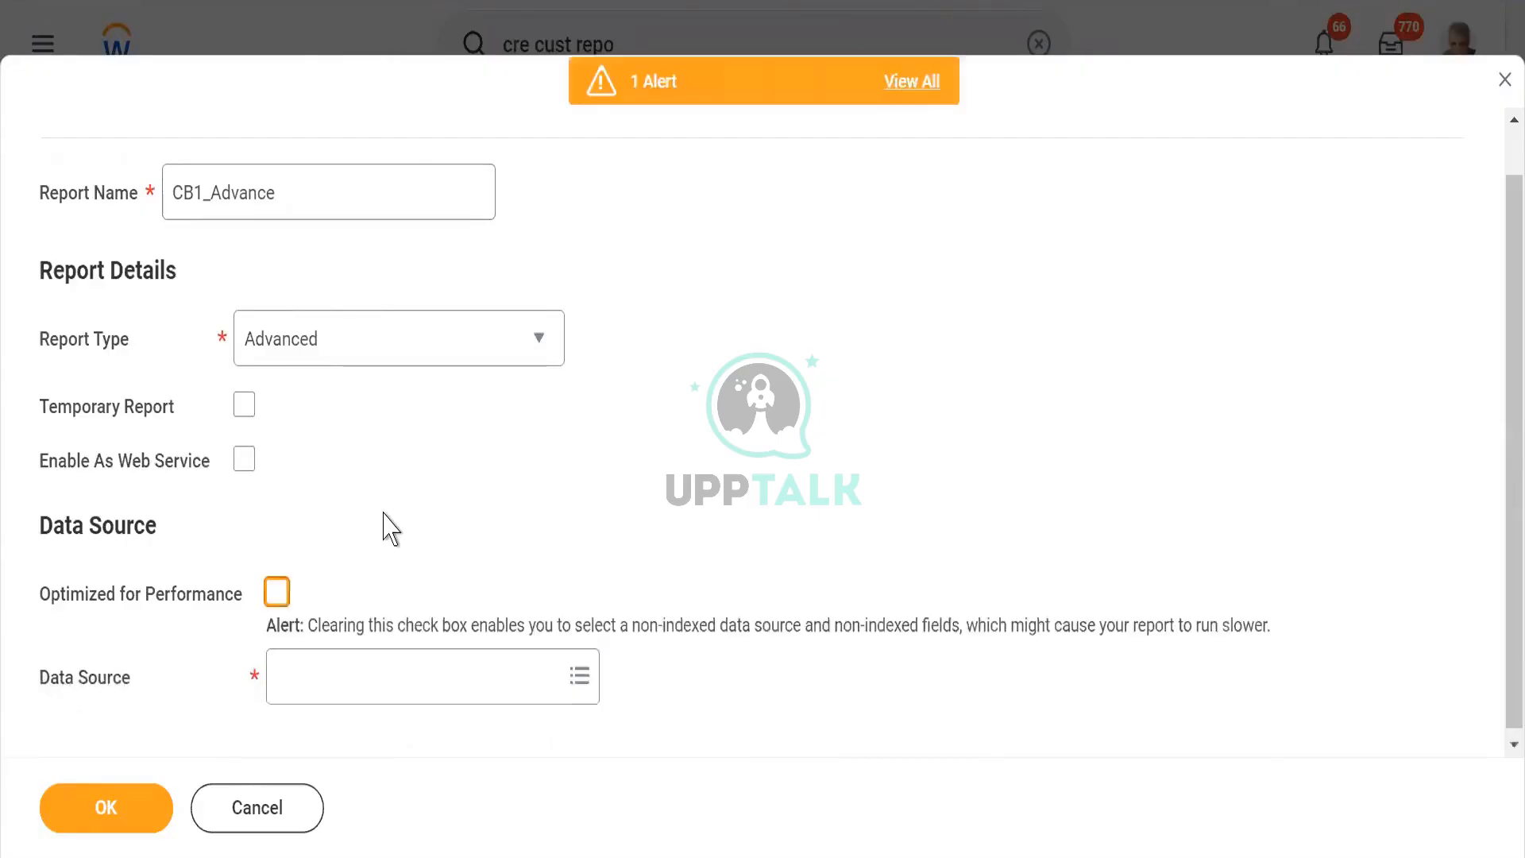
Set the report's data source to All Active and Terminated Workers and create the report.
{"action": "left_click", "coordinate": [308, 668]}
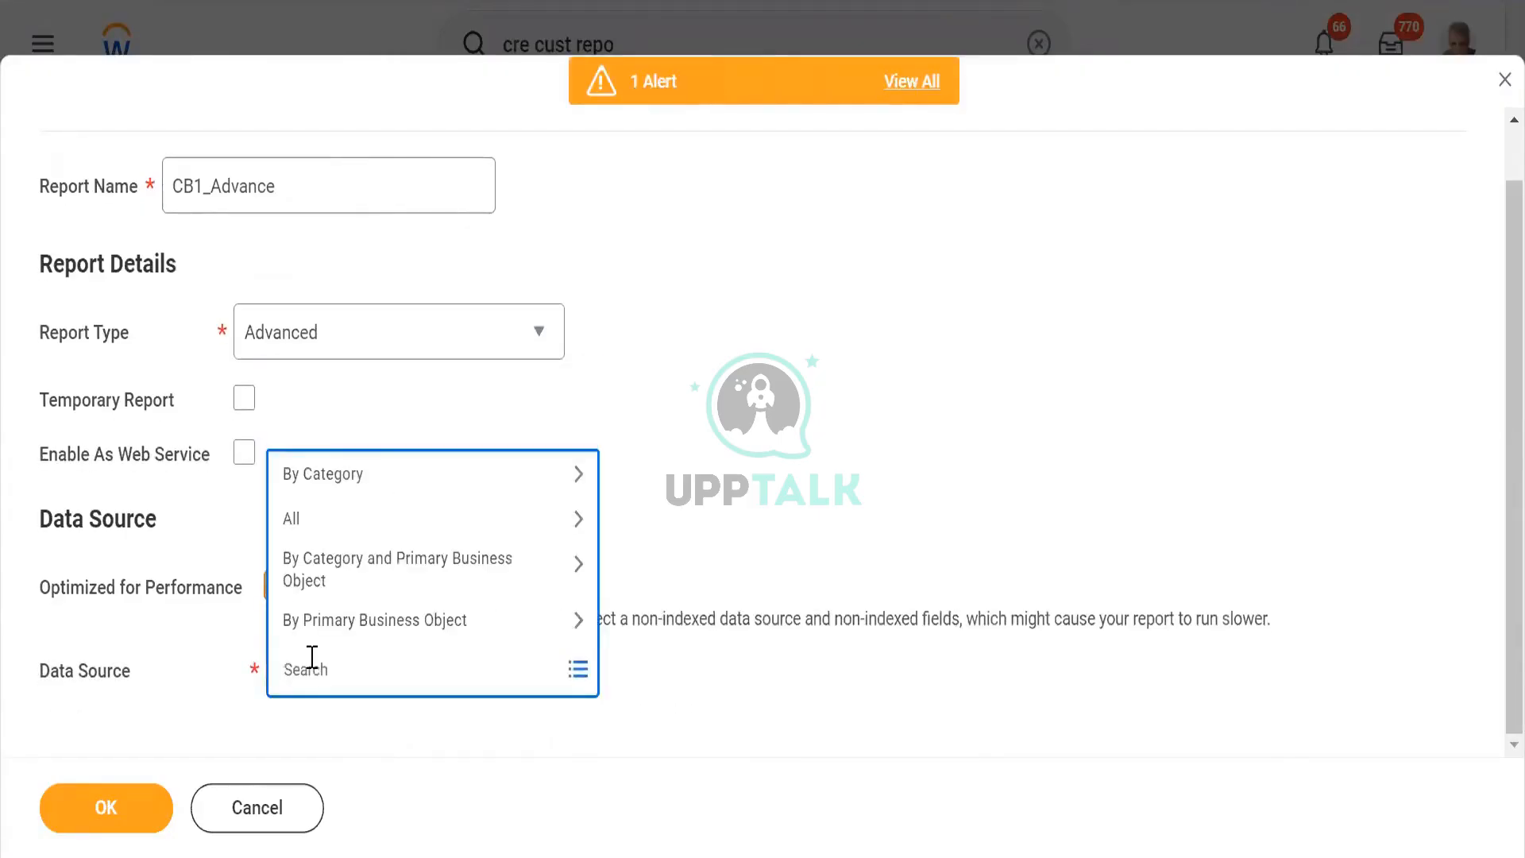
{"action": "type", "text": "All active and termi"}
{"action": "key", "text": "Return"}
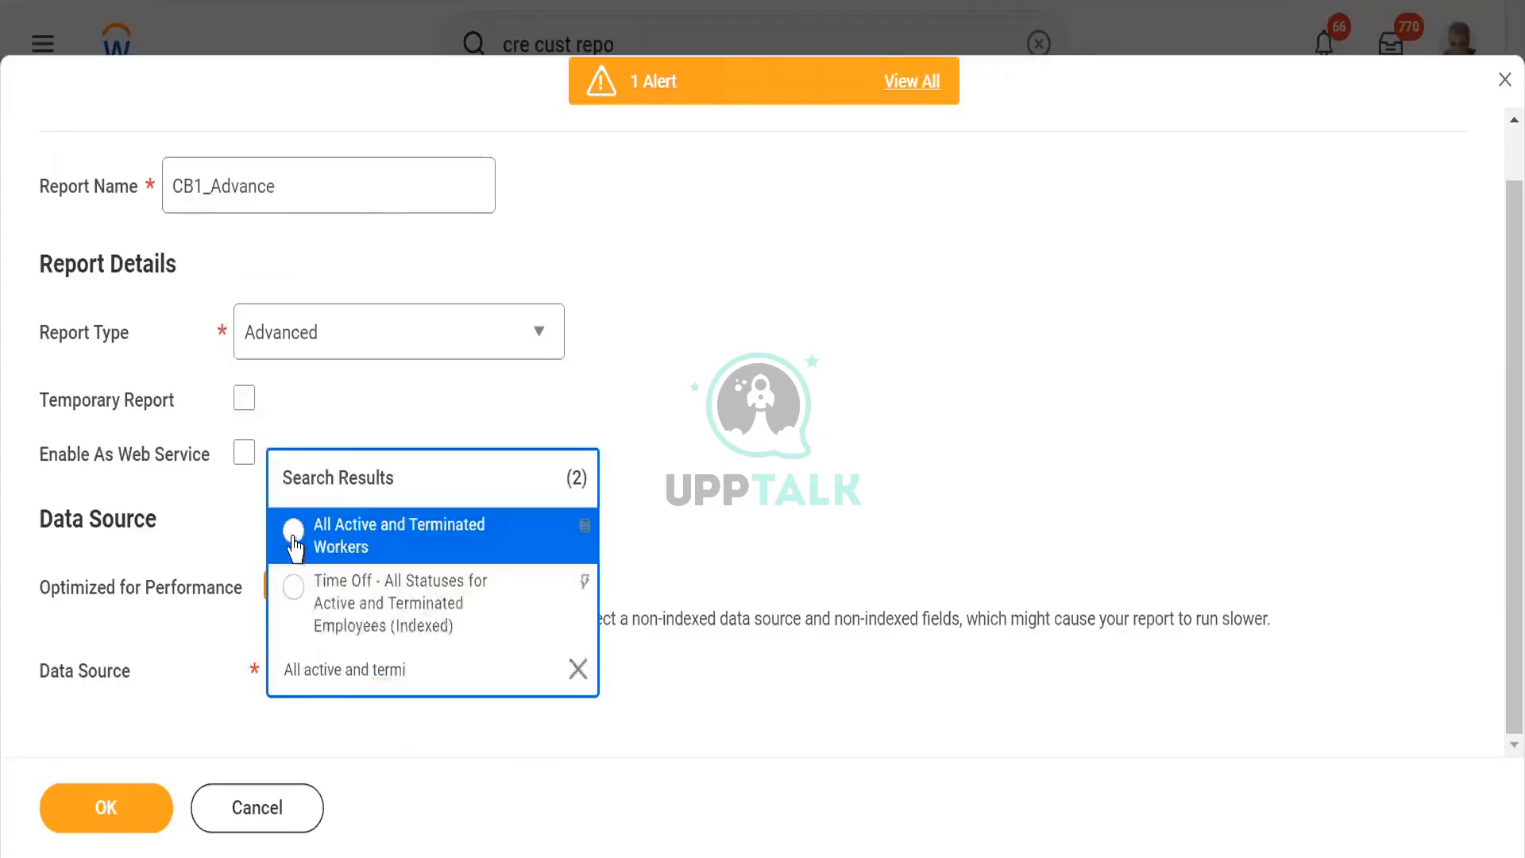
{"action": "left_click", "coordinate": [397, 535]}
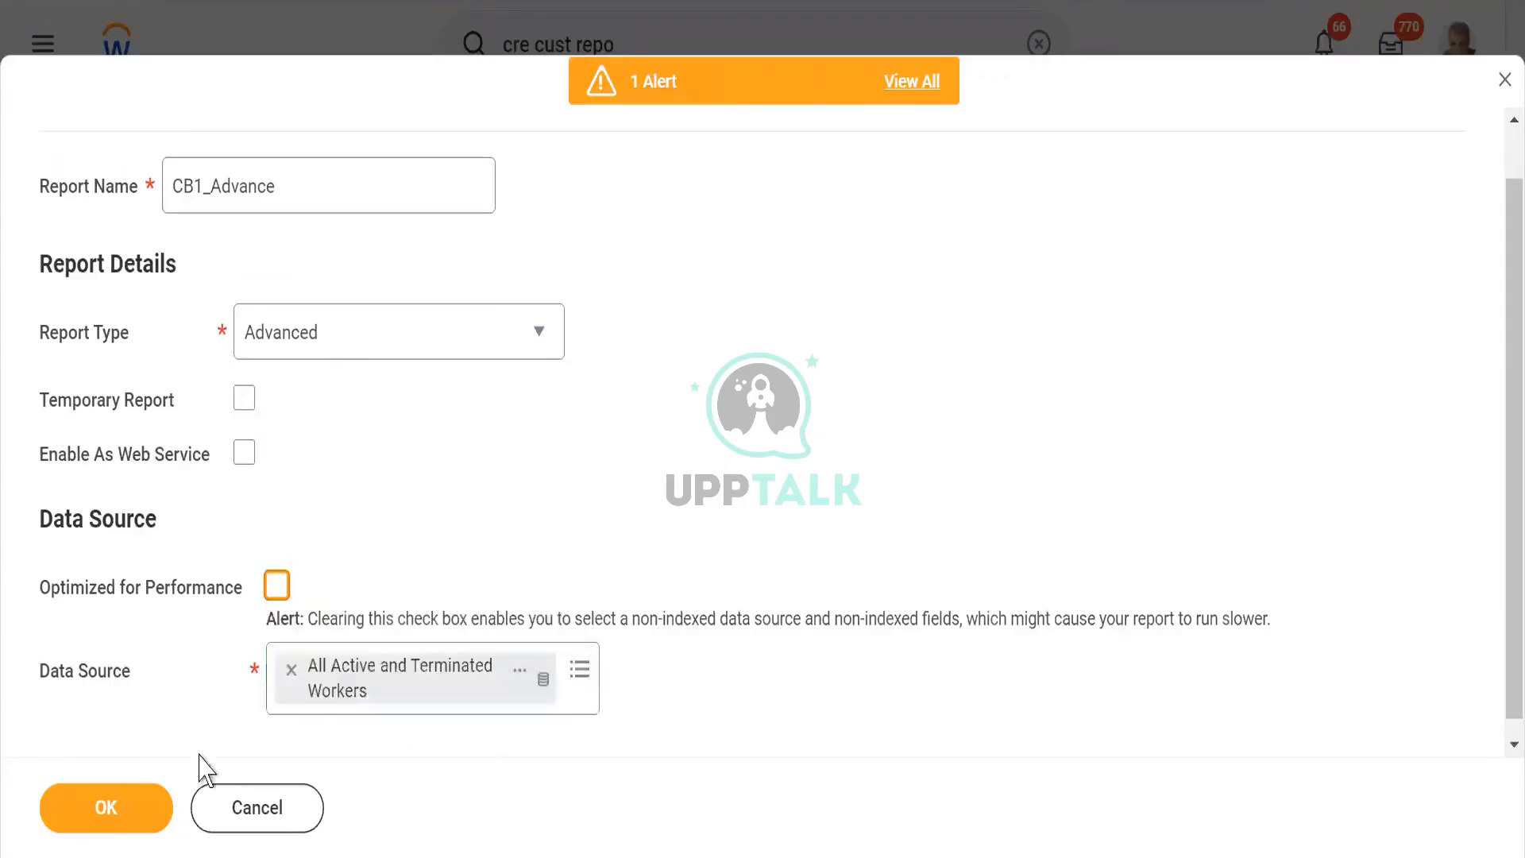
{"action": "left_click", "coordinate": [79, 808]}
{"action": "left_click", "coordinate": [82, 808]}
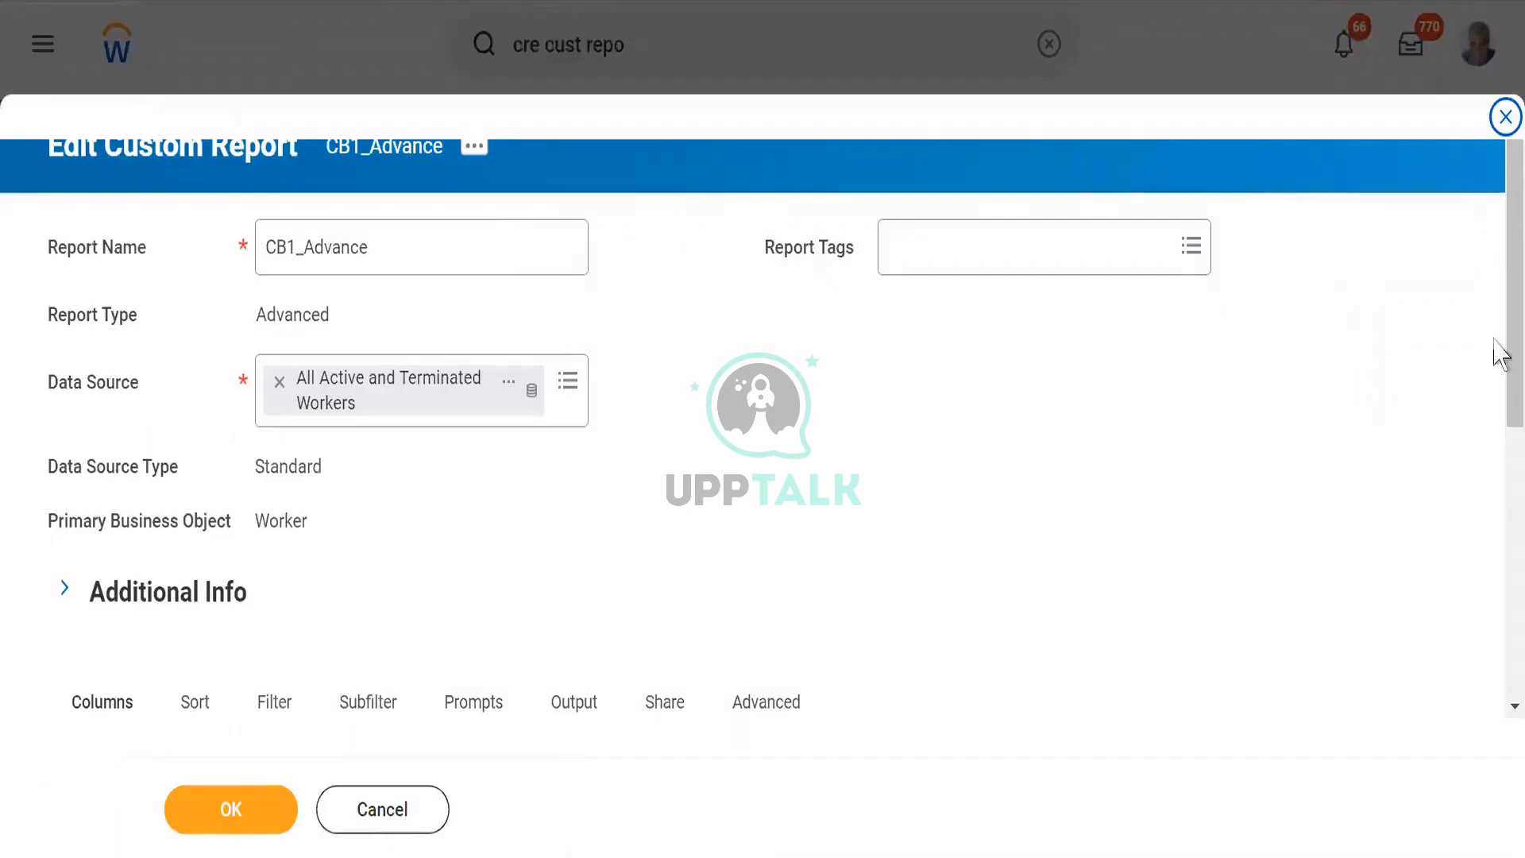
Set the field of the first Worker column row to First Name.
{"action": "scroll", "coordinate": [1498, 353], "scroll_direction": "down", "scroll_amount": 4}
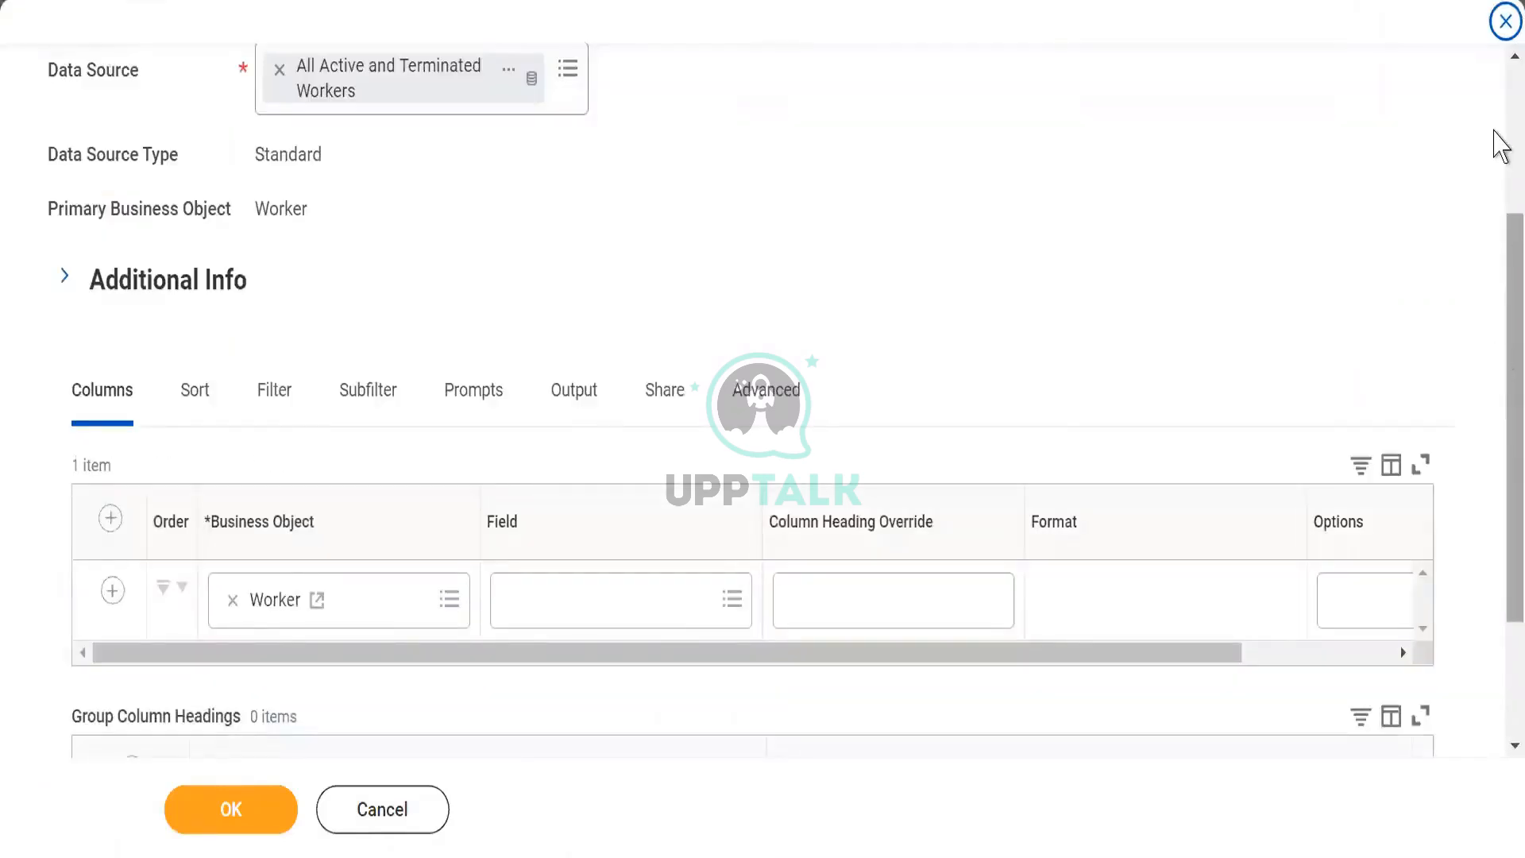
{"action": "scroll", "coordinate": [1035, 446], "scroll_direction": "up", "scroll_amount": 3}
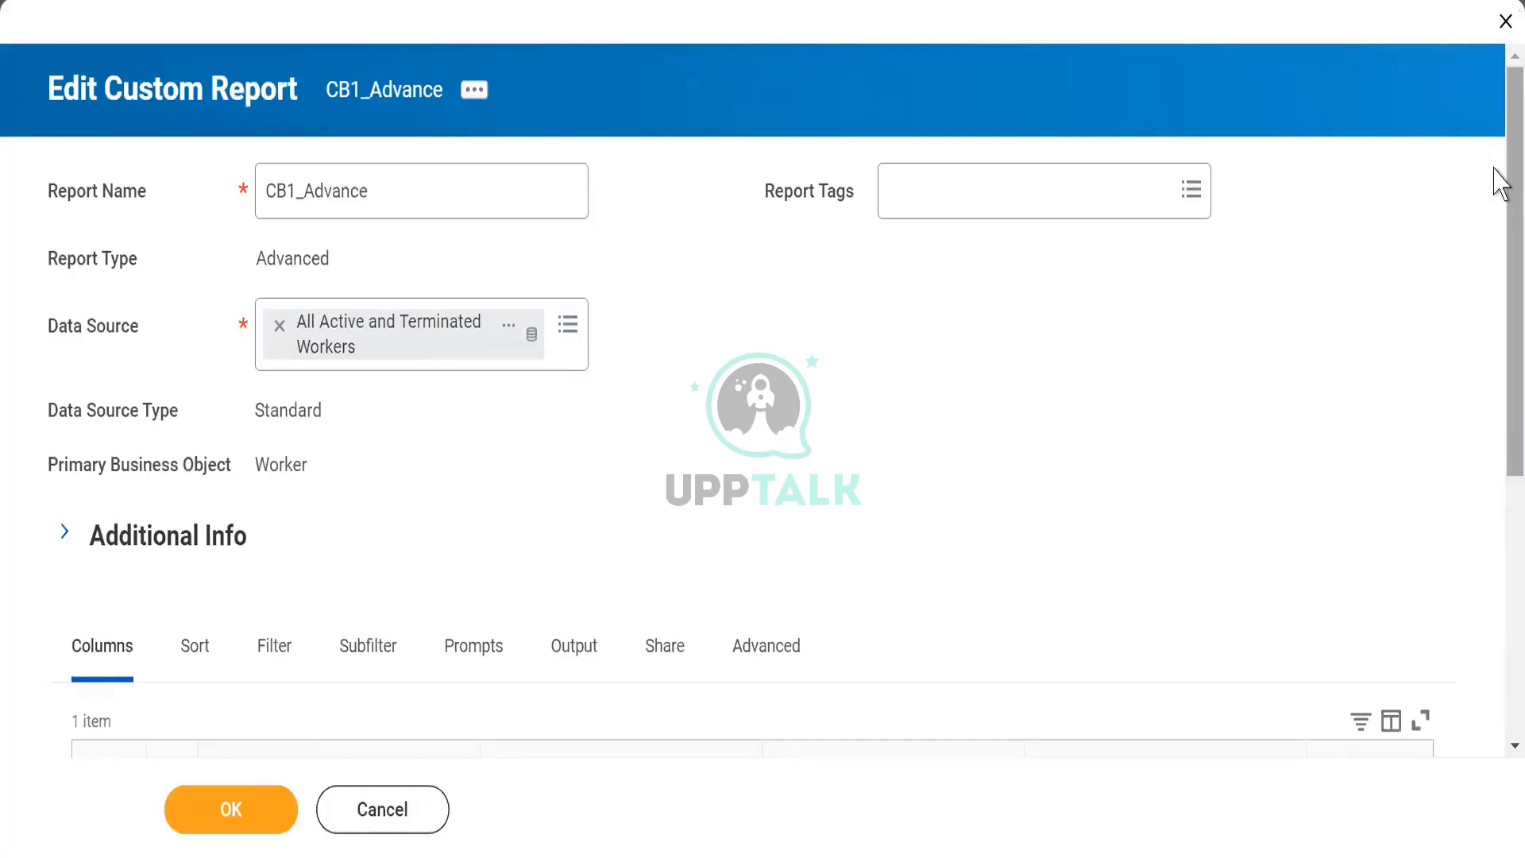
{"action": "scroll", "coordinate": [1493, 254], "scroll_direction": "down", "scroll_amount": 3}
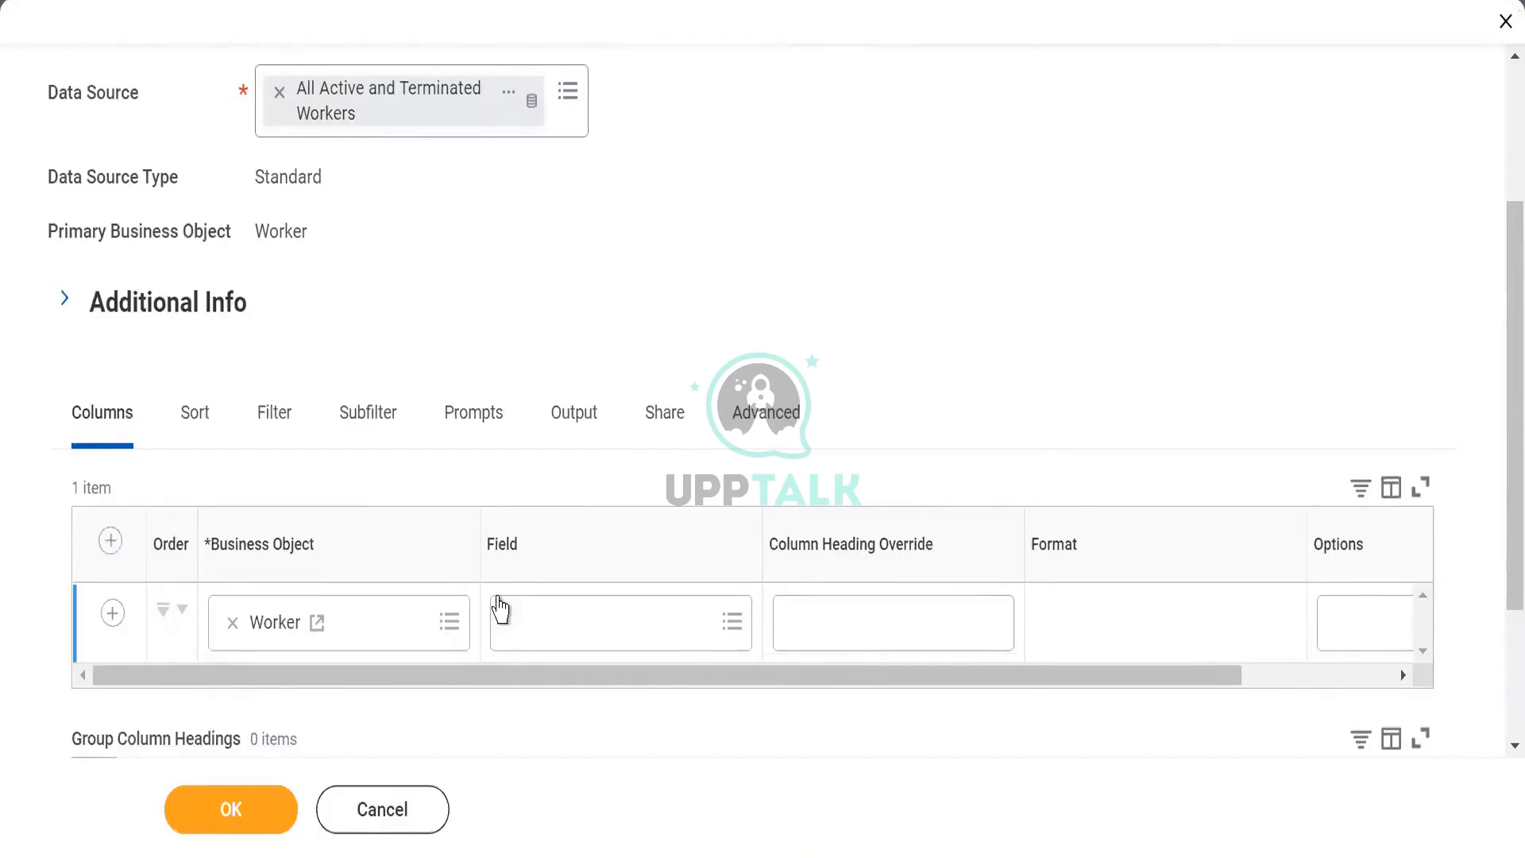
{"action": "left_click", "coordinate": [518, 621]}
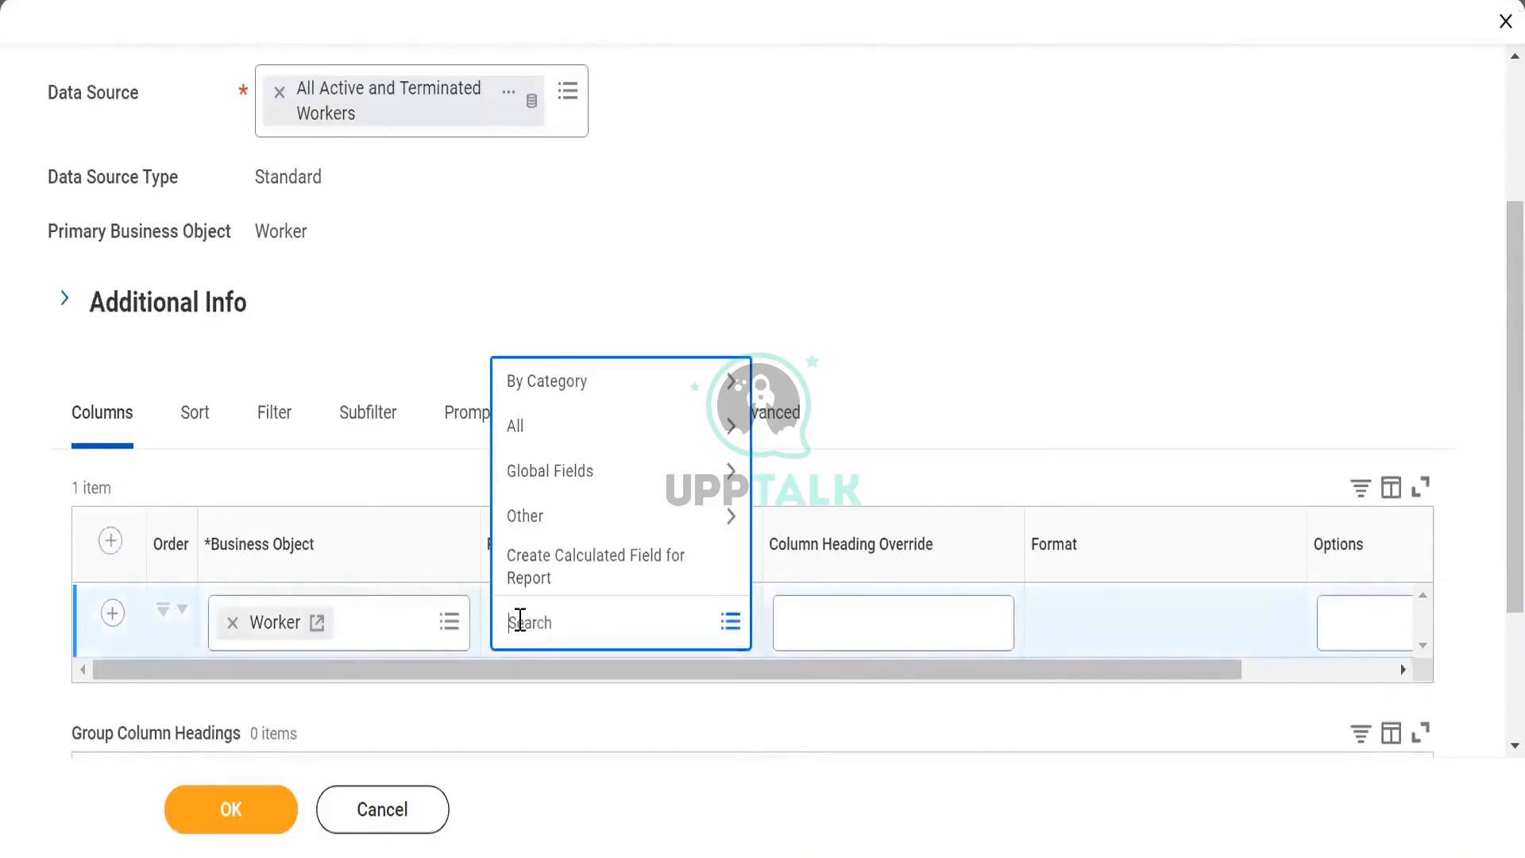
{"action": "type", "text": "First n"}
{"action": "key", "text": "BackSpace"}
{"action": "key", "text": "BackSpace"}
{"action": "type", "text": "st name"}
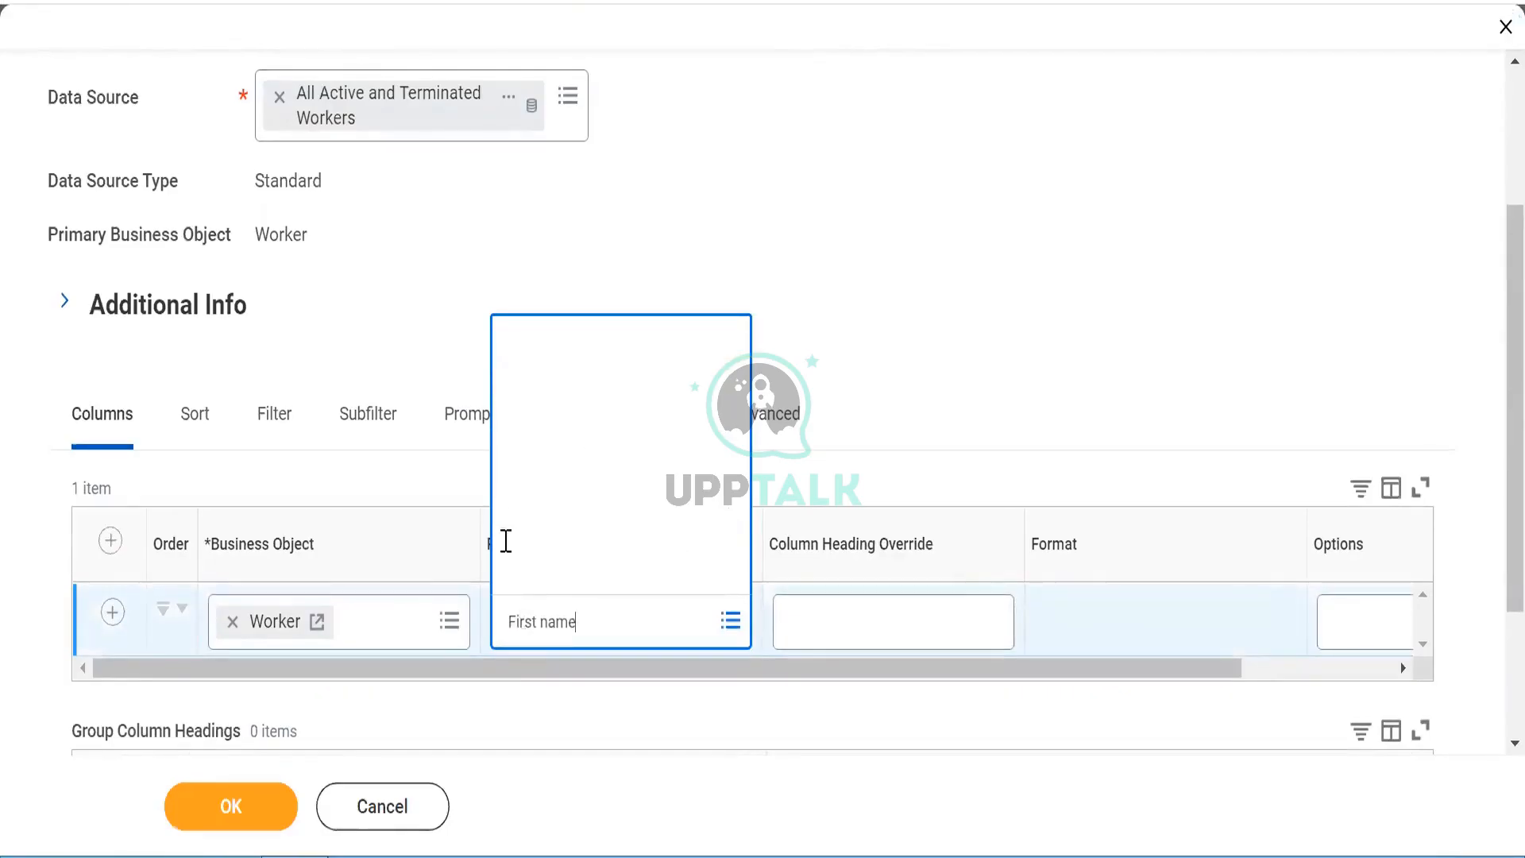
{"action": "left_click", "coordinate": [523, 148]}
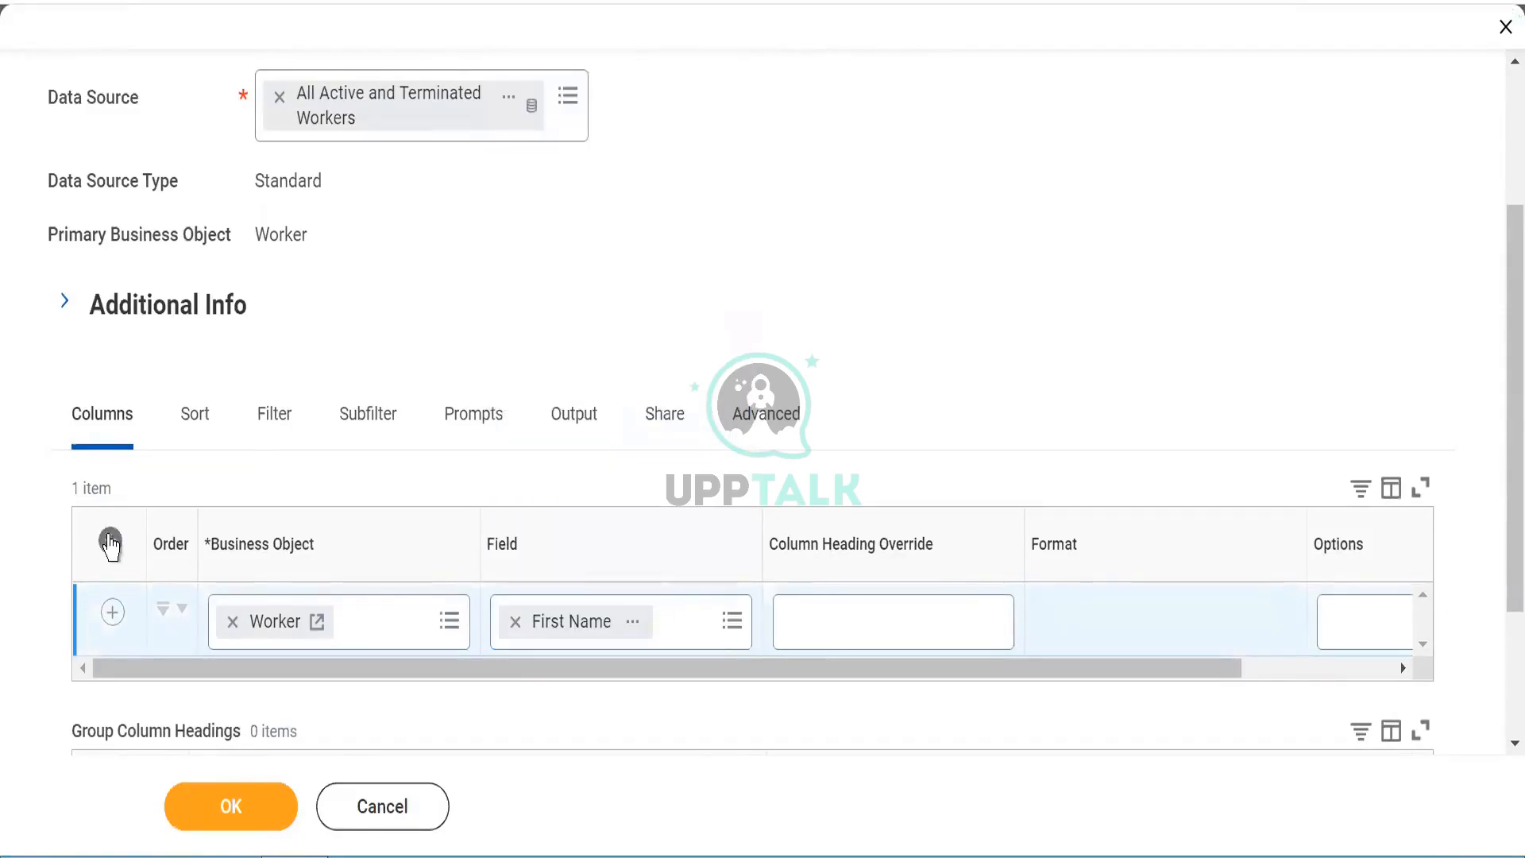
Add a Worker column row above First Name with the field Last Name.
{"action": "left_click", "coordinate": [111, 541]}
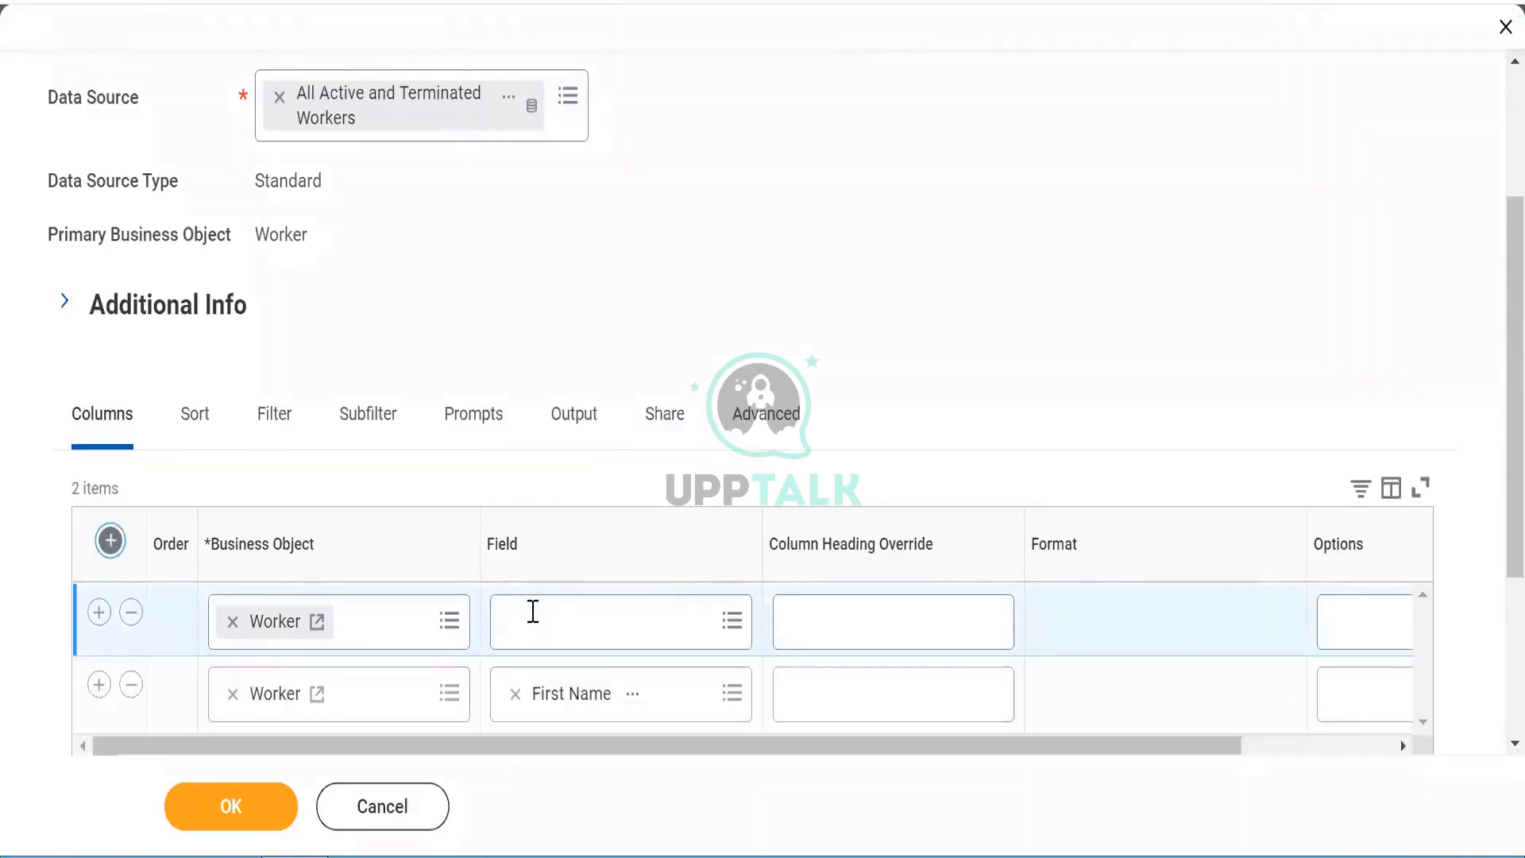
{"action": "left_click", "coordinate": [532, 613]}
{"action": "type", "text": "Last name"}
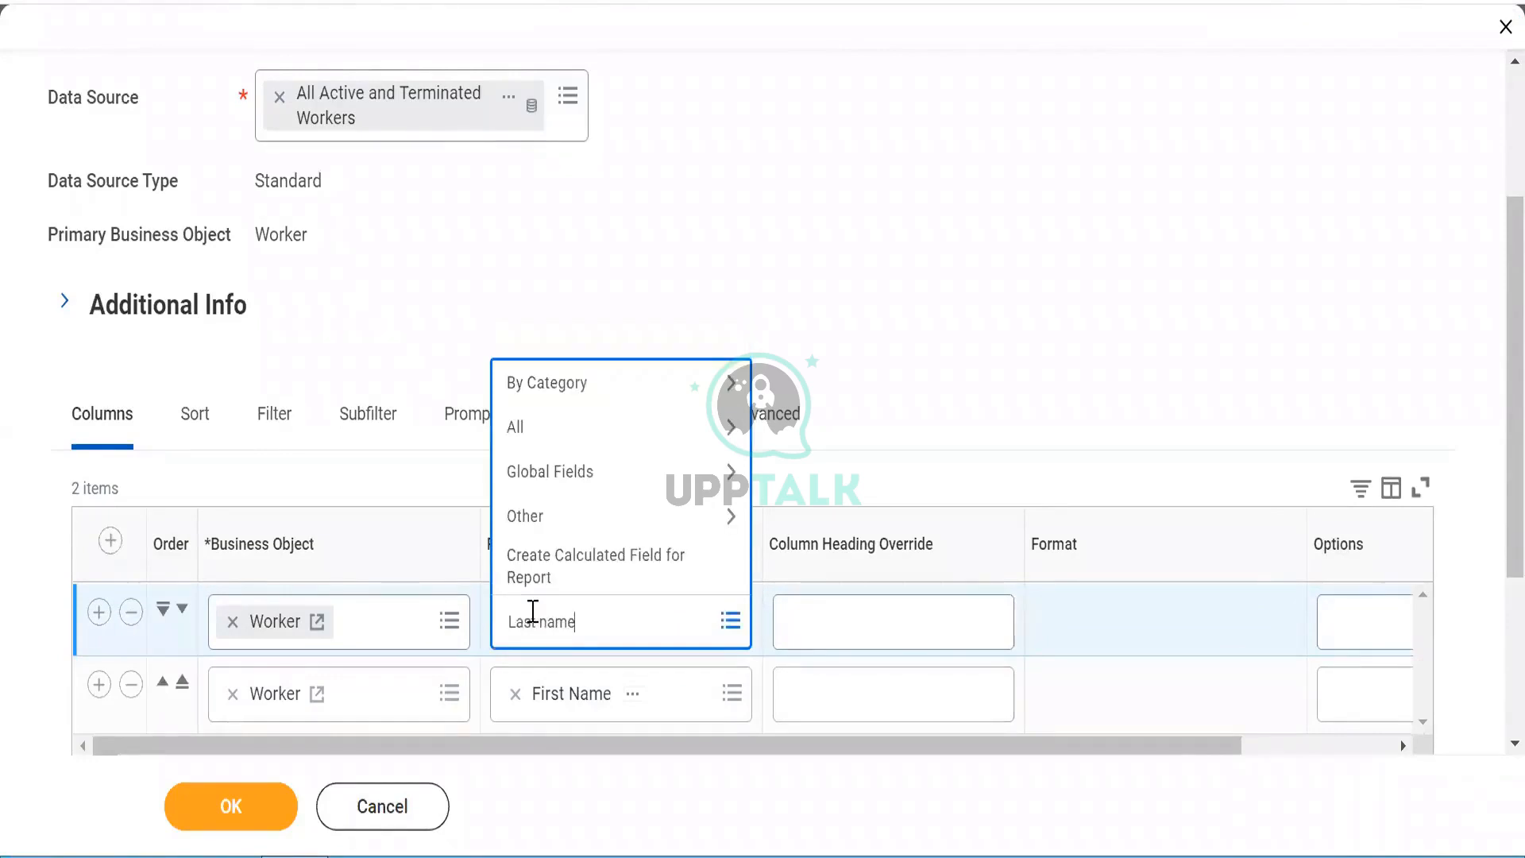
{"action": "key", "text": "Return"}
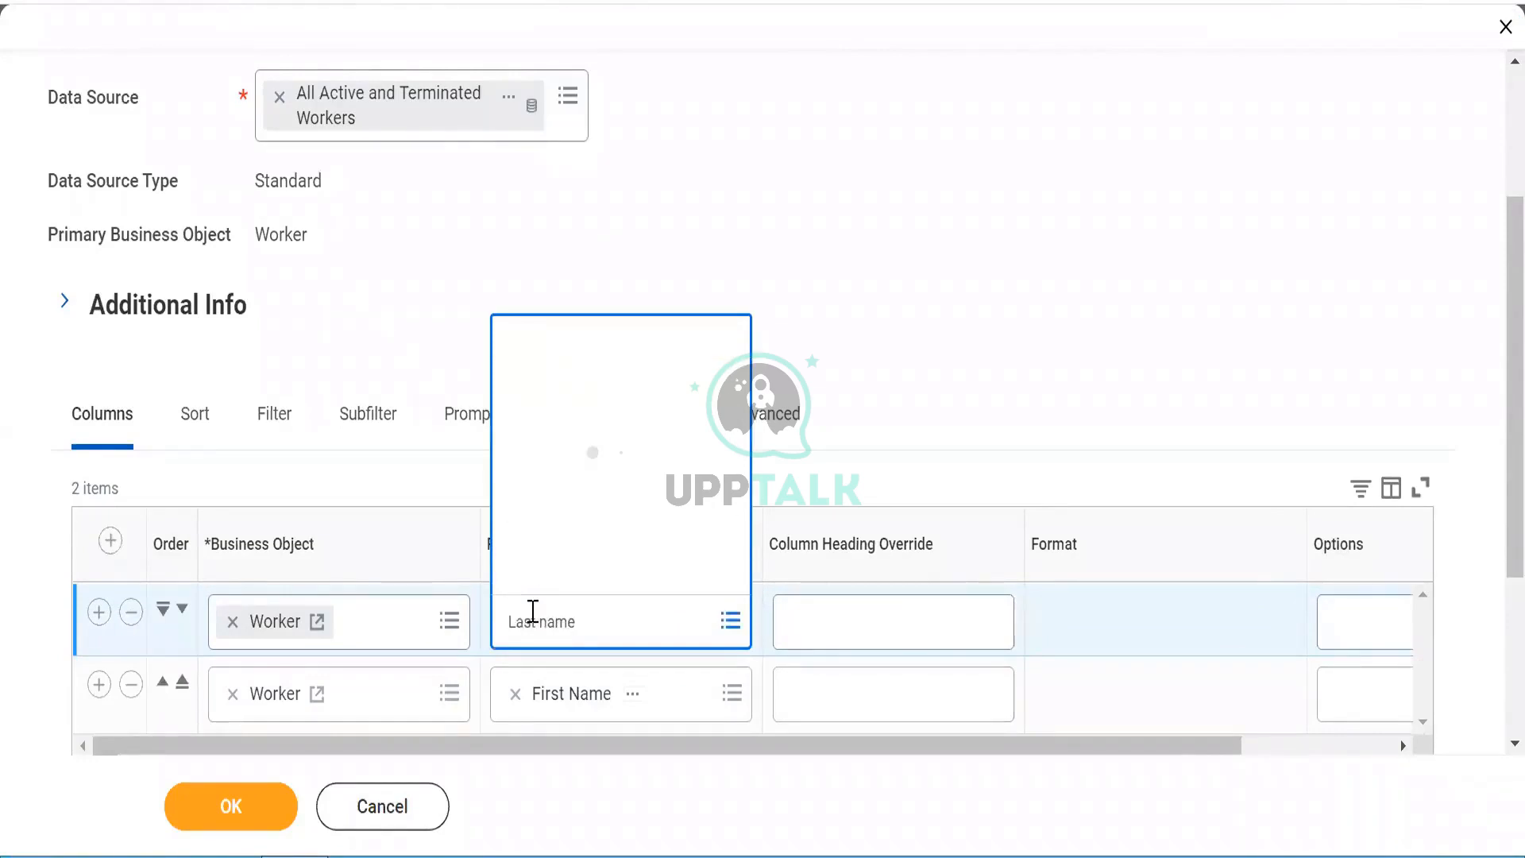
{"action": "left_click", "coordinate": [514, 158]}
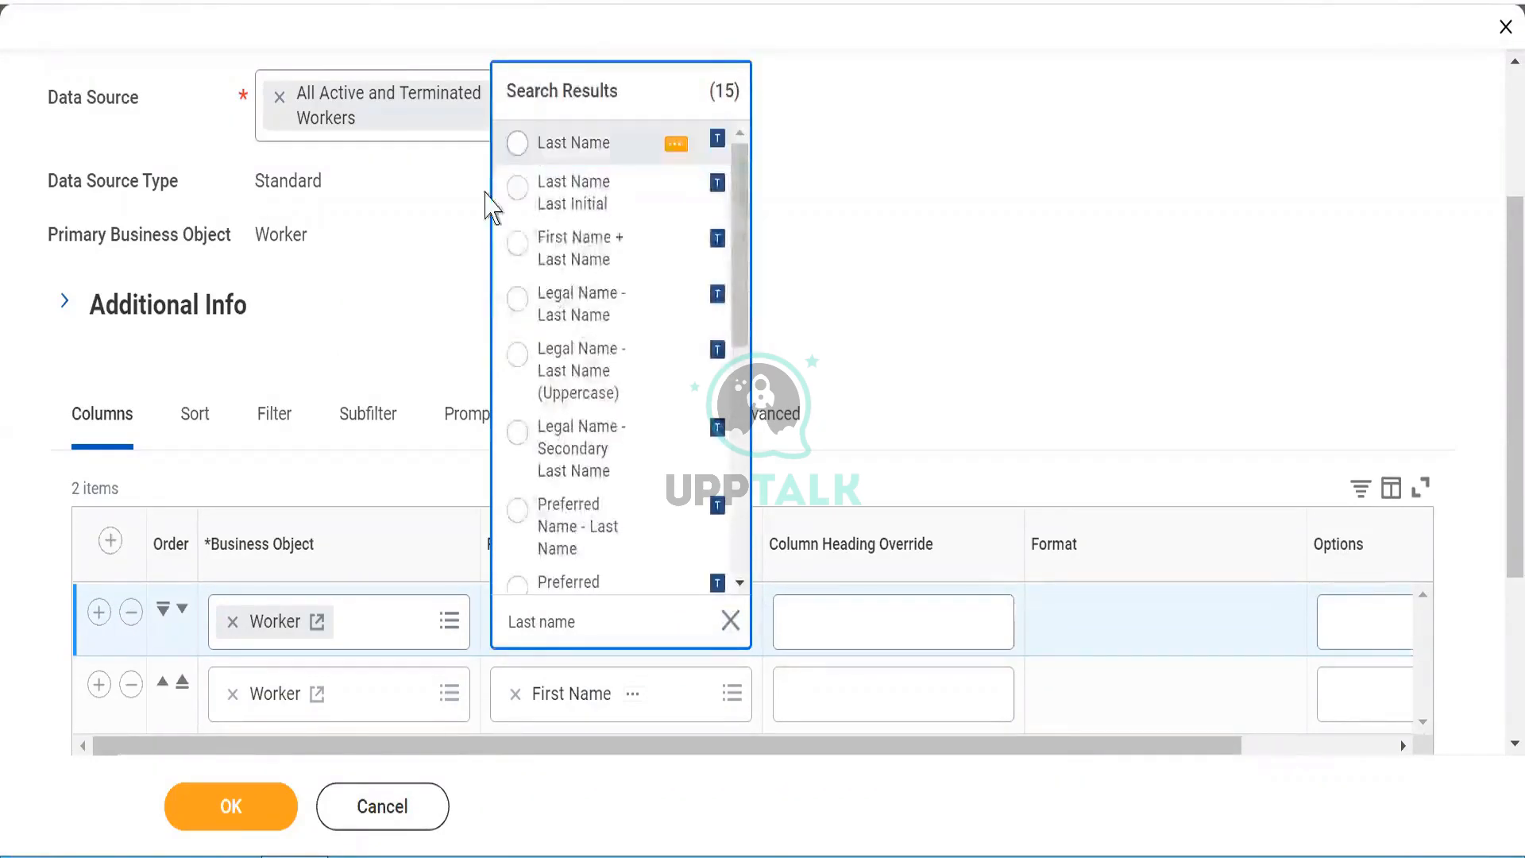
Add another Worker column row above Last Name with the field Gender.
{"action": "left_click", "coordinate": [112, 543]}
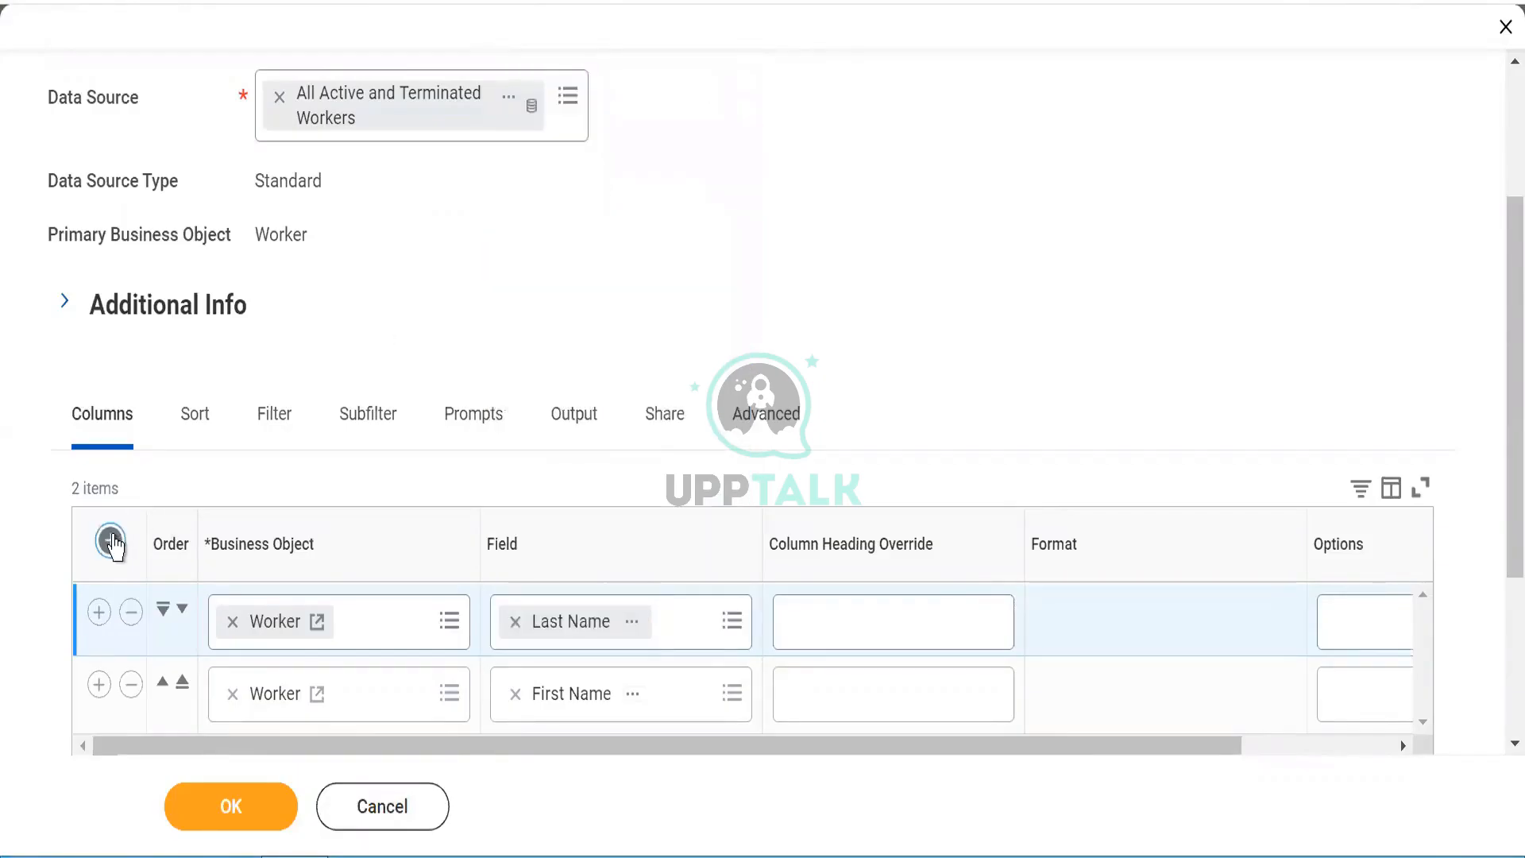
{"action": "left_click", "coordinate": [556, 632]}
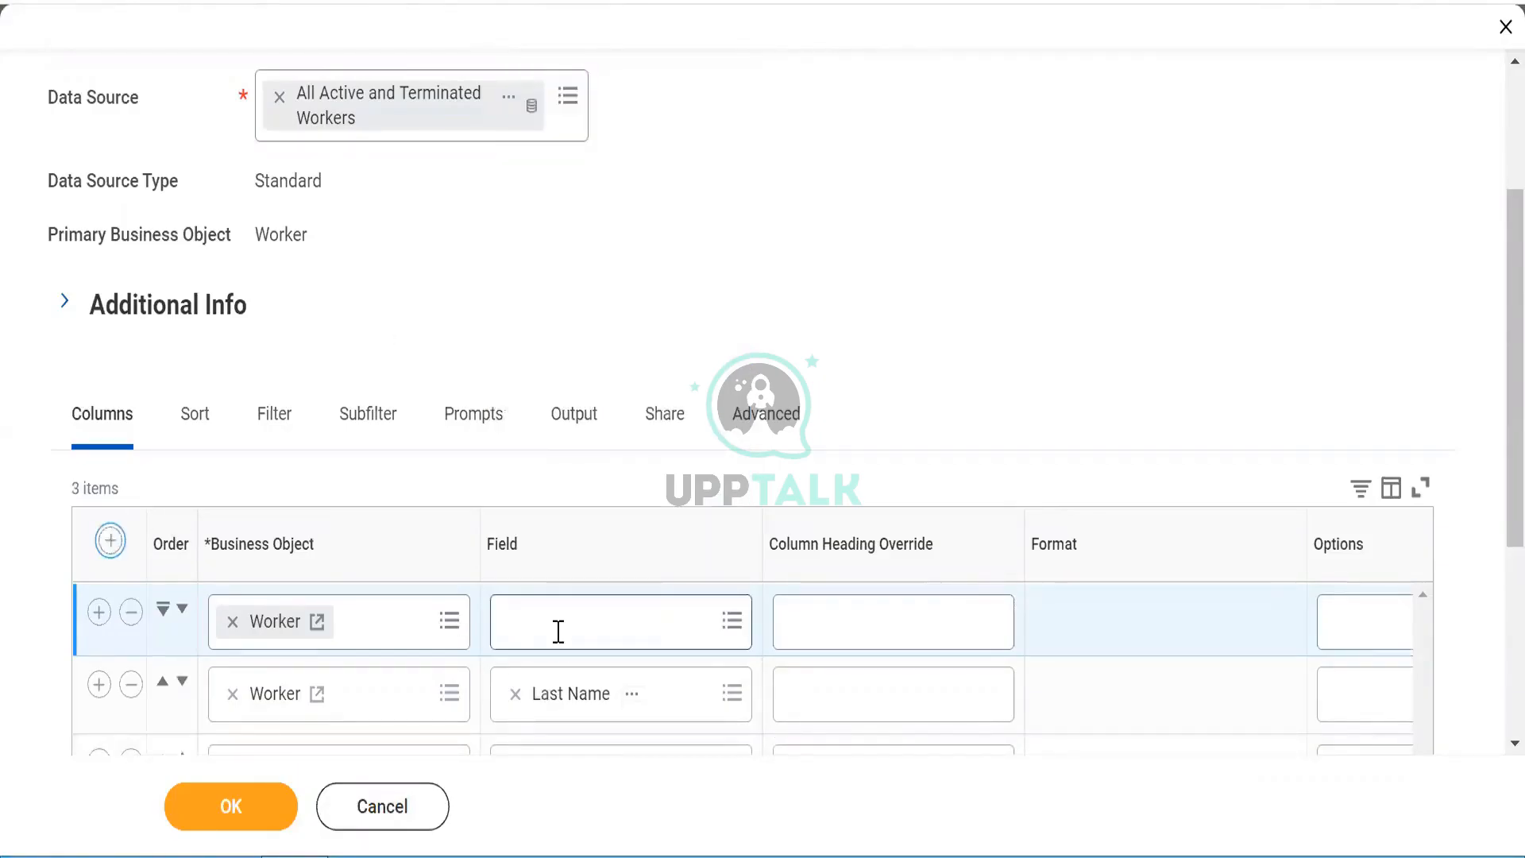
{"action": "type", "text": "Gender"}
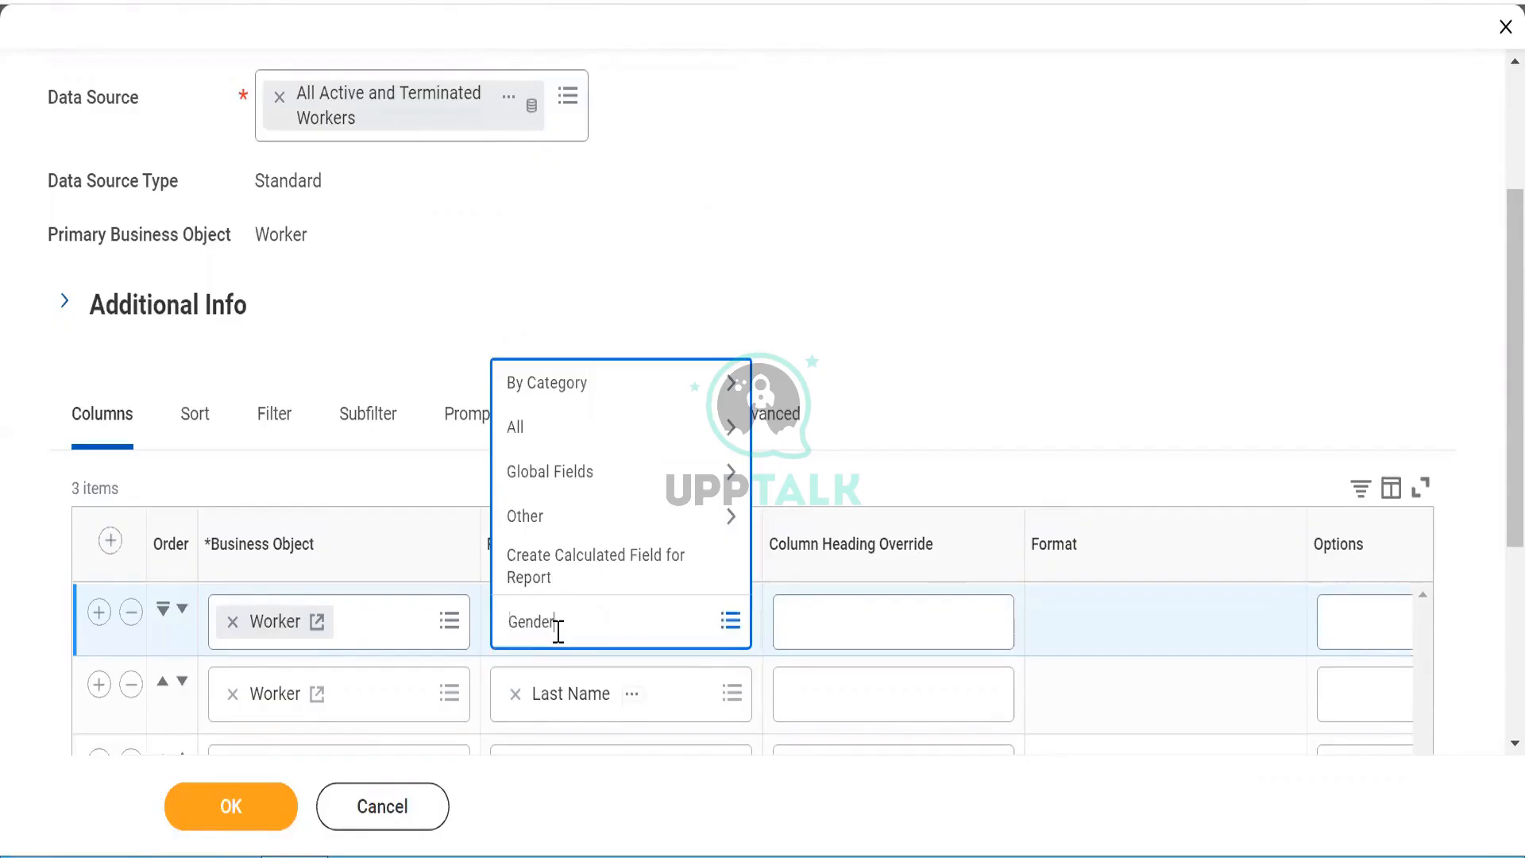
{"action": "key", "text": "Return"}
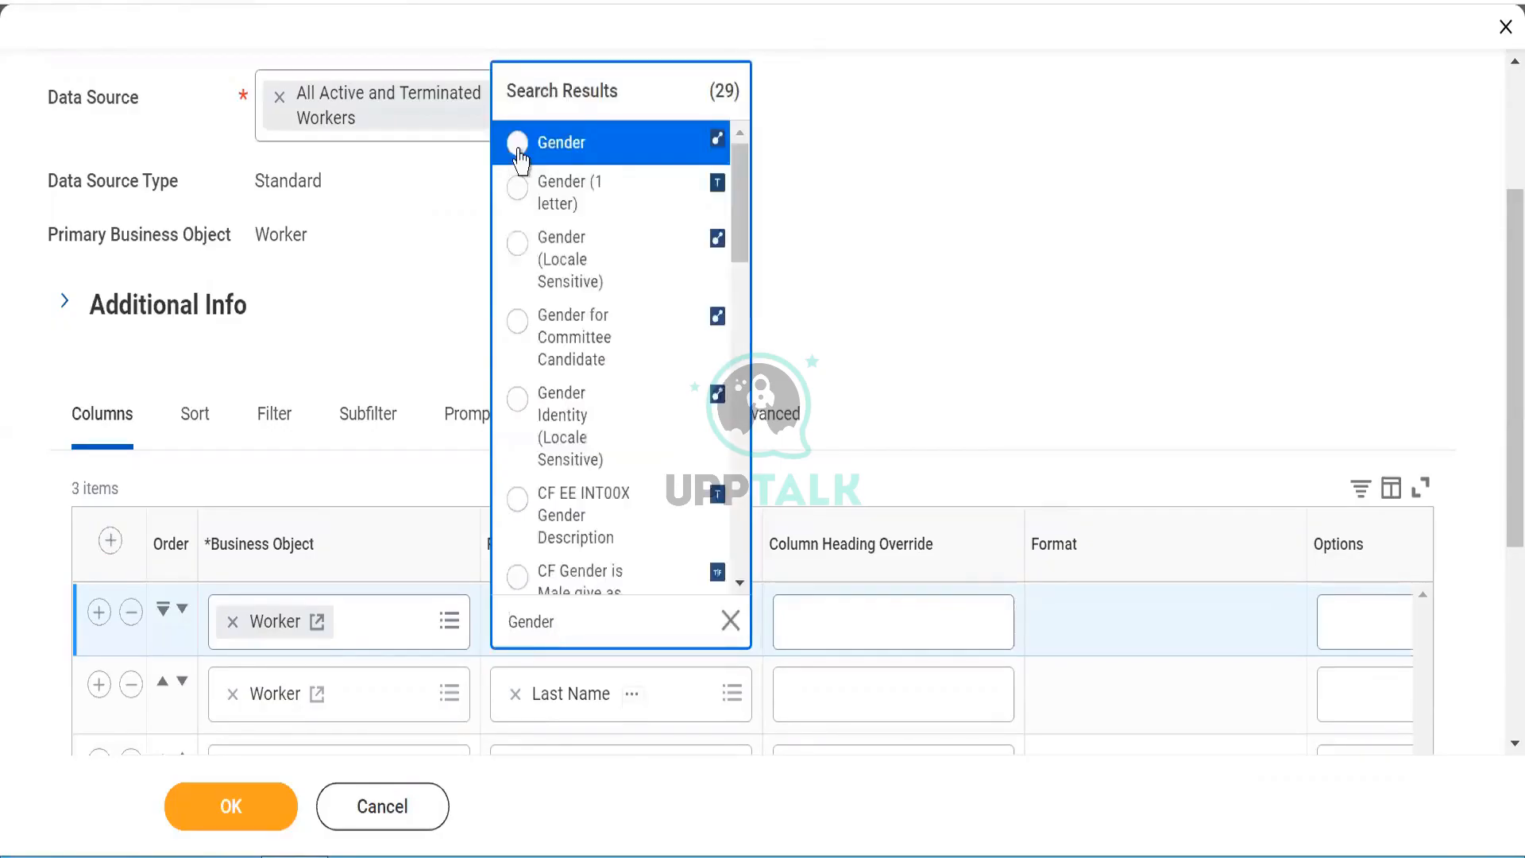
{"action": "left_click", "coordinate": [517, 144]}
{"action": "left_click", "coordinate": [391, 275]}
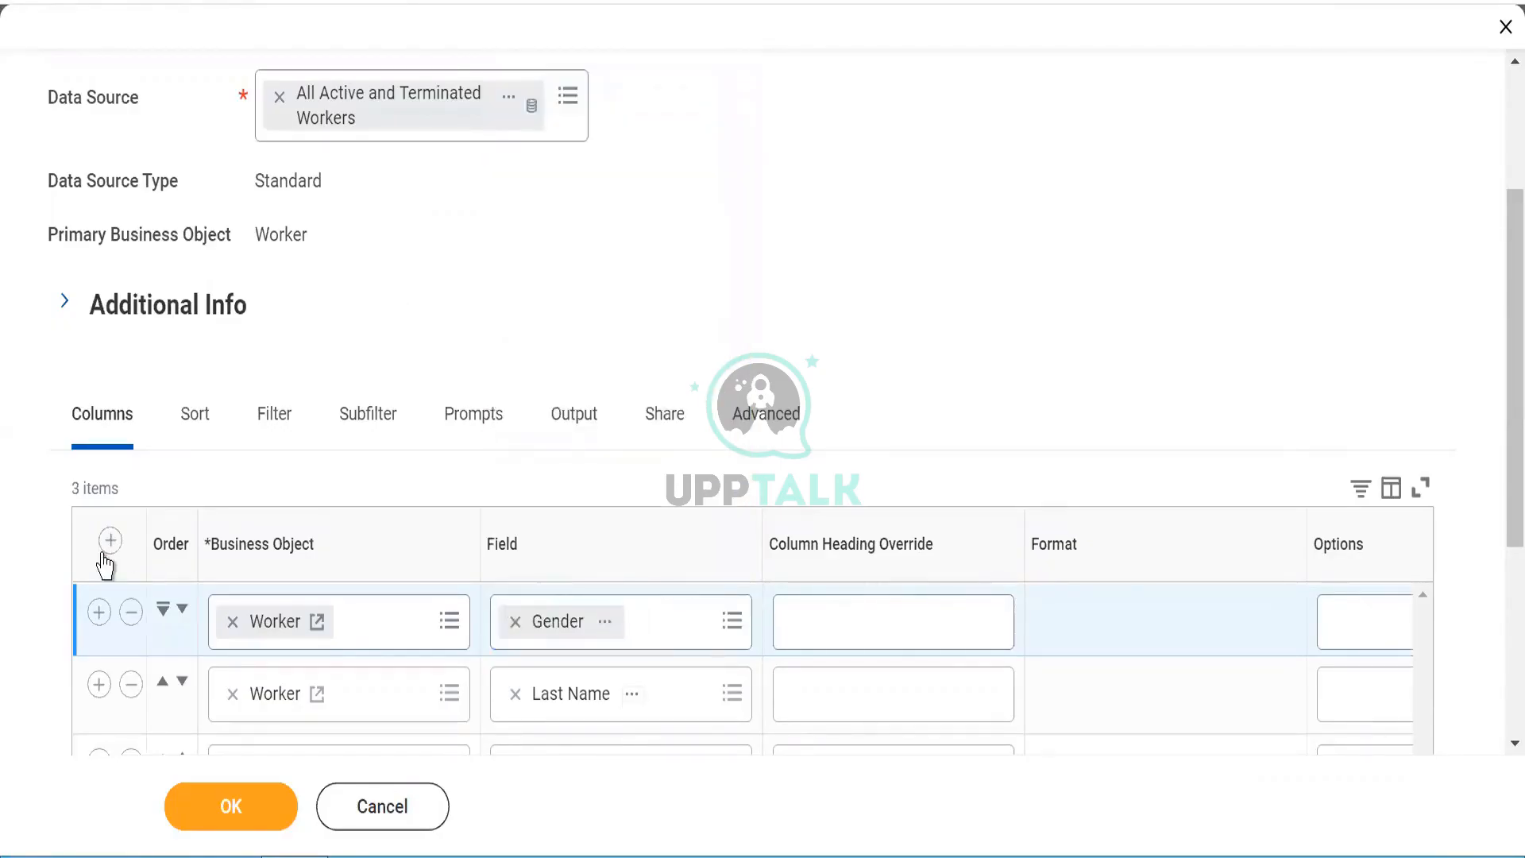
Add a column row above Gender and replace its Worker business object with Job Profile.
{"action": "left_click", "coordinate": [108, 540]}
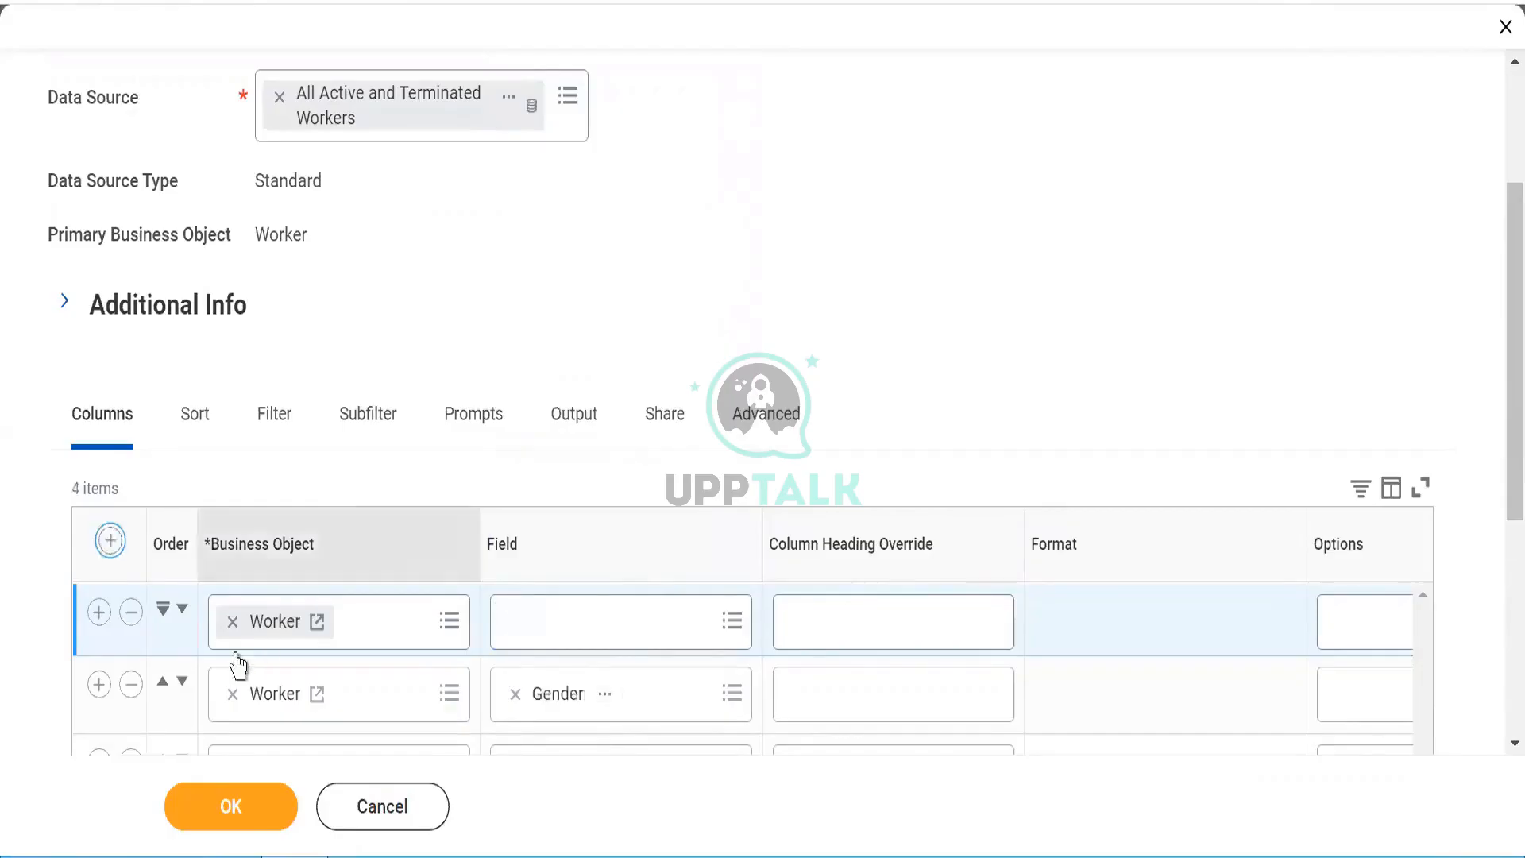
{"action": "left_click", "coordinate": [227, 625]}
{"action": "left_click", "coordinate": [228, 624]}
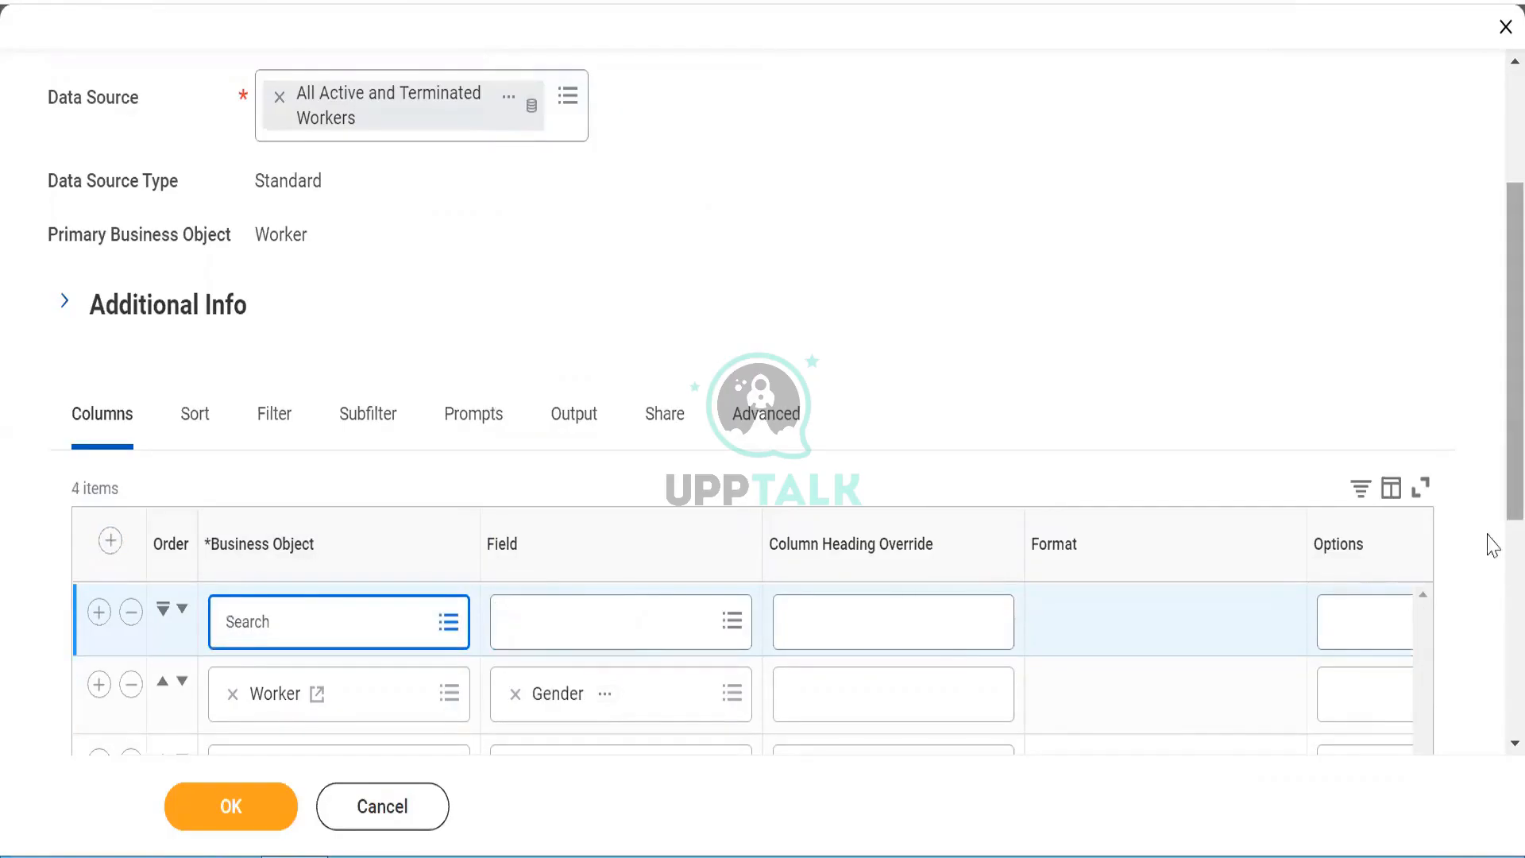
{"action": "scroll", "coordinate": [1500, 583], "scroll_direction": "down", "scroll_amount": 5}
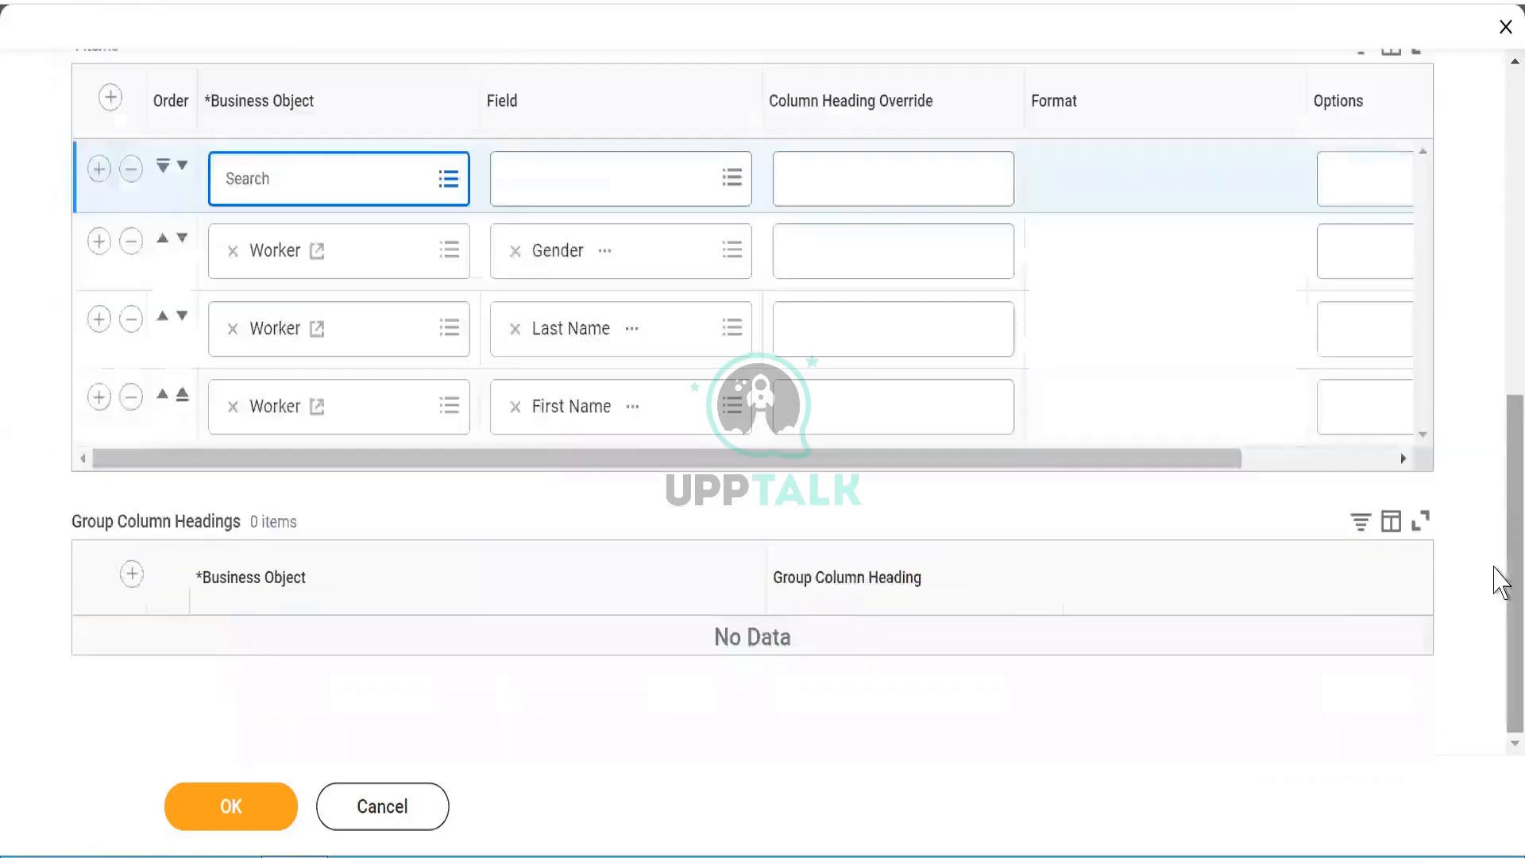
{"action": "scroll", "coordinate": [483, 569], "scroll_direction": "up", "scroll_amount": 3}
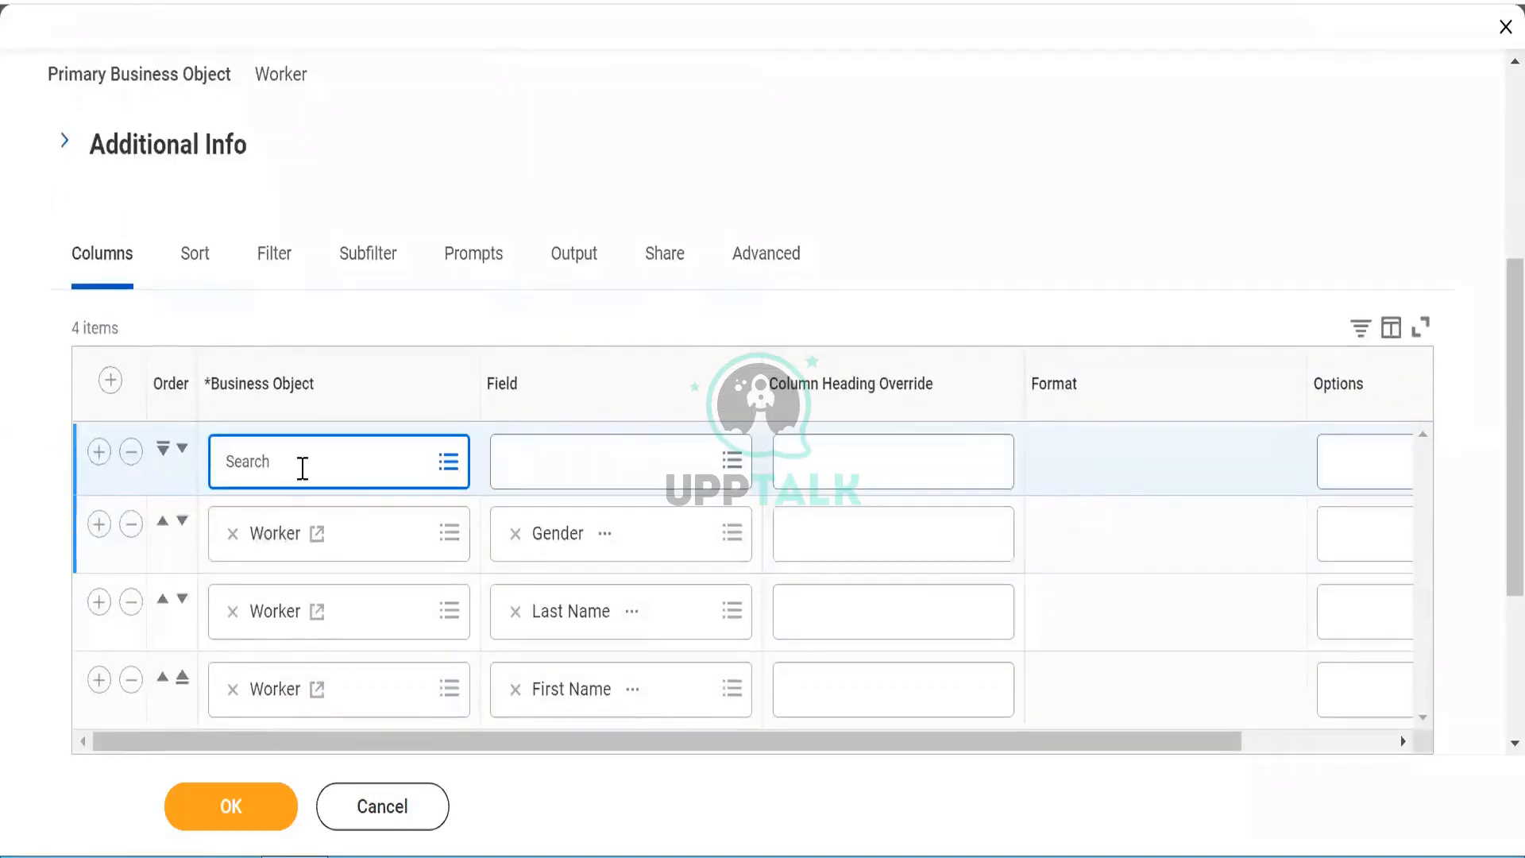
{"action": "left_click", "coordinate": [303, 469]}
{"action": "type", "text": "J"}
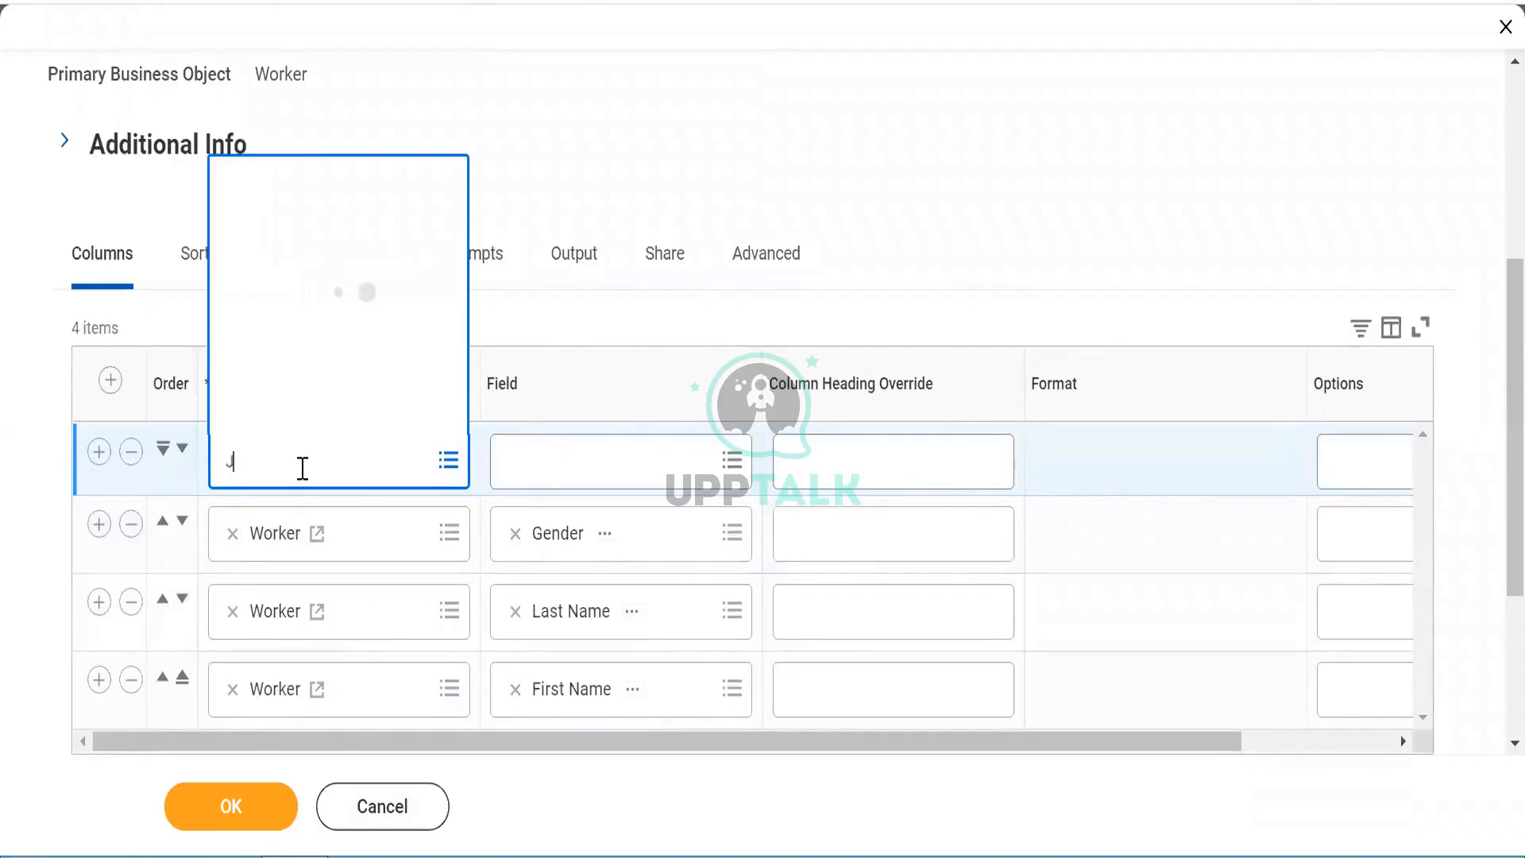
{"action": "type", "text": "ob Profile"}
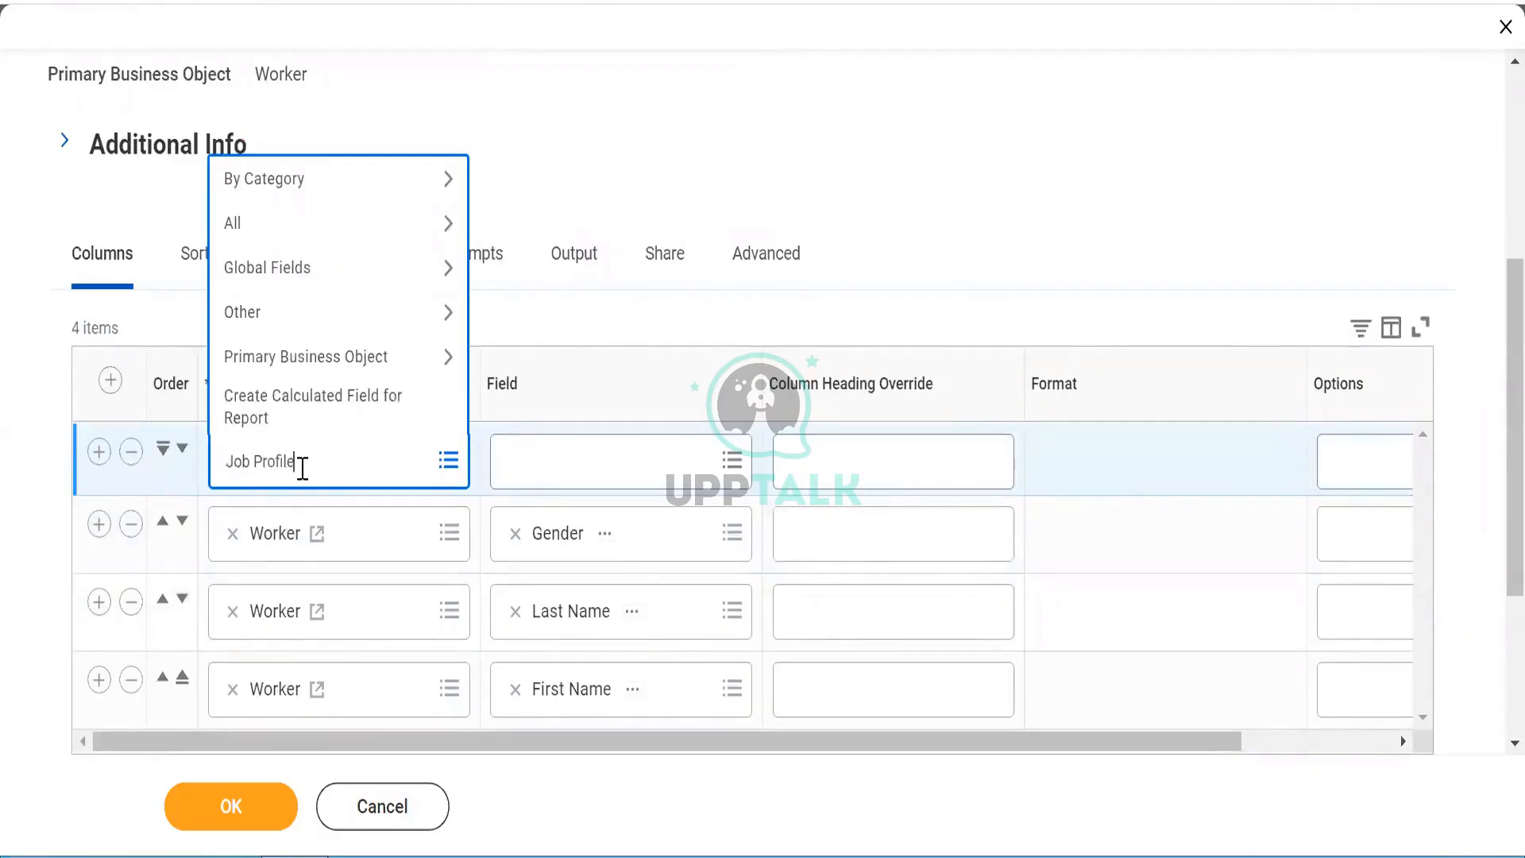
{"action": "key", "text": "Return"}
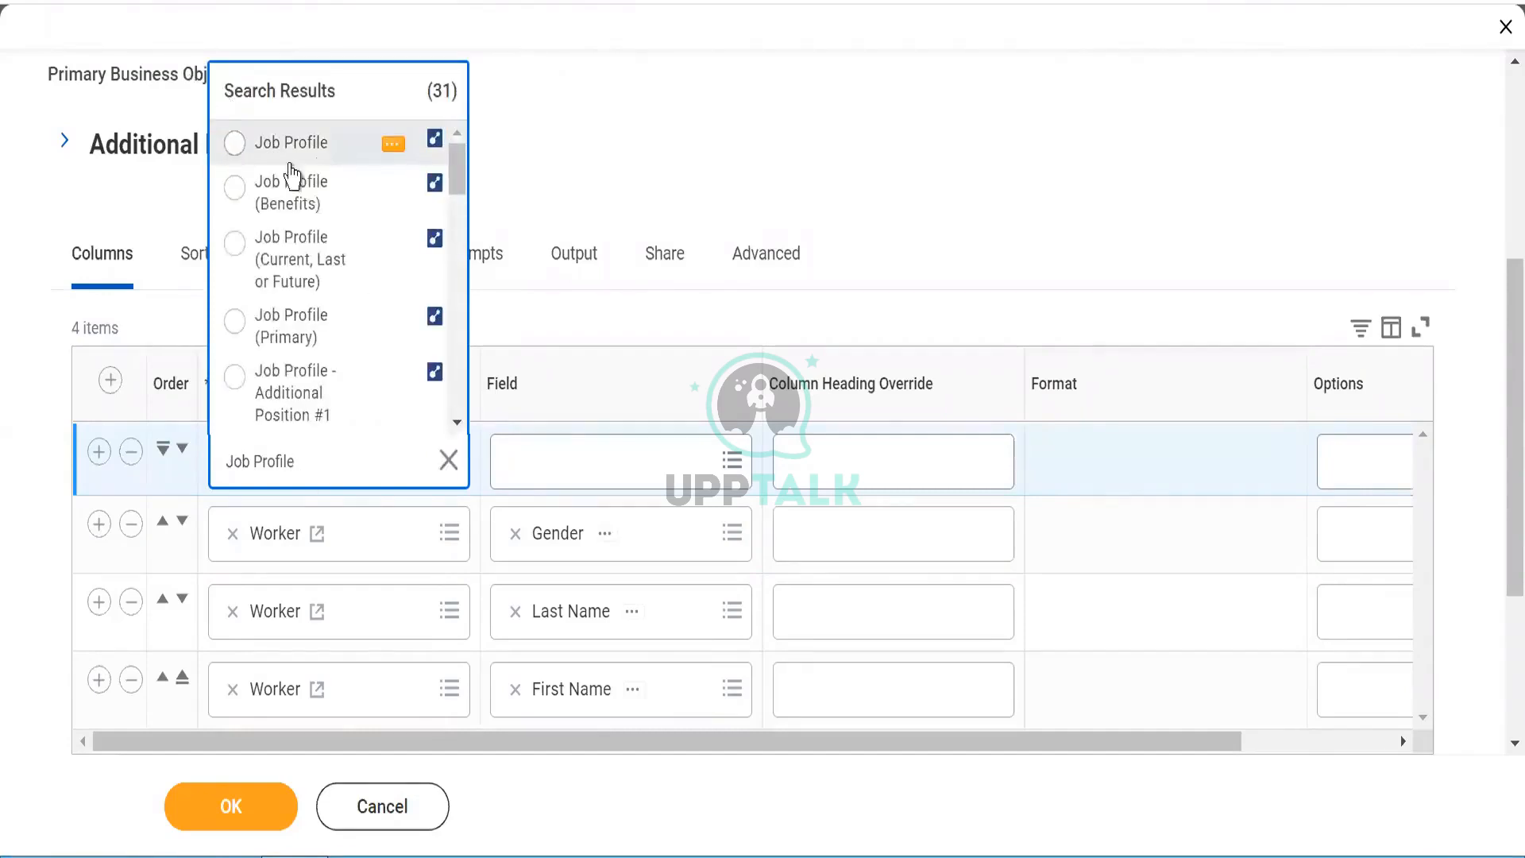
{"action": "left_click", "coordinate": [292, 159]}
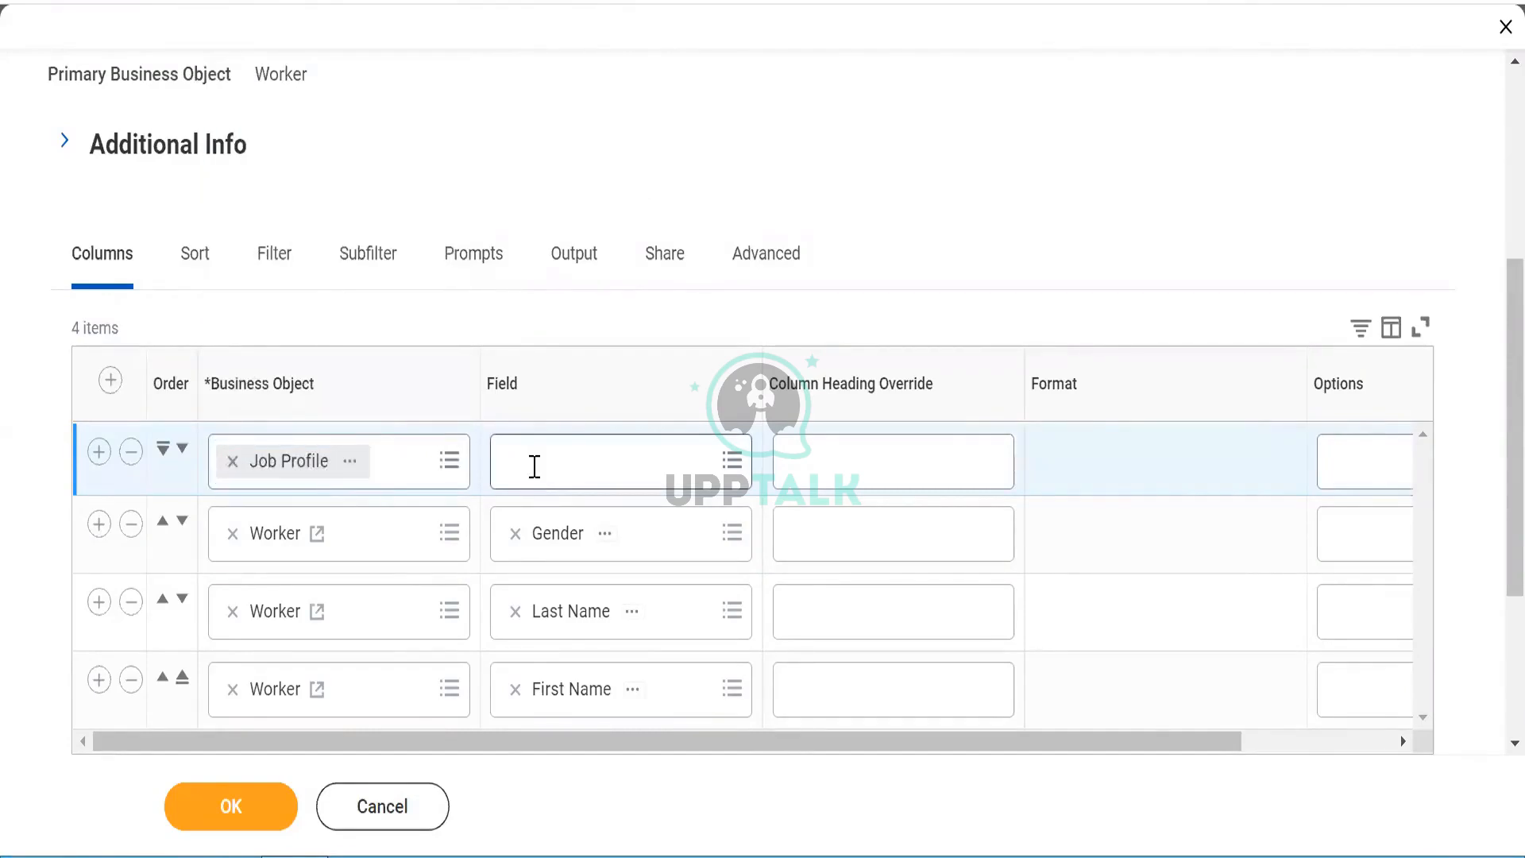
Set the field of the Job Profile column row to Compensation Grade.
{"action": "left_click", "coordinate": [534, 465]}
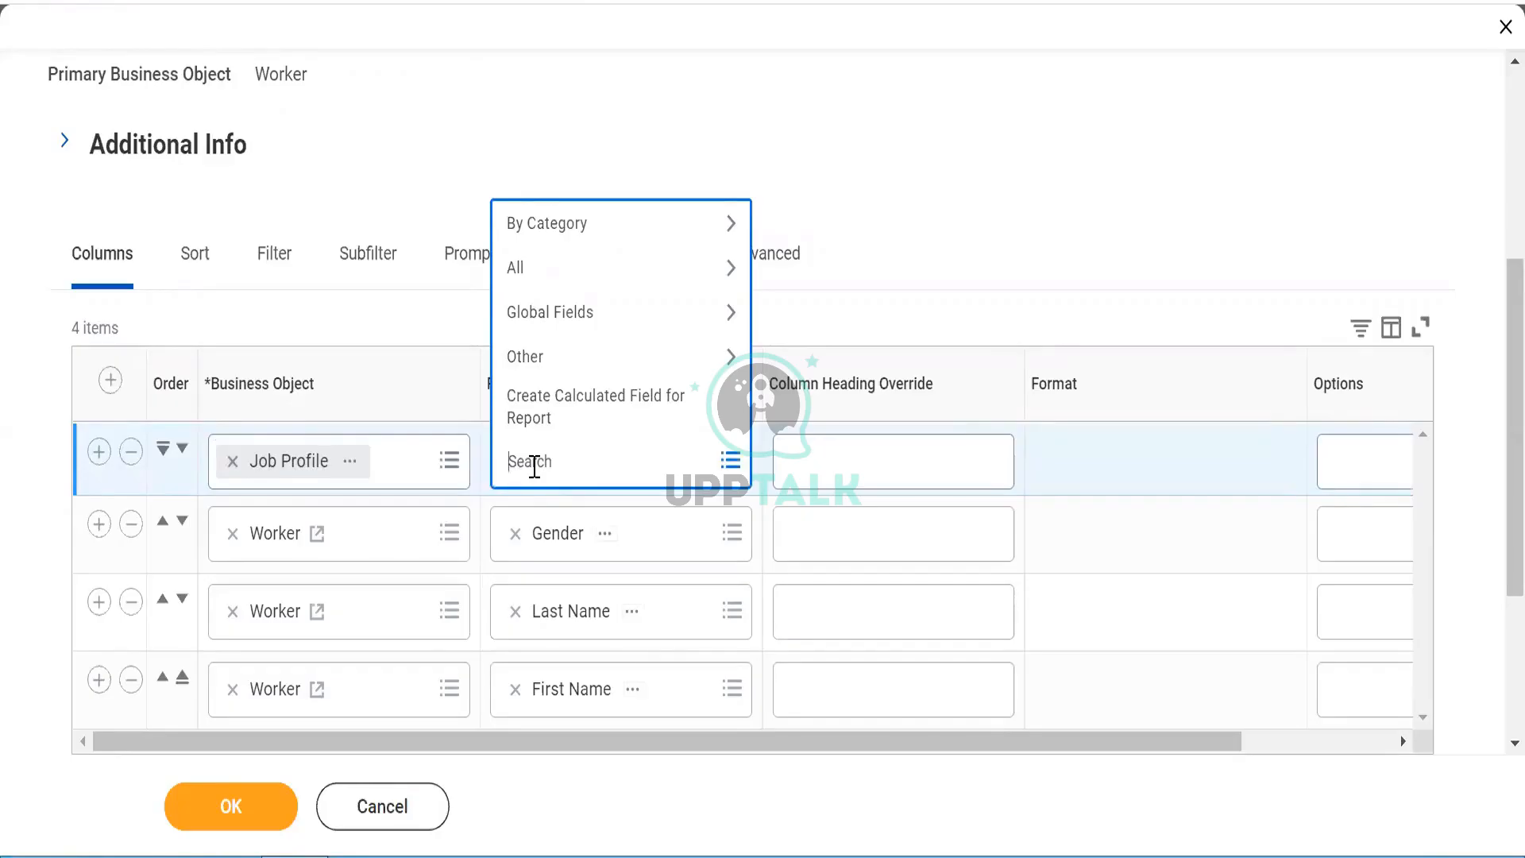
{"action": "type", "text": "Comp grade"}
{"action": "key", "text": "Return"}
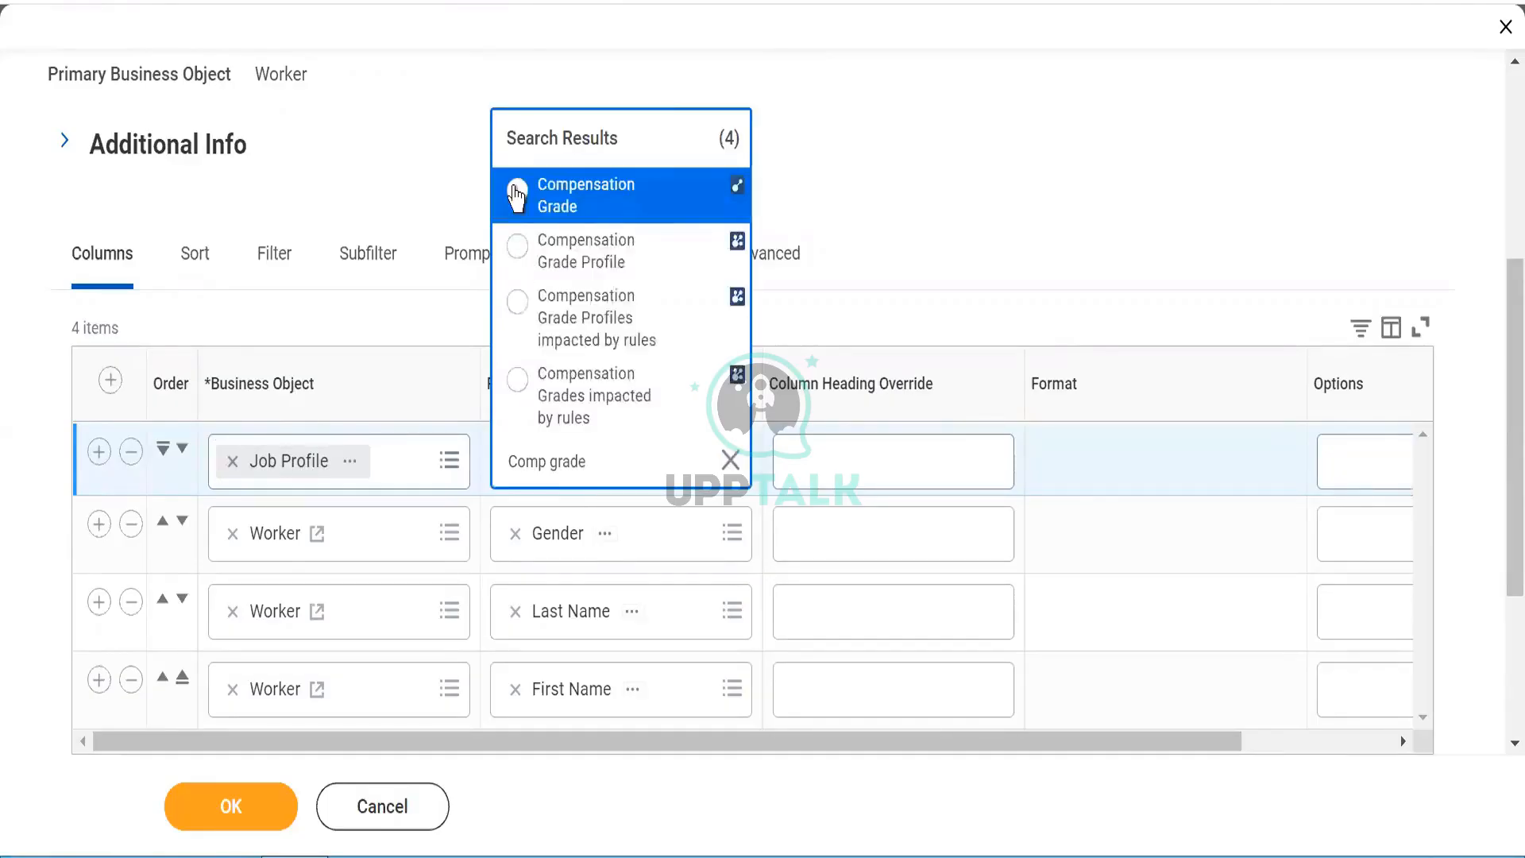
{"action": "left_click", "coordinate": [516, 195]}
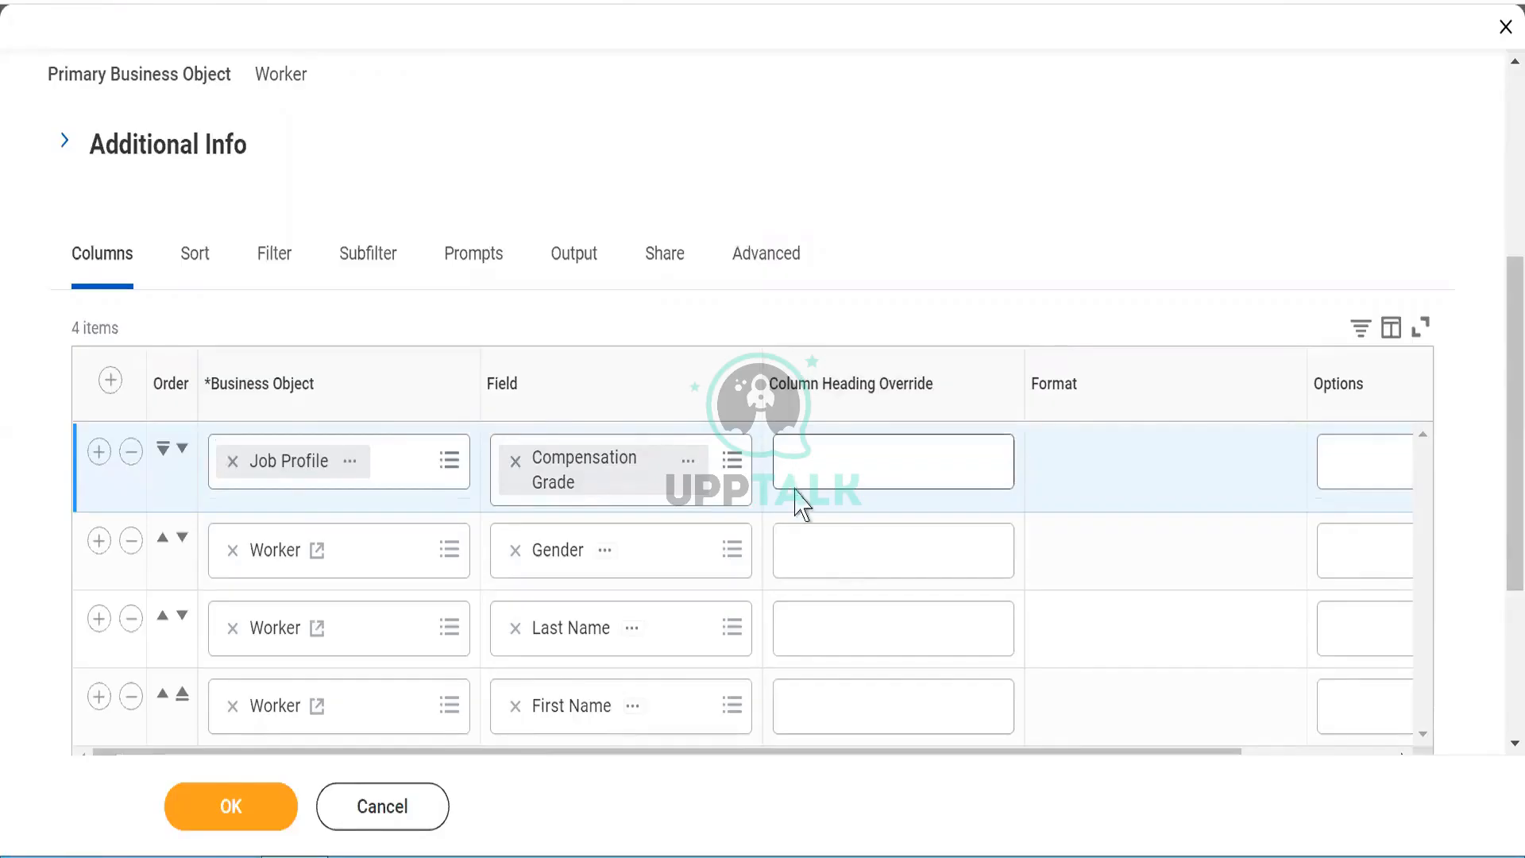
Add a column row above Job Profile and set its business object to Dependents.
{"action": "left_click", "coordinate": [110, 382]}
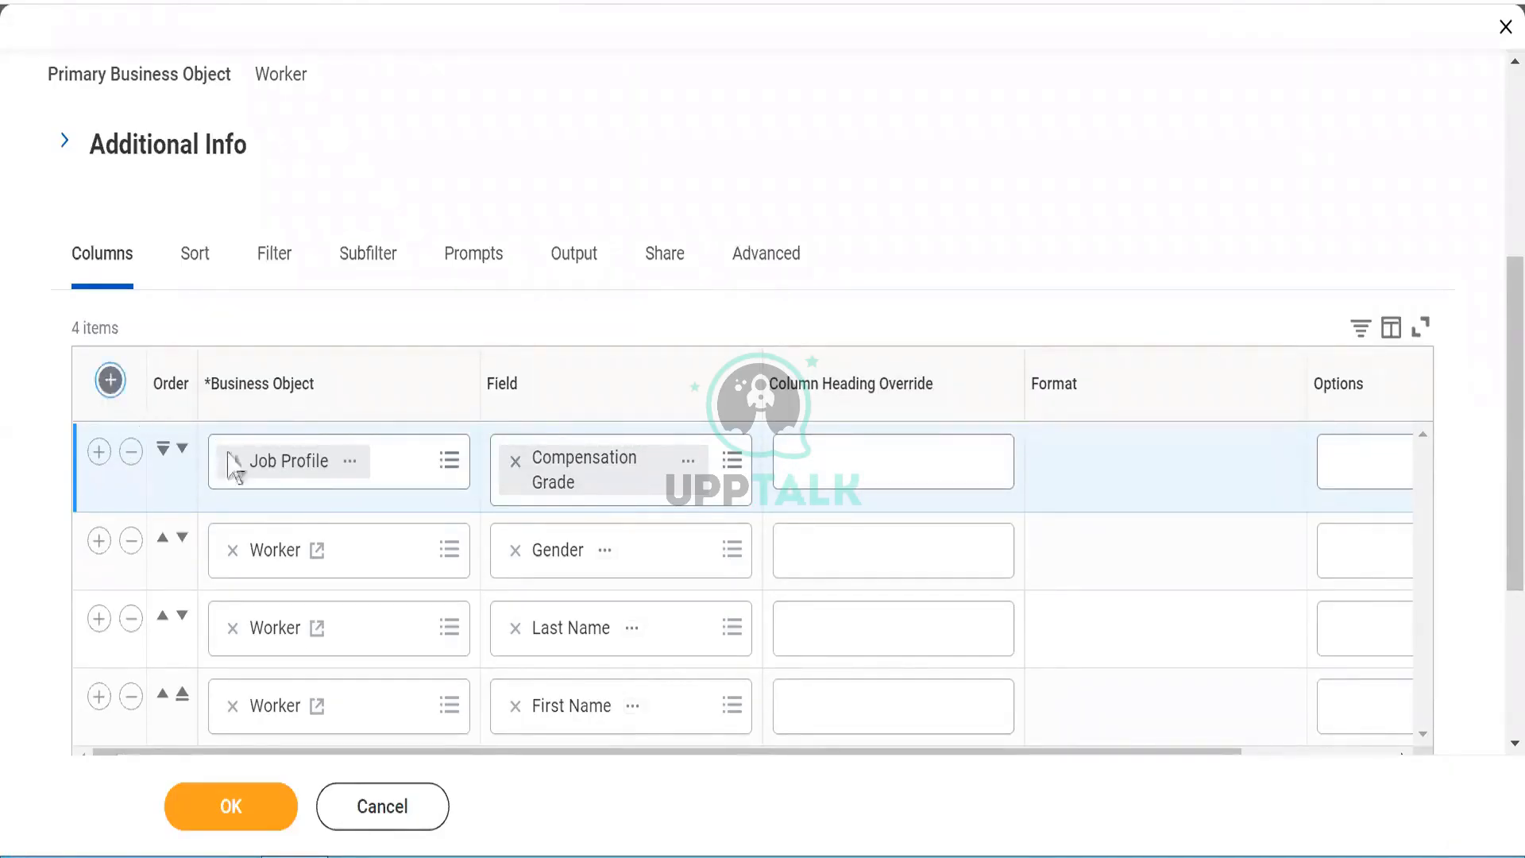
{"action": "left_click", "coordinate": [233, 462]}
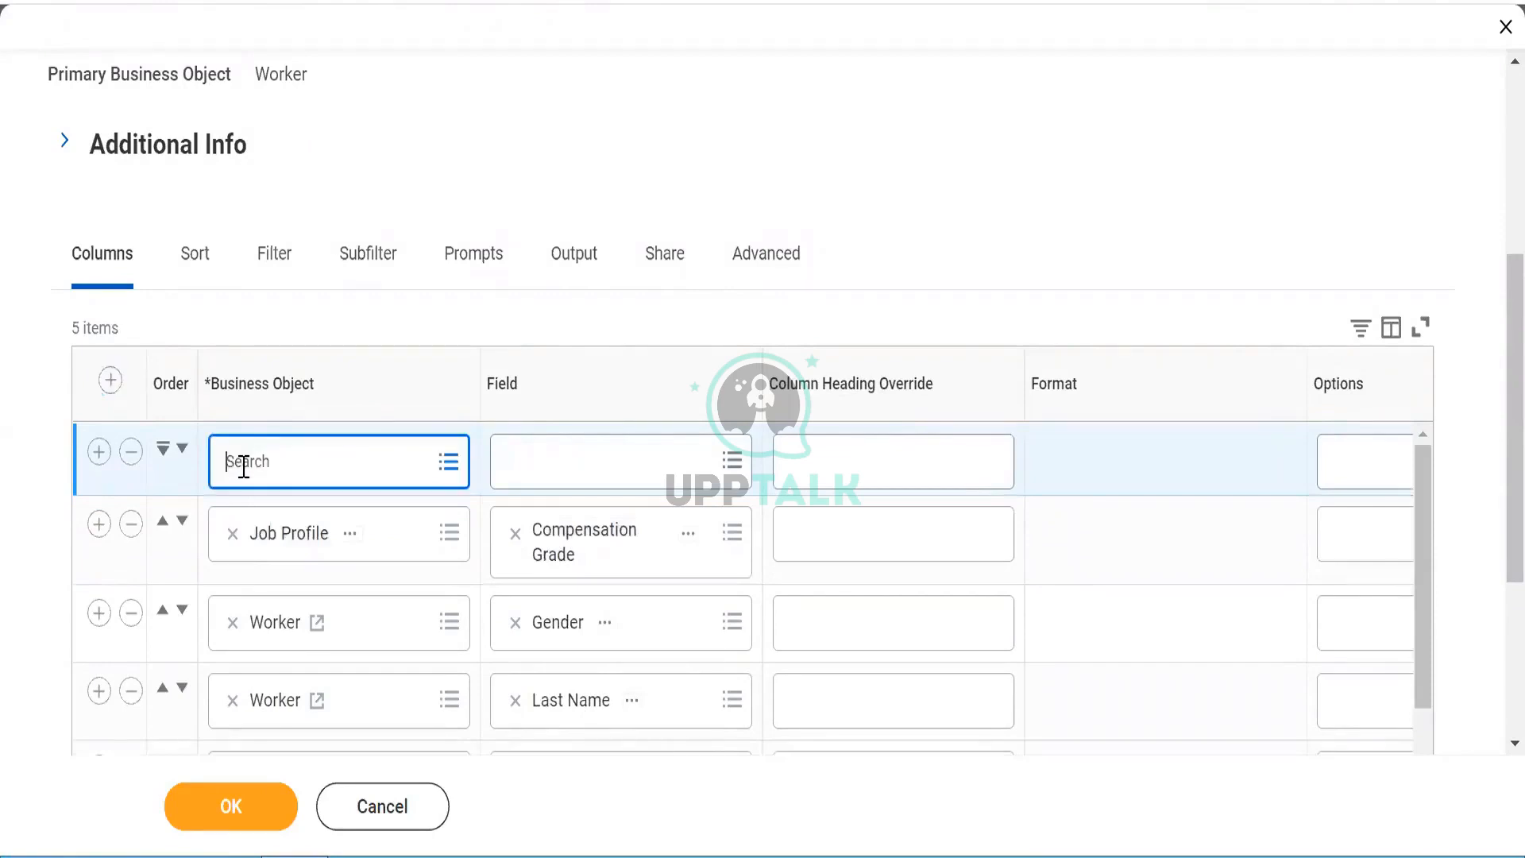
{"action": "type", "text": "Dependet"}
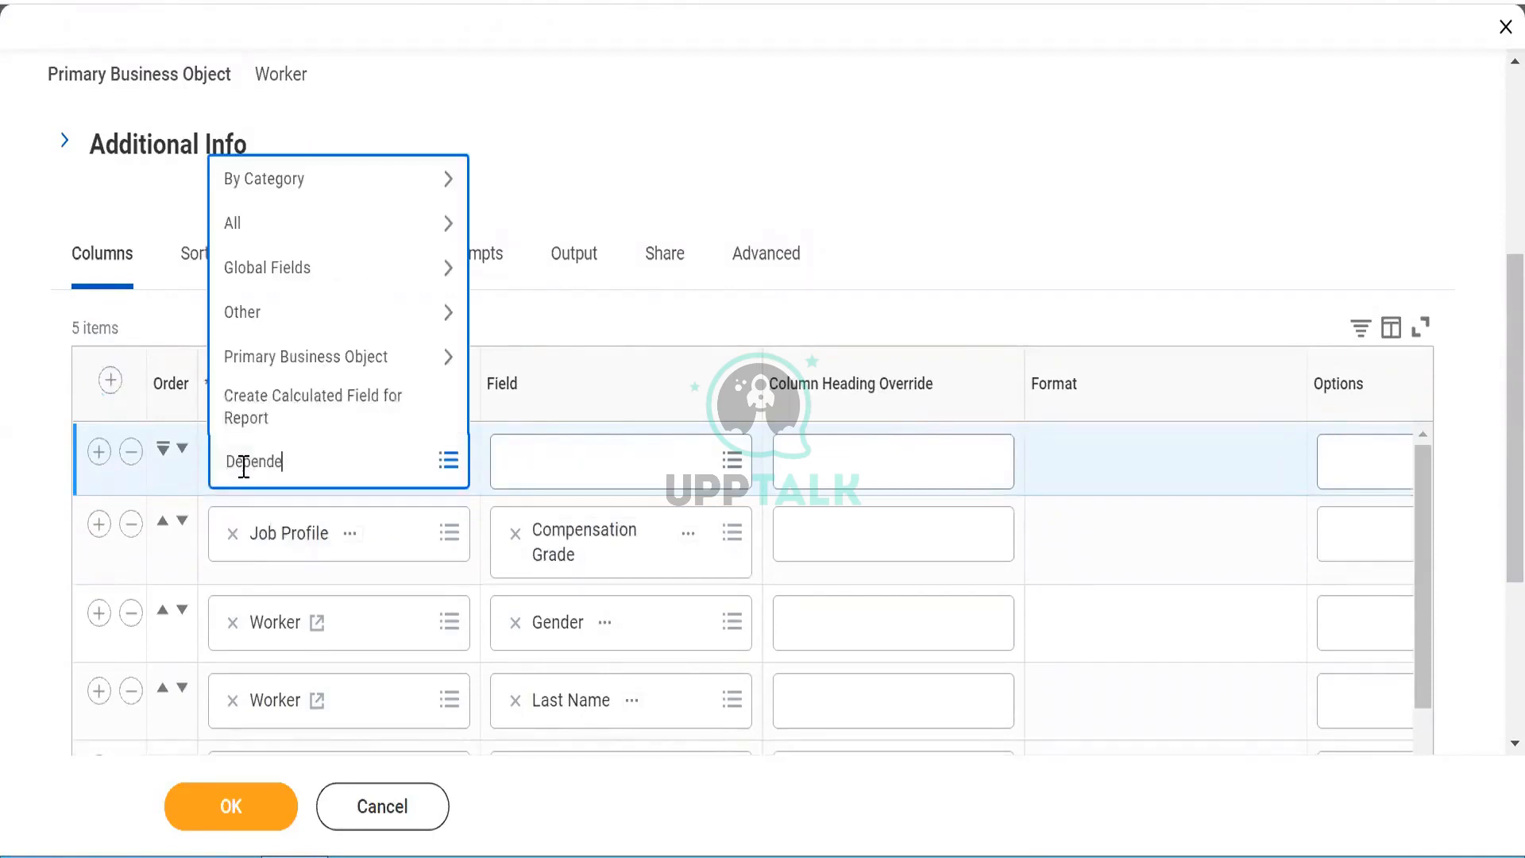
{"action": "left_click", "coordinate": [318, 456]}
{"action": "key", "text": "Return"}
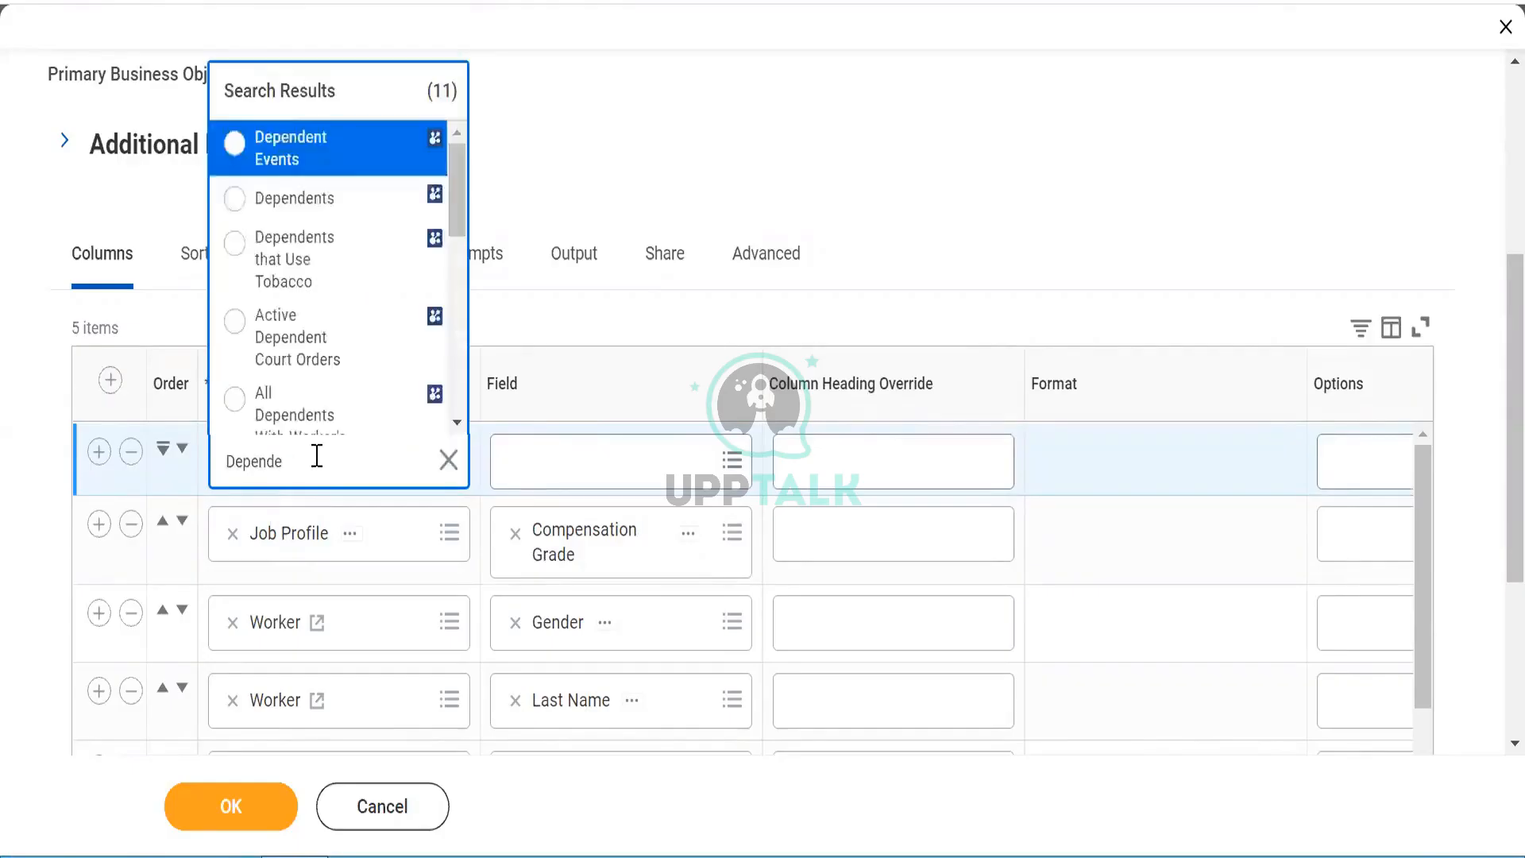
{"action": "left_click", "coordinate": [236, 205]}
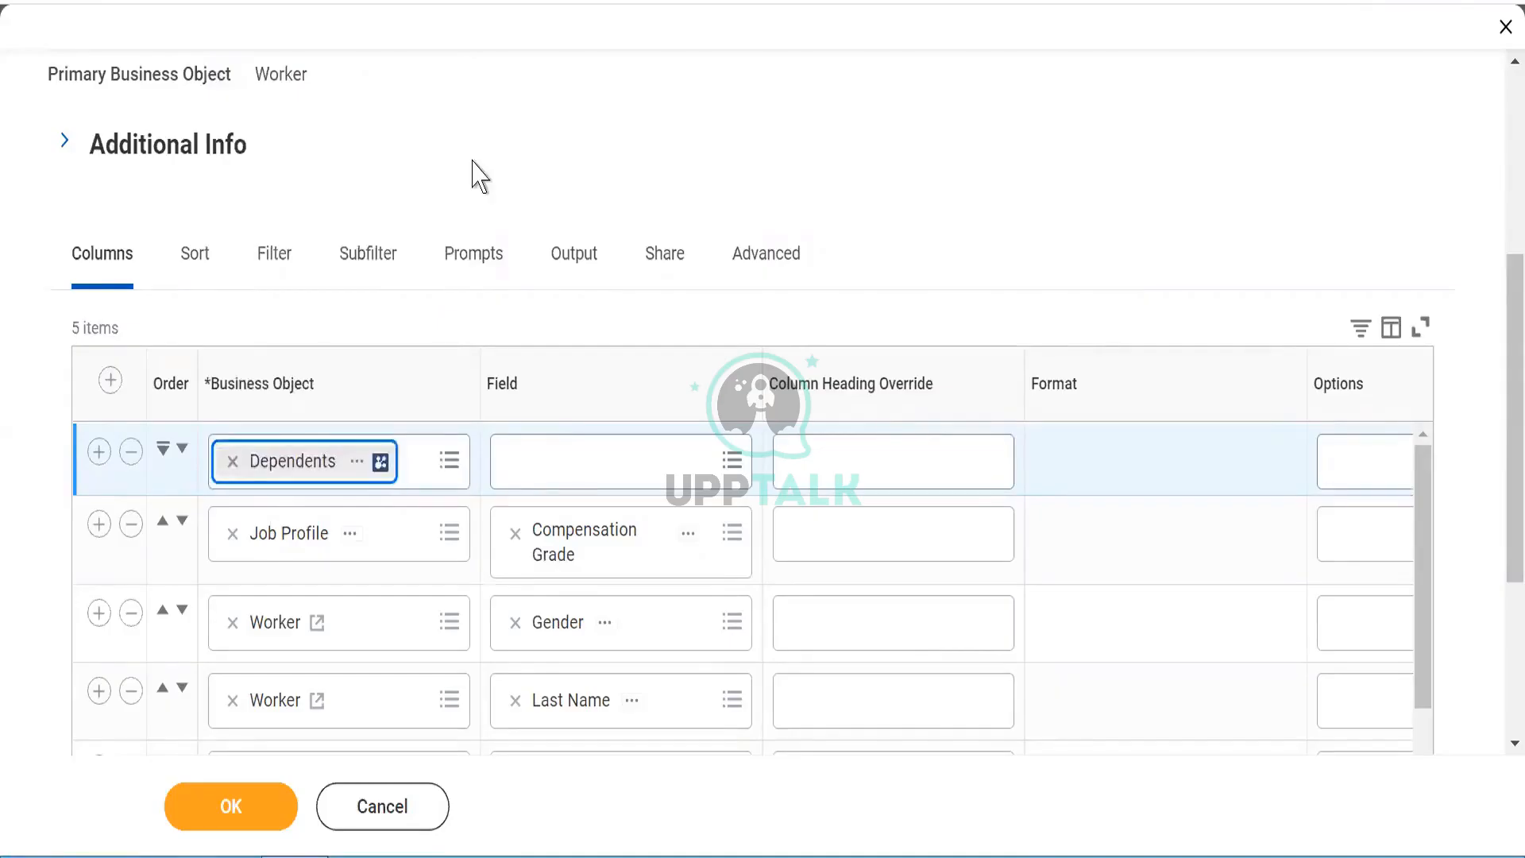
Set the field of the Dependents column row to Gender.
{"action": "left_click", "coordinate": [474, 162]}
{"action": "left_click", "coordinate": [536, 458]}
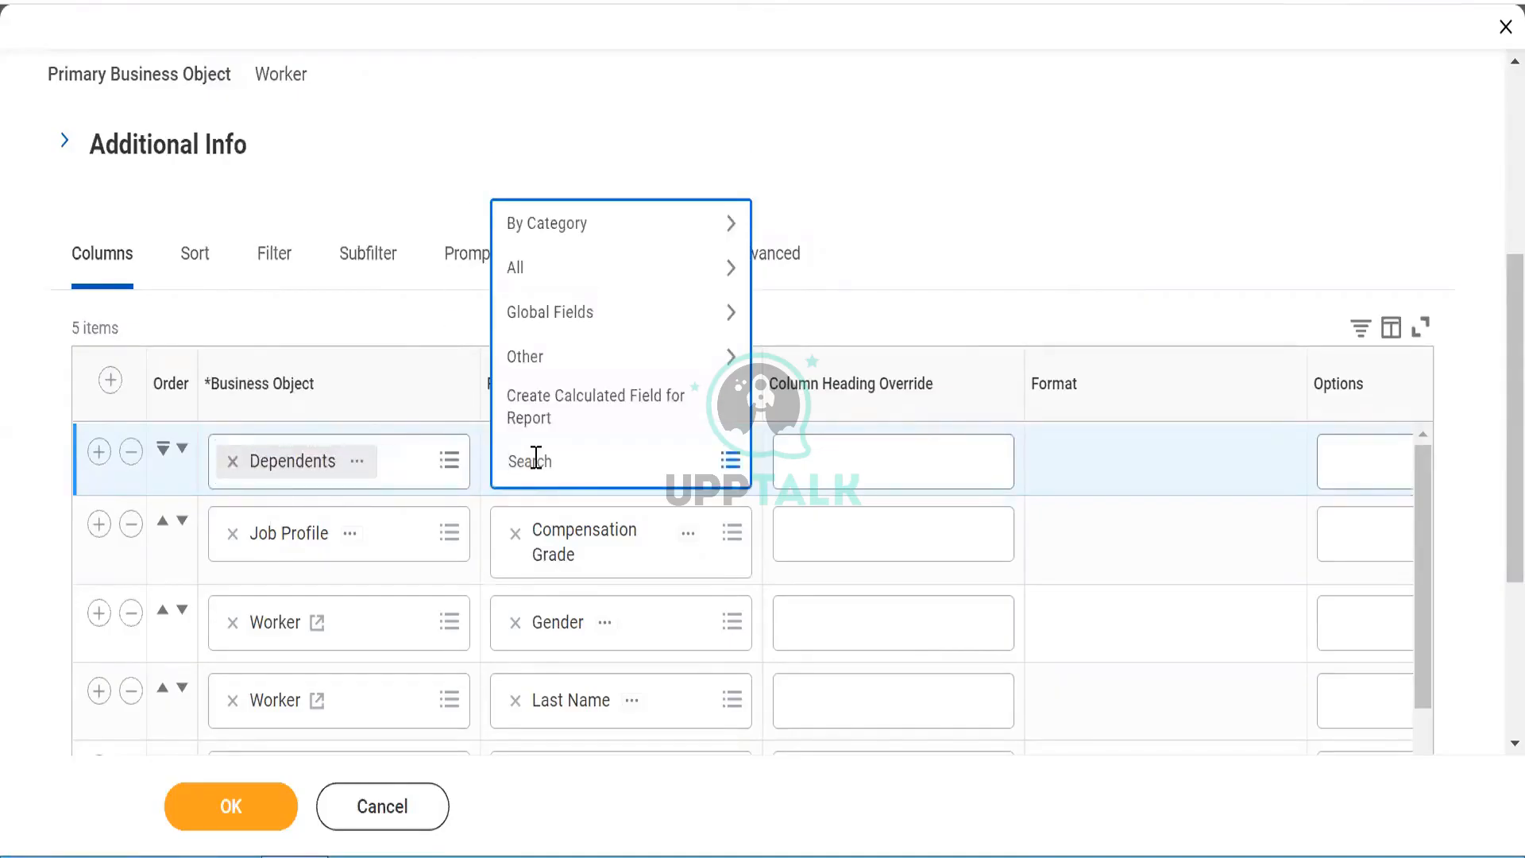
{"action": "type", "text": "Gender of Depends"}
{"action": "key", "text": "Return"}
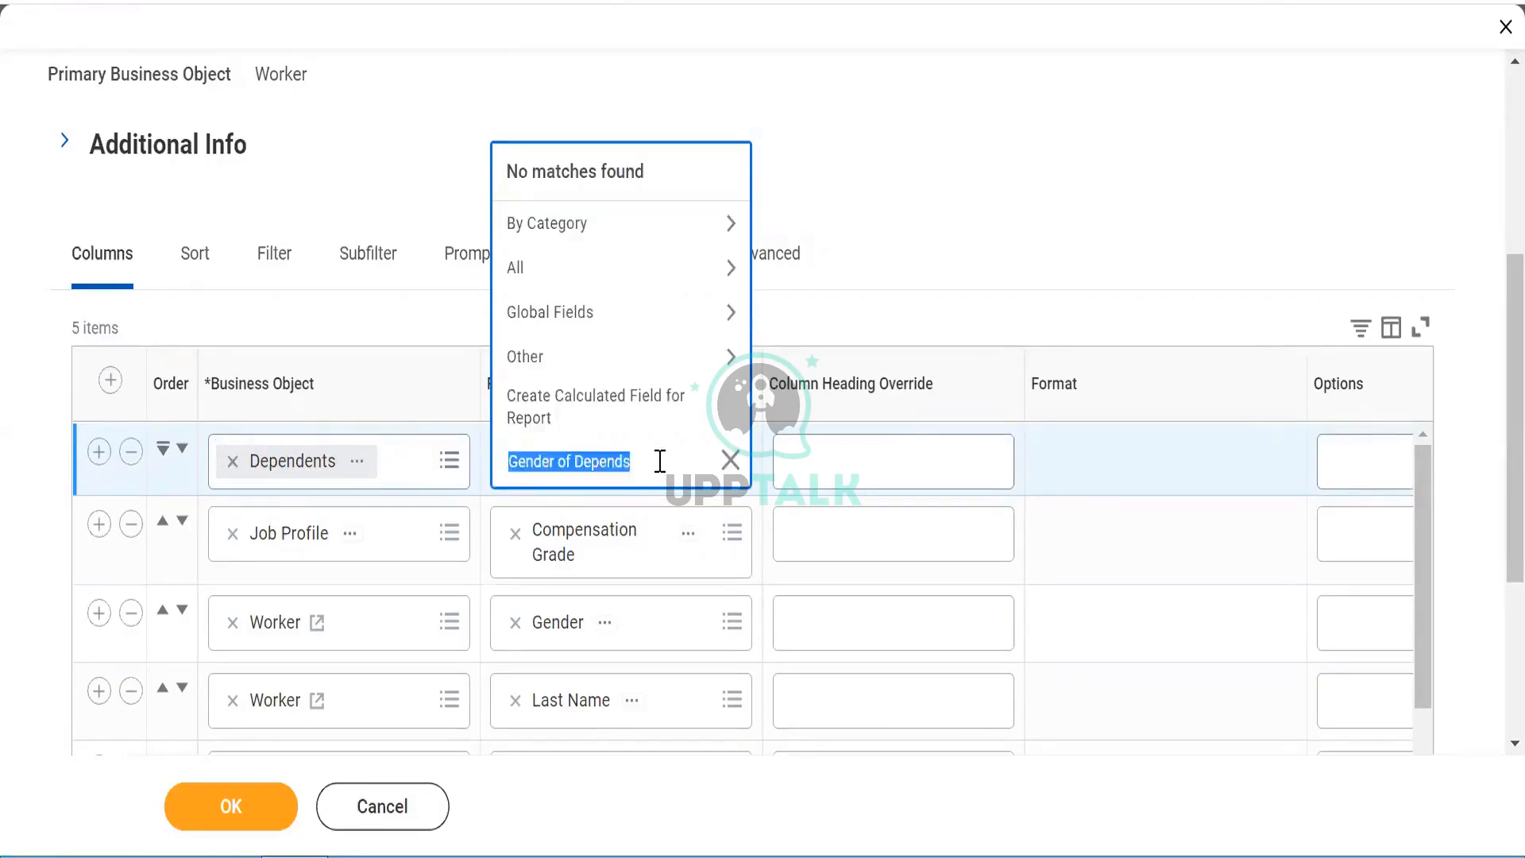
{"action": "key", "text": "BackSpace"}
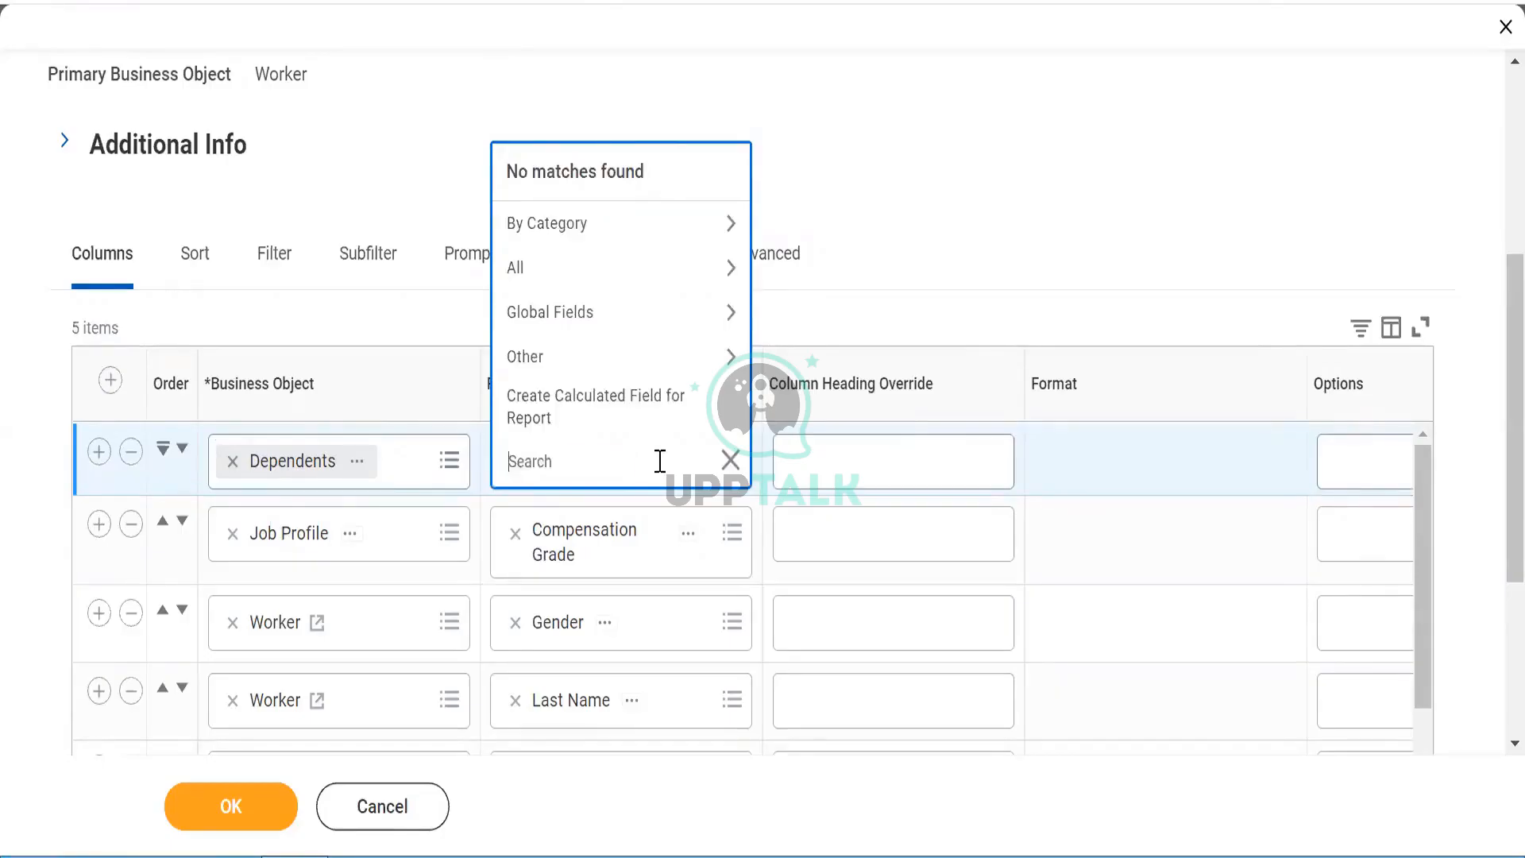
{"action": "type", "text": "Gender"}
{"action": "key", "text": "Return"}
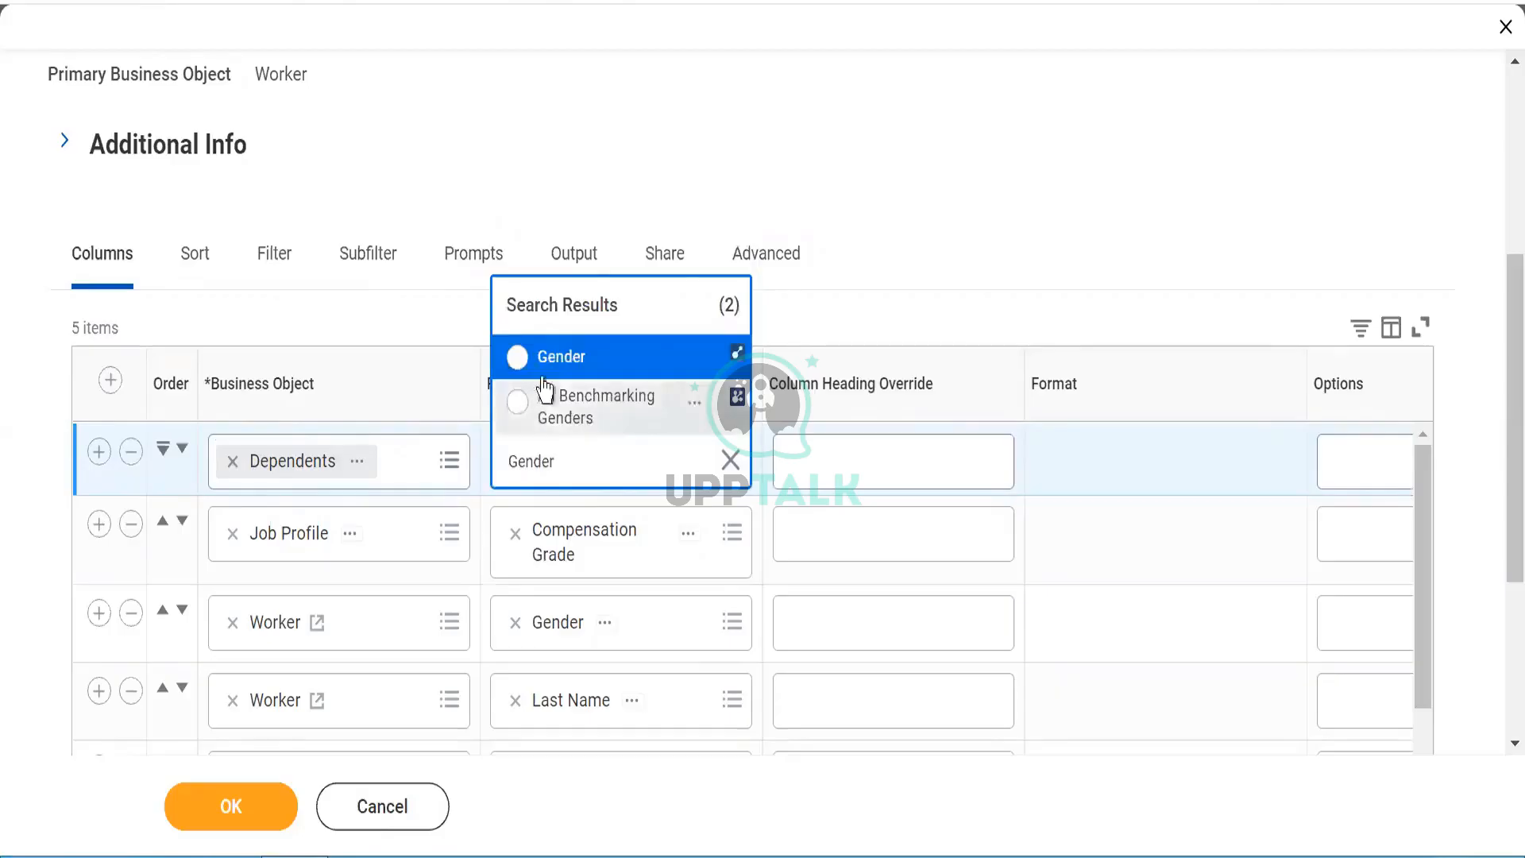
{"action": "key", "text": "Return"}
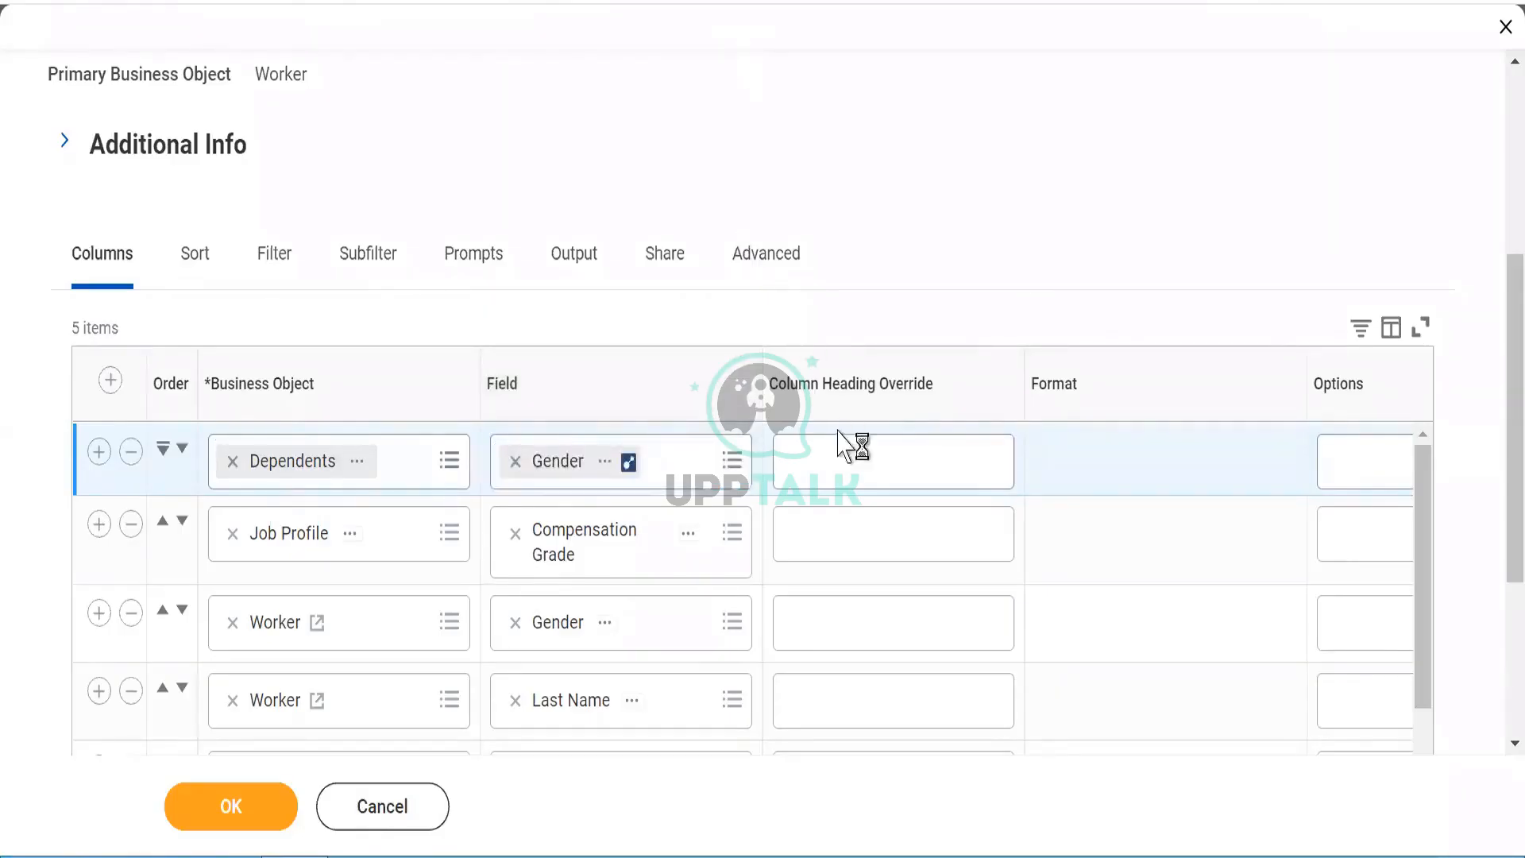
Override the column heading of the Dependents row with "Gender of Dependents".
{"action": "left_click", "coordinate": [834, 442]}
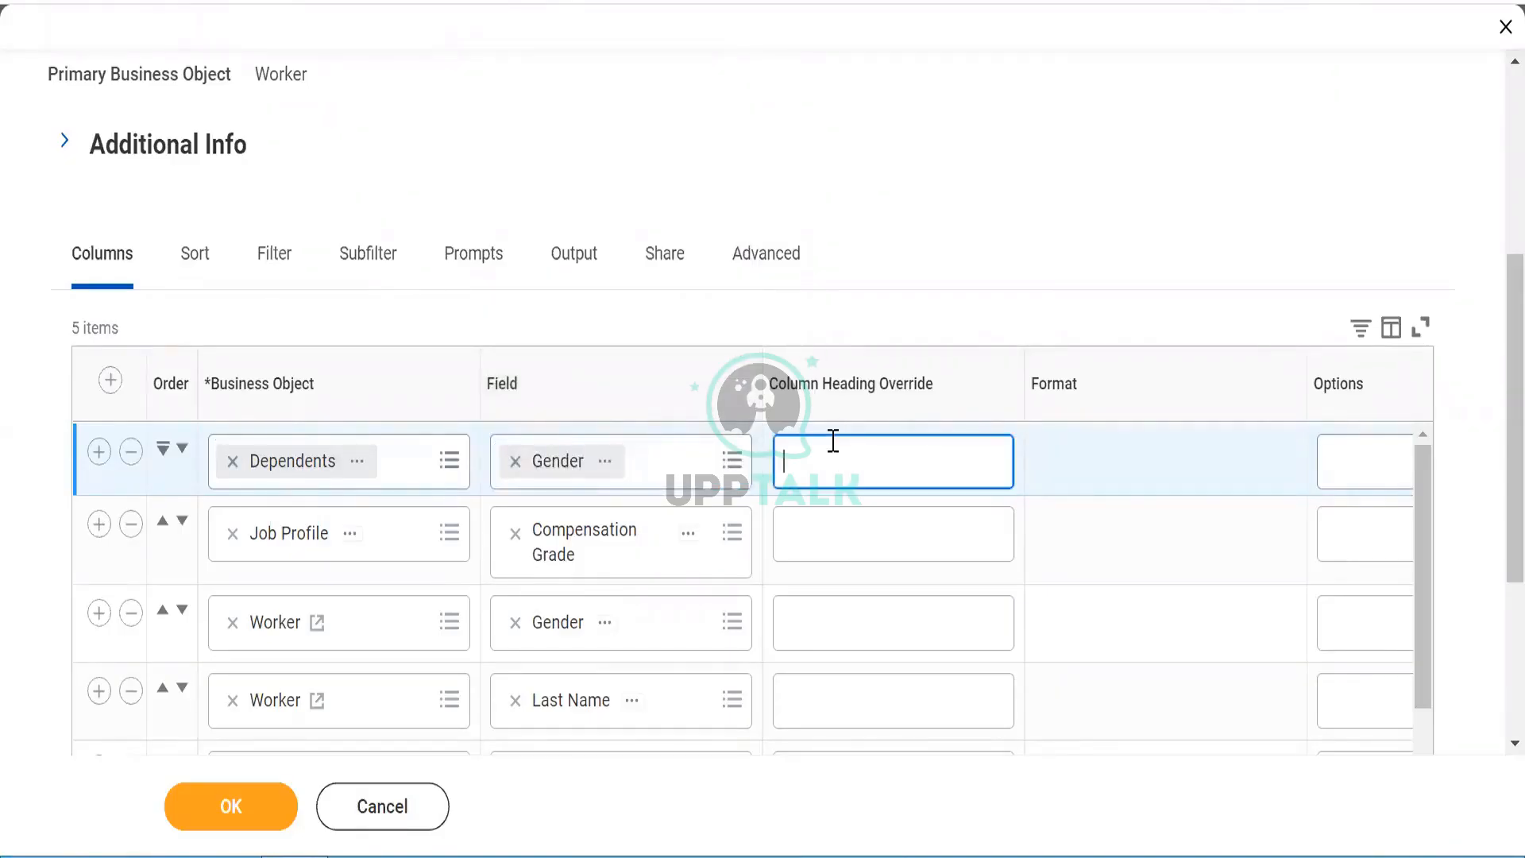
{"action": "type", "text": "Gender of Dependents"}
{"action": "left_click", "coordinate": [725, 129]}
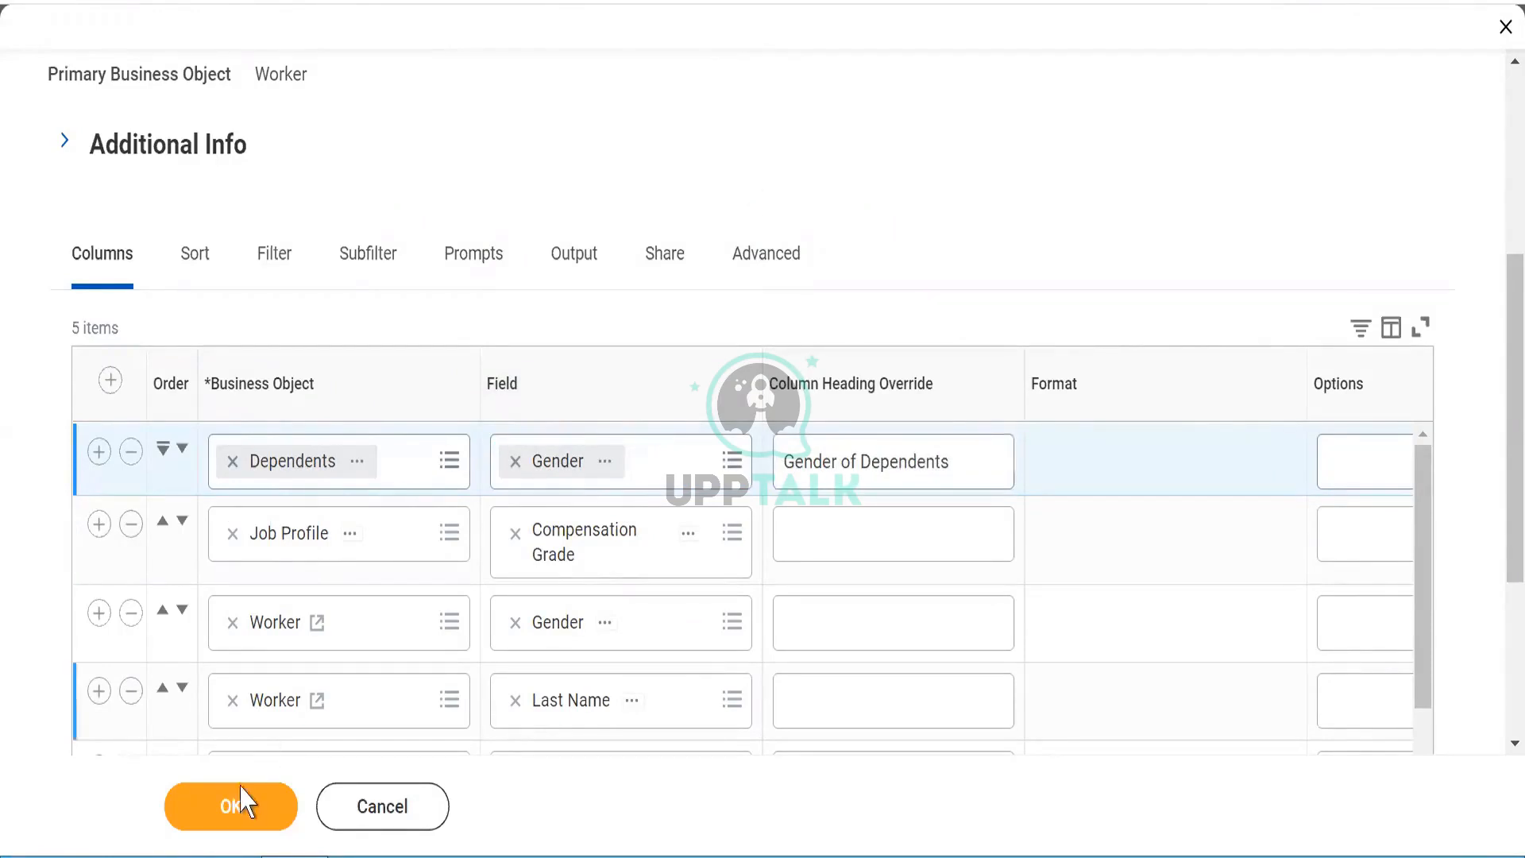
Add a filter condition on instances that uses the field Gender.
{"action": "left_click", "coordinate": [286, 251]}
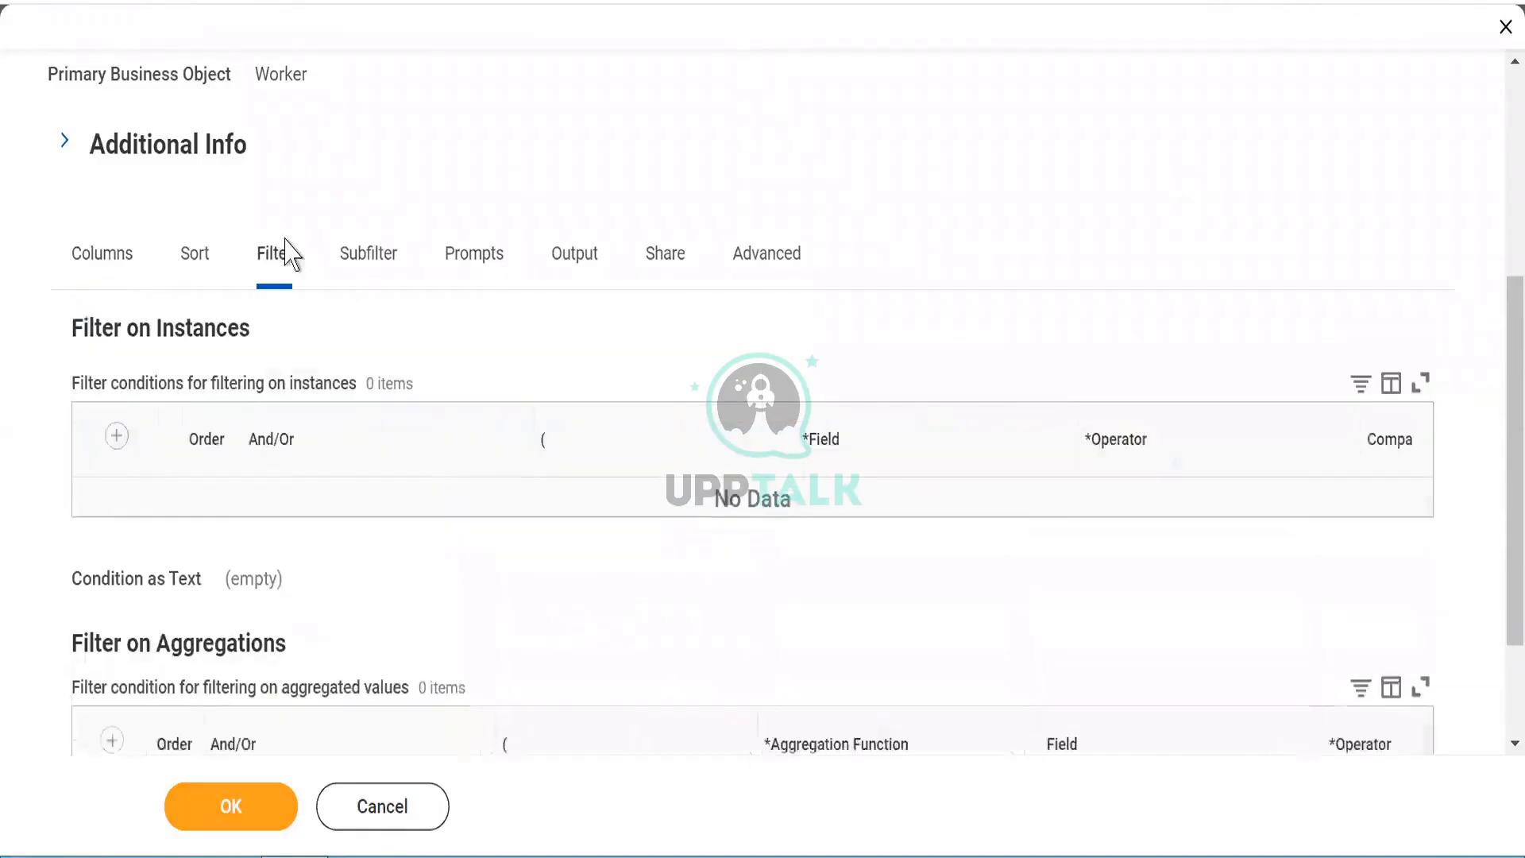
{"action": "left_click", "coordinate": [116, 438]}
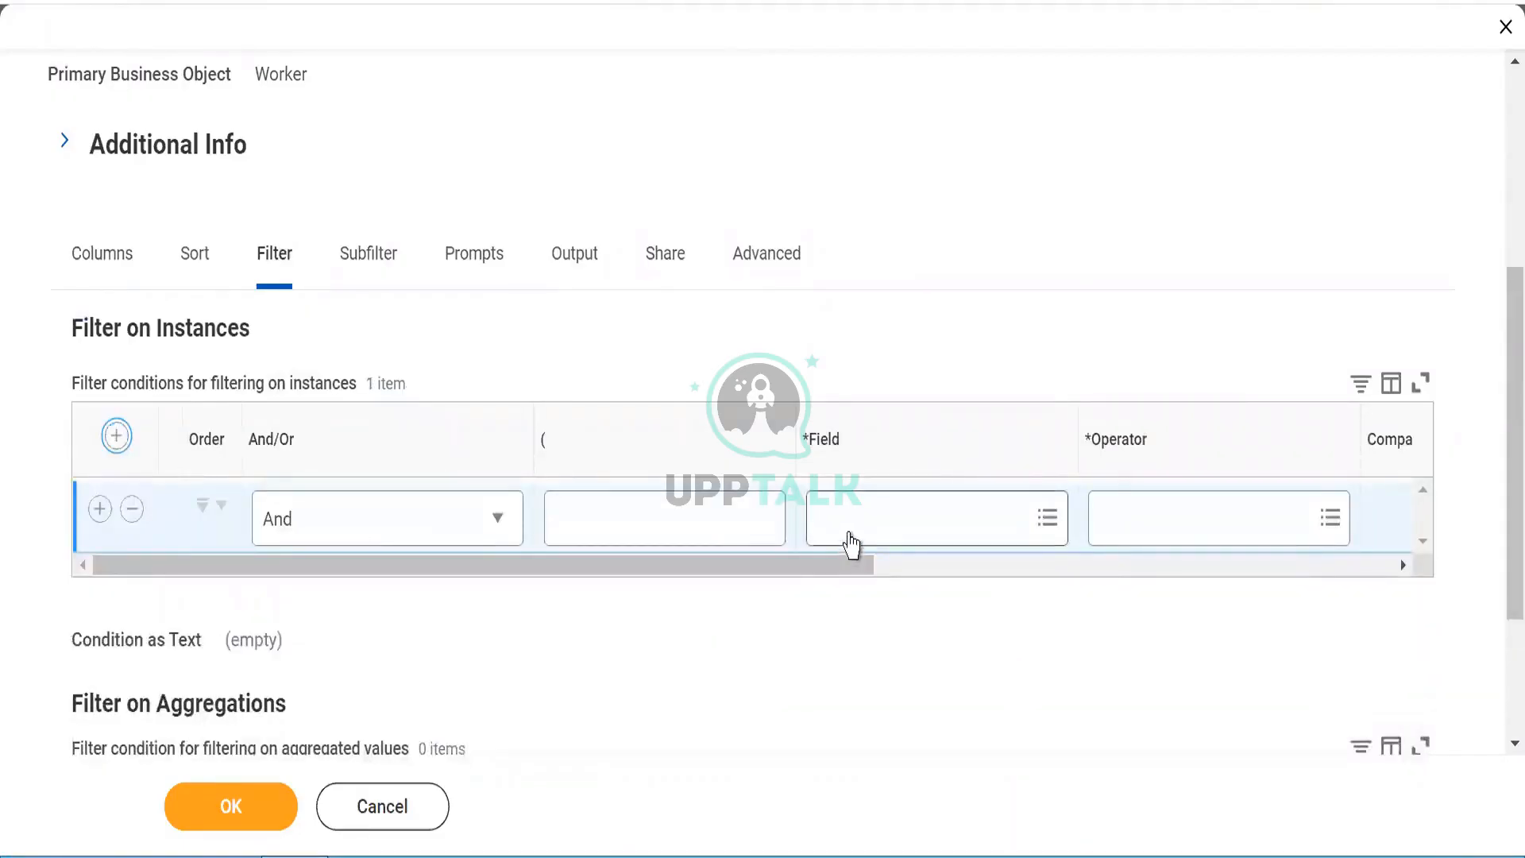
{"action": "left_click", "coordinate": [849, 535]}
{"action": "type", "text": "Gen"}
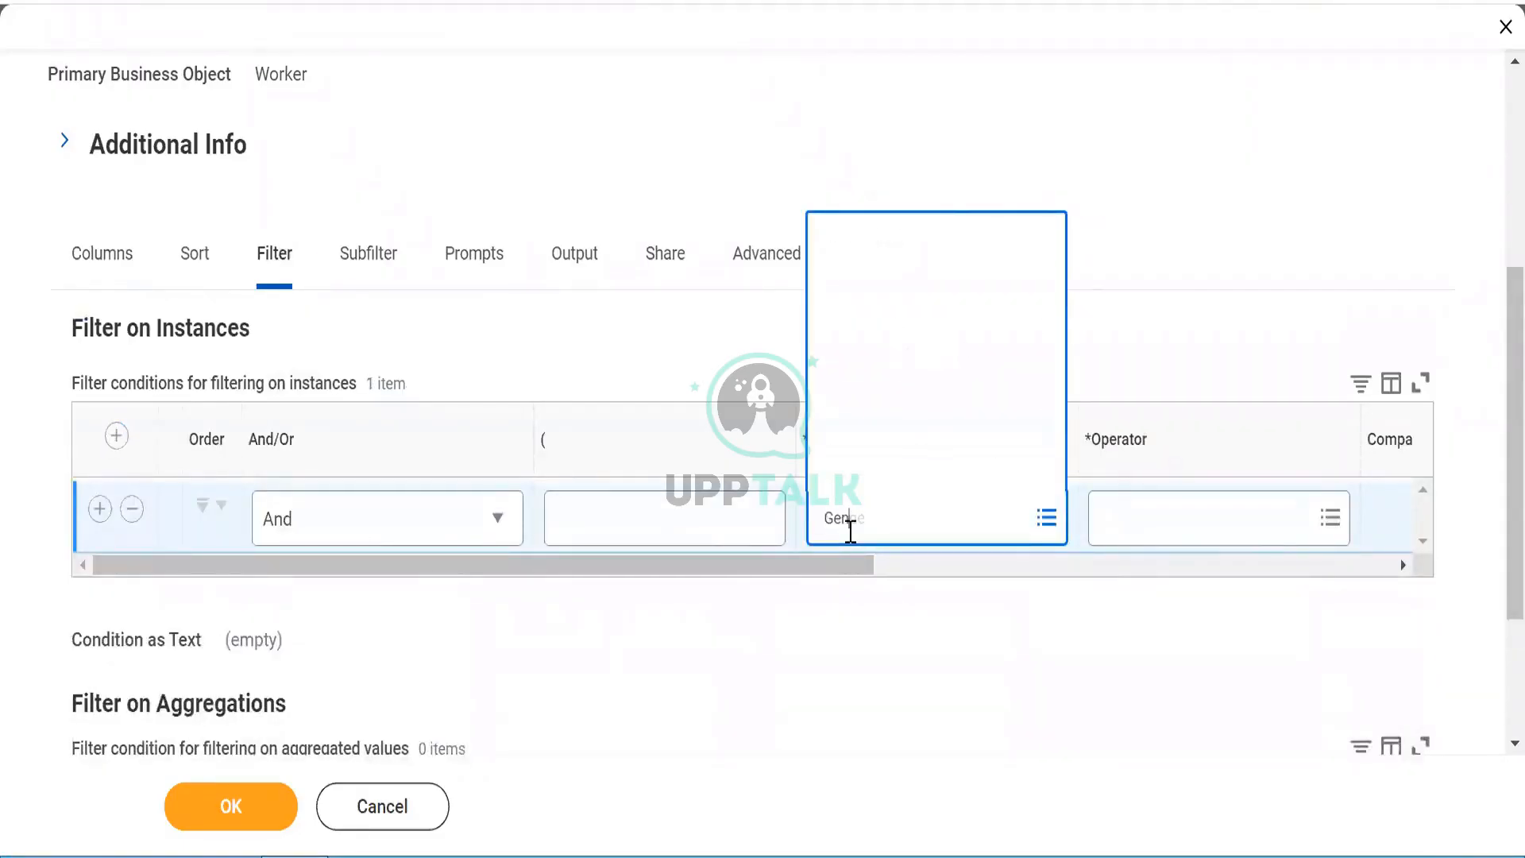
{"action": "type", "text": "der"}
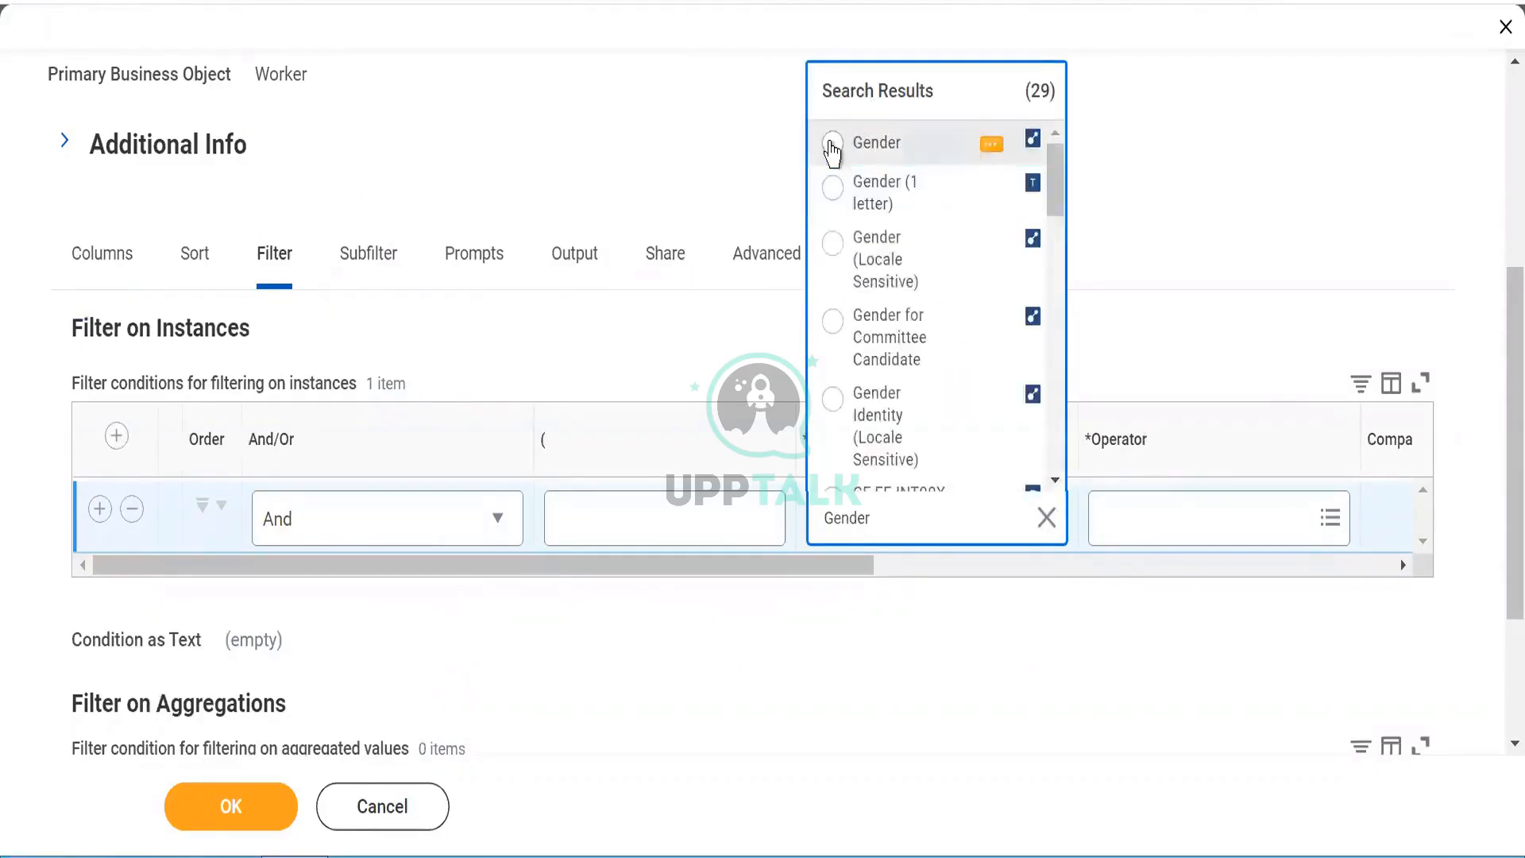
{"action": "left_click", "coordinate": [832, 145]}
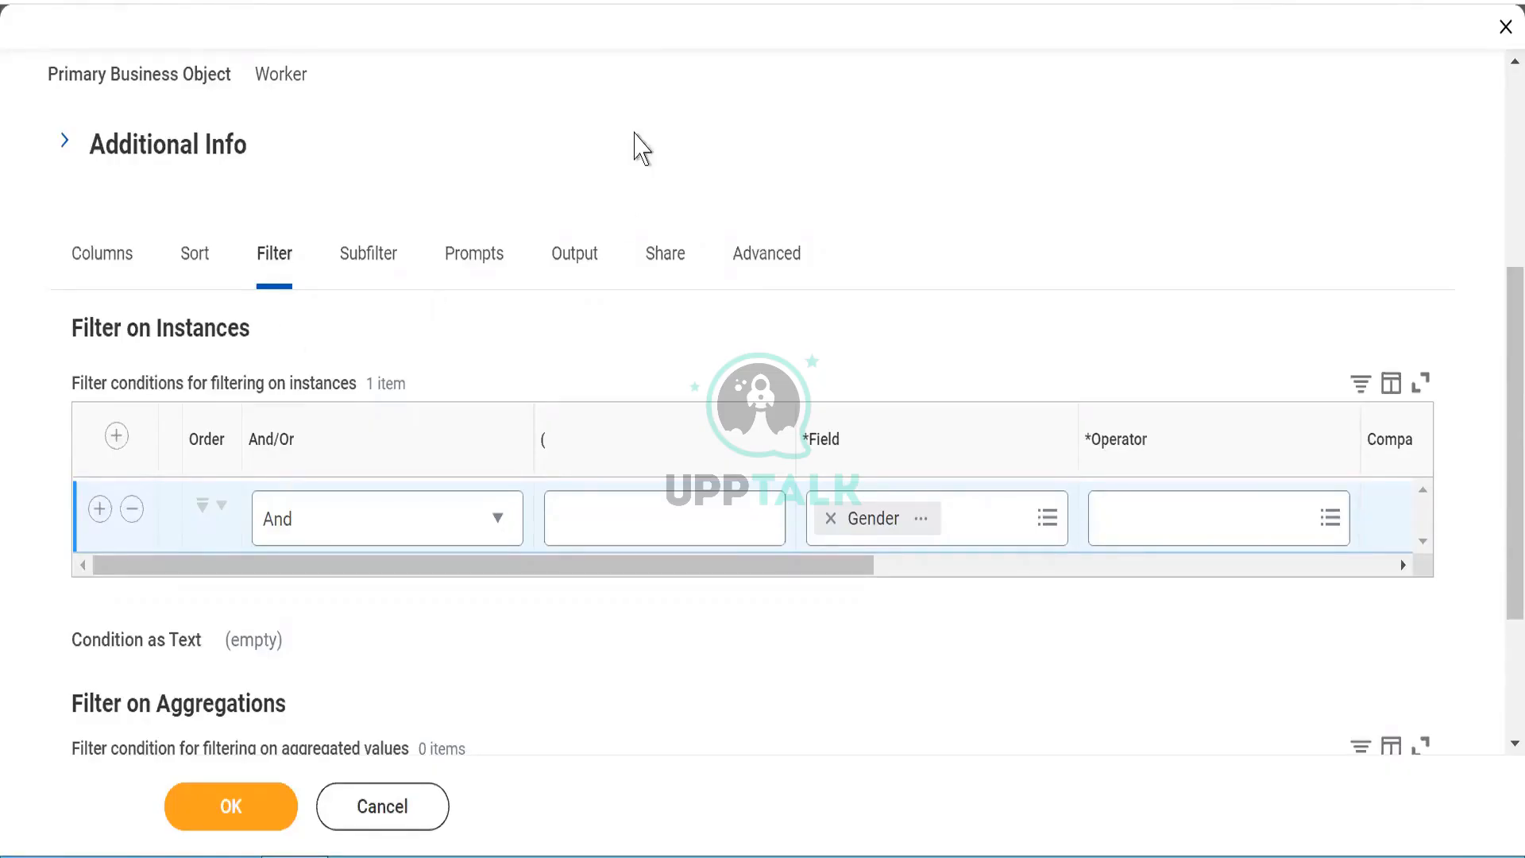
Set the operator of the Gender filter condition to "is not empty".
{"action": "left_click_drag", "start_coordinate": [94, 76], "coordinate": [342, 203]}
{"action": "left_click", "coordinate": [343, 202]}
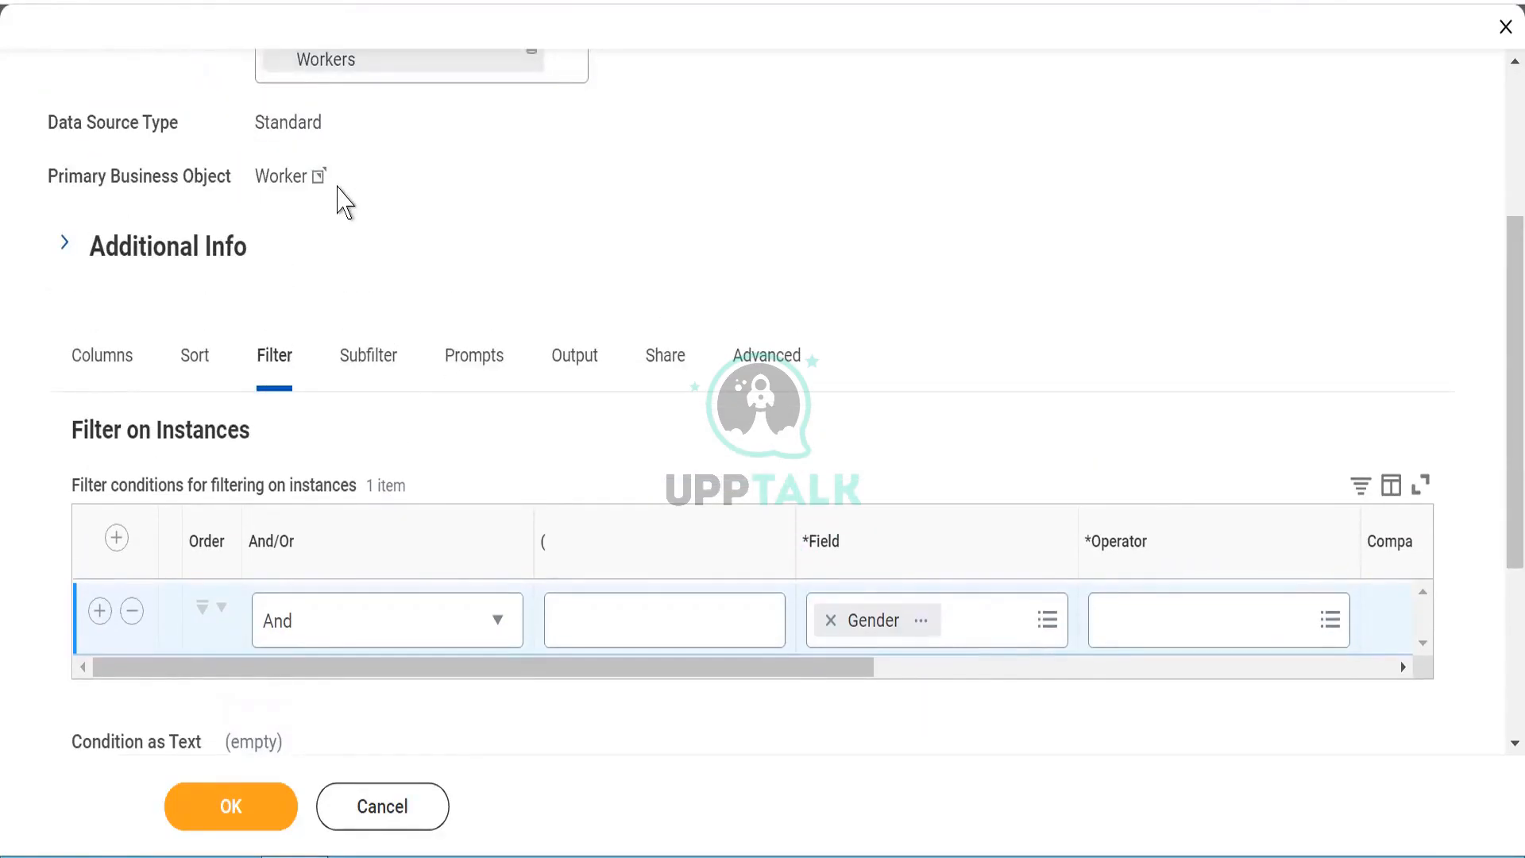
{"action": "left_click", "coordinate": [96, 376]}
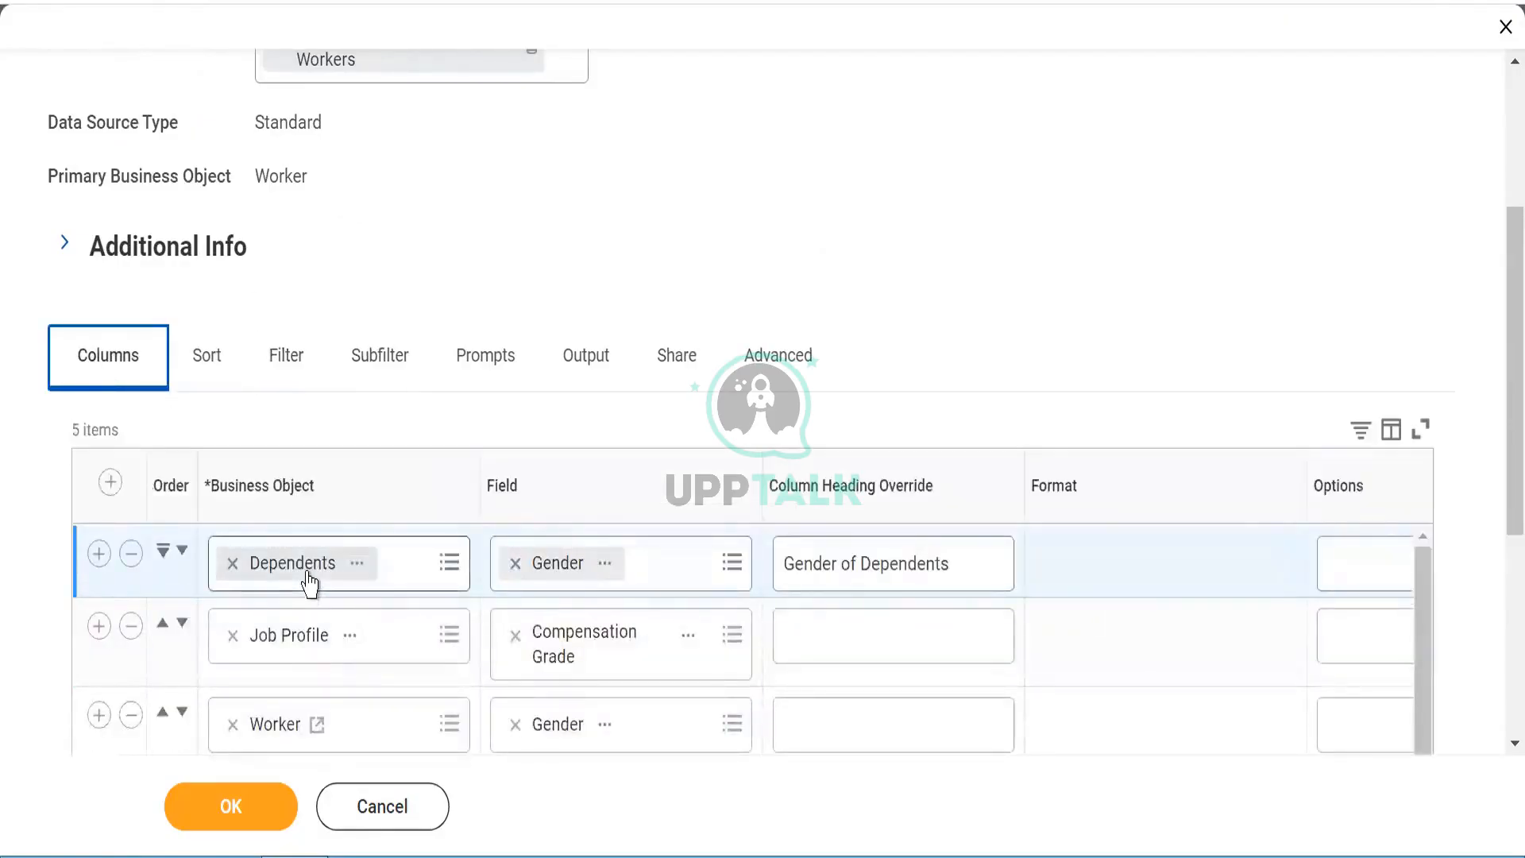
{"action": "left_click", "coordinate": [285, 358]}
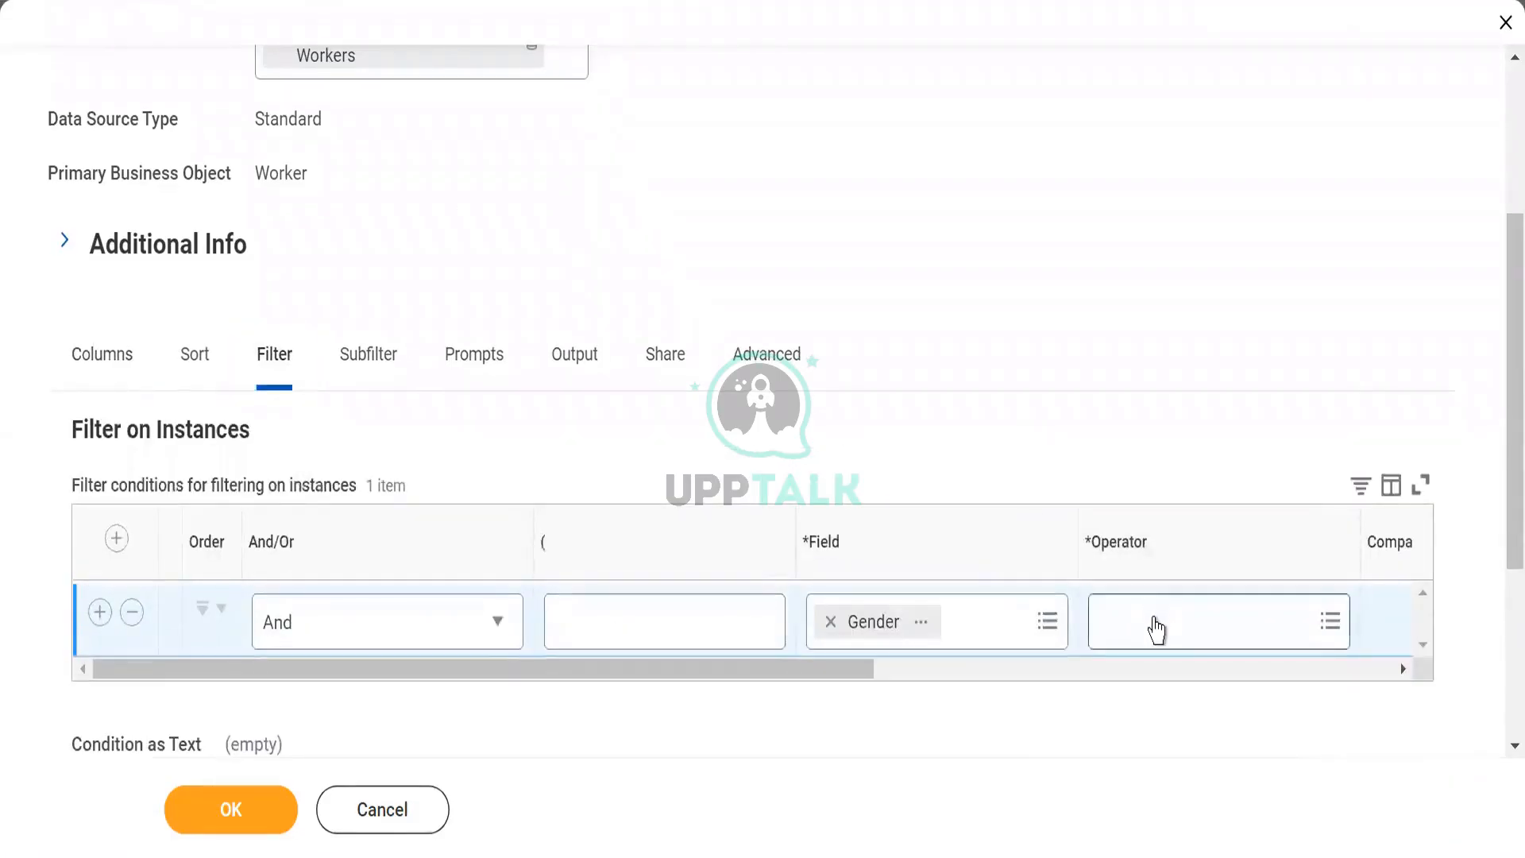
{"action": "left_click", "coordinate": [1154, 620]}
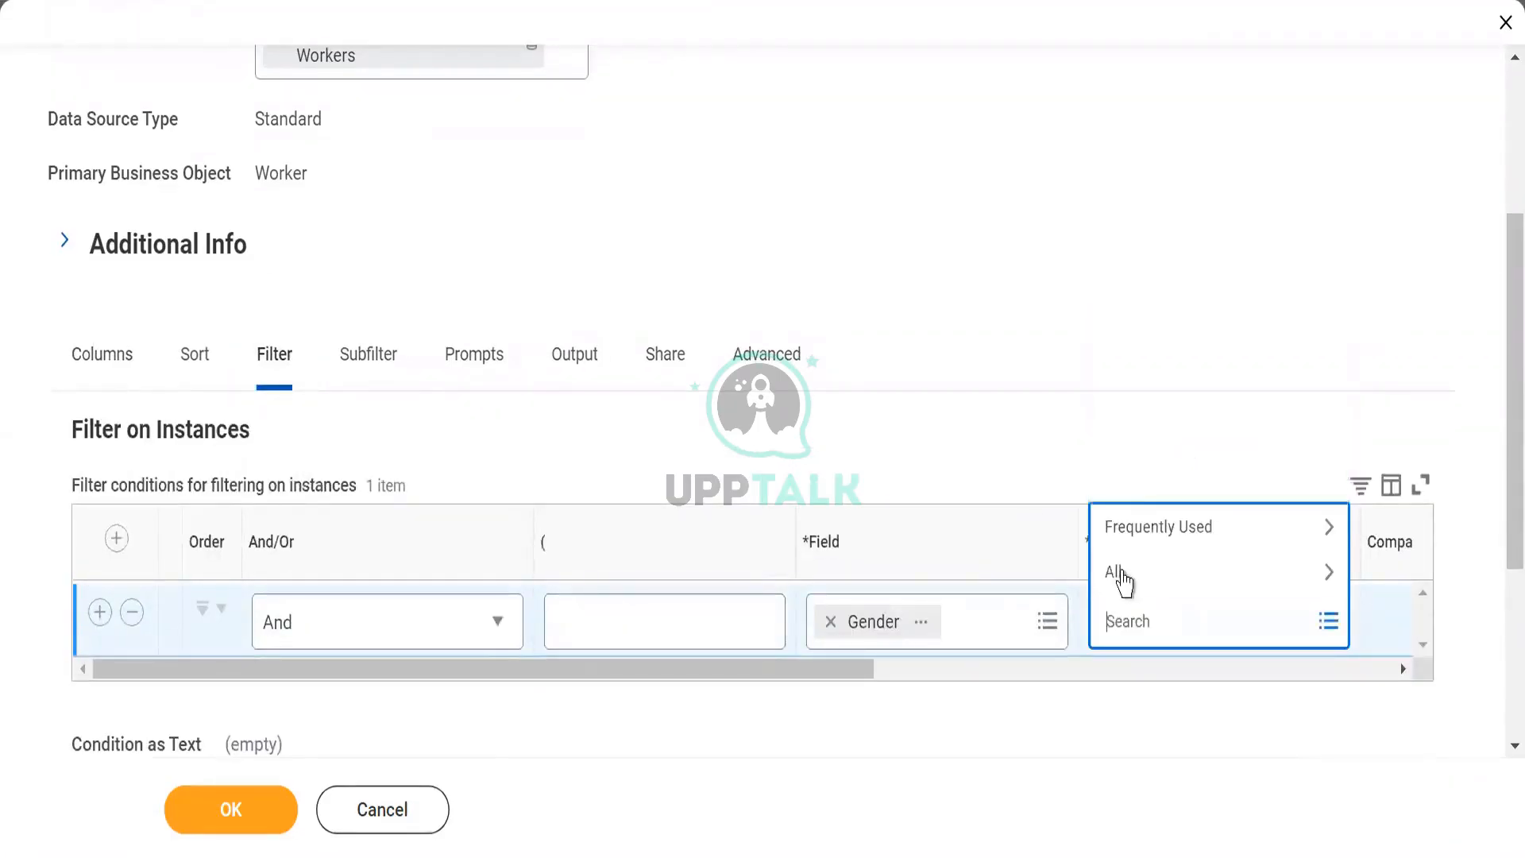
{"action": "left_click", "coordinate": [1124, 574]}
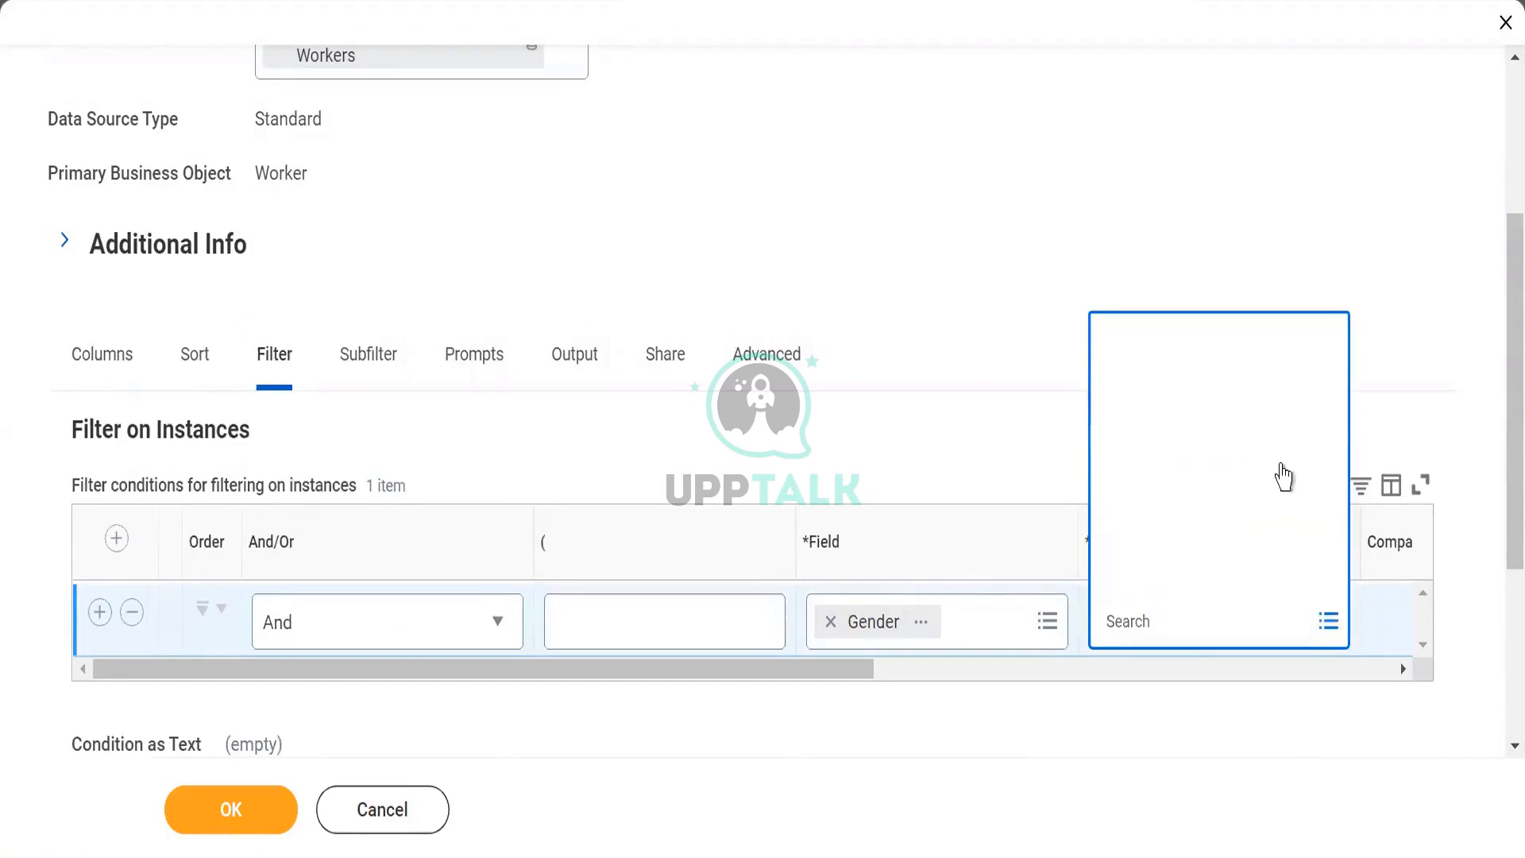
{"action": "left_click_drag", "start_coordinate": [1335, 324], "coordinate": [1327, 569]}
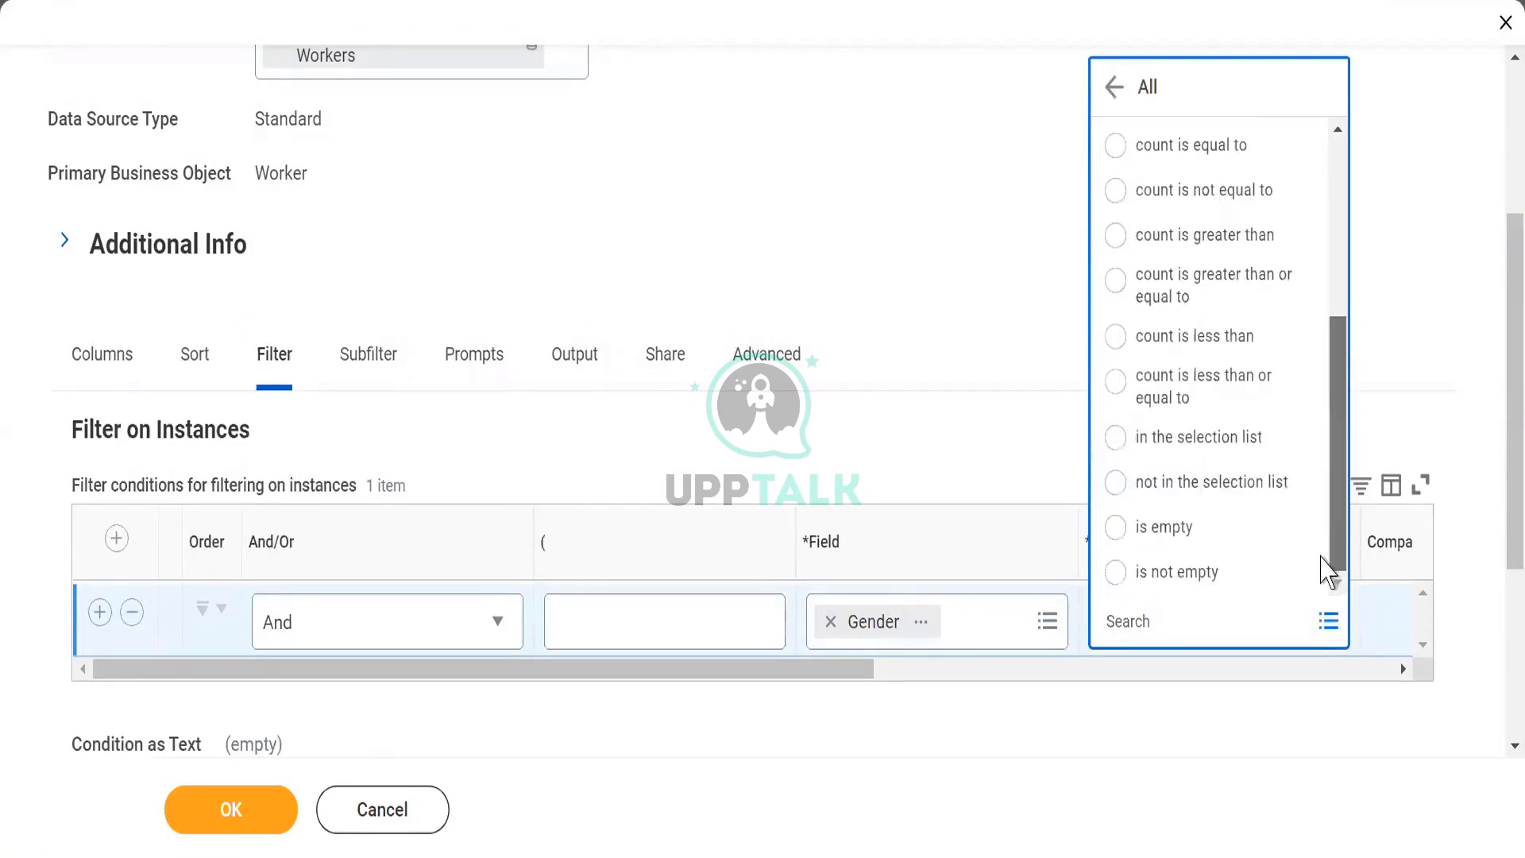
{"action": "left_click", "coordinate": [1117, 575]}
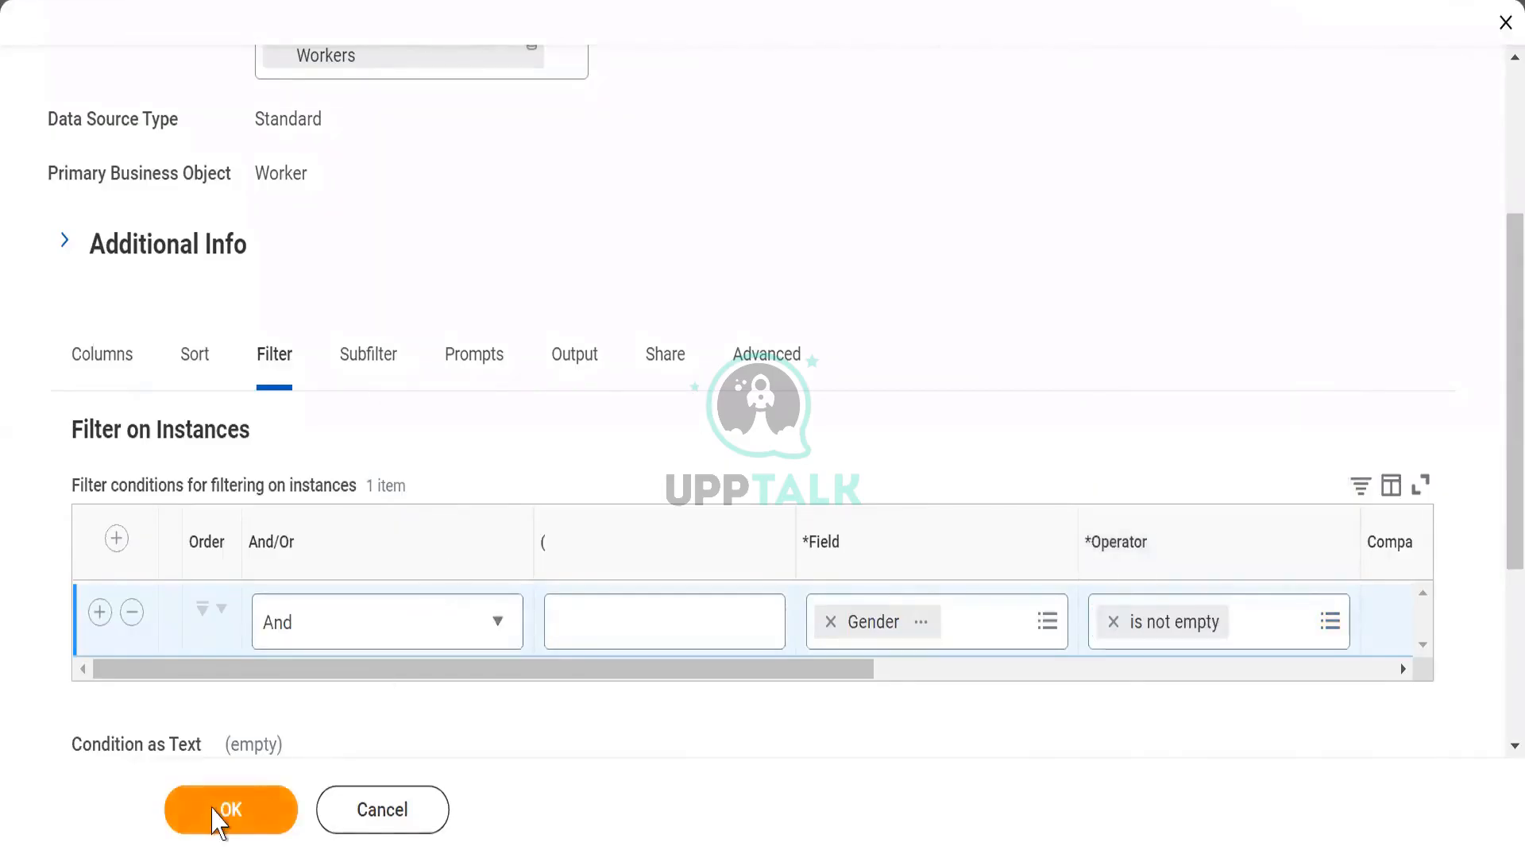
Save the CB1_Advance report definition and run the report.
{"action": "left_click", "coordinate": [217, 819]}
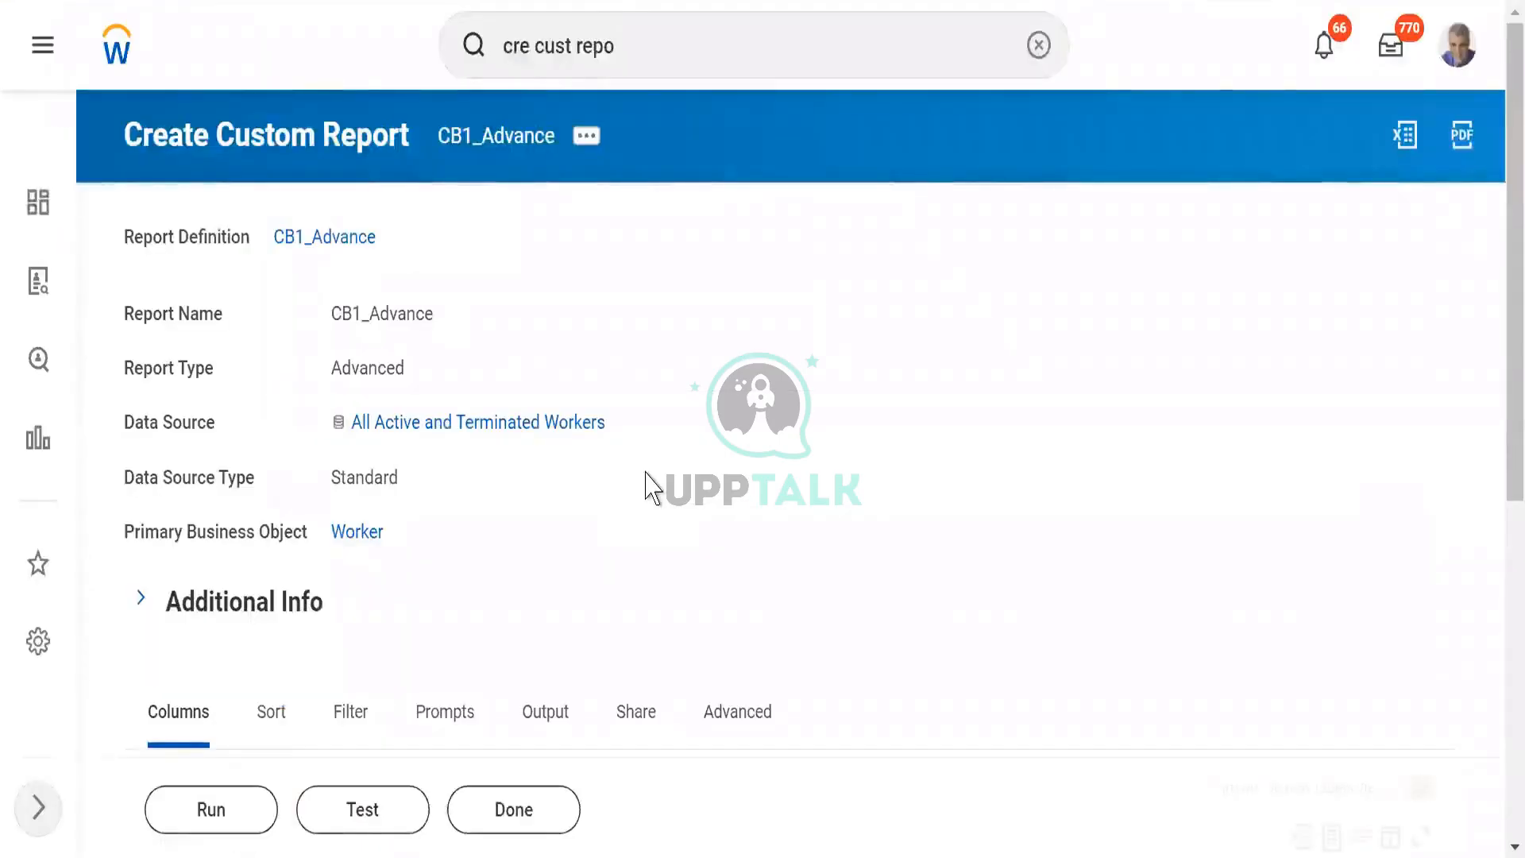
{"action": "left_click", "coordinate": [199, 809]}
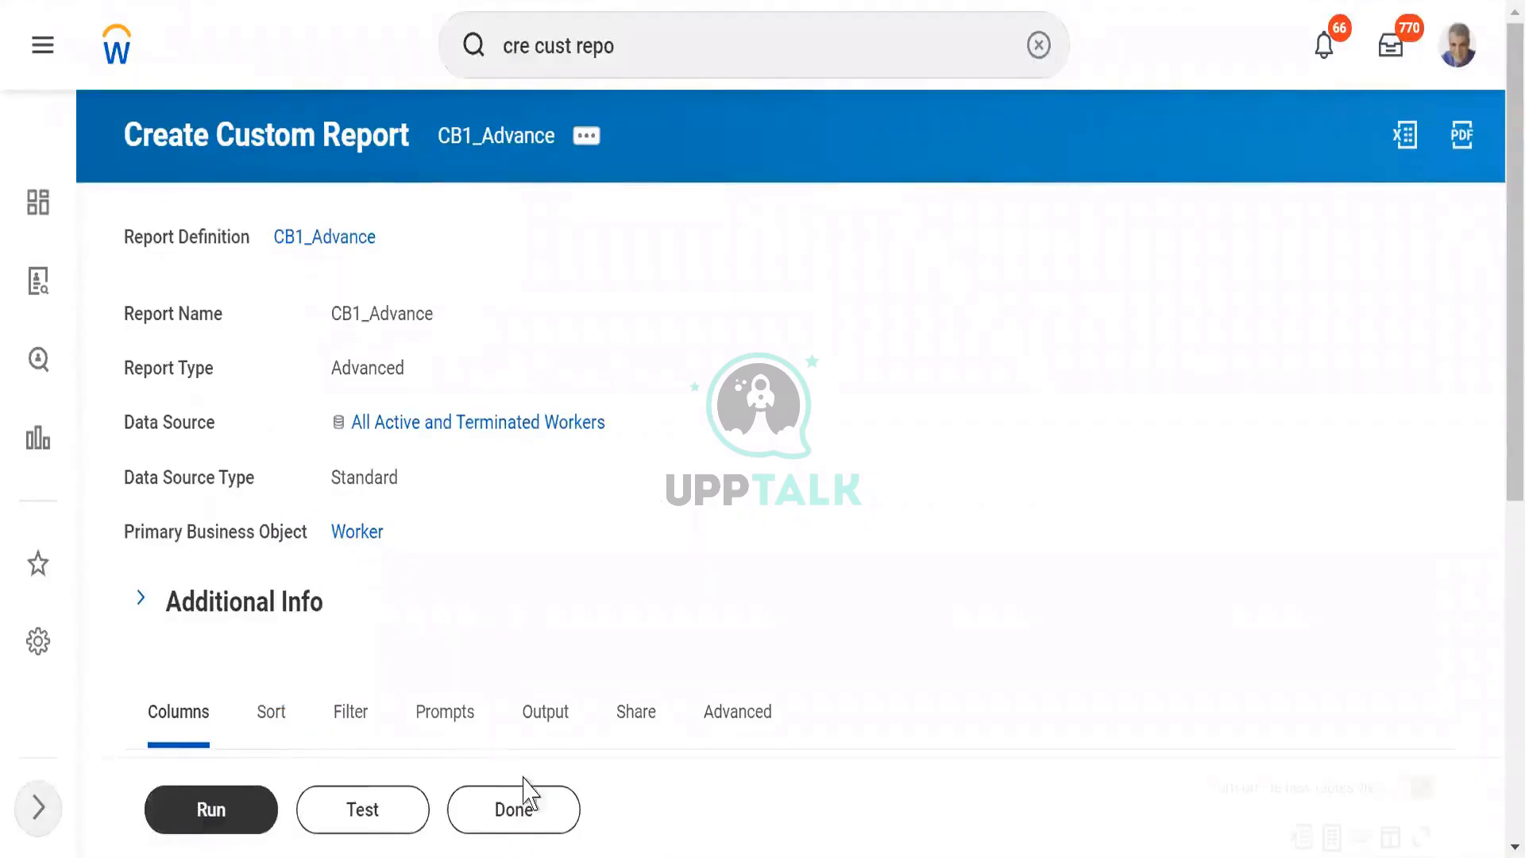
{"action": "left_click", "coordinate": [521, 814]}
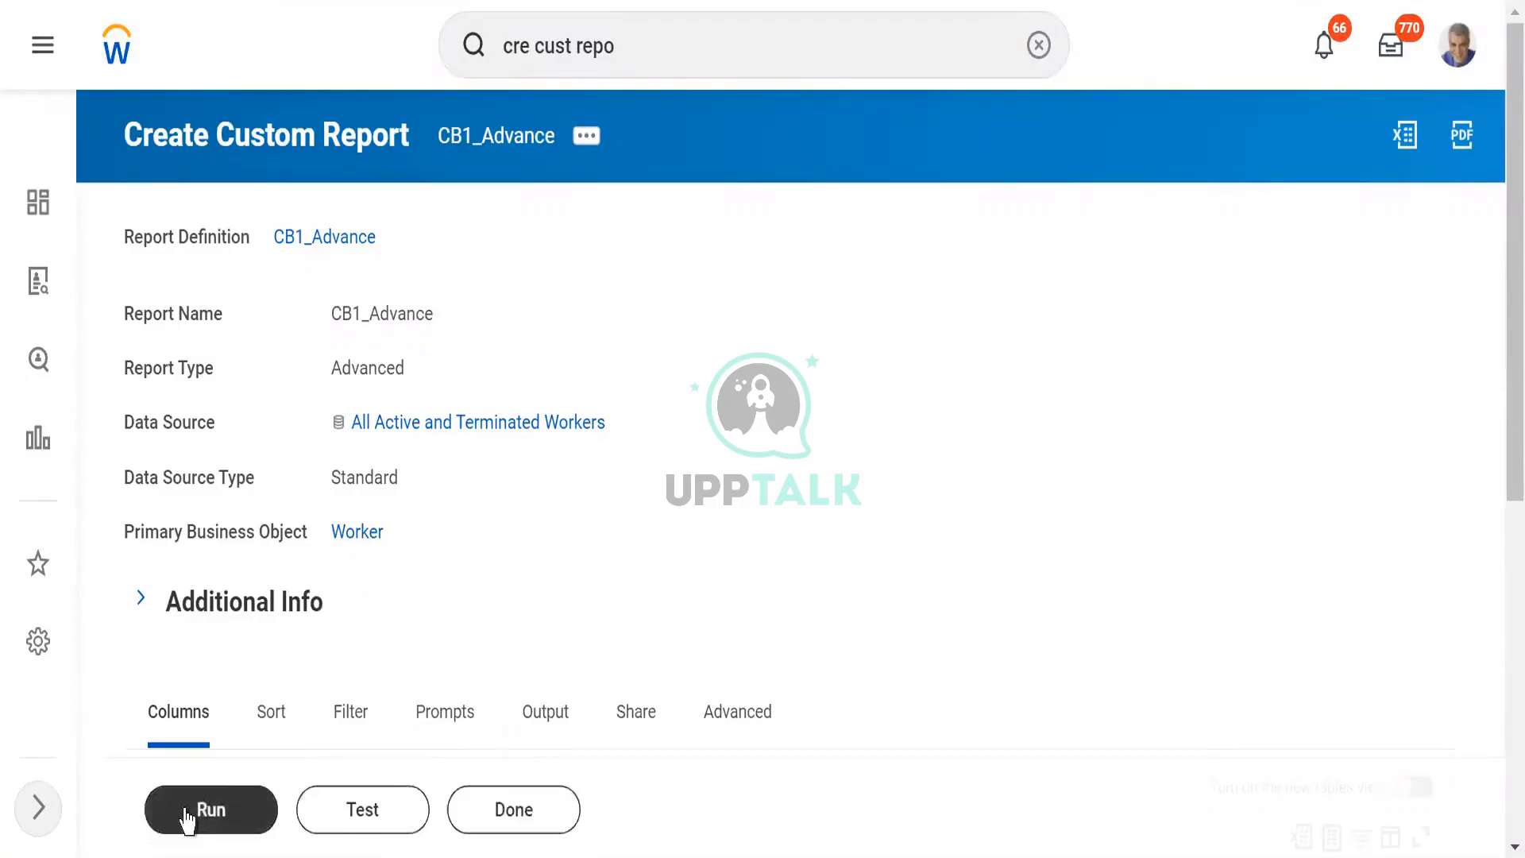
{"action": "left_click", "coordinate": [188, 818]}
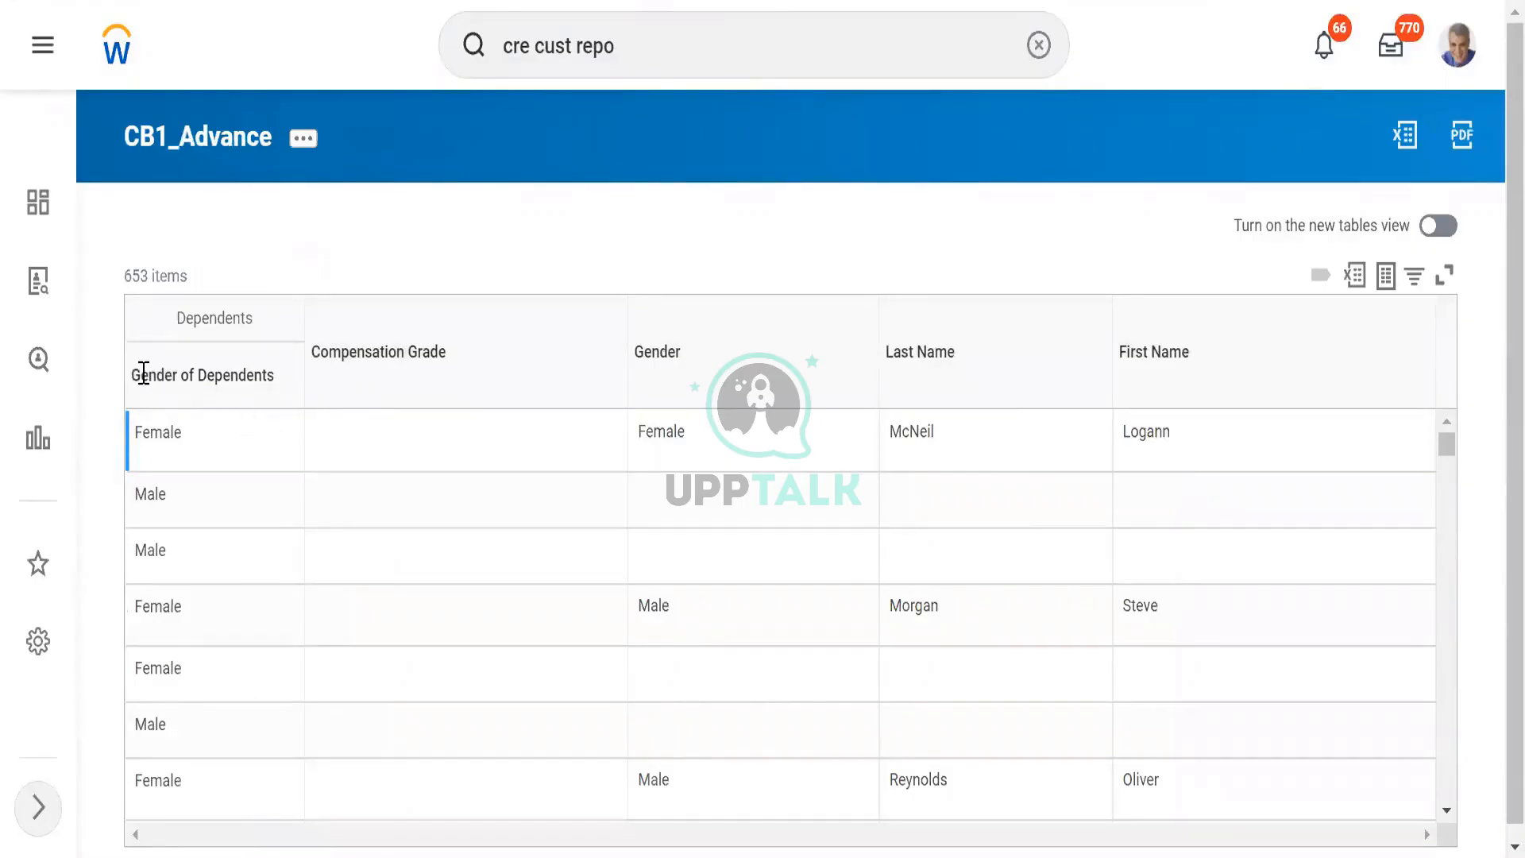
Examine the Gender of Dependents and Compensation Grade columns in the report output.
{"action": "left_click_drag", "start_coordinate": [141, 378], "coordinate": [245, 384]}
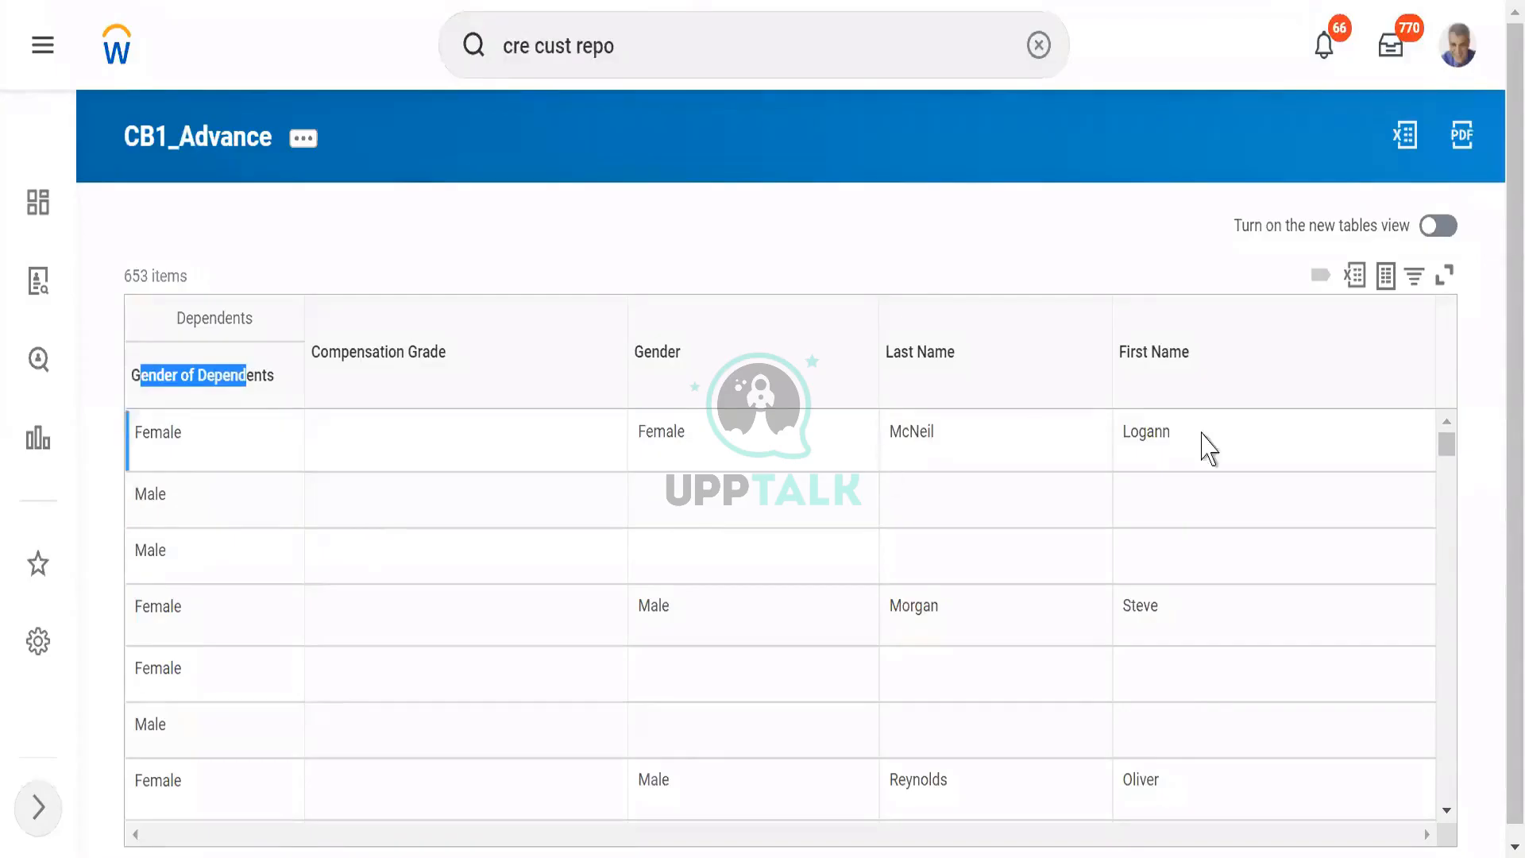
{"action": "scroll", "coordinate": [1499, 518], "scroll_direction": "down", "scroll_amount": 1}
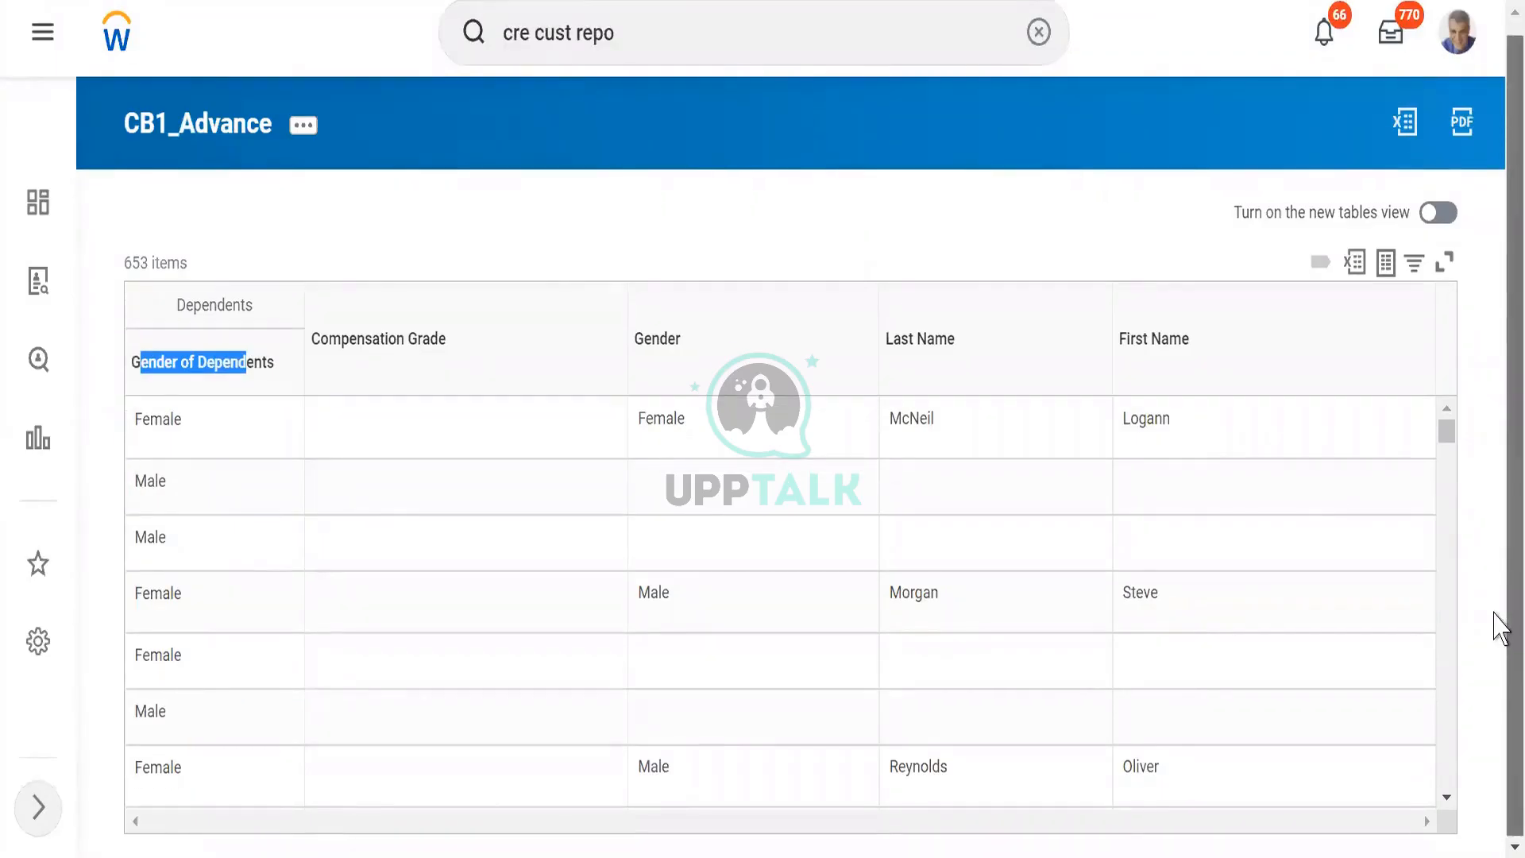
{"action": "scroll", "coordinate": [1446, 477], "scroll_direction": "down", "scroll_amount": 5}
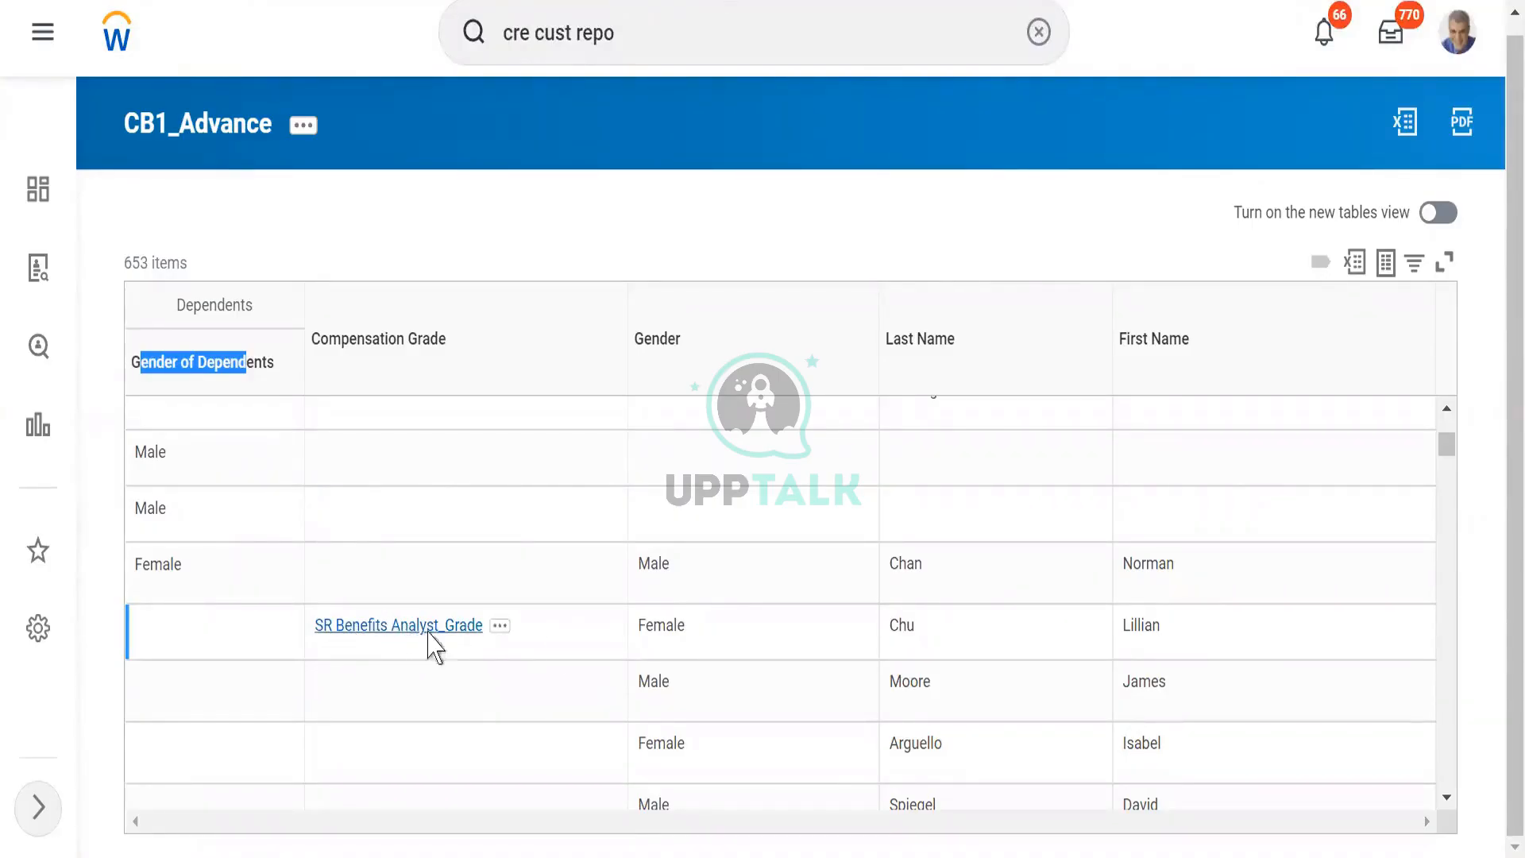
{"action": "left_click_drag", "start_coordinate": [1450, 443], "coordinate": [1453, 391]}
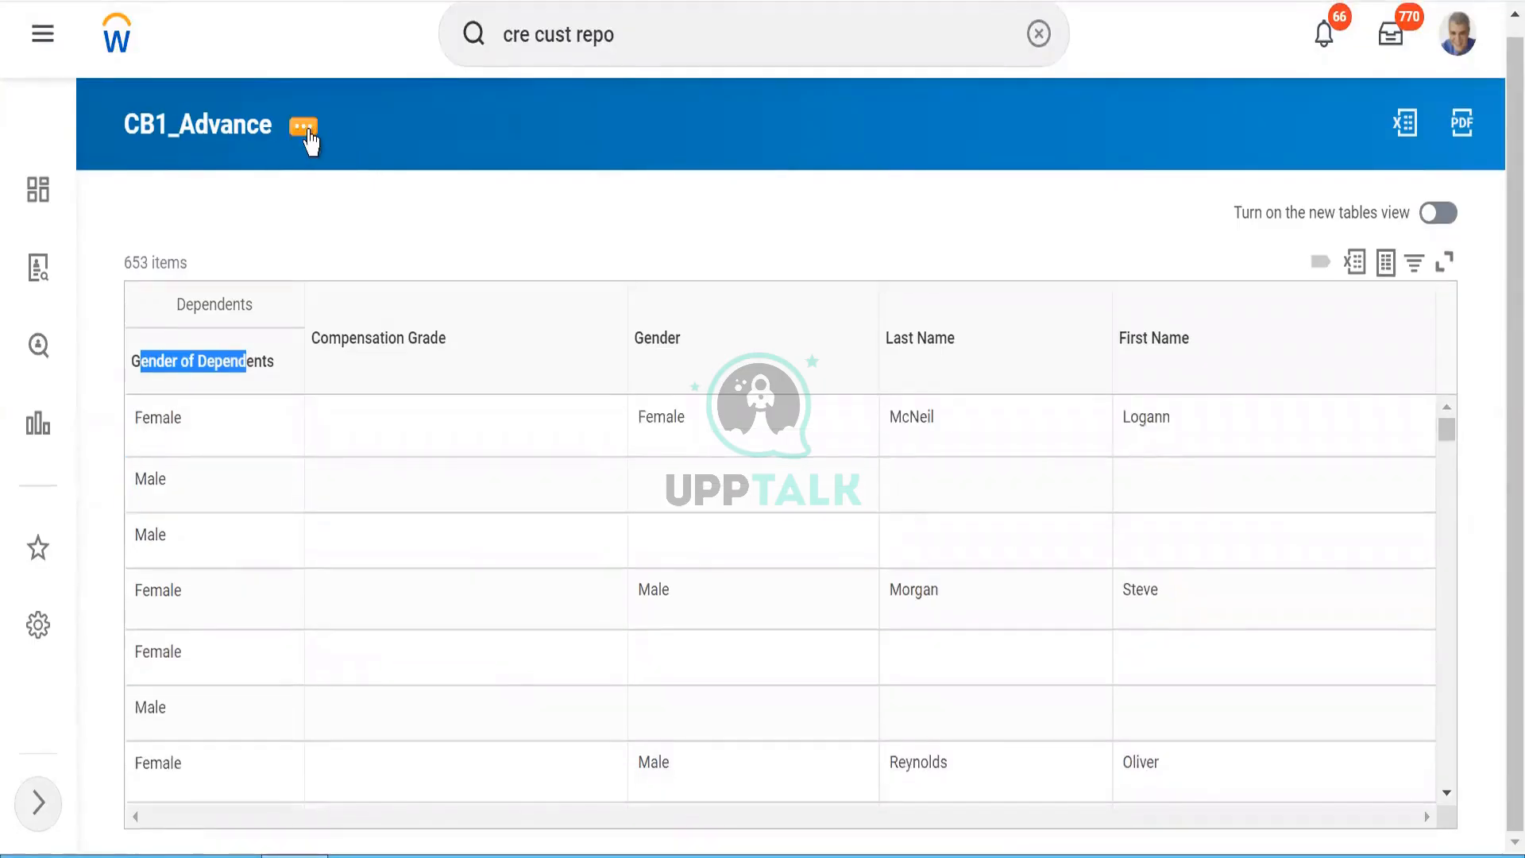
Open the CB1_Advance custom report for editing from its output and review its column rows.
{"action": "left_click", "coordinate": [308, 131]}
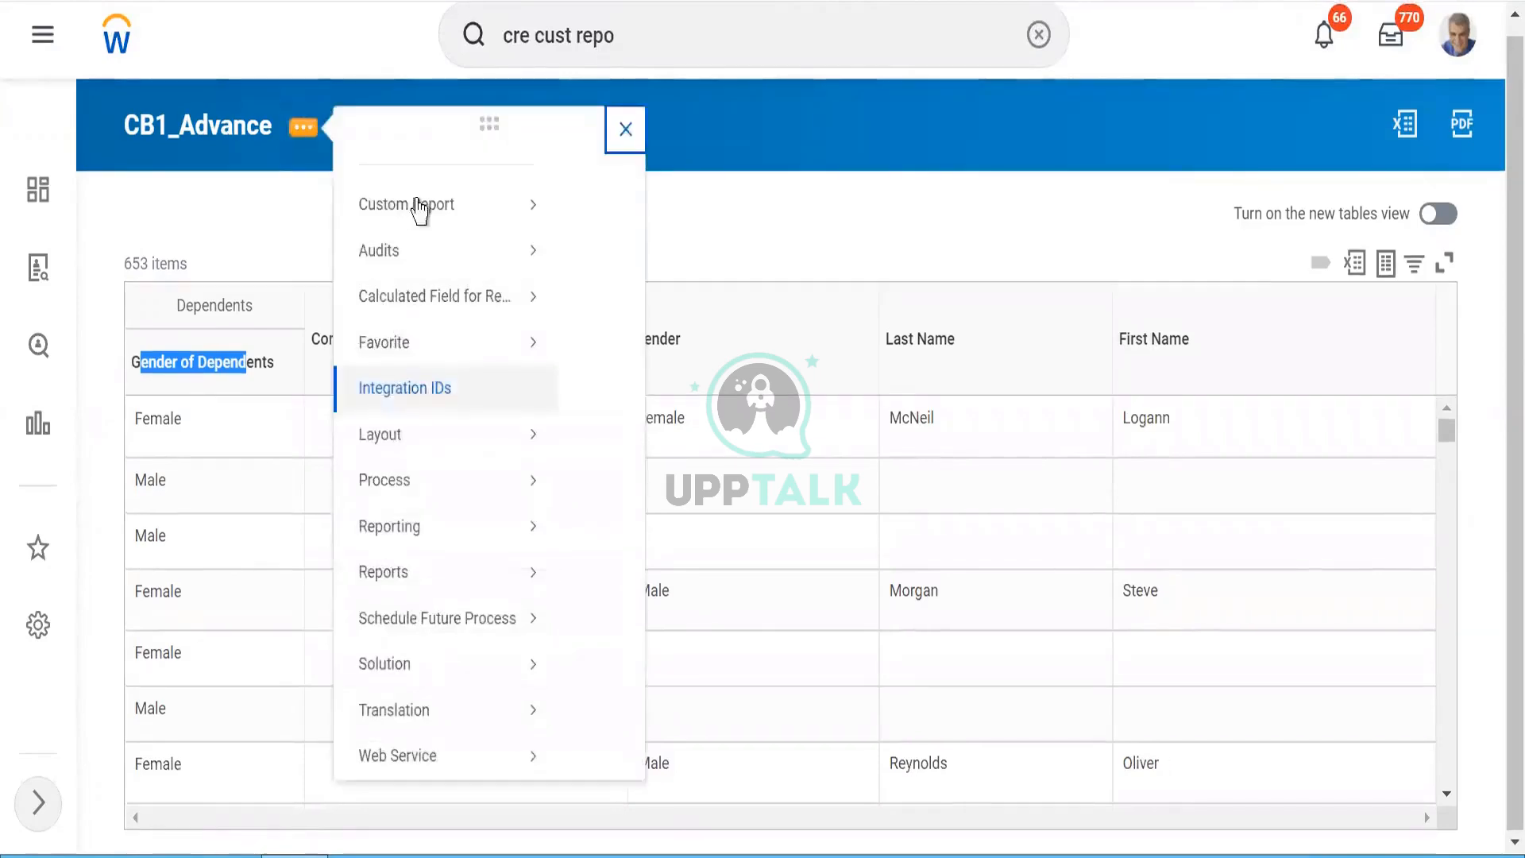
{"action": "mouse_move", "coordinate": [430, 237]}
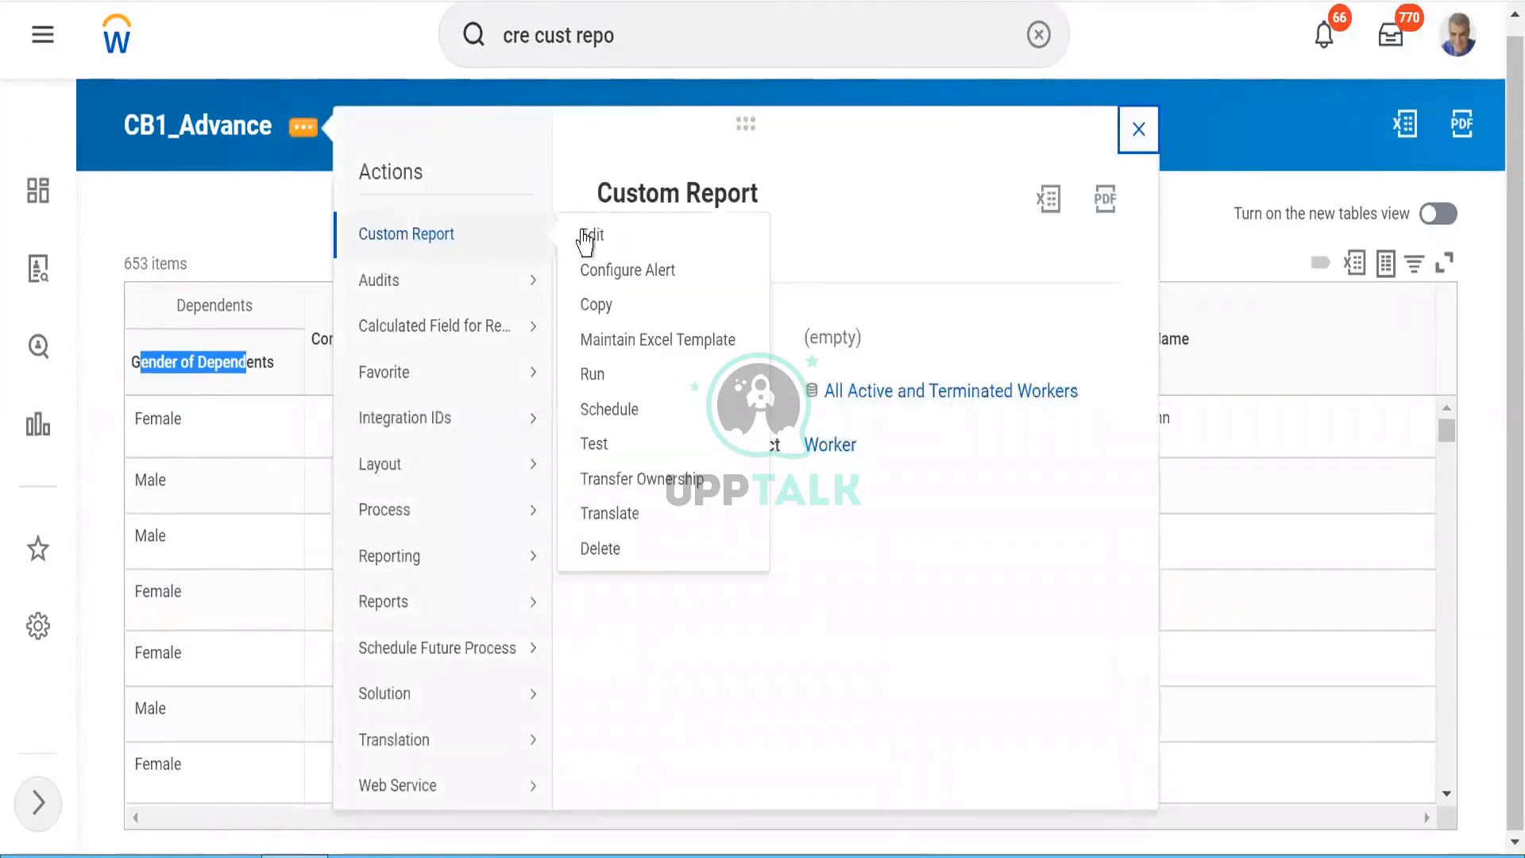
{"action": "left_click", "coordinate": [594, 236]}
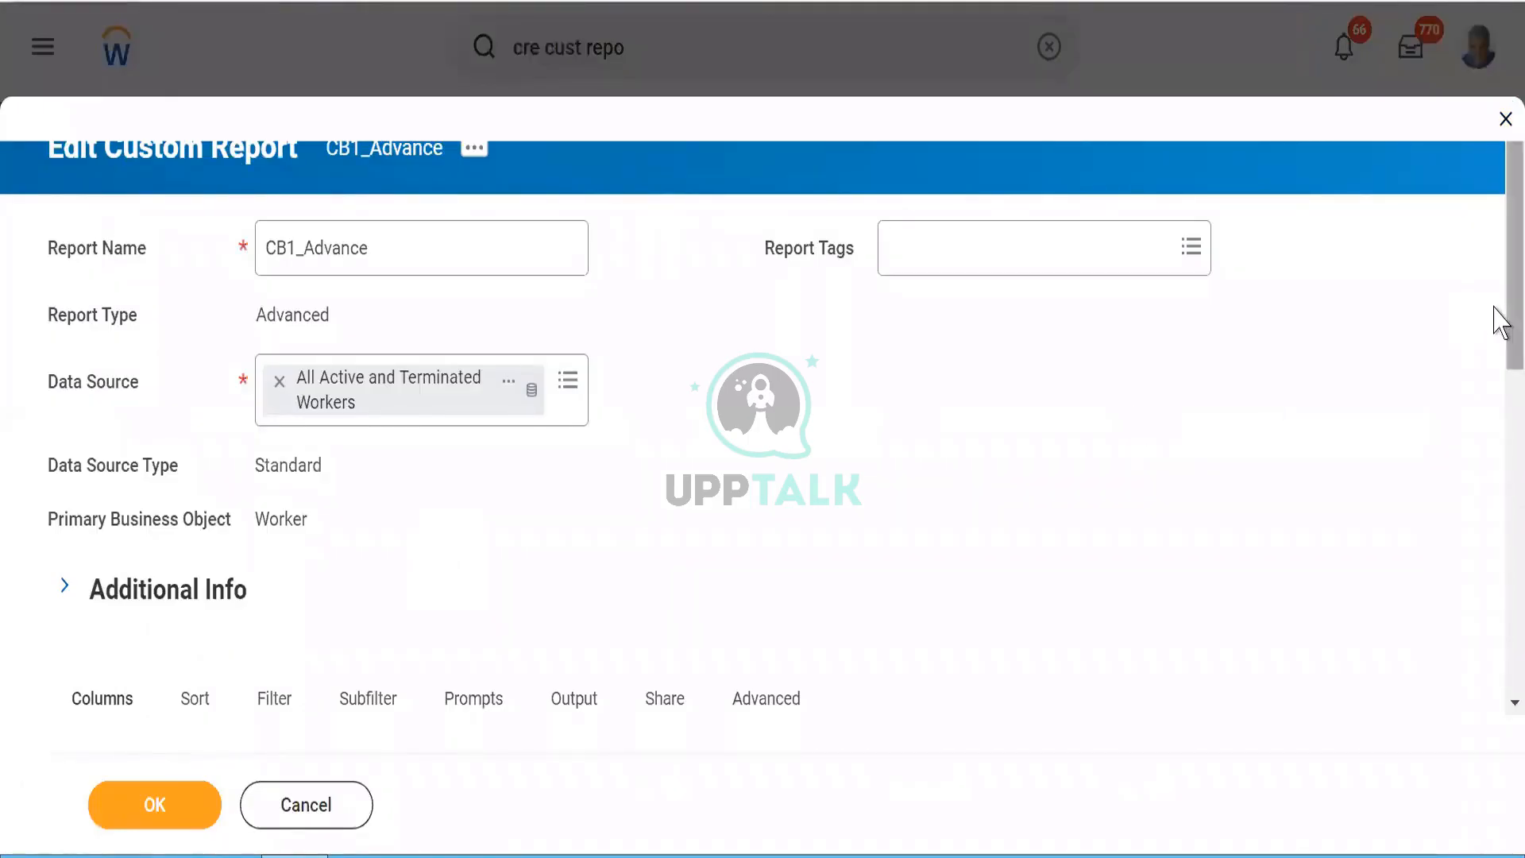
{"action": "scroll", "coordinate": [1500, 426], "scroll_direction": "down", "scroll_amount": 5}
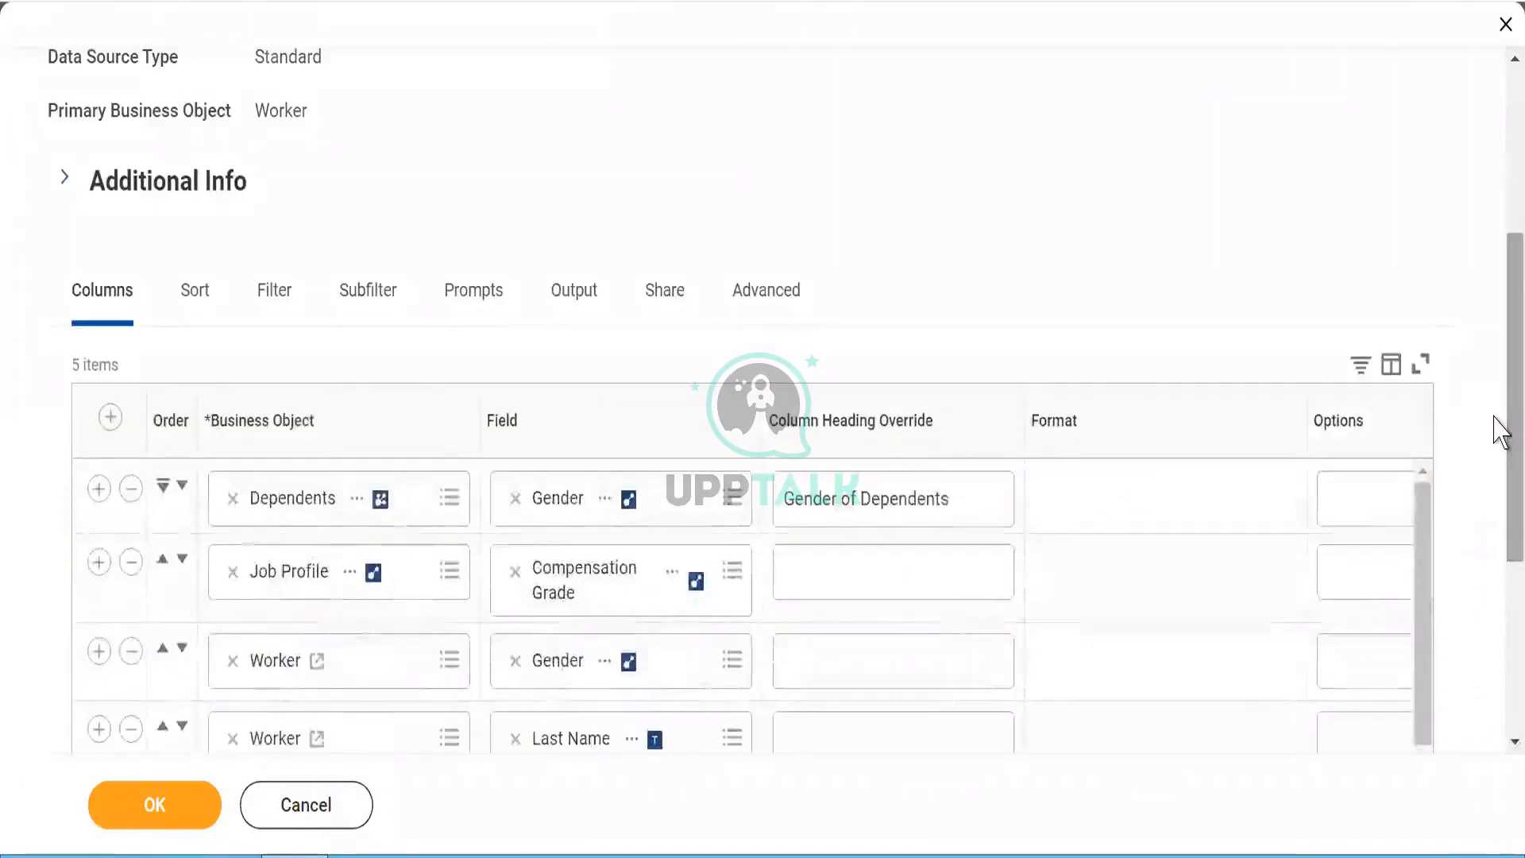
{"action": "scroll", "coordinate": [1501, 437], "scroll_direction": "down", "scroll_amount": 1}
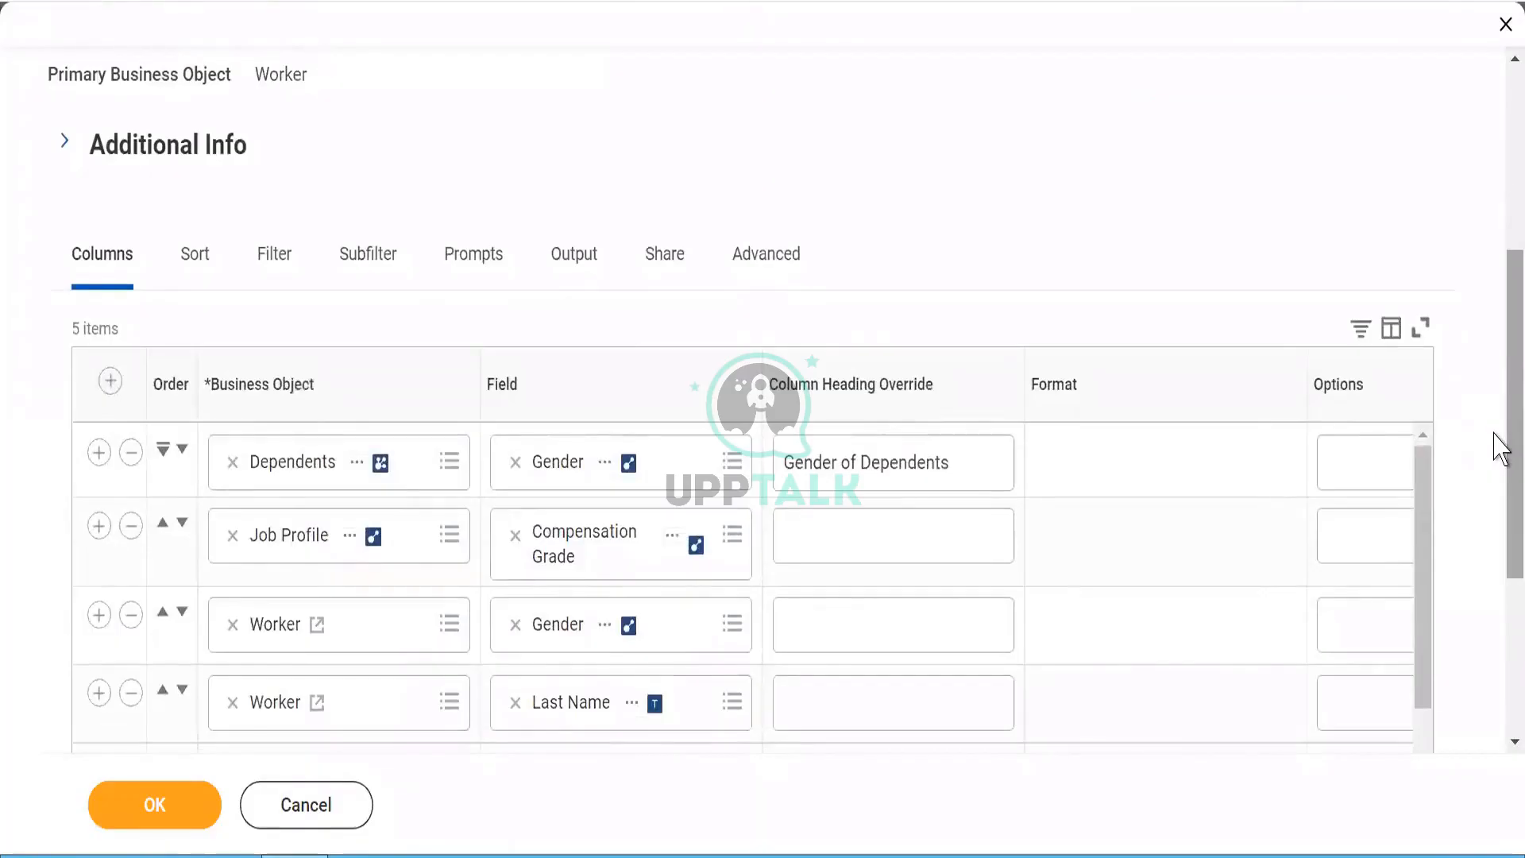
{"action": "scroll", "coordinate": [1500, 588], "scroll_direction": "down", "scroll_amount": 4}
{"action": "scroll", "coordinate": [1500, 445], "scroll_direction": "up", "scroll_amount": 4}
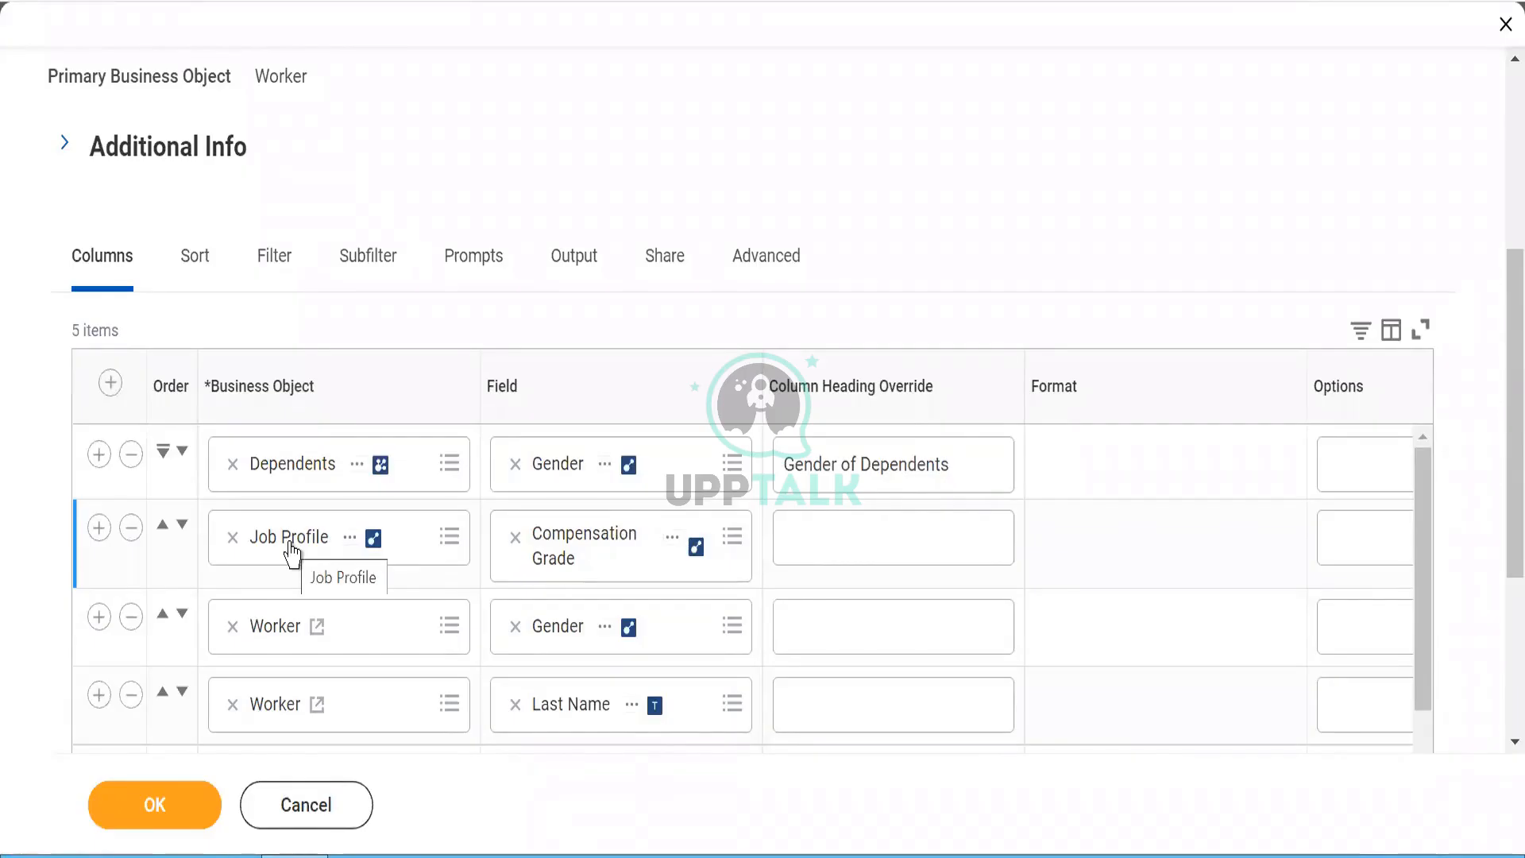
Add a subfilter to the report with Job Profile as its business object.
{"action": "left_click", "coordinate": [362, 267]}
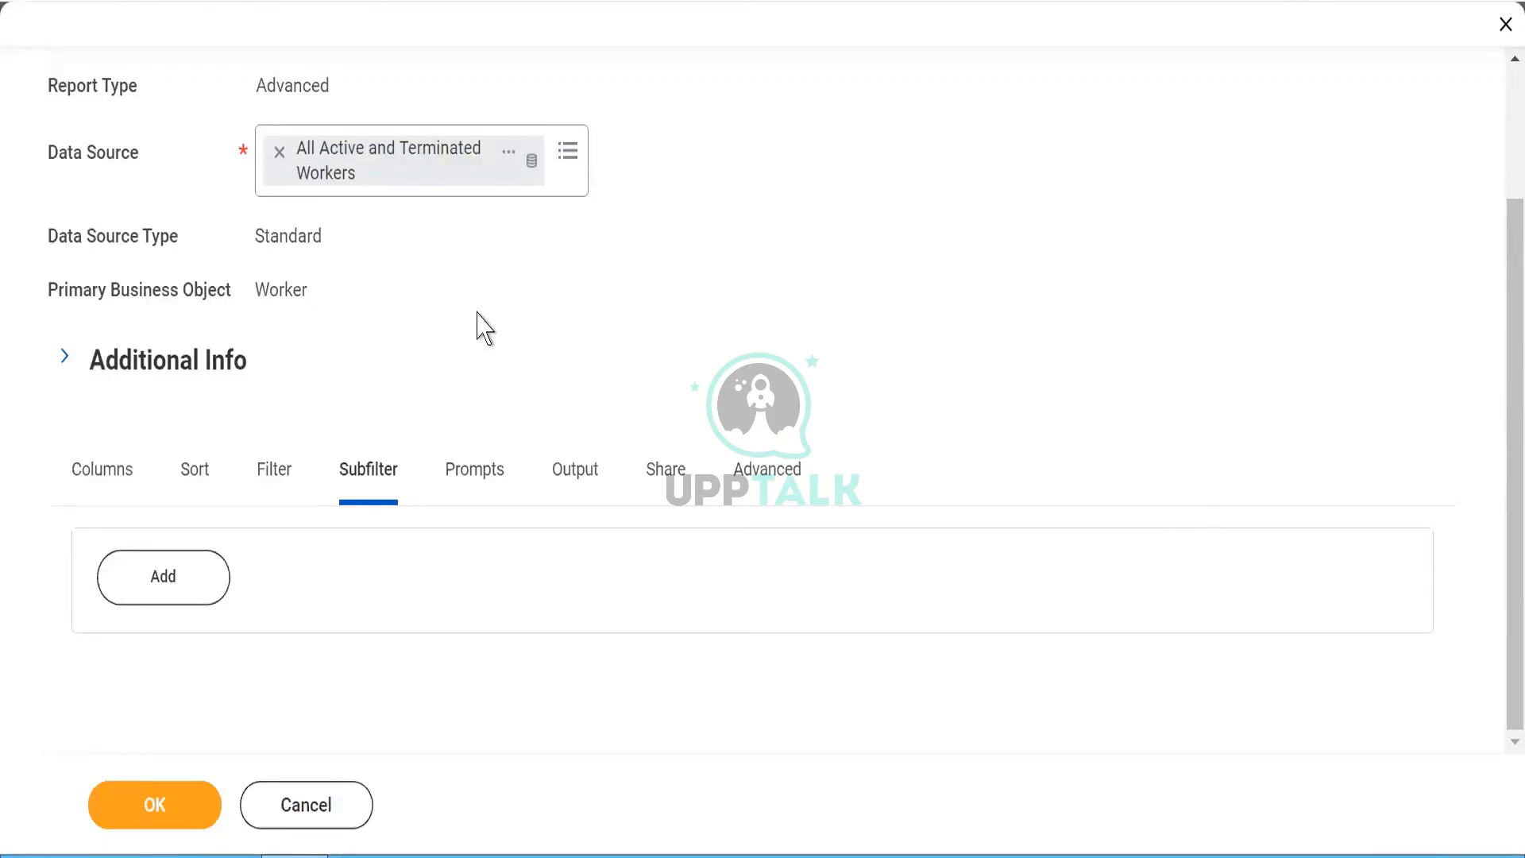
{"action": "left_click", "coordinate": [147, 605]}
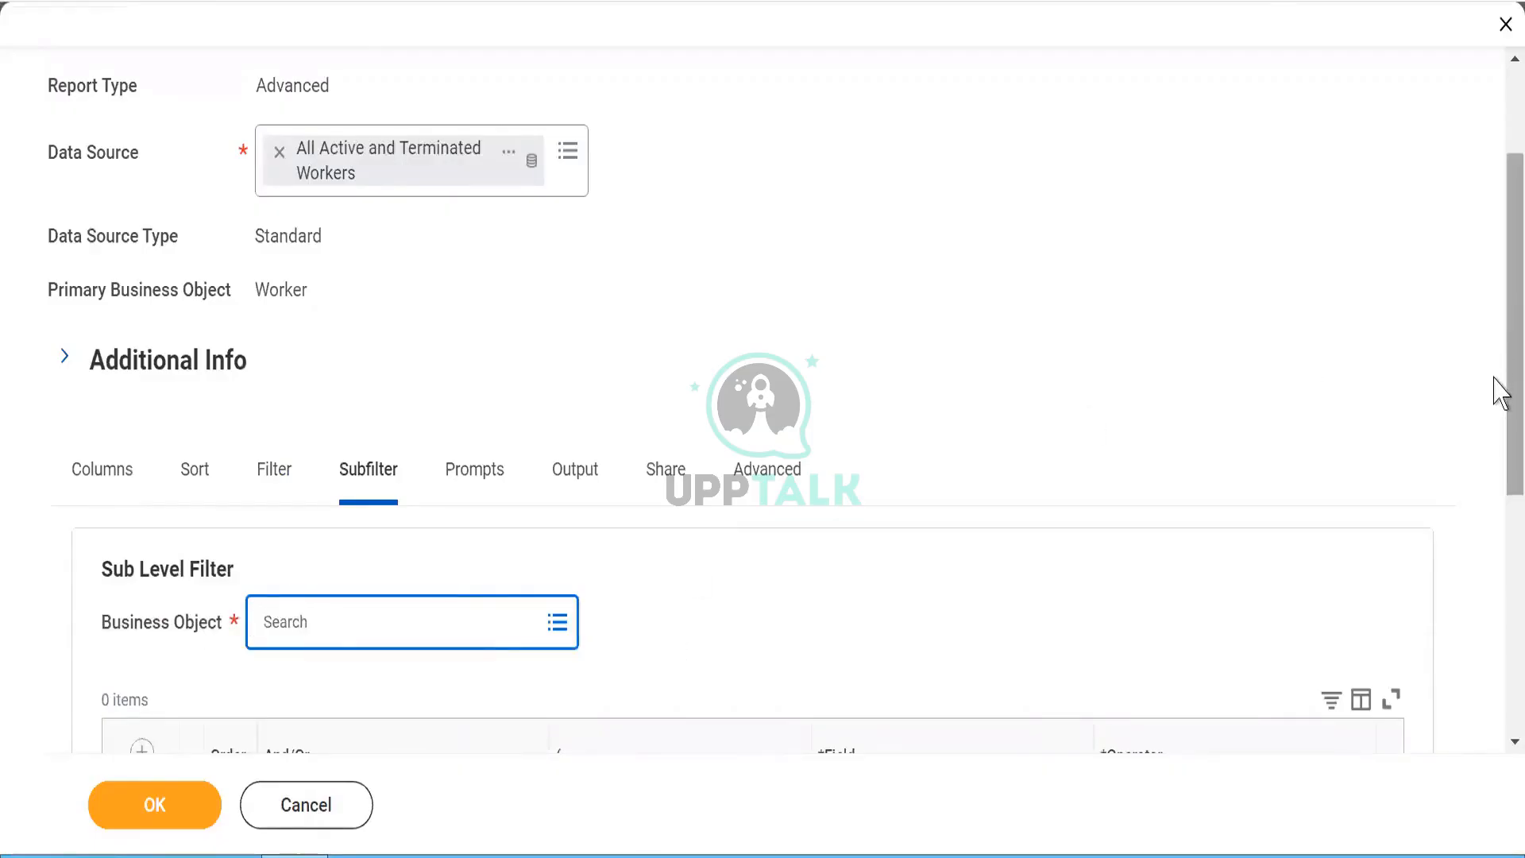
{"action": "scroll", "coordinate": [1495, 476], "scroll_direction": "down", "scroll_amount": 1}
{"action": "scroll", "coordinate": [1502, 492], "scroll_direction": "down", "scroll_amount": 3}
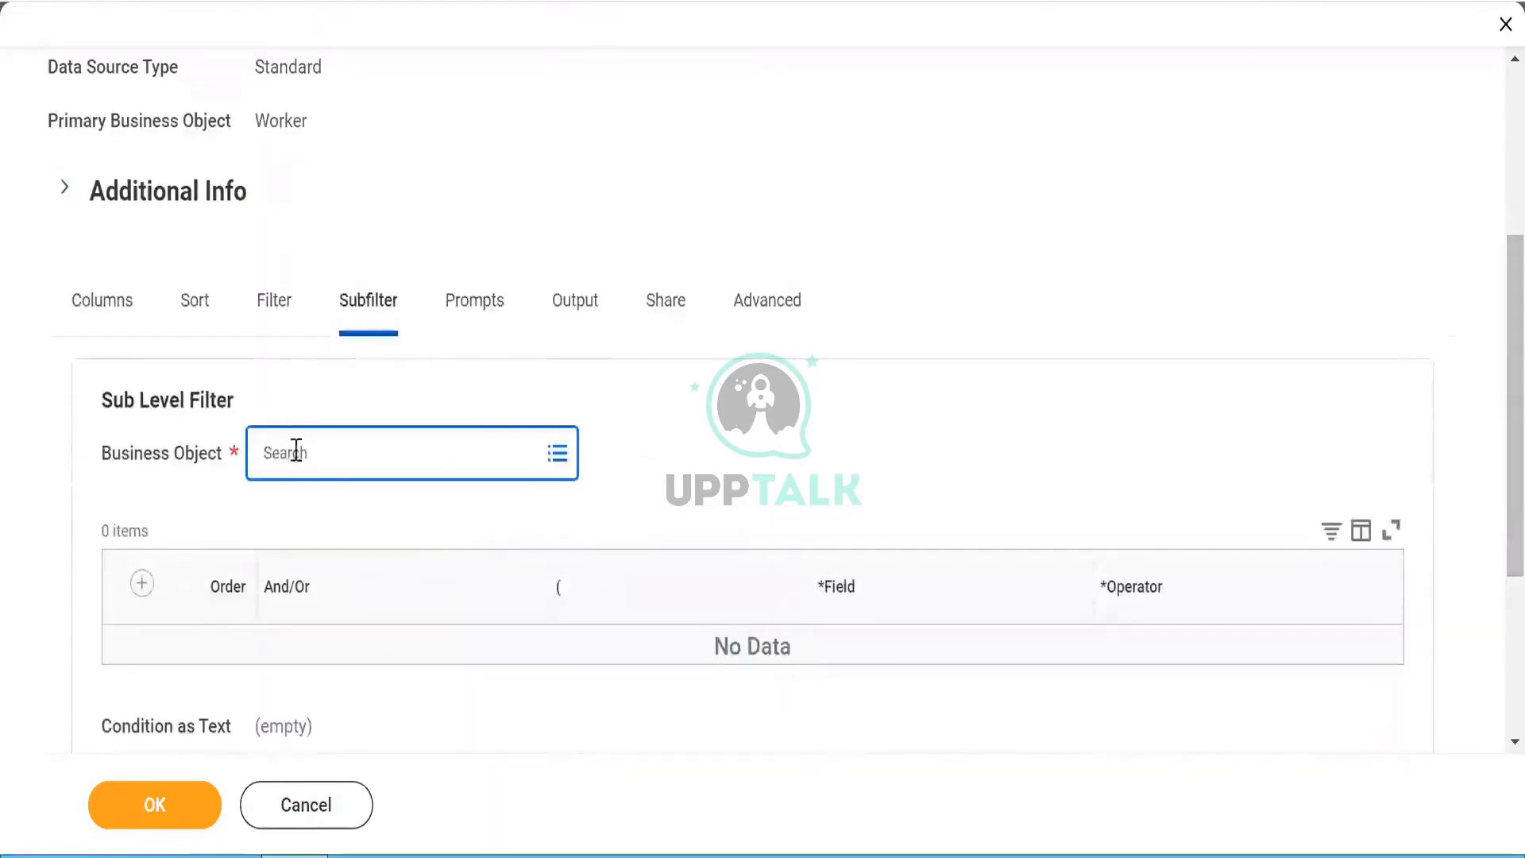
{"action": "left_click", "coordinate": [270, 442]}
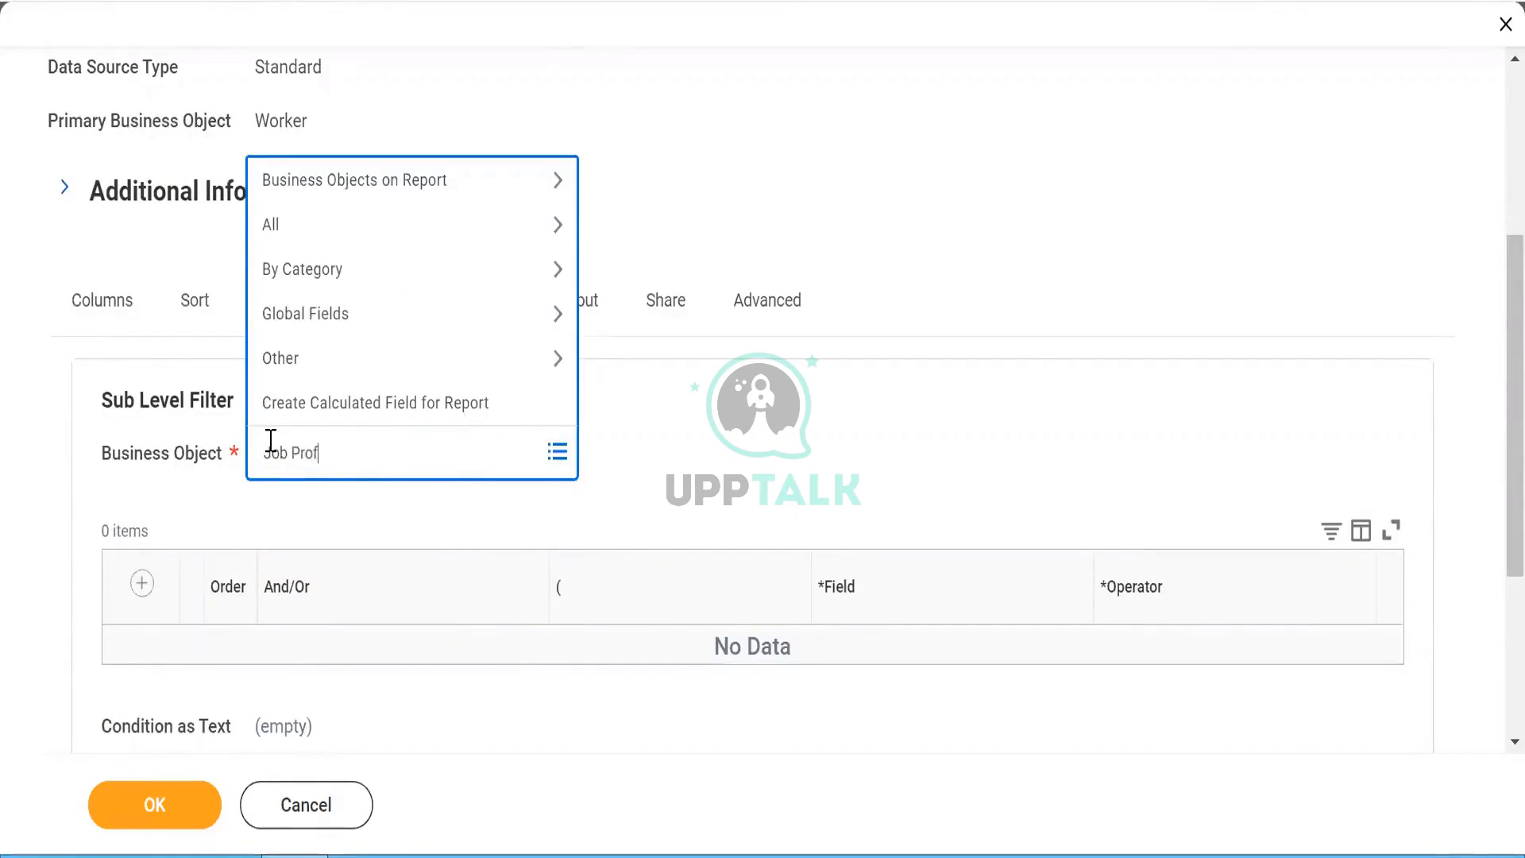
{"action": "key", "text": "Return"}
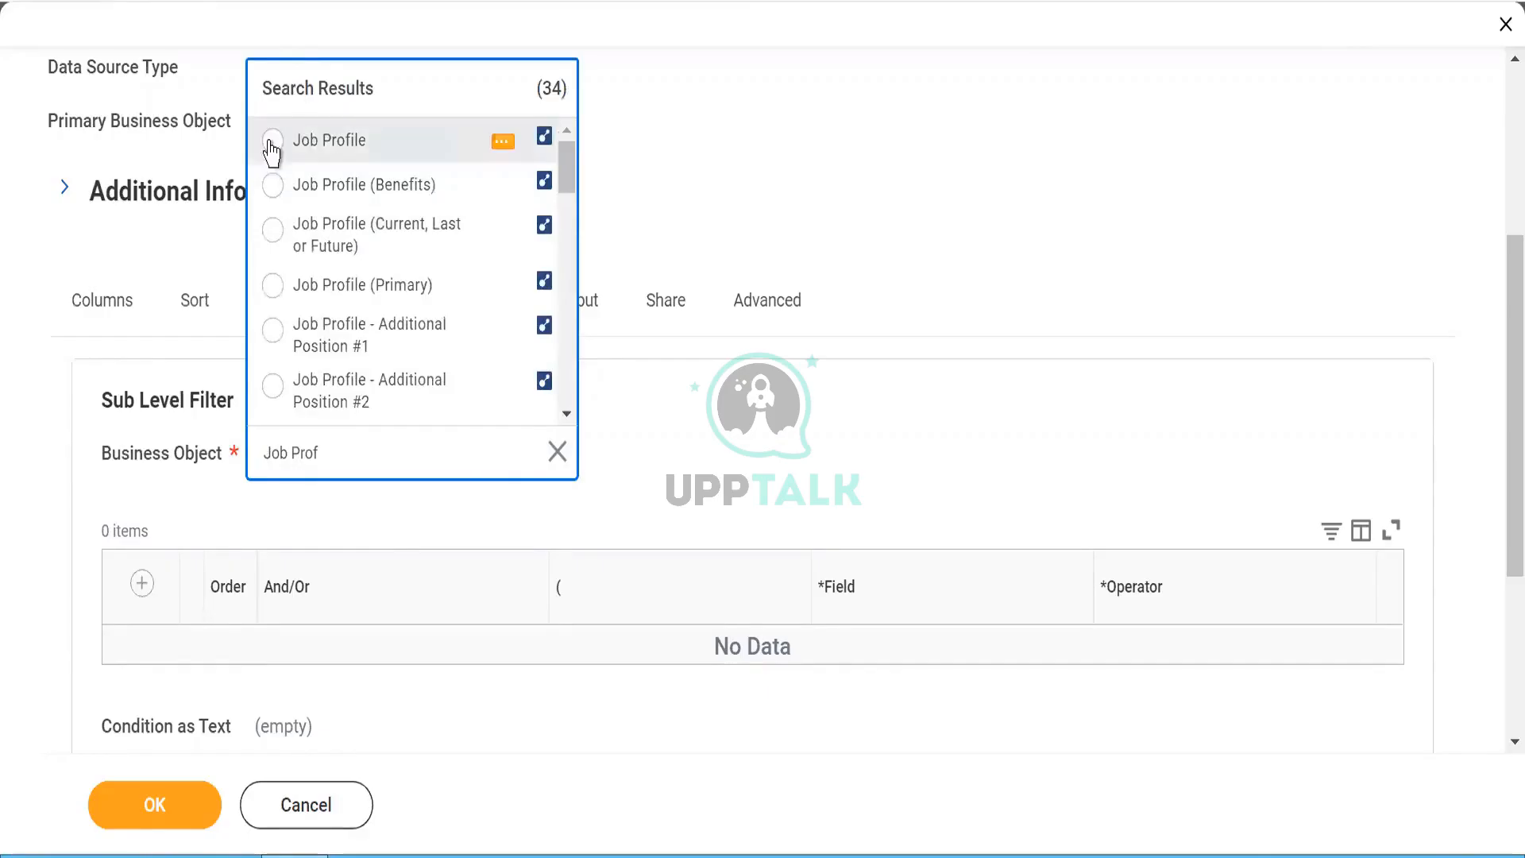
{"action": "left_click", "coordinate": [271, 141]}
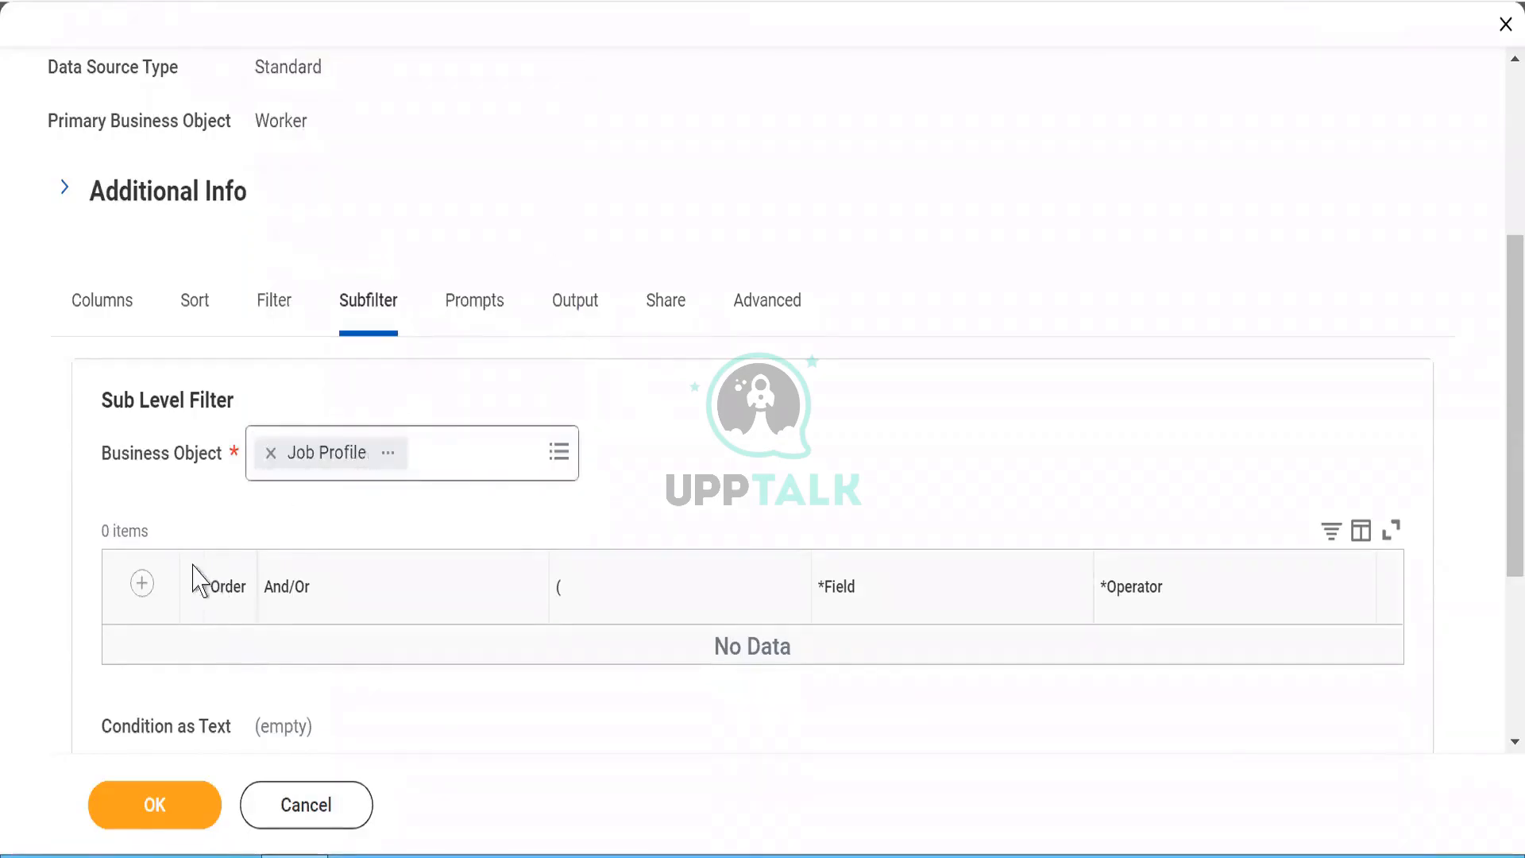
Add a condition row to the Job Profile subfilter with Compensation Grade as its field.
{"action": "left_click", "coordinate": [143, 585]}
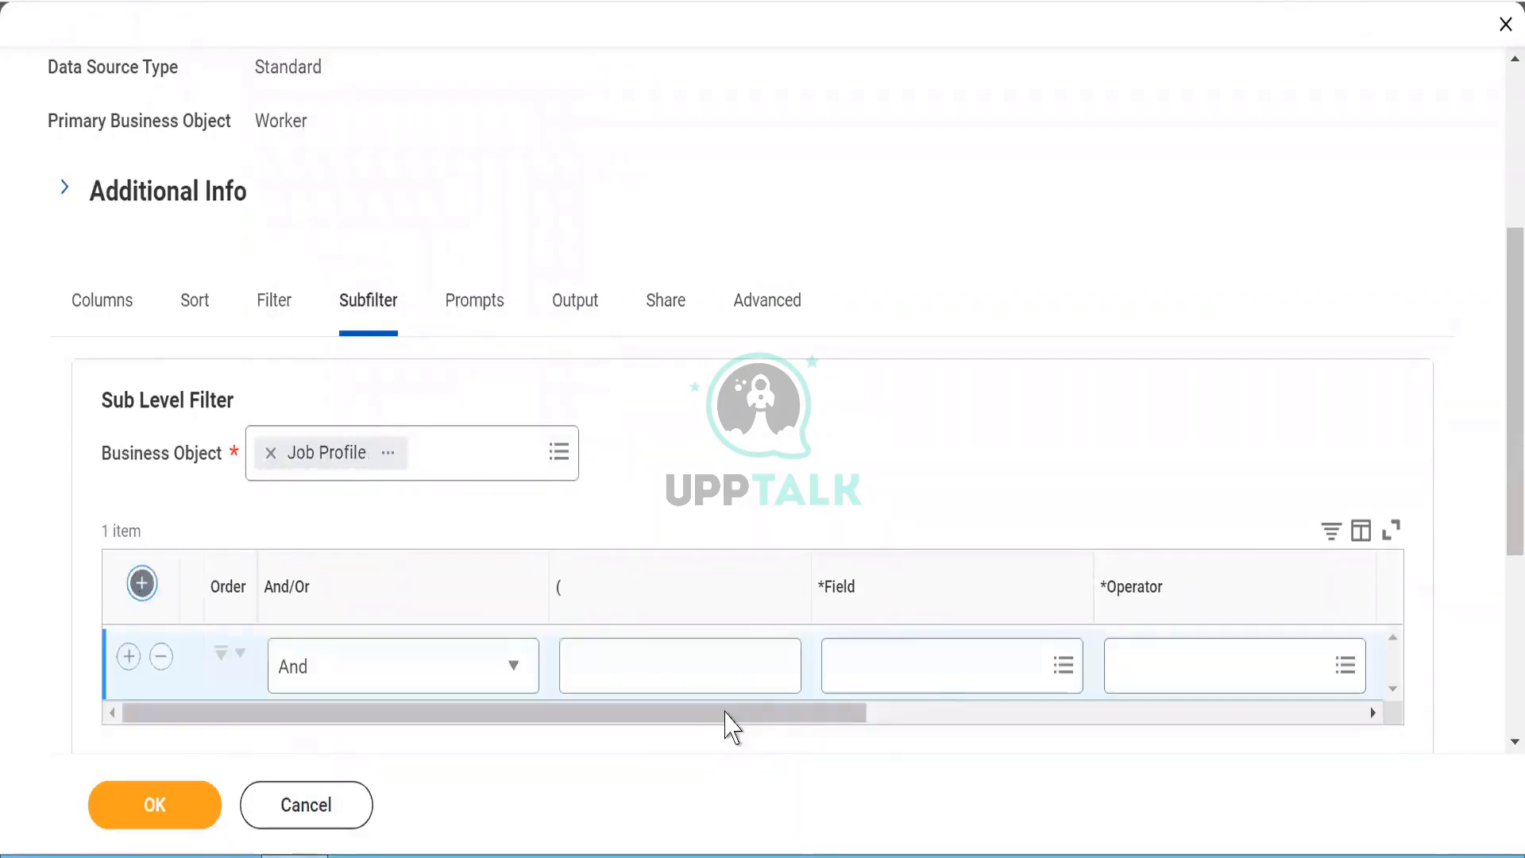
{"action": "left_click", "coordinate": [861, 667]}
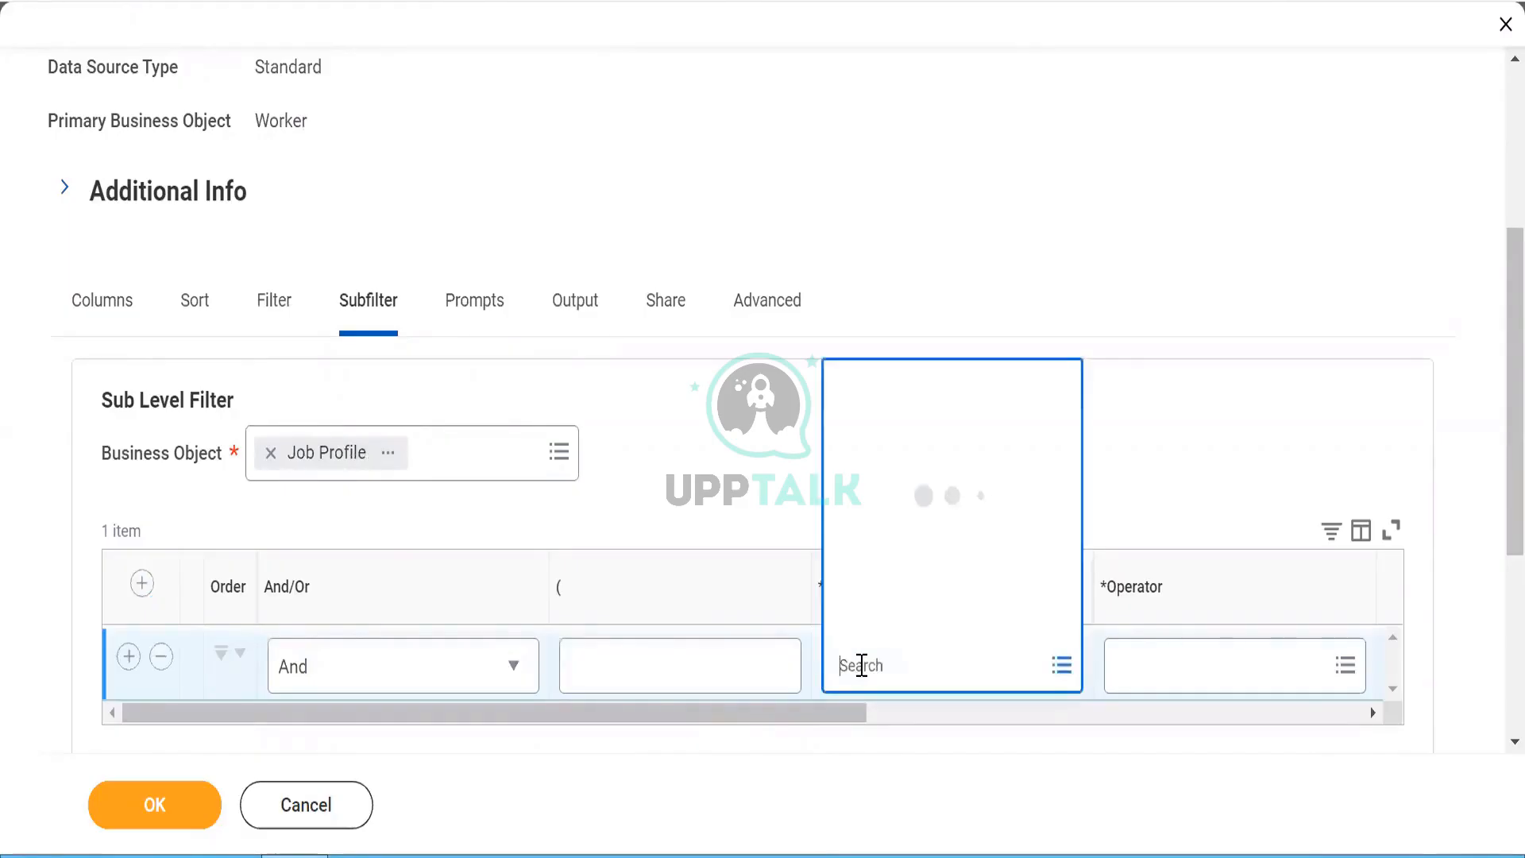
{"action": "type", "text": "con"}
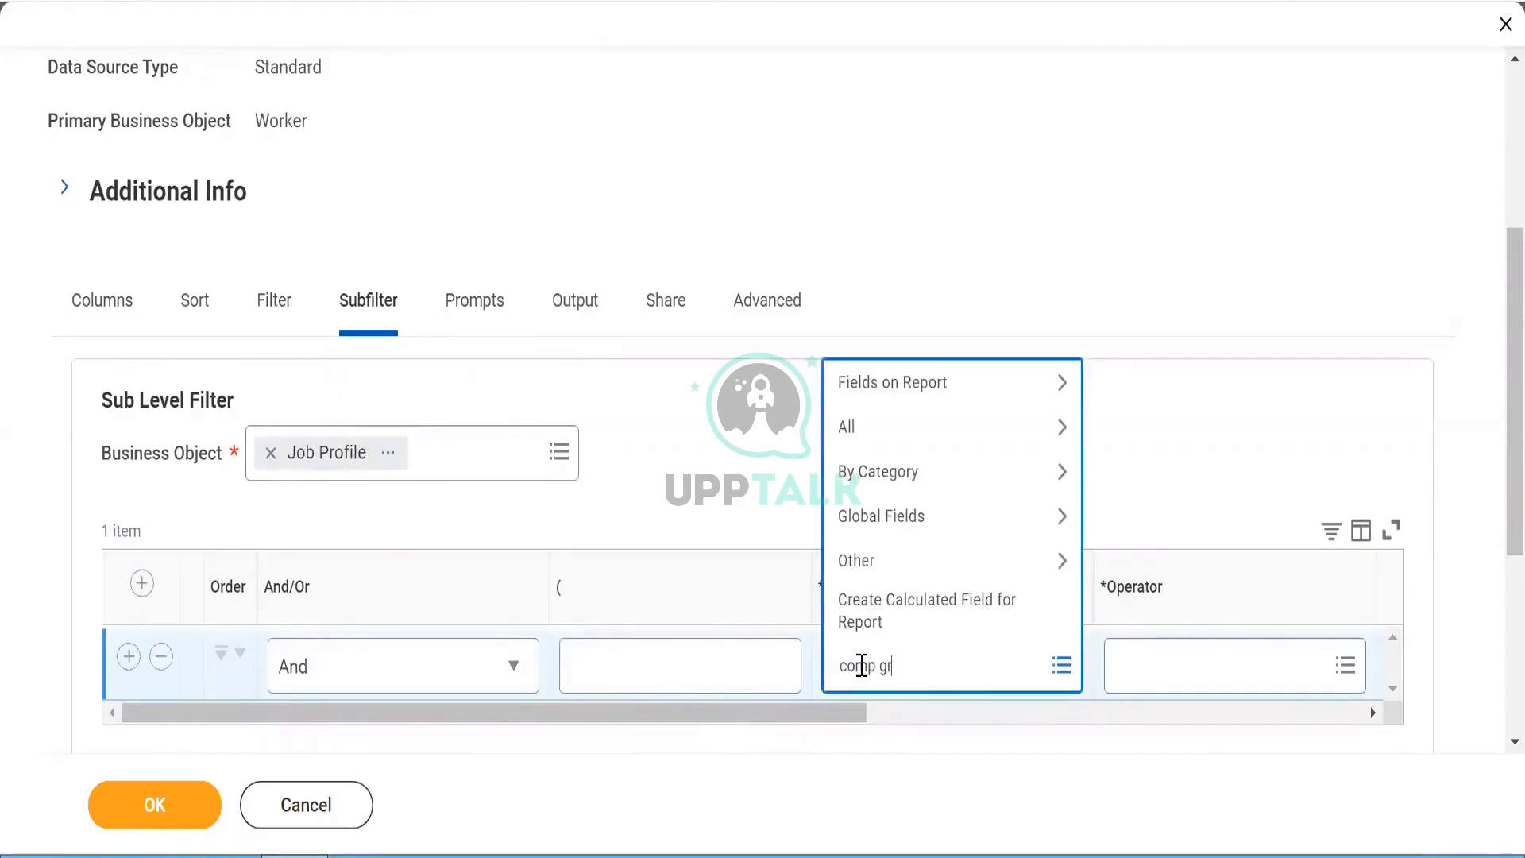
{"action": "key", "text": "Return"}
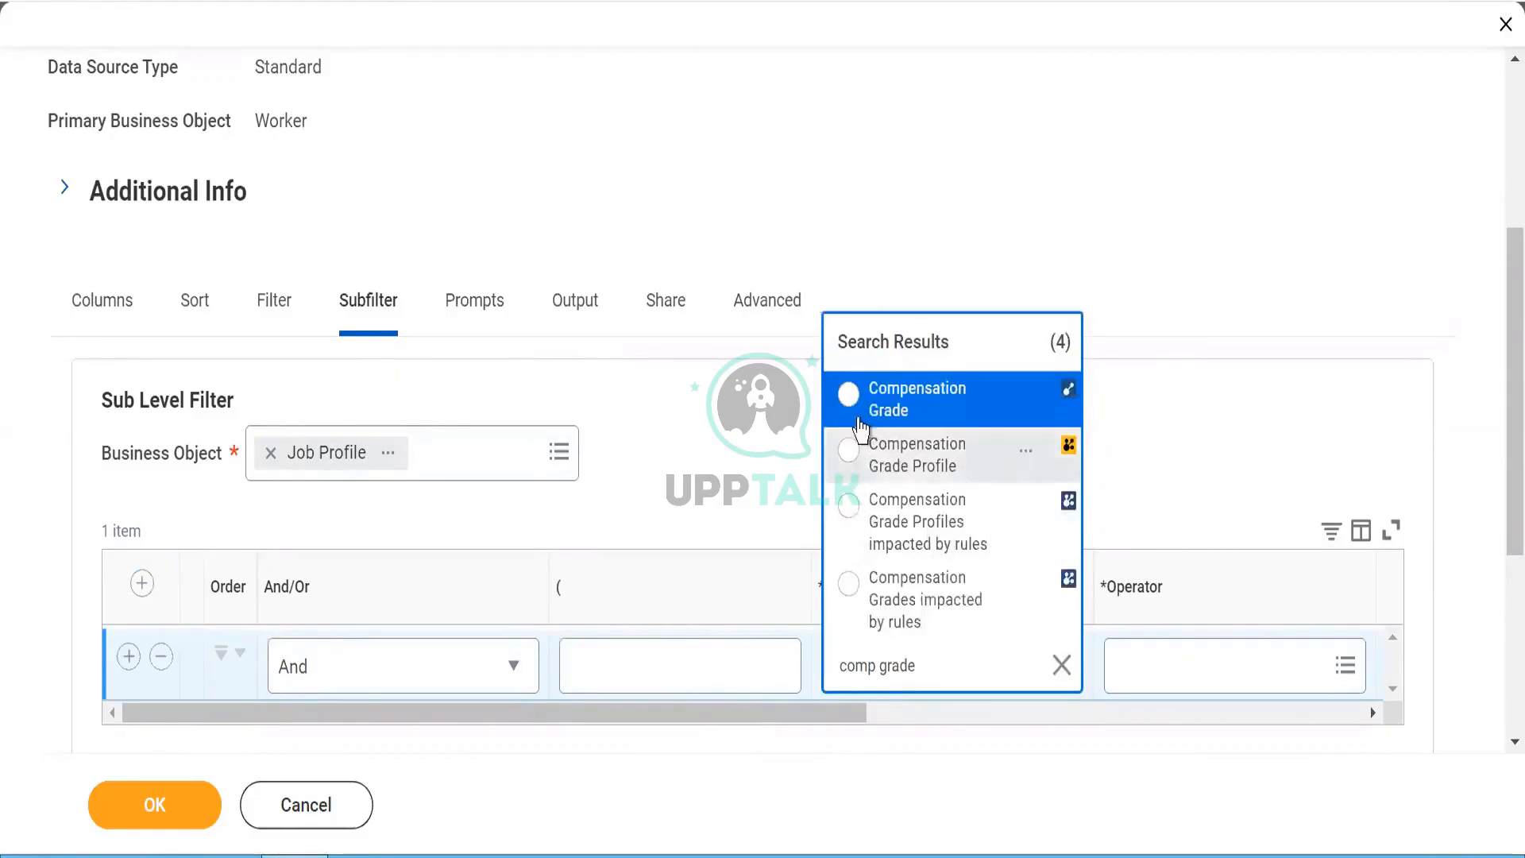
{"action": "left_click", "coordinate": [850, 395]}
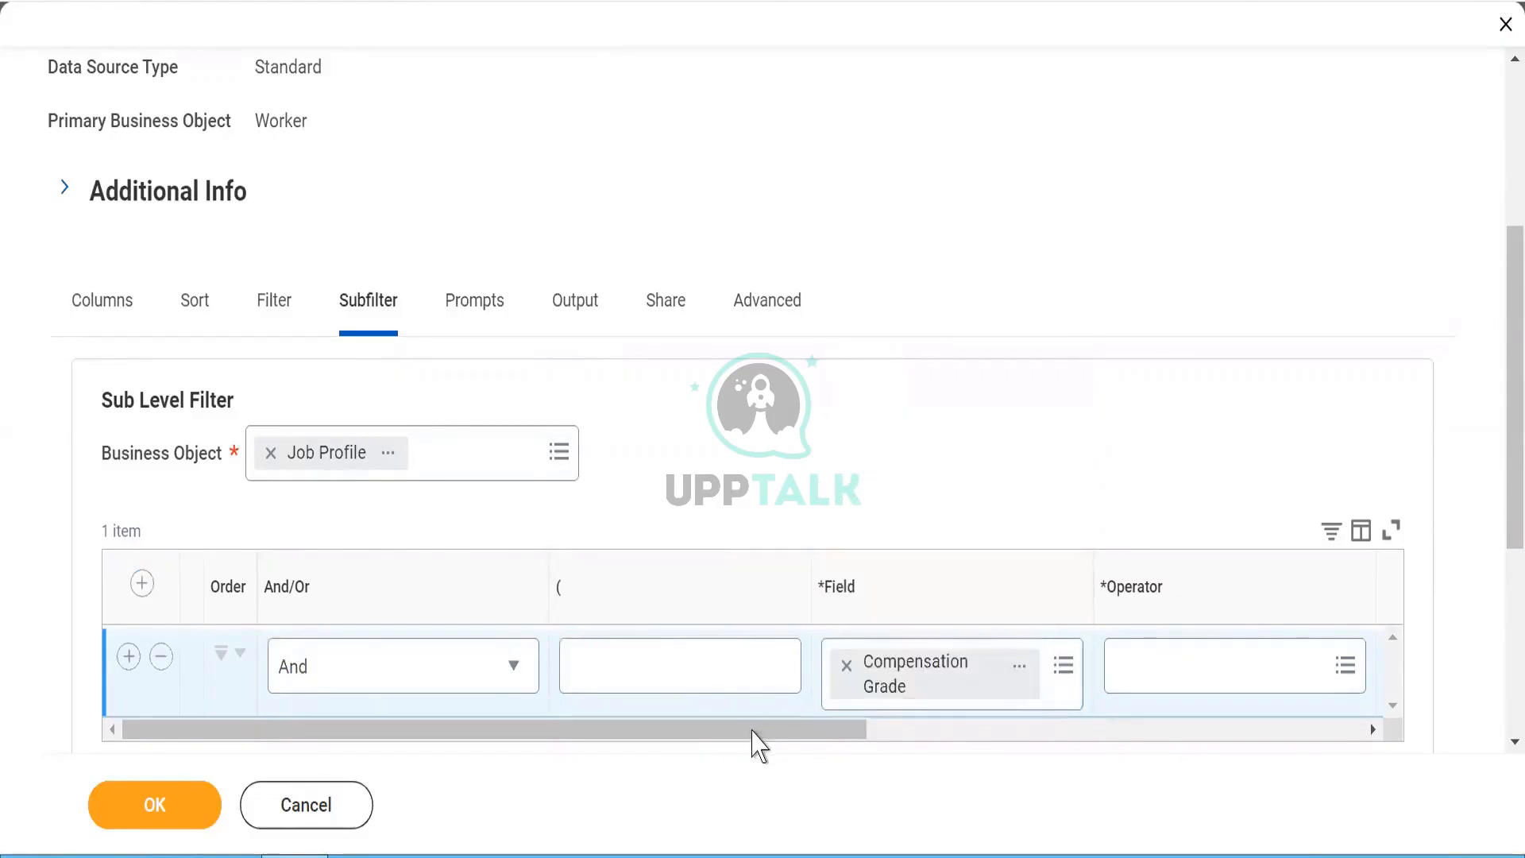
Set the operator of the Compensation Grade subfilter condition to "is not empty".
{"action": "left_click_drag", "start_coordinate": [753, 729], "coordinate": [885, 726]}
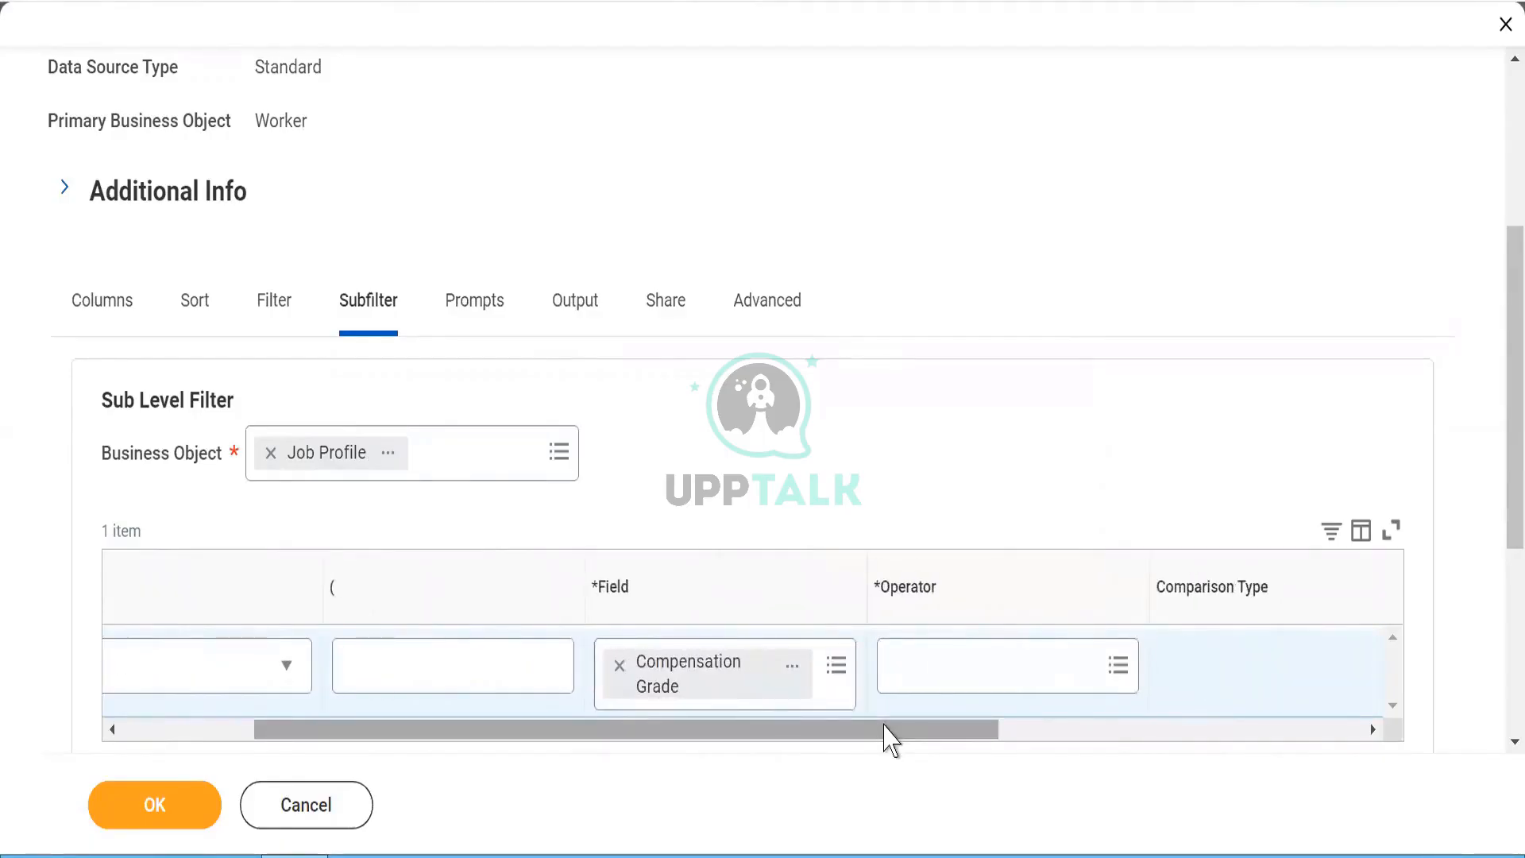
{"action": "left_click", "coordinate": [923, 669]}
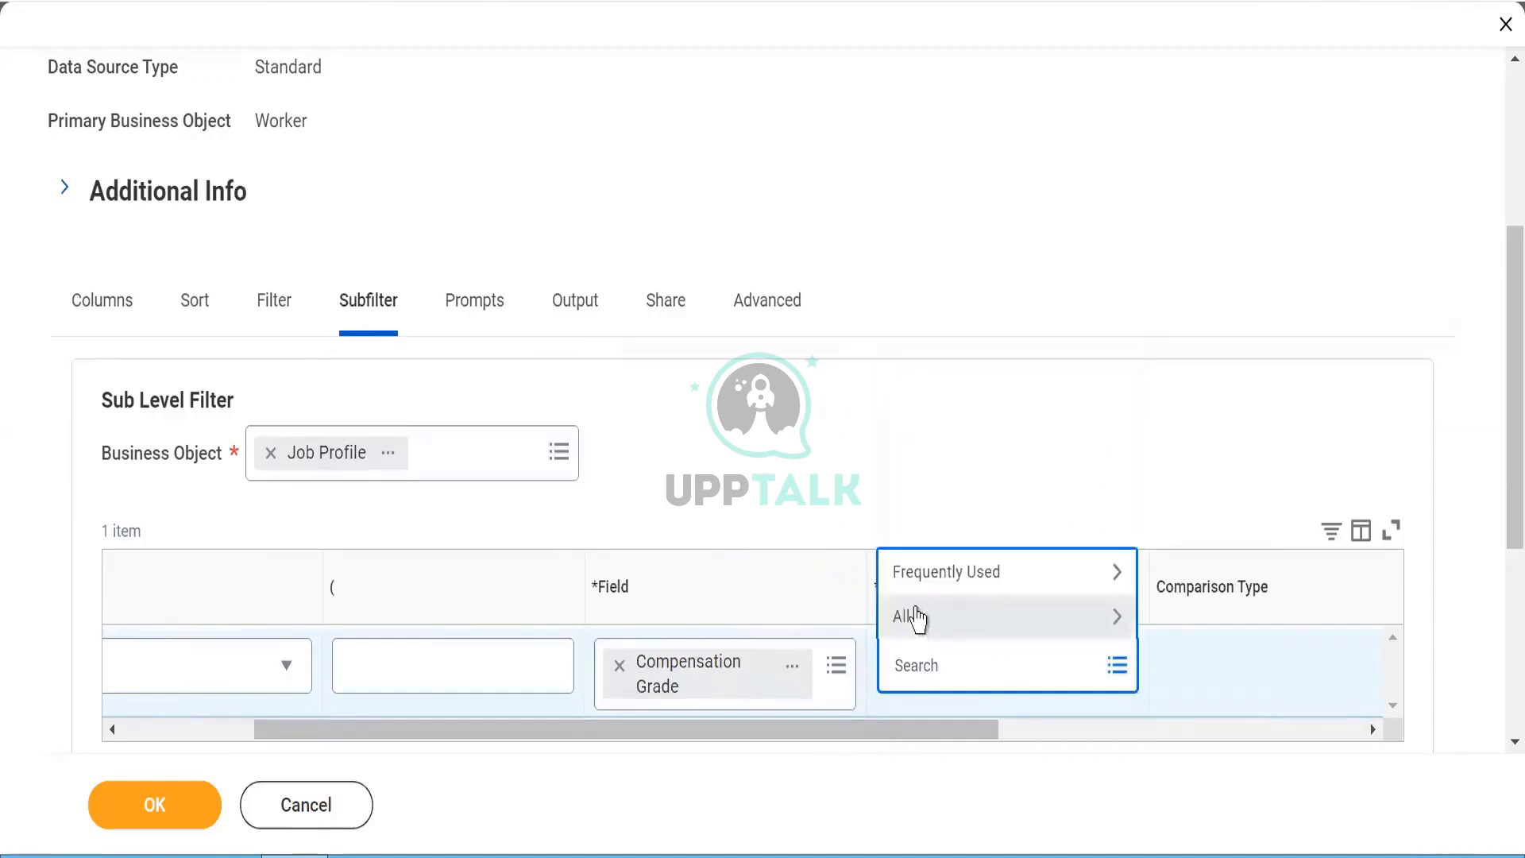
{"action": "left_click", "coordinate": [920, 622]}
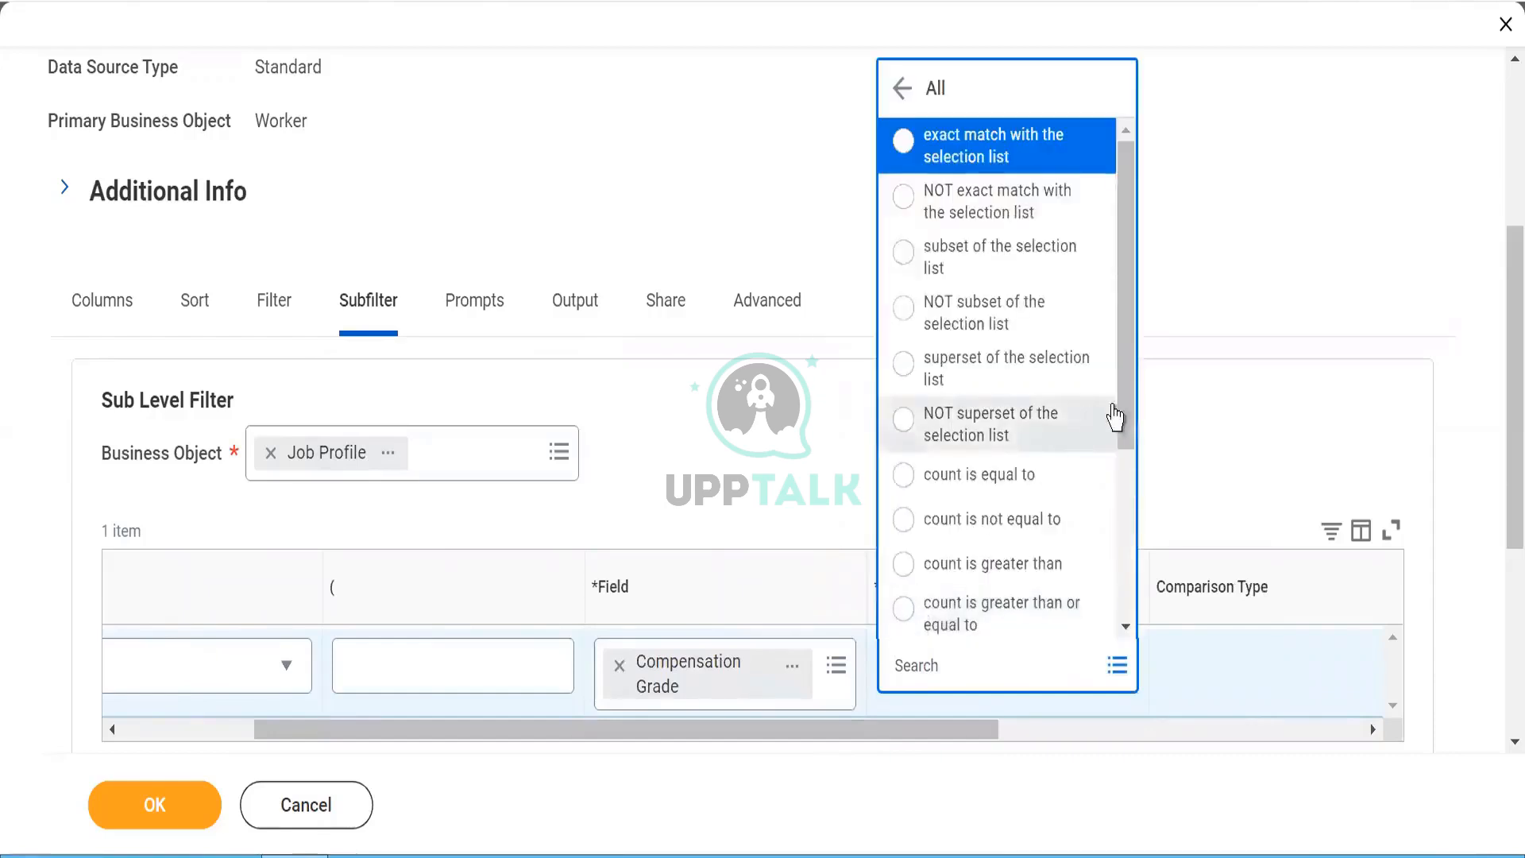
{"action": "left_click_drag", "start_coordinate": [1132, 420], "coordinate": [1132, 587]}
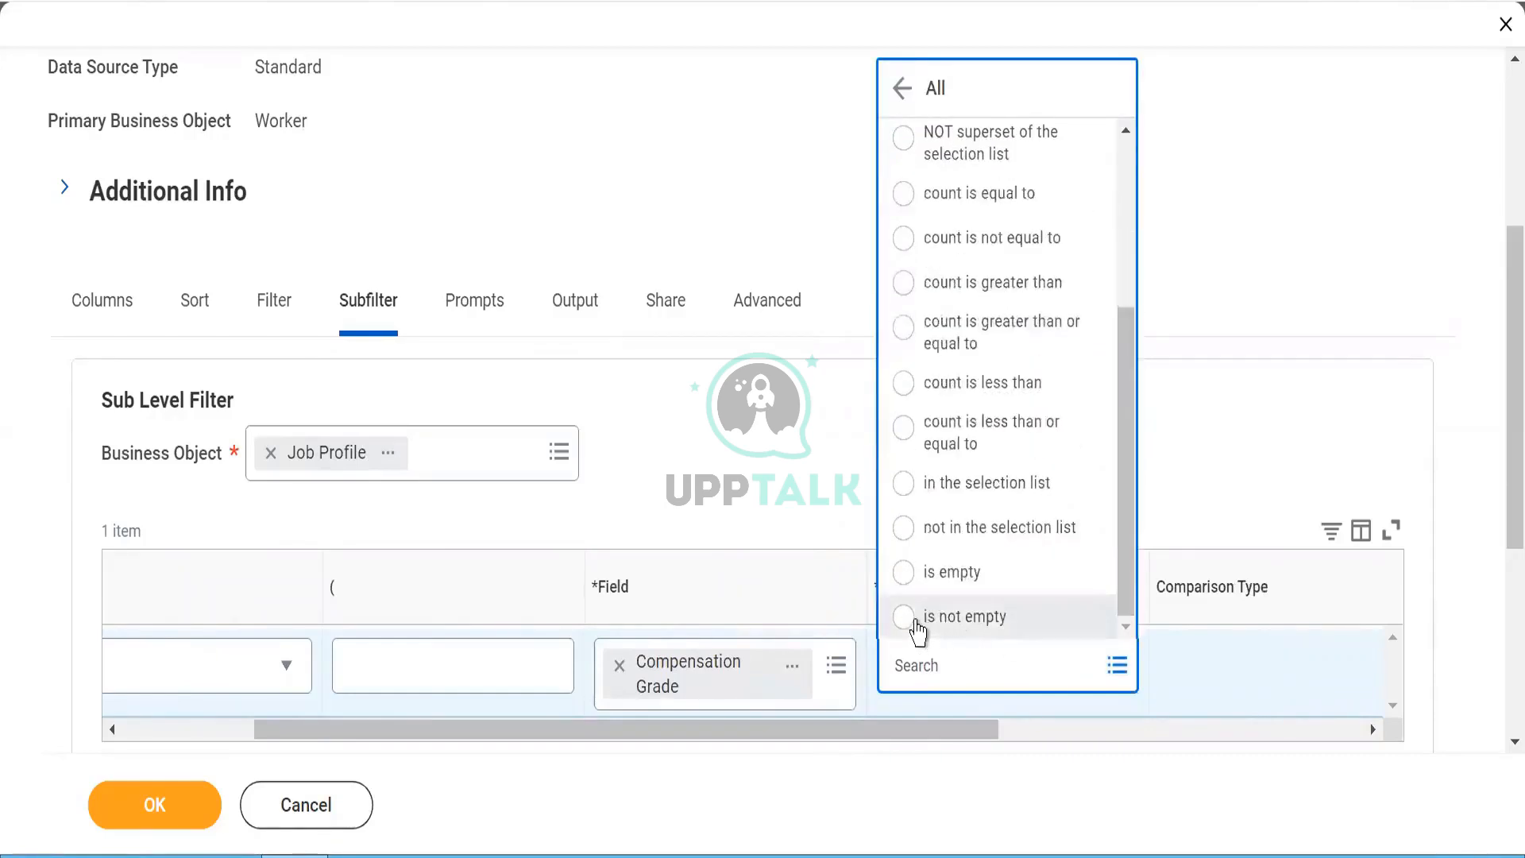
{"action": "left_click", "coordinate": [911, 621]}
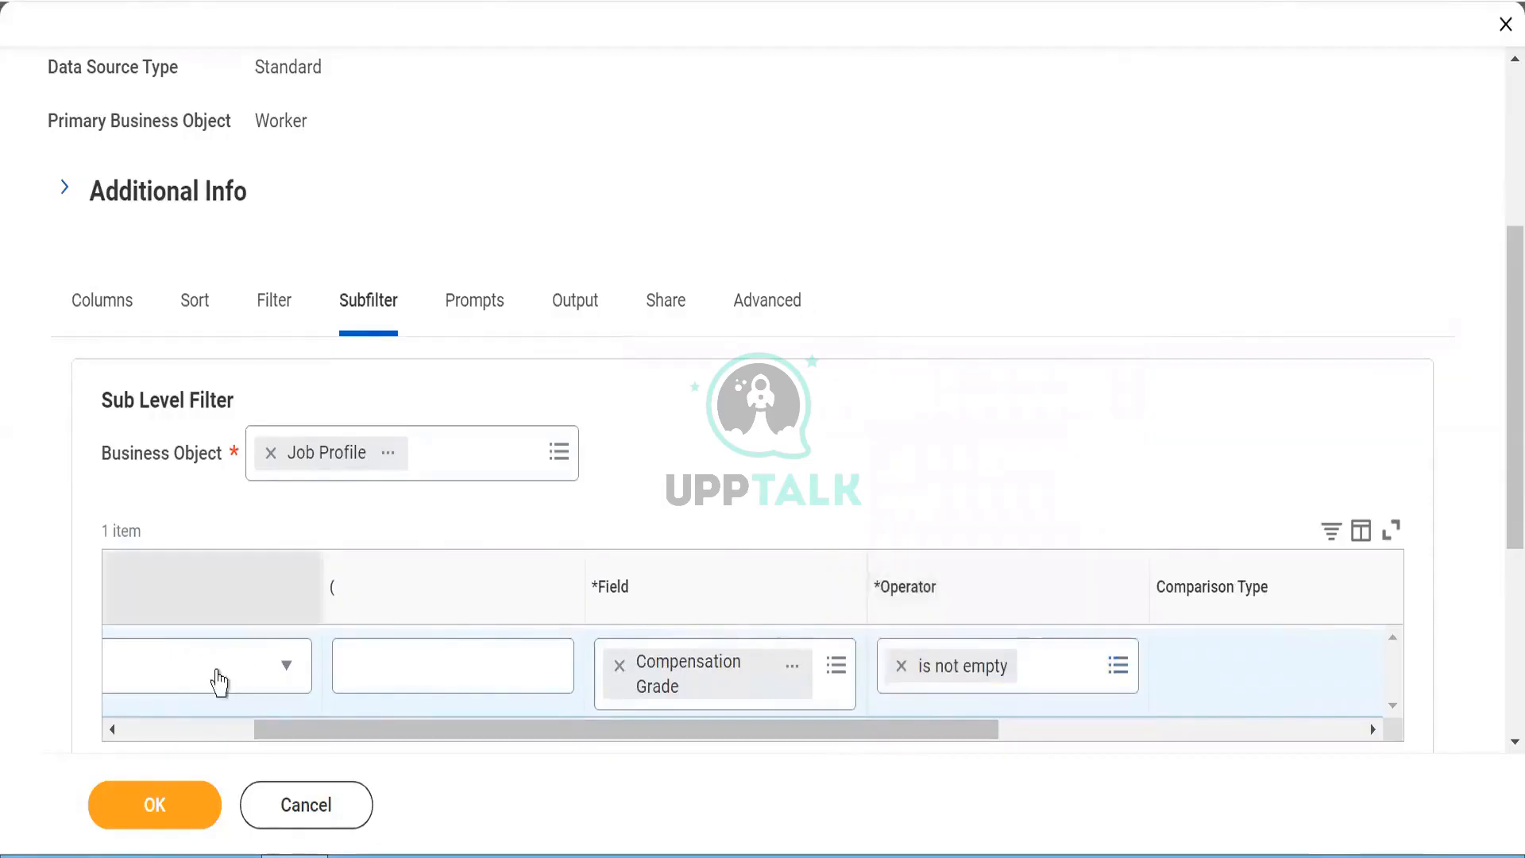
Save the report definition with the Job Profile subfilter and run the report.
{"action": "left_click", "coordinate": [177, 729]}
{"action": "left_click", "coordinate": [137, 804]}
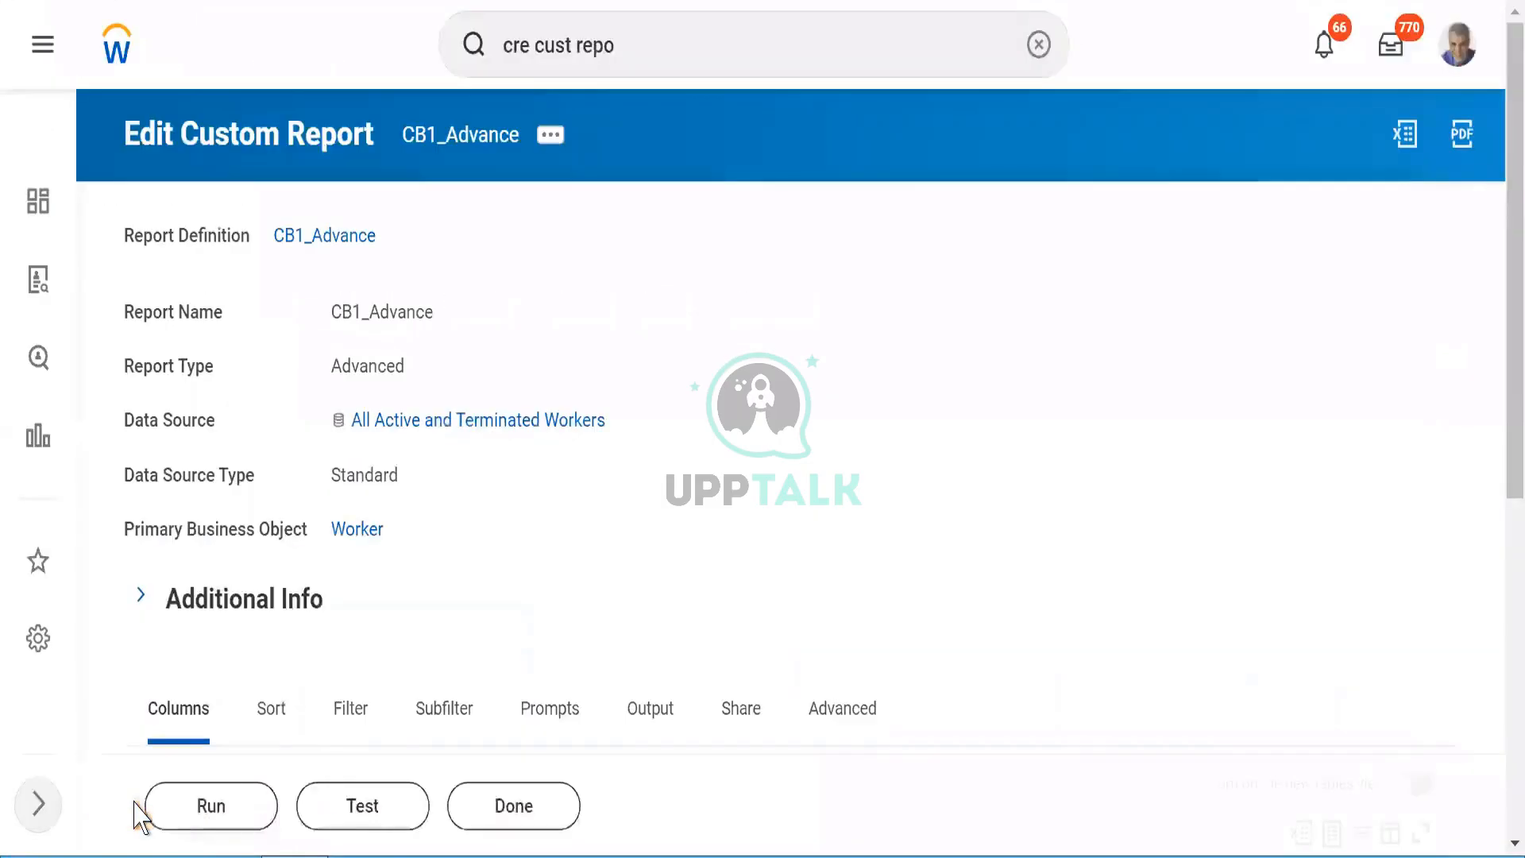
{"action": "left_click", "coordinate": [206, 807]}
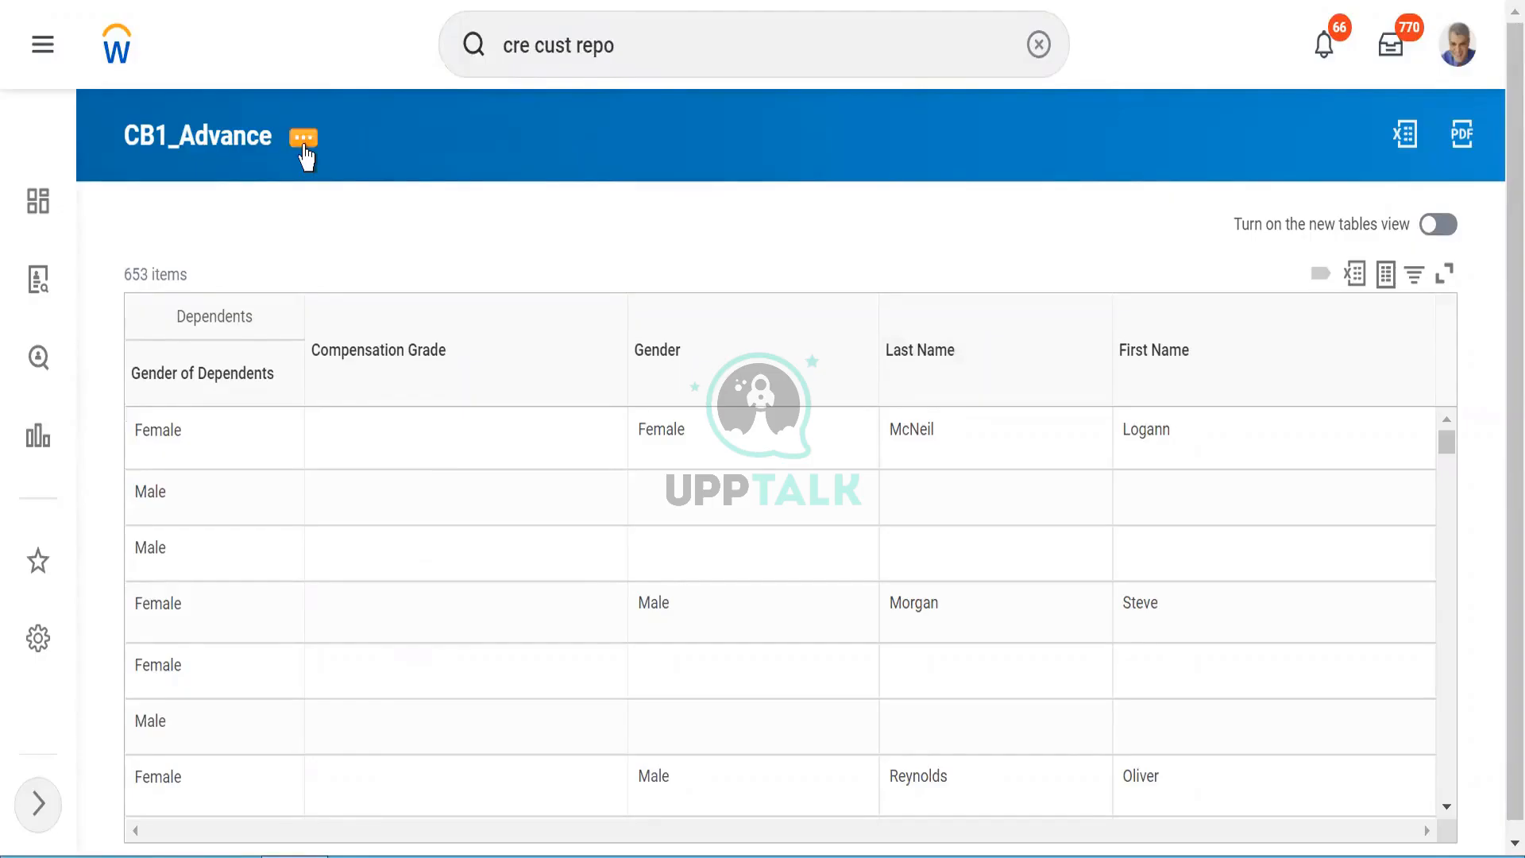
Reopen the CB1_Advance custom report for editing from its output.
{"action": "left_click", "coordinate": [303, 139]}
{"action": "mouse_move", "coordinate": [419, 242]}
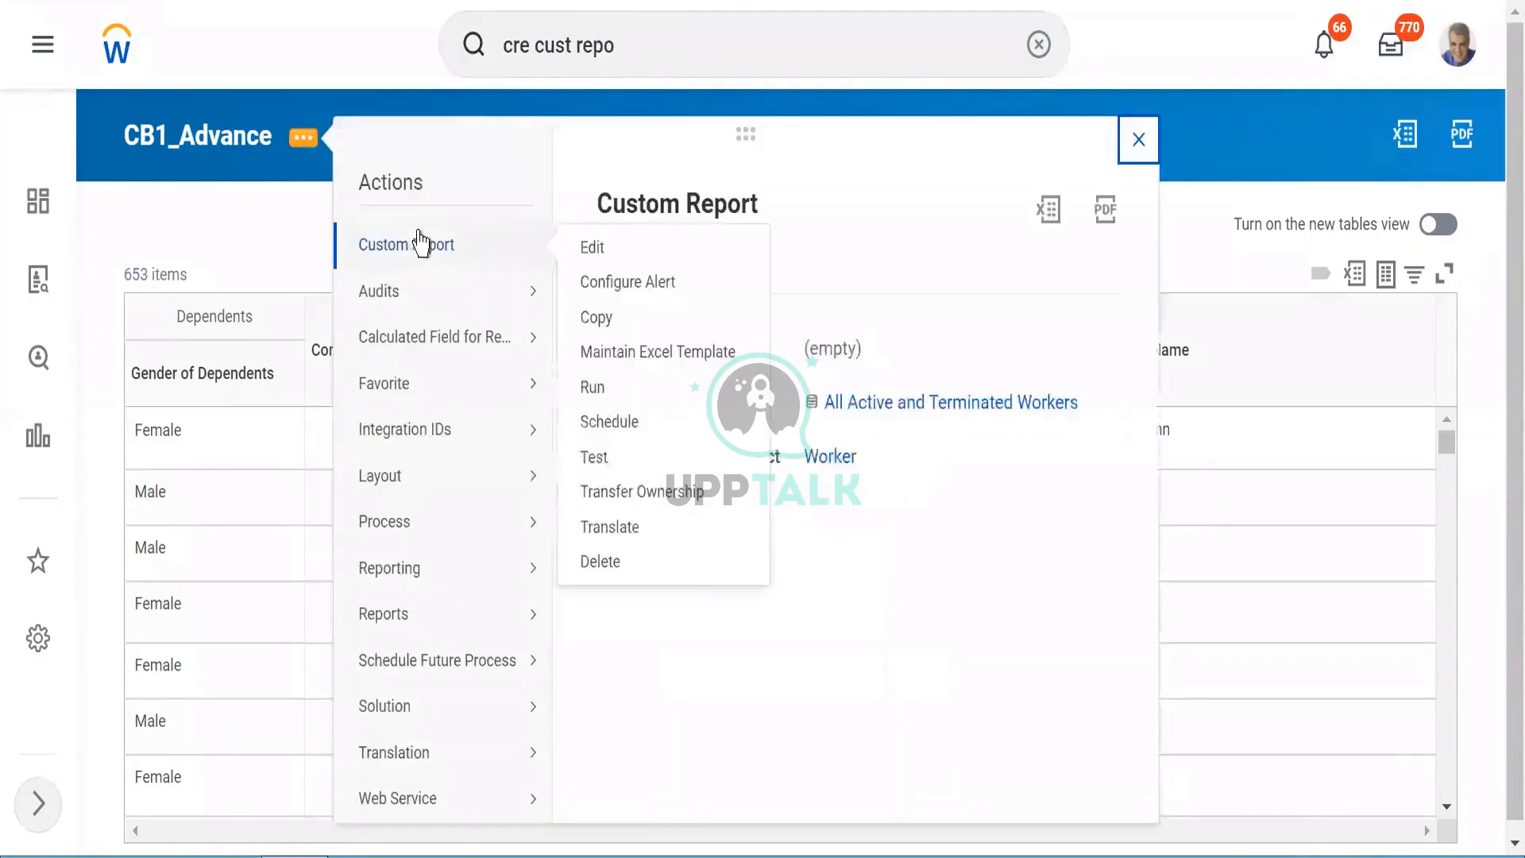
{"action": "left_click", "coordinate": [592, 255]}
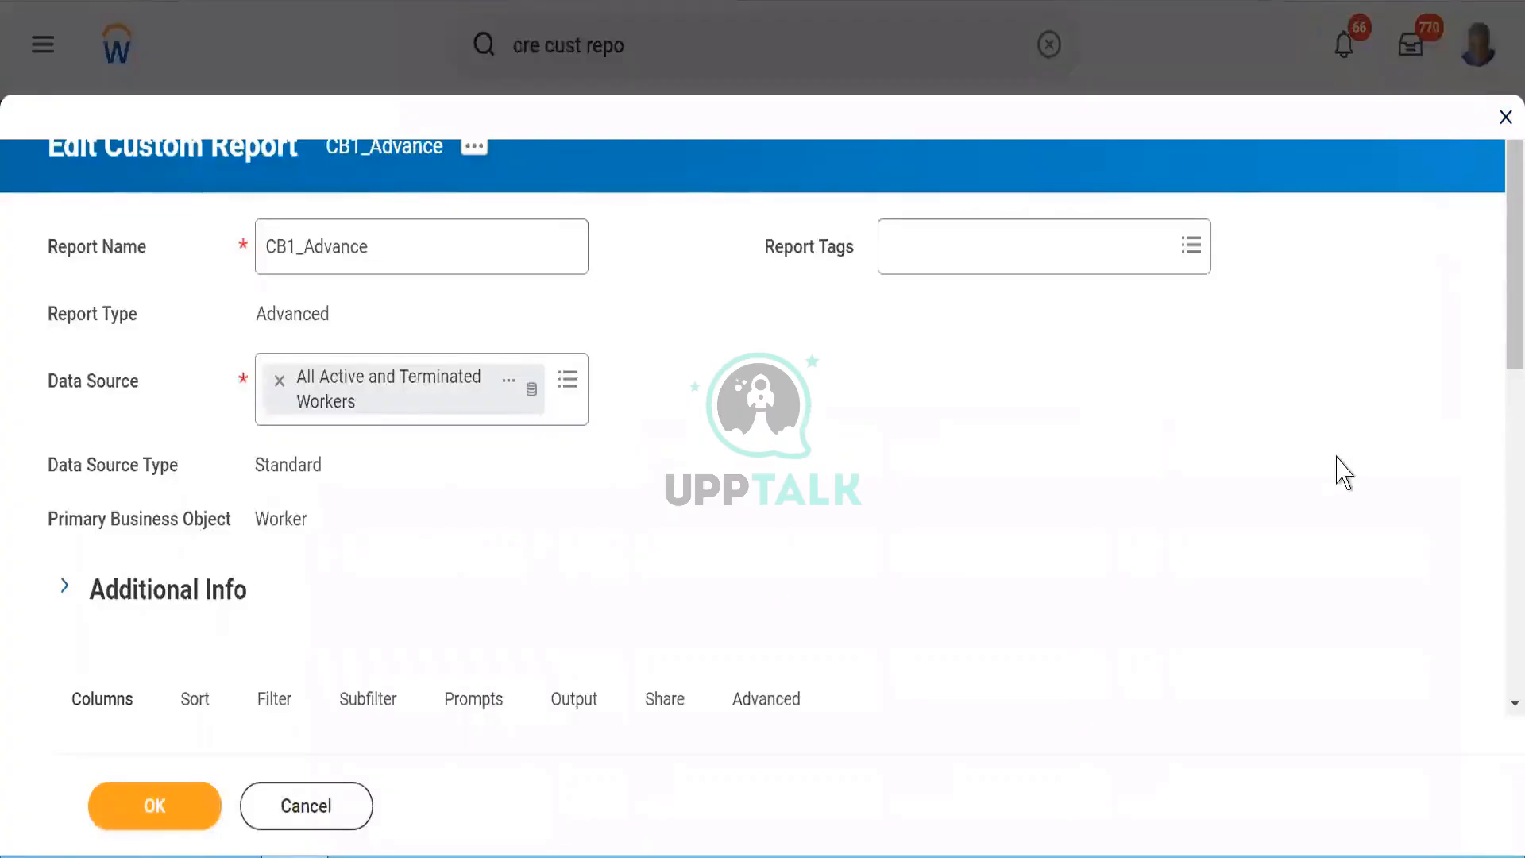
Move the Worker First Name column to the top of the column order and the Worker Gender column directly above Dependents Gender.
{"action": "scroll", "coordinate": [1500, 318], "scroll_direction": "down", "scroll_amount": 5}
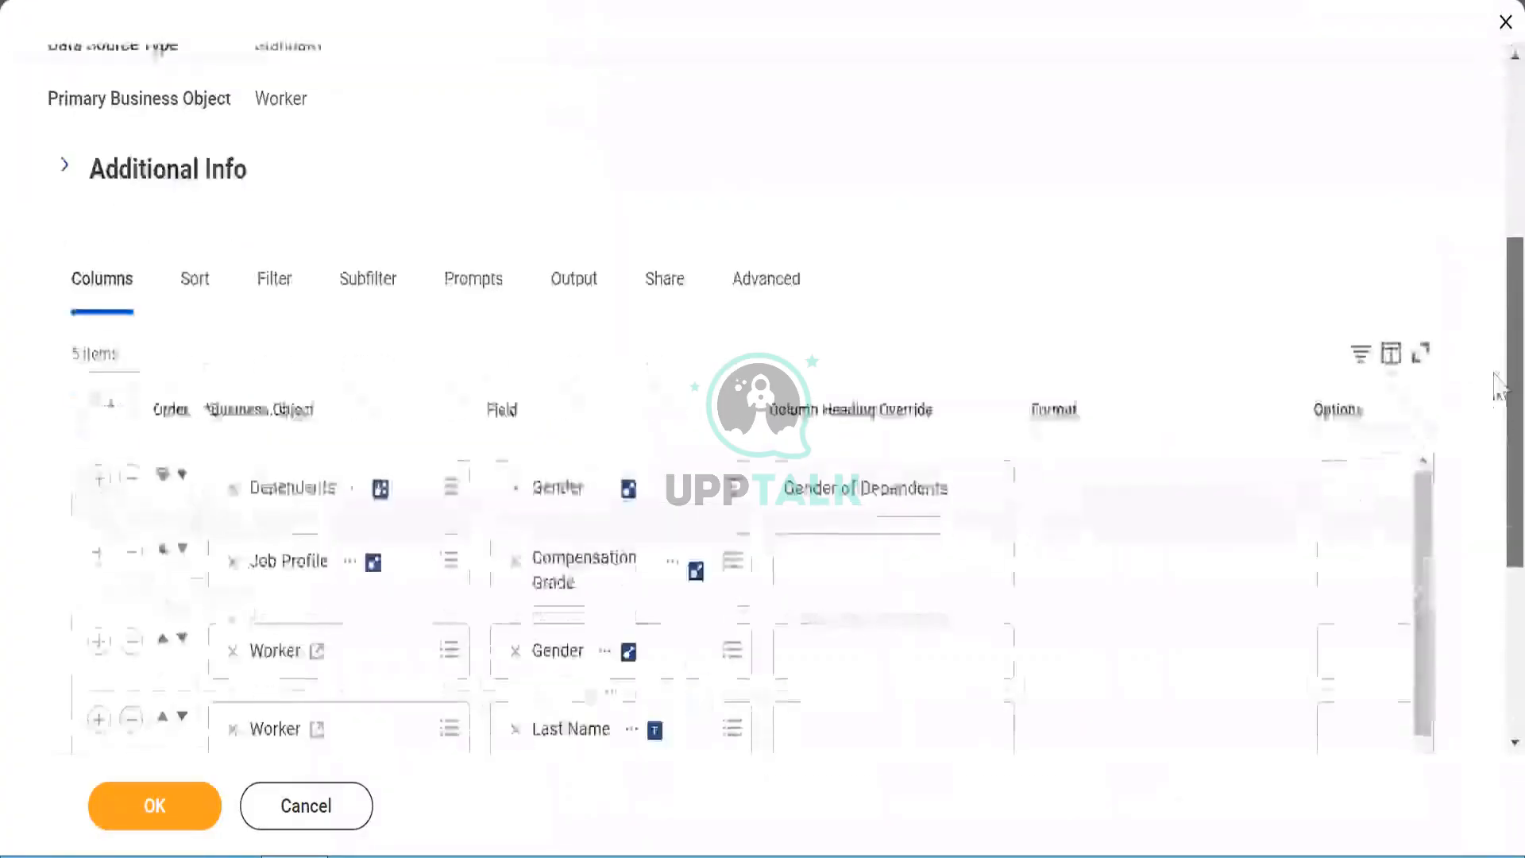
{"action": "scroll", "coordinate": [1498, 353], "scroll_direction": "up", "scroll_amount": 1}
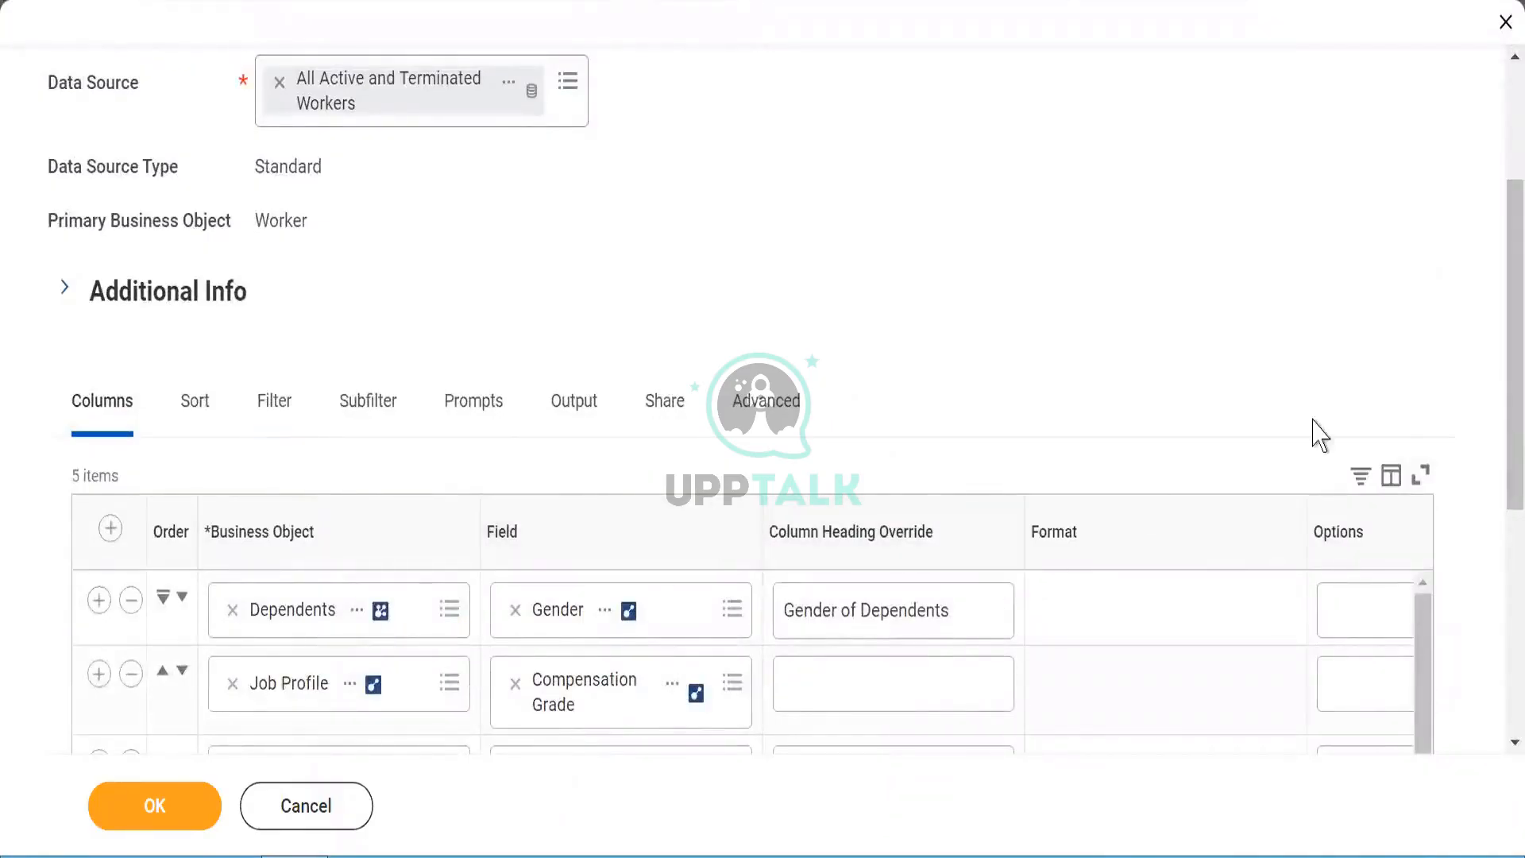
{"action": "scroll", "coordinate": [1502, 492], "scroll_direction": "down", "scroll_amount": 3}
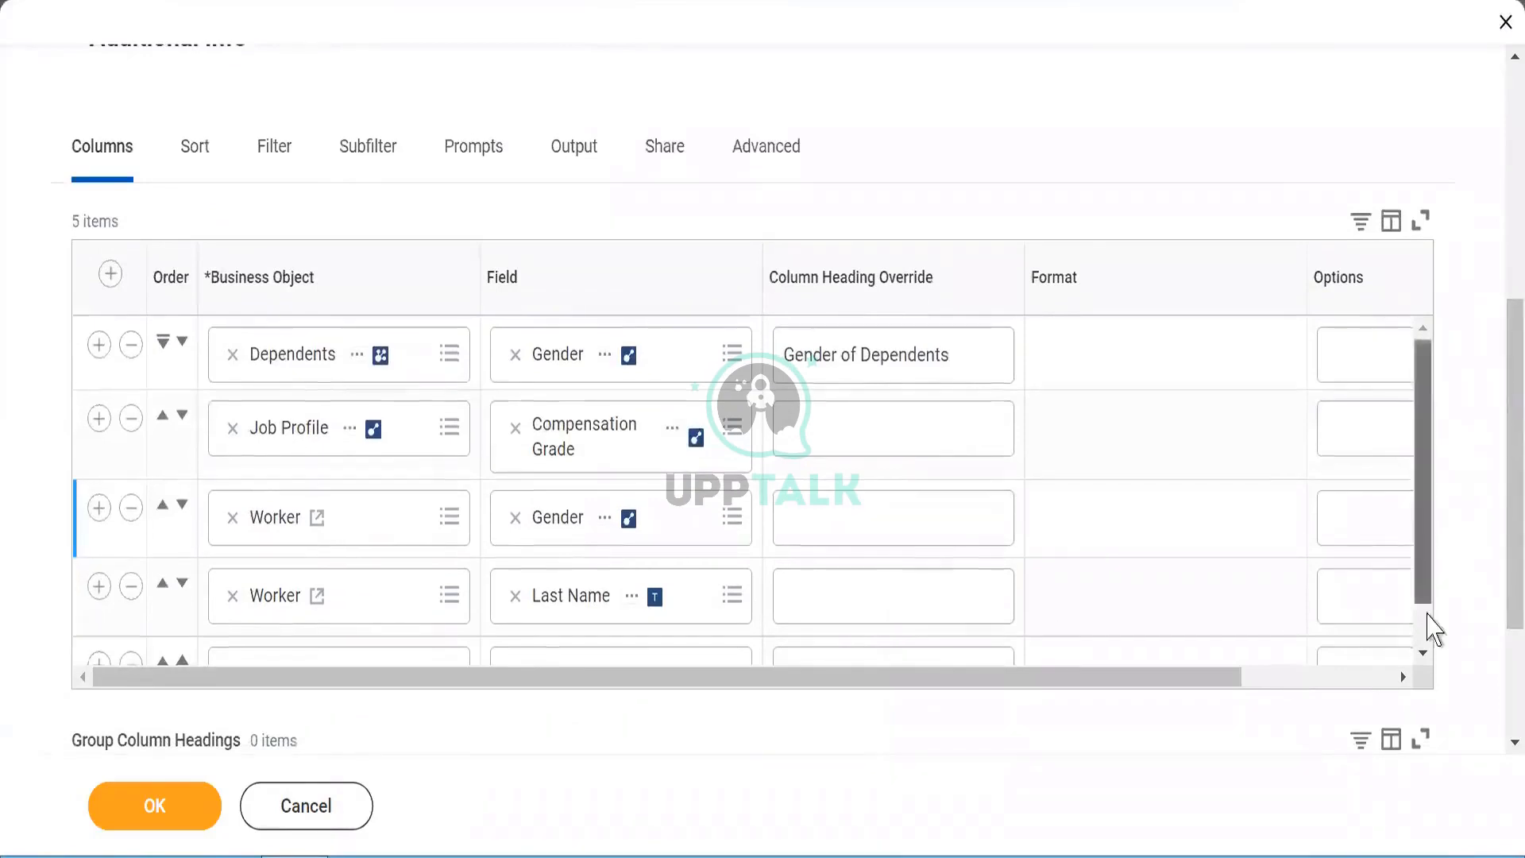
{"action": "scroll", "coordinate": [1430, 635], "scroll_direction": "down", "scroll_amount": 1}
{"action": "left_click", "coordinate": [181, 617]}
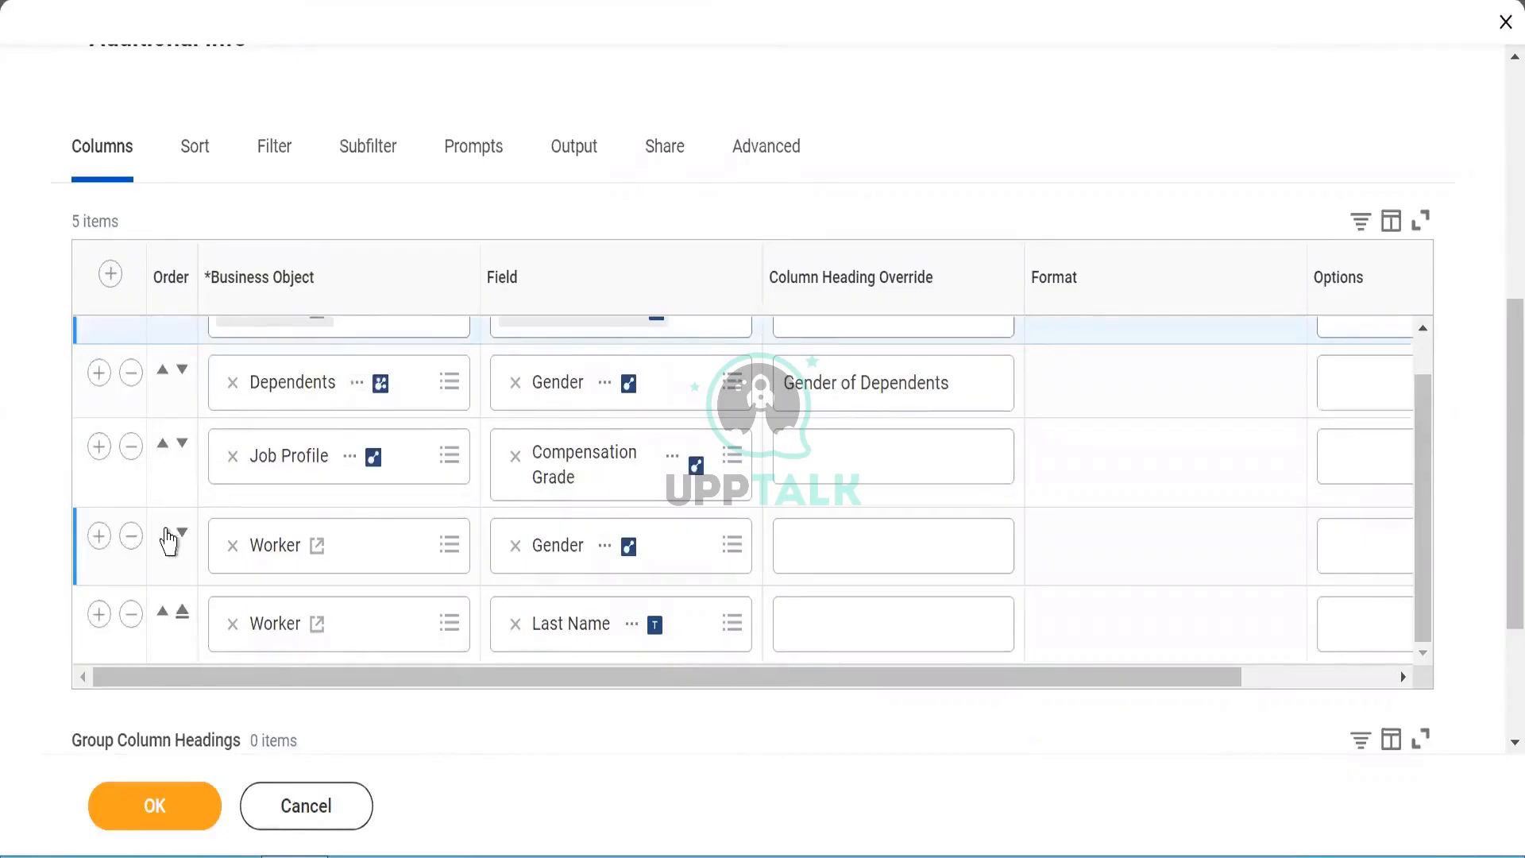
{"action": "left_click", "coordinate": [164, 527]}
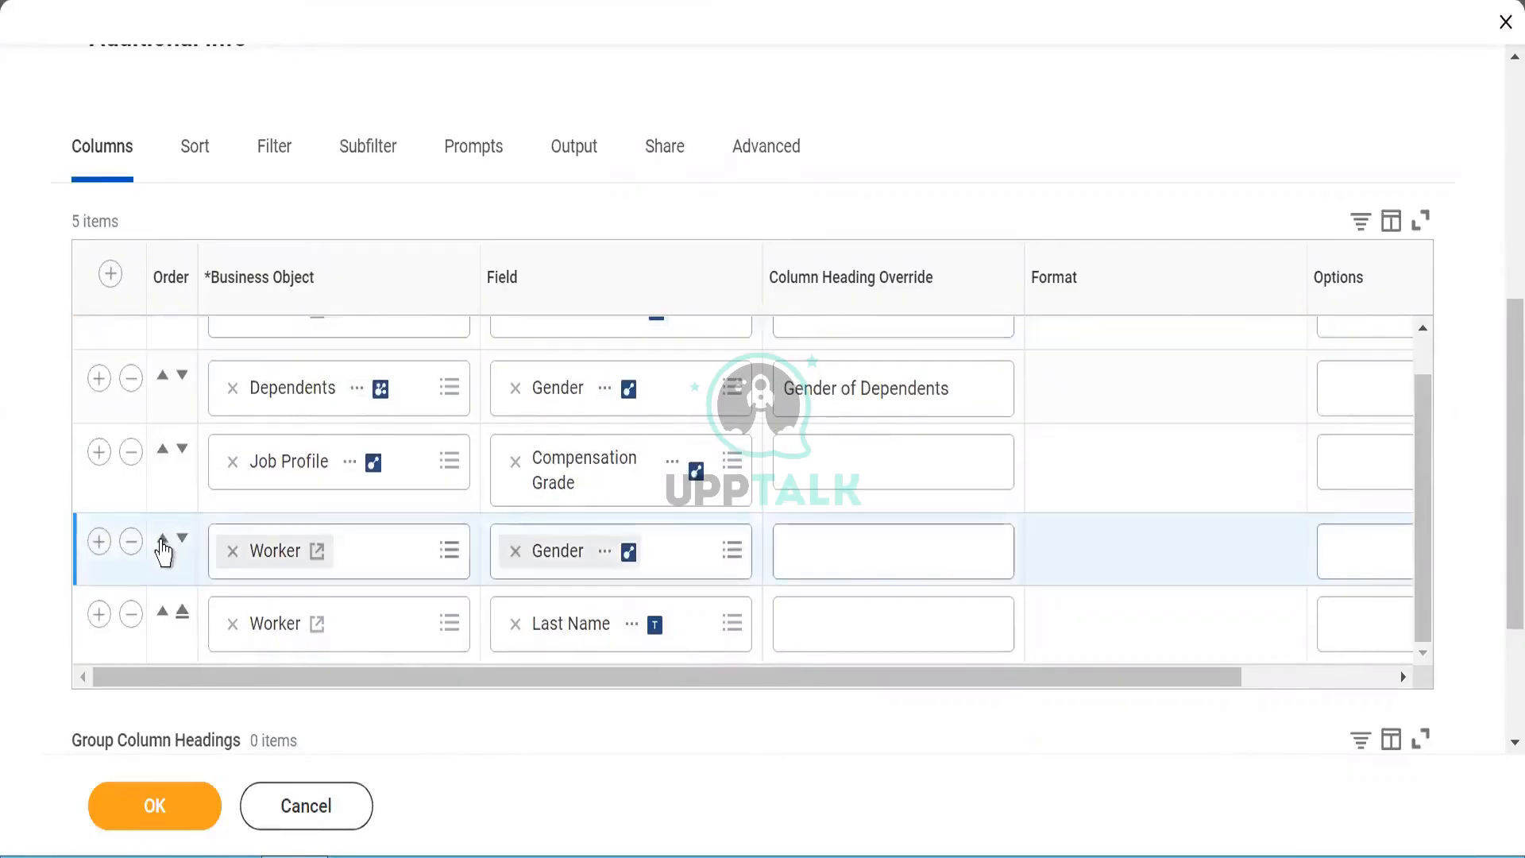
{"action": "left_click", "coordinate": [161, 542]}
{"action": "left_click", "coordinate": [163, 540]}
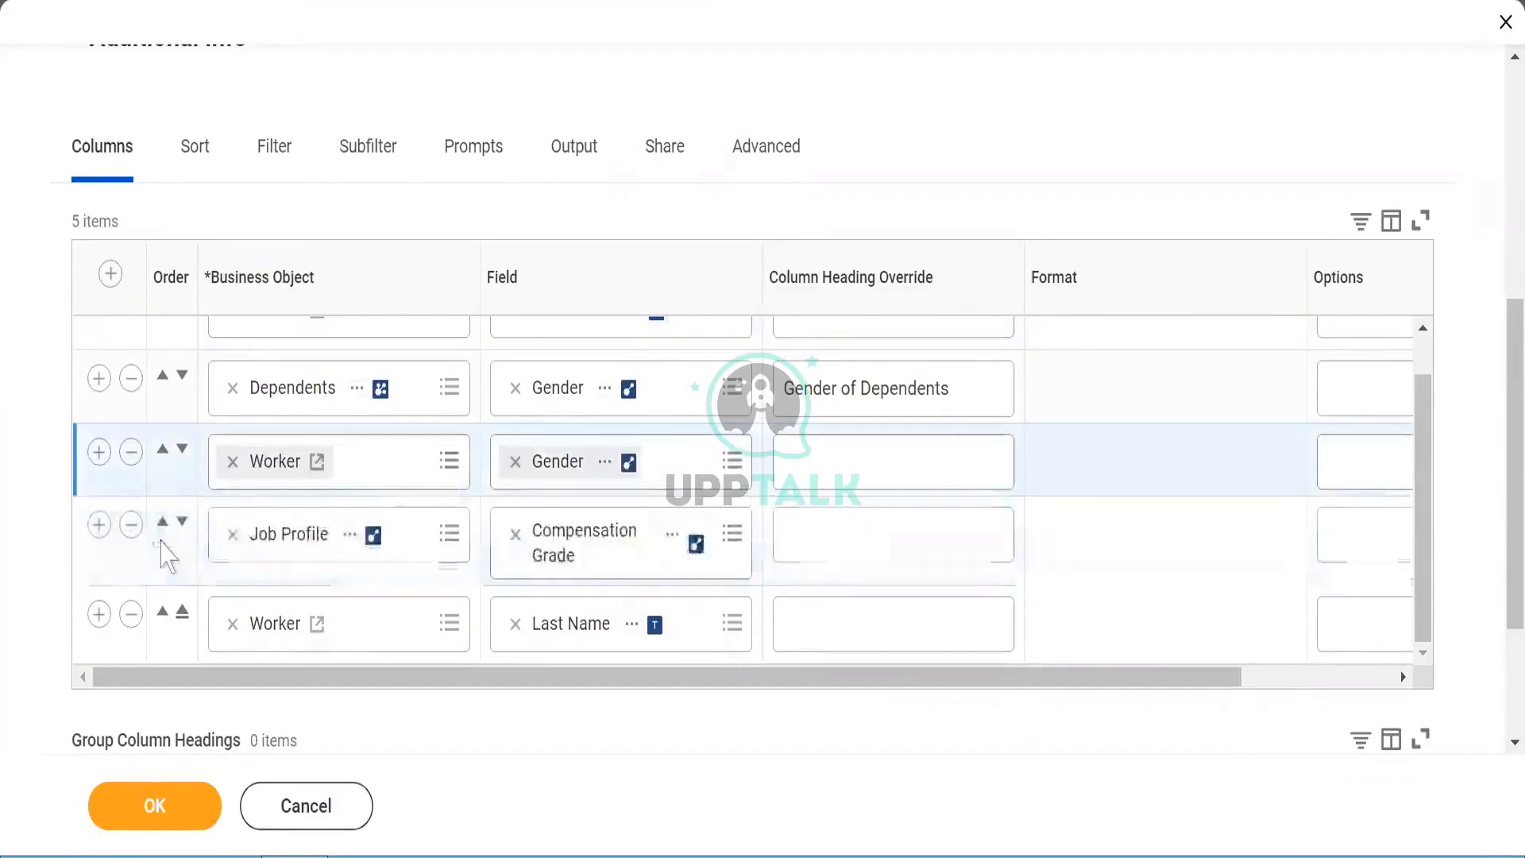
{"action": "left_click", "coordinate": [163, 450]}
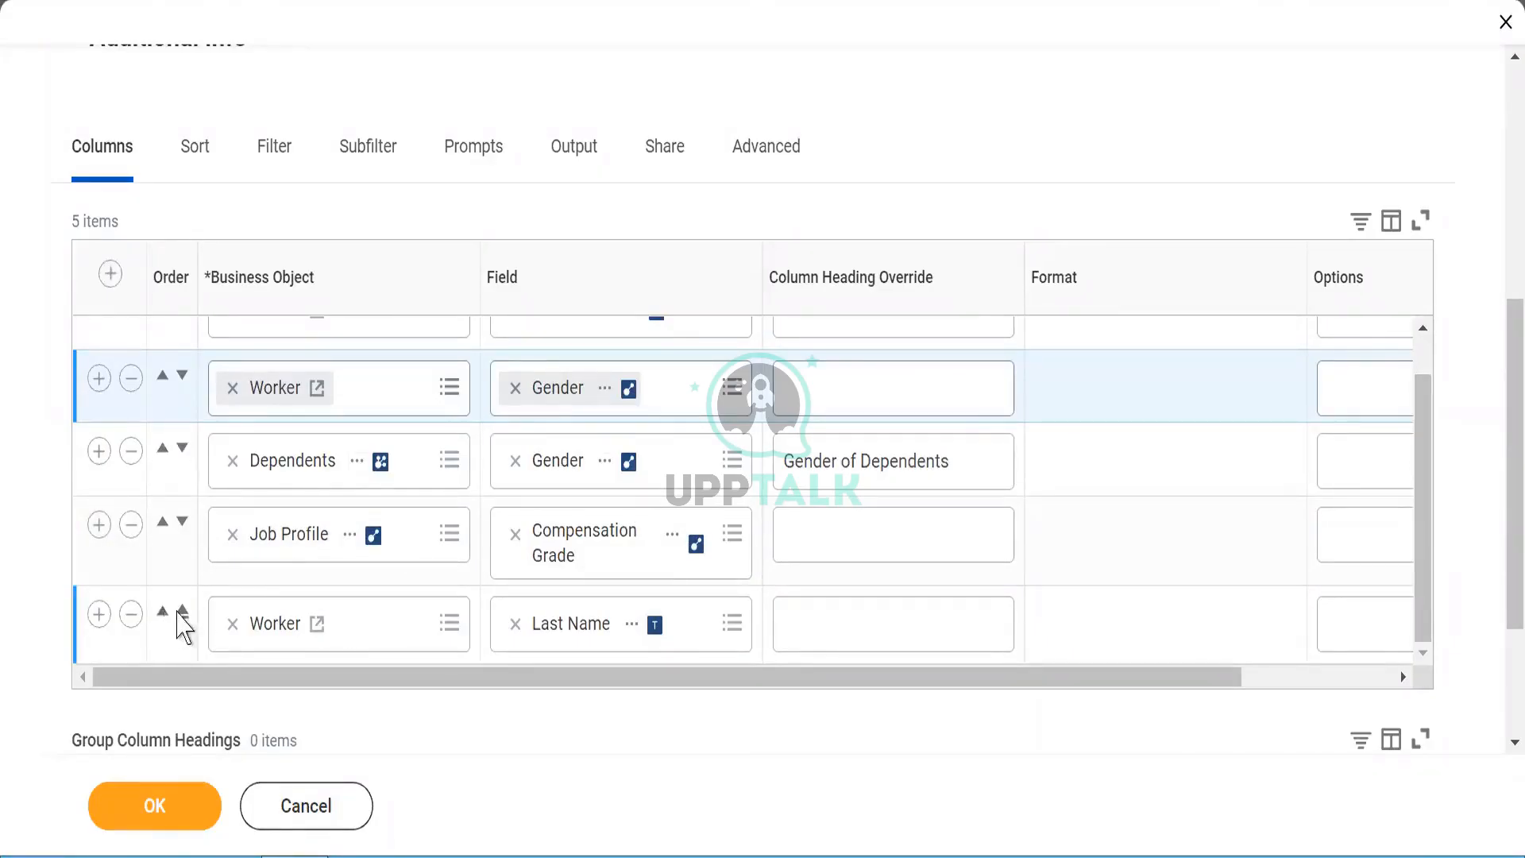
Reorder the columns so Worker First Name is first and Last Name second, and save the report definition.
{"action": "left_click", "coordinate": [182, 613]}
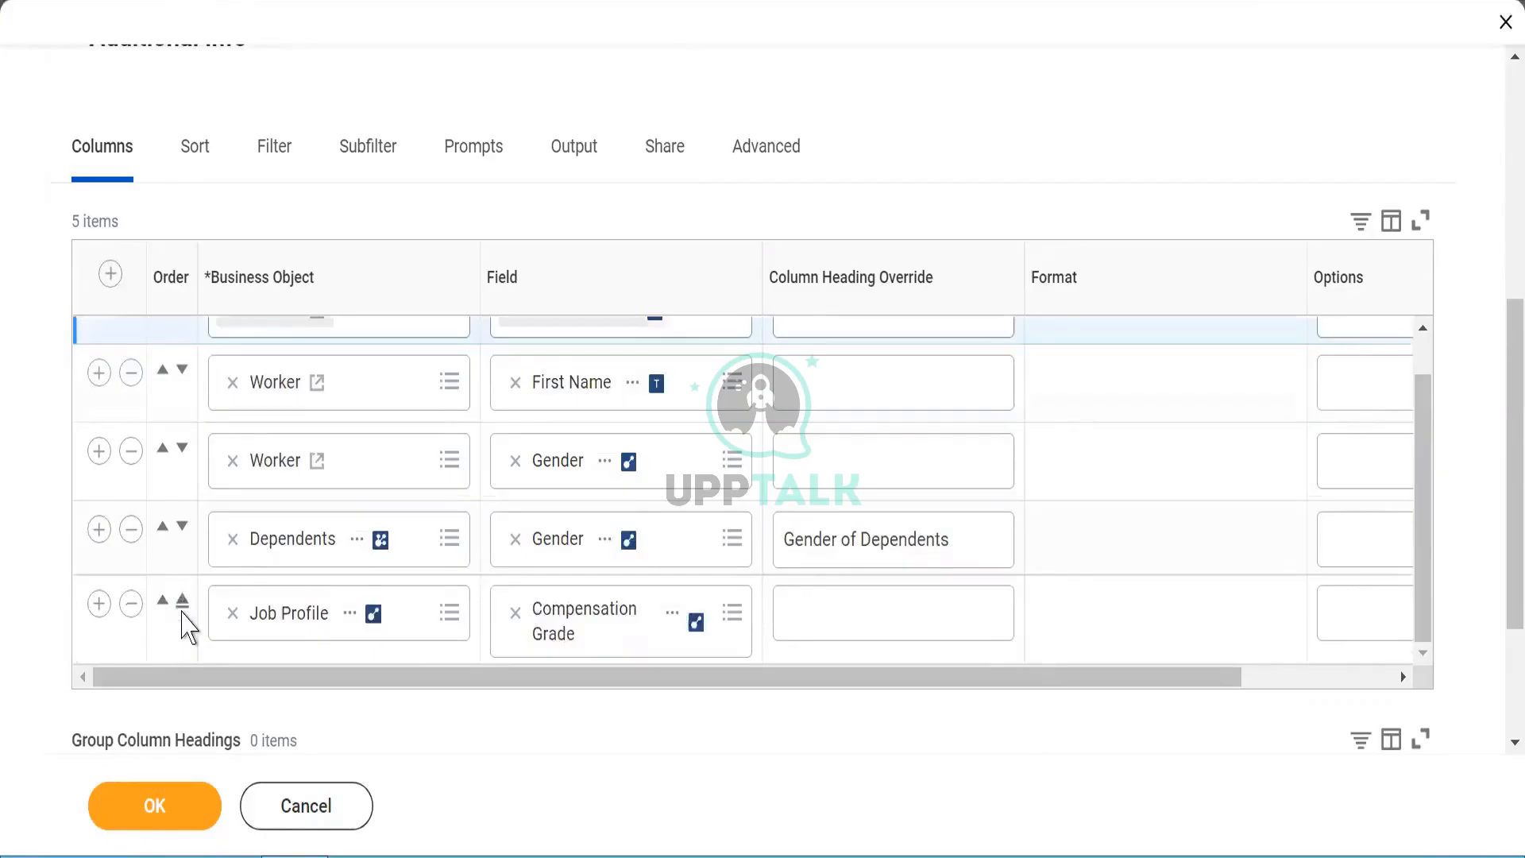
{"action": "left_click_drag", "start_coordinate": [1423, 517], "coordinate": [1428, 459]}
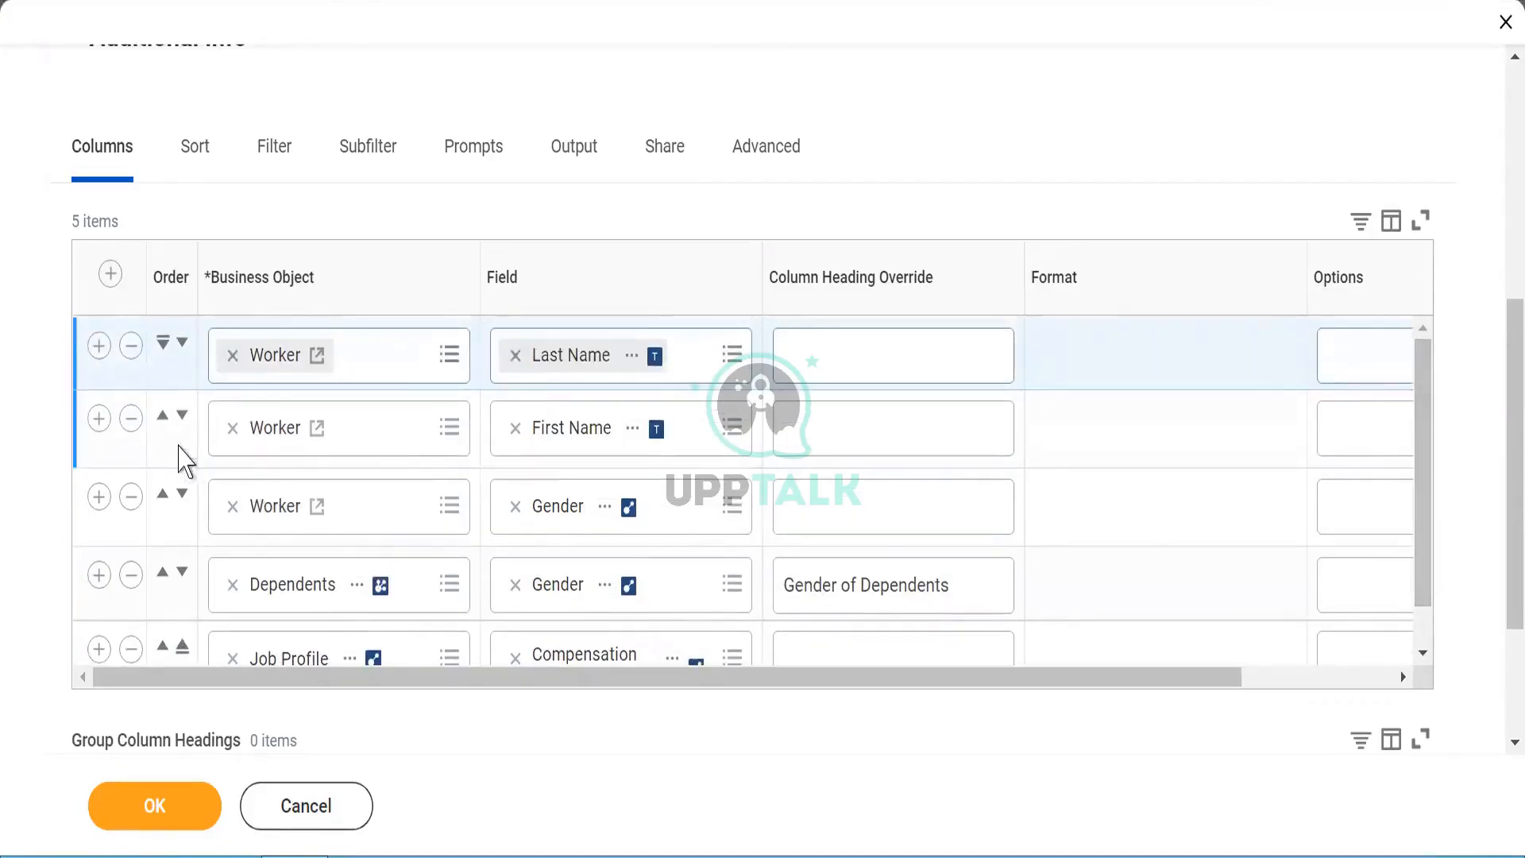
{"action": "left_click", "coordinate": [161, 419]}
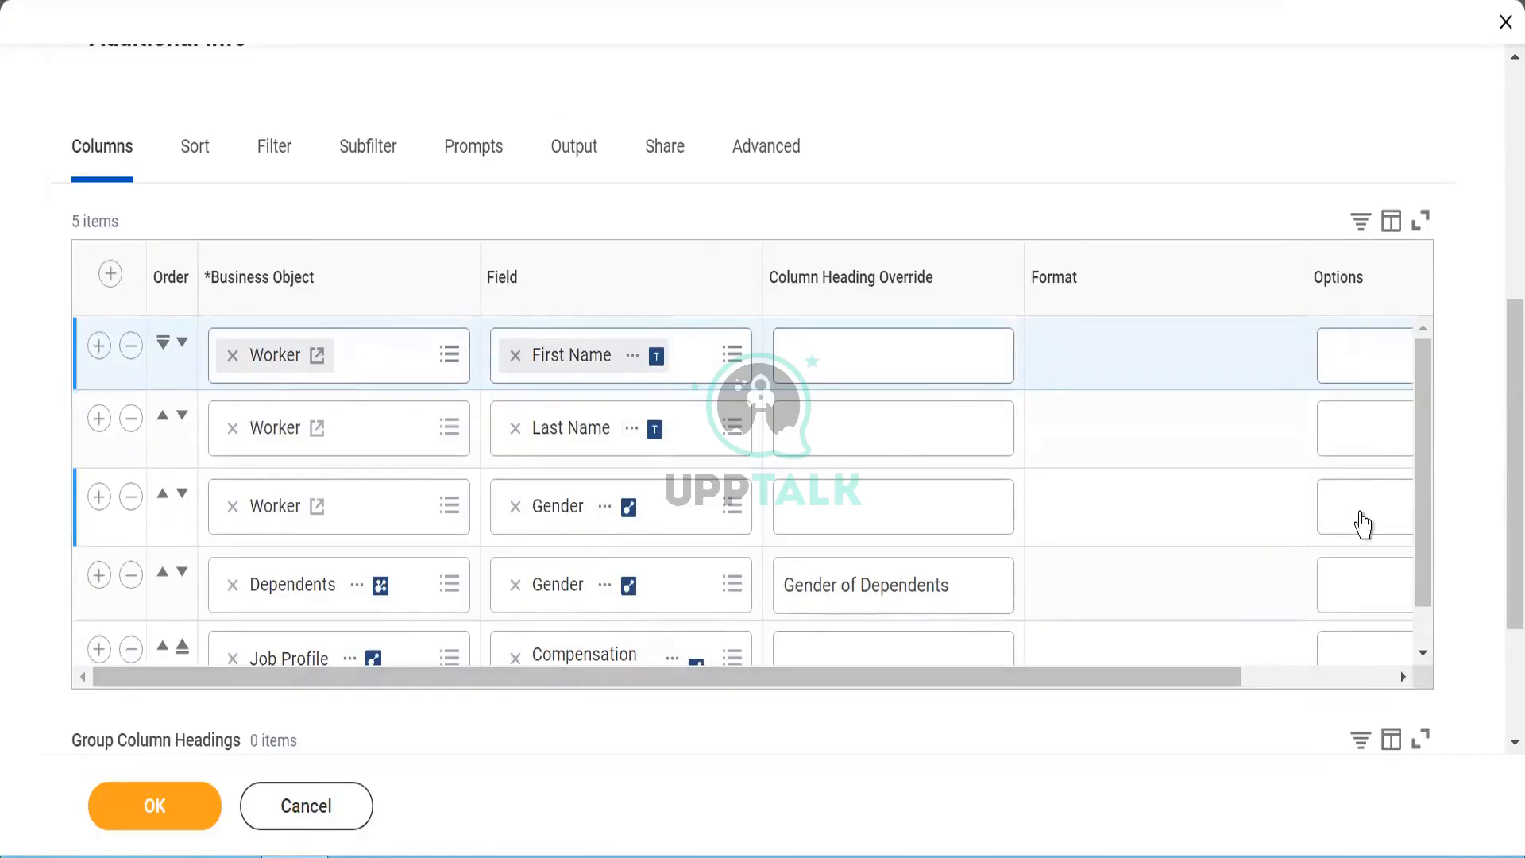
{"action": "scroll", "coordinate": [1425, 481], "scroll_direction": "down", "scroll_amount": 1}
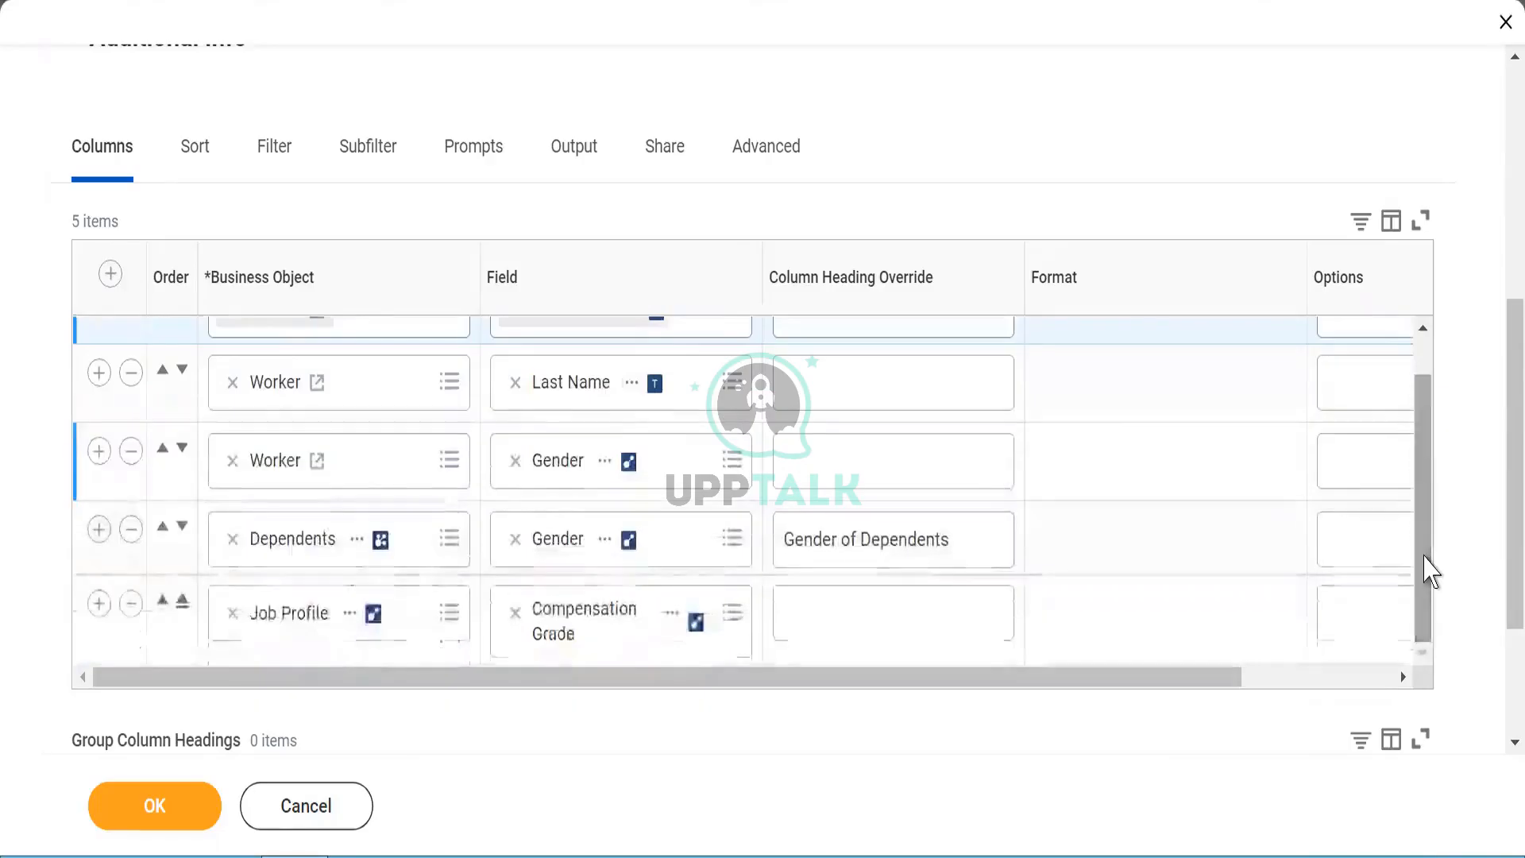
{"action": "scroll", "coordinate": [1427, 541], "scroll_direction": "up", "scroll_amount": 1}
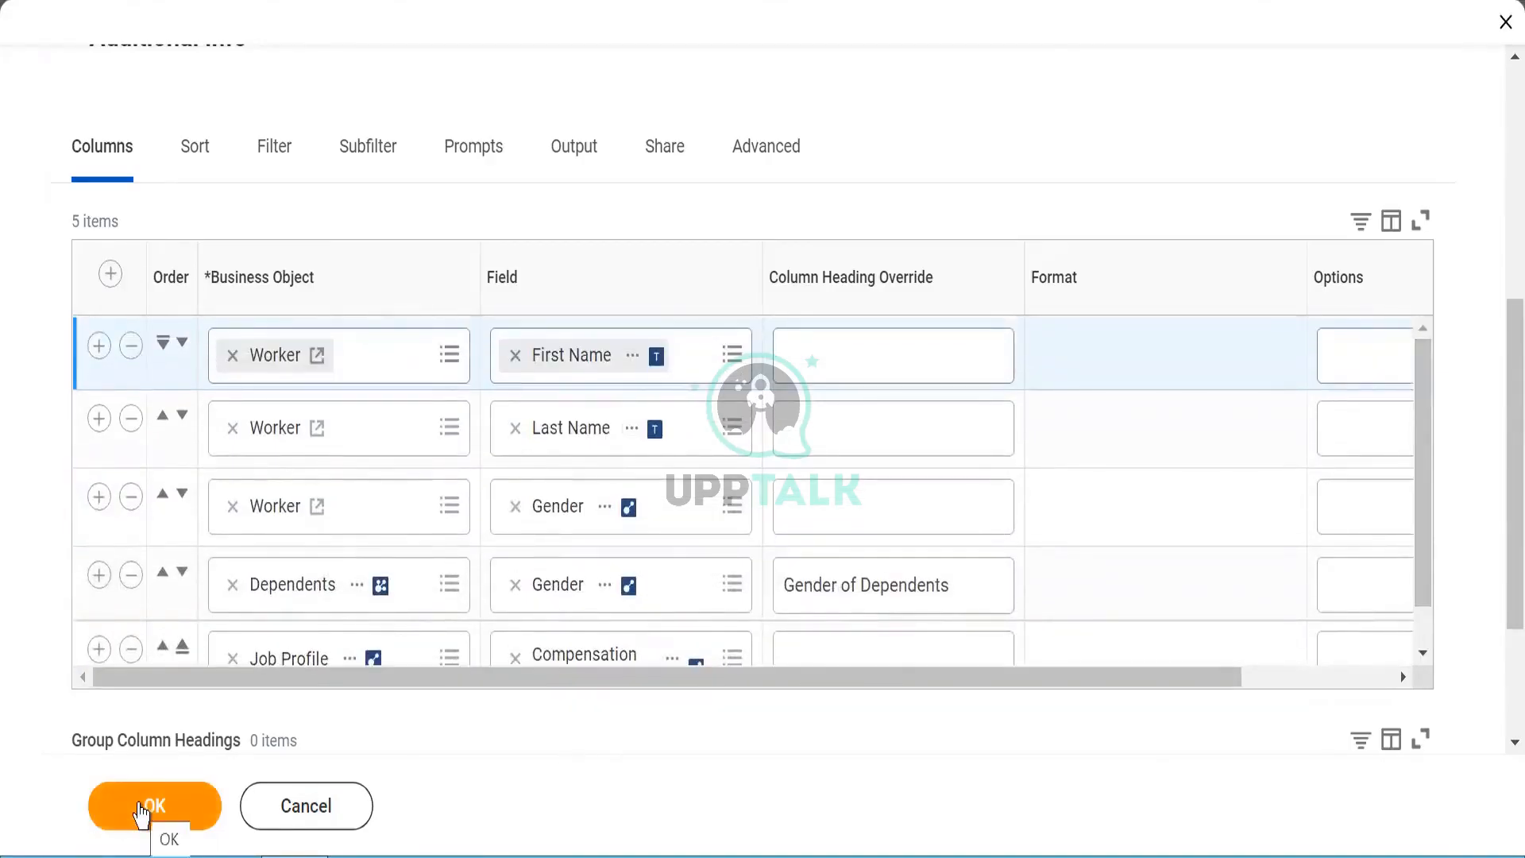
{"action": "left_click", "coordinate": [141, 812]}
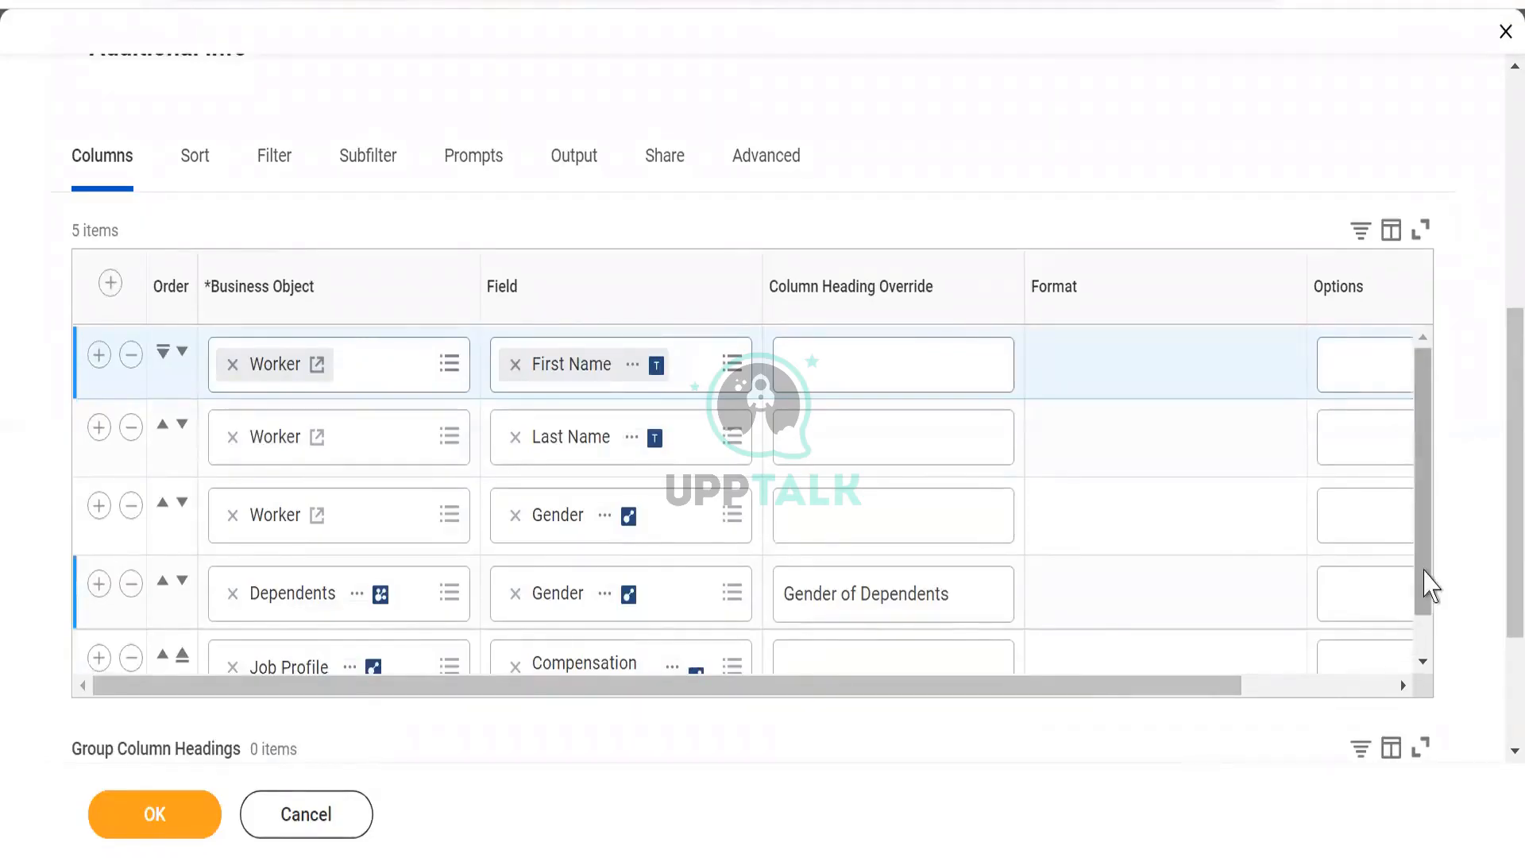
Move the Job Profile Compensation Grade column above the Dependents Gender column.
{"action": "mouse_move", "coordinate": [1427, 588]}
{"action": "left_mouse_down"}
{"action": "mouse_move", "coordinate": [1427, 636]}
{"action": "mouse_move", "coordinate": [1437, 568]}
{"action": "left_mouse_up"}
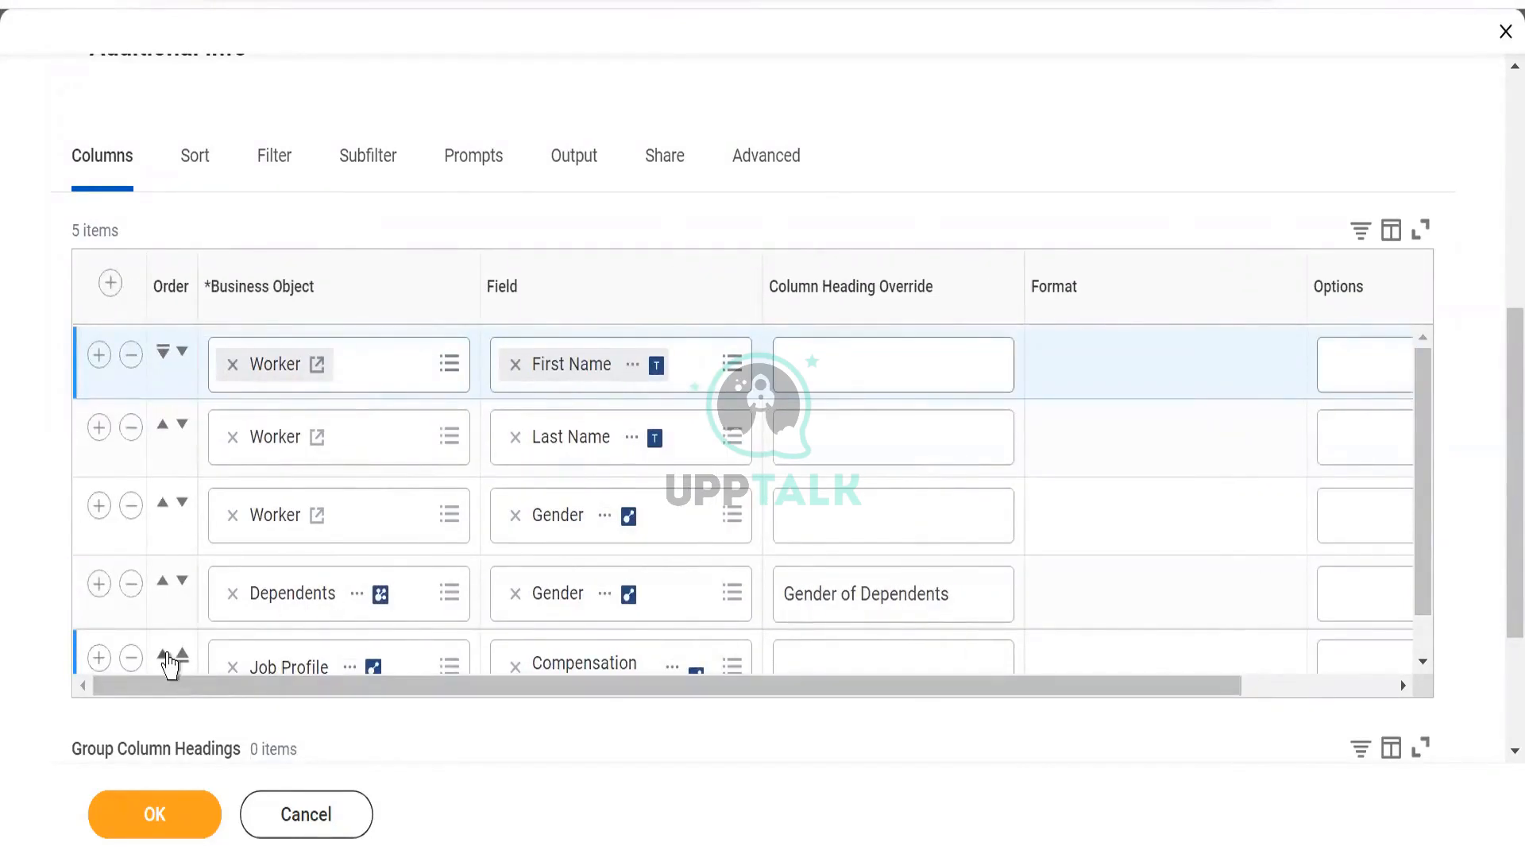
{"action": "left_click", "coordinate": [164, 656]}
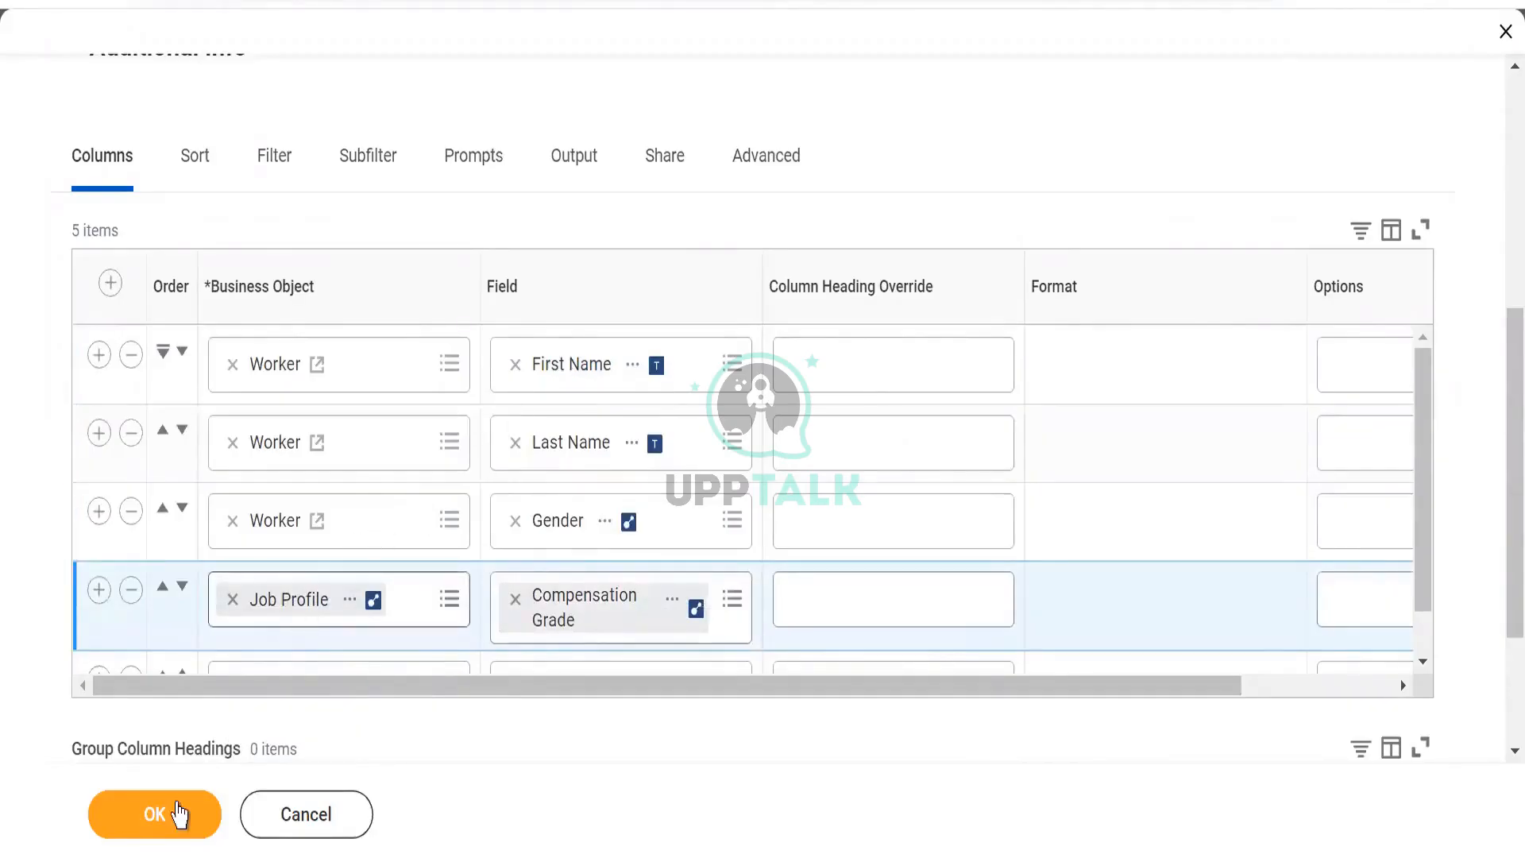
Save the reordered CB1_Advance definition and run it to review the workers and their dependents' genders.
{"action": "left_click", "coordinate": [123, 809]}
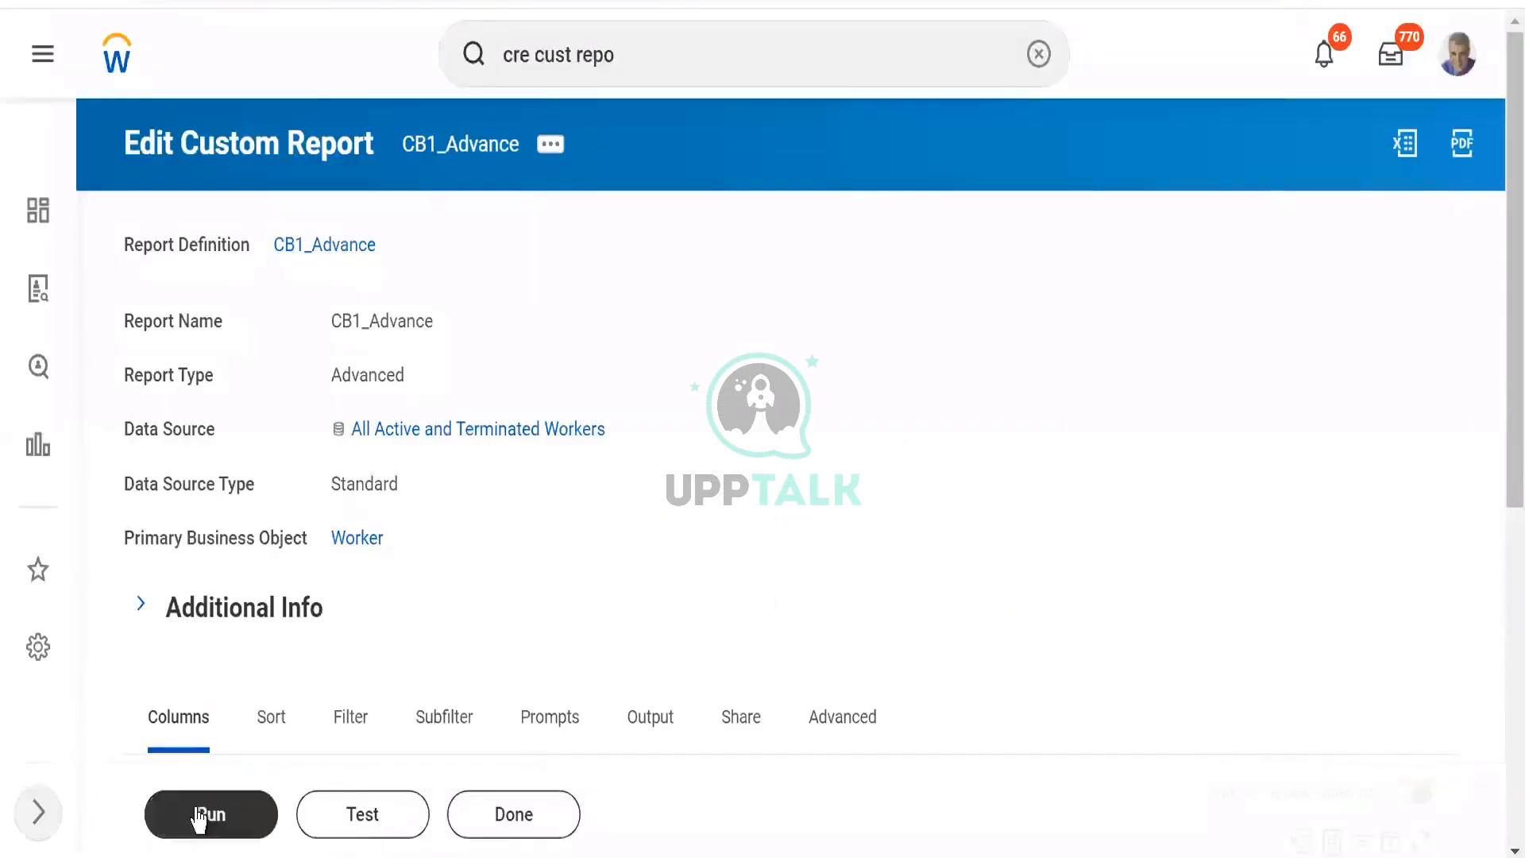
{"action": "left_click", "coordinate": [198, 816]}
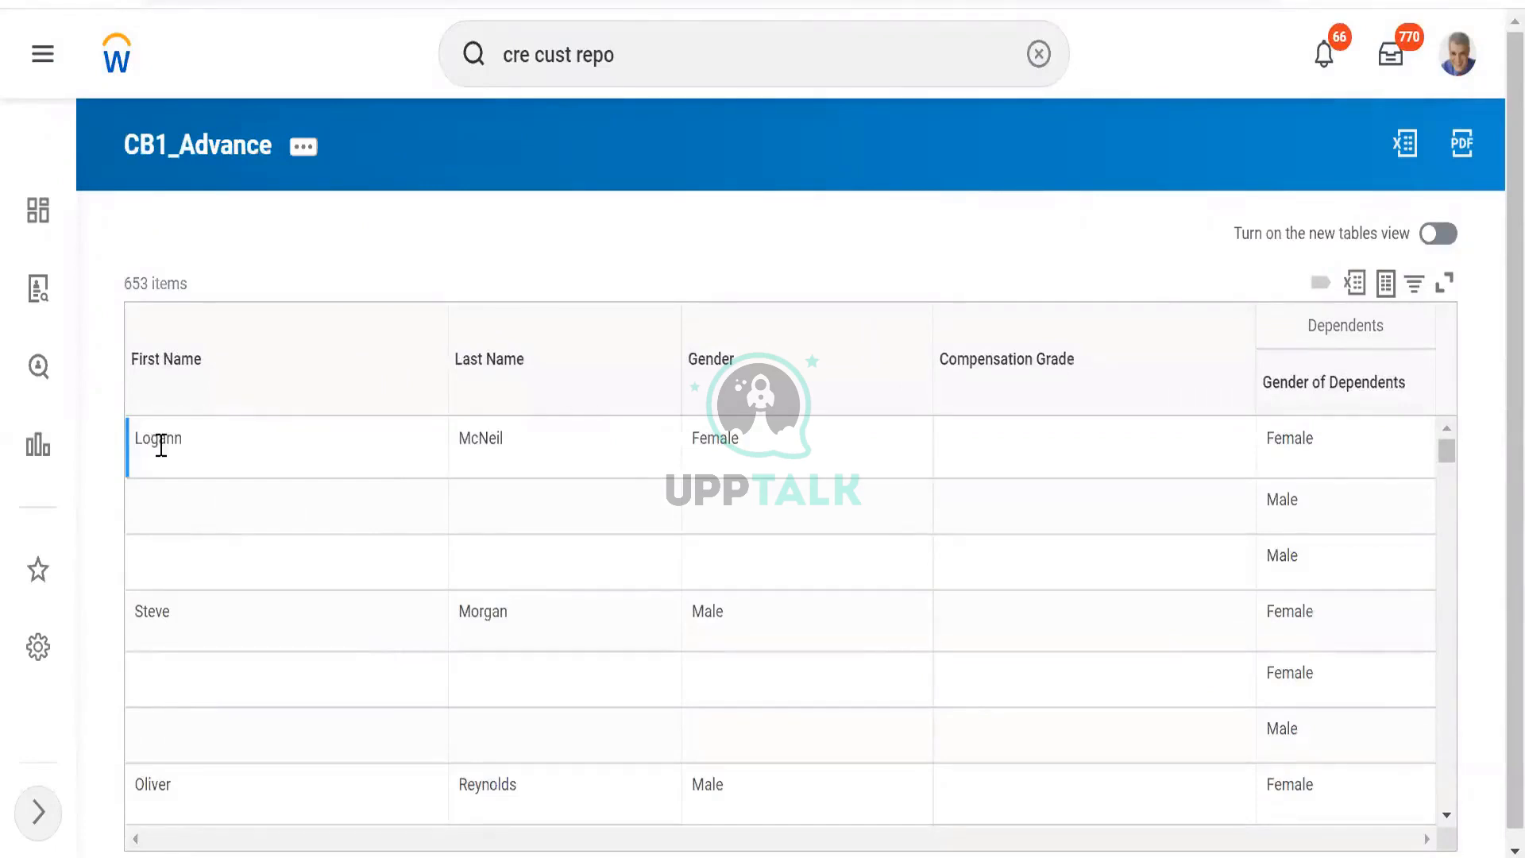
{"action": "double_click", "coordinate": [160, 443]}
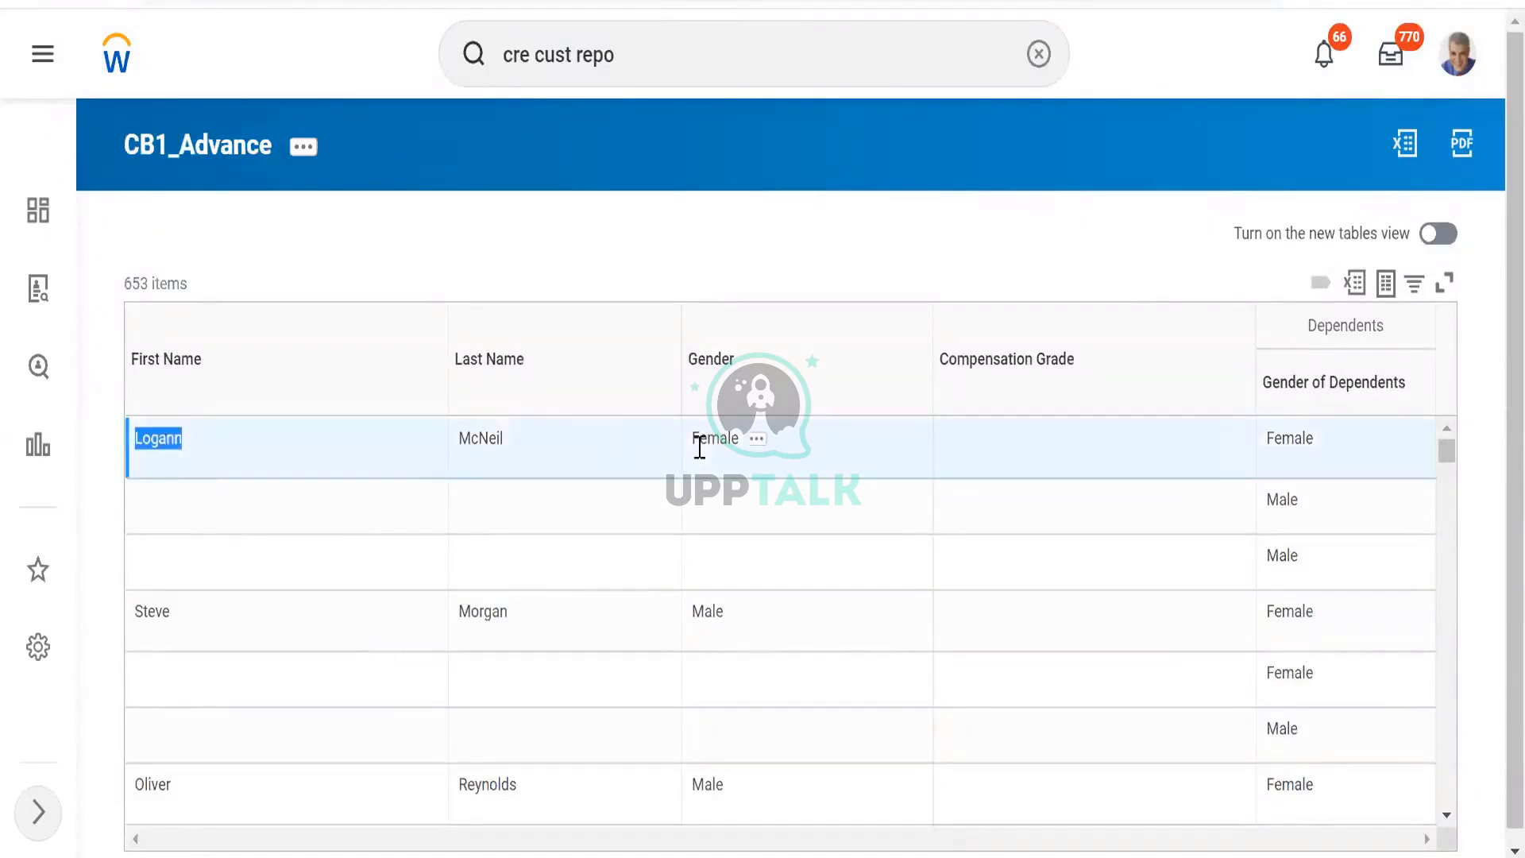
{"action": "left_click_drag", "start_coordinate": [1009, 466], "coordinate": [1005, 636]}
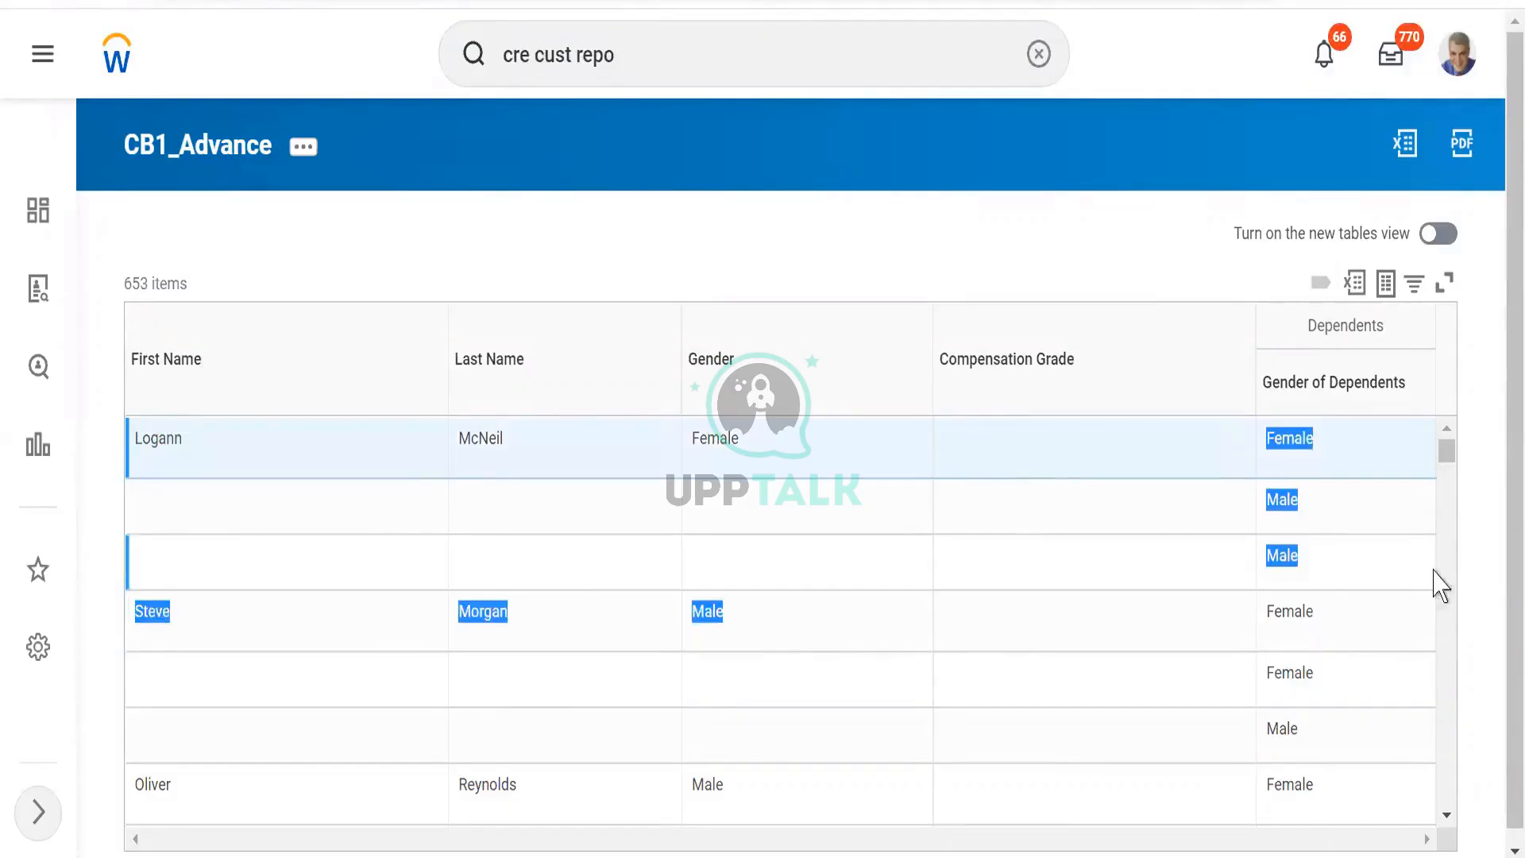
{"action": "scroll", "coordinate": [1450, 558], "scroll_direction": "down", "scroll_amount": 8}
{"action": "scroll", "coordinate": [1448, 545], "scroll_direction": "down", "scroll_amount": 10}
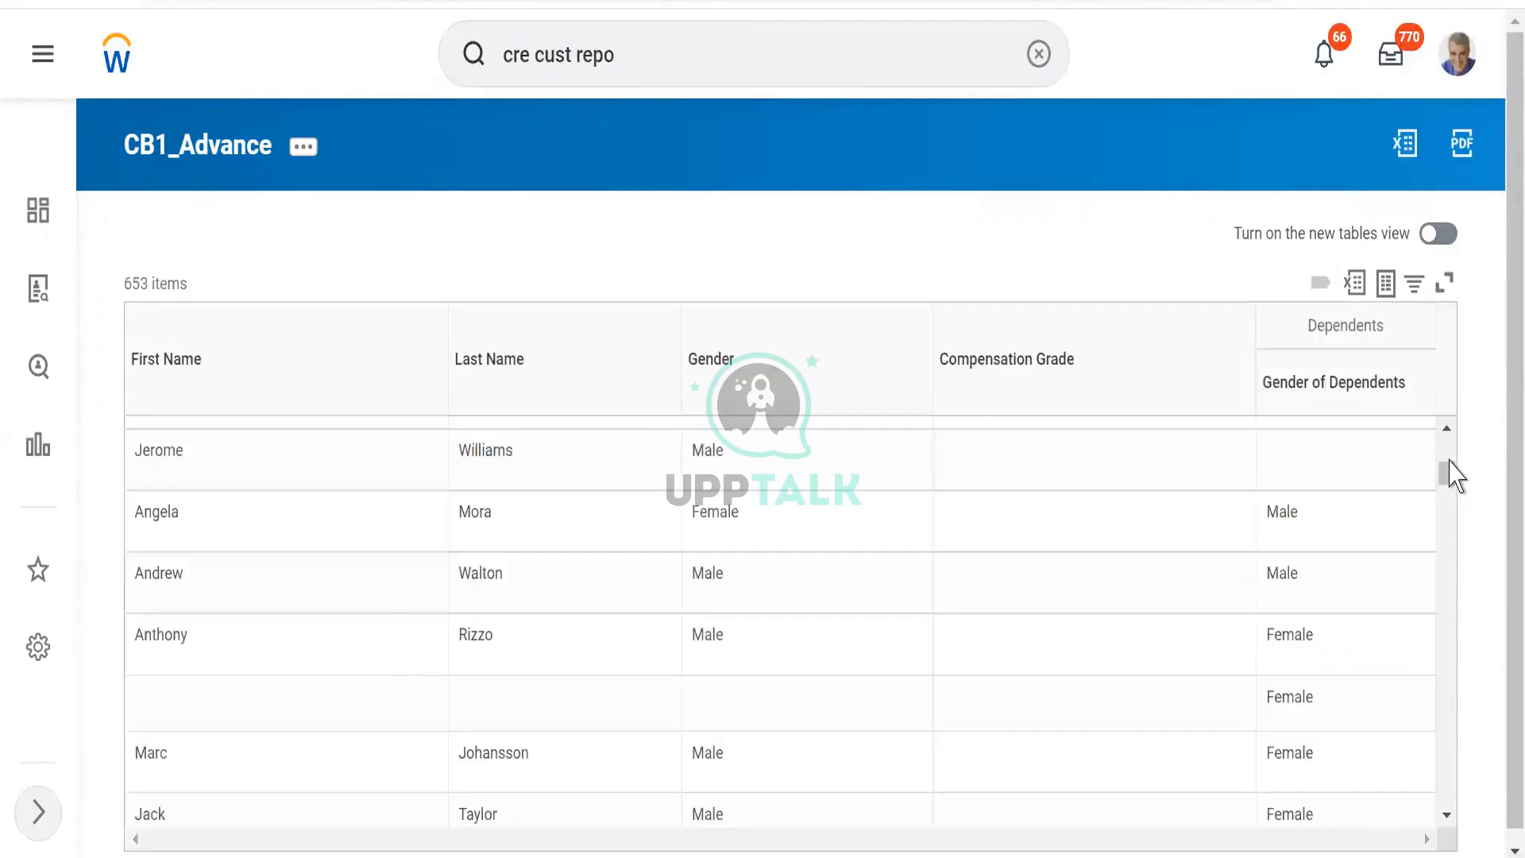
{"action": "left_click_drag", "start_coordinate": [1454, 477], "coordinate": [1450, 430]}
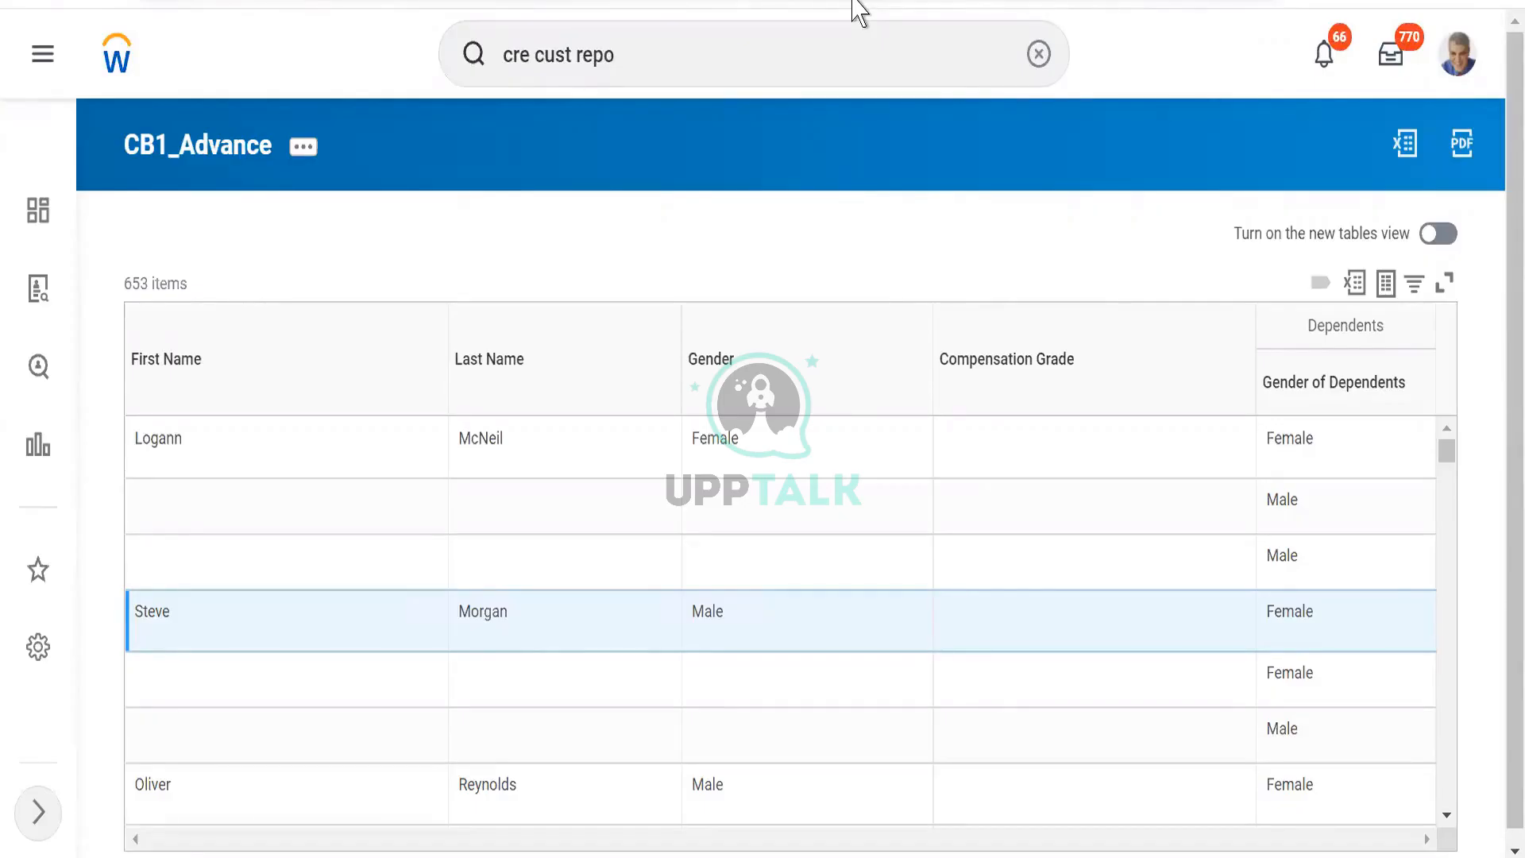
Reopen CB1_Advance for editing, remove its "Gender is not empty" filter condition and save the definition.
{"action": "left_click", "coordinate": [304, 150]}
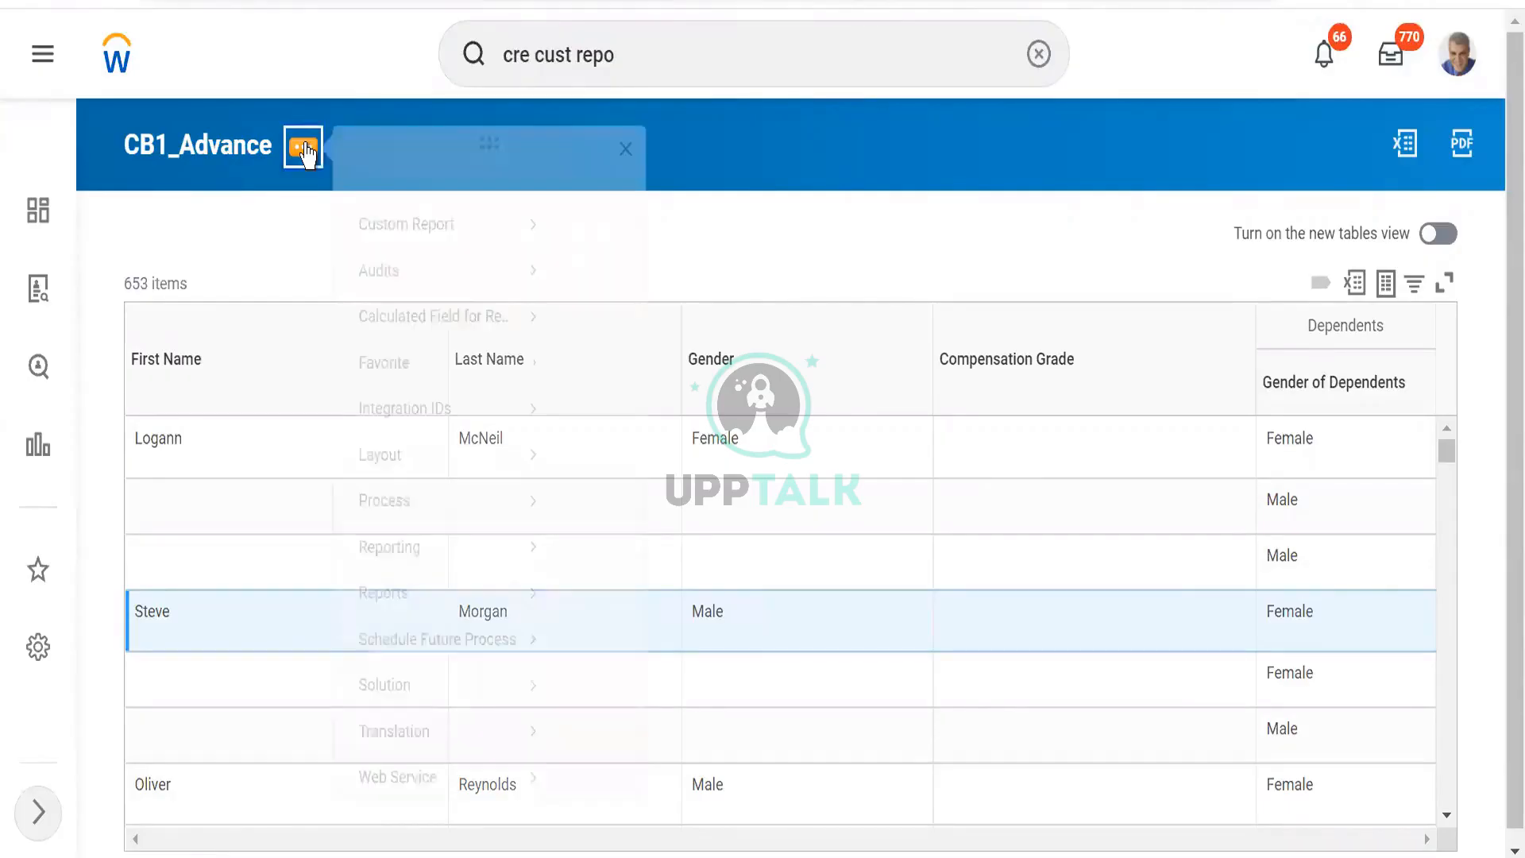
{"action": "mouse_move", "coordinate": [508, 254]}
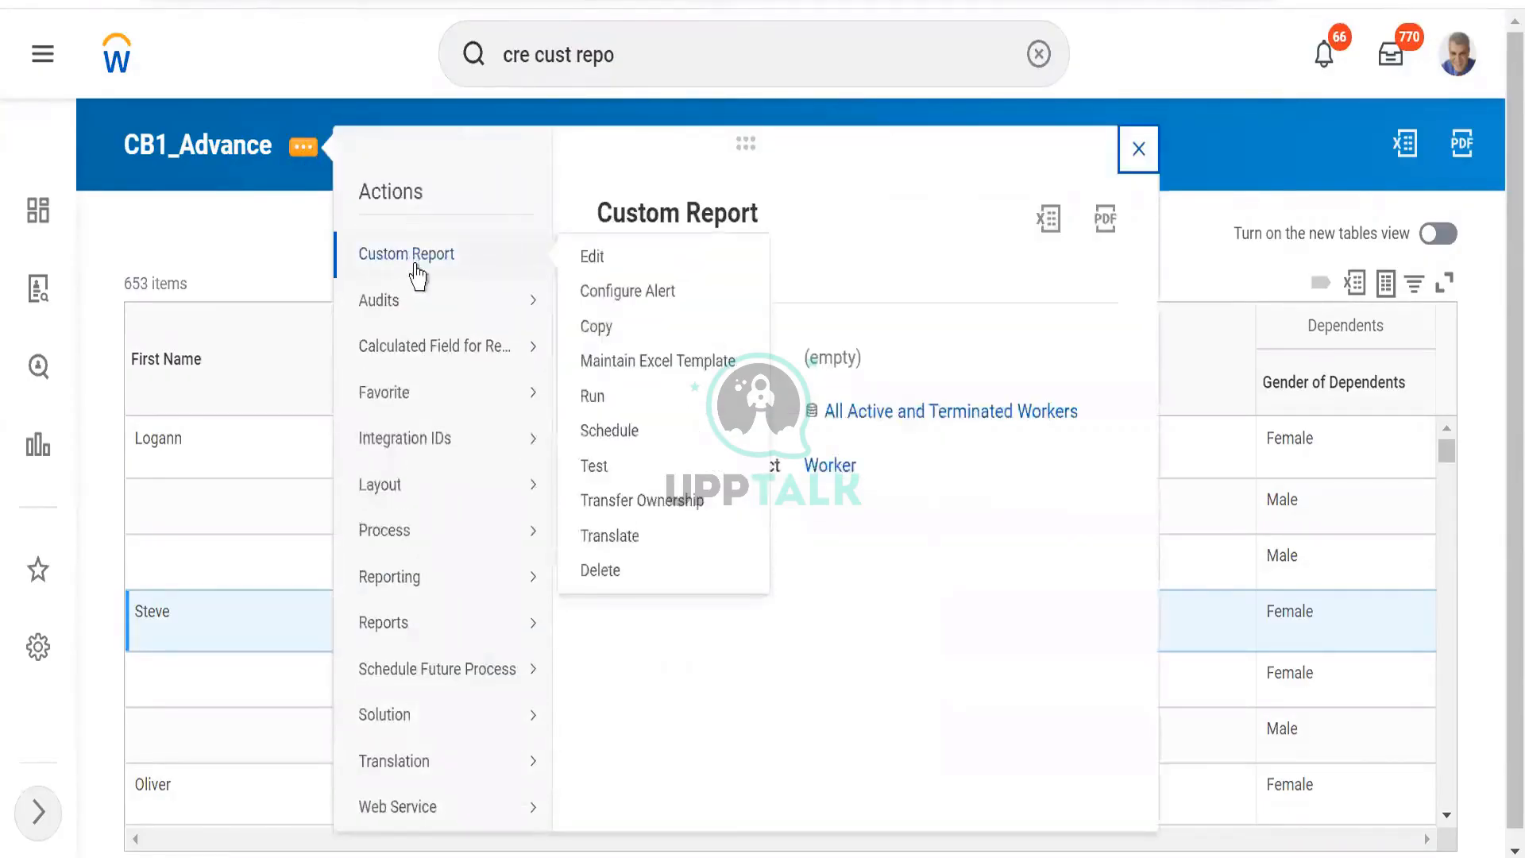
{"action": "left_click", "coordinate": [604, 258]}
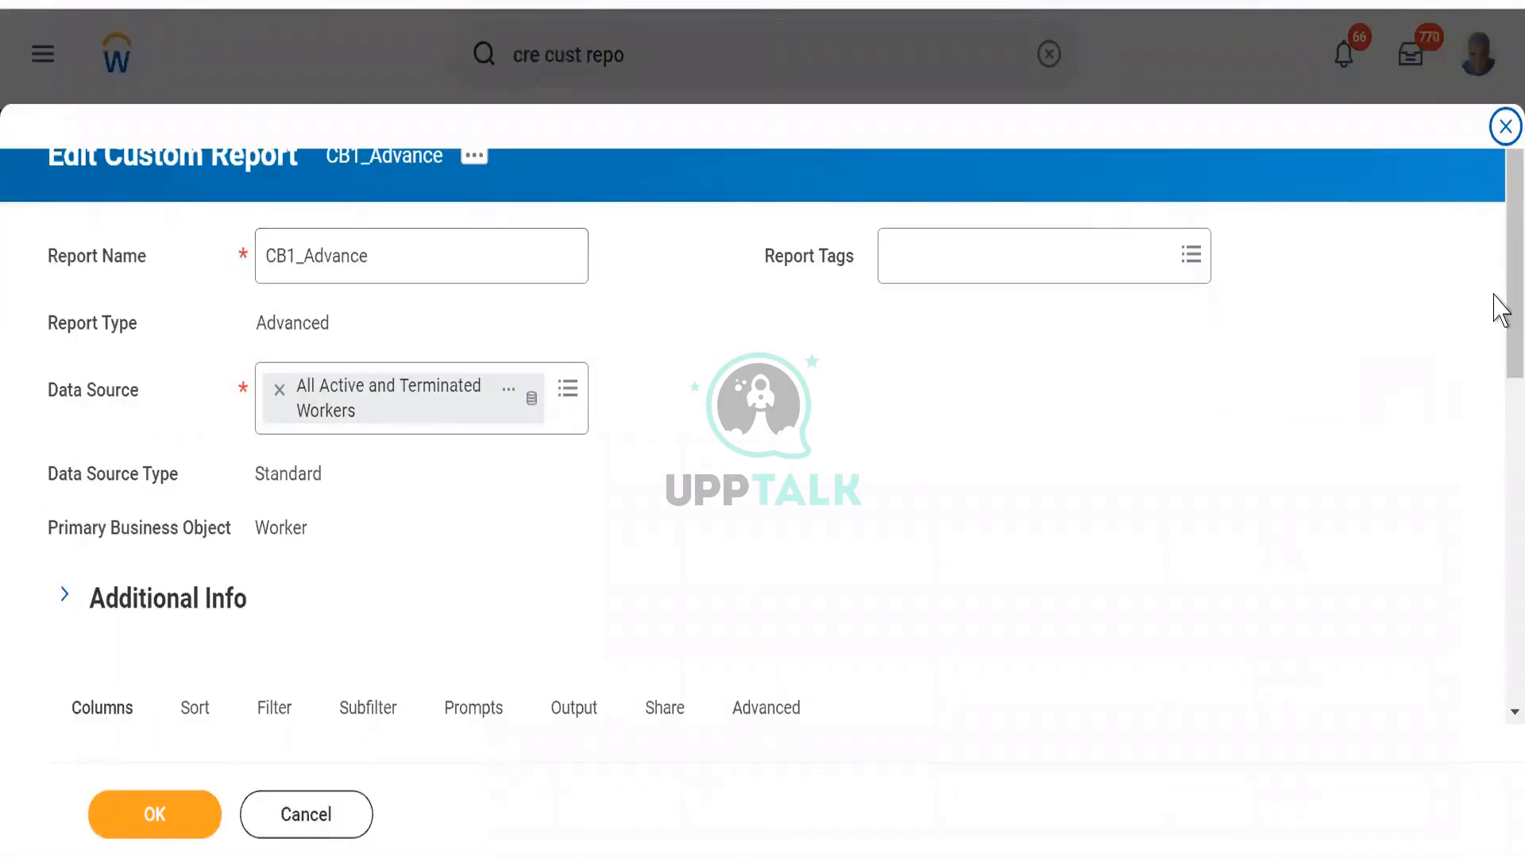
{"action": "scroll", "coordinate": [1499, 350], "scroll_direction": "down", "scroll_amount": 5}
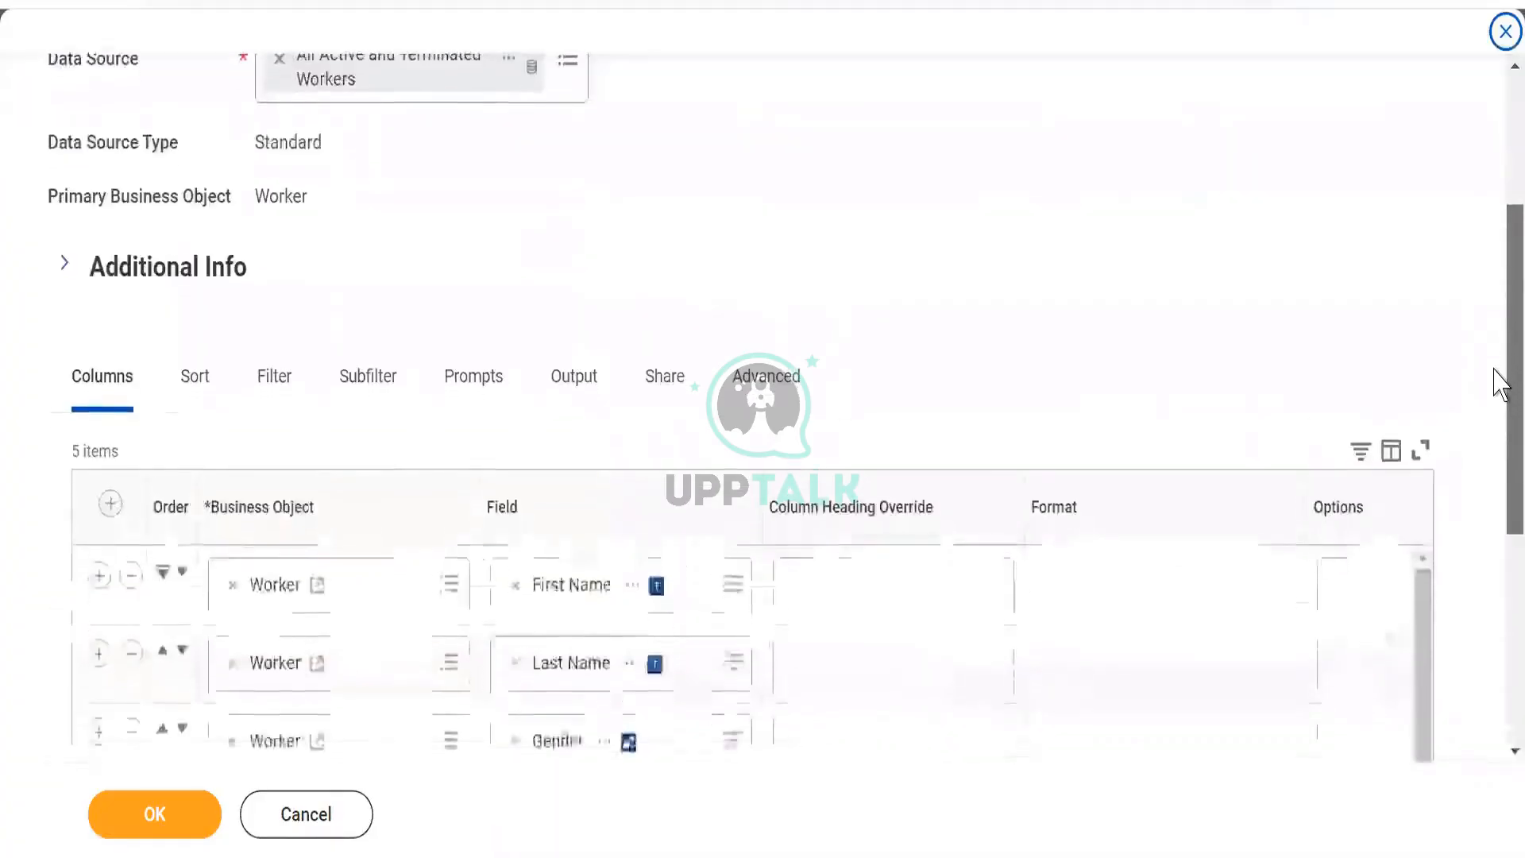
{"action": "left_click", "coordinate": [278, 379]}
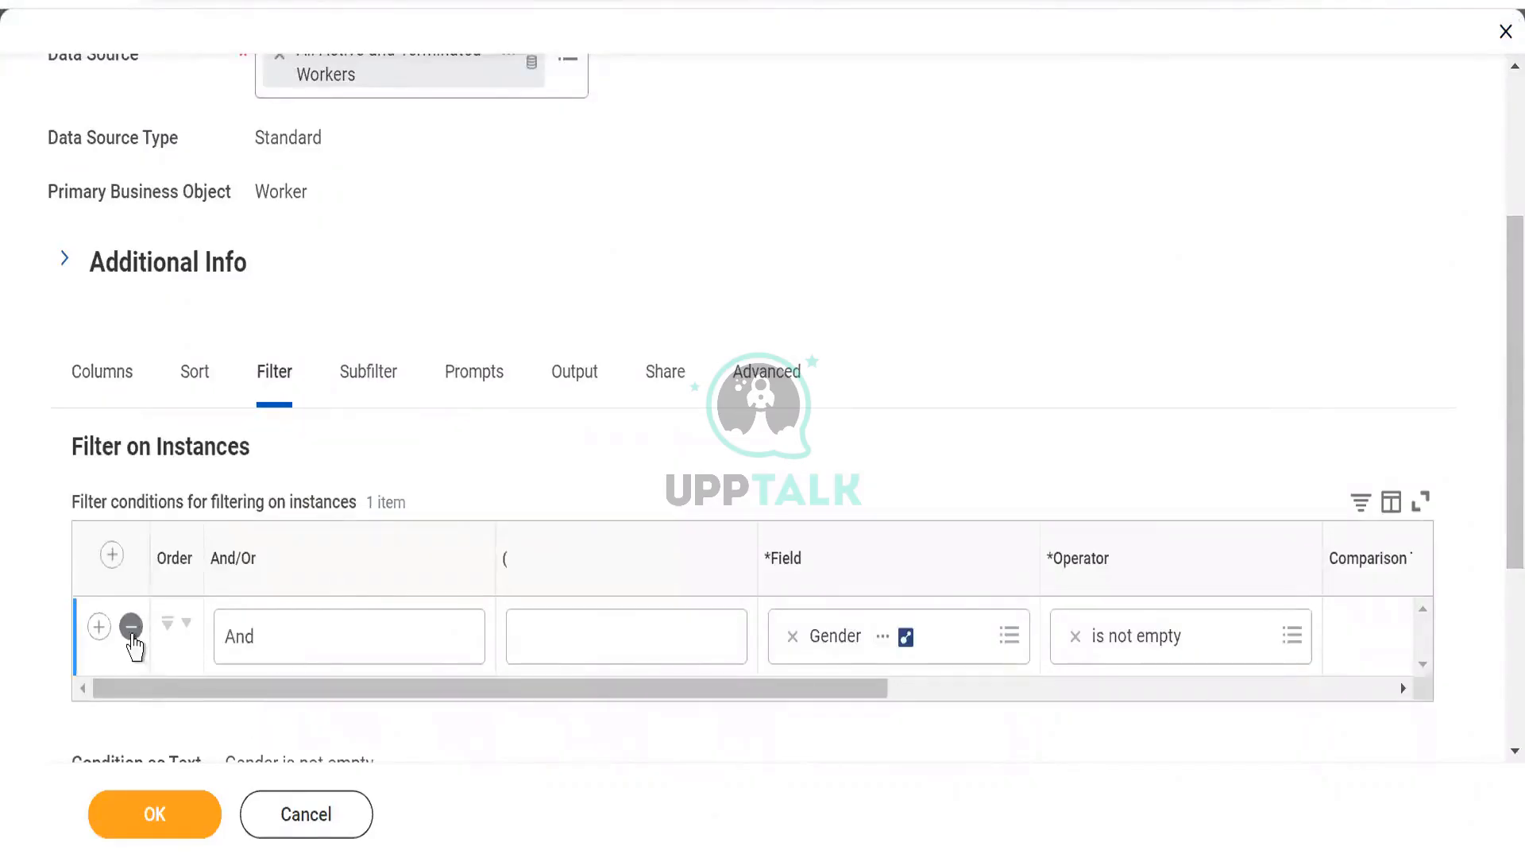
{"action": "left_click", "coordinate": [132, 636]}
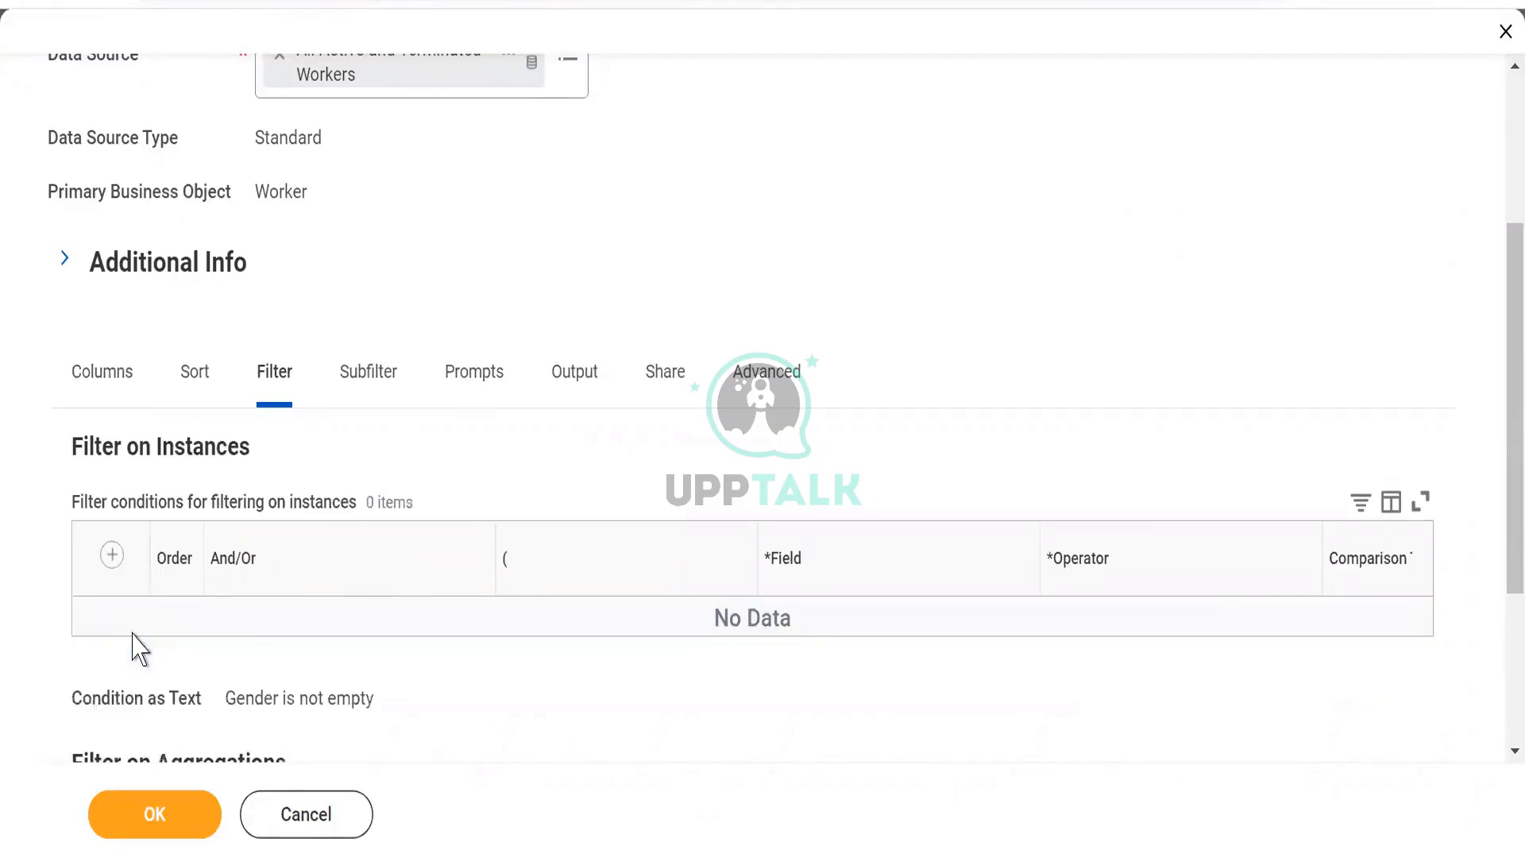
{"action": "left_click", "coordinate": [159, 814]}
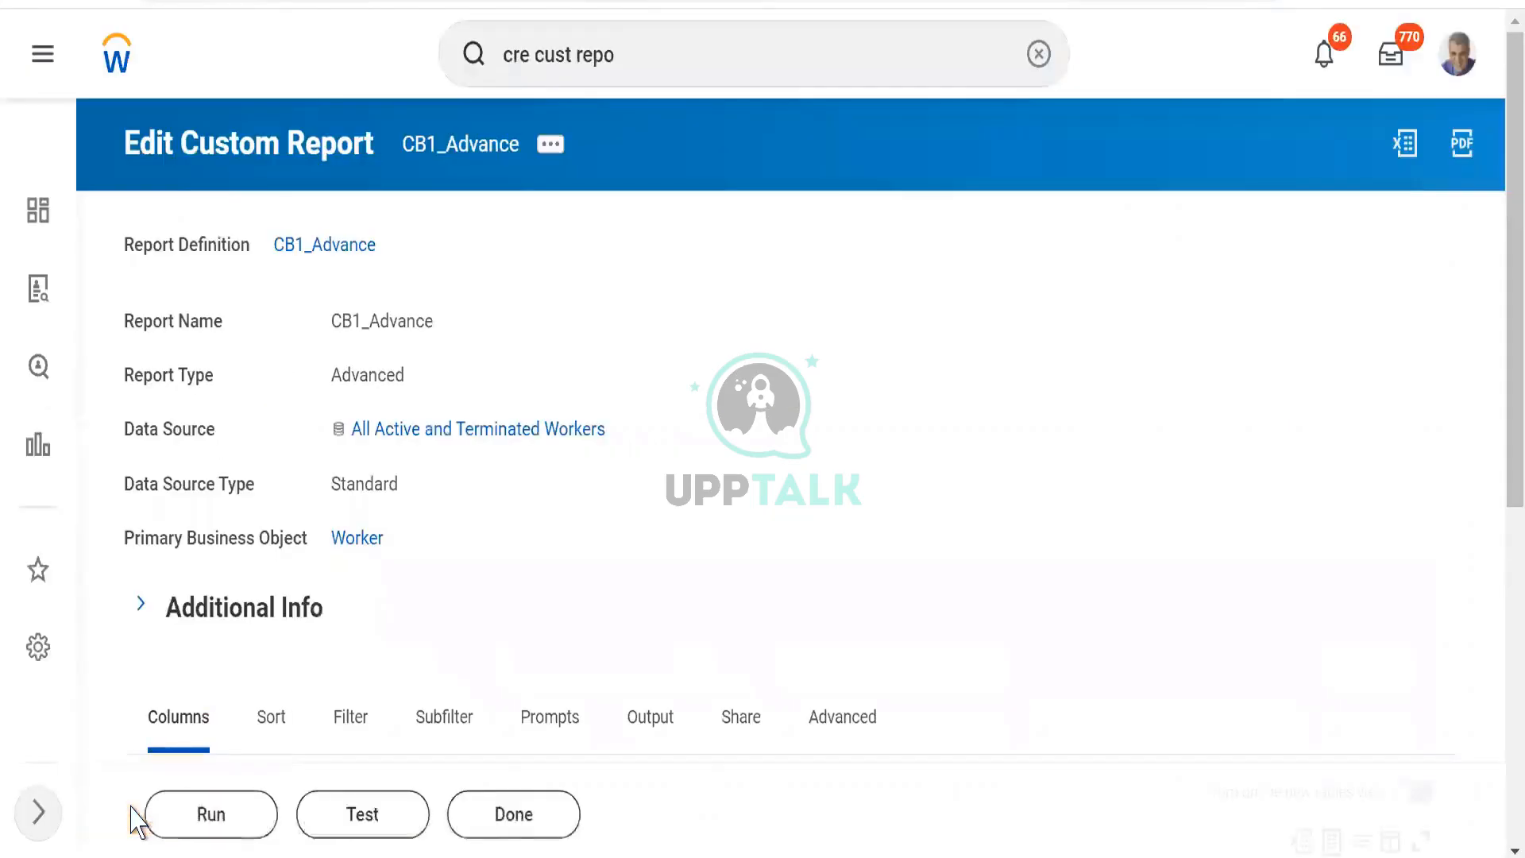
Run CB1_Advance without the instance filter and look through the item count and worker rows.
{"action": "left_click", "coordinate": [191, 816]}
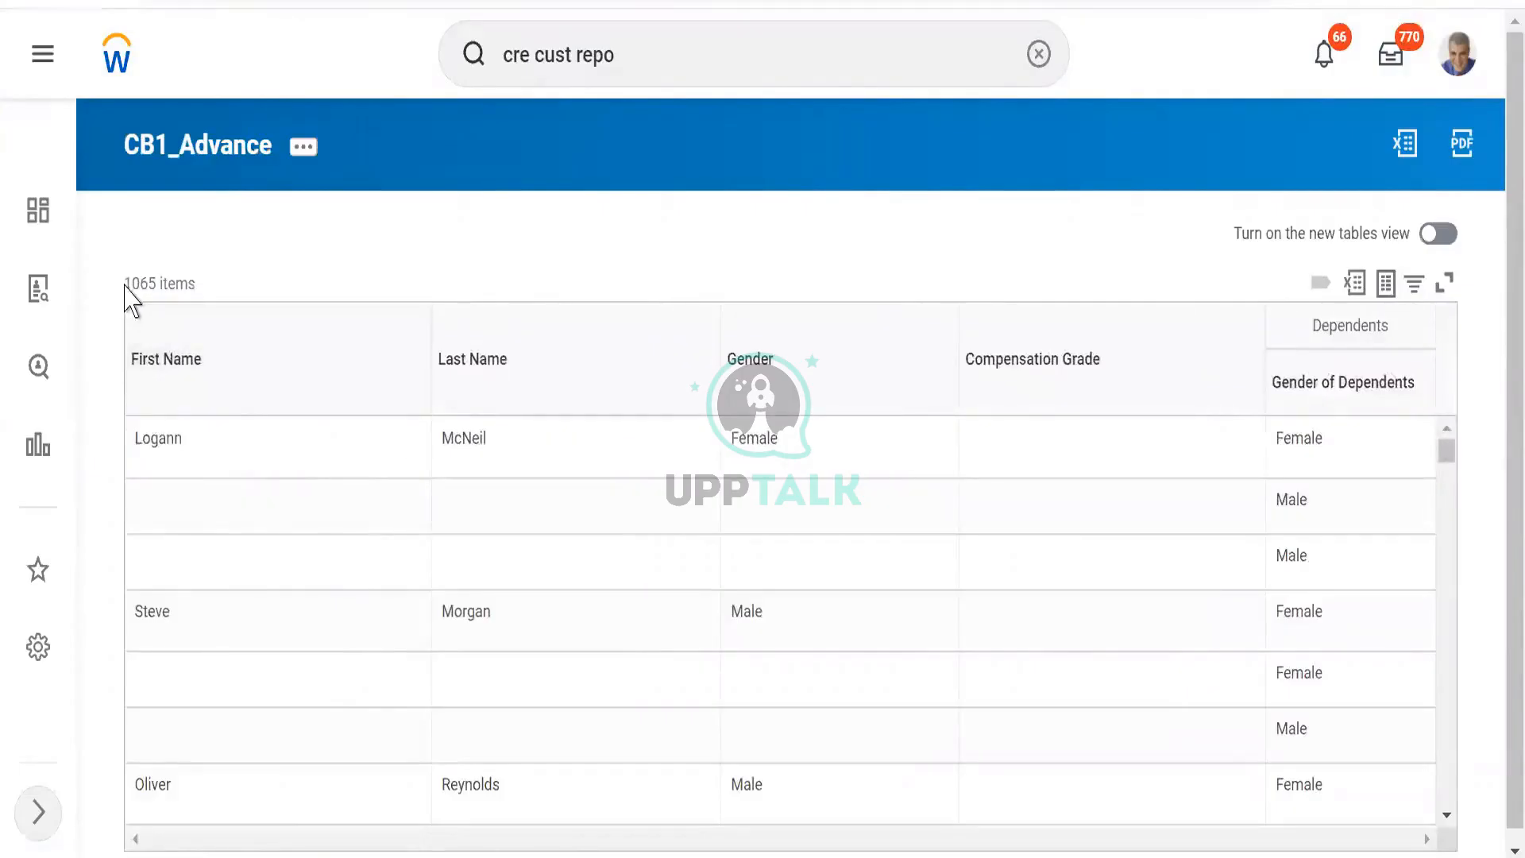
{"action": "left_click_drag", "start_coordinate": [124, 286], "coordinate": [198, 296]}
{"action": "scroll", "coordinate": [1456, 516], "scroll_direction": "down", "scroll_amount": 5}
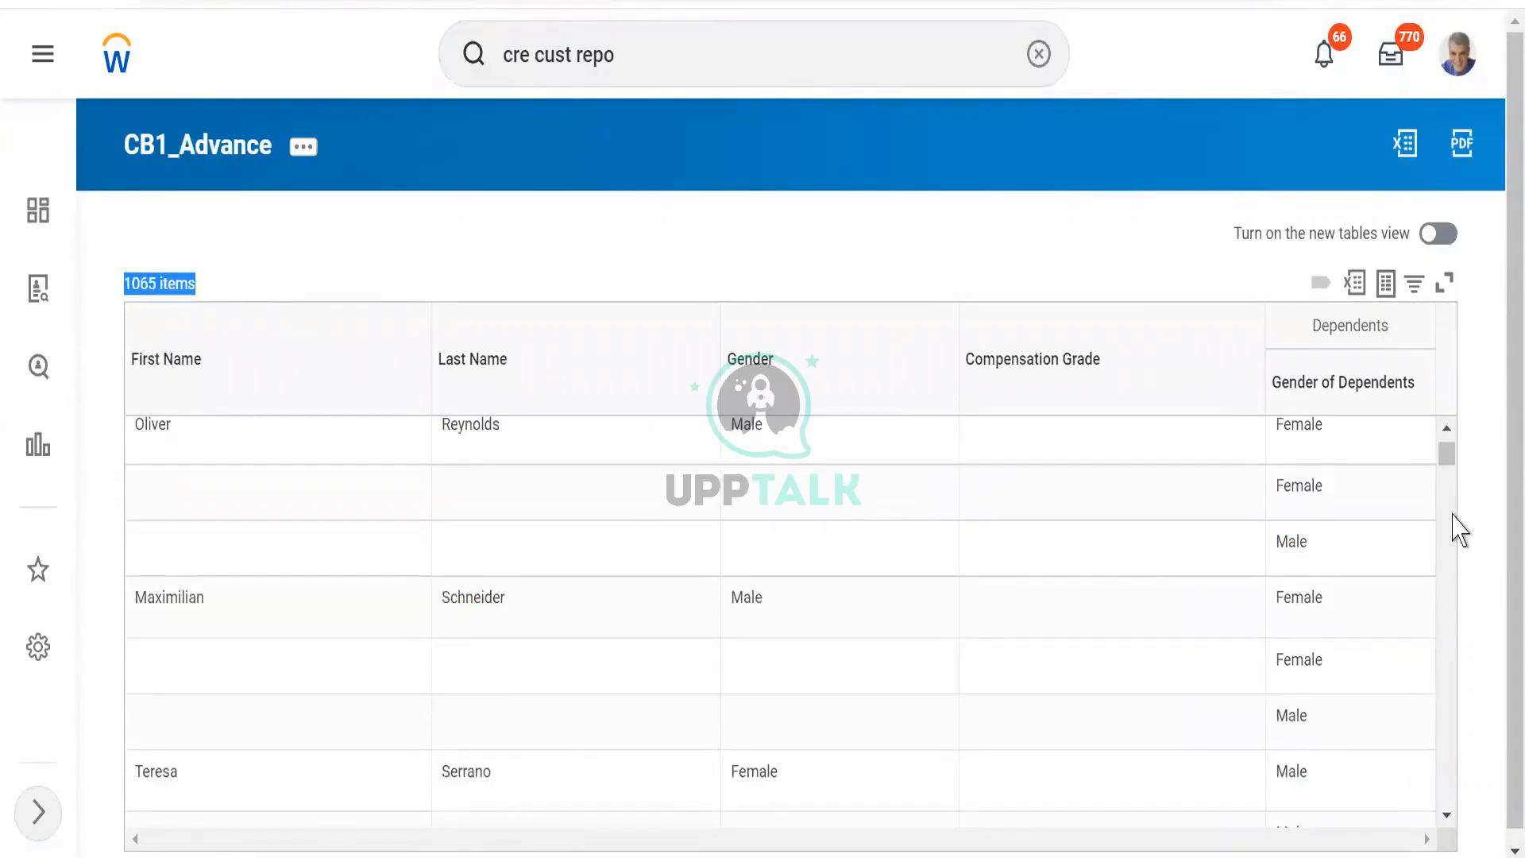
{"action": "scroll", "coordinate": [1458, 528], "scroll_direction": "down", "scroll_amount": 5}
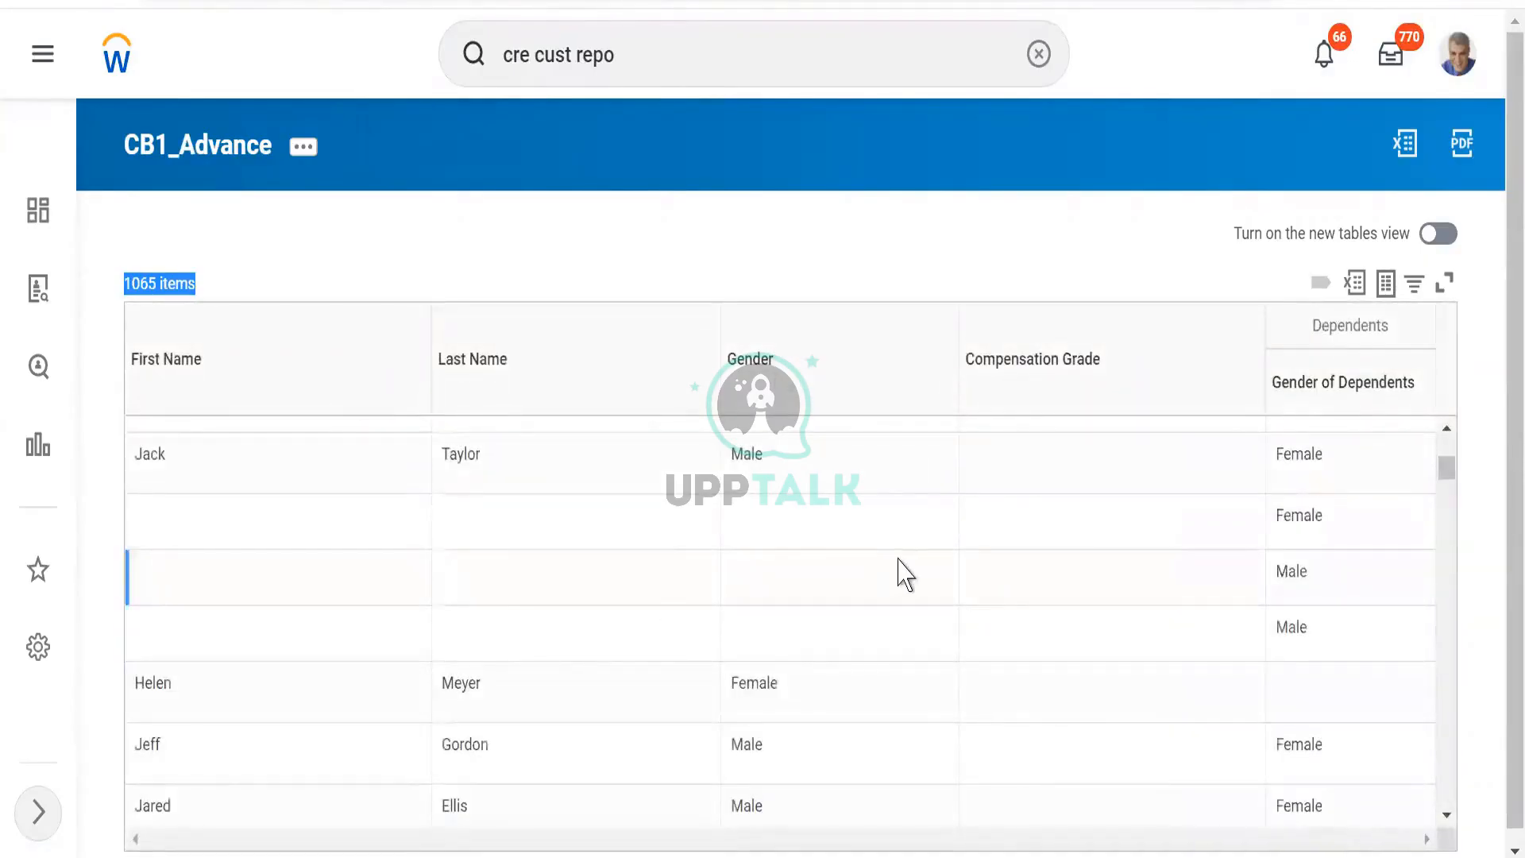
{"action": "scroll", "coordinate": [1456, 520], "scroll_direction": "down", "scroll_amount": 8}
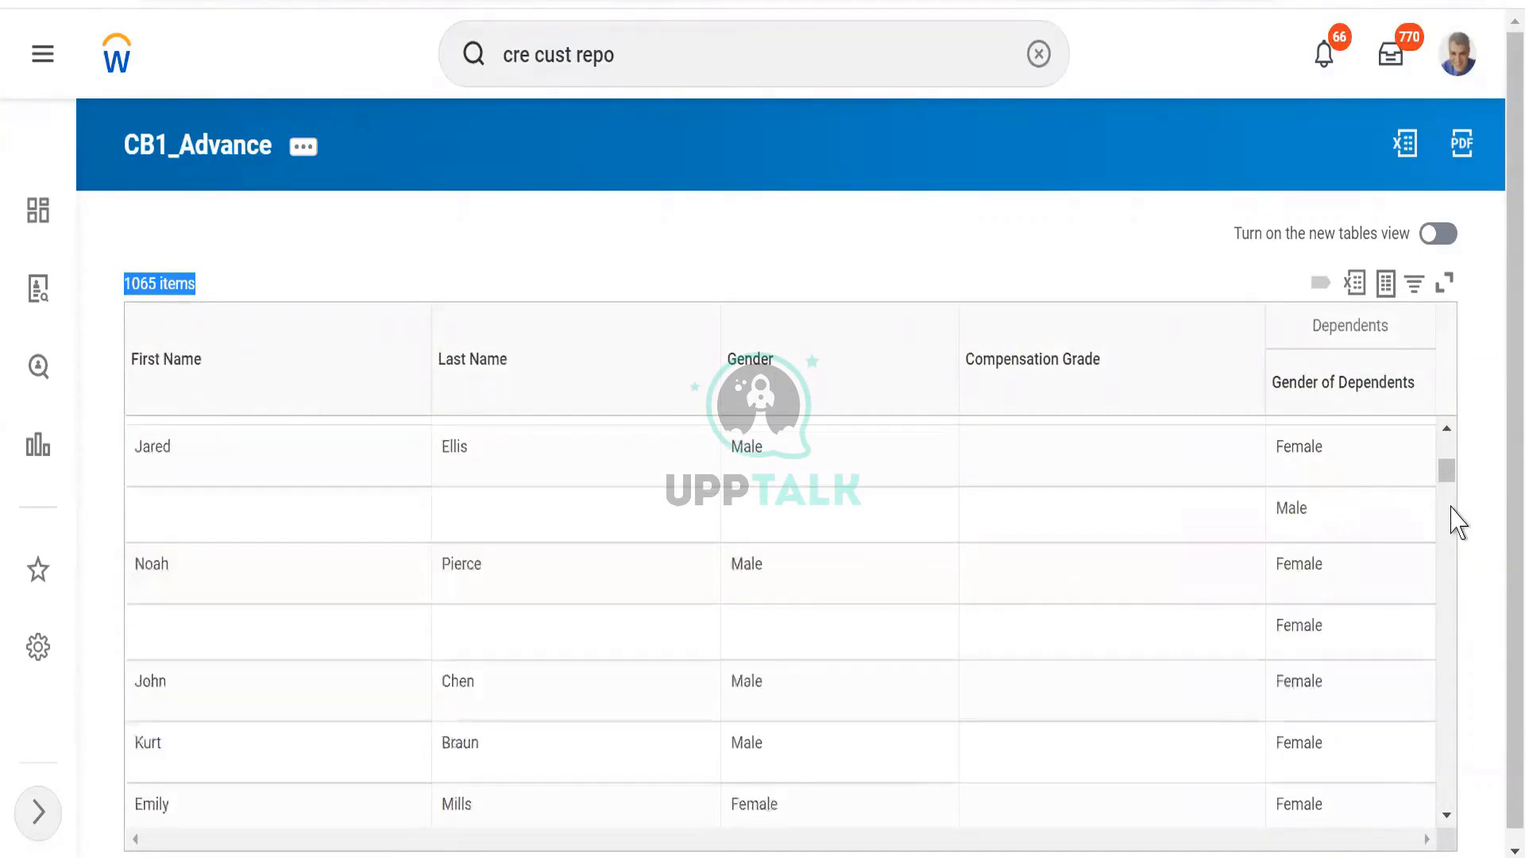
{"action": "left_click_drag", "start_coordinate": [1451, 489], "coordinate": [1452, 433]}
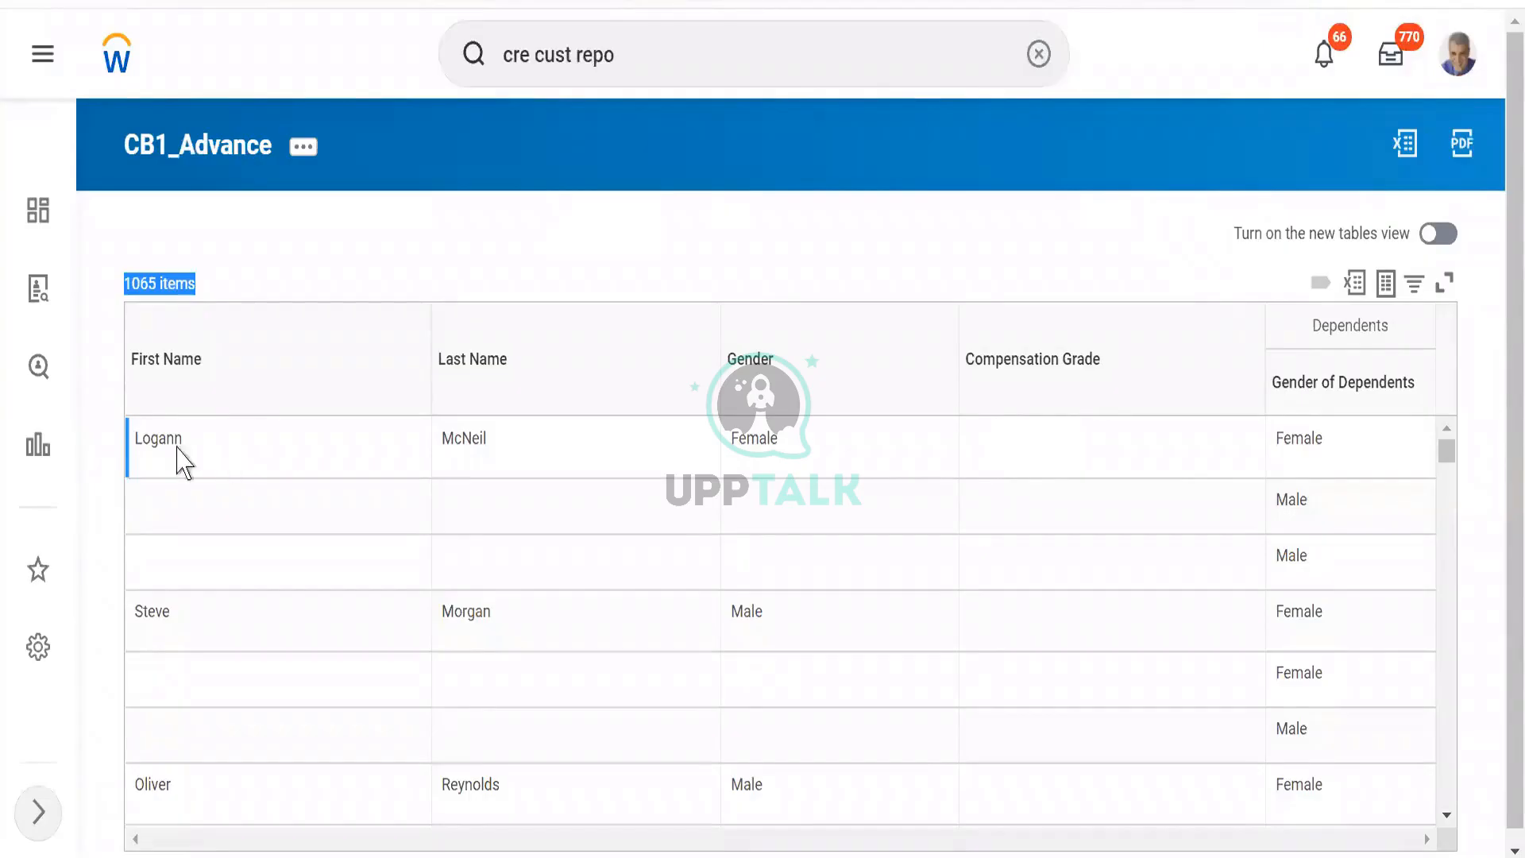
Copy the first worker's first name from the report output and duplicate the report's browser tab.
{"action": "double_click", "coordinate": [145, 437]}
{"action": "key", "text": "ctrl+c"}
{"action": "right_click", "coordinate": [145, 437]}
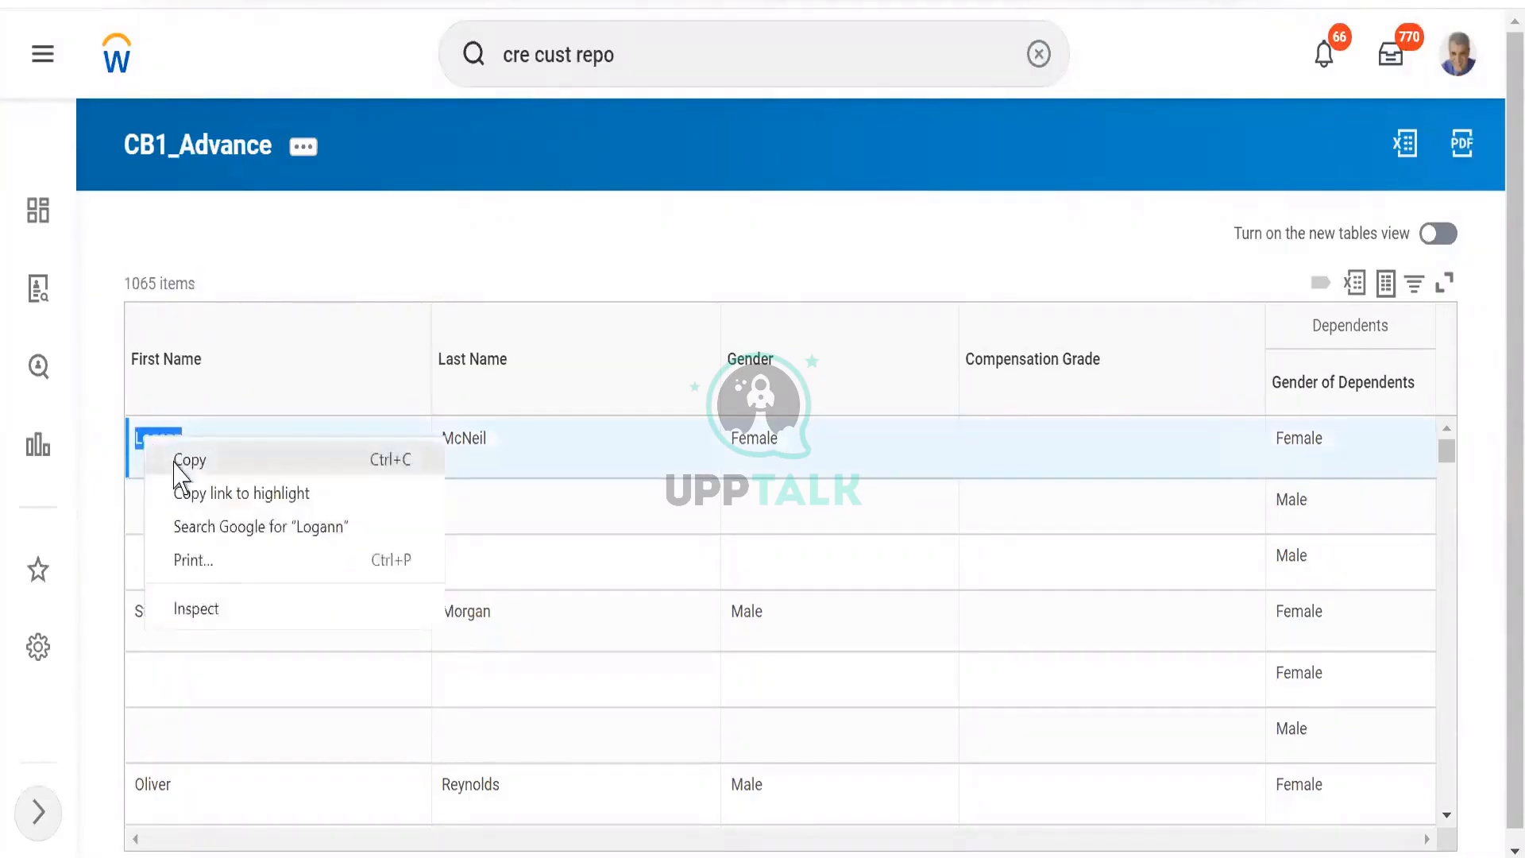
{"action": "left_click", "coordinate": [159, 455]}
{"action": "right_click", "coordinate": [225, 4]}
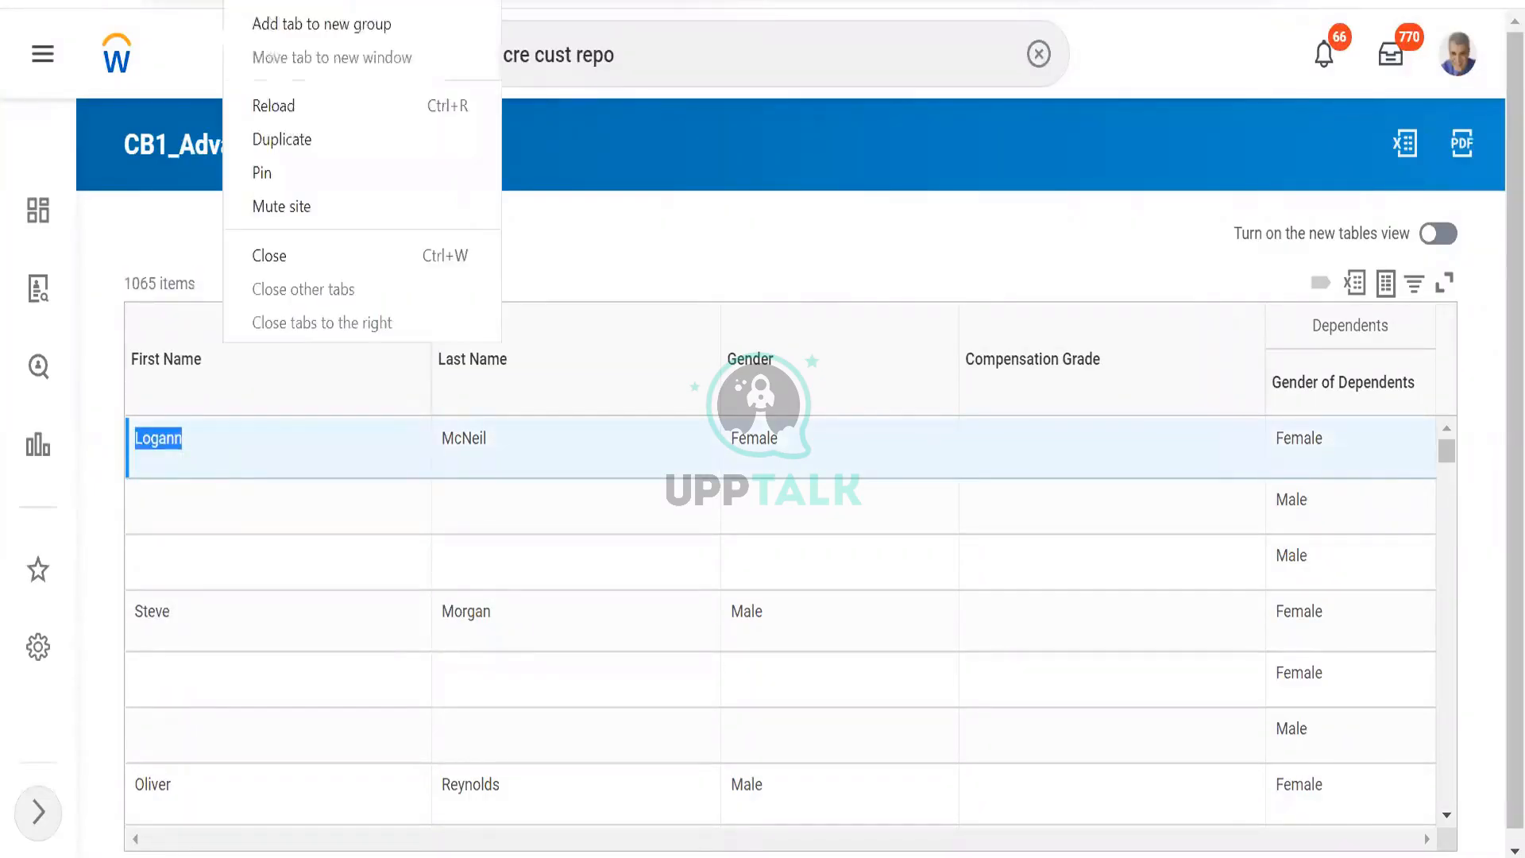
{"action": "left_click", "coordinate": [293, 151]}
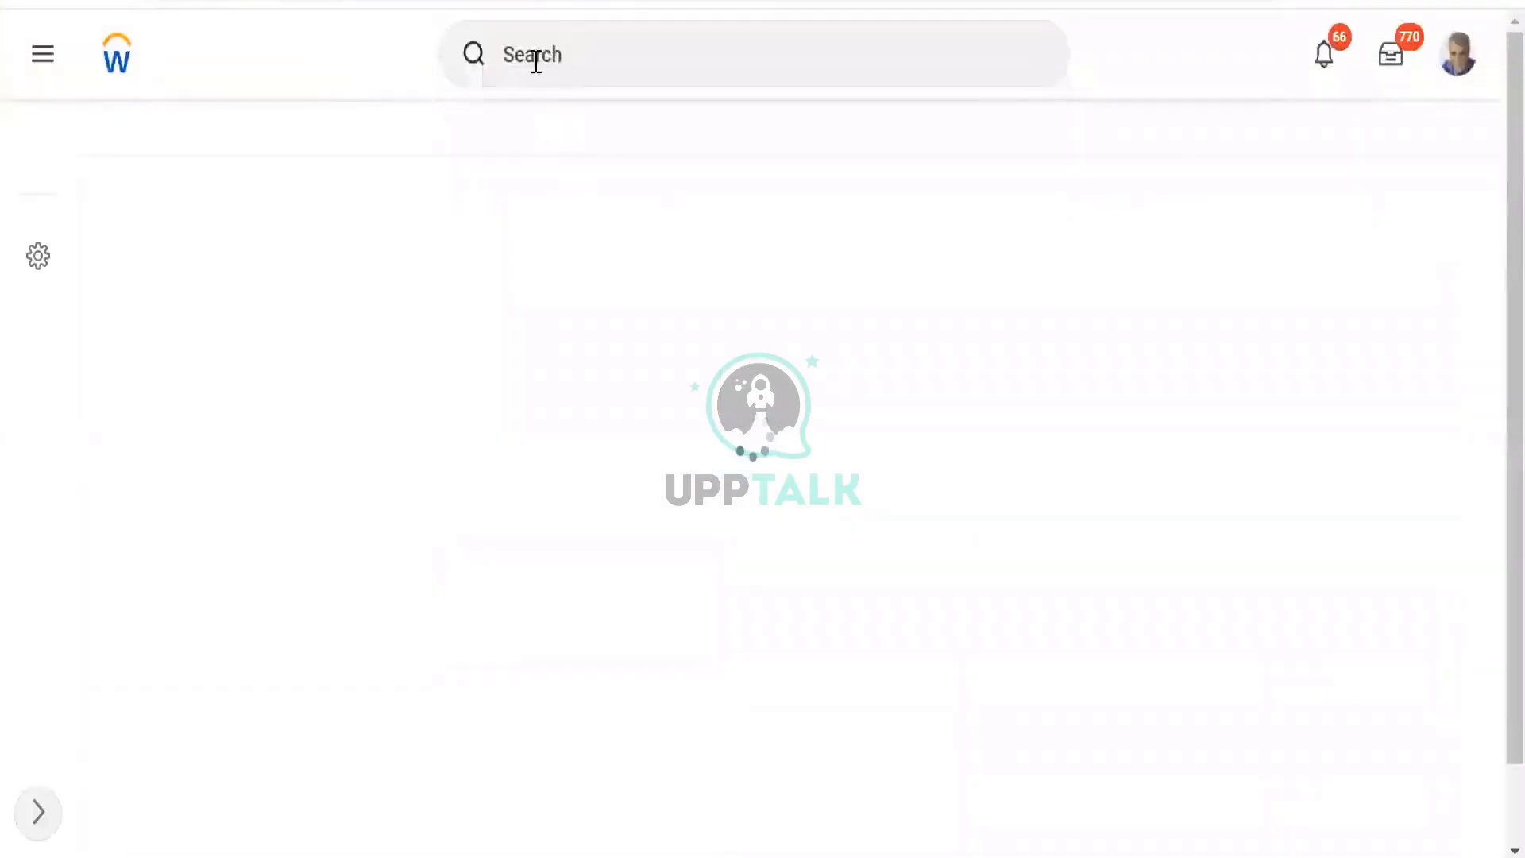
Search for the copied worker first name in the duplicated tab and open that worker's profile.
{"action": "left_click", "coordinate": [556, 48]}
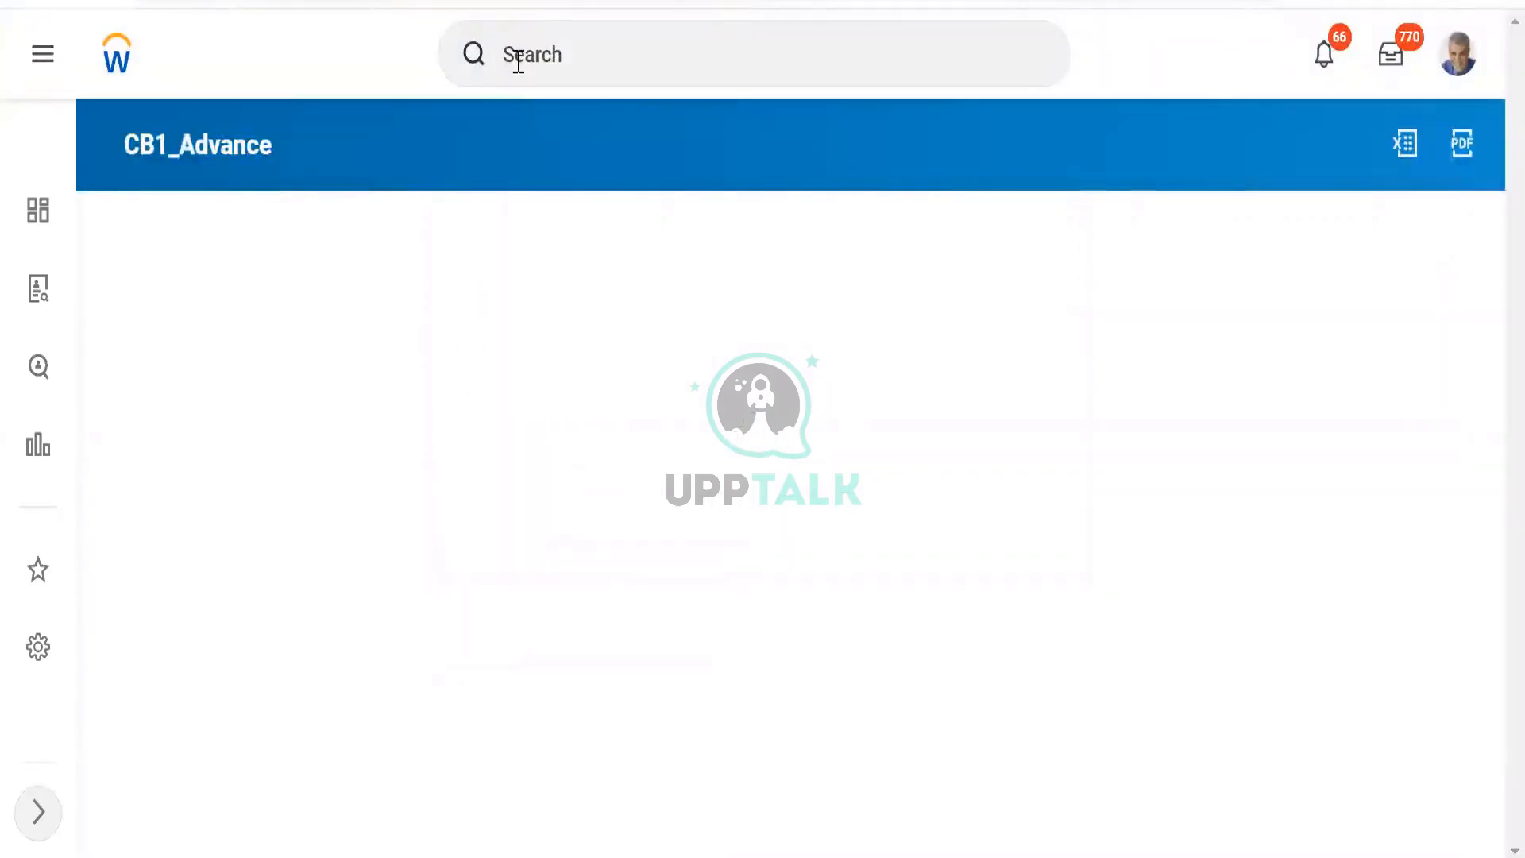
{"action": "left_click", "coordinate": [519, 61]}
{"action": "key", "text": "ctrl+v"}
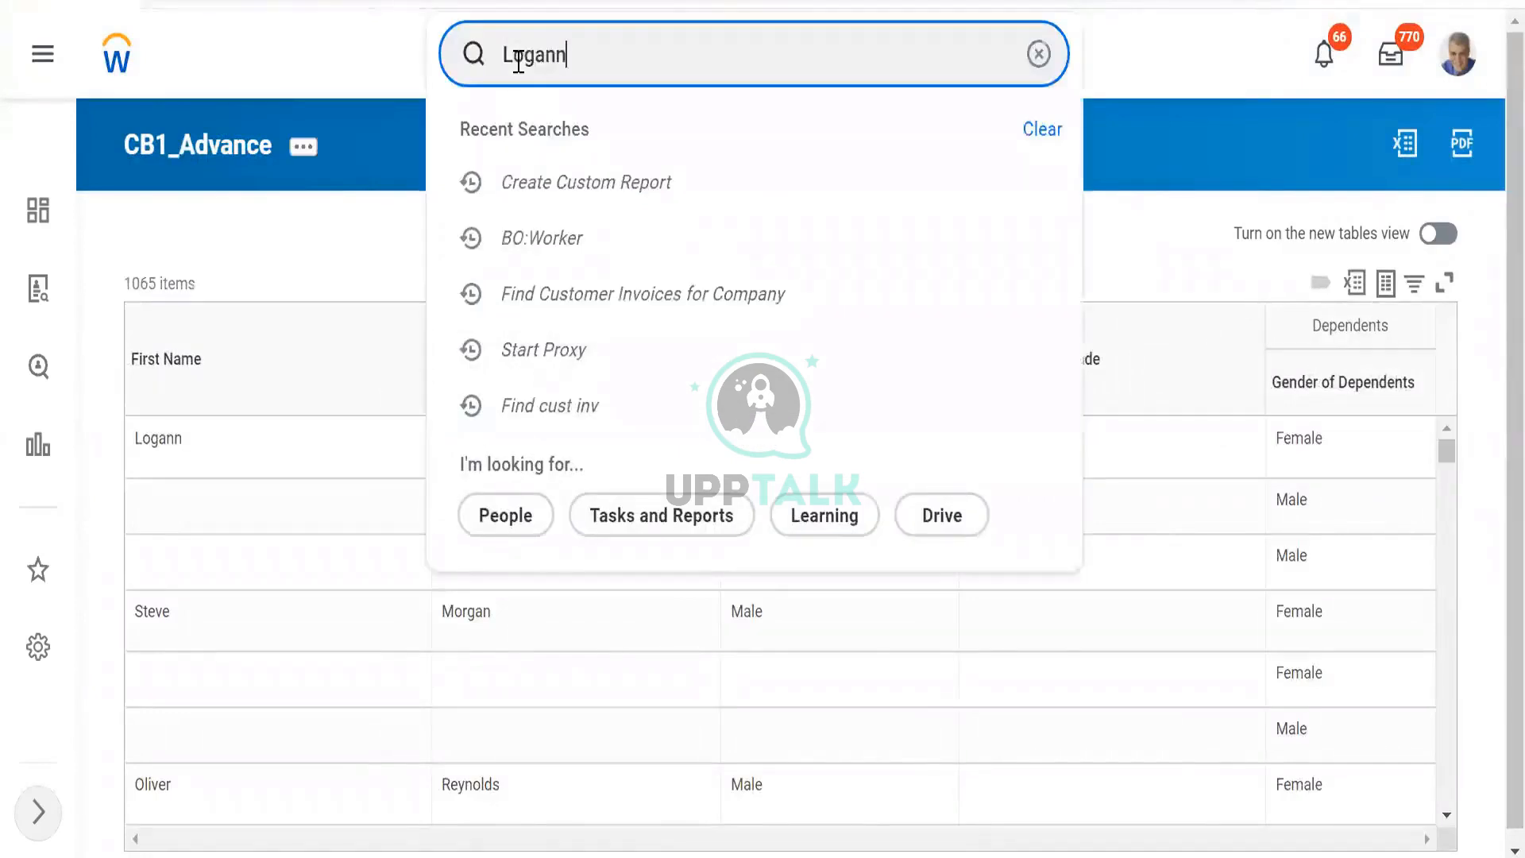
{"action": "key", "text": "Return"}
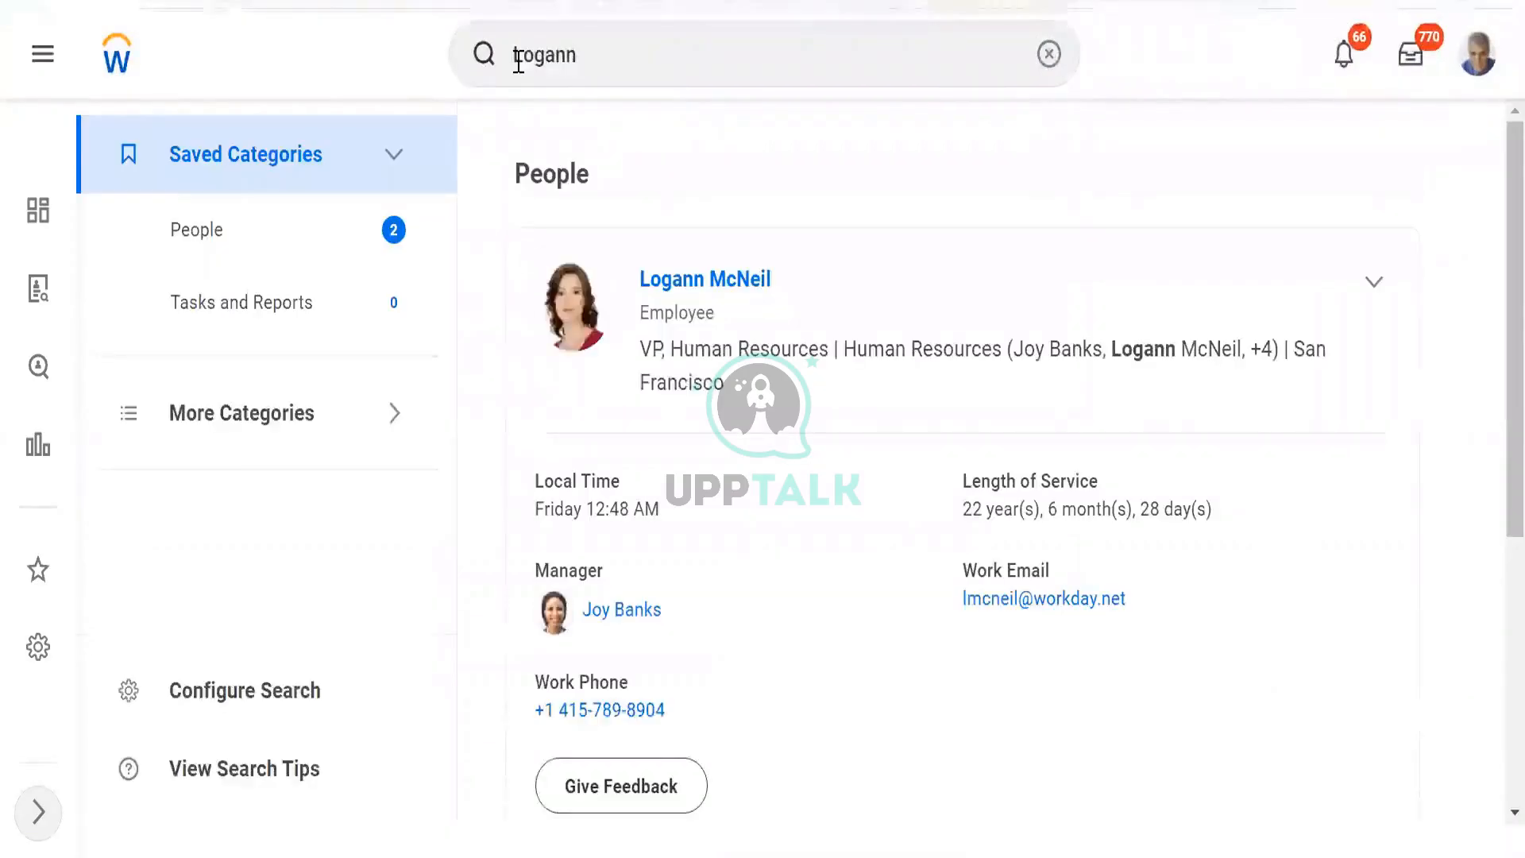
{"action": "left_click", "coordinate": [698, 283]}
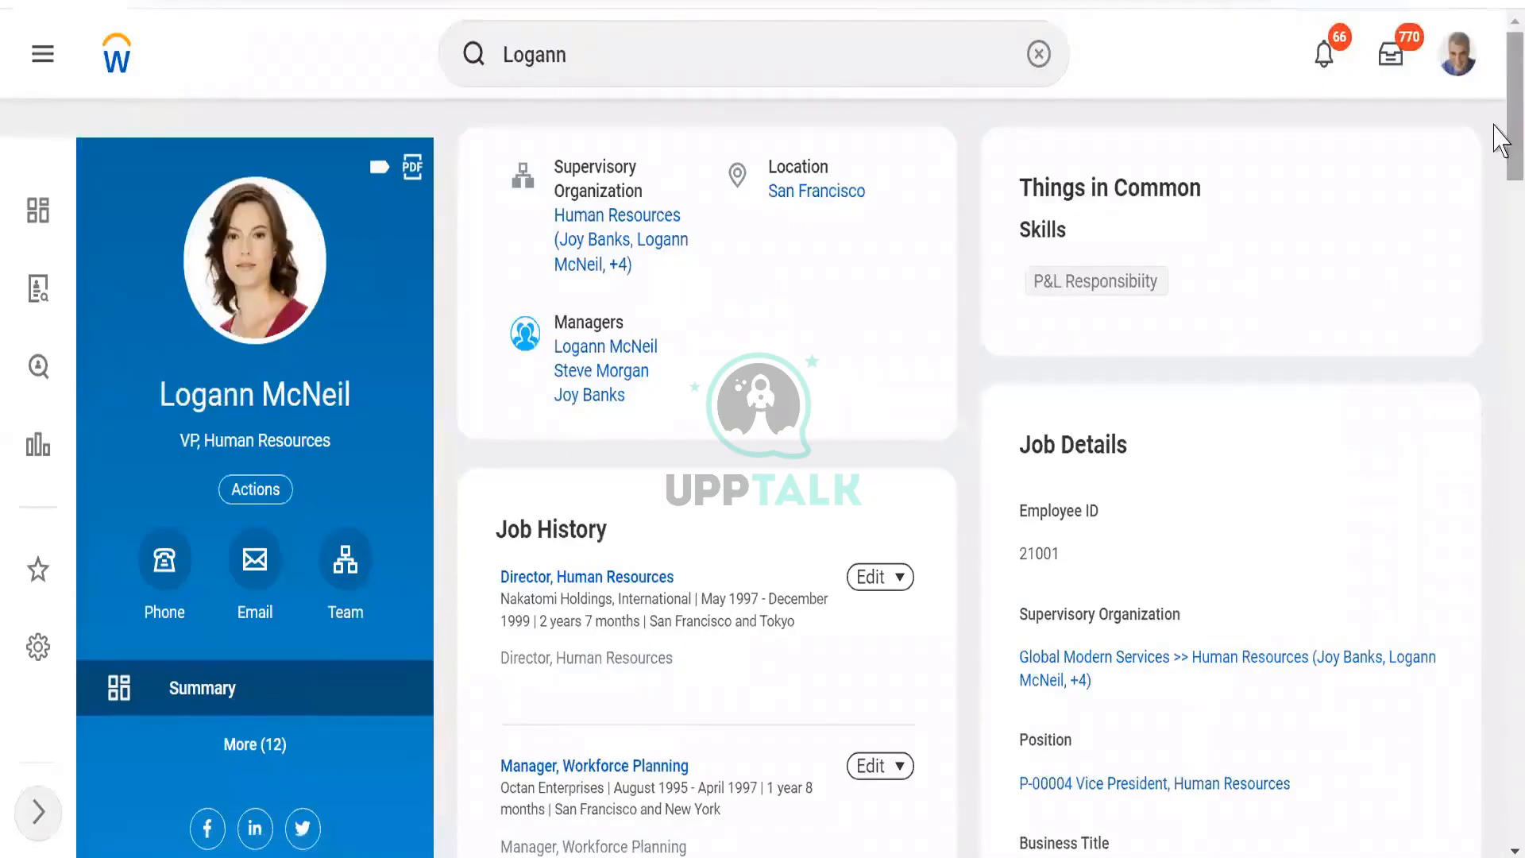
Expand the worker profile's sections and examine the Grade under the worker's Compensation details.
{"action": "left_click_drag", "start_coordinate": [1498, 136], "coordinate": [1500, 204]}
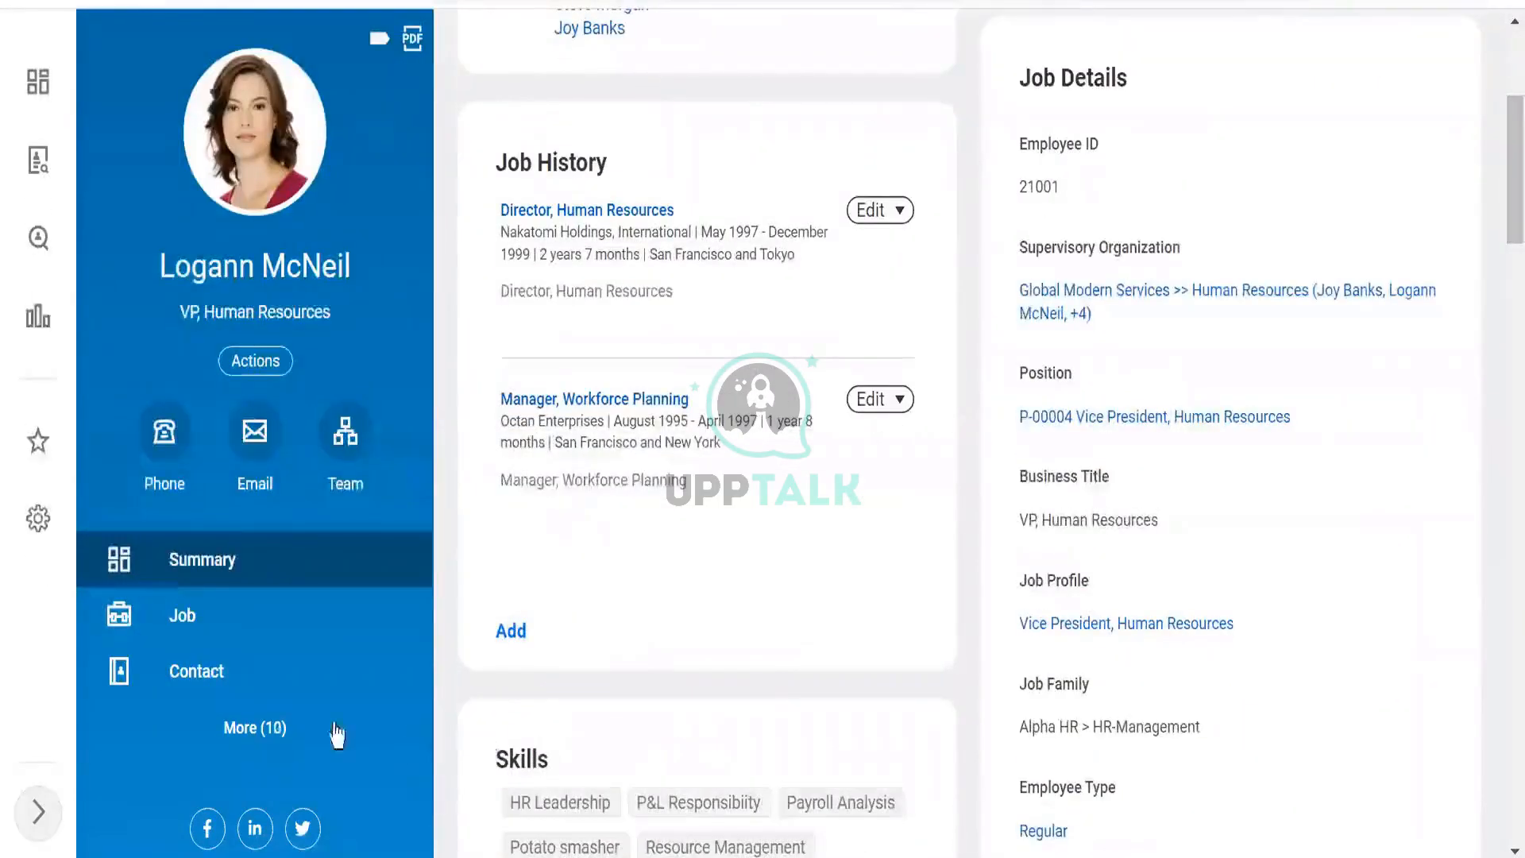
{"action": "left_click", "coordinate": [240, 727]}
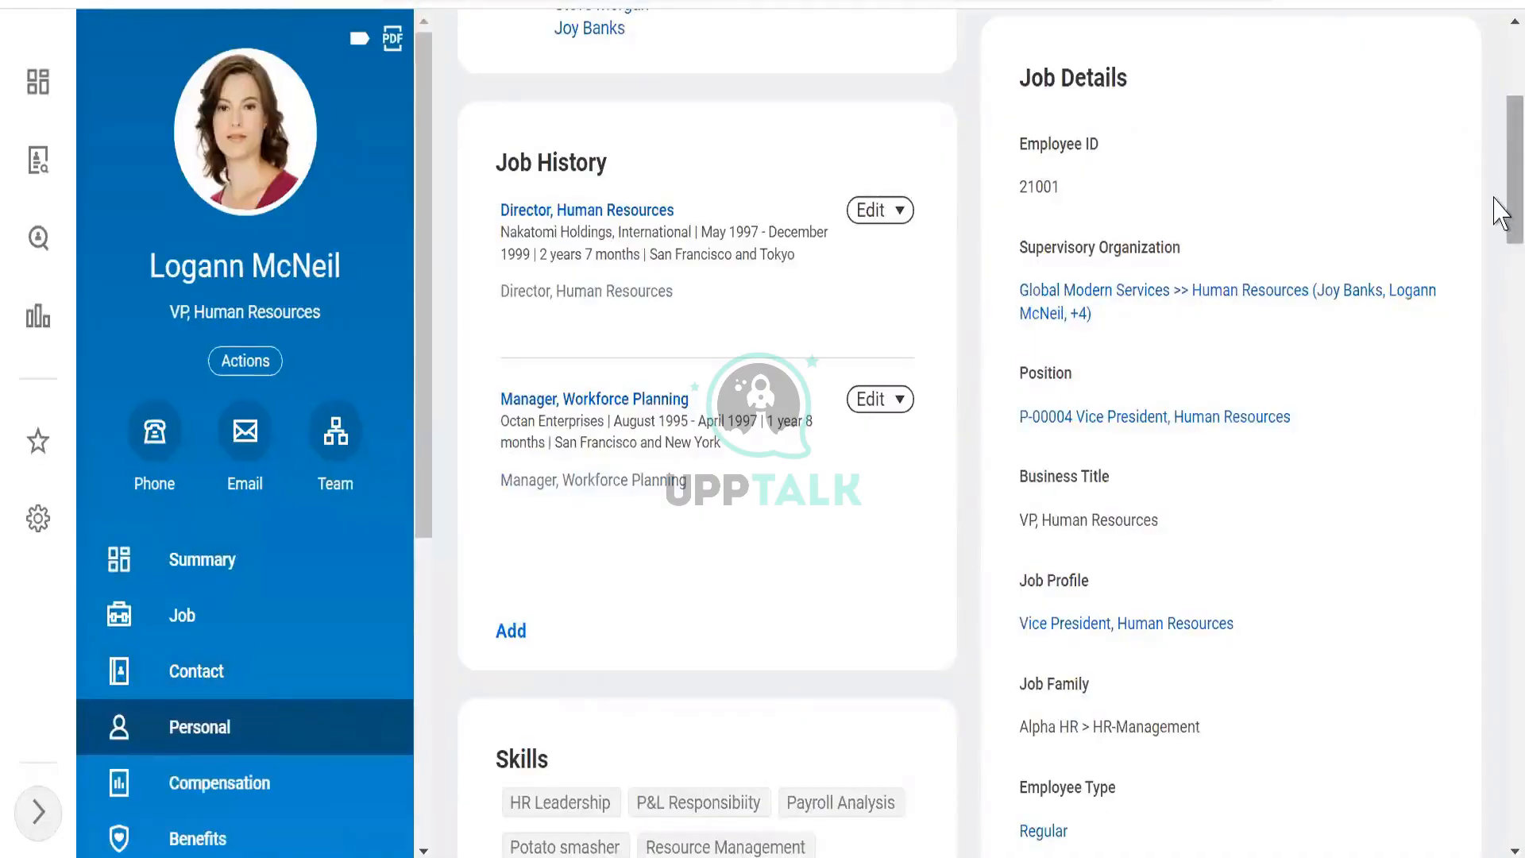
{"action": "left_click_drag", "start_coordinate": [1496, 211], "coordinate": [1508, 265]}
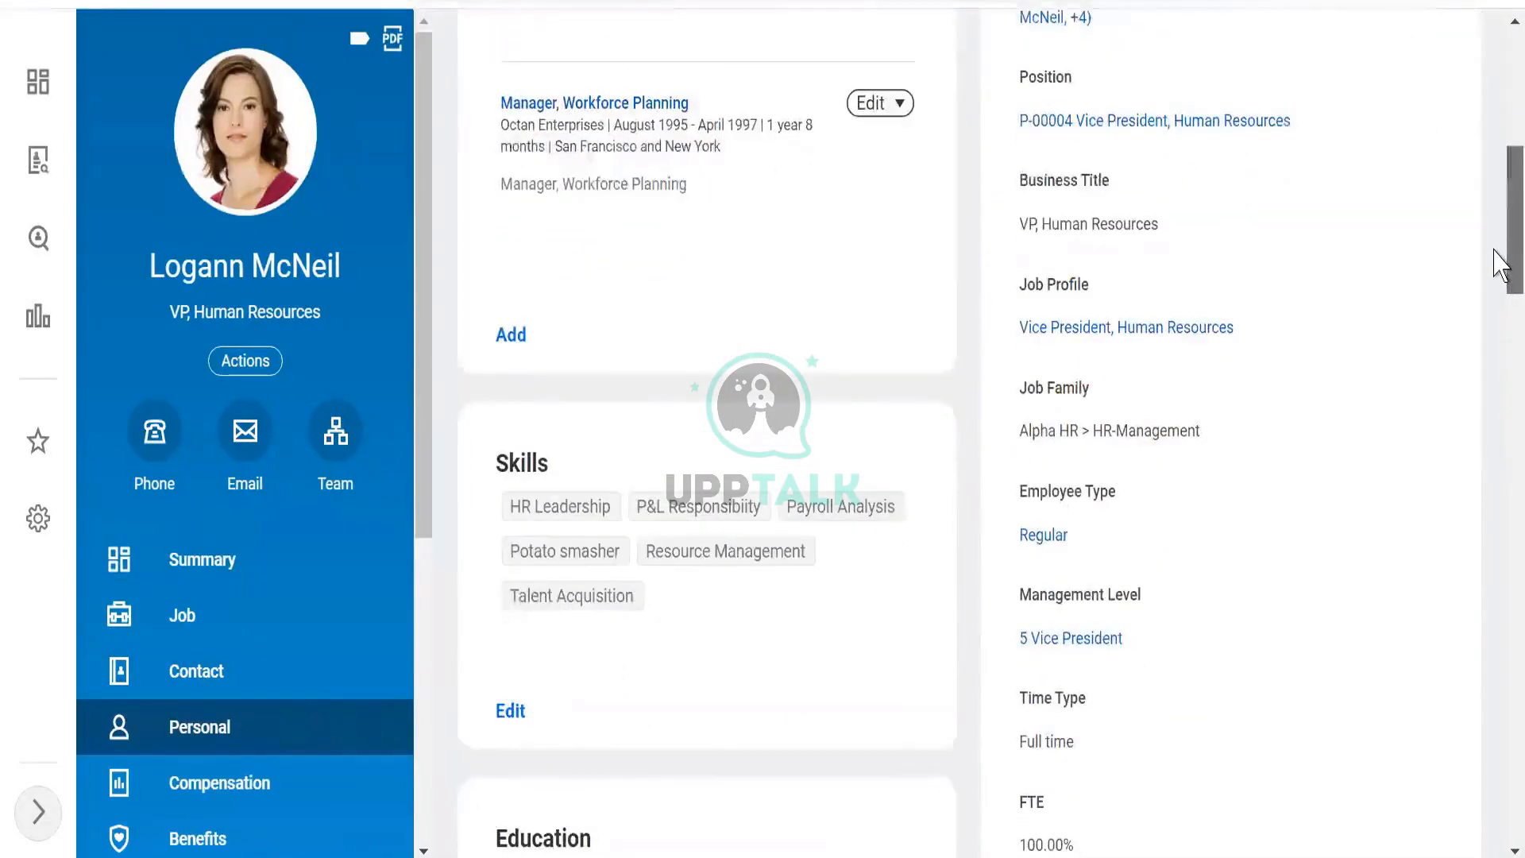
{"action": "left_click", "coordinate": [249, 783]}
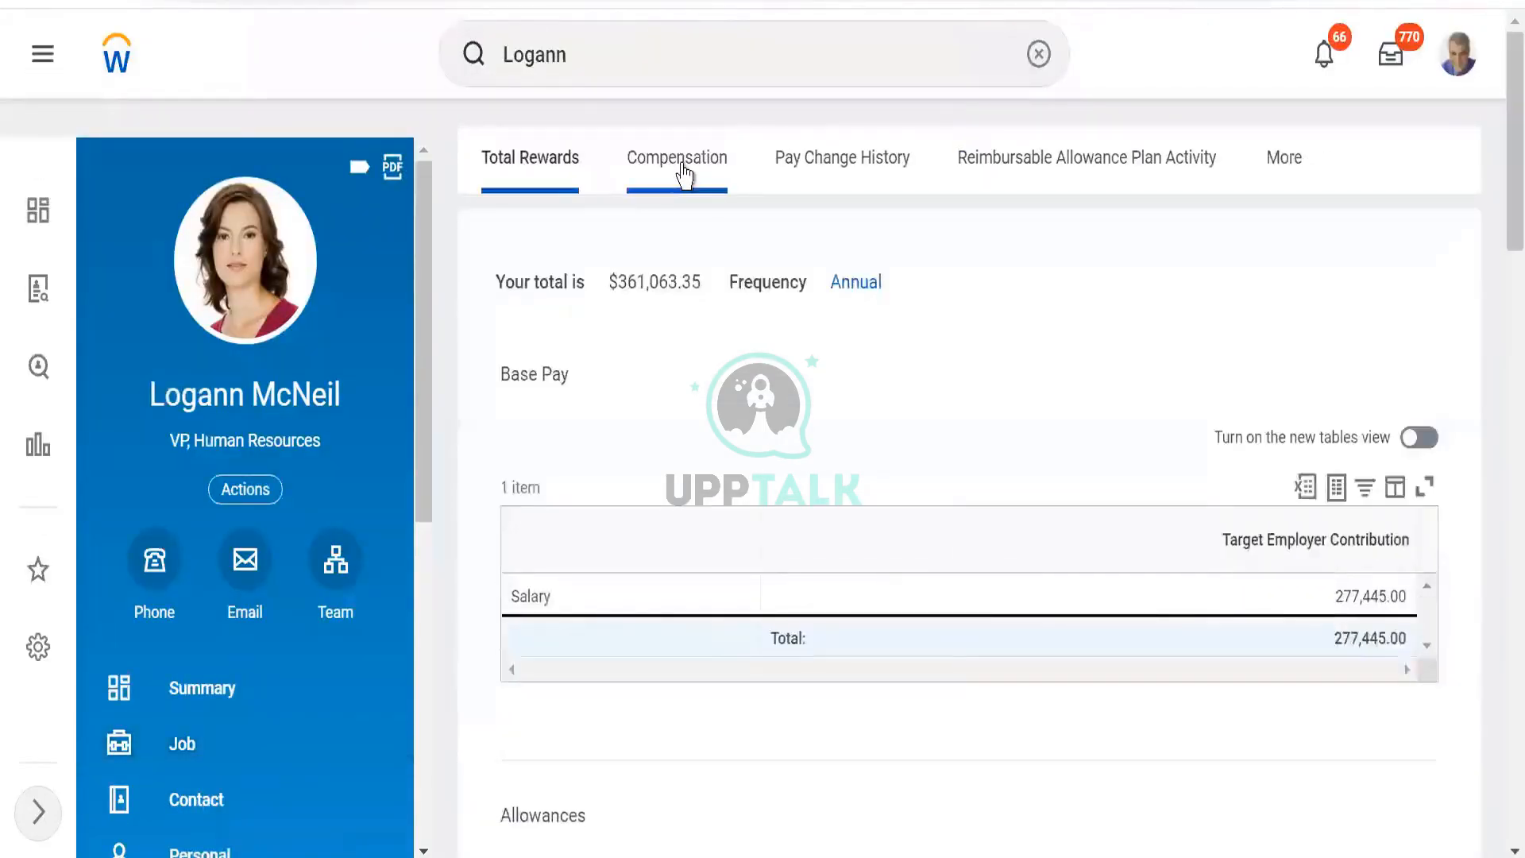
{"action": "left_click", "coordinate": [684, 171]}
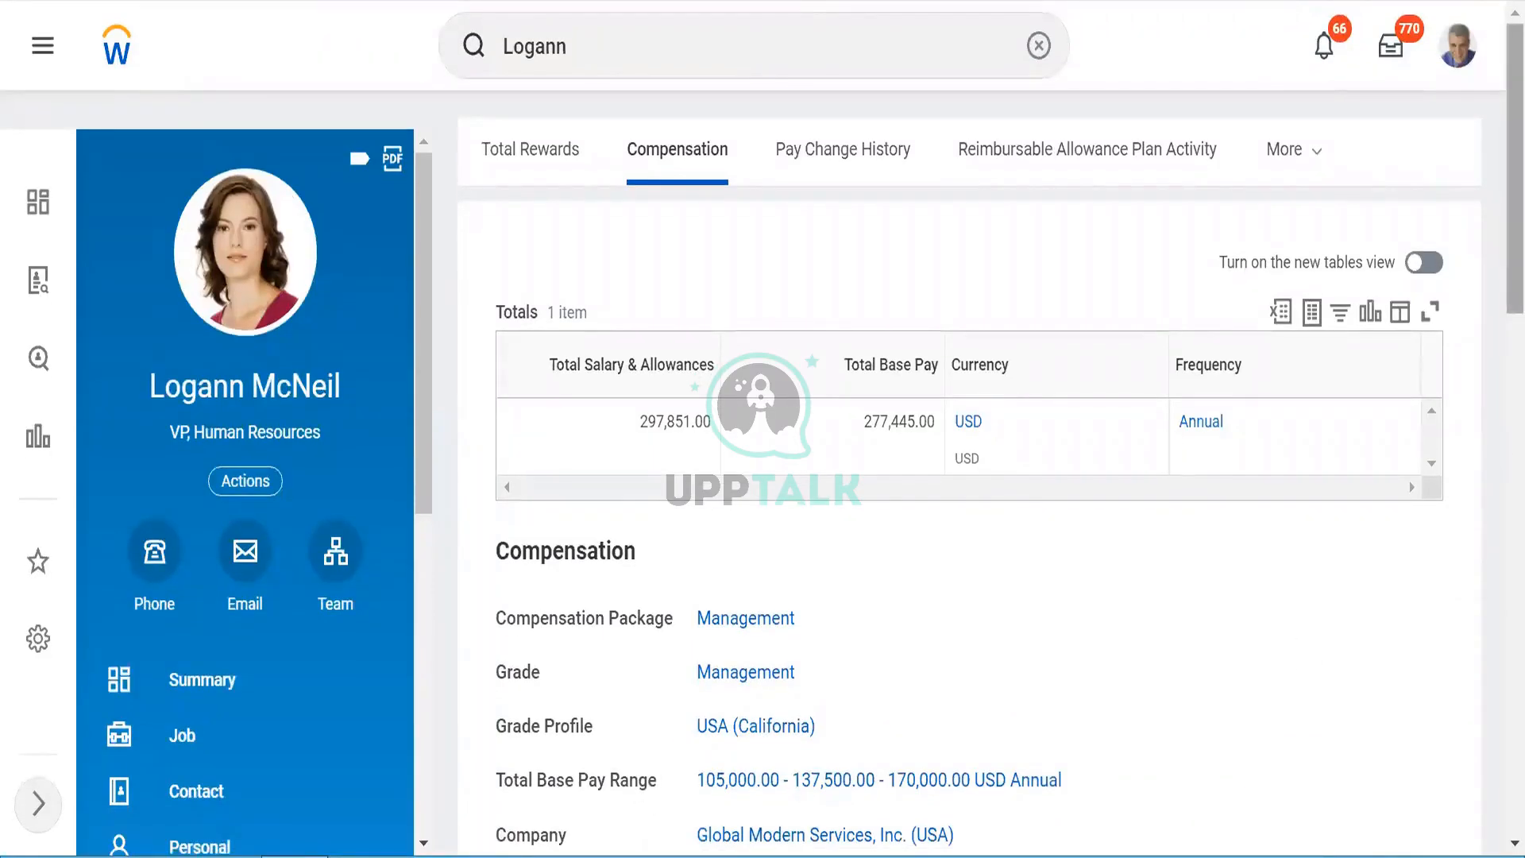
{"action": "scroll", "coordinate": [1500, 302], "scroll_direction": "down", "scroll_amount": 1}
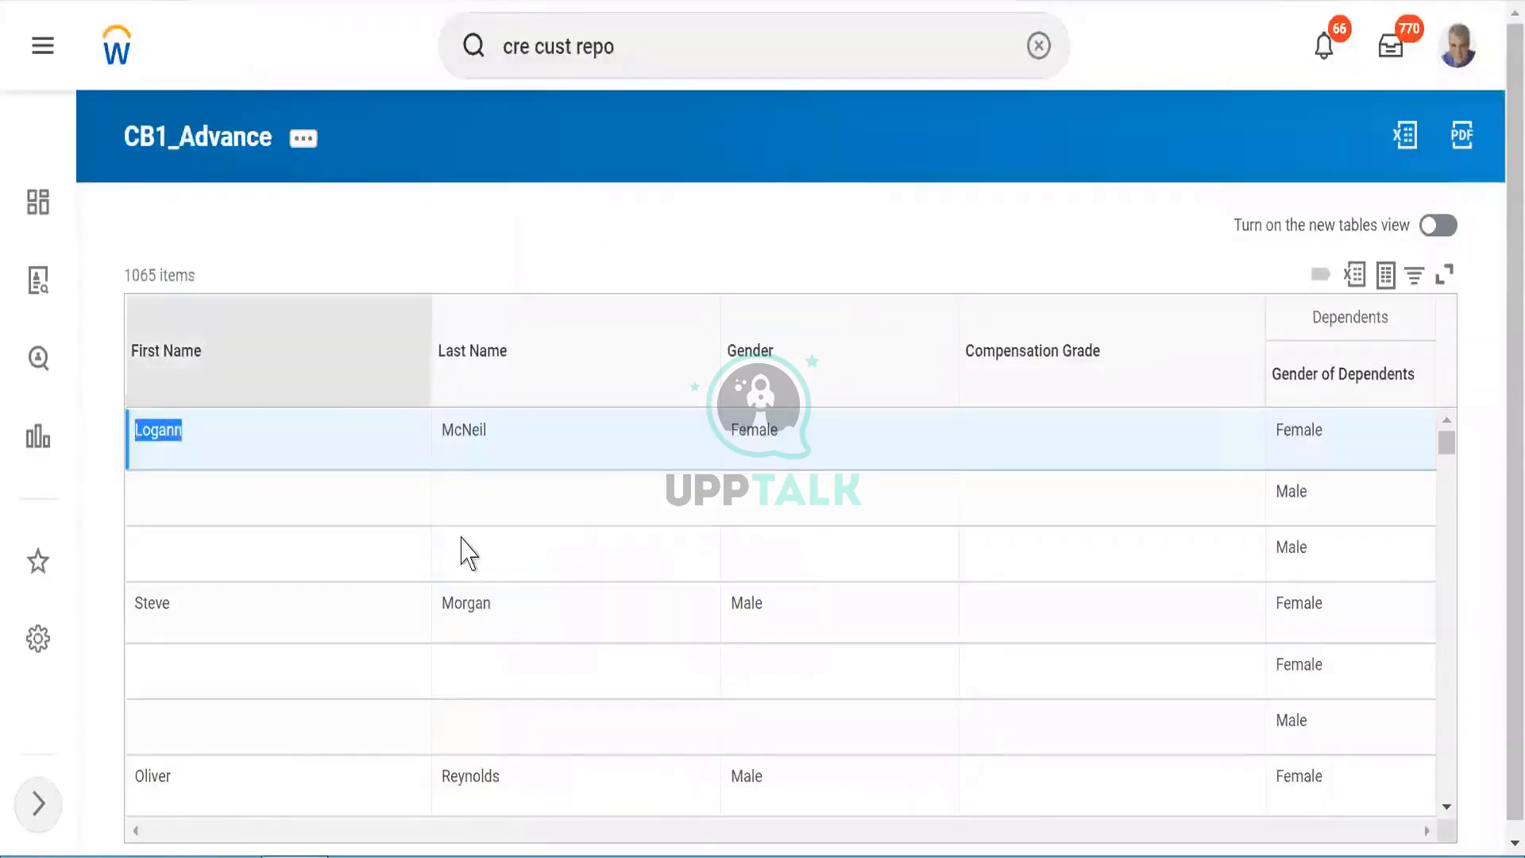
Switch to the WD Class1 notes in Notepad and read the report requirement about Job Profile's comp grade being not empty.
{"action": "left_click", "coordinate": [608, 493]}
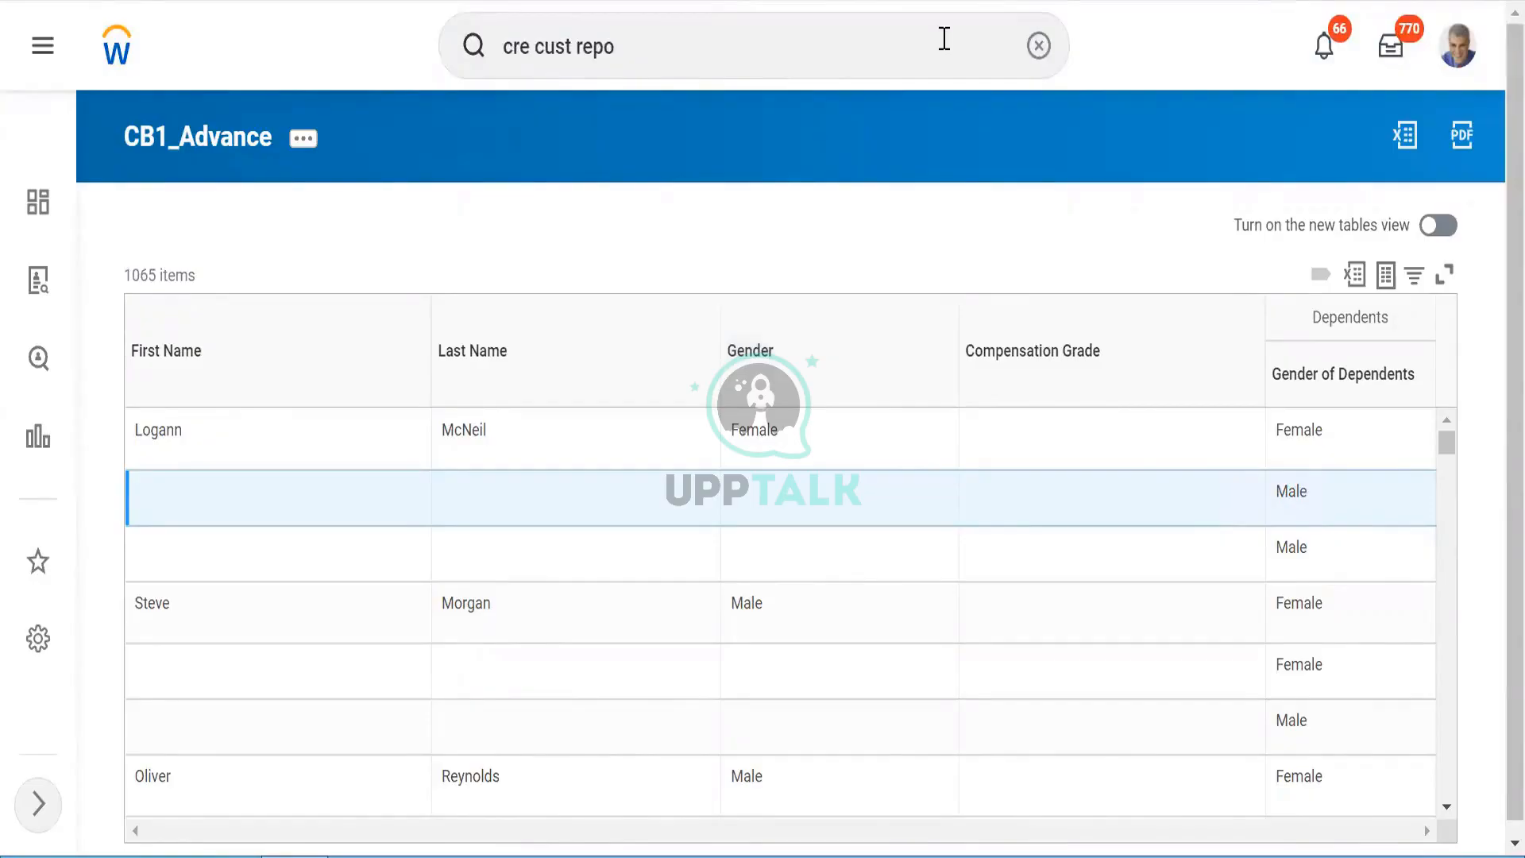
{"action": "key", "text": "alt+Tab"}
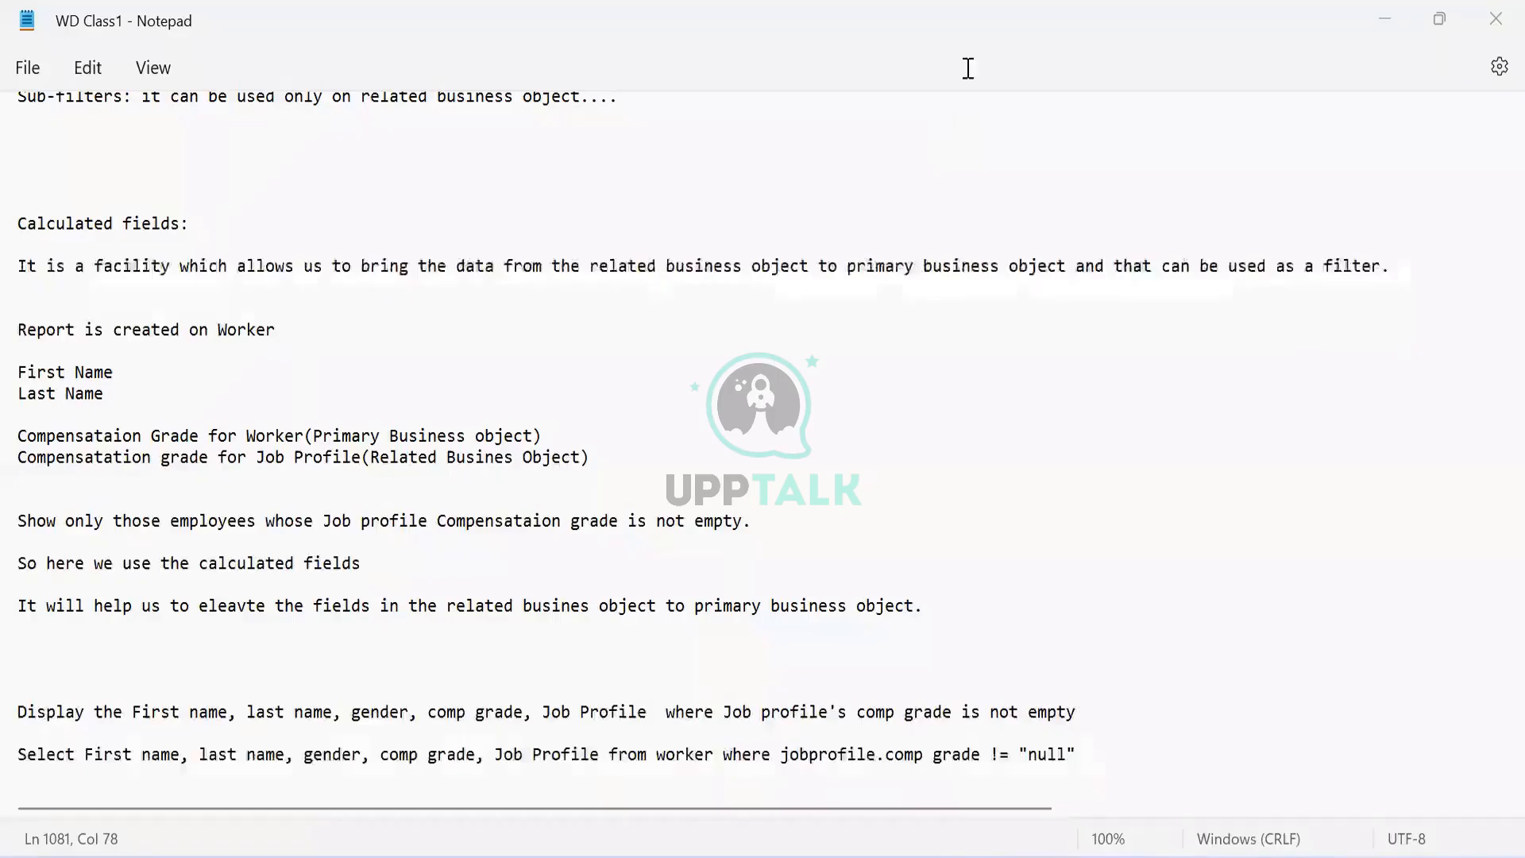
{"action": "left_click", "coordinate": [119, 662]}
{"action": "key", "text": "Down"}
{"action": "key", "text": "Down"}
{"action": "key", "text": "Down"}
{"action": "key", "text": "Down"}
{"action": "key", "text": "Up"}
{"action": "key", "text": "Up"}
{"action": "key", "text": "shift+Down"}
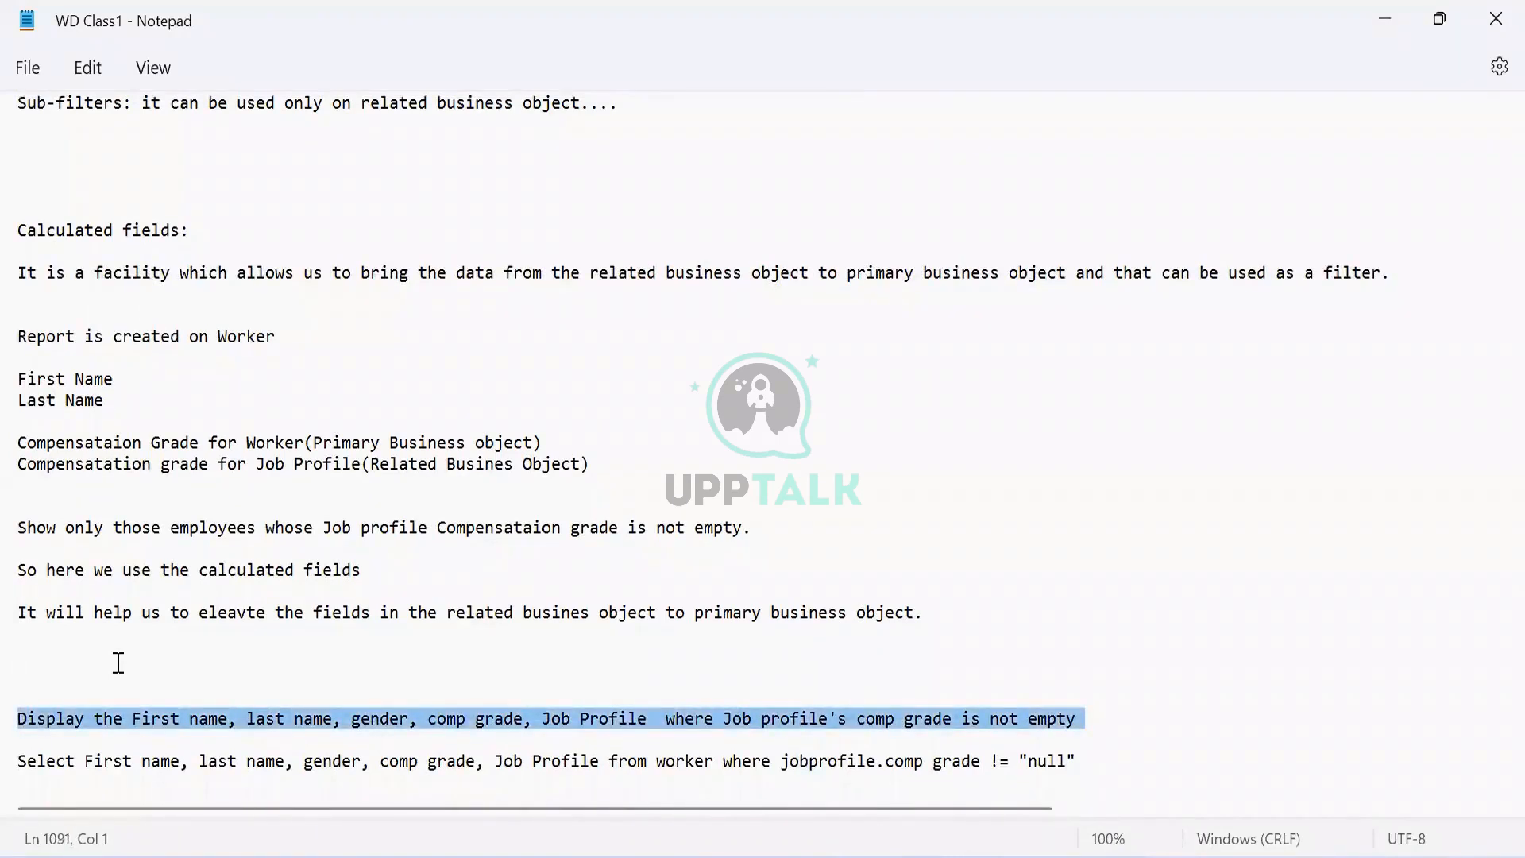
{"action": "left_click", "coordinate": [275, 716]}
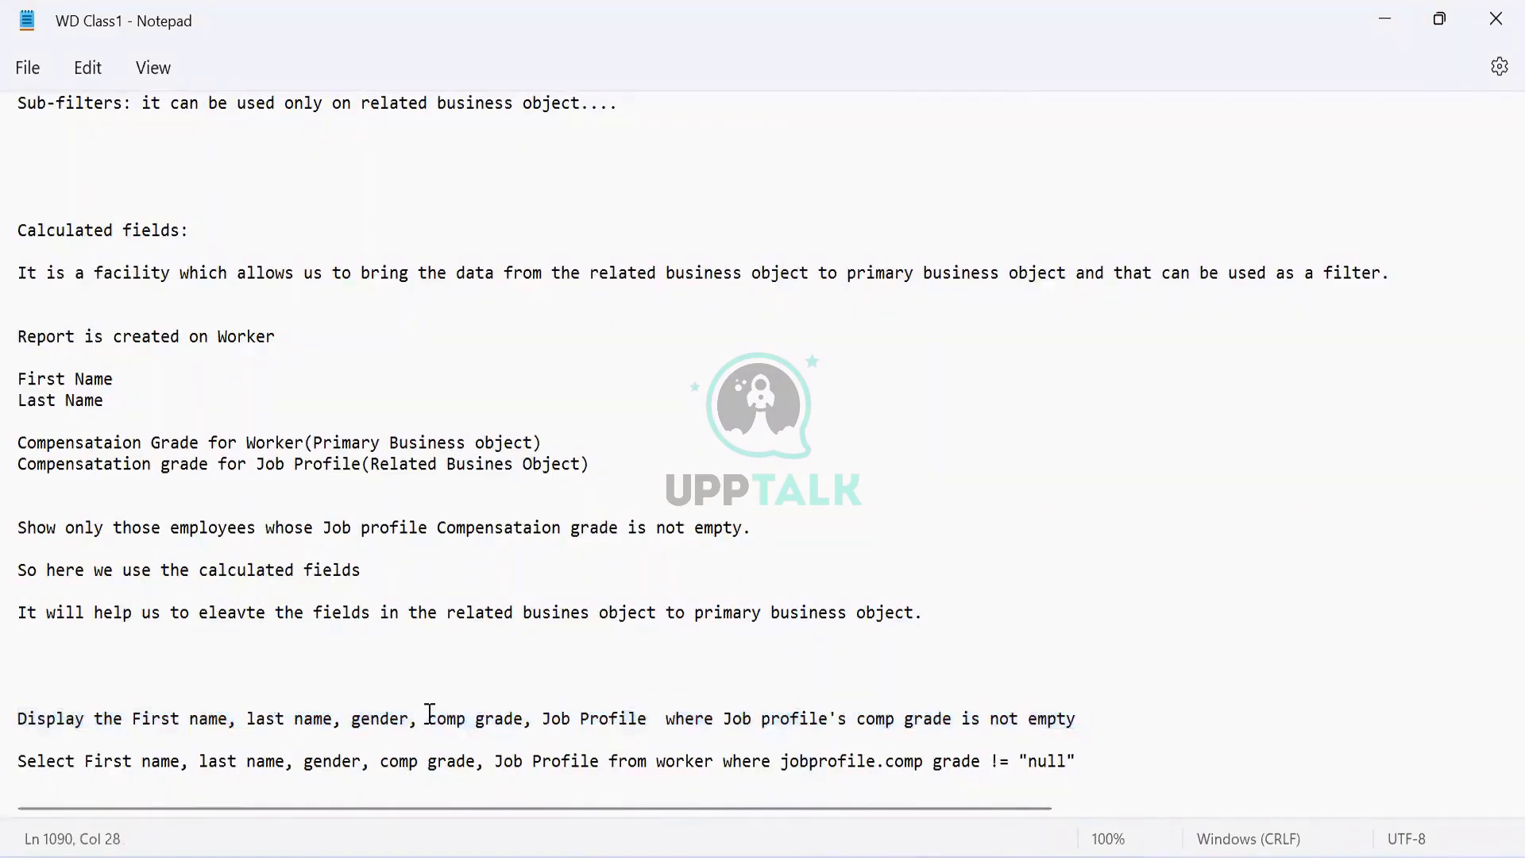
Examine the requirement line's requested fields and its condition that the Job profile's comp grade is not empty.
{"action": "left_click_drag", "start_coordinate": [430, 714], "coordinate": [1079, 721]}
{"action": "left_click", "coordinate": [551, 719]}
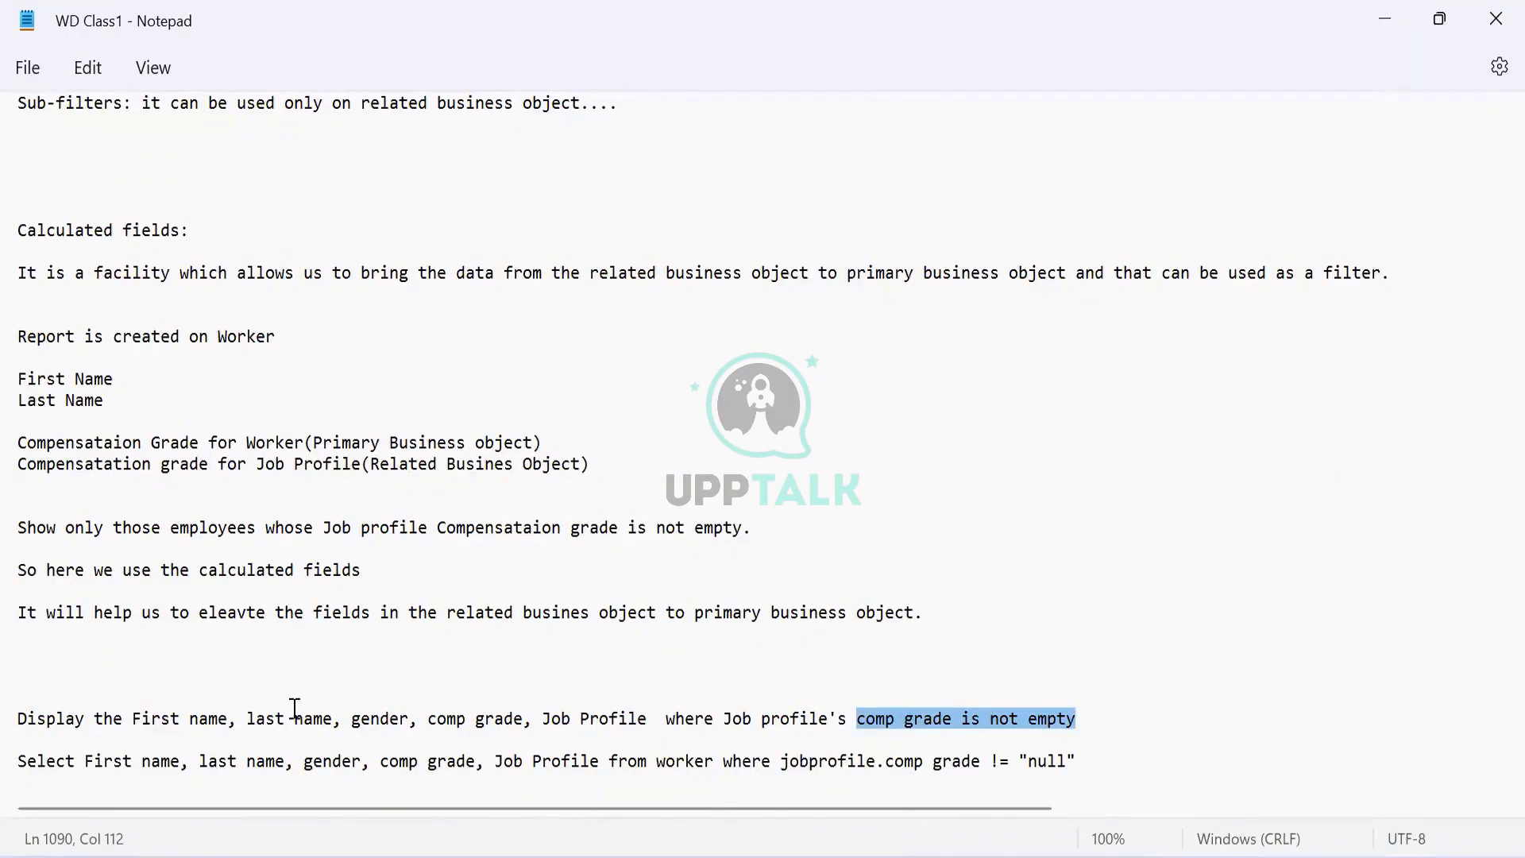
{"action": "left_click", "coordinate": [132, 710]}
{"action": "double_click", "coordinate": [132, 709]}
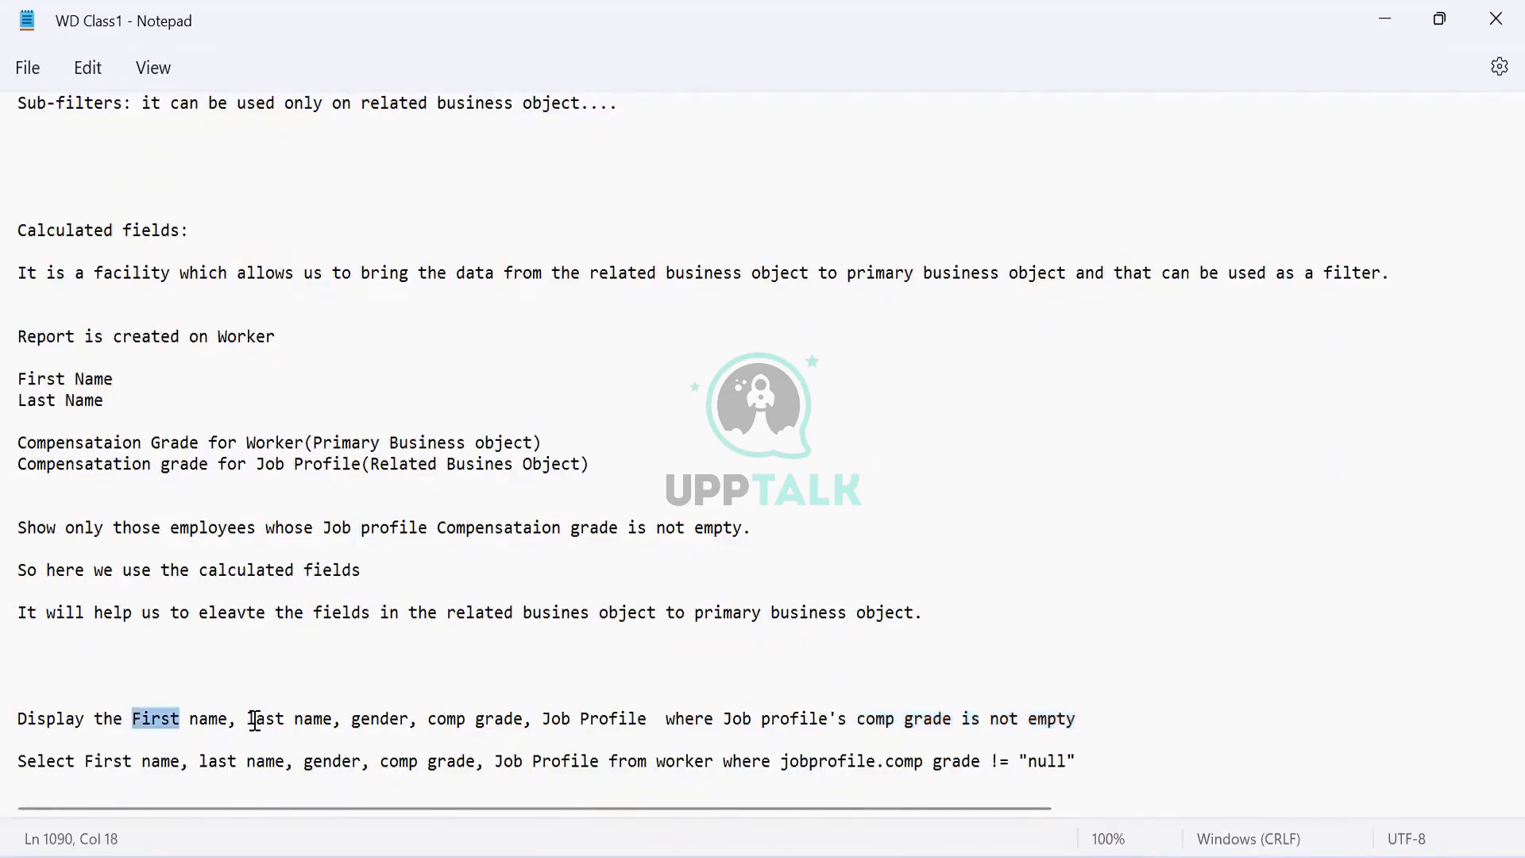
{"action": "double_click", "coordinate": [249, 712]}
{"action": "double_click", "coordinate": [370, 717]}
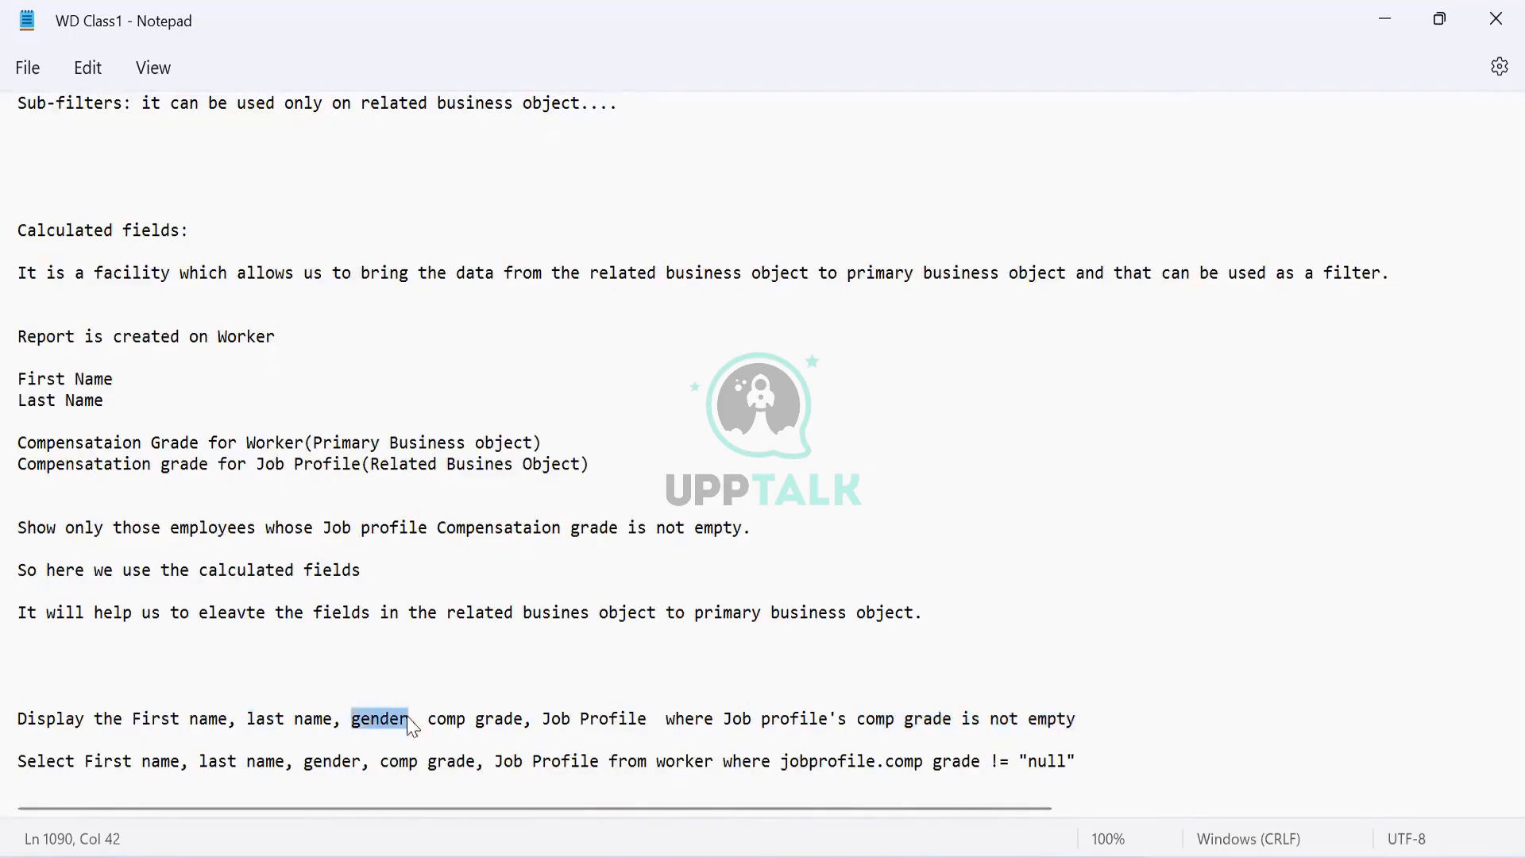
{"action": "left_click", "coordinate": [444, 720]}
{"action": "double_click", "coordinate": [443, 720]}
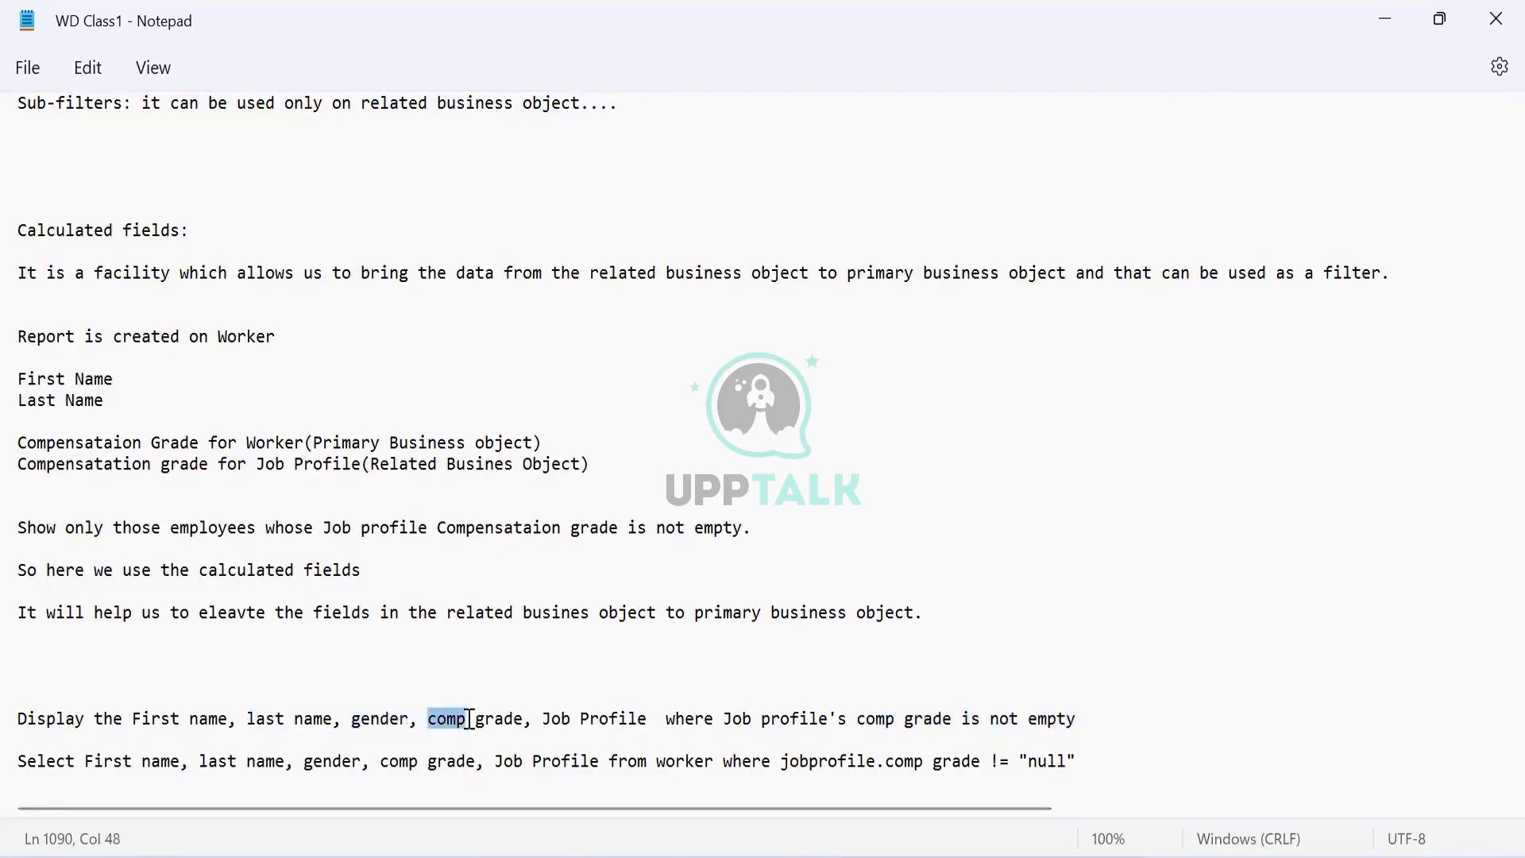
{"action": "double_click", "coordinate": [558, 720]}
{"action": "left_click", "coordinate": [723, 718]}
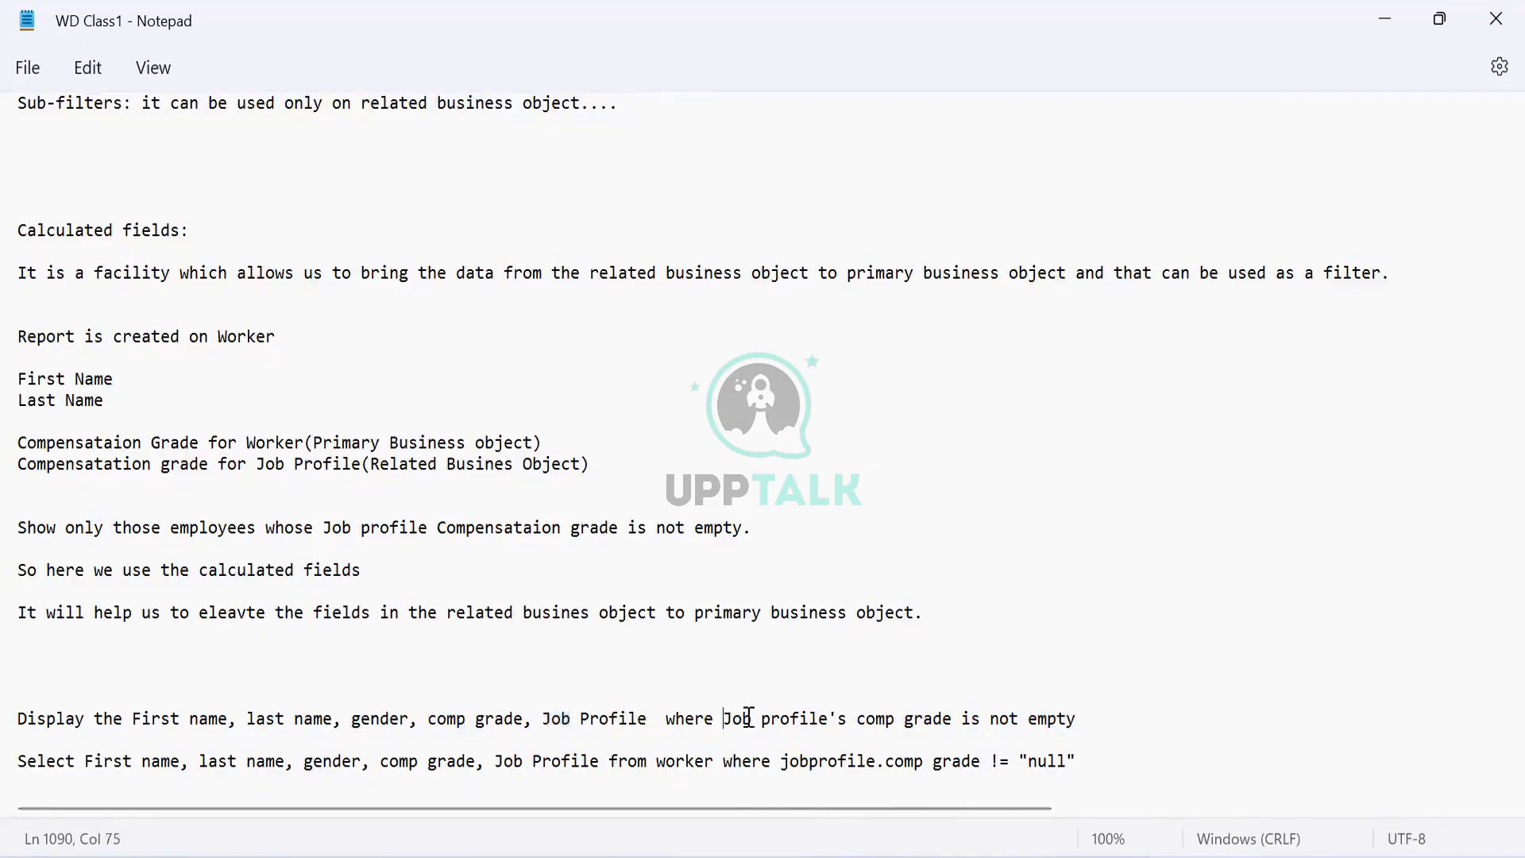
{"action": "left_click_drag", "start_coordinate": [749, 718], "coordinate": [1094, 722]}
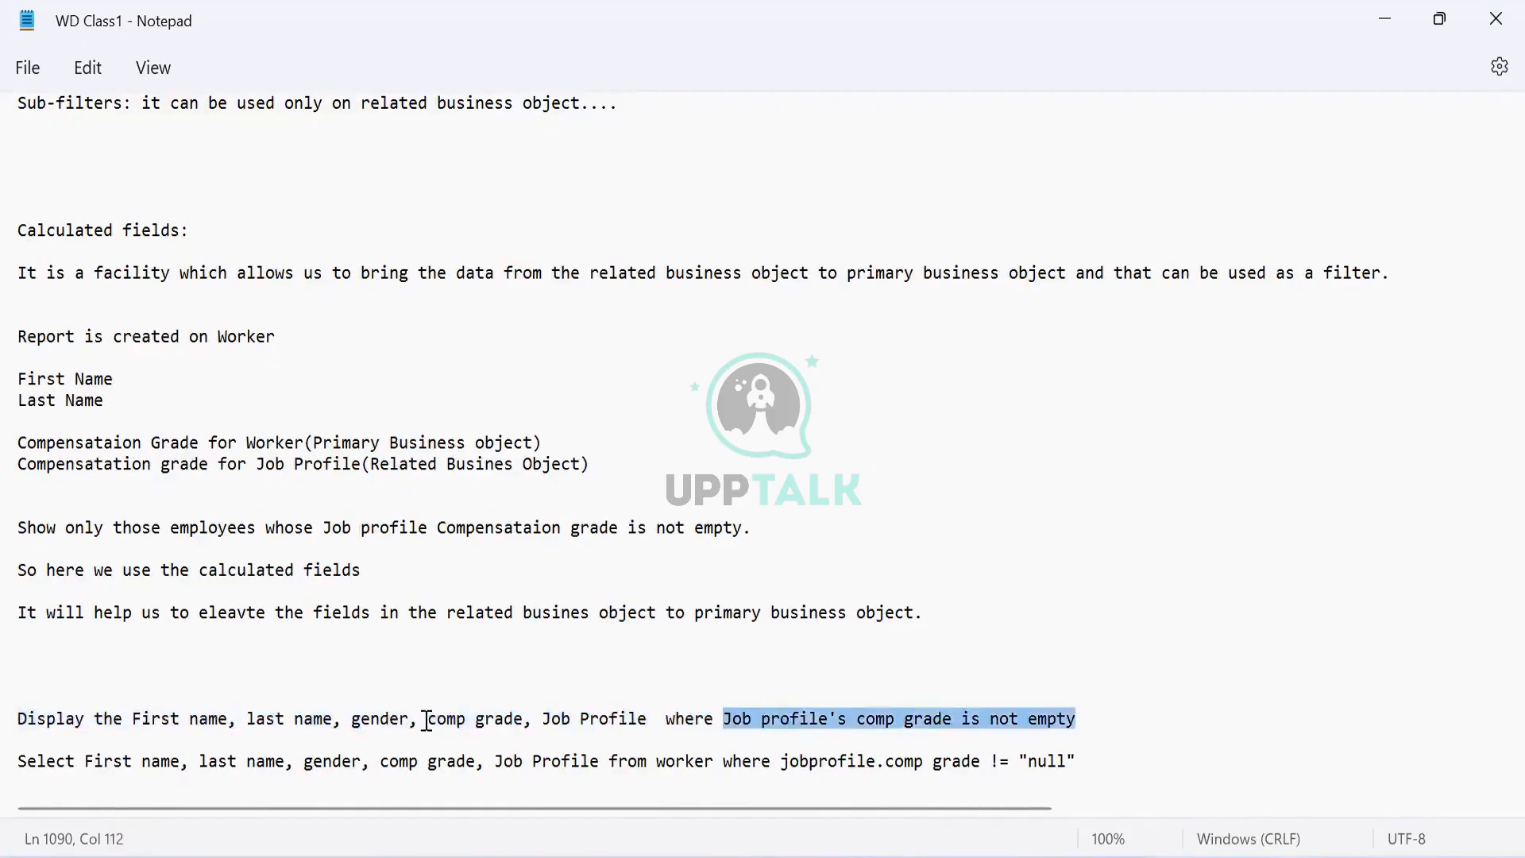
{"action": "left_click_drag", "start_coordinate": [427, 720], "coordinate": [525, 731]}
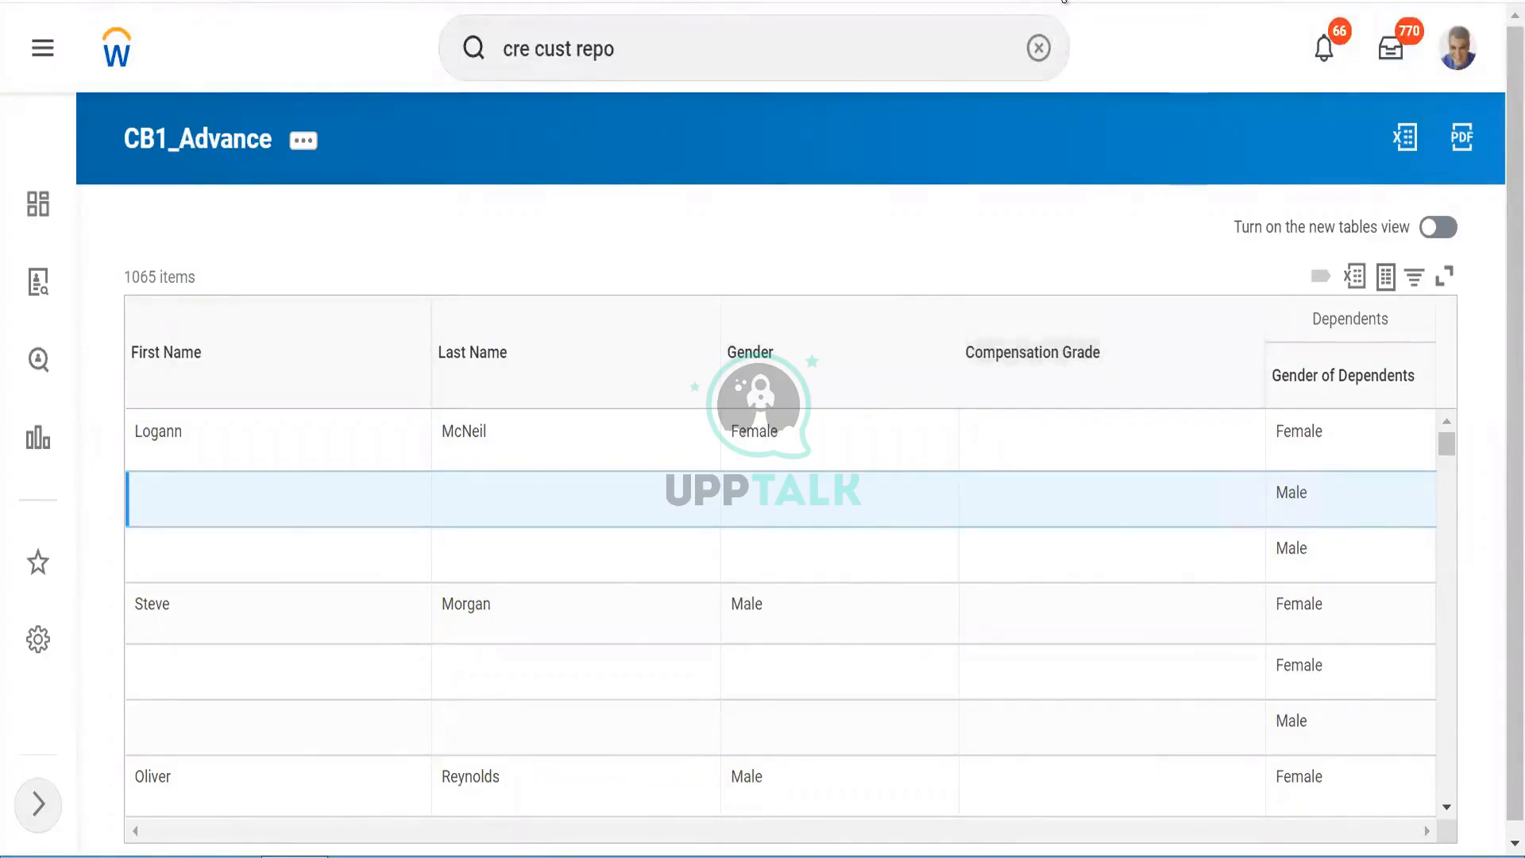
Return to the WD Class1 notes in Notepad and compare the displayed comp grade and Job Profile with the Job profile's comp grade condition.
{"action": "left_click", "coordinate": [817, 855]}
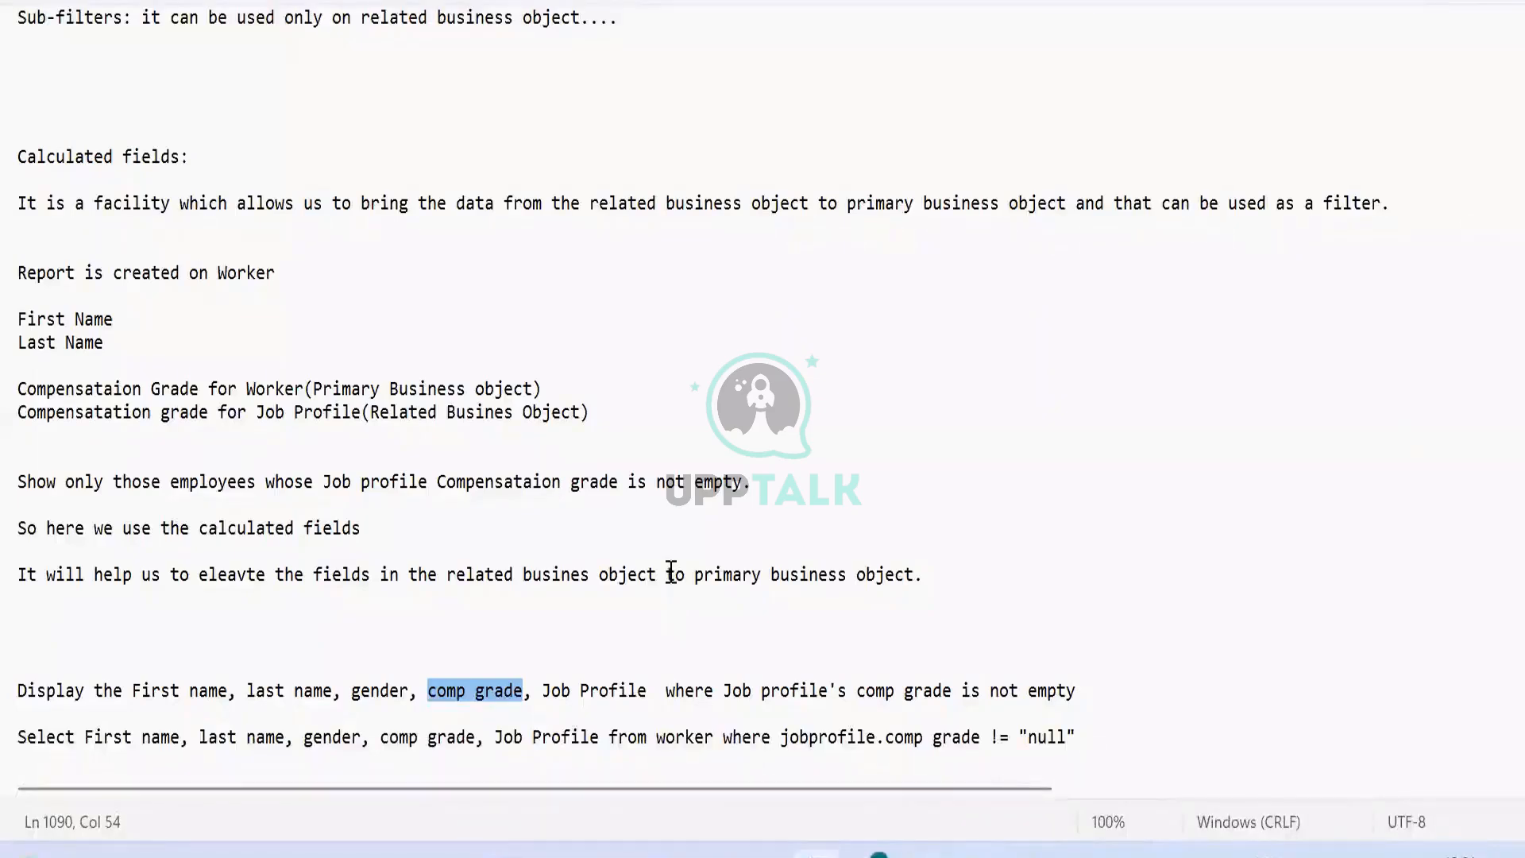
{"action": "left_click", "coordinate": [859, 691]}
{"action": "left_click_drag", "start_coordinate": [873, 695], "coordinate": [946, 699]}
{"action": "left_click", "coordinate": [722, 691]}
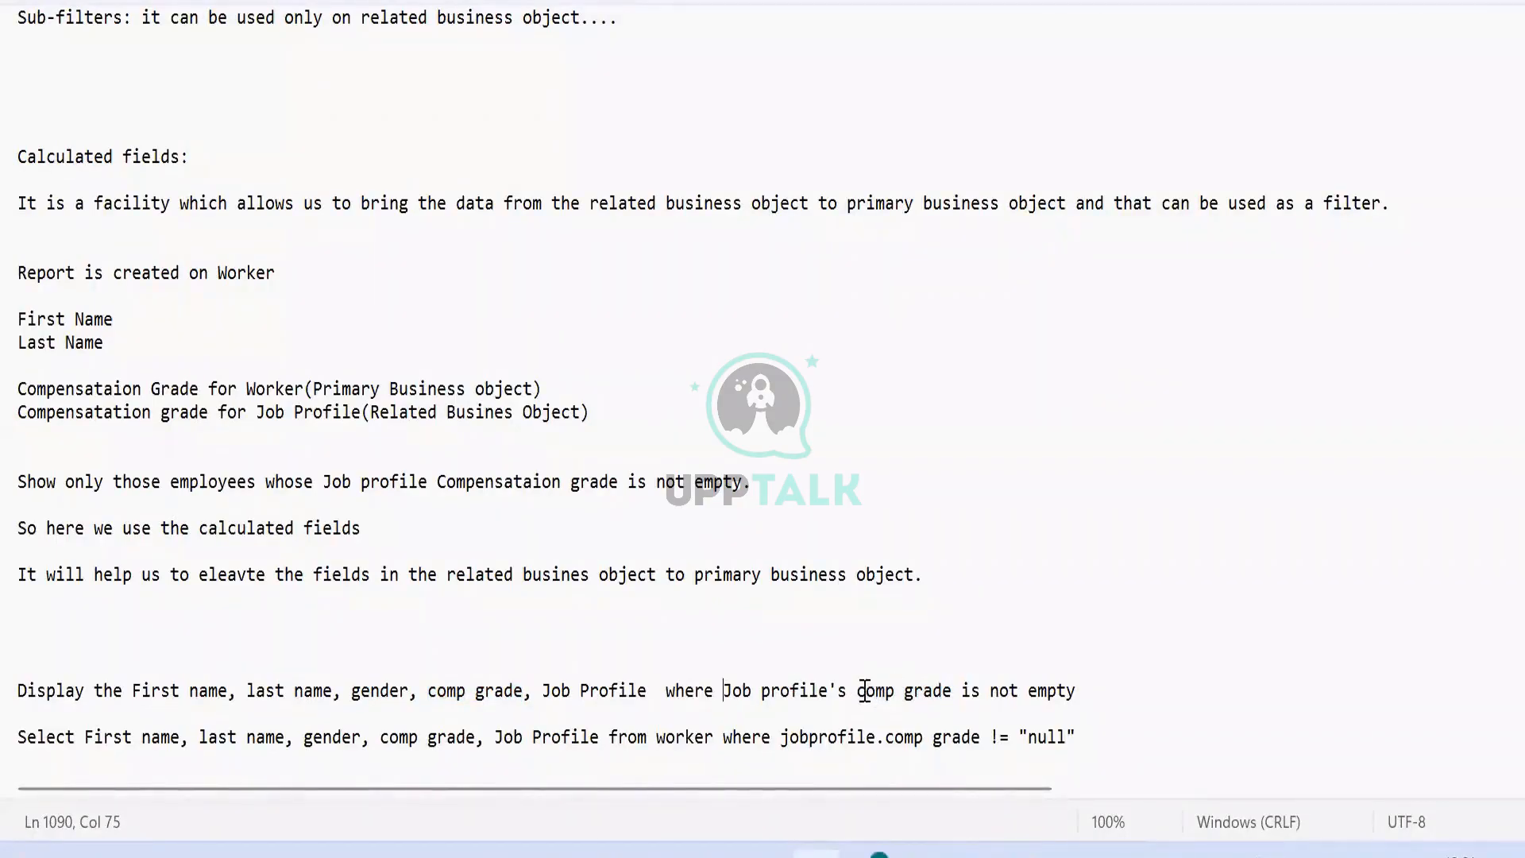
{"action": "left_click_drag", "start_coordinate": [859, 690], "coordinate": [956, 685]}
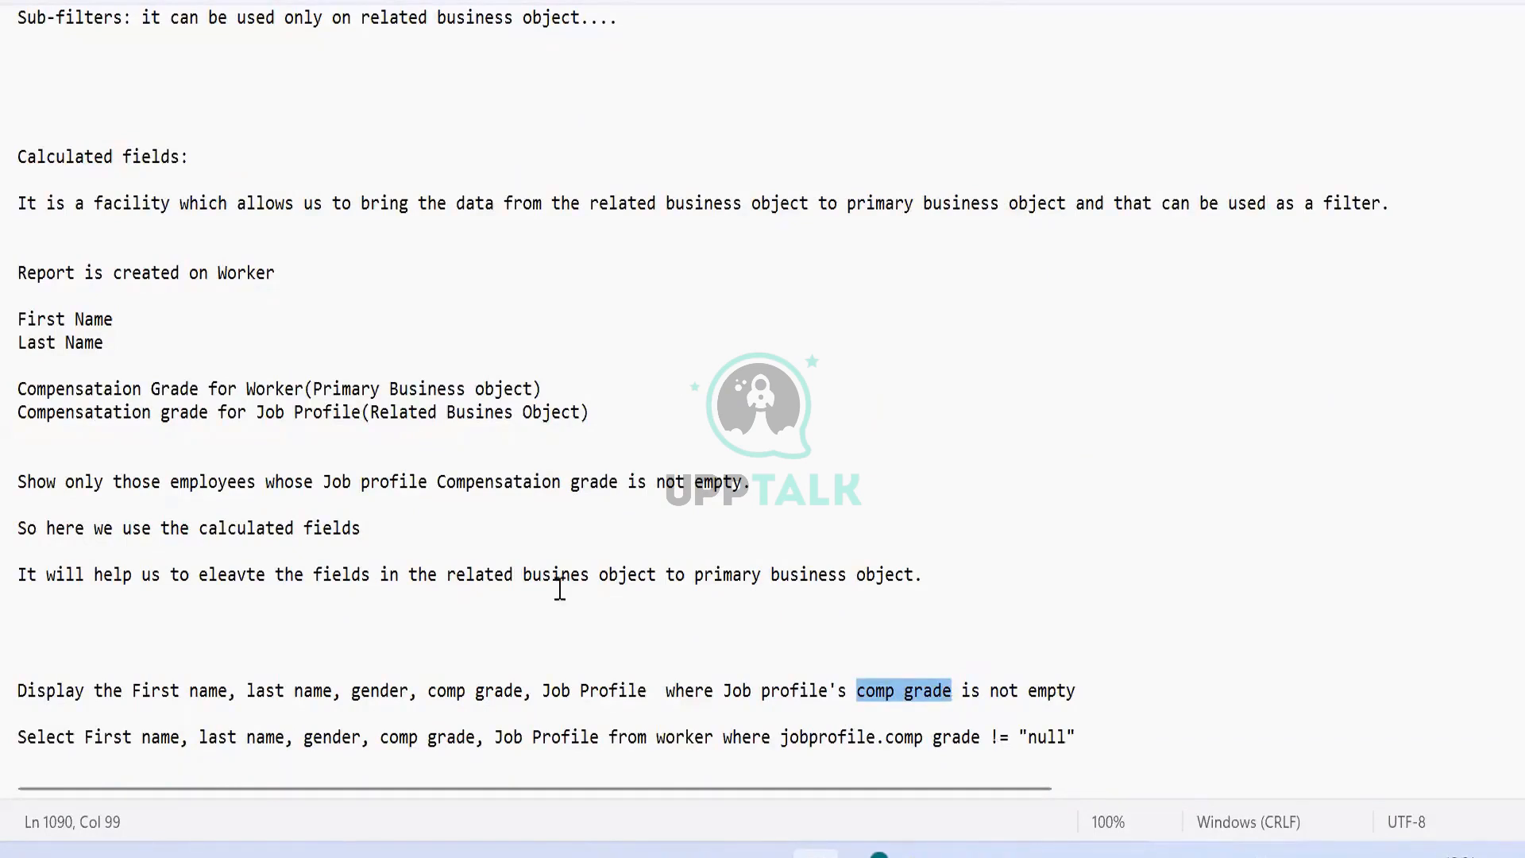
{"action": "left_click_drag", "start_coordinate": [542, 691], "coordinate": [652, 685]}
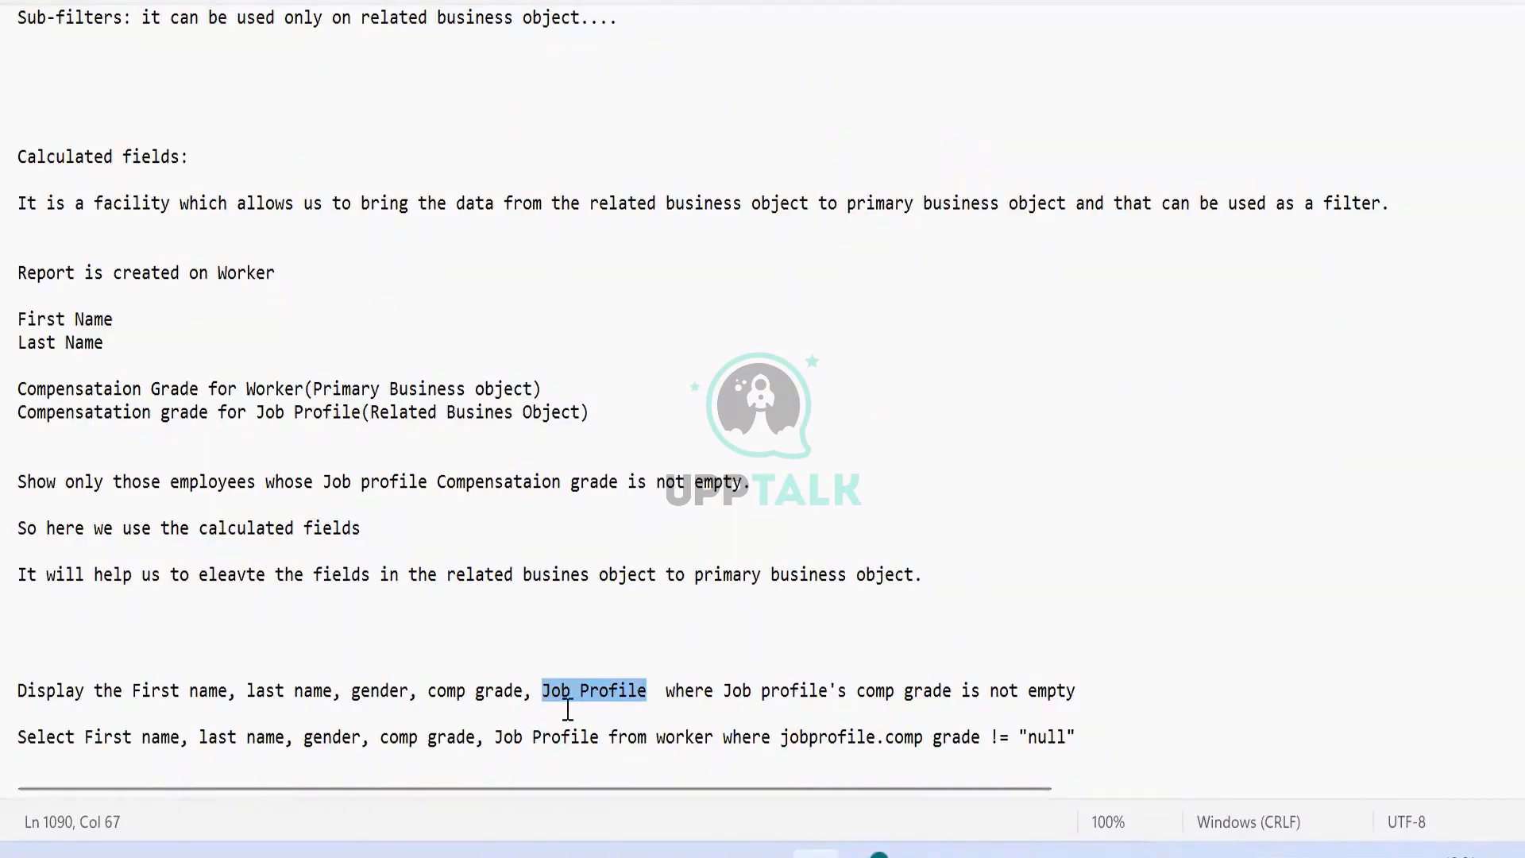
{"action": "left_click", "coordinate": [555, 652]}
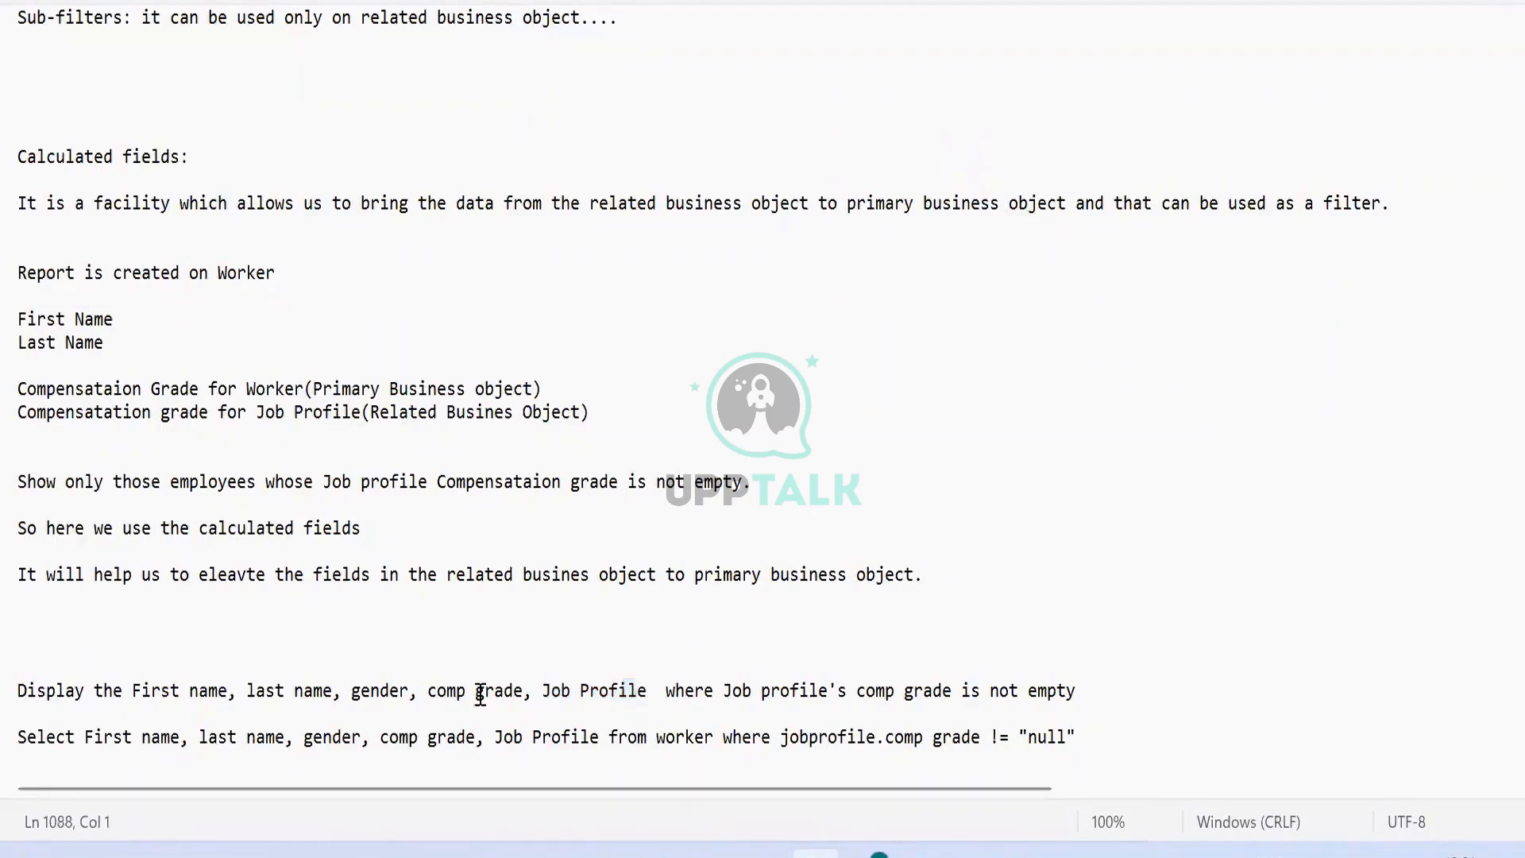
{"action": "left_click_drag", "start_coordinate": [420, 695], "coordinate": [525, 690]}
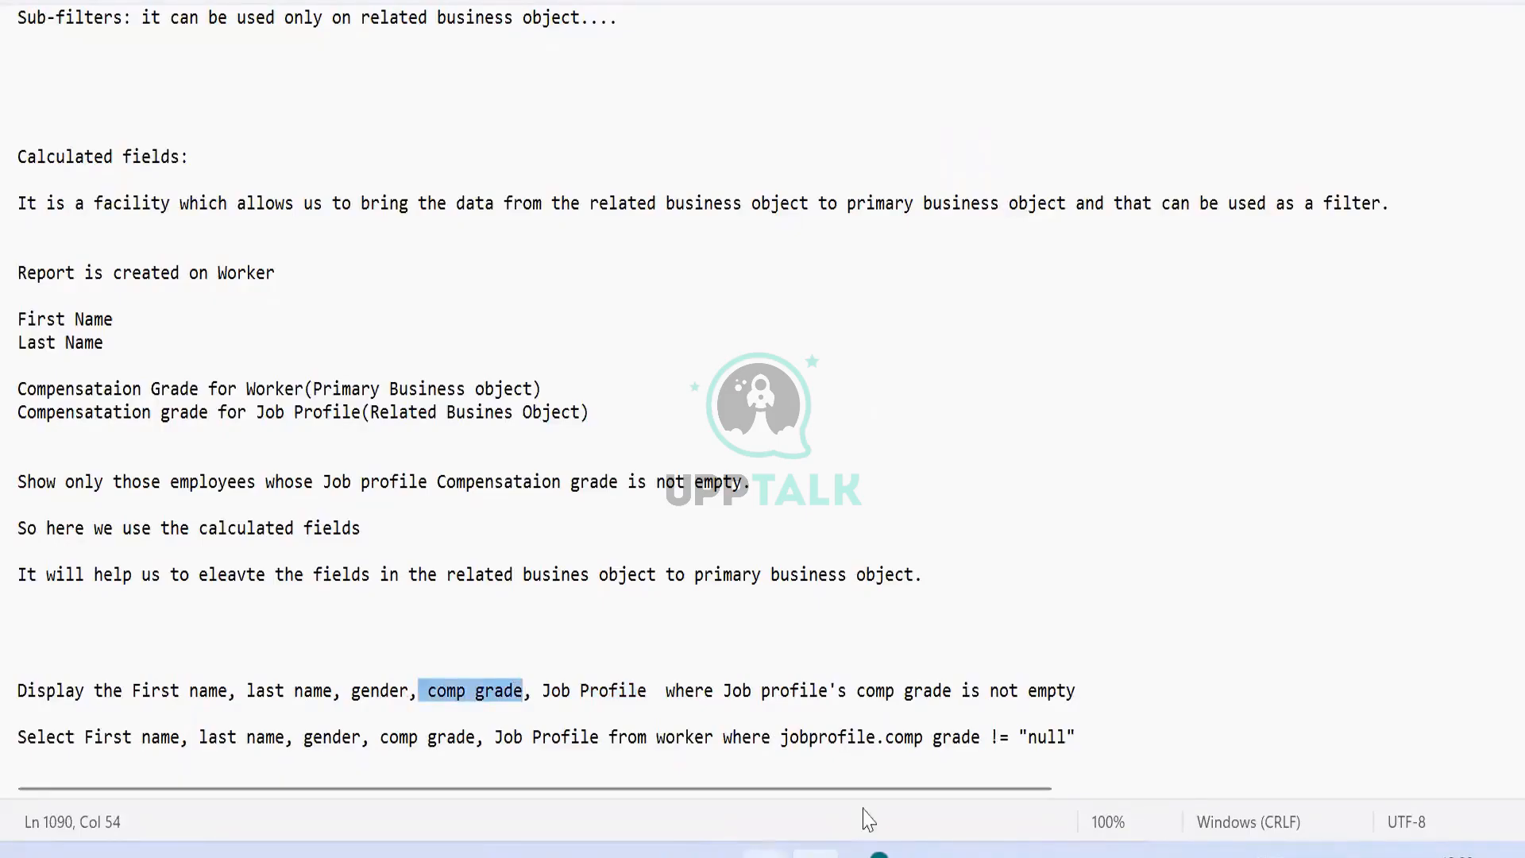
Check the CB1_Advance output in Workday against the Job Profile field named in the Notepad requirement.
{"action": "left_click", "coordinate": [816, 854]}
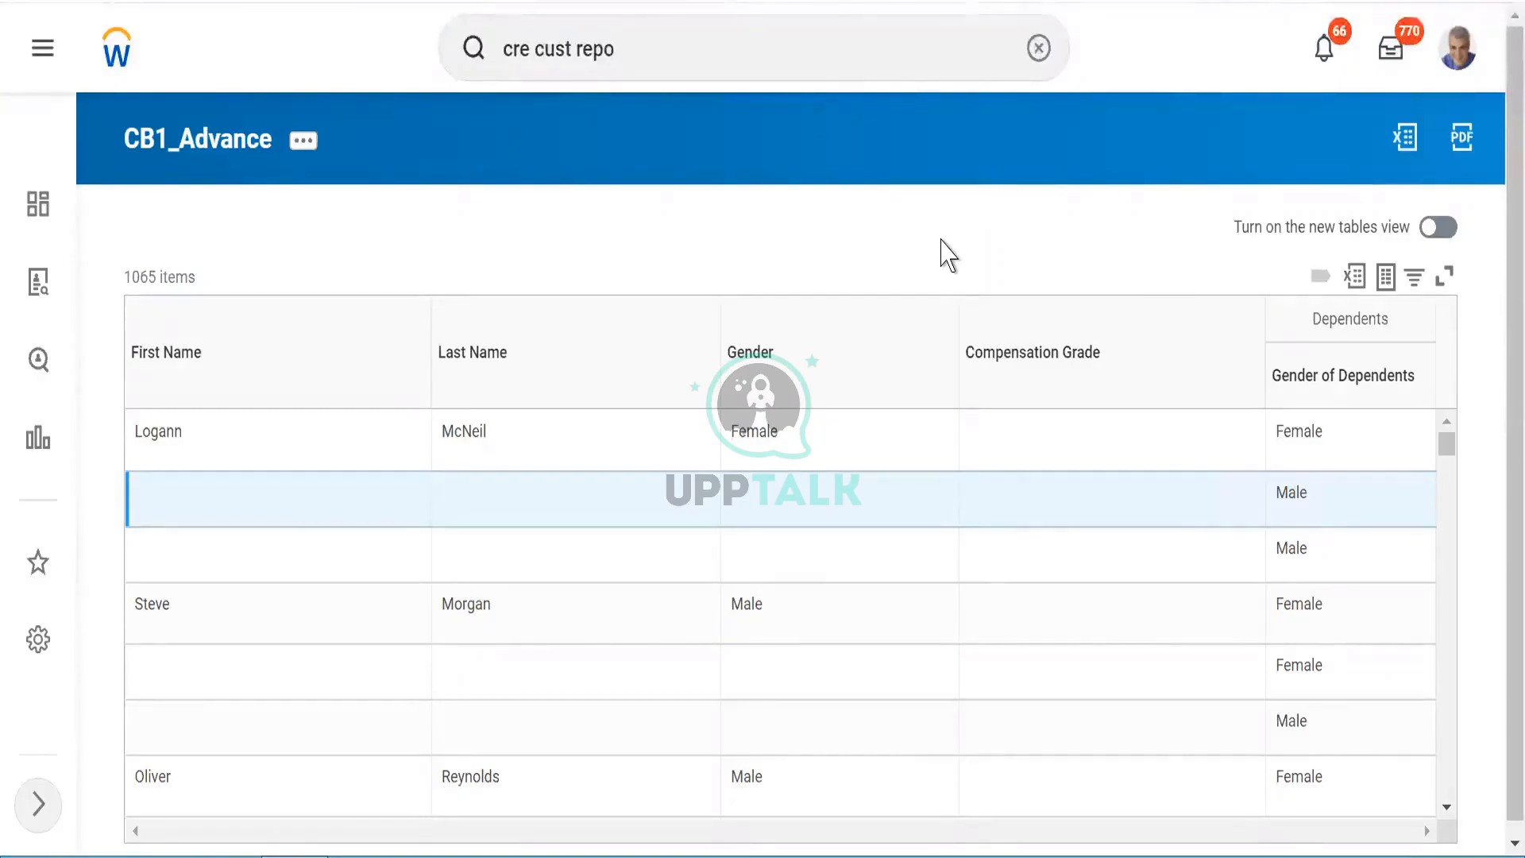
{"action": "key", "text": "alt+Tab"}
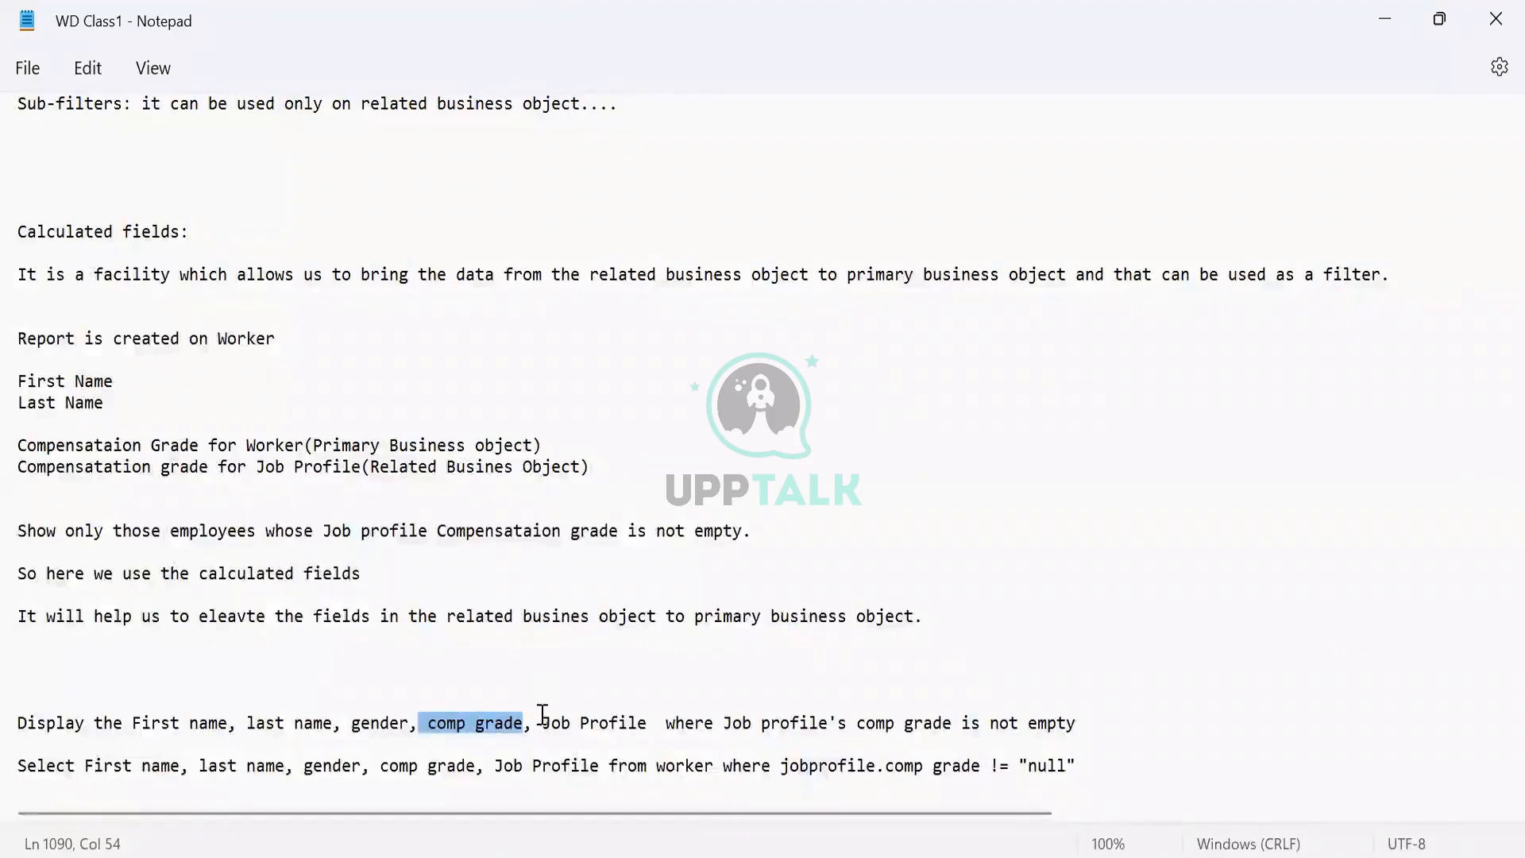
{"action": "left_click_drag", "start_coordinate": [543, 719], "coordinate": [649, 729]}
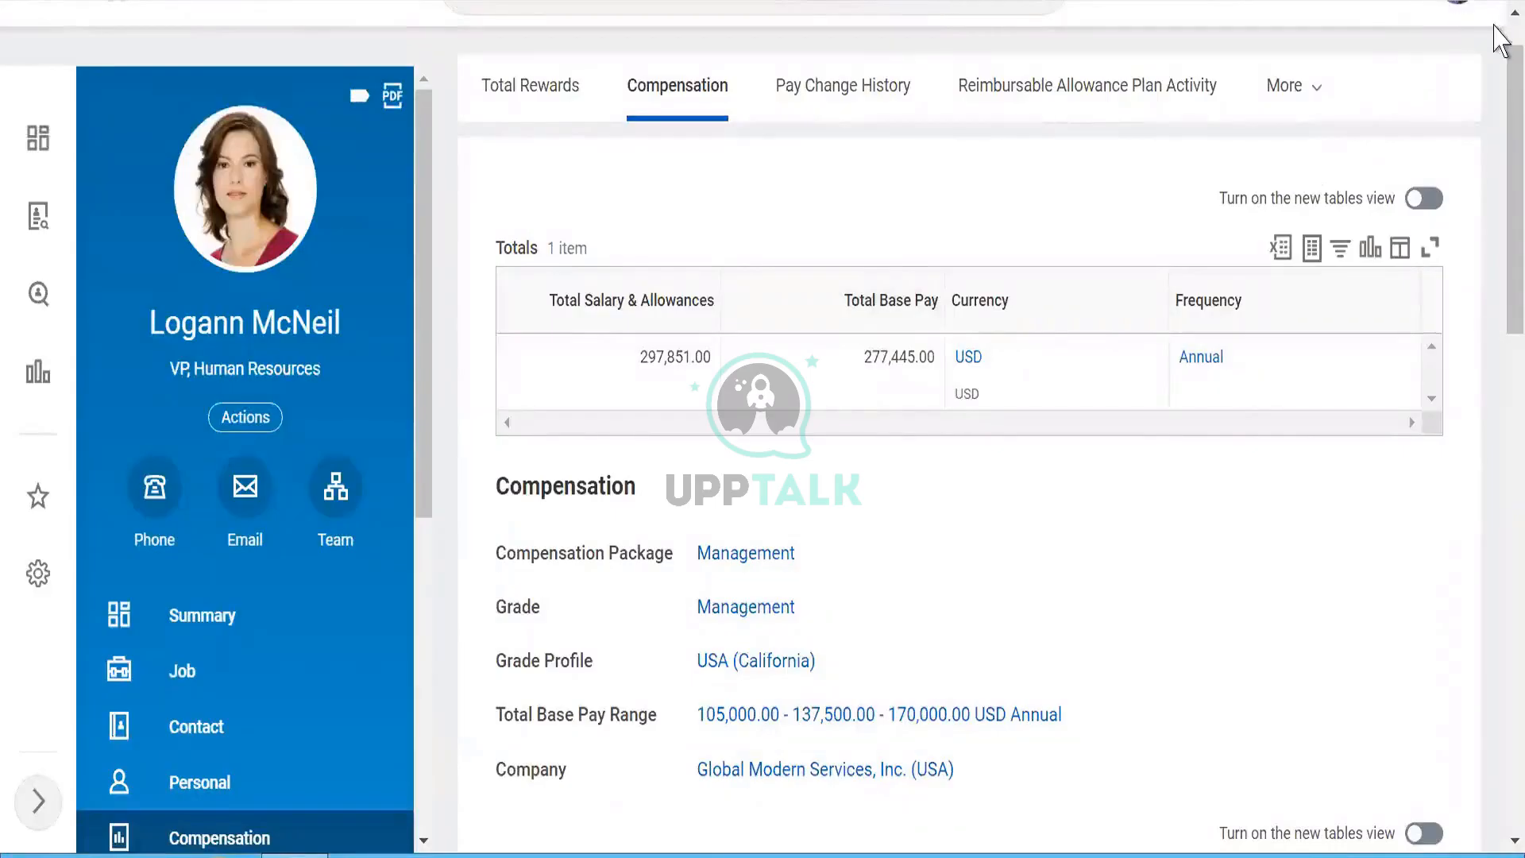
Return to the Workday home page, search for "cre cal fiel" and open the Create Calculated Field task.
{"action": "scroll", "coordinate": [1500, 39], "scroll_direction": "up", "scroll_amount": 1}
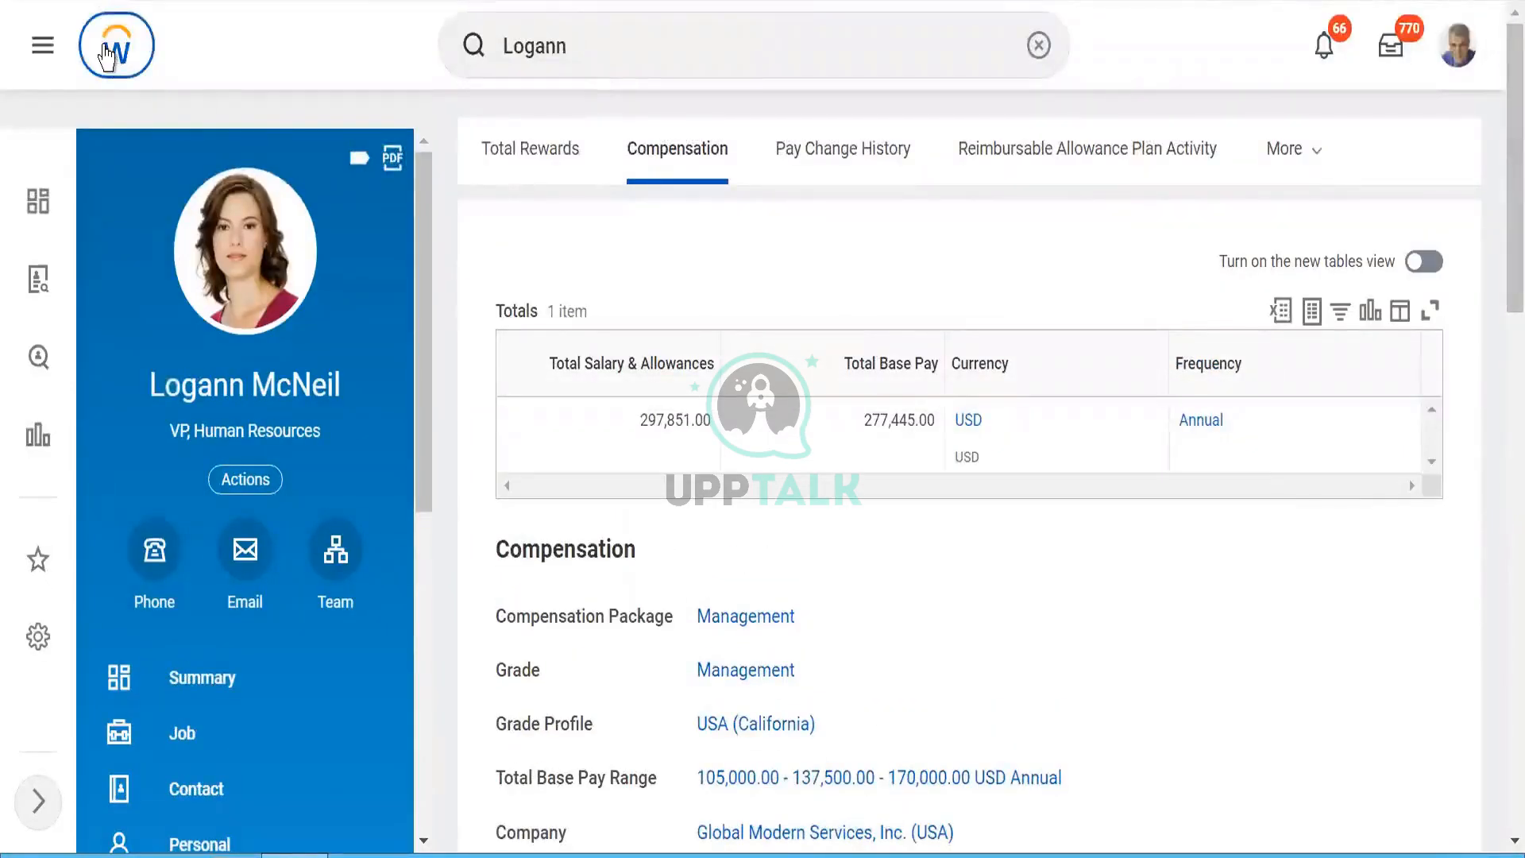
{"action": "left_click", "coordinate": [111, 57]}
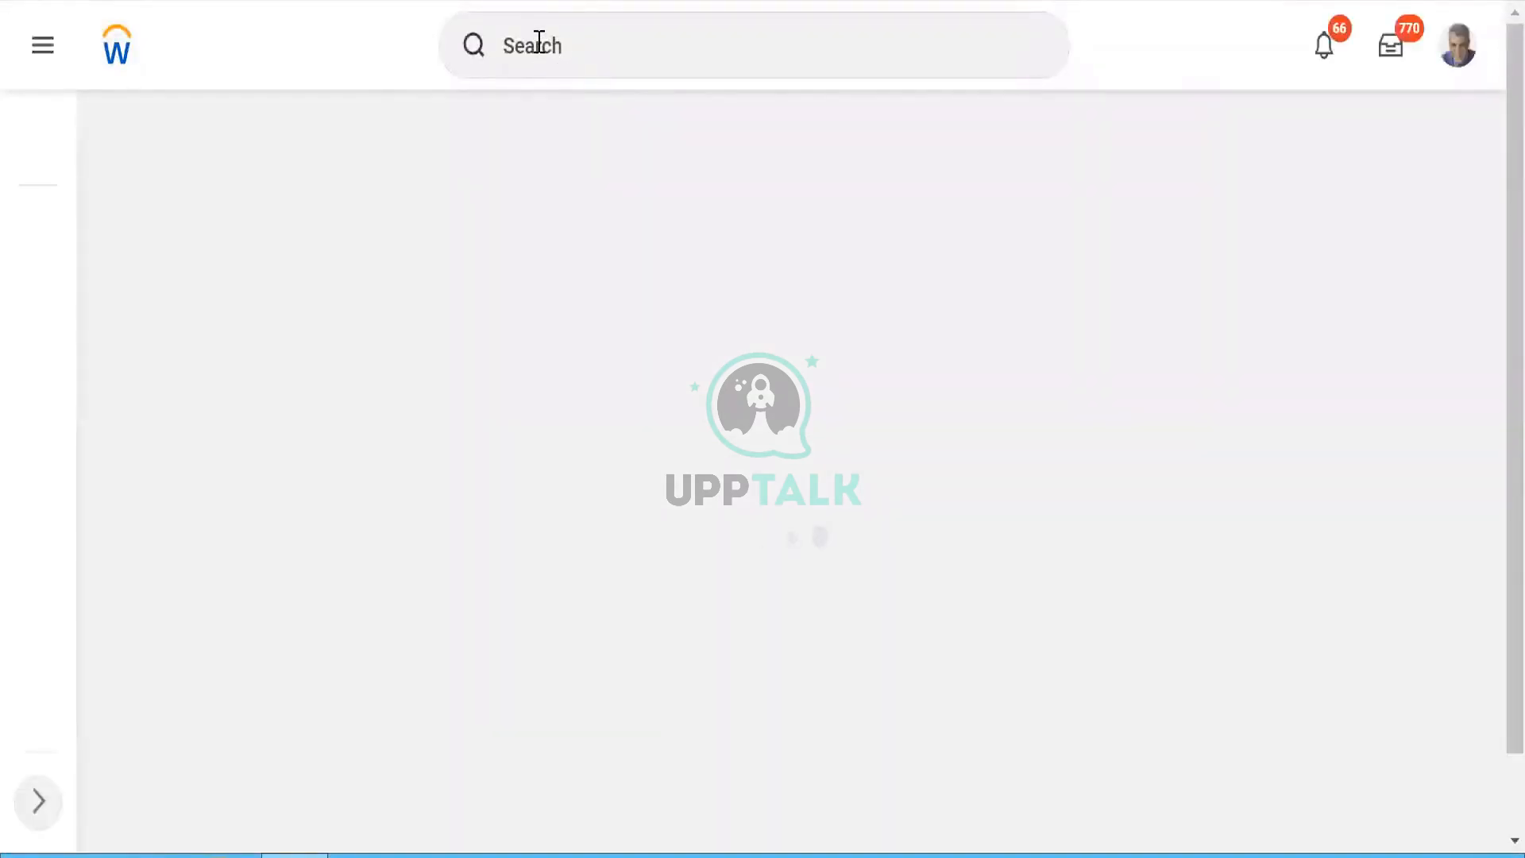
{"action": "left_click", "coordinate": [539, 42]}
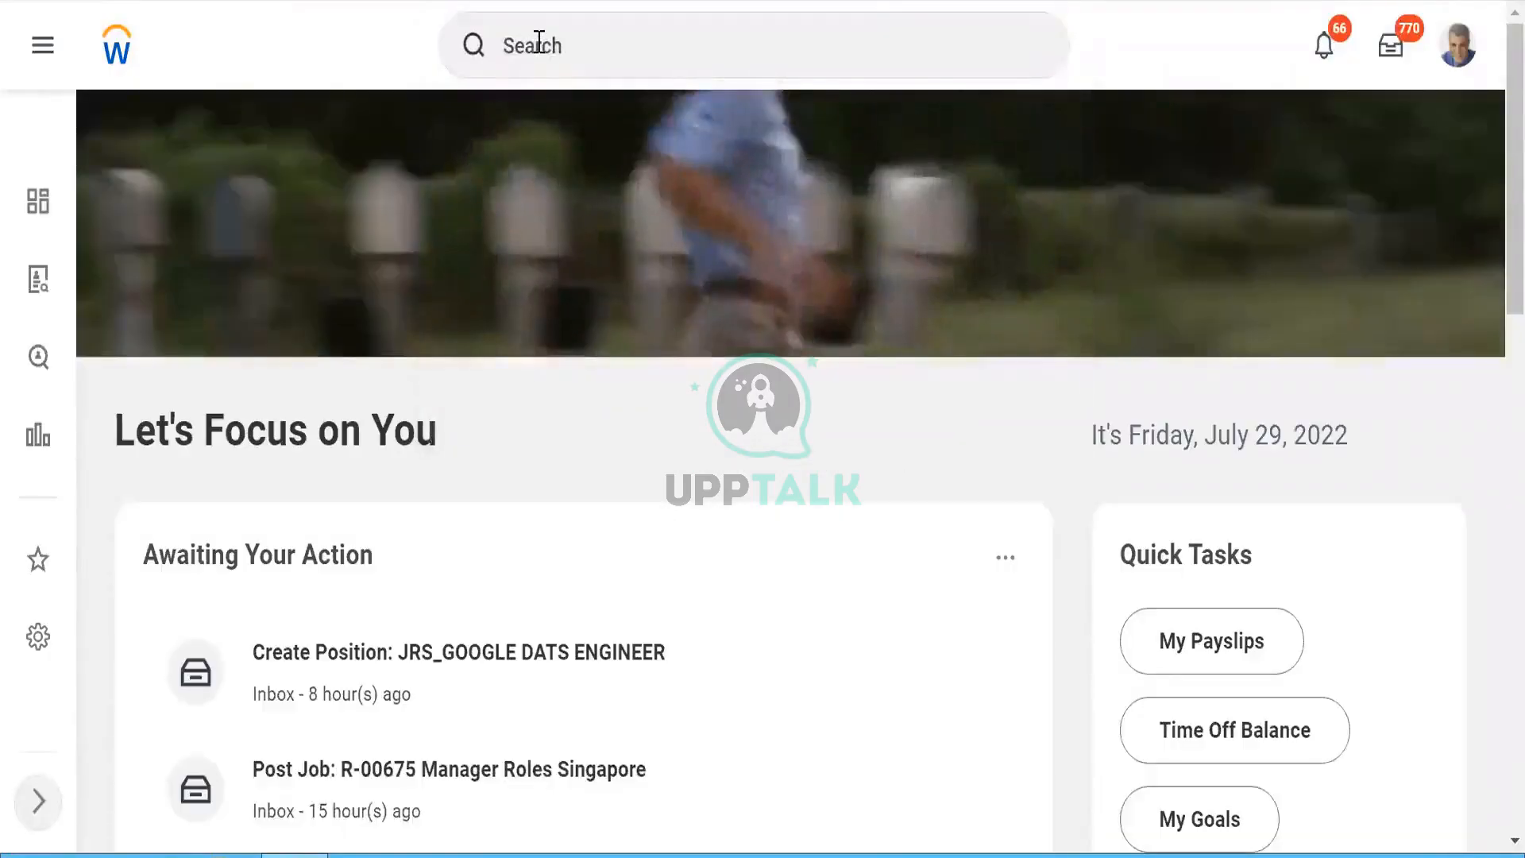
{"action": "left_click", "coordinate": [539, 42]}
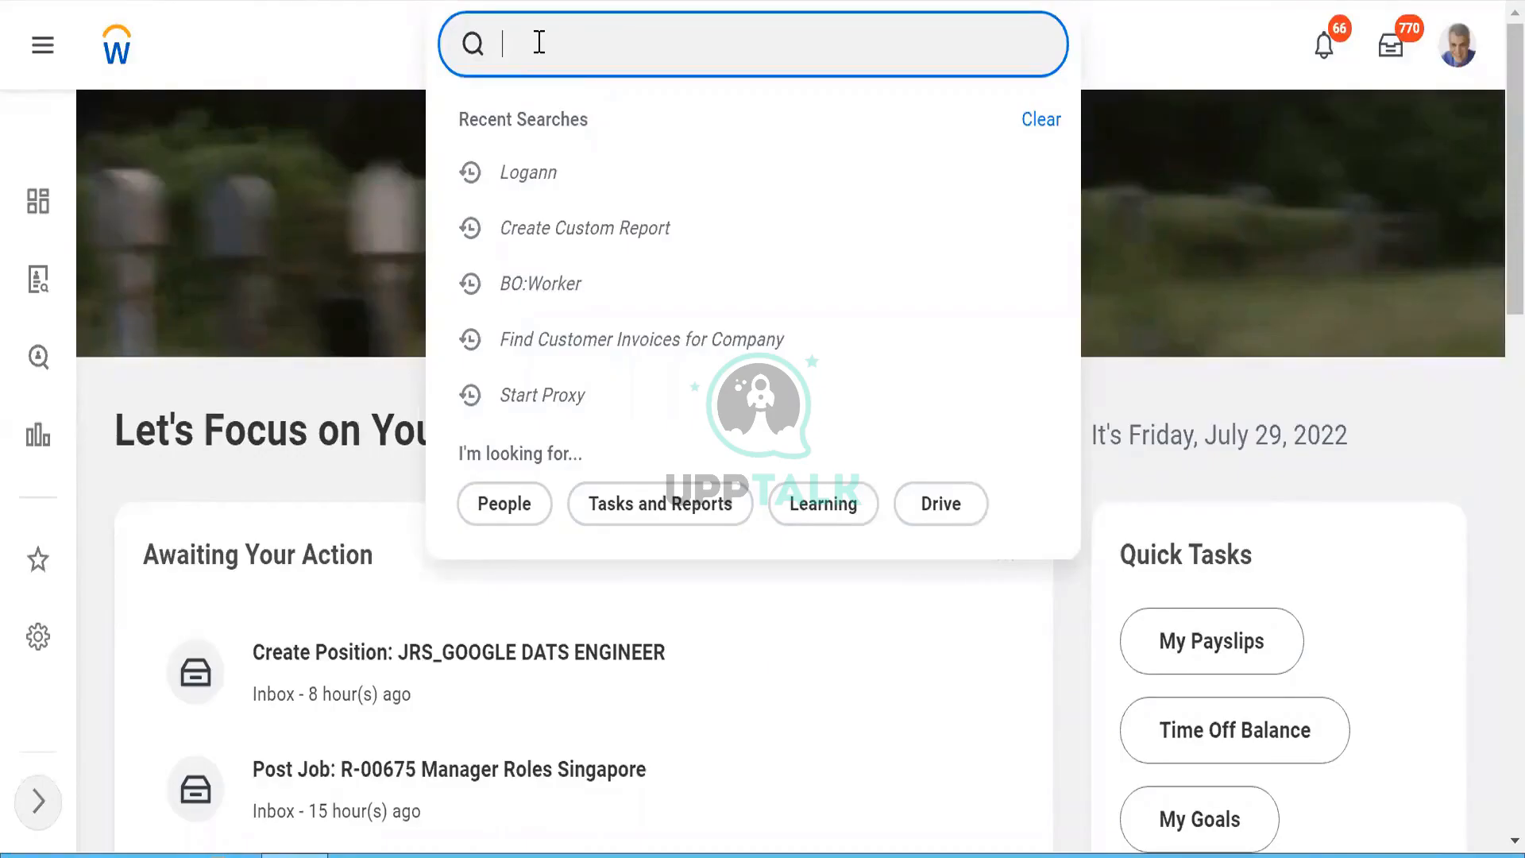
{"action": "type", "text": "cre"}
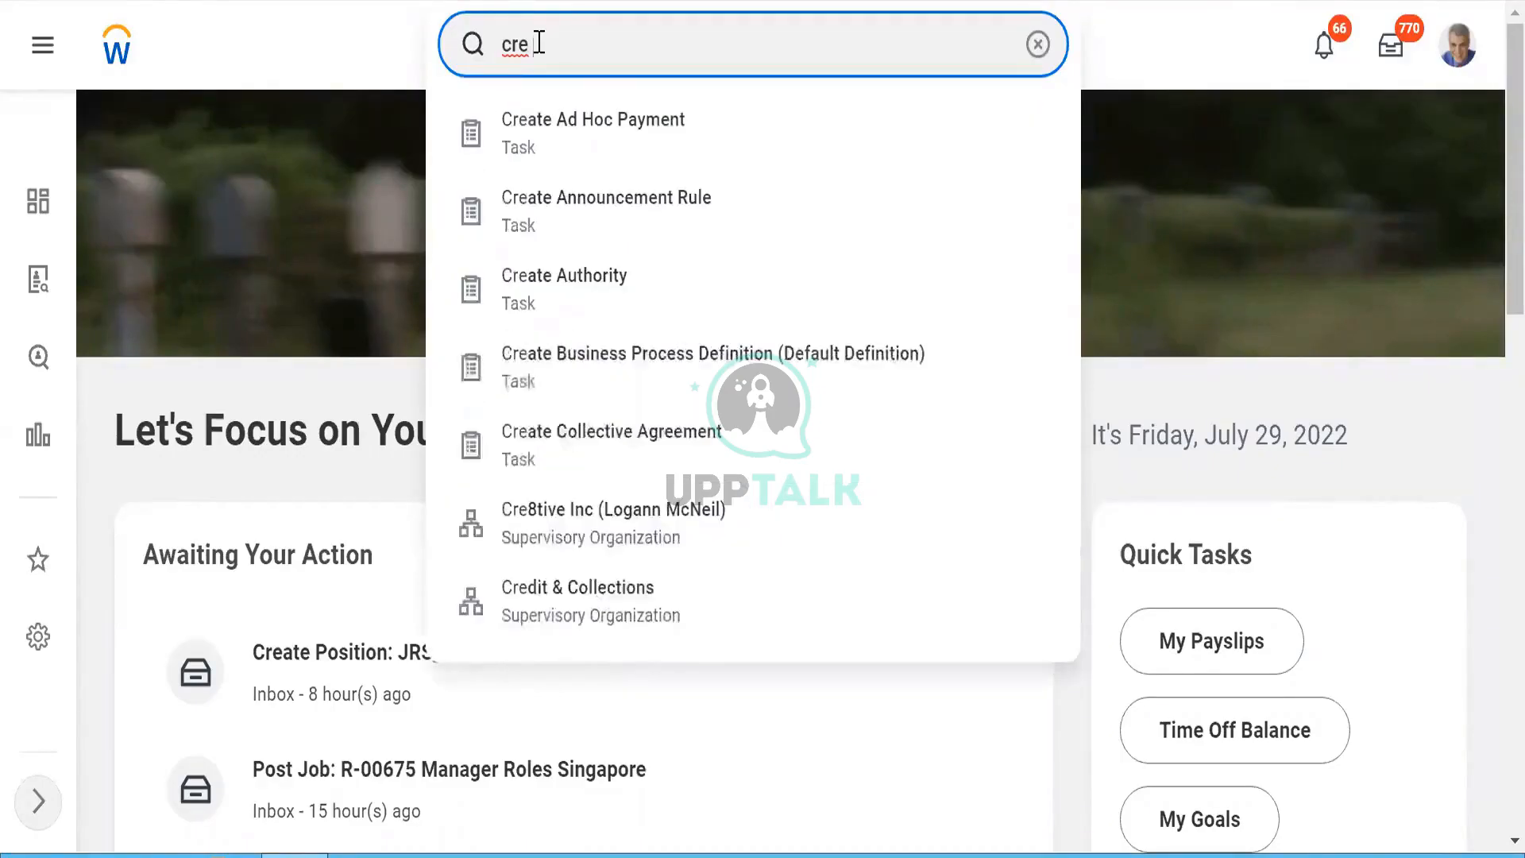
{"action": "type", "text": " d"}
{"action": "type", "text": "al"}
{"action": "type", "text": " fiel"}
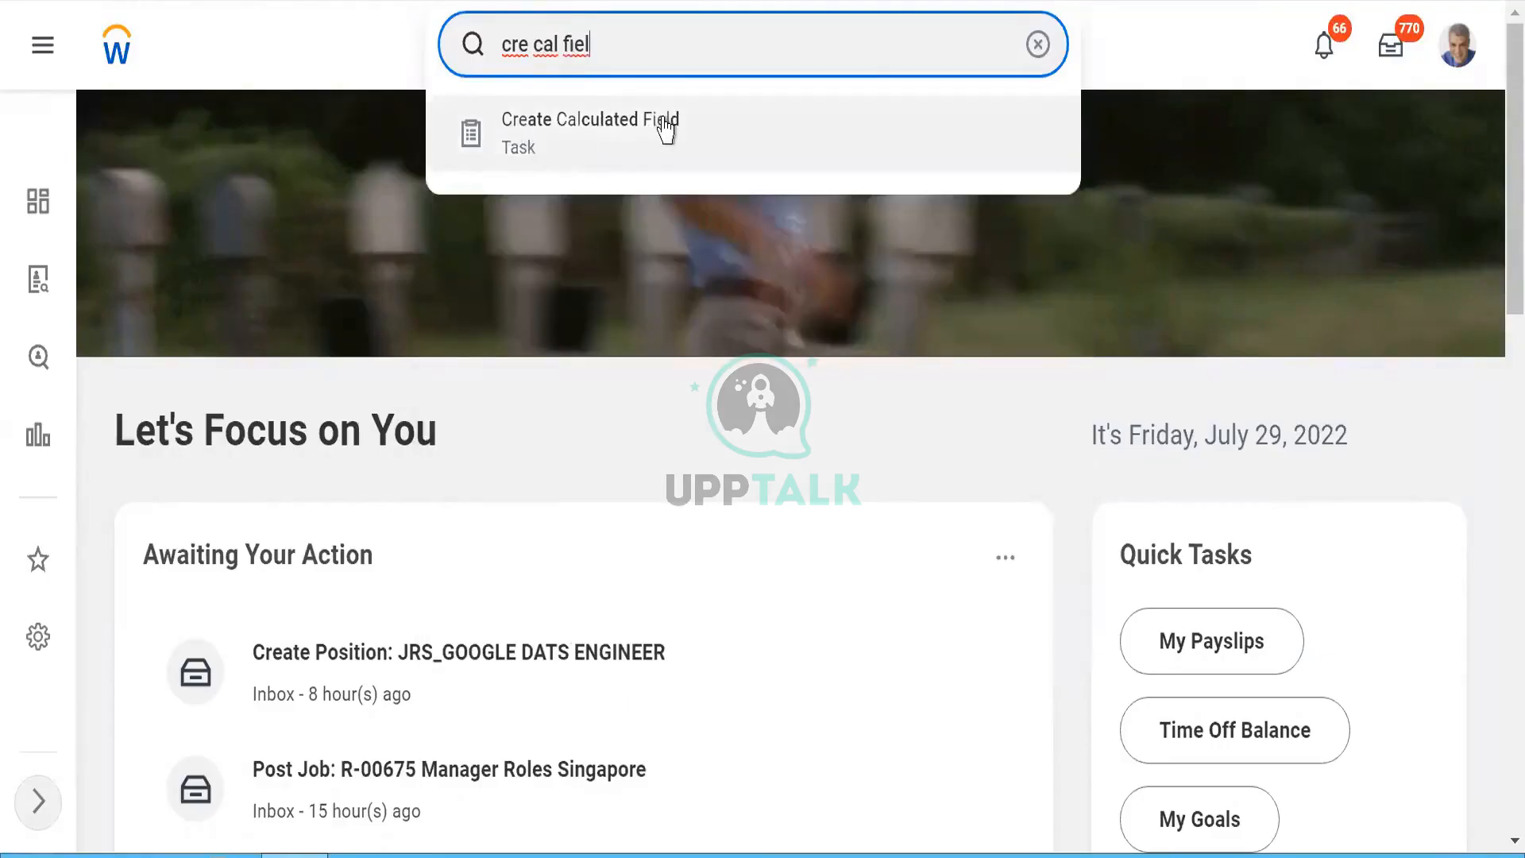
{"action": "left_click", "coordinate": [509, 139]}
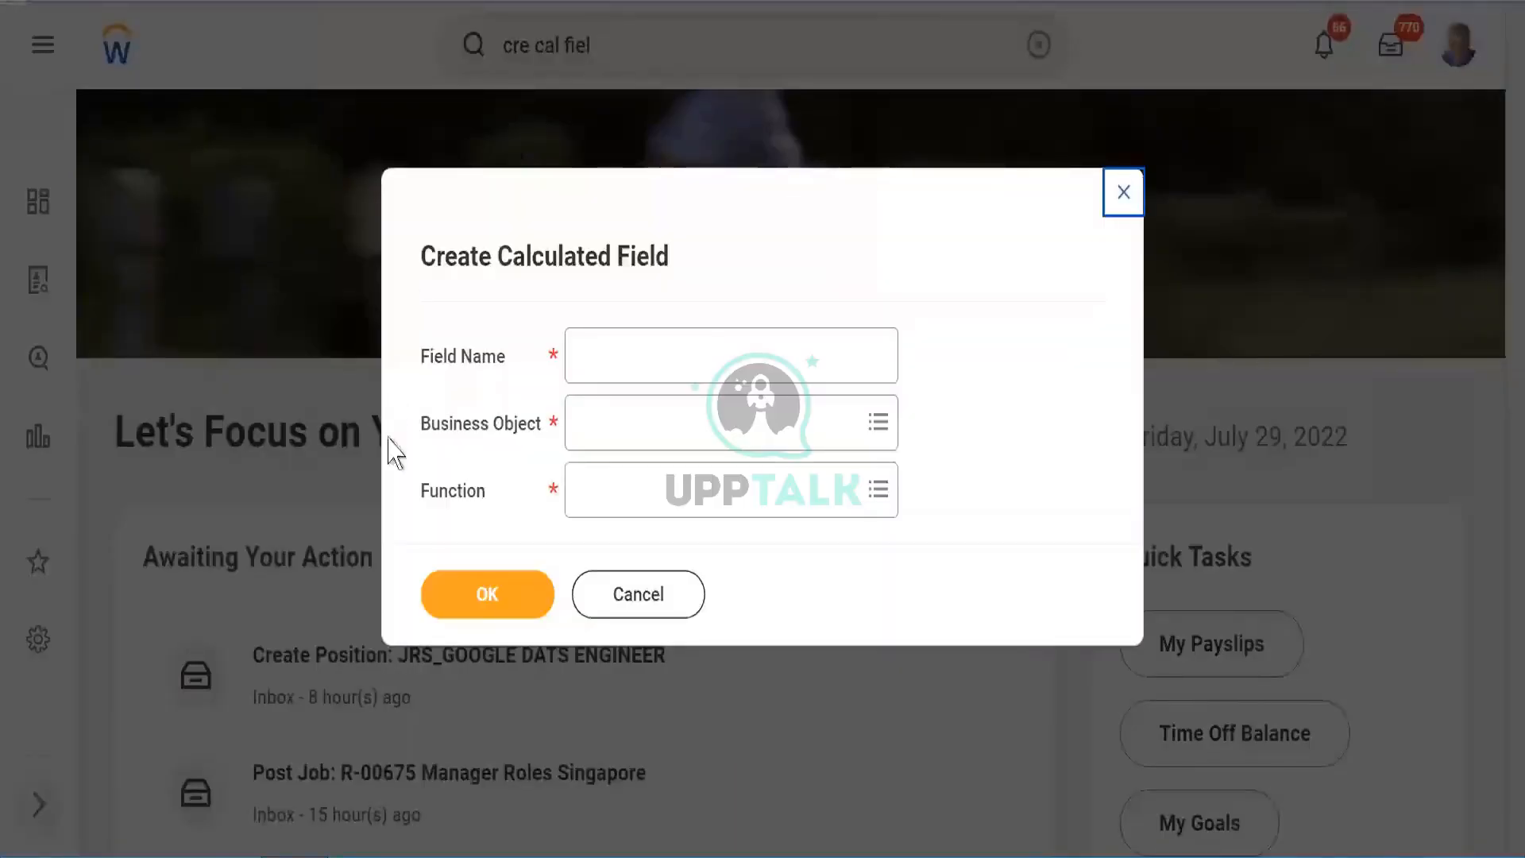
Name the calculated field CB1_CF_TF and set its business object to Job Profile.
{"action": "left_click", "coordinate": [607, 353]}
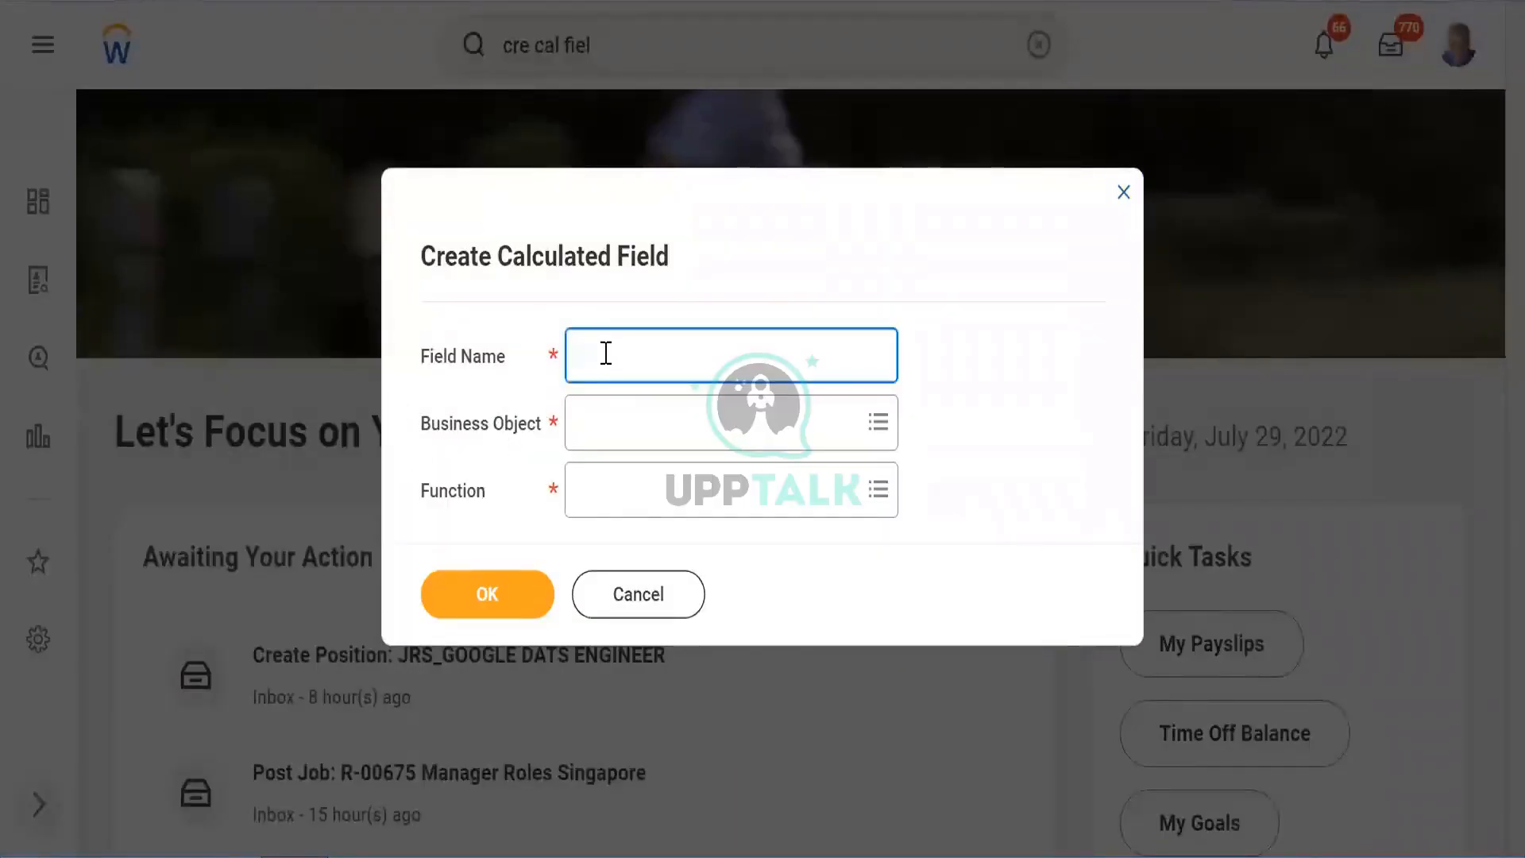
{"action": "type", "text": "CB1"}
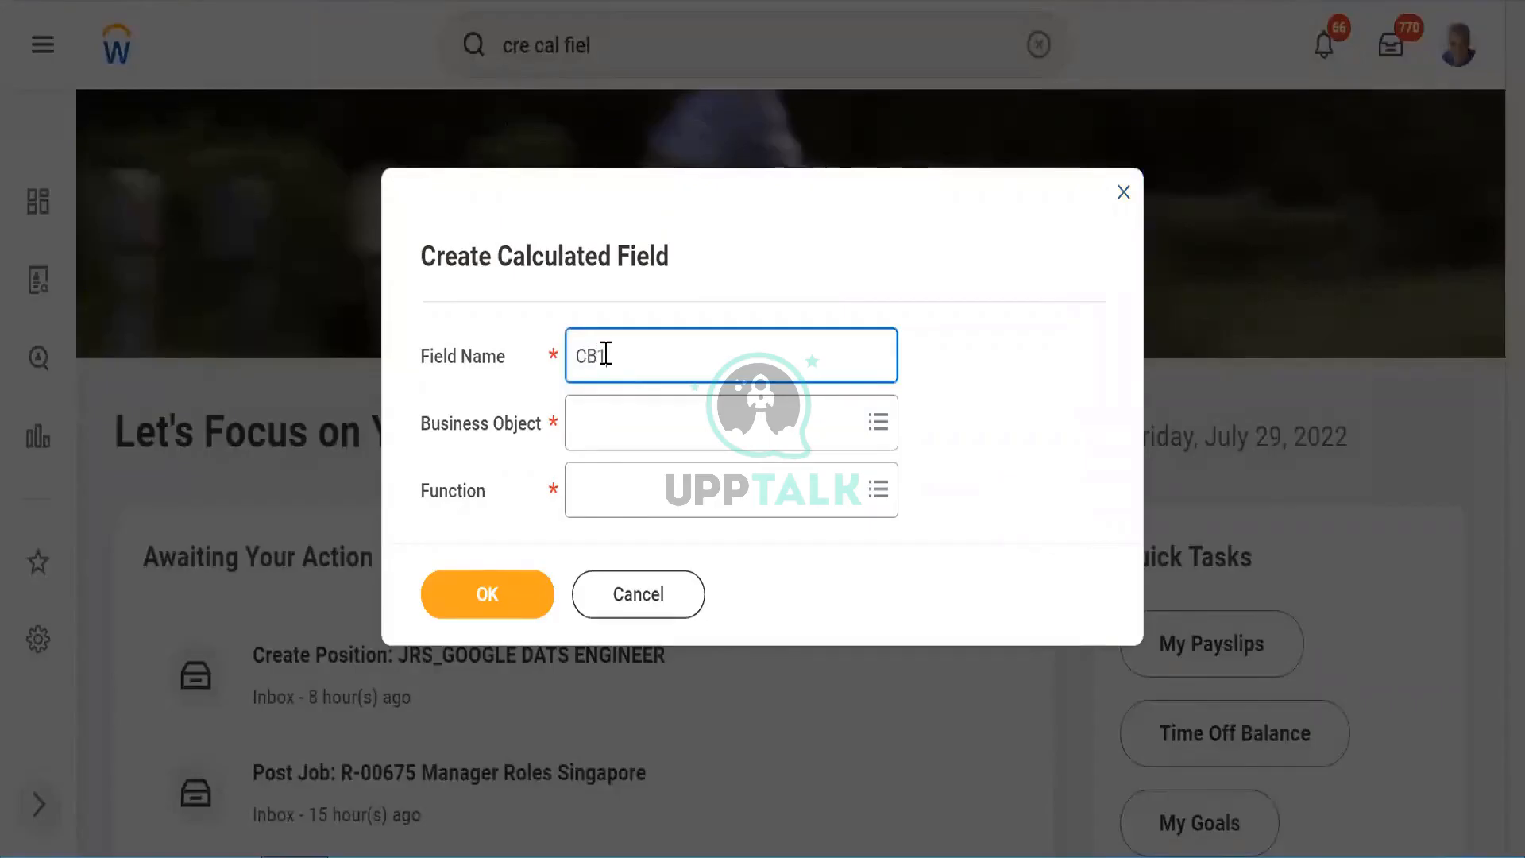
{"action": "type", "text": "_CF_TF"}
{"action": "left_click", "coordinate": [598, 427]}
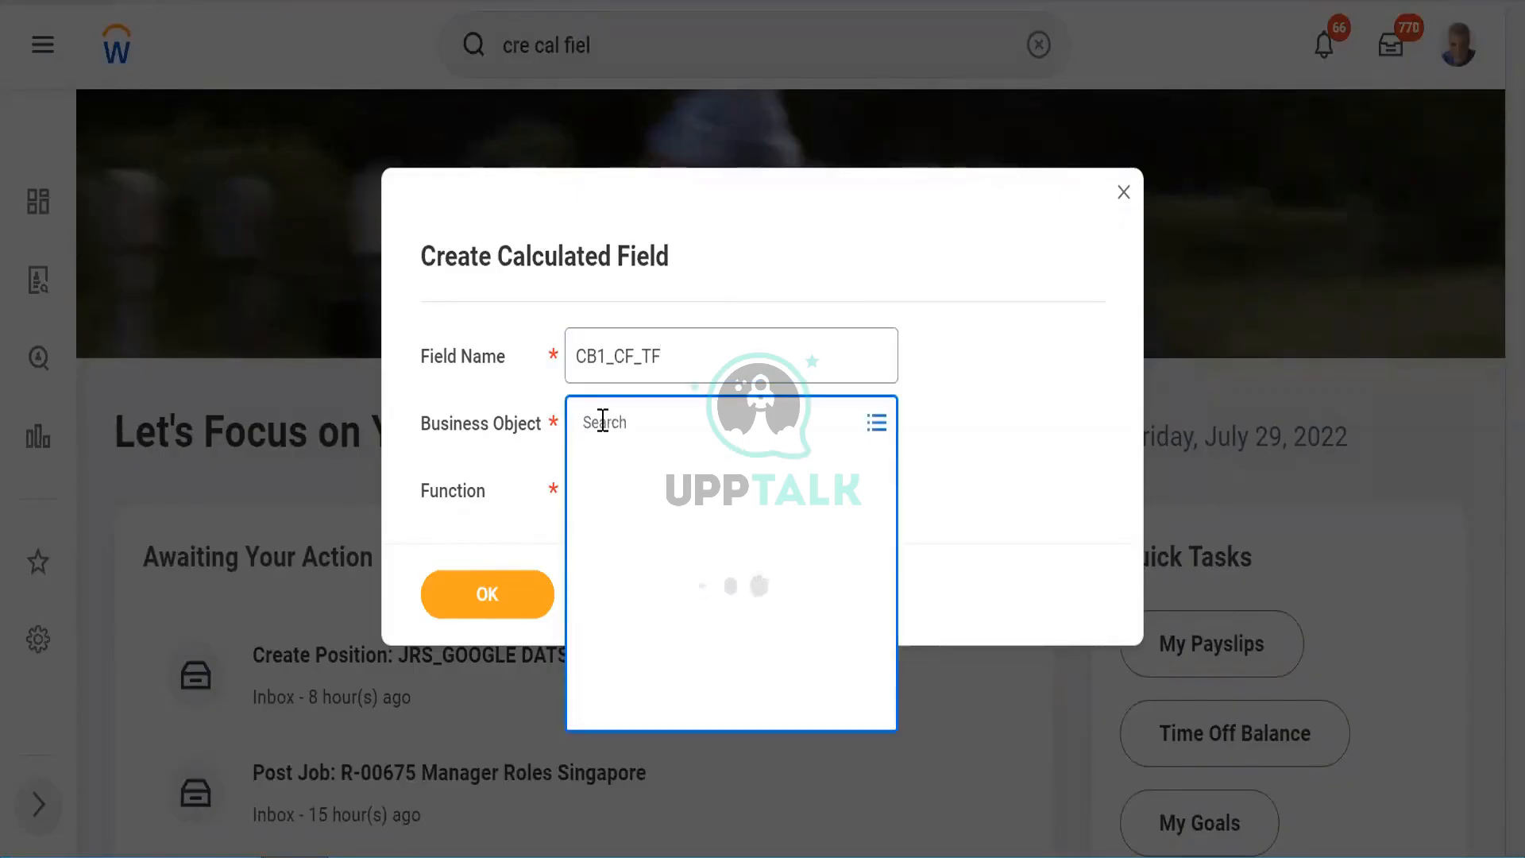
{"action": "type", "text": "Job Profile"}
{"action": "key", "text": "Return"}
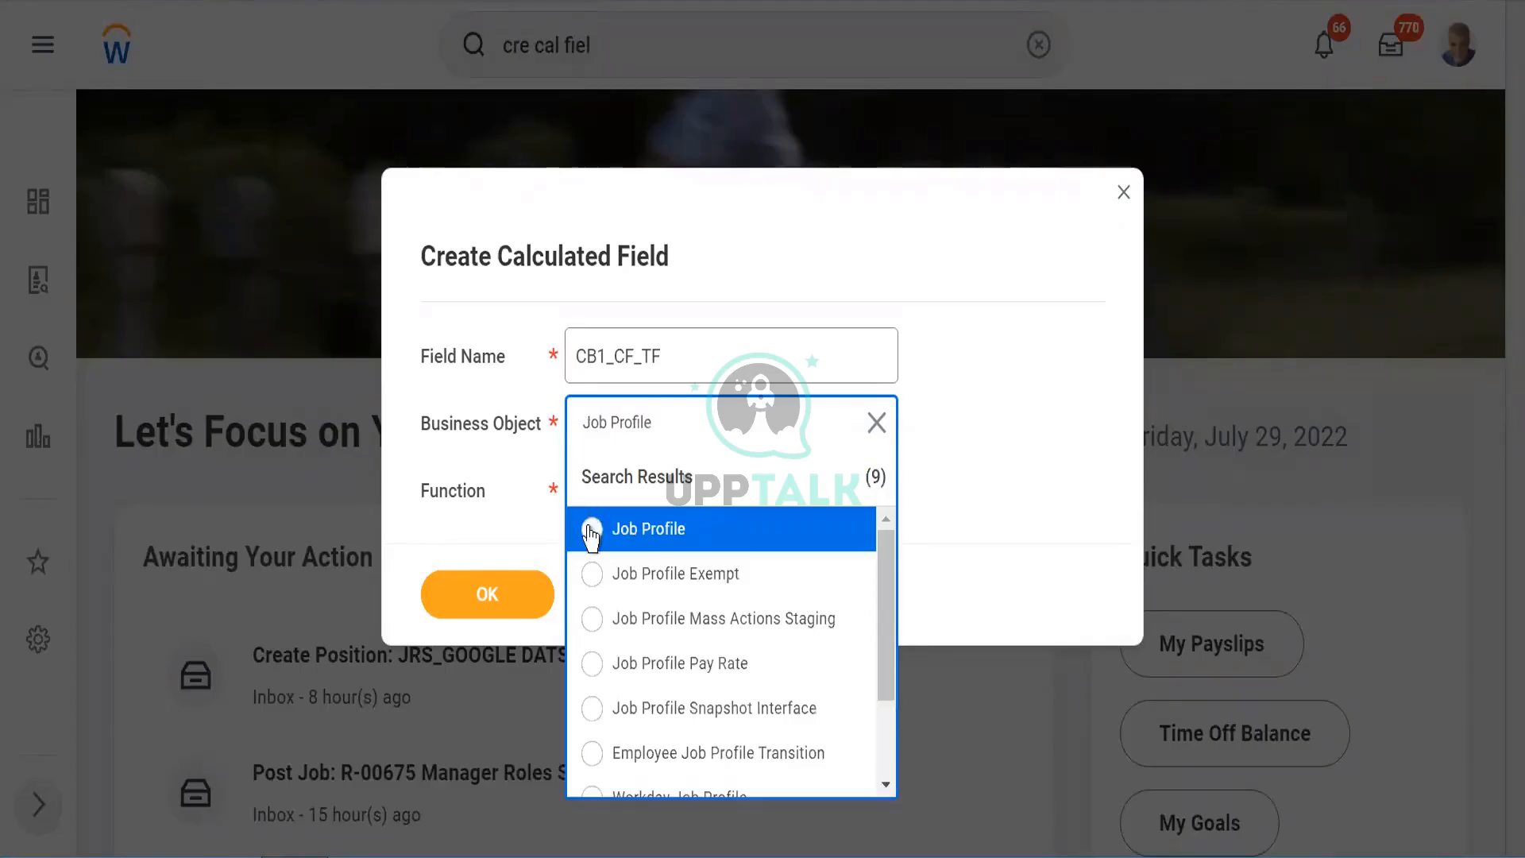
{"action": "left_click", "coordinate": [591, 532]}
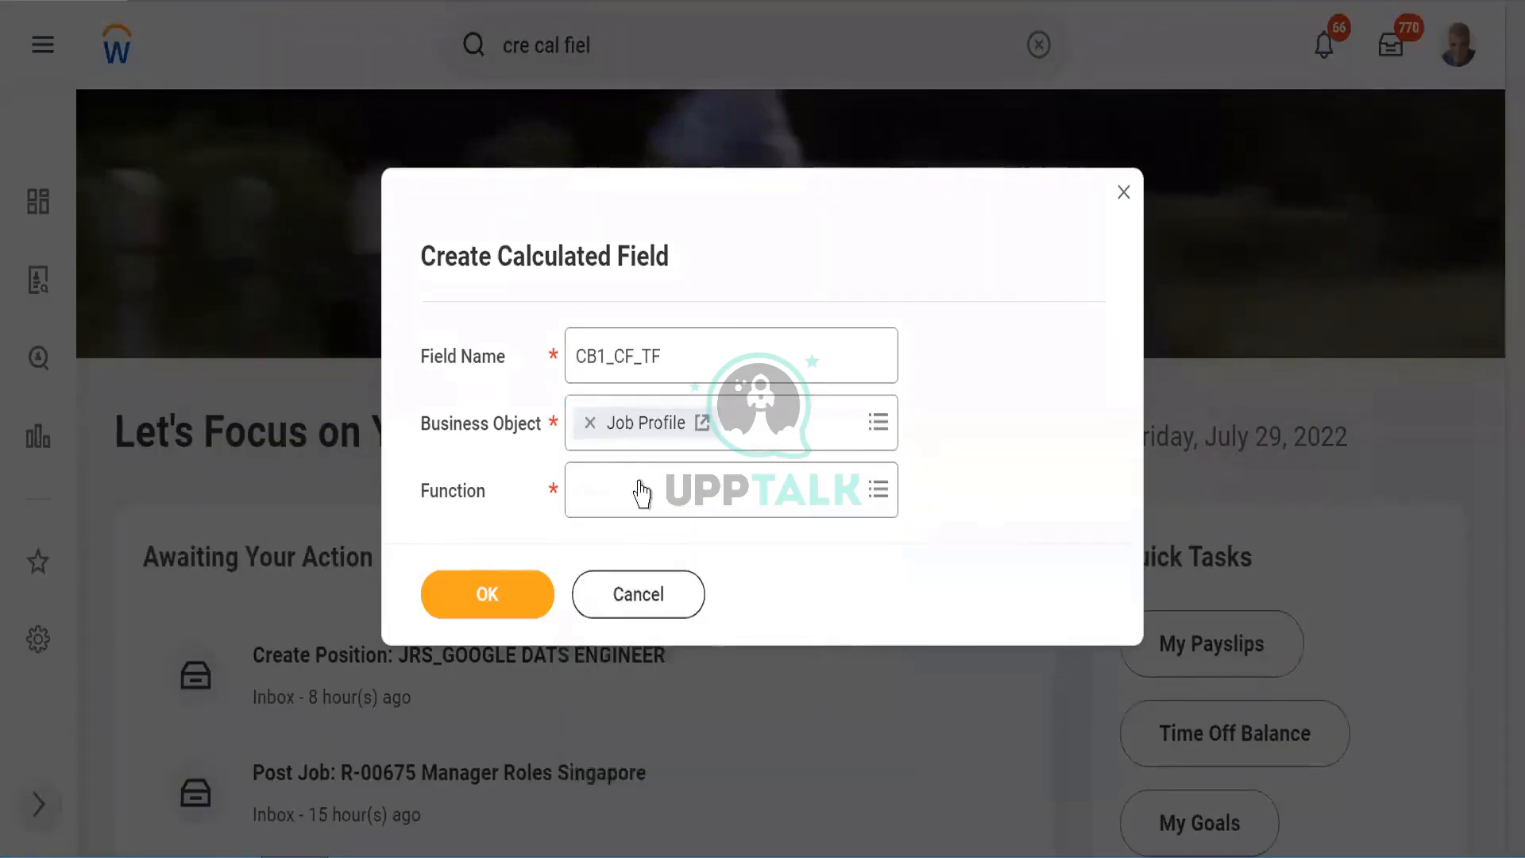
Set the calculated field's function to True/False Condition and confirm the initial setup.
{"action": "left_click", "coordinate": [620, 495]}
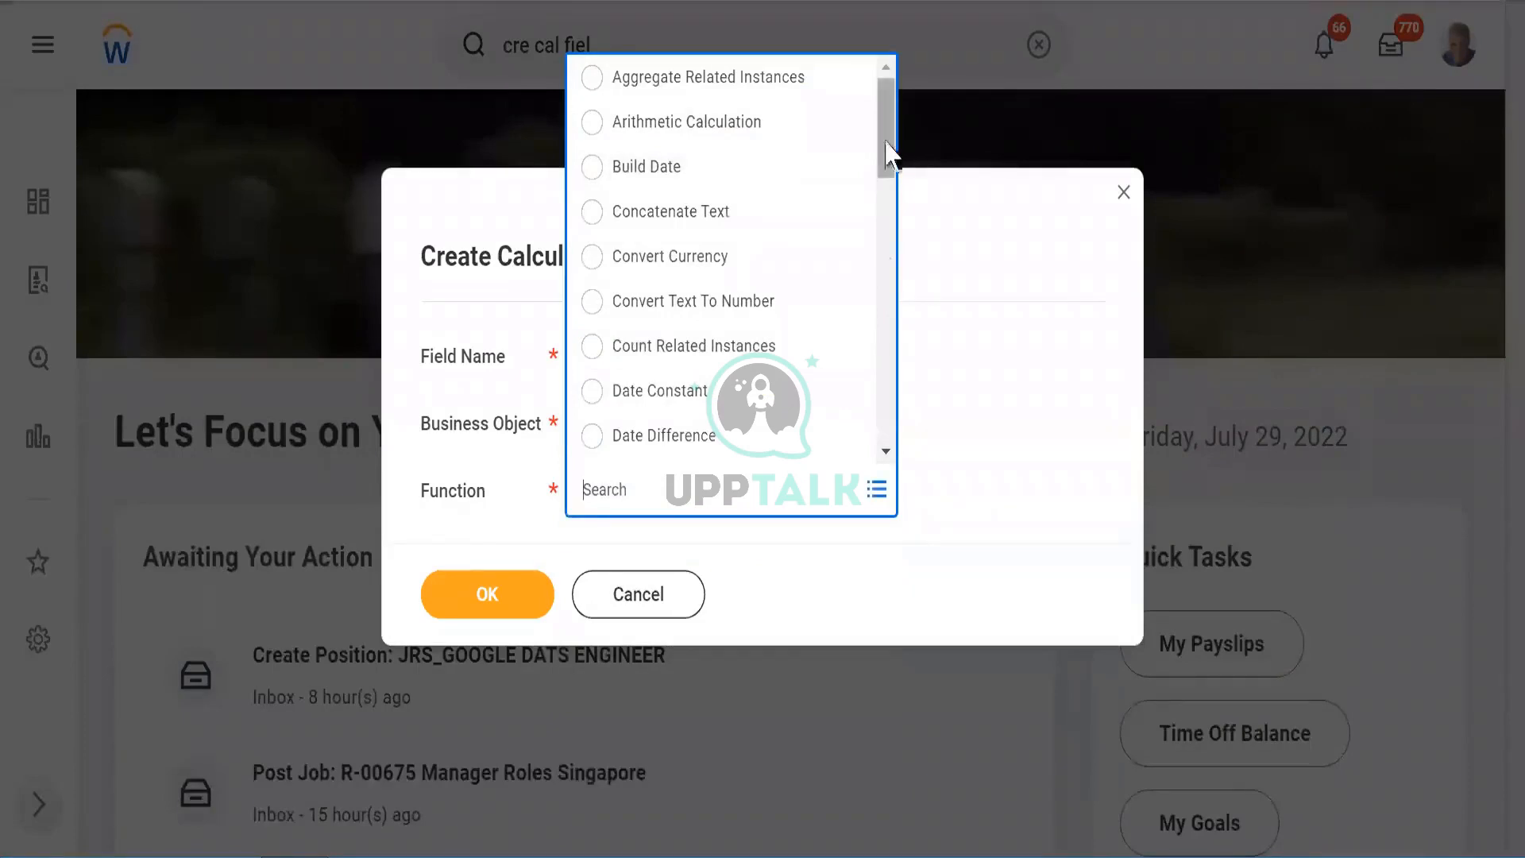
{"action": "left_click_drag", "start_coordinate": [888, 155], "coordinate": [895, 424]}
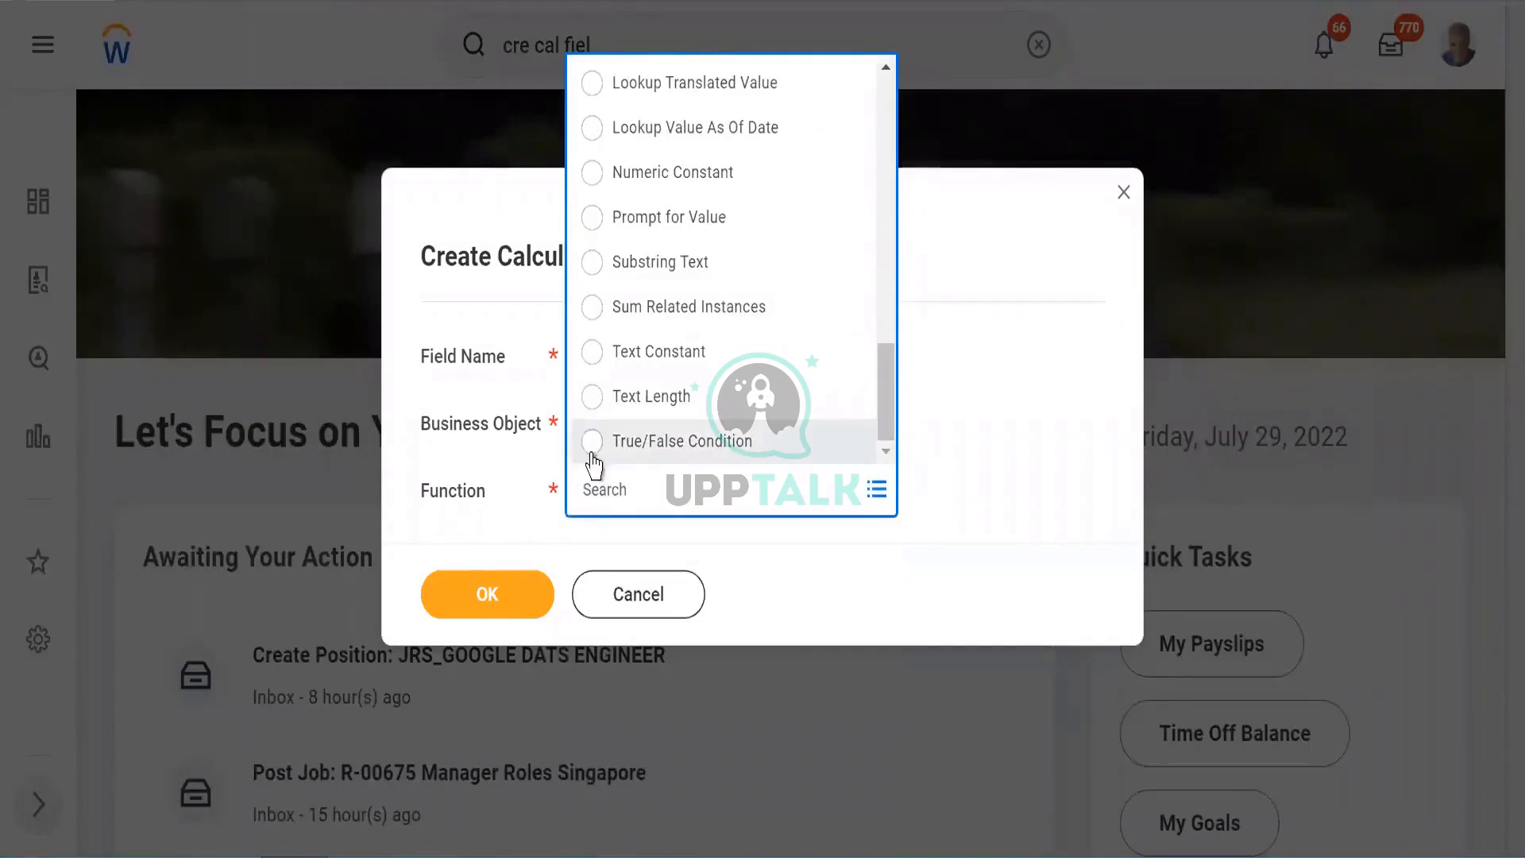
{"action": "left_click", "coordinate": [591, 451]}
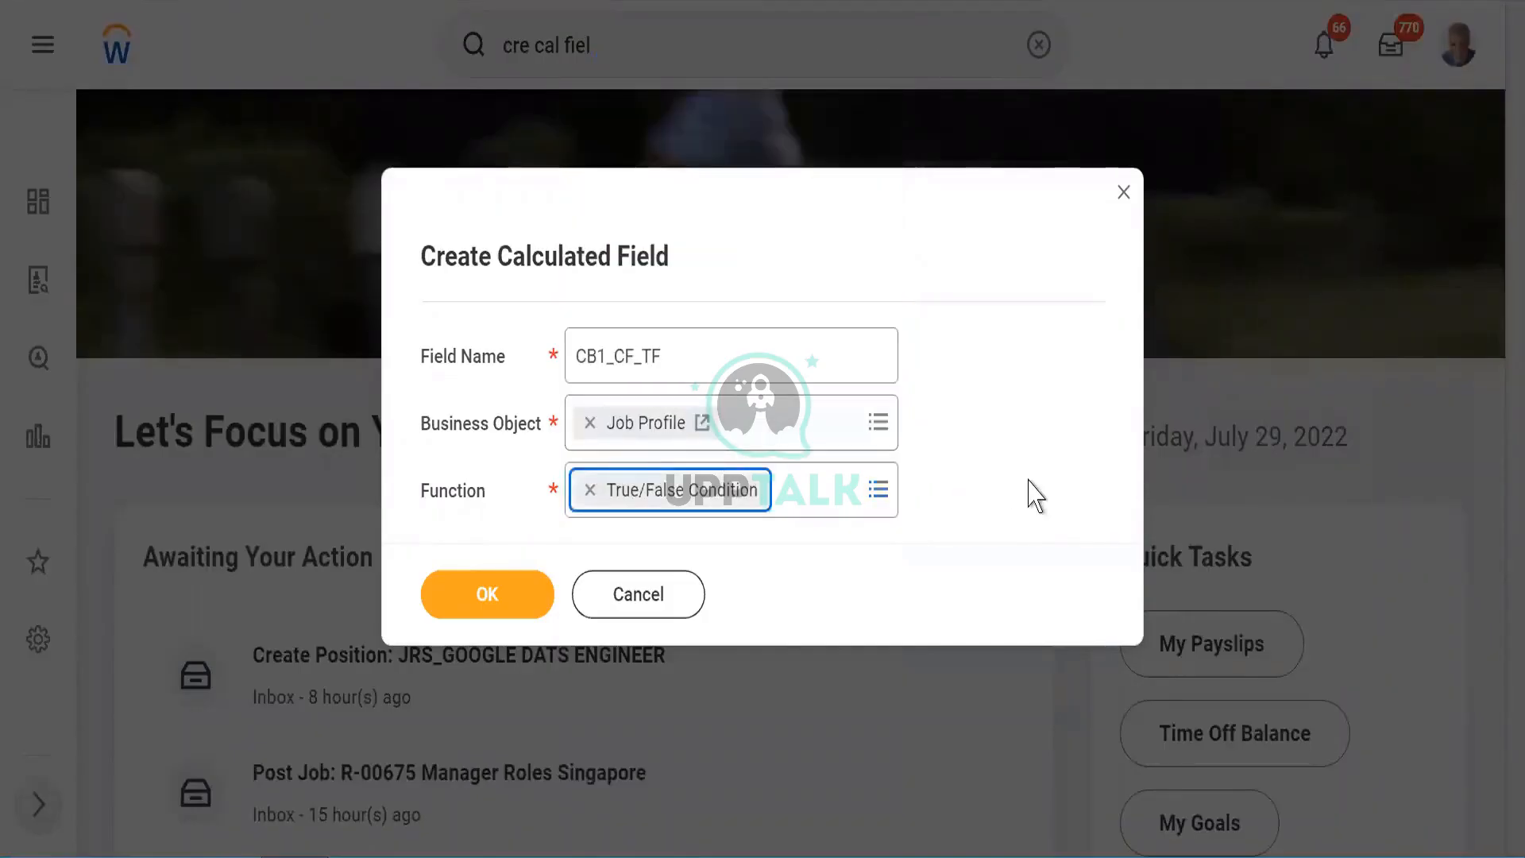
{"action": "left_click", "coordinate": [451, 596]}
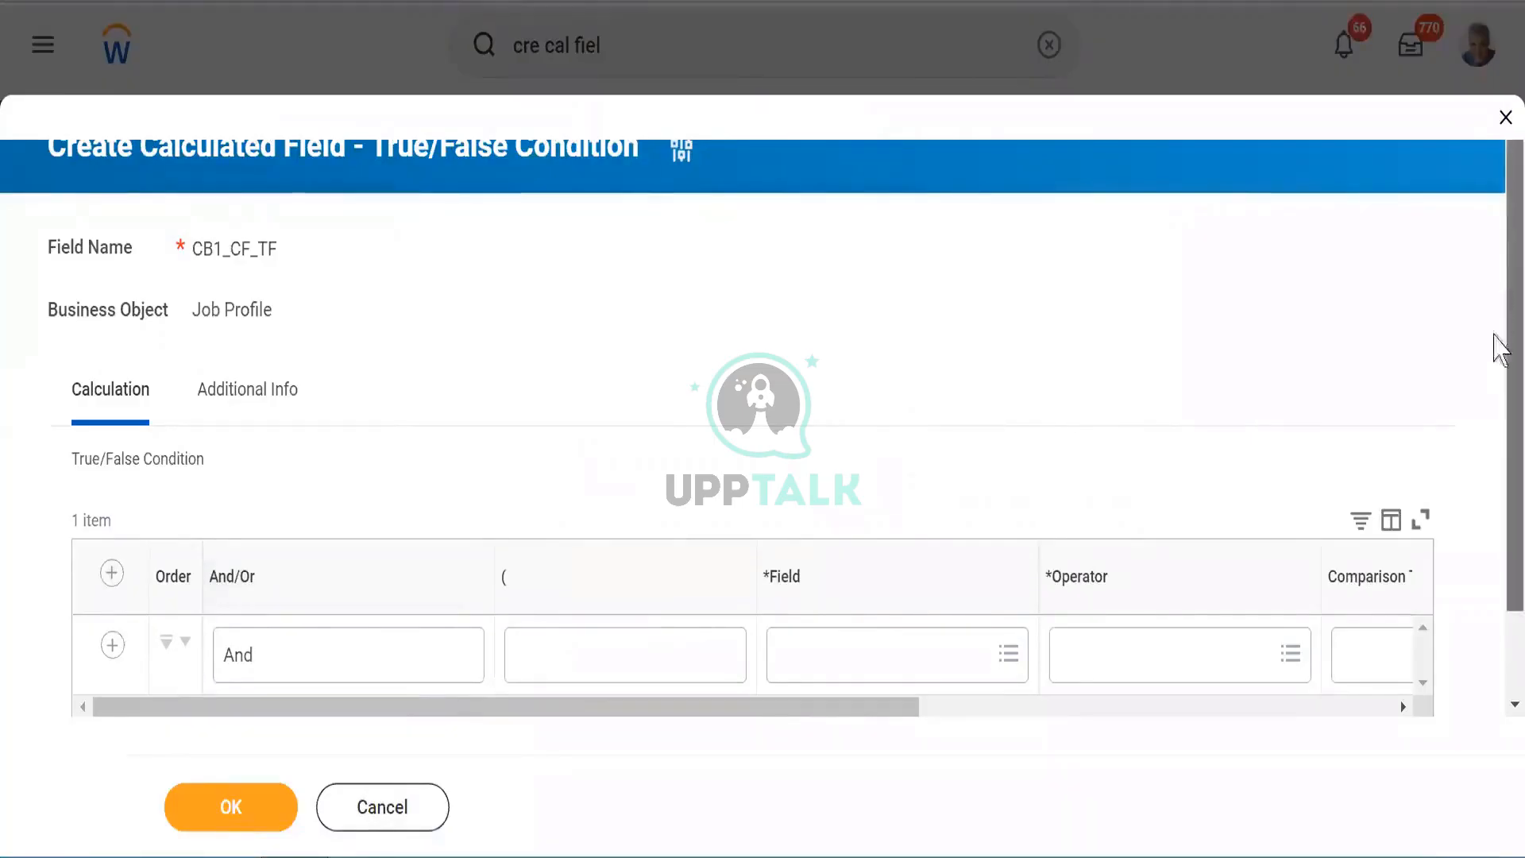
Search the condition row's field options for "comp grade" and set the field to Compensation Grade.
{"action": "scroll", "coordinate": [1495, 335], "scroll_direction": "down", "scroll_amount": 2}
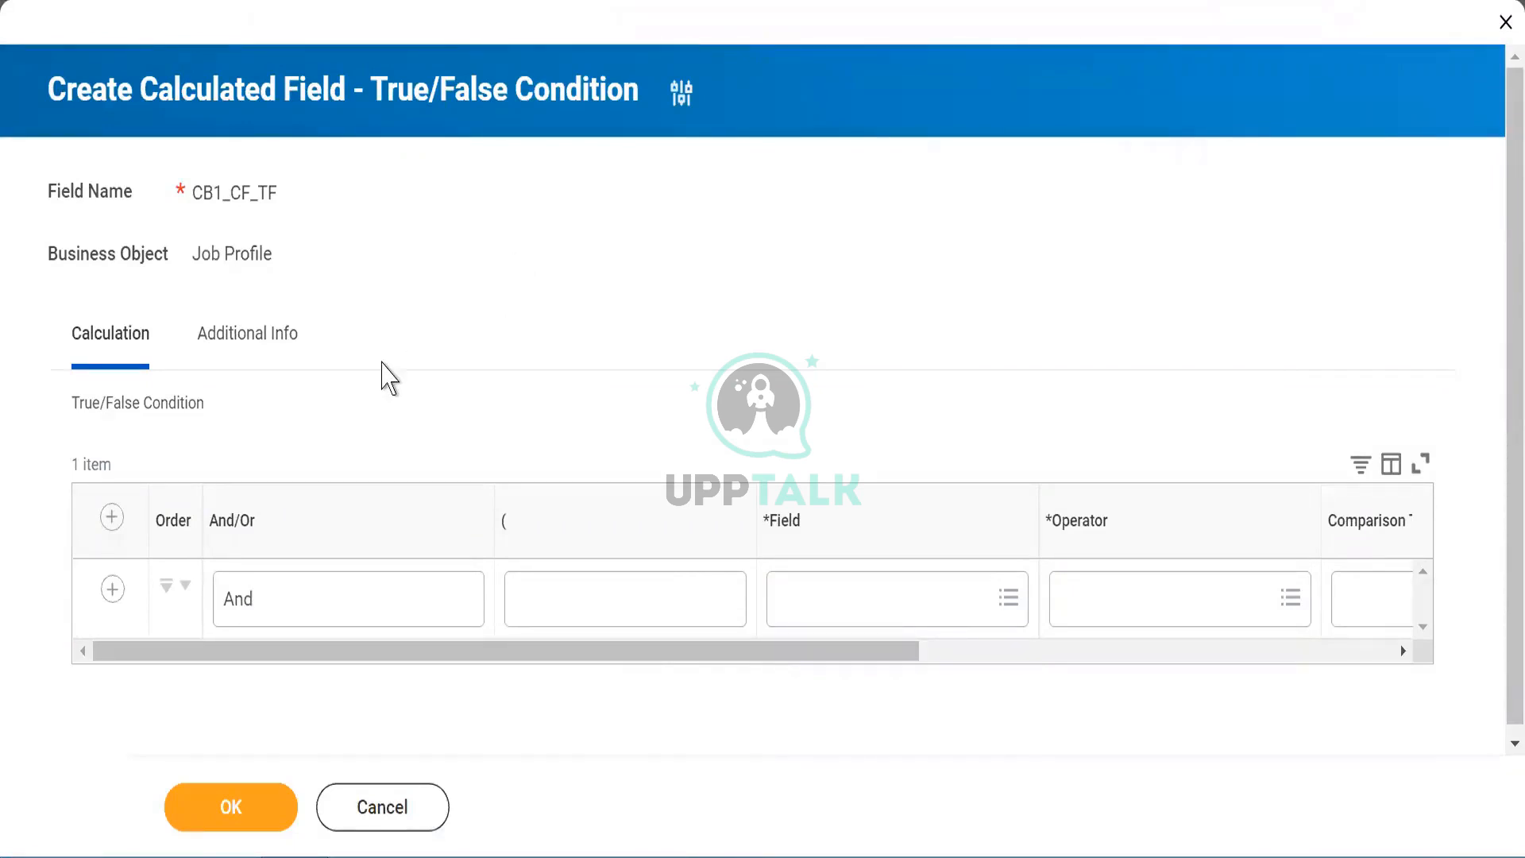
{"action": "left_click_drag", "start_coordinate": [480, 653], "coordinate": [598, 655]}
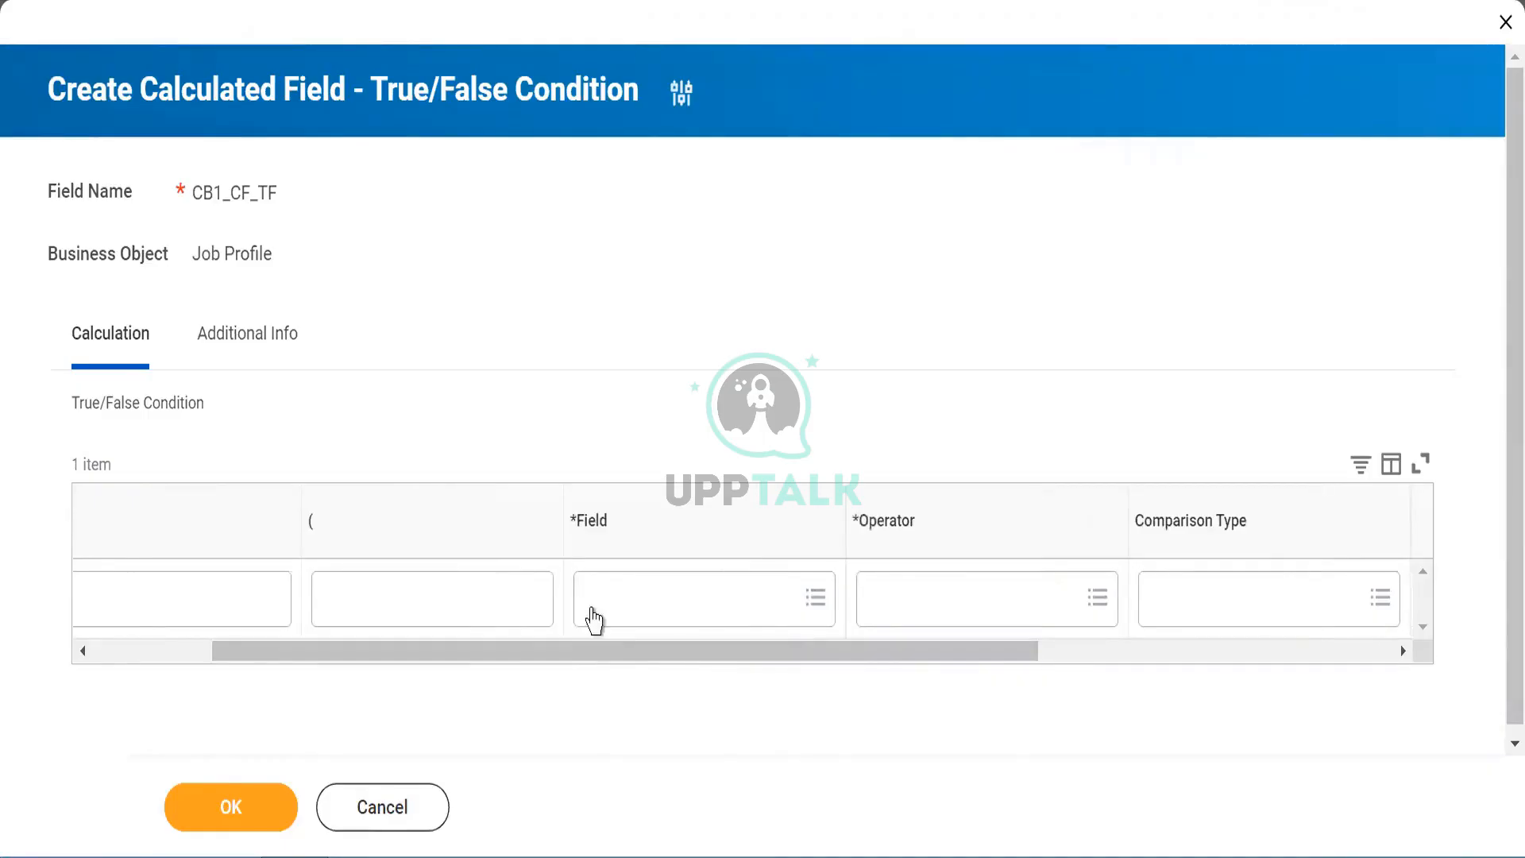
{"action": "left_click", "coordinate": [592, 609]}
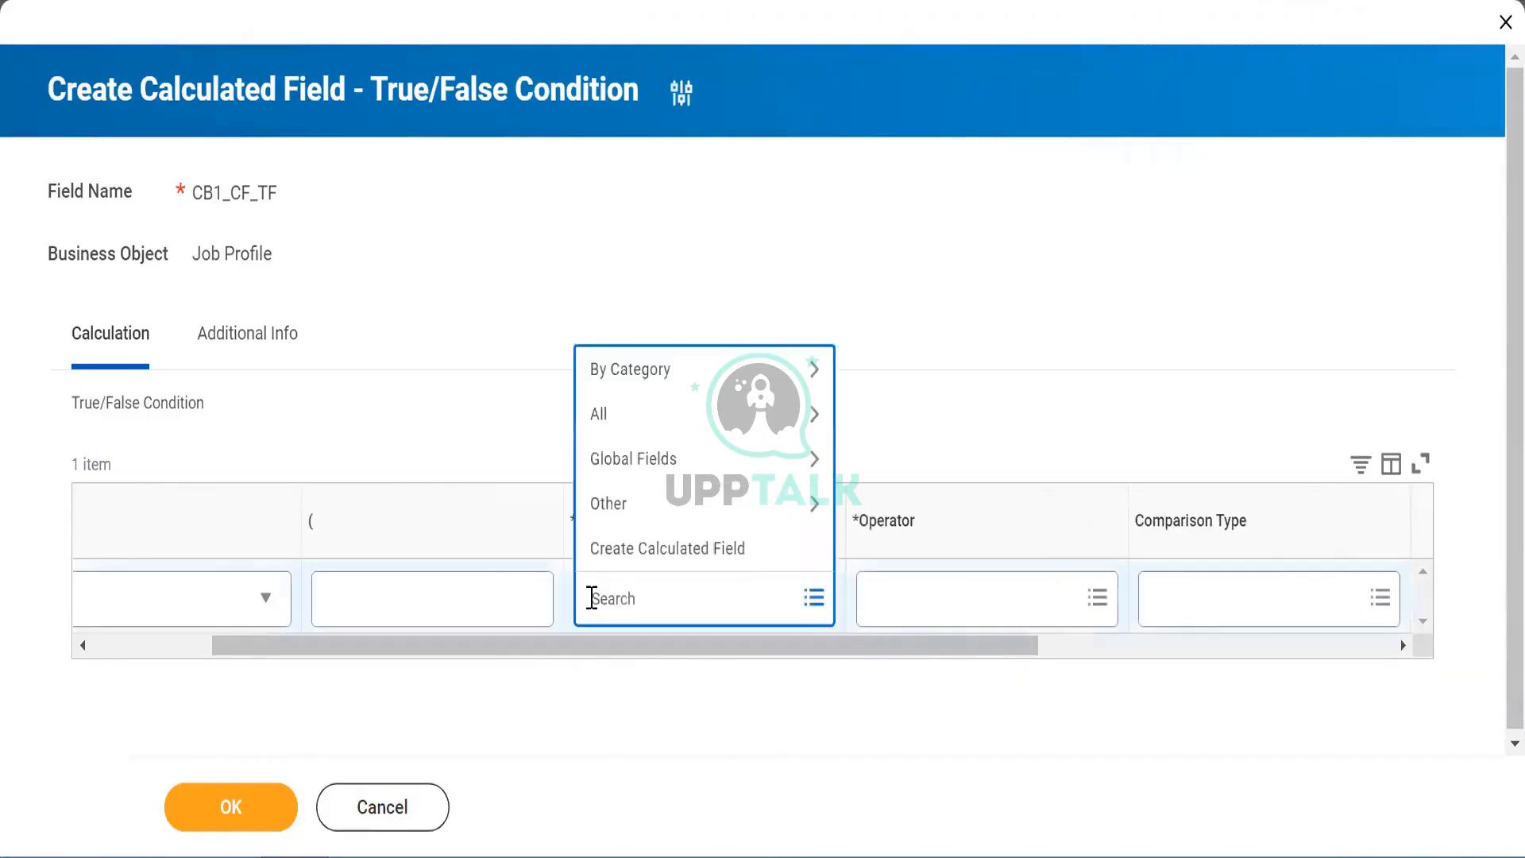
{"action": "type", "text": "comp grade"}
{"action": "key", "text": "Return"}
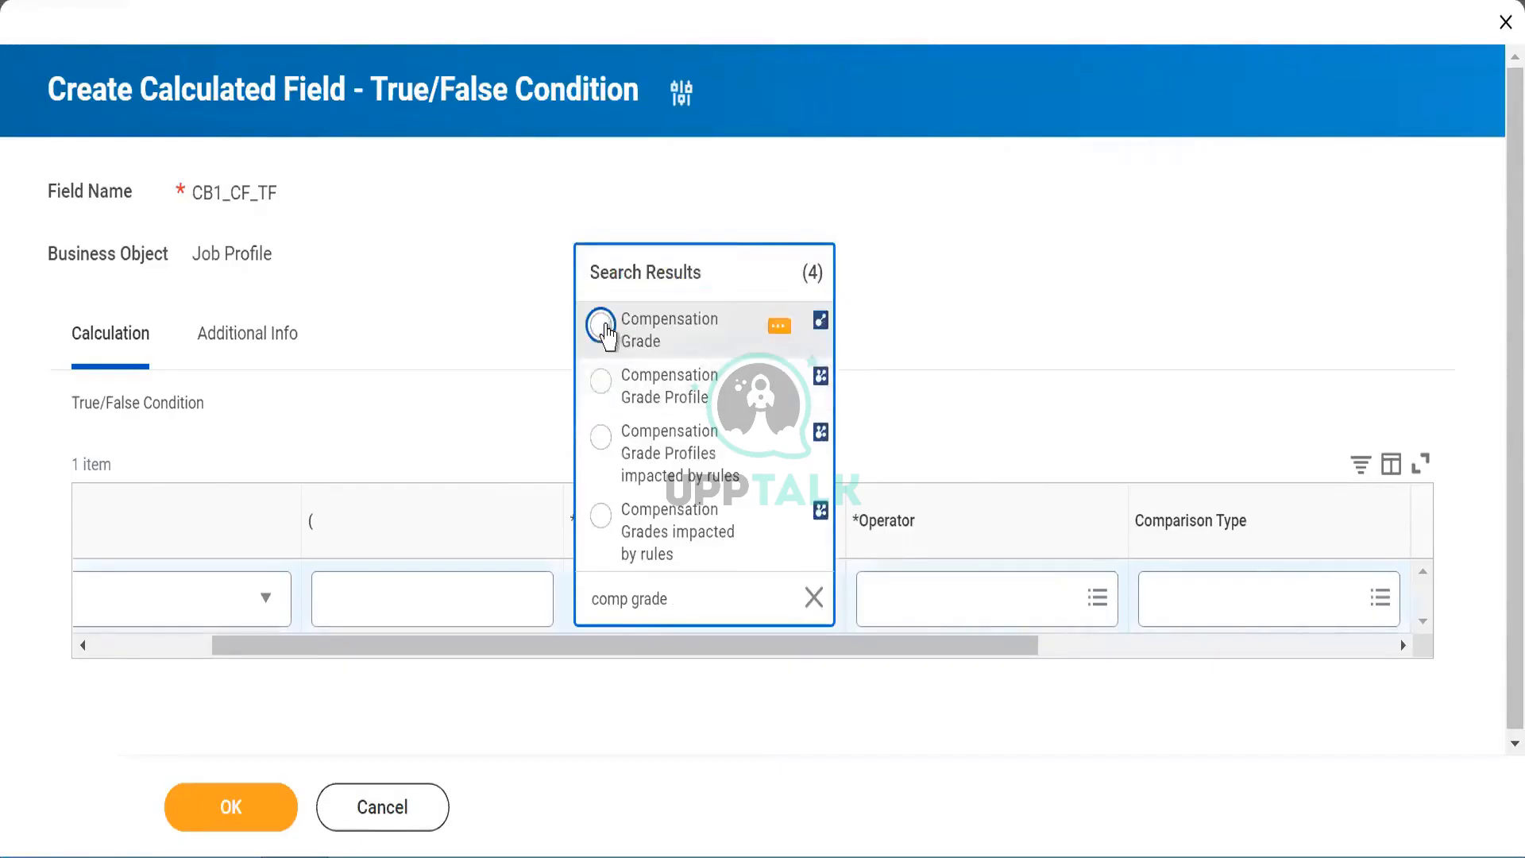
{"action": "left_click", "coordinate": [600, 324]}
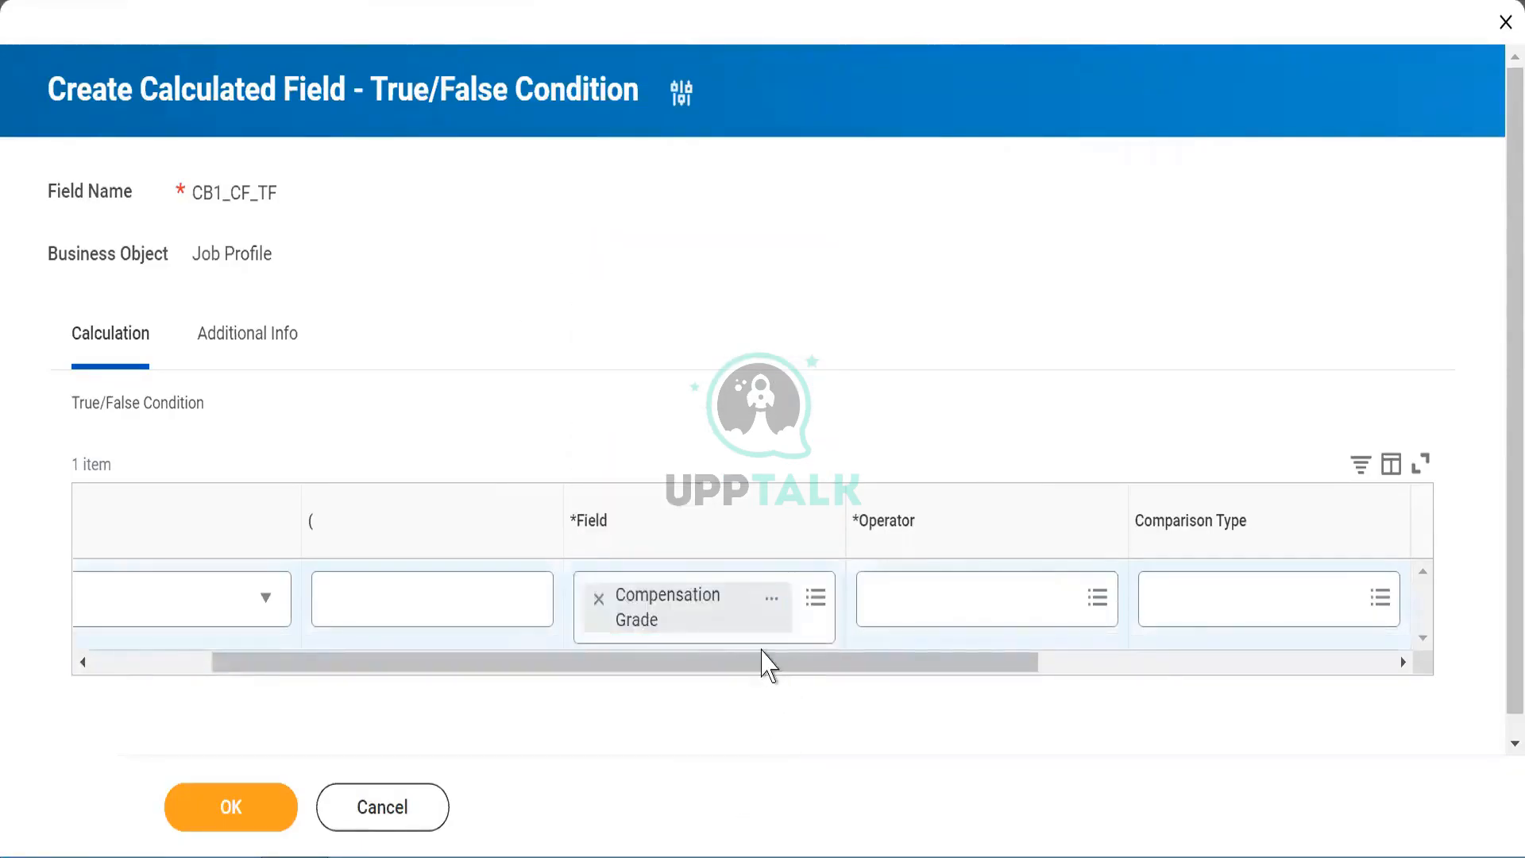
Set the operator of the Compensation Grade condition to "is not empty".
{"action": "left_click_drag", "start_coordinate": [759, 661], "coordinate": [814, 664]}
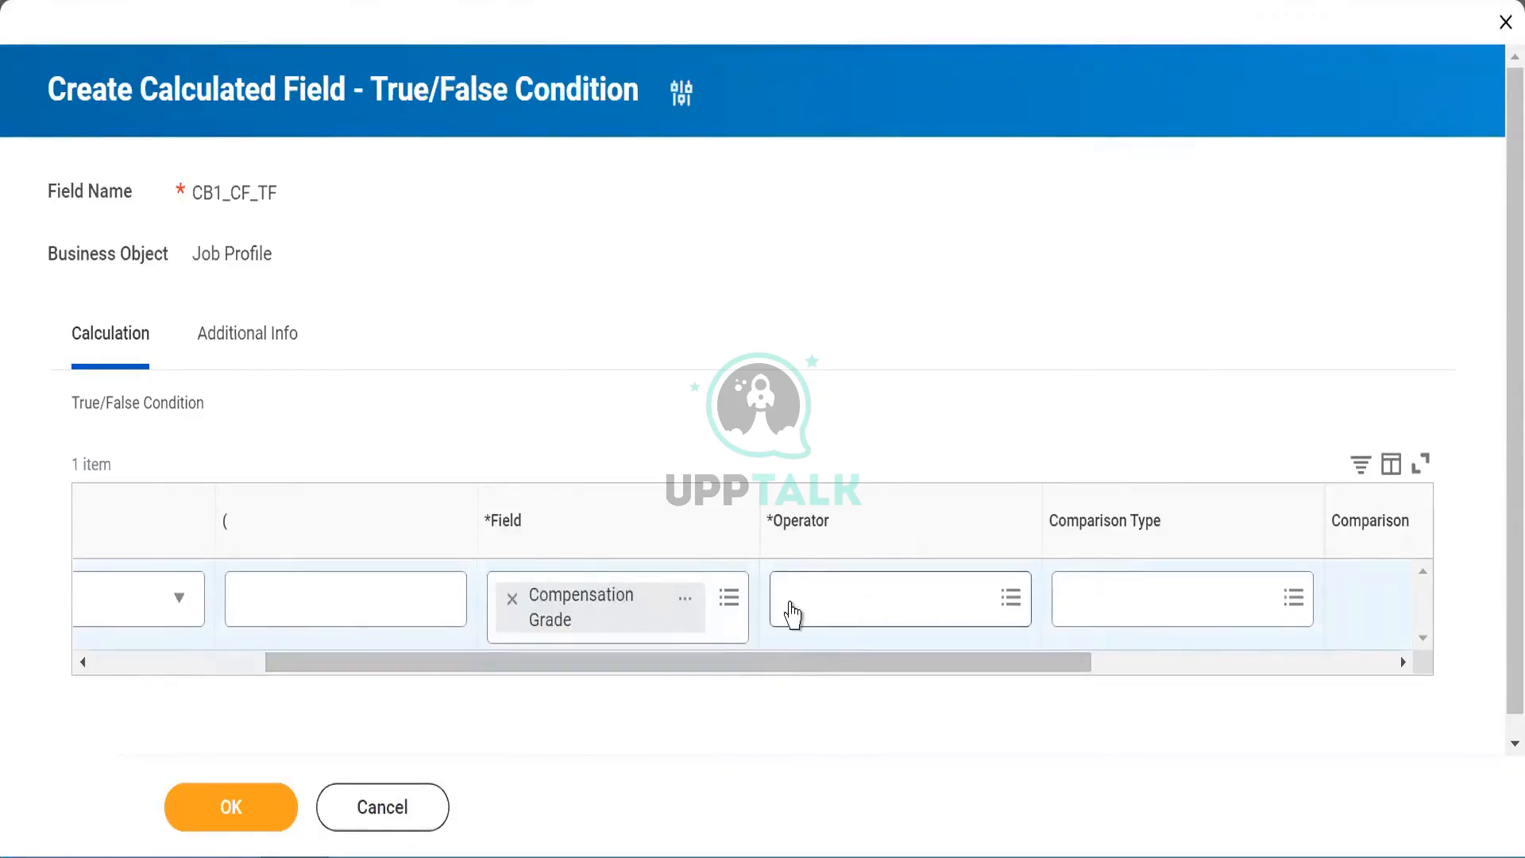
{"action": "left_click", "coordinate": [792, 615]}
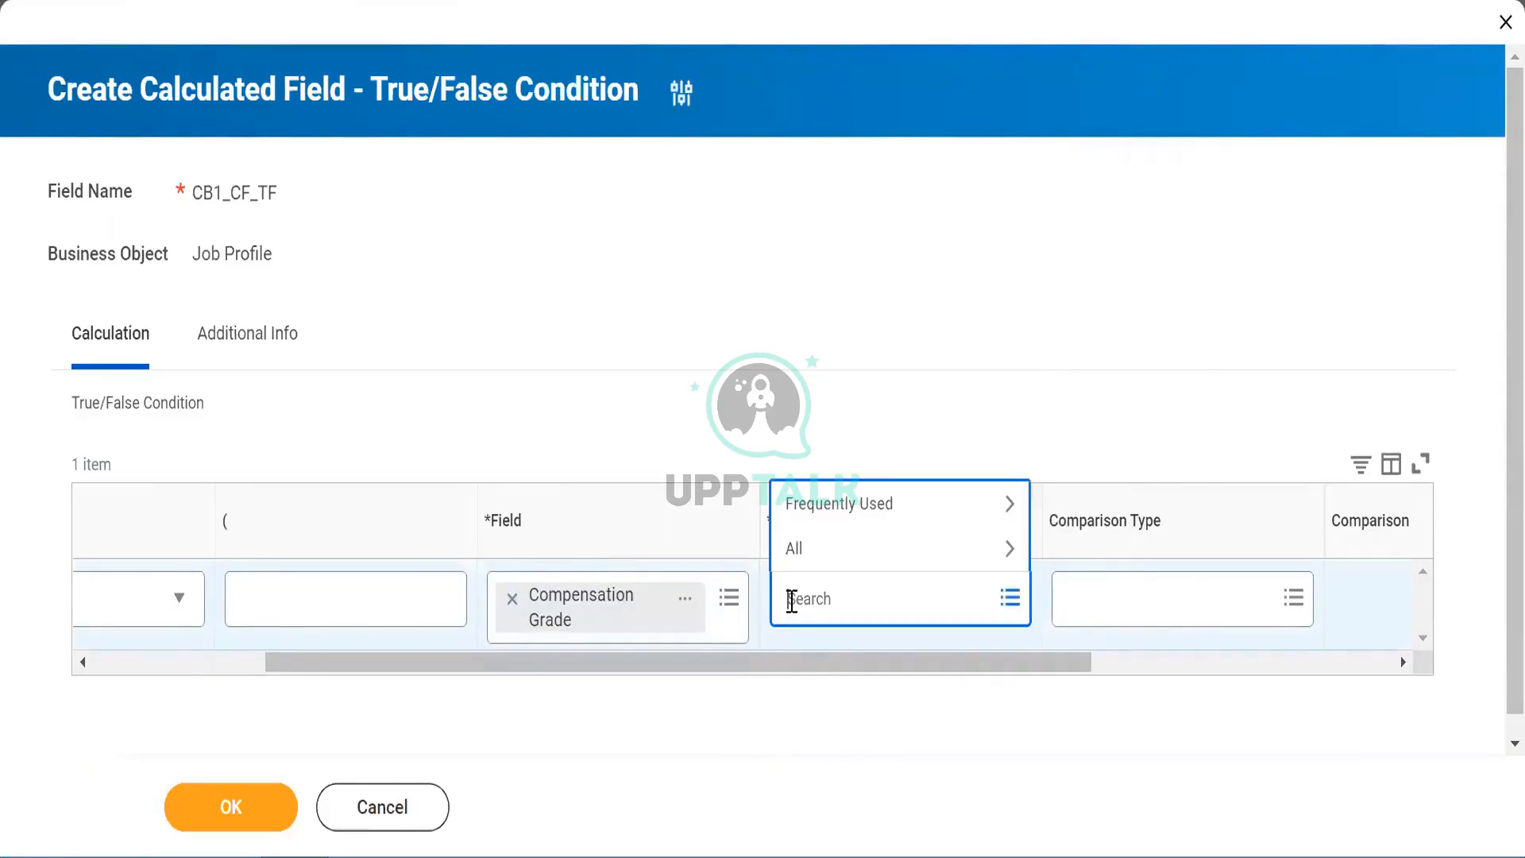
{"action": "left_click", "coordinate": [803, 560]}
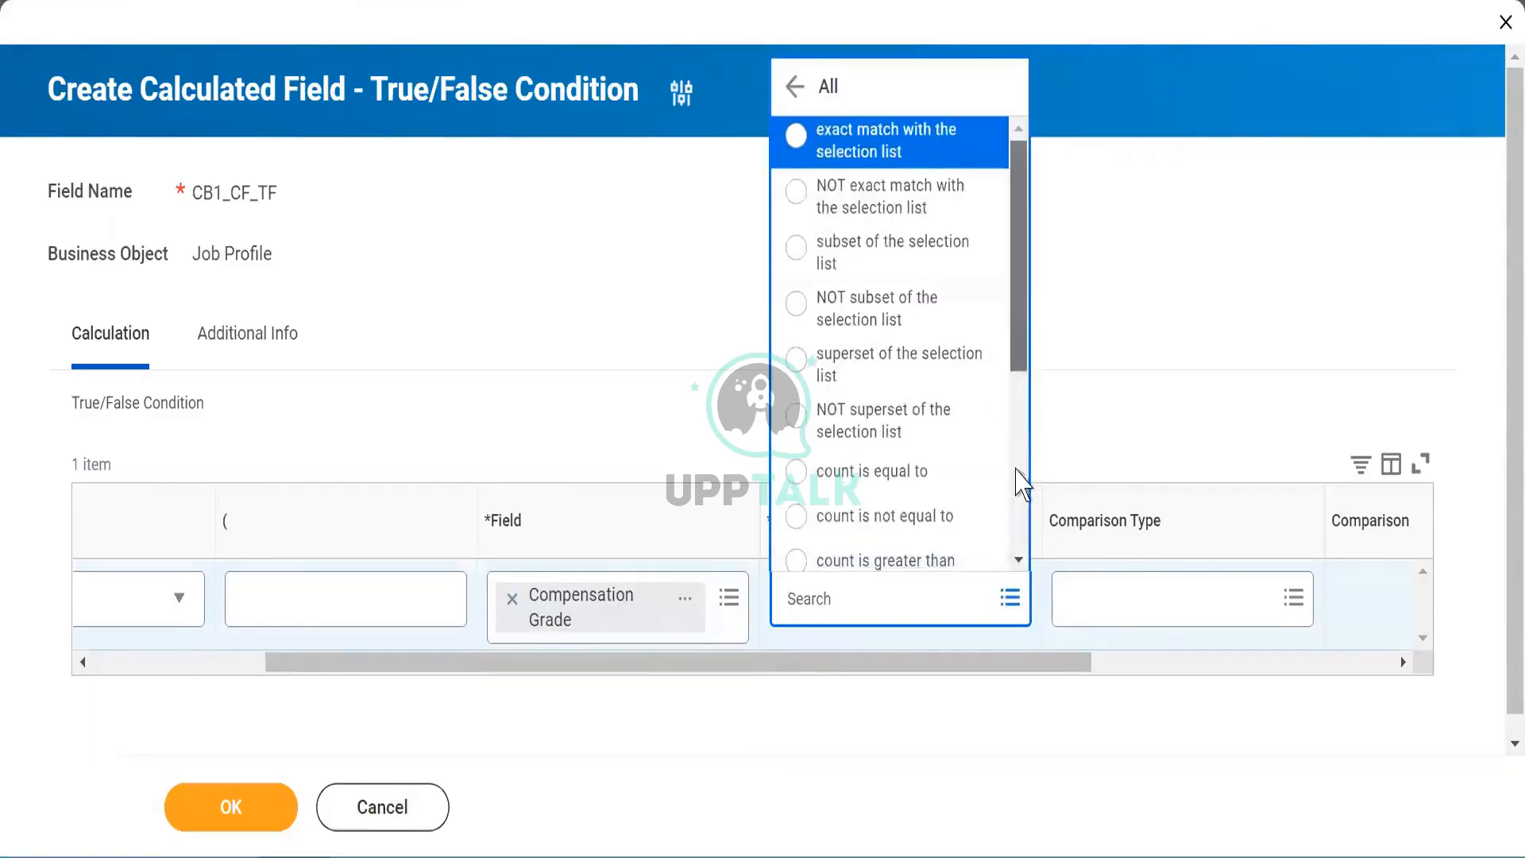
{"action": "scroll", "coordinate": [1022, 483], "scroll_direction": "down", "scroll_amount": 5}
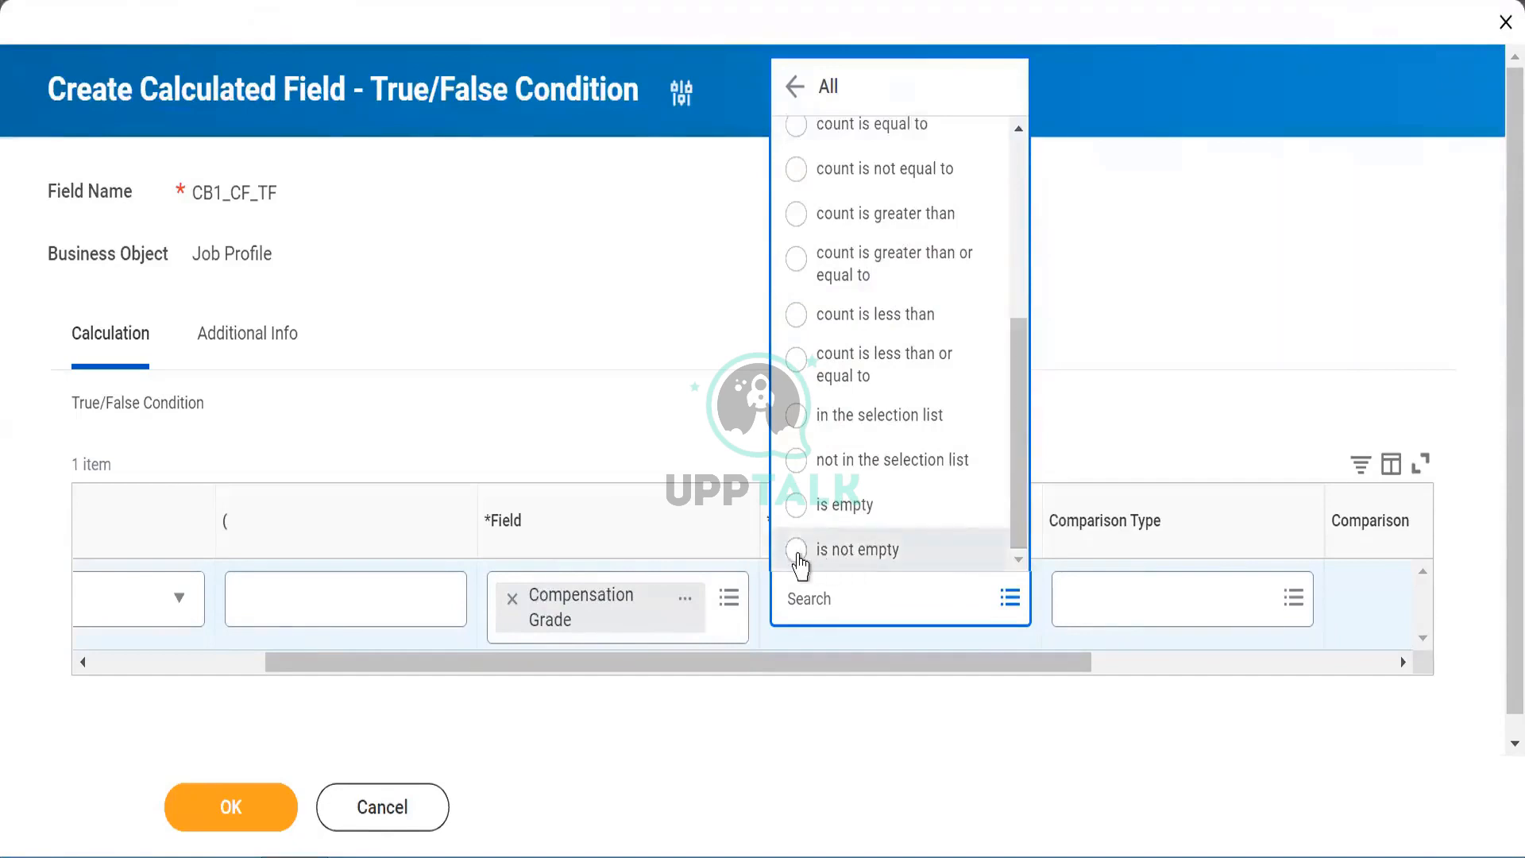
{"action": "left_click", "coordinate": [796, 550]}
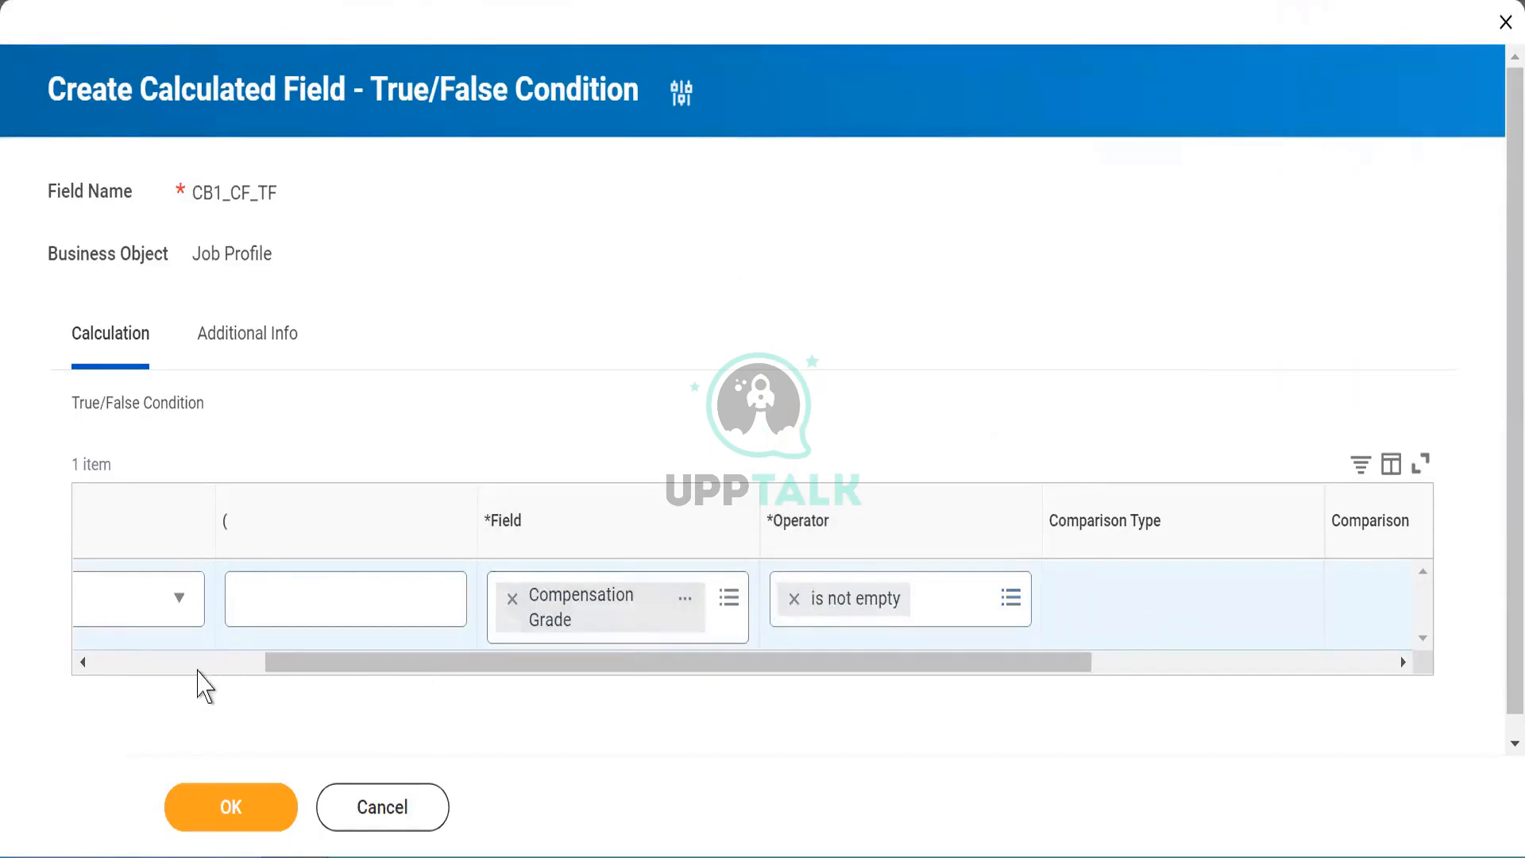
Save the CB1_CF_TF calculated field and review its saved condition.
{"action": "left_click", "coordinate": [199, 670]}
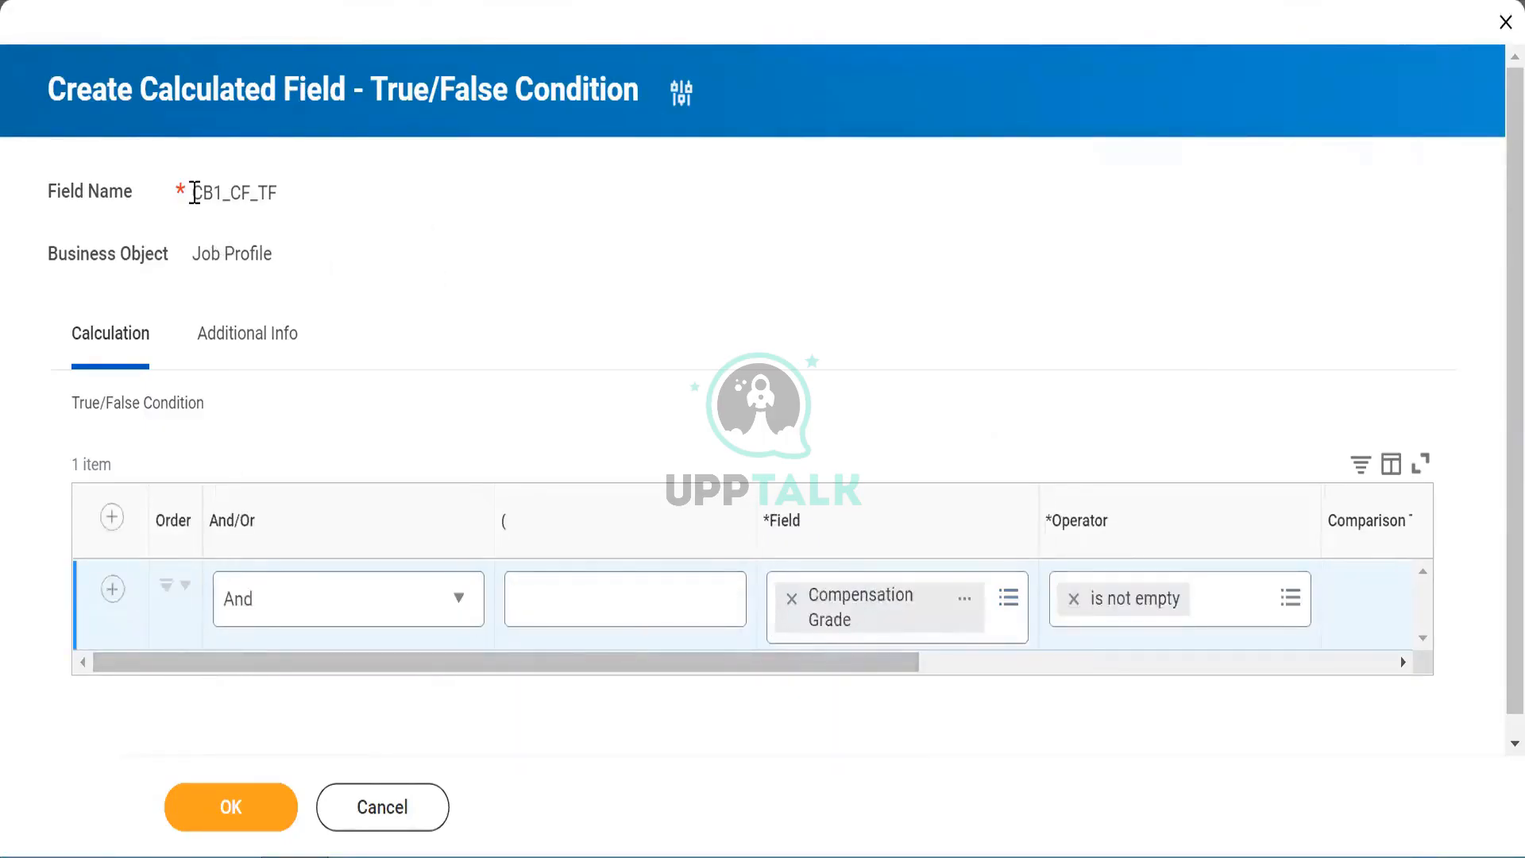
{"action": "left_click_drag", "start_coordinate": [194, 193], "coordinate": [340, 198]}
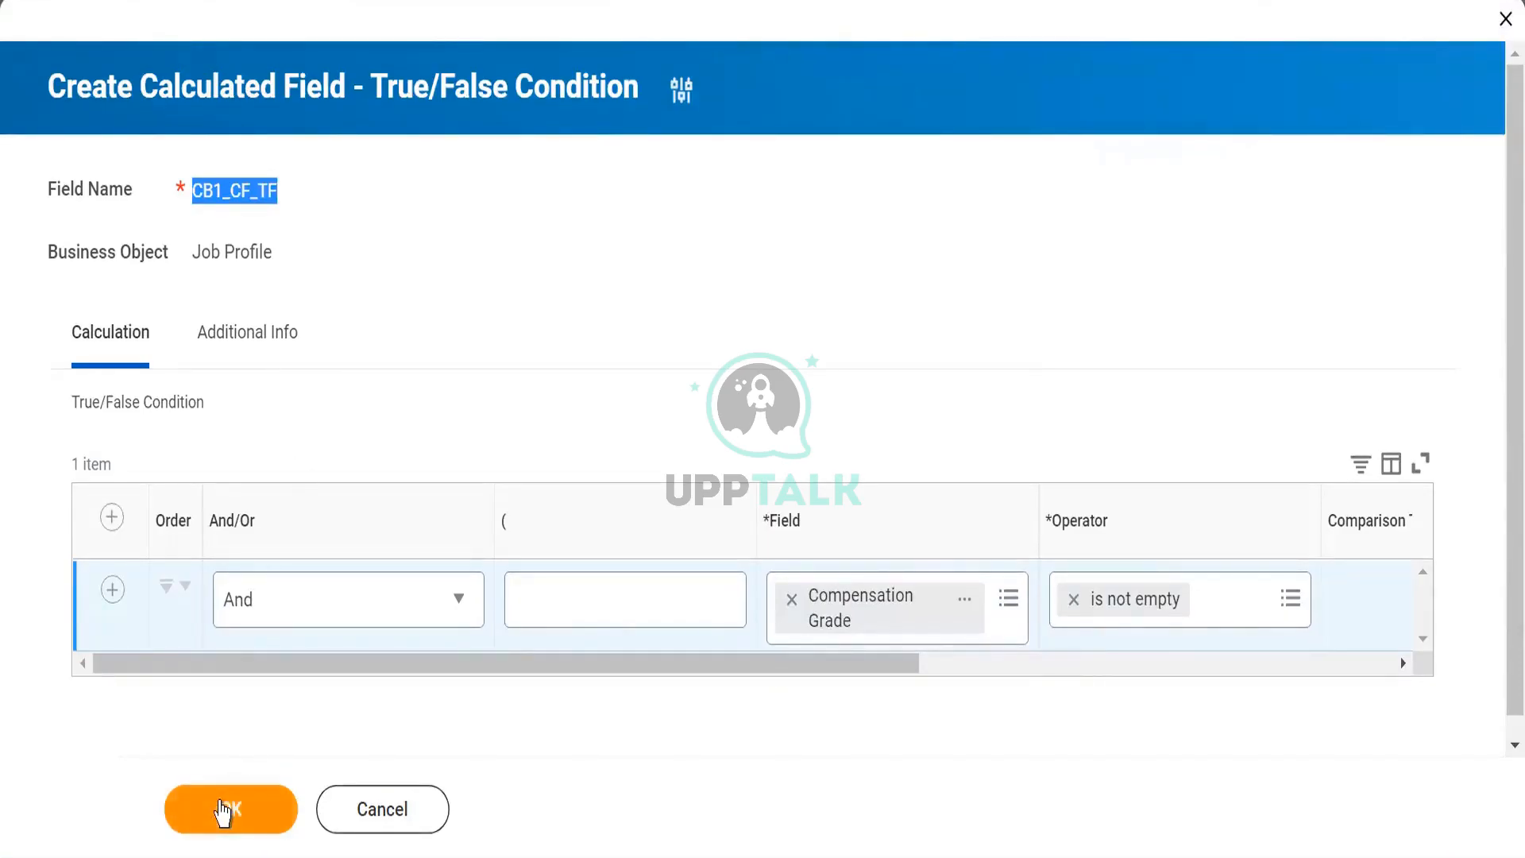
{"action": "left_click", "coordinate": [224, 807]}
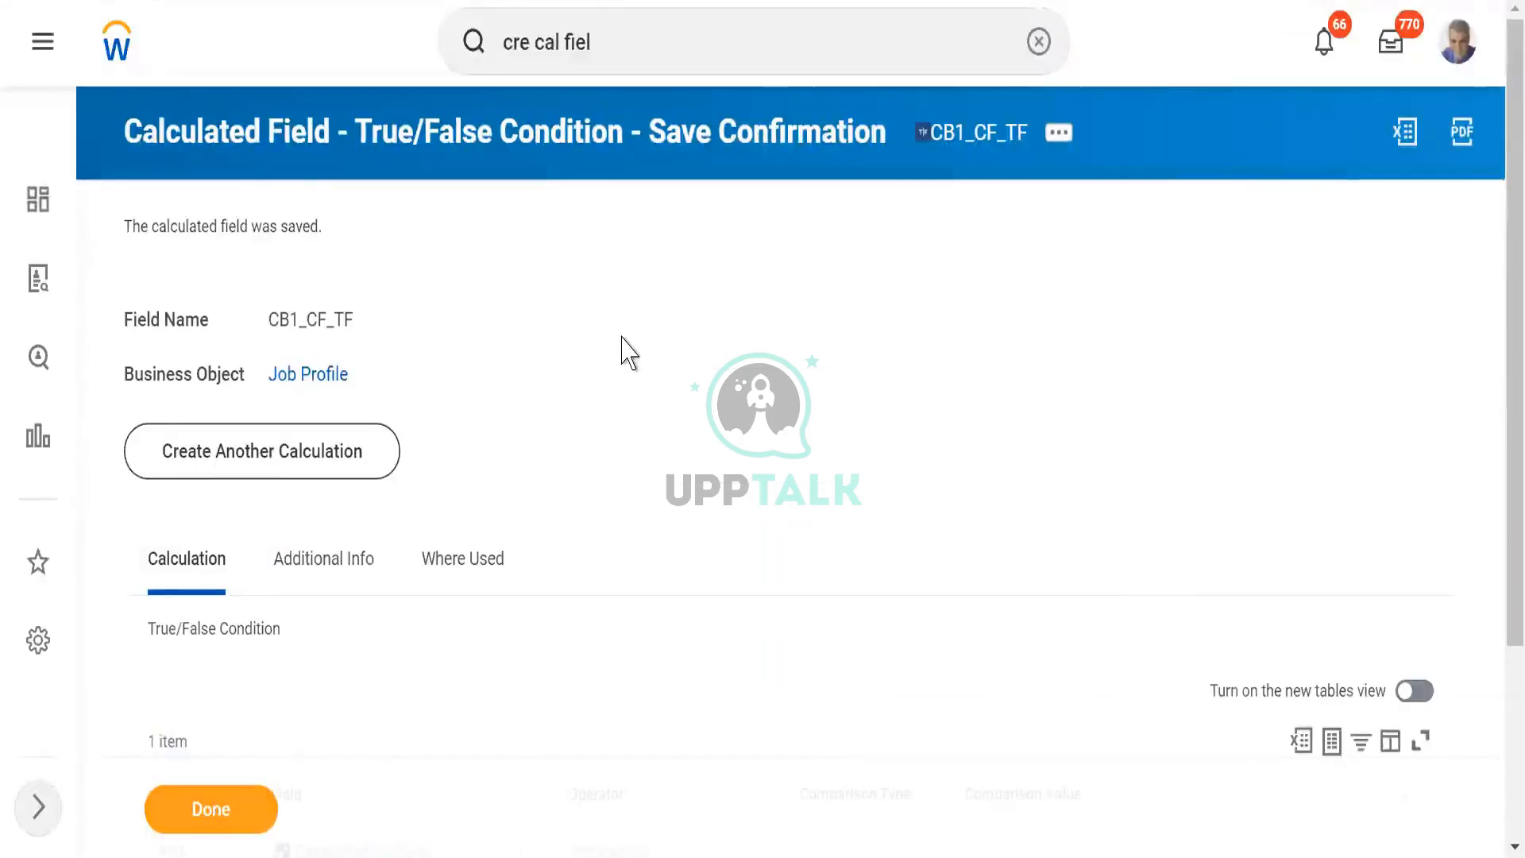
{"action": "scroll", "coordinate": [627, 350], "scroll_direction": "down", "scroll_amount": 3}
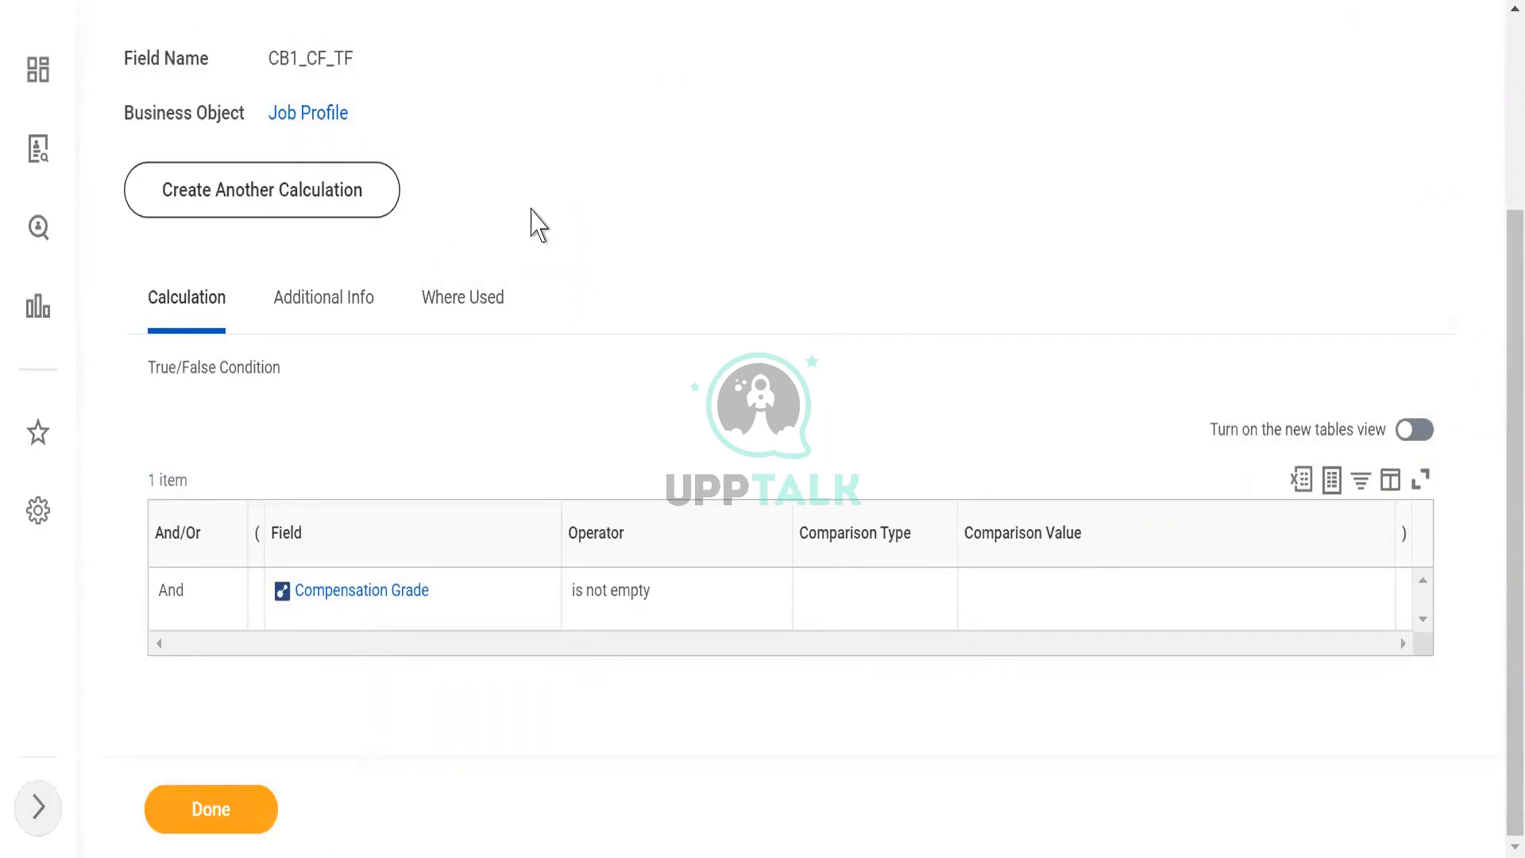
Duplicate the browser tab that holds the saved CB1_CF_TF calculated field.
{"action": "right_click", "coordinate": [282, 208]}
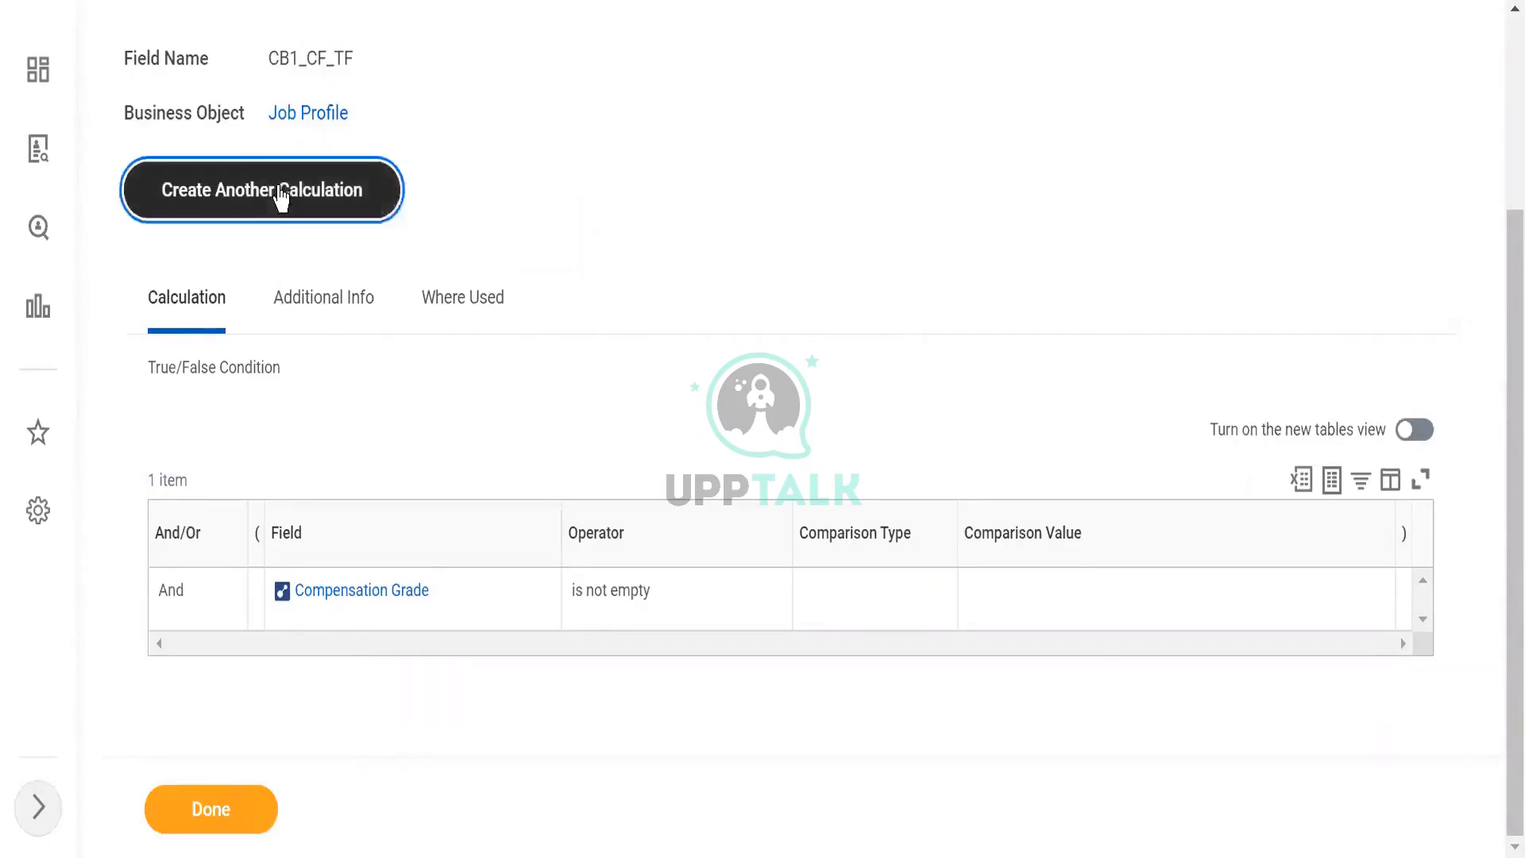
{"action": "left_click", "coordinate": [696, 150]}
{"action": "right_click", "coordinate": [466, 3]}
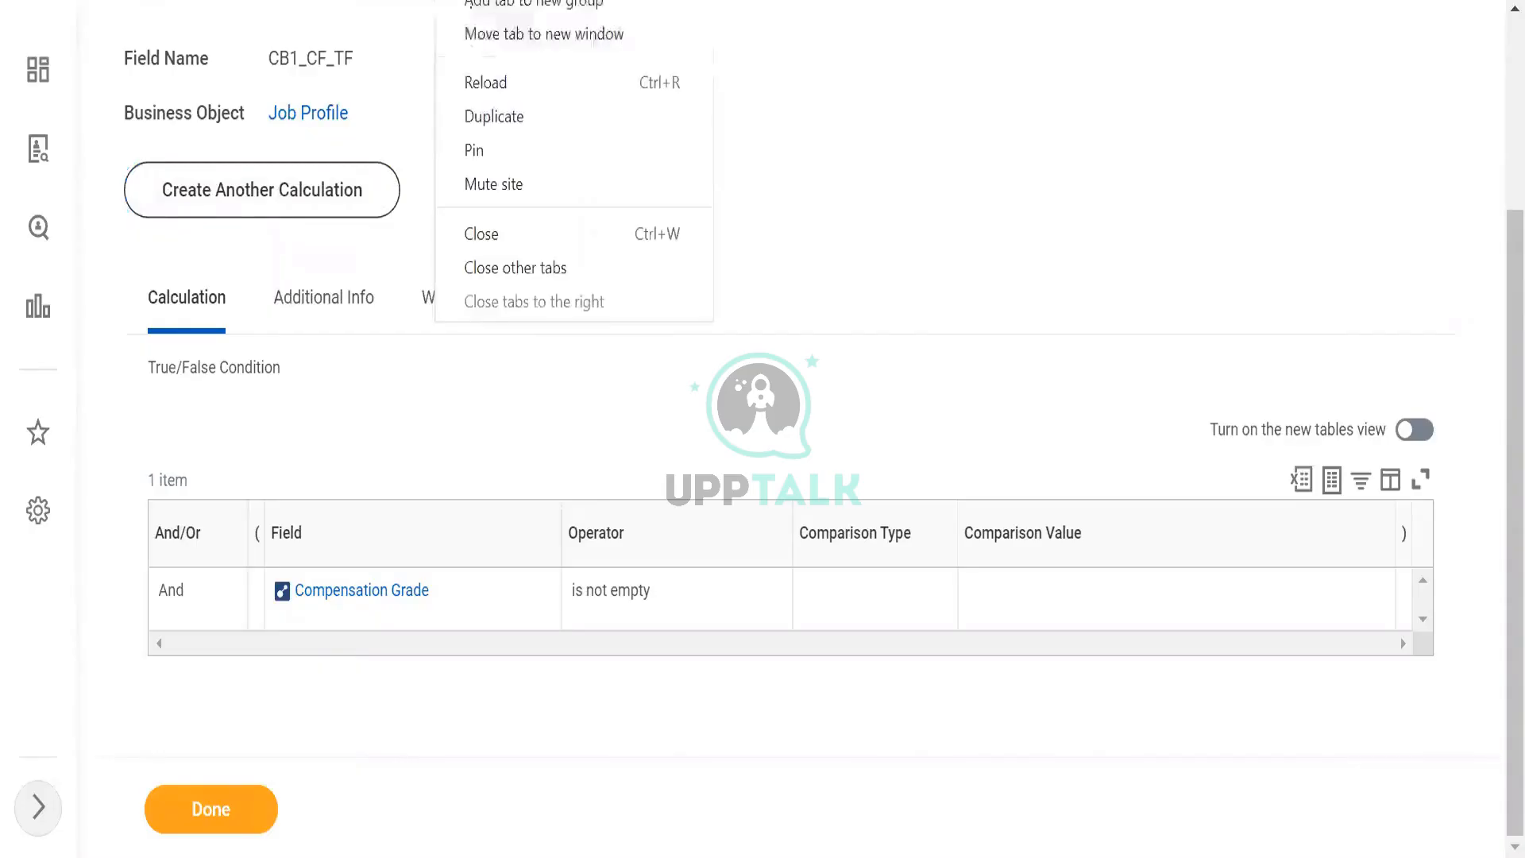
{"action": "left_click", "coordinate": [487, 127]}
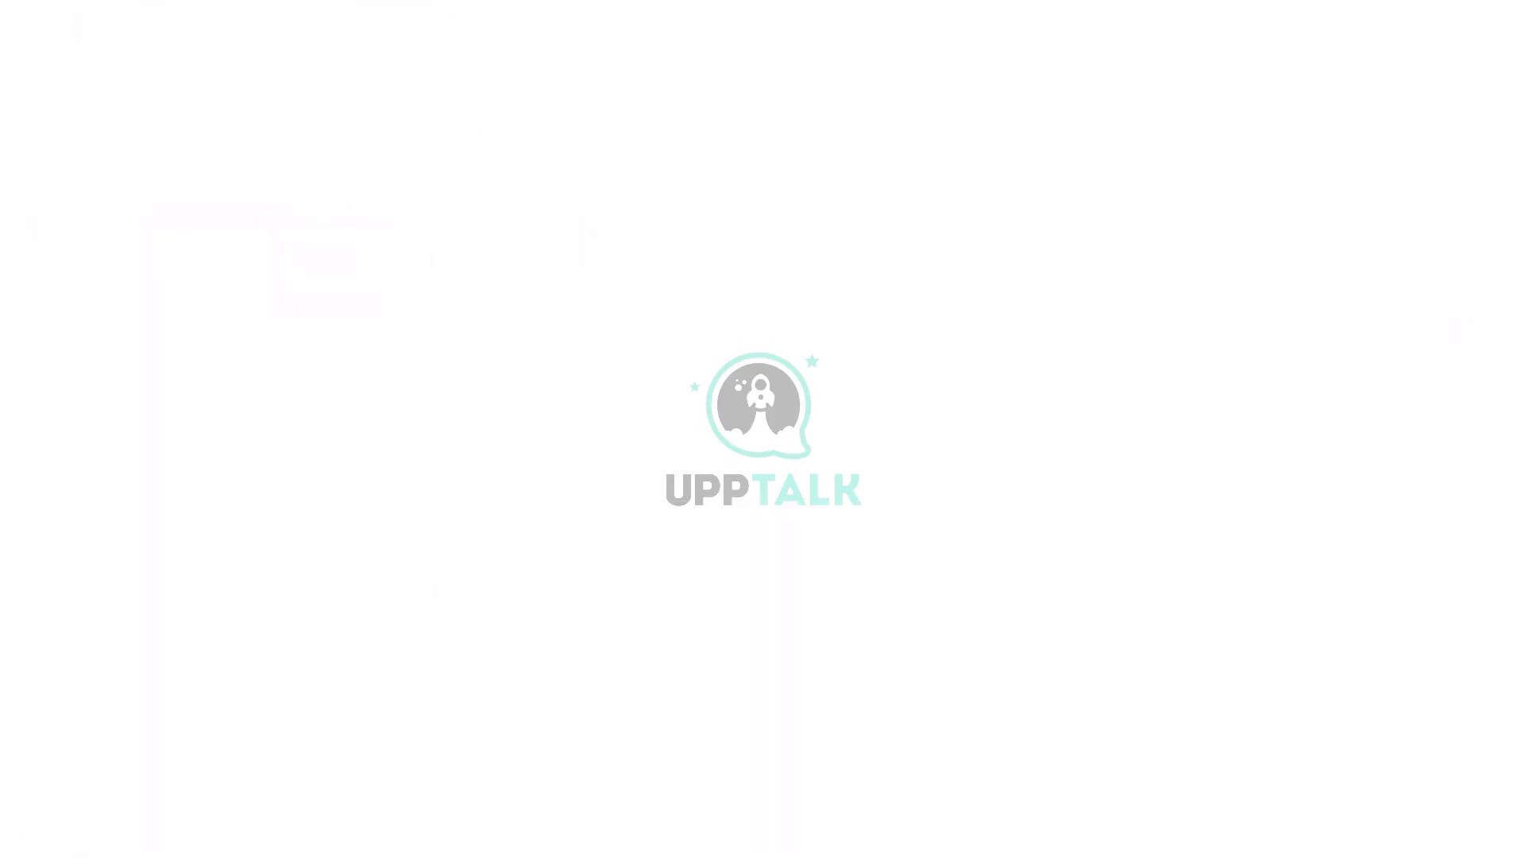
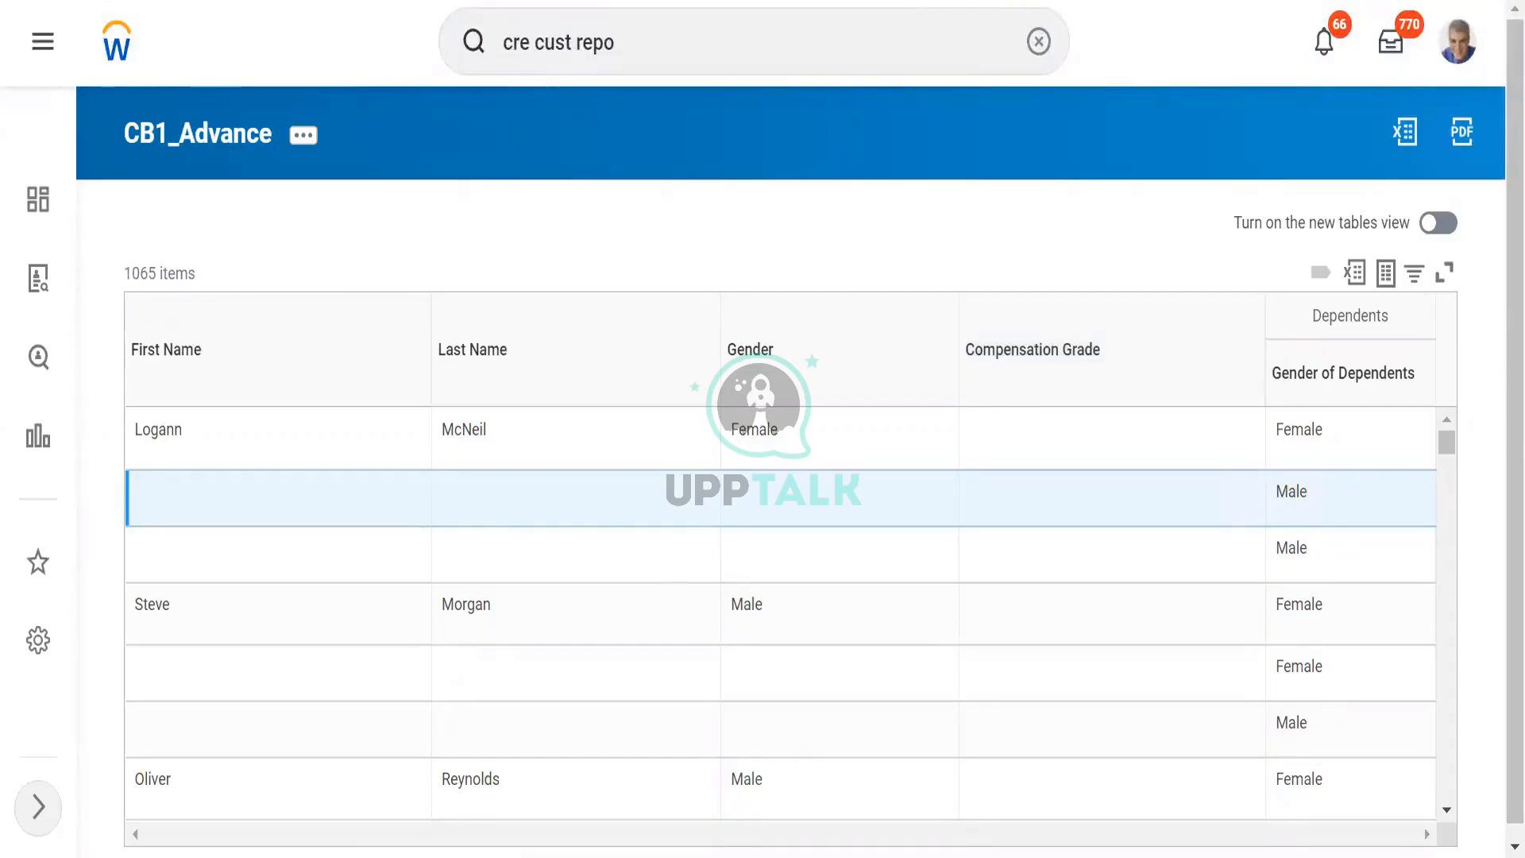
Switch to Notepad, review the Job Profile and comp grade wording in the report requirement, and return to Workday.
{"action": "key", "text": "alt+Tab"}
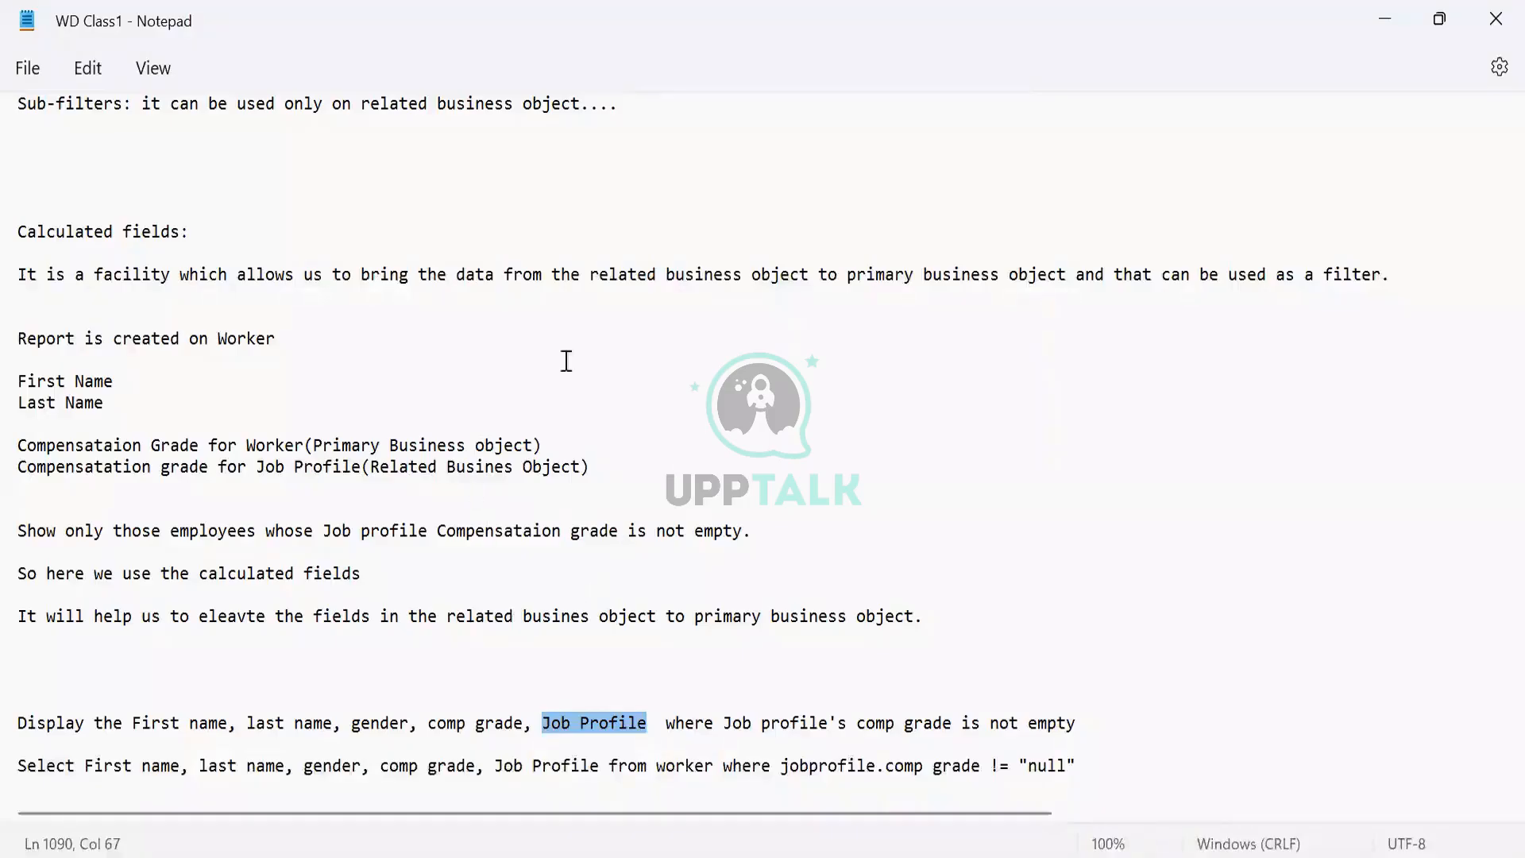
{"action": "double_click", "coordinate": [555, 724]}
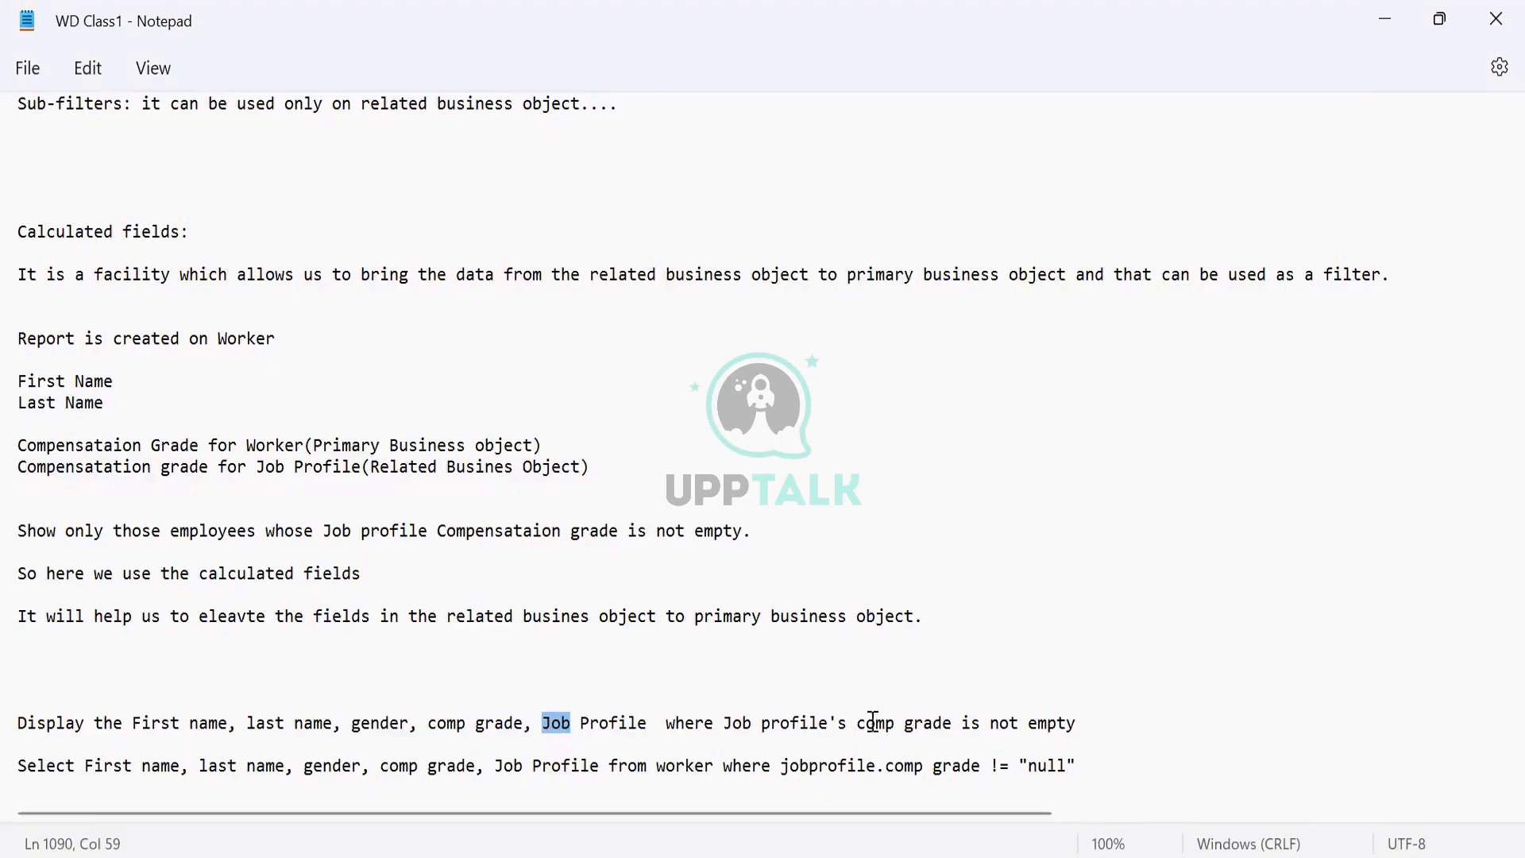
{"action": "left_click_drag", "start_coordinate": [857, 723], "coordinate": [951, 719]}
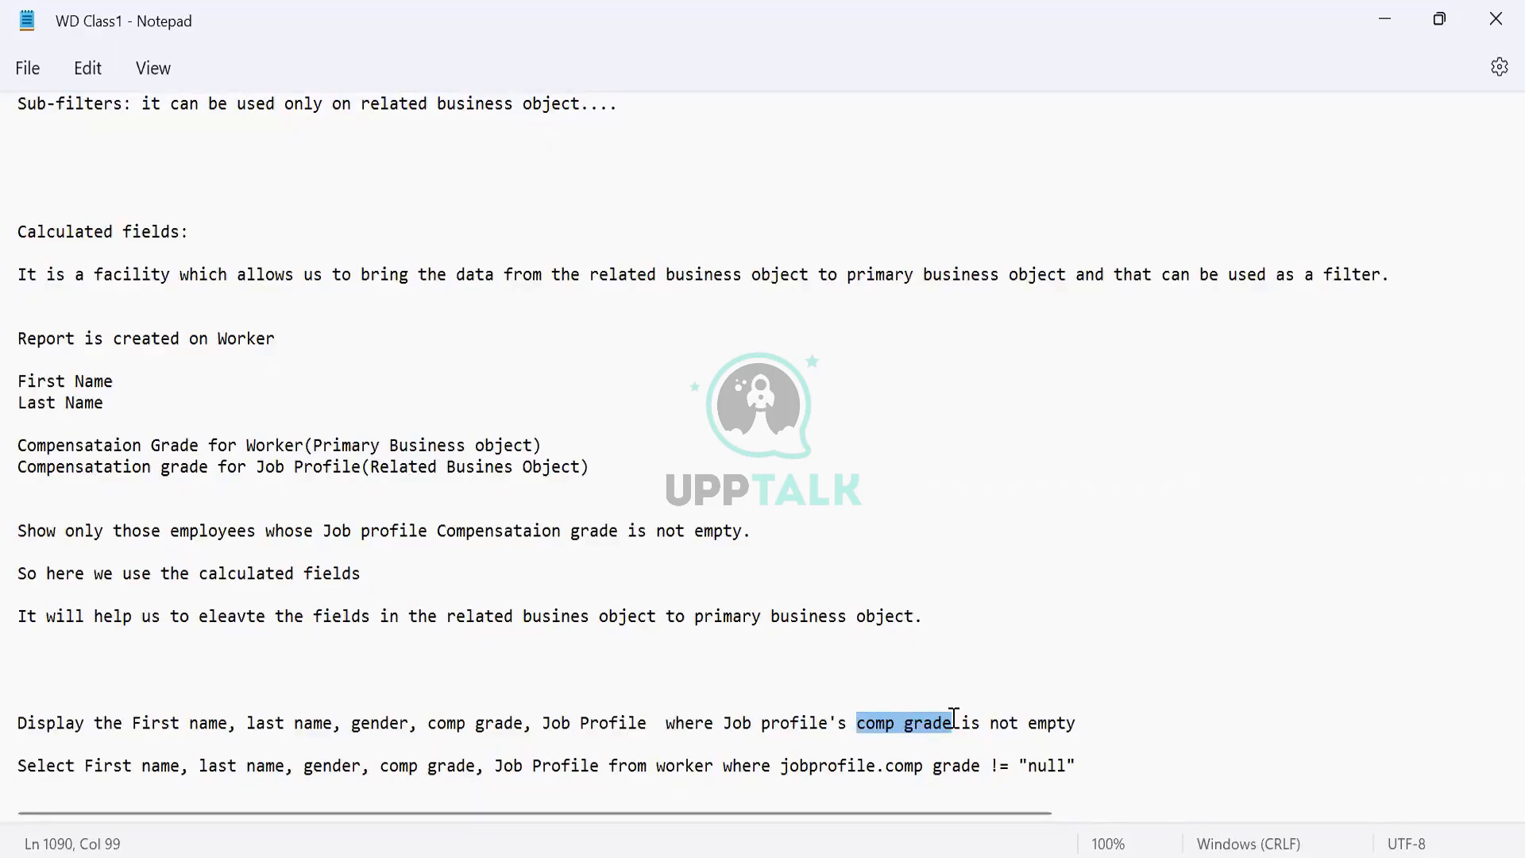
{"action": "left_click", "coordinate": [918, 849]}
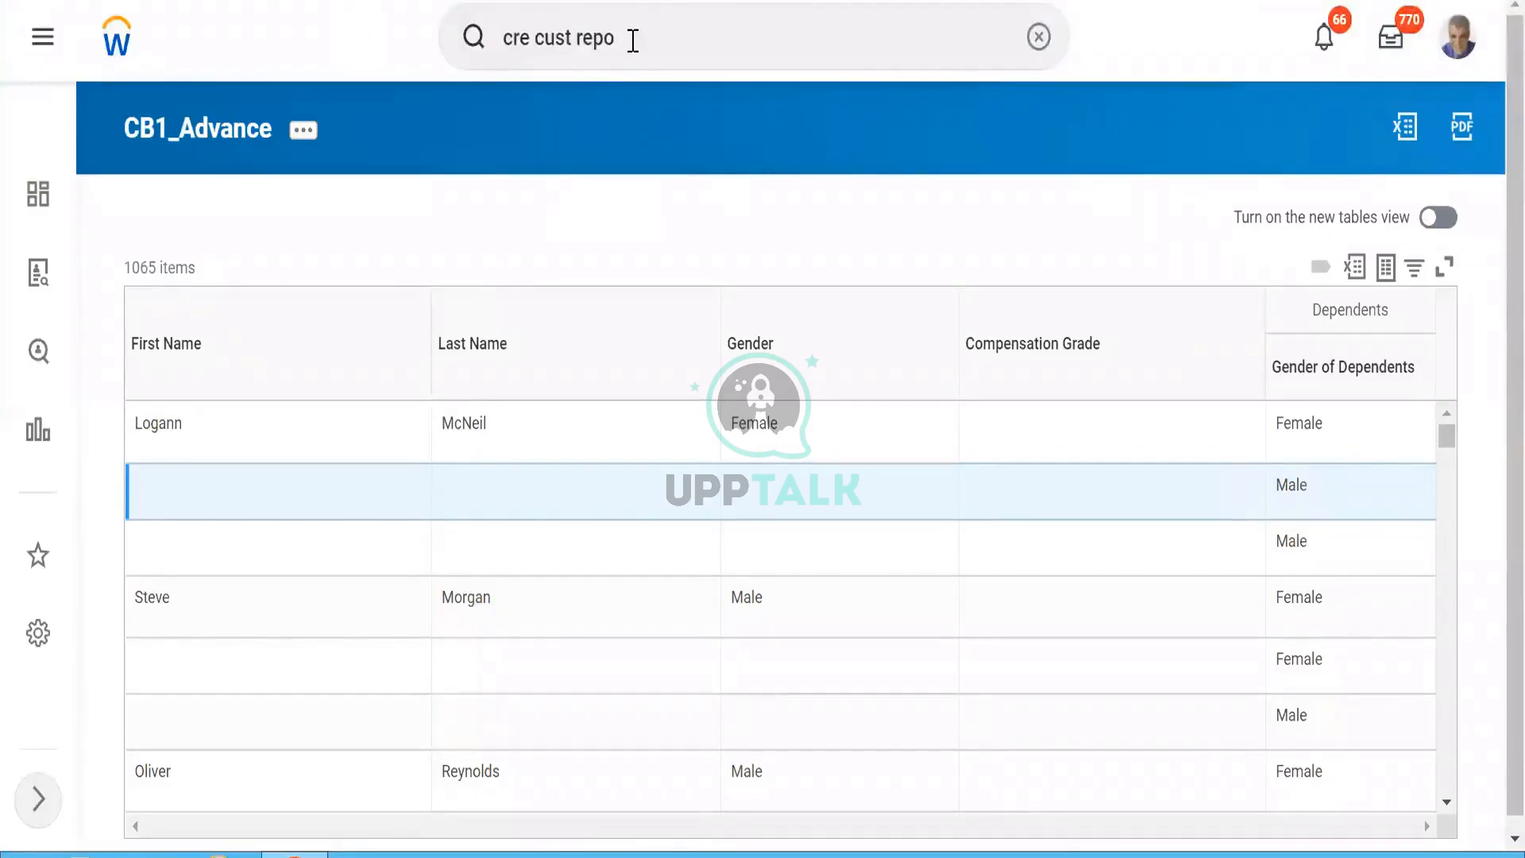
Search Workday for "WLM8_Account exe" from the CB1_Advance output page.
{"action": "left_click", "coordinate": [633, 41]}
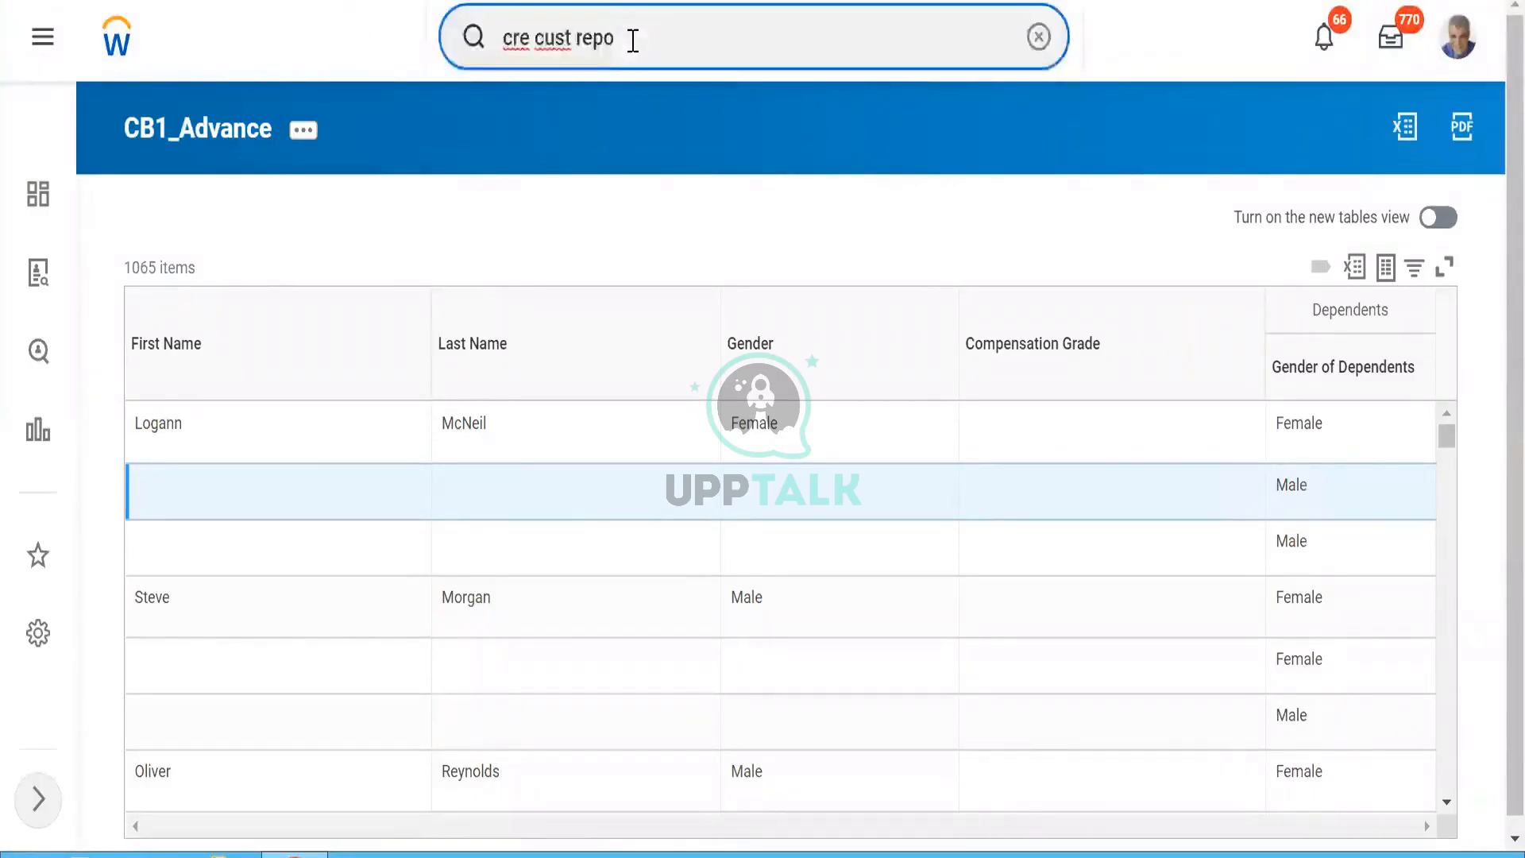
{"action": "key", "text": "ctrl+a"}
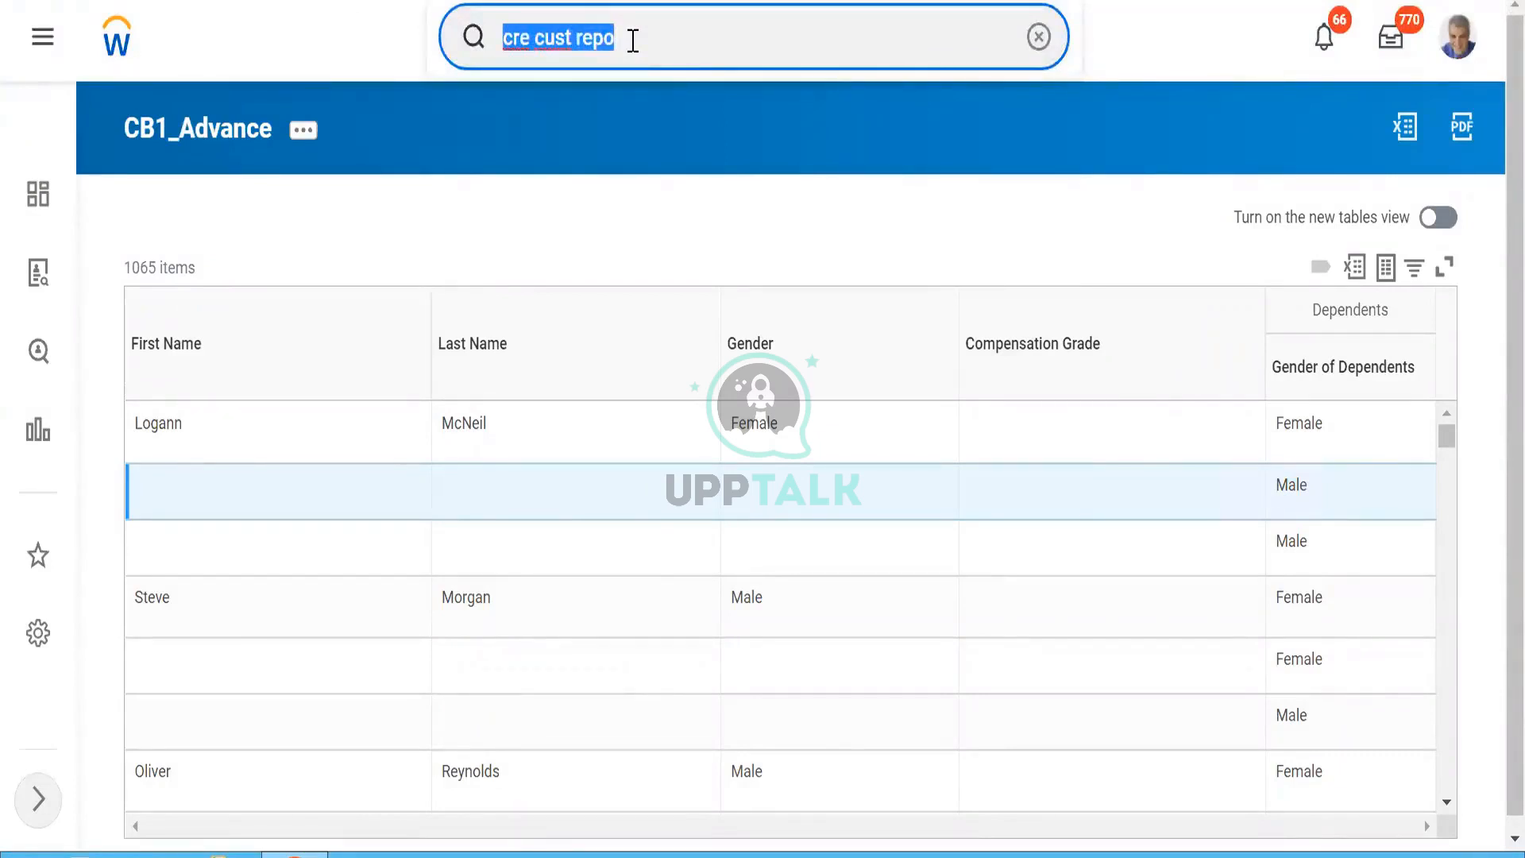
{"action": "type", "text": "WLM"}
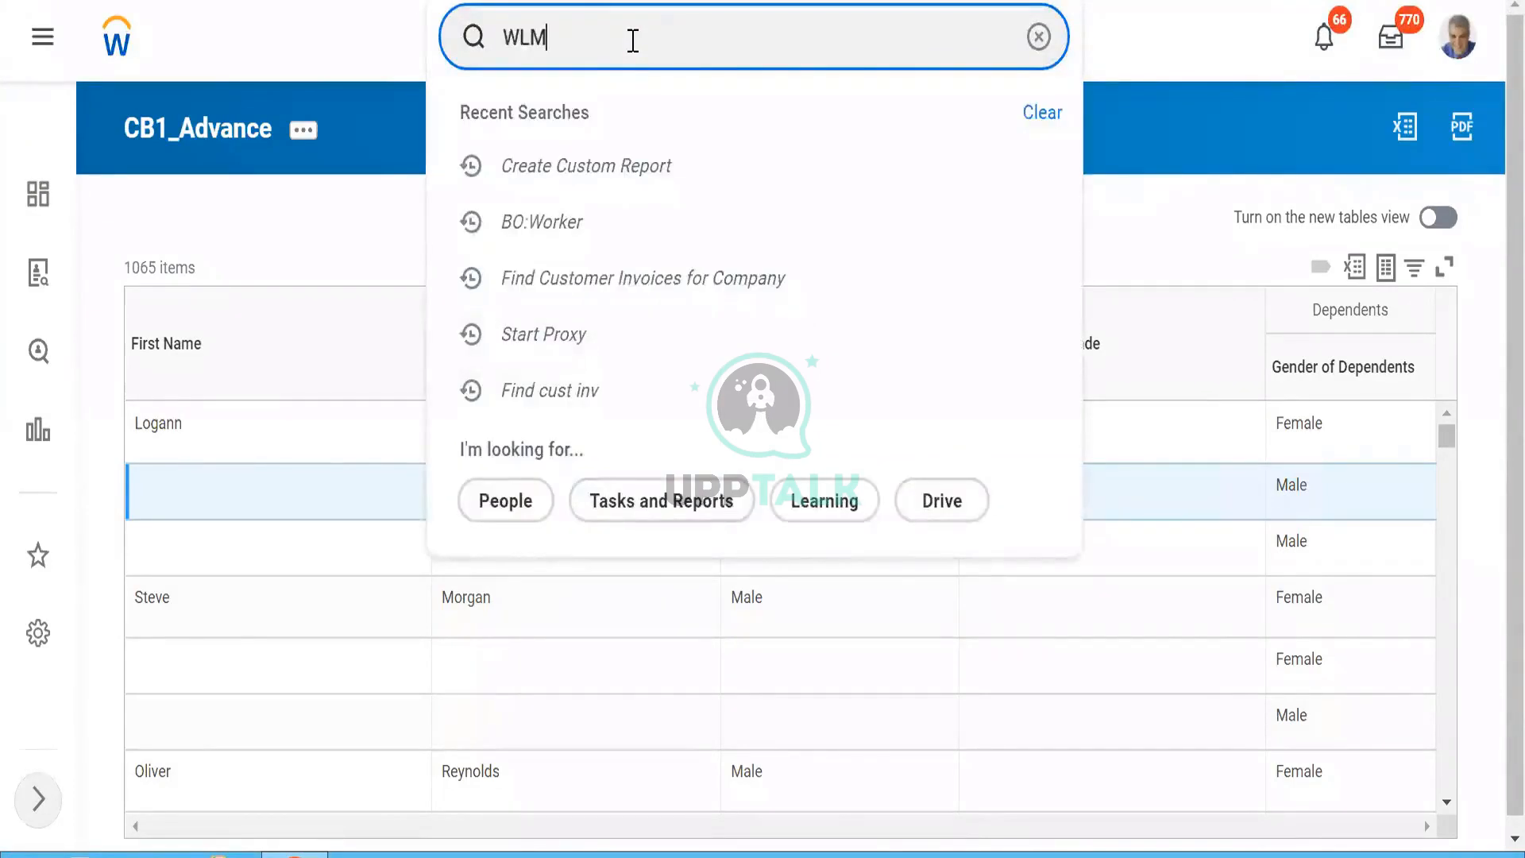
{"action": "type", "text": "8_"}
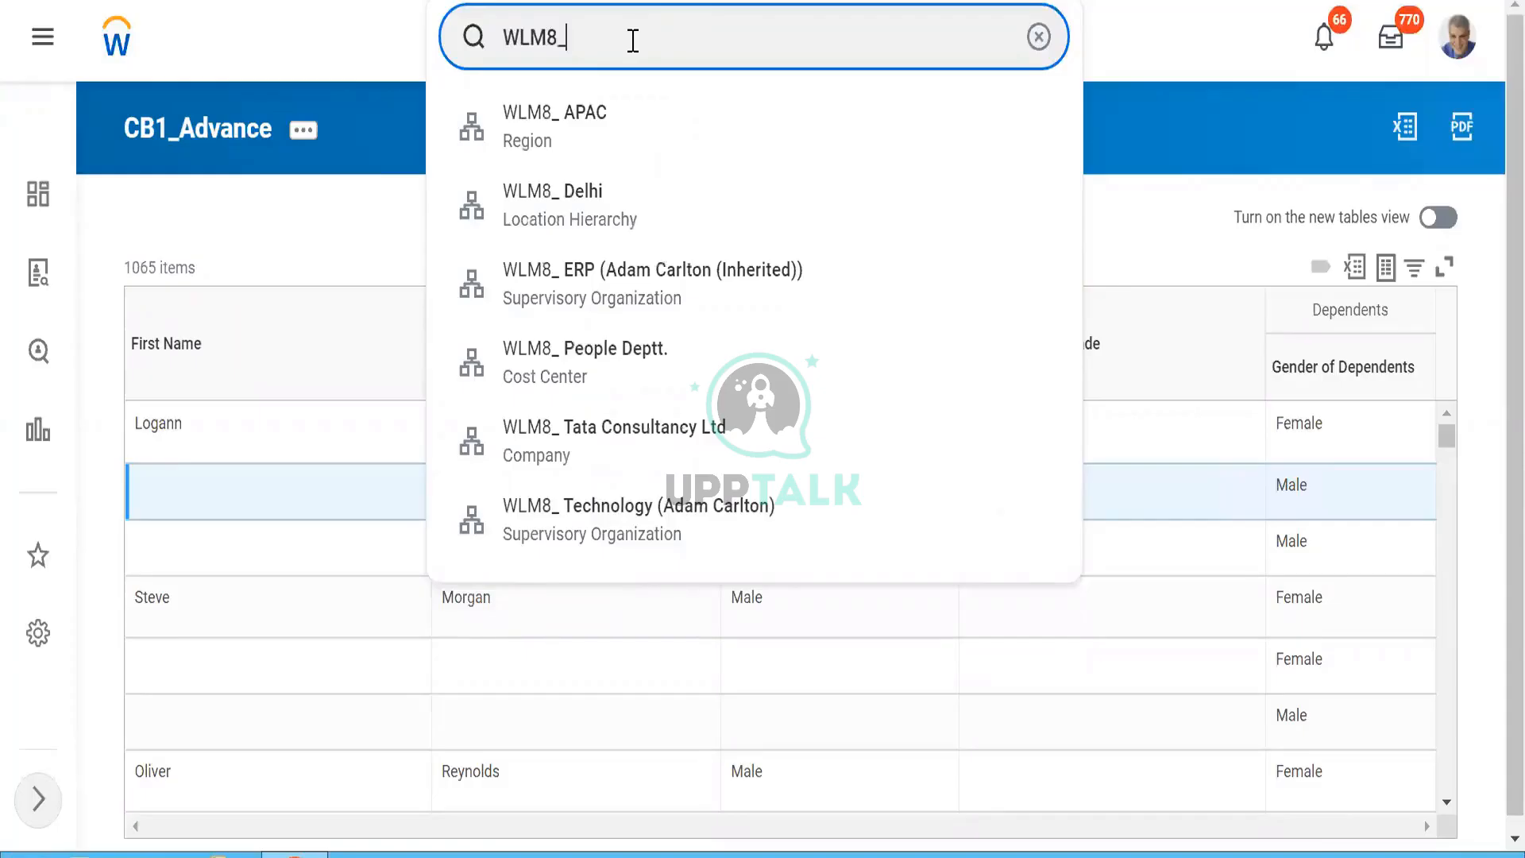
{"action": "type", "text": "Account exe"}
{"action": "key", "text": "Return"}
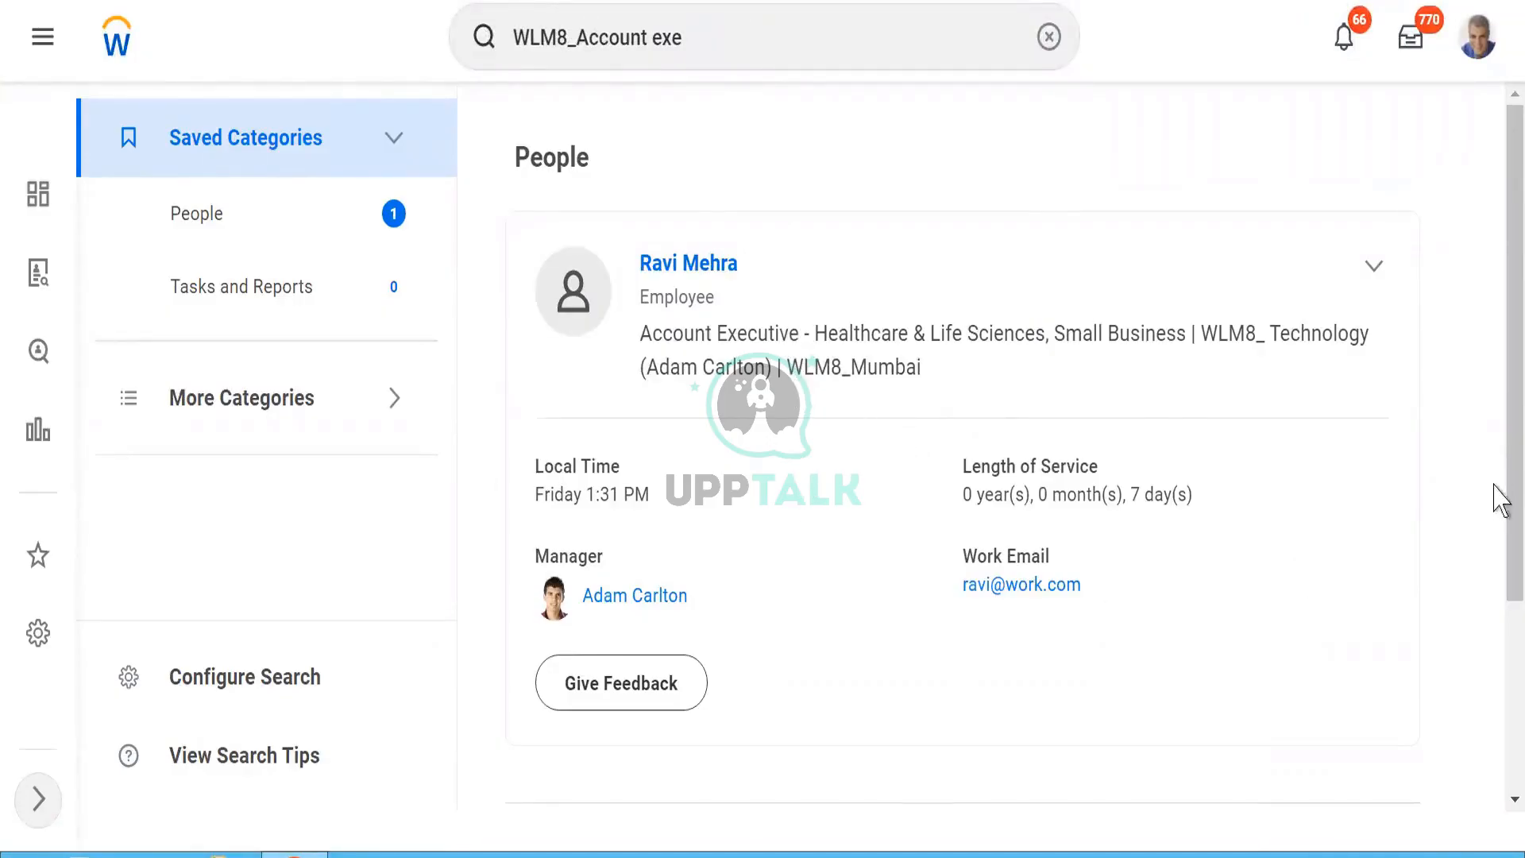
Widen the search results to more categories and open the job profile "WLM8_ - Account Executive - Healthcare & Life Sciences, Small Business".
{"action": "left_click_drag", "start_coordinate": [1509, 488], "coordinate": [1482, 435]}
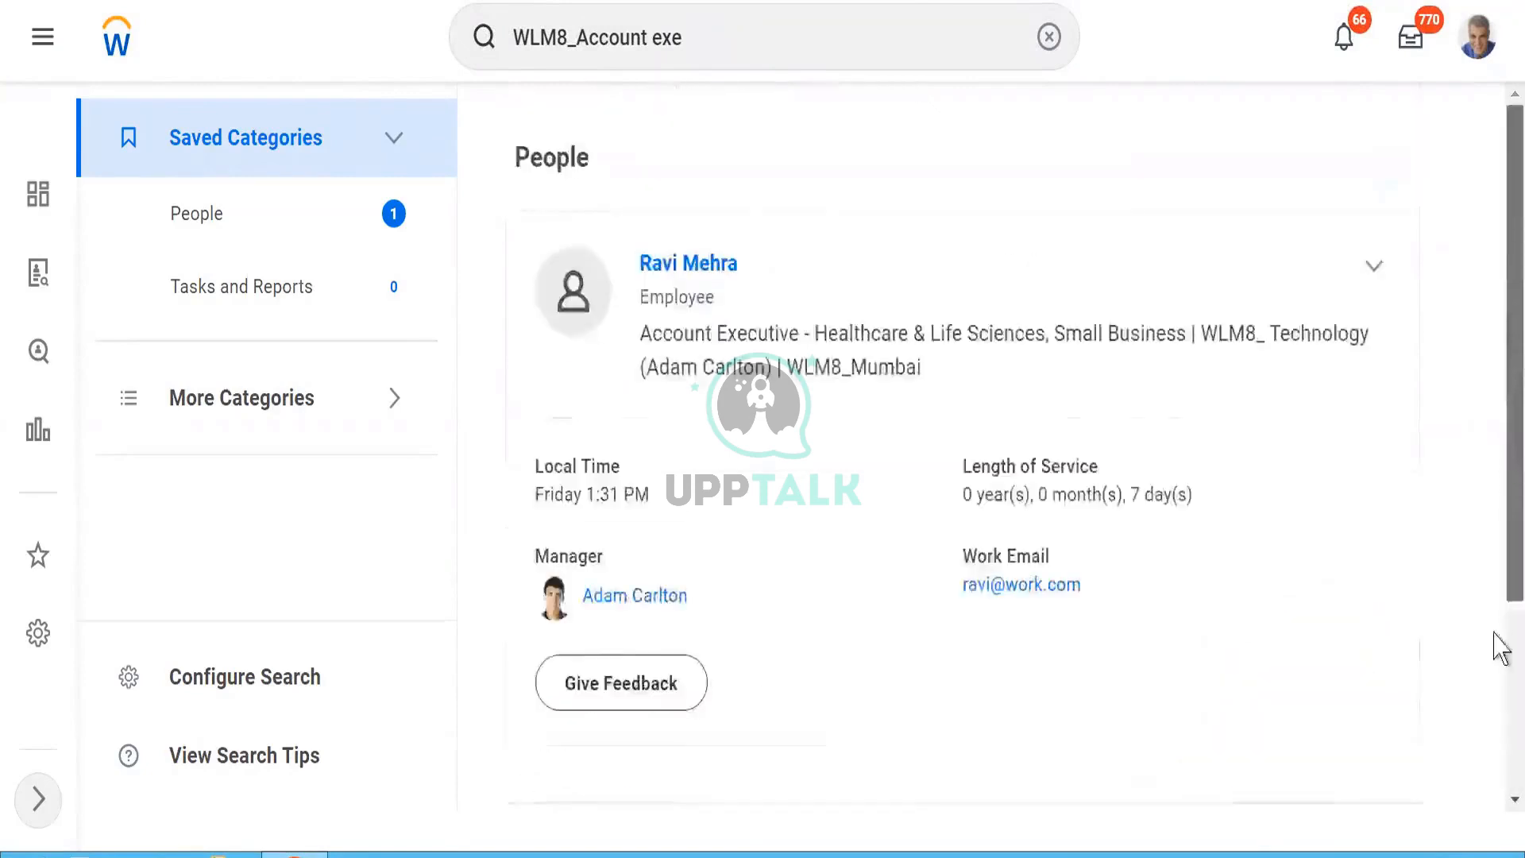
{"action": "scroll", "coordinate": [1502, 647], "scroll_direction": "down", "scroll_amount": 3}
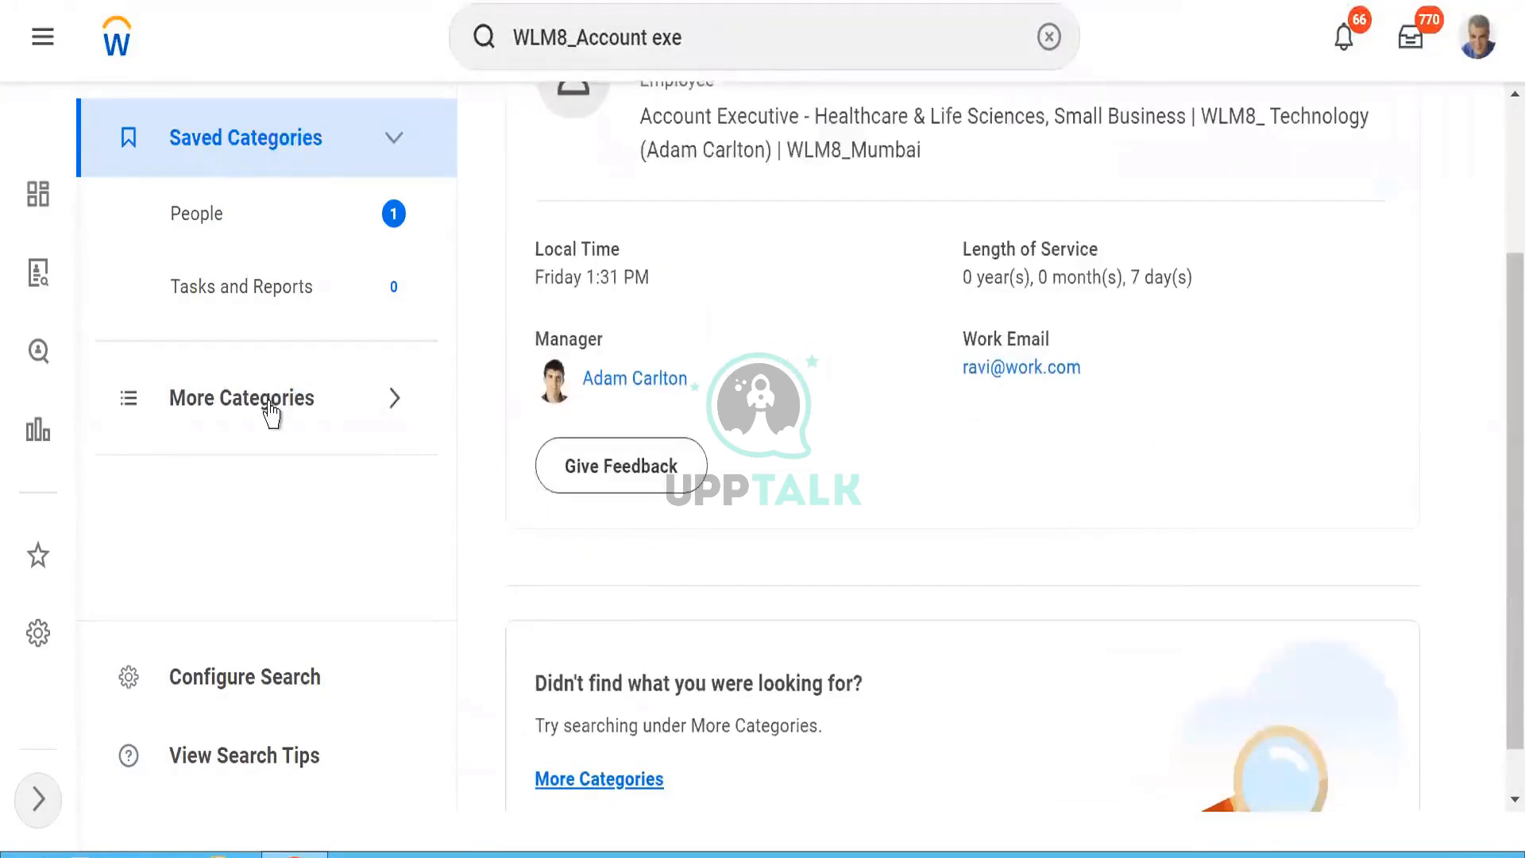
{"action": "left_click", "coordinate": [272, 412]}
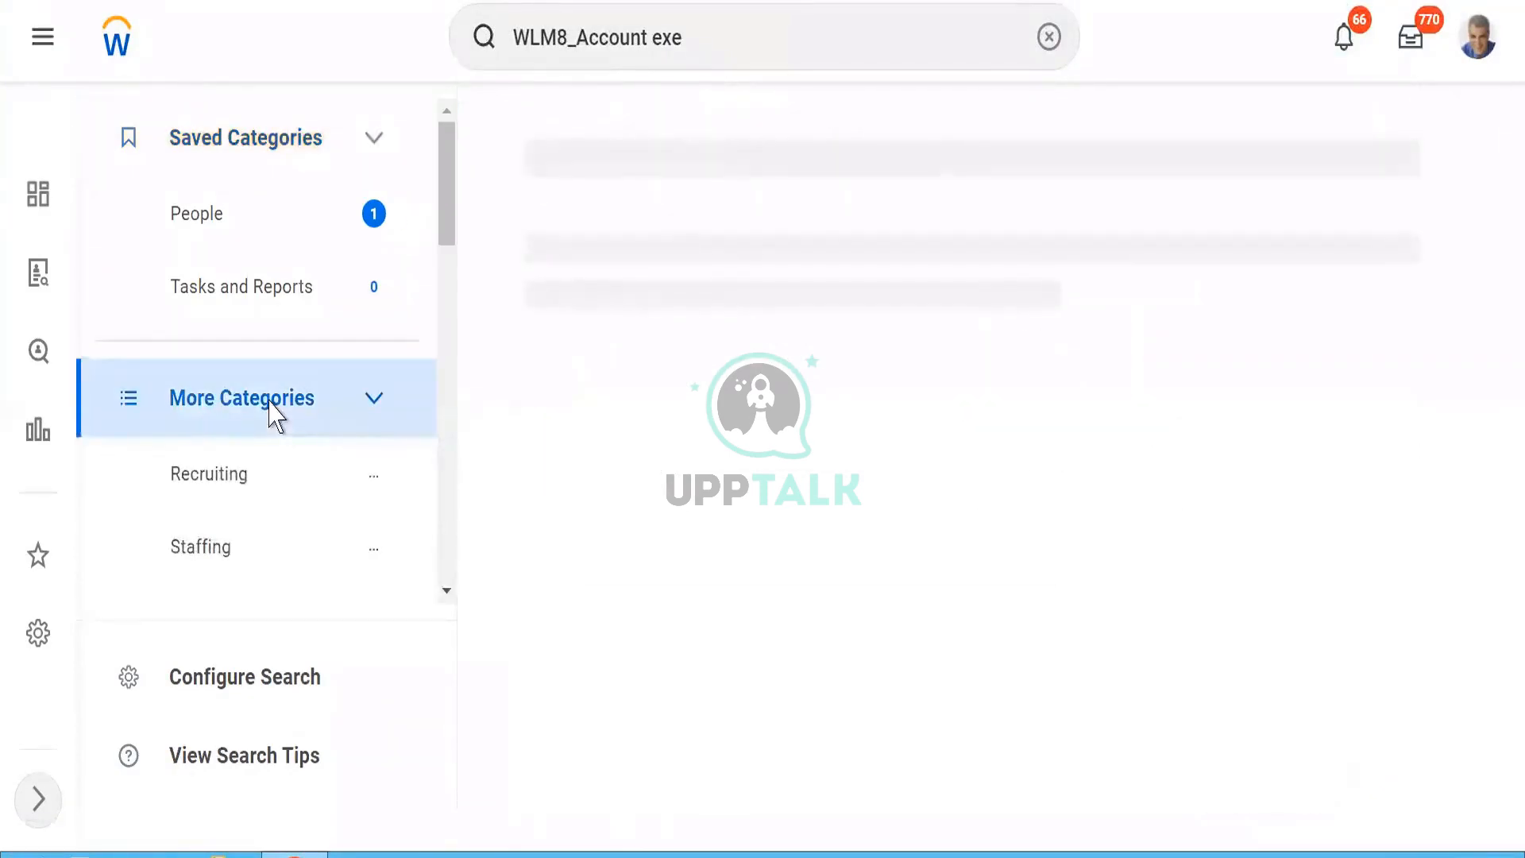
{"action": "left_click_drag", "start_coordinate": [446, 222], "coordinate": [442, 284]}
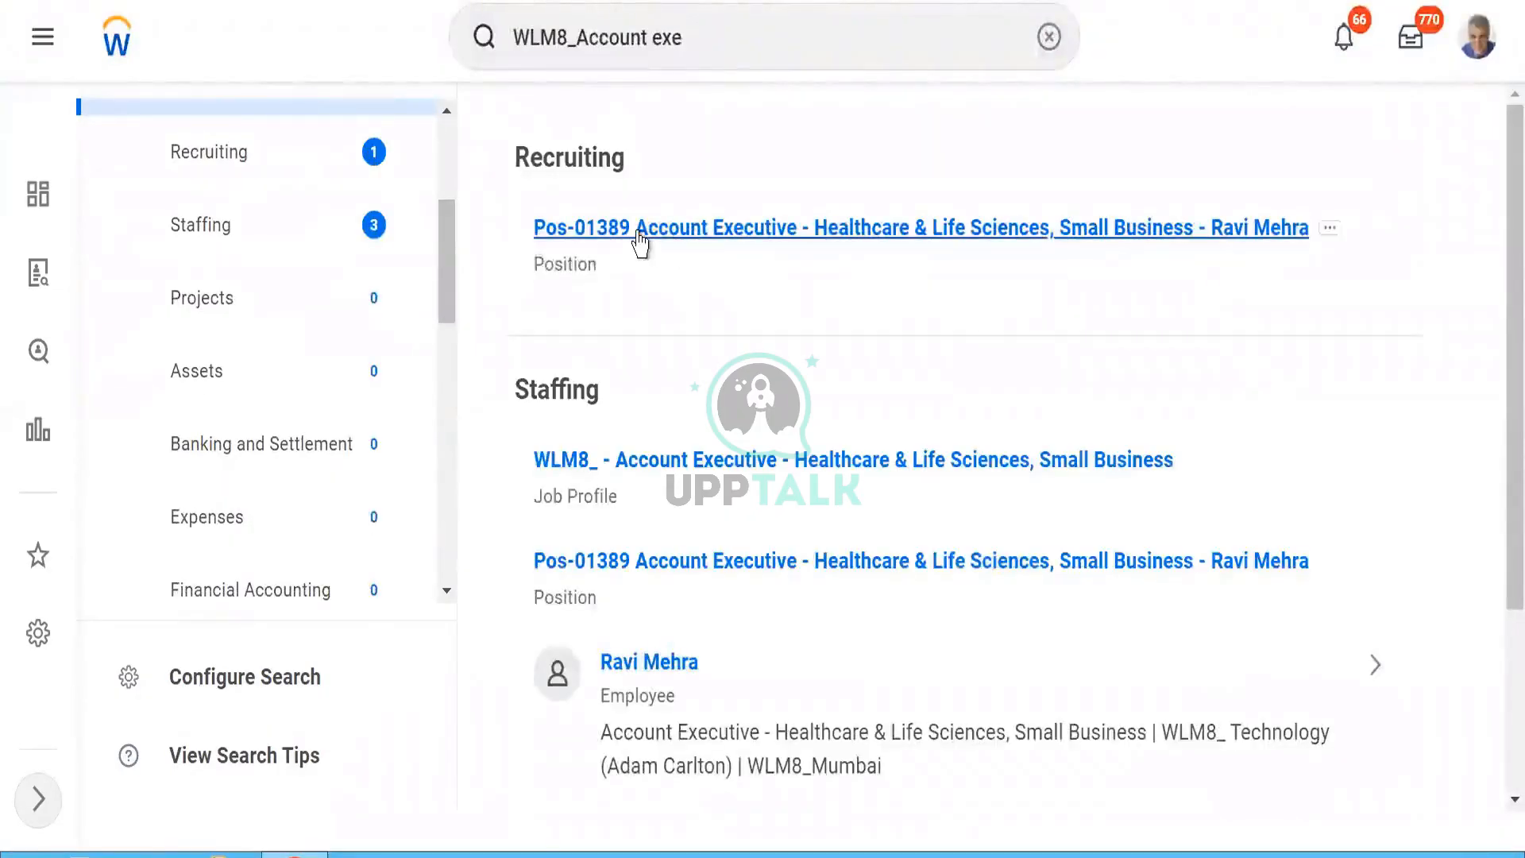
{"action": "left_click", "coordinate": [656, 479]}
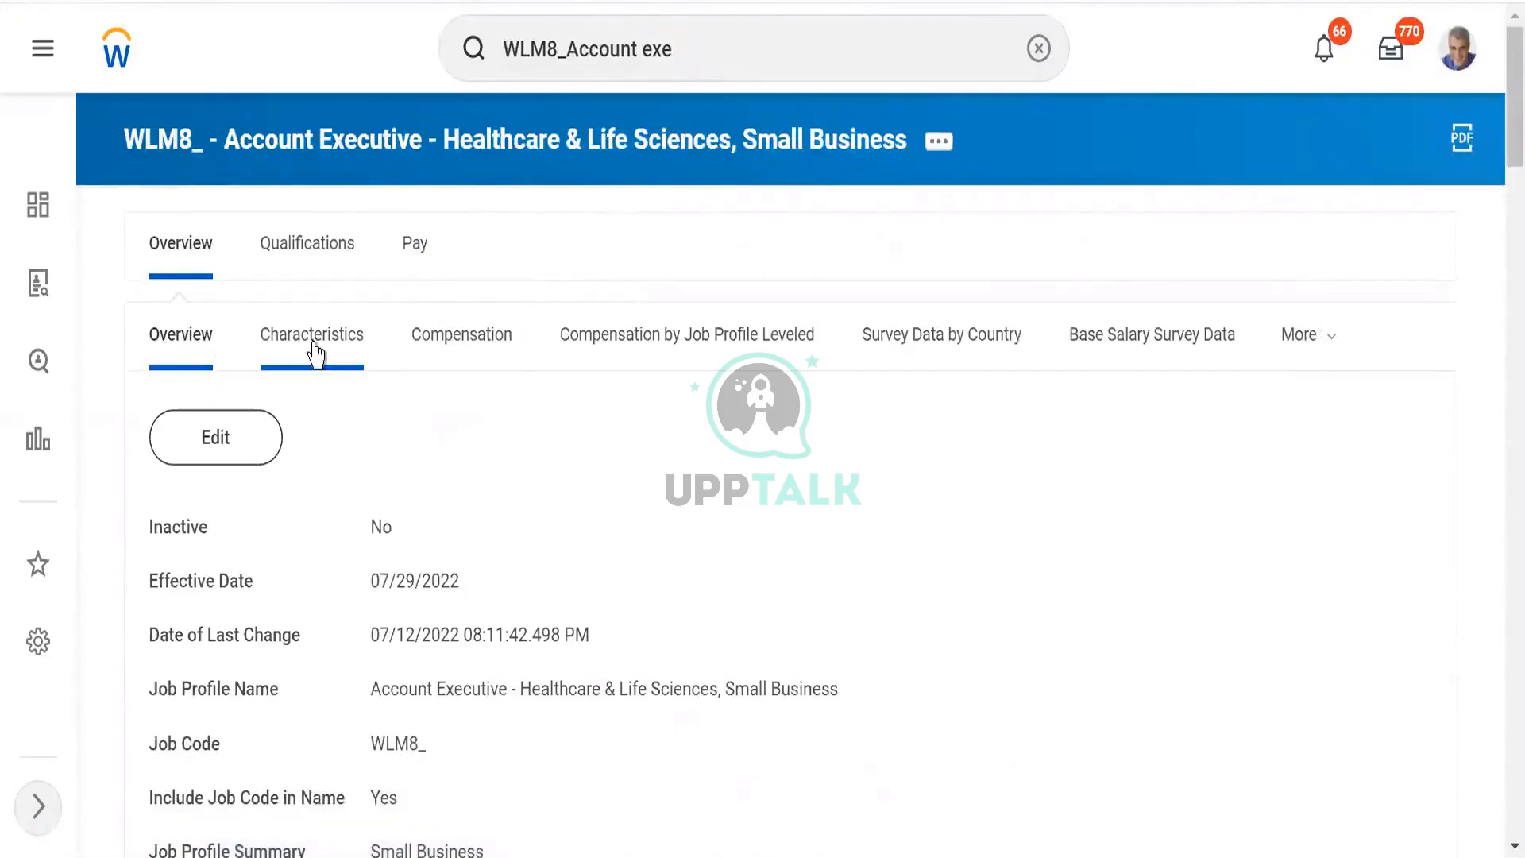
Check the compensation grade in the job profile's compensation details and return to its overview details.
{"action": "left_click", "coordinate": [451, 348]}
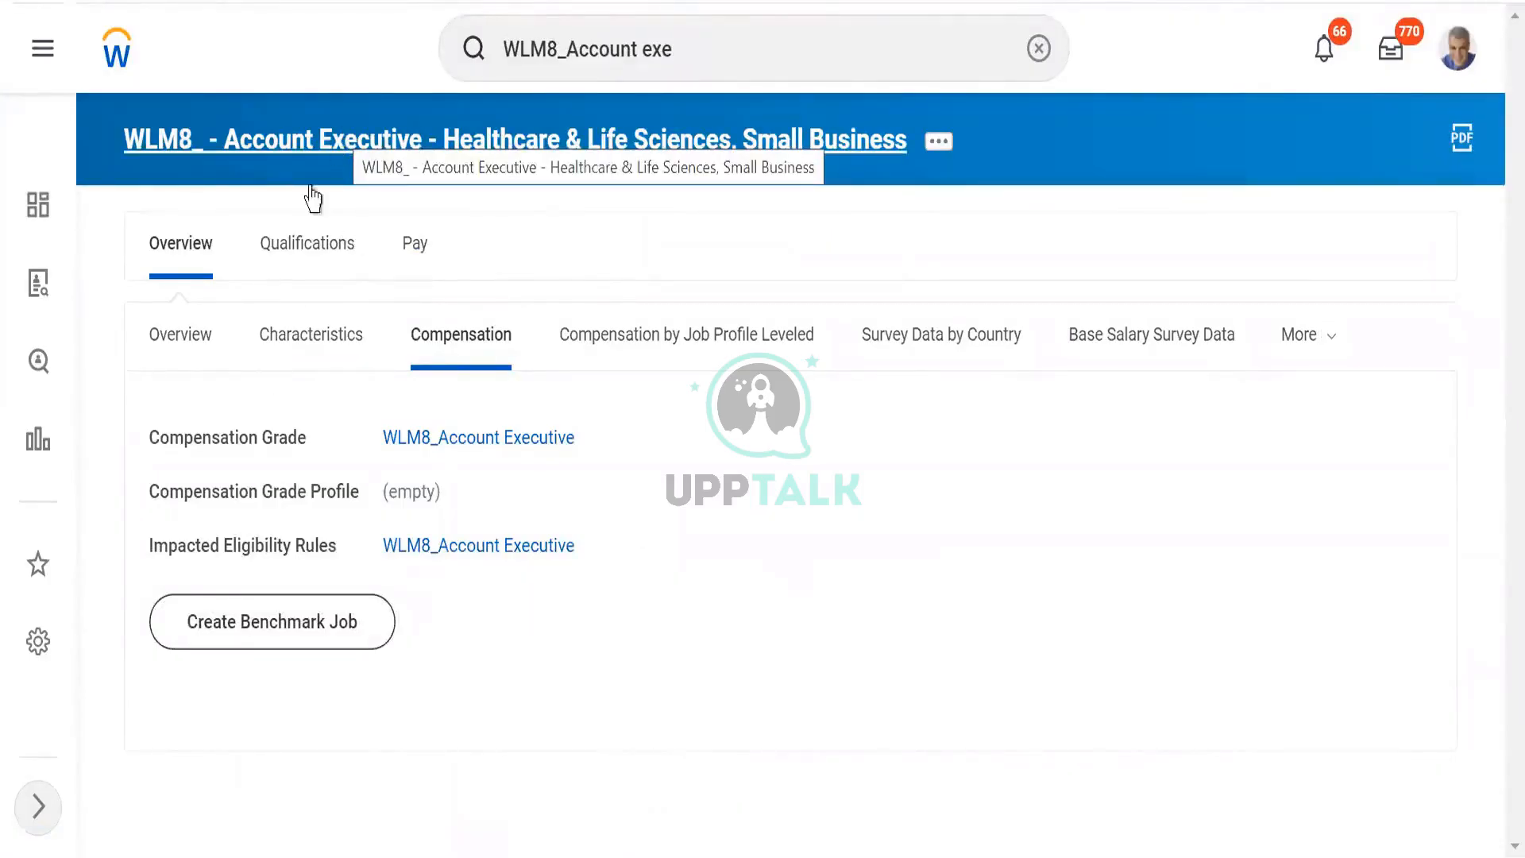
{"action": "mouse_move", "coordinate": [400, 442]}
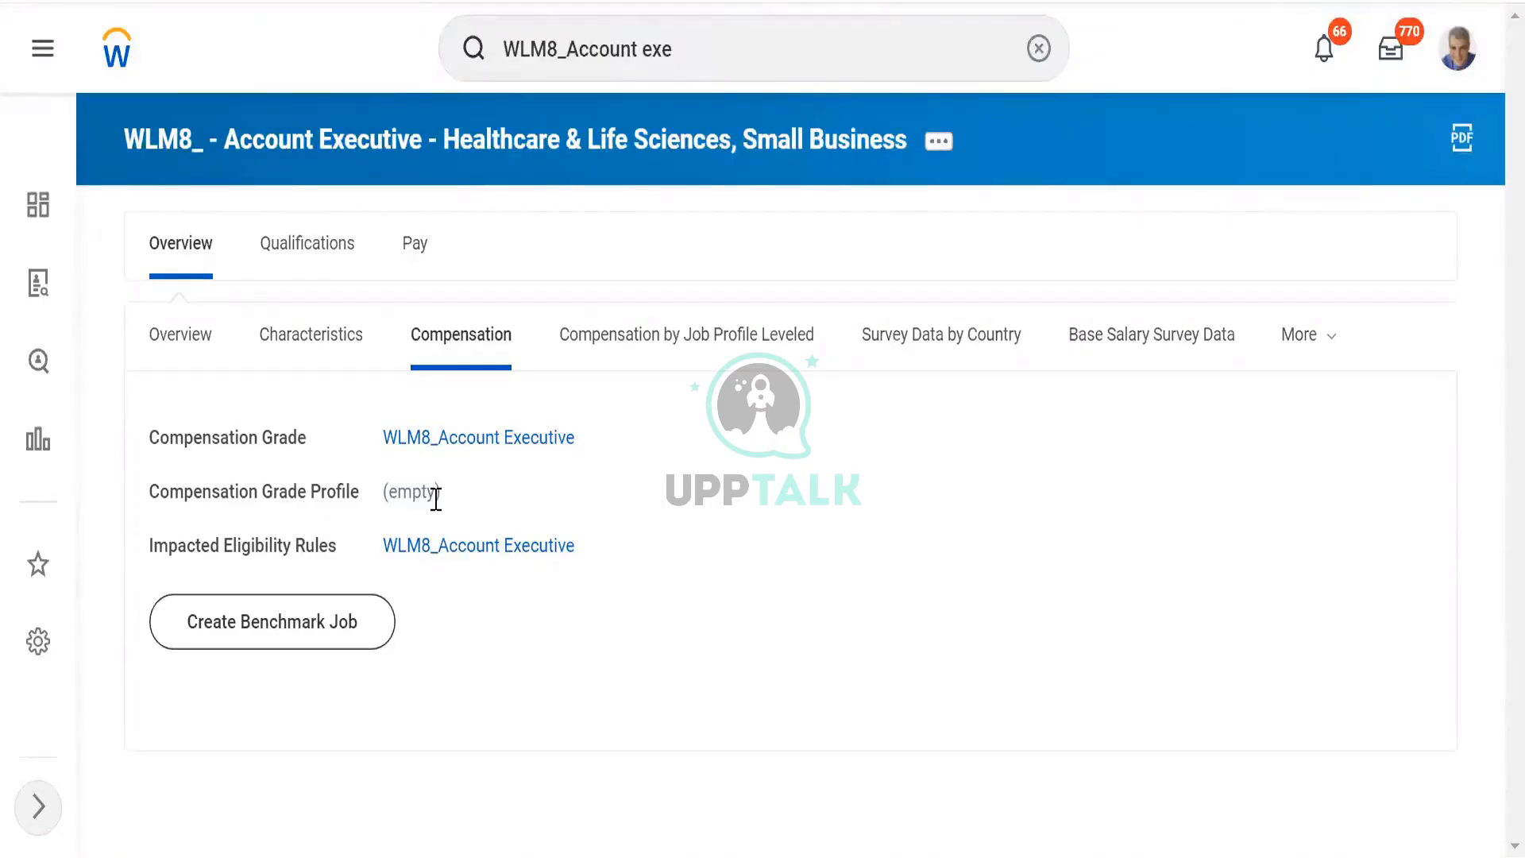
{"action": "left_click", "coordinate": [163, 347]}
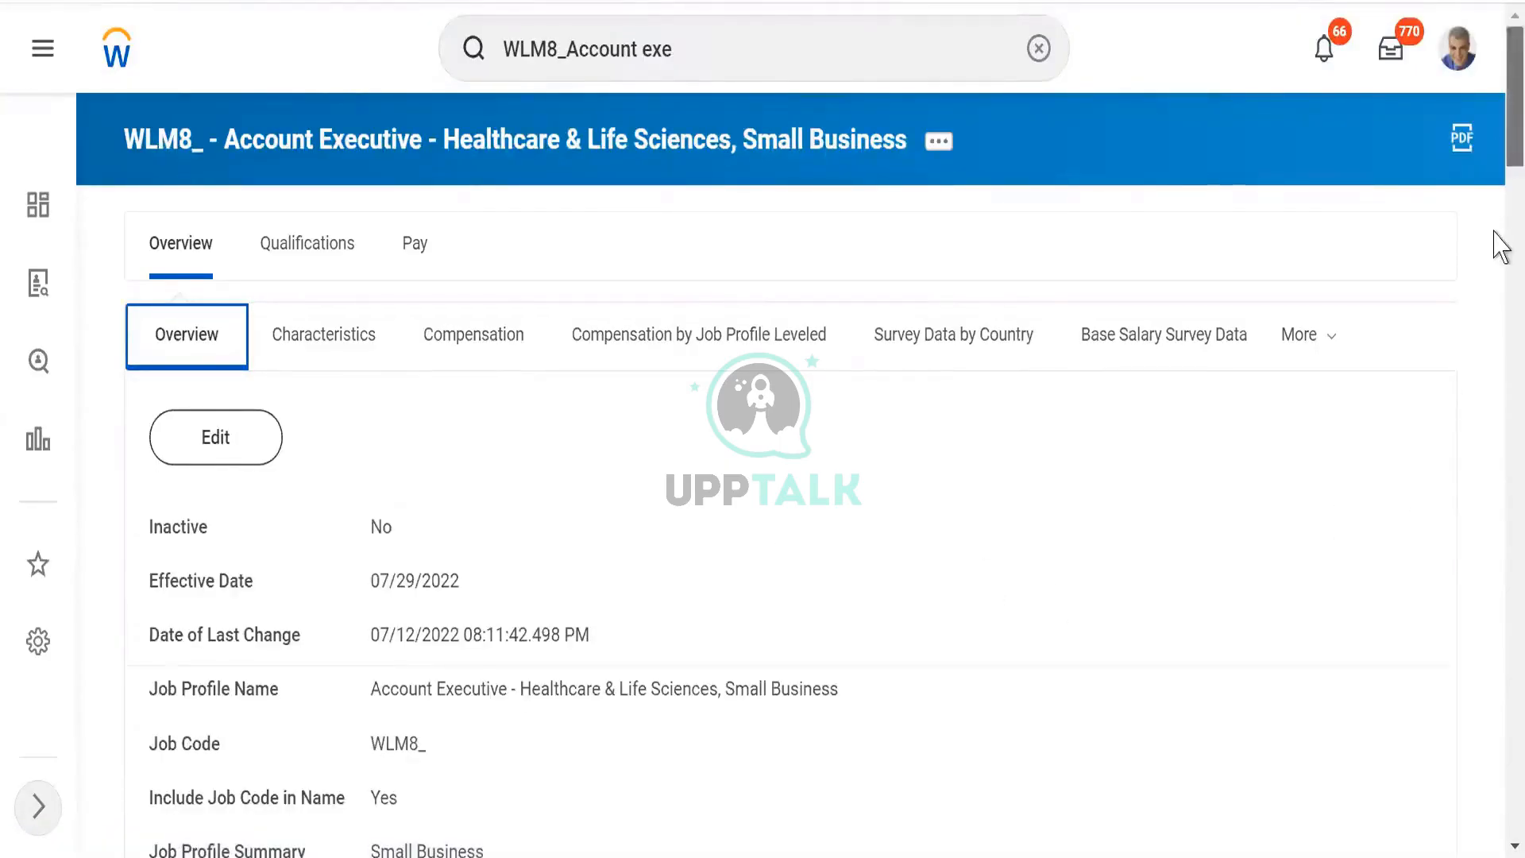
Read through the Account Executive job profile's overview details, including its job description and additional job description.
{"action": "scroll", "coordinate": [1501, 247], "scroll_direction": "down", "scroll_amount": 10}
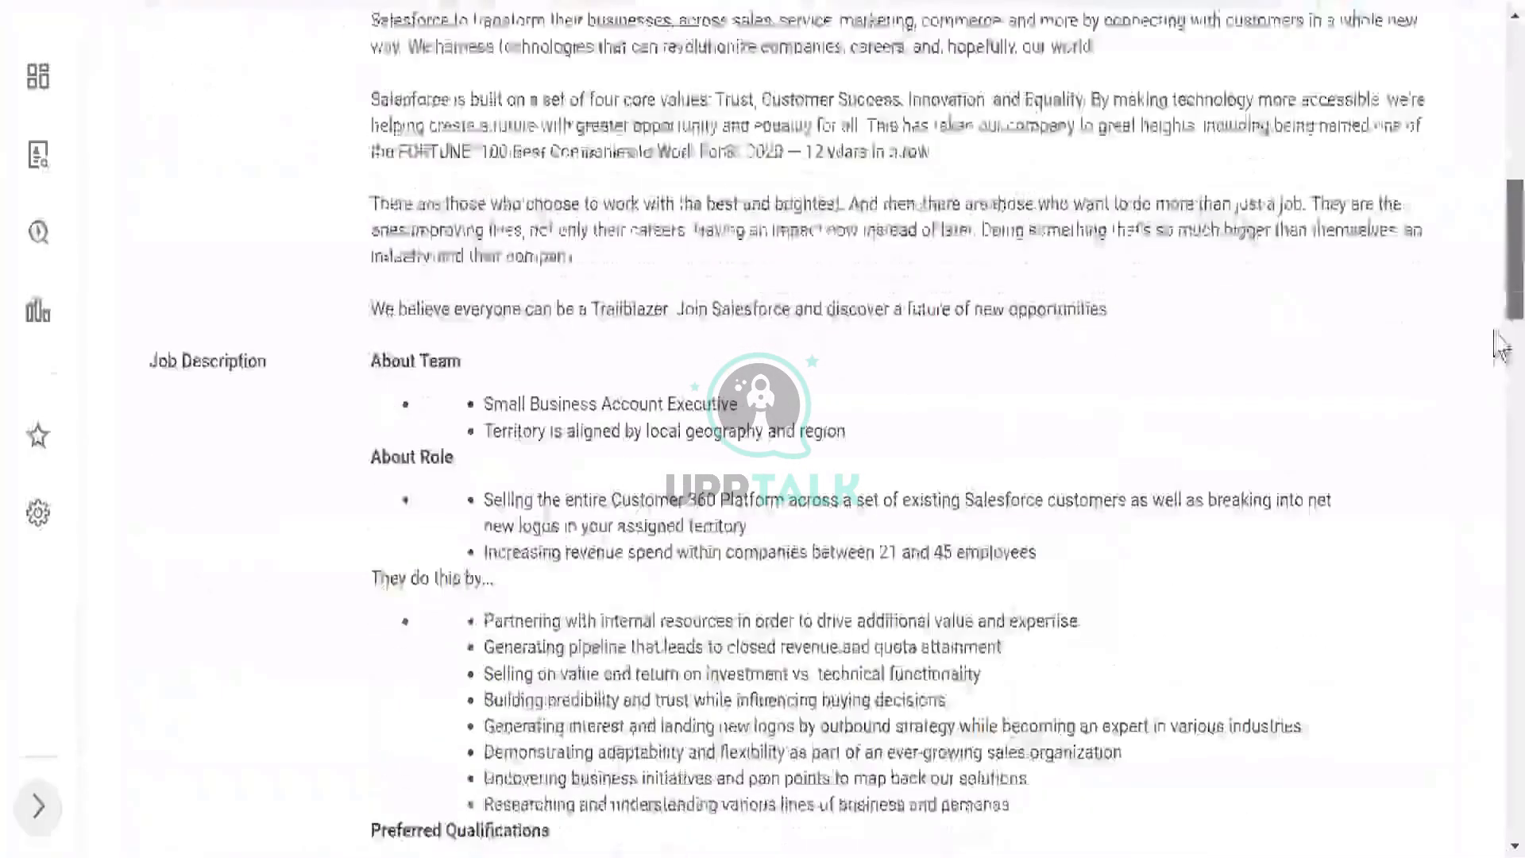
{"action": "scroll", "coordinate": [1499, 397], "scroll_direction": "down", "scroll_amount": 10}
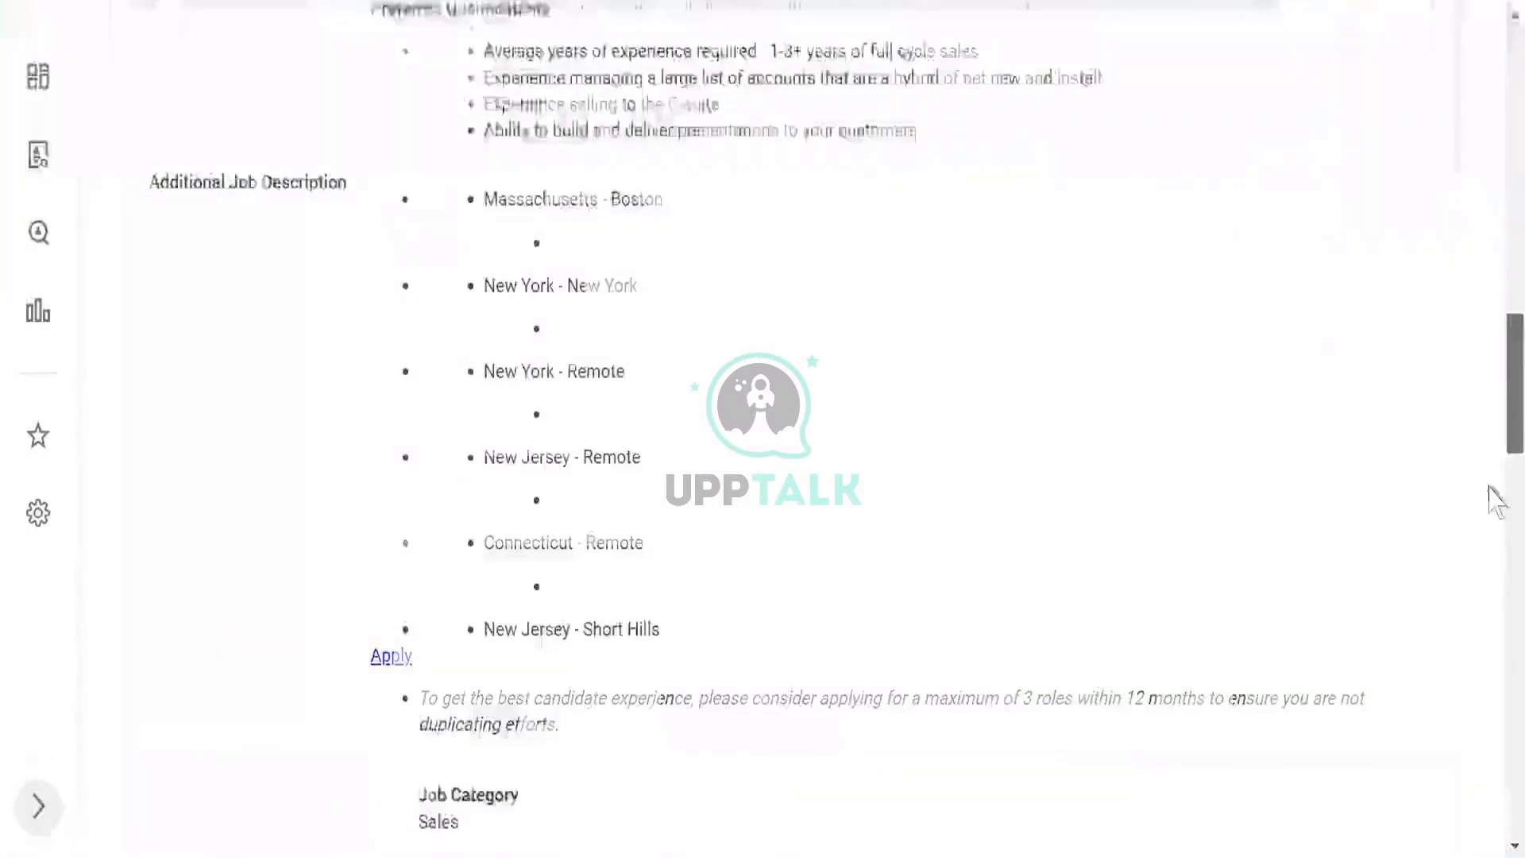
{"action": "scroll", "coordinate": [1488, 500], "scroll_direction": "down", "scroll_amount": 6}
{"action": "scroll", "coordinate": [1498, 342], "scroll_direction": "up", "scroll_amount": 20}
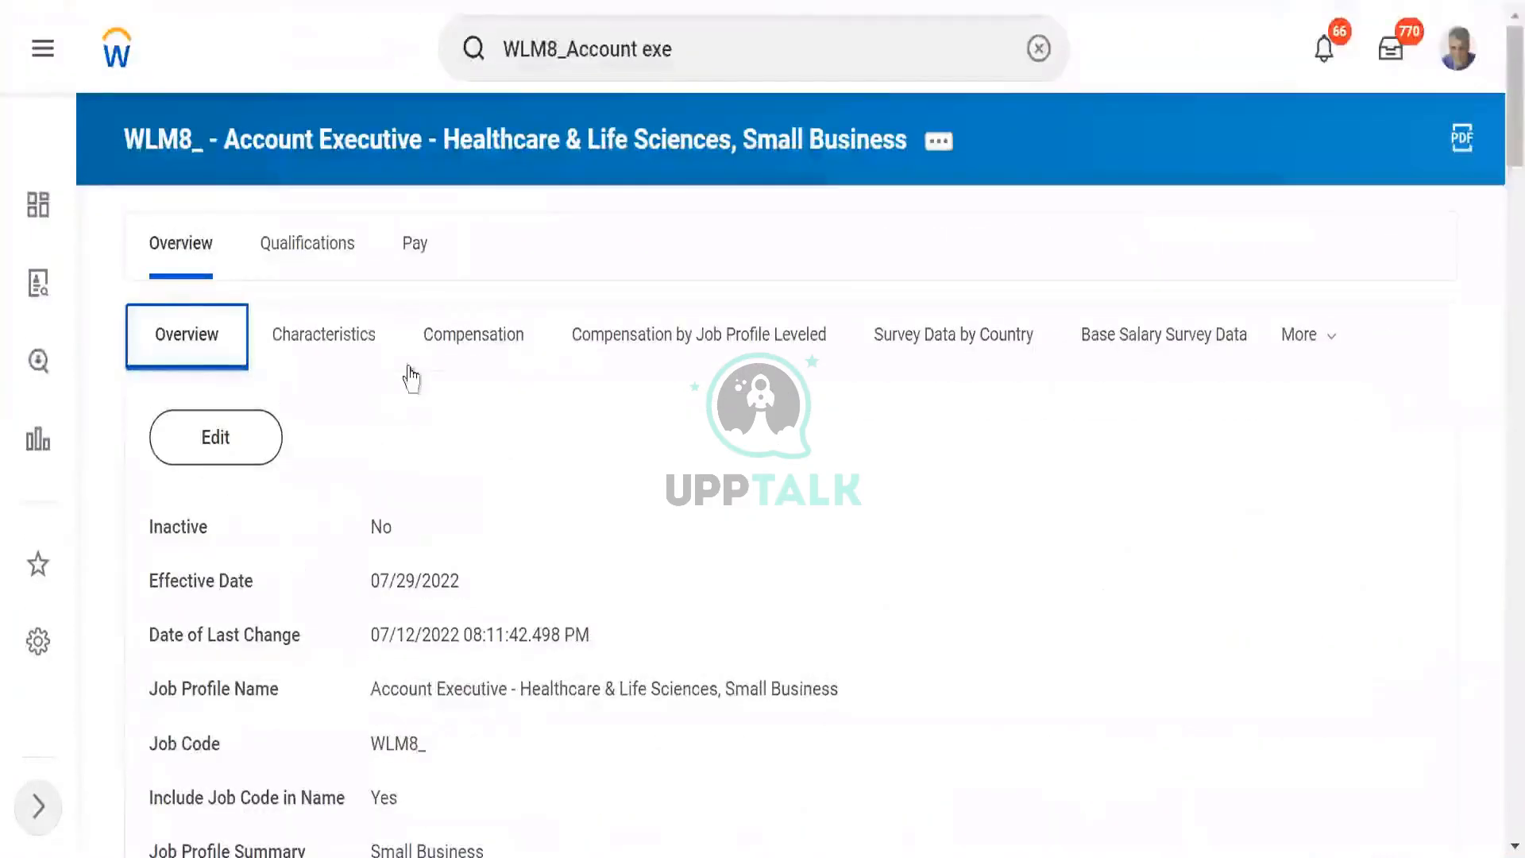
Open the compensation grade WLM8_Account Executive from the job profile's compensation details and review its details, defaults and pay range.
{"action": "left_click", "coordinate": [474, 413]}
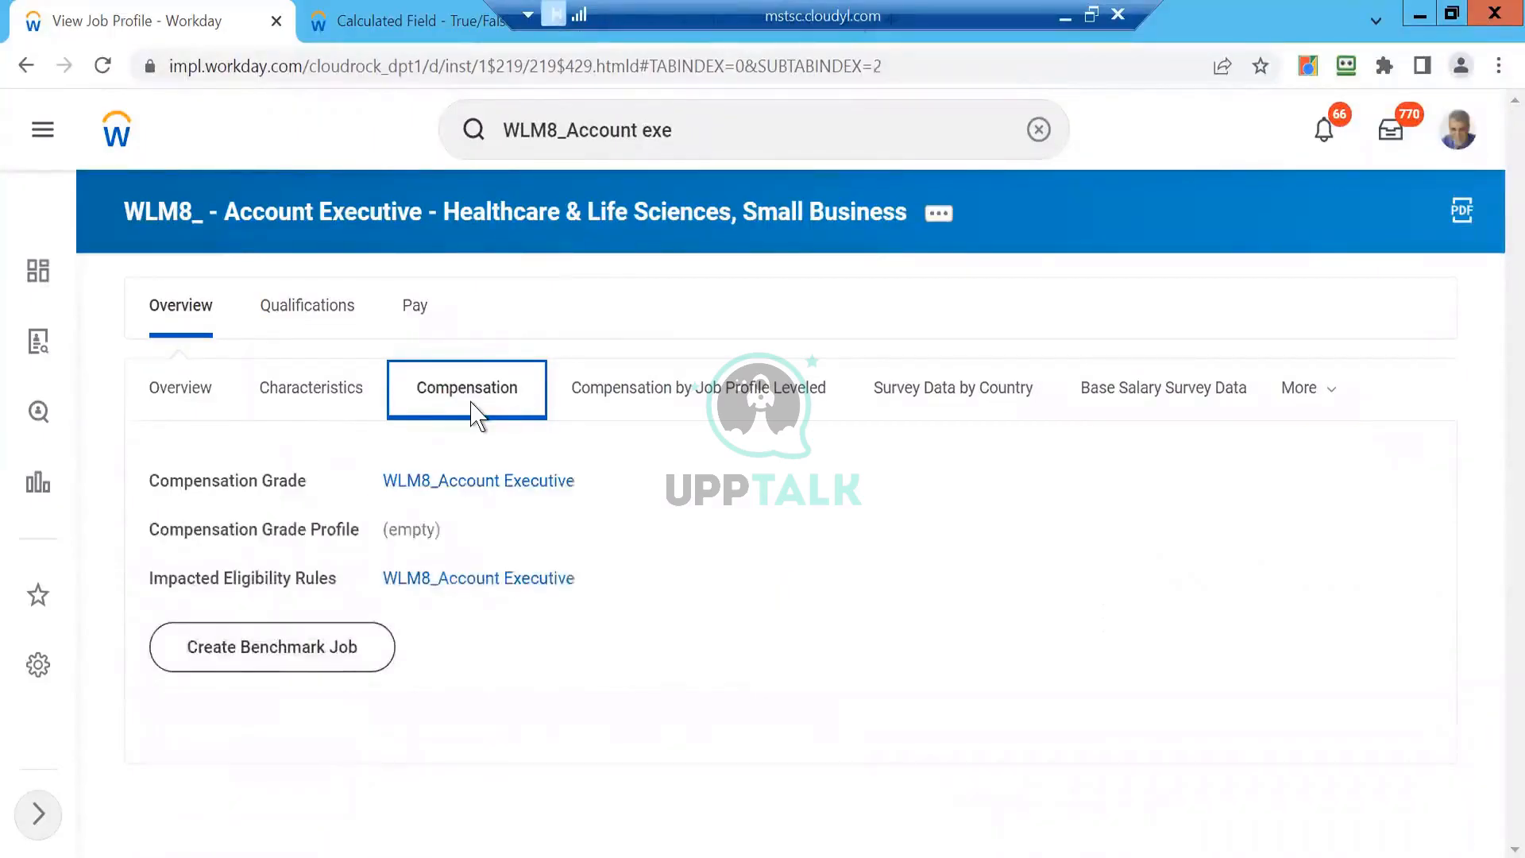
{"action": "left_click", "coordinate": [419, 489]}
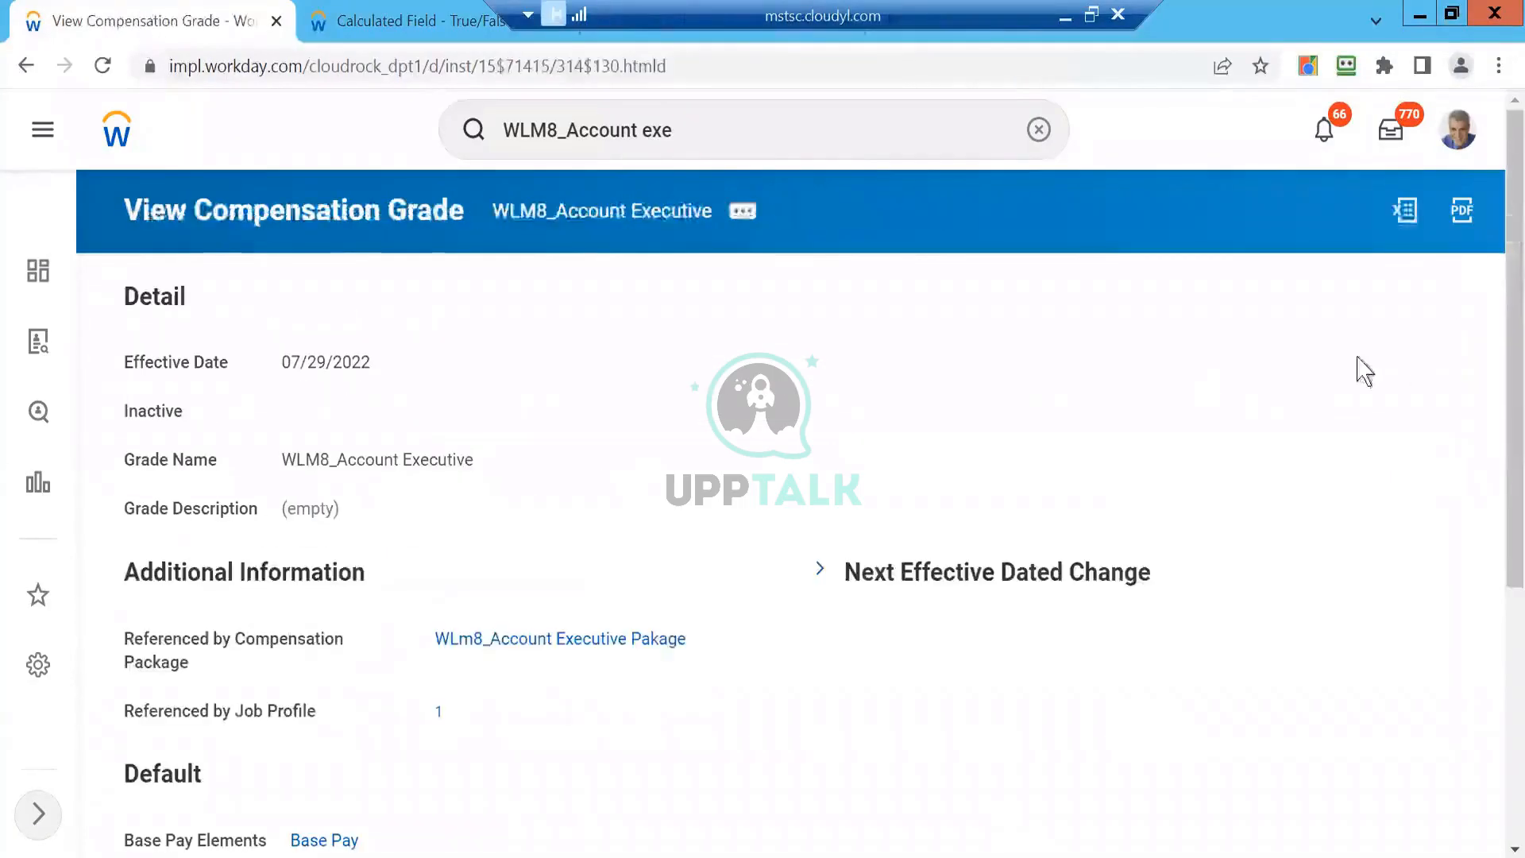
{"action": "left_click_drag", "start_coordinate": [1499, 398], "coordinate": [1502, 703]}
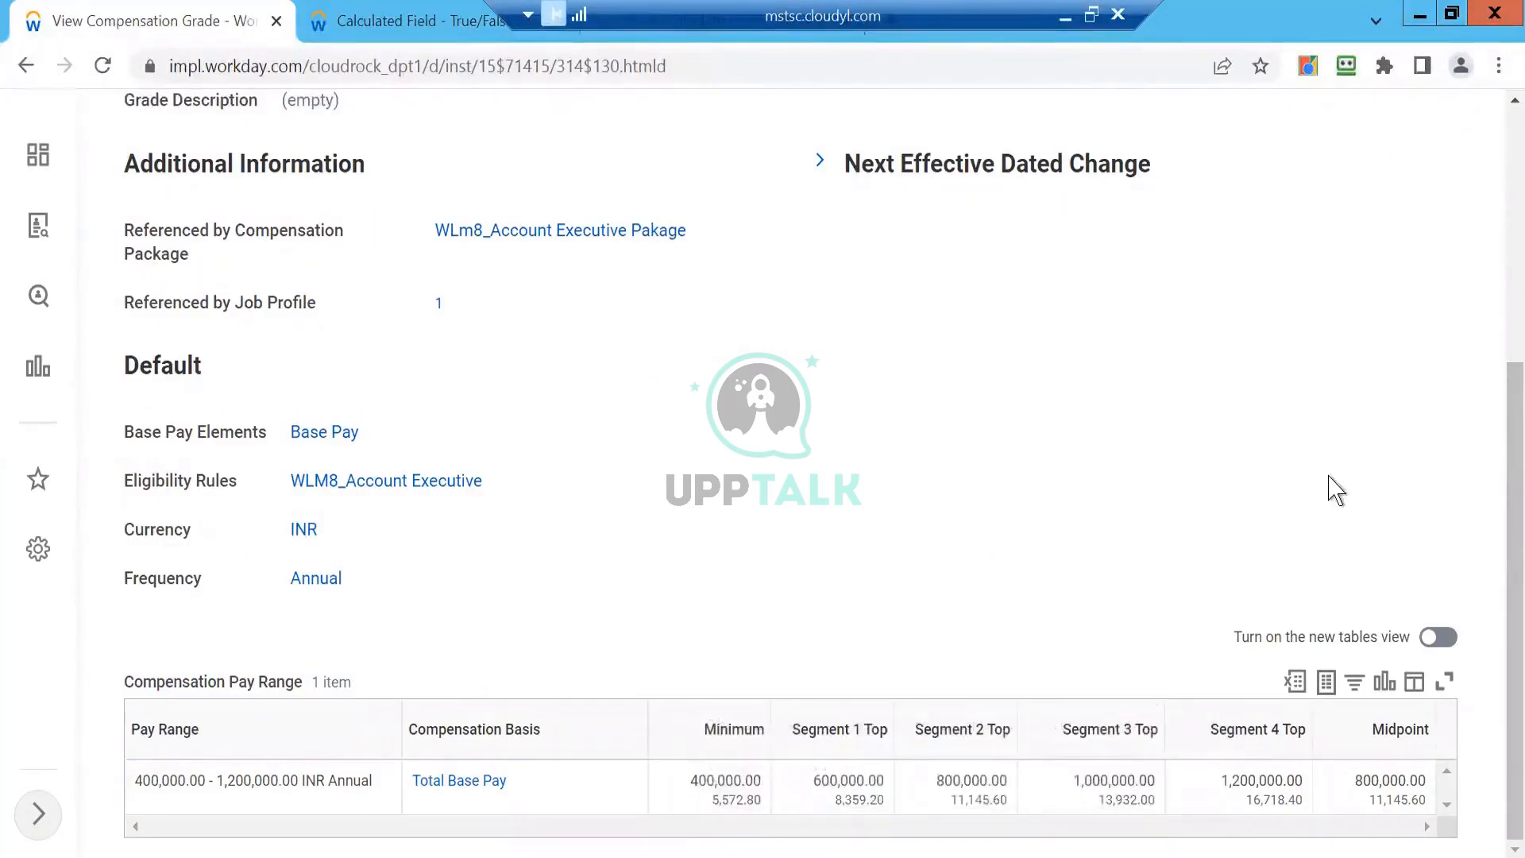
{"action": "left_click_drag", "start_coordinate": [1507, 466], "coordinate": [1498, 199]}
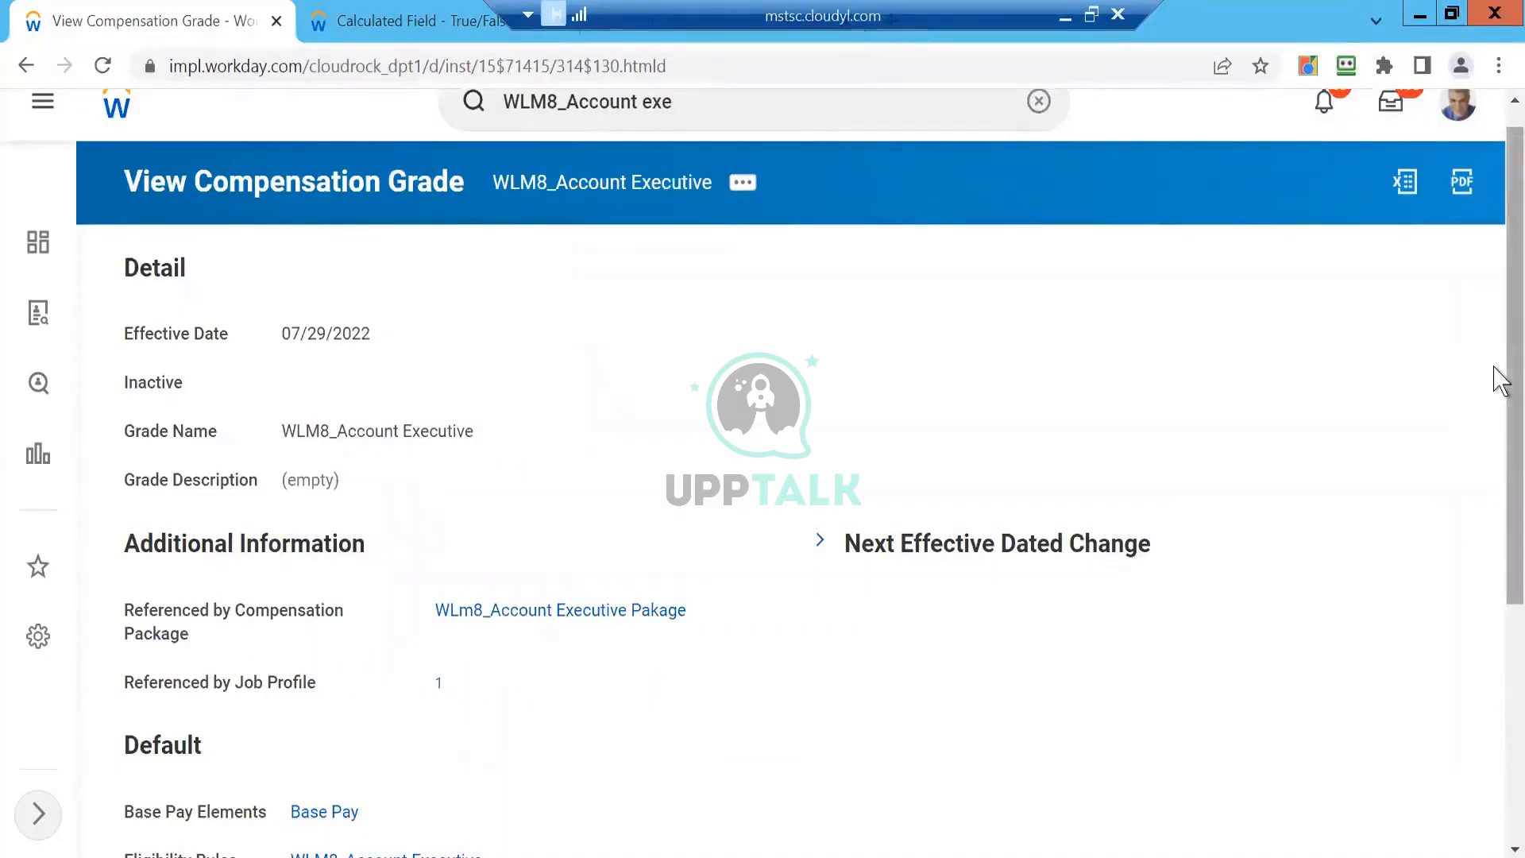
{"action": "scroll", "coordinate": [1500, 379], "scroll_direction": "up", "scroll_amount": 1}
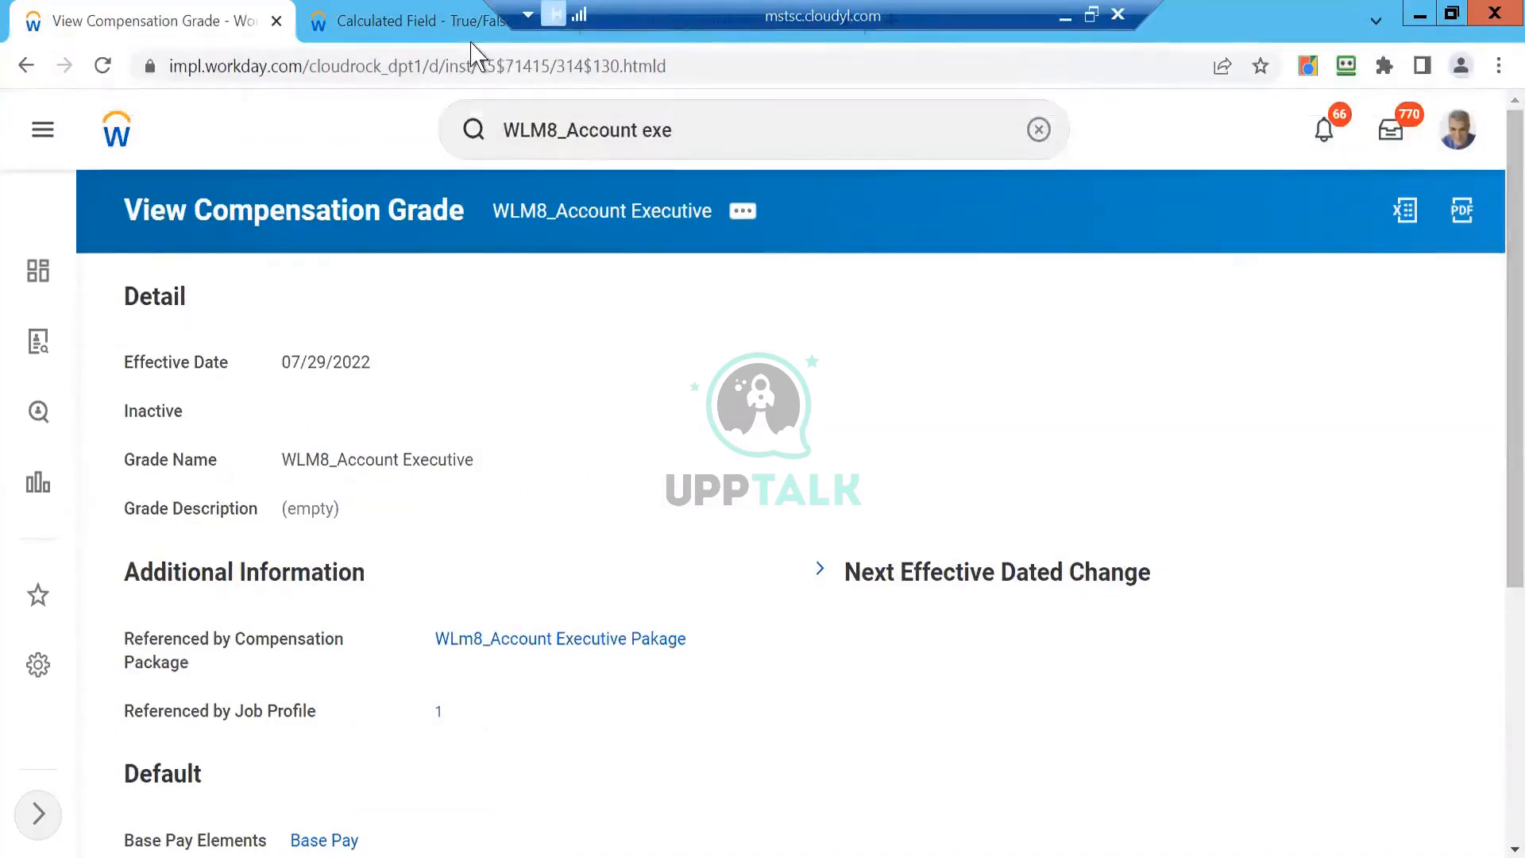
{"action": "left_click", "coordinate": [556, 231]}
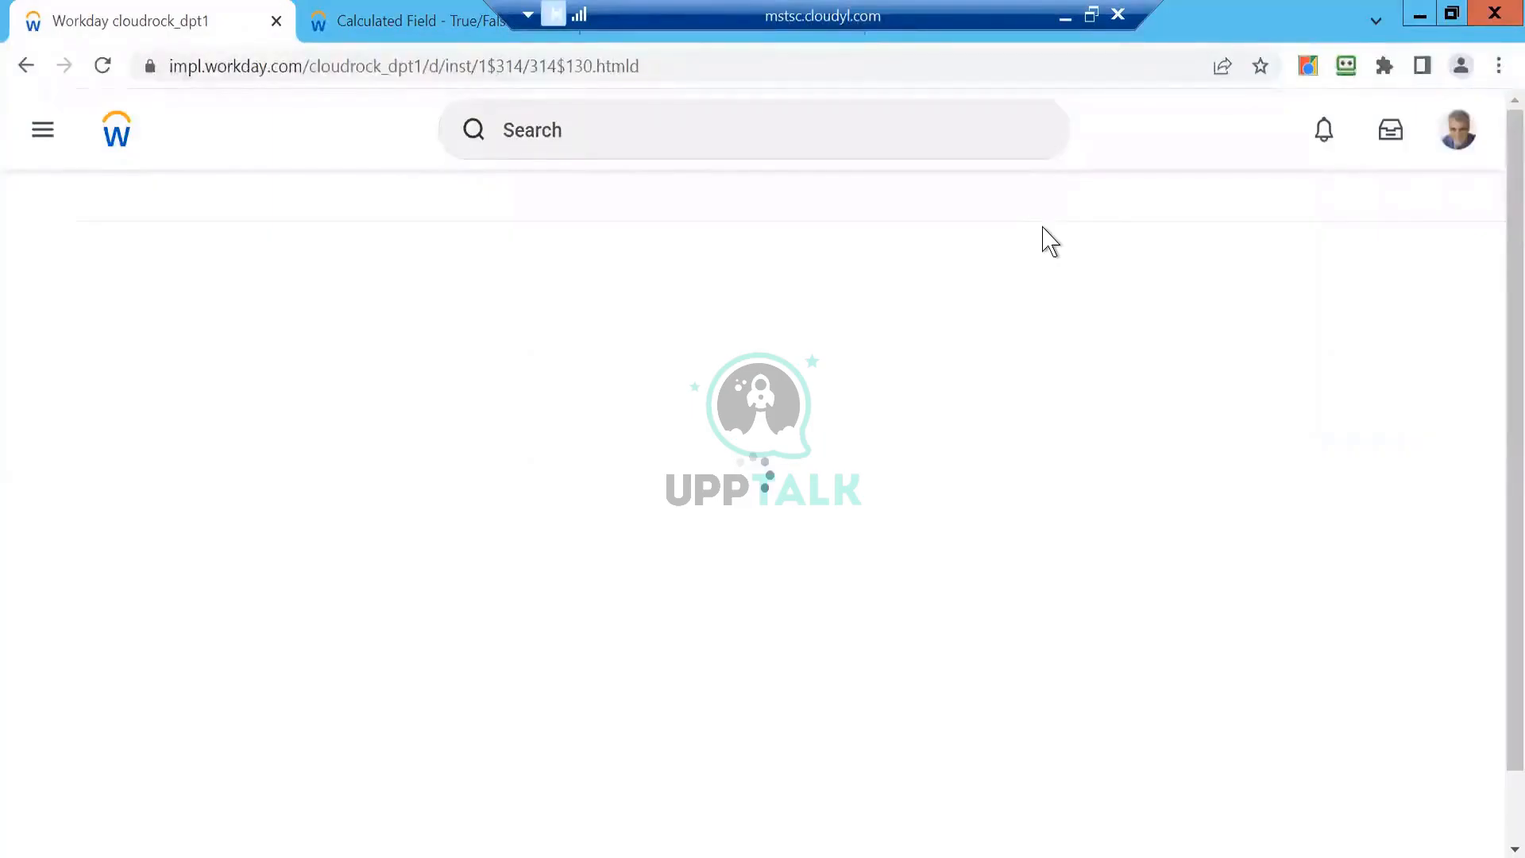
Switch to Notepad and review the requirement's first name, last name, gender, comp grade and Job Profile wording, then return to Workday.
{"action": "key", "text": "alt+Tab"}
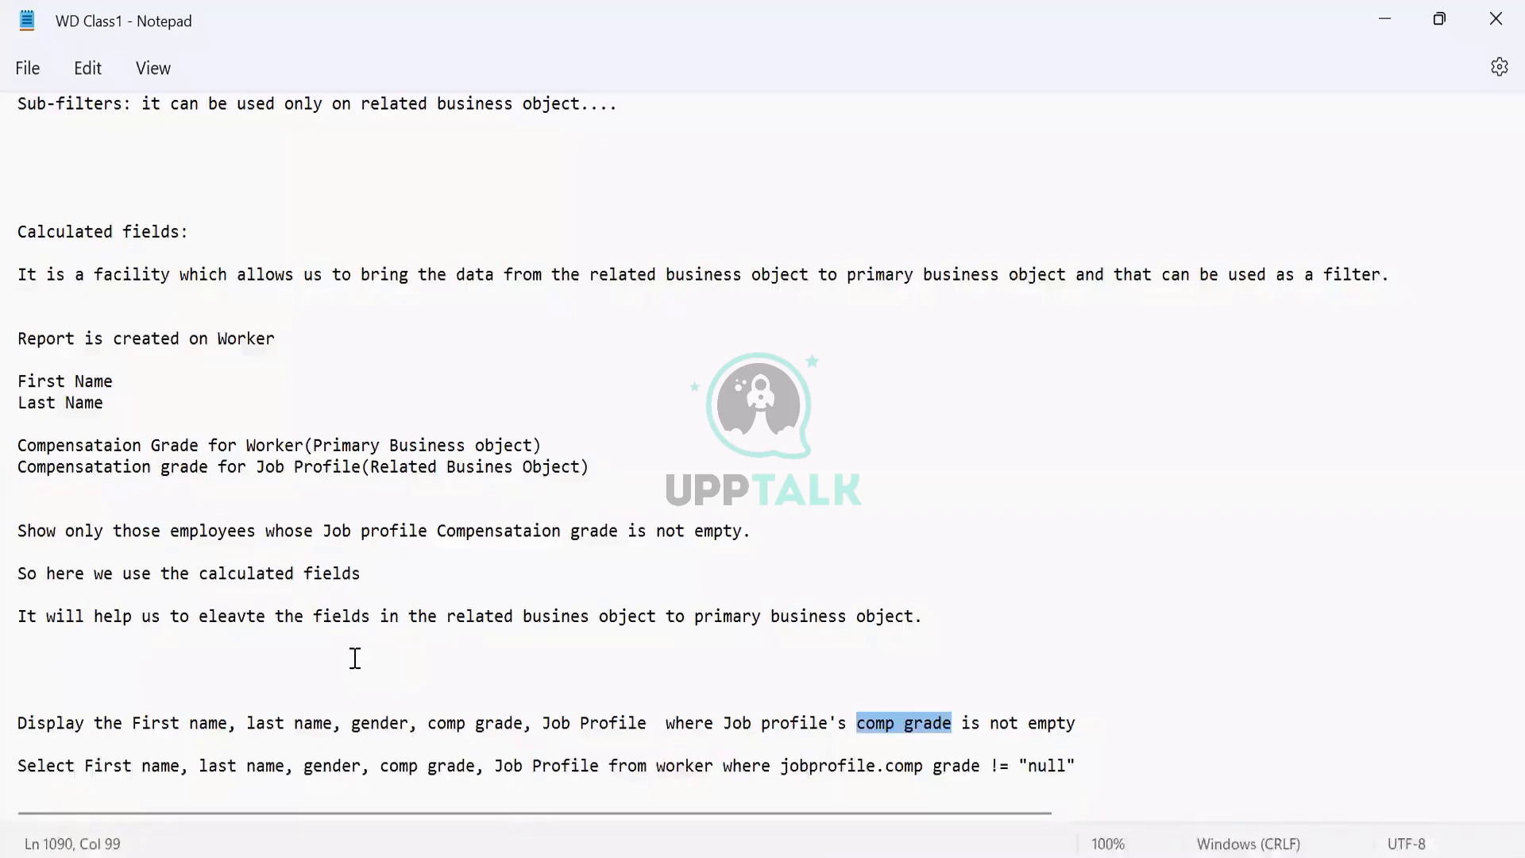
{"action": "left_click_drag", "start_coordinate": [132, 723], "coordinate": [411, 738]}
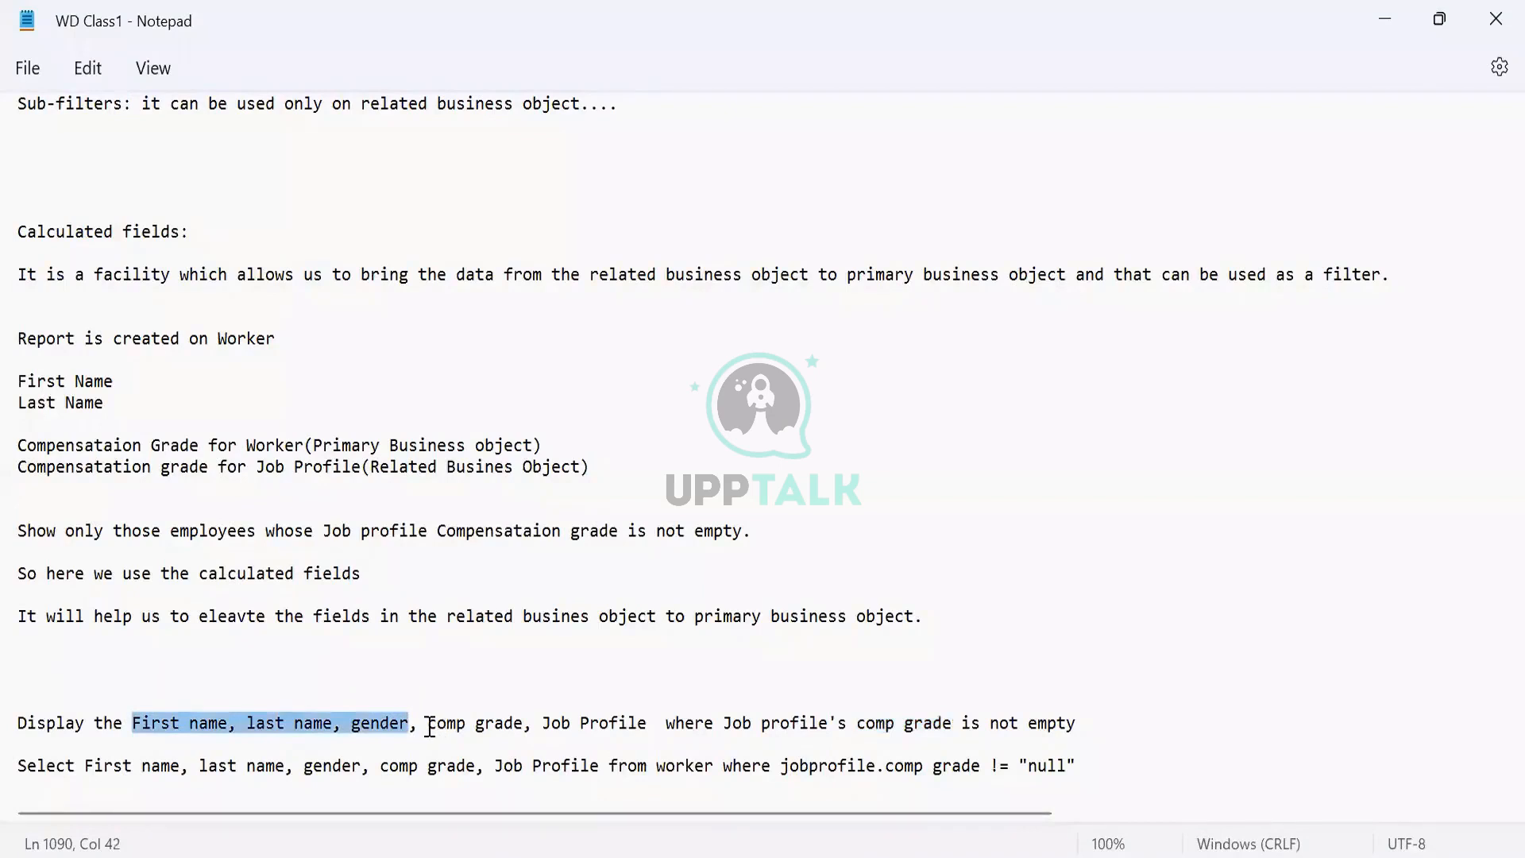
{"action": "left_click_drag", "start_coordinate": [429, 725], "coordinate": [650, 722]}
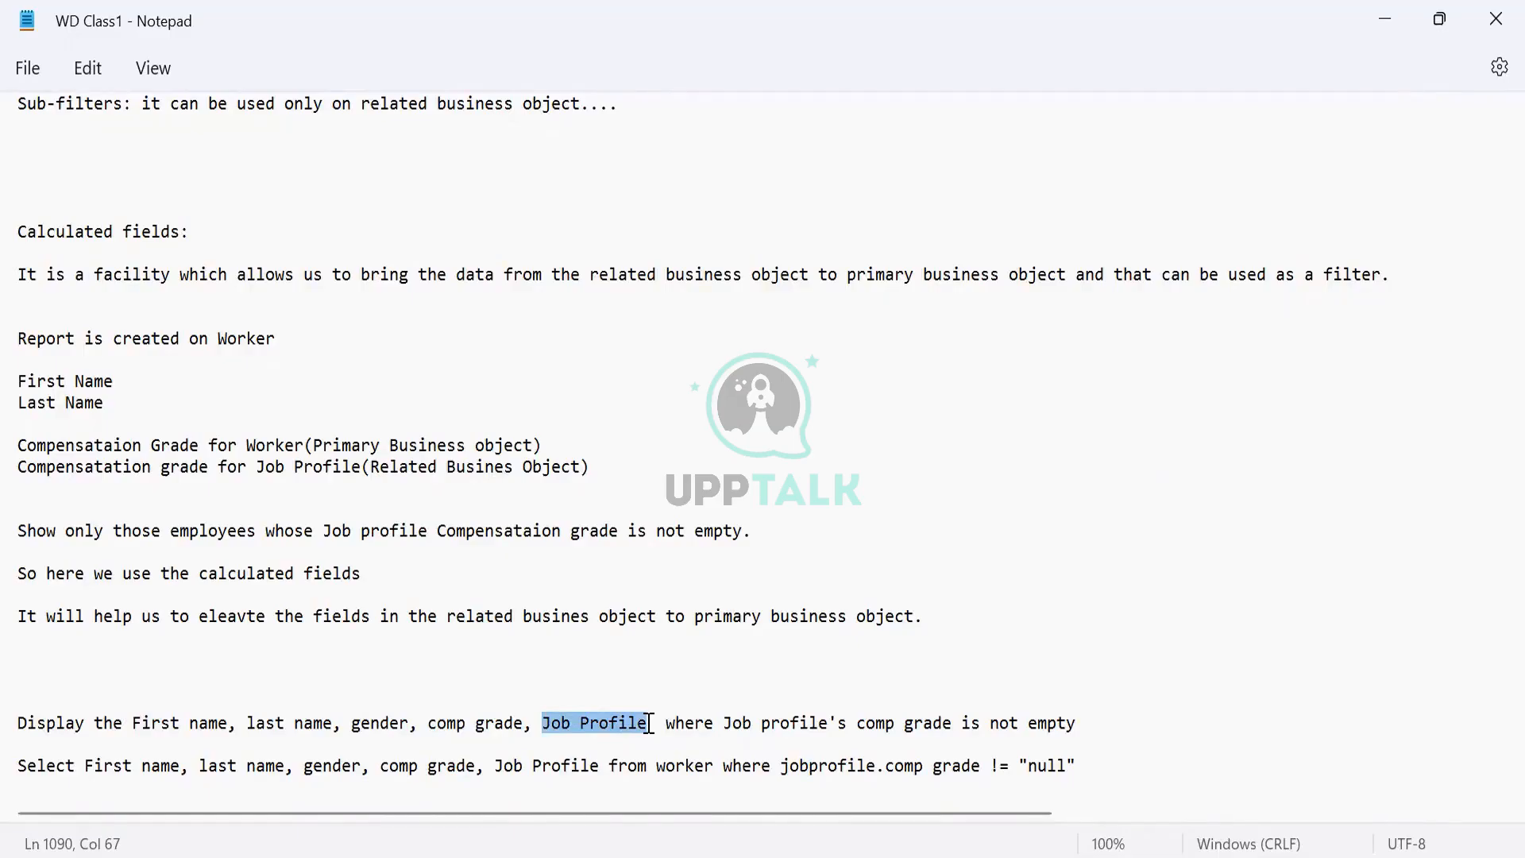
{"action": "double_click", "coordinate": [442, 726]}
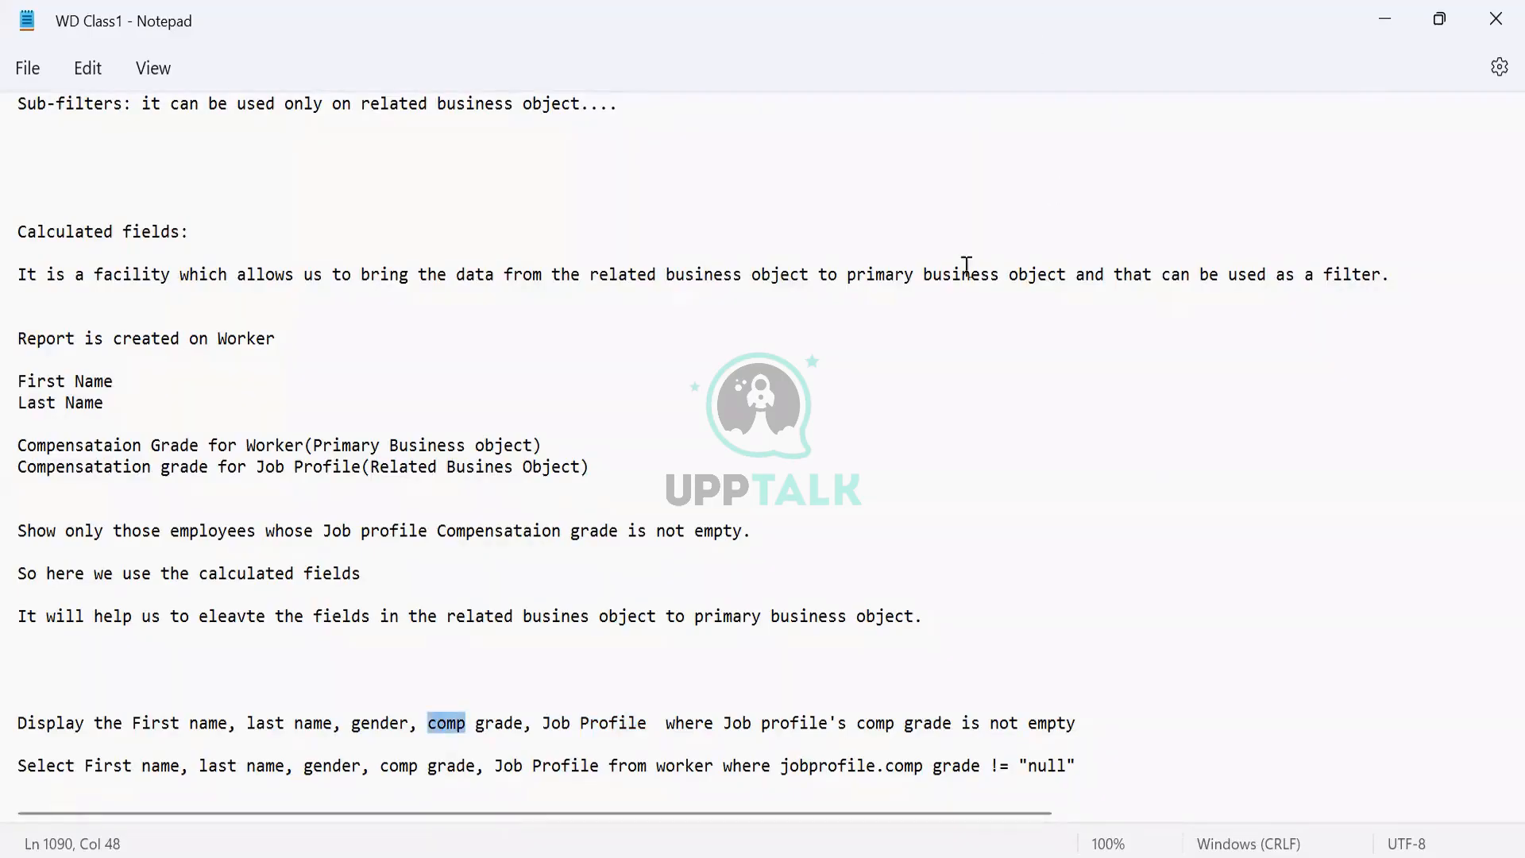
{"action": "left_click", "coordinate": [927, 338]}
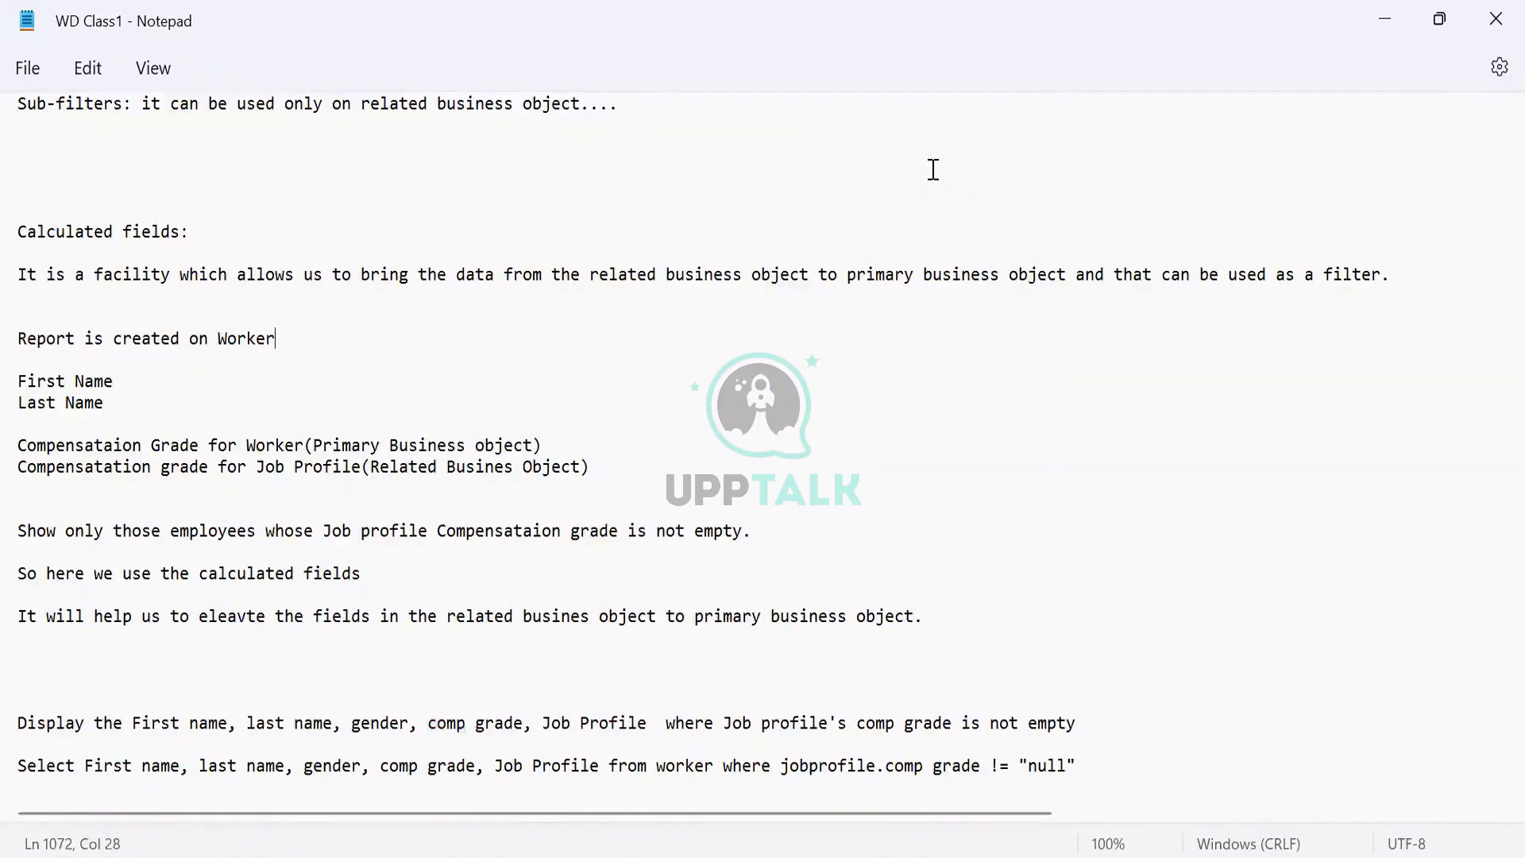
{"action": "left_click", "coordinate": [541, 724]}
{"action": "left_click_drag", "start_coordinate": [585, 725], "coordinate": [648, 725]}
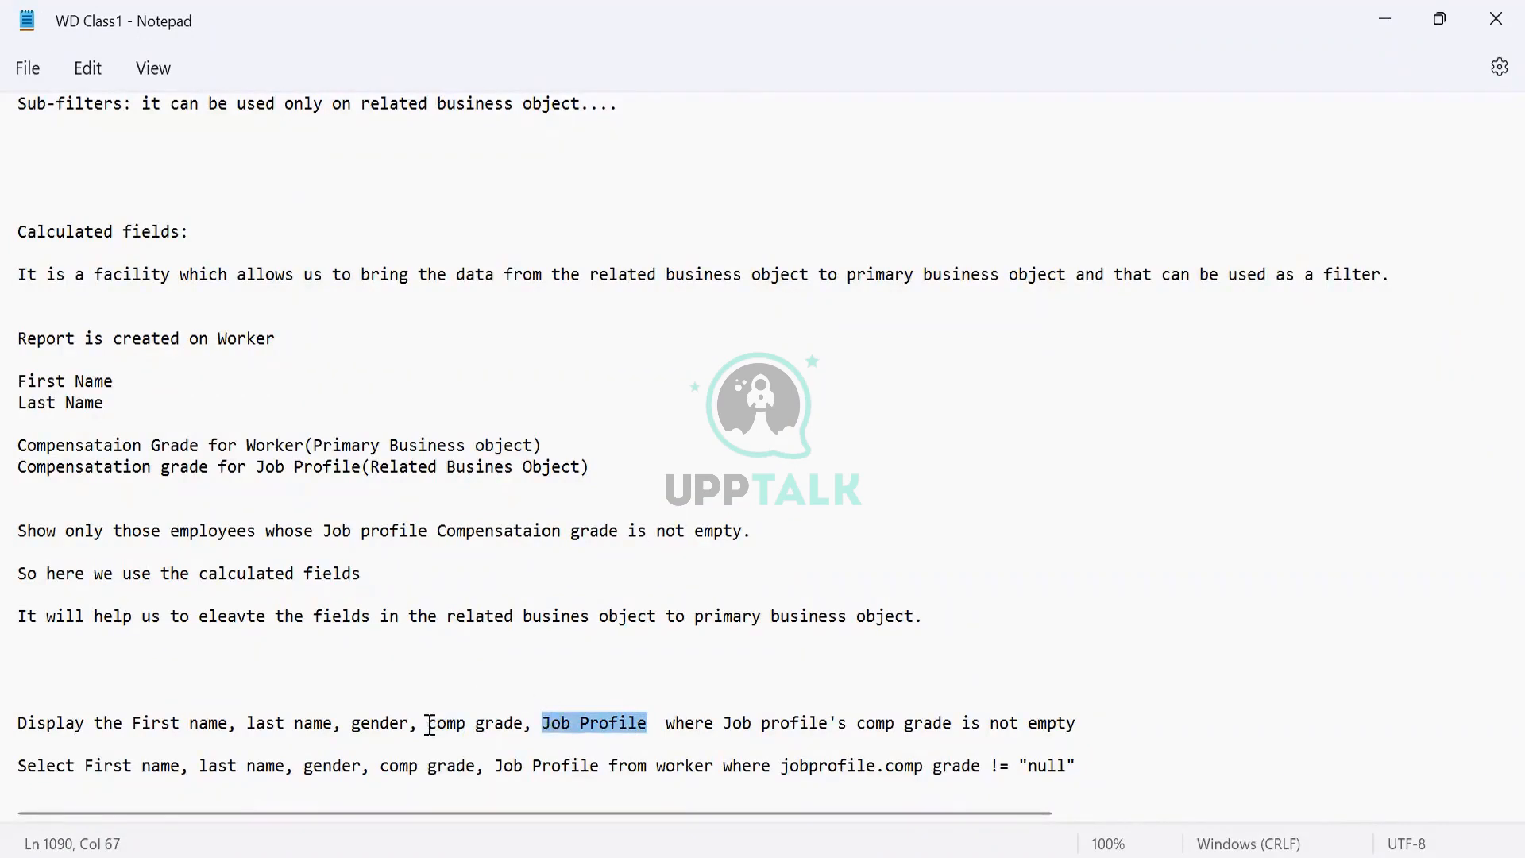
{"action": "left_click_drag", "start_coordinate": [430, 725], "coordinate": [530, 726]}
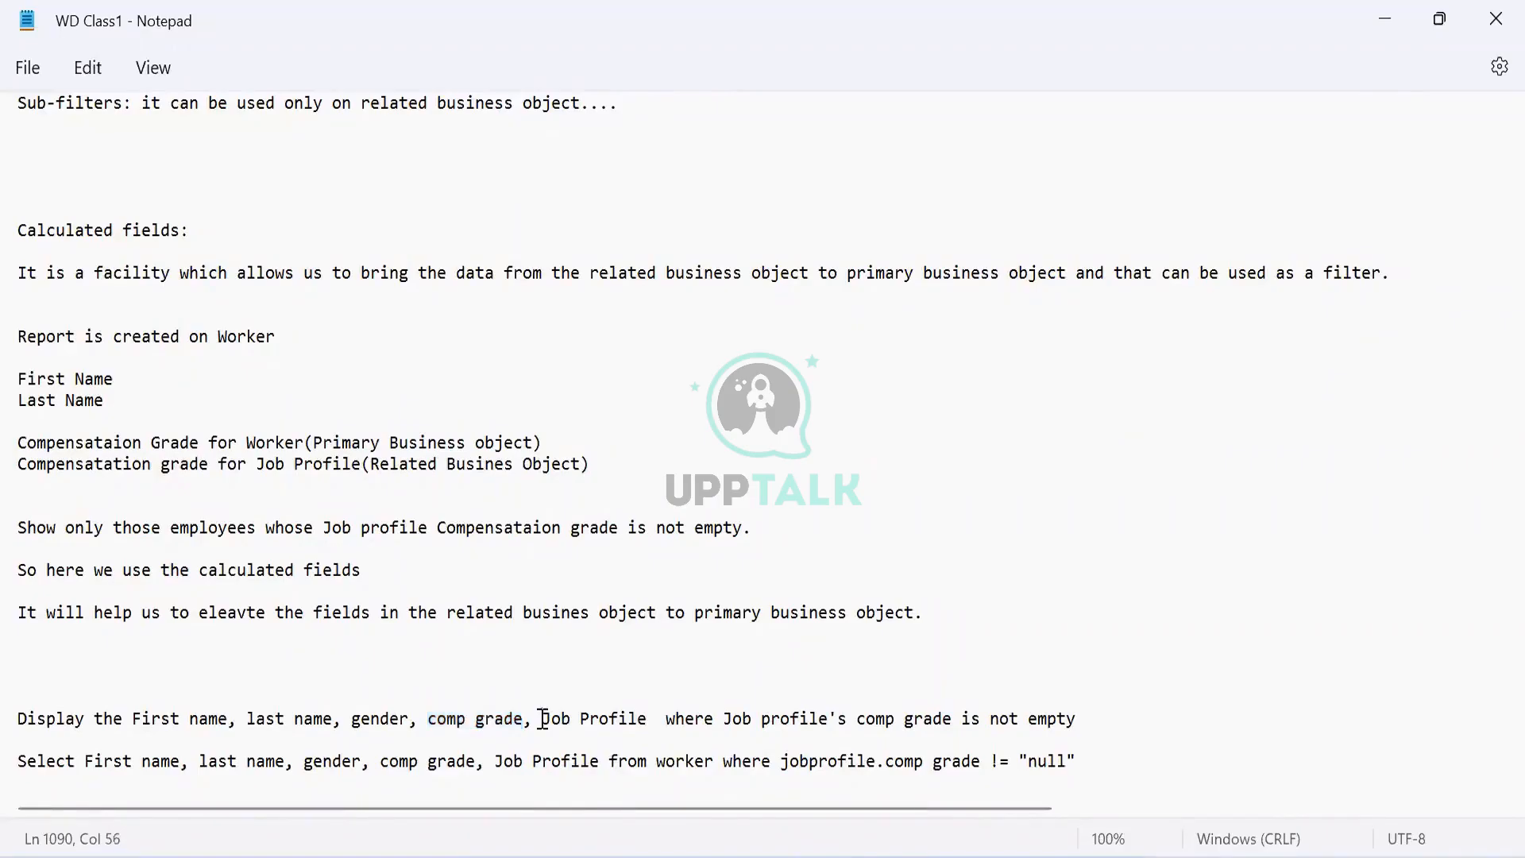
{"action": "left_click", "coordinate": [546, 720]}
{"action": "left_click_drag", "start_coordinate": [543, 722], "coordinate": [649, 727]}
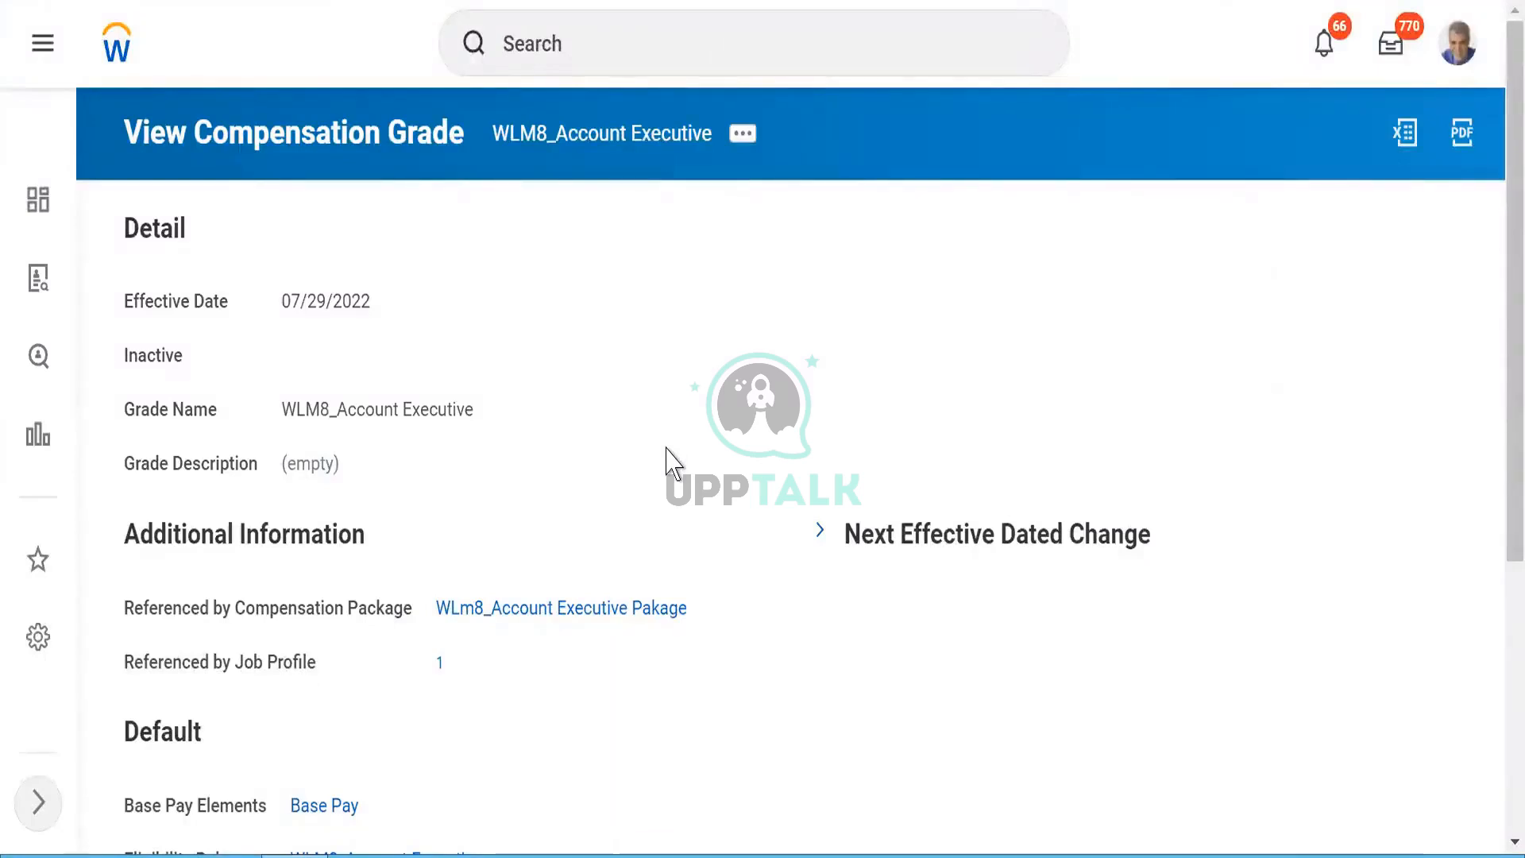
Search Workday for "Cb1_" and open the CB1_Advance report.
{"action": "left_click", "coordinate": [515, 49]}
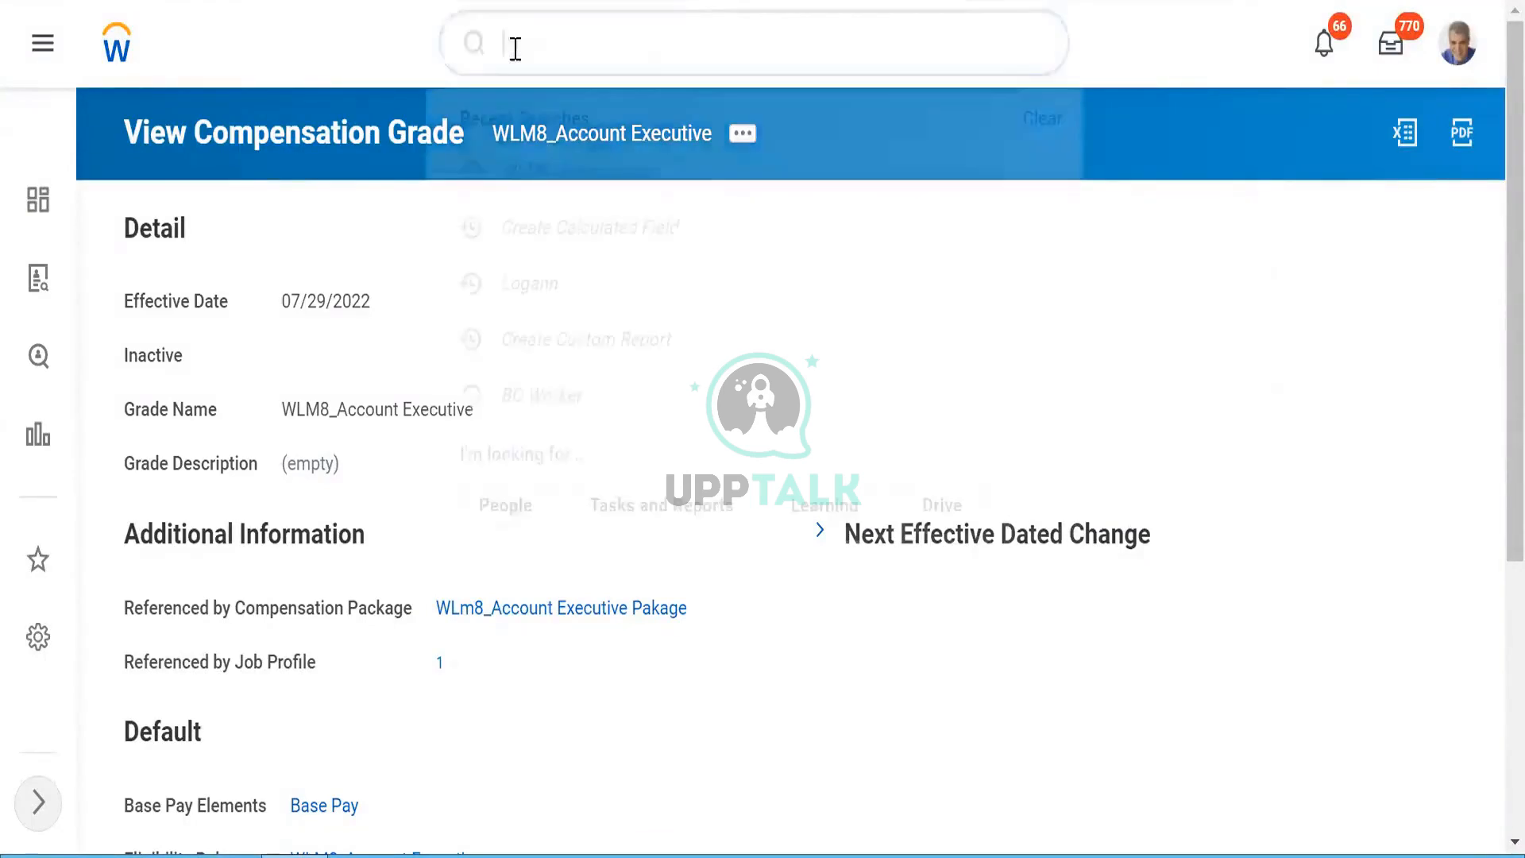
{"action": "type", "text": "cp1"}
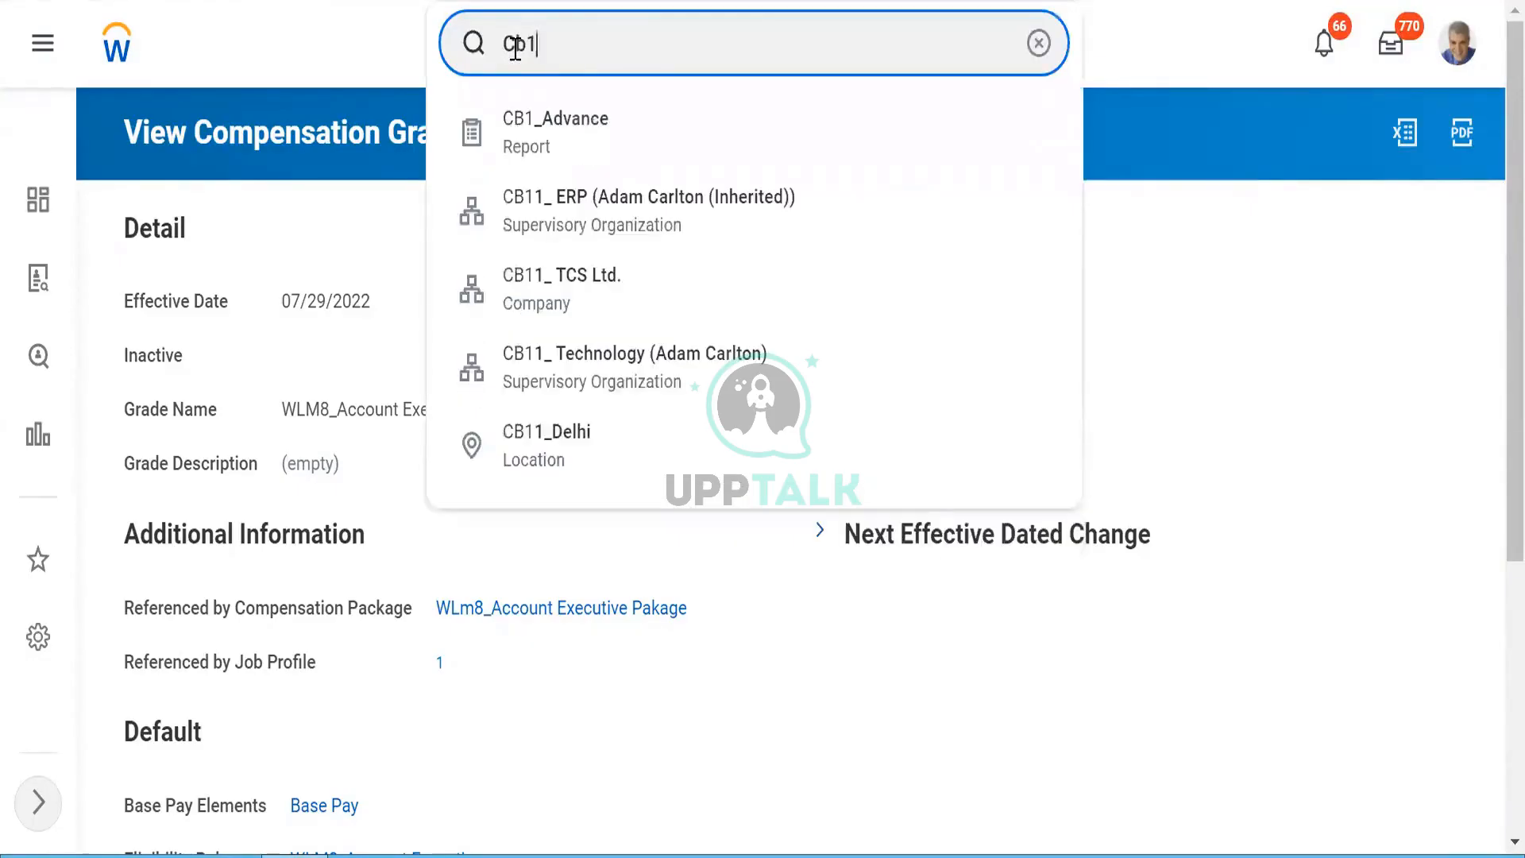
{"action": "type", "text": "_a"}
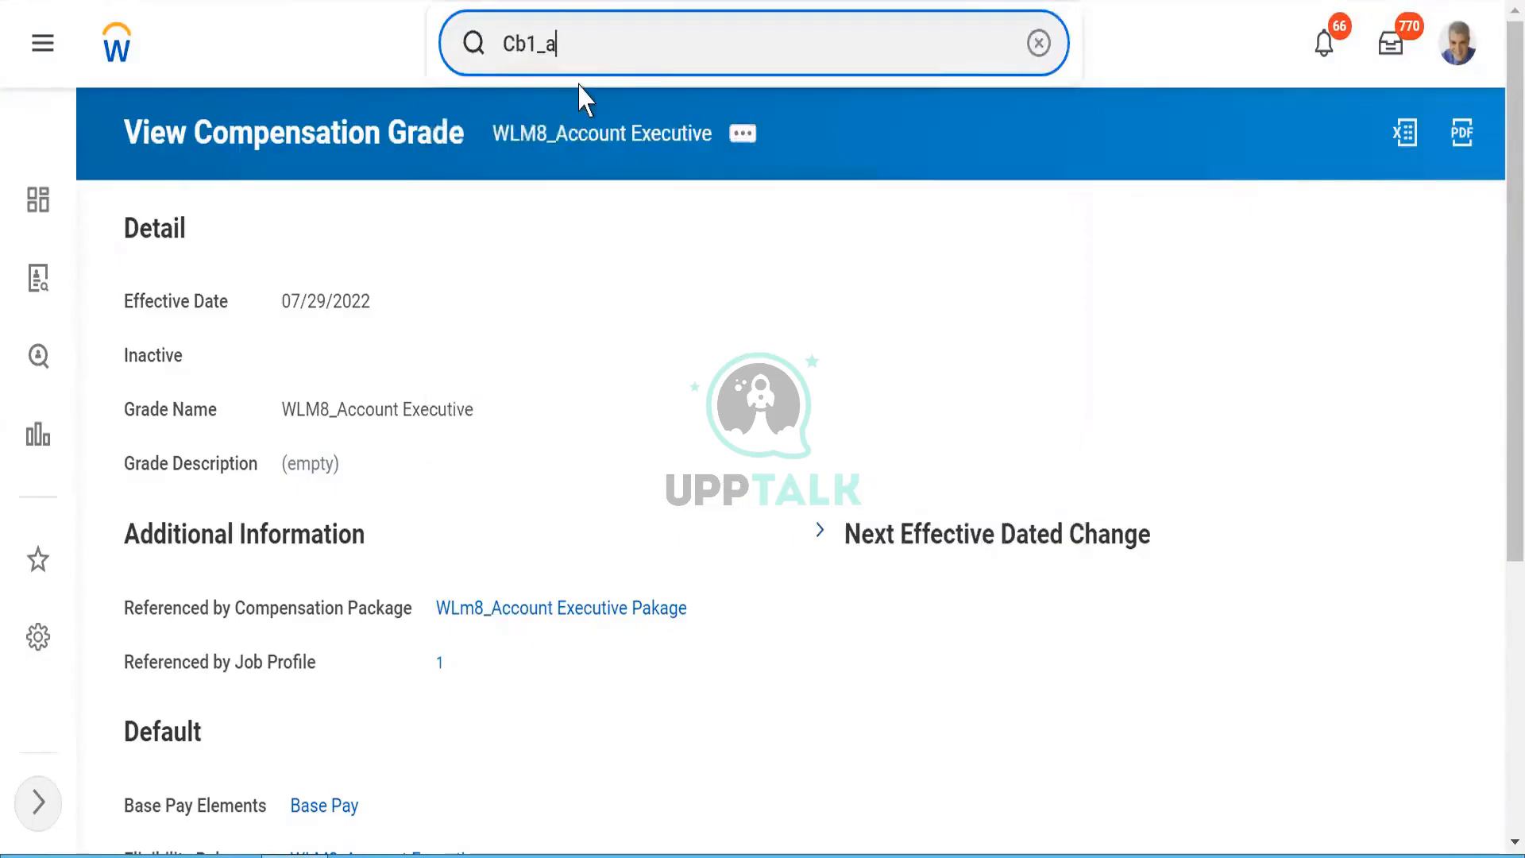
{"action": "key", "text": "BackSpace"}
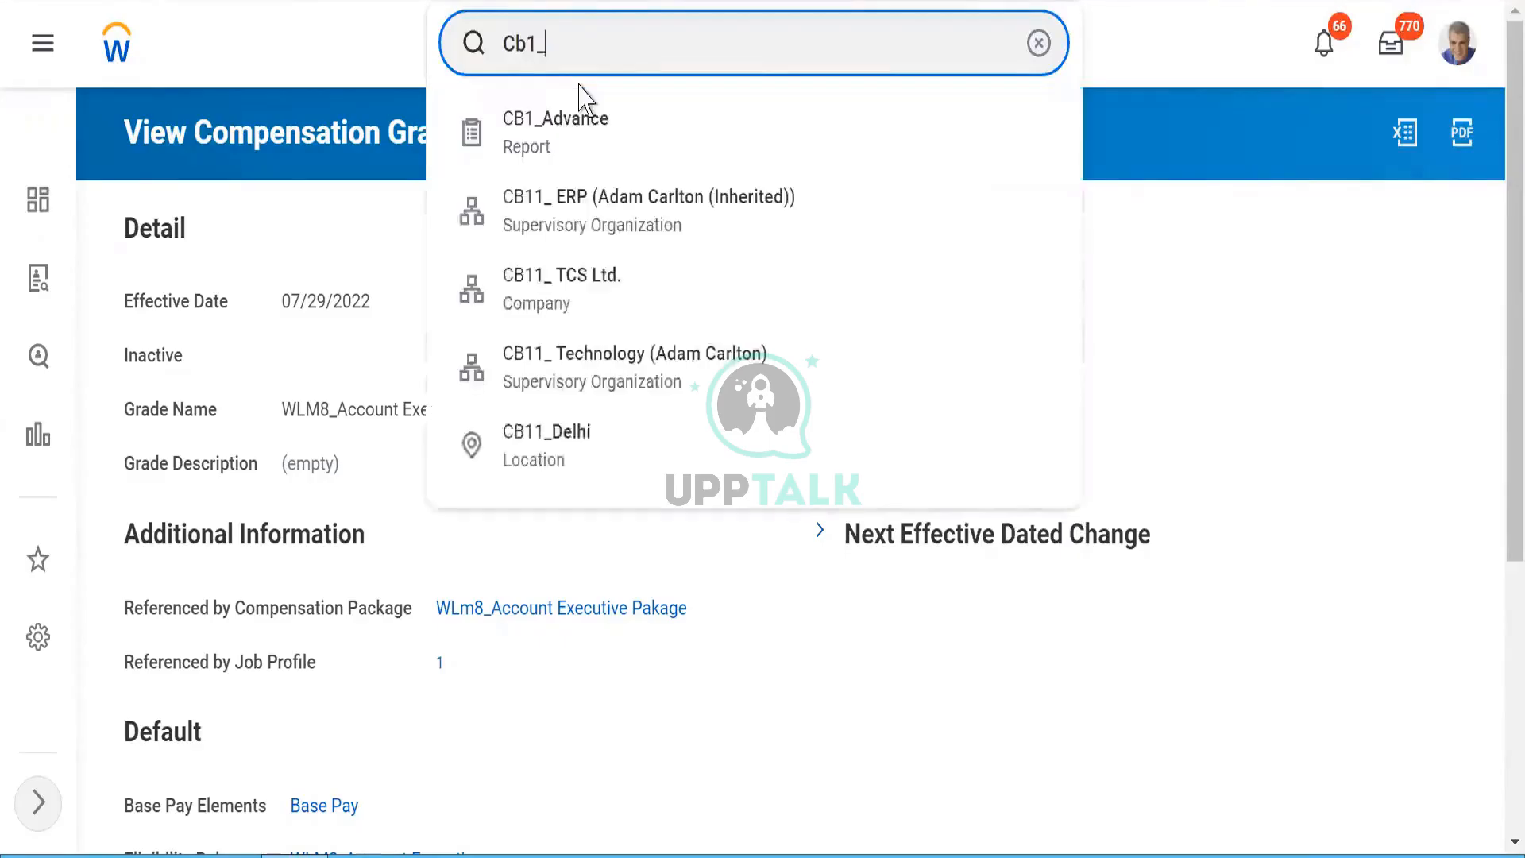
{"action": "left_click", "coordinate": [538, 131]}
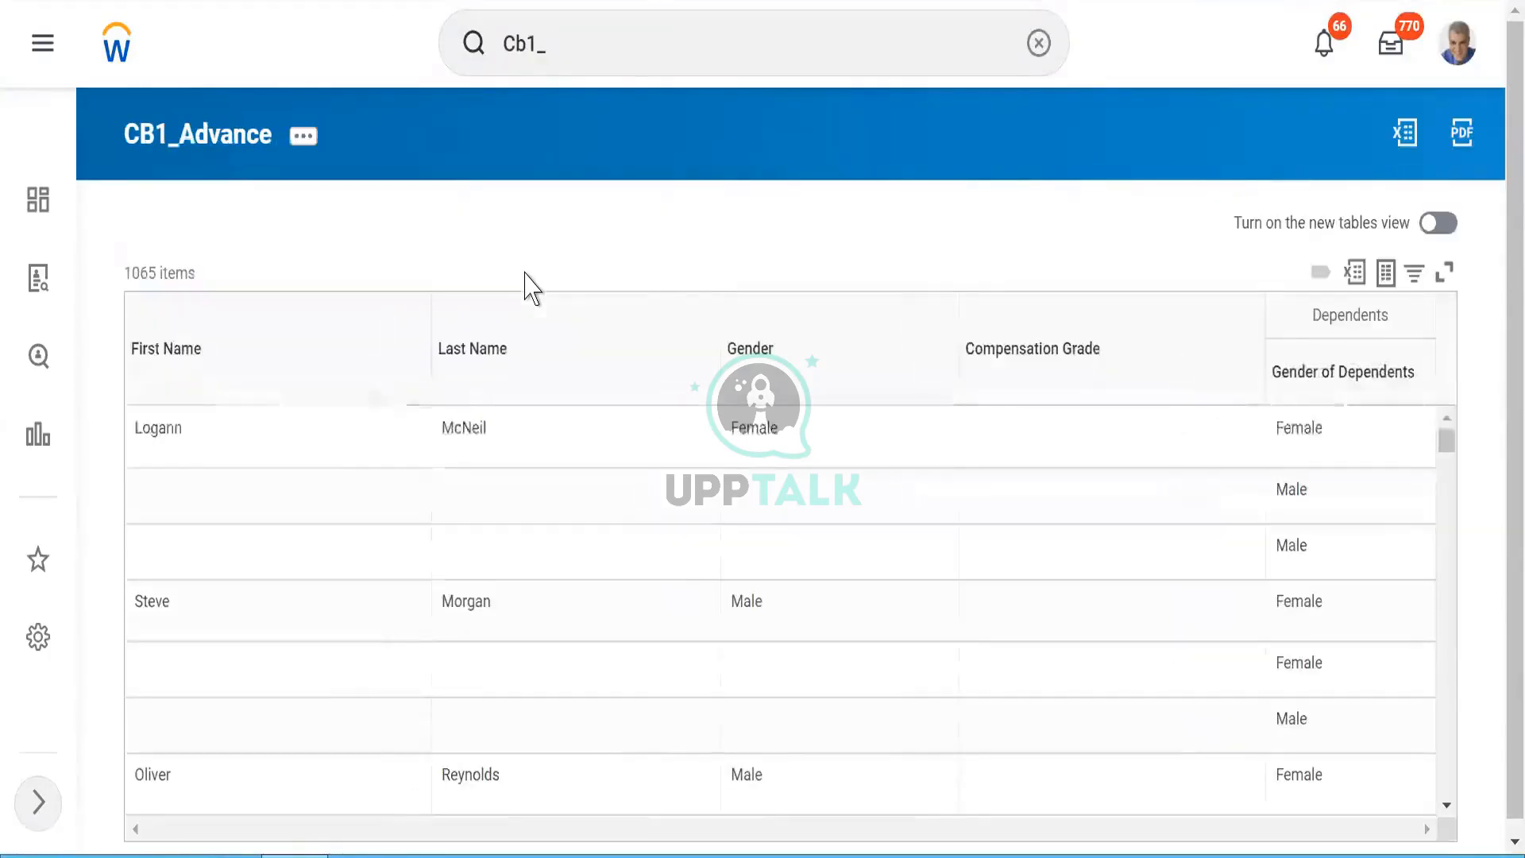
Open the CB1_Advance custom report definition for editing.
{"action": "left_click", "coordinate": [302, 139]}
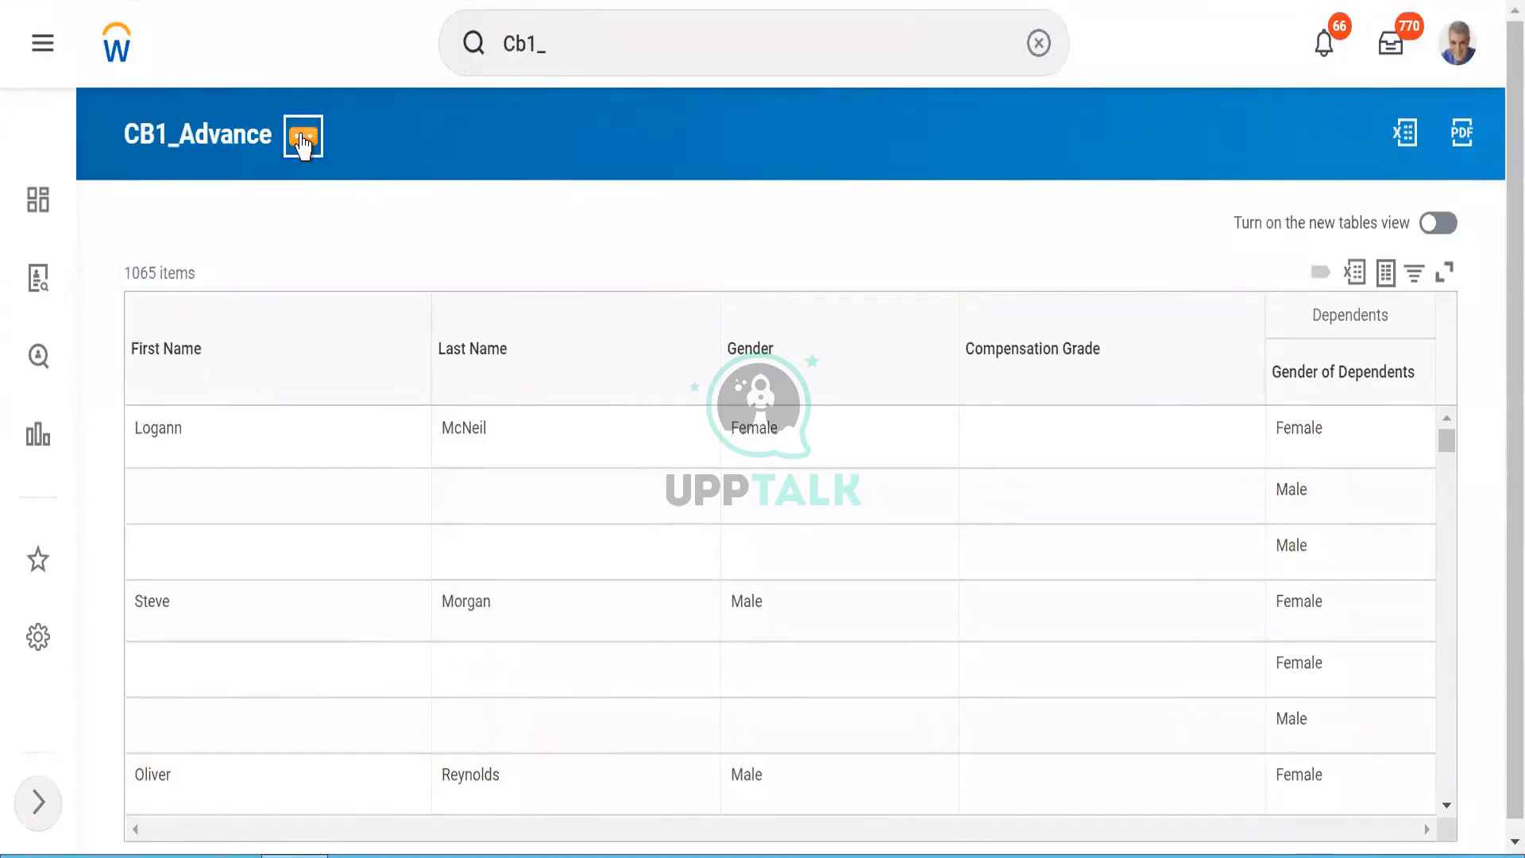
{"action": "mouse_move", "coordinate": [430, 250]}
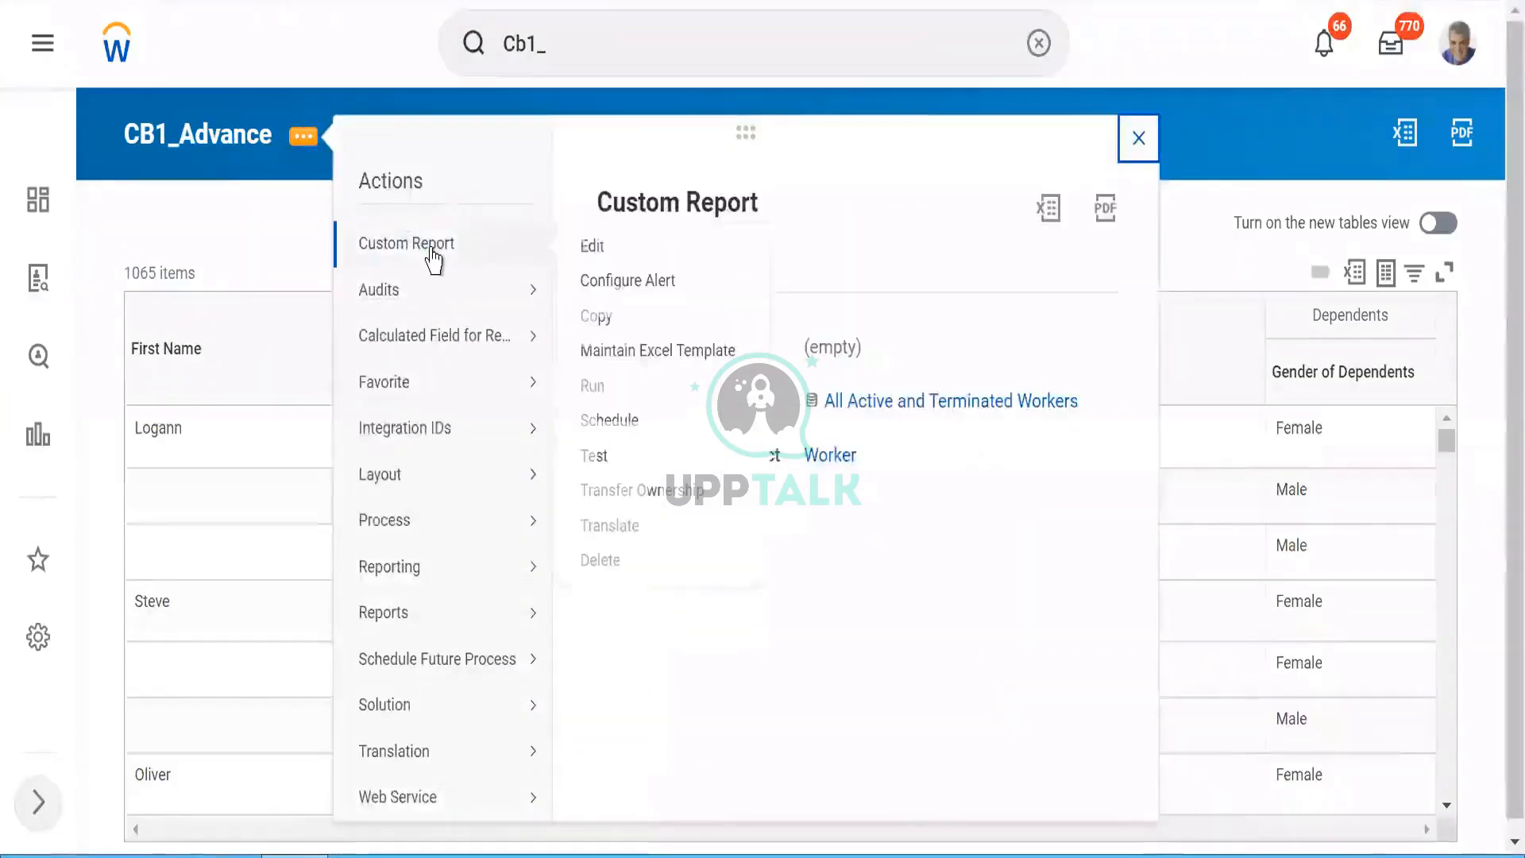
{"action": "left_click", "coordinate": [592, 246]}
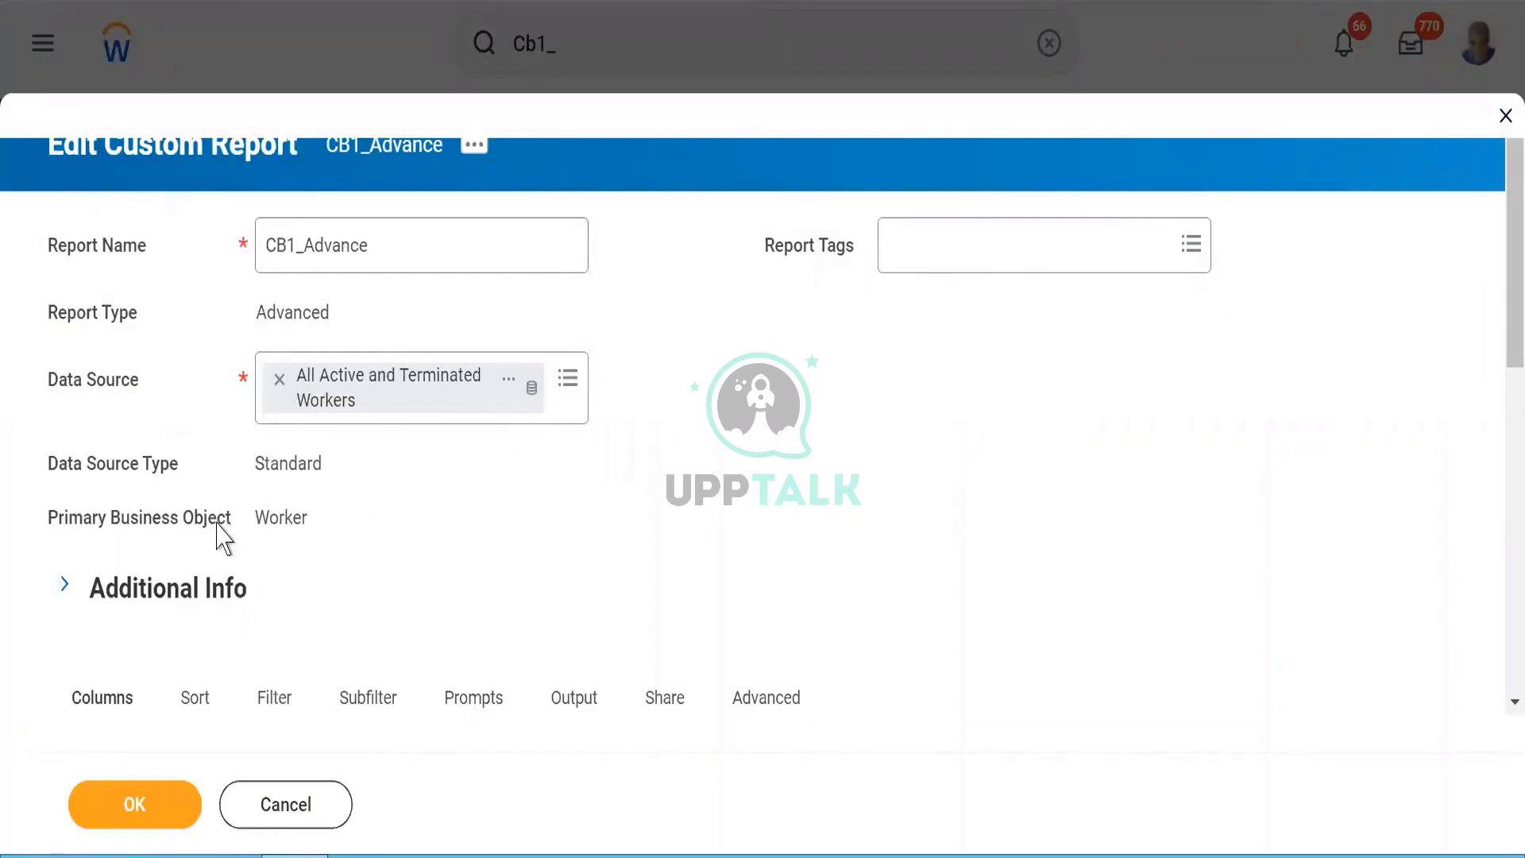
Examine the report's primary business object and the business object and field of each column.
{"action": "left_click_drag", "start_coordinate": [68, 512], "coordinate": [227, 520]}
{"action": "double_click", "coordinate": [282, 517]}
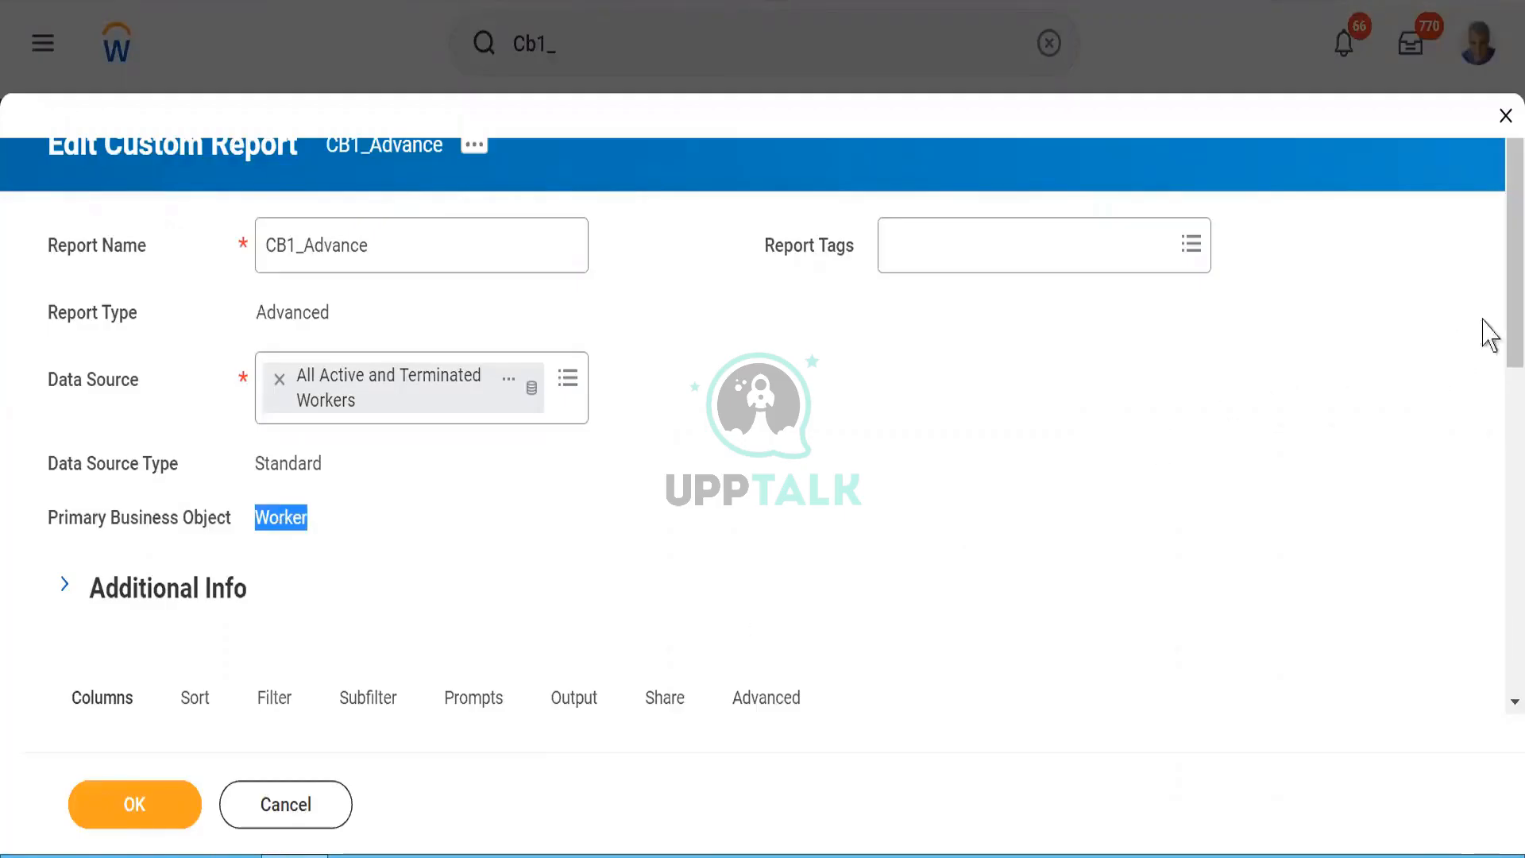
{"action": "scroll", "coordinate": [1499, 349], "scroll_direction": "down", "scroll_amount": 3}
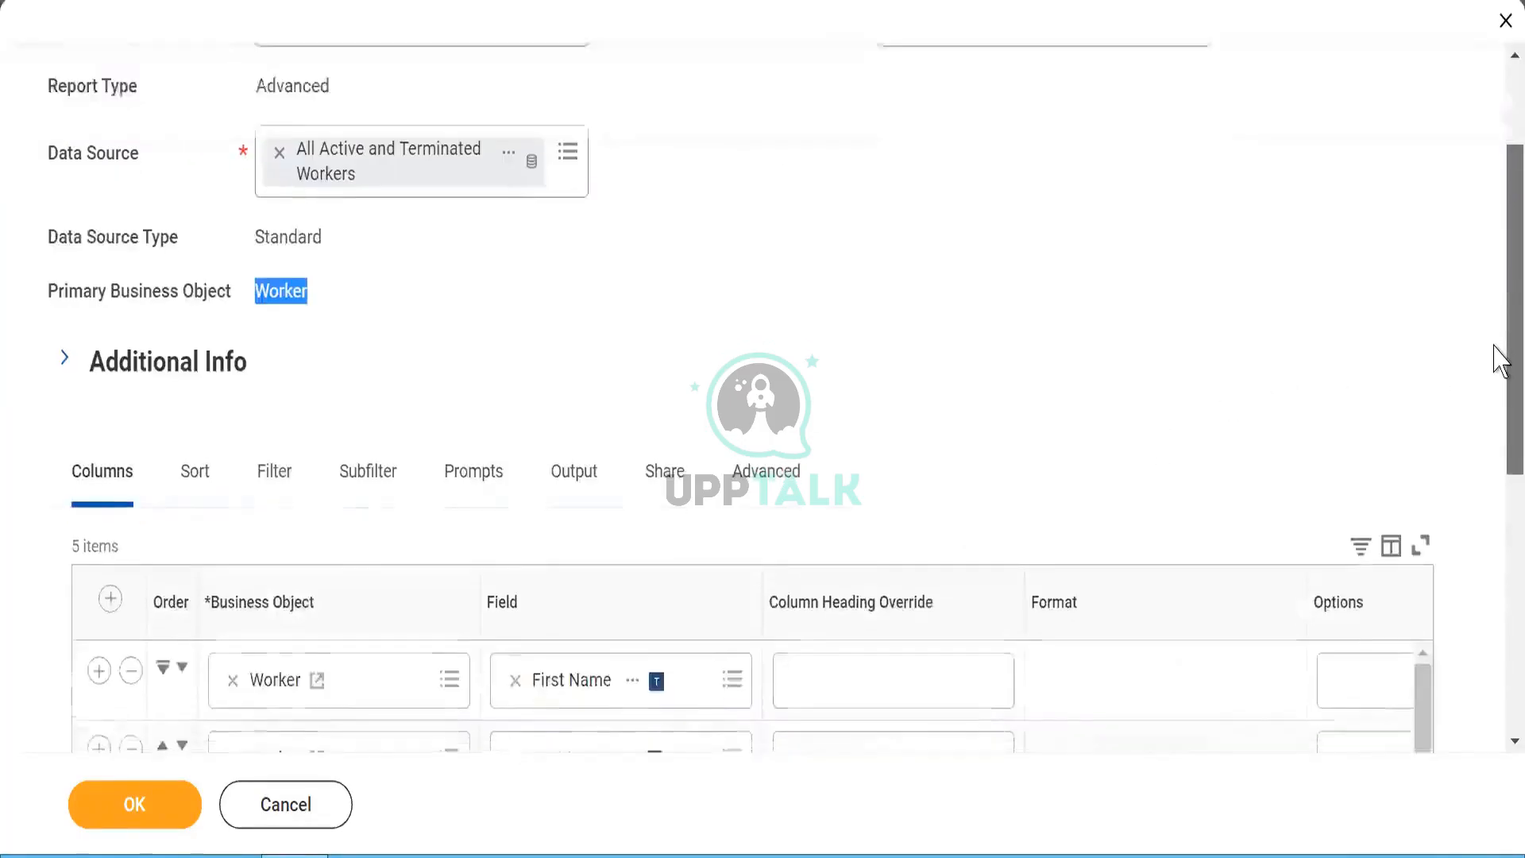
{"action": "scroll", "coordinate": [1500, 370], "scroll_direction": "down", "scroll_amount": 1}
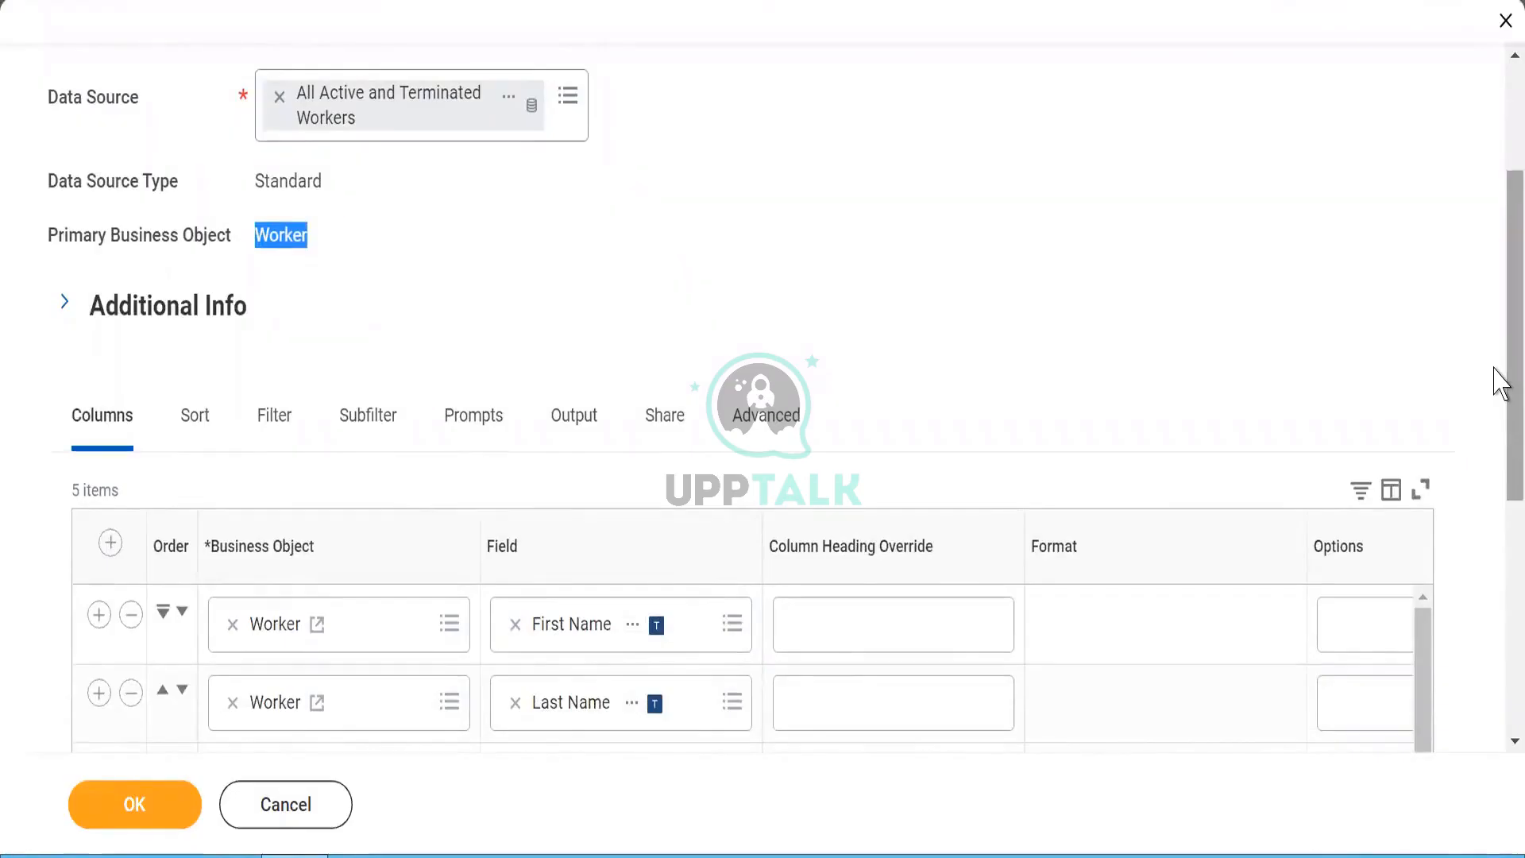
{"action": "scroll", "coordinate": [1500, 397], "scroll_direction": "down", "scroll_amount": 3}
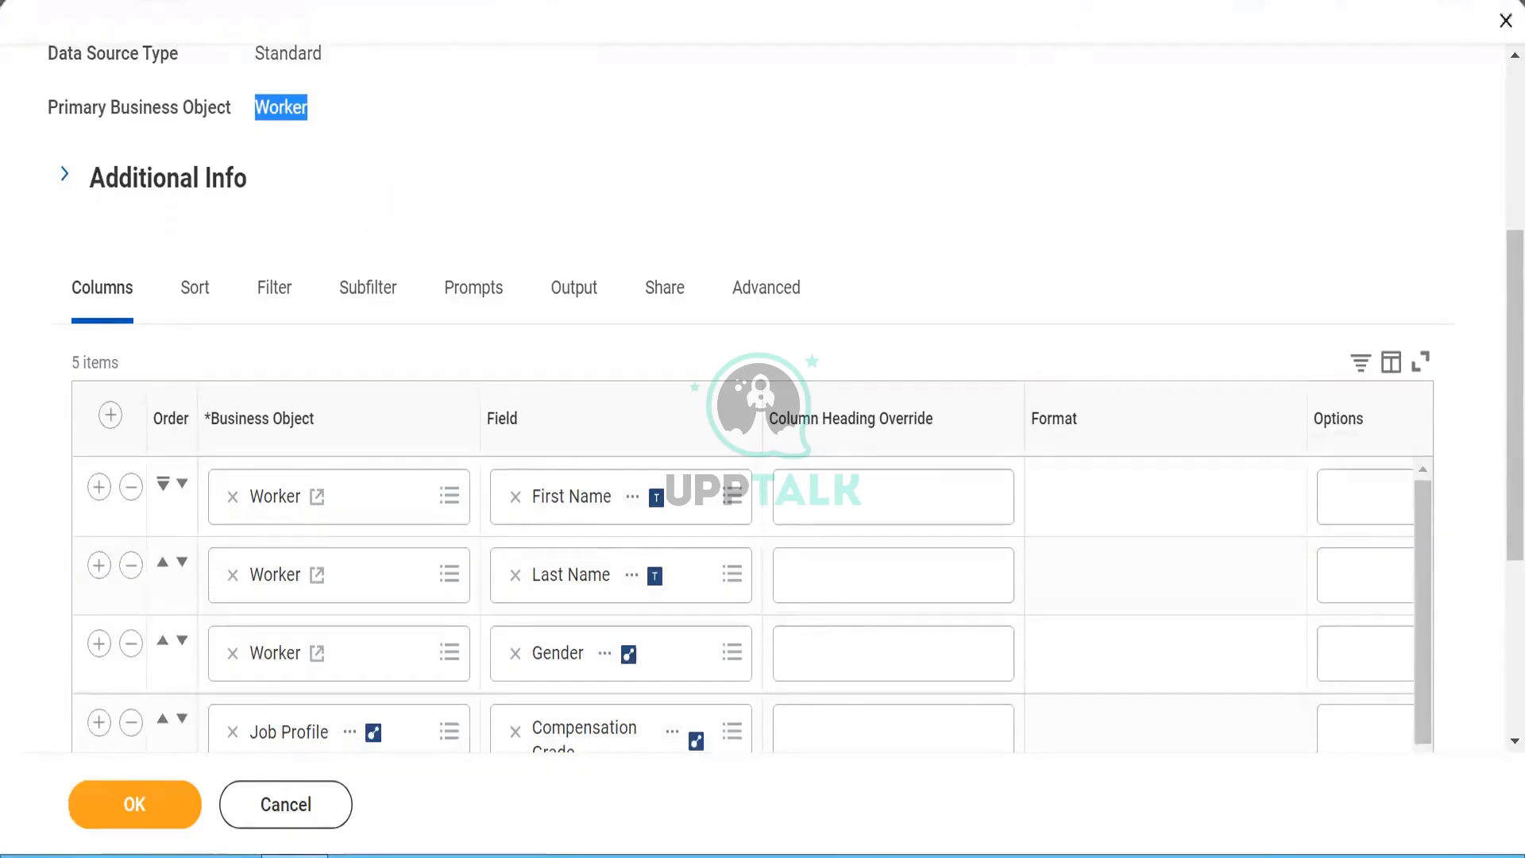
Switch to Notepad and reread the Job Profile and comp grade parts of the report requirement.
{"action": "key", "text": "alt+Tab"}
{"action": "double_click", "coordinate": [557, 723]}
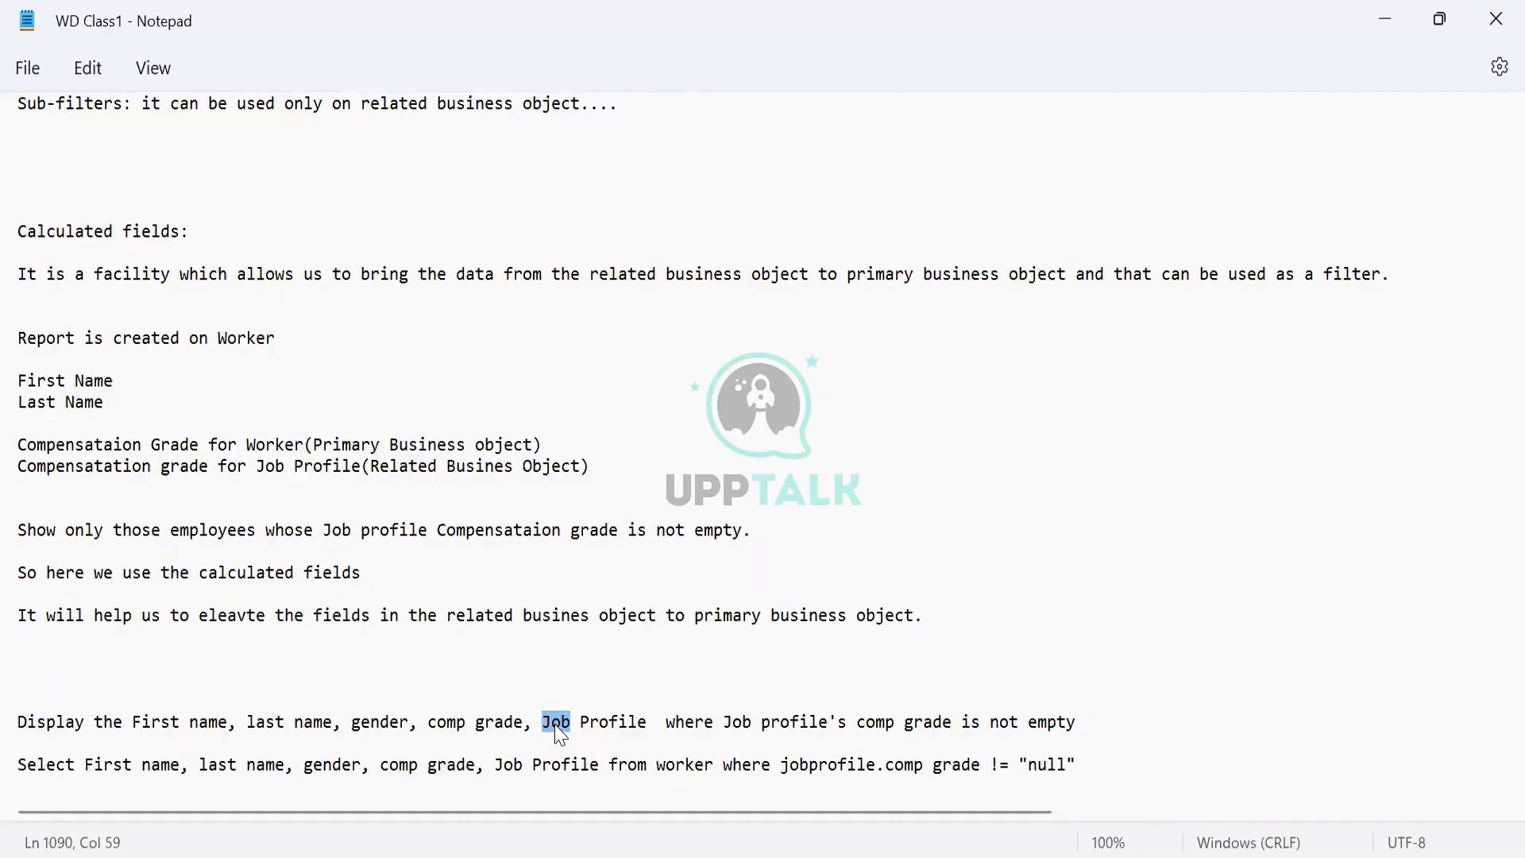
{"action": "left_click", "coordinate": [588, 681]}
{"action": "left_click_drag", "start_coordinate": [541, 722], "coordinate": [652, 733]}
{"action": "triple_click", "coordinate": [566, 727]}
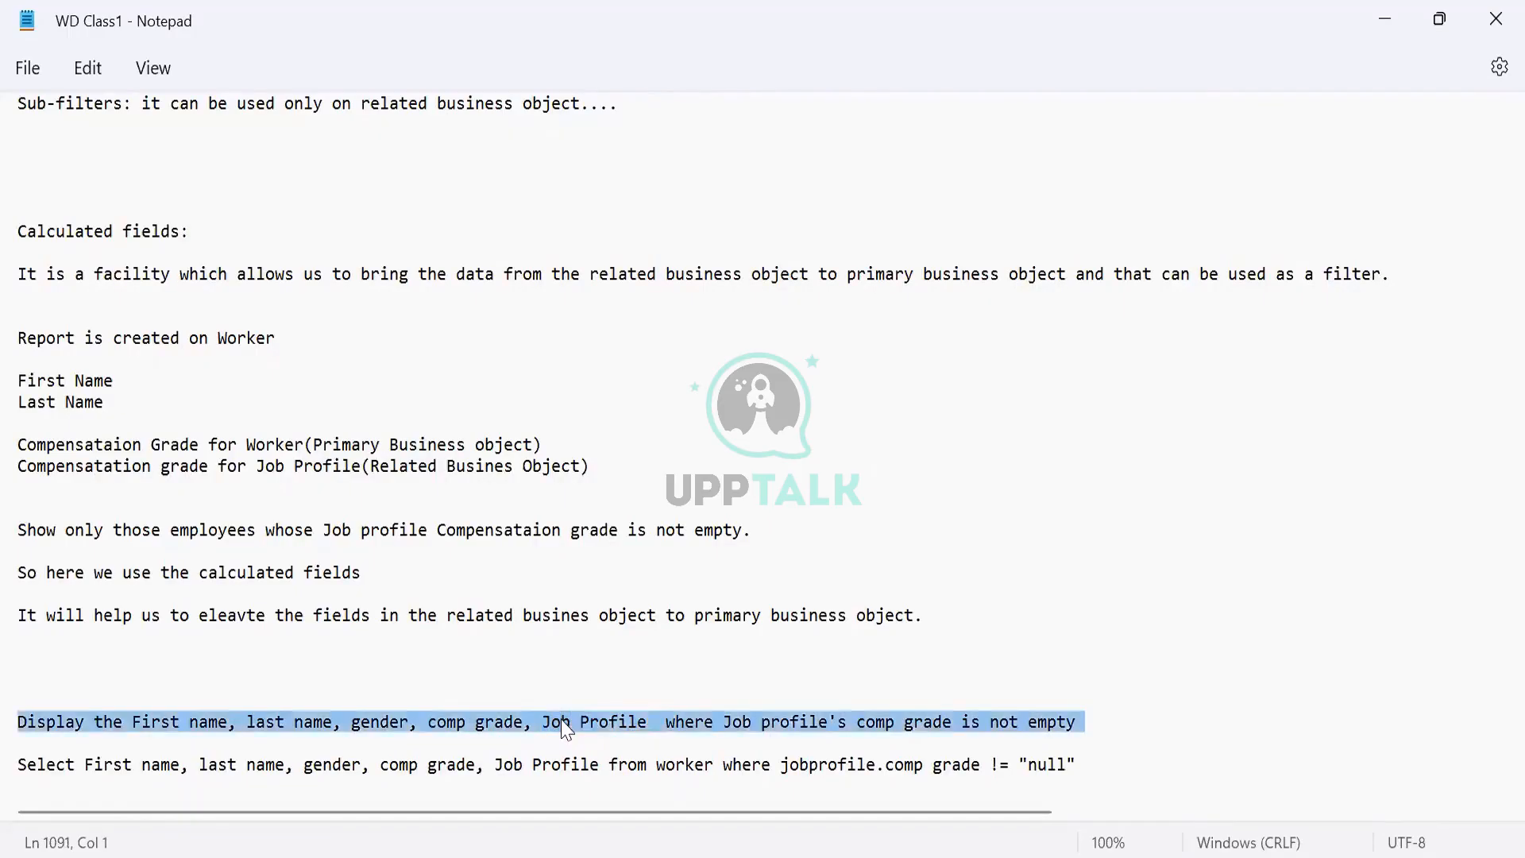
{"action": "double_click", "coordinate": [566, 727]}
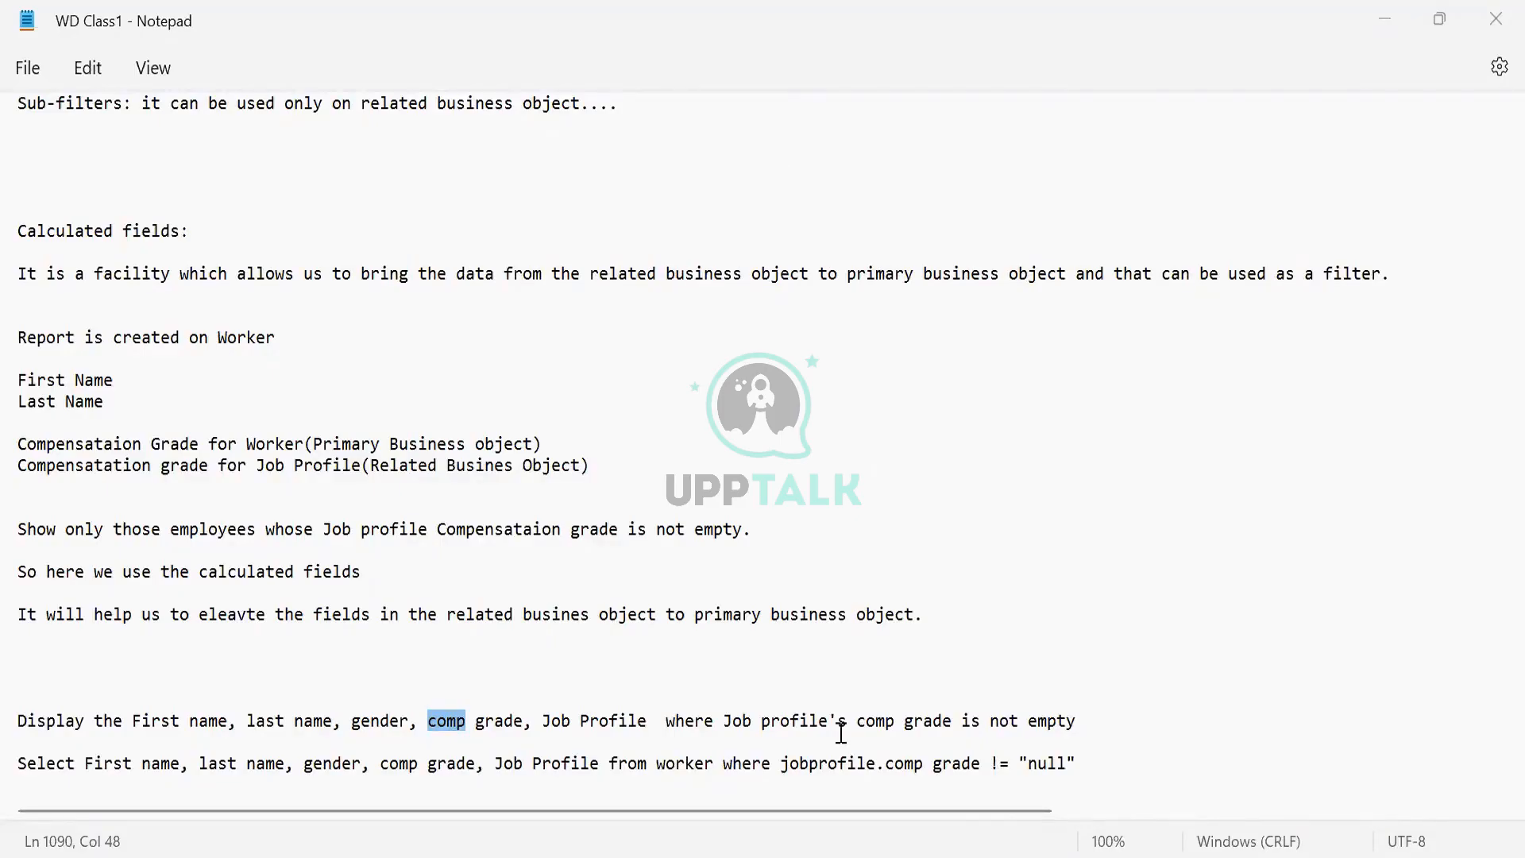
Switch back to the remote Workday session and bring up the blank Create Calculated Field form.
{"action": "mouse_move", "coordinate": [919, 857]}
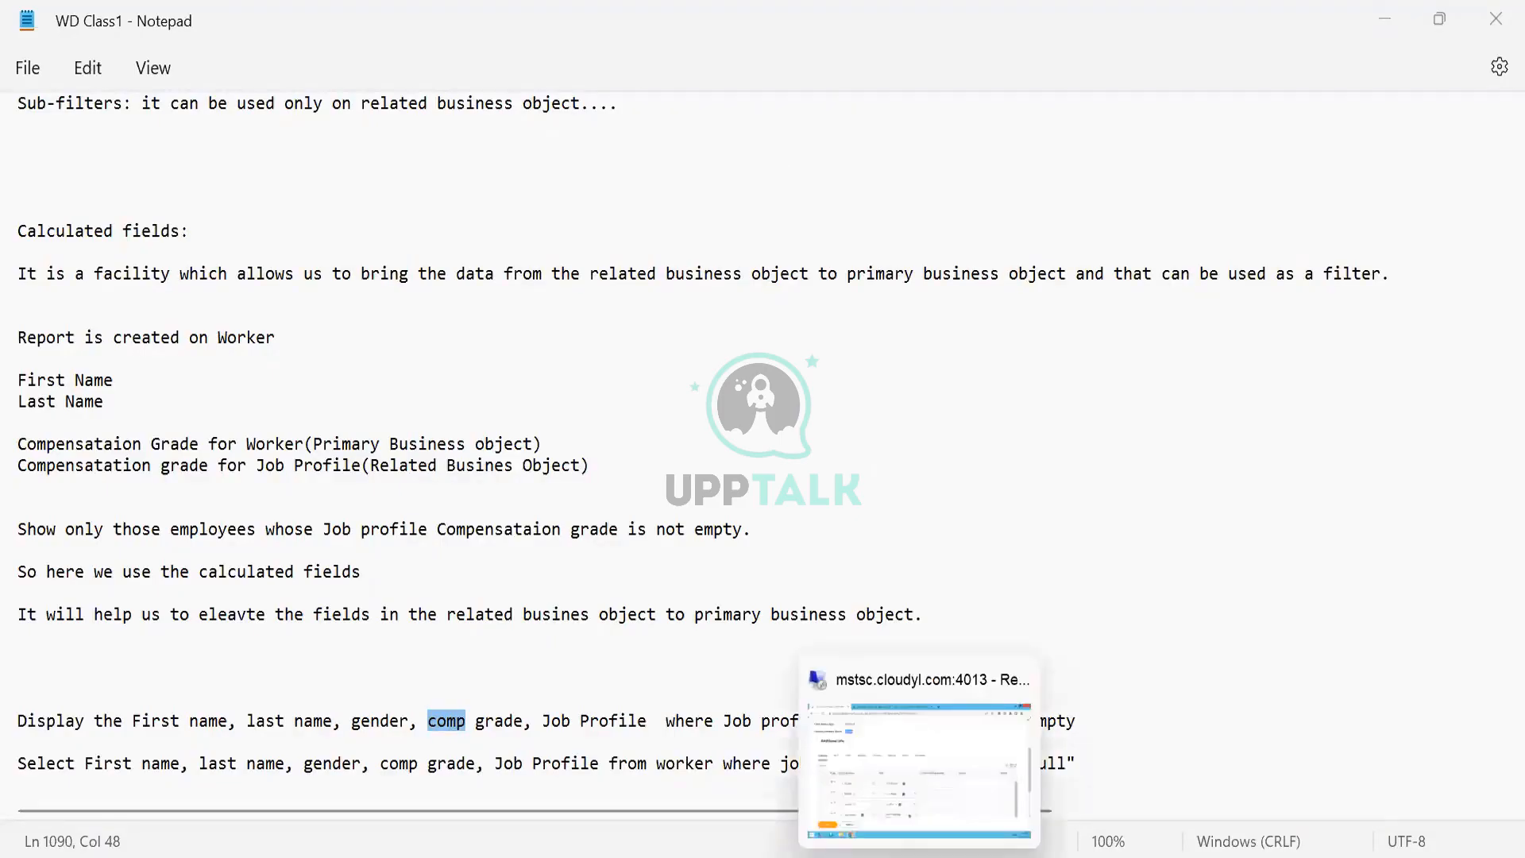
{"action": "left_click", "coordinate": [919, 767]}
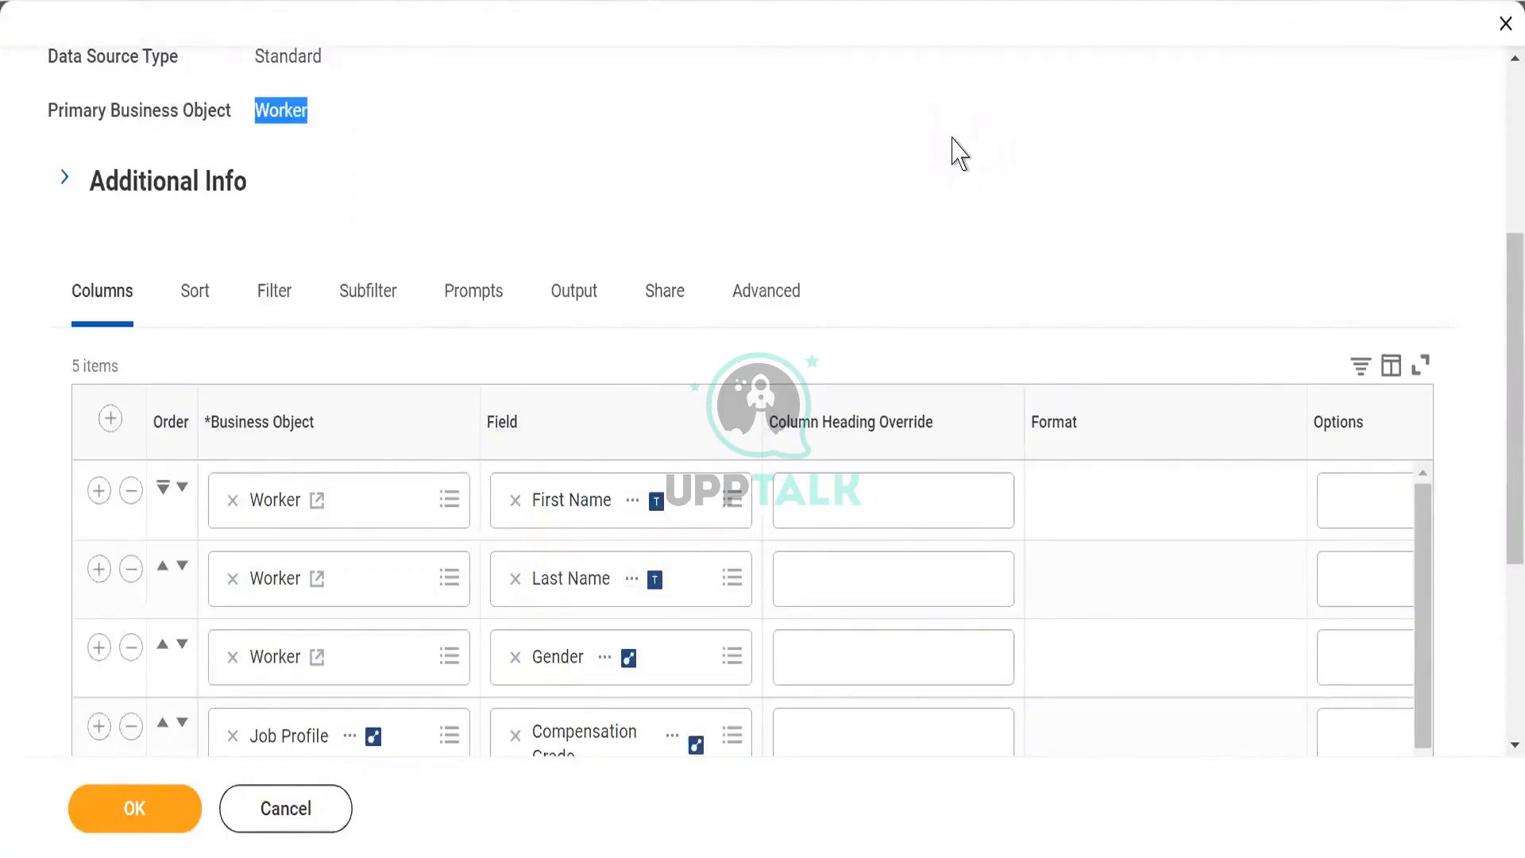
{"action": "left_click", "coordinate": [715, 119]}
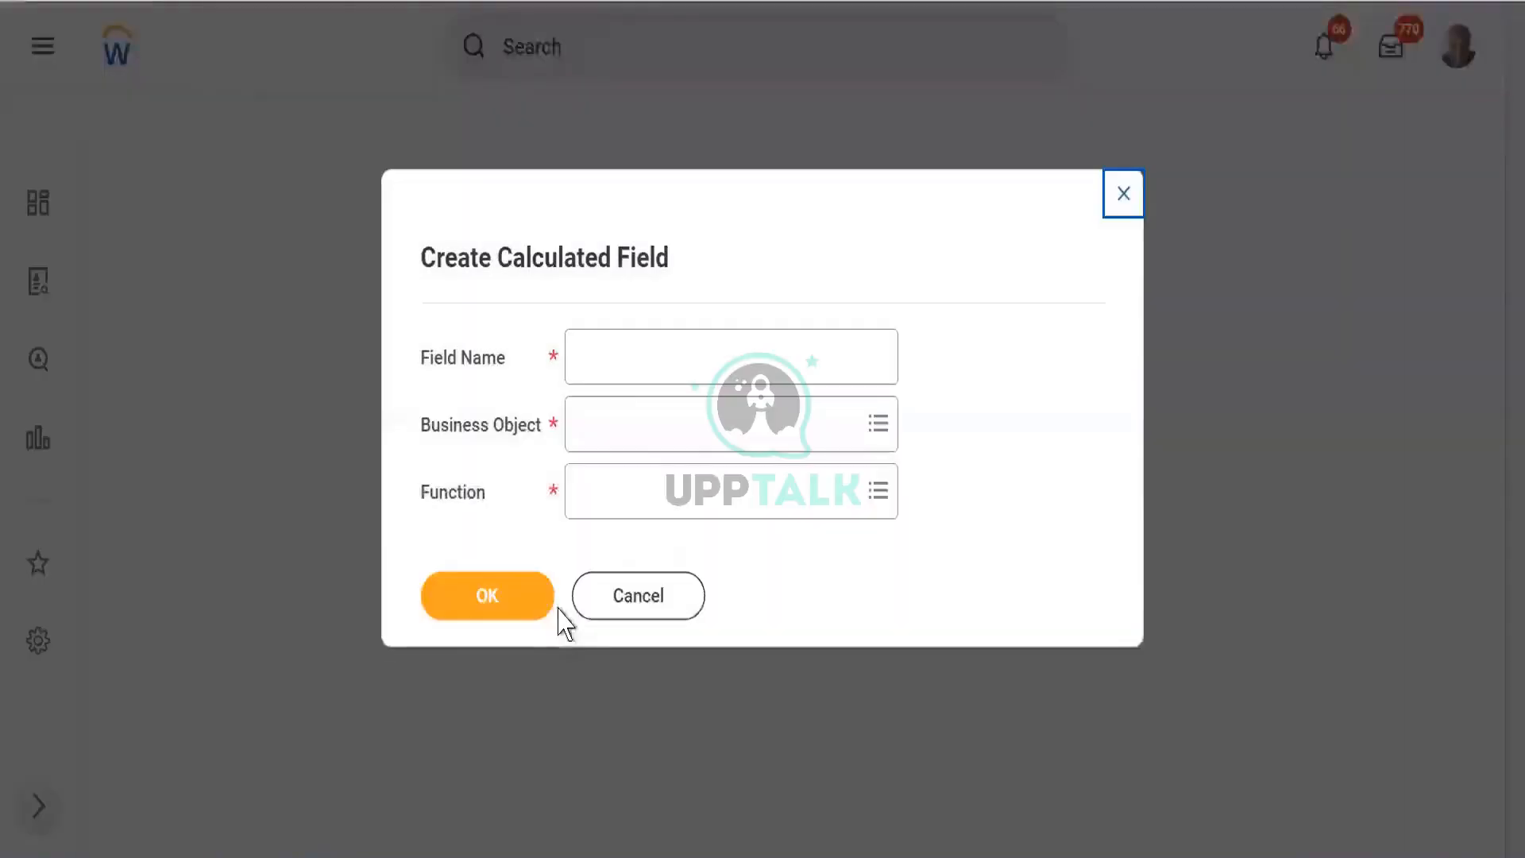
Name the new calculated field CB1_CF_ESI and set its business object to Worker.
{"action": "left_click", "coordinate": [597, 363]}
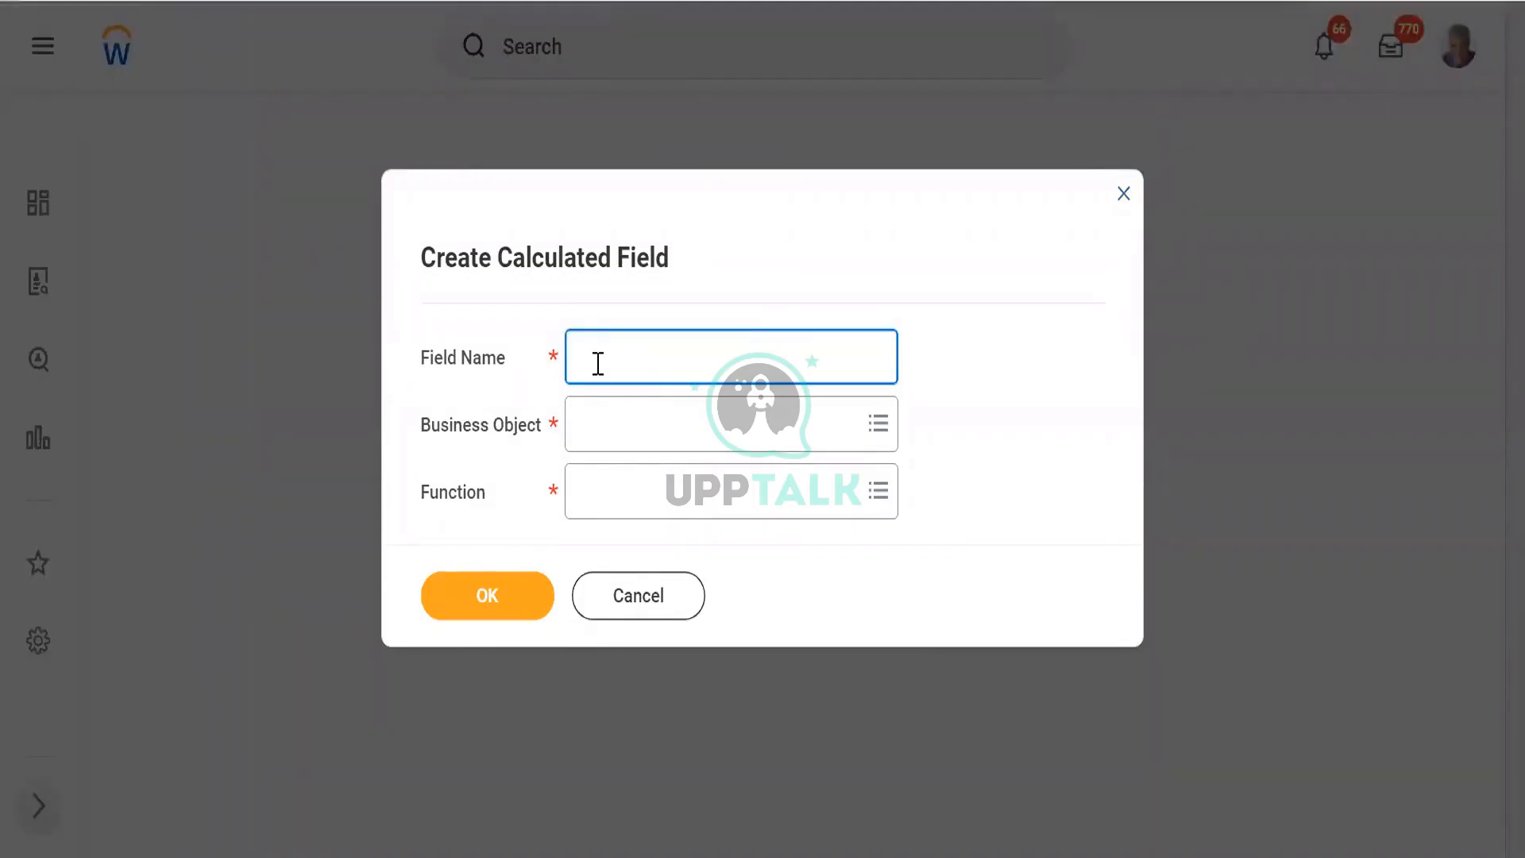
{"action": "type", "text": "CBT_"}
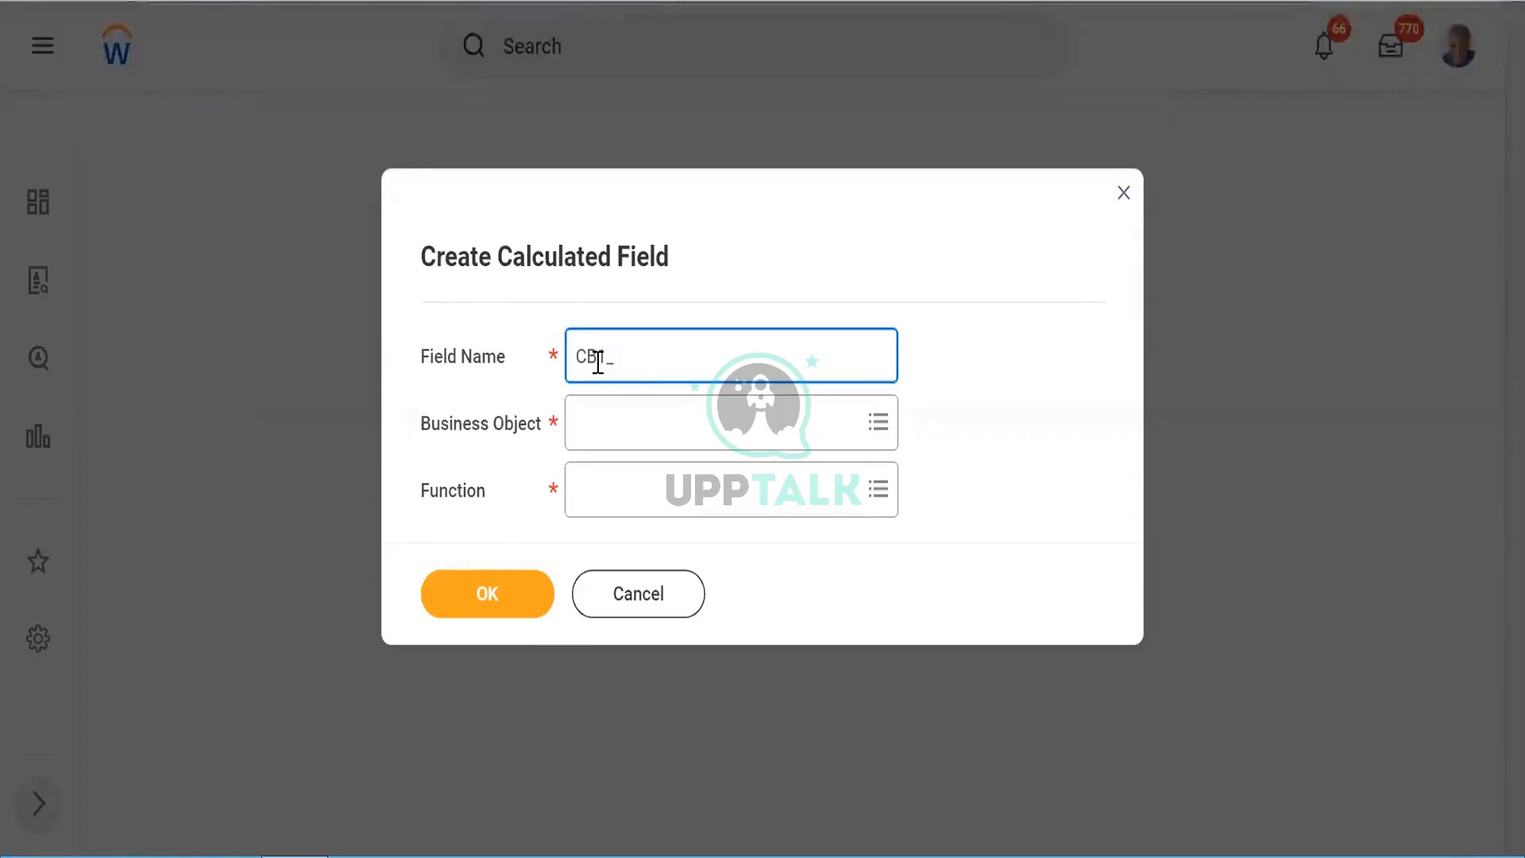
{"action": "type", "text": "CF_"}
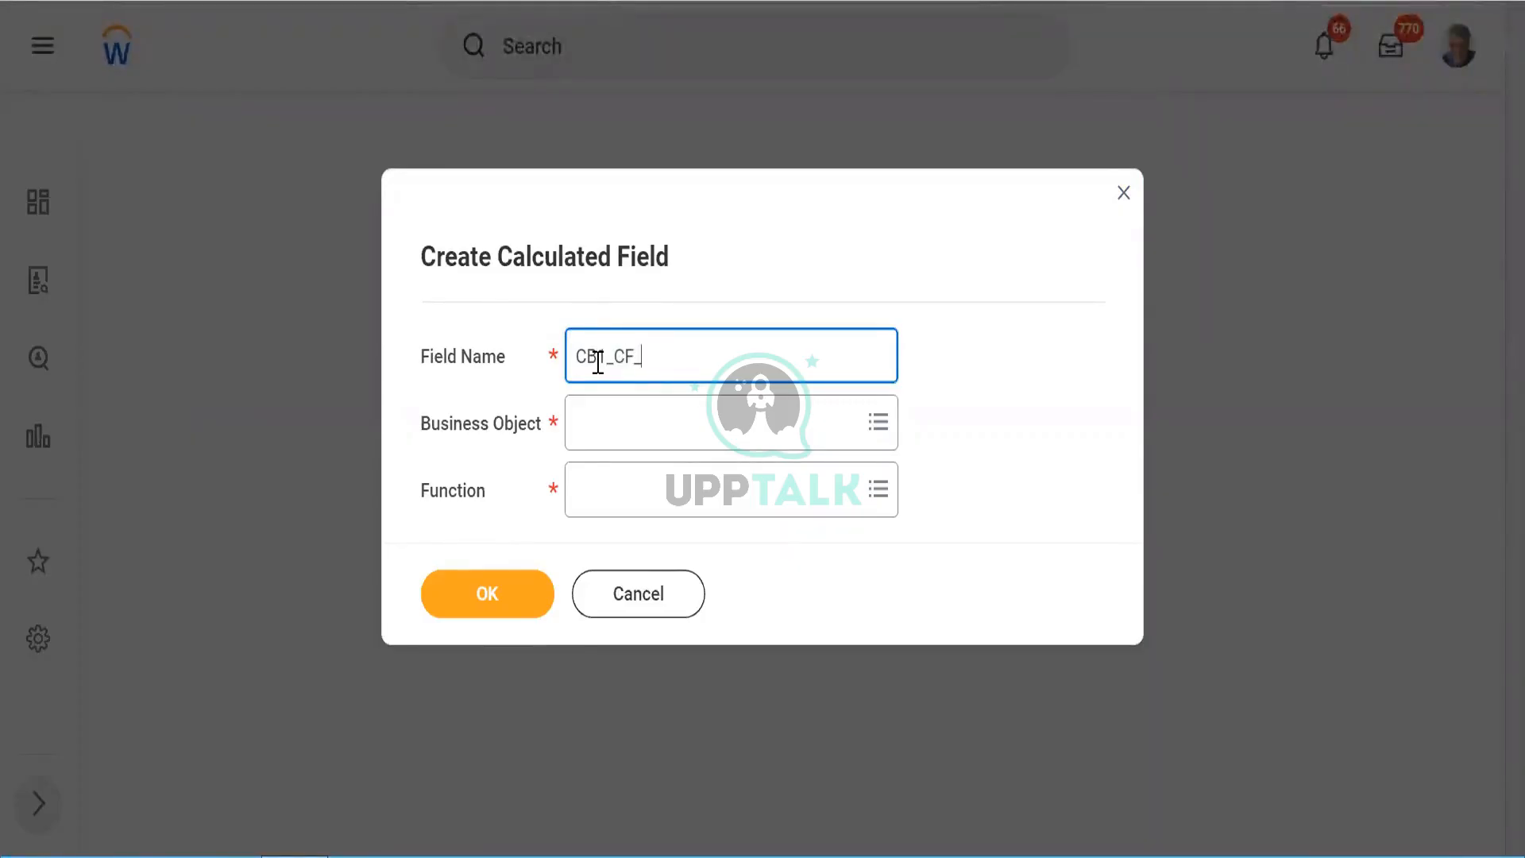
{"action": "type", "text": "ESI"}
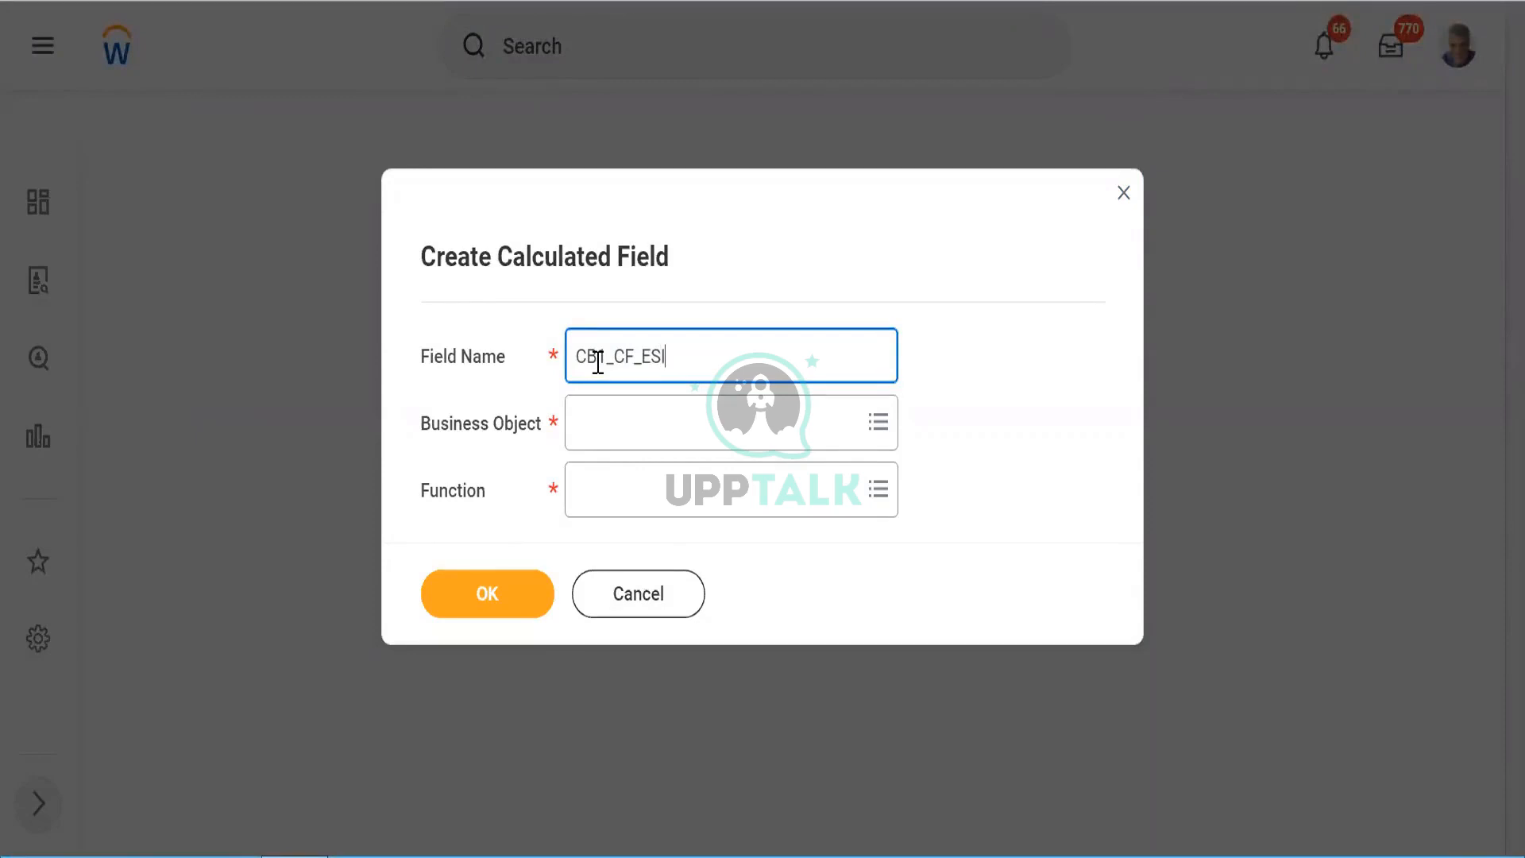
{"action": "left_click", "coordinate": [600, 437]}
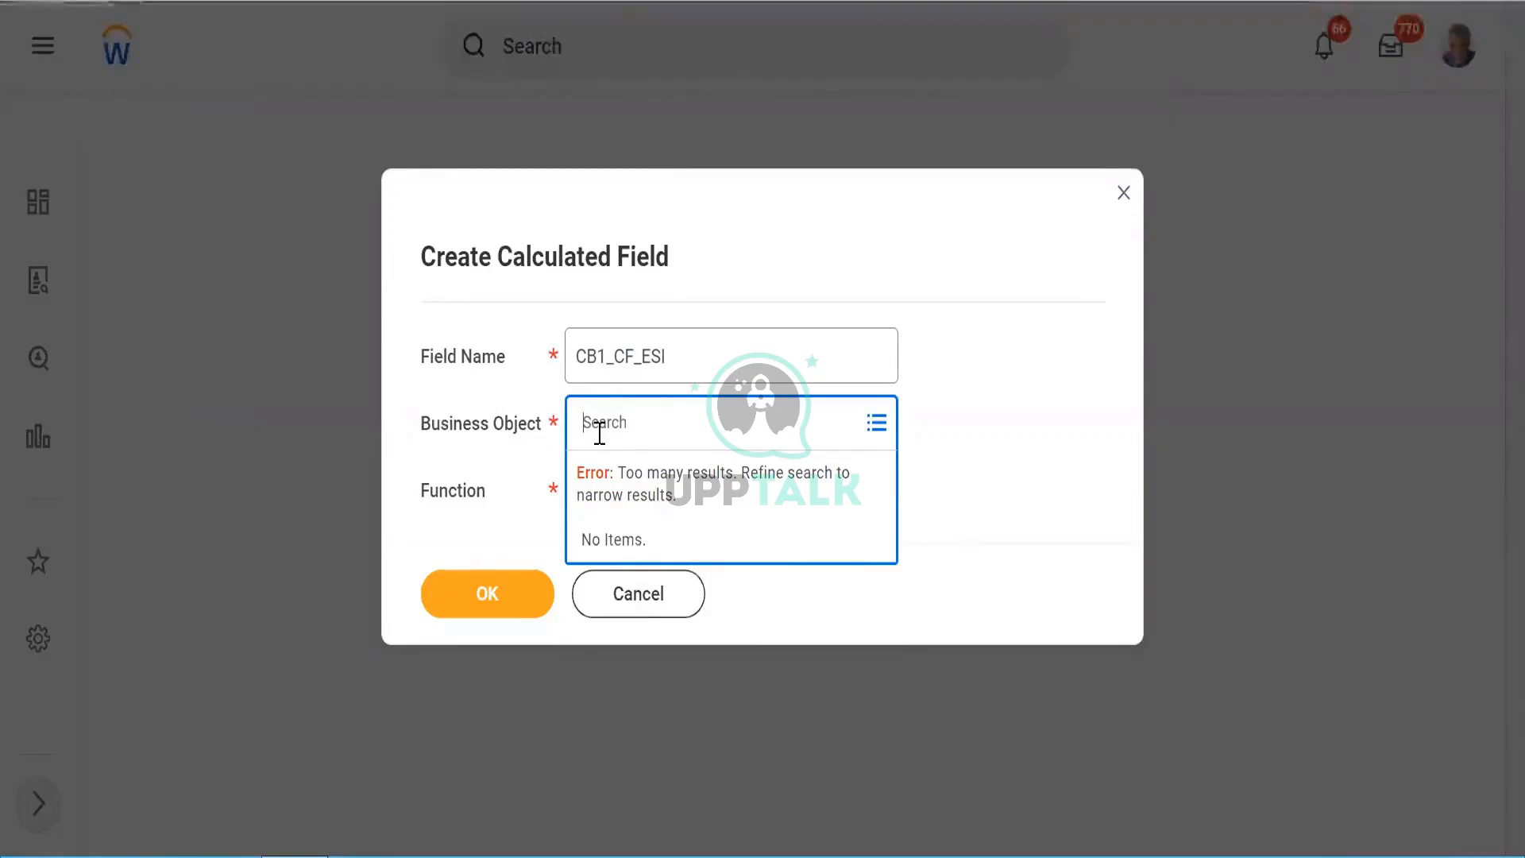
{"action": "type", "text": "Worker"}
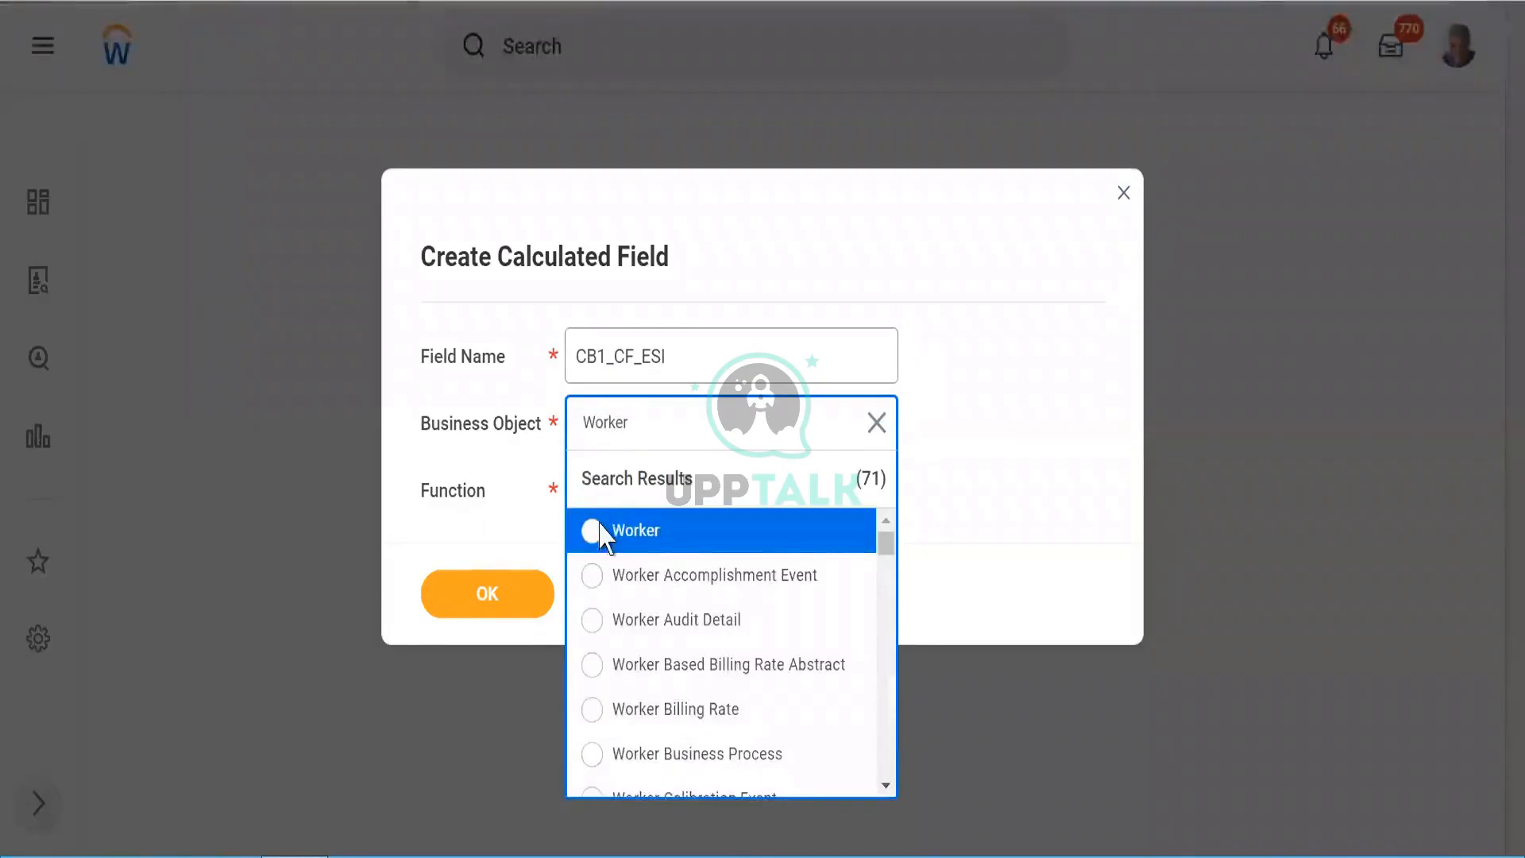
{"action": "left_click", "coordinate": [601, 529]}
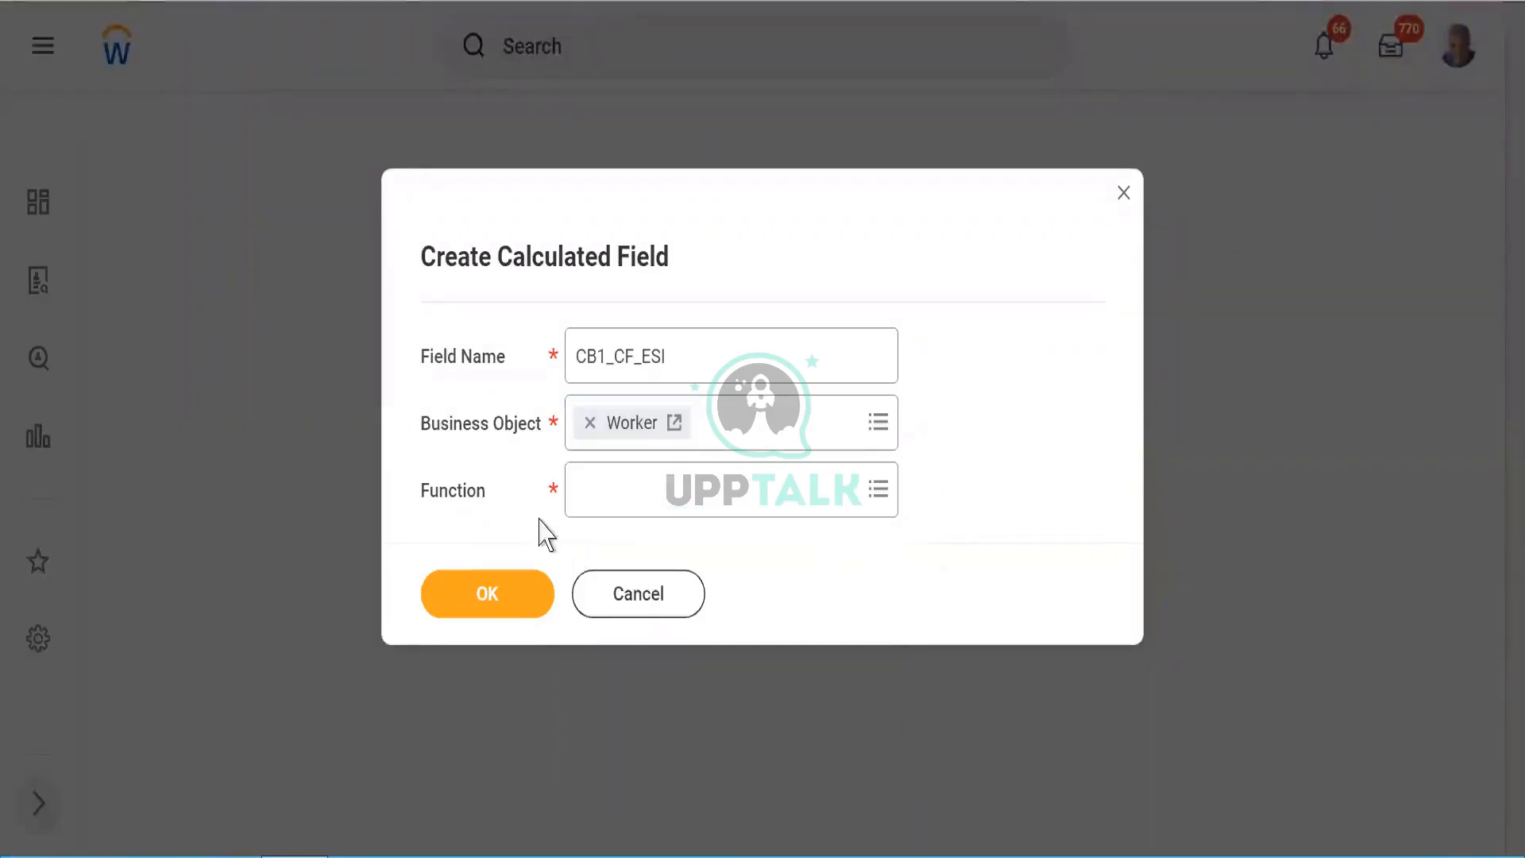
Choose Extract Single Instance as the calculated field's function and continue to its definition form.
{"action": "left_click", "coordinate": [619, 502]}
{"action": "type", "text": "extract"}
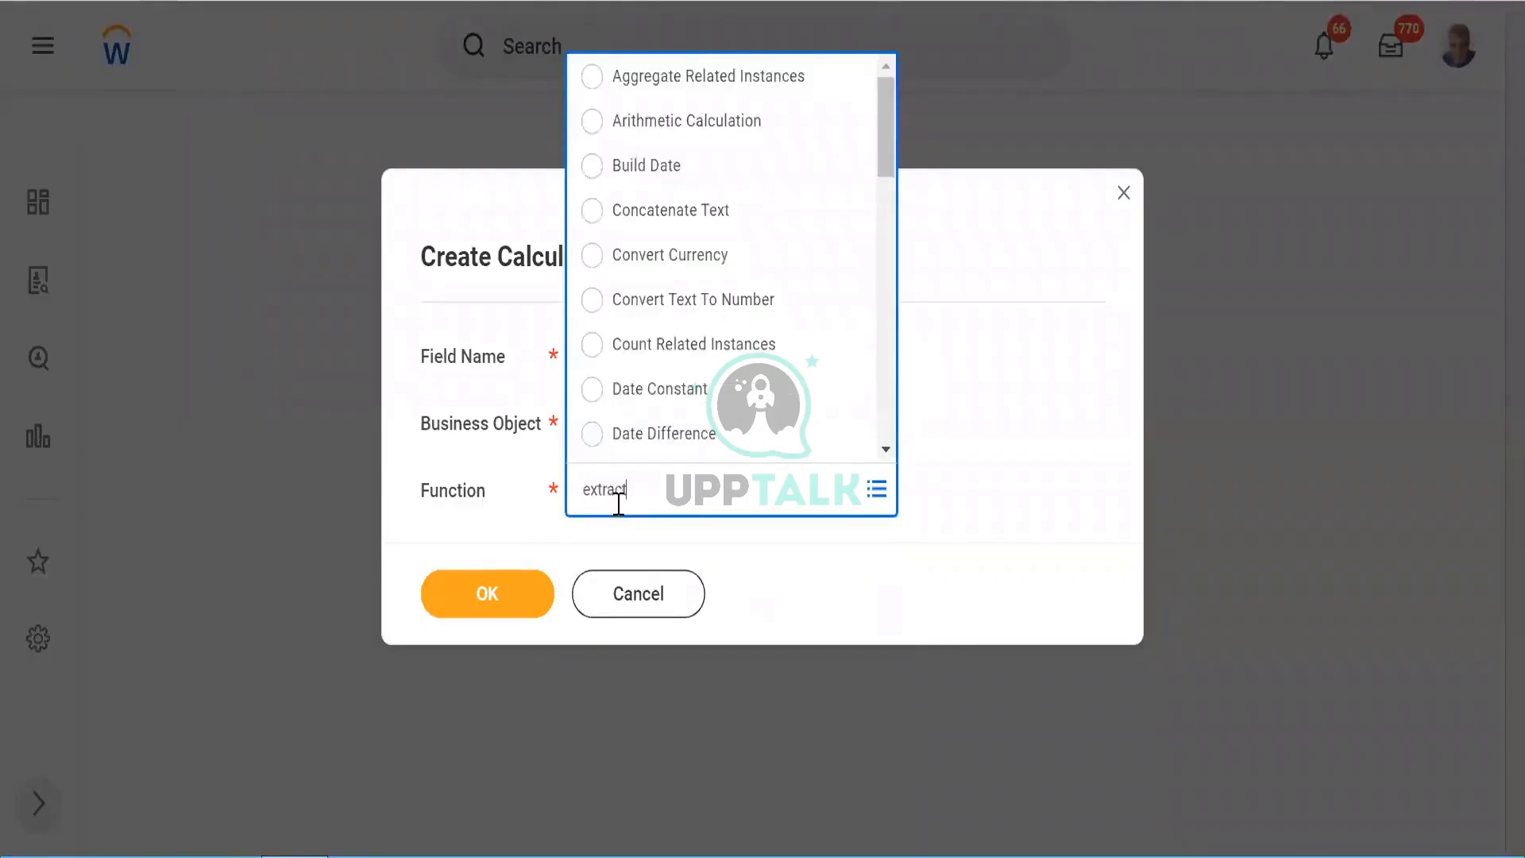
{"action": "key", "text": "Return"}
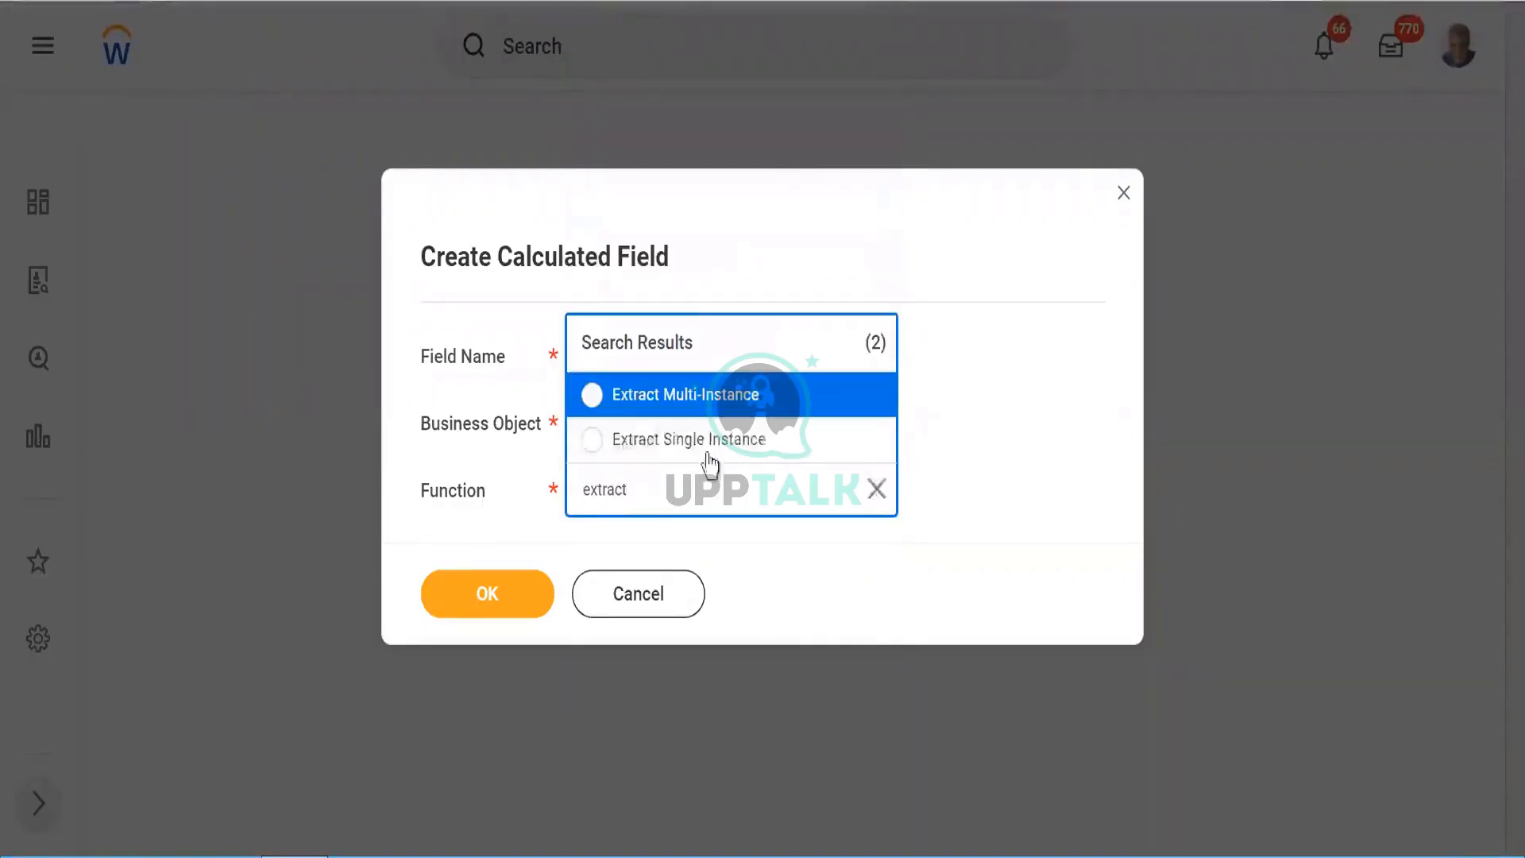
{"action": "left_click", "coordinate": [587, 442]}
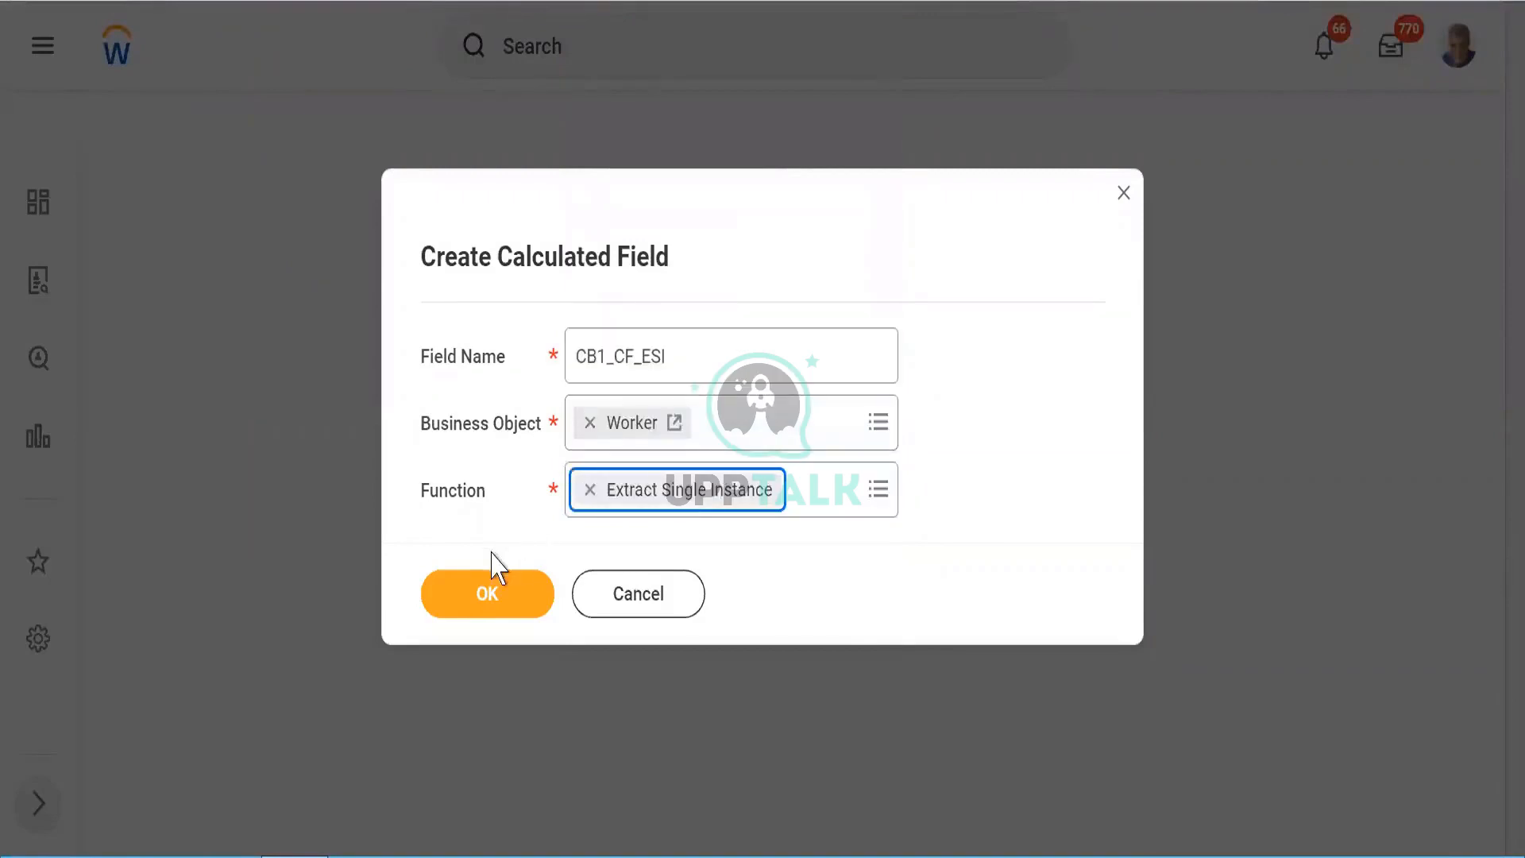
{"action": "left_click", "coordinate": [479, 604]}
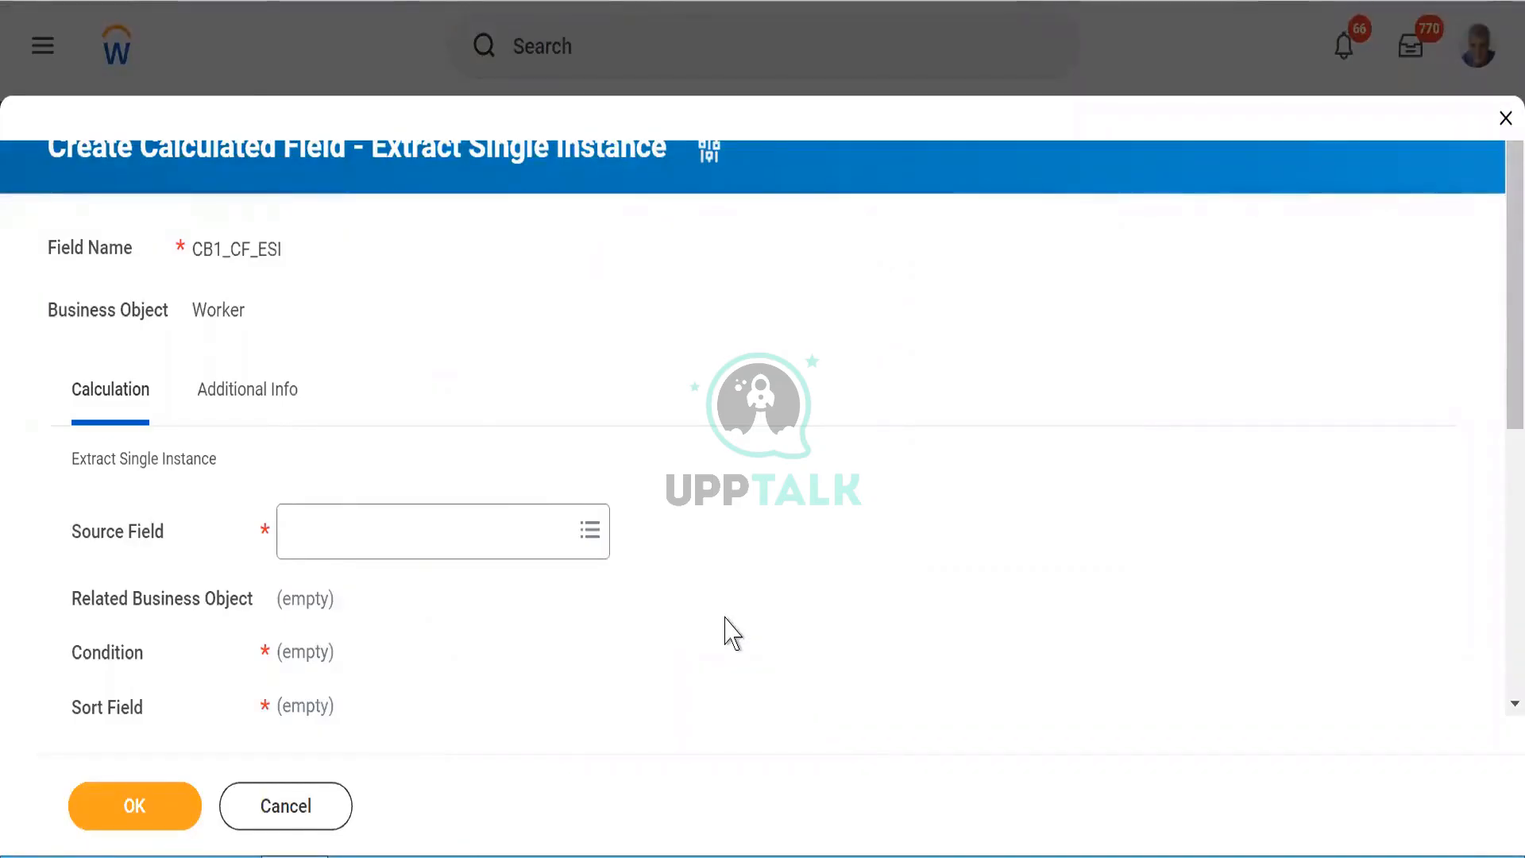
Check the business object of the report's Compensation Grade column, and select Job Profiles as the source field of CB1_CF_ESI.
{"action": "left_click", "coordinate": [370, 538]}
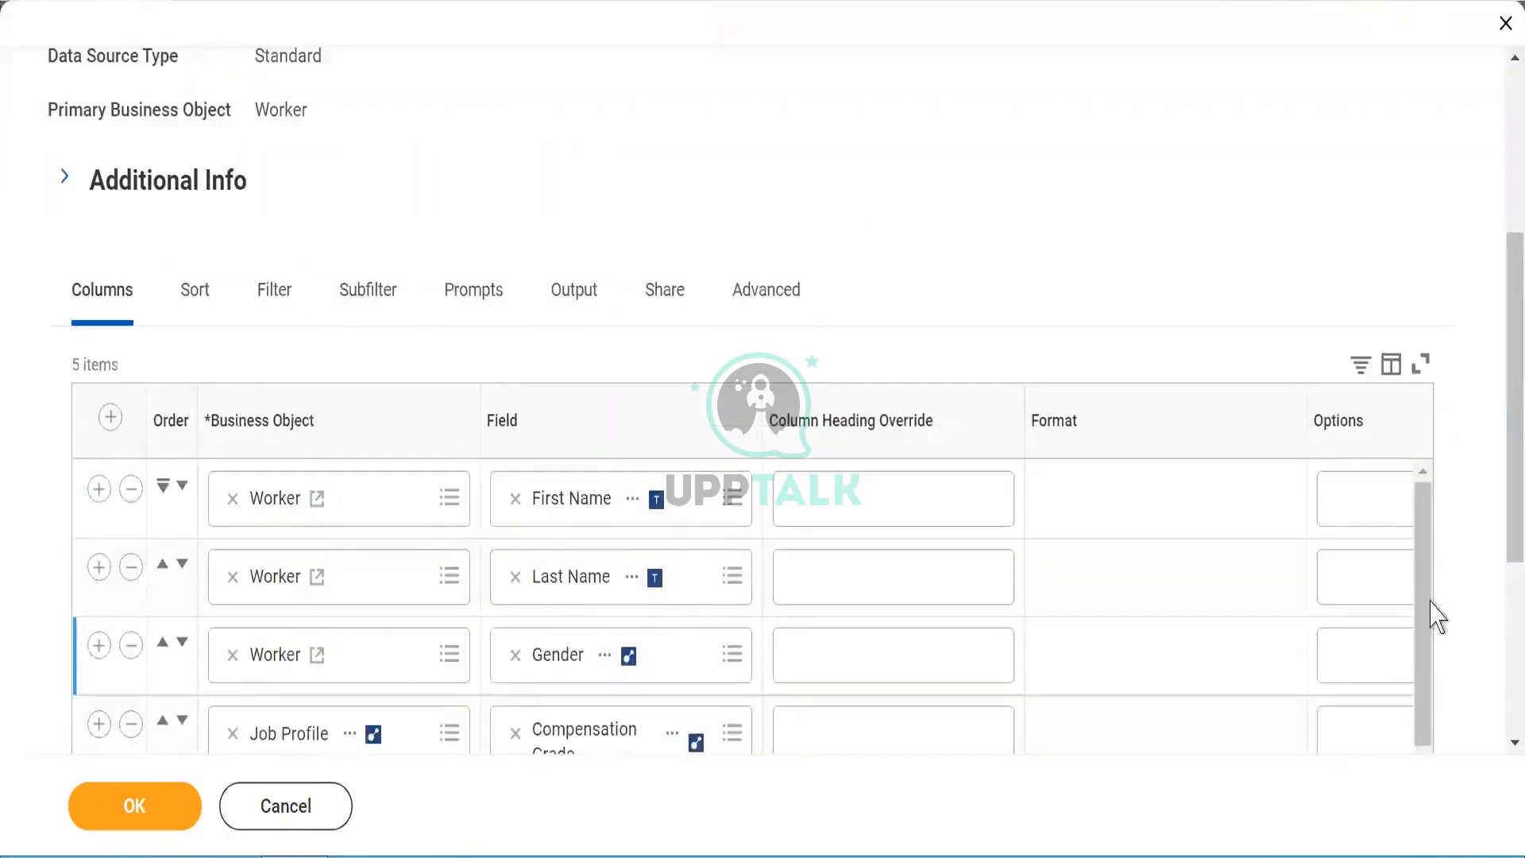
{"action": "left_click_drag", "start_coordinate": [1498, 545], "coordinate": [1498, 606]}
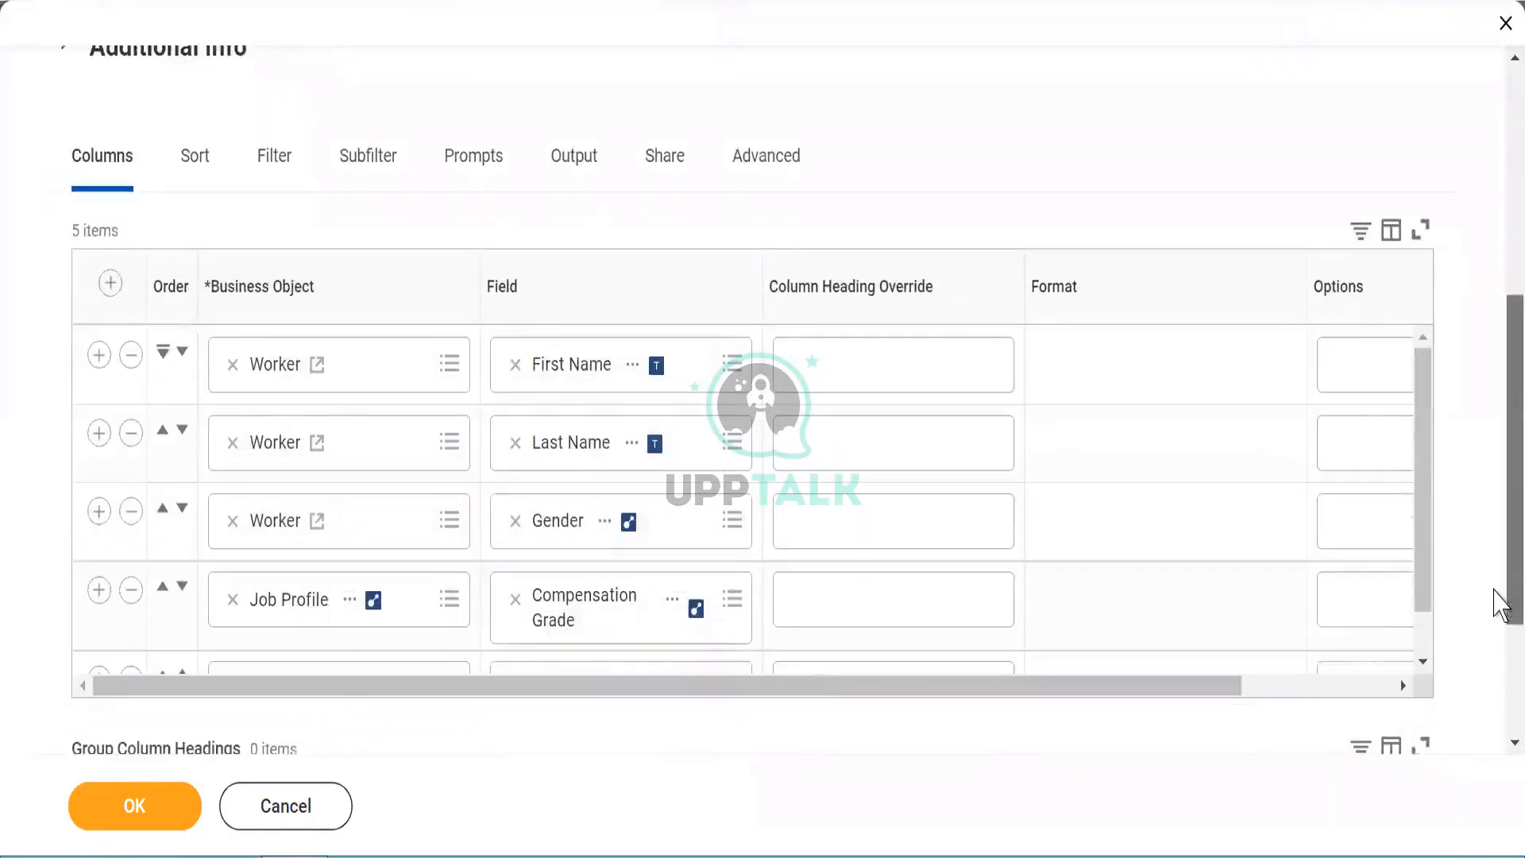
{"action": "scroll", "coordinate": [1419, 658], "scroll_direction": "down", "scroll_amount": 2}
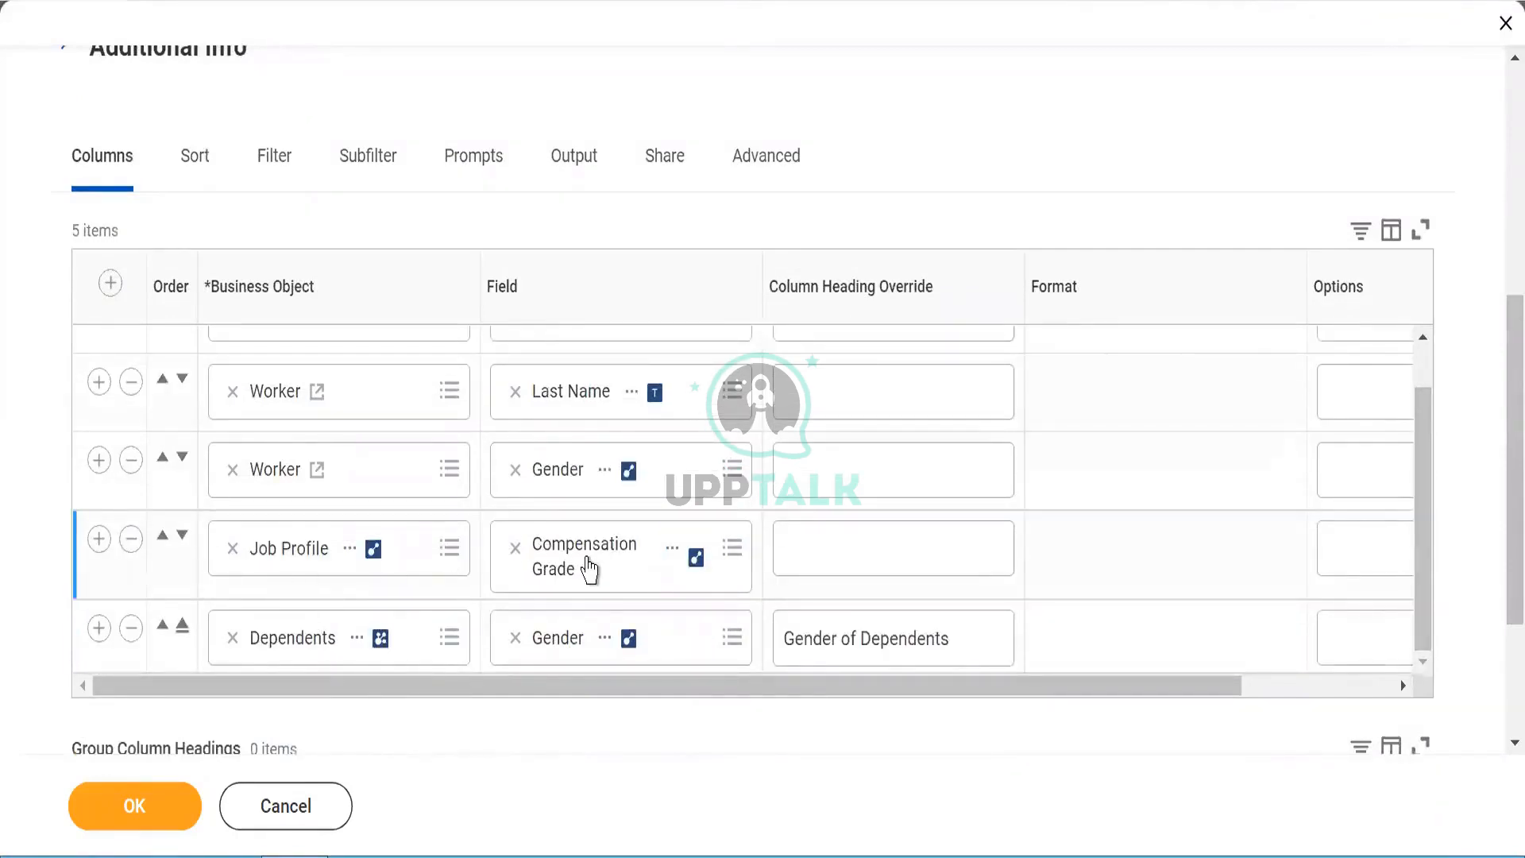
{"action": "key", "text": "ctrl+Tab"}
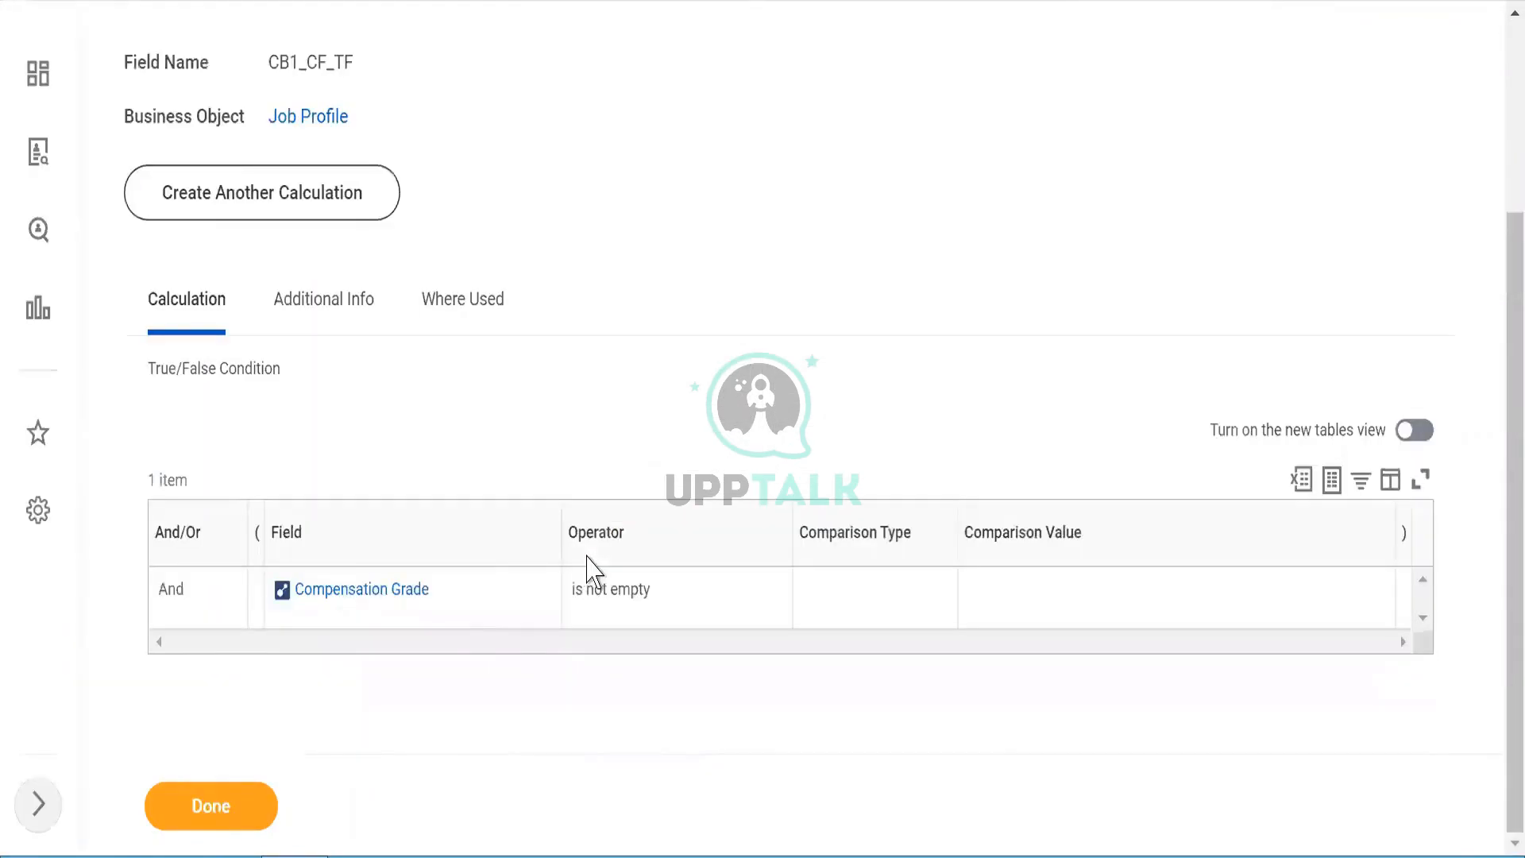
{"action": "key", "text": "ctrl+Tab"}
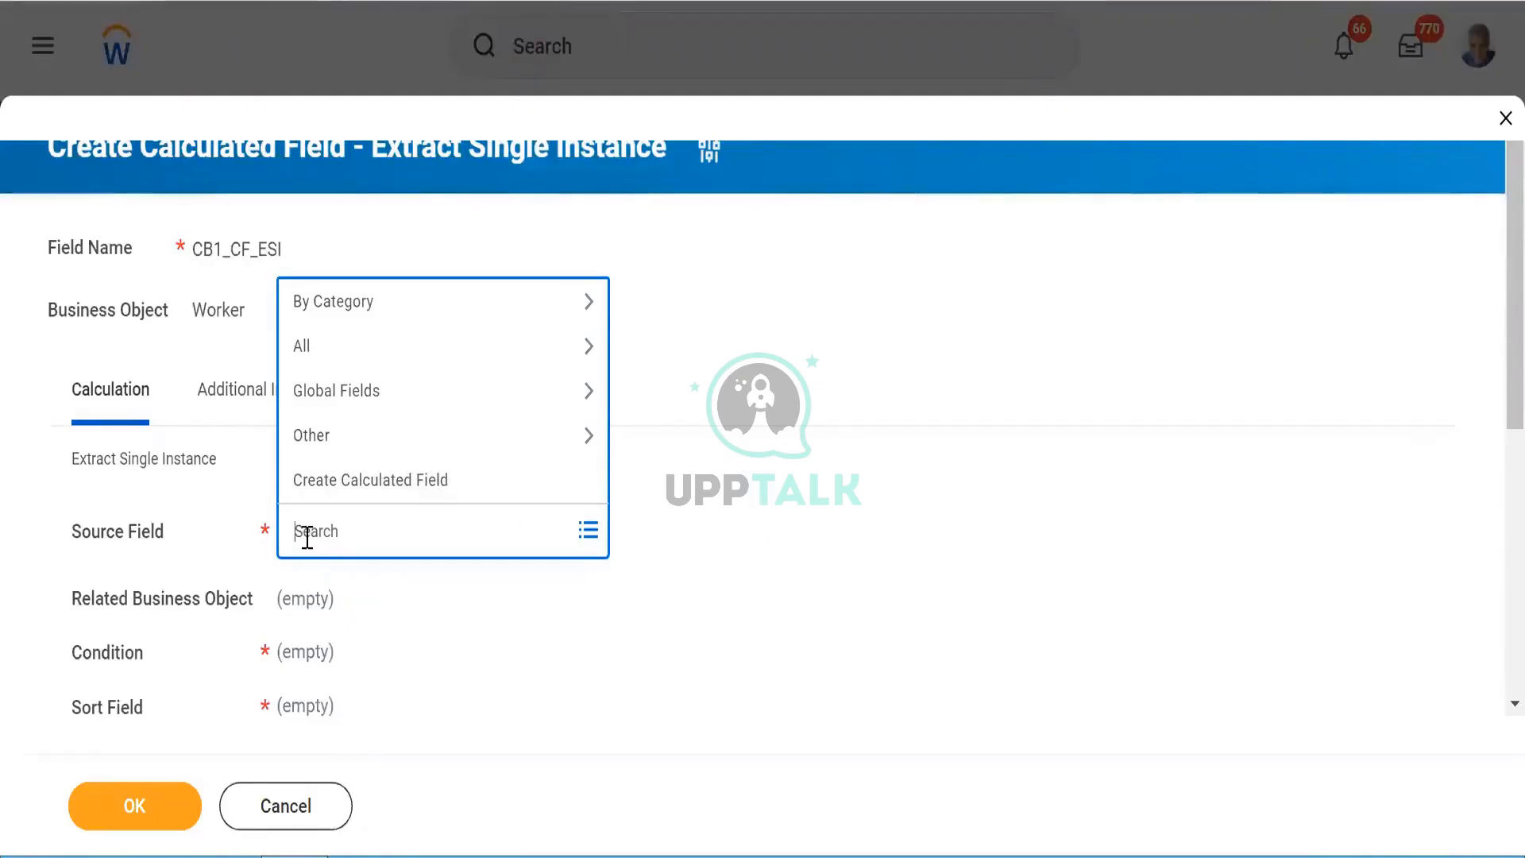
{"action": "type", "text": "Job Profile"}
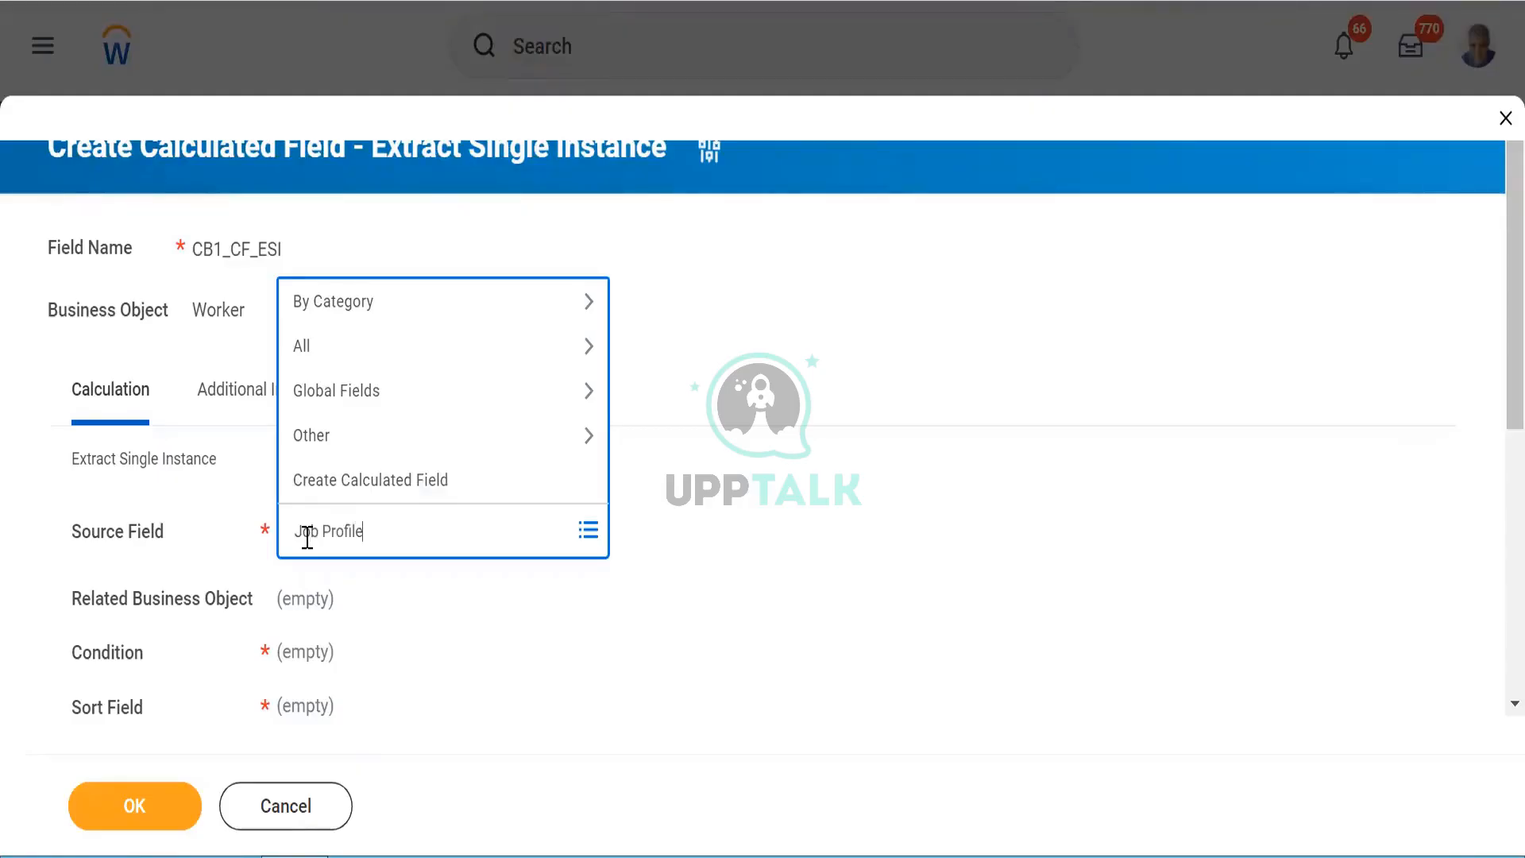
{"action": "key", "text": "Return"}
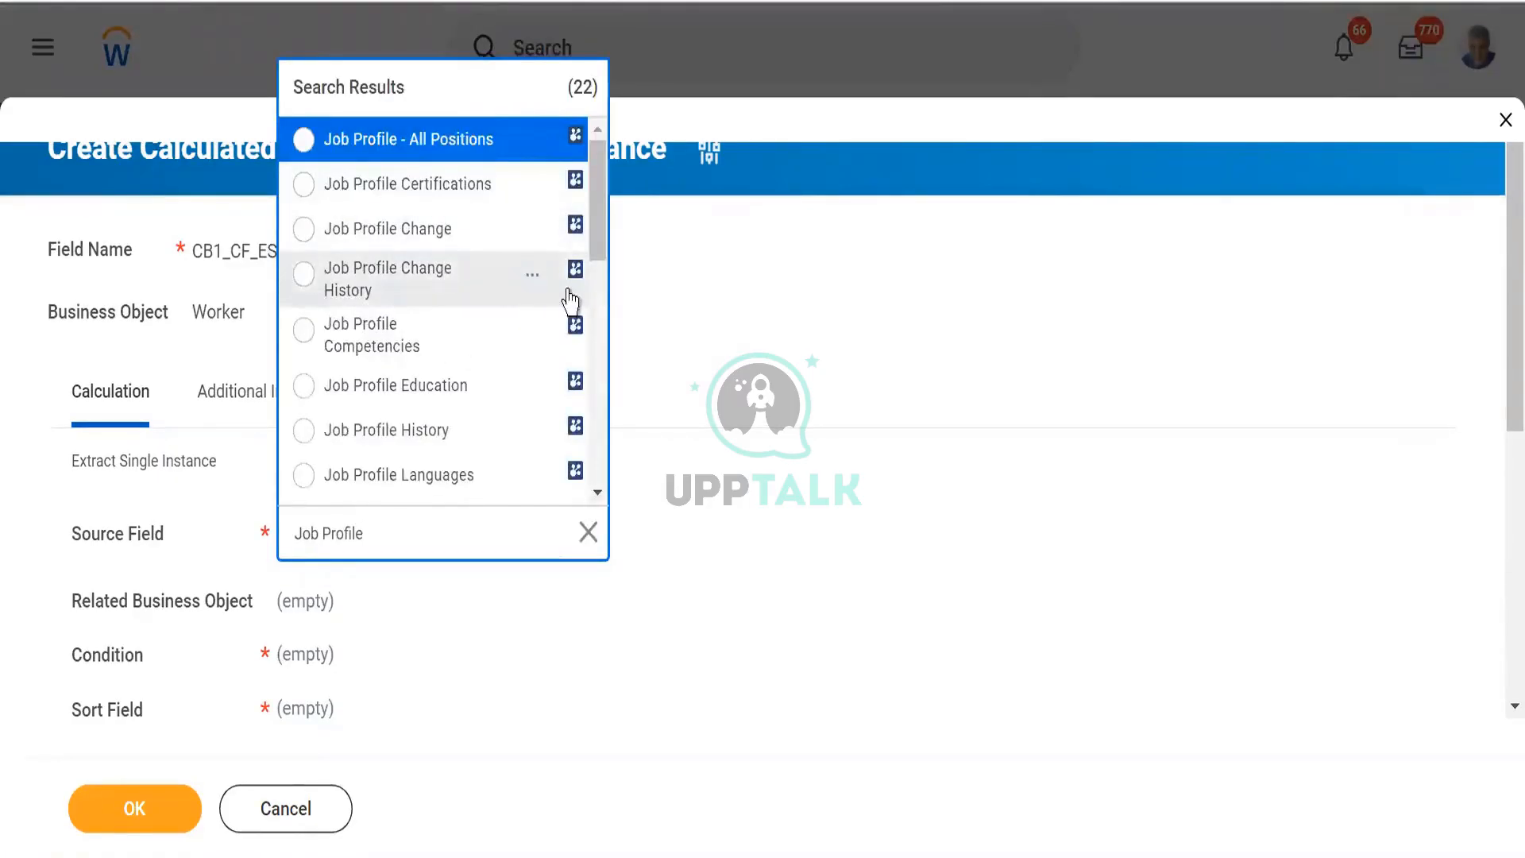
{"action": "scroll", "coordinate": [596, 270], "scroll_direction": "down", "scroll_amount": 2}
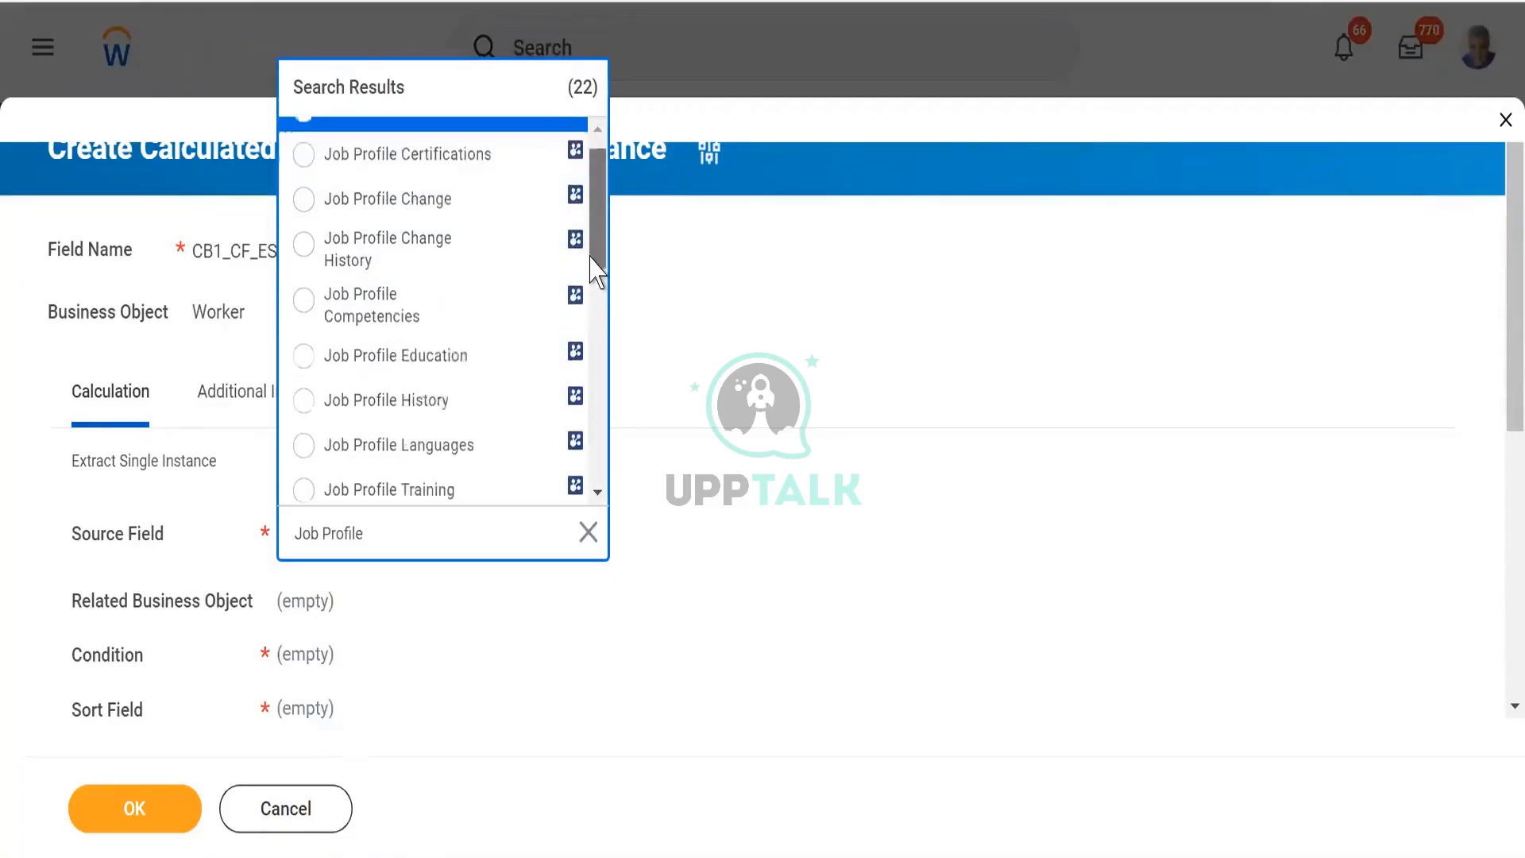
{"action": "scroll", "coordinate": [594, 286], "scroll_direction": "down", "scroll_amount": 3}
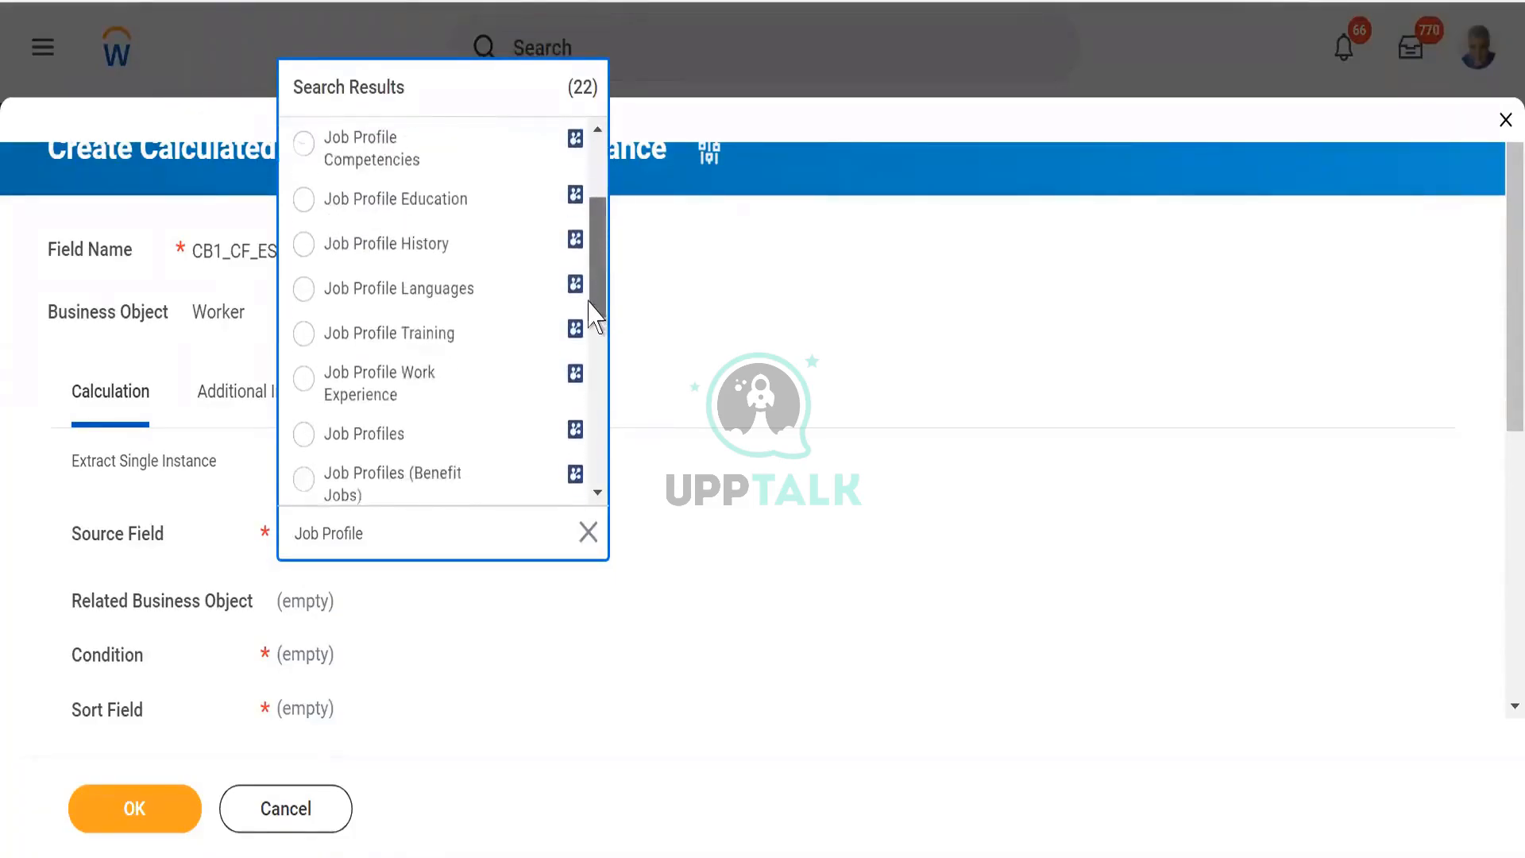
{"action": "left_click", "coordinate": [304, 433]}
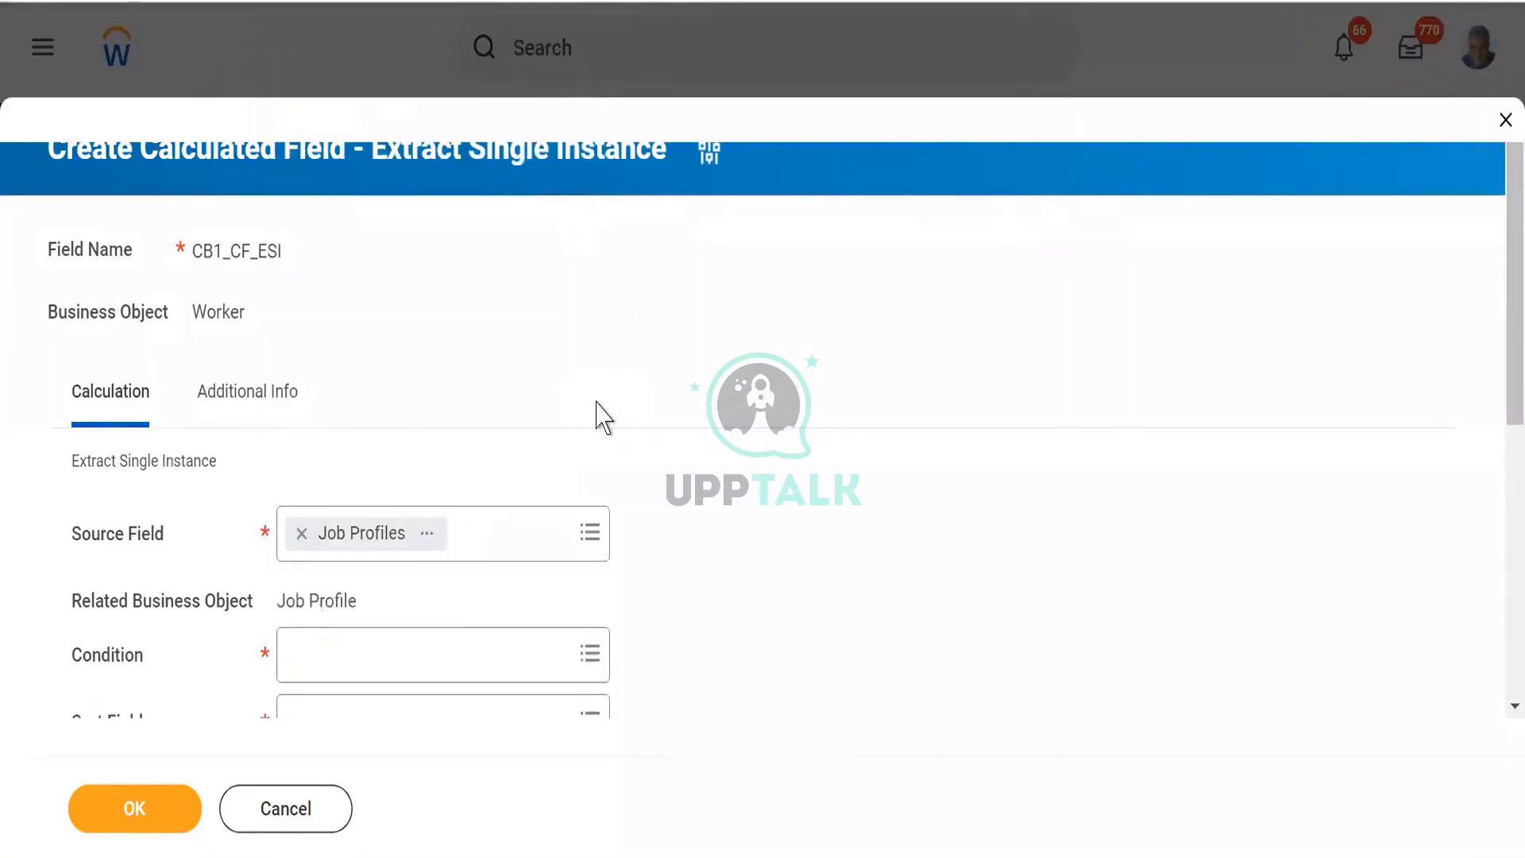
{"action": "left_click_drag", "start_coordinate": [91, 614], "coordinate": [253, 610]}
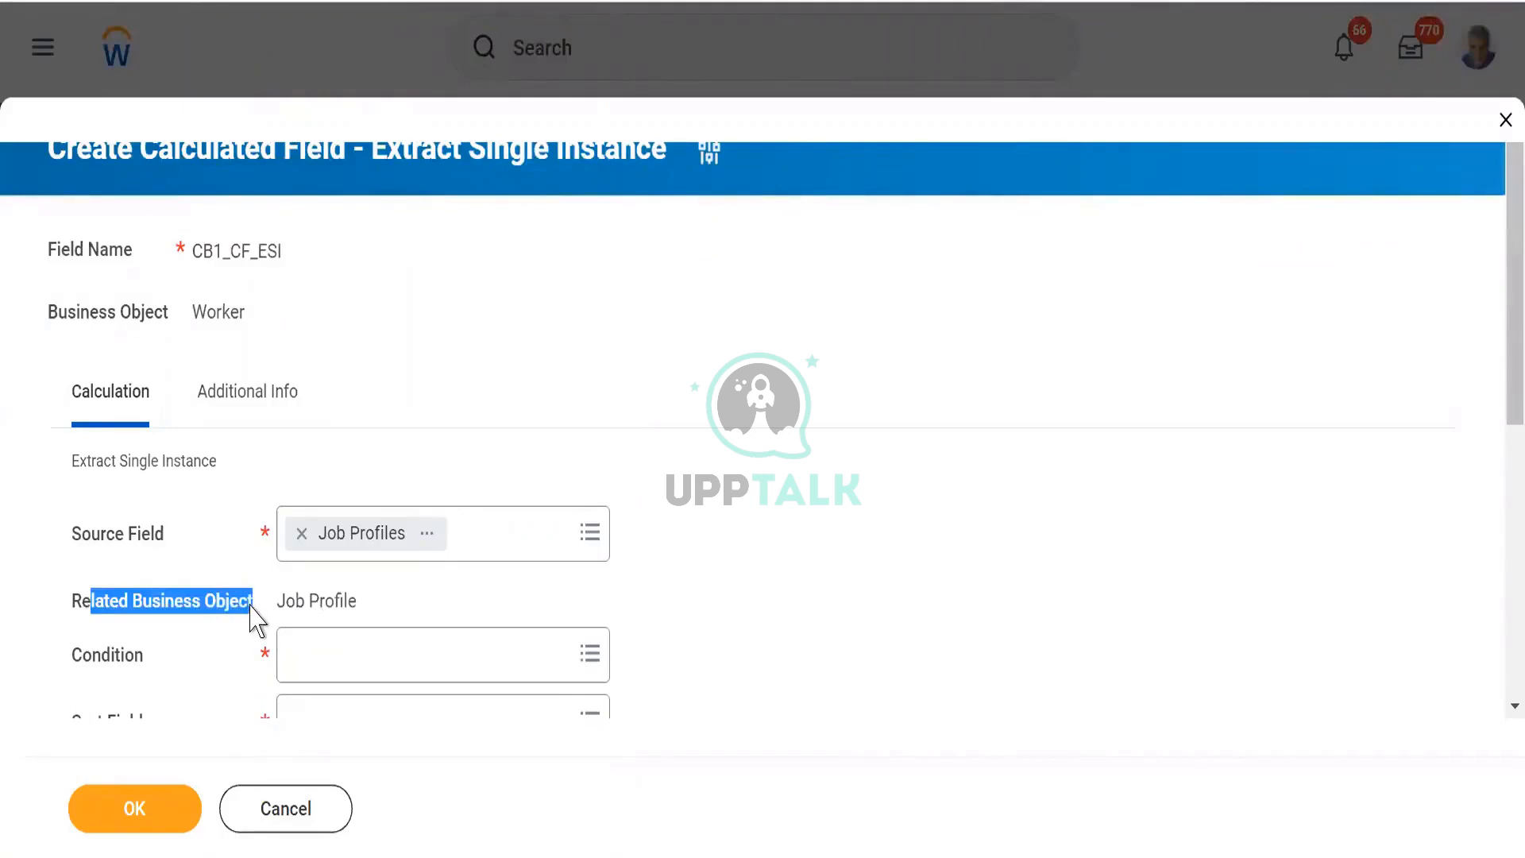
{"action": "left_click", "coordinate": [739, 571]}
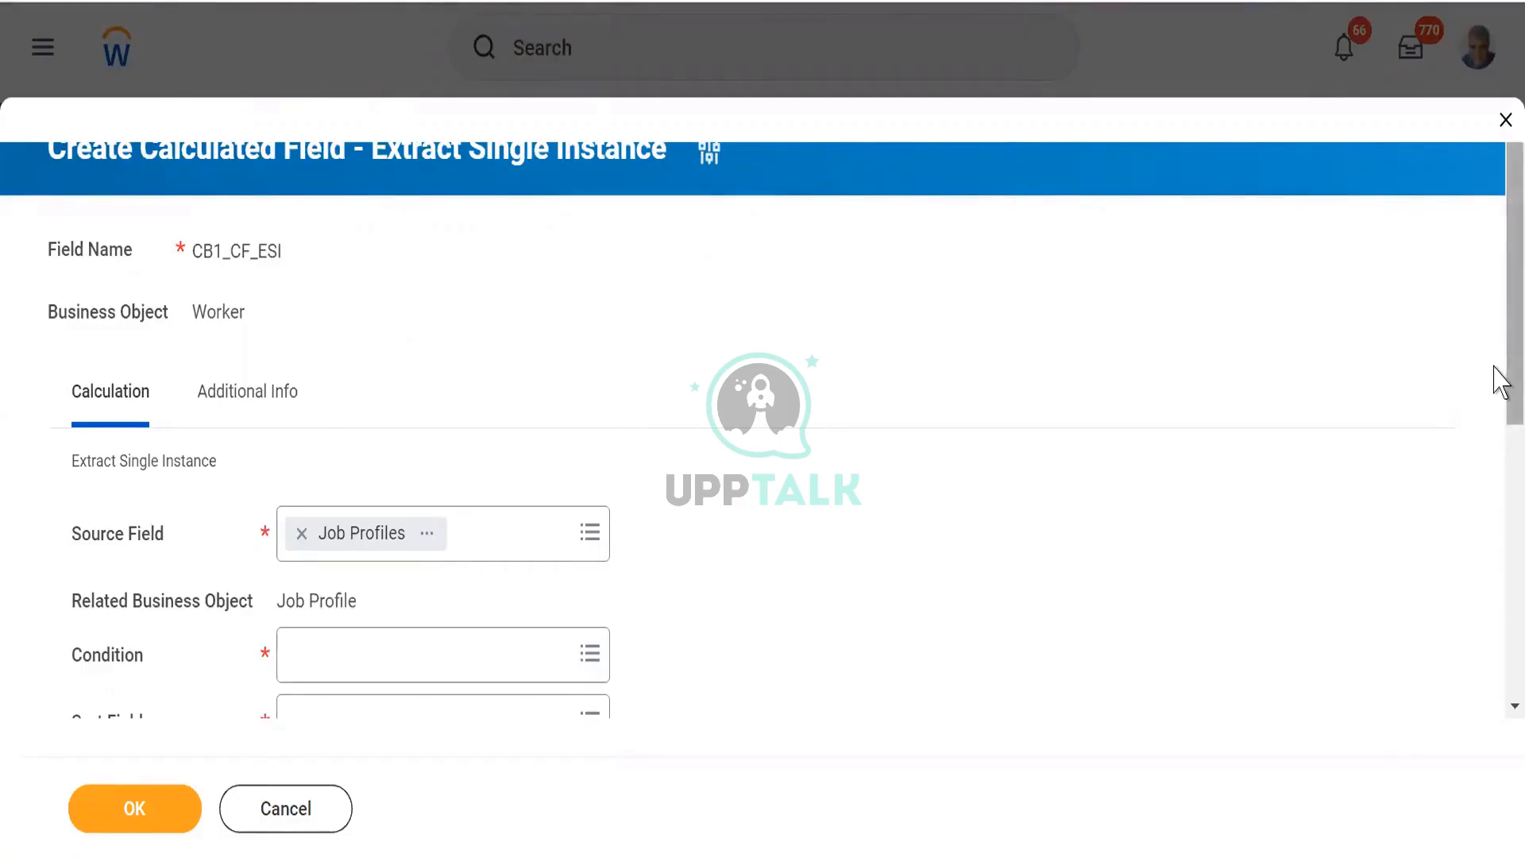
Set the condition of CB1_CF_ESI to the CB1_CF_TF calculated field.
{"action": "scroll", "coordinate": [1500, 382], "scroll_direction": "down", "scroll_amount": 3}
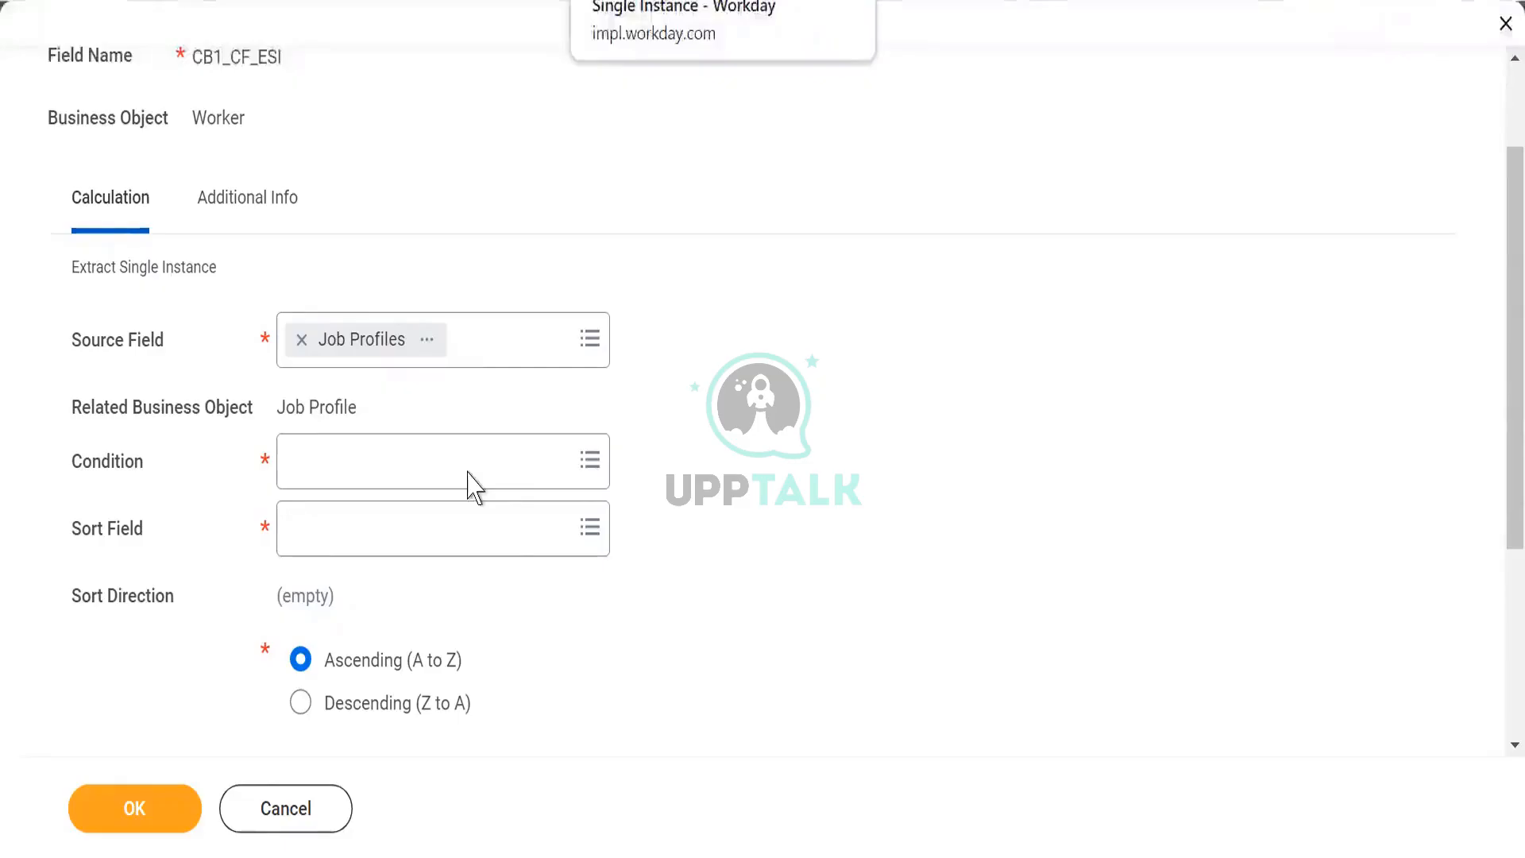
{"action": "left_click", "coordinate": [373, 459]}
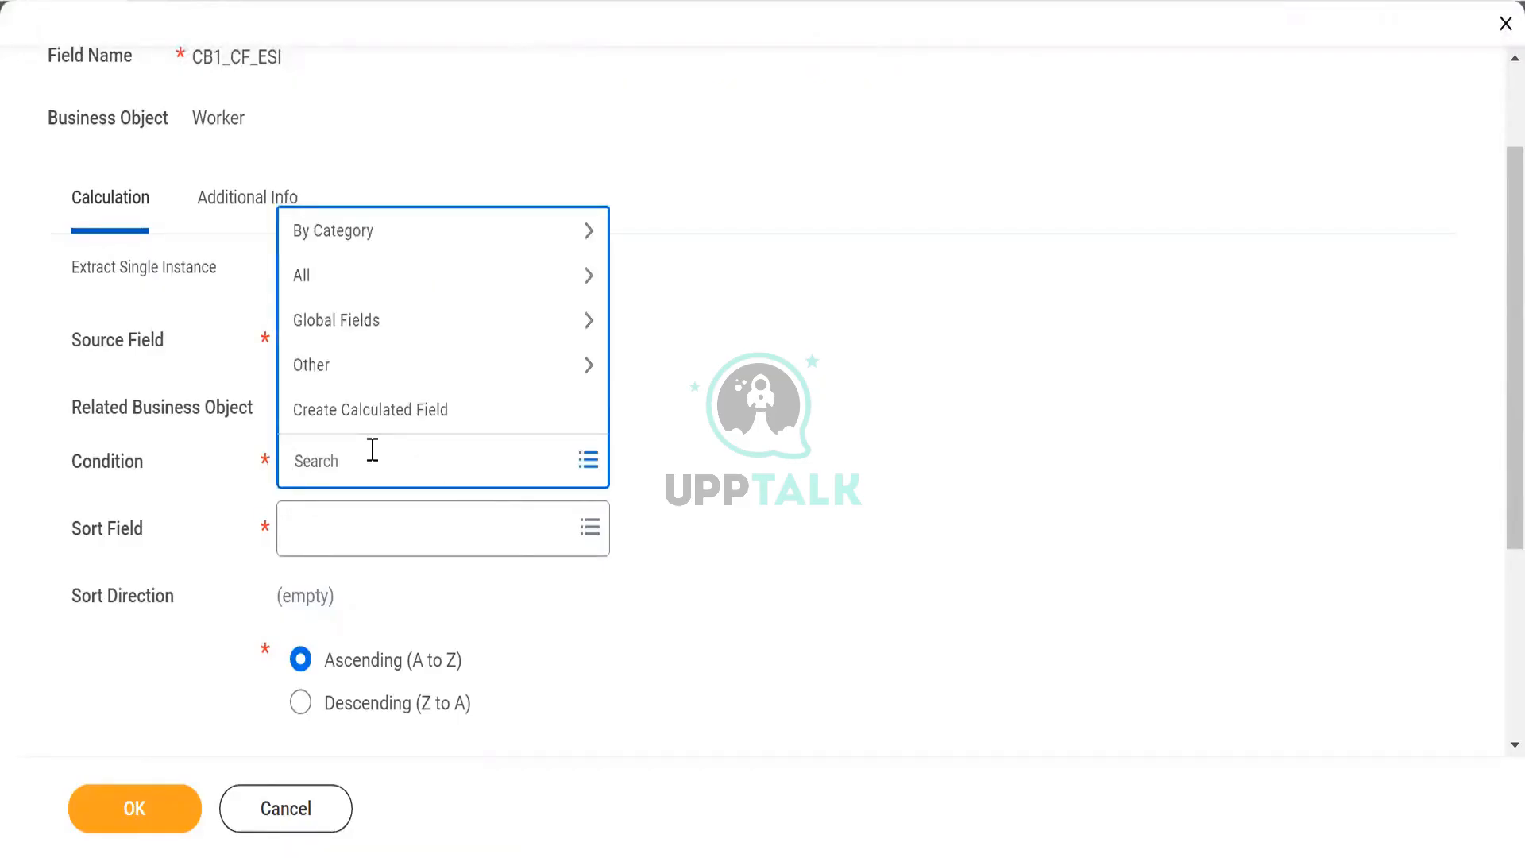
{"action": "type", "text": "CB1_CF_TF"}
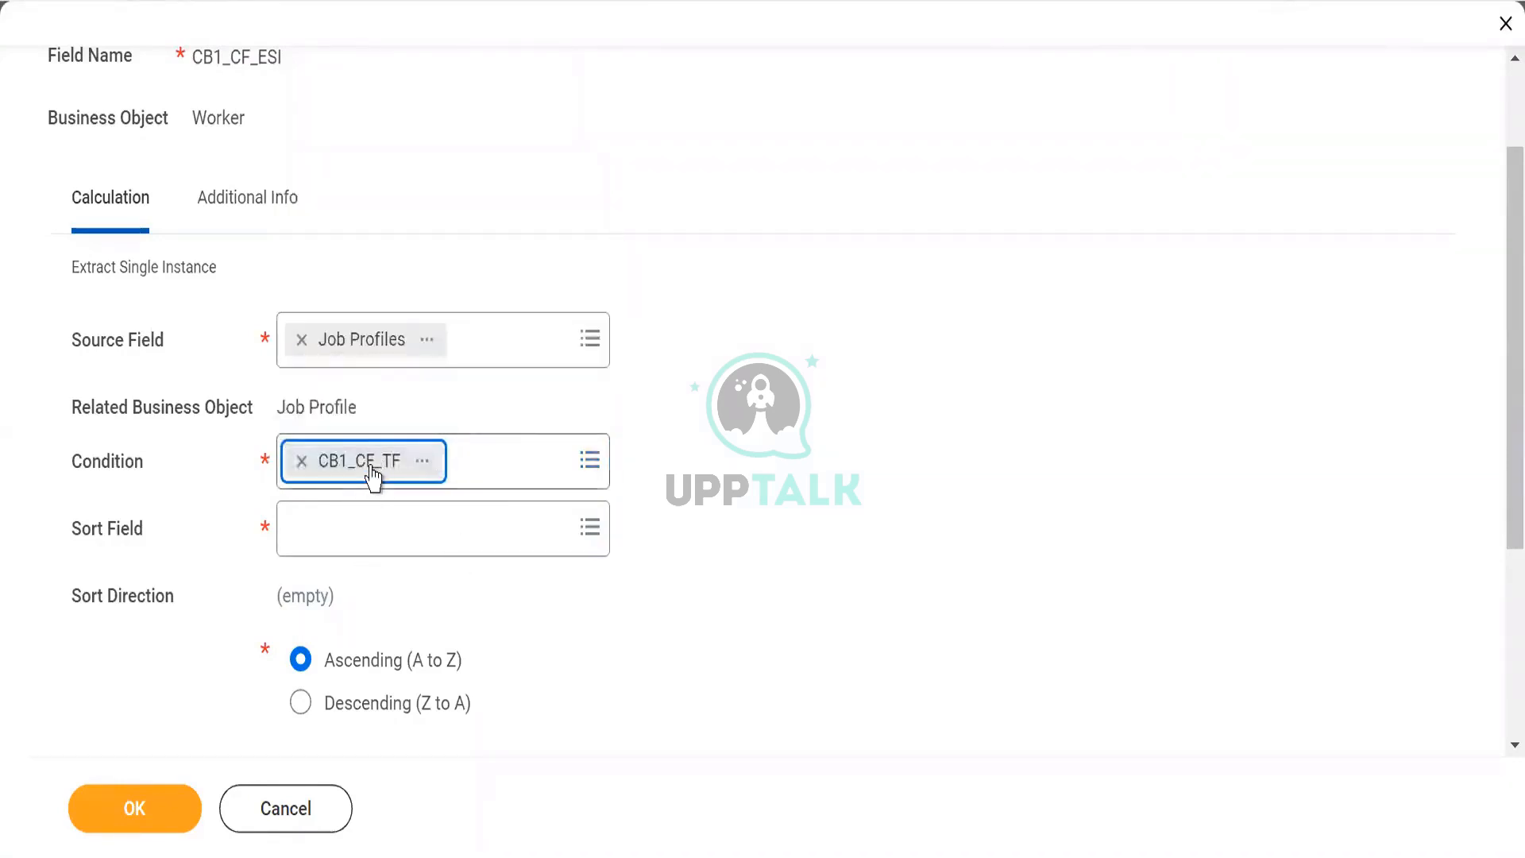
{"action": "left_click", "coordinate": [790, 476]}
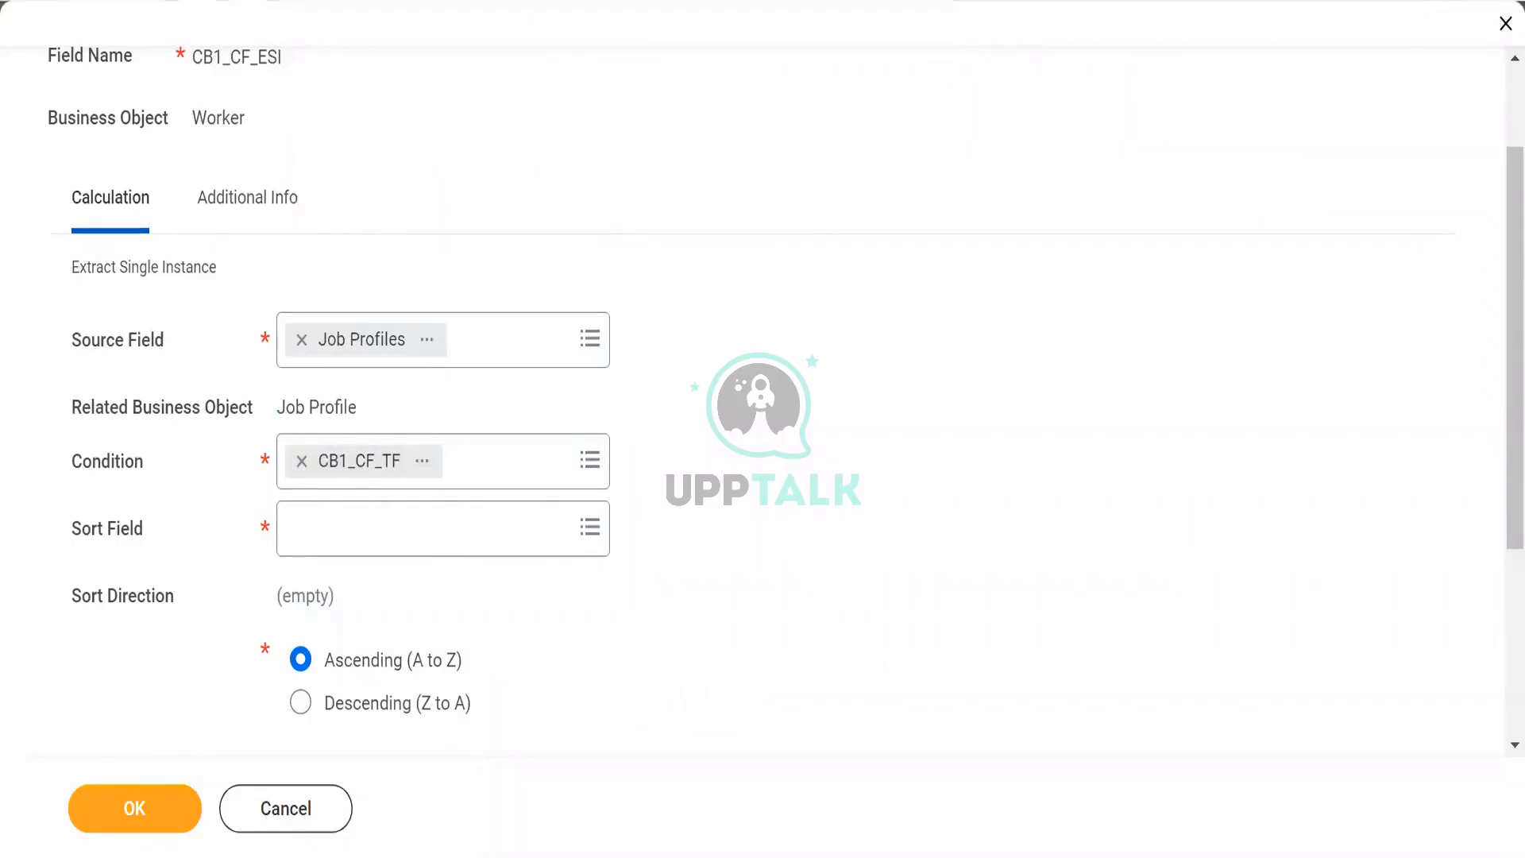
Switch to Notepad and move down to the notes on the Extract Single Instance and Lookup Related Value fields.
{"action": "key", "text": "alt+Tab"}
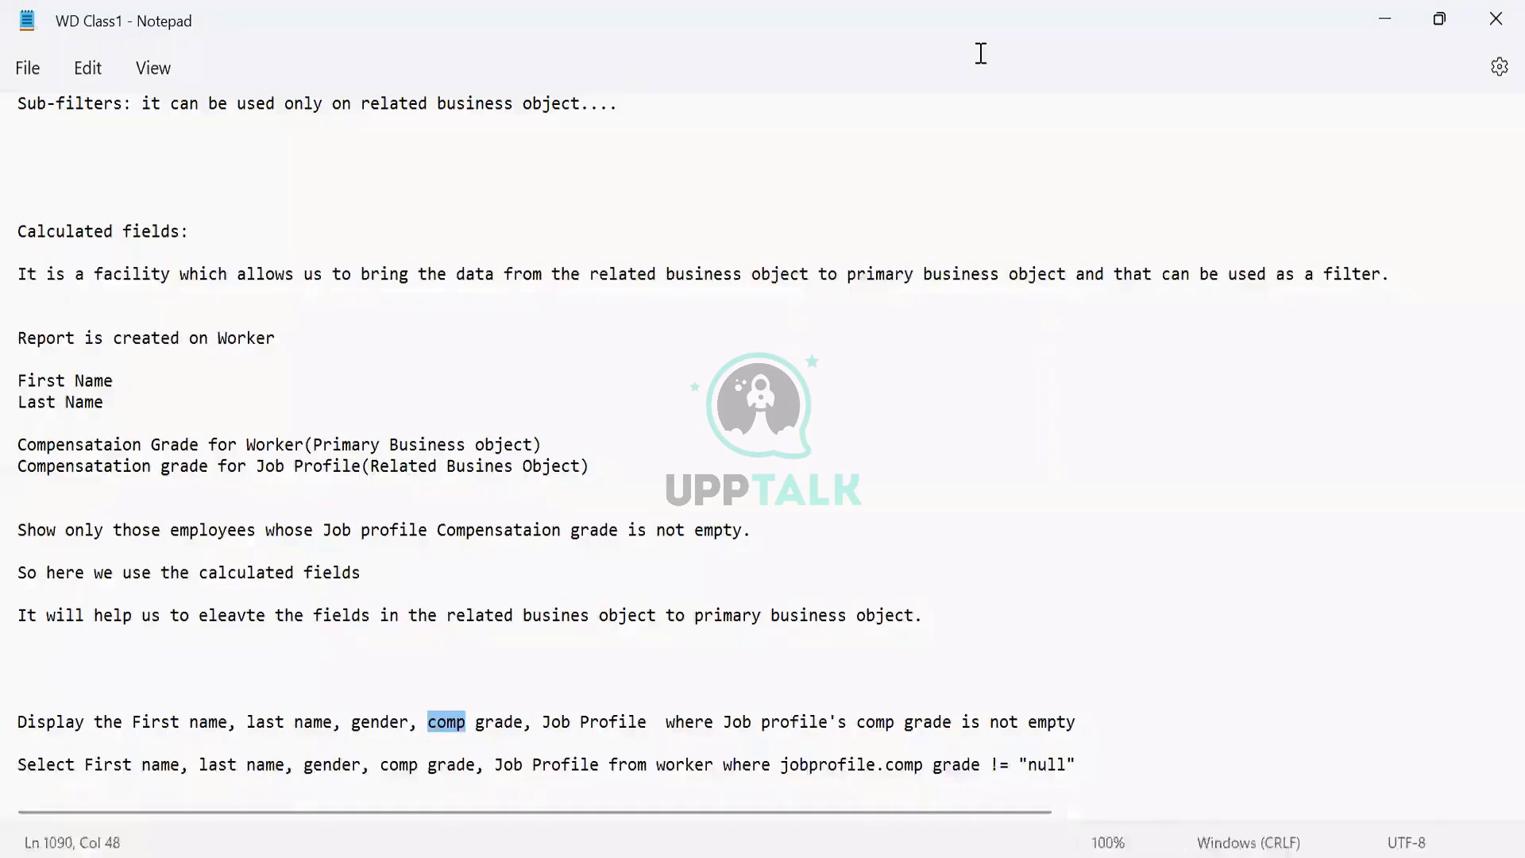
{"action": "left_click", "coordinate": [497, 636]}
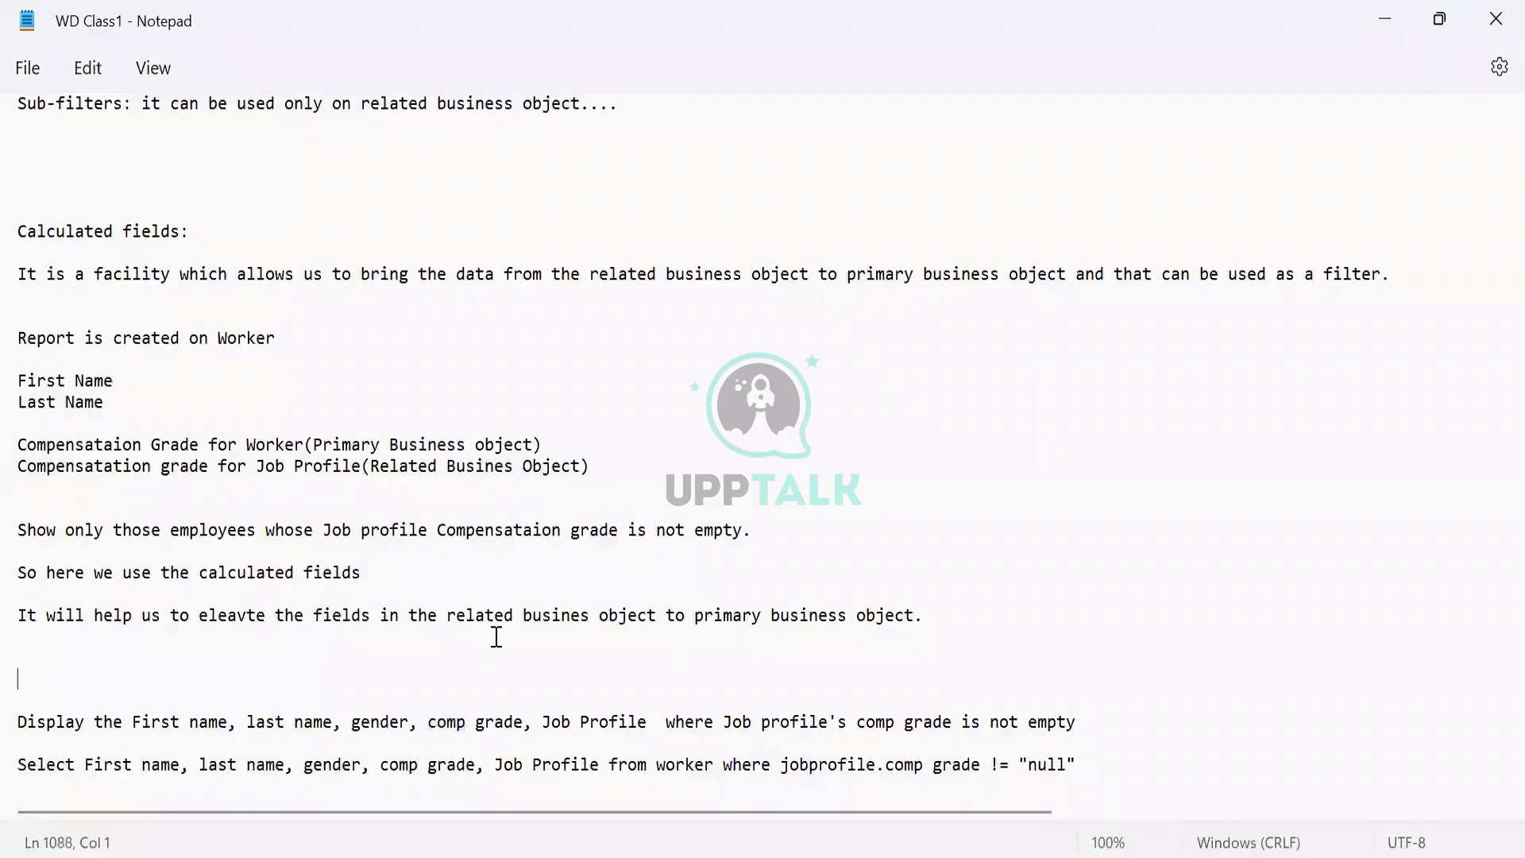
{"action": "key", "text": "Down"}
{"action": "key", "text": "Down"}
{"action": "key", "text": "Down"}
{"action": "key", "text": "Down"}
{"action": "key", "text": "Down"}
{"action": "key", "text": "Down"}
{"action": "key", "text": "Down"}
{"action": "key", "text": "Down"}
{"action": "key", "text": "Down"}
{"action": "key", "text": "Down"}
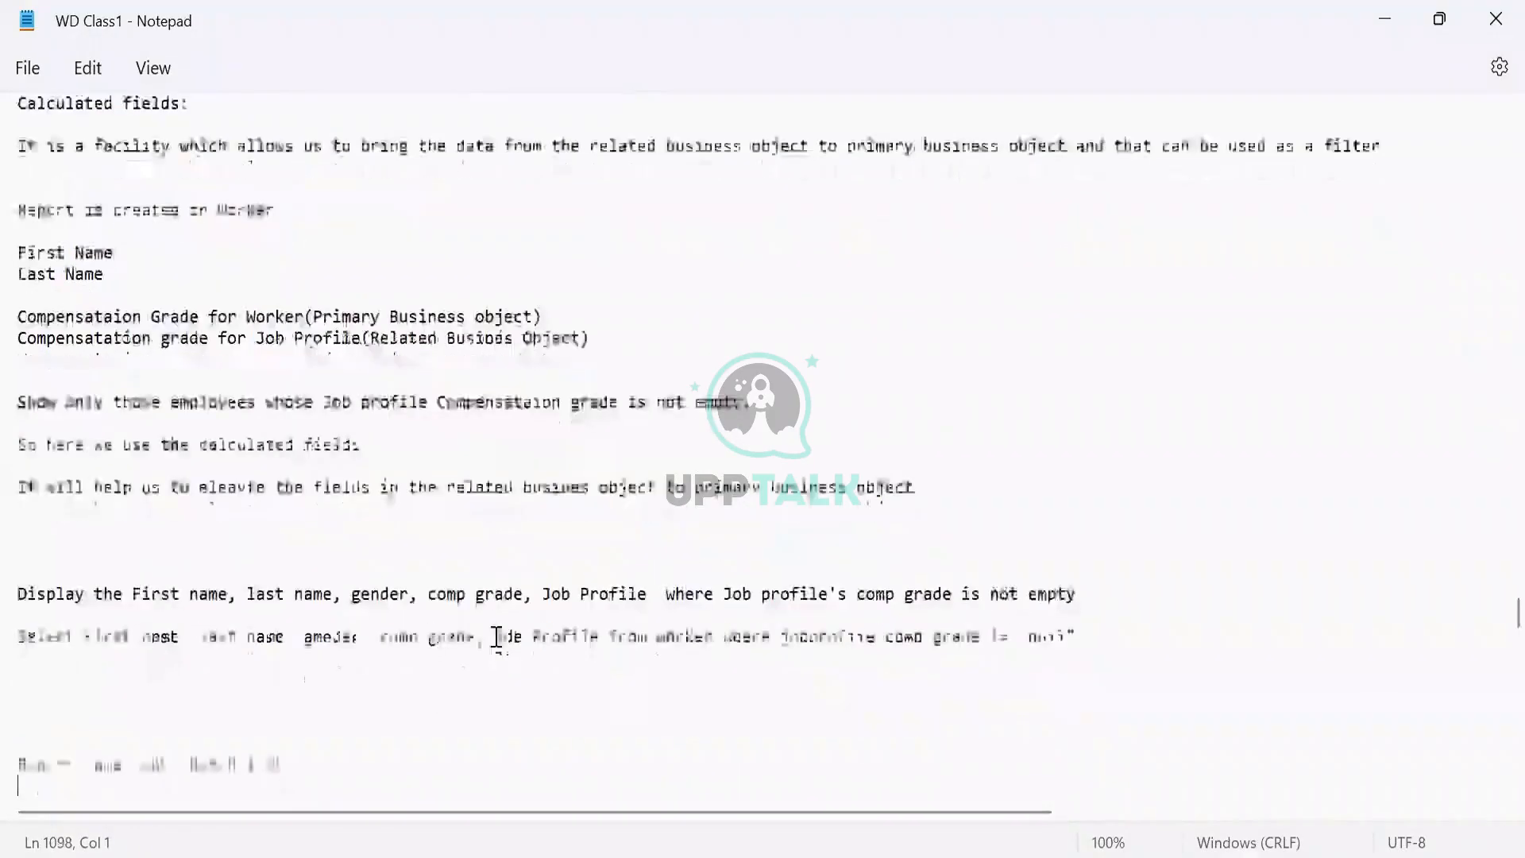
{"action": "key", "text": "Down"}
{"action": "key", "text": "Down"}
{"action": "key", "text": "Down"}
{"action": "key", "text": "Down"}
{"action": "key", "text": "Down"}
{"action": "key", "text": "Down"}
{"action": "key", "text": "Down"}
{"action": "key", "text": "Down"}
{"action": "key", "text": "Down"}
{"action": "key", "text": "Down"}
{"action": "key", "text": "Down"}
{"action": "key", "text": "Down"}
{"action": "key", "text": "Down"}
{"action": "key", "text": "Down"}
{"action": "key", "text": "Down"}
{"action": "key", "text": "Down"}
{"action": "key", "text": "Down"}
{"action": "key", "text": "Down"}
{"action": "key", "text": "Down"}
{"action": "key", "text": "Down"}
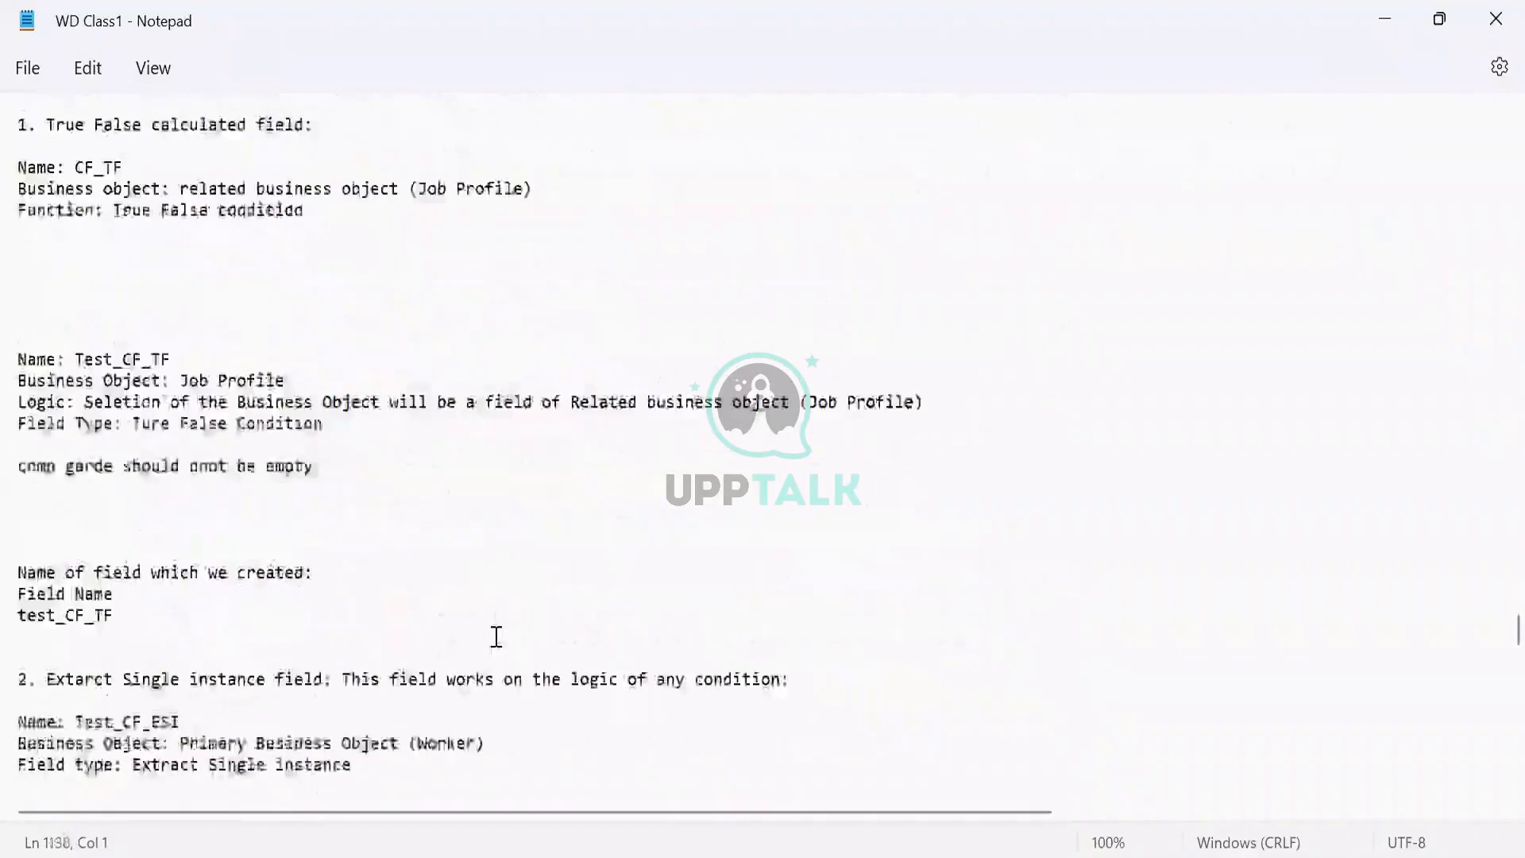
{"action": "key", "text": "Down"}
{"action": "key", "text": "Down"}
{"action": "key", "text": "Down"}
{"action": "key", "text": "Down"}
{"action": "key", "text": "Down"}
{"action": "key", "text": "Down"}
{"action": "key", "text": "Down"}
{"action": "key", "text": "Down"}
{"action": "key", "text": "Down"}
{"action": "key", "text": "Down"}
{"action": "key", "text": "Down"}
{"action": "key", "text": "Down"}
{"action": "key", "text": "Down"}
{"action": "key", "text": "Down"}
{"action": "key", "text": "Down"}
{"action": "key", "text": "Down"}
{"action": "key", "text": "Down"}
{"action": "key", "text": "Down"}
{"action": "key", "text": "Down"}
{"action": "key", "text": "Down"}
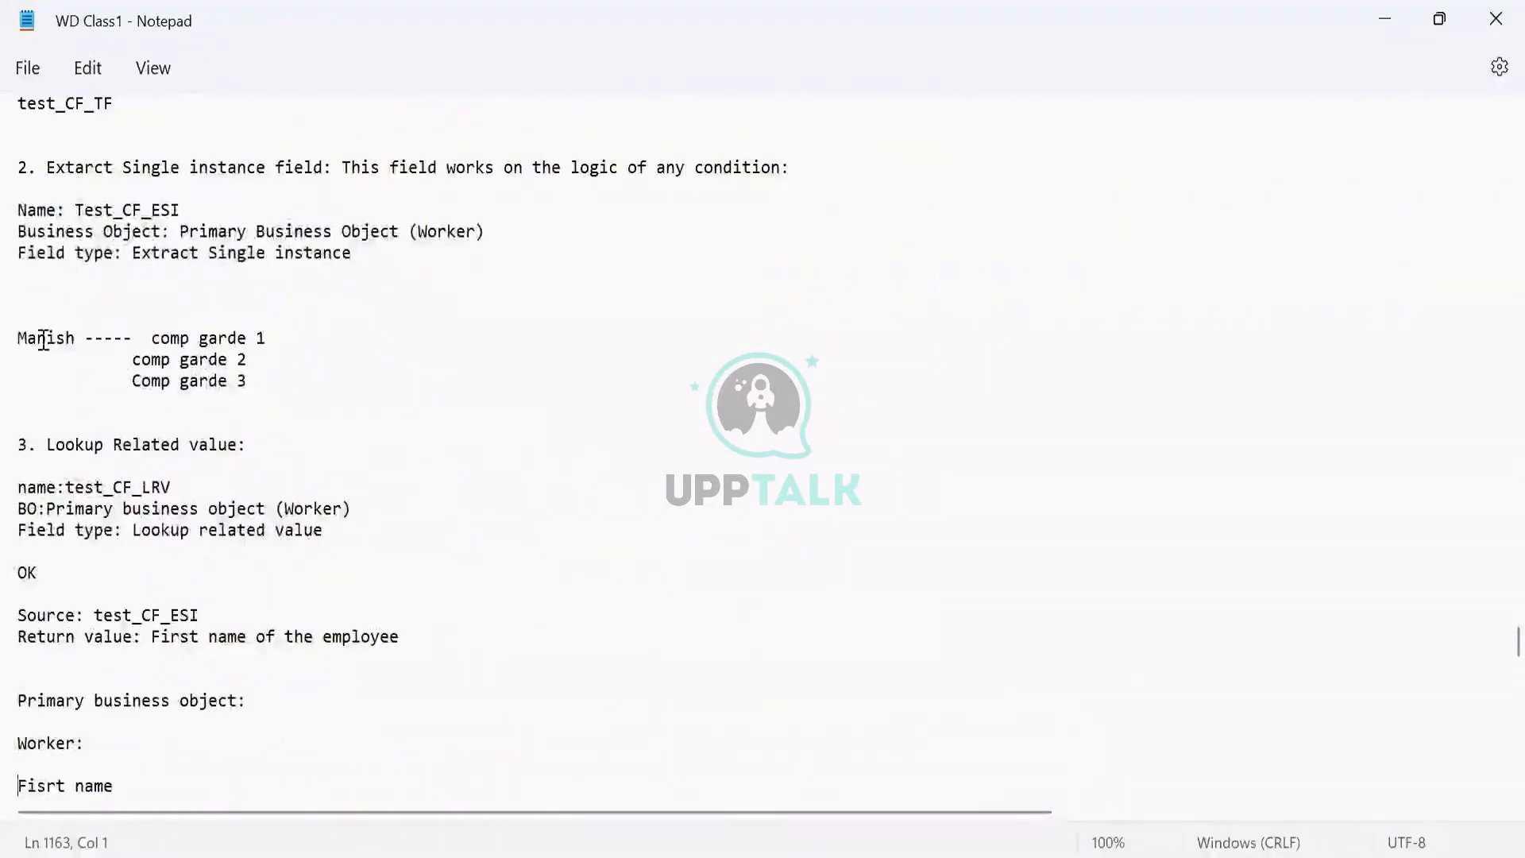
Examine the example employee and the listed comp grades under the Extract Single Instance notes.
{"action": "double_click", "coordinate": [34, 339]}
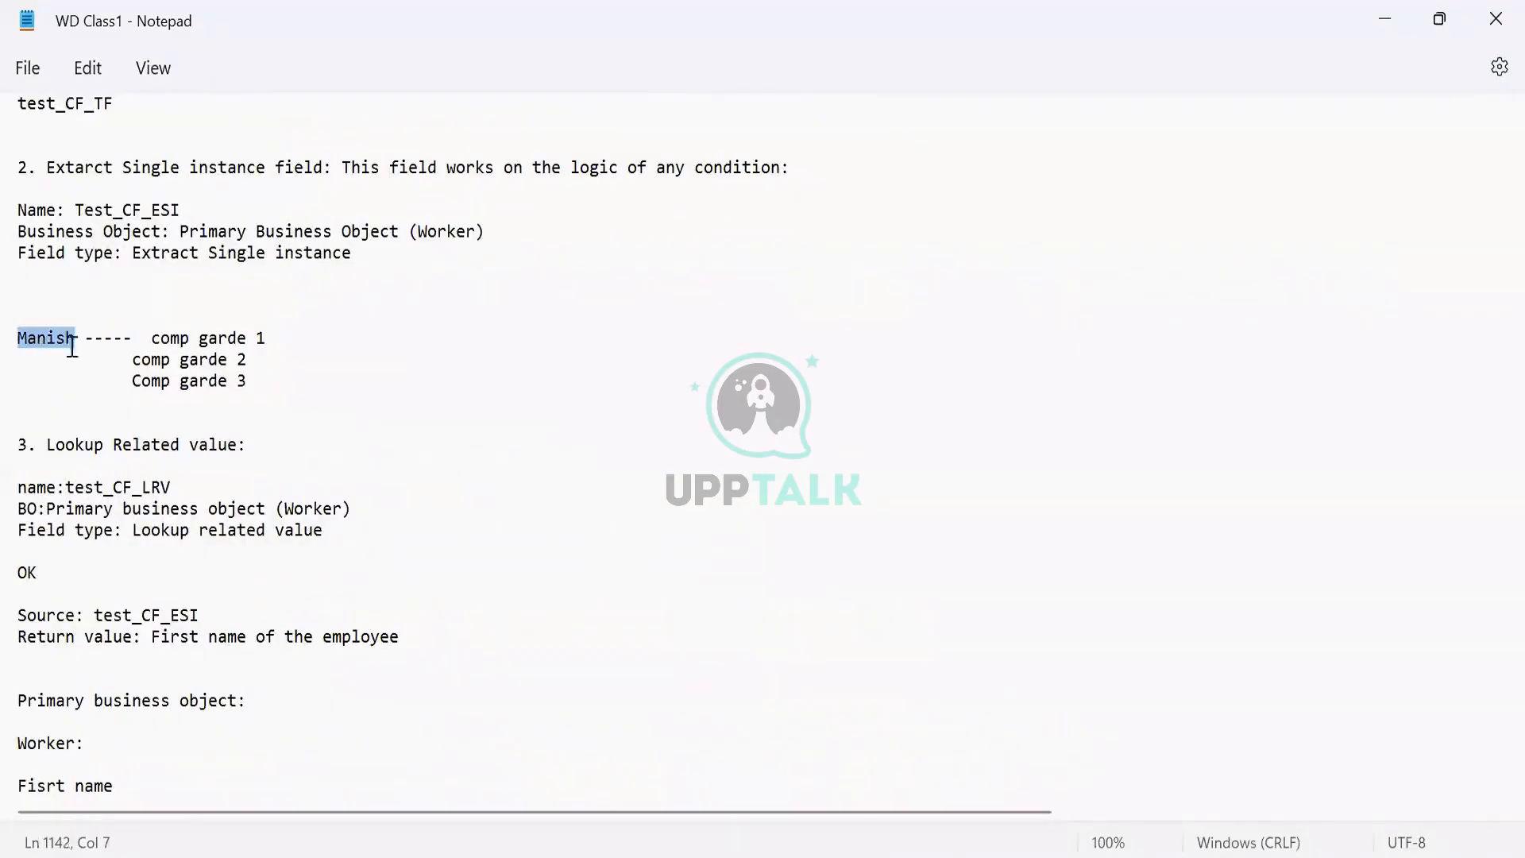
{"action": "left_click", "coordinate": [147, 337]}
{"action": "left_click_drag", "start_coordinate": [147, 337], "coordinate": [262, 390]}
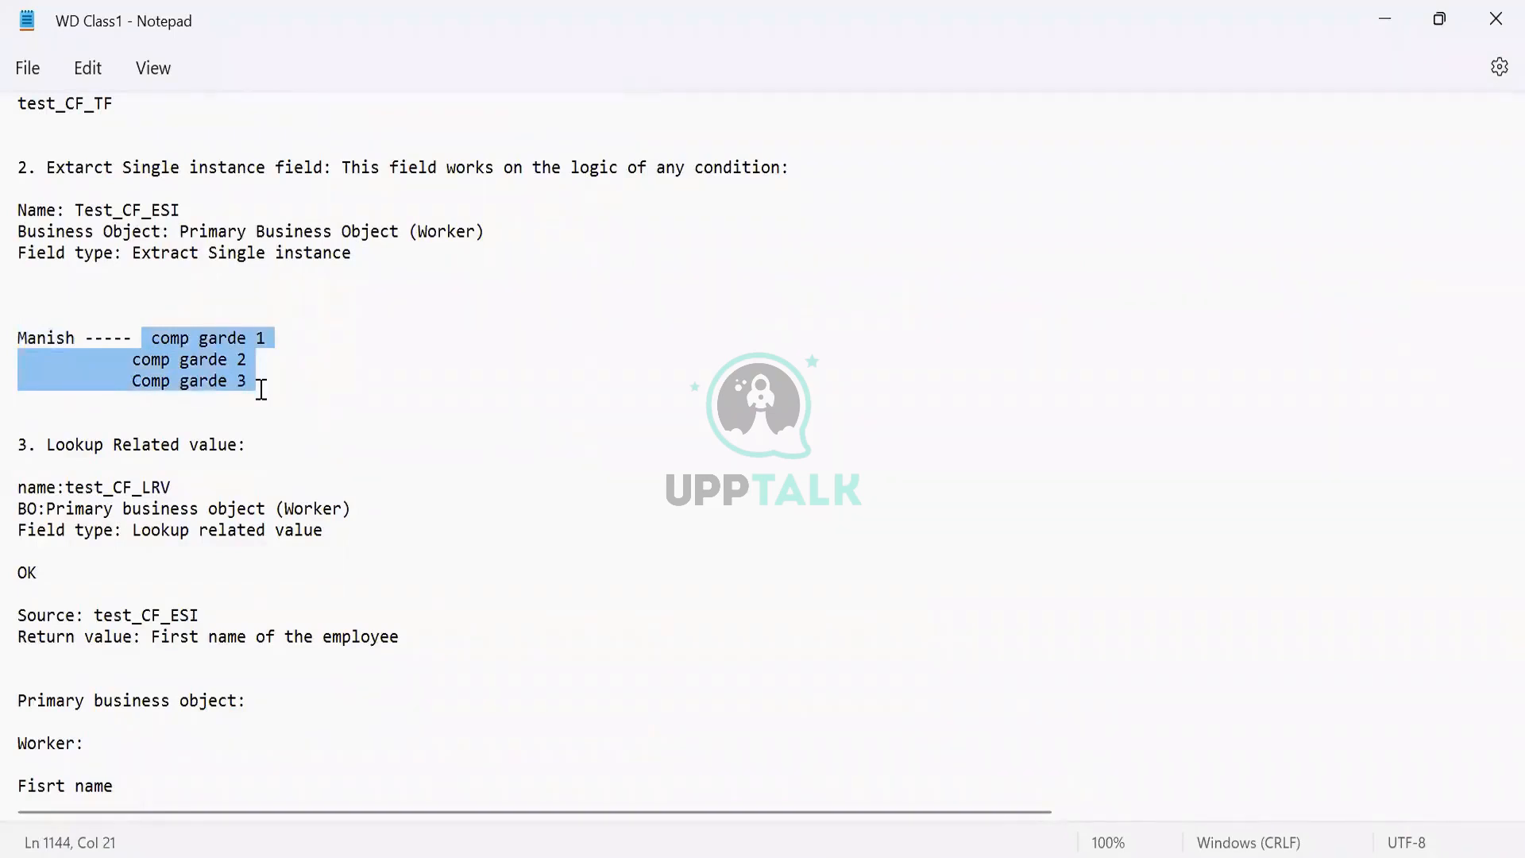
{"action": "left_click", "coordinate": [731, 560]}
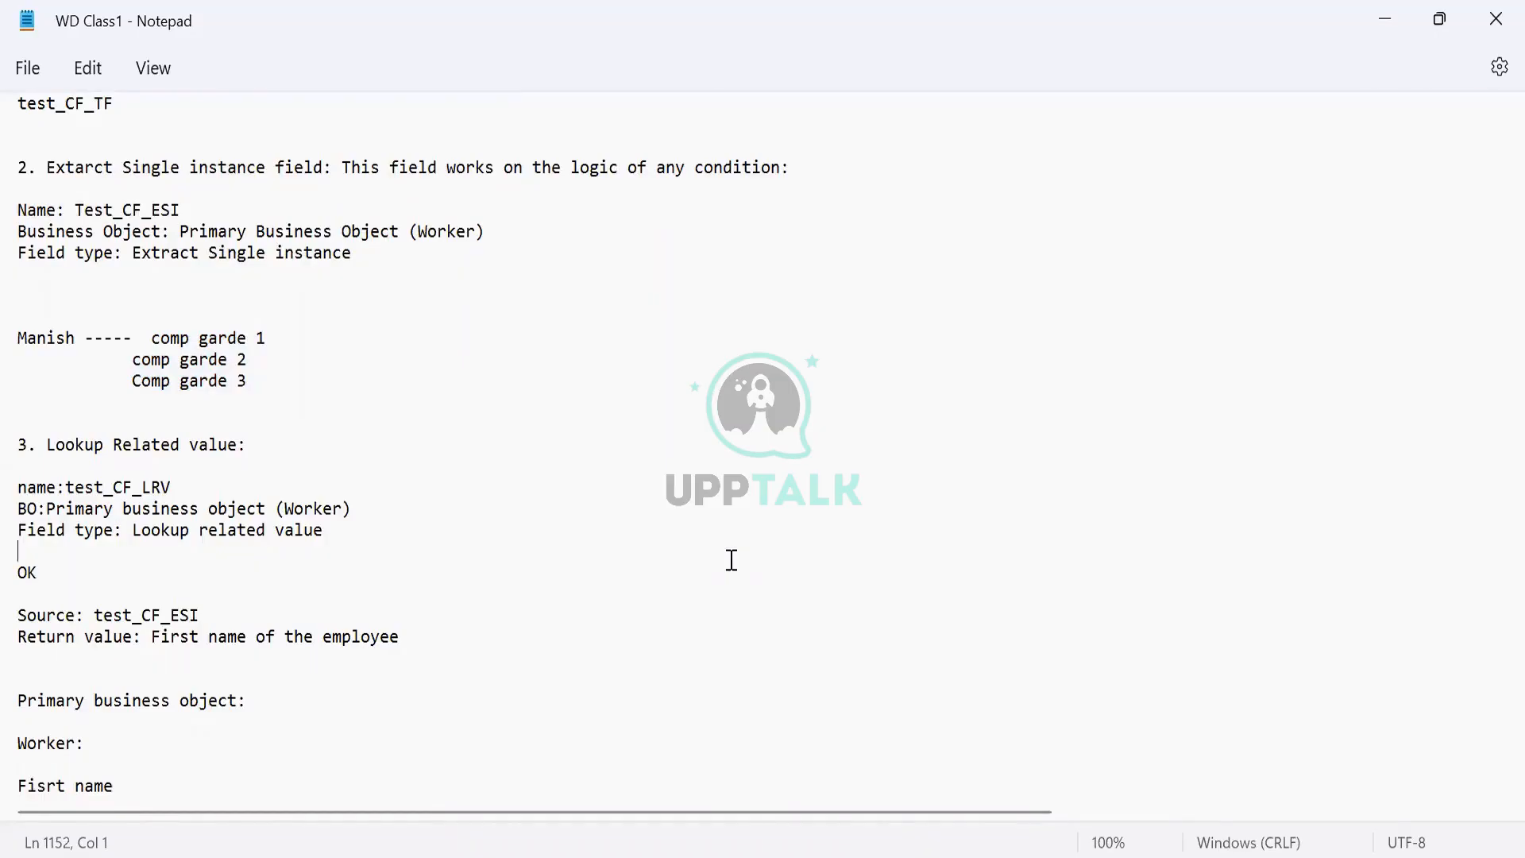
Switch back to Workday and set the instance to be returned by CB1_CF_ESI to Last occurrence.
{"action": "left_click", "coordinate": [864, 650]}
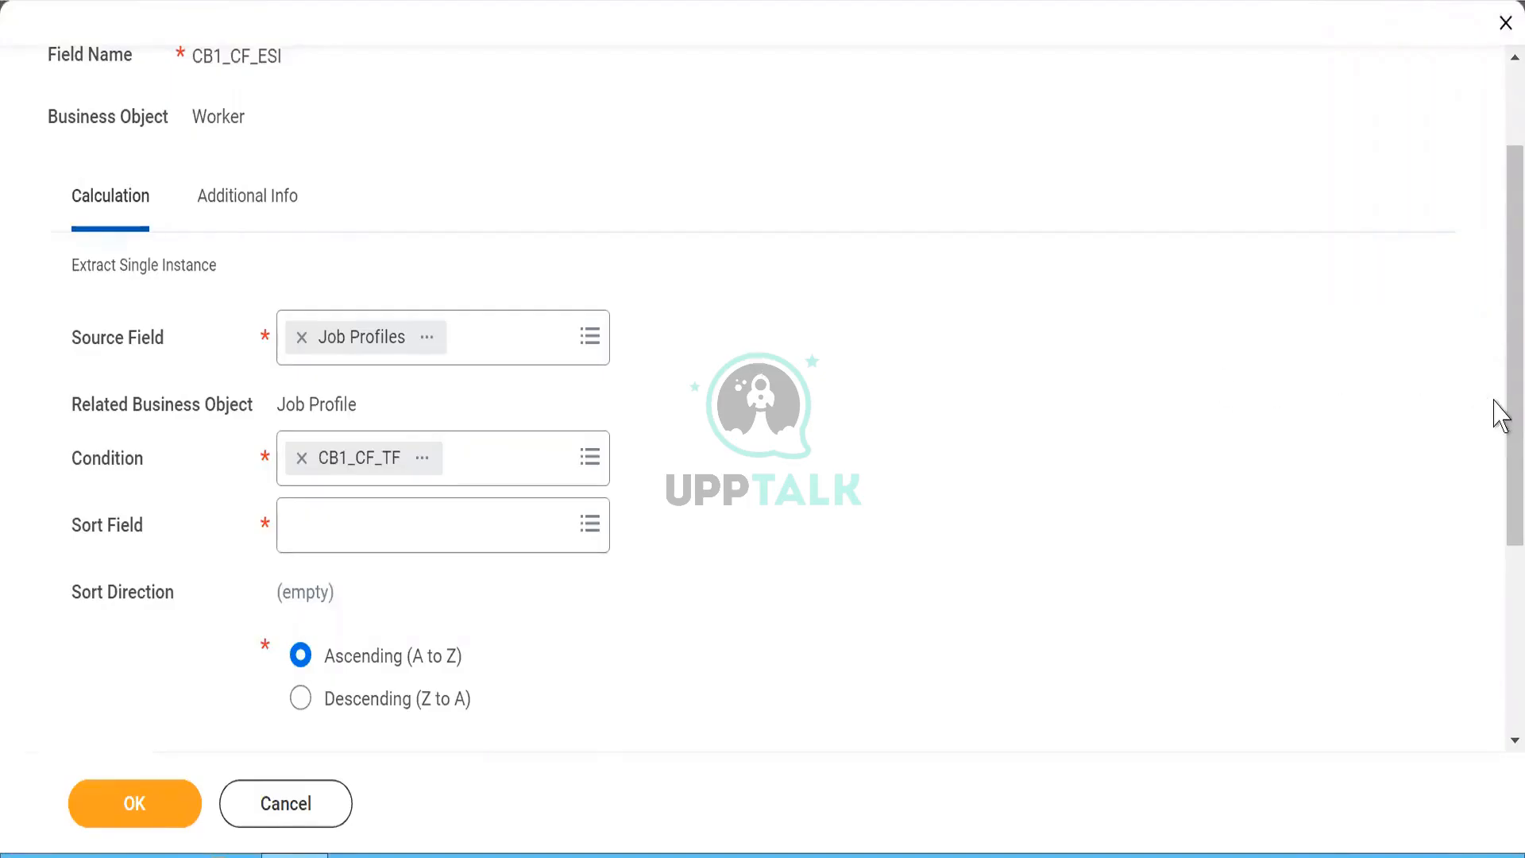
{"action": "scroll", "coordinate": [1495, 517], "scroll_direction": "down", "scroll_amount": 3}
{"action": "left_click_drag", "start_coordinate": [1495, 546], "coordinate": [1492, 580]}
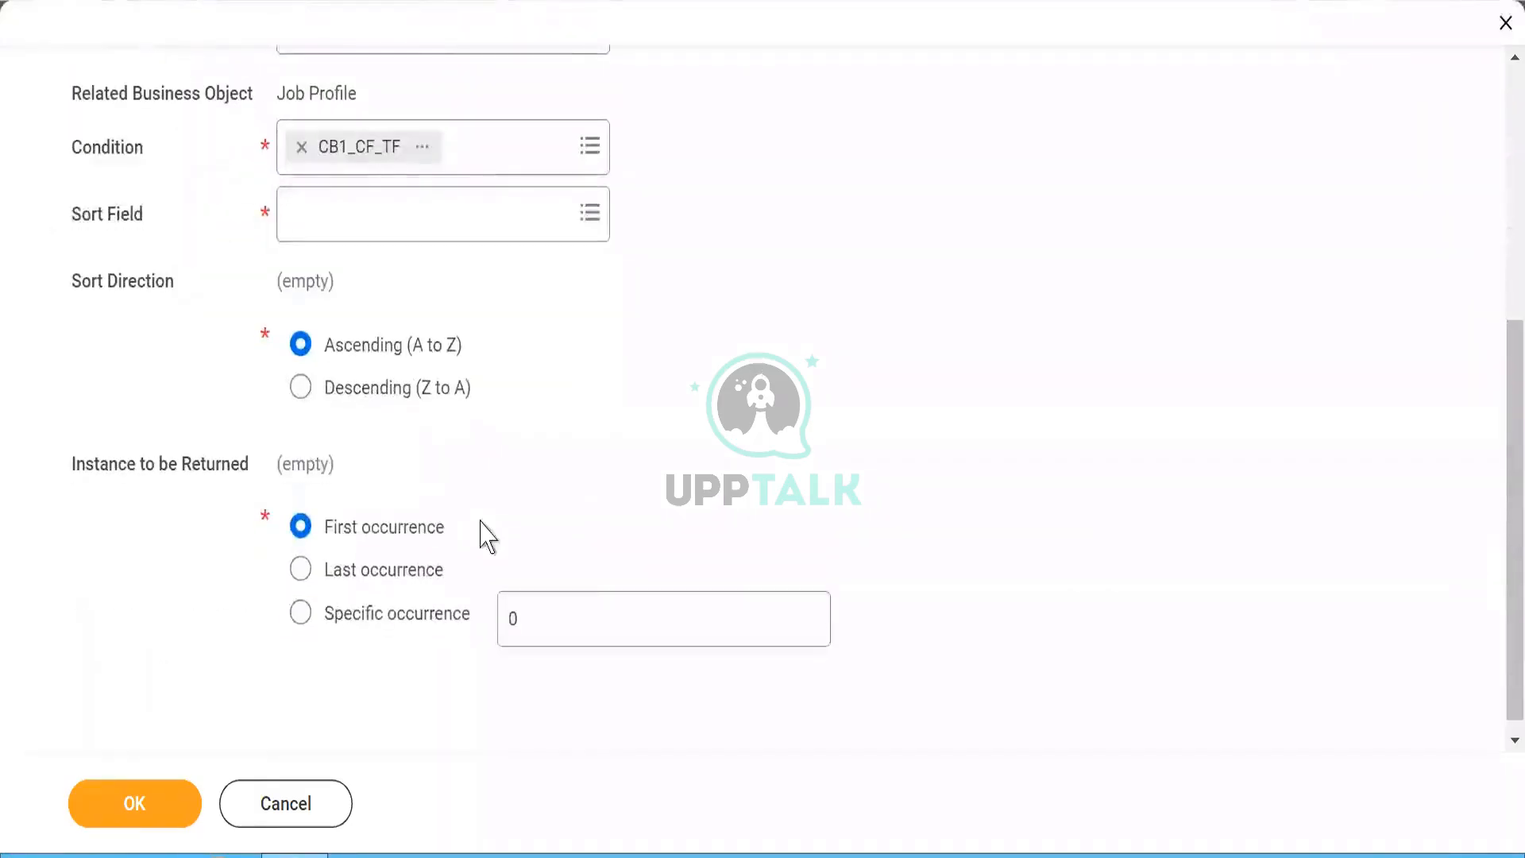
{"action": "left_click_drag", "start_coordinate": [86, 464], "coordinate": [247, 477]}
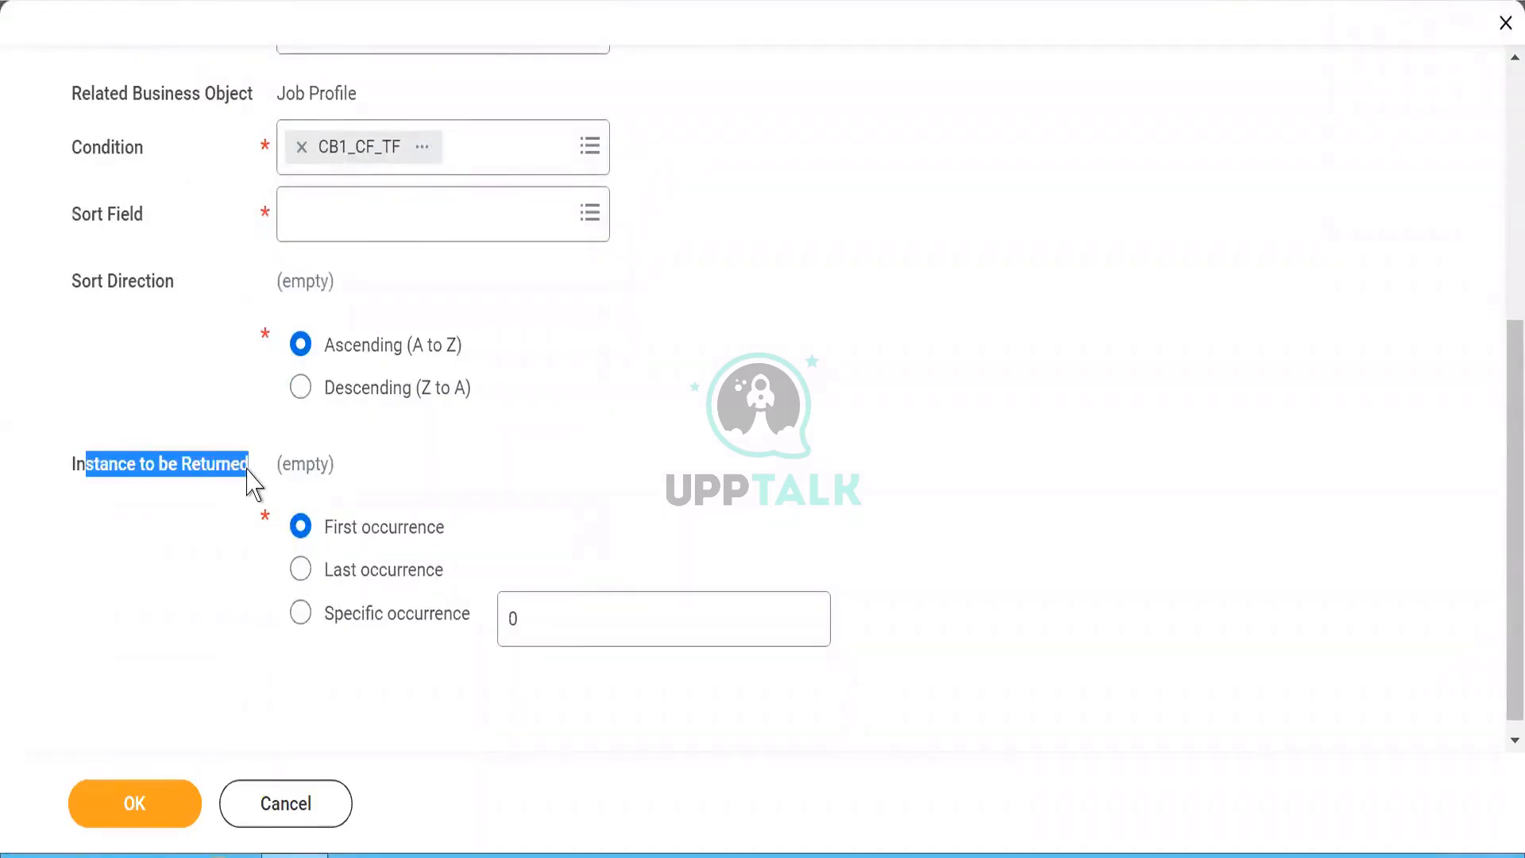
{"action": "left_click", "coordinate": [303, 574]}
{"action": "left_click", "coordinate": [528, 461]}
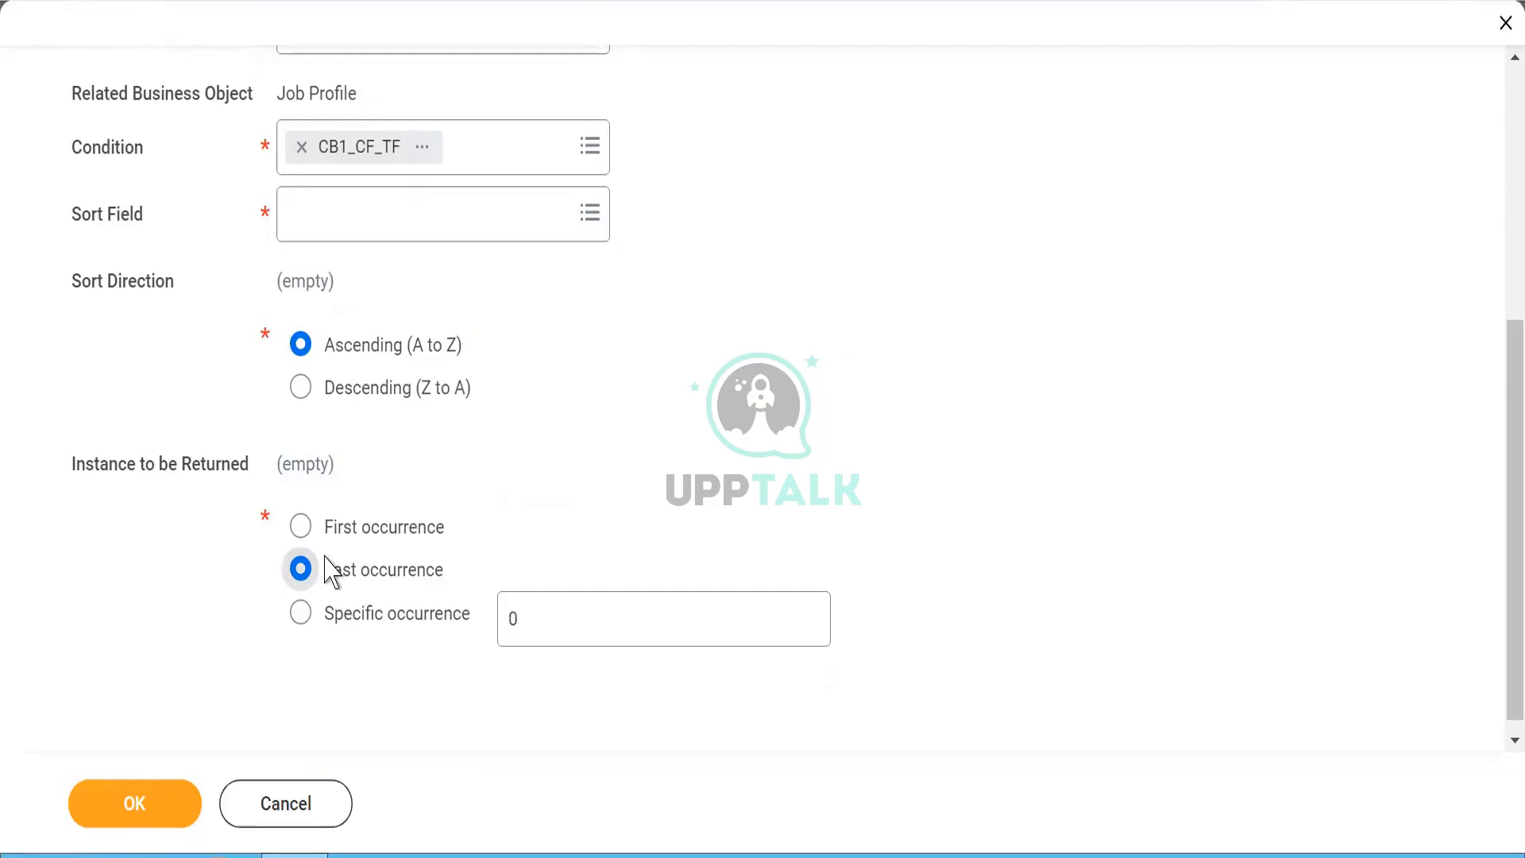
Set the sort field of CB1_CF_ESI to Compensation Grade and save the calculated field.
{"action": "left_click", "coordinate": [310, 216]}
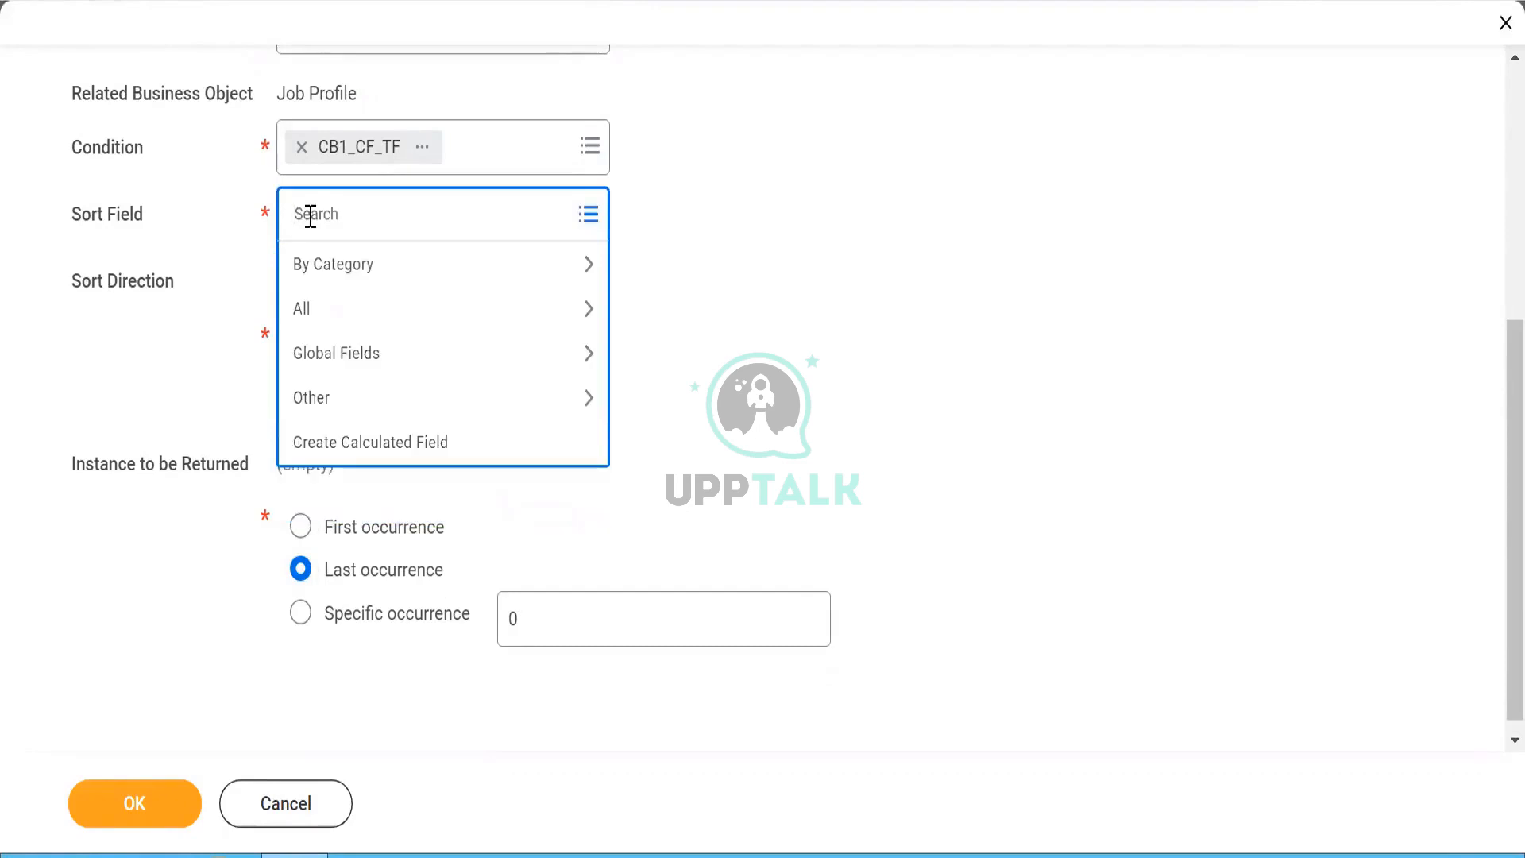
{"action": "type", "text": "Comp garde"}
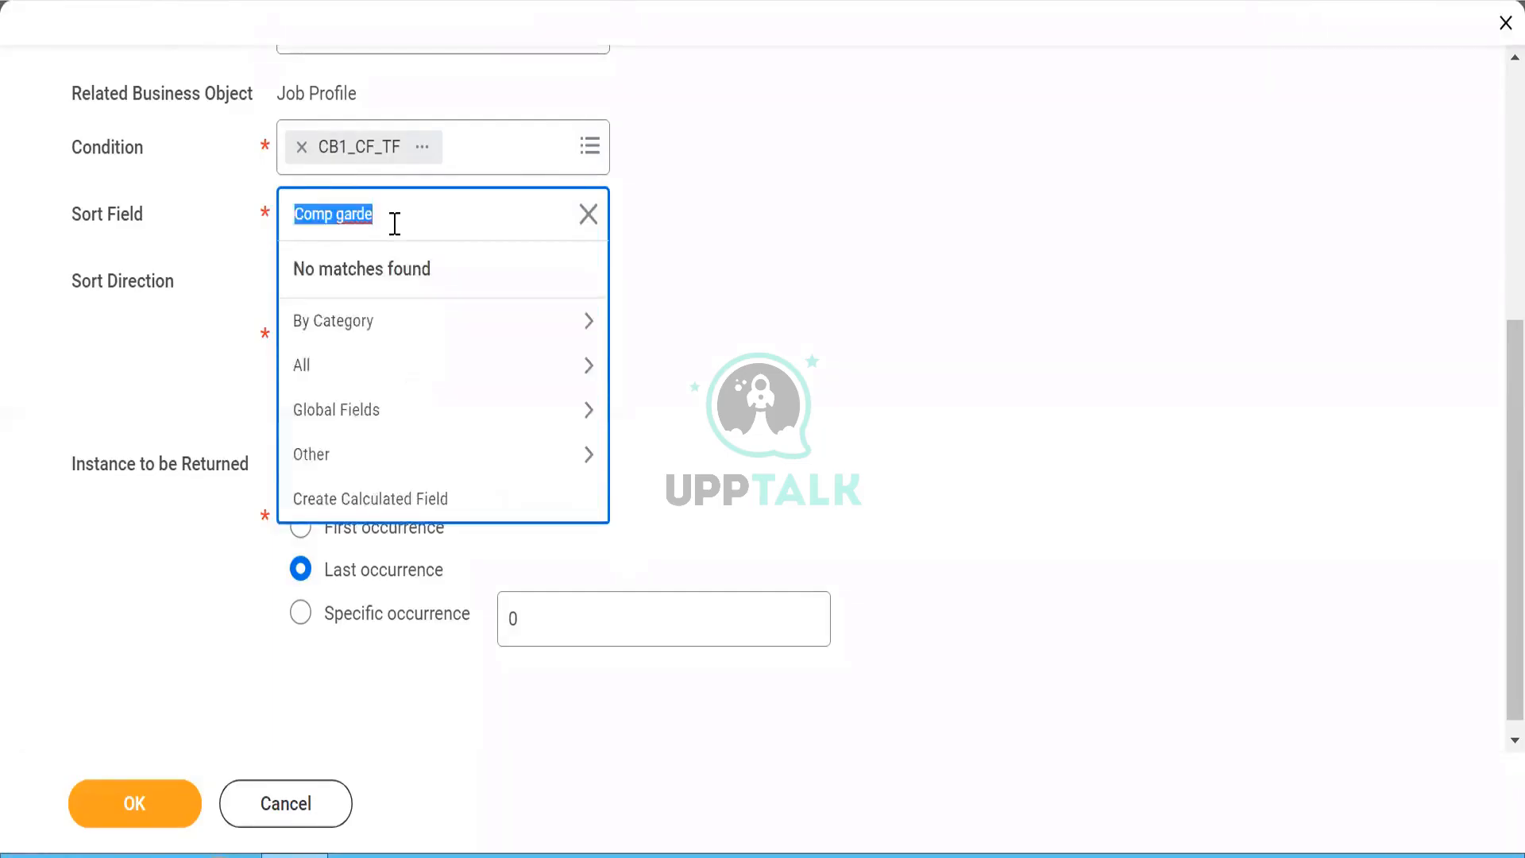
{"action": "left_click", "coordinate": [395, 223]}
{"action": "key", "text": "BackSpace"}
{"action": "key", "text": "BackSpace"}
{"action": "key", "text": "BackSpace"}
{"action": "key", "text": "BackSpace"}
{"action": "key", "text": "BackSpace"}
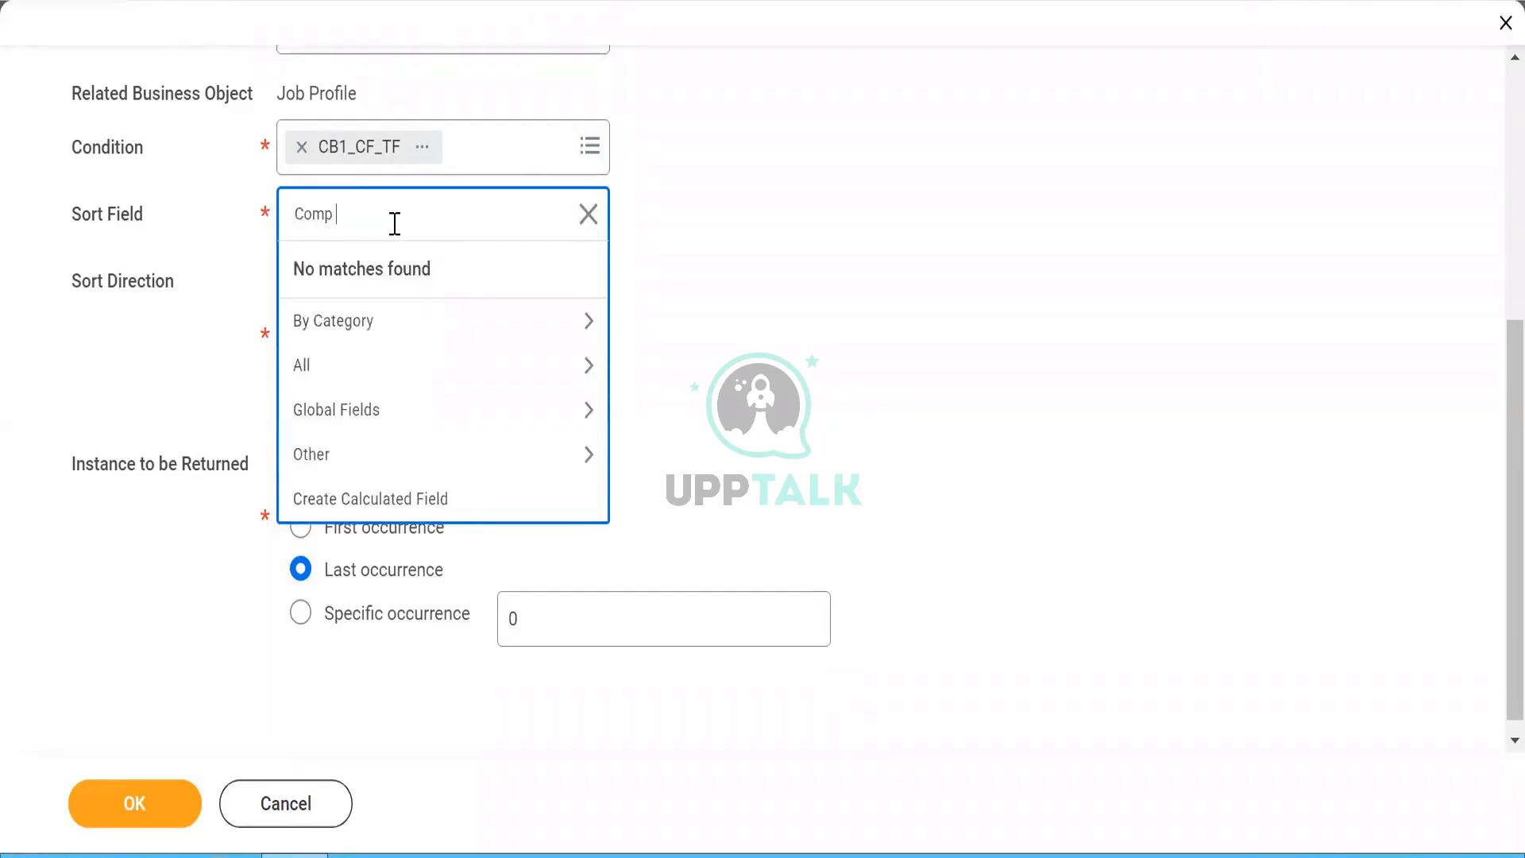
{"action": "type", "text": "grade"}
{"action": "key", "text": "Return"}
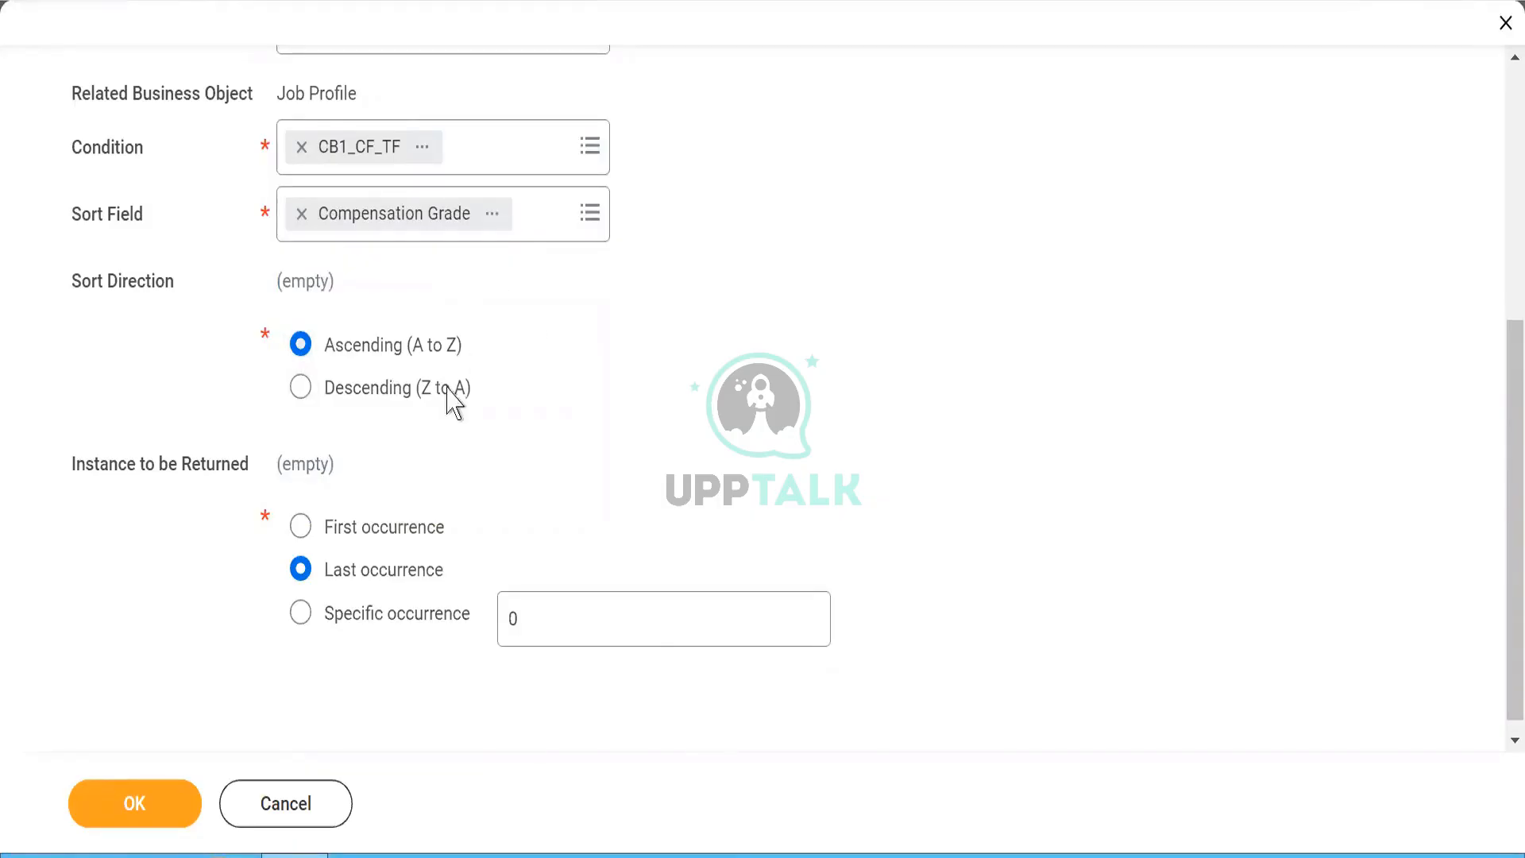
{"action": "left_click", "coordinate": [125, 806]}
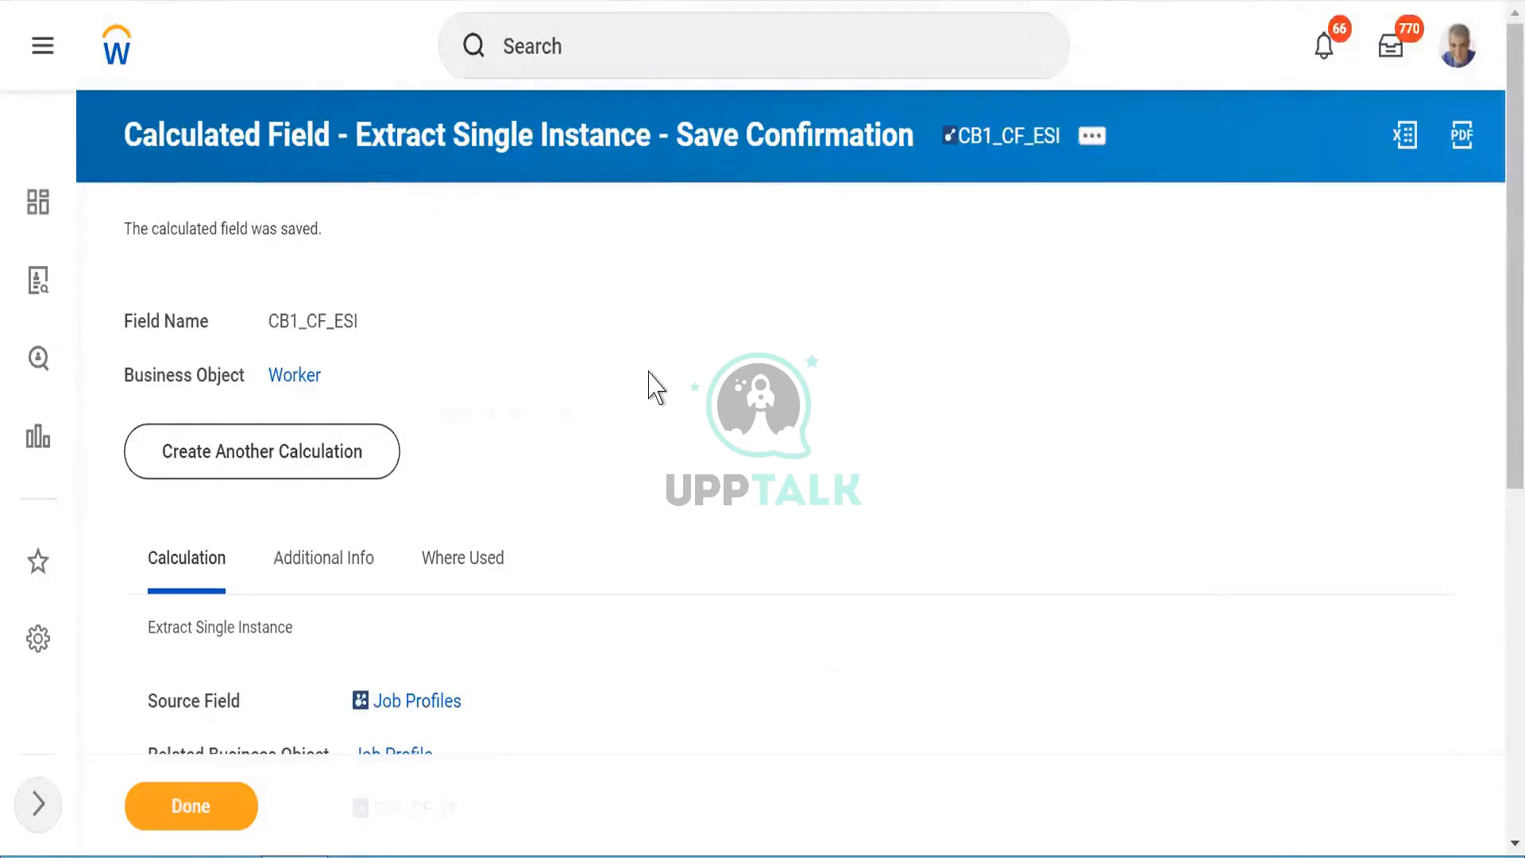
{"action": "scroll", "coordinate": [651, 388], "scroll_direction": "down", "scroll_amount": 5}
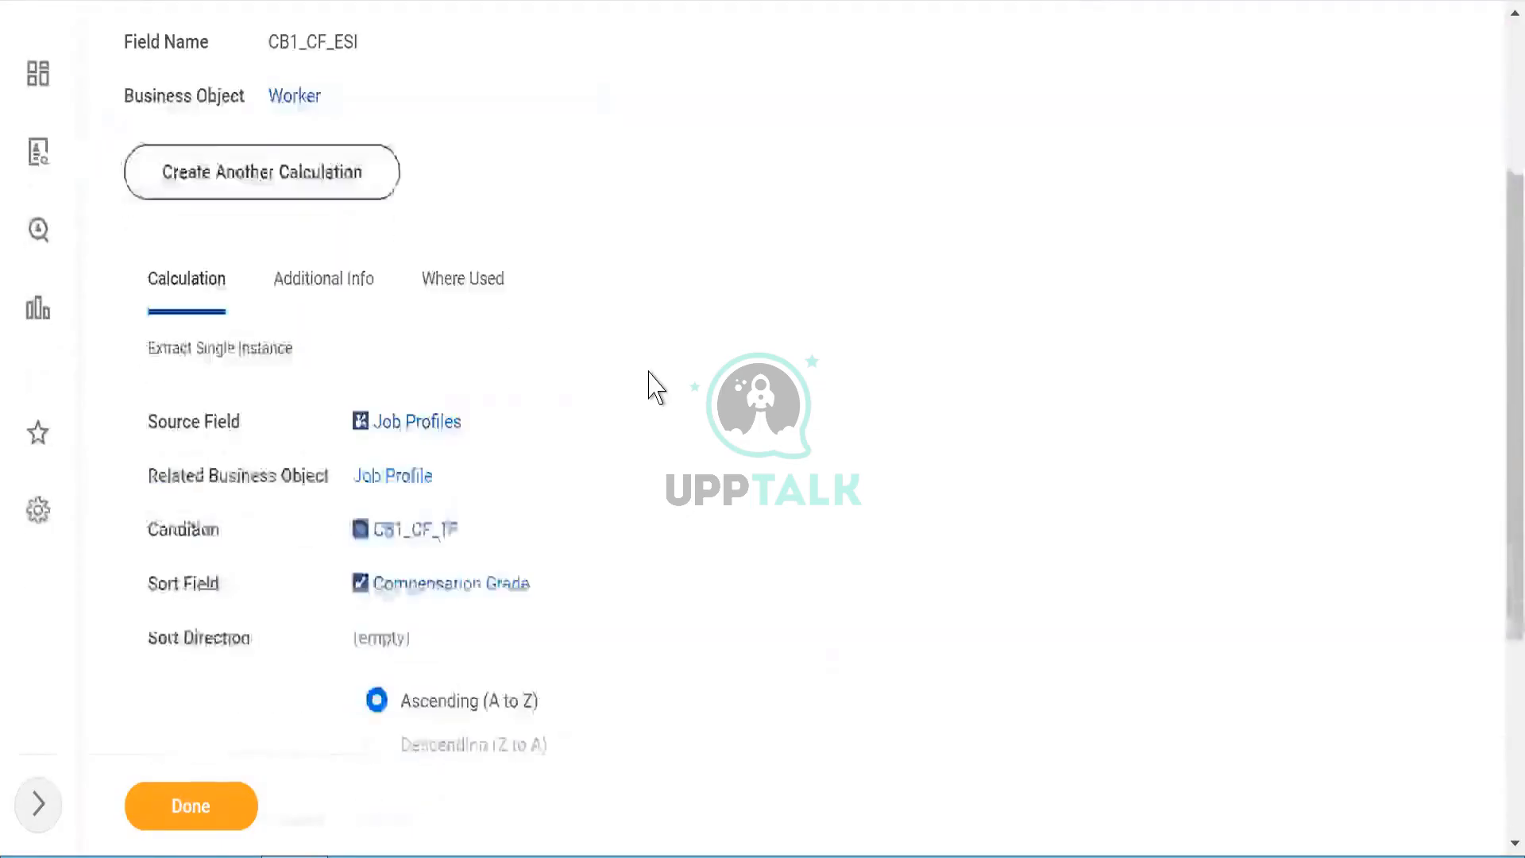
{"action": "scroll", "coordinate": [651, 388], "scroll_direction": "up", "scroll_amount": 5}
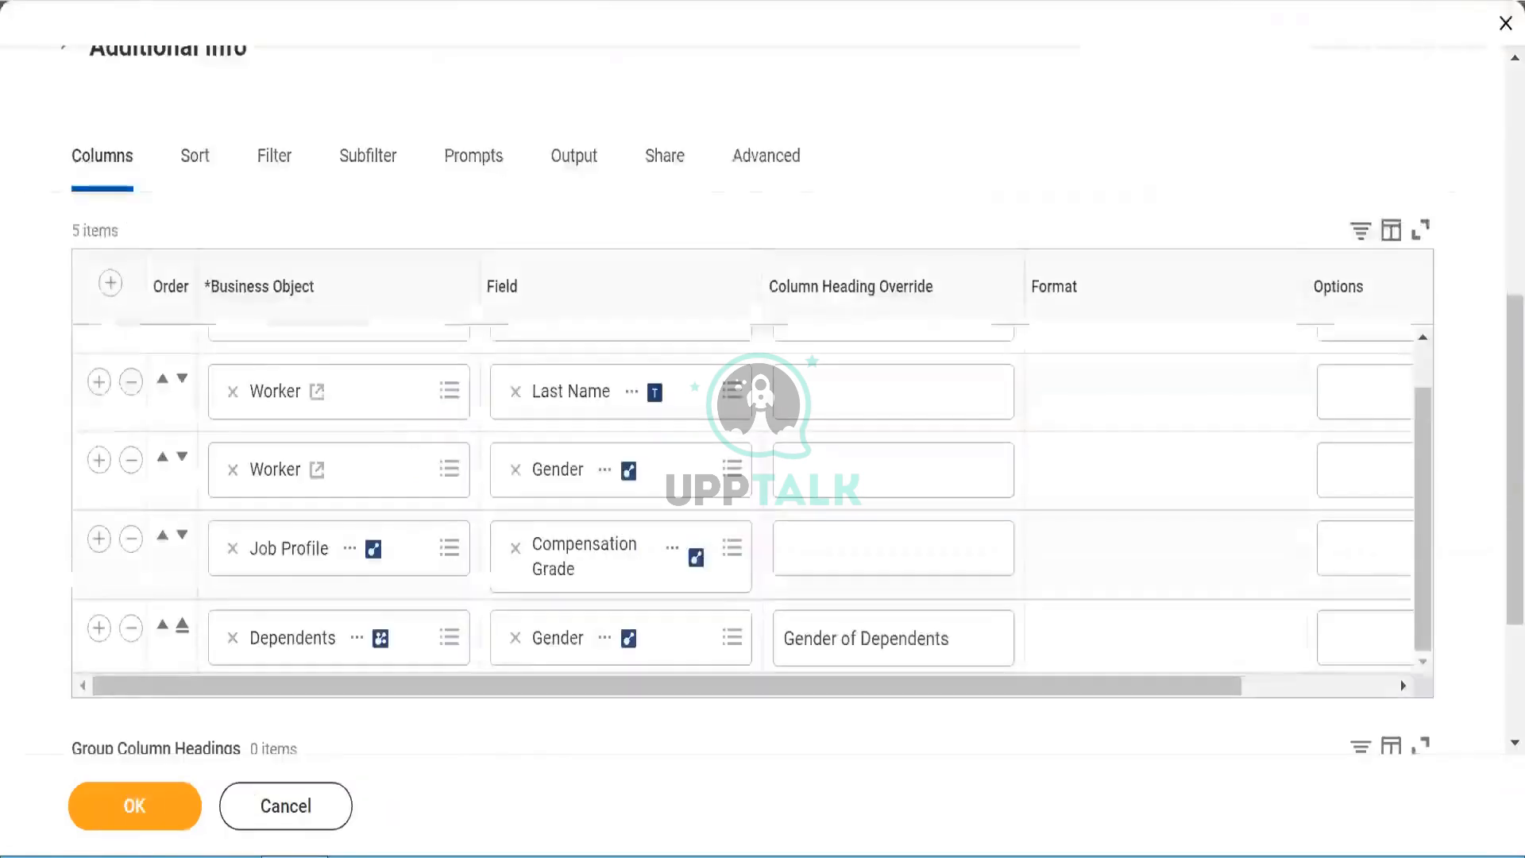
Add a new first column row for the Worker business object to the report and open its field choices.
{"action": "scroll", "coordinate": [1498, 511], "scroll_direction": "down", "scroll_amount": 1}
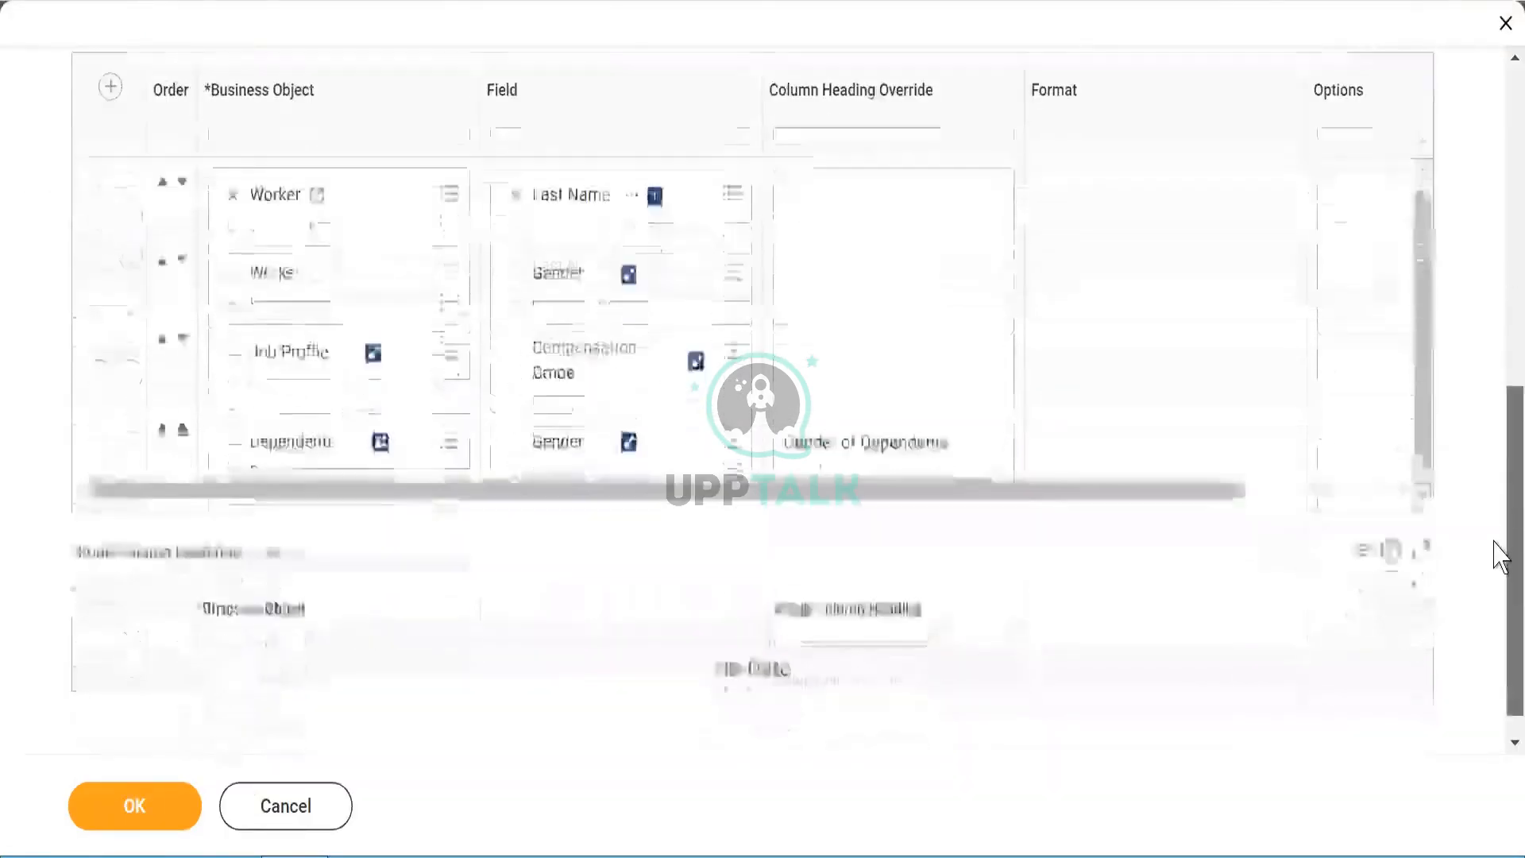
{"action": "scroll", "coordinate": [1500, 431], "scroll_direction": "up", "scroll_amount": 2}
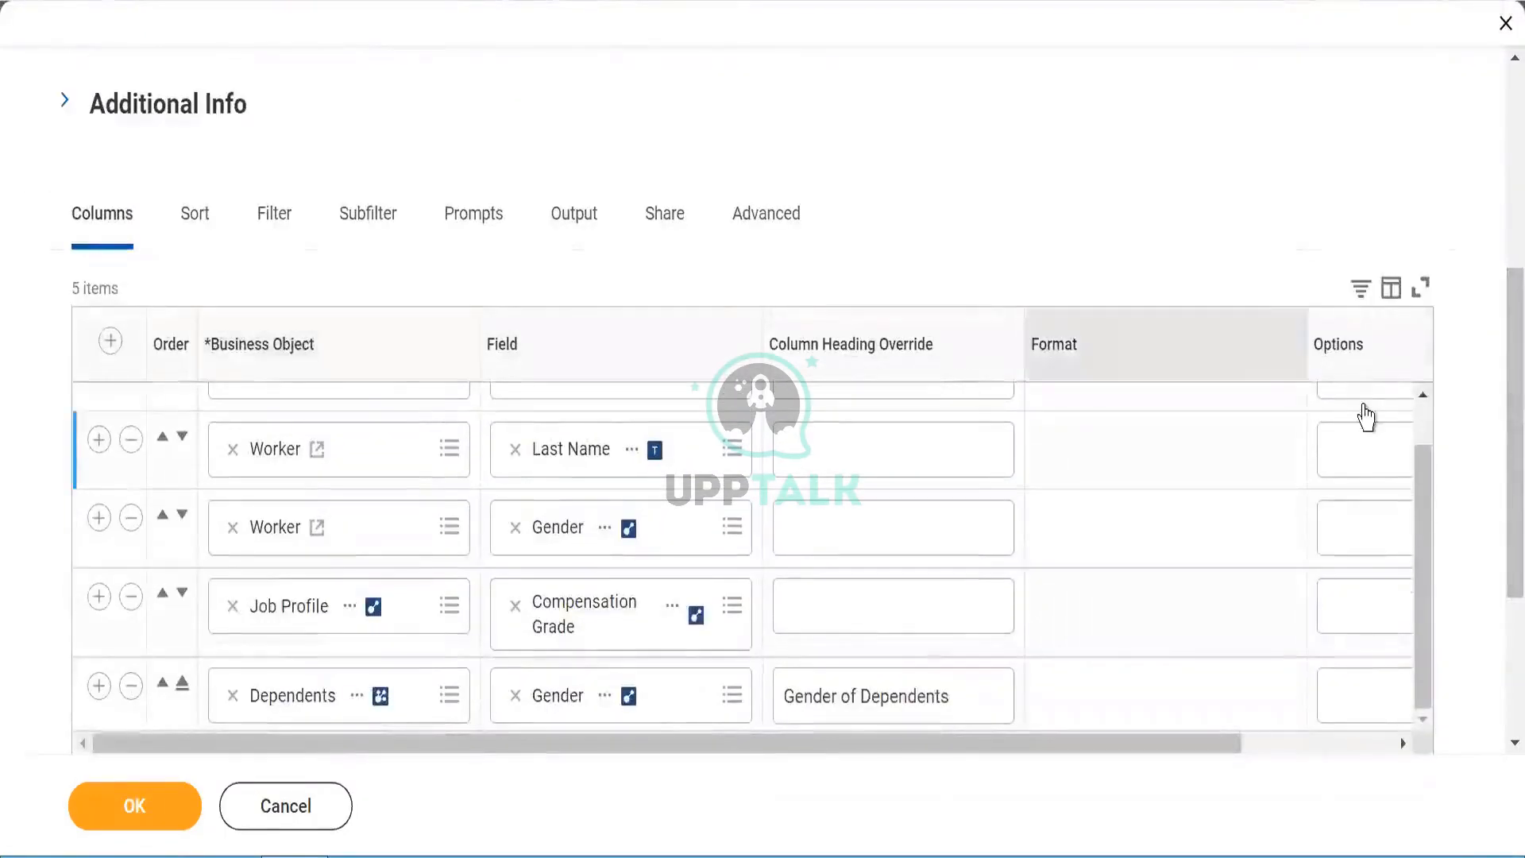
{"action": "scroll", "coordinate": [1433, 445], "scroll_direction": "up", "scroll_amount": 2}
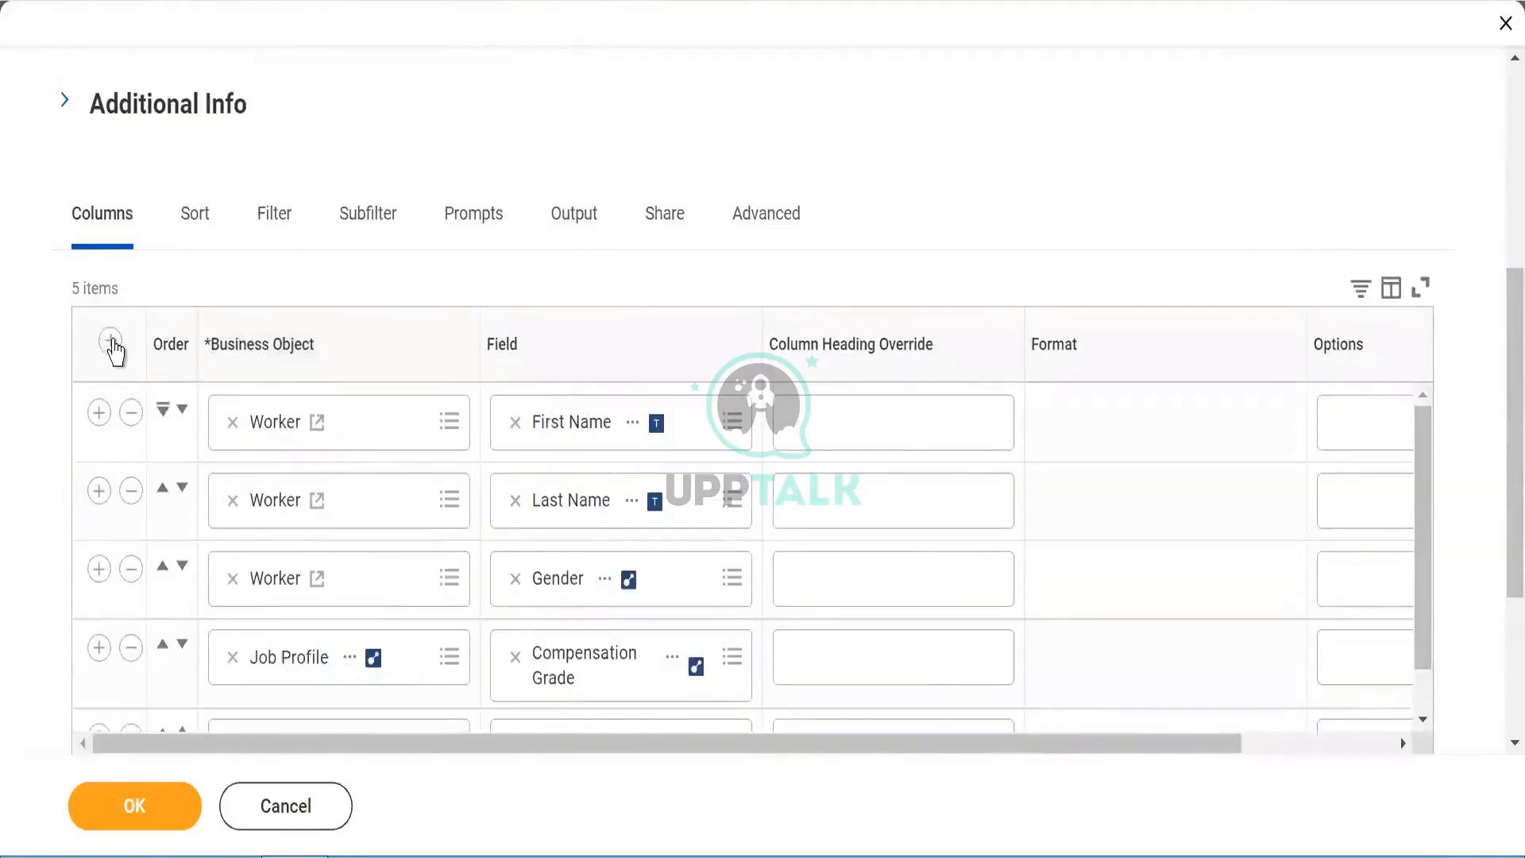
{"action": "left_click", "coordinate": [111, 344]}
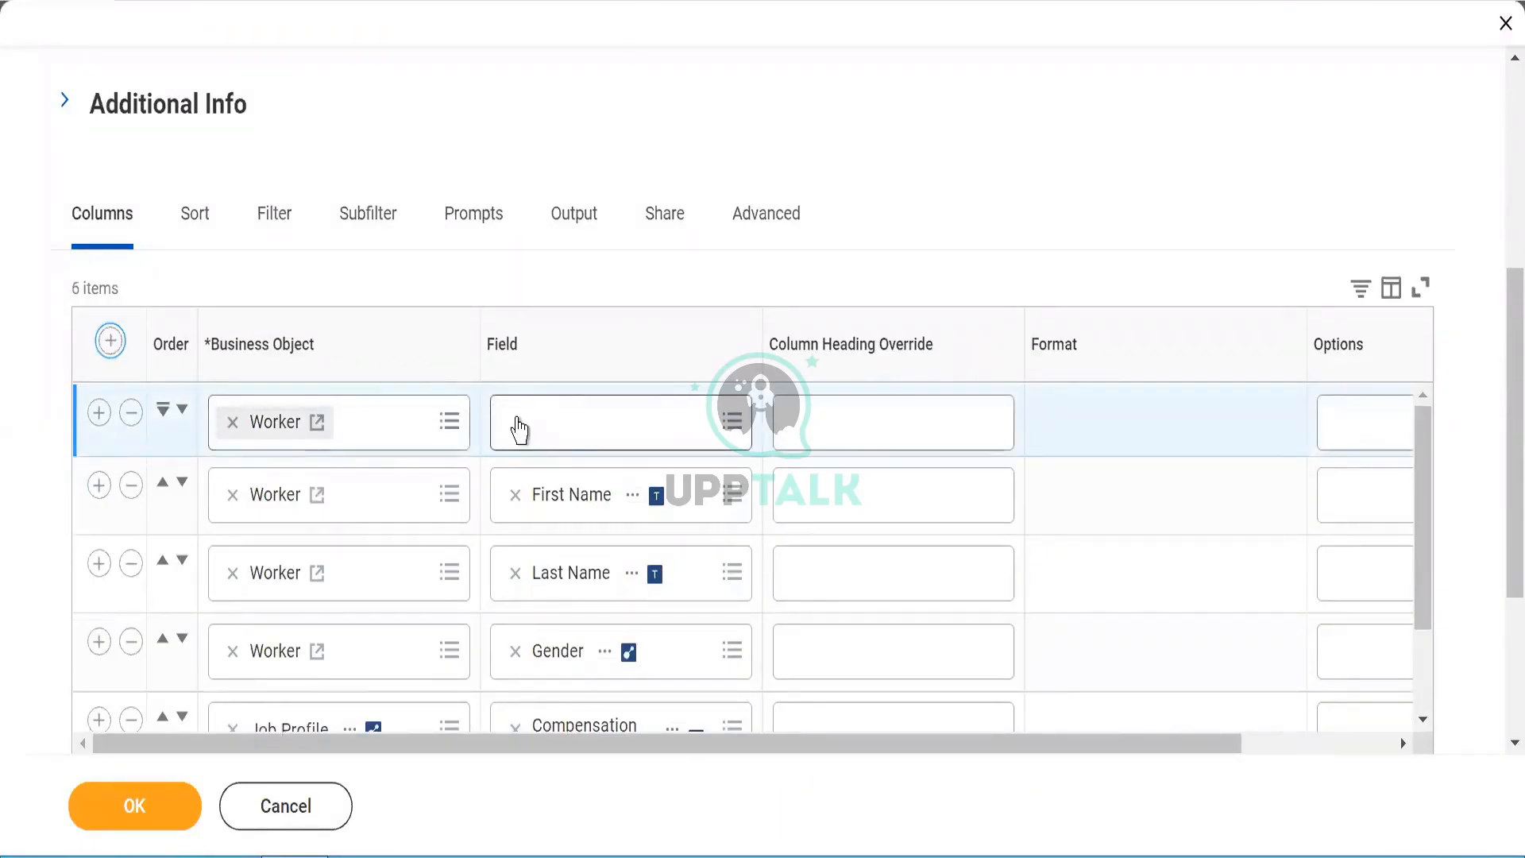
{"action": "left_click", "coordinate": [530, 423]}
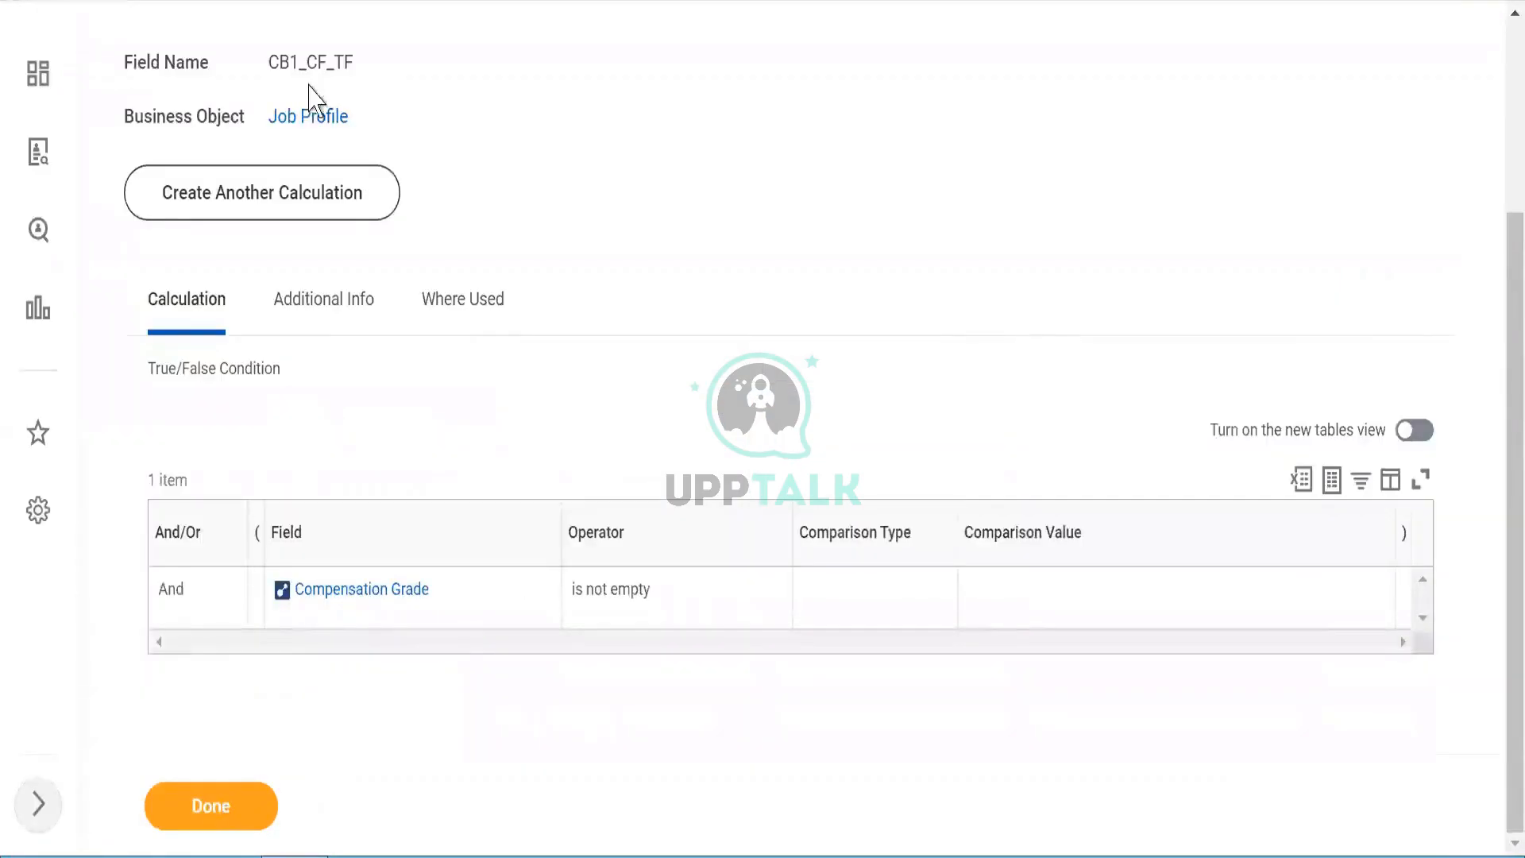
Compare the names and business objects of the saved CB1_CF_TF and CB1_CF_ESI calculated fields.
{"action": "left_click_drag", "start_coordinate": [271, 62], "coordinate": [365, 76]}
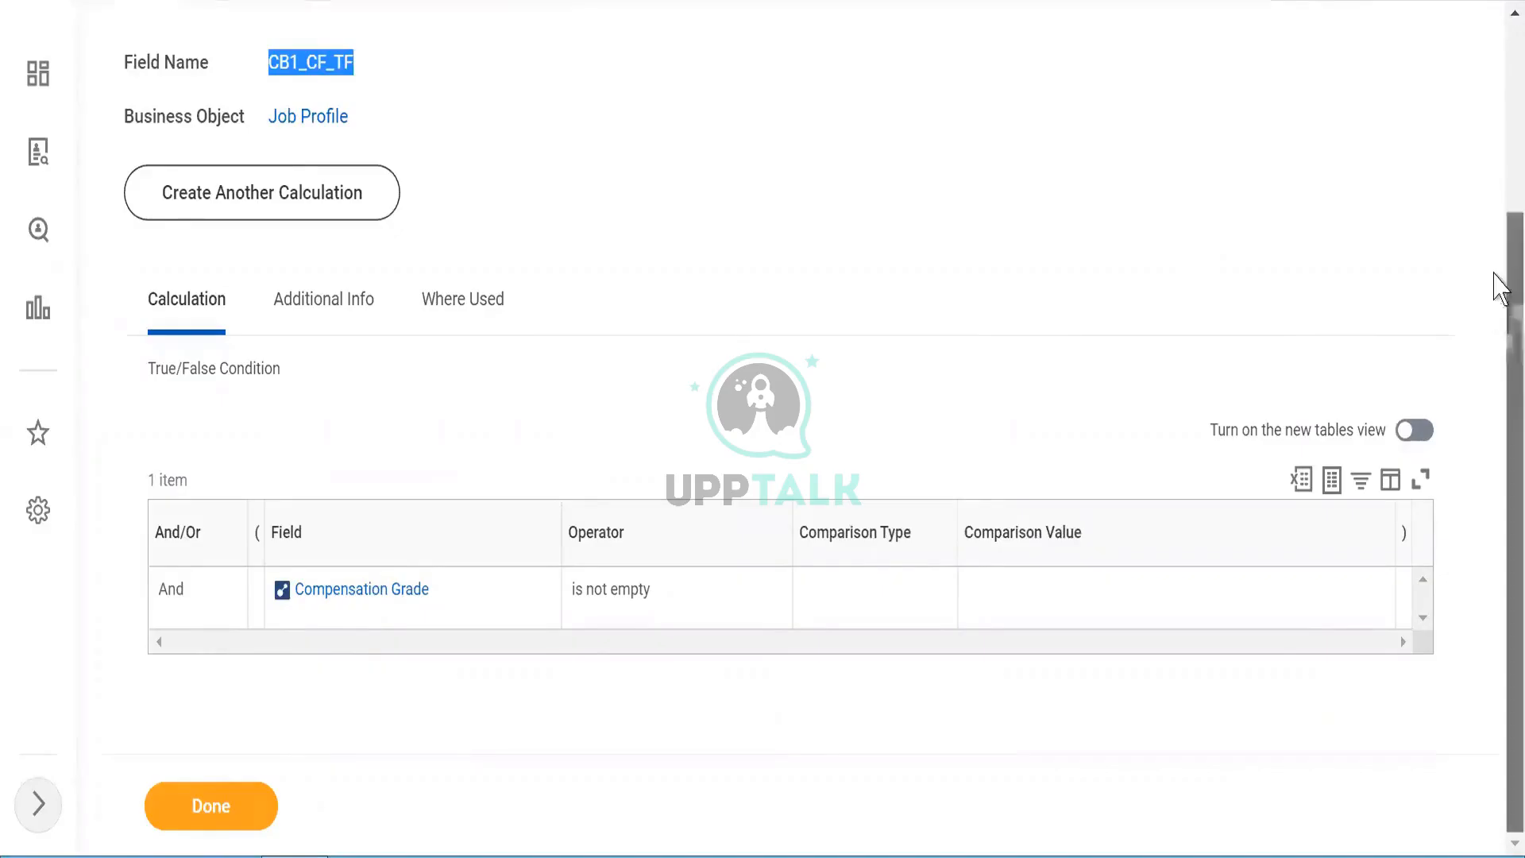
{"action": "scroll", "coordinate": [1499, 282], "scroll_direction": "up", "scroll_amount": 2}
{"action": "mouse_move", "coordinate": [309, 235]}
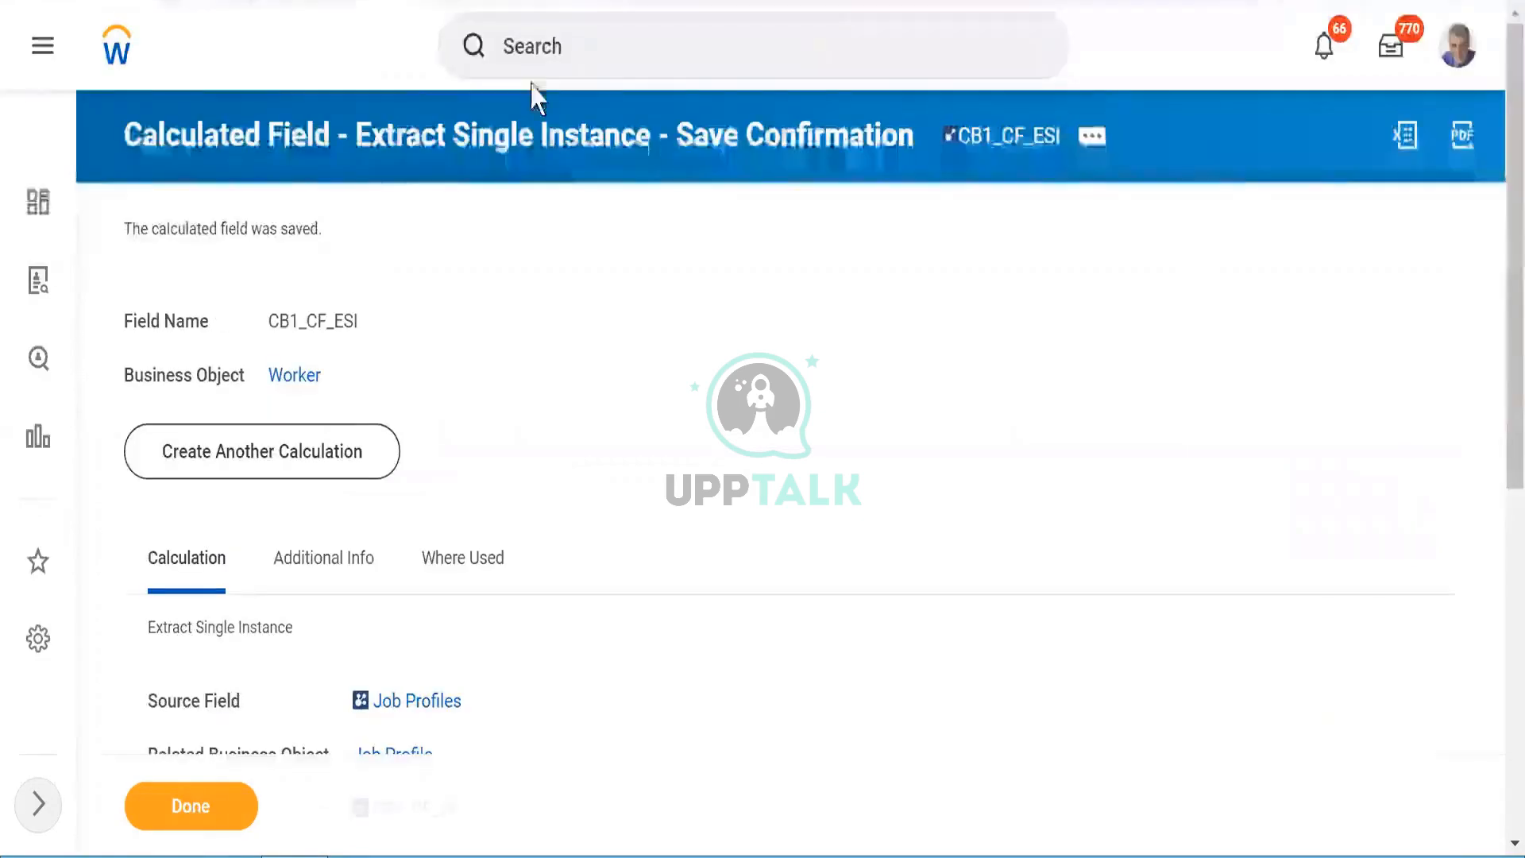
{"action": "mouse_move", "coordinate": [298, 385]}
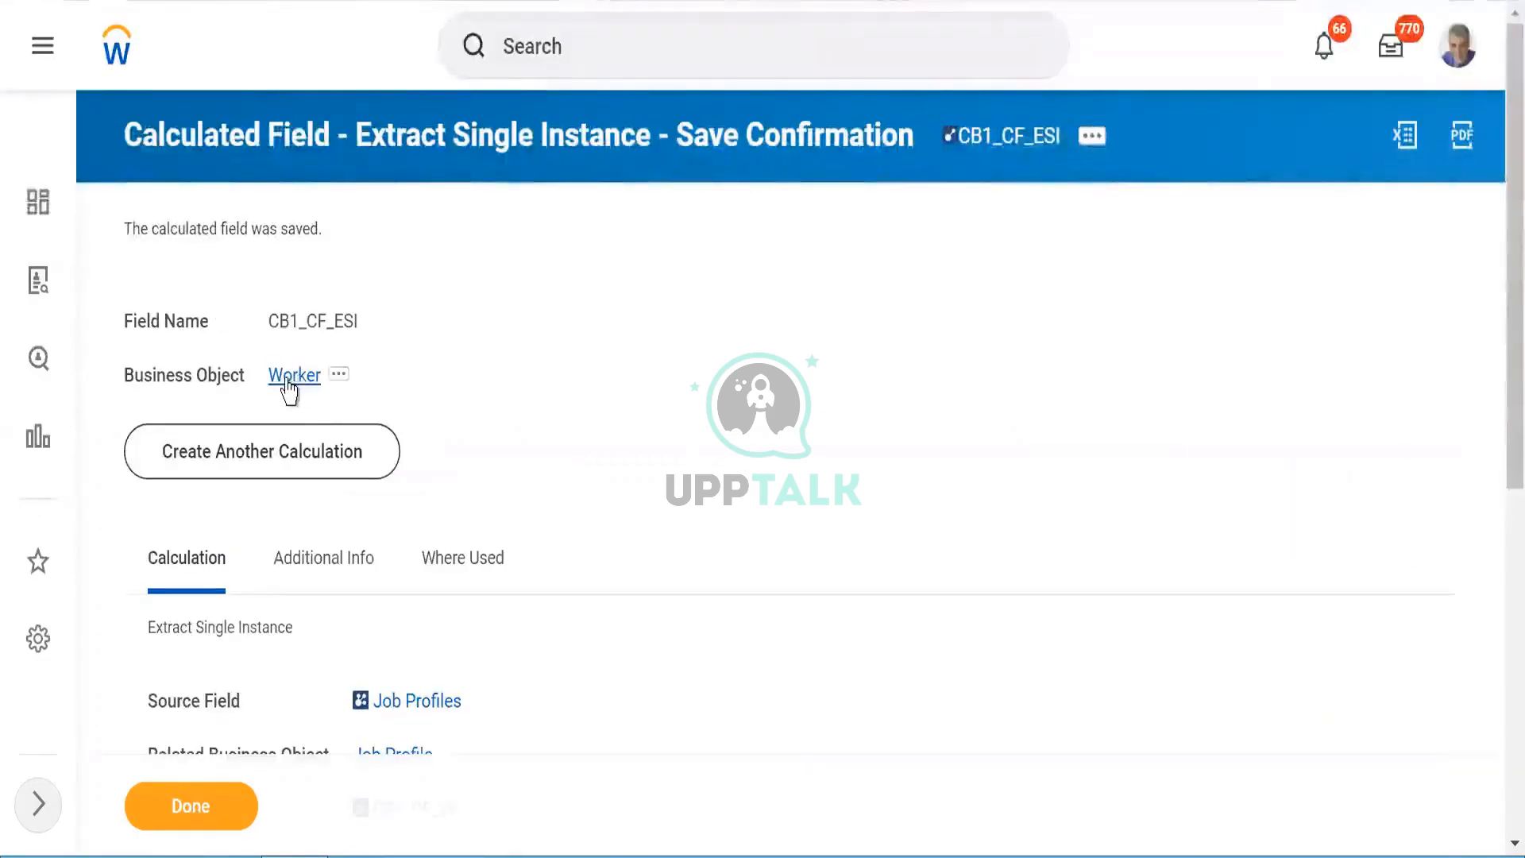
{"action": "double_click", "coordinate": [296, 326]}
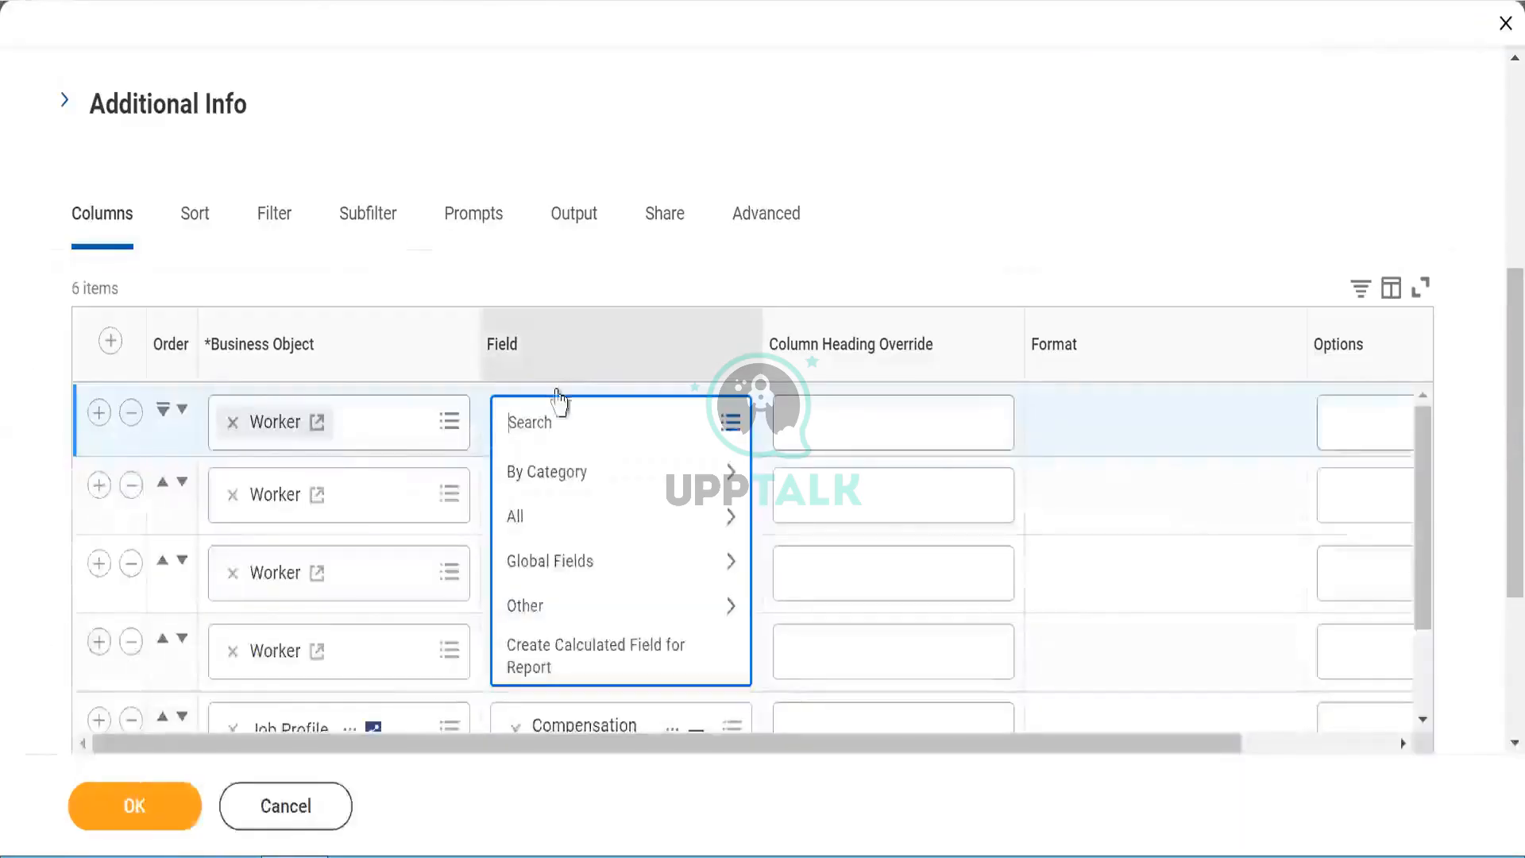
Select CB1_CF_ESI as the new Worker column's field, check the report's primary business object, and save the report definition.
{"action": "type", "text": "Cb1"}
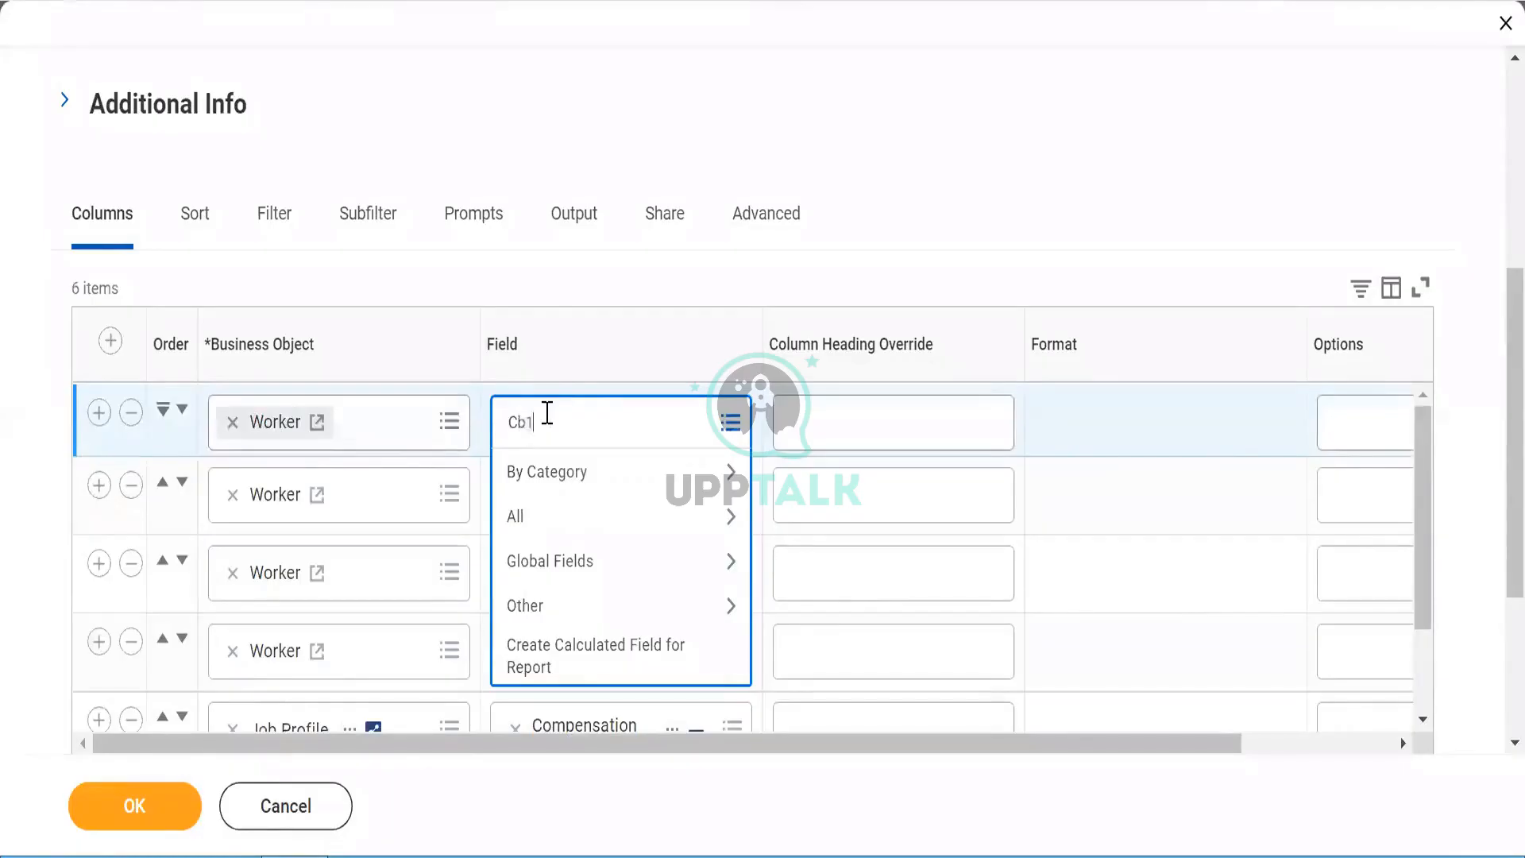
{"action": "type", "text": "_cF"}
{"action": "key", "text": "Return"}
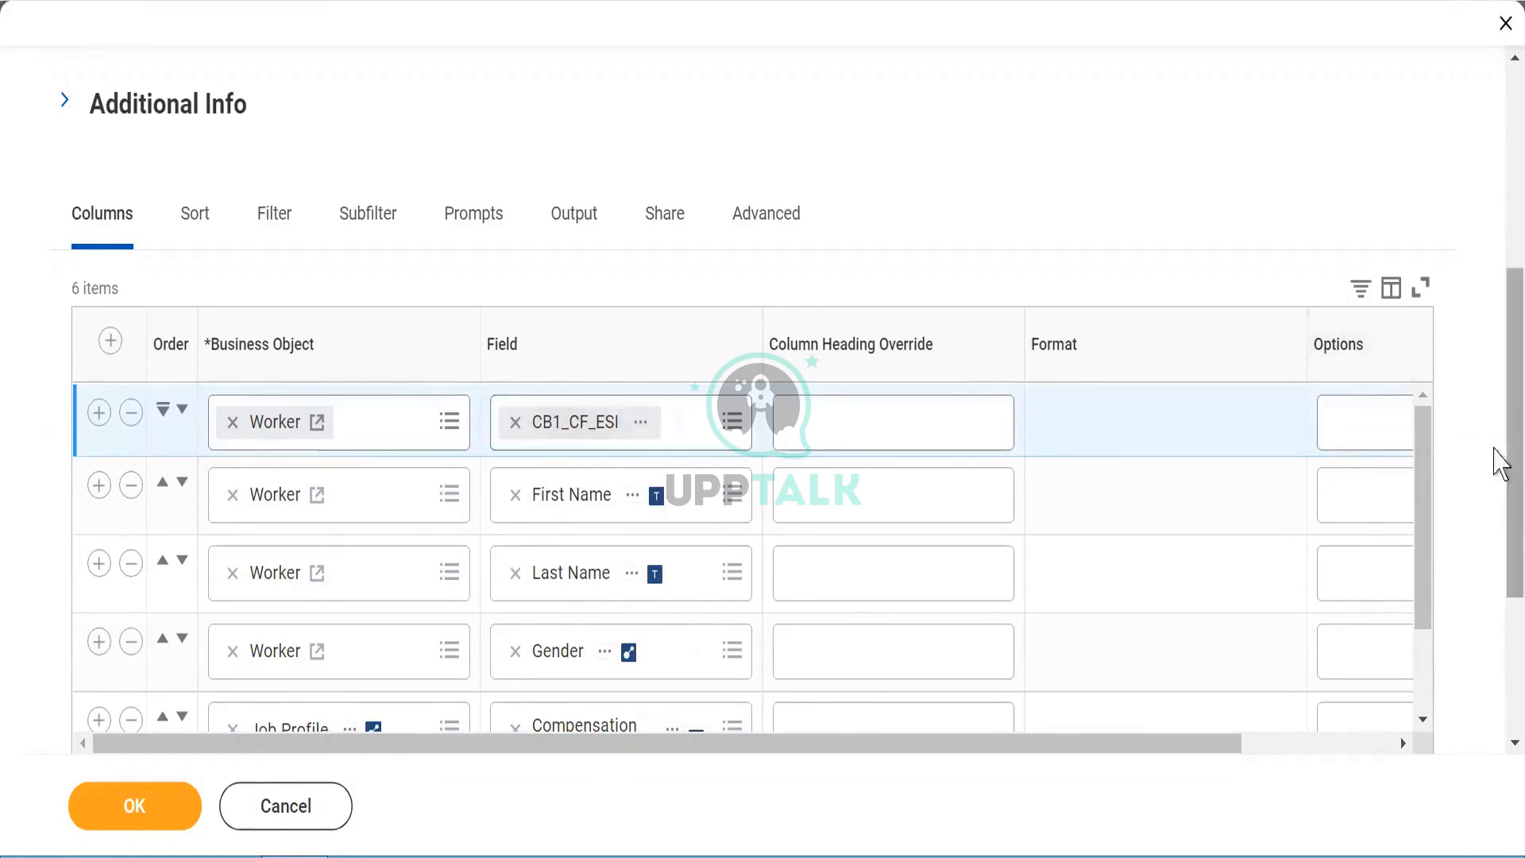
{"action": "scroll", "coordinate": [1494, 439], "scroll_direction": "up", "scroll_amount": 1}
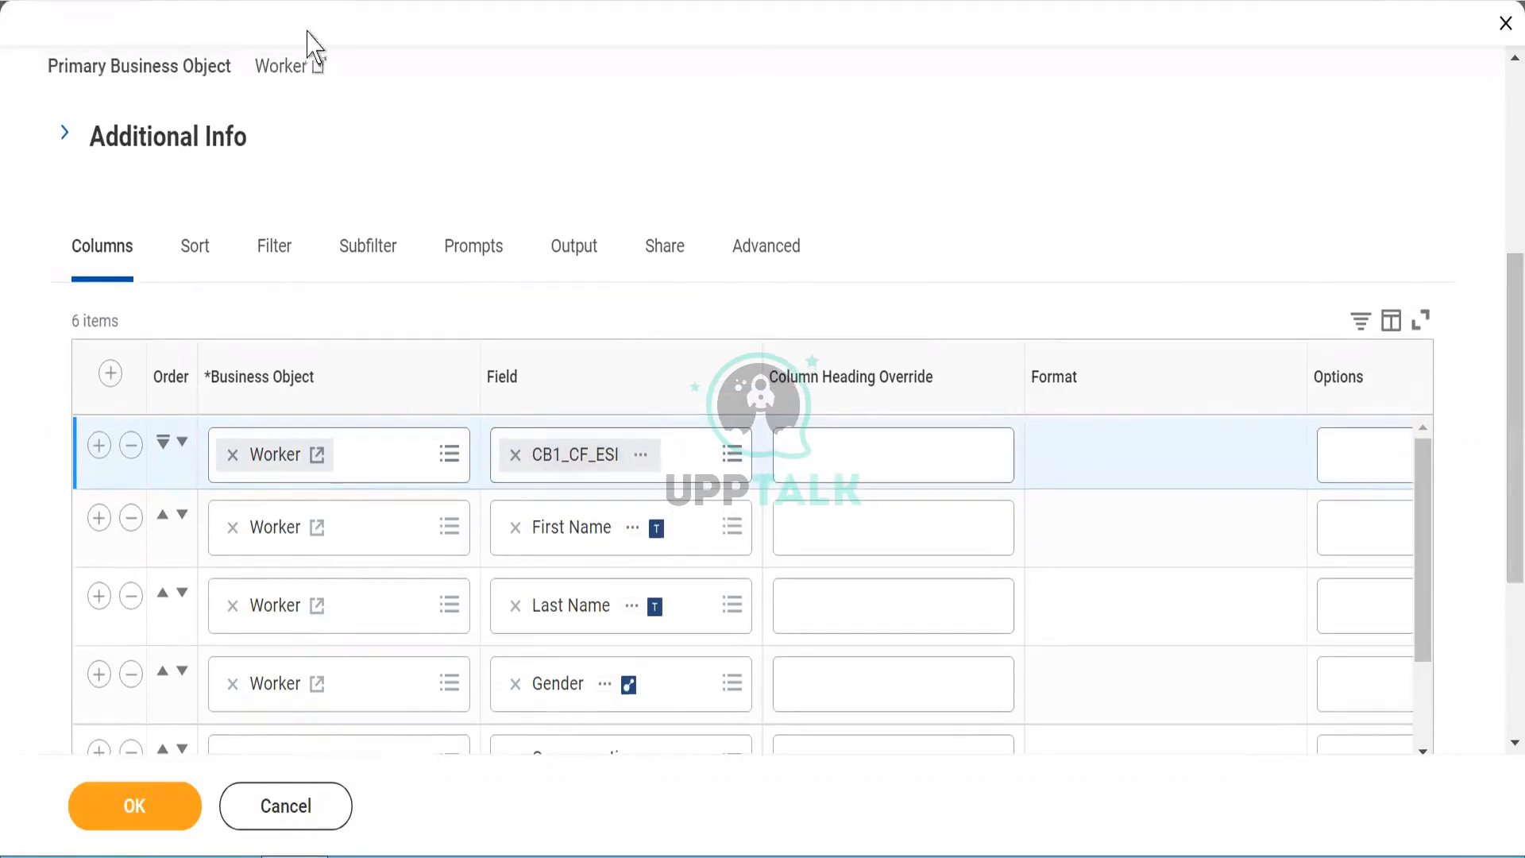
{"action": "double_click", "coordinate": [281, 63]}
{"action": "left_click", "coordinate": [453, 136]}
{"action": "left_click", "coordinate": [147, 812]}
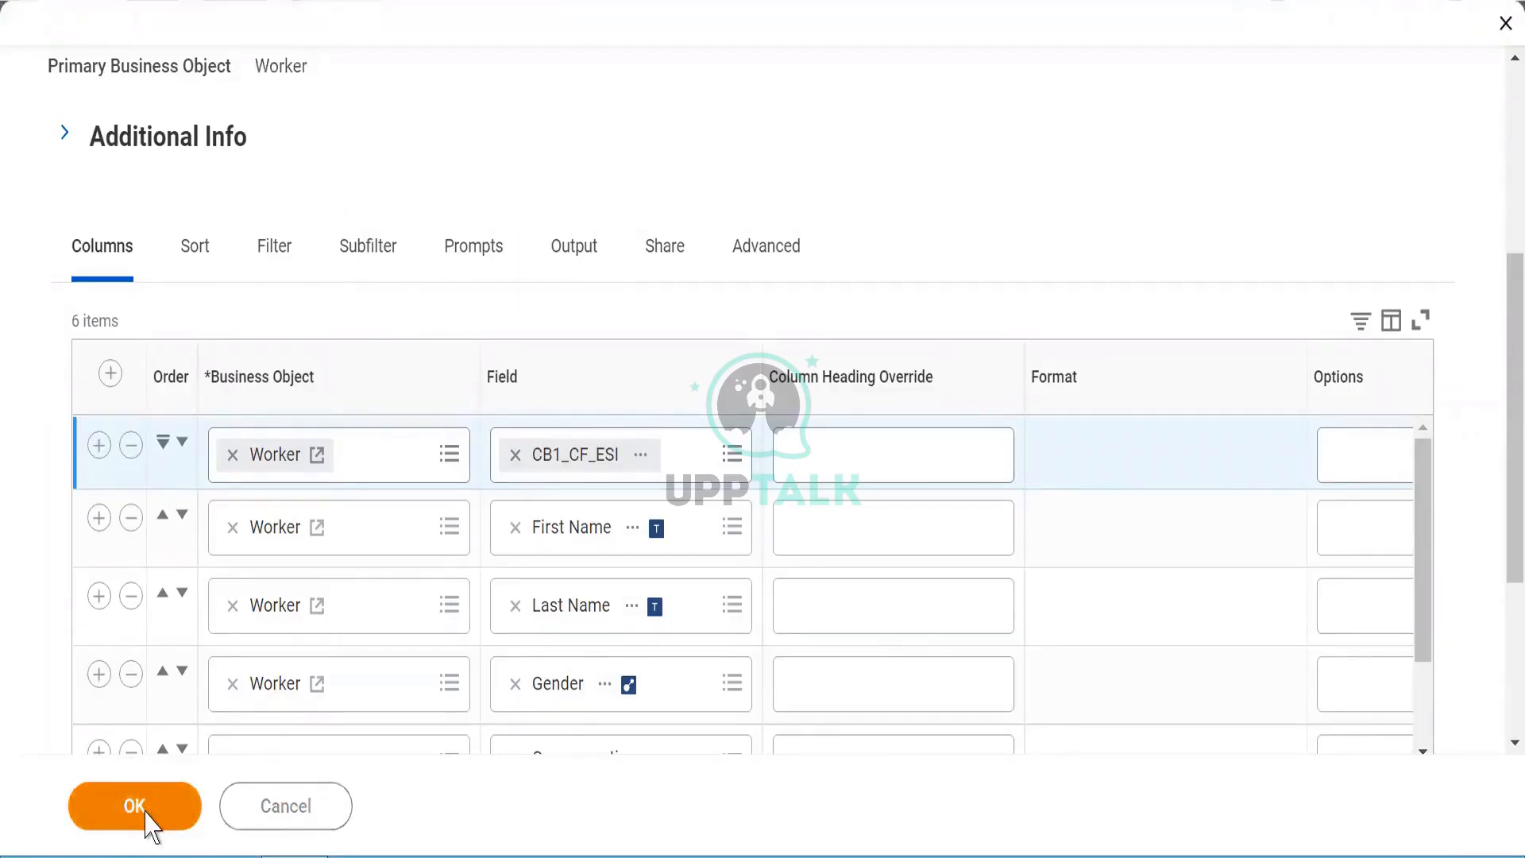
Save the column definition of the custom report and run it.
{"action": "left_click", "coordinate": [150, 826]}
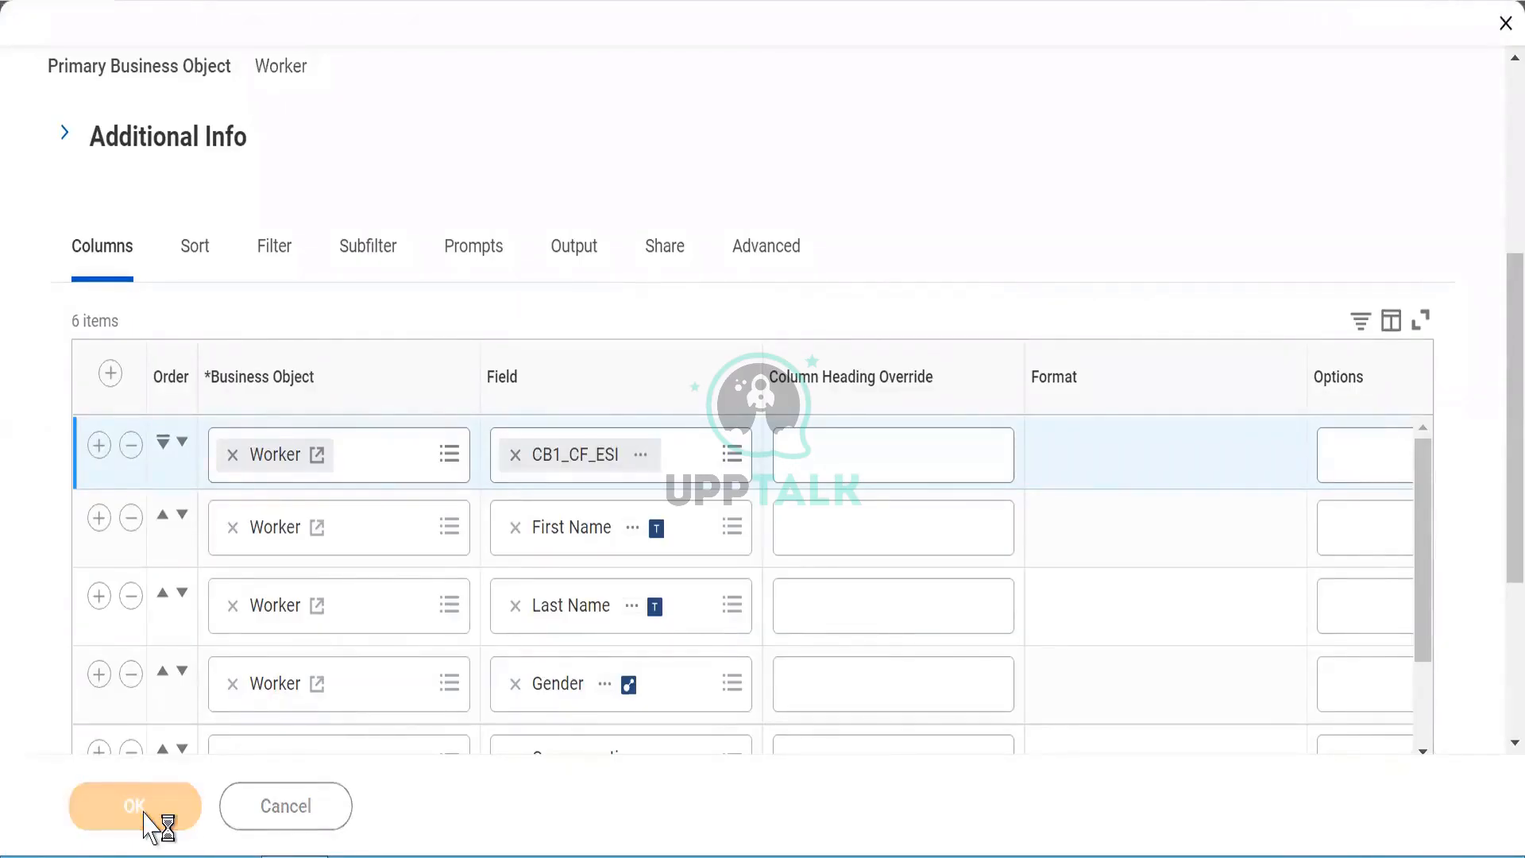
{"action": "left_click", "coordinate": [146, 818]}
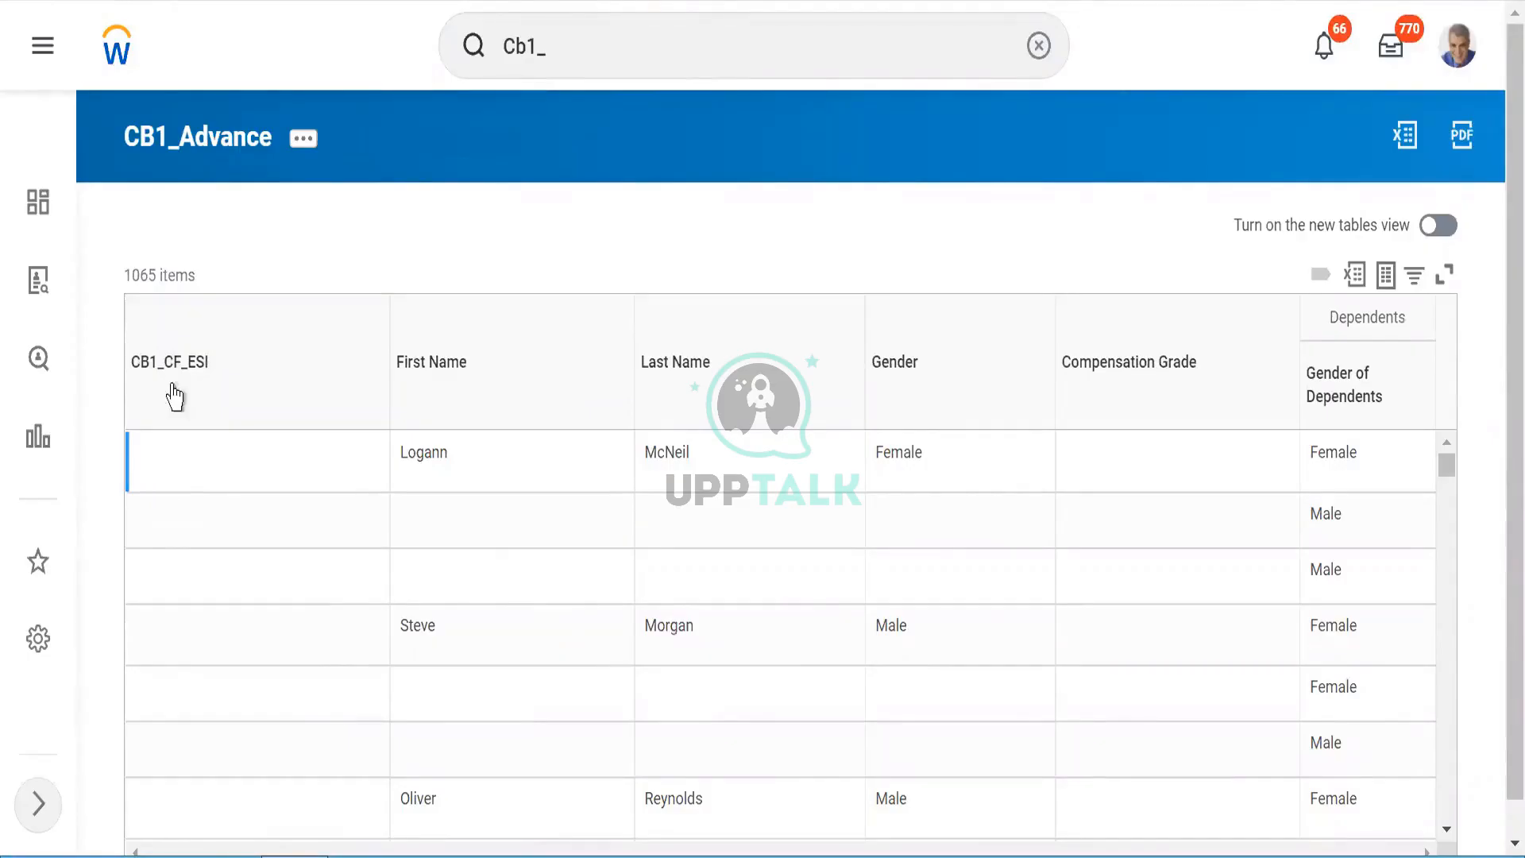
Open the CB1_Advance custom report definition for editing from its results page.
{"action": "left_click", "coordinate": [303, 143]}
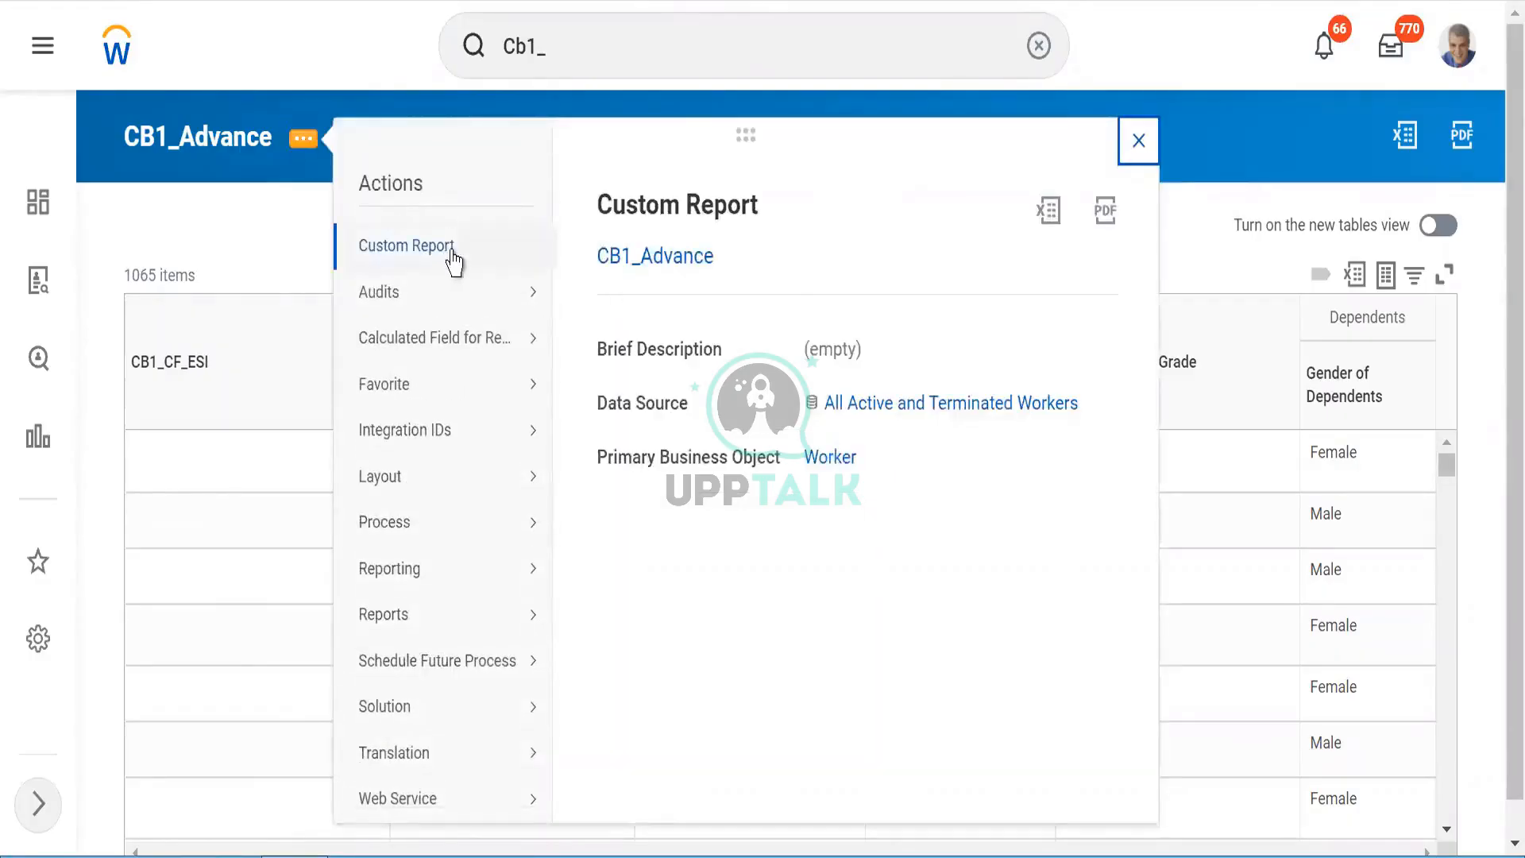
{"action": "mouse_move", "coordinate": [483, 257]}
{"action": "left_click", "coordinate": [602, 251]}
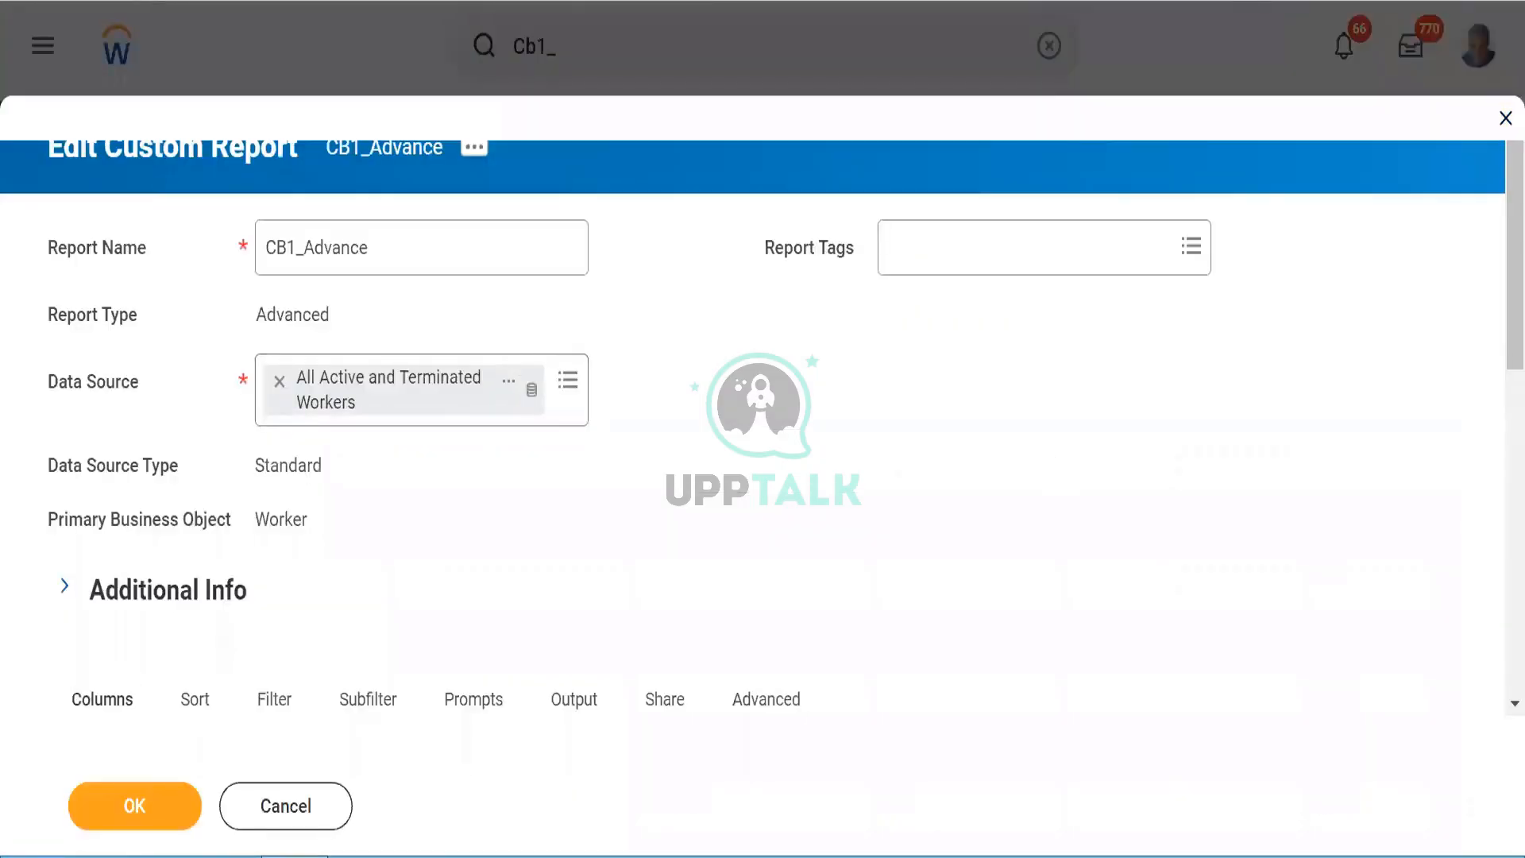
{"action": "scroll", "coordinate": [1499, 429], "scroll_direction": "down", "scroll_amount": 5}
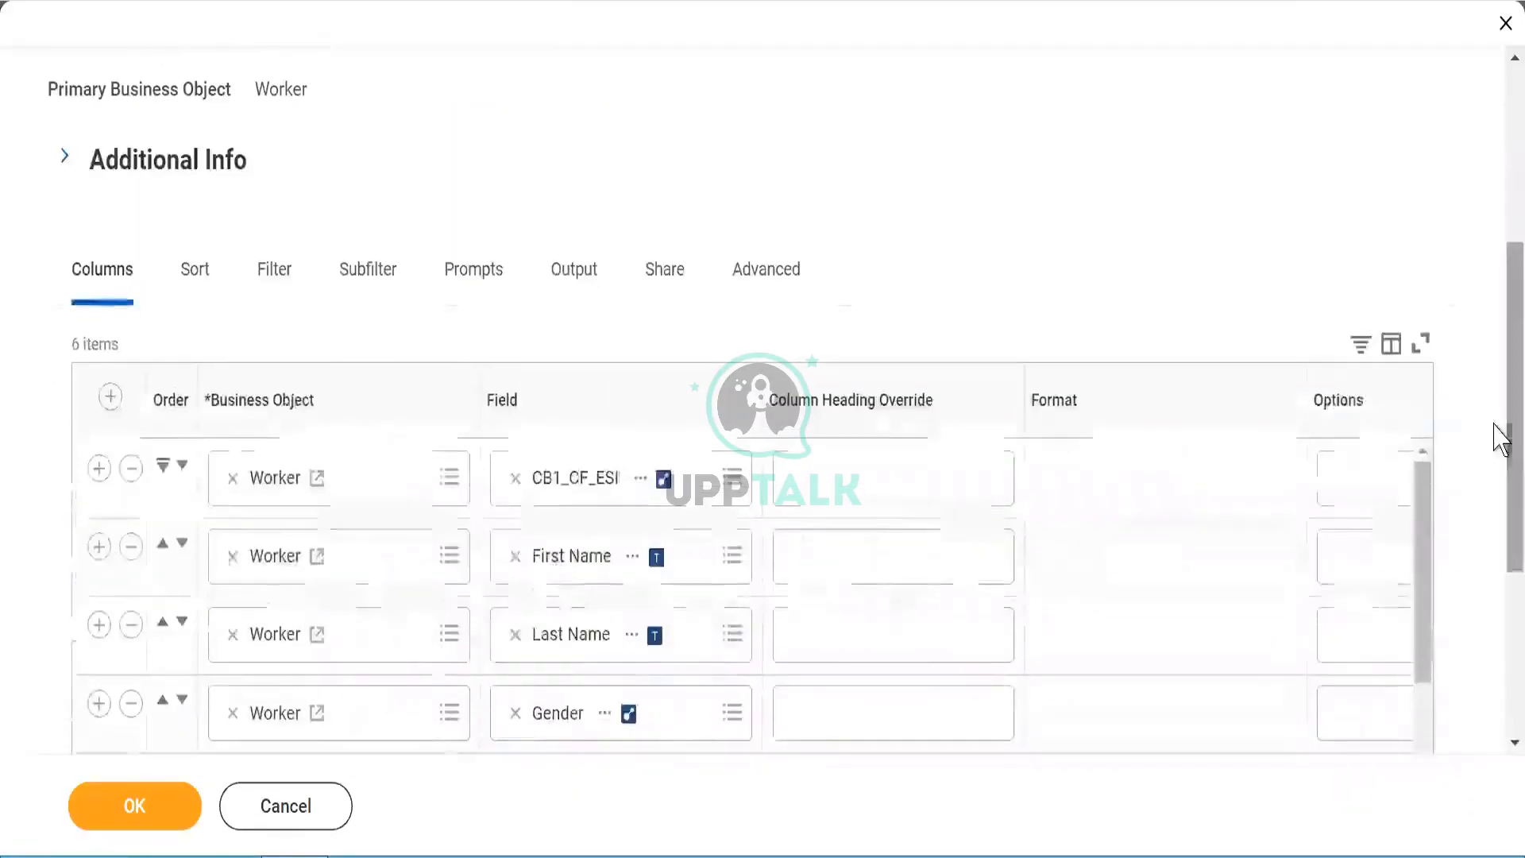
Add a condition to the report's filter on instances and set its field to Gender.
{"action": "left_click", "coordinate": [265, 282]}
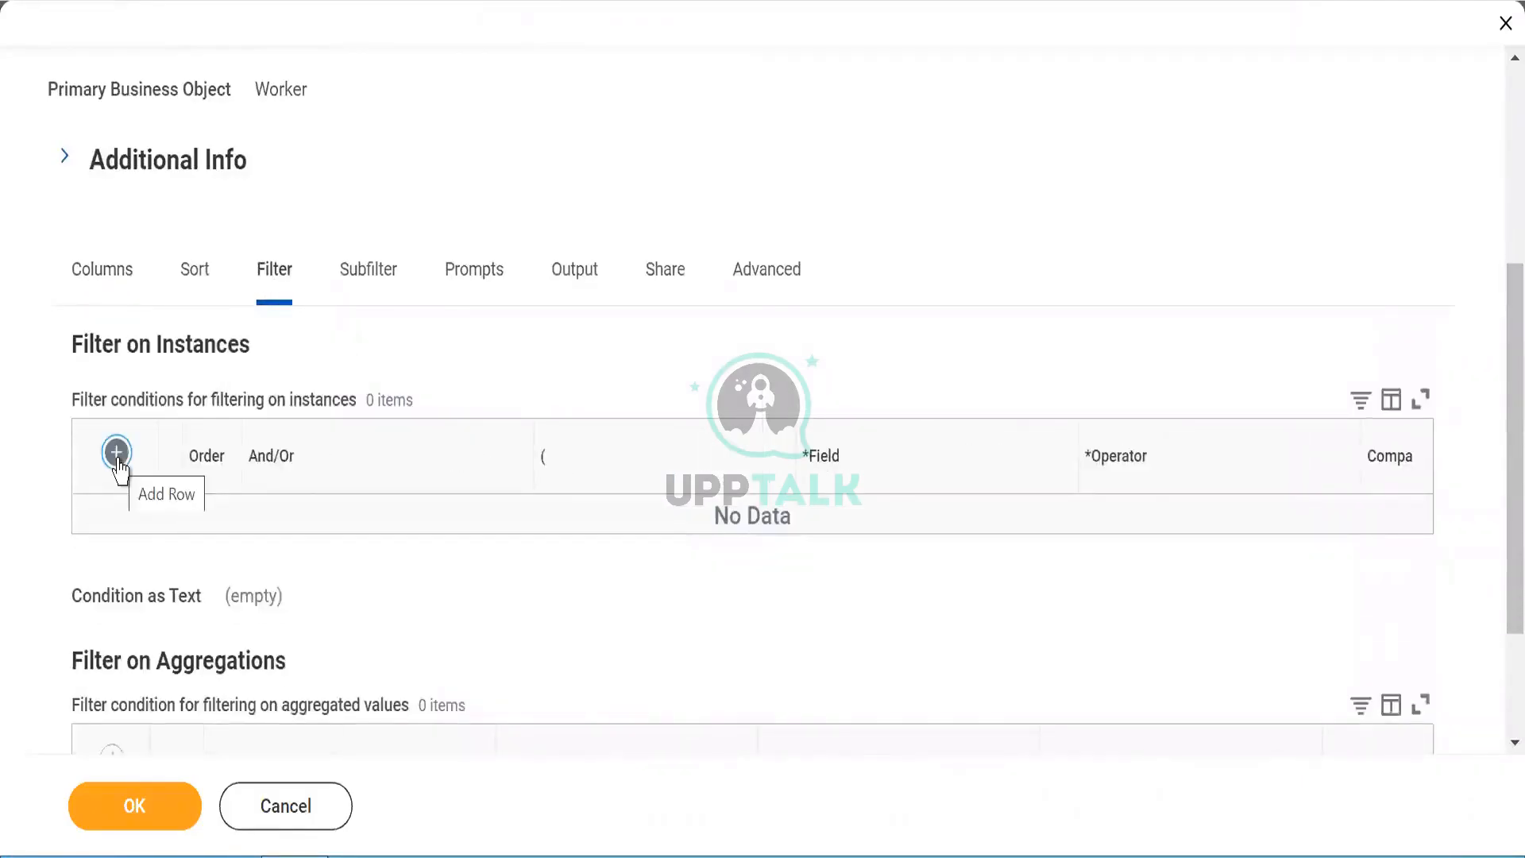
{"action": "left_click", "coordinate": [116, 453]}
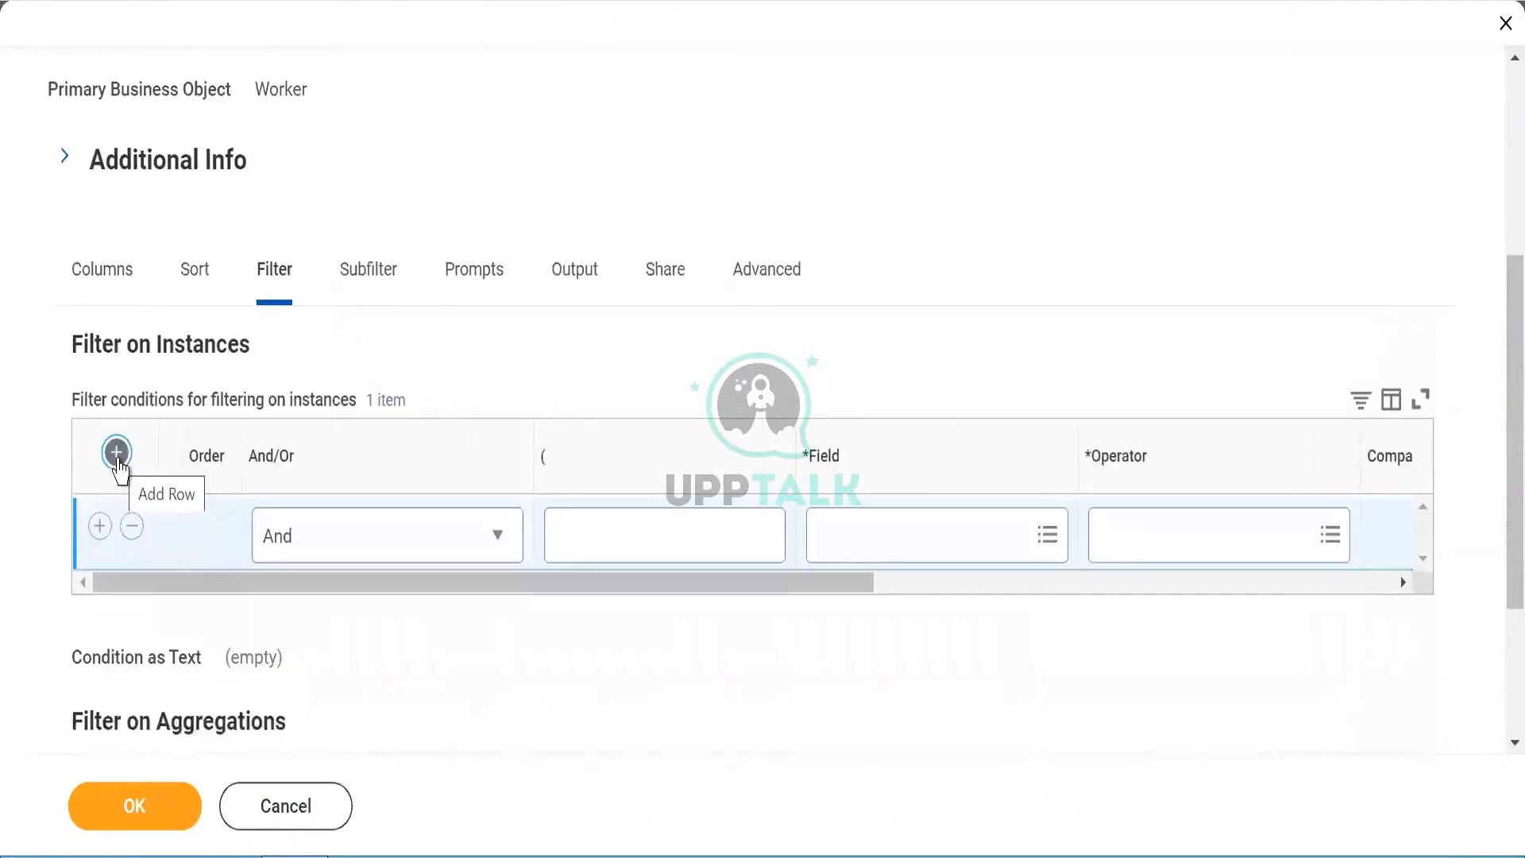
{"action": "left_click", "coordinate": [859, 531]}
{"action": "type", "text": "Ge"}
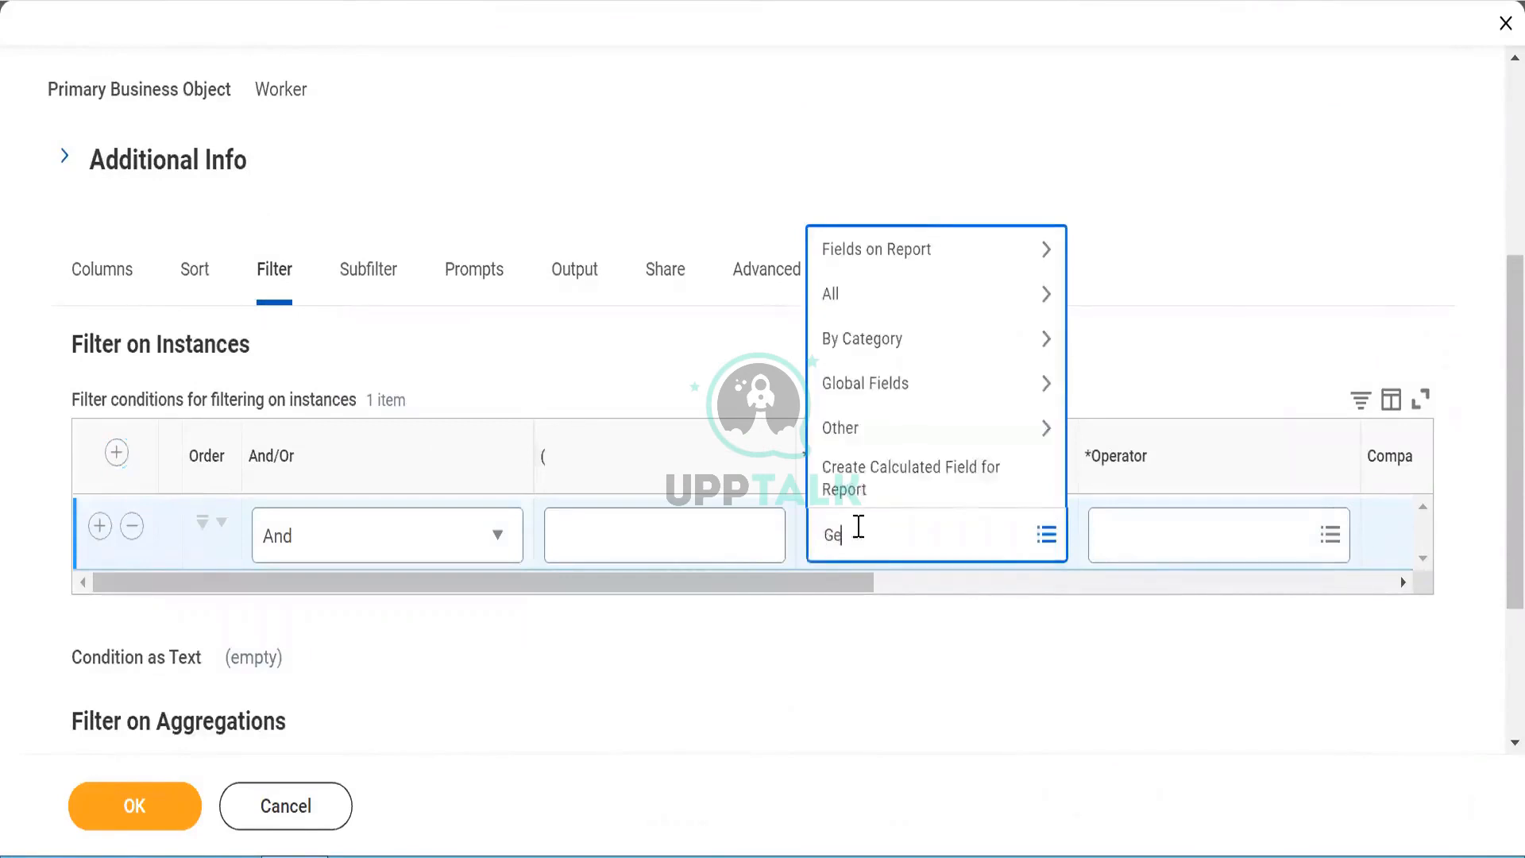
{"action": "type", "text": "nder"}
{"action": "key", "text": "Return"}
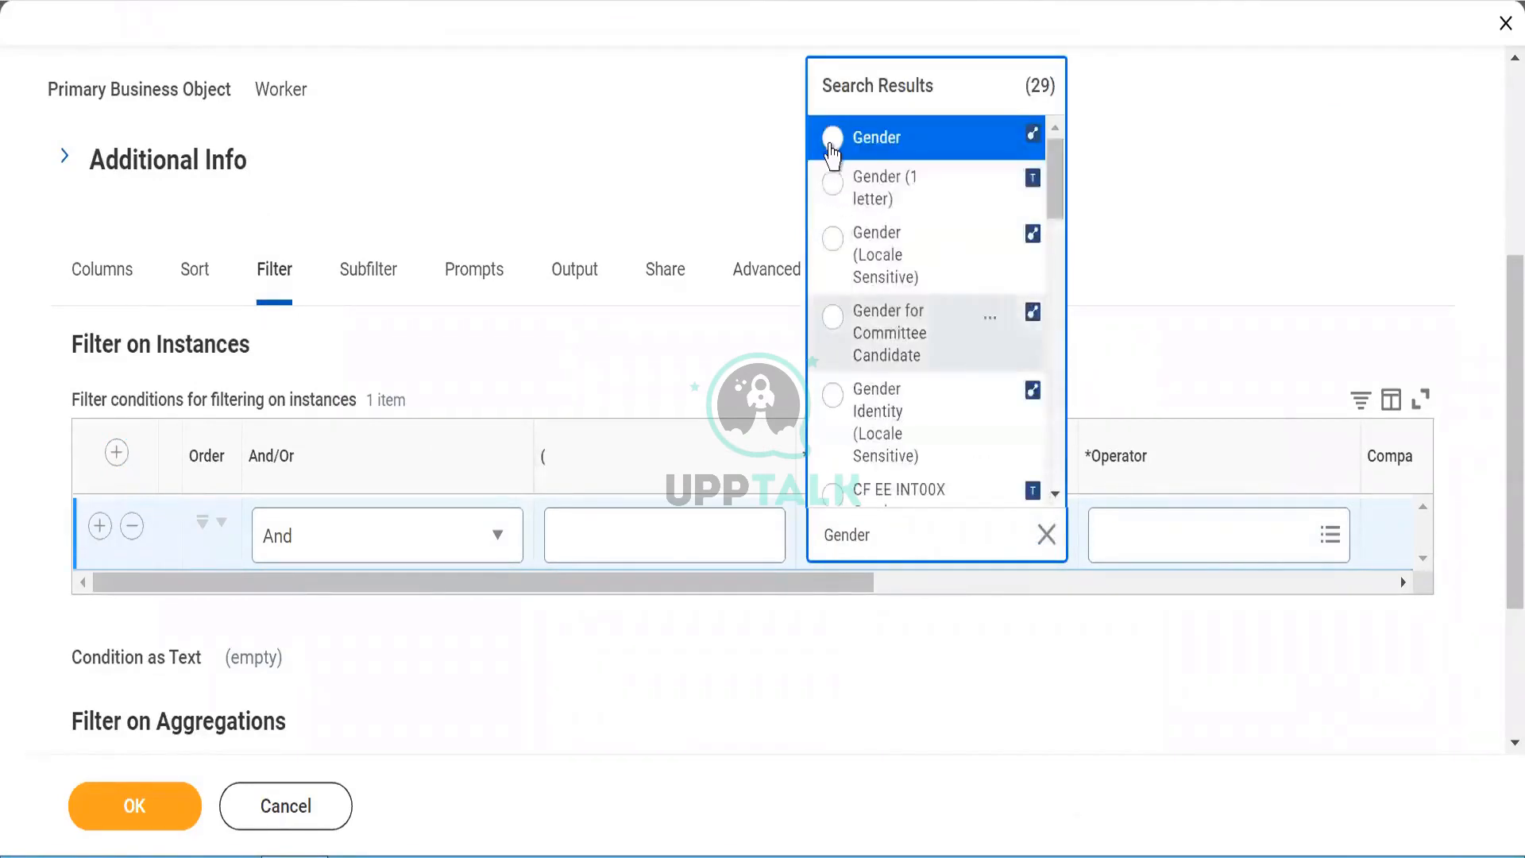
{"action": "left_click", "coordinate": [832, 138]}
{"action": "left_click", "coordinate": [749, 137]}
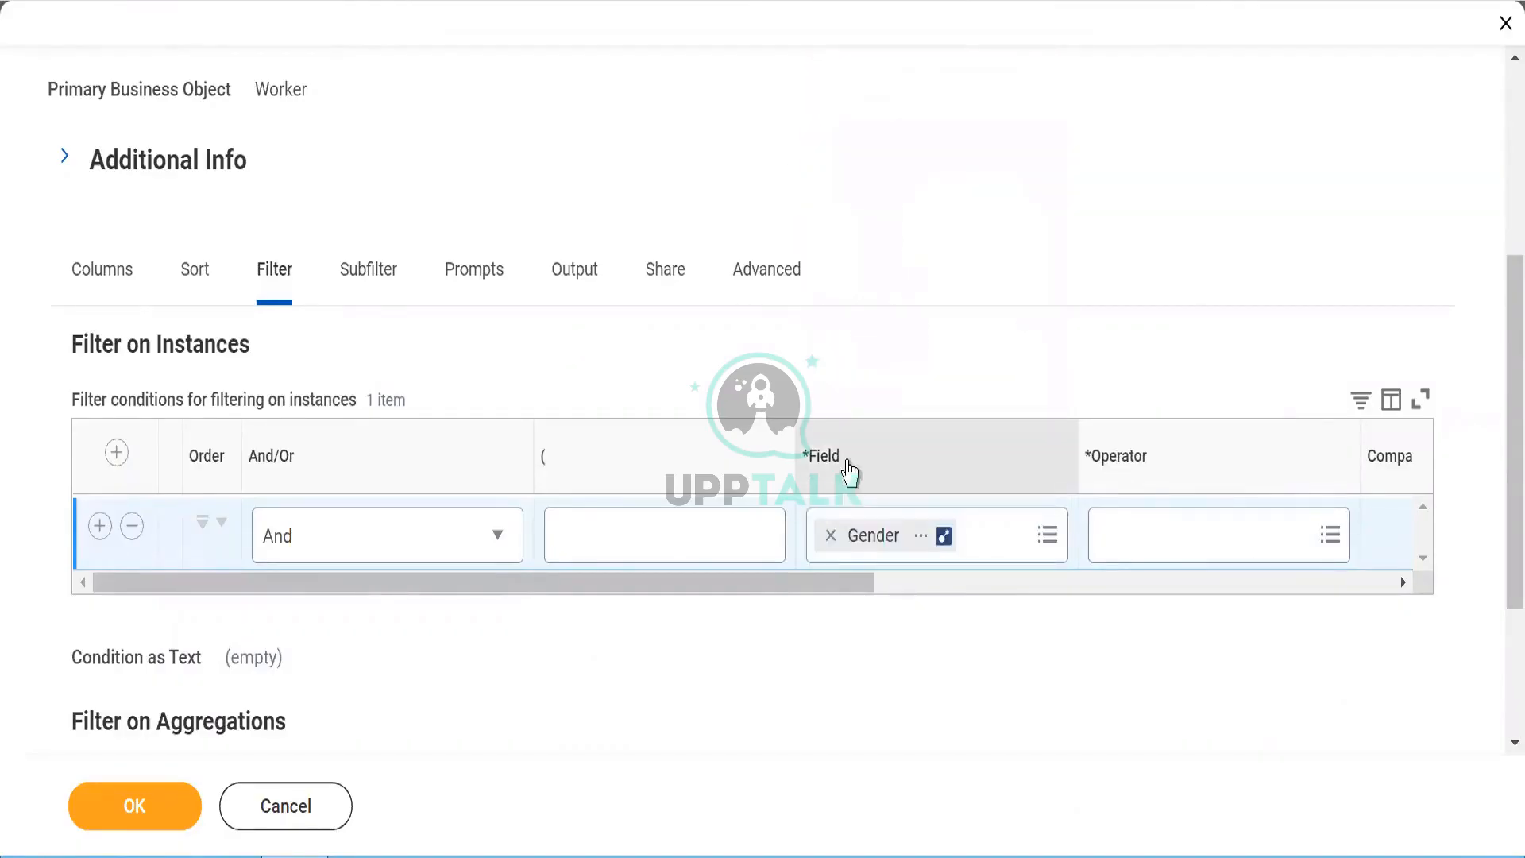
Set the operator of the Gender filter condition to "is not empty".
{"action": "left_click_drag", "start_coordinate": [828, 581], "coordinate": [944, 595]}
{"action": "left_click", "coordinate": [950, 527]}
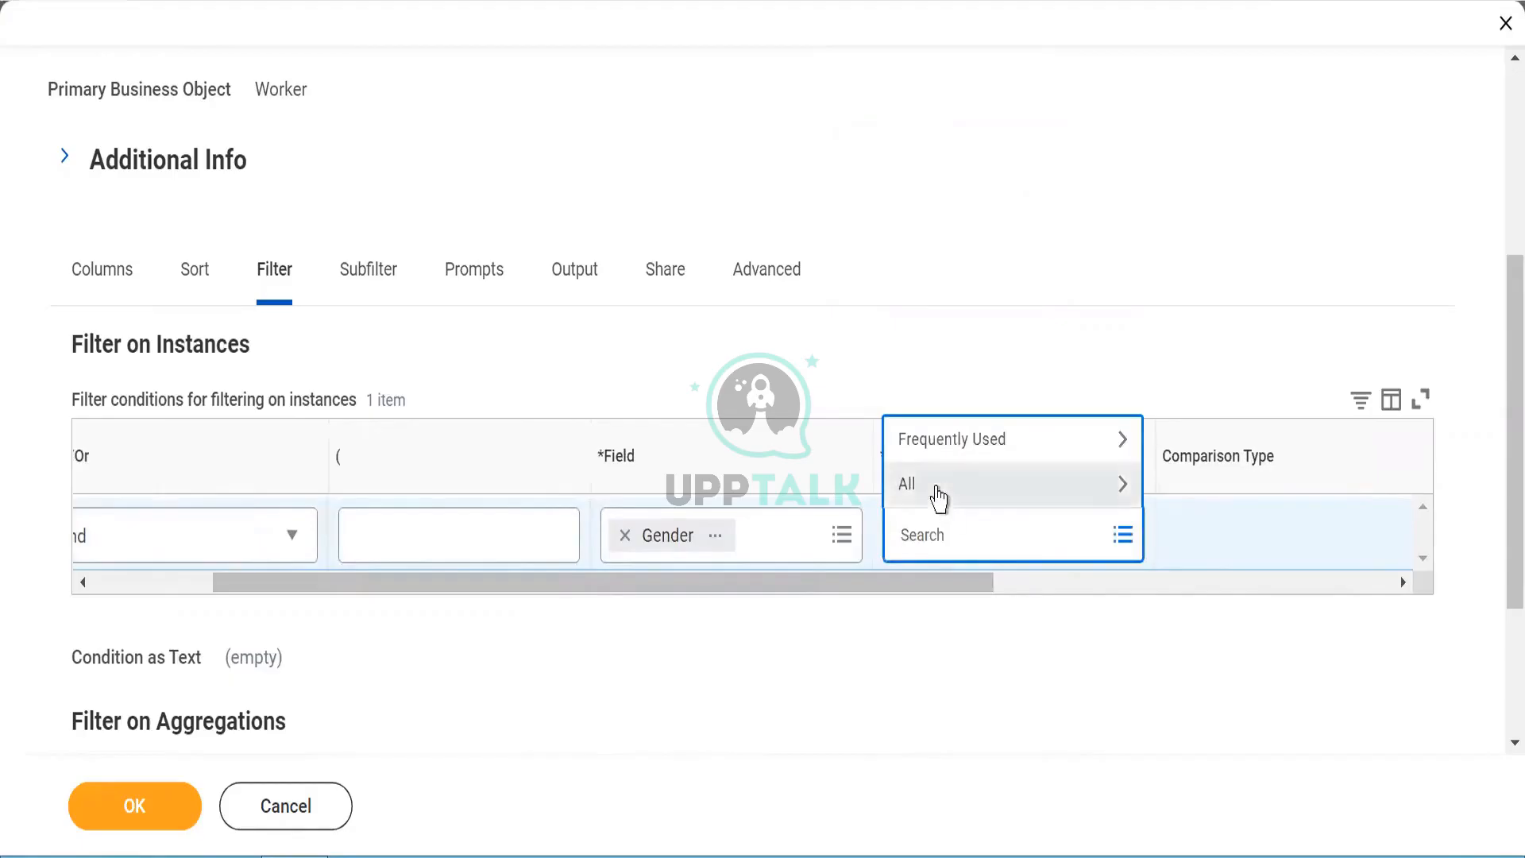
{"action": "left_click", "coordinate": [938, 496]}
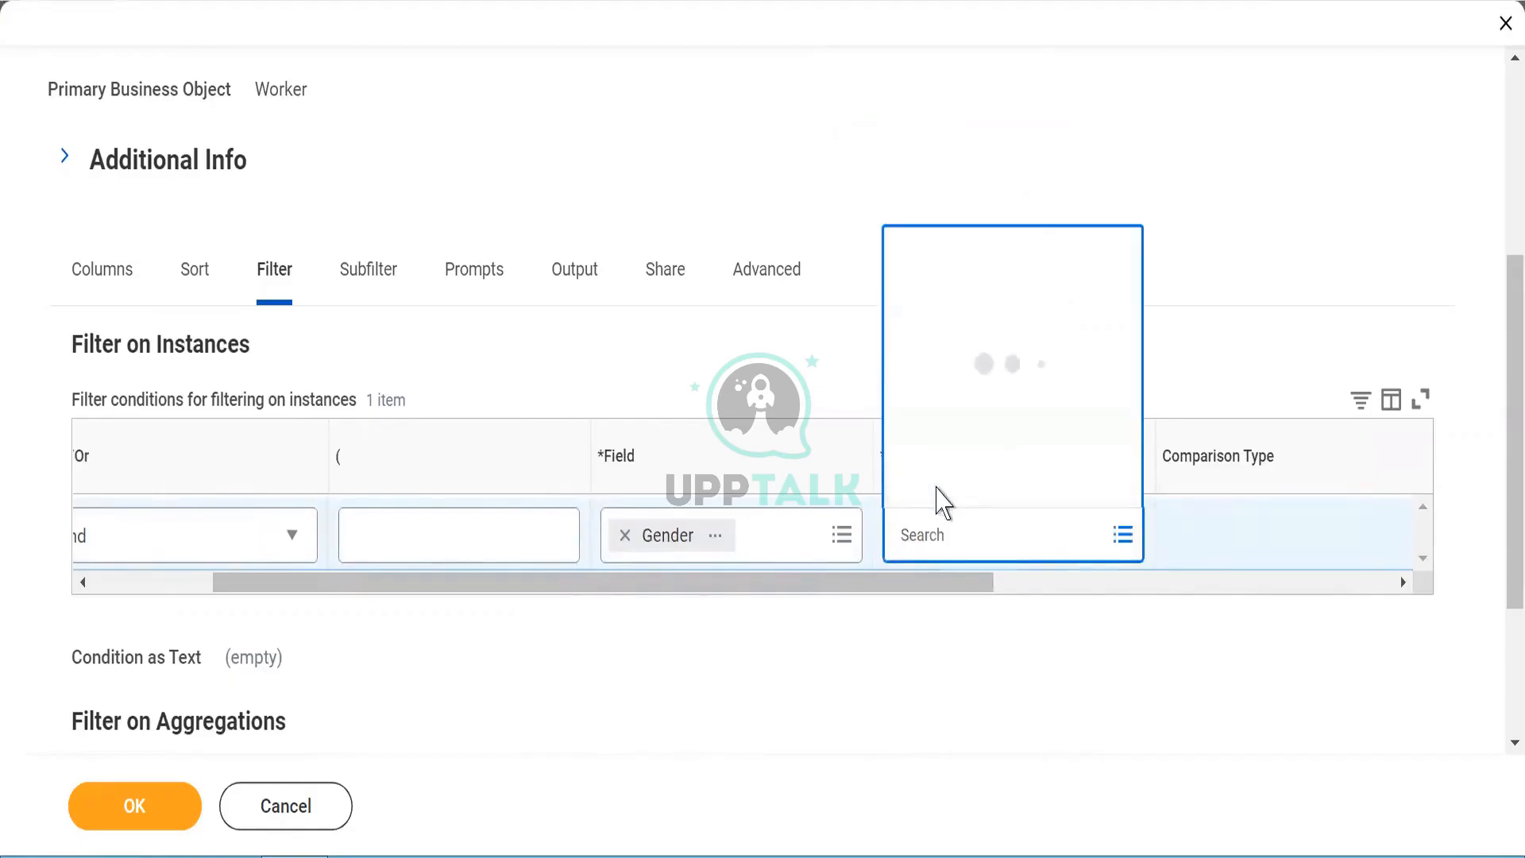
{"action": "left_click_drag", "start_coordinate": [1134, 290], "coordinate": [1131, 497]}
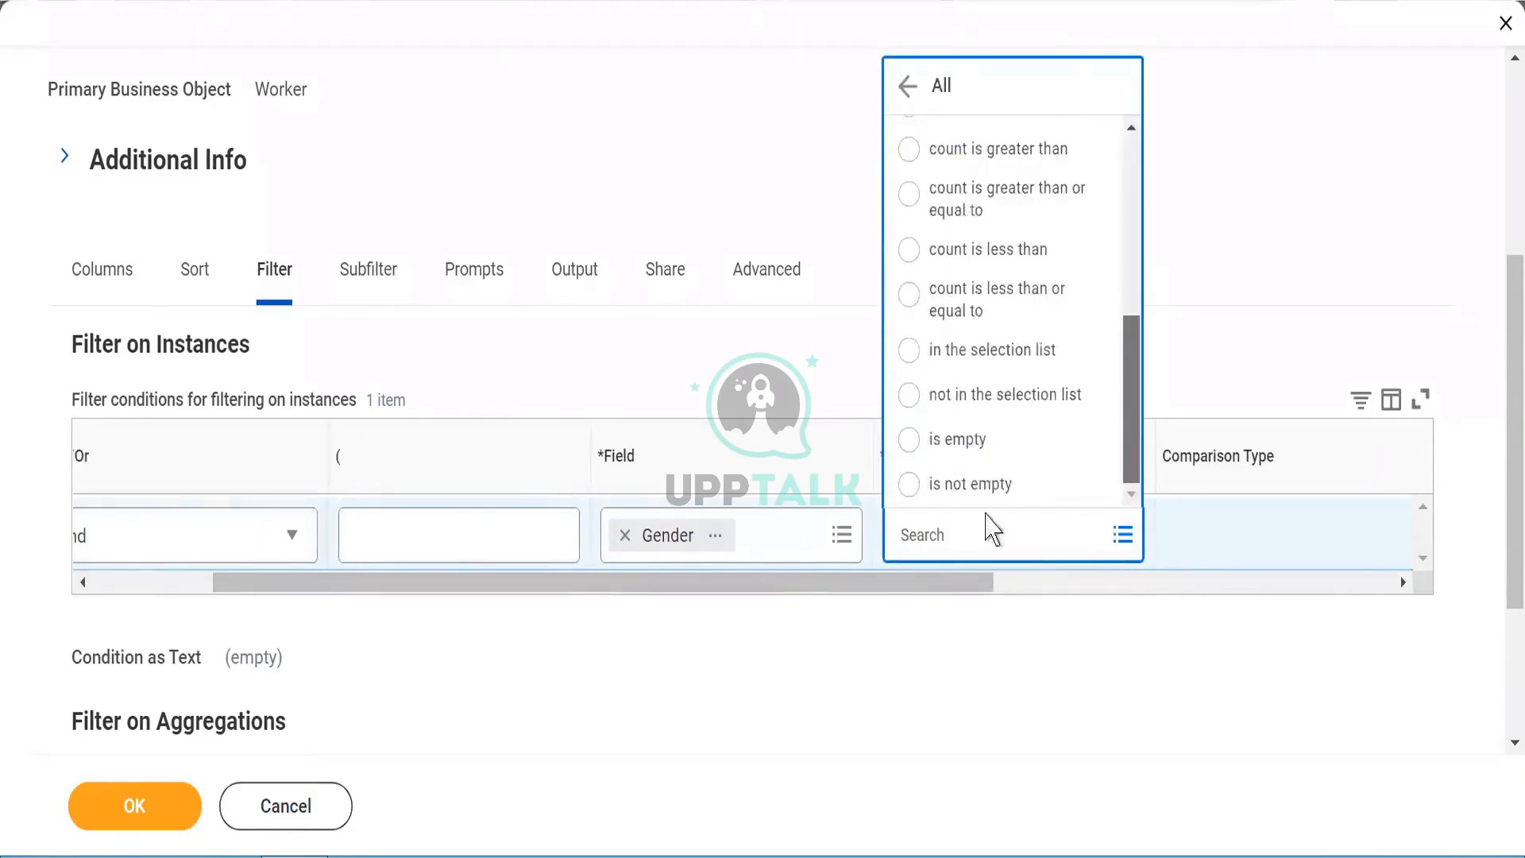
{"action": "left_click", "coordinate": [908, 485]}
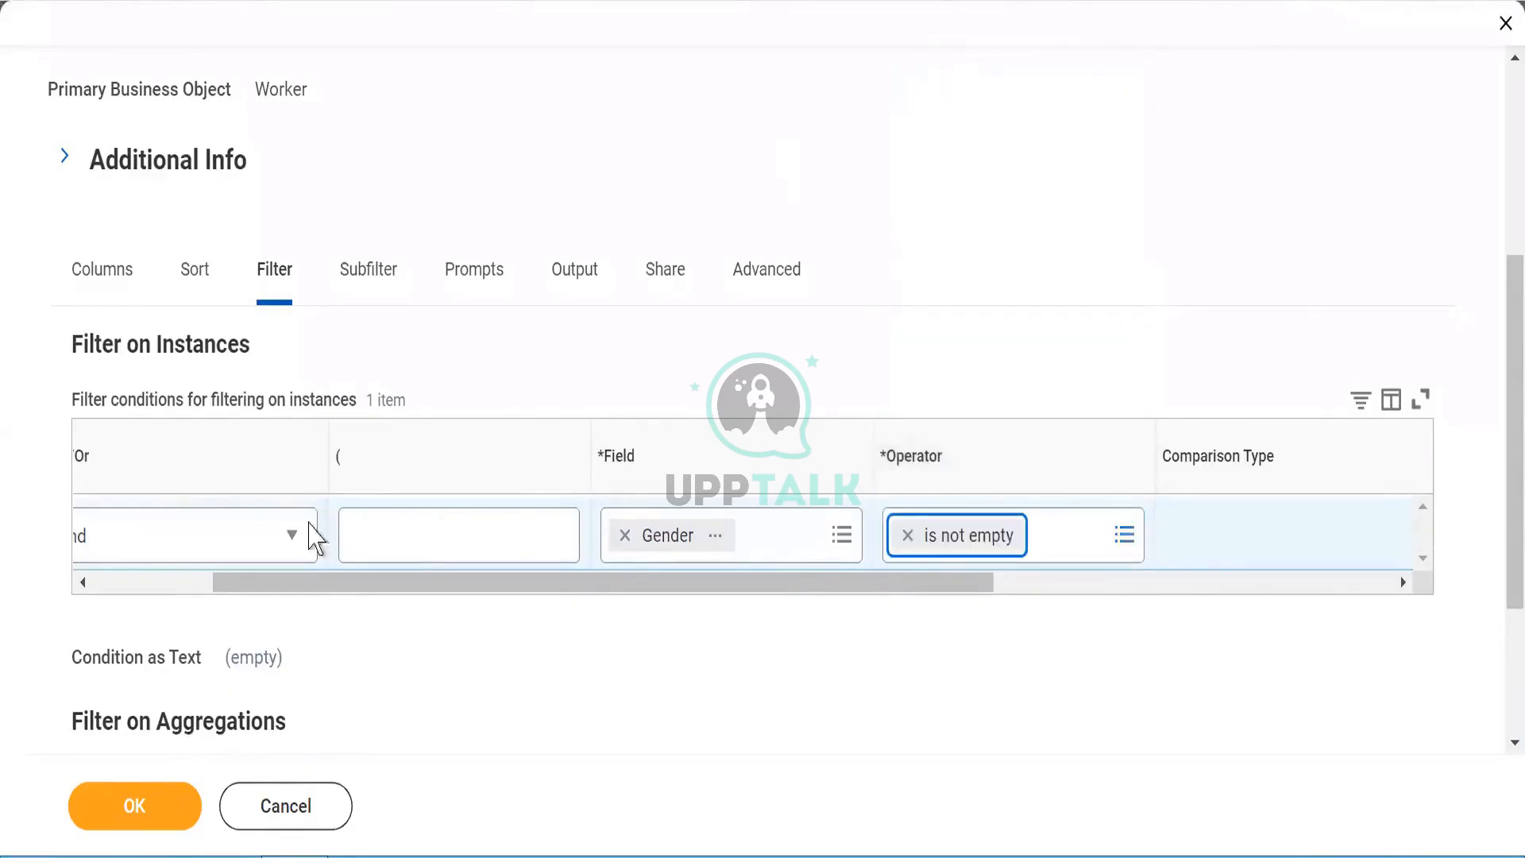
Add a second And condition to the instance filter and set its field to CB1_CF_ESI.
{"action": "left_click", "coordinate": [158, 571]}
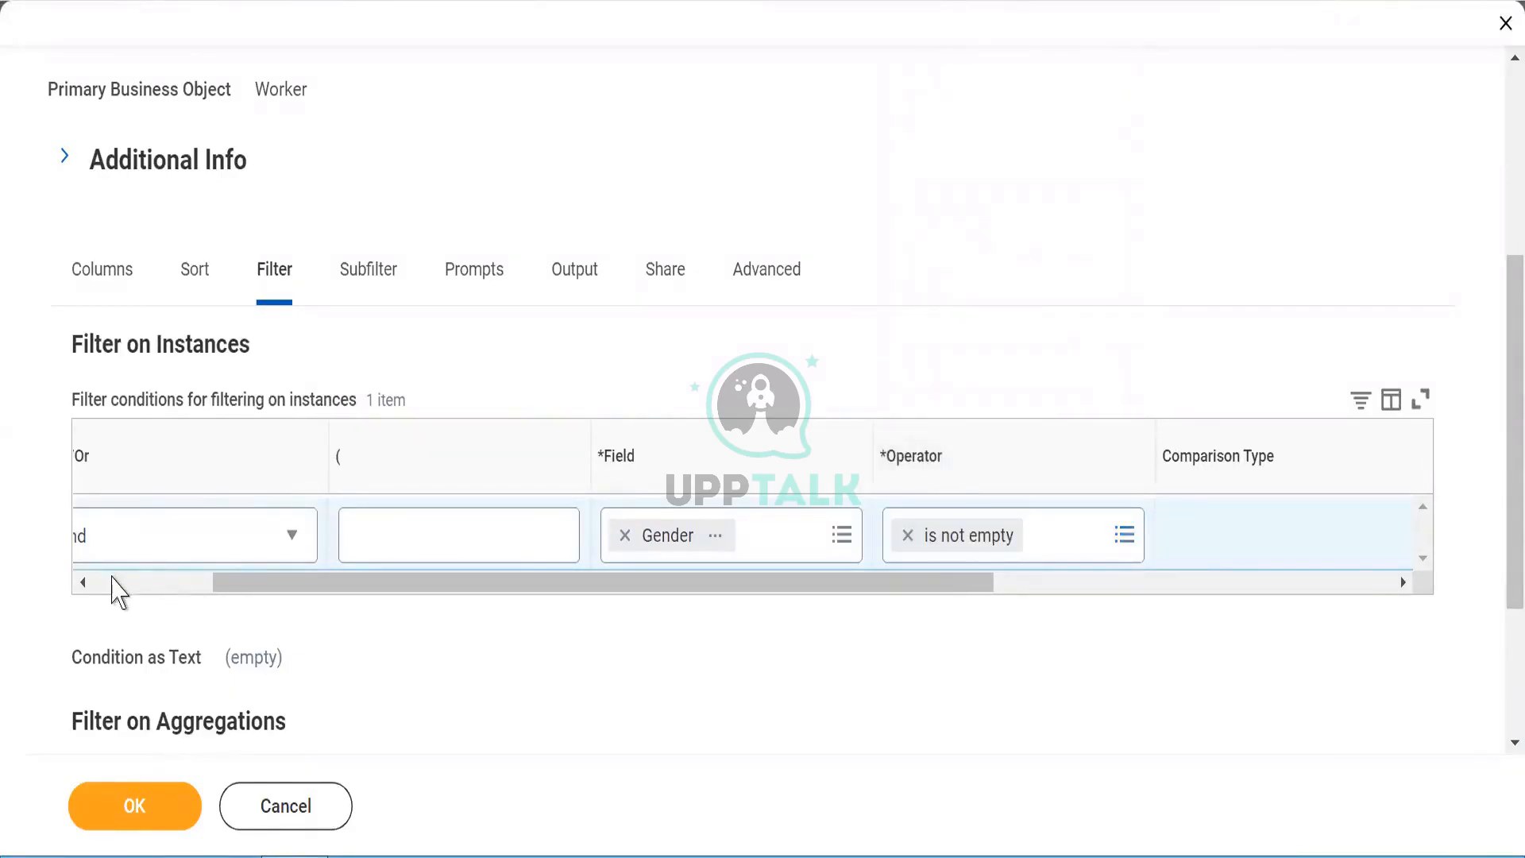
{"action": "left_click", "coordinate": [115, 584]}
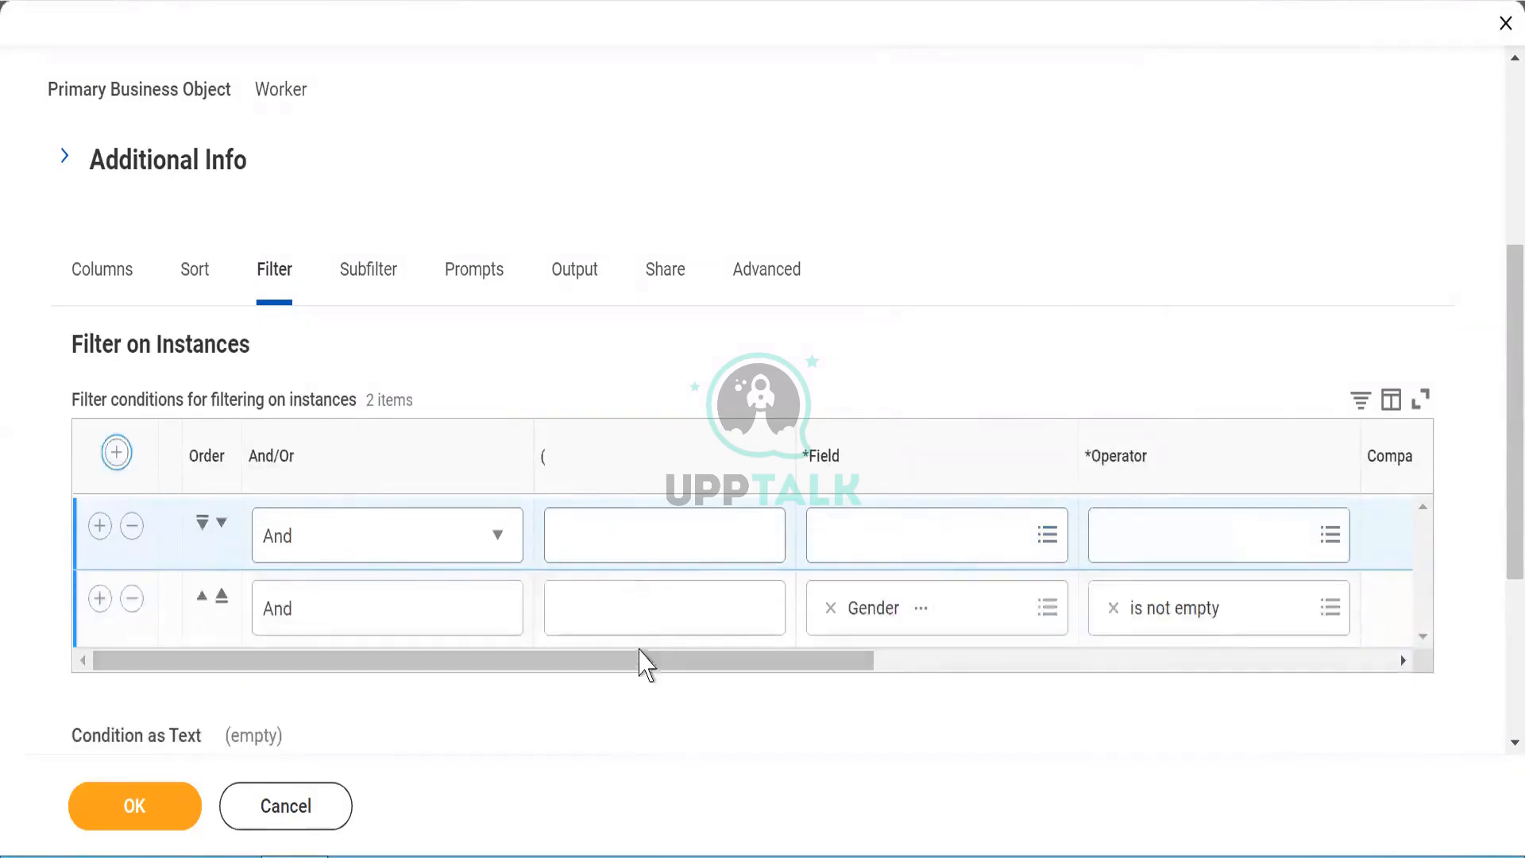
{"action": "left_click_drag", "start_coordinate": [643, 660], "coordinate": [771, 661]}
{"action": "left_click", "coordinate": [624, 537]}
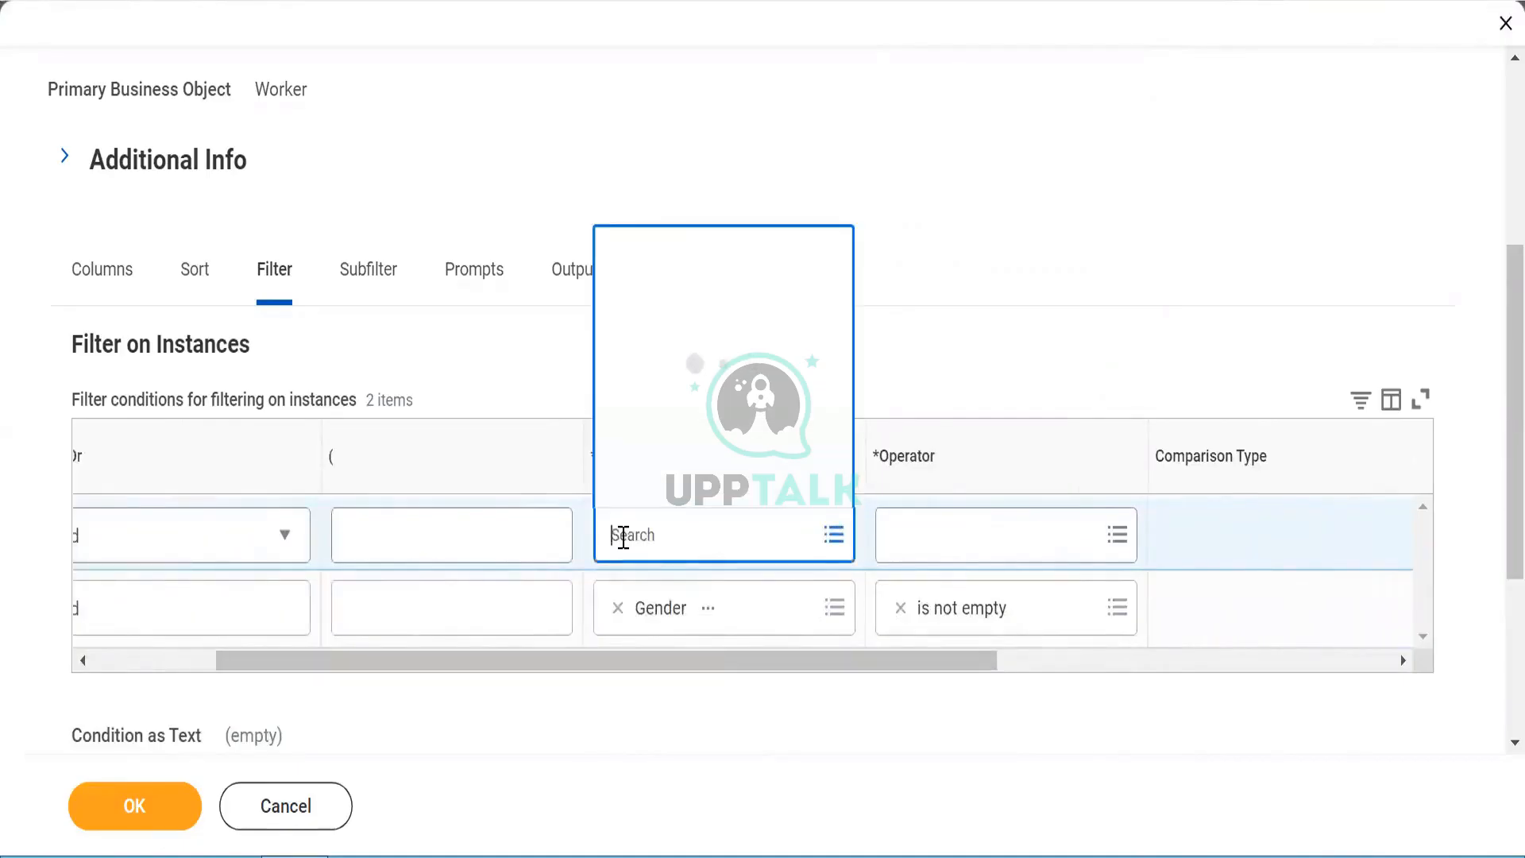
{"action": "type", "text": "c"}
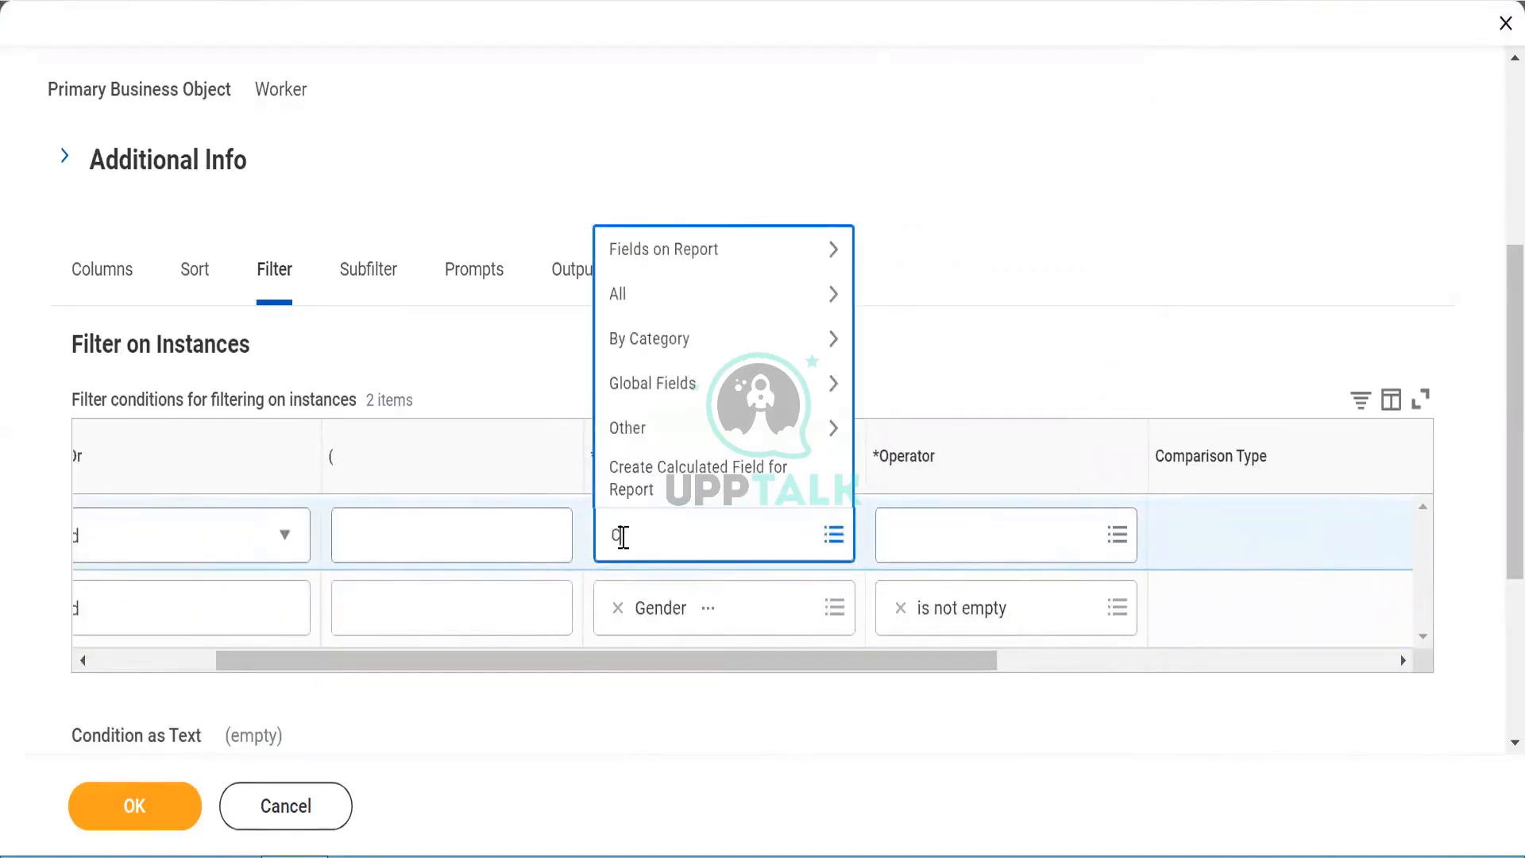
{"action": "key", "text": "Return"}
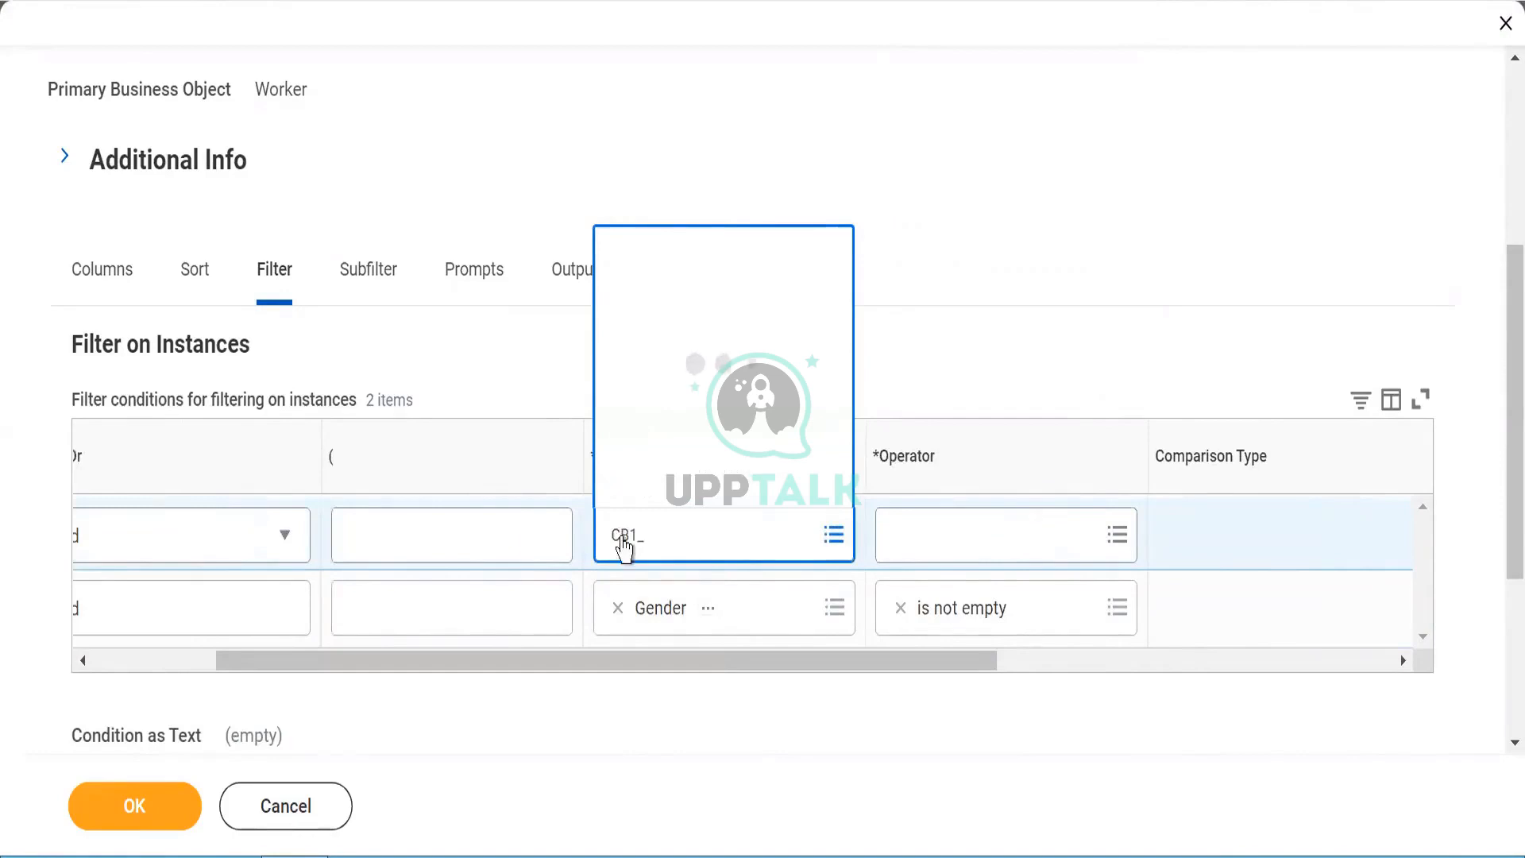
Set the operator of the CB1_CF_ESI filter condition to "is not empty".
{"action": "left_click", "coordinate": [933, 534]}
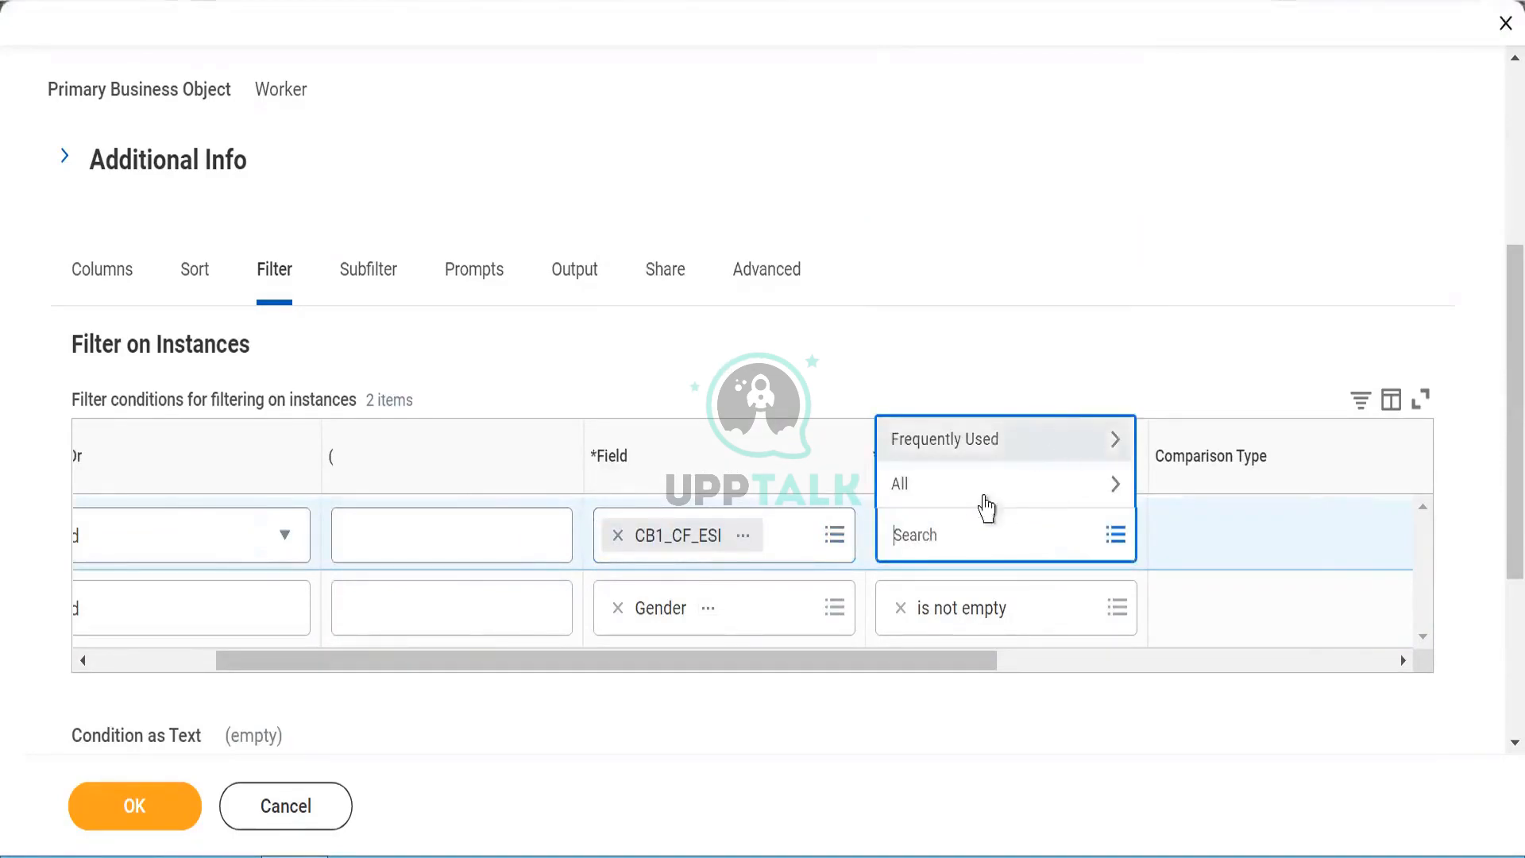
{"action": "left_click", "coordinate": [935, 492]}
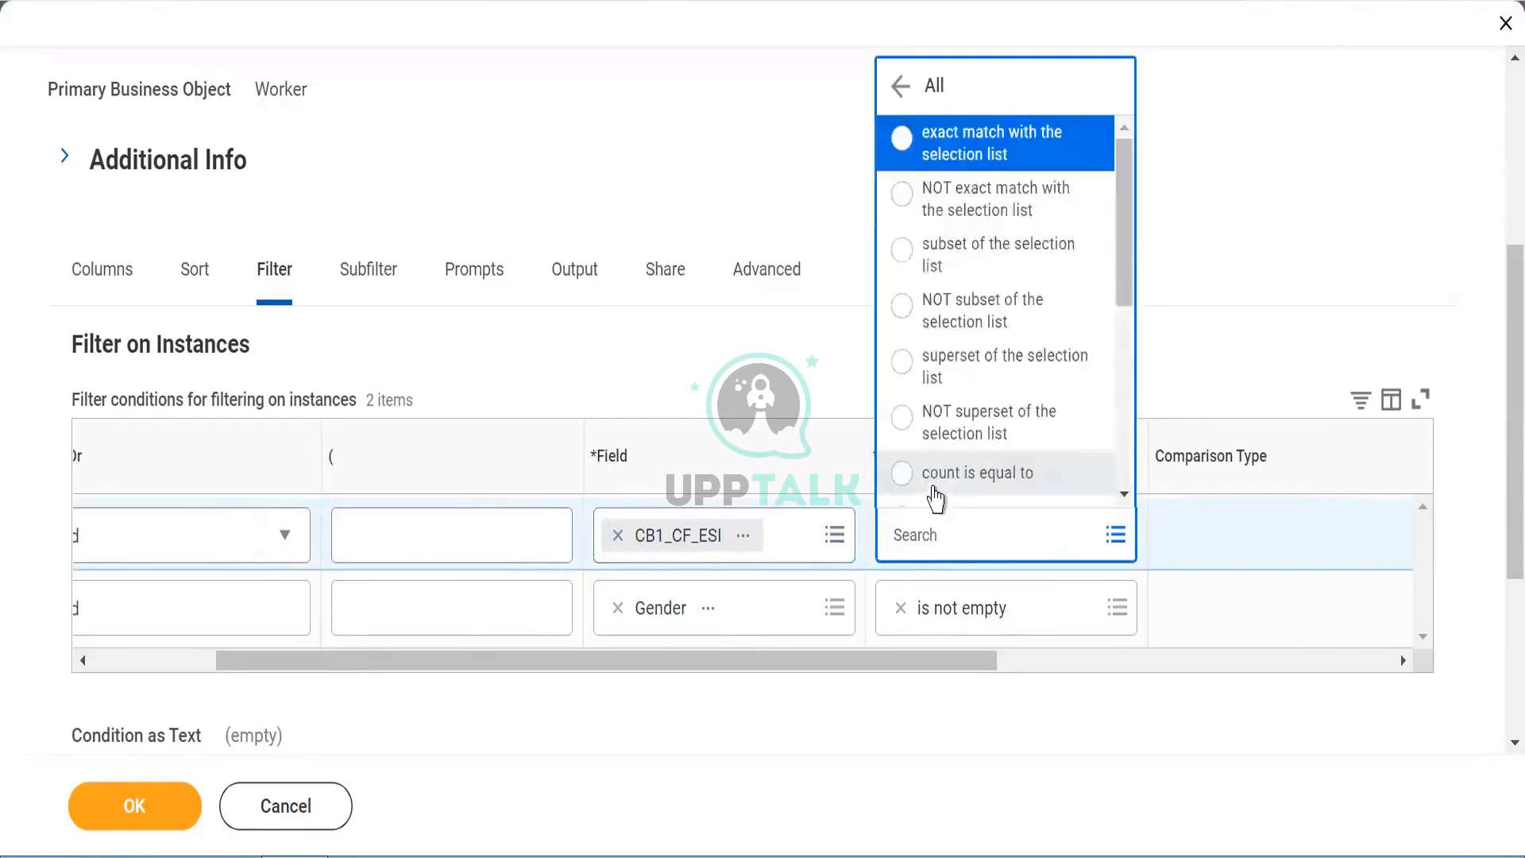
{"action": "left_click_drag", "start_coordinate": [1122, 283], "coordinate": [1113, 474]}
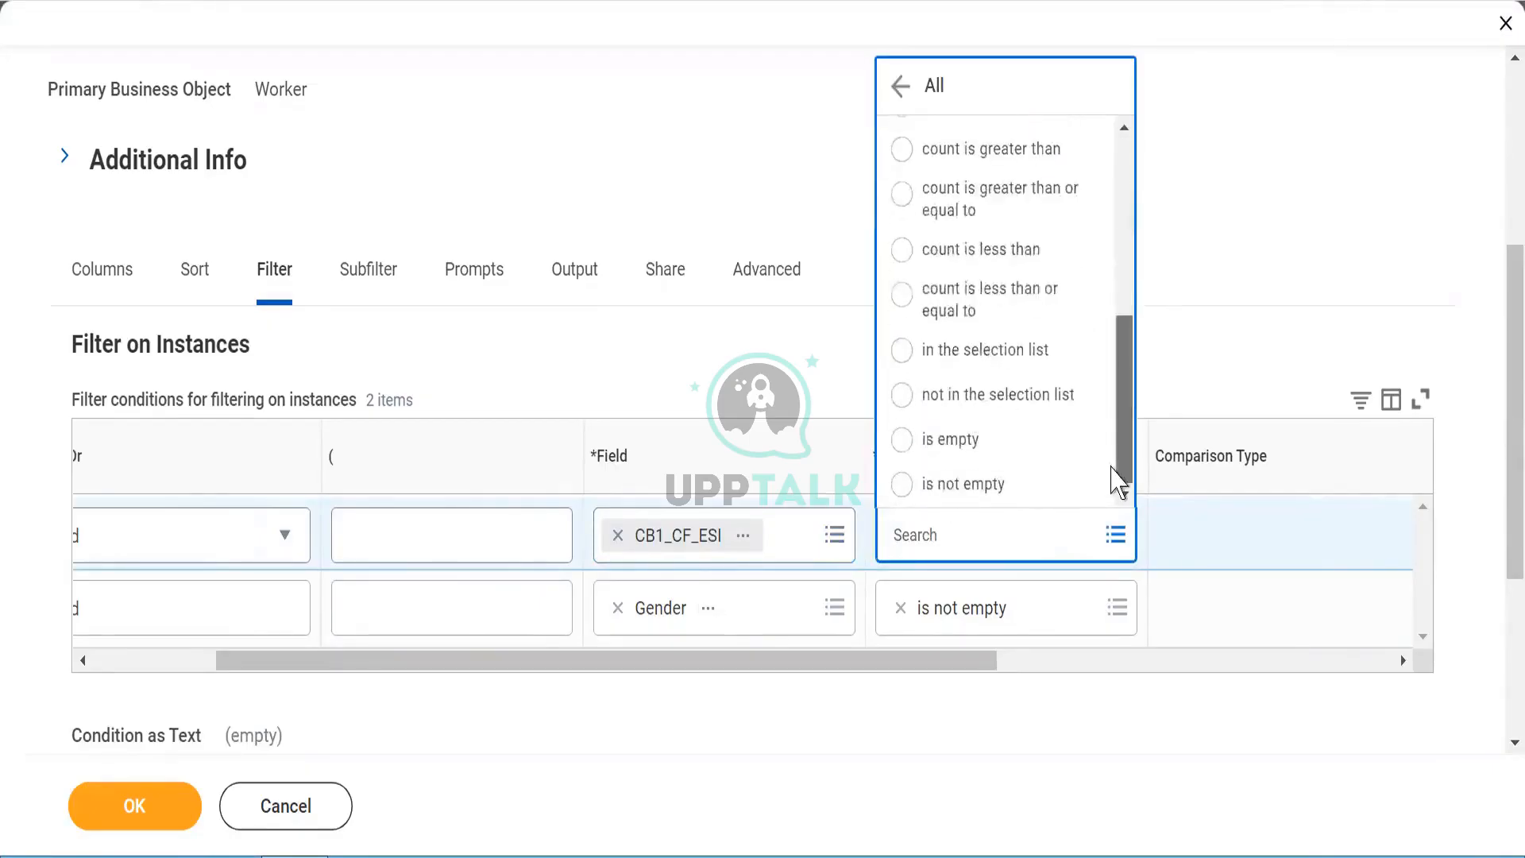
{"action": "left_click", "coordinate": [901, 491]}
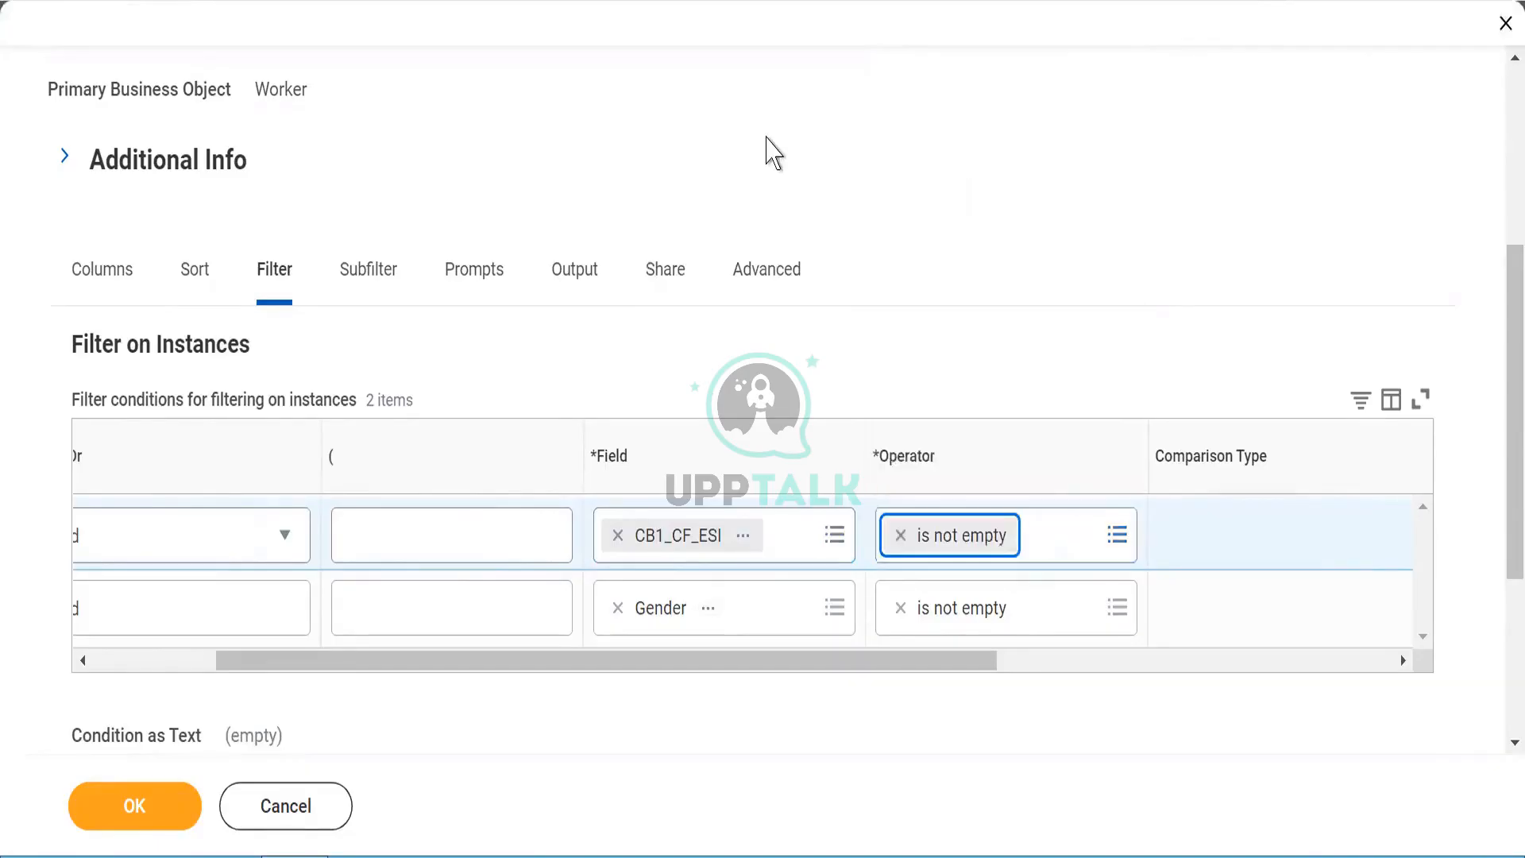
Save the filter conditions, run the report again and review the job profile and dependents rows in the output.
{"action": "left_click", "coordinate": [111, 806]}
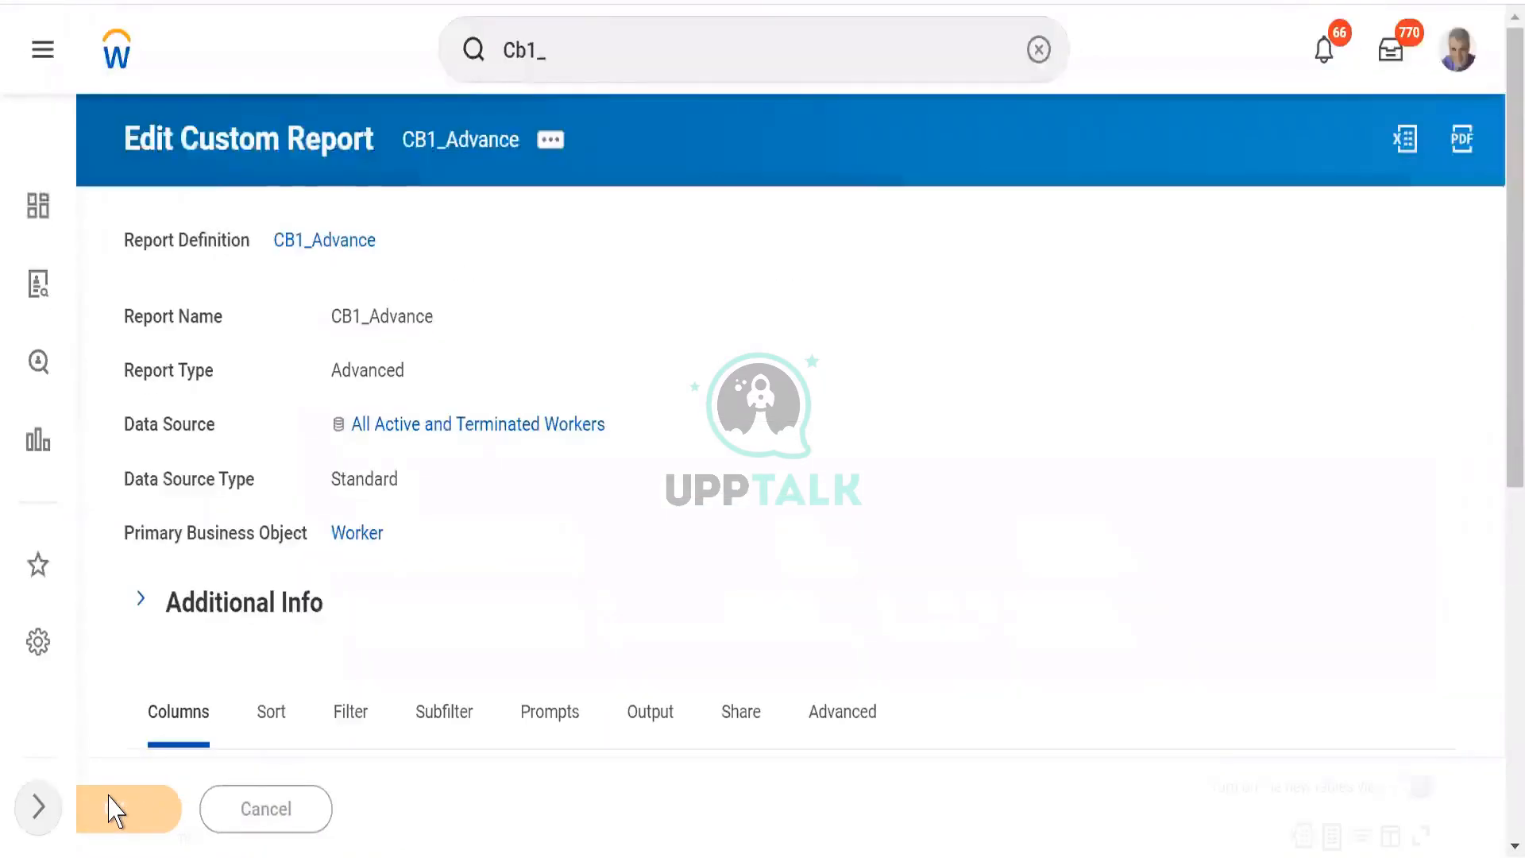
{"action": "left_click", "coordinate": [162, 815]}
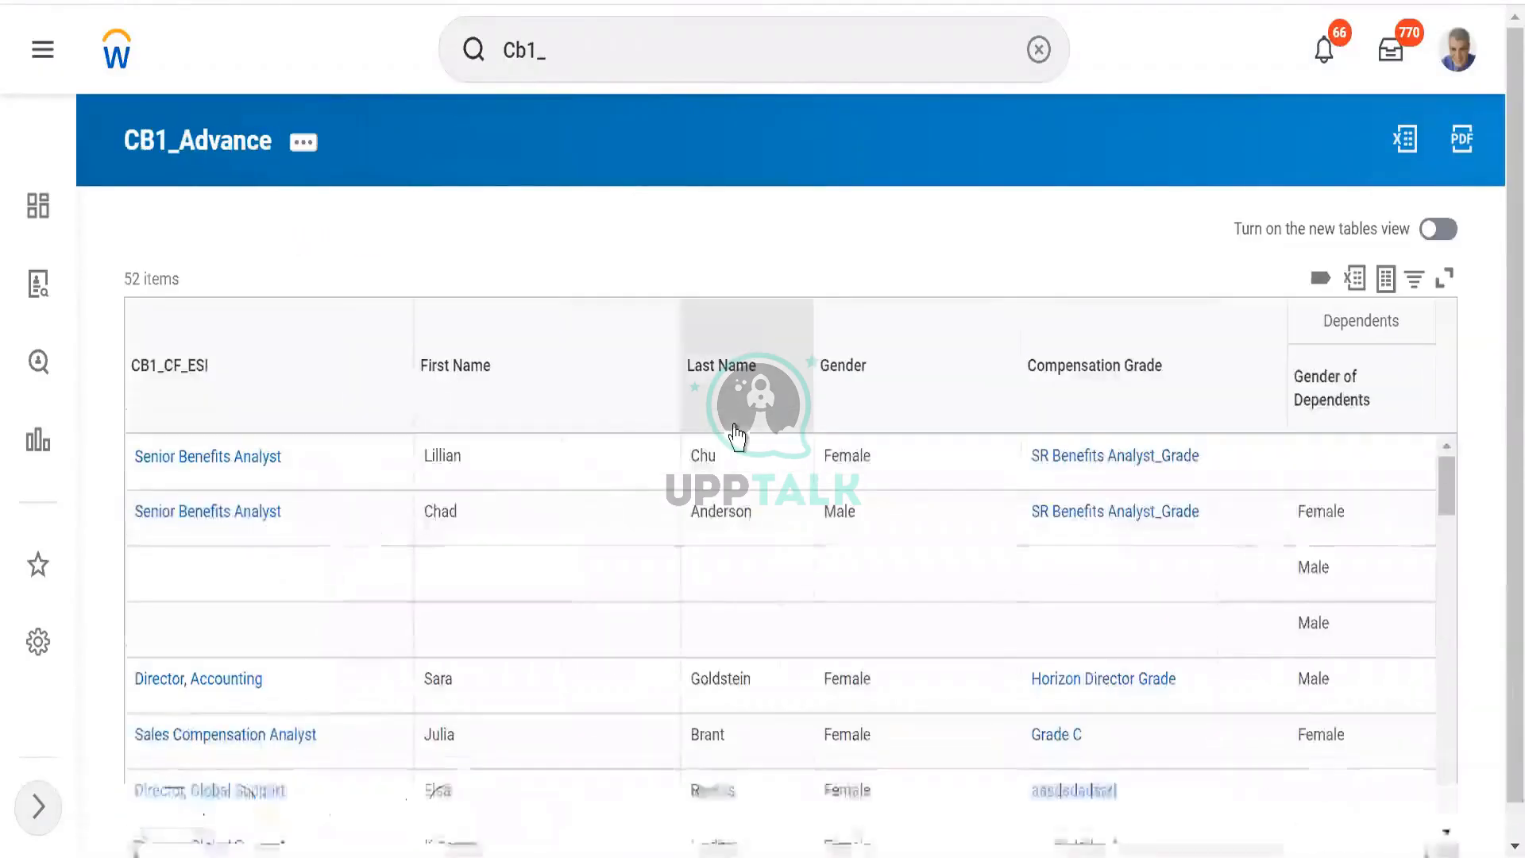
{"action": "left_click", "coordinate": [280, 537]}
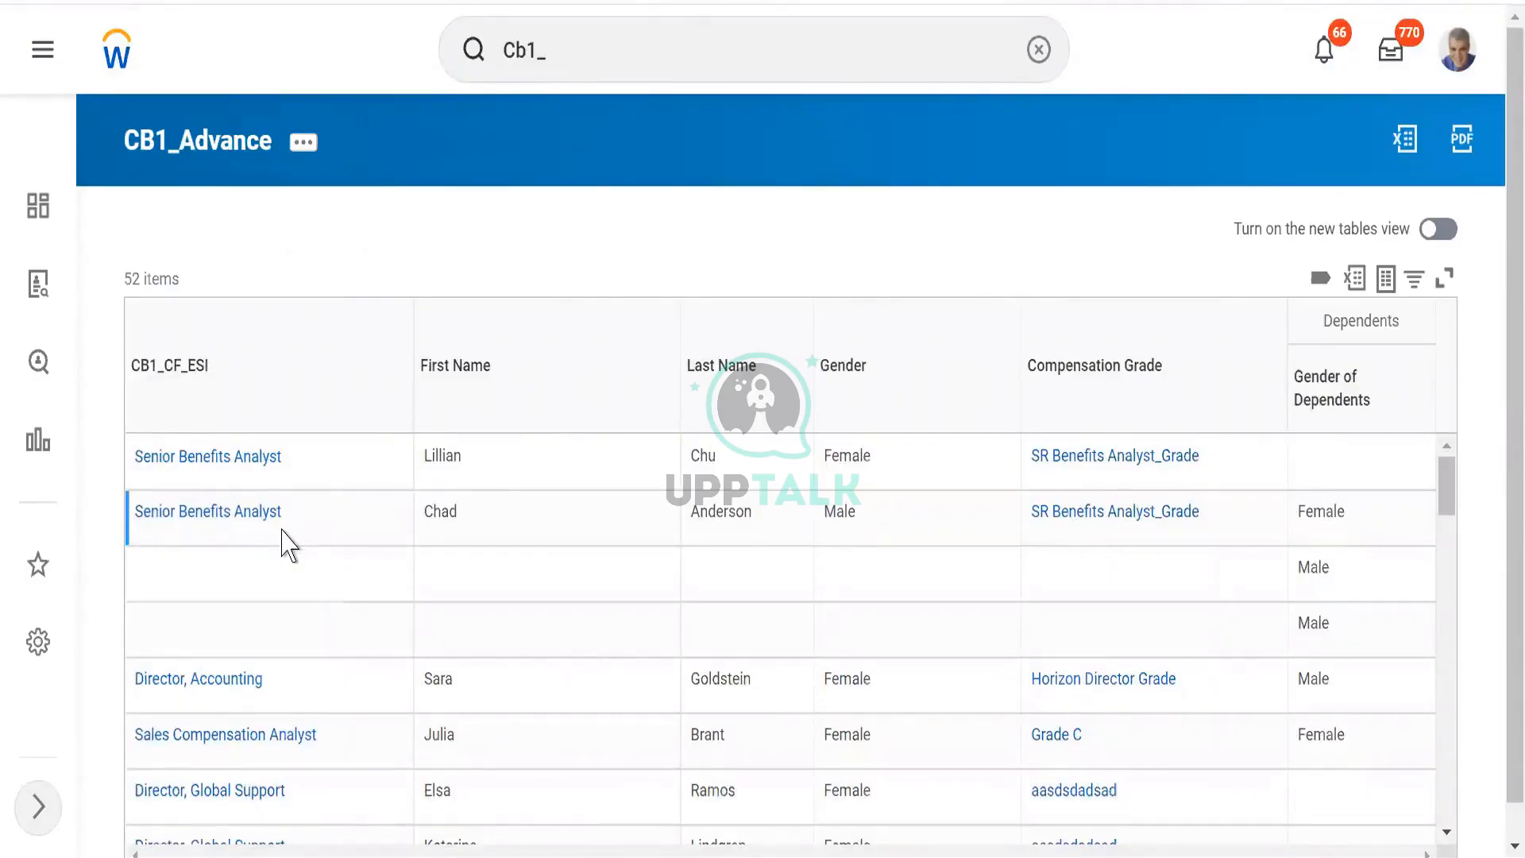
{"action": "left_click", "coordinate": [211, 598]}
{"action": "left_click", "coordinate": [449, 455]}
{"action": "left_click", "coordinate": [1356, 627]}
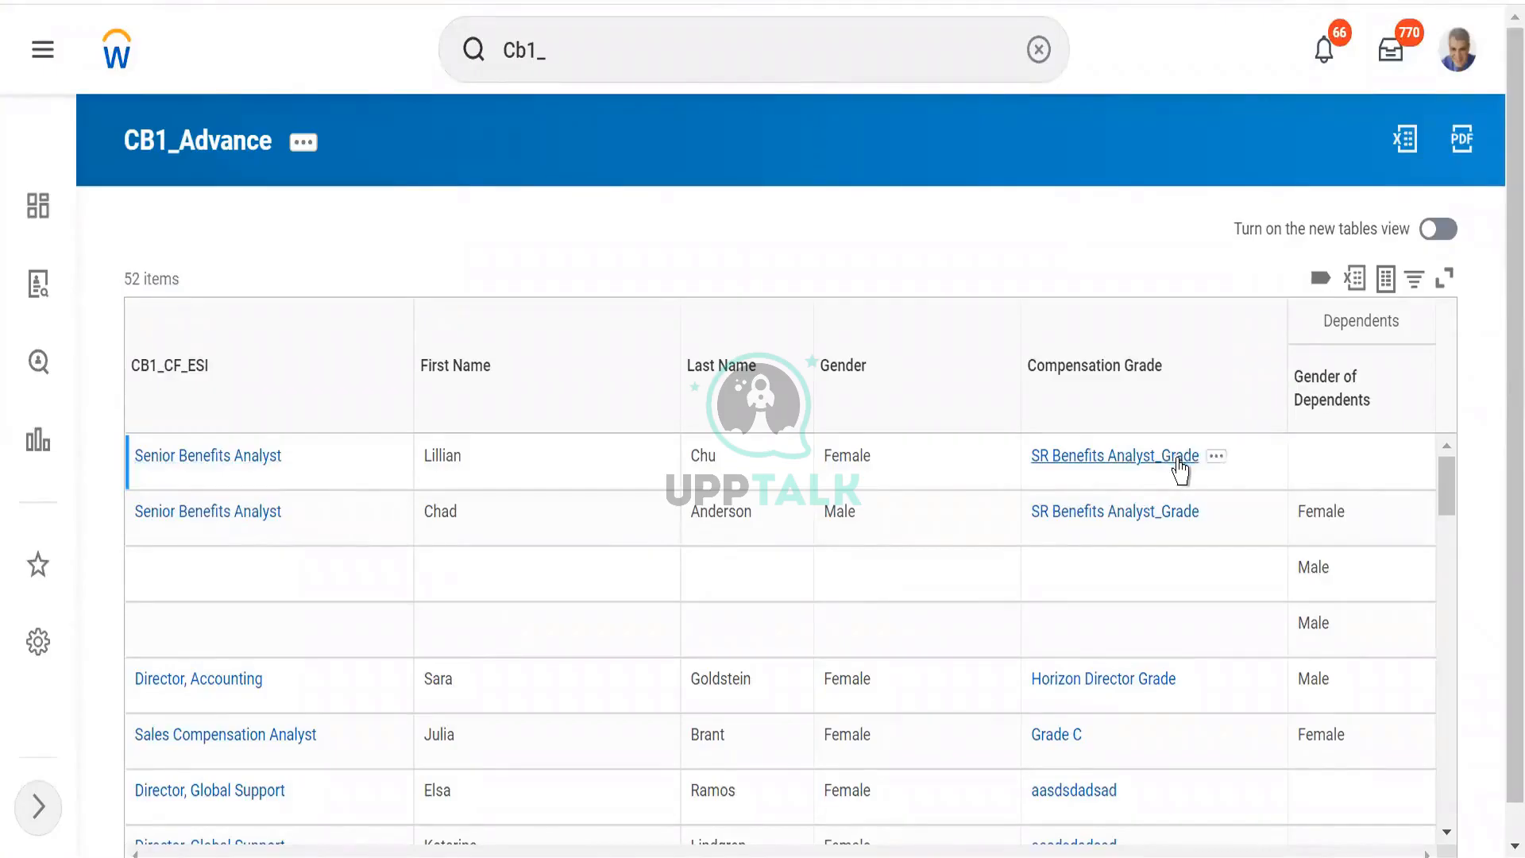
Reopen the CB1_Advance report definition in edit mode.
{"action": "left_click", "coordinate": [310, 156]}
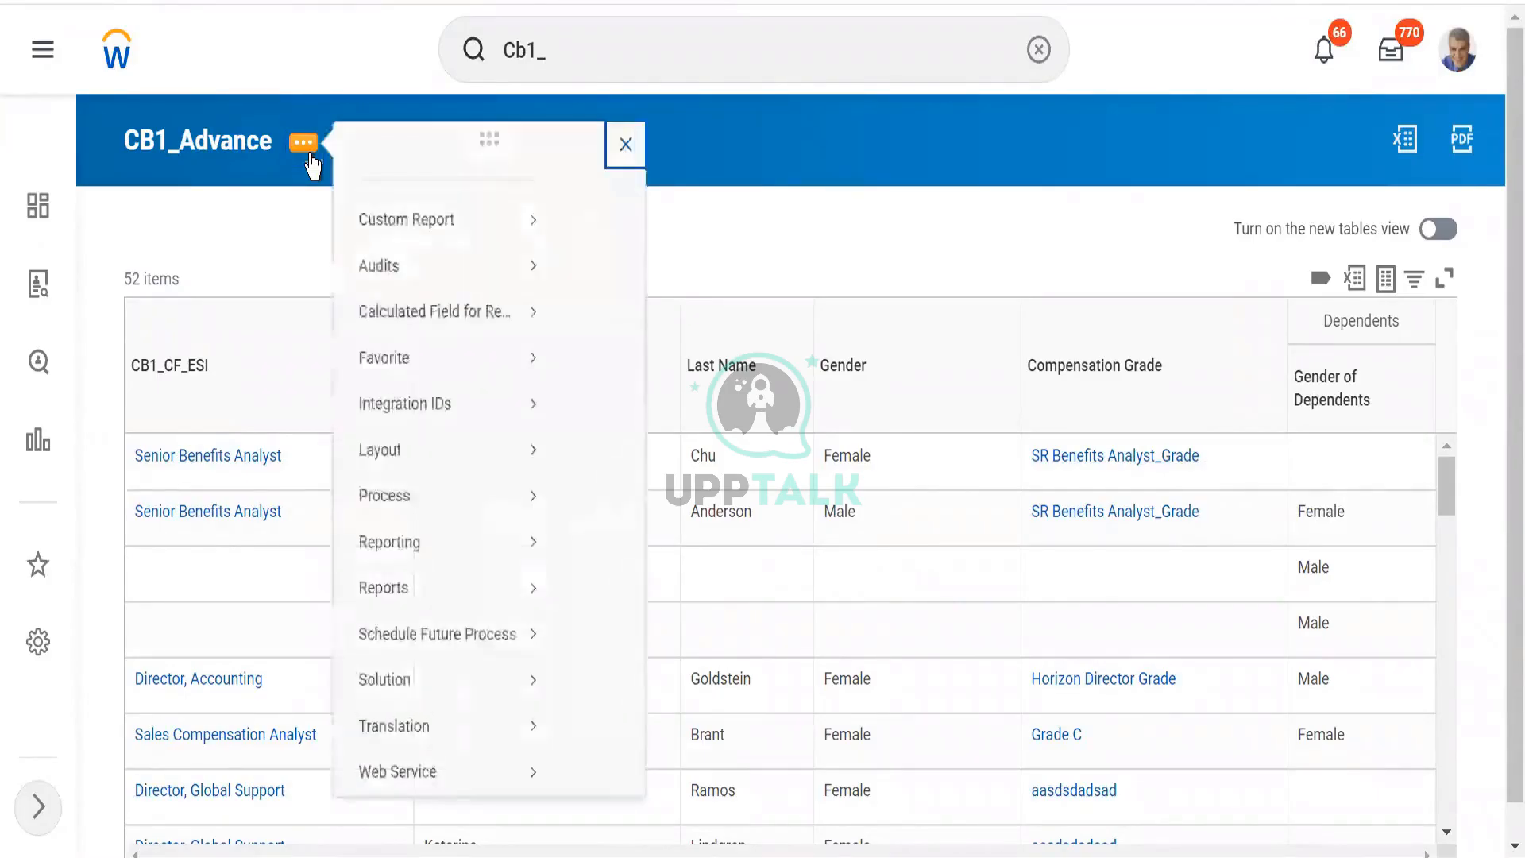
{"action": "mouse_move", "coordinate": [421, 230]}
{"action": "mouse_move", "coordinate": [520, 258]}
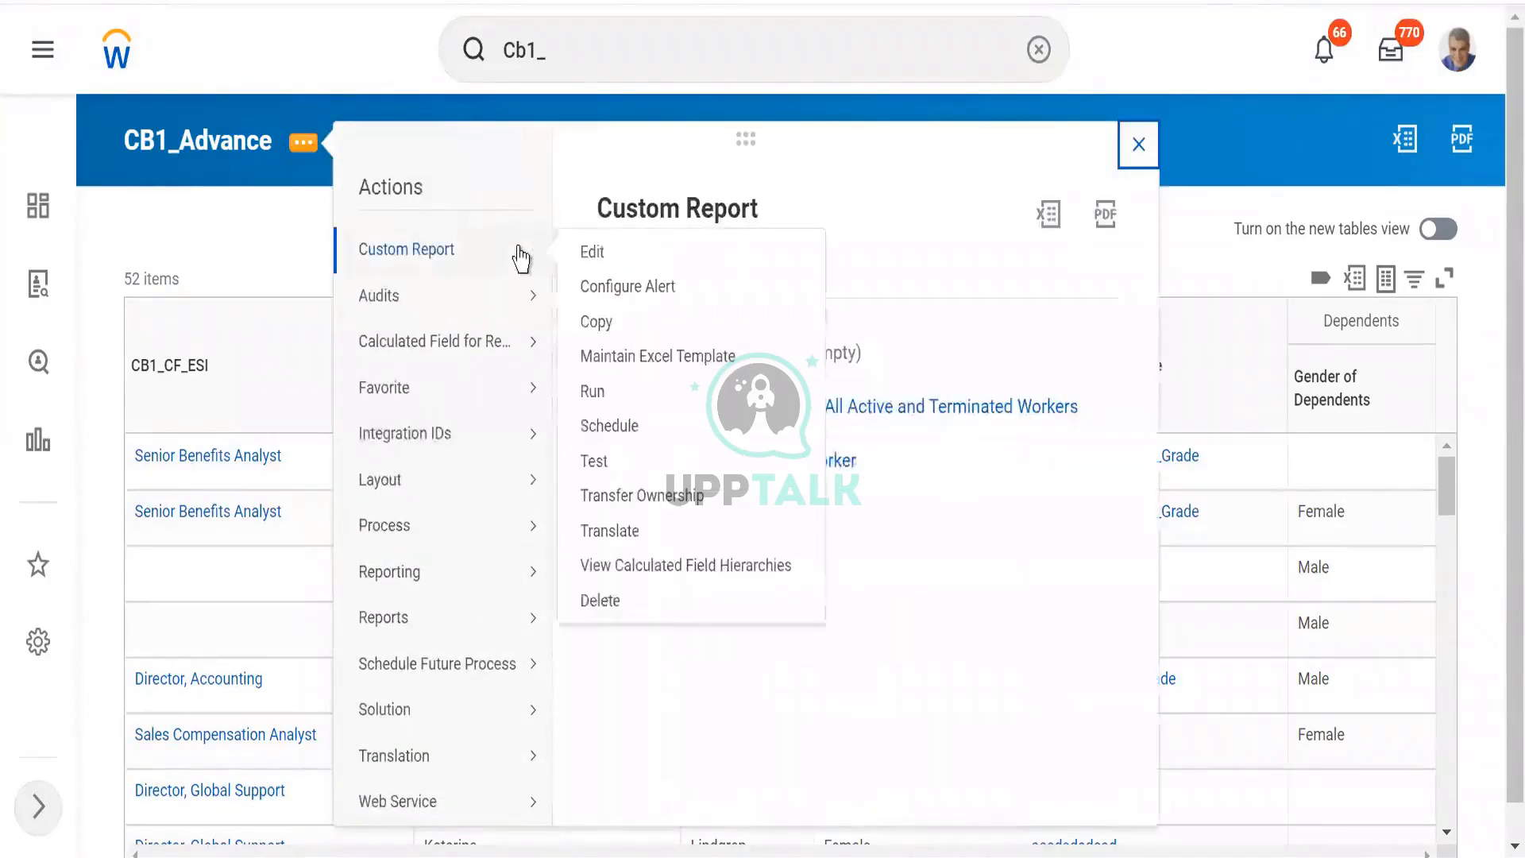
{"action": "left_click", "coordinate": [592, 253]}
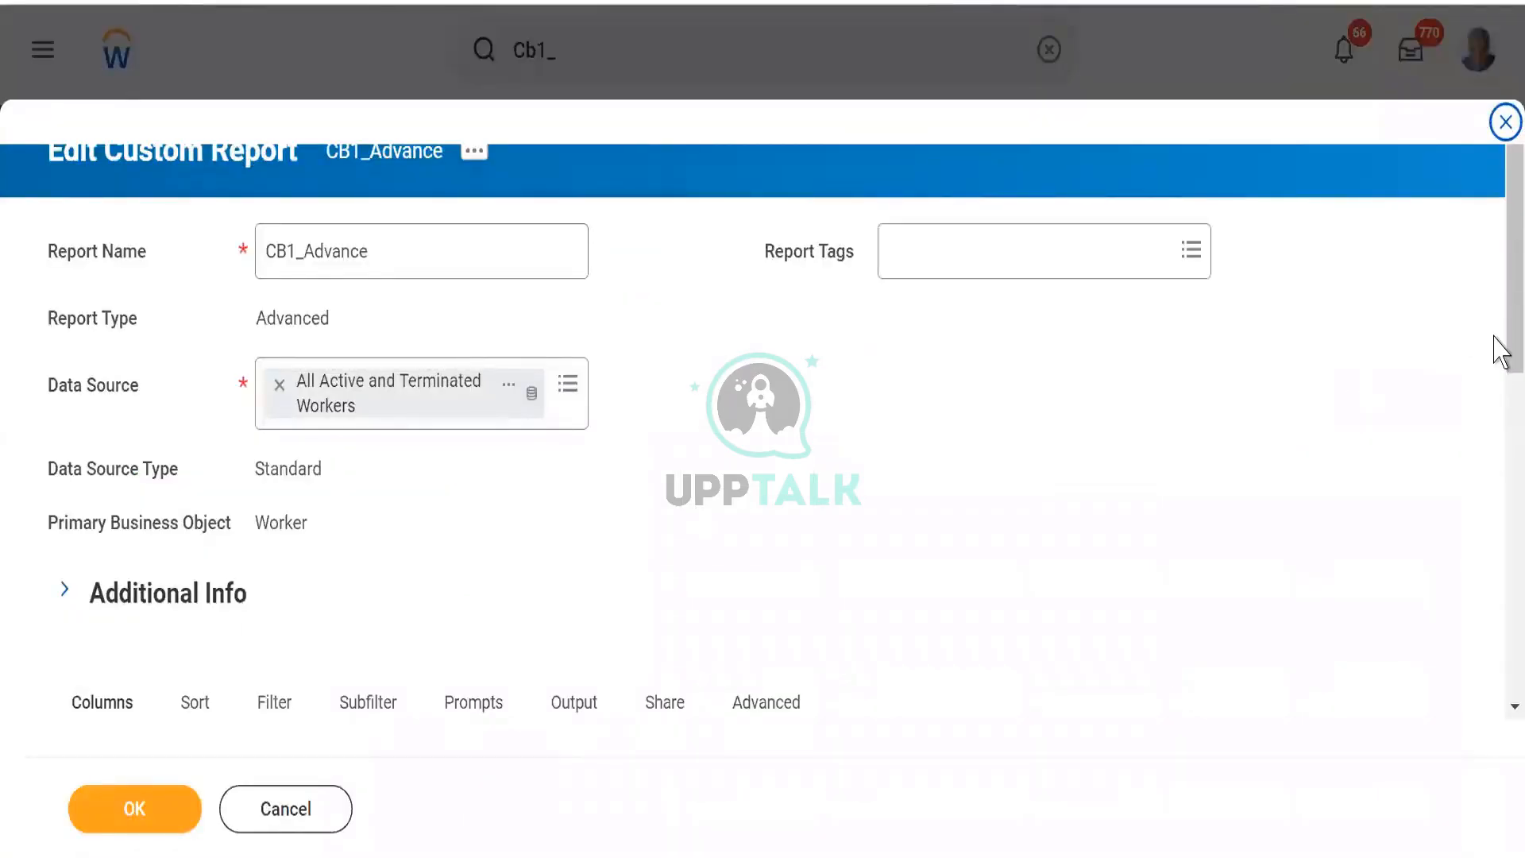
Remove the Dependents Gender column, headed "Gender of Dependents", from the report's columns.
{"action": "scroll", "coordinate": [1501, 445], "scroll_direction": "down", "scroll_amount": 1}
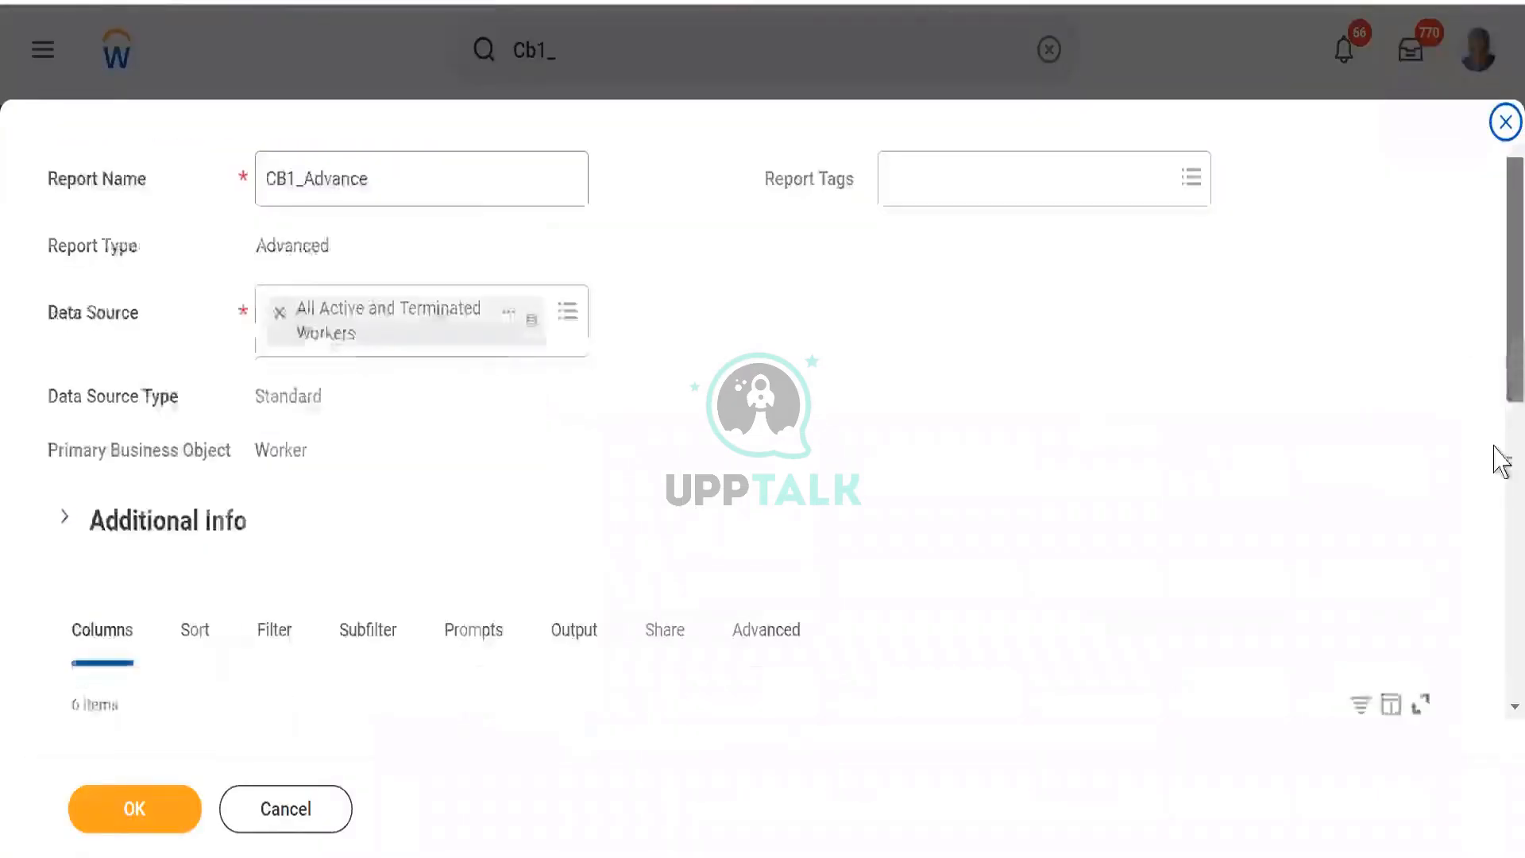
{"action": "scroll", "coordinate": [1502, 461], "scroll_direction": "down", "scroll_amount": 5}
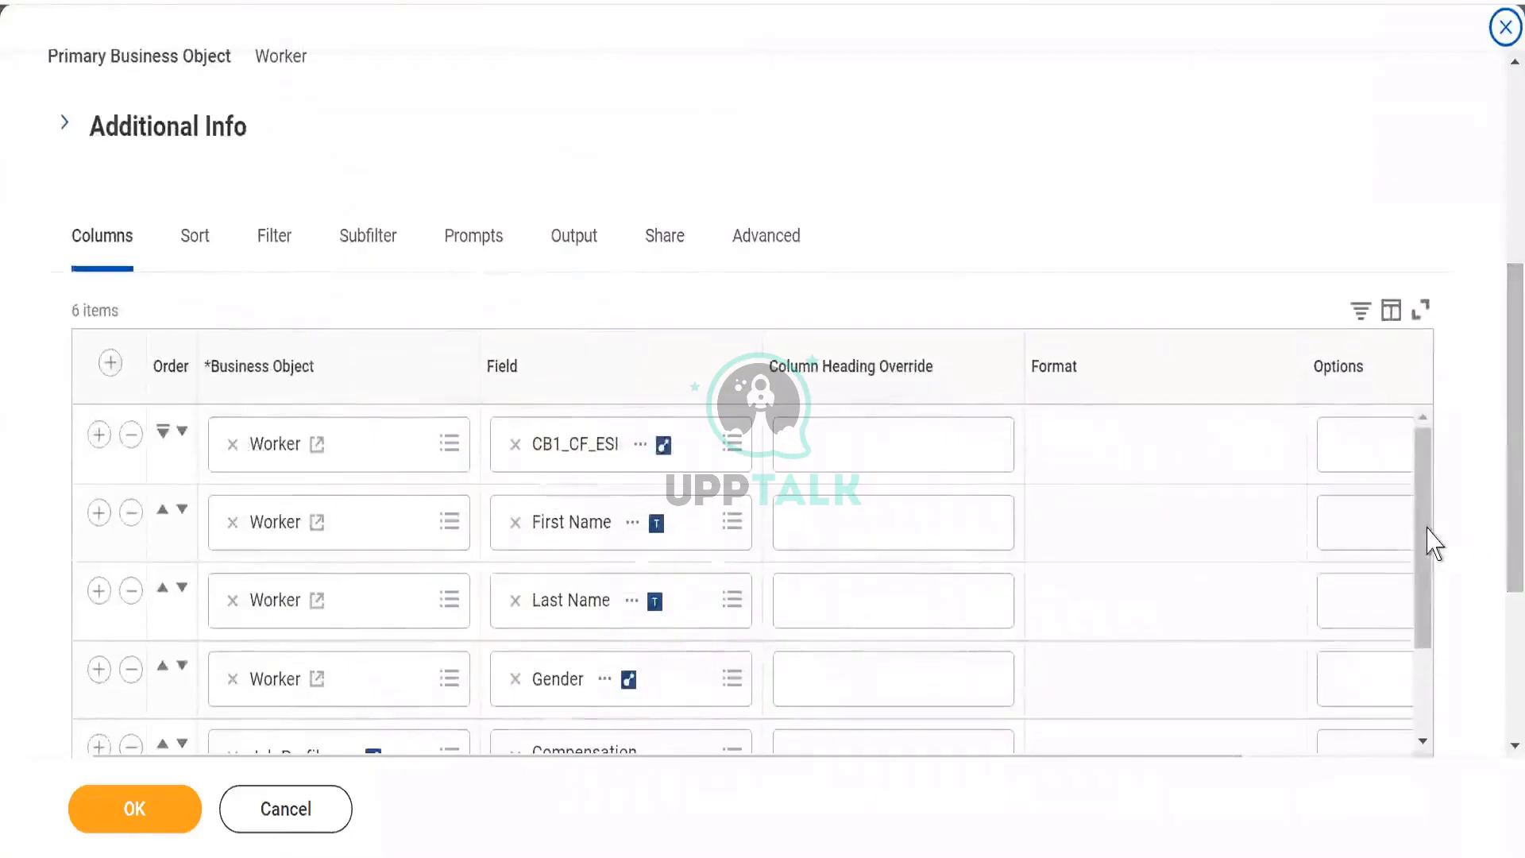
{"action": "scroll", "coordinate": [1430, 697], "scroll_direction": "down", "scroll_amount": 3}
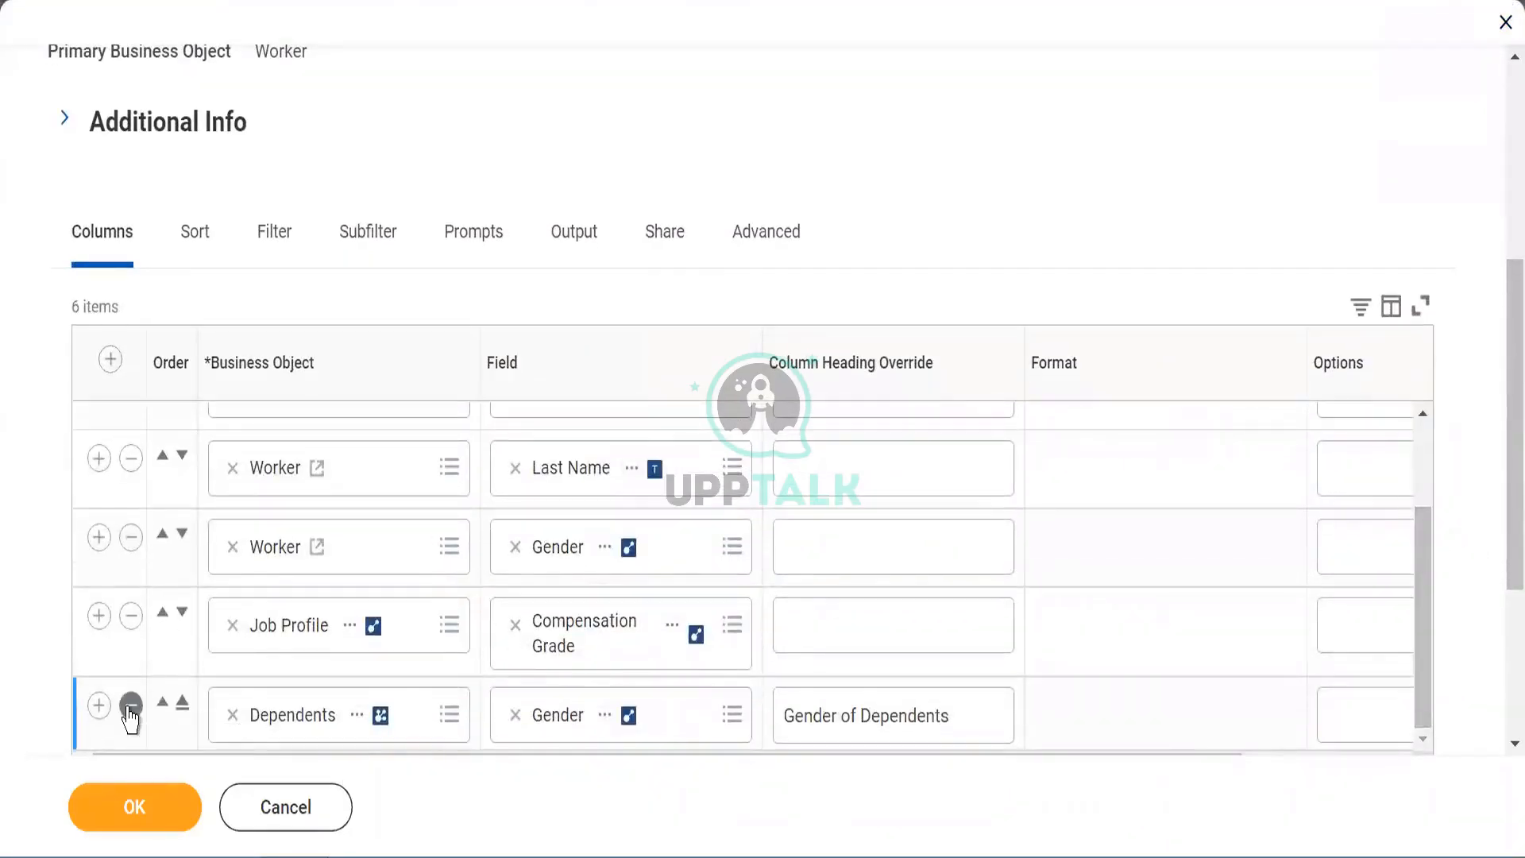
{"action": "left_click", "coordinate": [131, 706]}
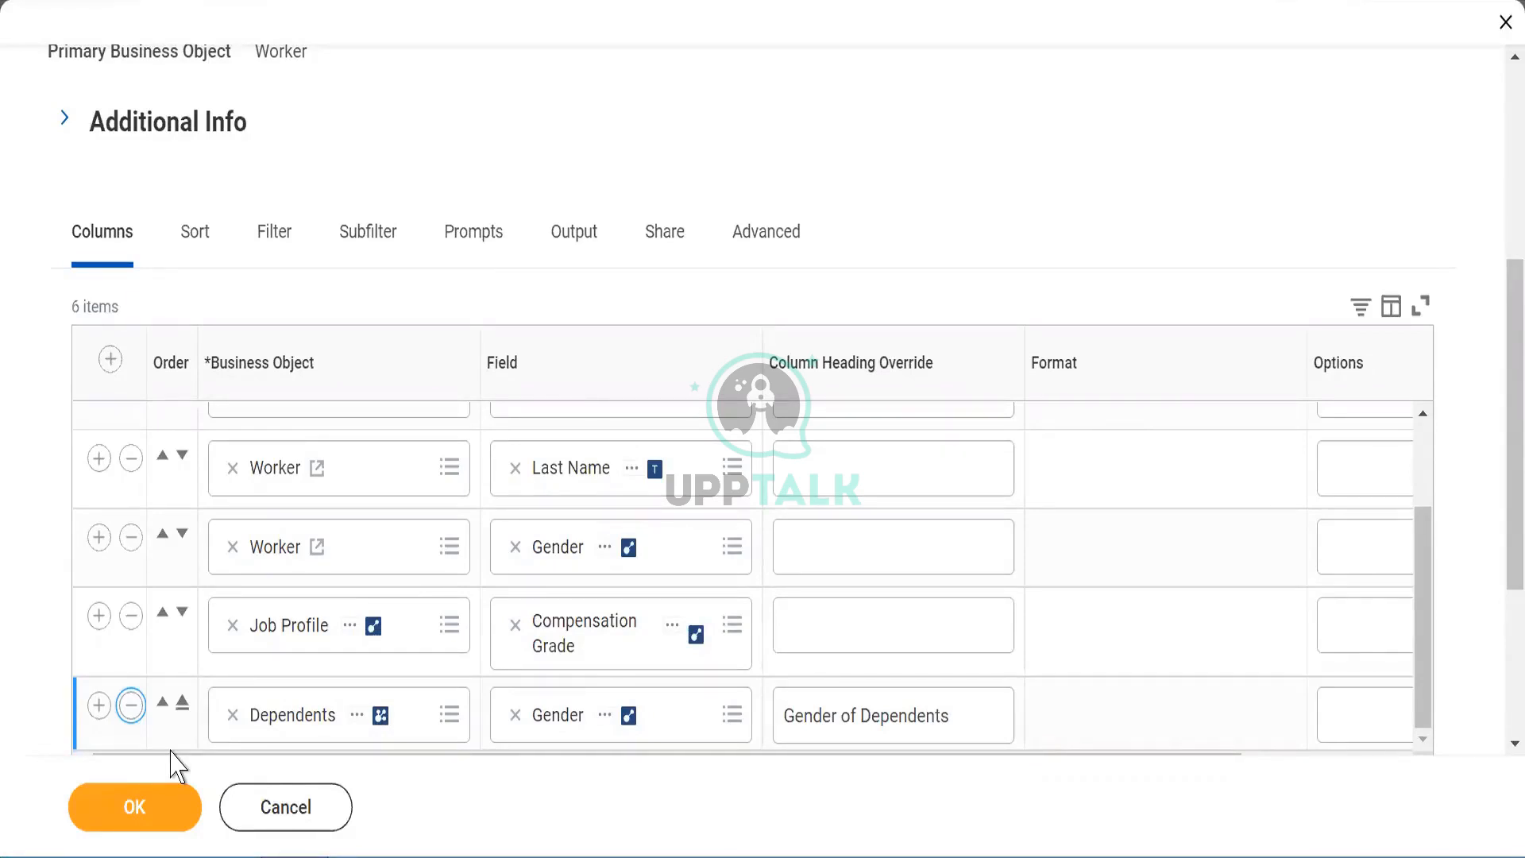
{"action": "left_click", "coordinate": [131, 705]}
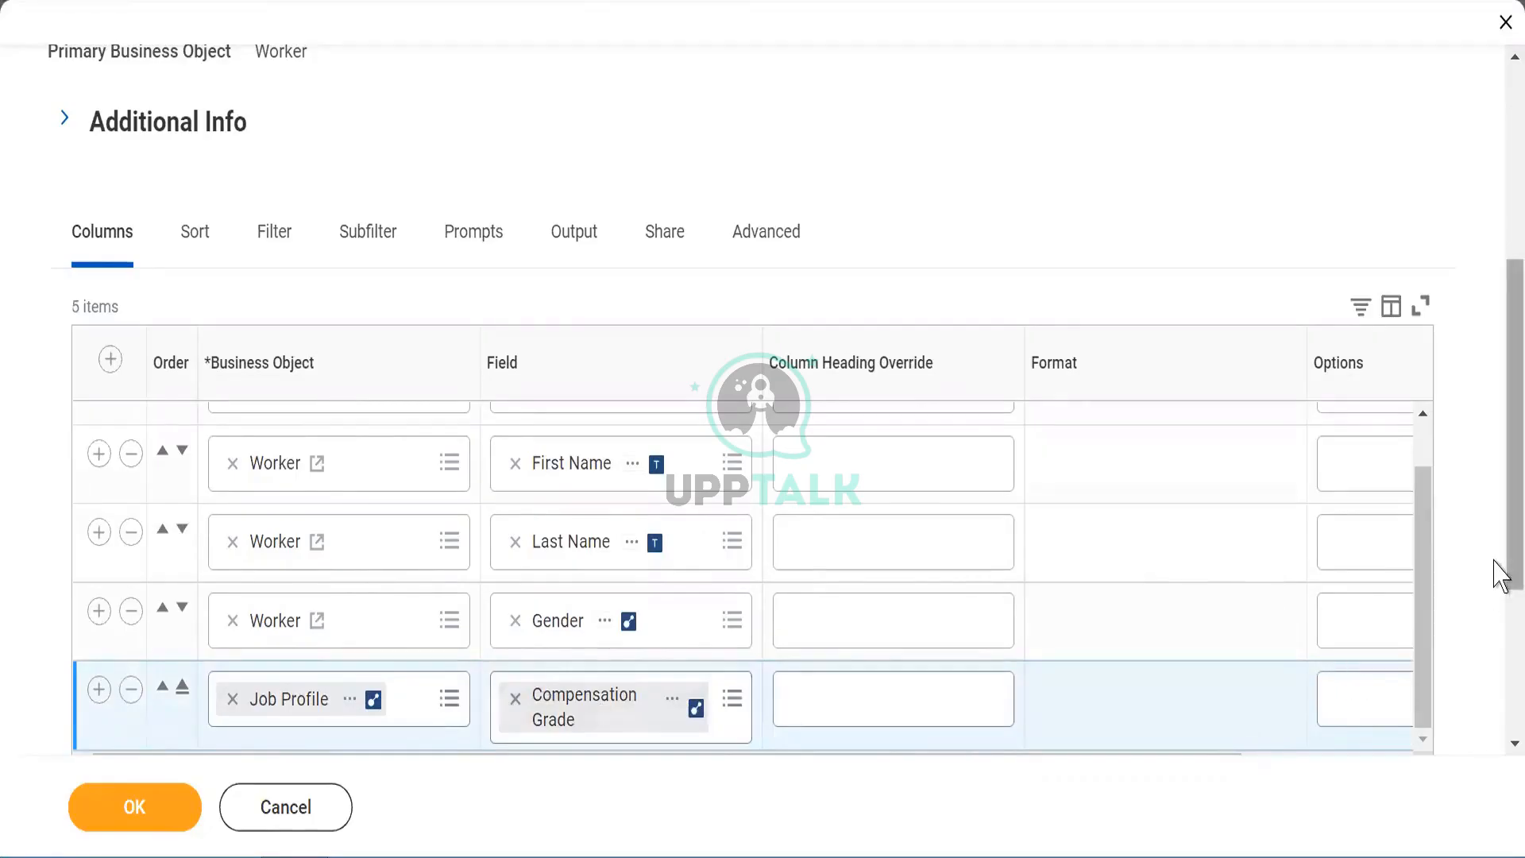
Override the CB1_CF_ESI column heading with "Job Profile" and move that column to the end of the report's columns.
{"action": "scroll", "coordinate": [1427, 442], "scroll_direction": "up", "scroll_amount": 1}
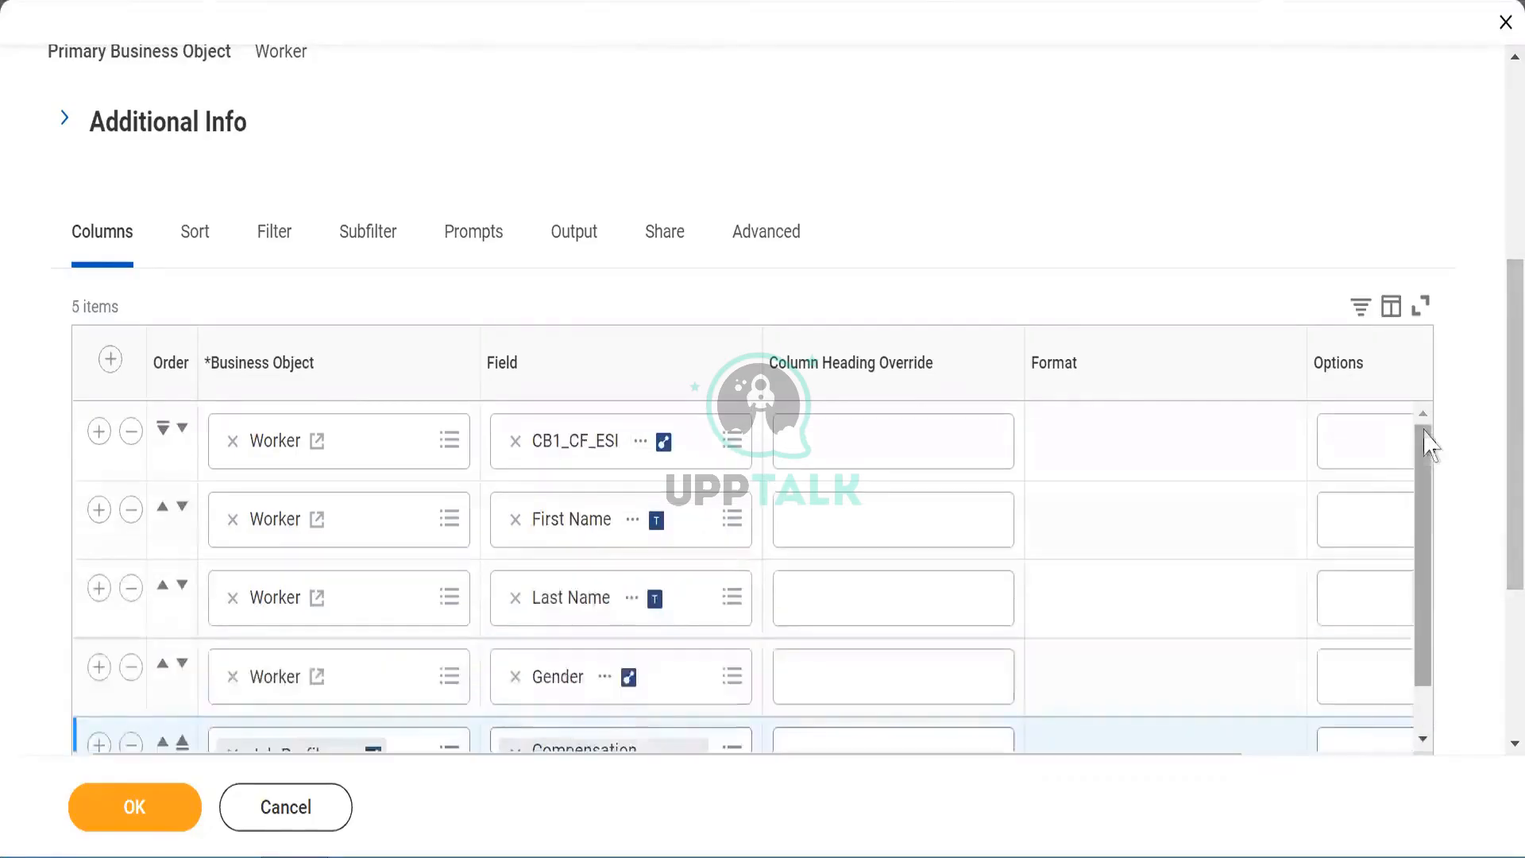
{"action": "left_click", "coordinate": [825, 437]}
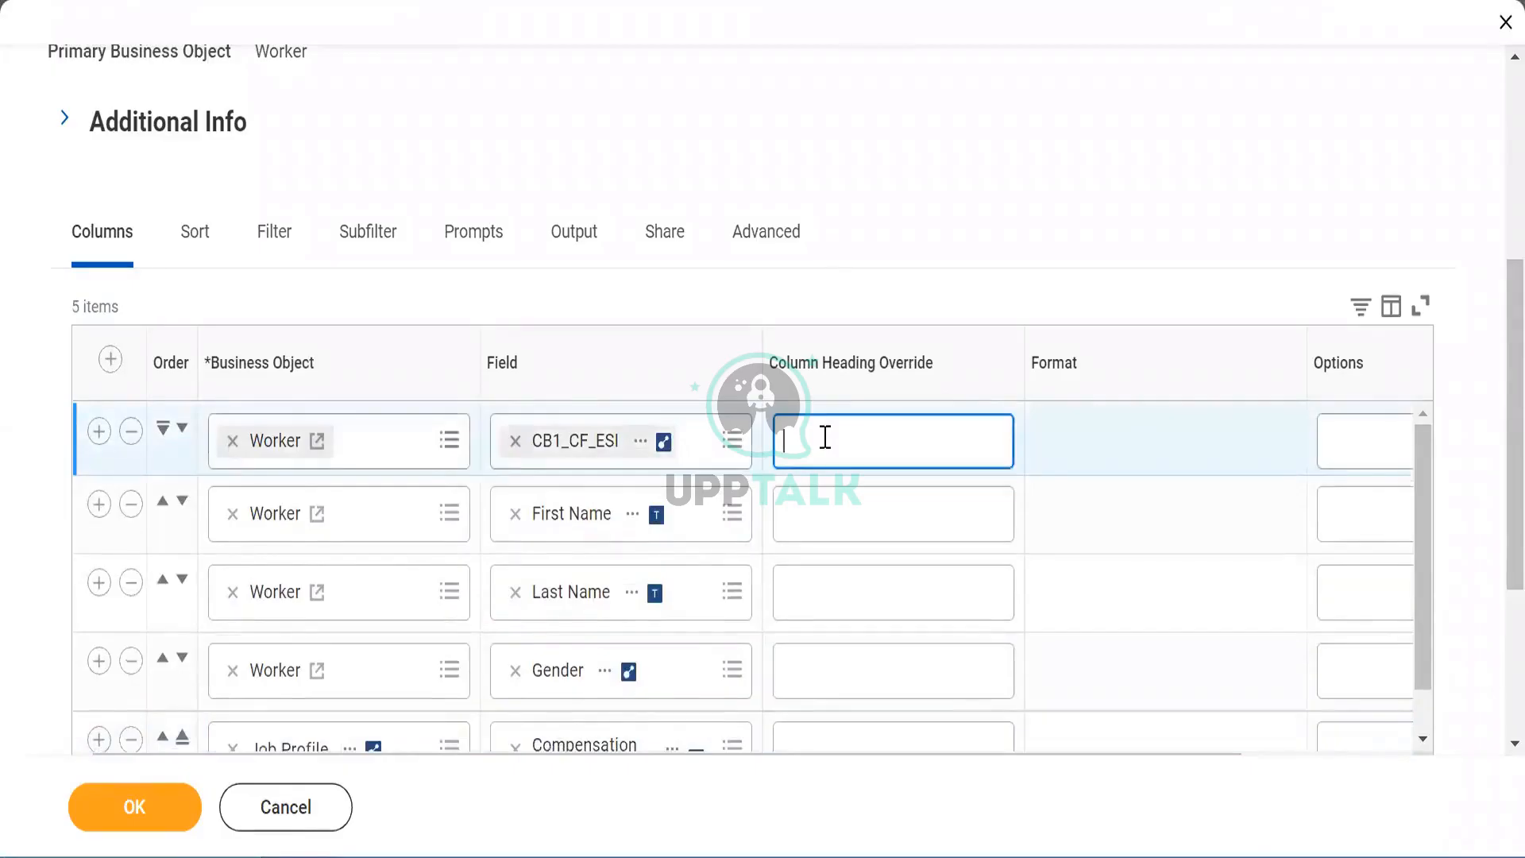
{"action": "type", "text": "Job Profile"}
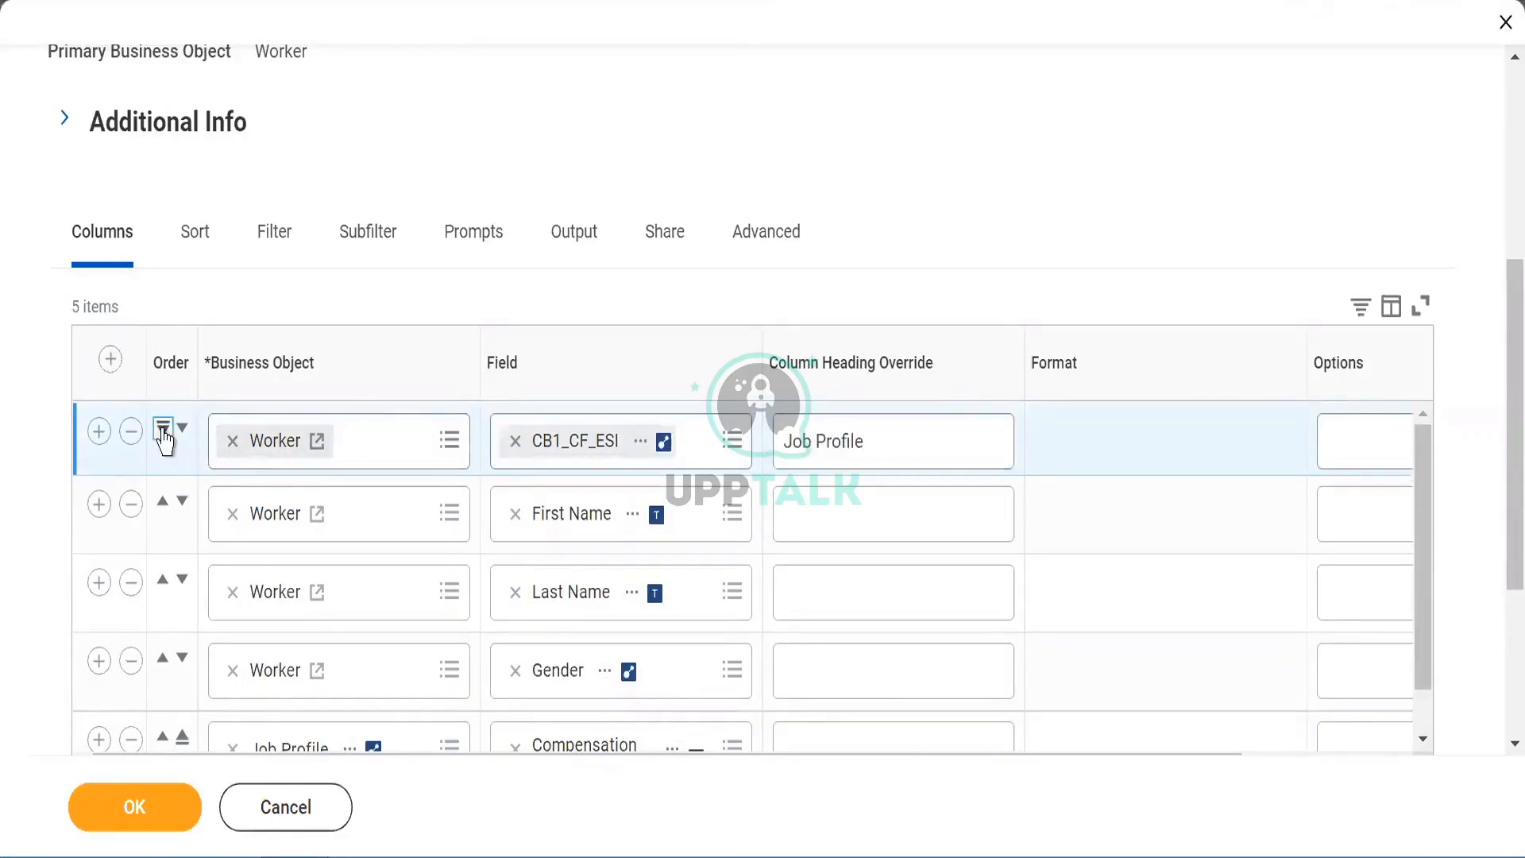
{"action": "left_click", "coordinate": [163, 429]}
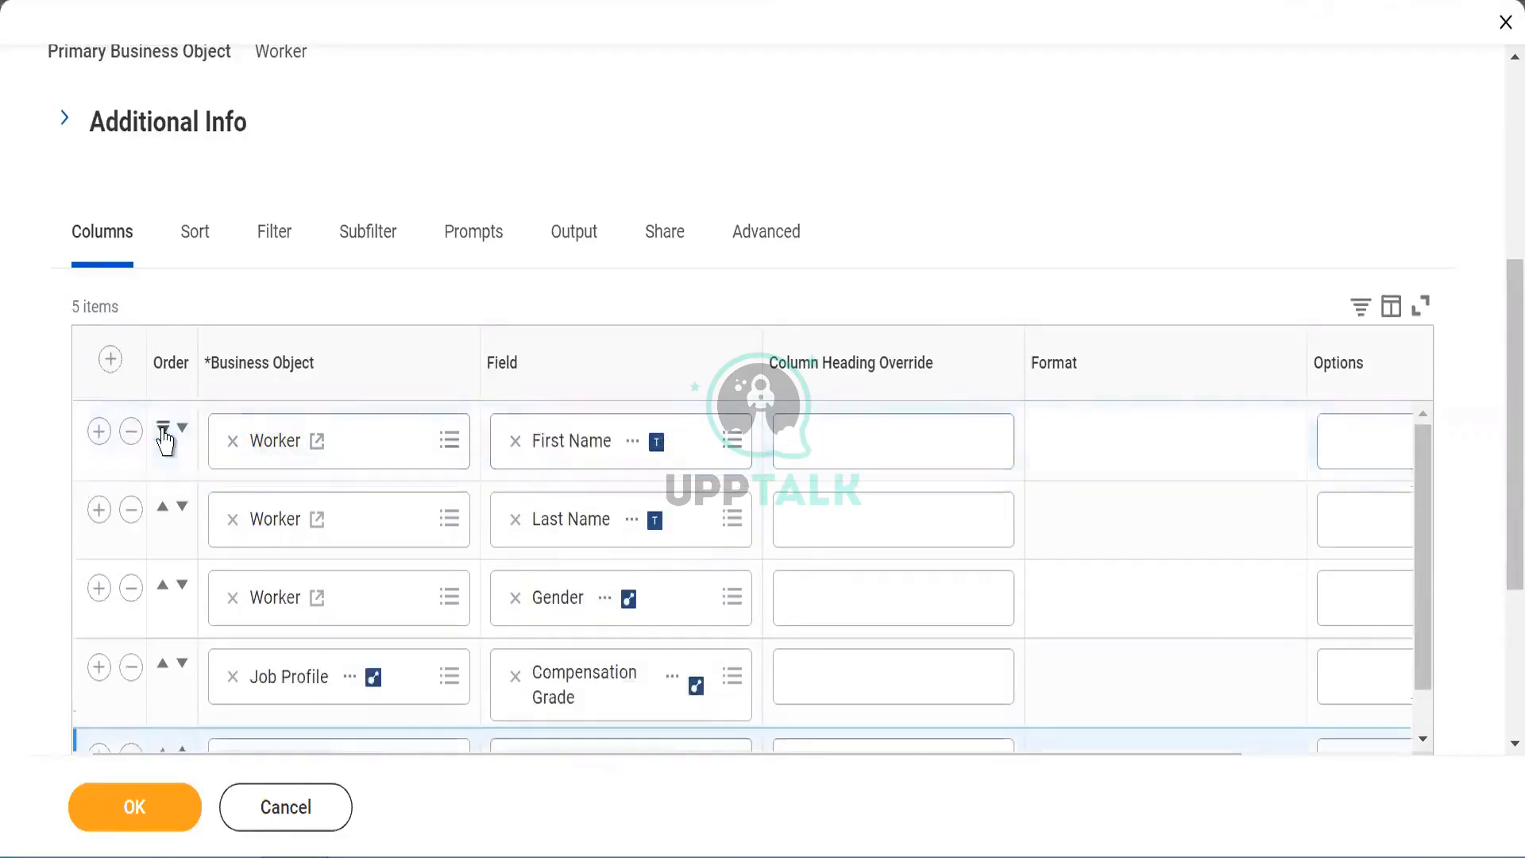
Save the column changes, run the CB1_Advance report and check the item count of the output.
{"action": "left_click", "coordinate": [135, 814]}
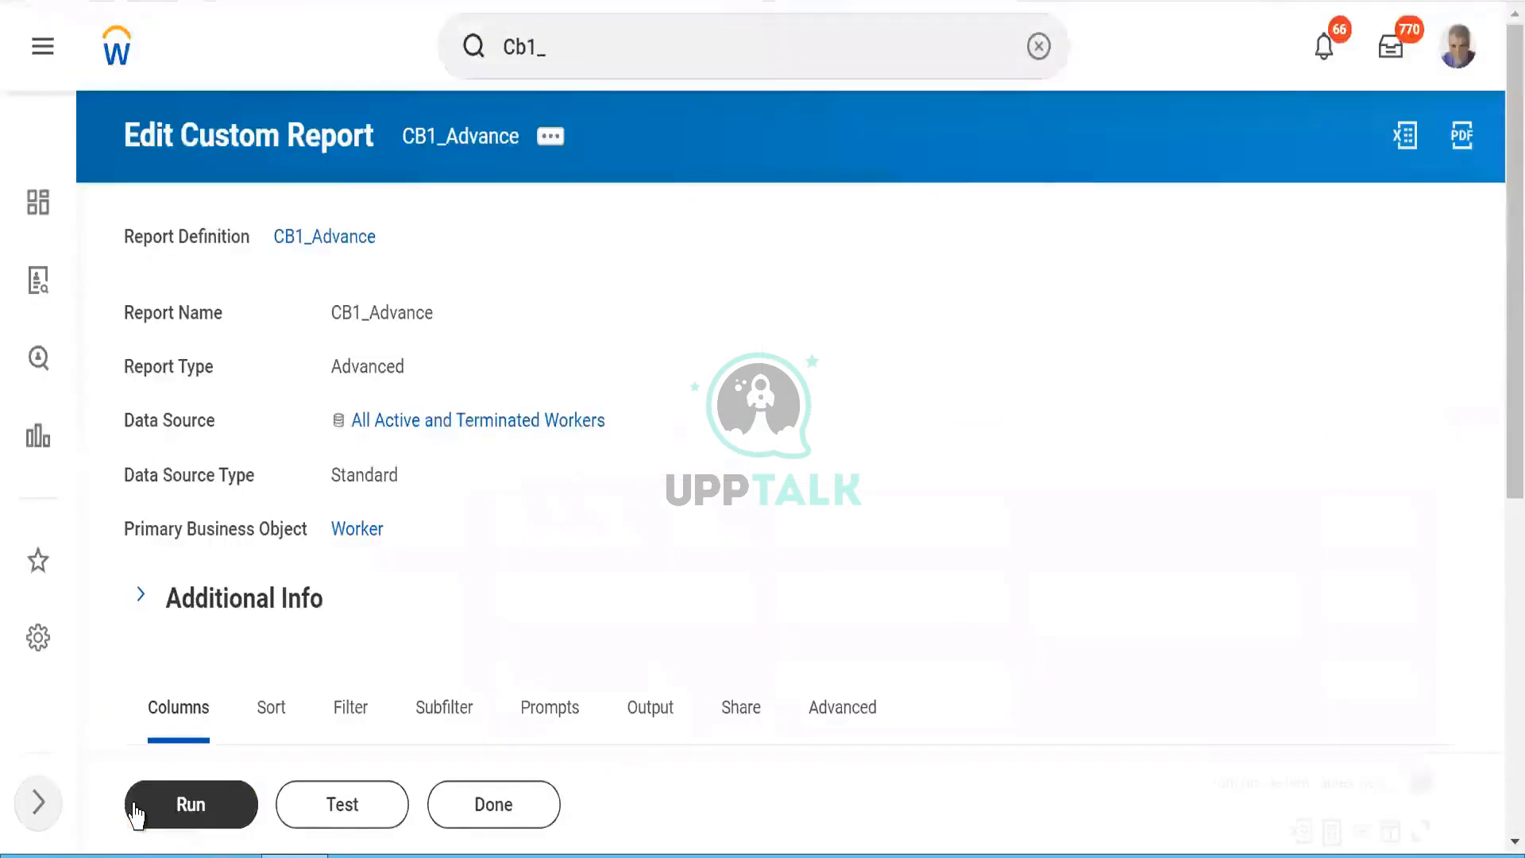
{"action": "left_click", "coordinate": [135, 815]}
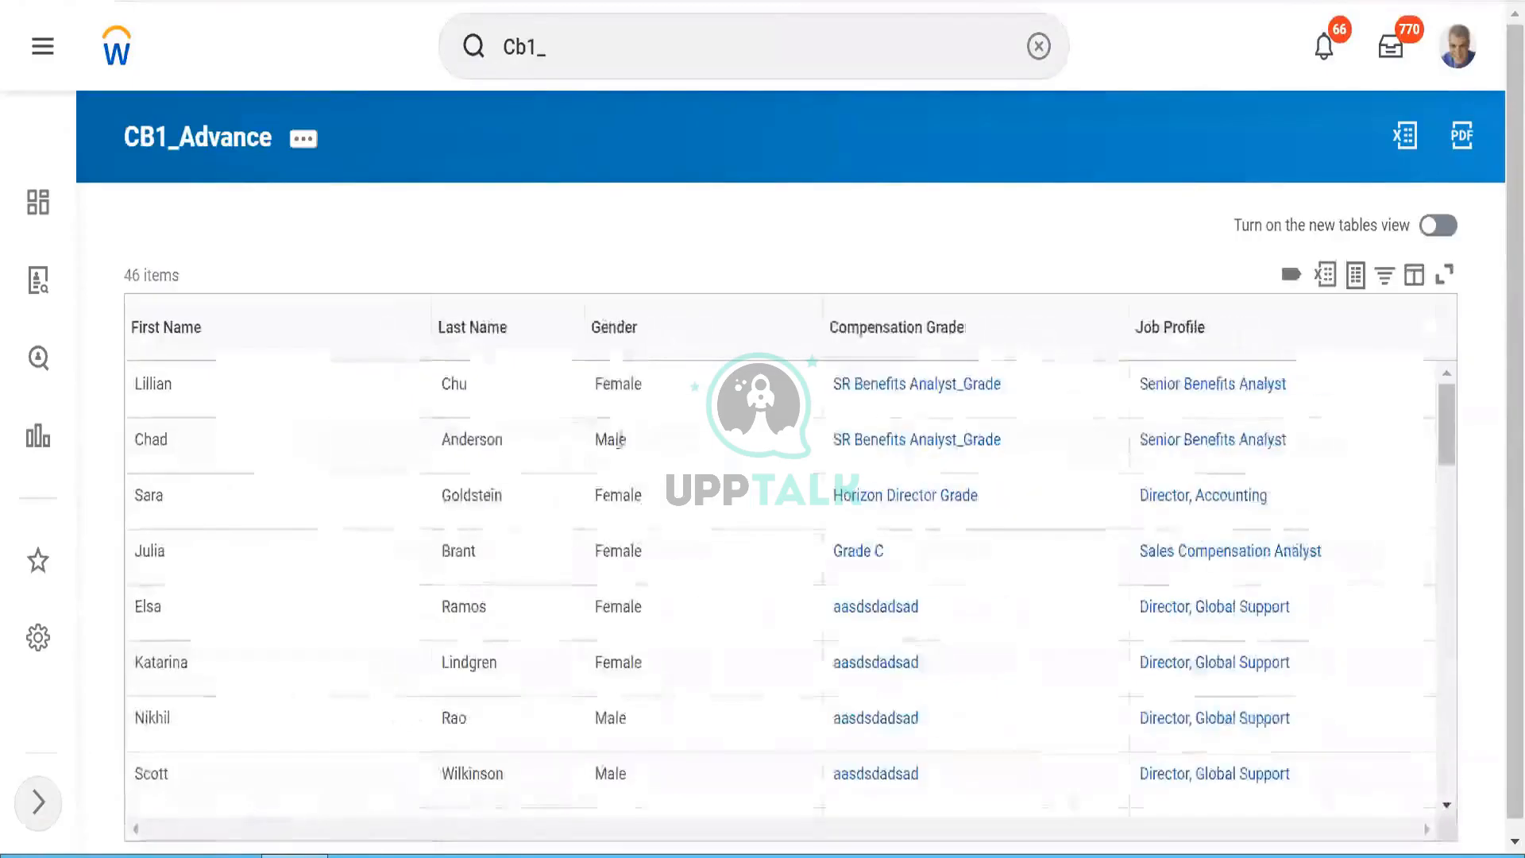
{"action": "left_click_drag", "start_coordinate": [116, 279], "coordinate": [209, 294]}
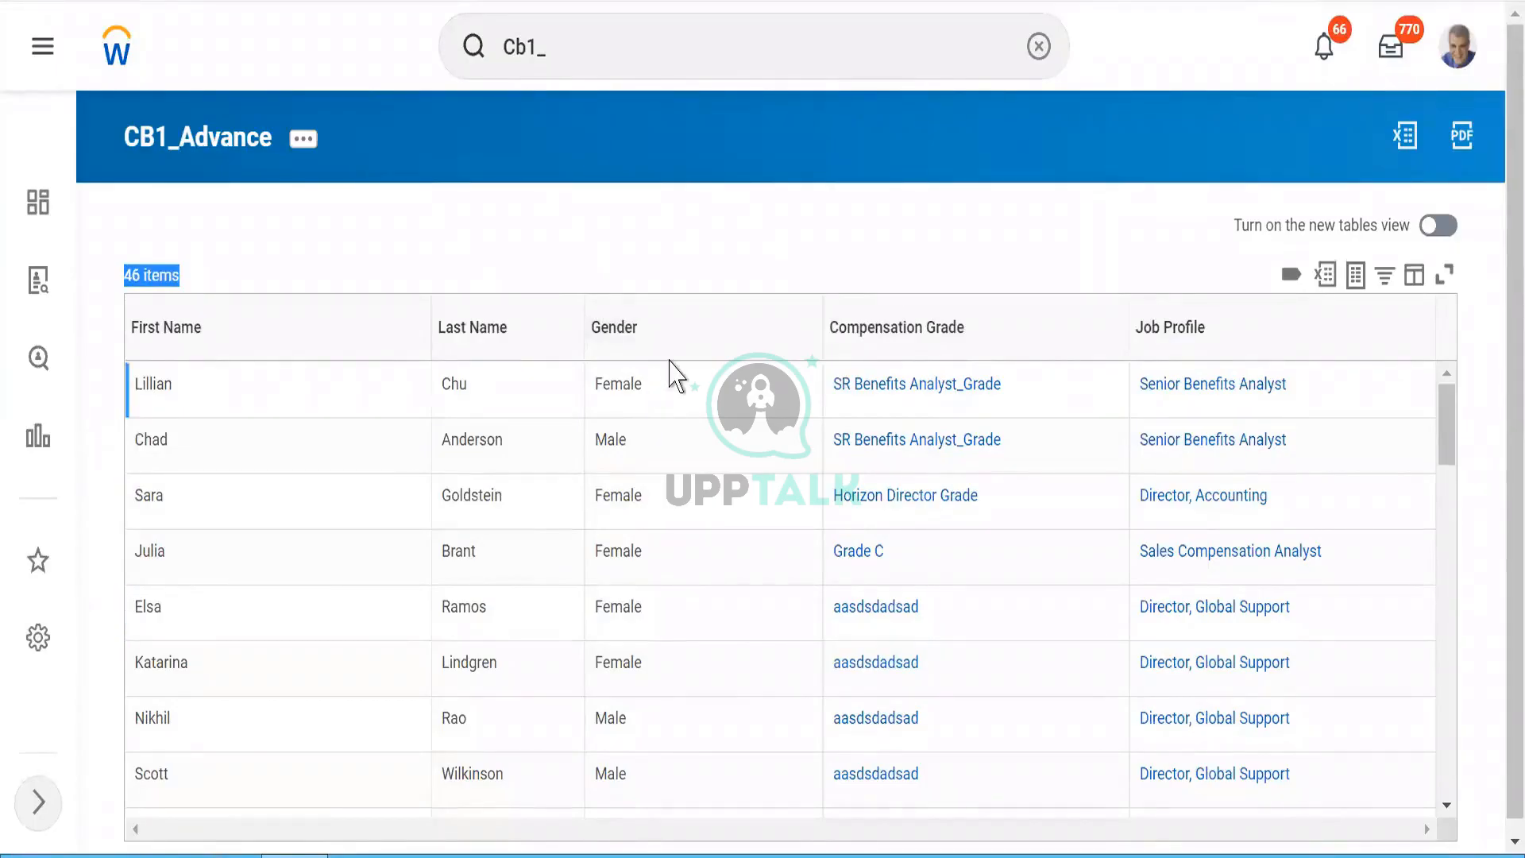
{"action": "left_click", "coordinate": [500, 235]}
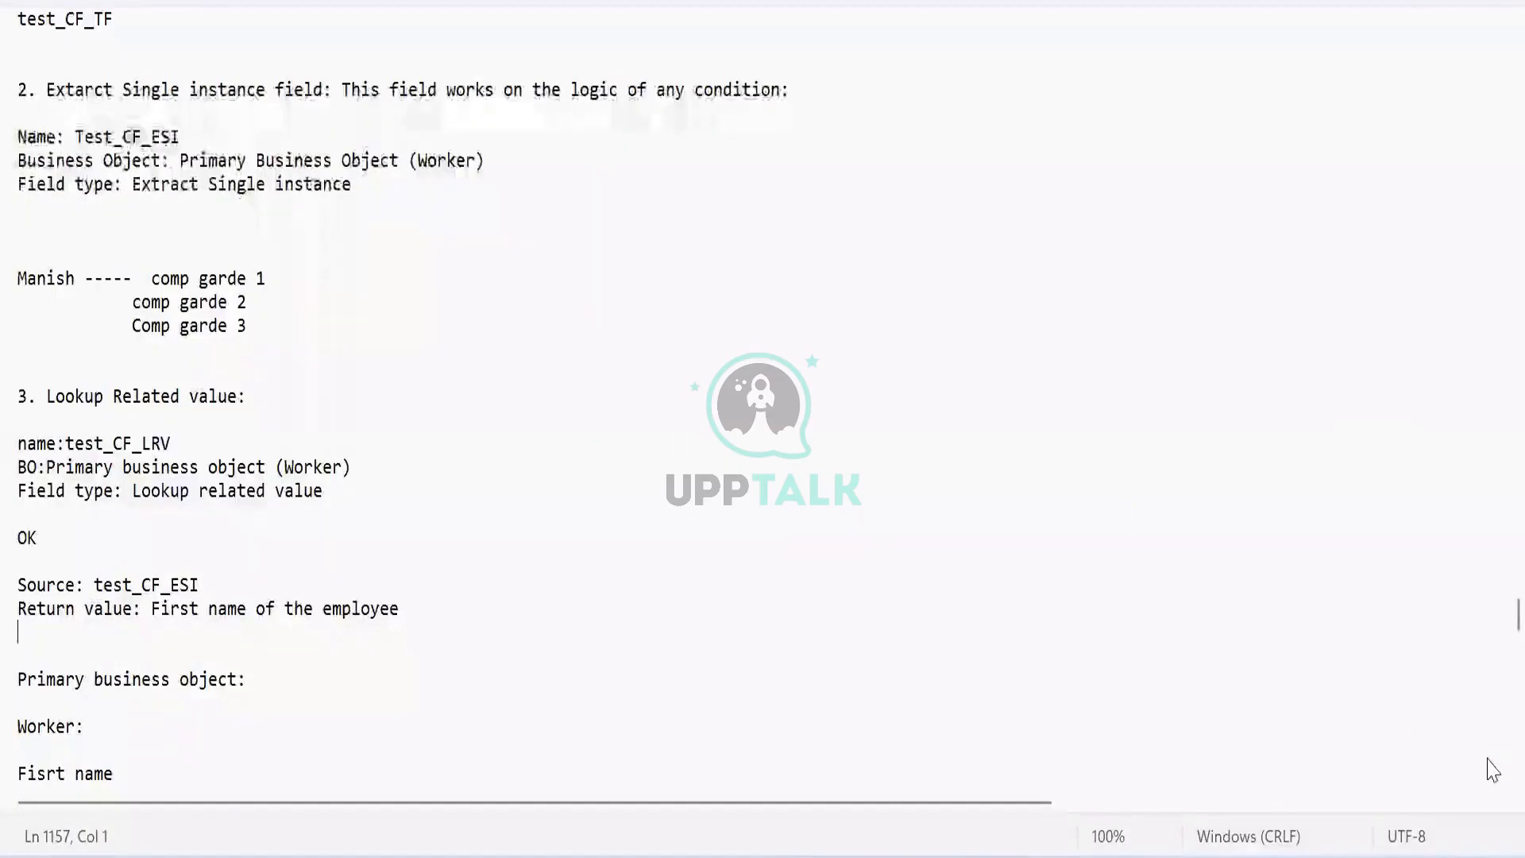
Switch to the text notes and find the requirement line listing the report's fields and the job profile comp grade condition.
{"action": "scroll", "coordinate": [1491, 531], "scroll_direction": "up", "scroll_amount": 10}
{"action": "scroll", "coordinate": [1492, 528], "scroll_direction": "up", "scroll_amount": 5}
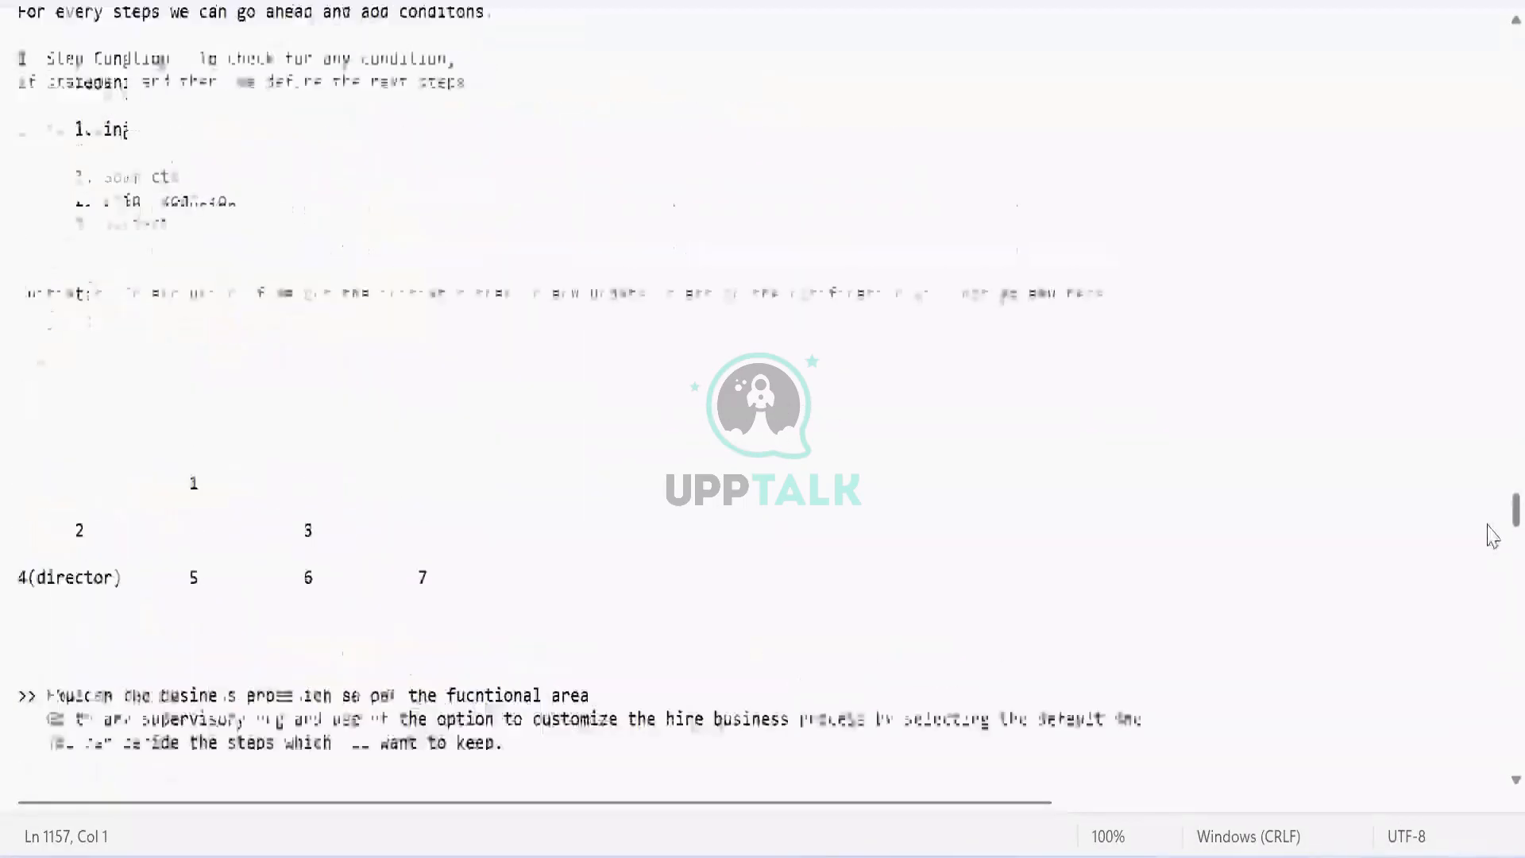
{"action": "scroll", "coordinate": [1491, 540], "scroll_direction": "down", "scroll_amount": 4}
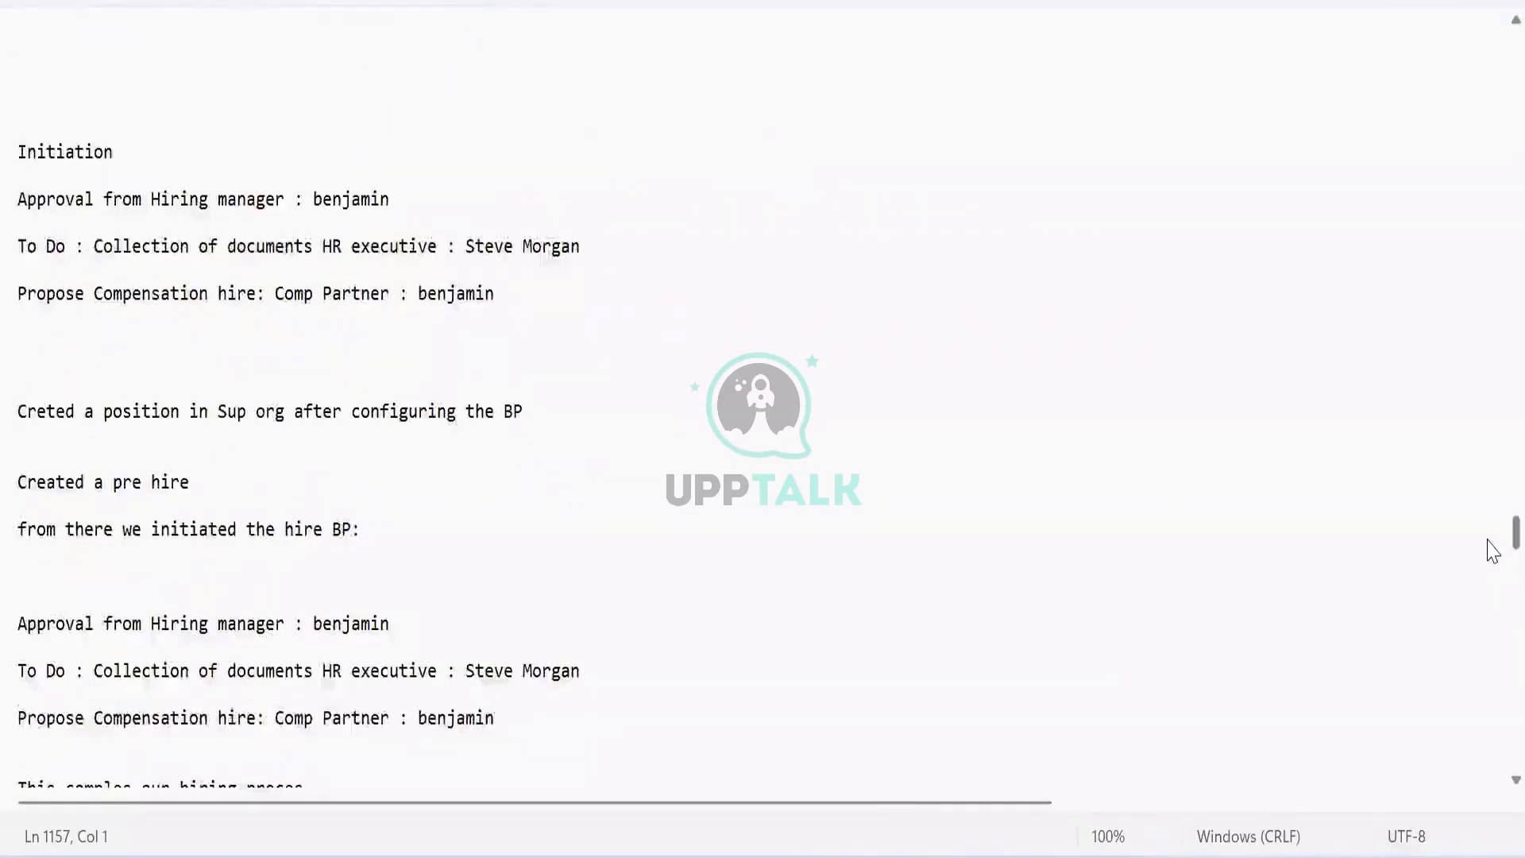
{"action": "scroll", "coordinate": [1492, 556], "scroll_direction": "down", "scroll_amount": 15}
{"action": "scroll", "coordinate": [1491, 601], "scroll_direction": "down", "scroll_amount": 4}
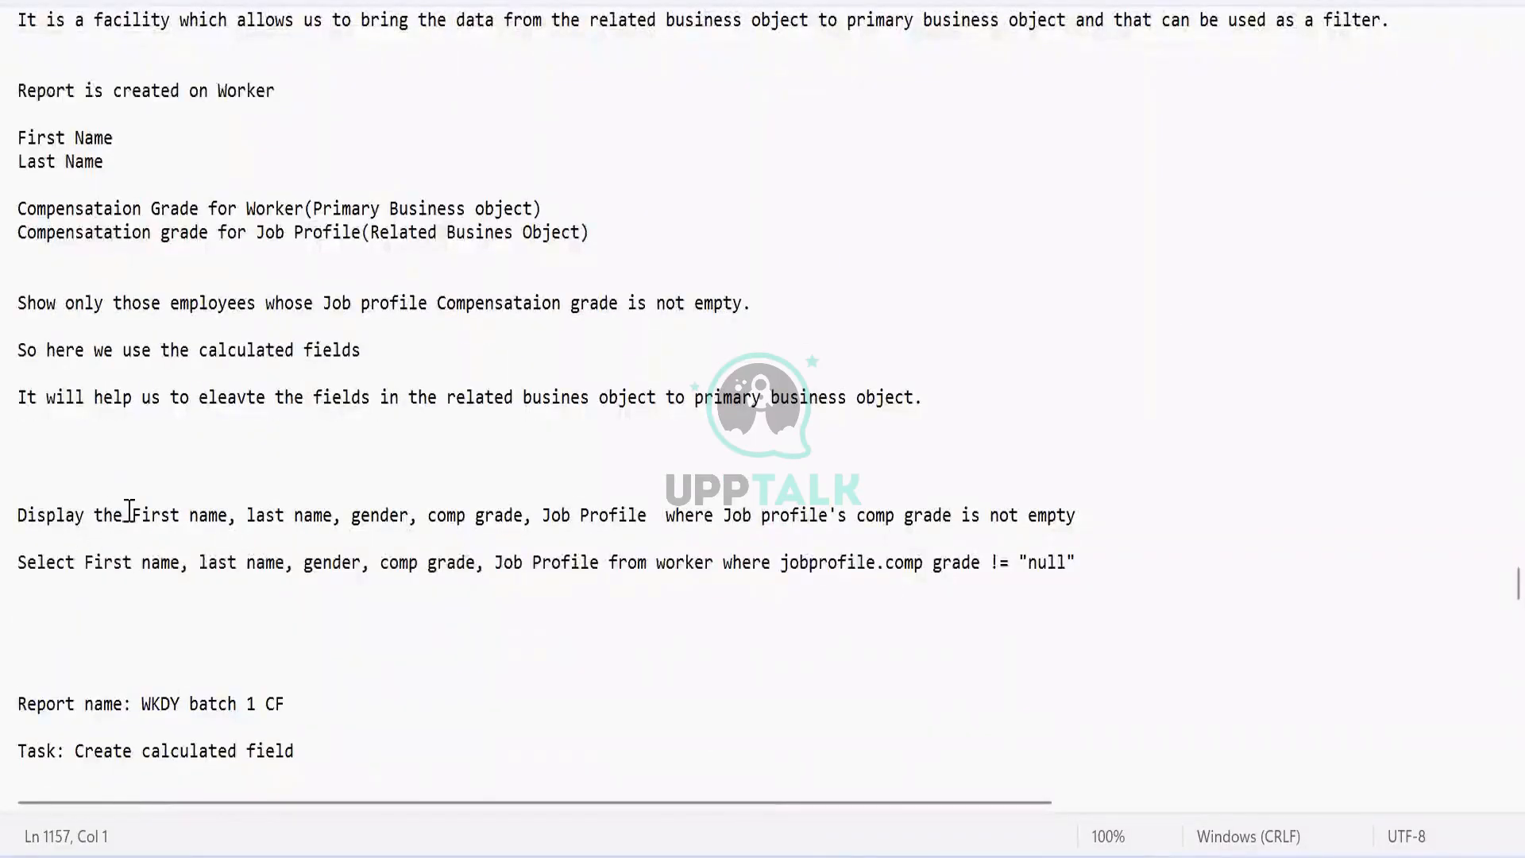
{"action": "left_click_drag", "start_coordinate": [132, 516], "coordinate": [1080, 521]}
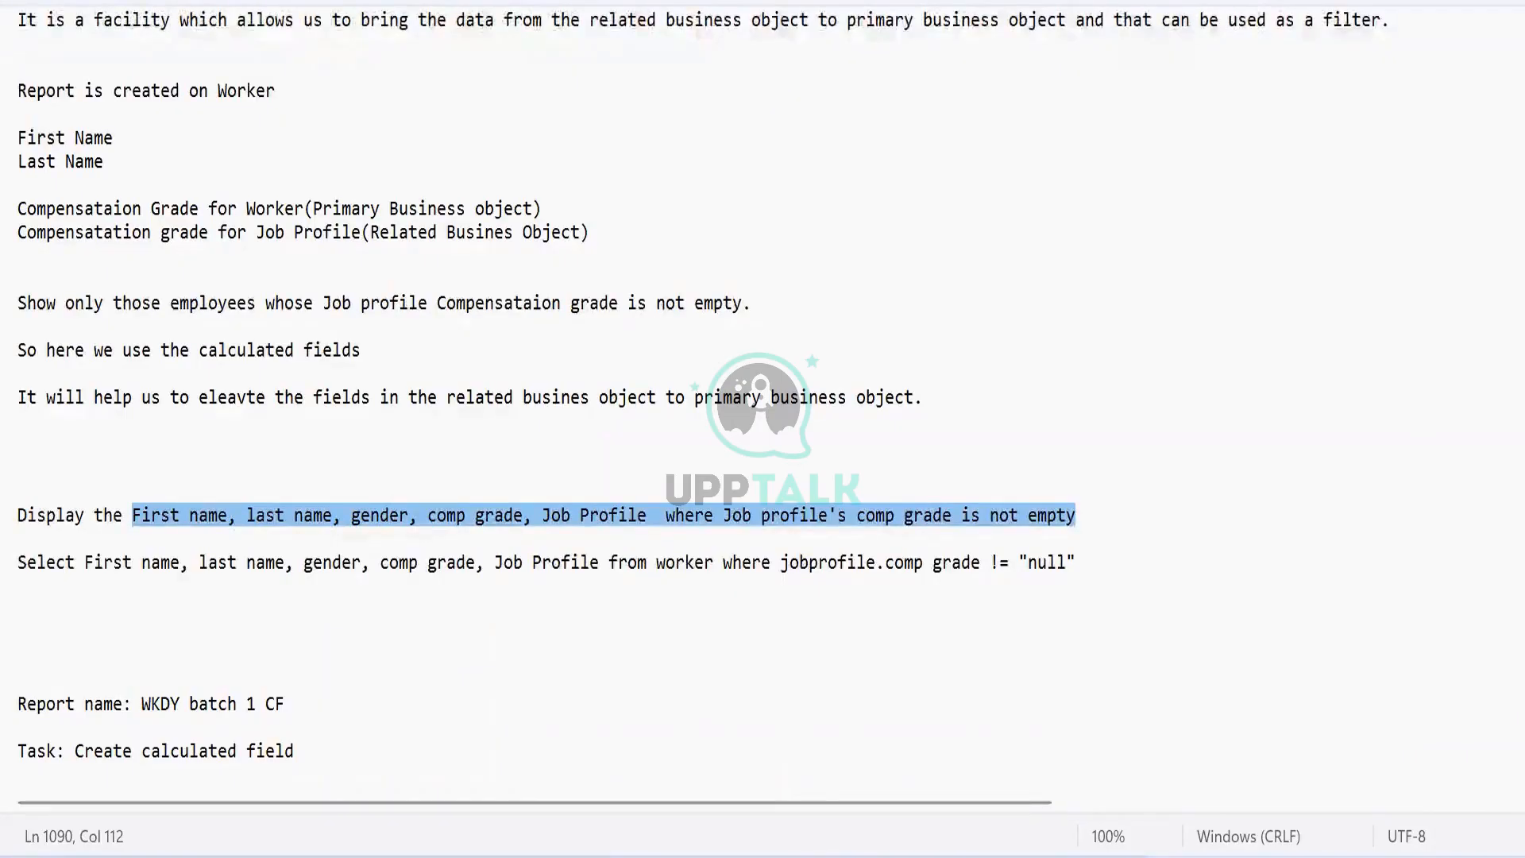
Read through the notes on the three calculated field types and the Test_CF_TF definition.
{"action": "left_click", "coordinate": [368, 597]}
{"action": "key", "text": "Down"}
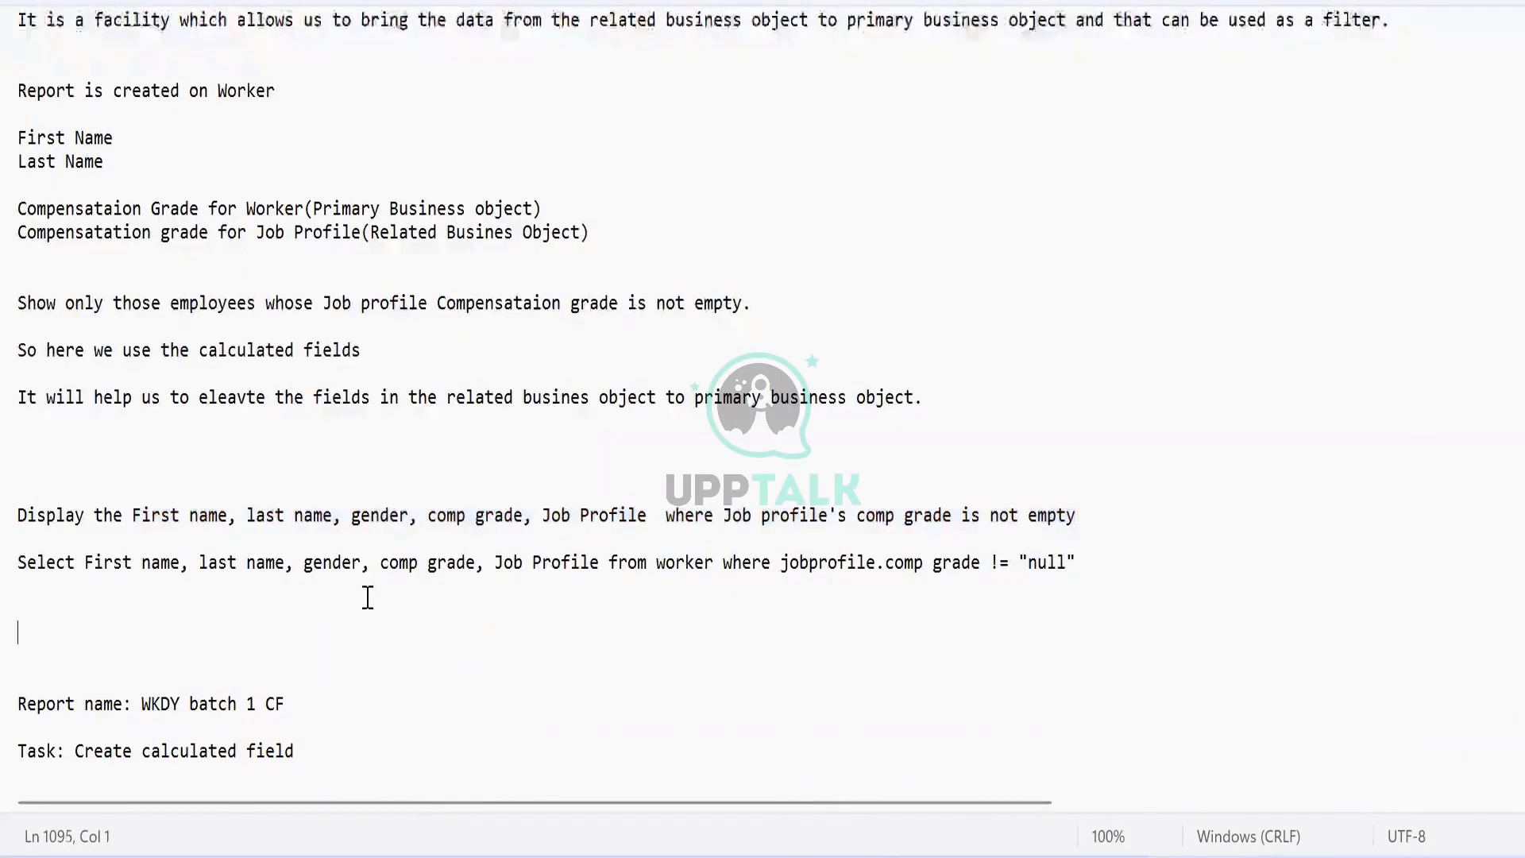
{"action": "key", "text": "Down"}
{"action": "key", "text": "Down"}
{"action": "key", "text": "Down"}
{"action": "key", "text": "Down"}
{"action": "key", "text": "Down"}
{"action": "key", "text": "Down"}
{"action": "key", "text": "Down"}
{"action": "key", "text": "Down"}
{"action": "key", "text": "Down"}
{"action": "key", "text": "Down"}
{"action": "key", "text": "Down"}
{"action": "key", "text": "Down"}
{"action": "key", "text": "Down"}
{"action": "key", "text": "Down"}
{"action": "key", "text": "Down"}
{"action": "key", "text": "Down"}
{"action": "key", "text": "Down"}
{"action": "key", "text": "Down"}
{"action": "key", "text": "Down"}
{"action": "key", "text": "Down"}
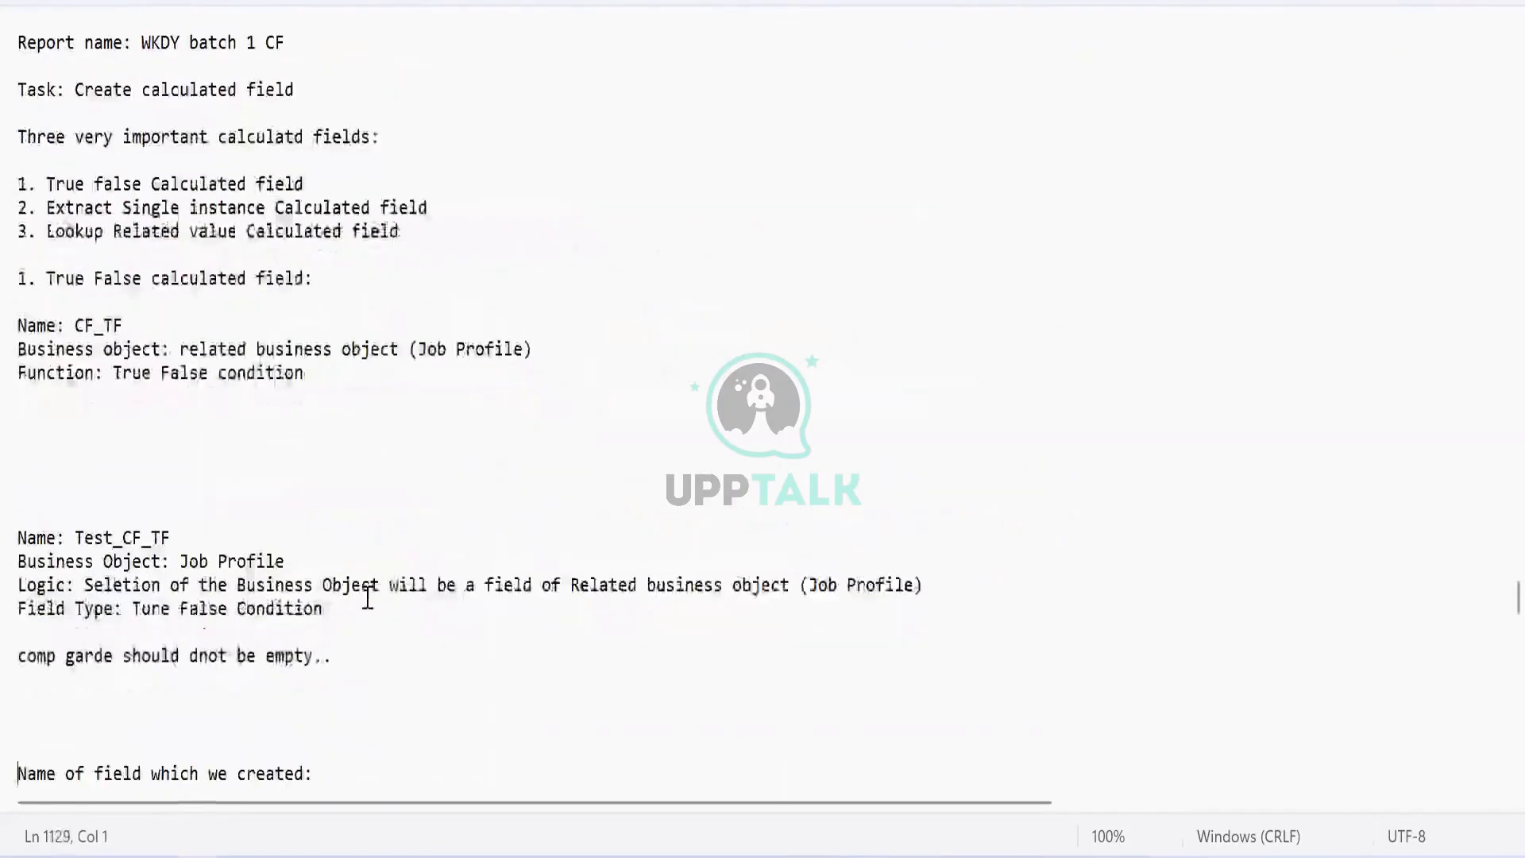
{"action": "key", "text": "Down"}
{"action": "key", "text": "Down"}
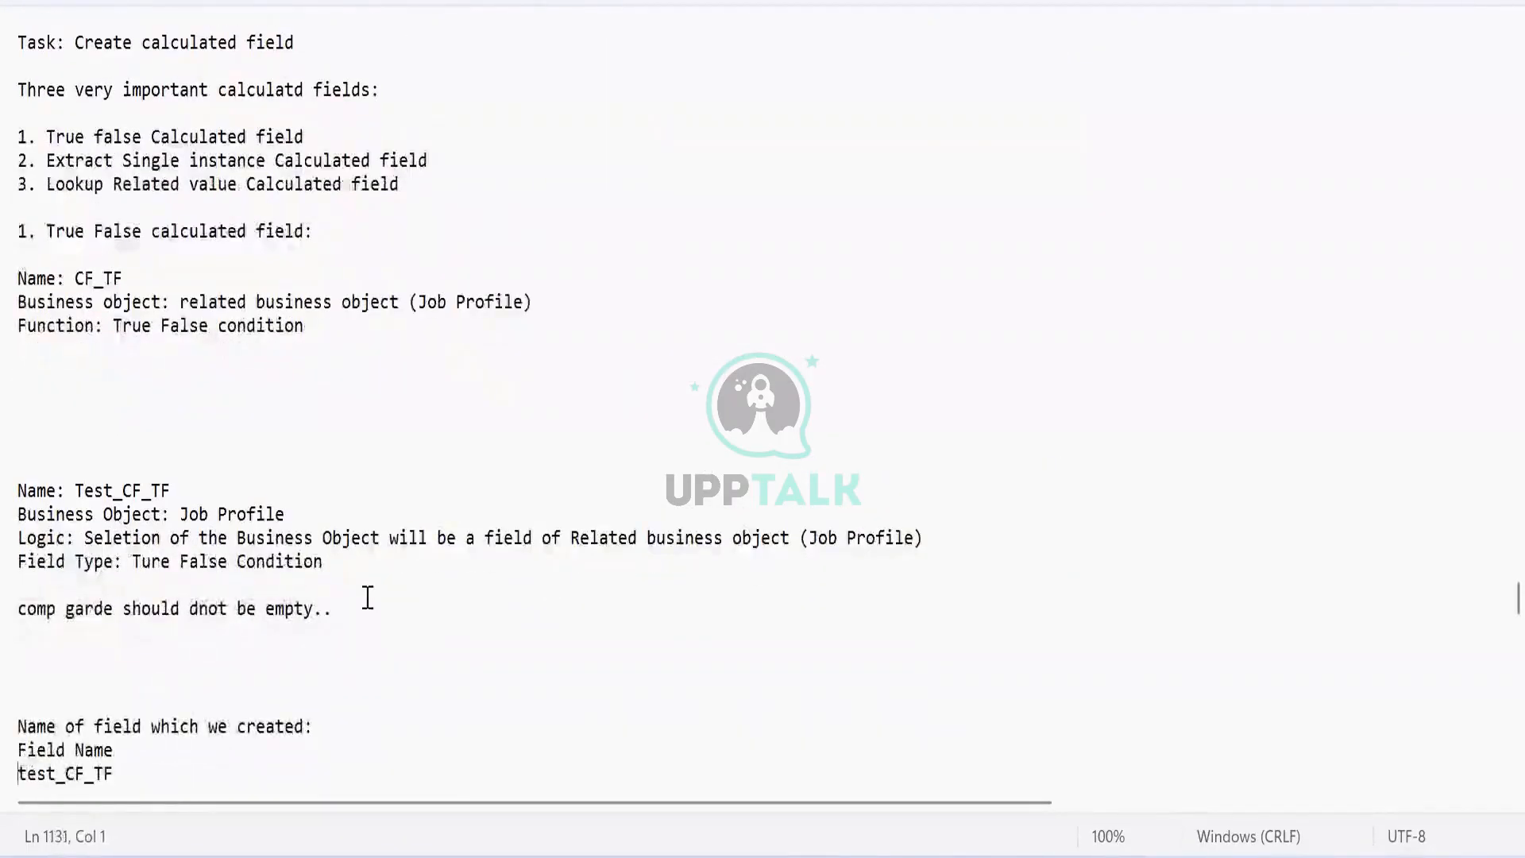
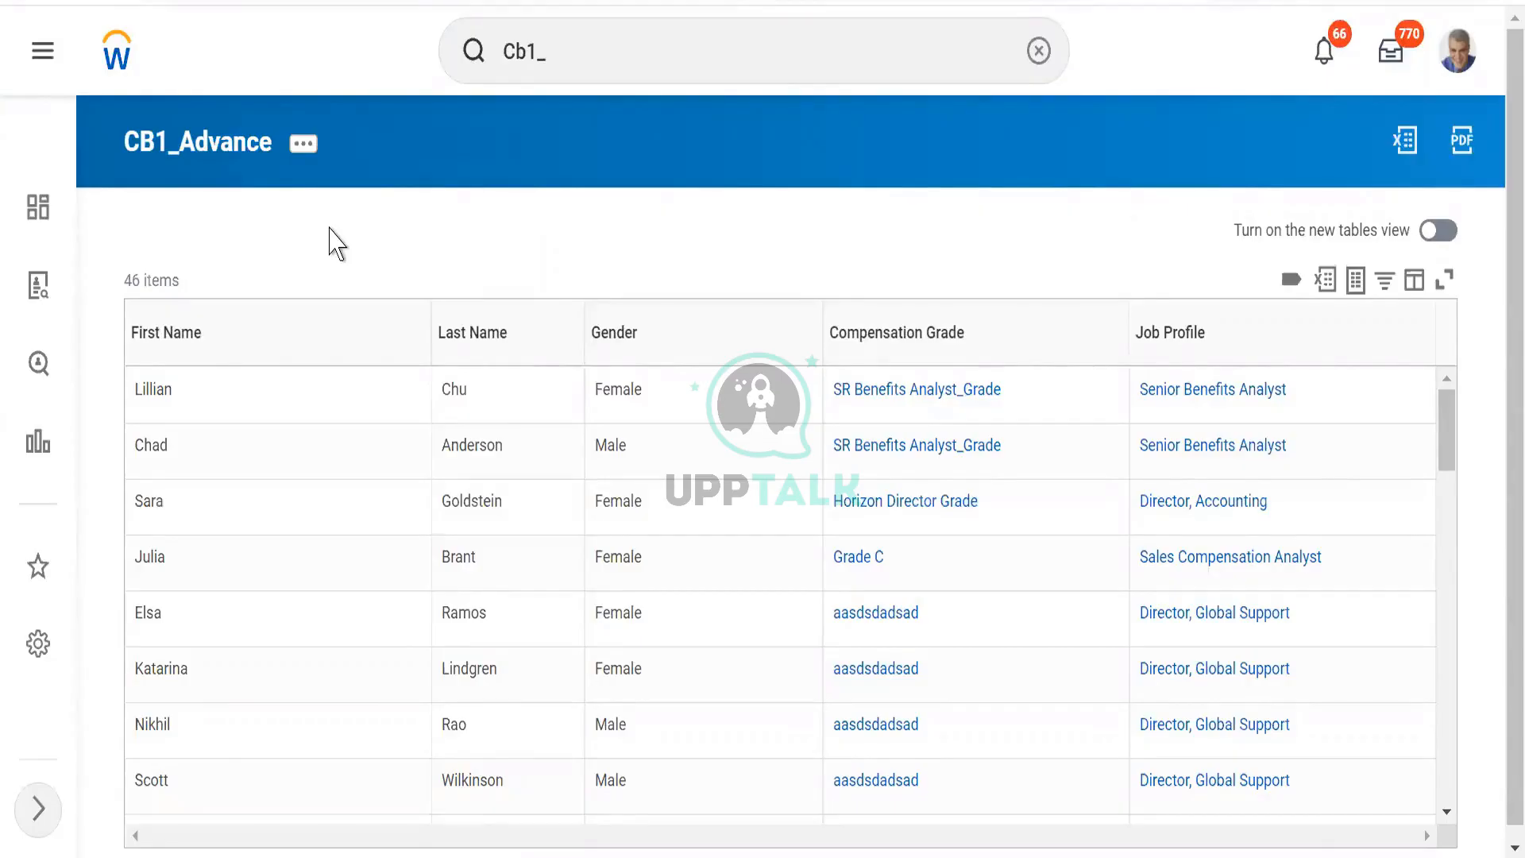
Switch back to Workday, open the CB1_CF_TF save confirmation page and start creating another calculated field from it.
{"action": "left_click", "coordinate": [300, 142]}
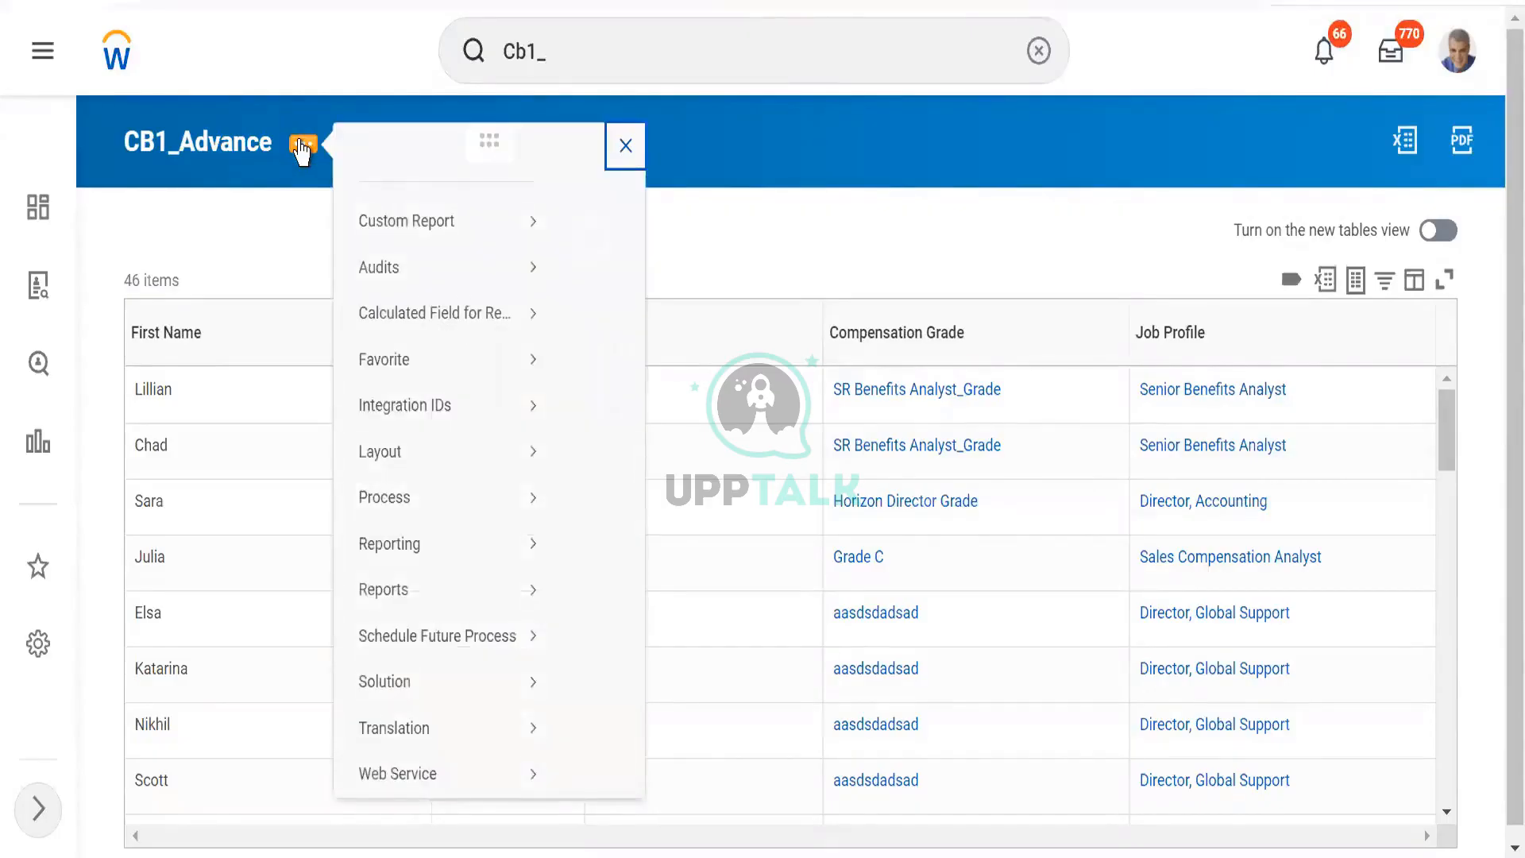
{"action": "left_click", "coordinate": [290, 261]}
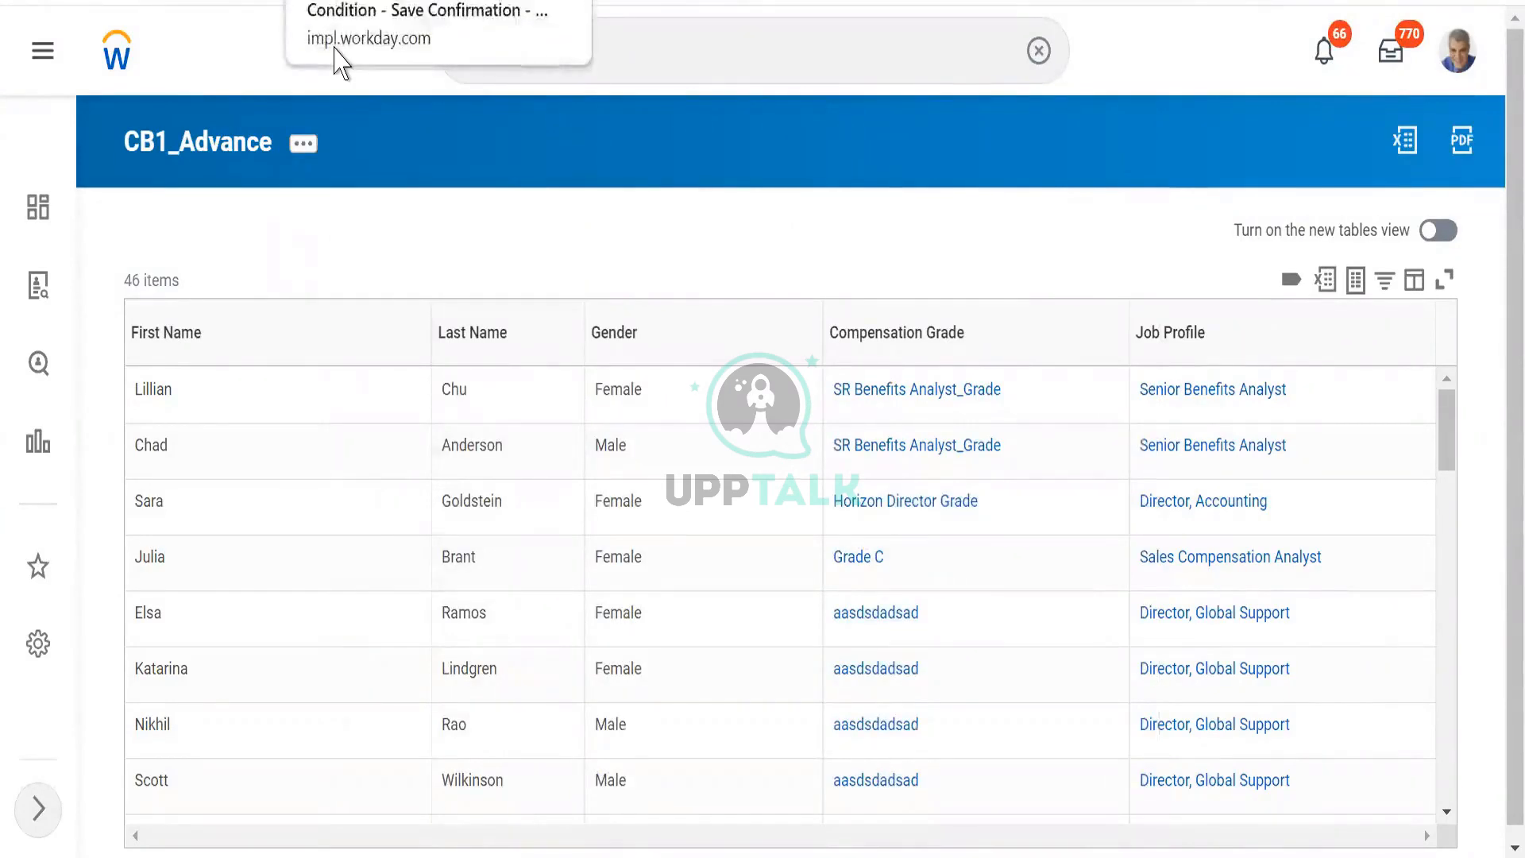
{"action": "left_click", "coordinate": [334, 49]}
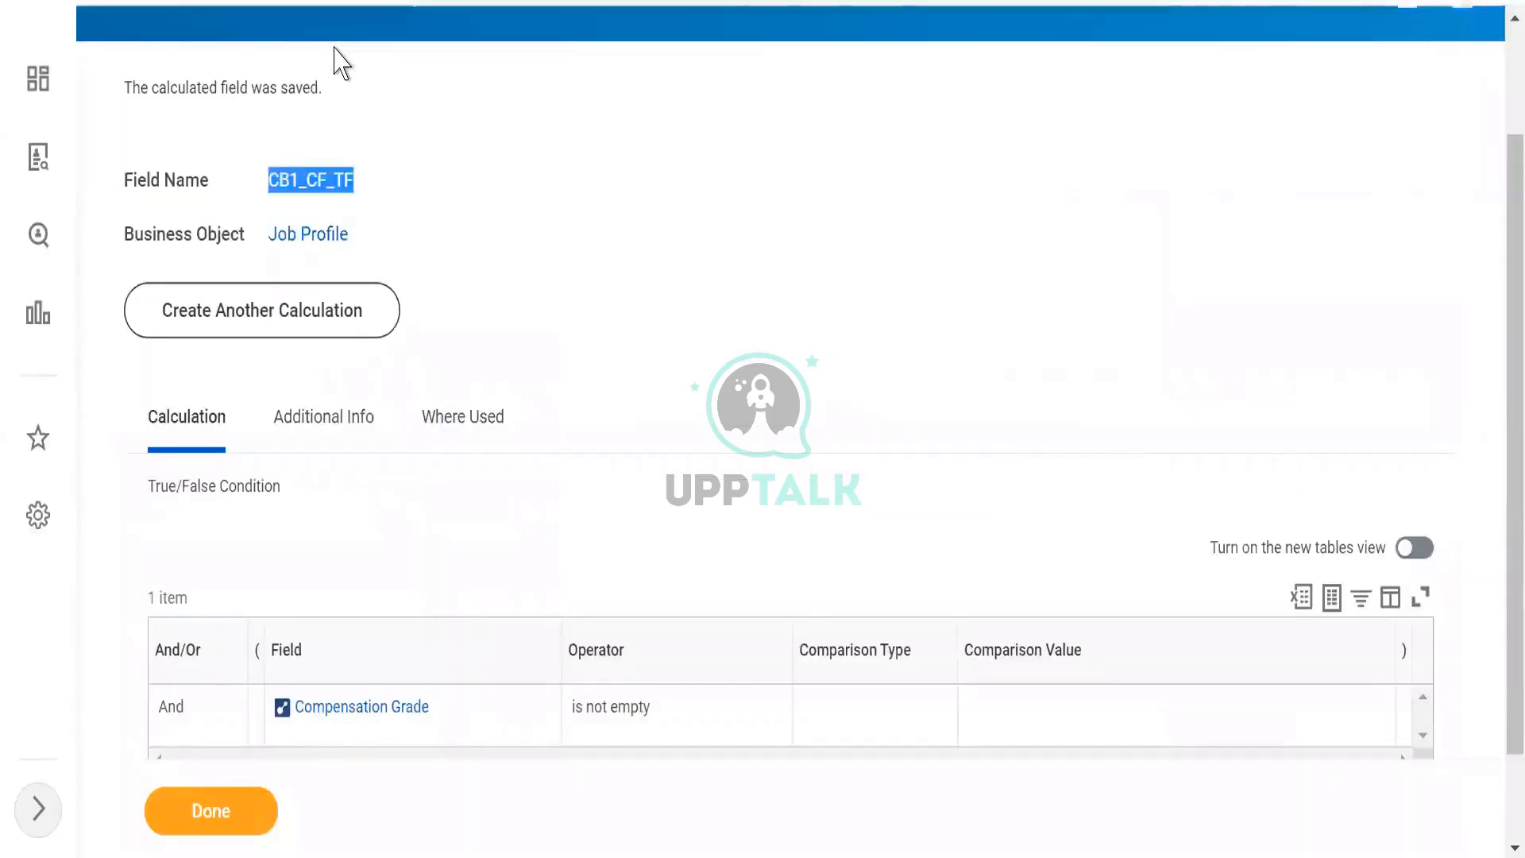
{"action": "left_click", "coordinate": [681, 340]}
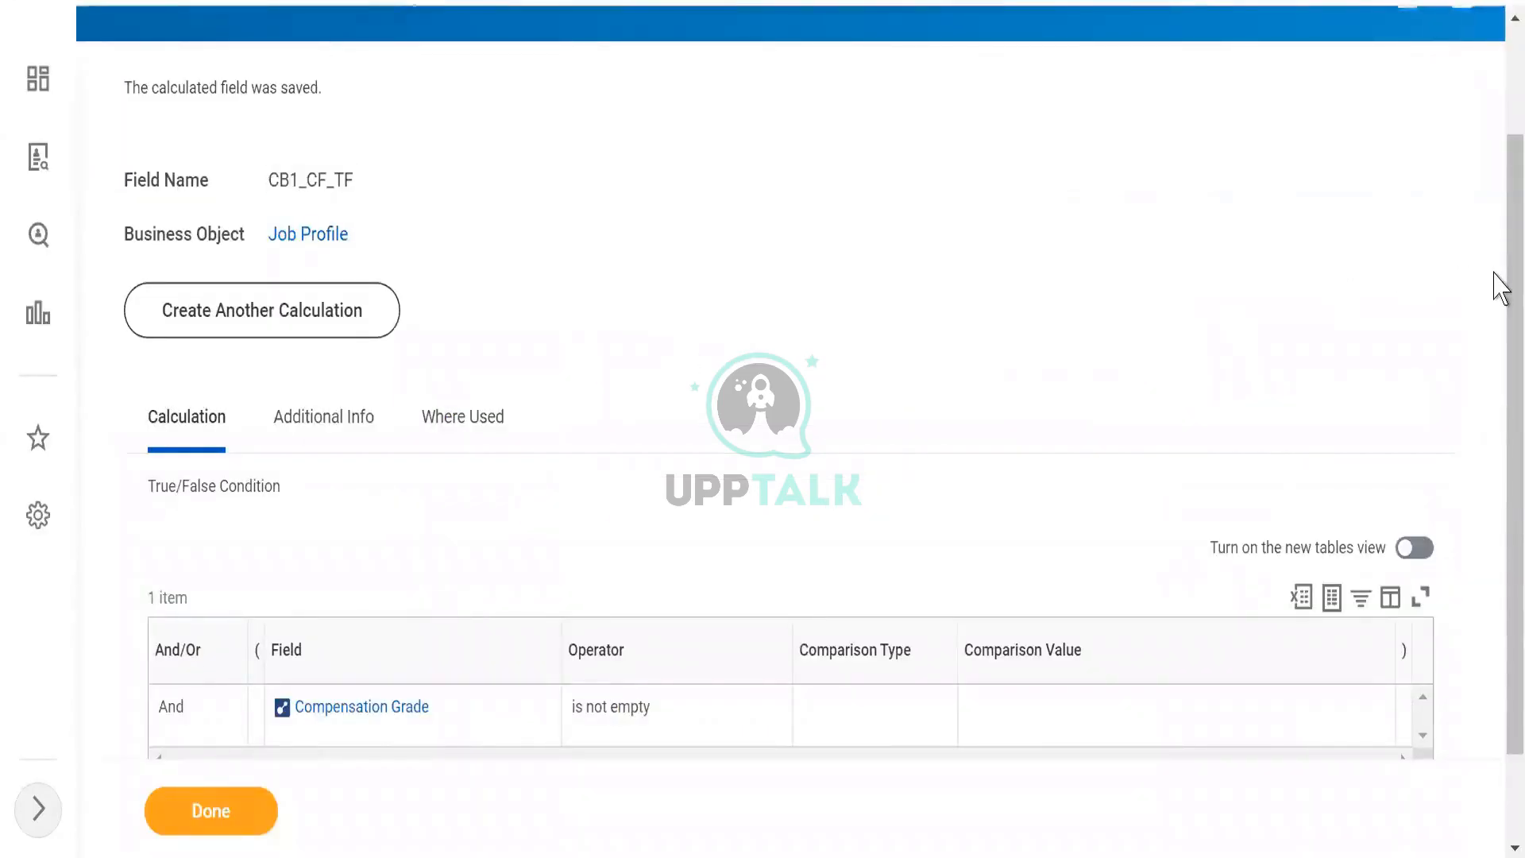
{"action": "scroll", "coordinate": [1499, 331], "scroll_direction": "down", "scroll_amount": 2}
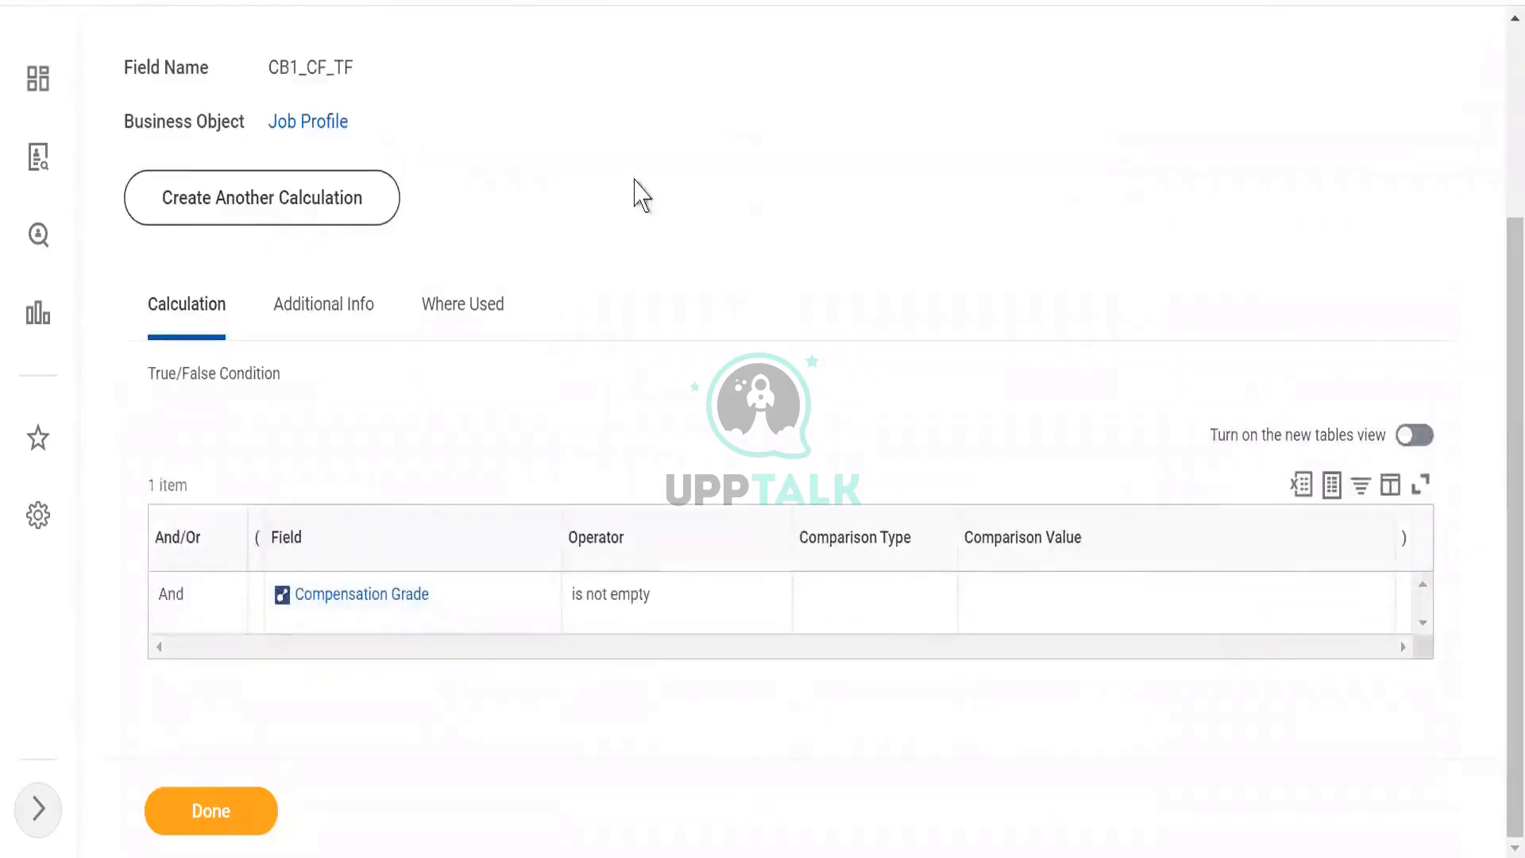
{"action": "left_click", "coordinate": [187, 209]}
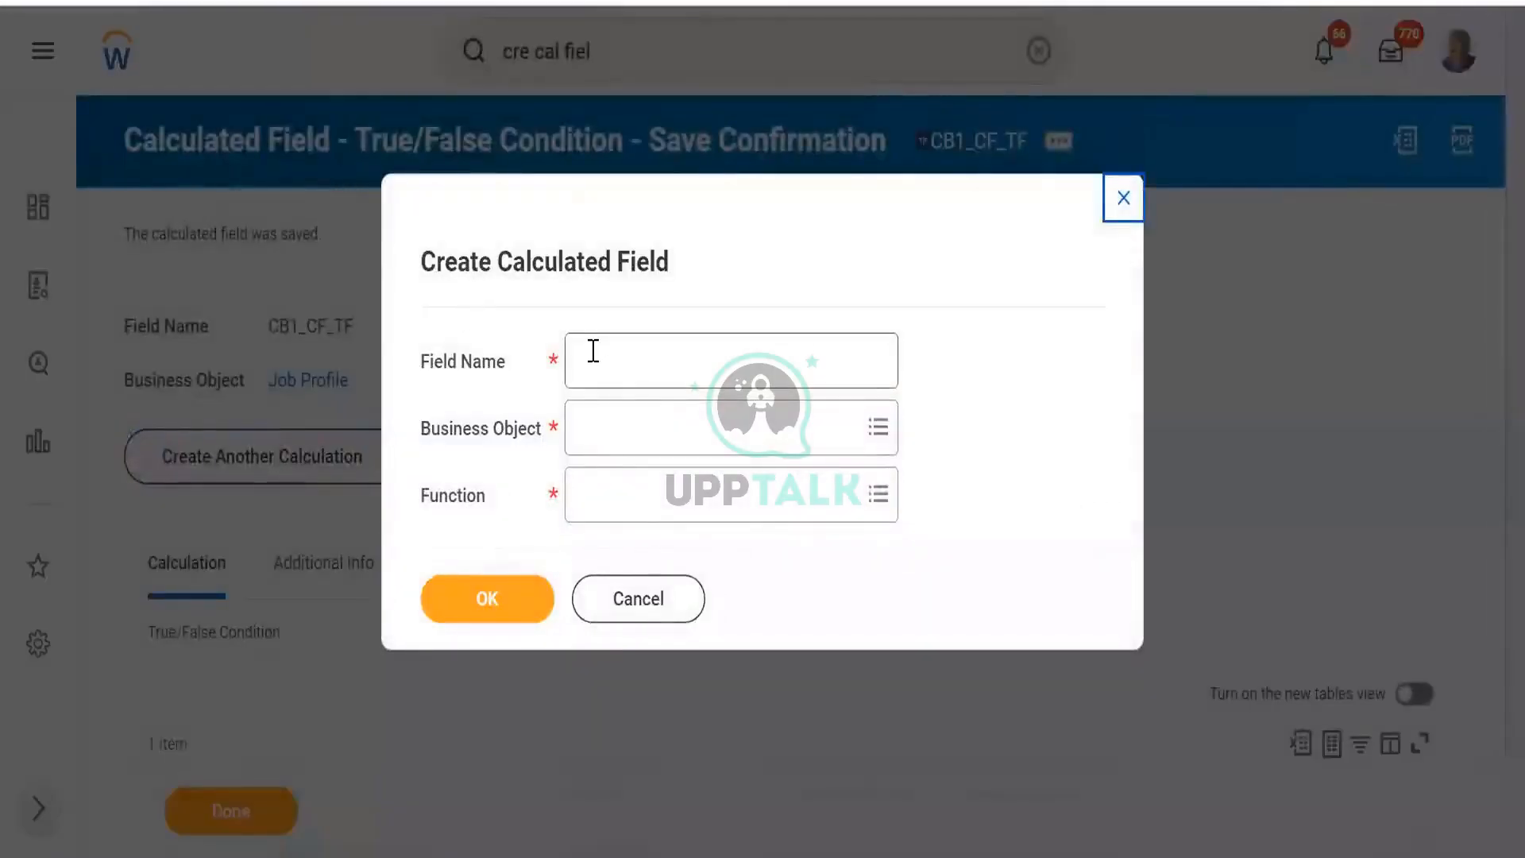
Name the new calculated field CB1_CF_LRV and assign it to the Worker business object.
{"action": "left_click", "coordinate": [594, 350]}
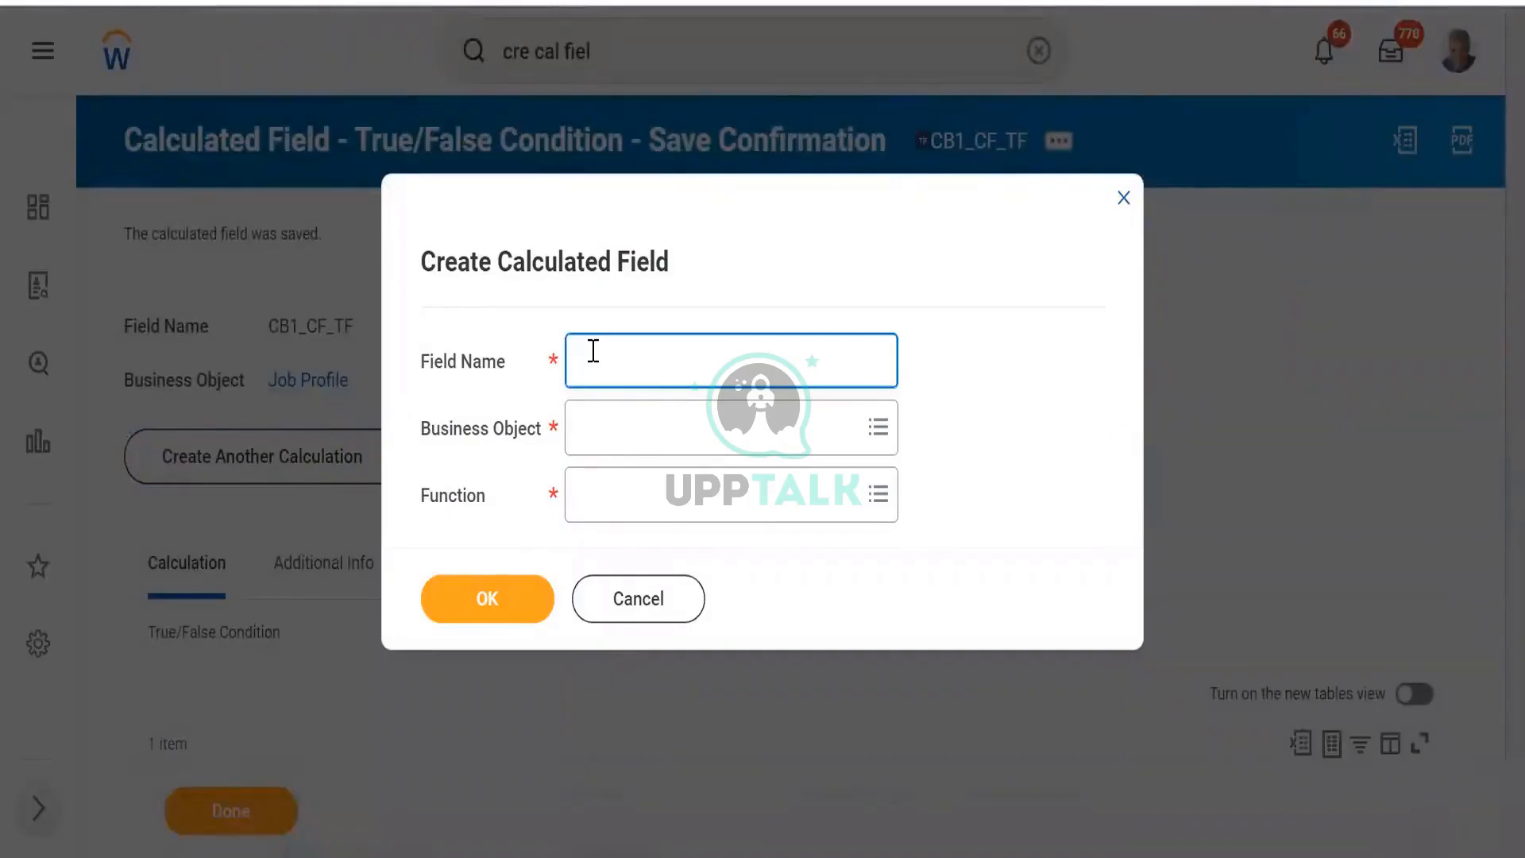
{"action": "type", "text": "CB1_CF"}
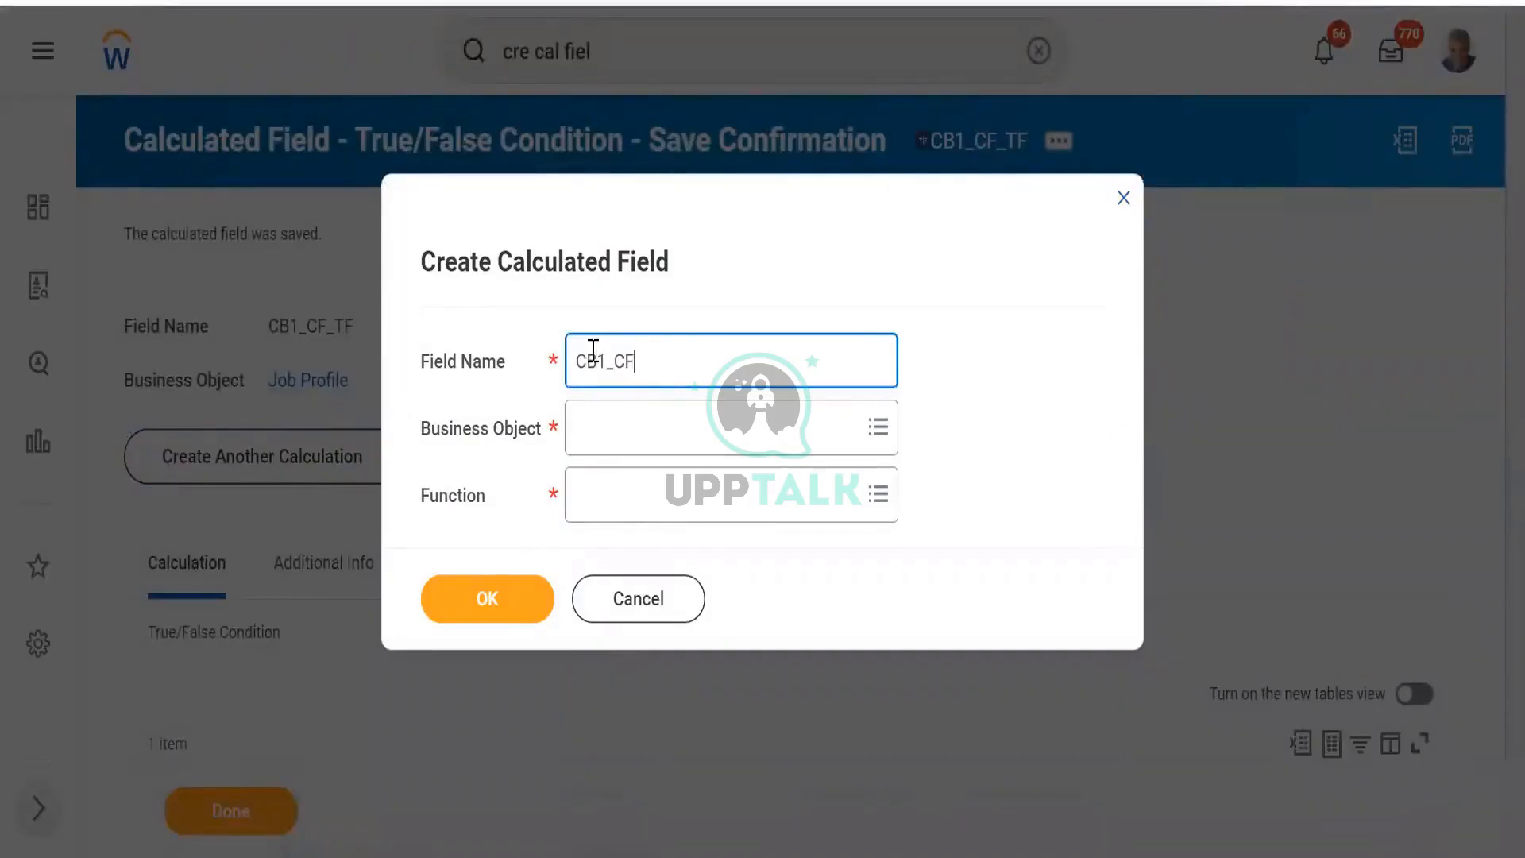
{"action": "type", "text": "_LRV"}
{"action": "key", "text": "Tab"}
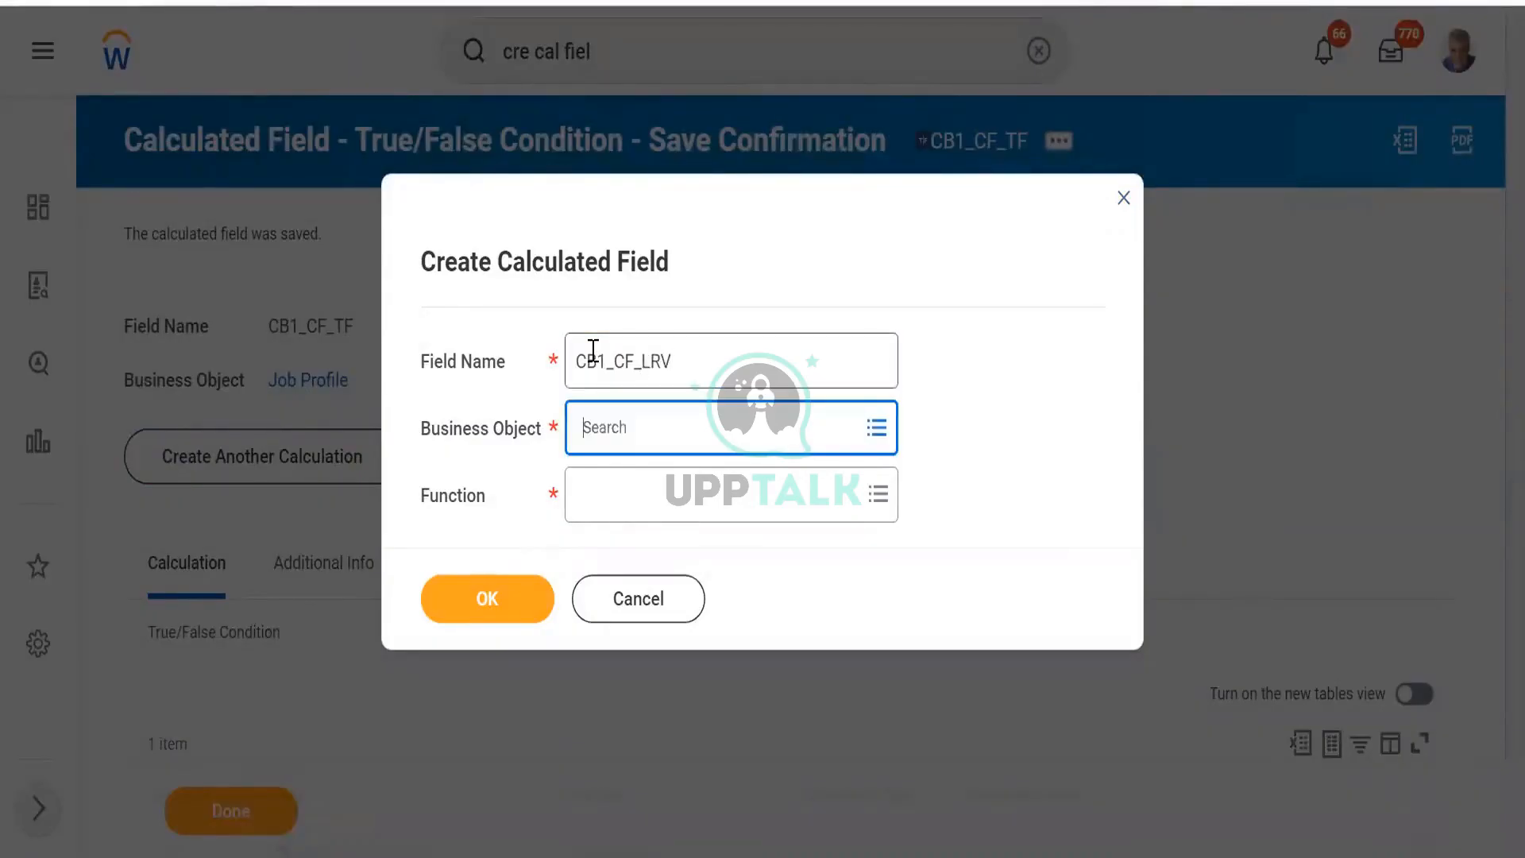
{"action": "type", "text": "wor"}
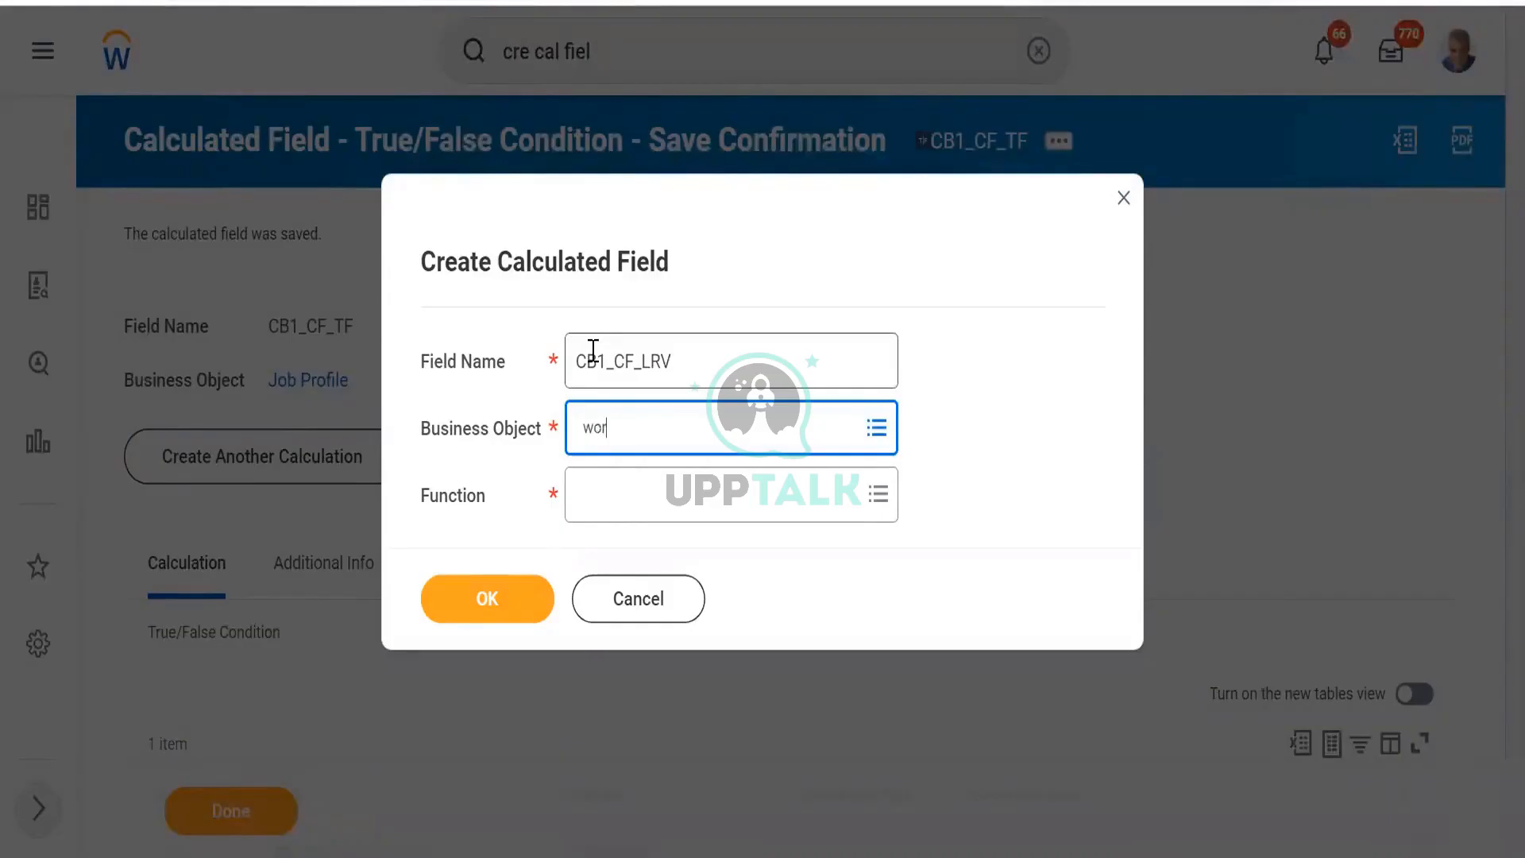
{"action": "type", "text": "ker"}
{"action": "key", "text": "Return"}
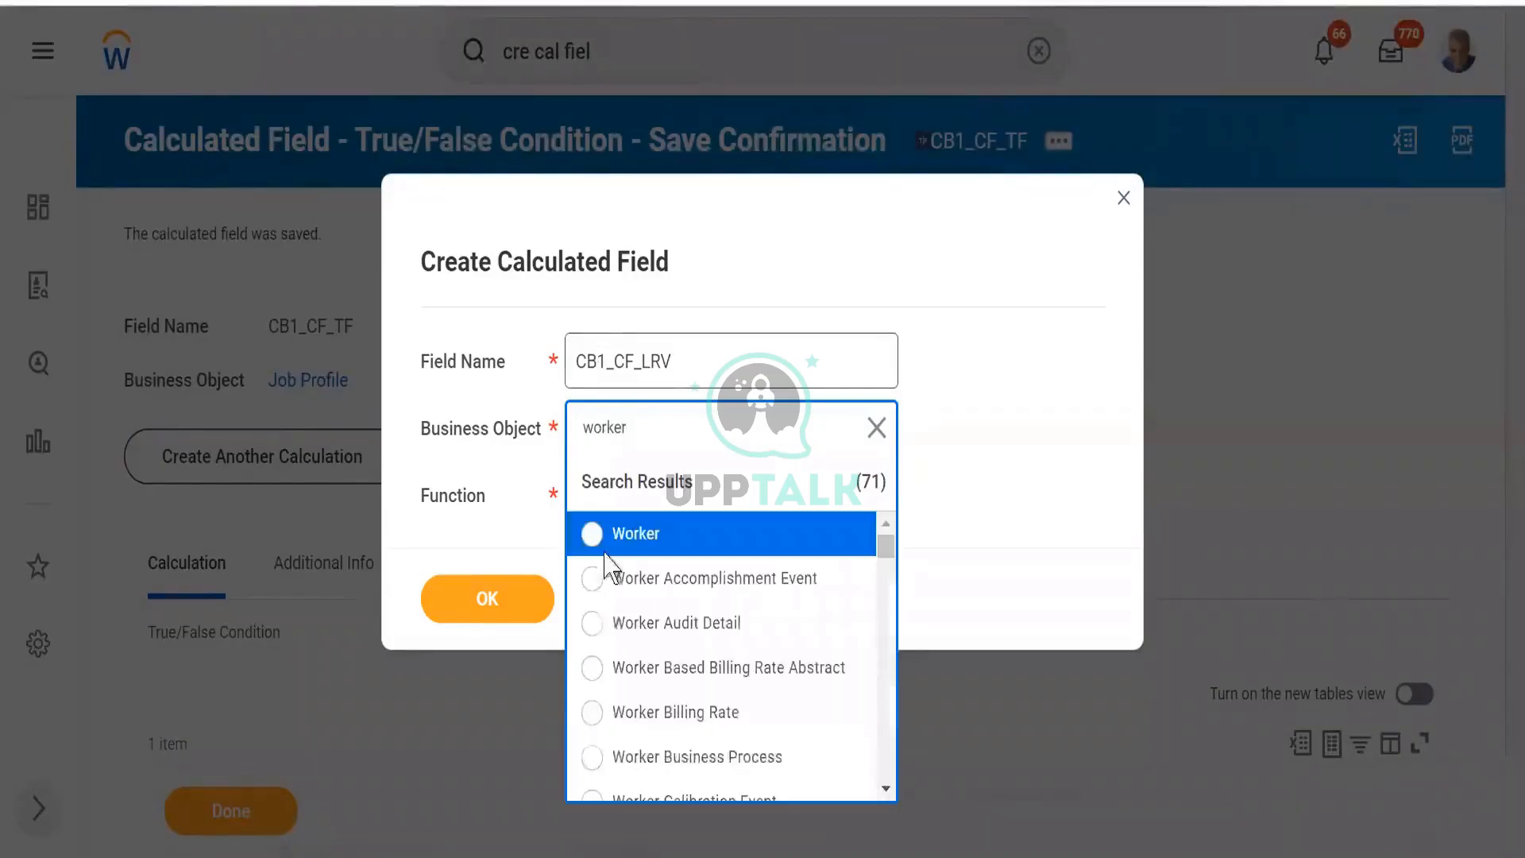
{"action": "left_click", "coordinate": [598, 535]}
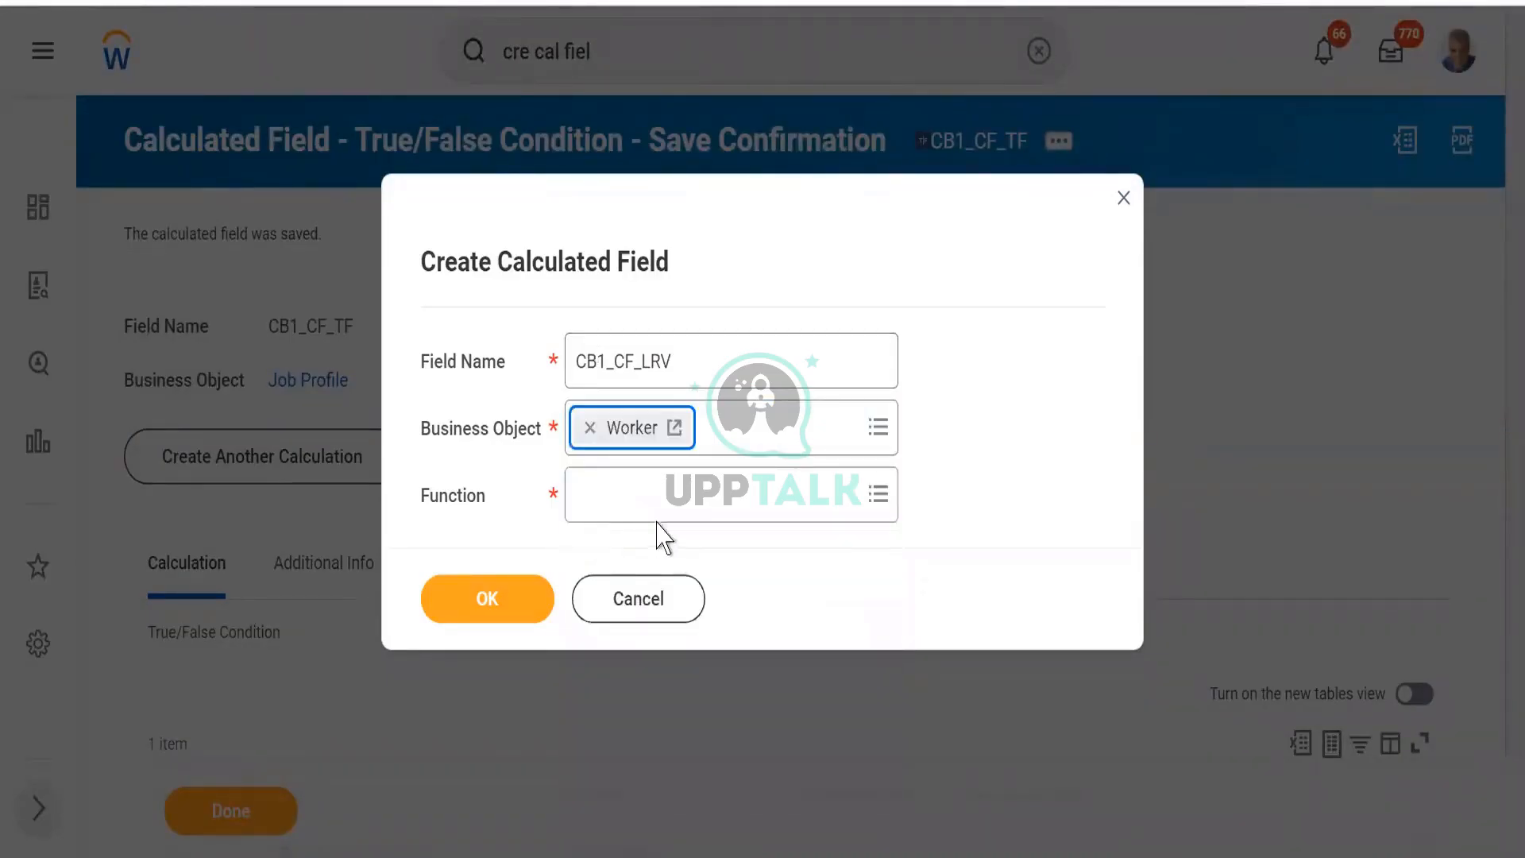
Choose Lookup Related Value as the calculated field's function and proceed to its calculation definition.
{"action": "left_click", "coordinate": [616, 501]}
{"action": "type", "text": "look"}
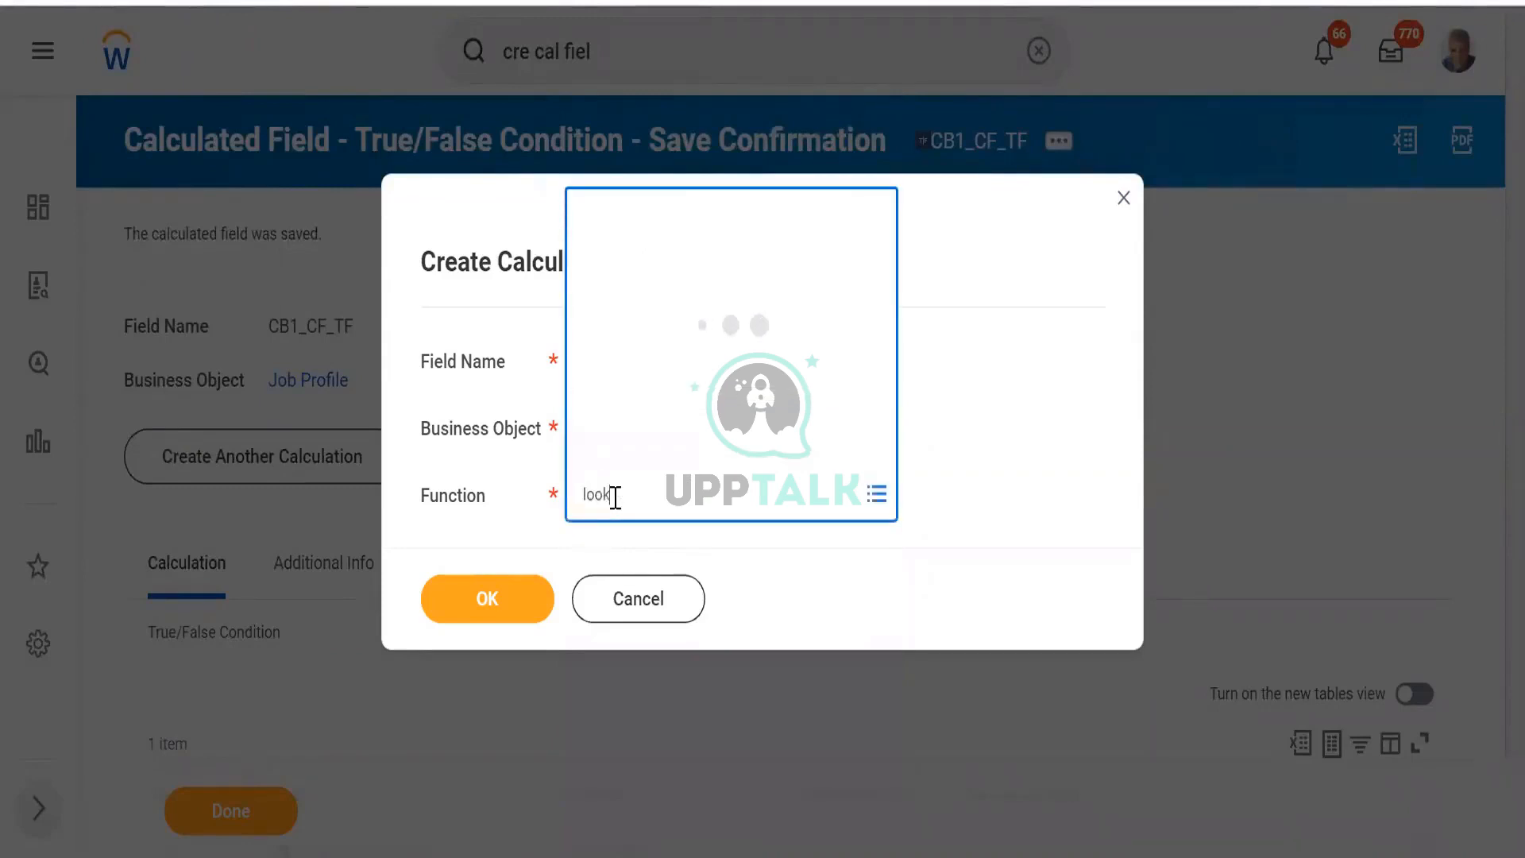
{"action": "type", "text": "up related"}
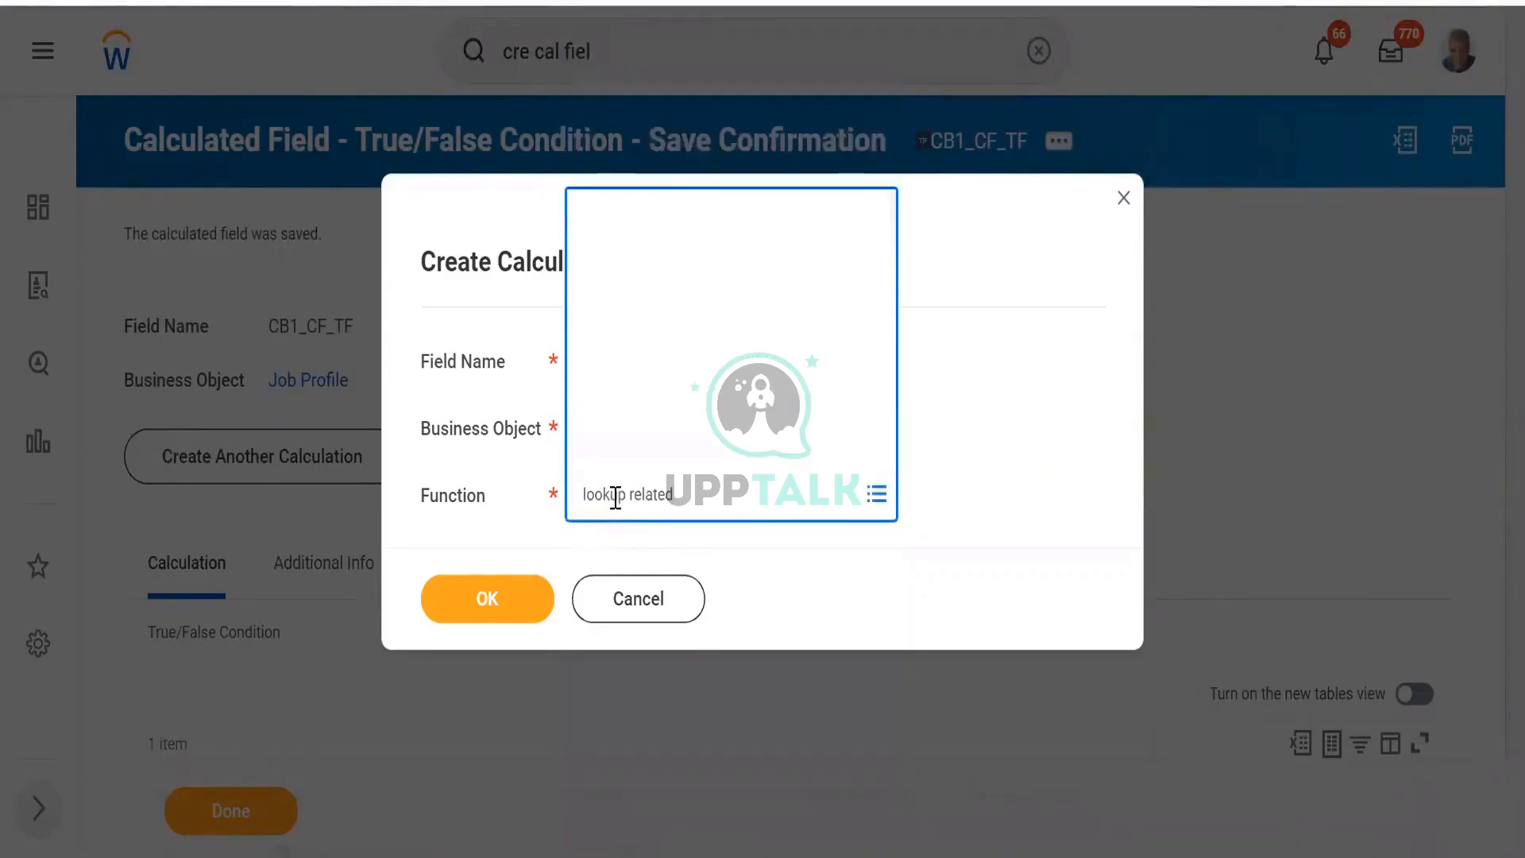
{"action": "key", "text": "Return"}
{"action": "left_click", "coordinate": [477, 605]}
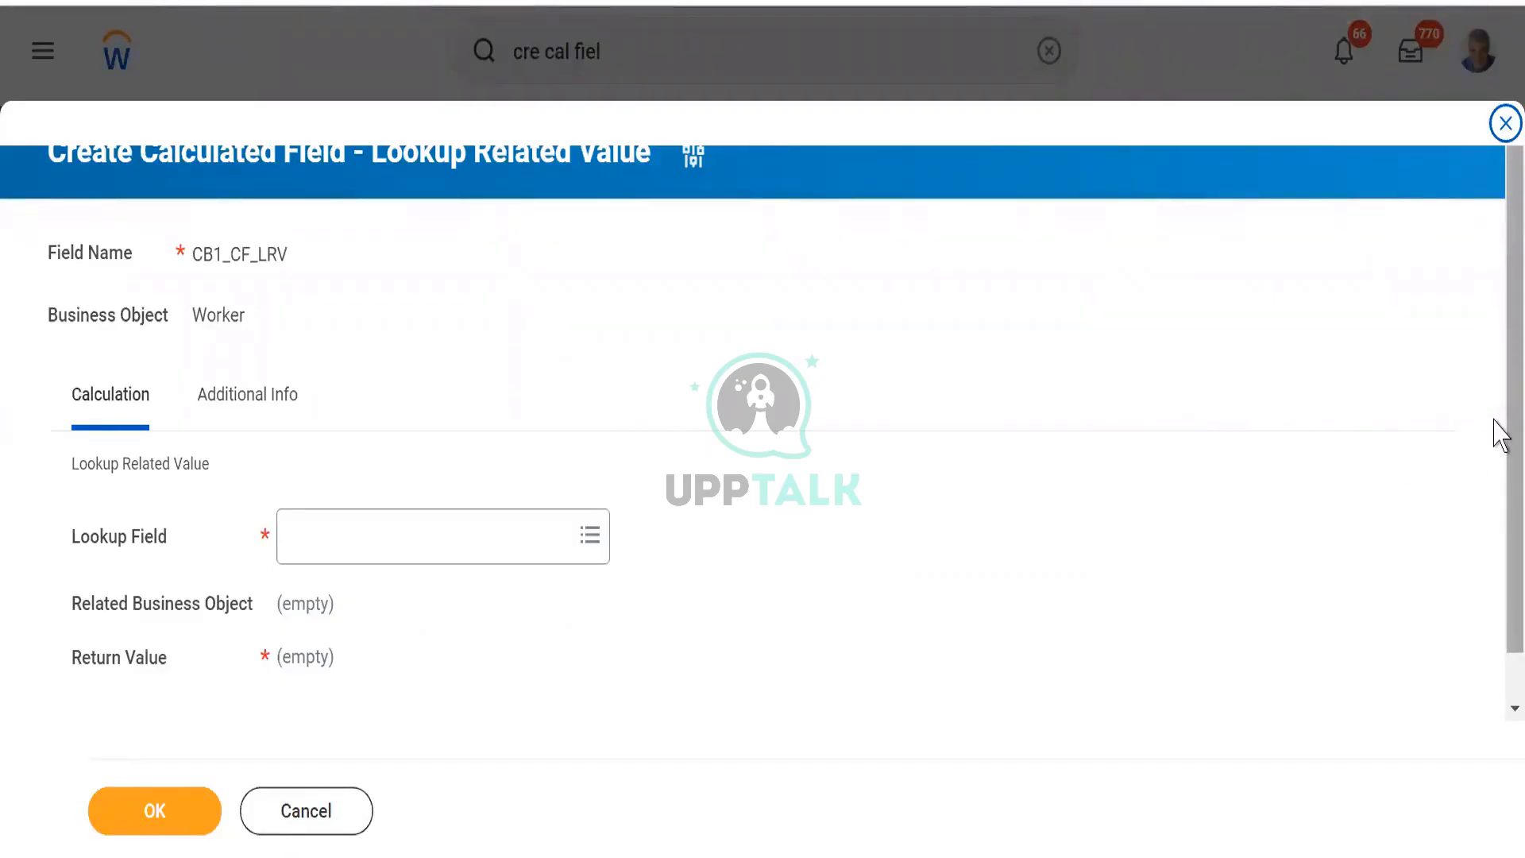
Set the lookup field of the CB1_CF_LRV calculation to CB1_CF_ESI.
{"action": "left_click_drag", "start_coordinate": [1495, 562], "coordinate": [1493, 655]}
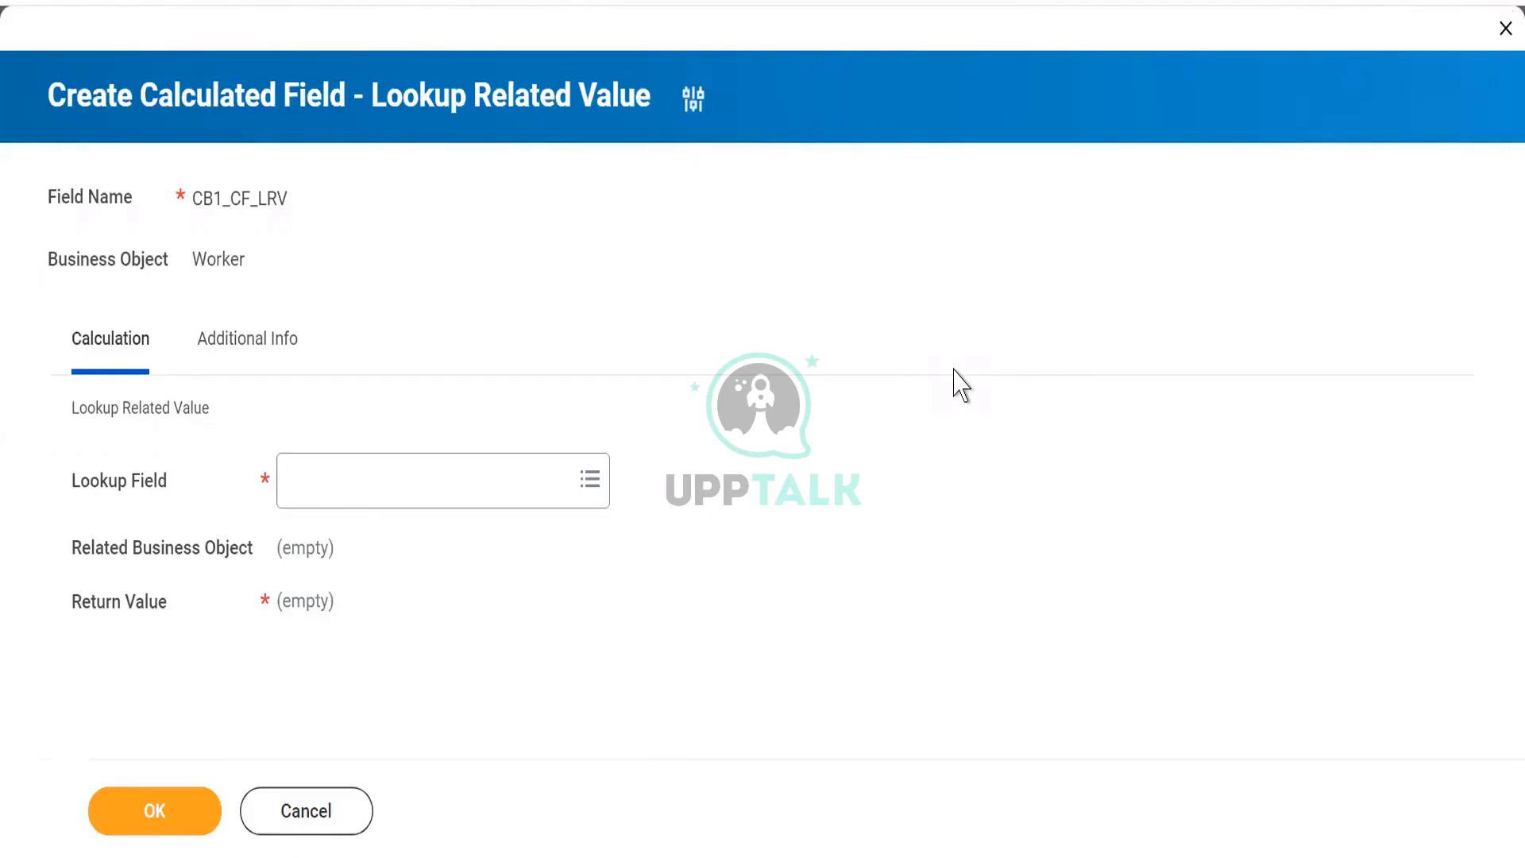
{"action": "left_click", "coordinate": [322, 478]}
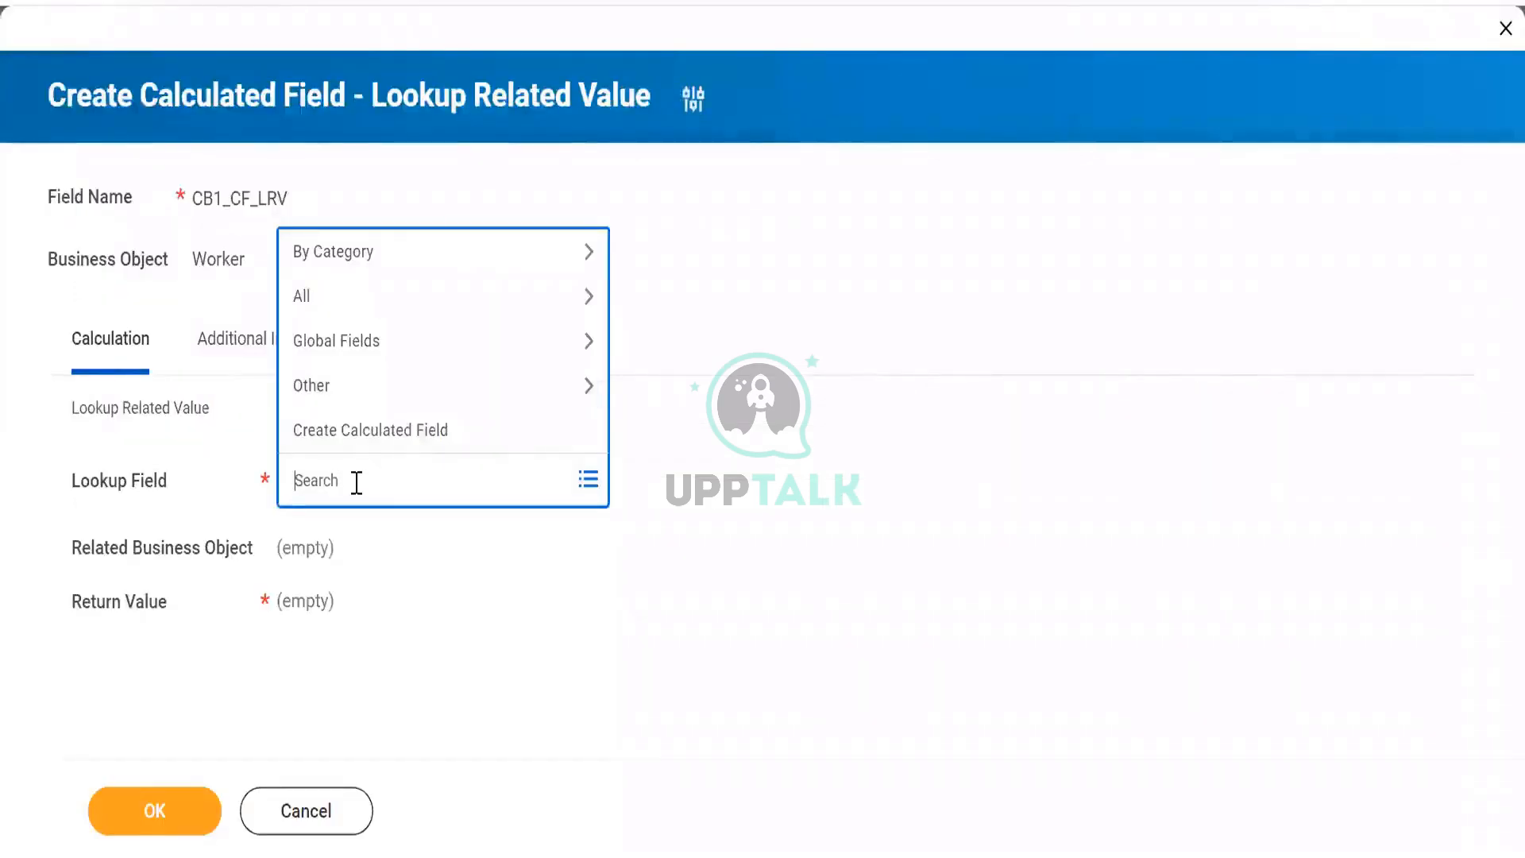
{"action": "type", "text": "CB1_"}
{"action": "key", "text": "Return"}
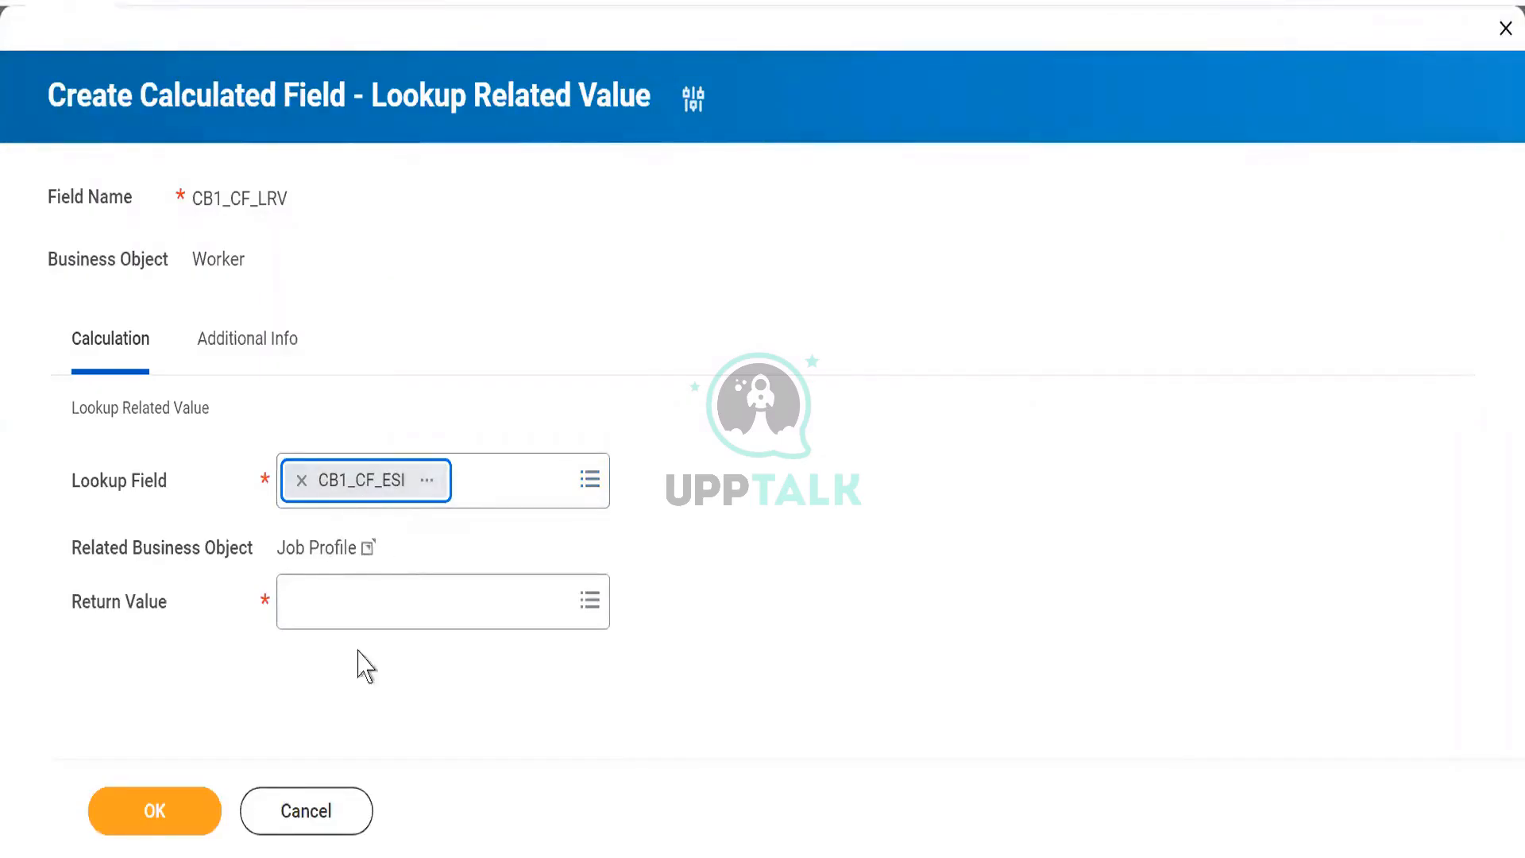
{"action": "left_click", "coordinate": [416, 694]}
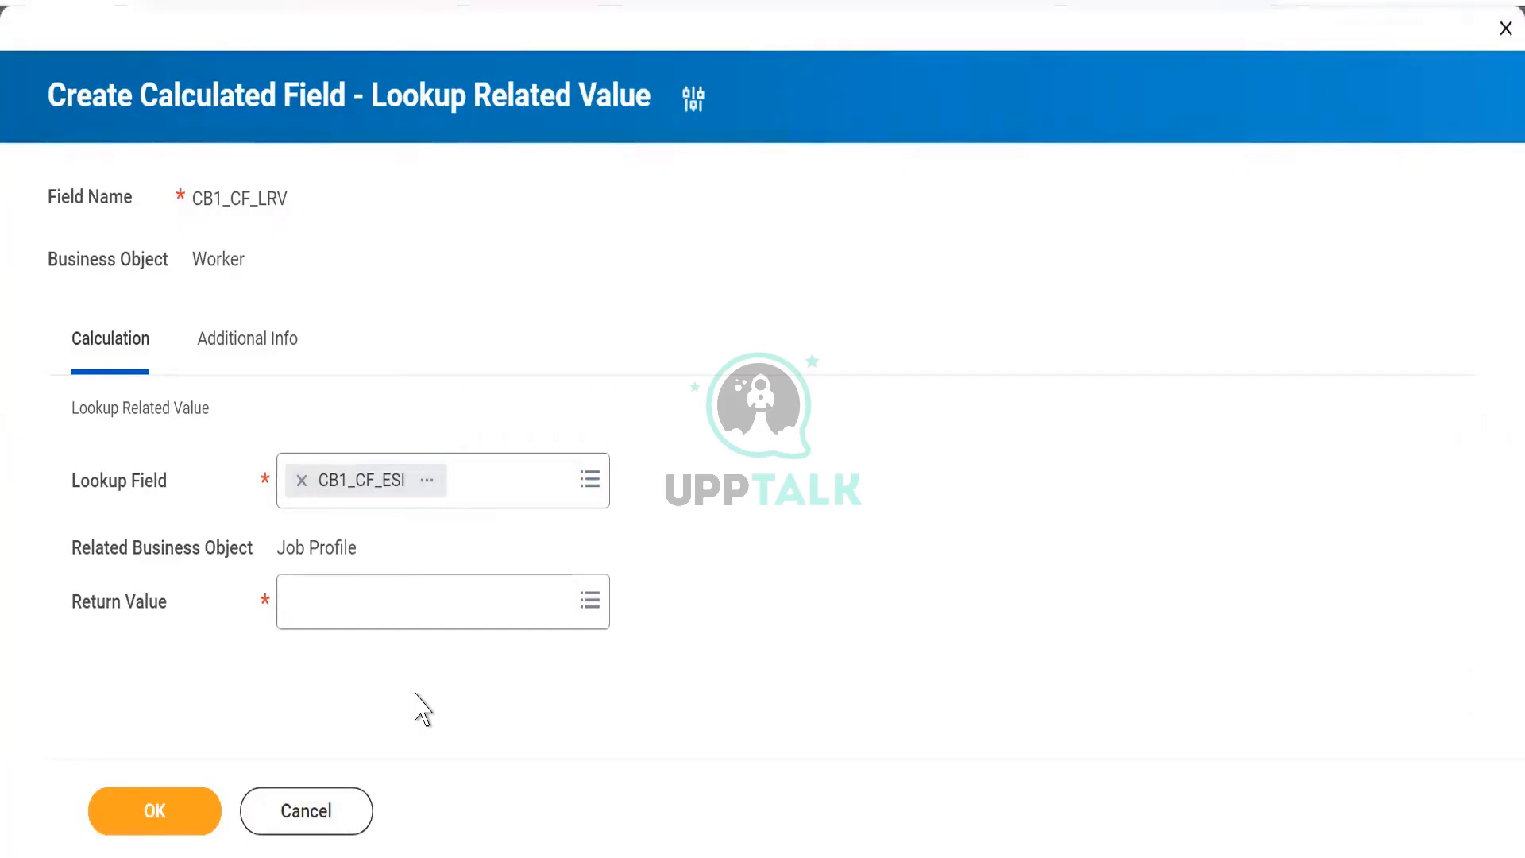
Set the return value of CB1_CF_LRV to All Active Job Profiles, then save the calculated field and close its confirmation.
{"action": "left_click", "coordinate": [334, 613]}
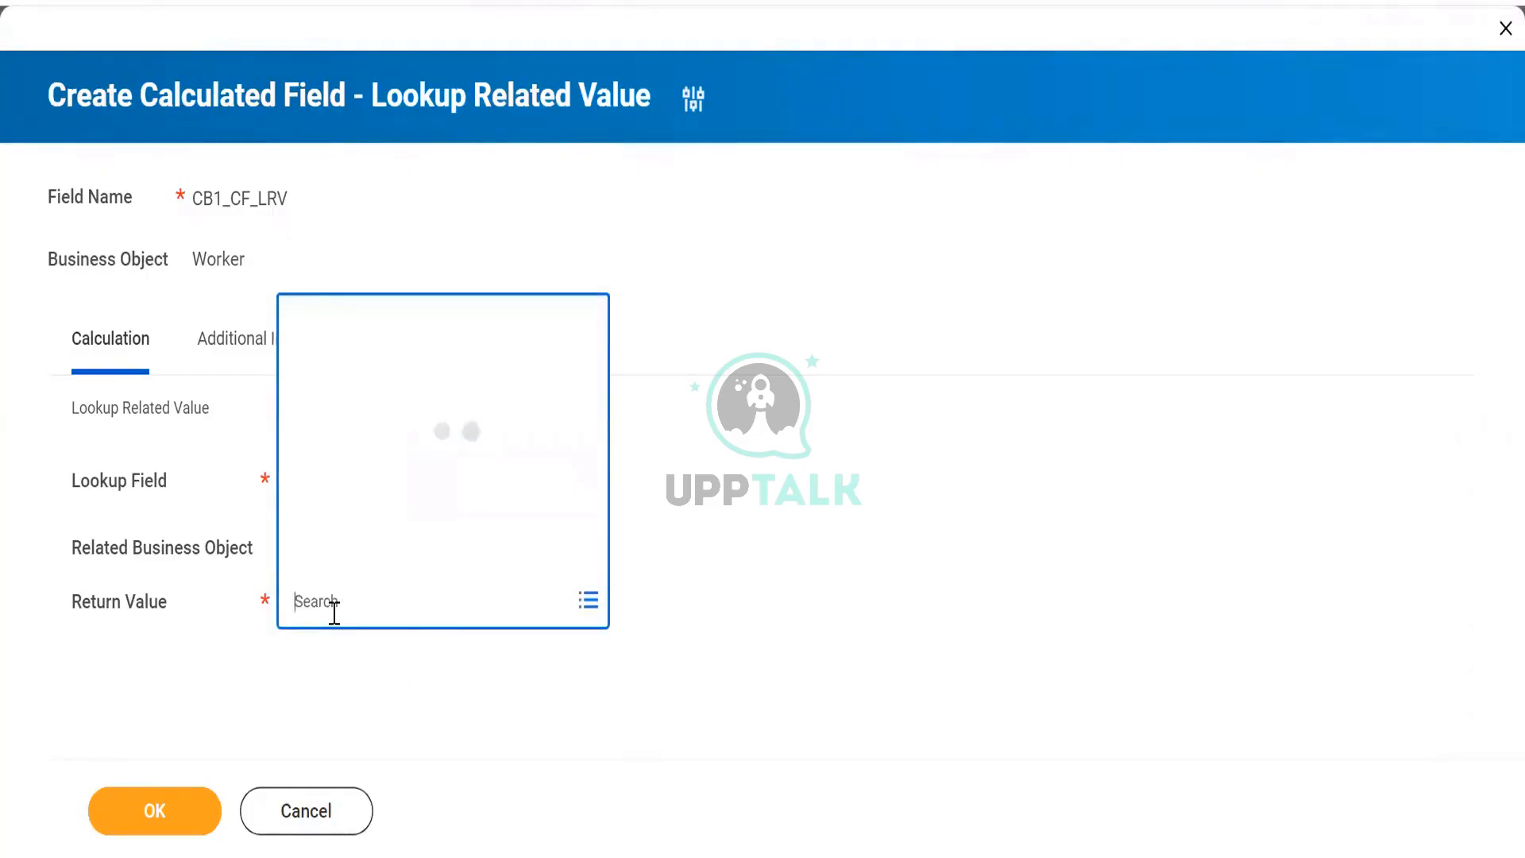
{"action": "type", "text": "All activ"}
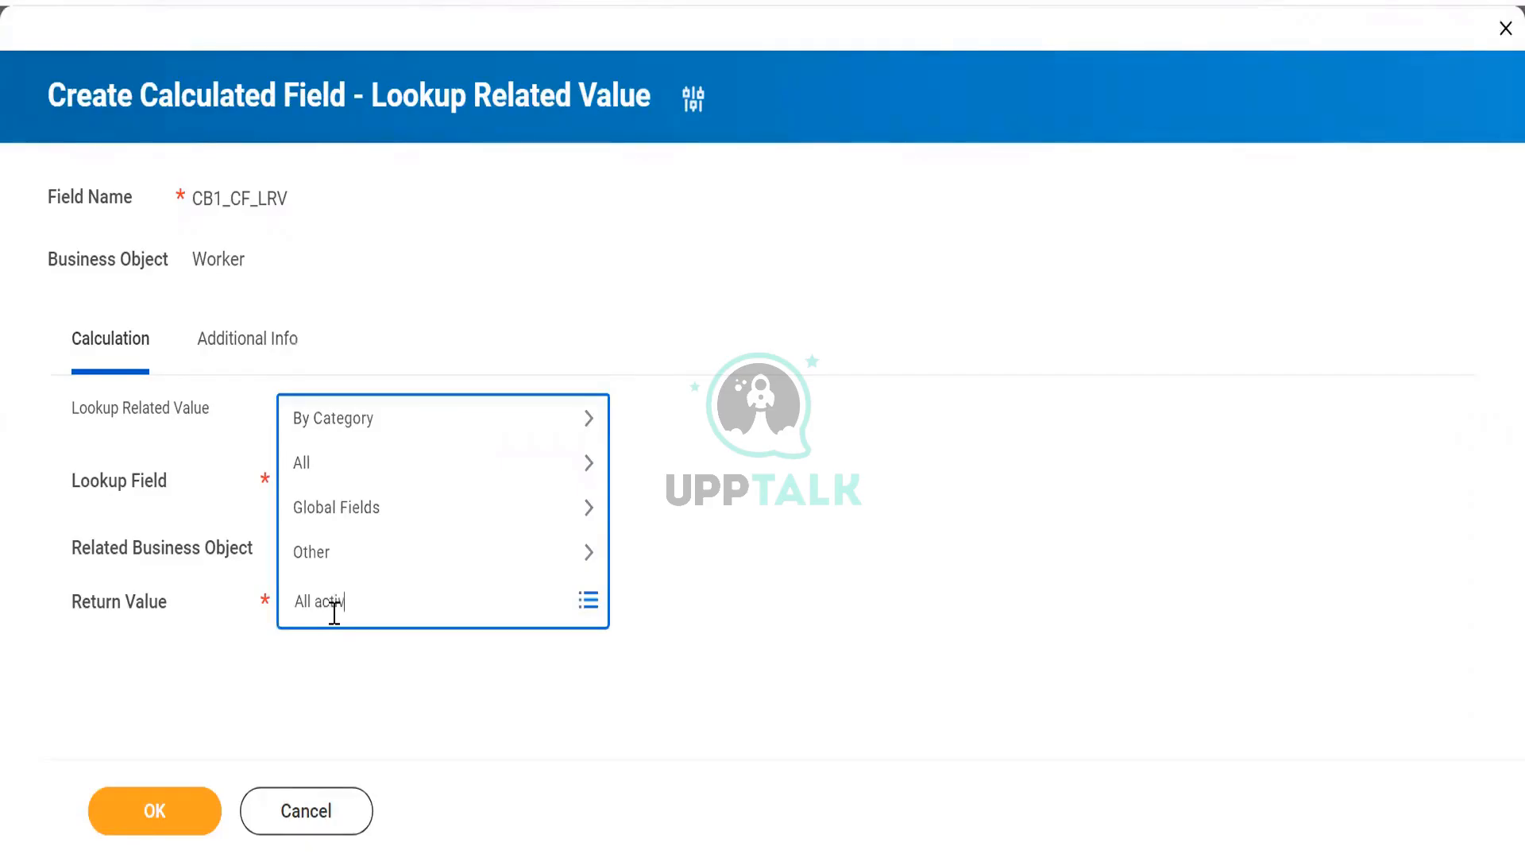
{"action": "type", "text": "e job"}
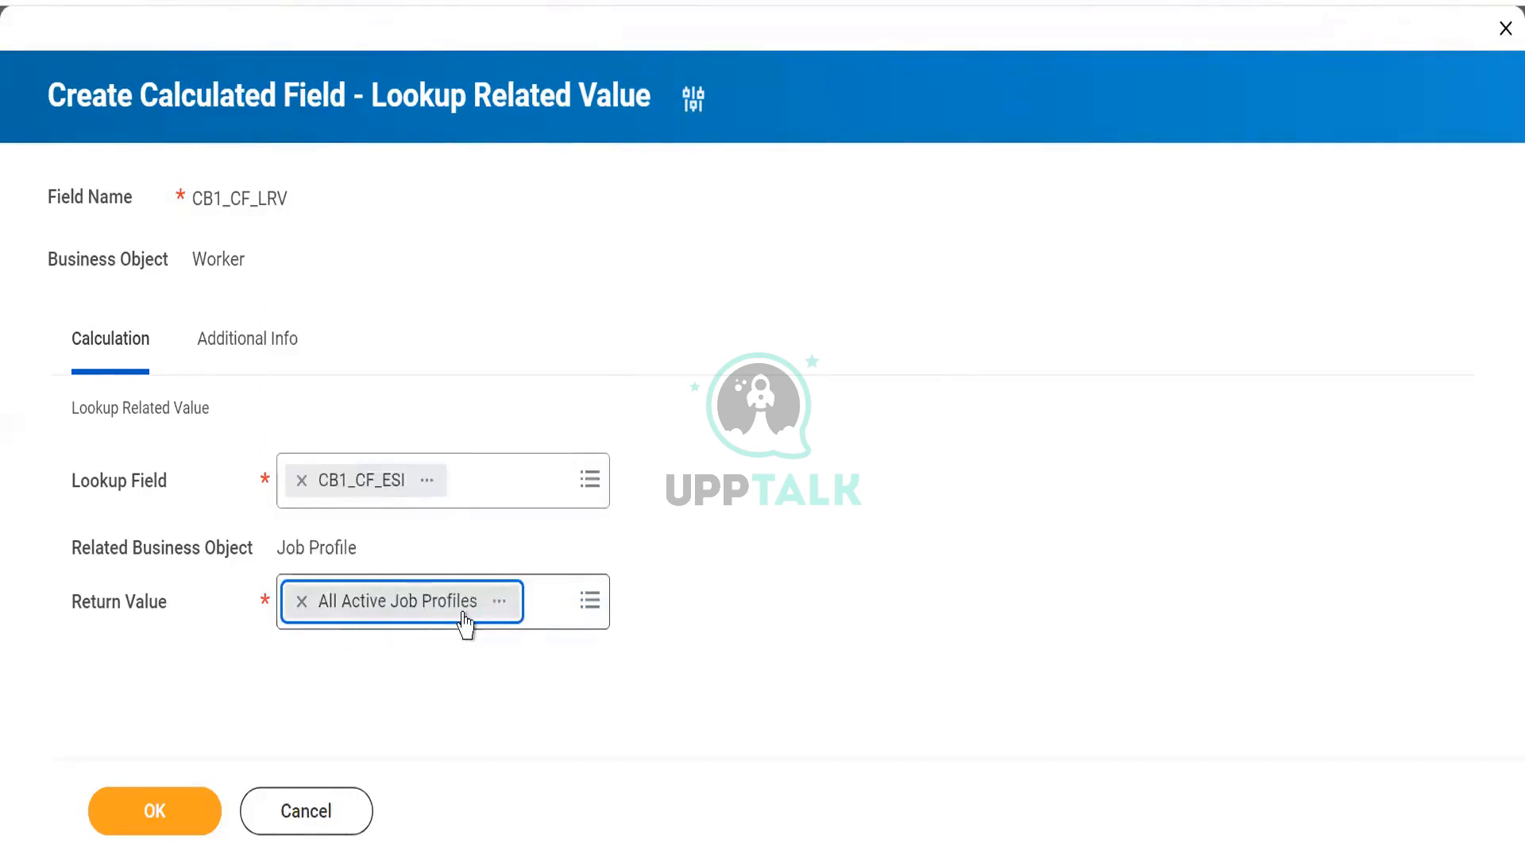
{"action": "left_click", "coordinate": [485, 634]}
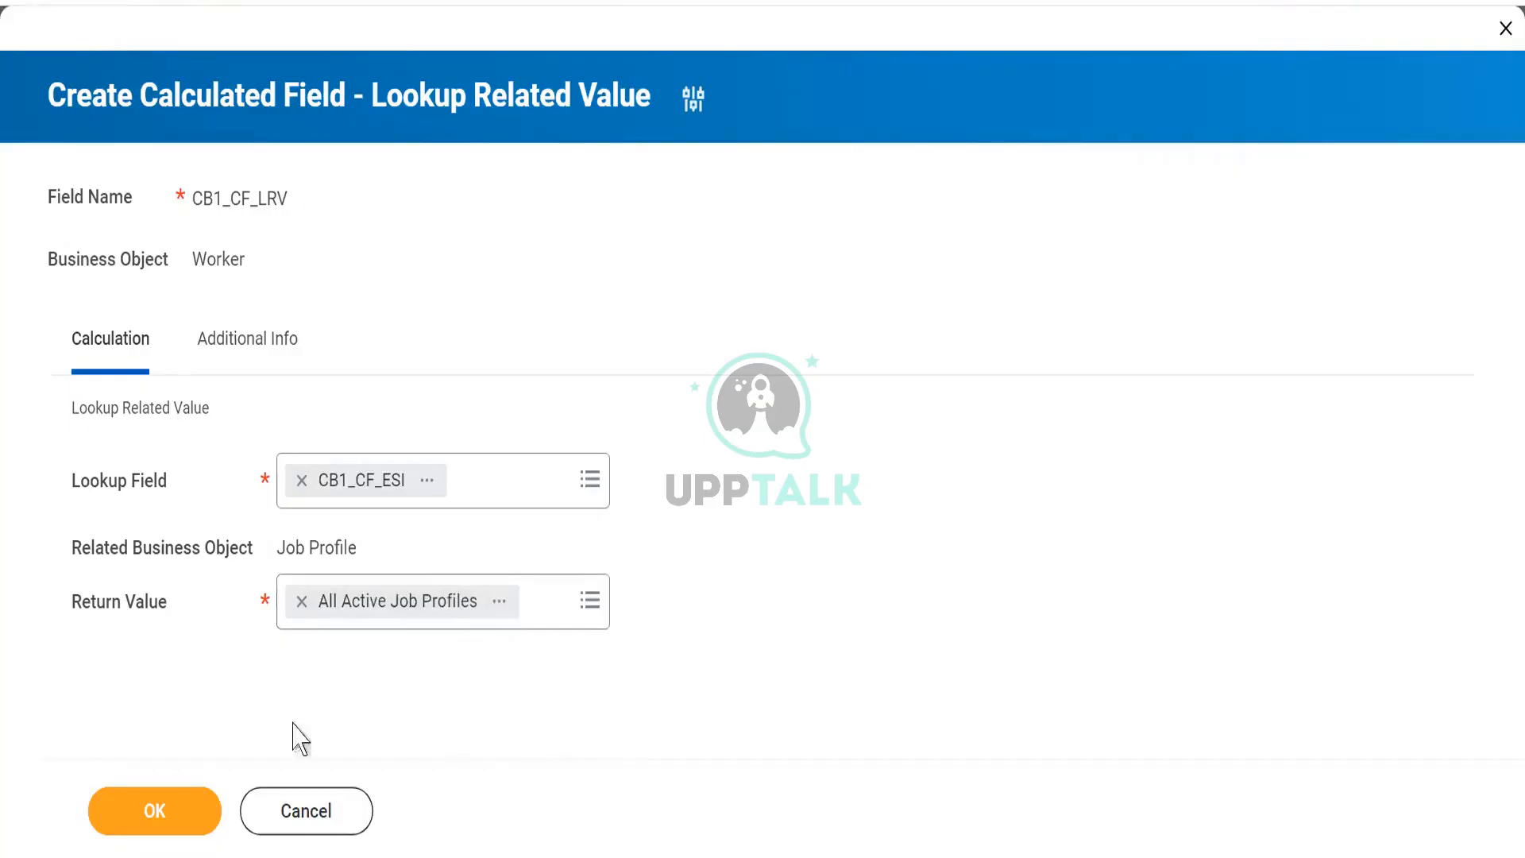
{"action": "left_click", "coordinate": [124, 818]}
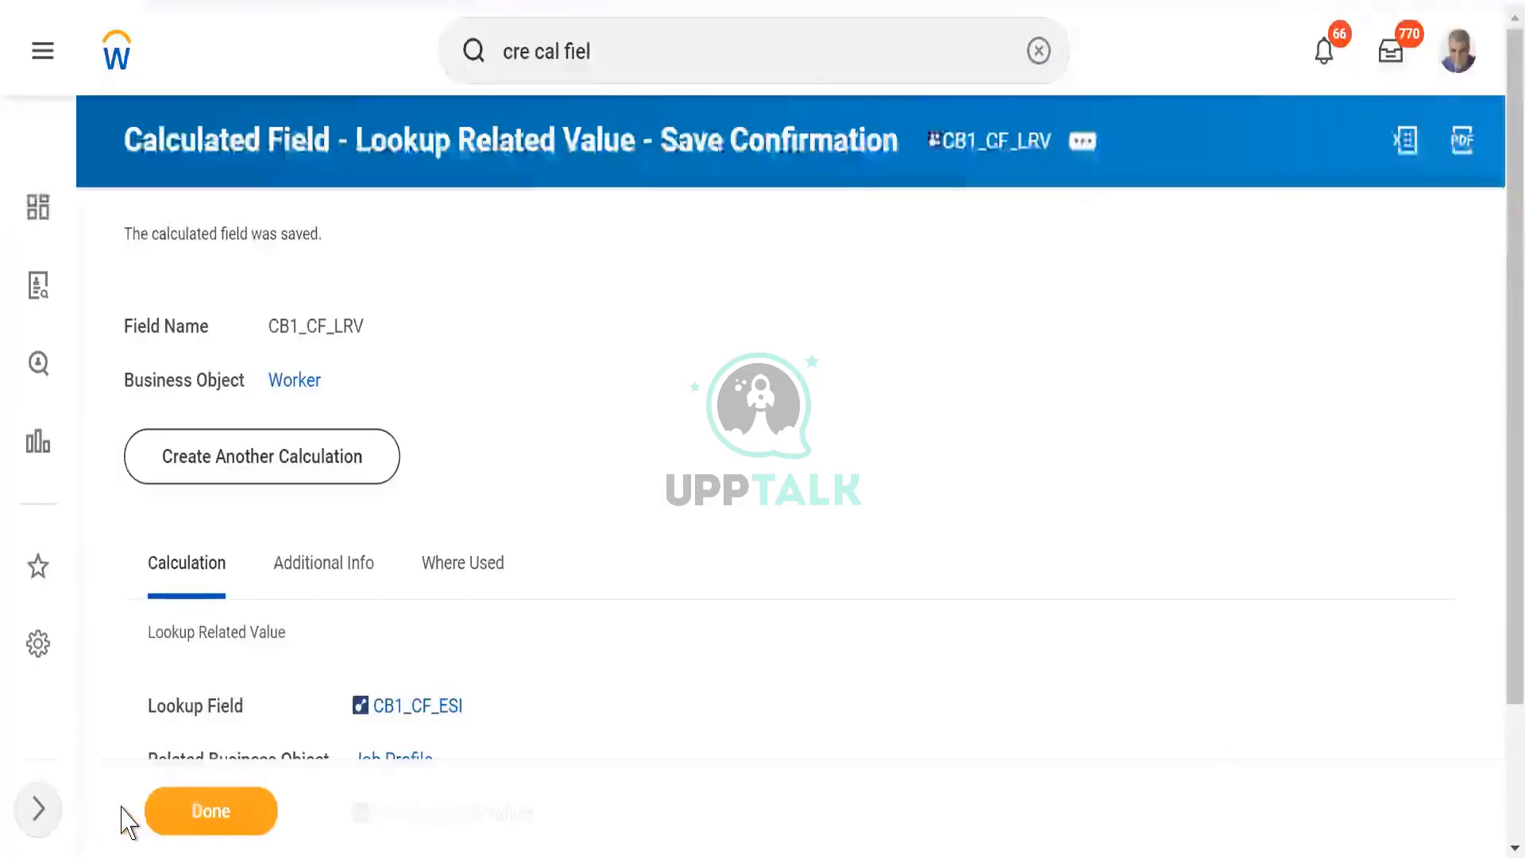
{"action": "left_click", "coordinate": [201, 816]}
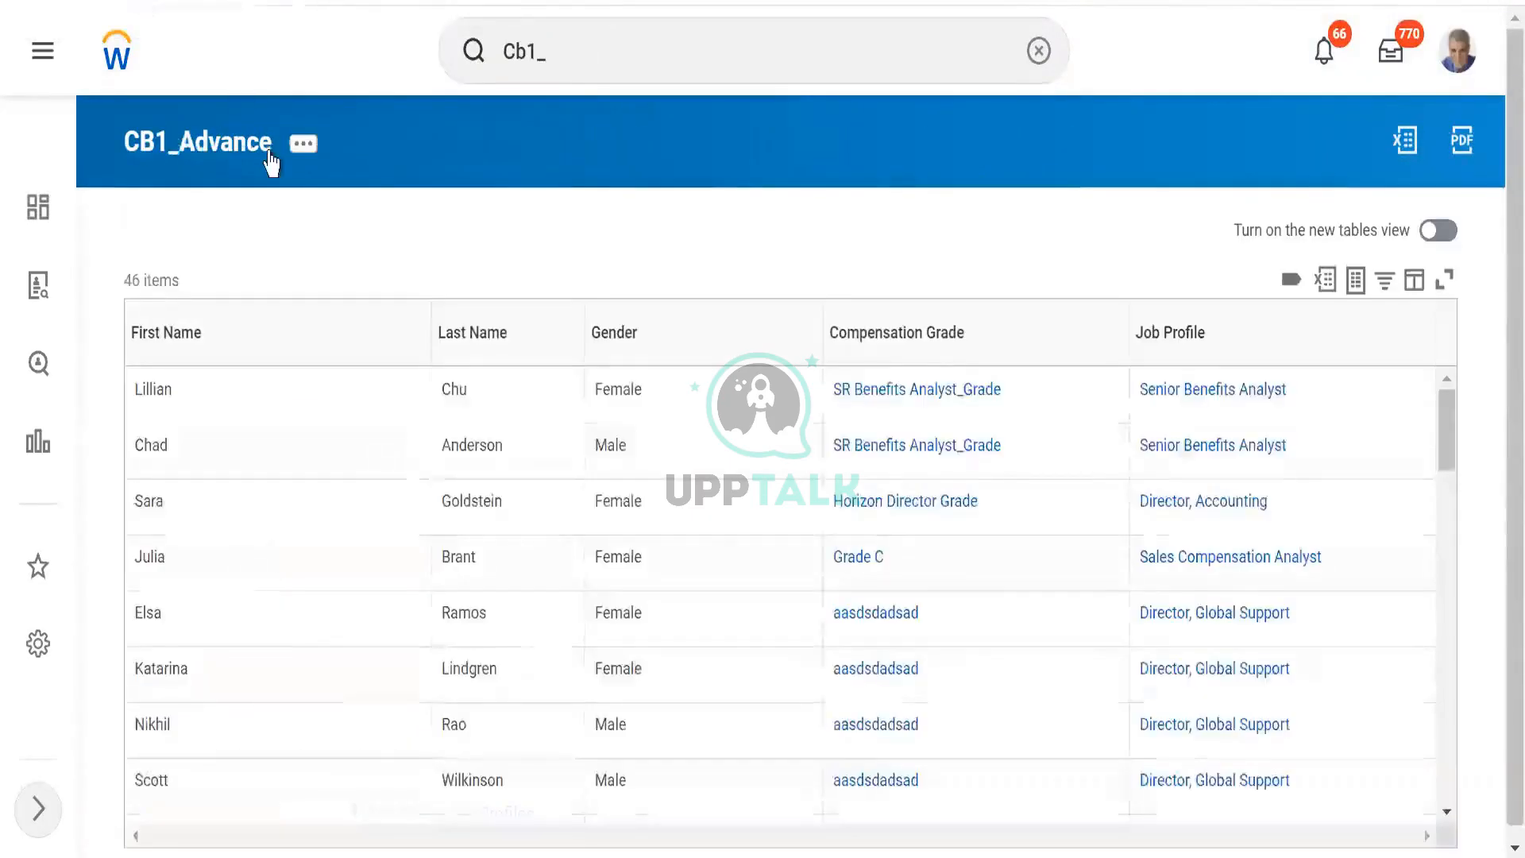
Edit the CB1_Advance custom report and add a first column with the CB1_CF_LRV field on the Worker business object.
{"action": "left_click", "coordinate": [304, 155]}
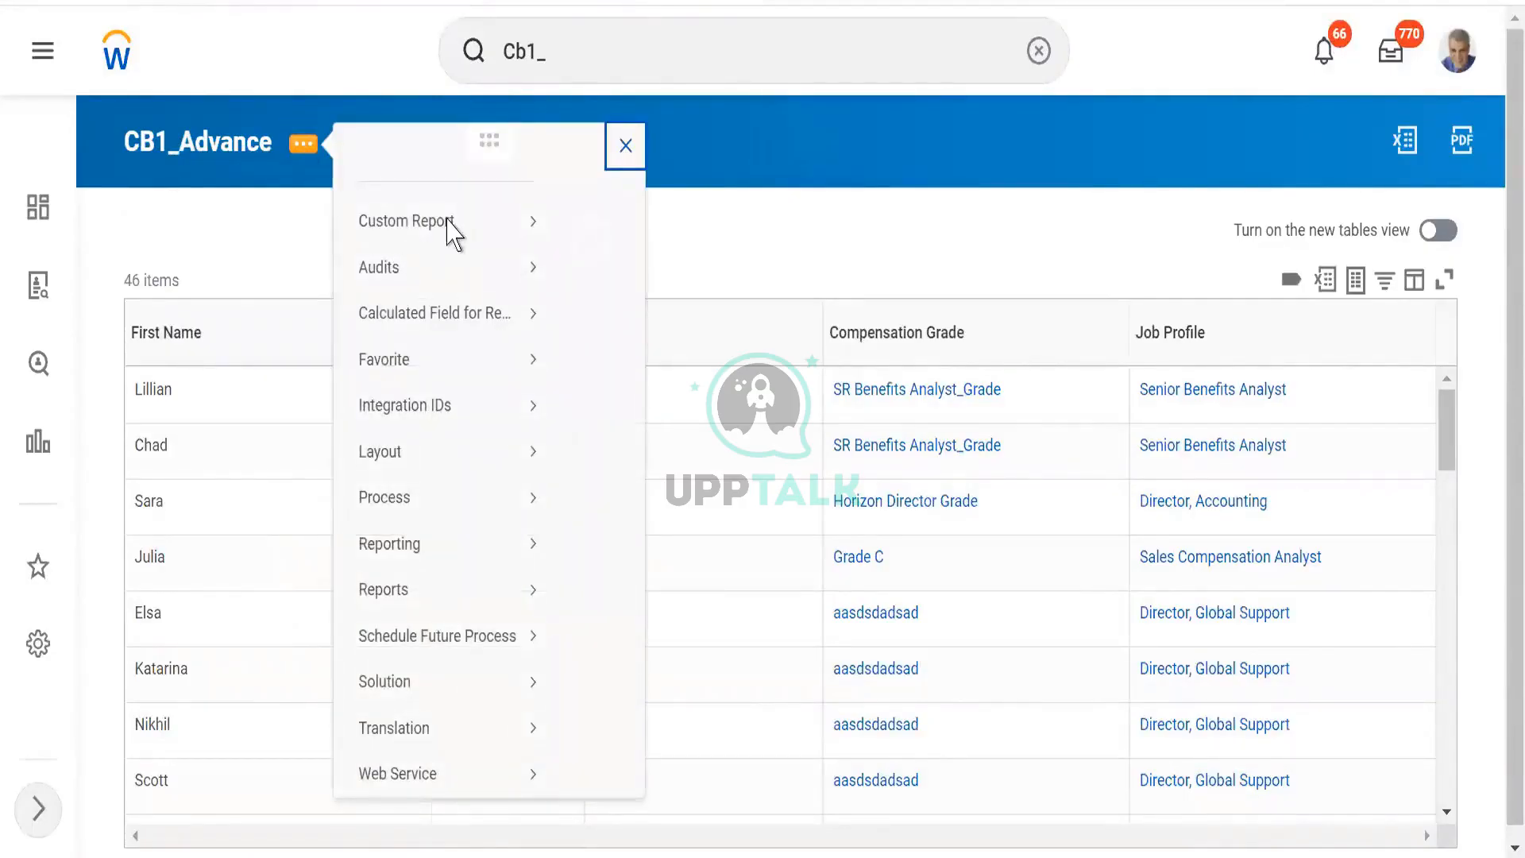
{"action": "mouse_move", "coordinate": [527, 258]}
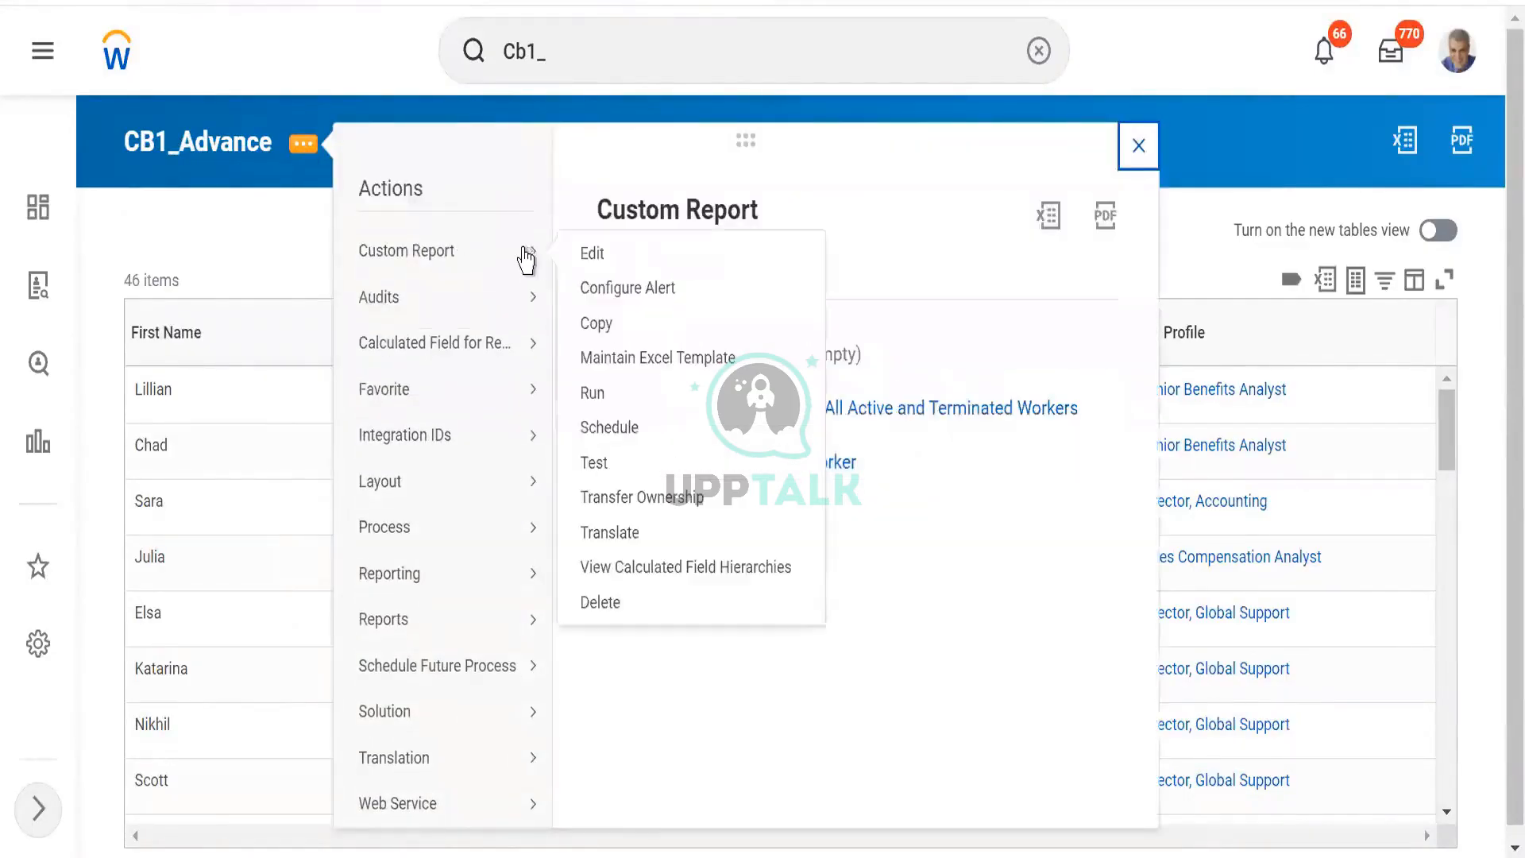
{"action": "left_click", "coordinate": [596, 256]}
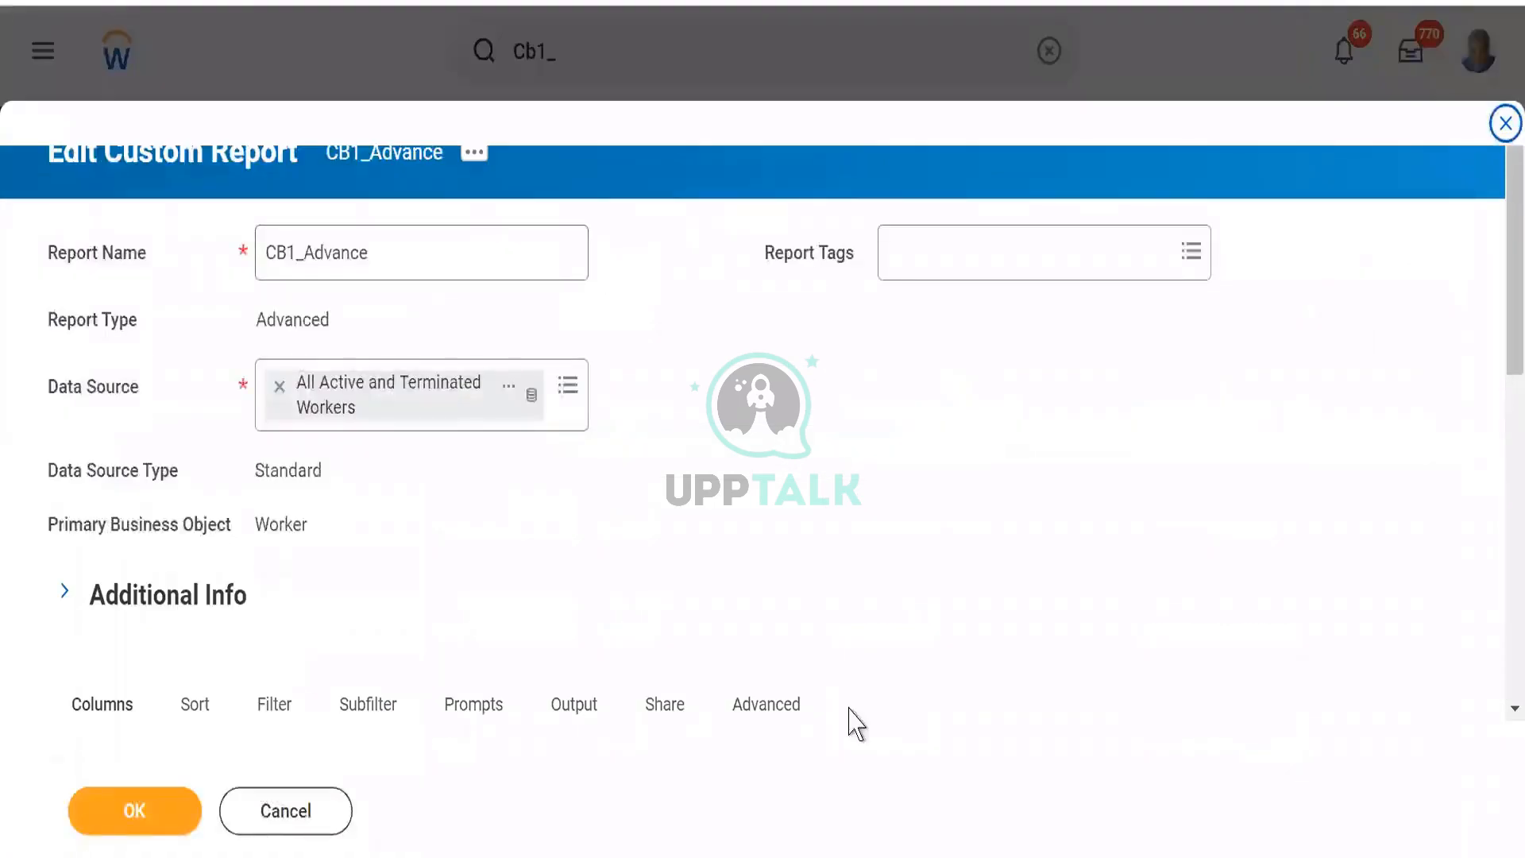
{"action": "scroll", "coordinate": [1494, 429], "scroll_direction": "down", "scroll_amount": 5}
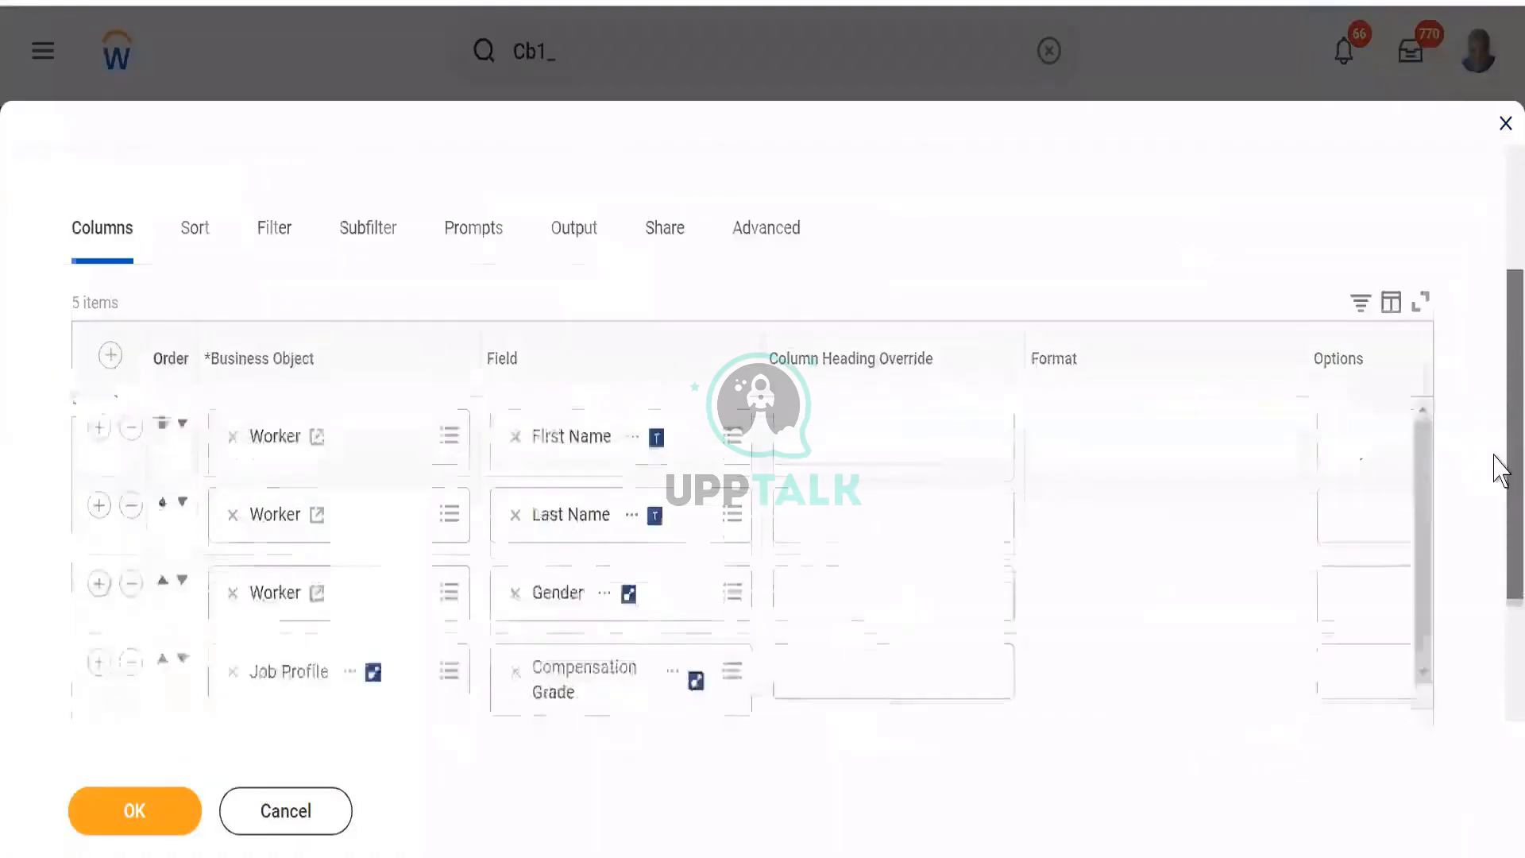
{"action": "scroll", "coordinate": [1500, 469], "scroll_direction": "down", "scroll_amount": 2}
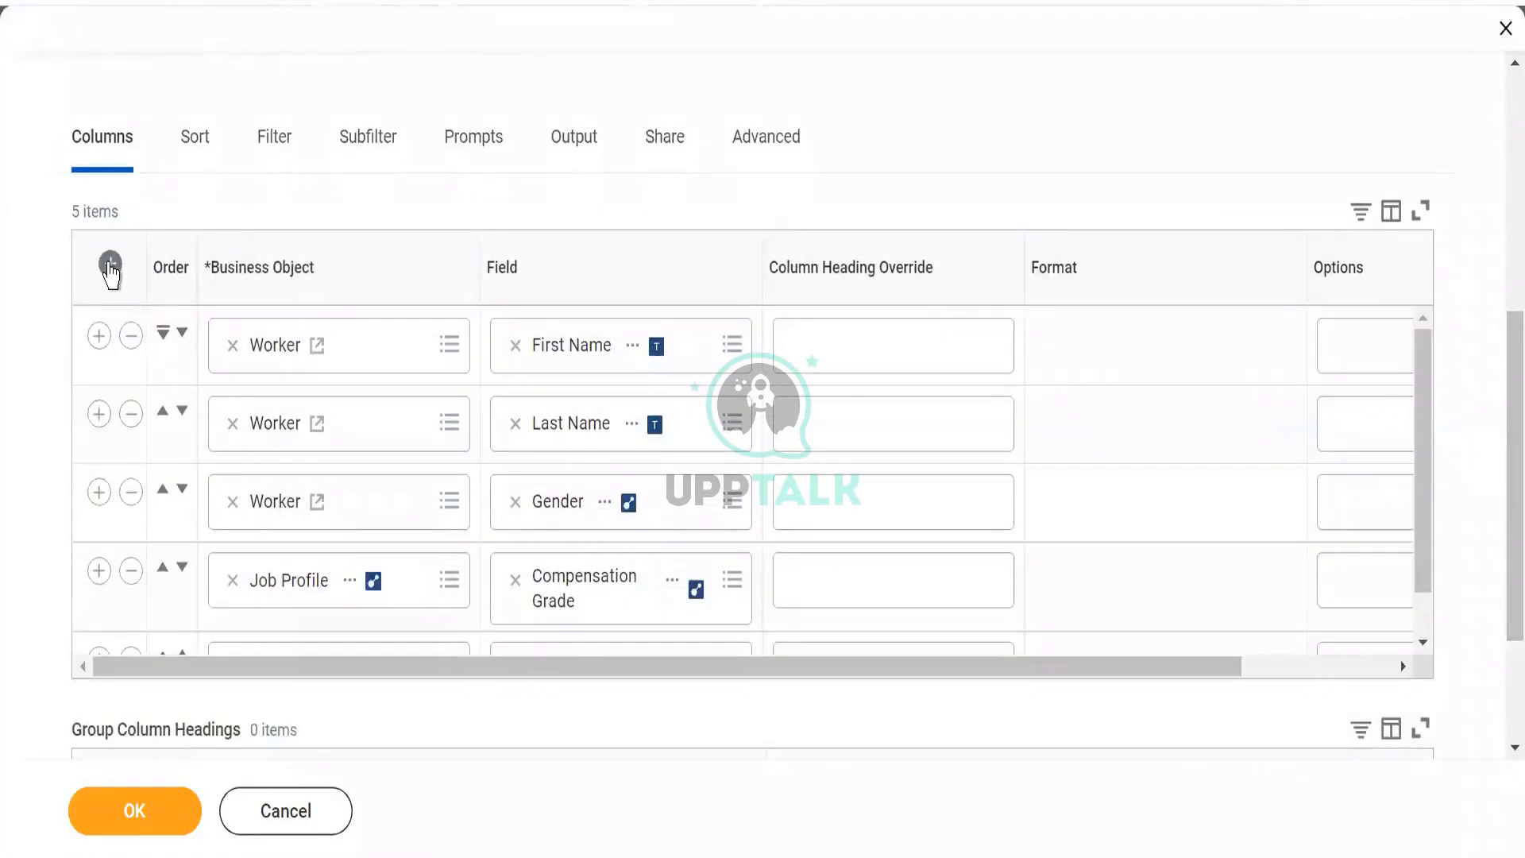
{"action": "left_click", "coordinate": [111, 267]}
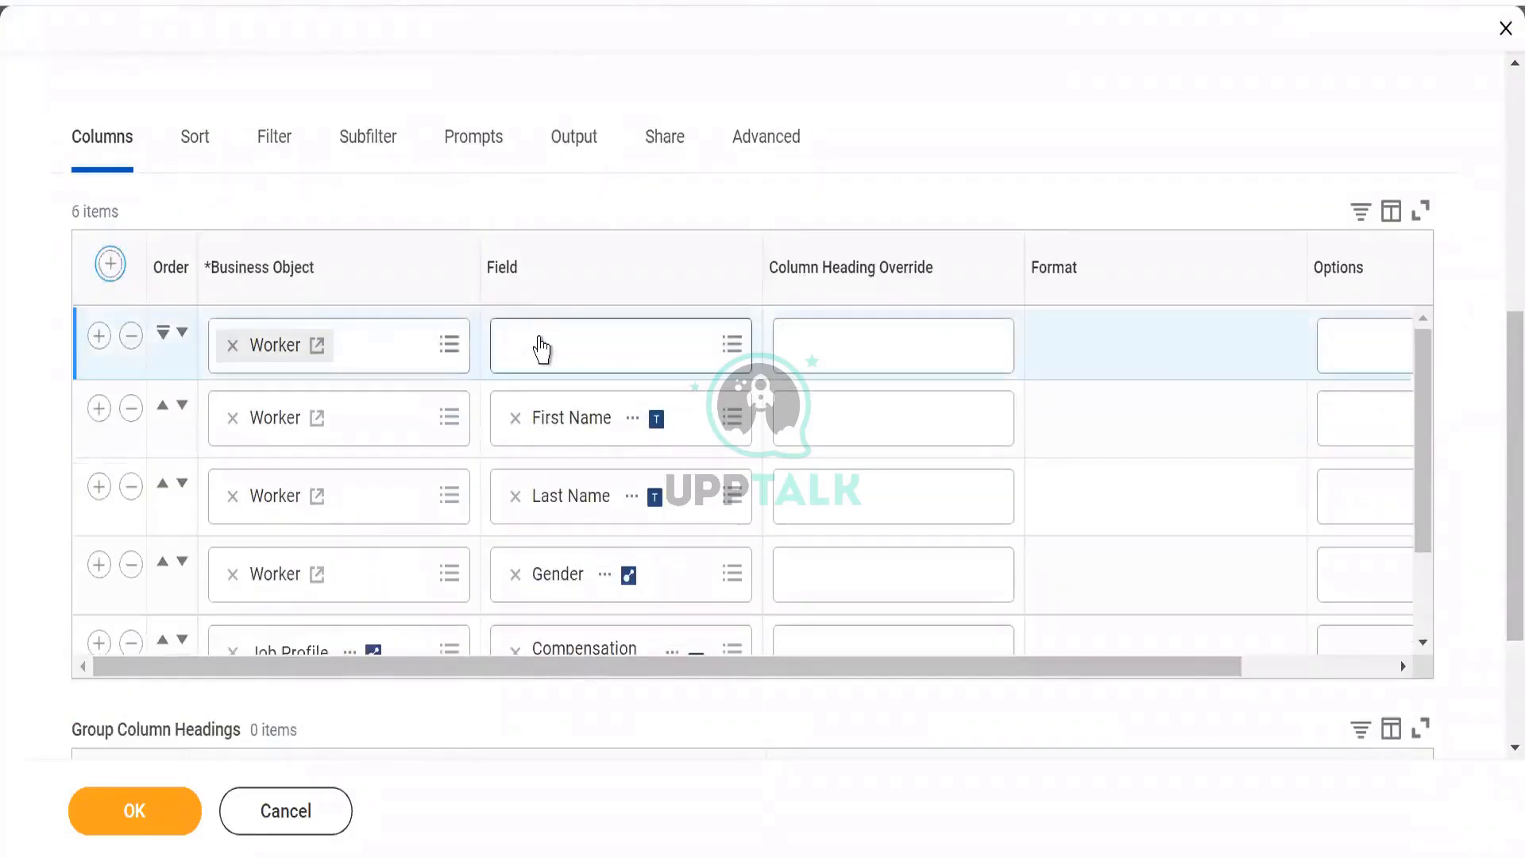
{"action": "left_click", "coordinate": [541, 348]}
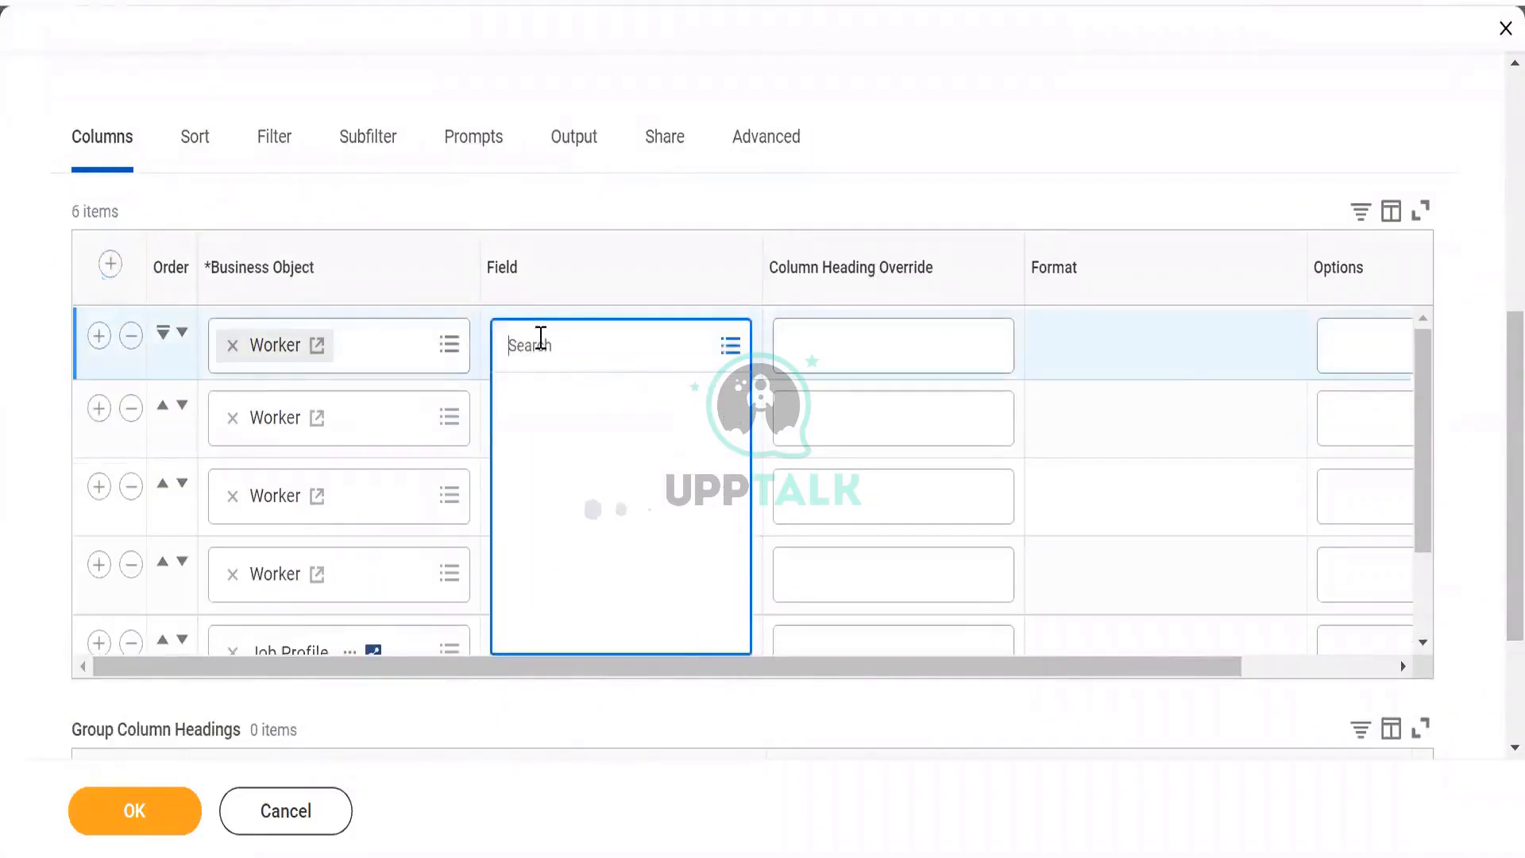
{"action": "type", "text": "CBI_"}
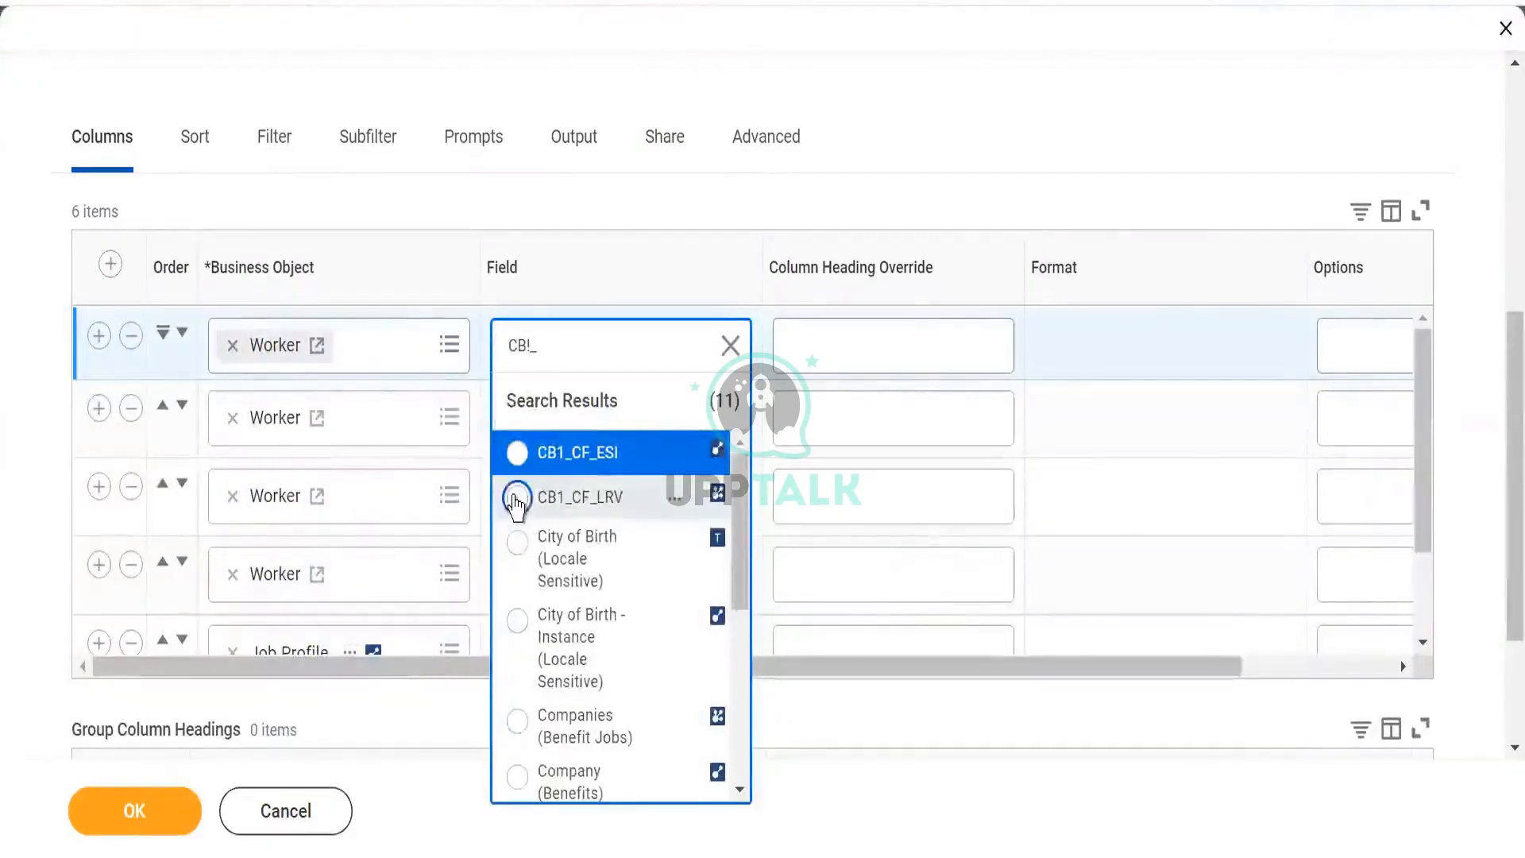
{"action": "left_click", "coordinate": [516, 500]}
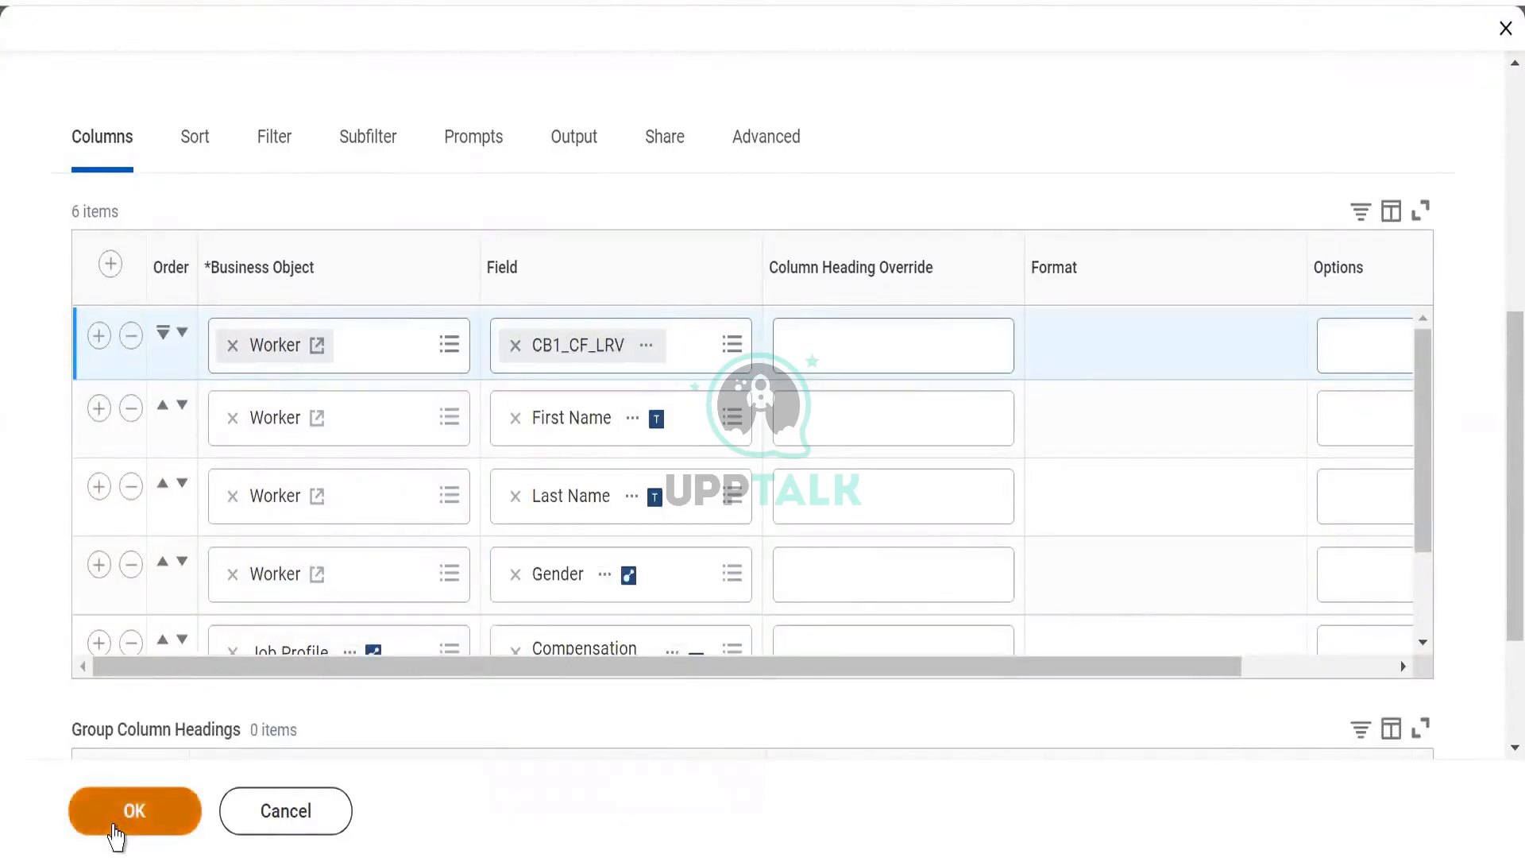
Save and run the CB1_Advance report, and expand the full list of CB1_CF_LRV values in its first row.
{"action": "left_click", "coordinate": [116, 835]}
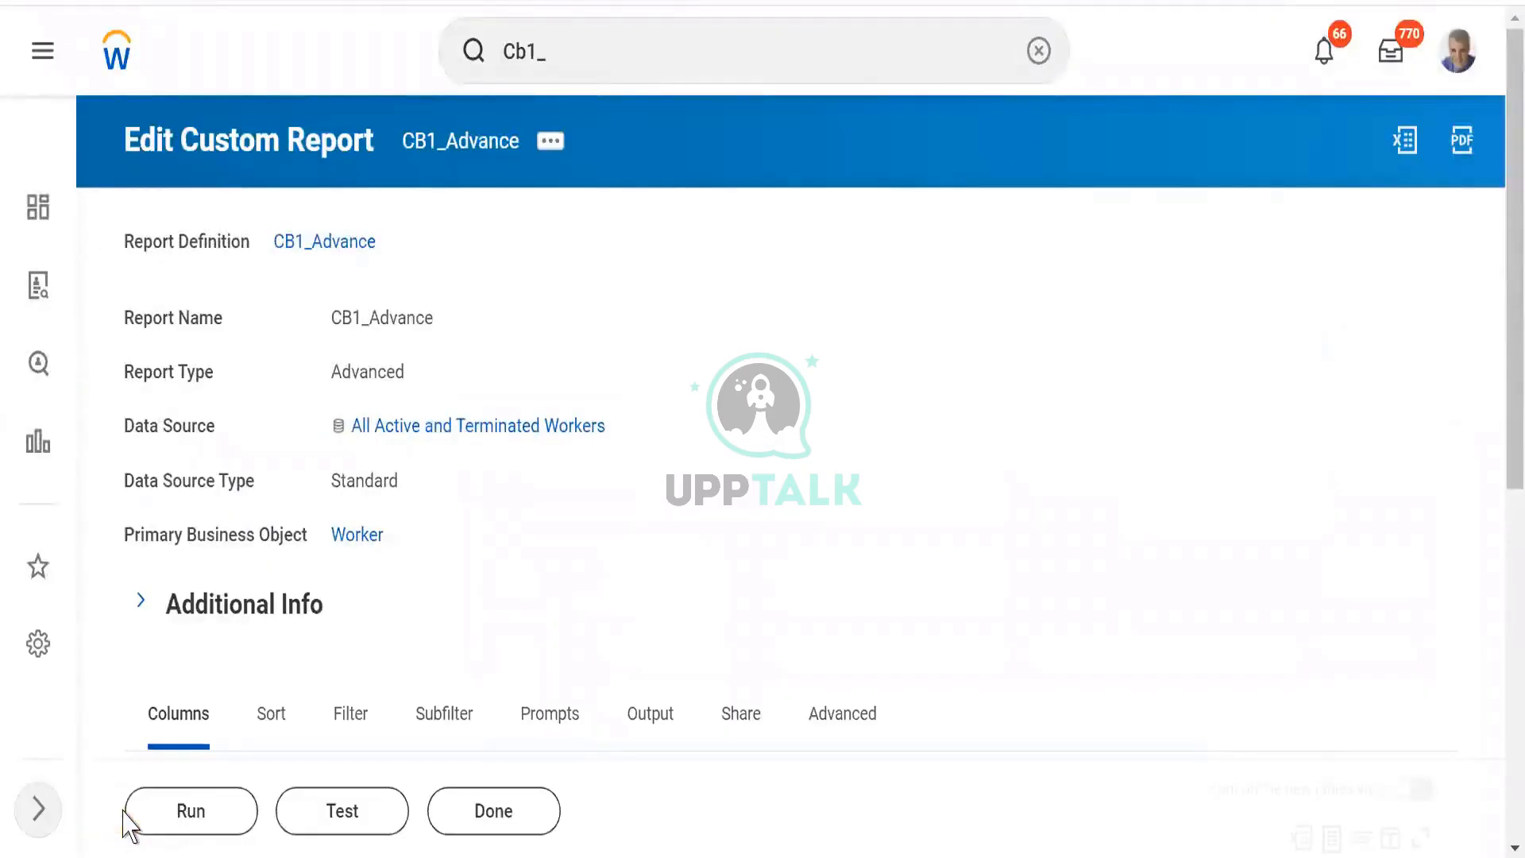
{"action": "left_click", "coordinate": [167, 814]}
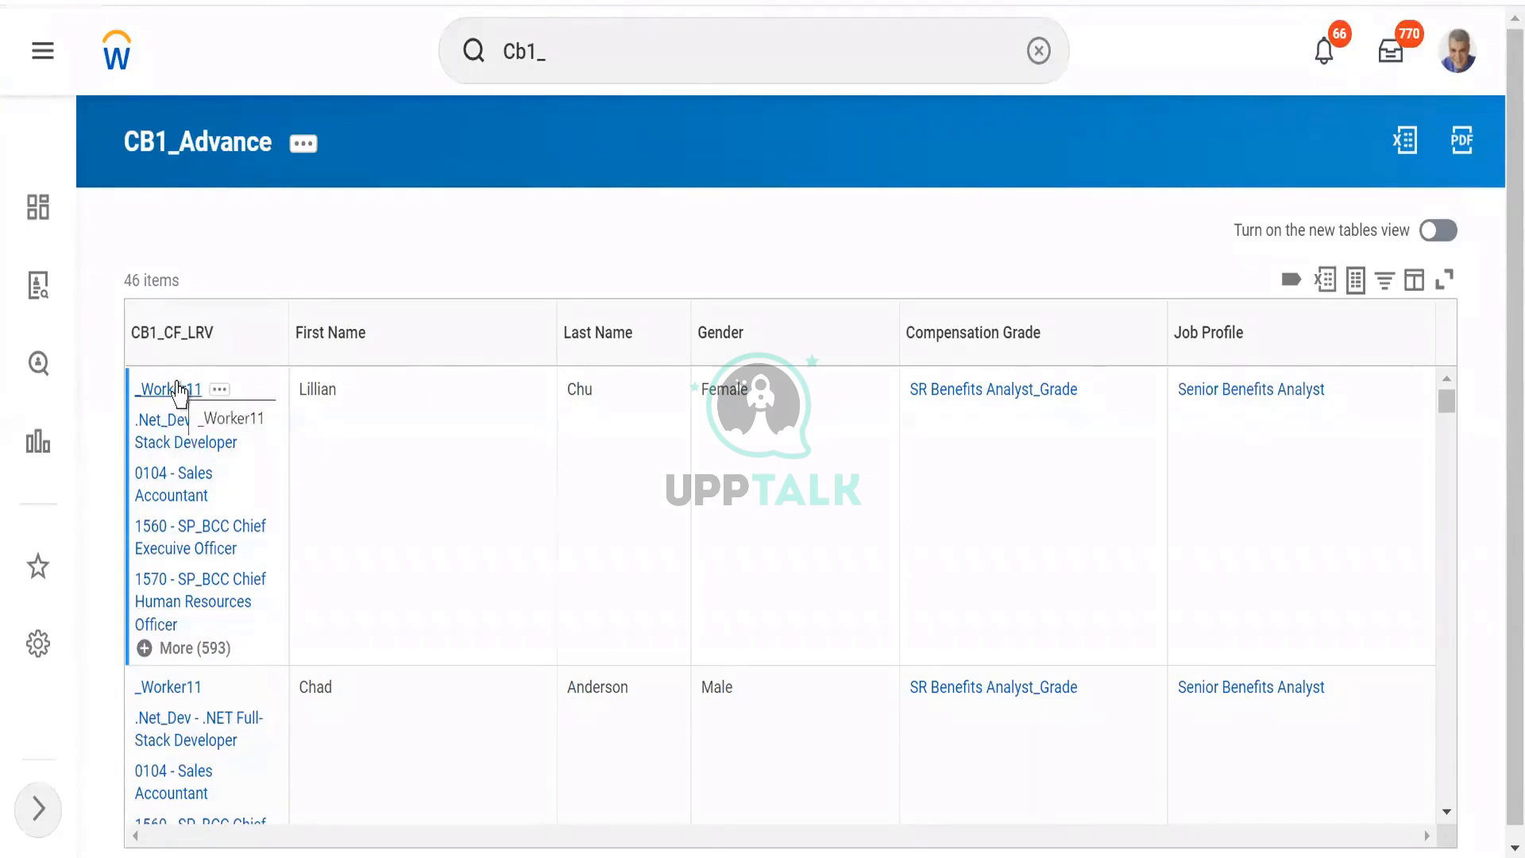
{"action": "left_click", "coordinate": [144, 650]}
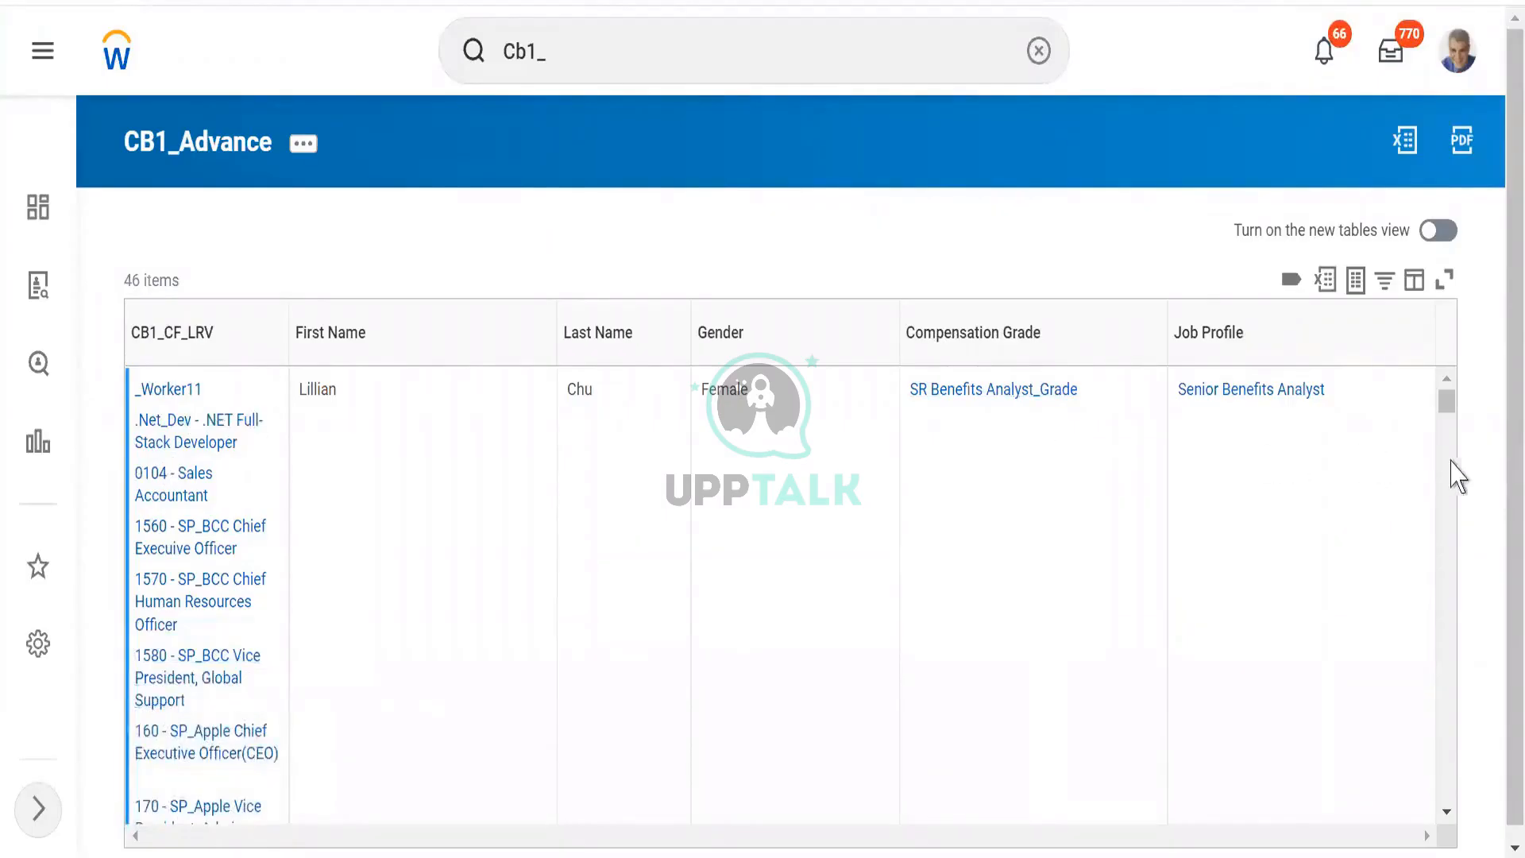
{"action": "scroll", "coordinate": [1498, 557], "scroll_direction": "down", "scroll_amount": 1}
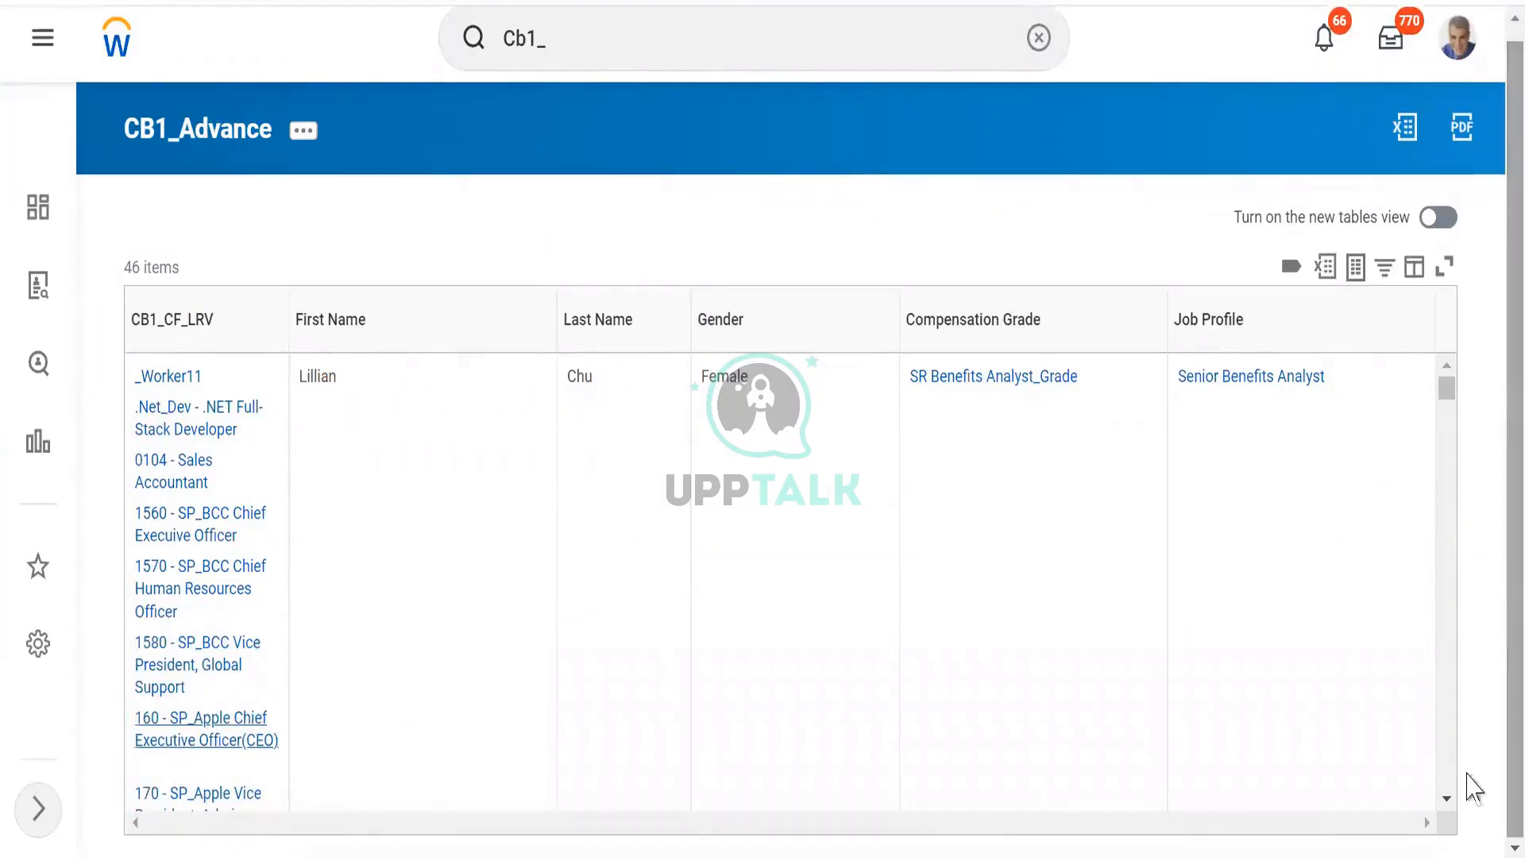
{"action": "mouse_move", "coordinate": [1443, 801]}
{"action": "left_mouse_down"}
{"action": "mouse_move", "coordinate": [1442, 789]}
{"action": "mouse_move", "coordinate": [1447, 804]}
{"action": "left_mouse_up"}
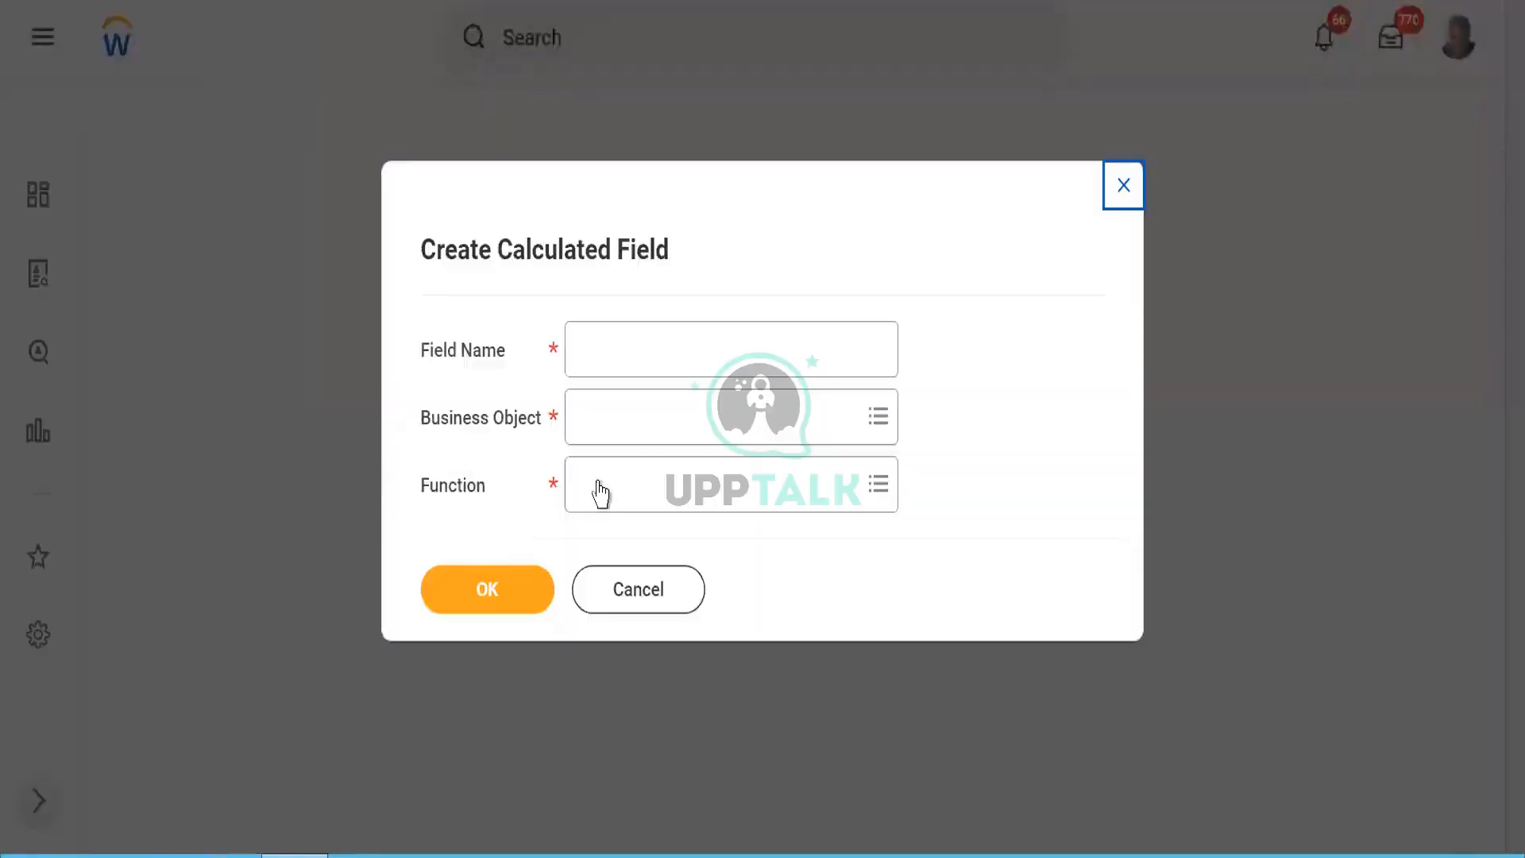
Dismiss the blank calculated field form and open the CB1_CF_LRV calculated field through a search extended to more categories.
{"action": "left_click", "coordinate": [623, 590]}
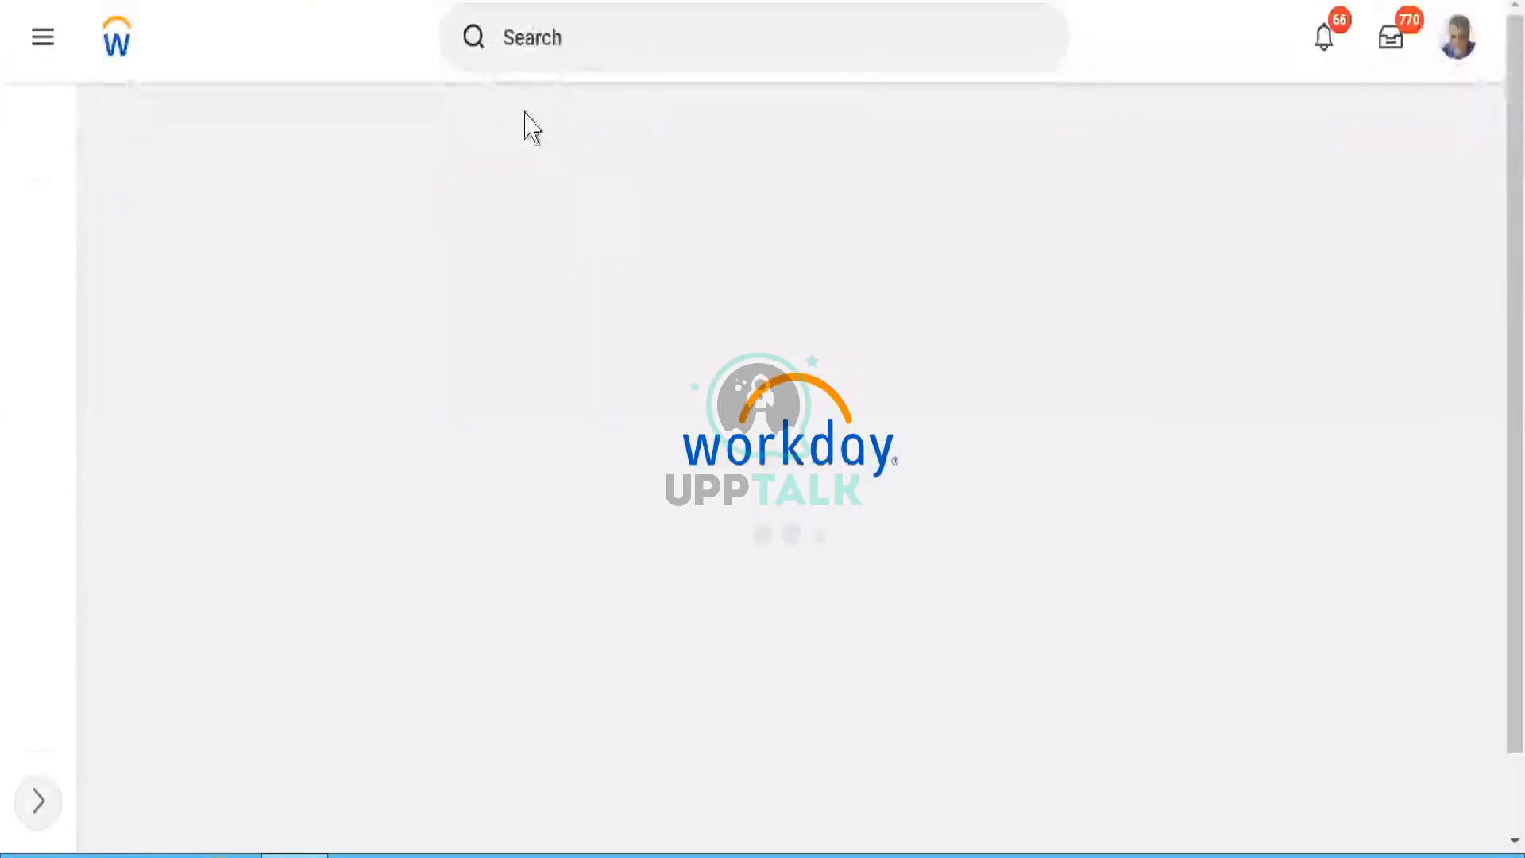
{"action": "left_click", "coordinate": [552, 44]}
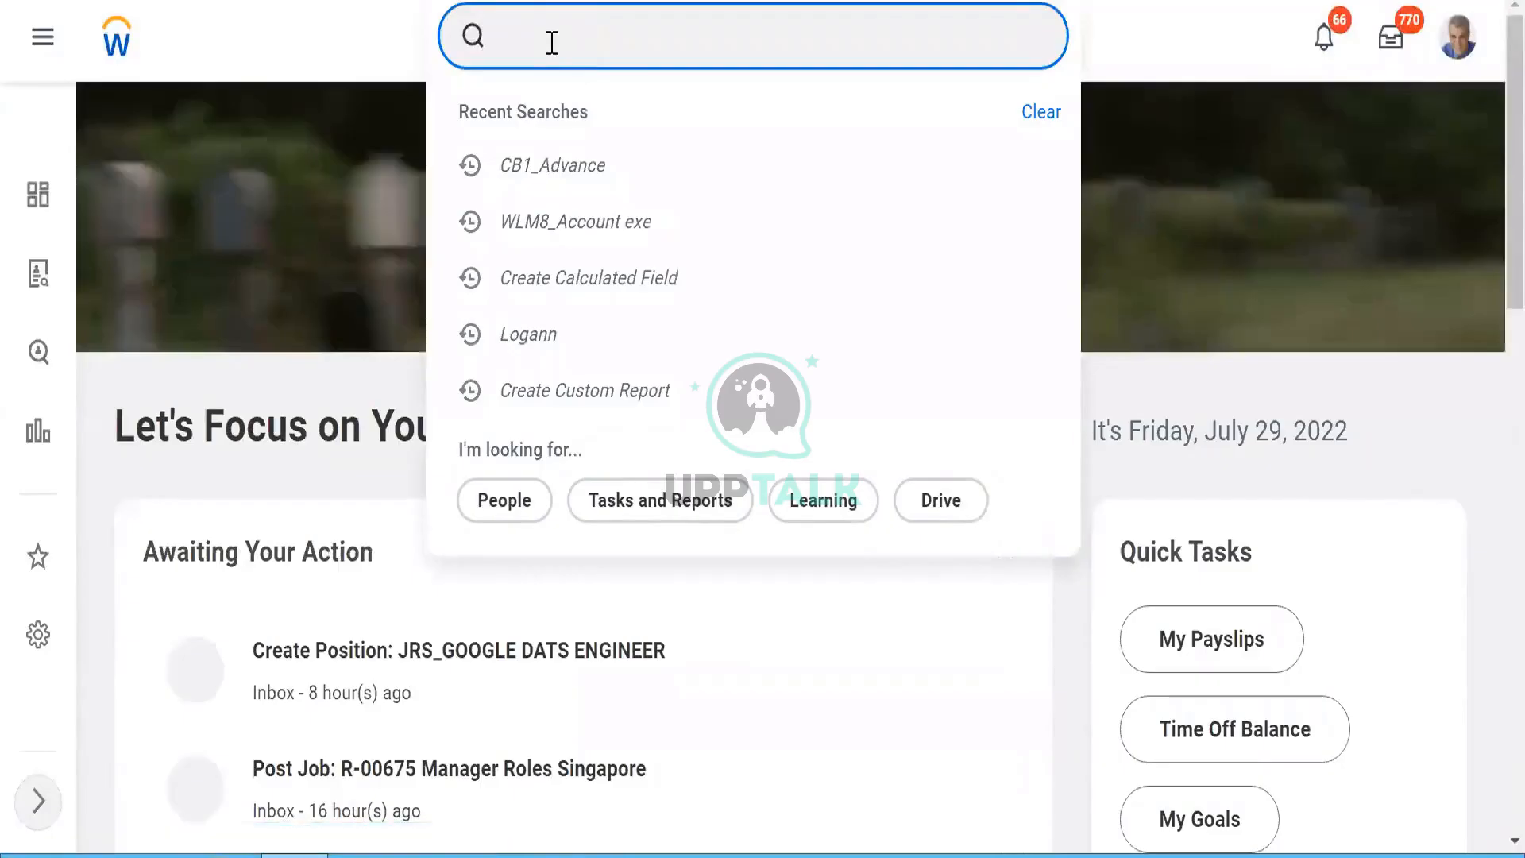
{"action": "type", "text": "CB1_"}
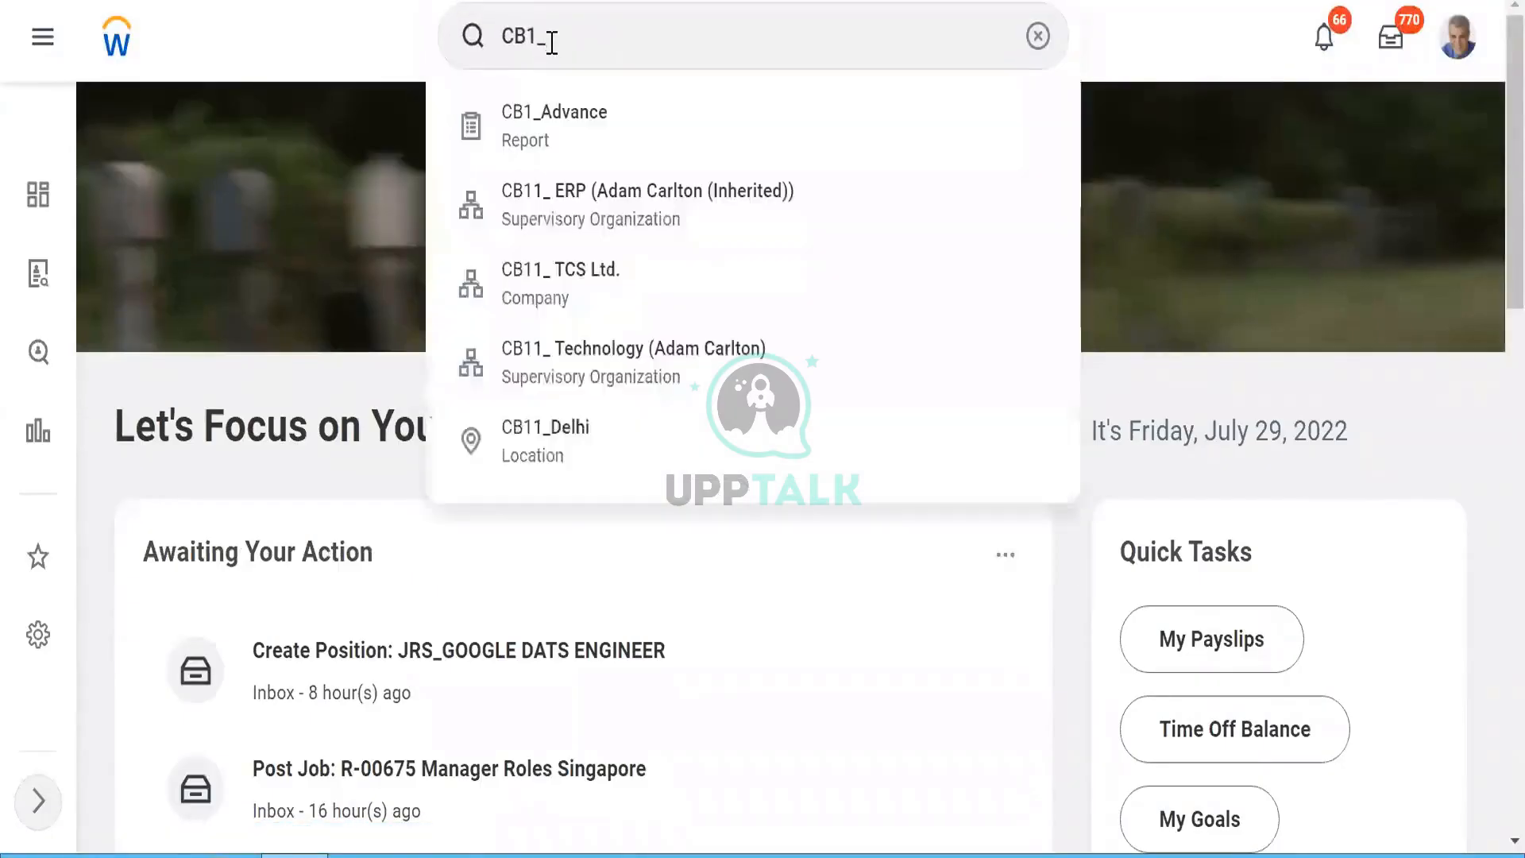
{"action": "type", "text": "CF"}
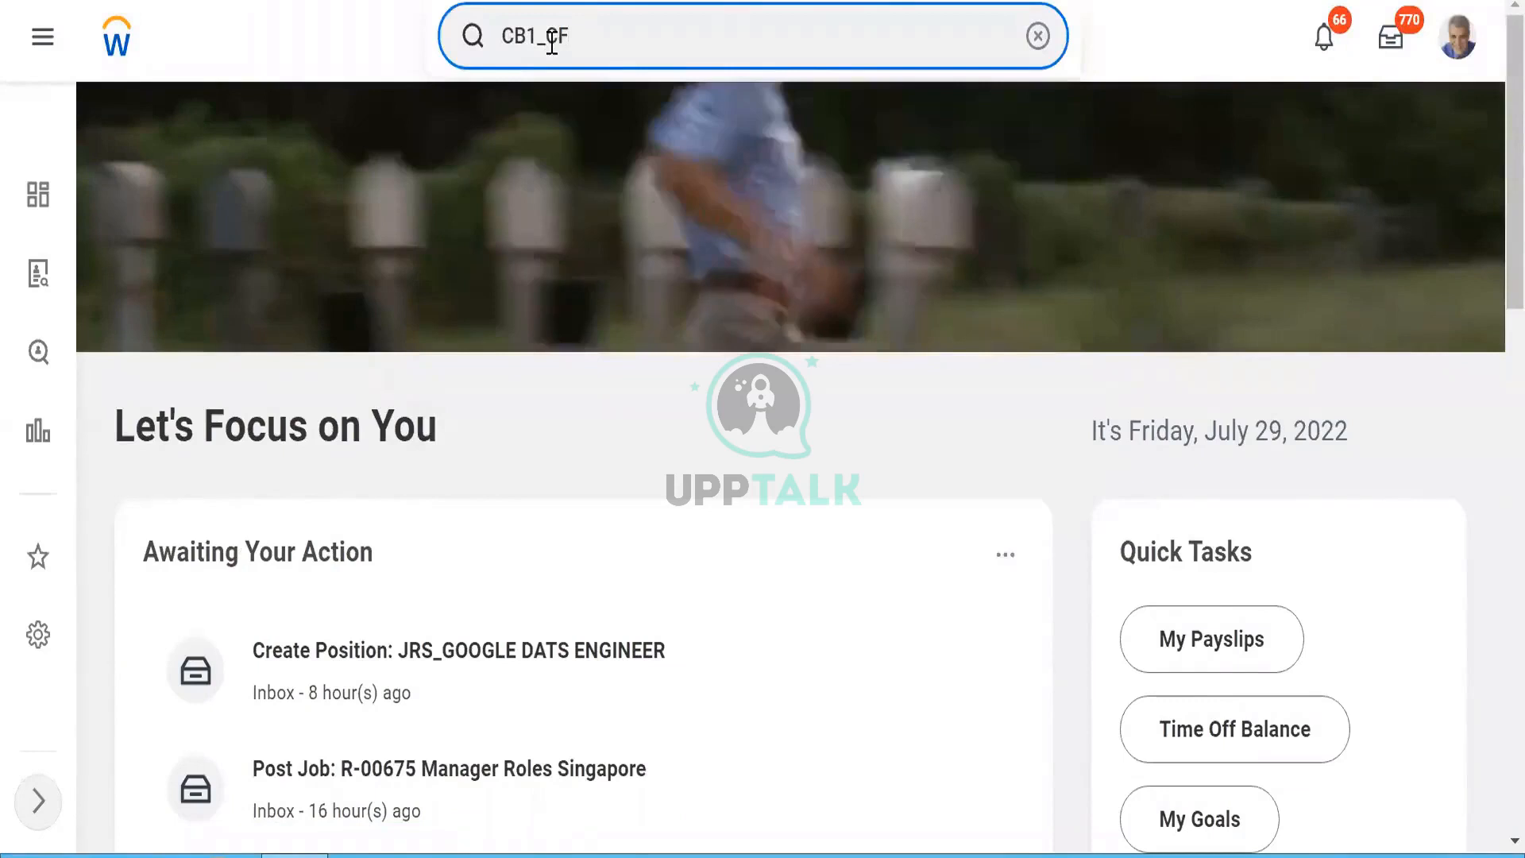
{"action": "type", "text": "_LRV"}
{"action": "key", "text": "Return"}
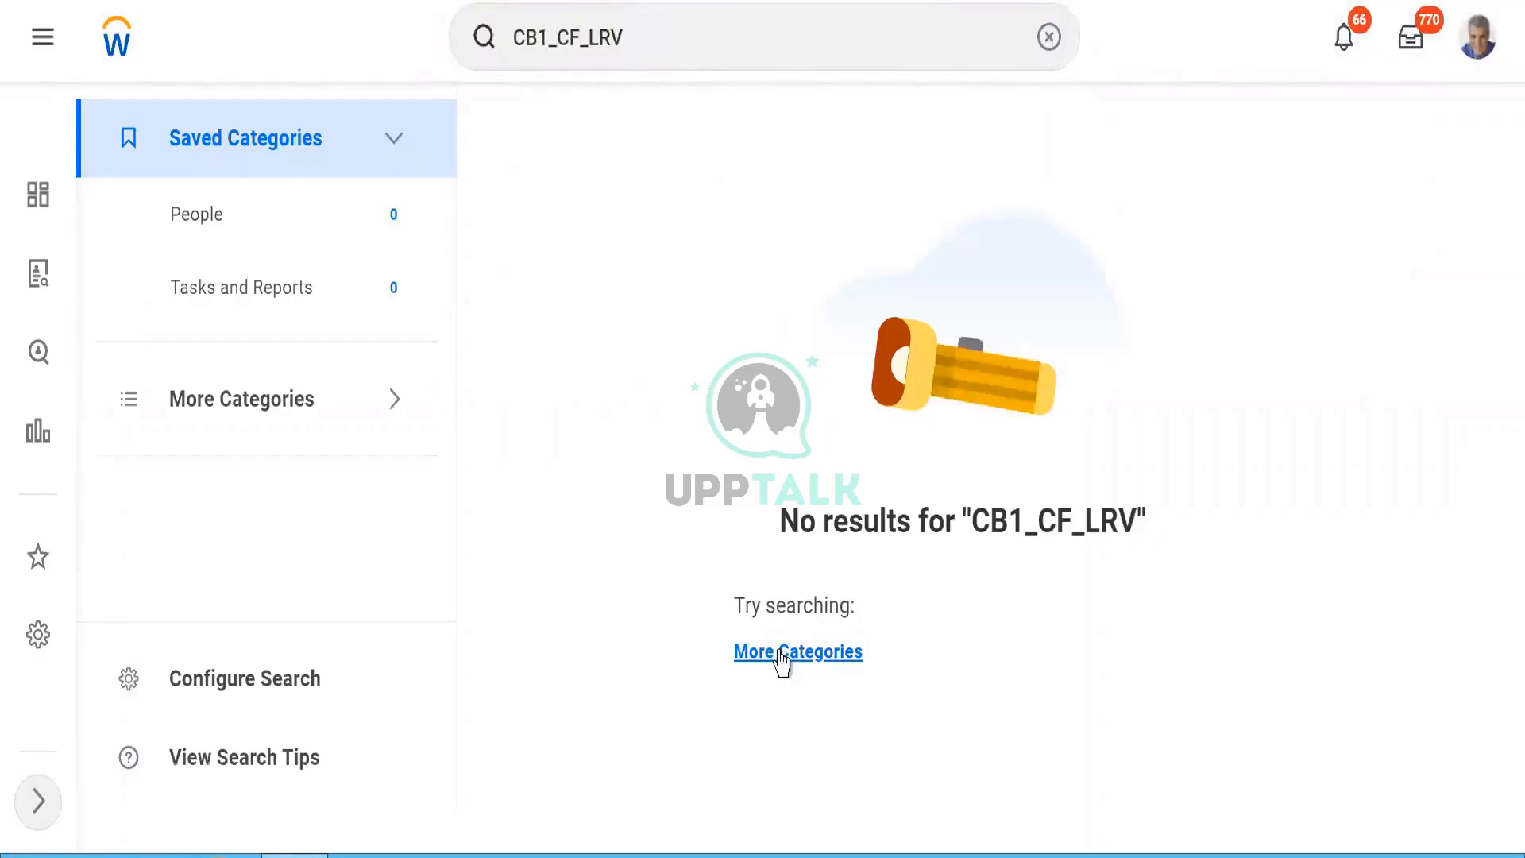
{"action": "left_click", "coordinate": [782, 672]}
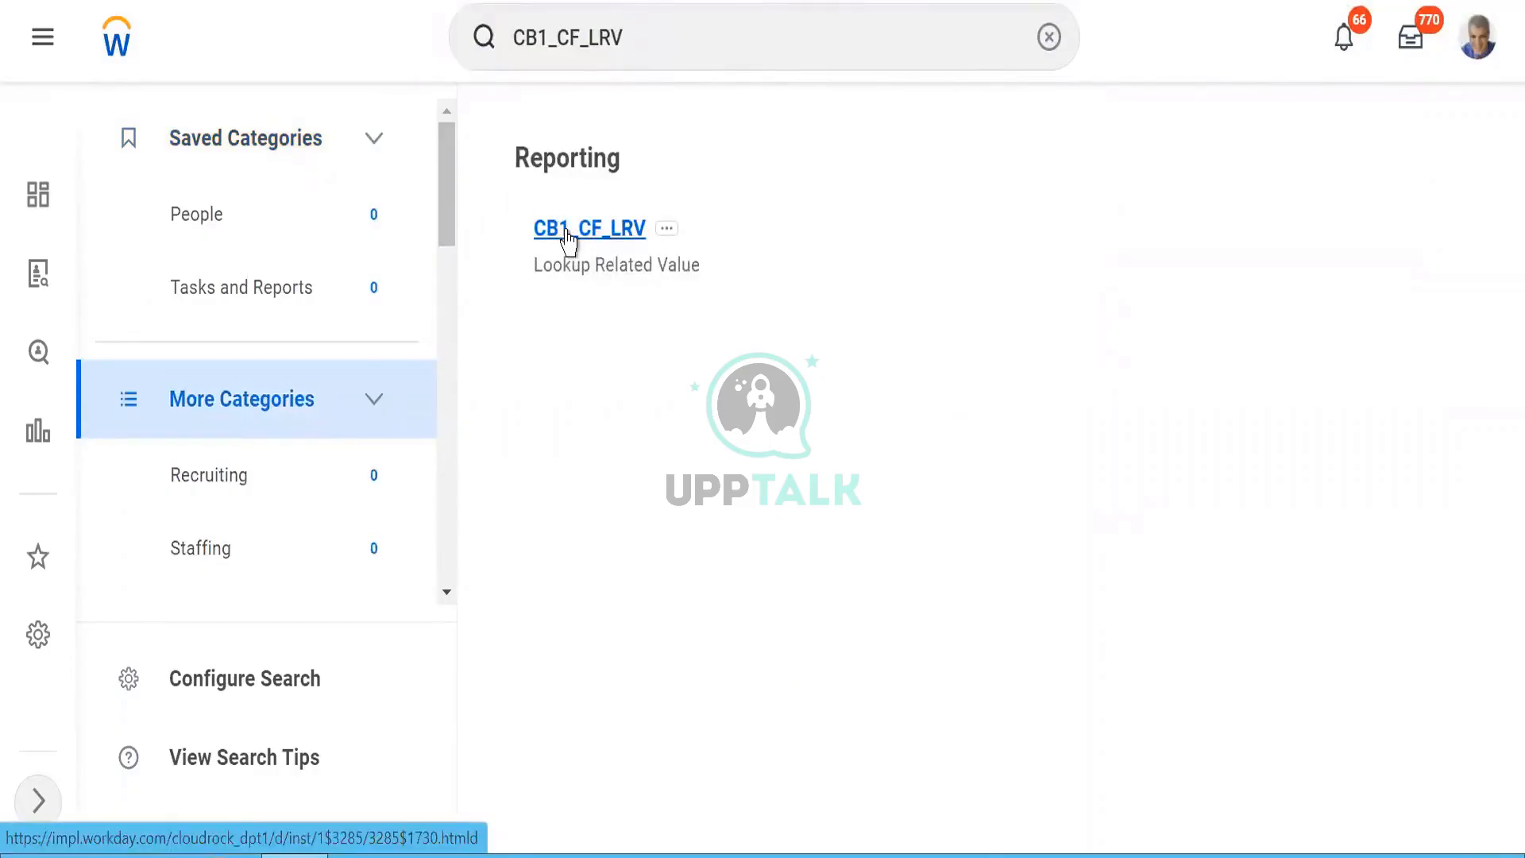
{"action": "left_click", "coordinate": [568, 235]}
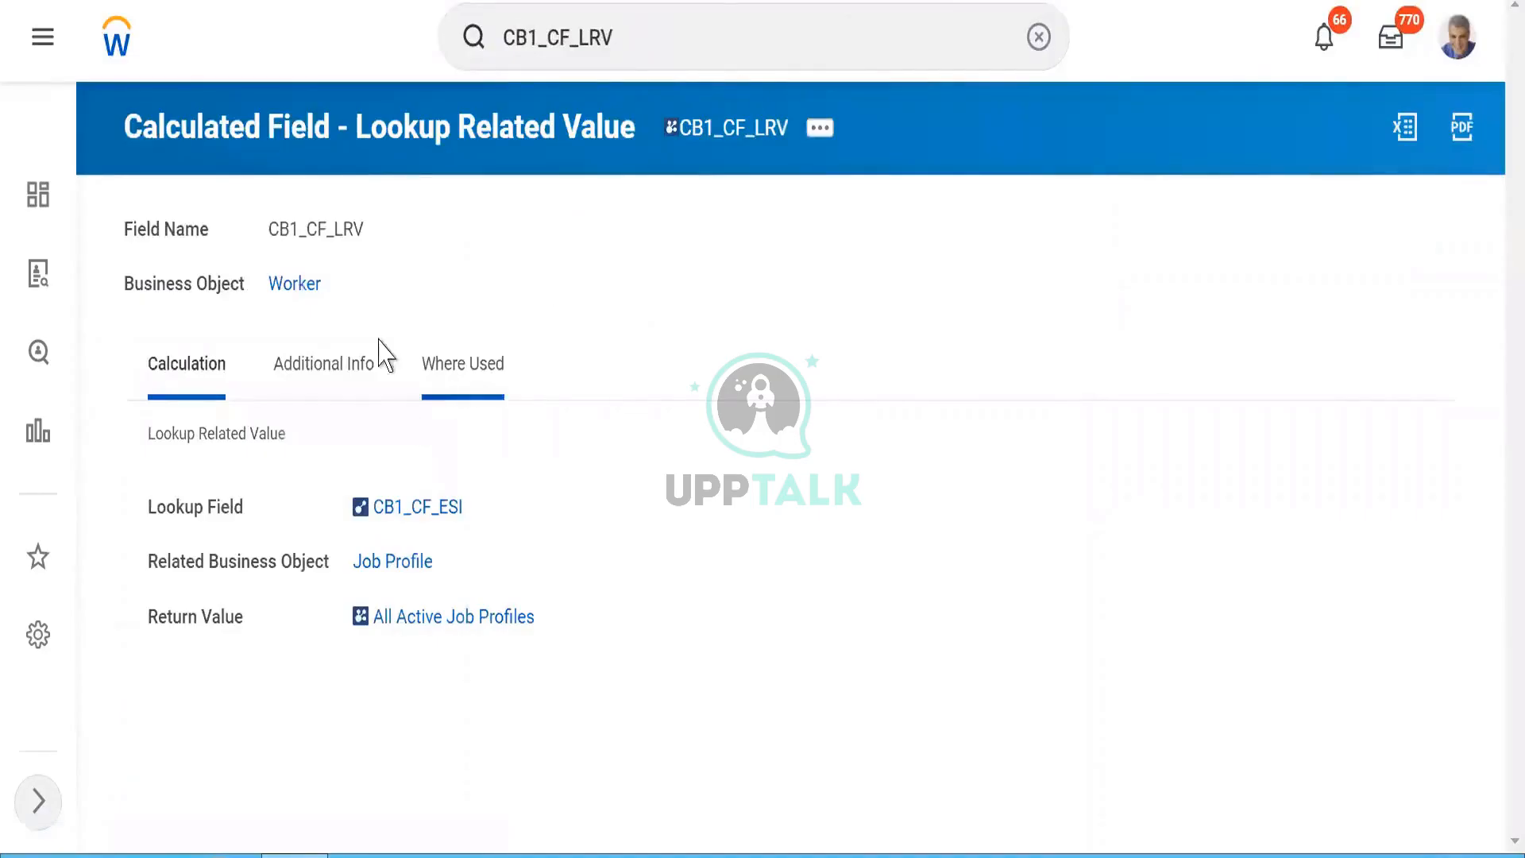
Open the CB1_CF_LRV Lookup Related Value calculated field for editing.
{"action": "left_click", "coordinate": [819, 128]}
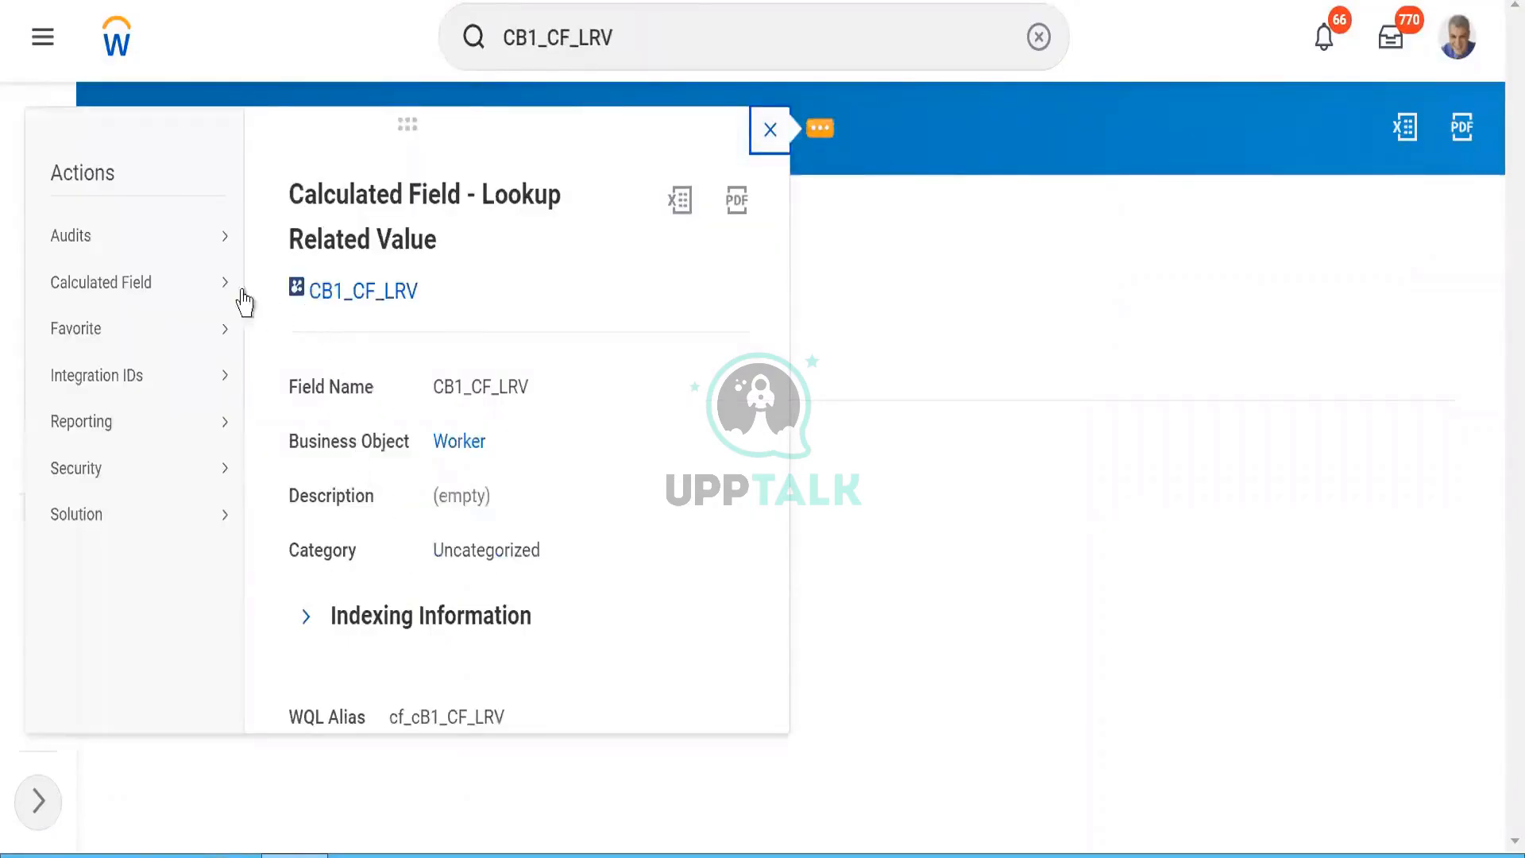
{"action": "mouse_move", "coordinate": [230, 286]}
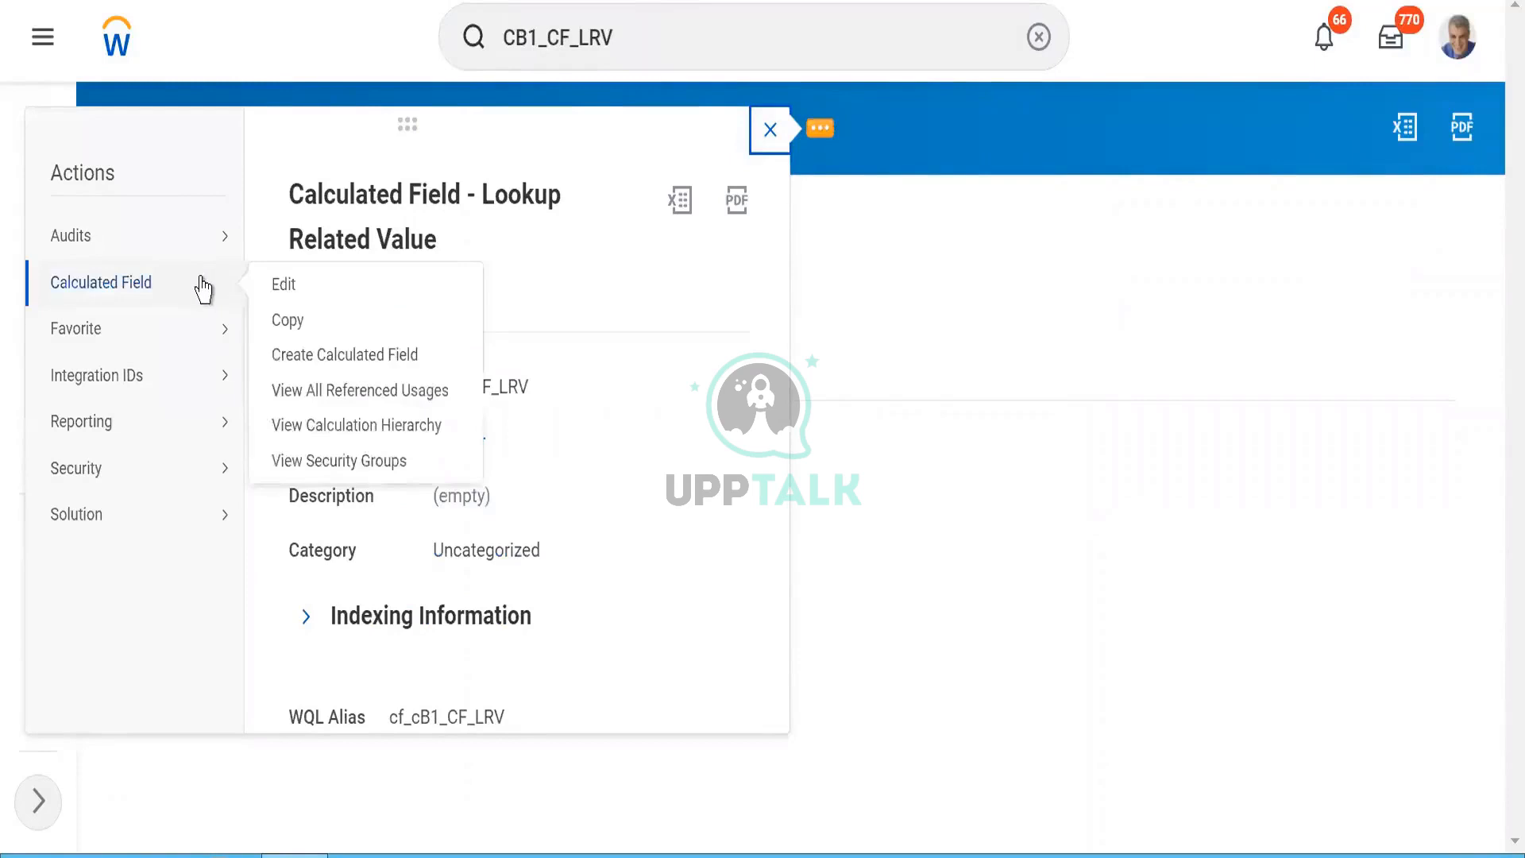
{"action": "left_click", "coordinate": [284, 286]}
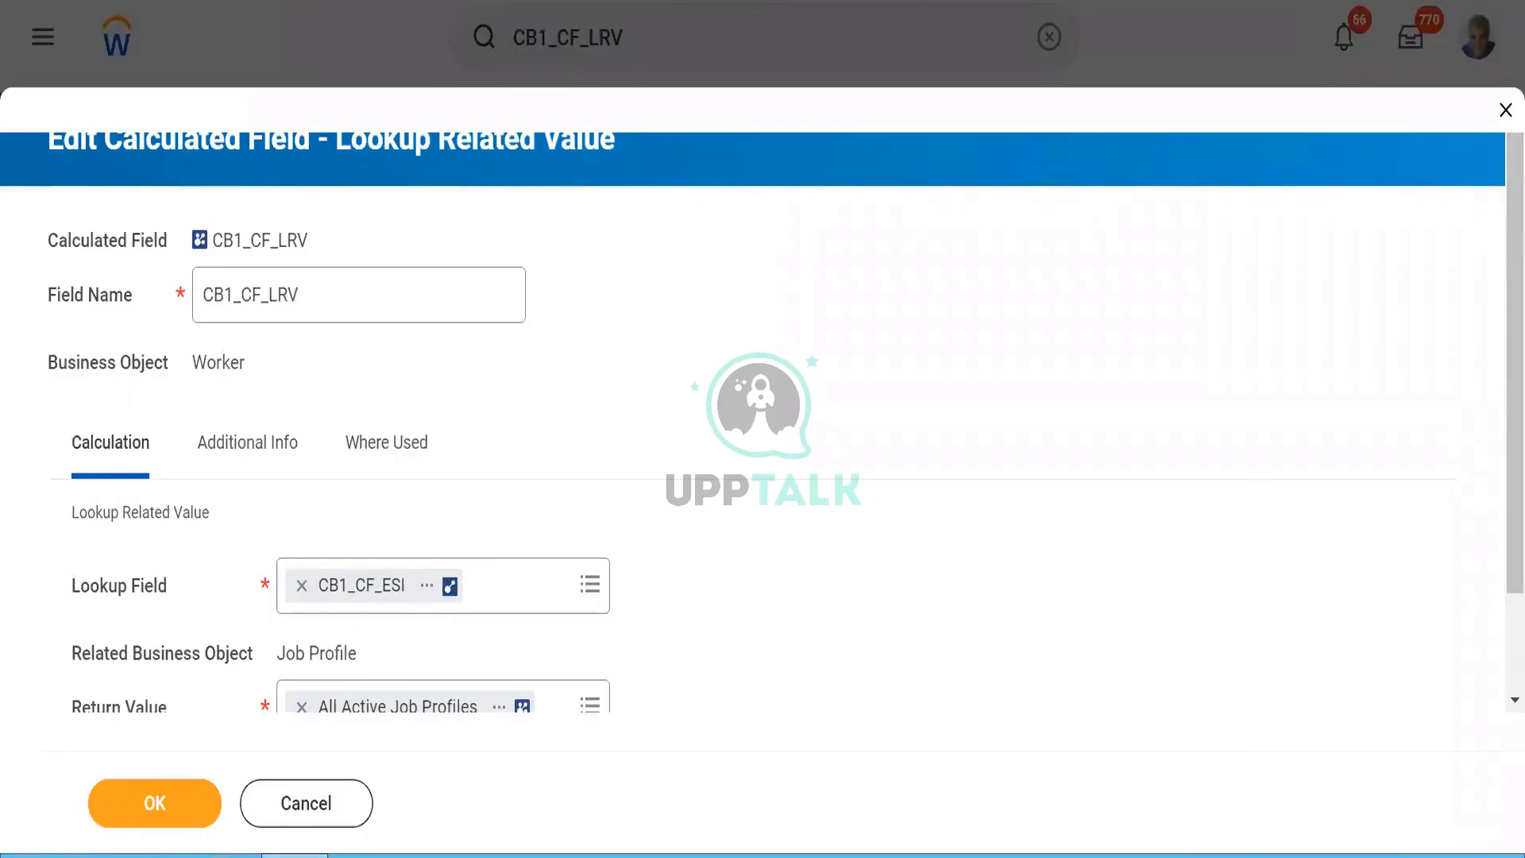
Switch to the WD Class1 notes in Notepad and highlight the fields from First name to Job Profile in the display requirement.
{"action": "key", "text": "alt+Tab"}
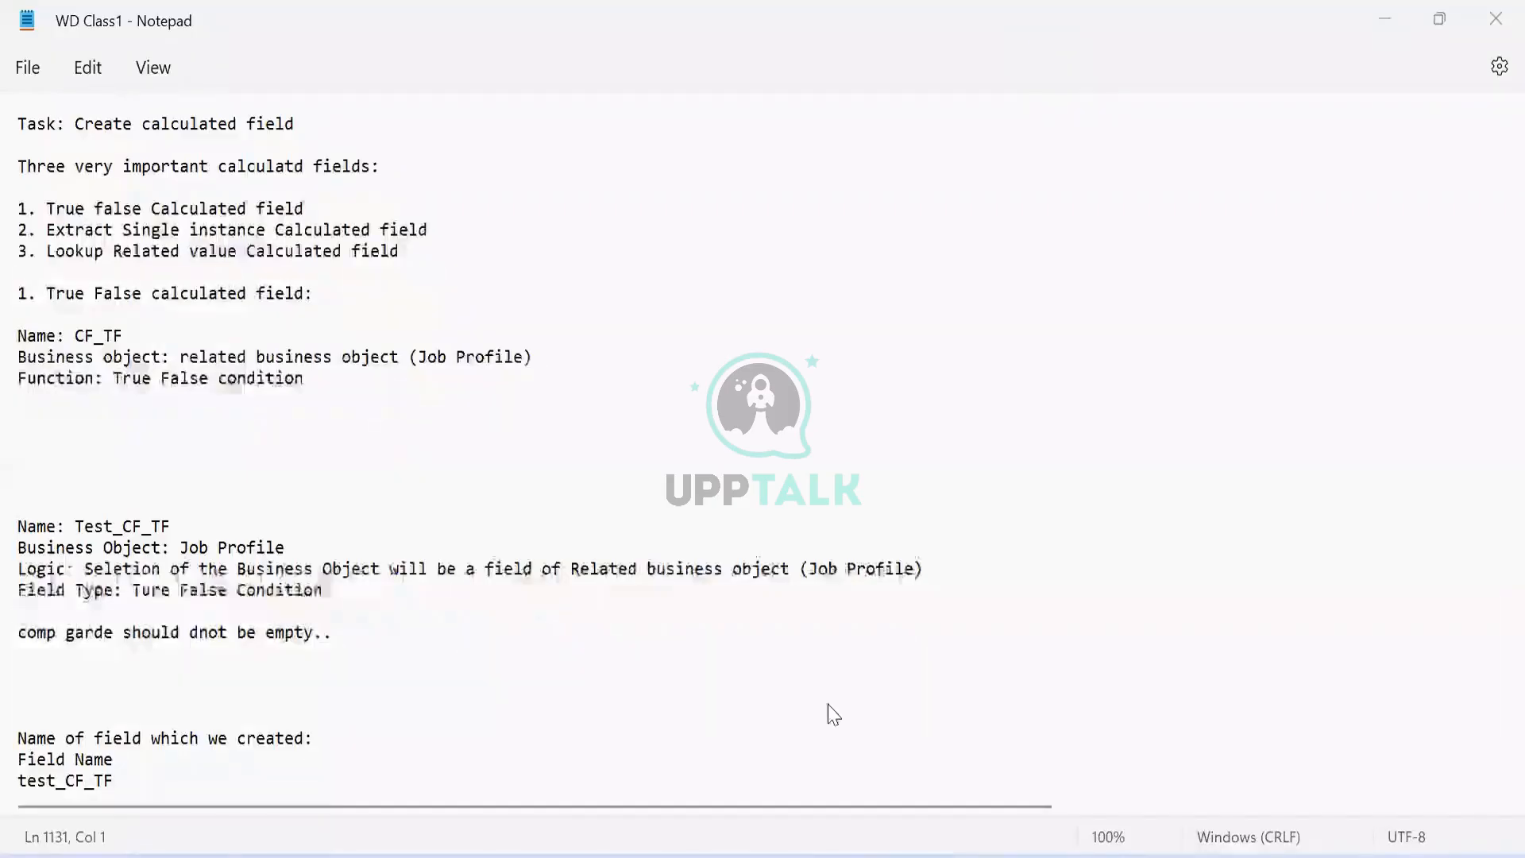
{"action": "key", "text": "alt+Tab"}
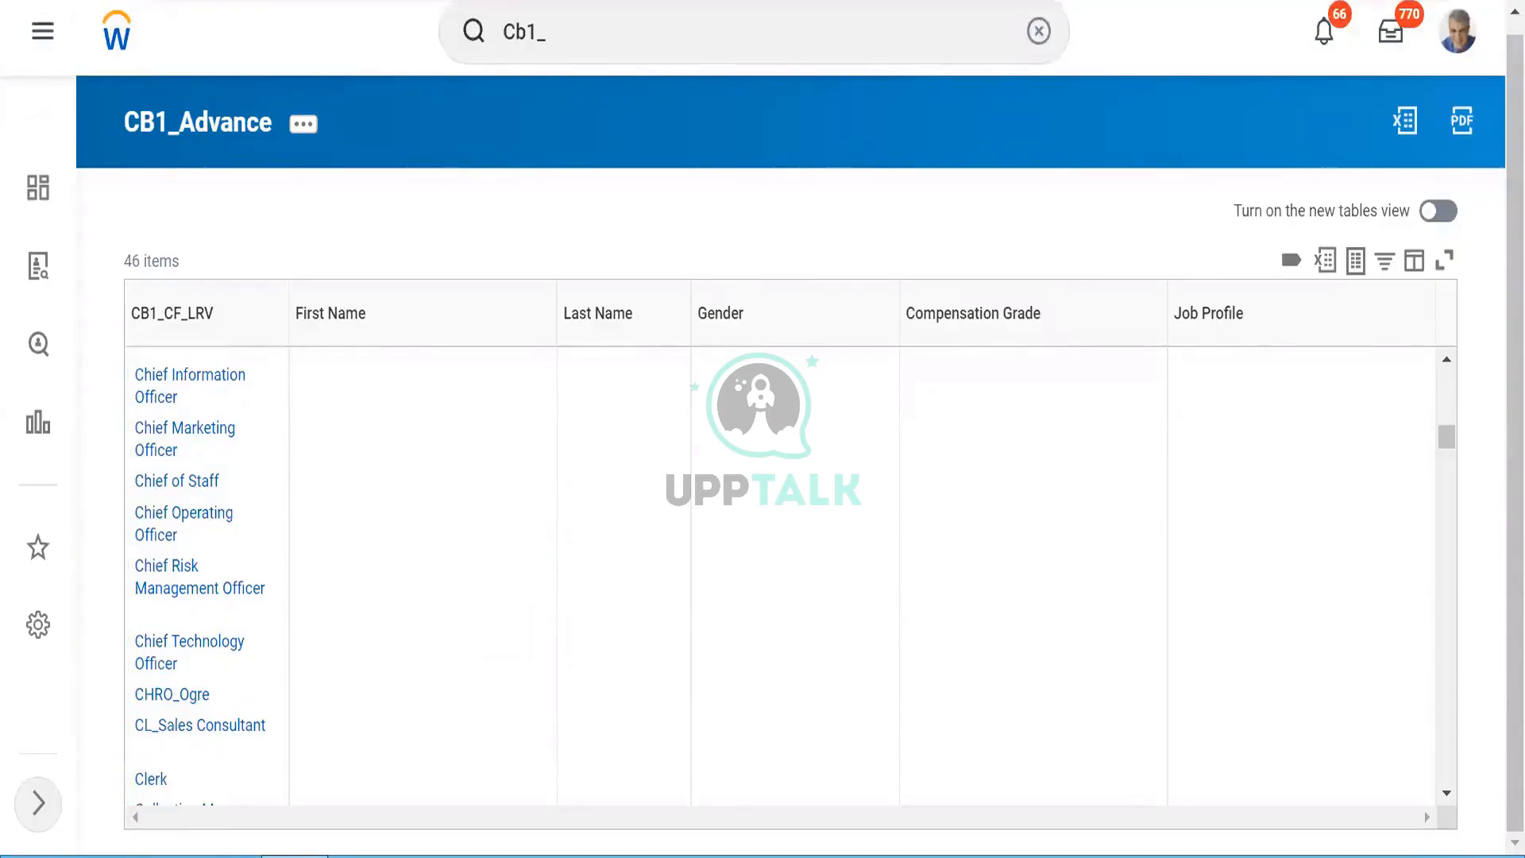
{"action": "key", "text": "alt+Tab"}
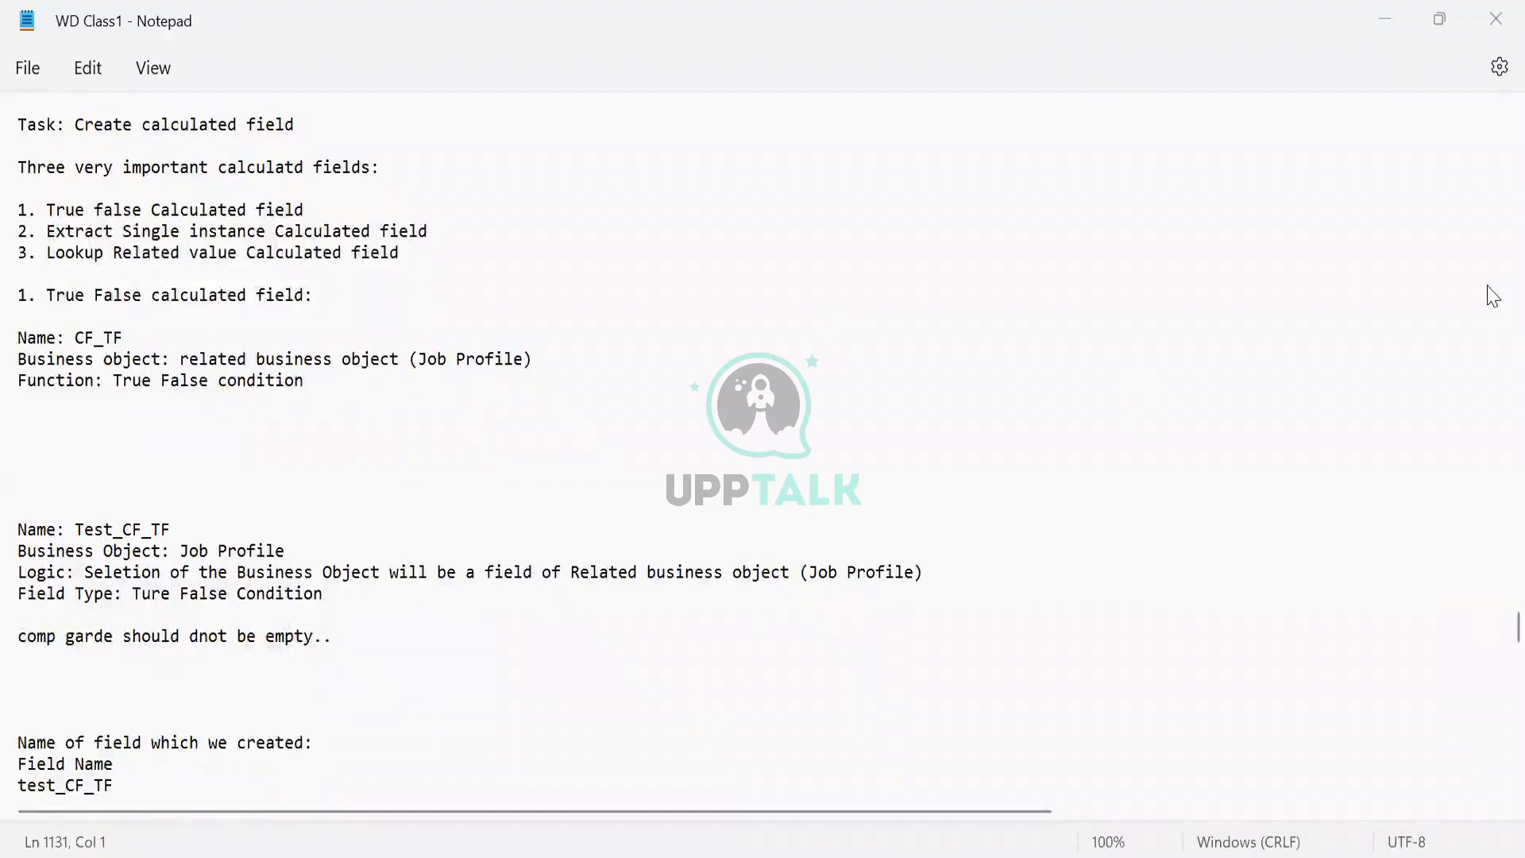
{"action": "scroll", "coordinate": [1490, 294], "scroll_direction": "up", "scroll_amount": 10}
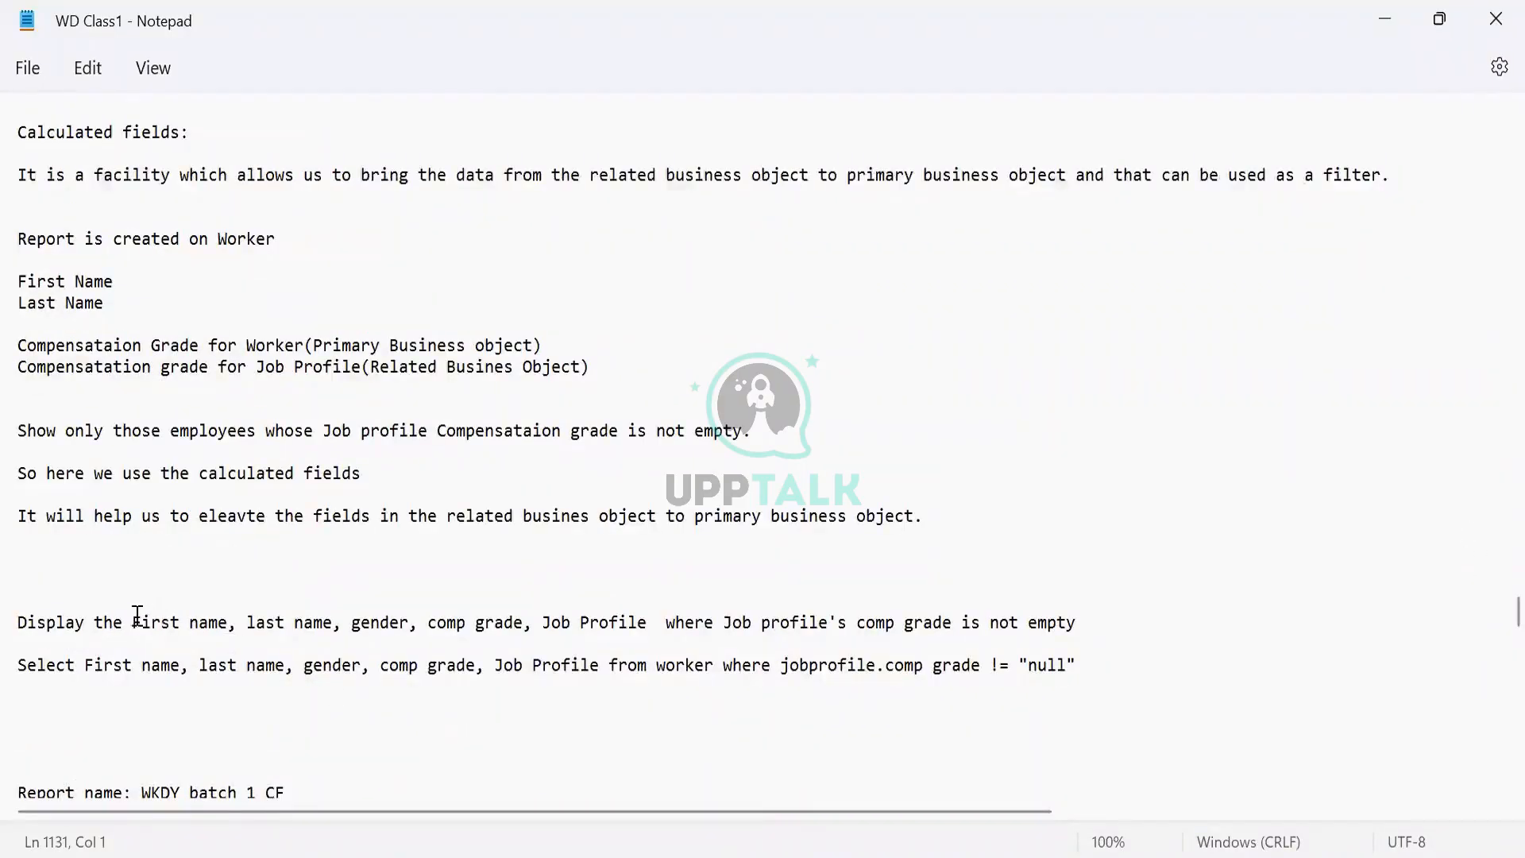
{"action": "left_click_drag", "start_coordinate": [133, 623], "coordinate": [653, 623]}
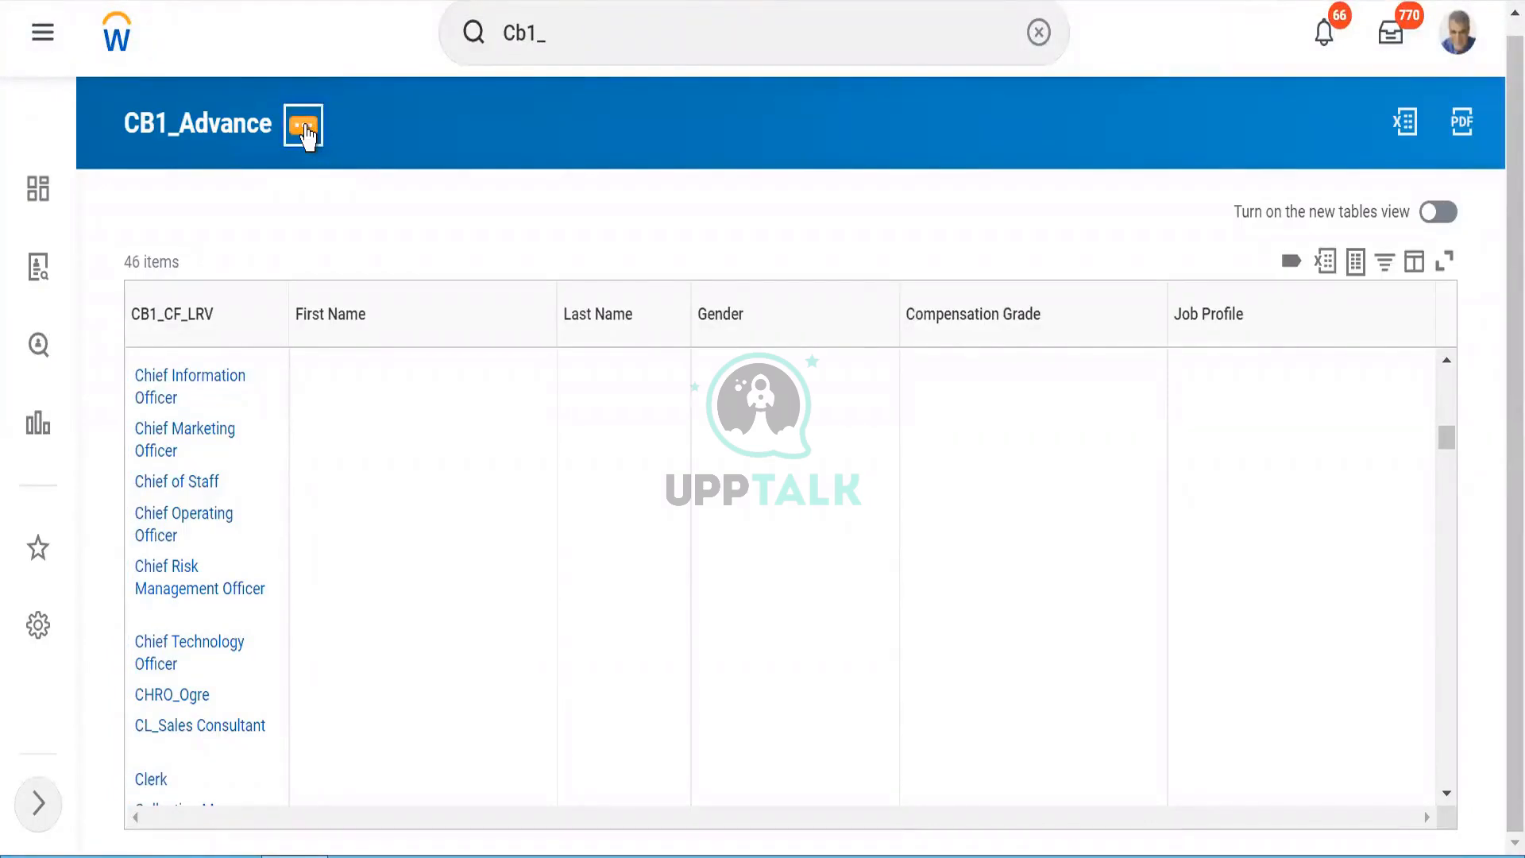
Open the CB1_Advance report definition for editing from the report output and look over its setup.
{"action": "left_click", "coordinate": [304, 127]}
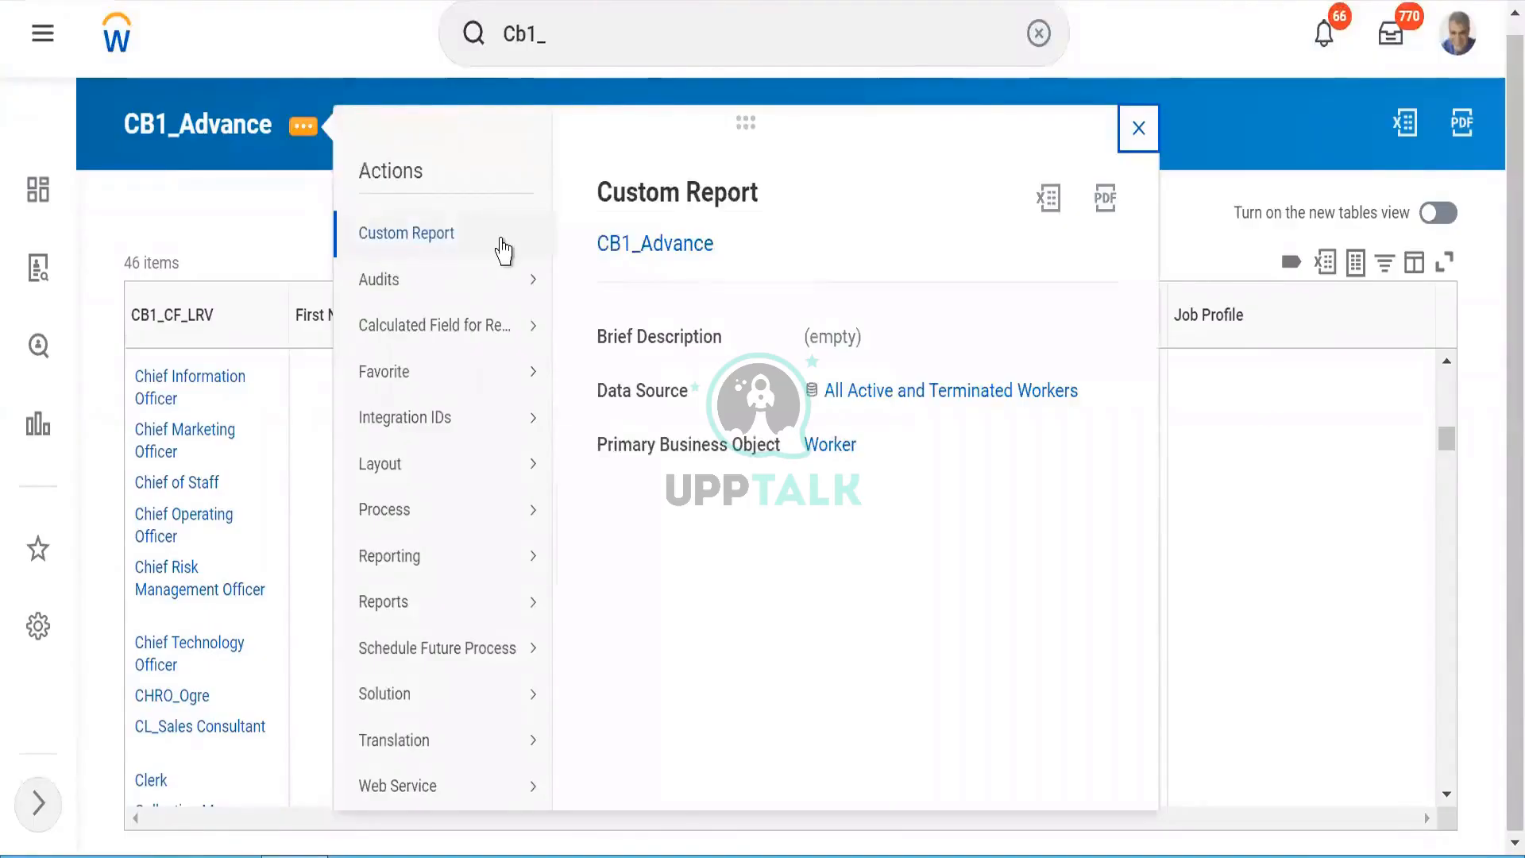
{"action": "mouse_move", "coordinate": [496, 238]}
{"action": "left_click", "coordinate": [590, 236]}
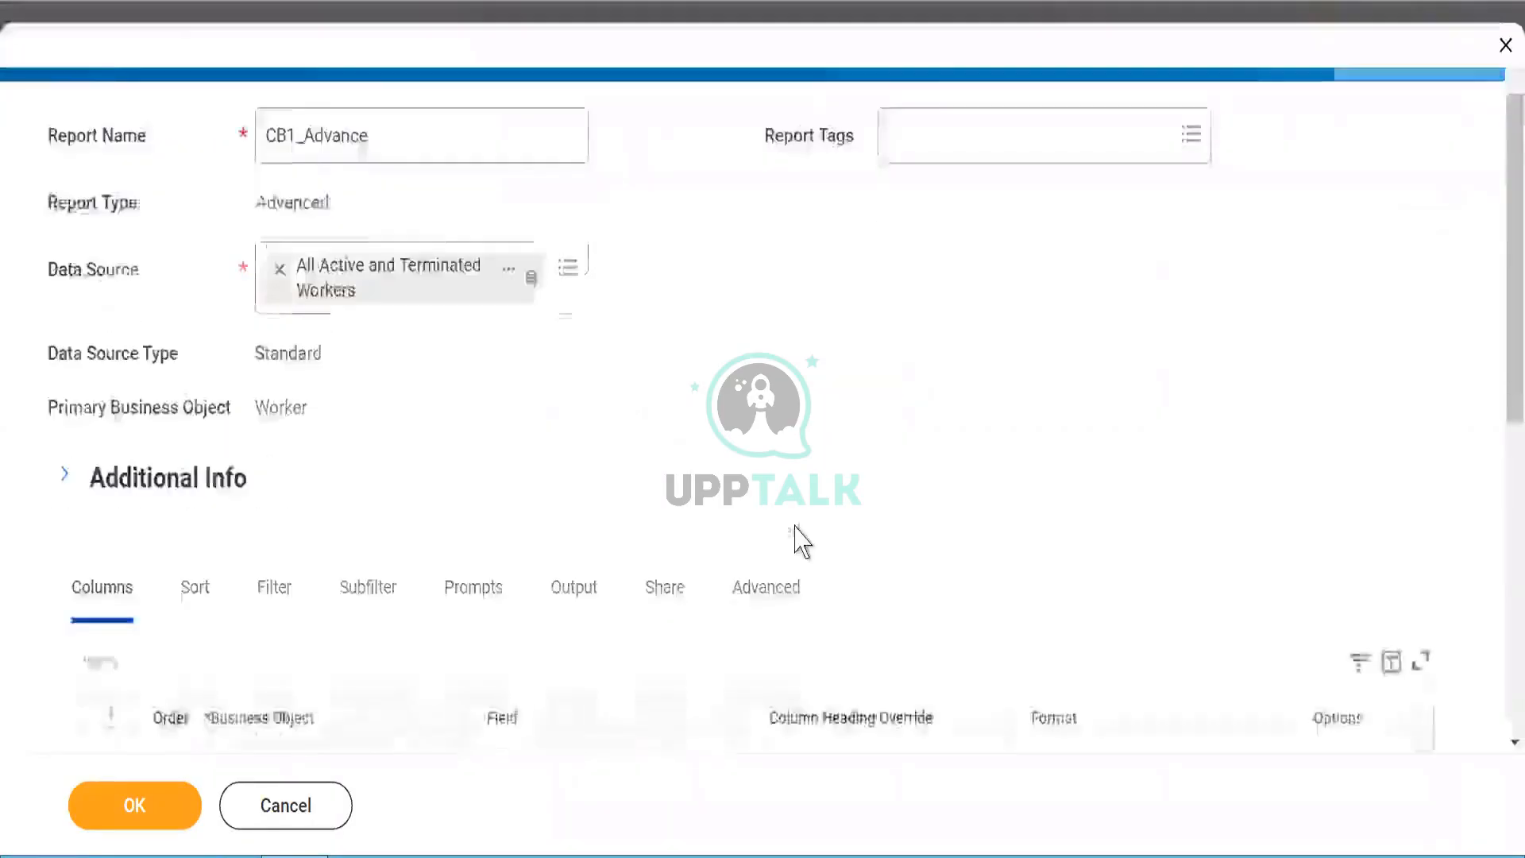
{"action": "scroll", "coordinate": [798, 543], "scroll_direction": "down", "scroll_amount": 2}
{"action": "scroll", "coordinate": [798, 539], "scroll_direction": "down", "scroll_amount": 2}
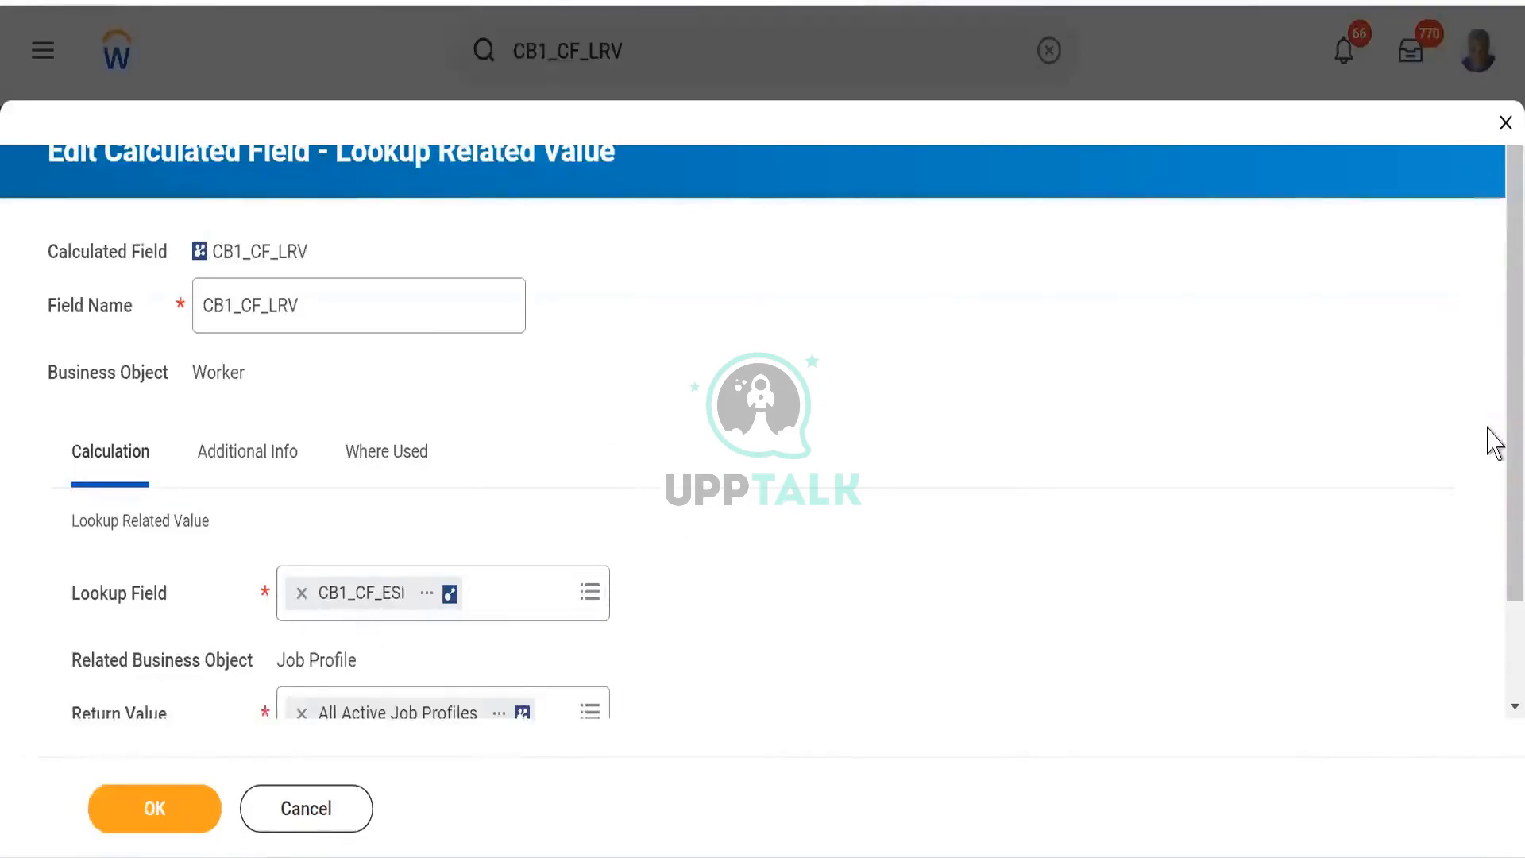
Clear the All Active Job Profiles return value of CB1_CF_LRV and browse all fields available as its return value.
{"action": "left_click_drag", "start_coordinate": [1508, 442], "coordinate": [1495, 658]}
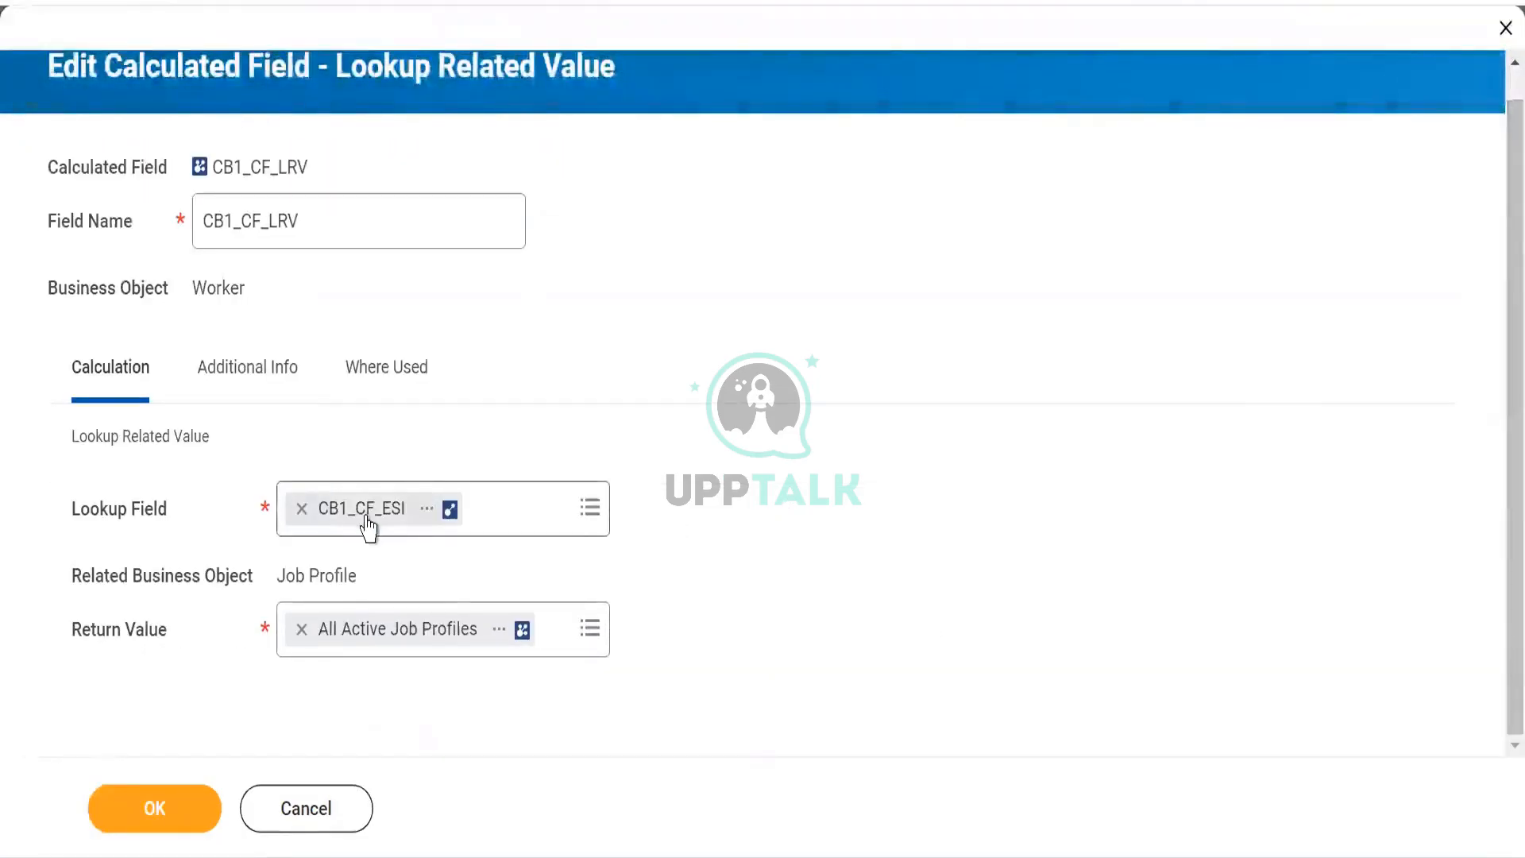
{"action": "left_click", "coordinate": [301, 629]}
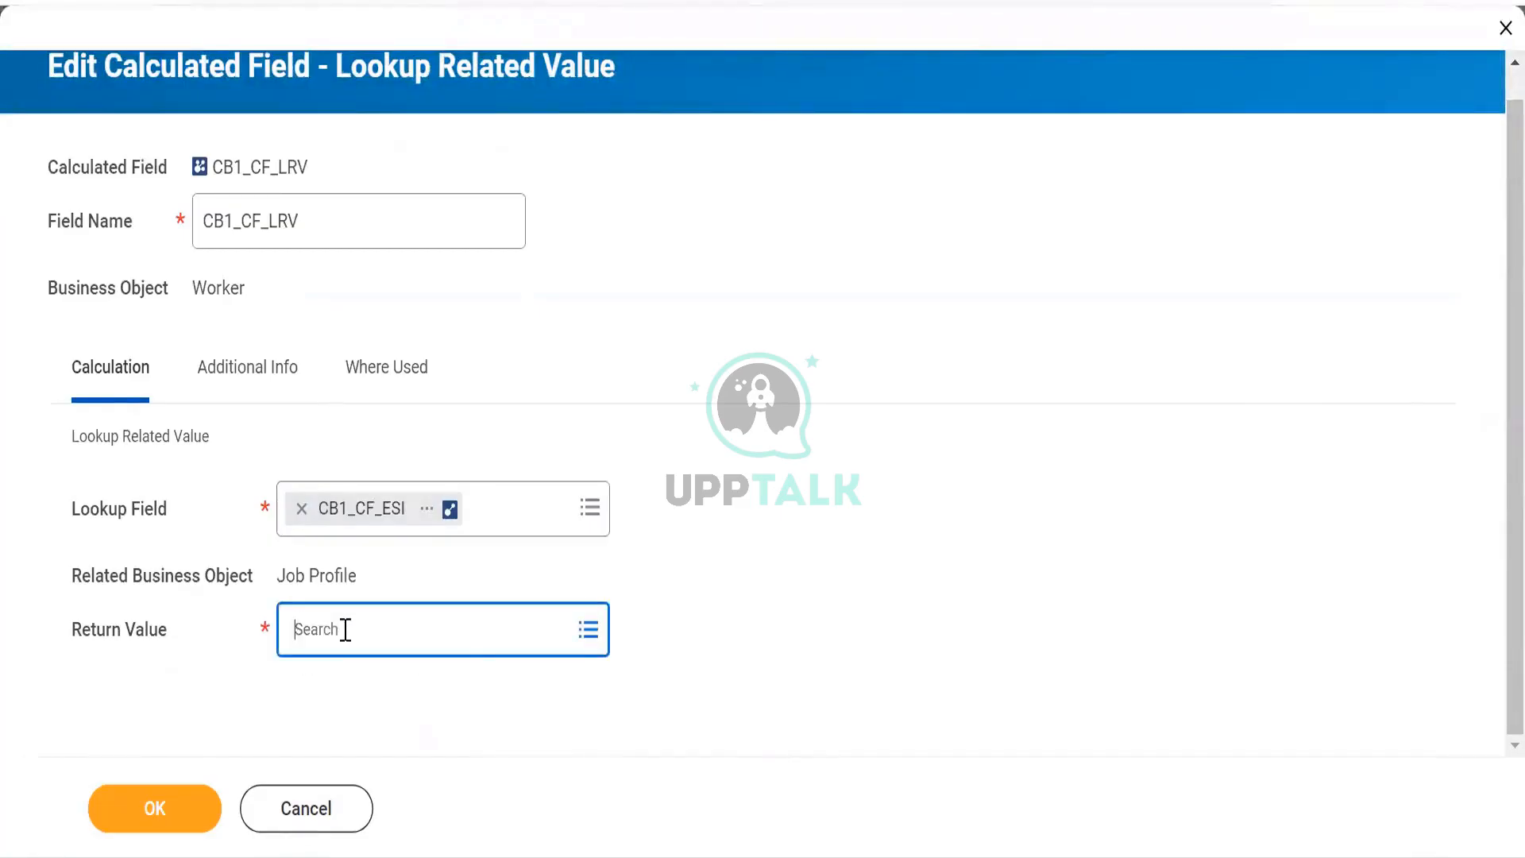
{"action": "left_click", "coordinate": [346, 629]}
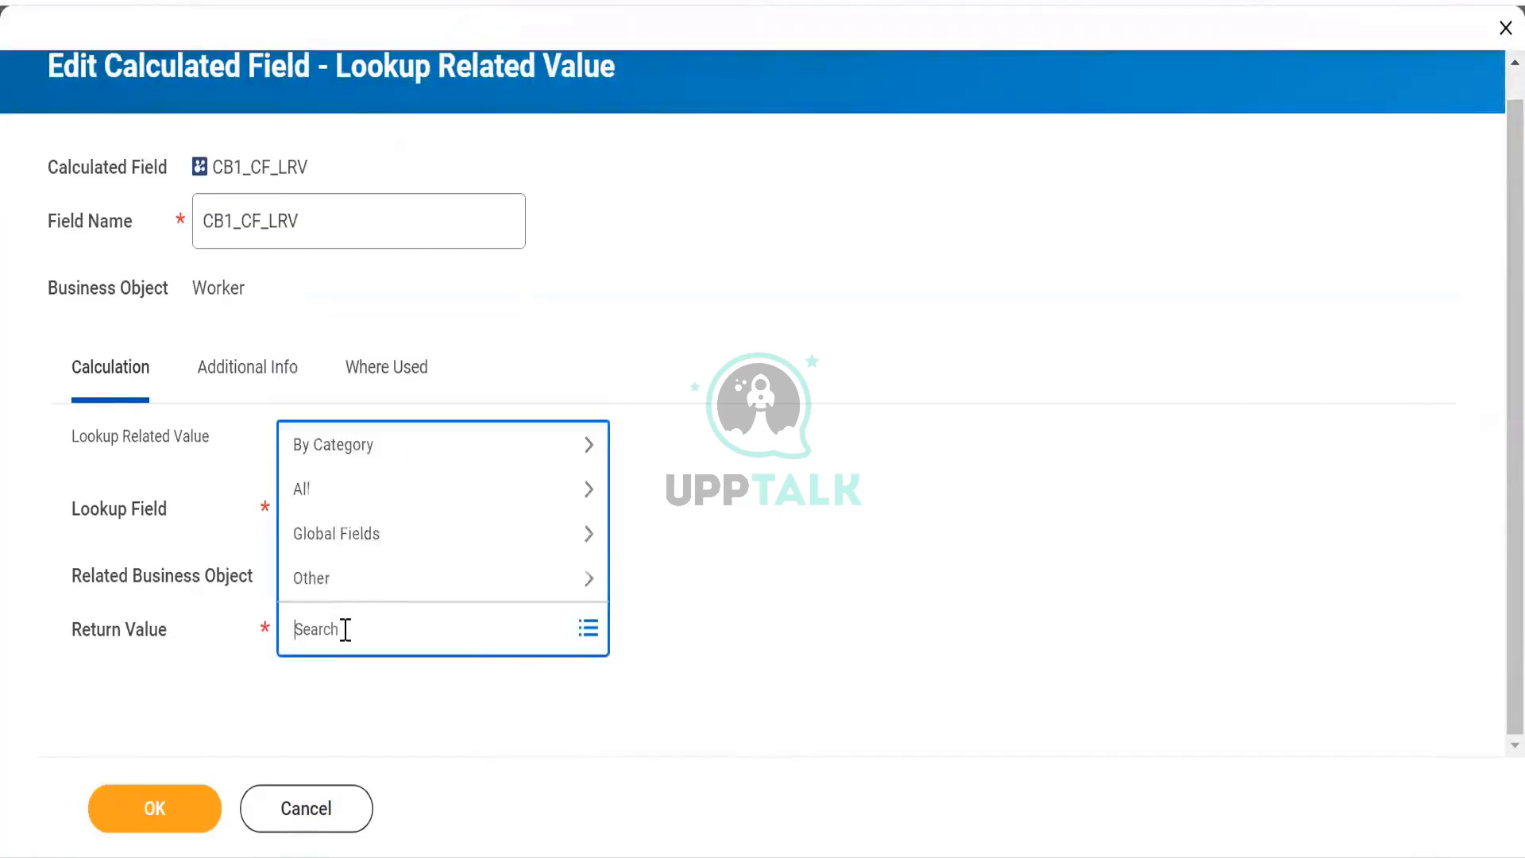
{"action": "left_click", "coordinate": [338, 500]}
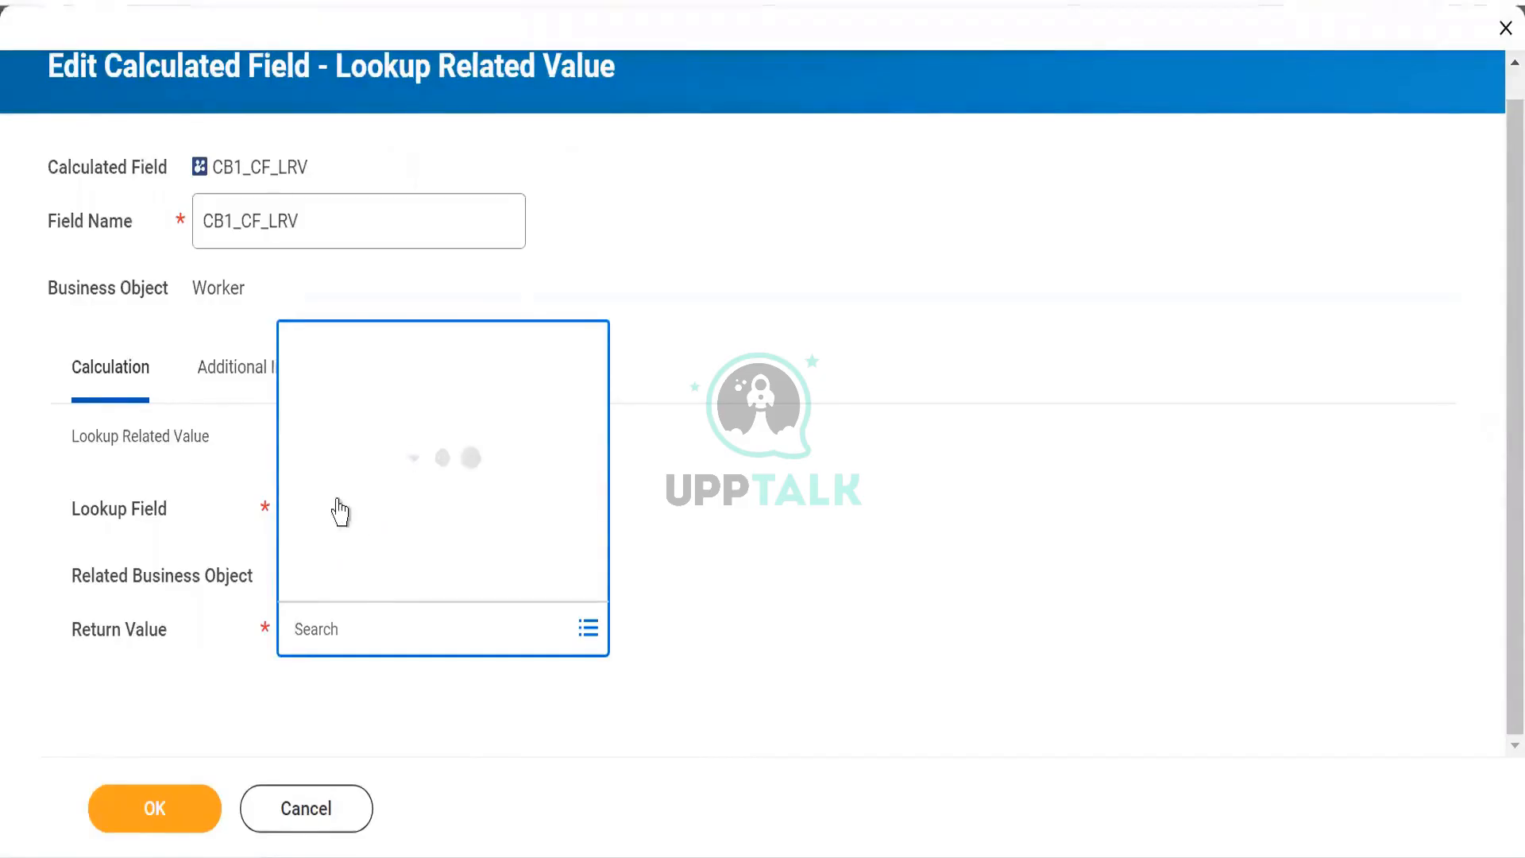
{"action": "left_click", "coordinate": [477, 167]}
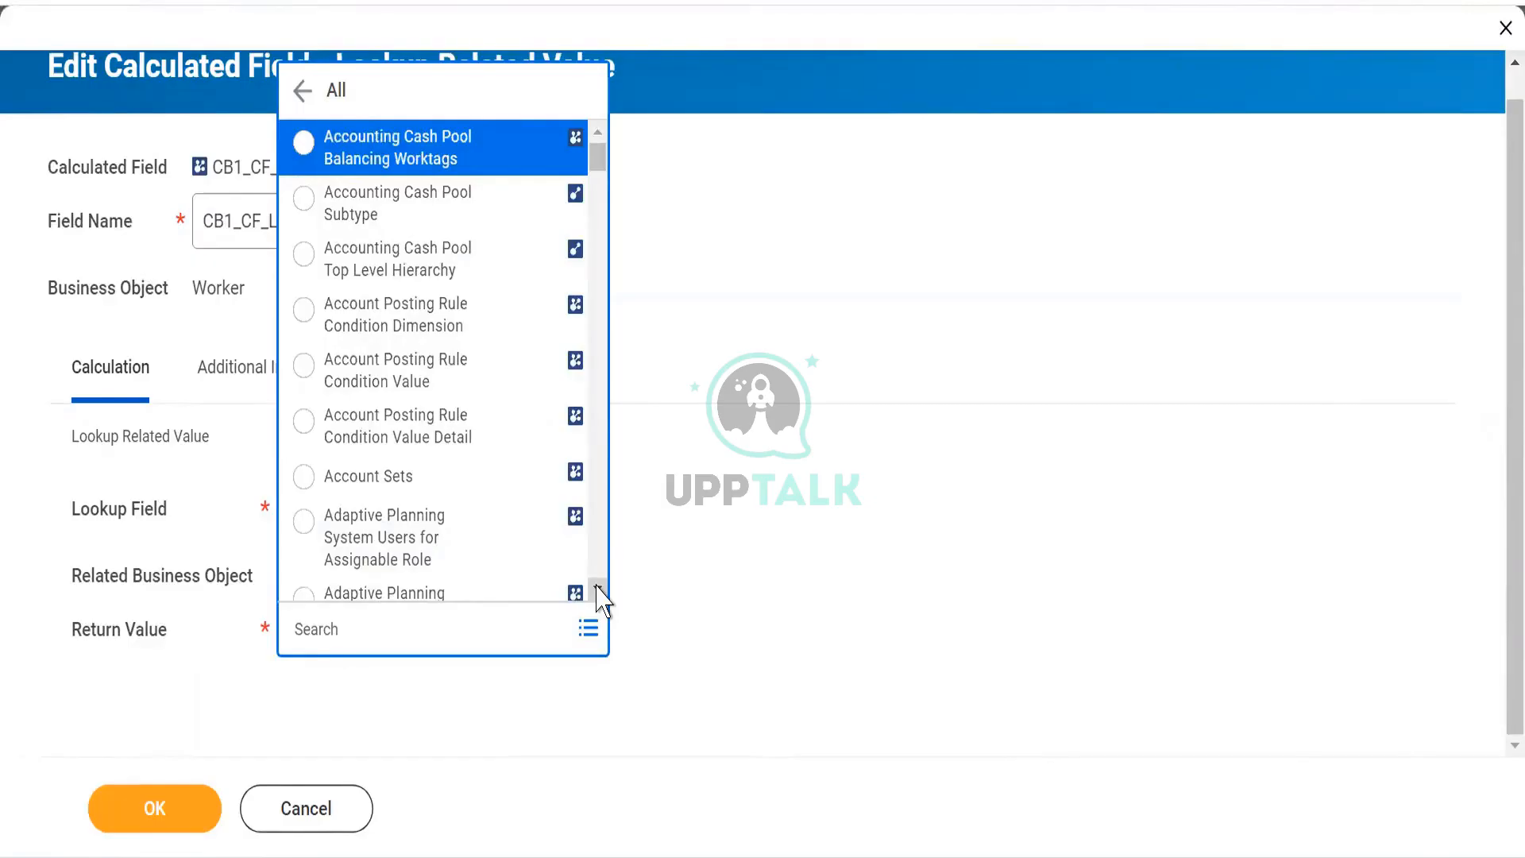
{"action": "left_click", "coordinate": [886, 442]}
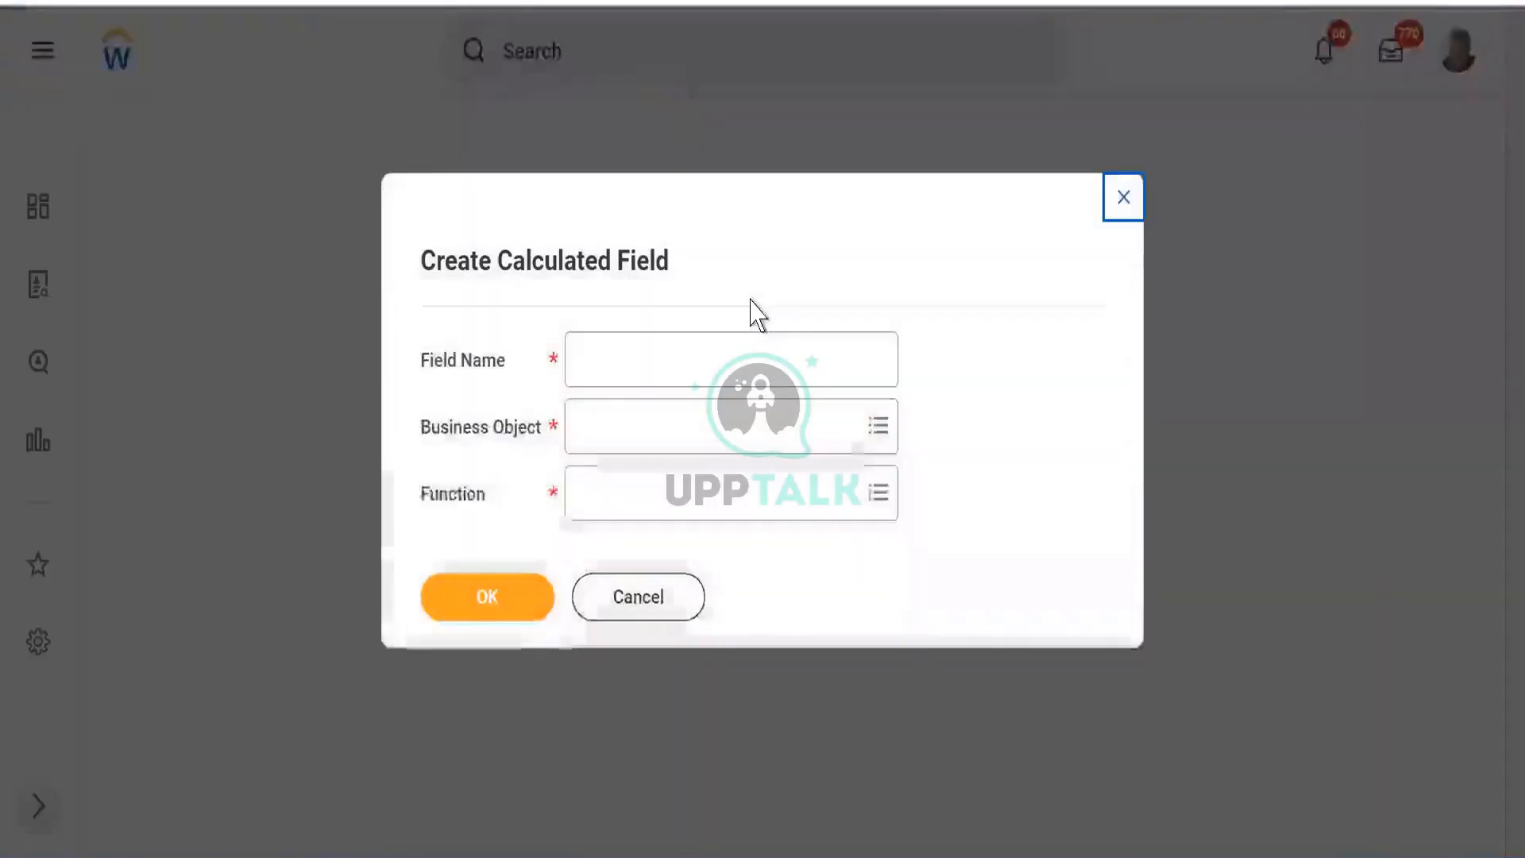
Dismiss the blank Create Calculated Field form and make the global search ready for input.
{"action": "left_click", "coordinate": [1126, 200]}
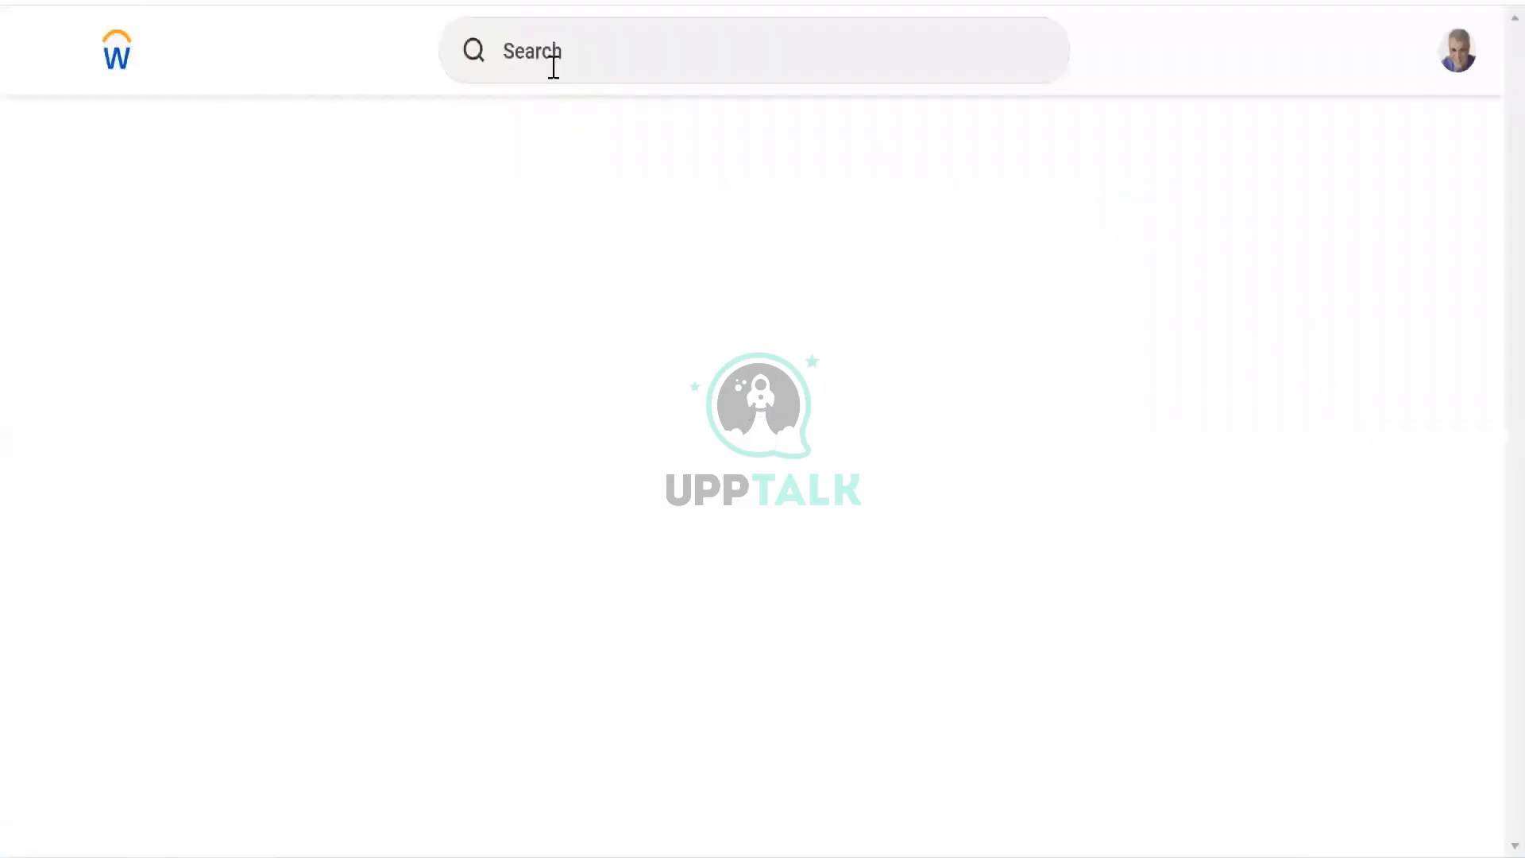
{"action": "left_click", "coordinate": [554, 65]}
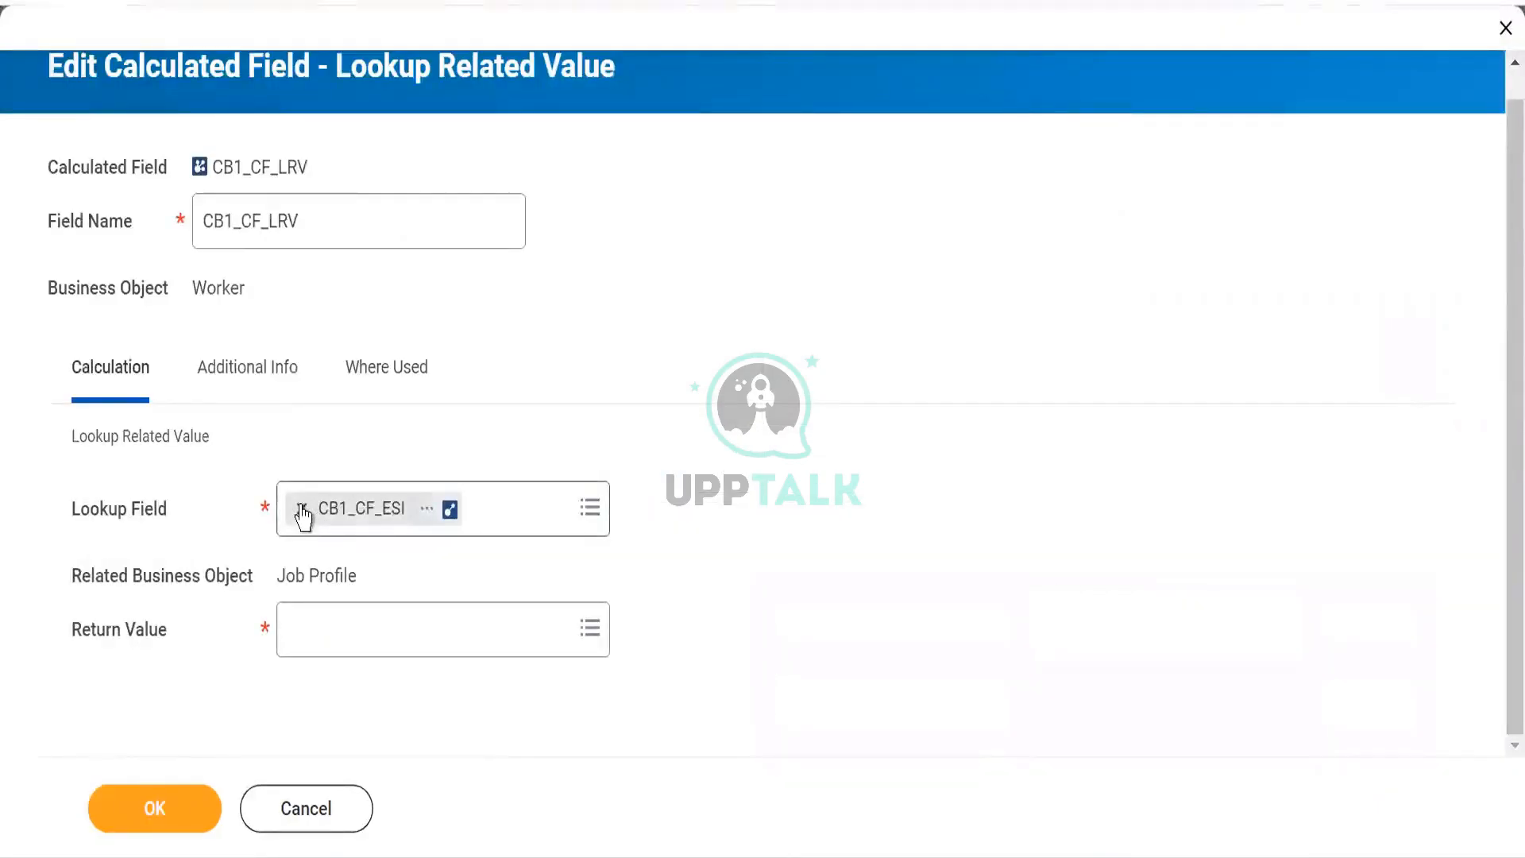
Replace the lookup field of CB1_CF_LRV with Candidate and highlight its related business object.
{"action": "left_click", "coordinate": [302, 510]}
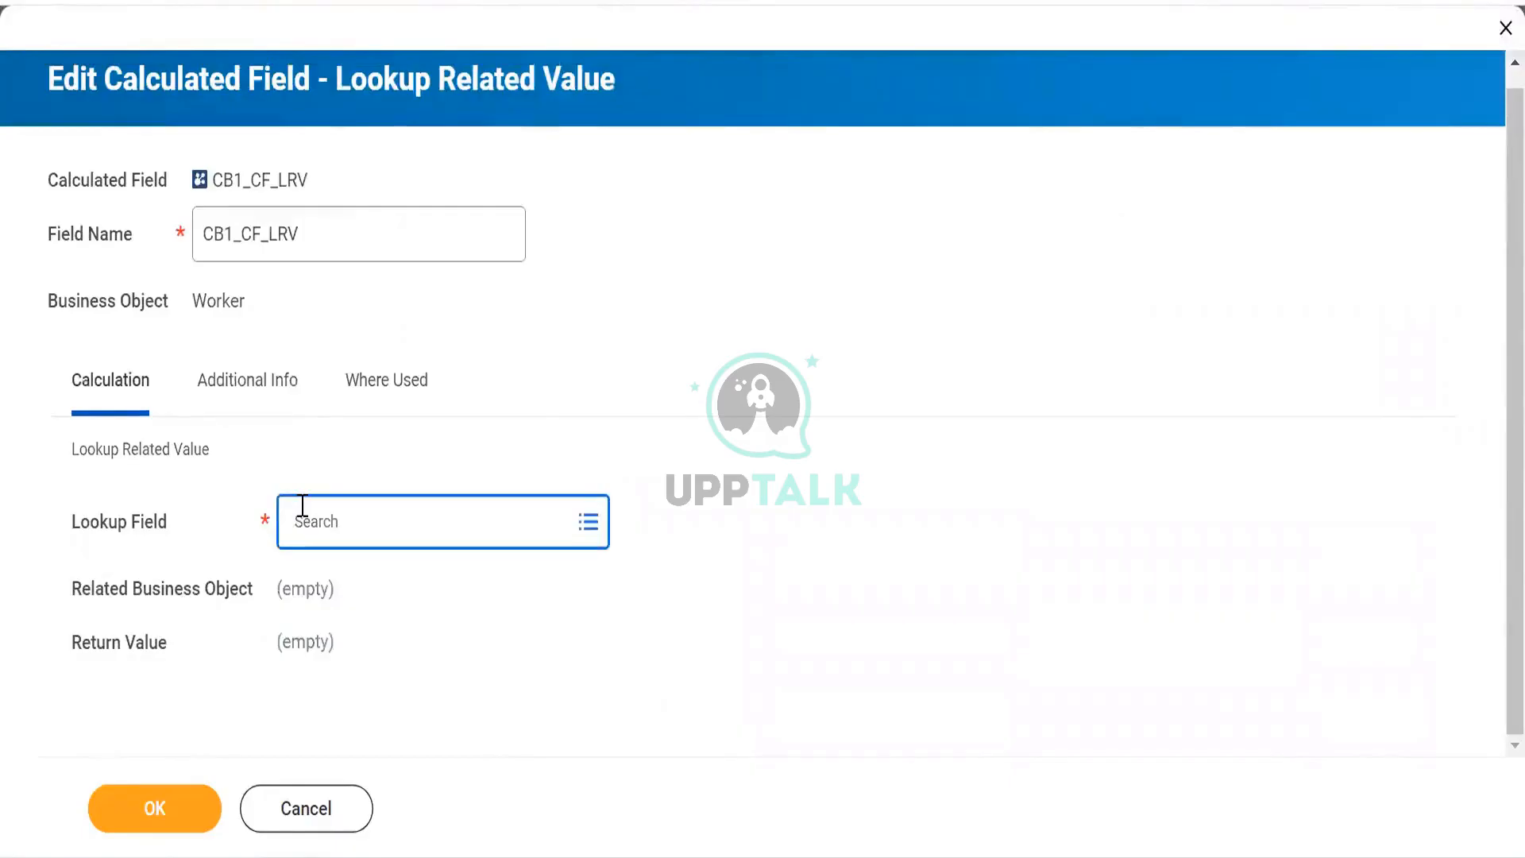
{"action": "type", "text": "candia"}
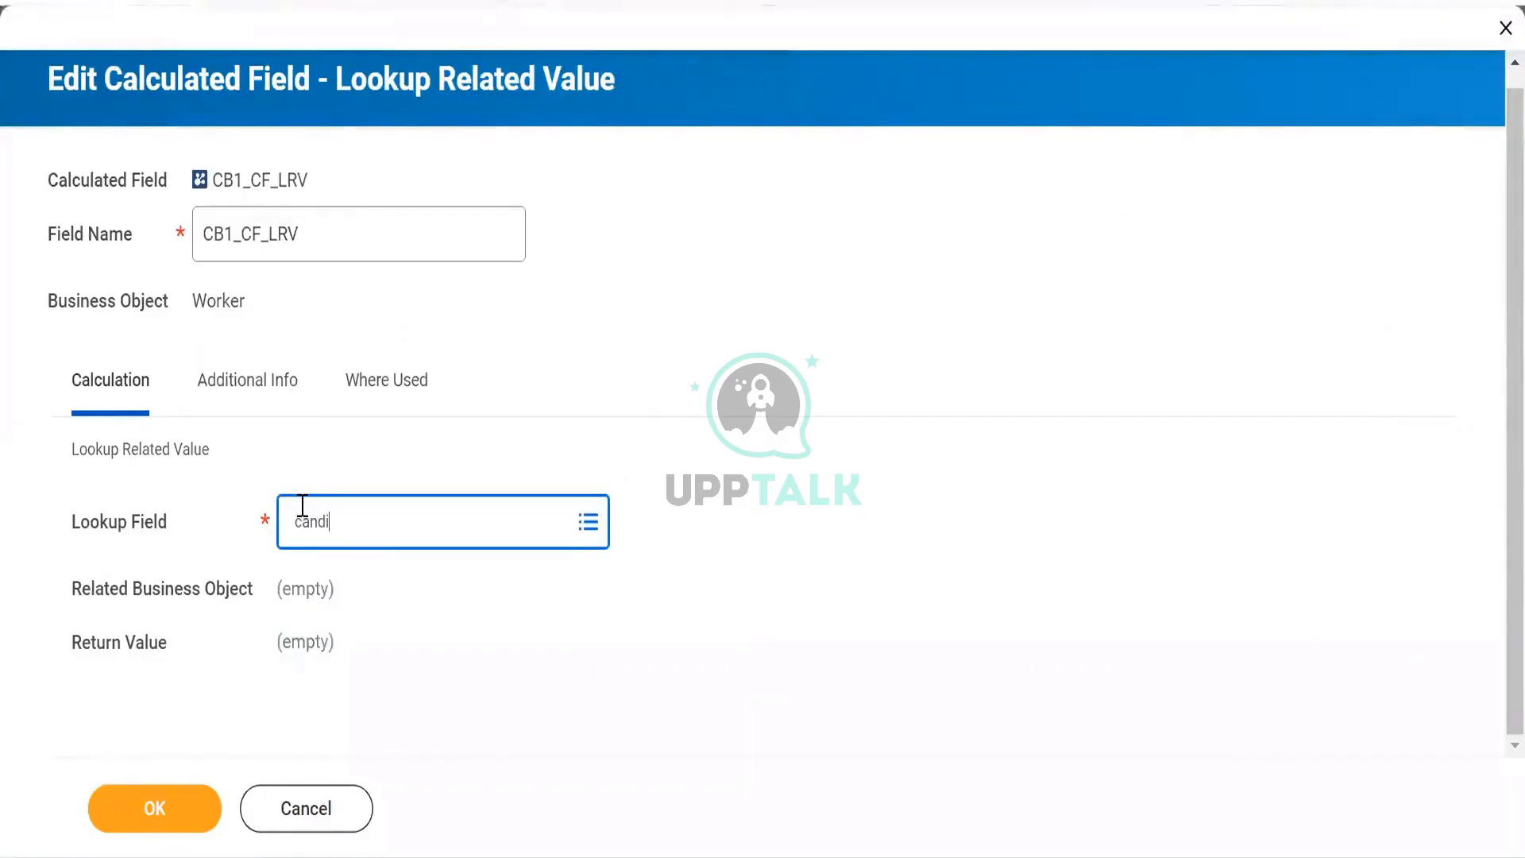
{"action": "left_click", "coordinate": [383, 540]}
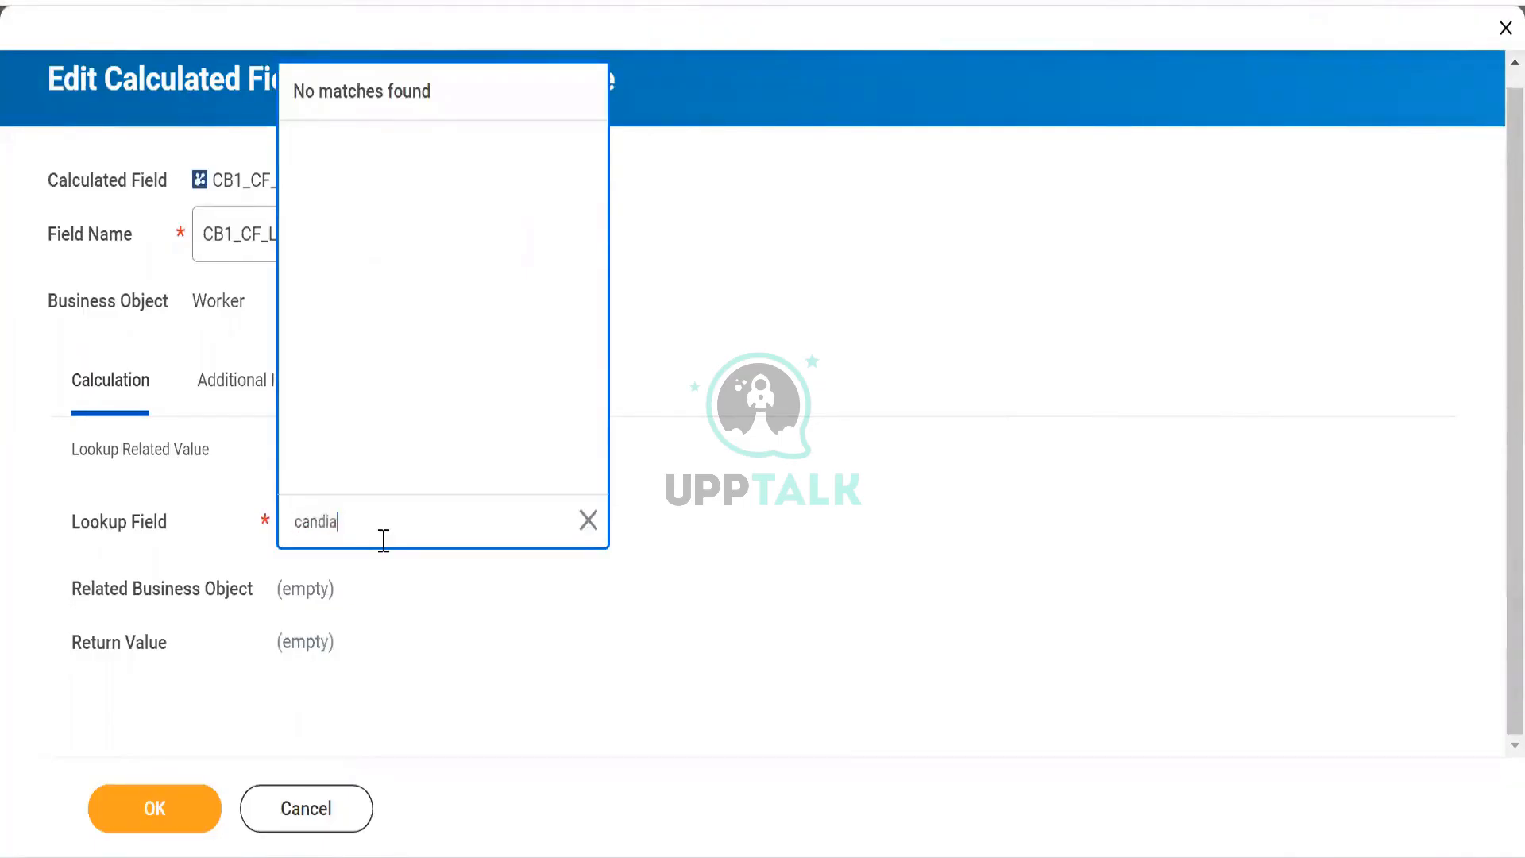
{"action": "key", "text": "BackSpace"}
{"action": "key", "text": "BackSpace"}
{"action": "key", "text": "BackSpace"}
{"action": "key", "text": "Return"}
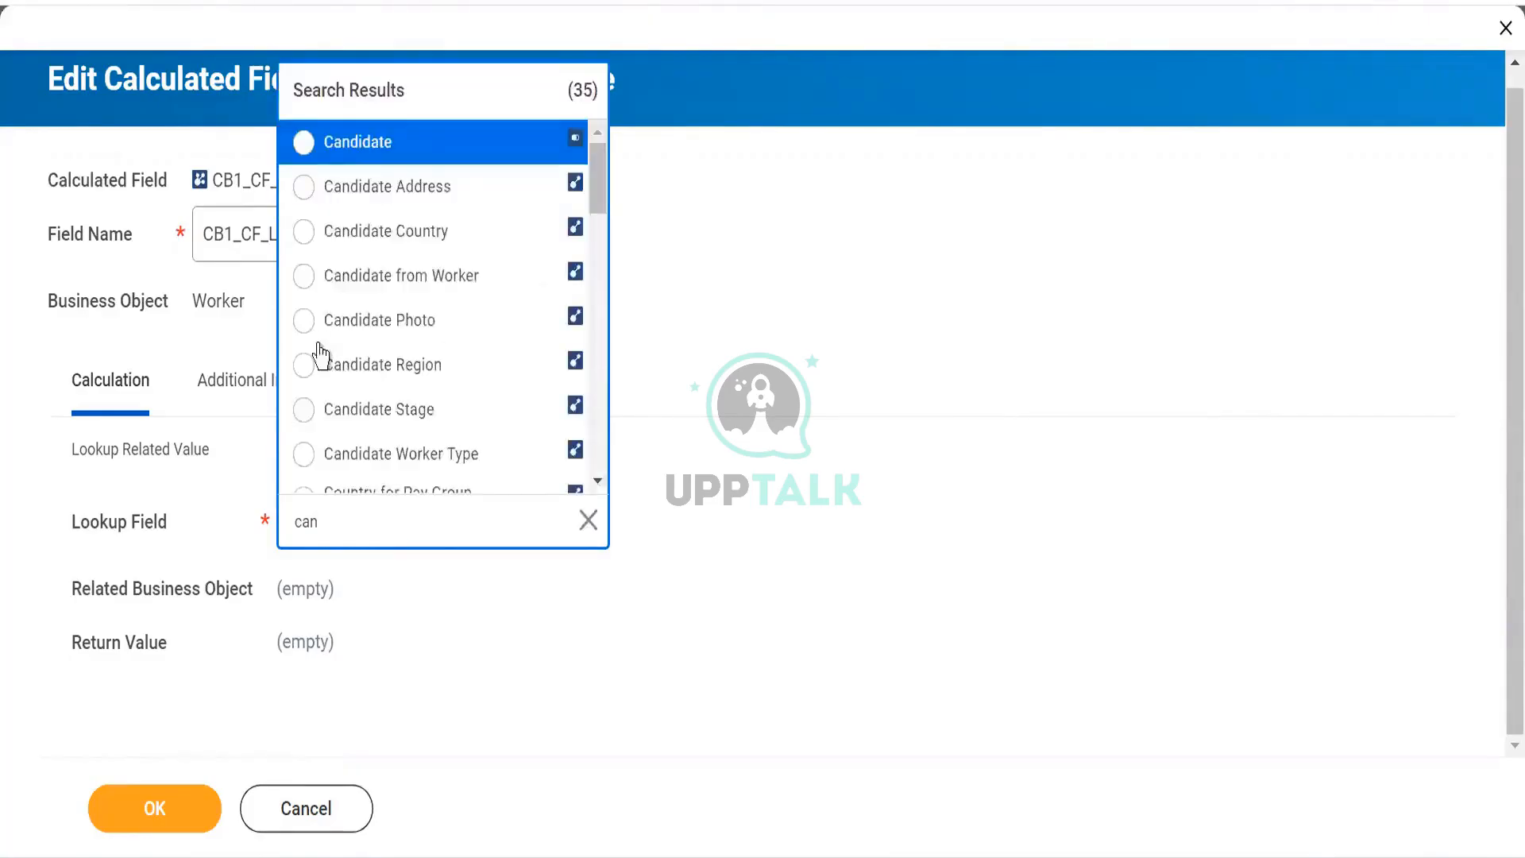
{"action": "left_click", "coordinate": [304, 143]}
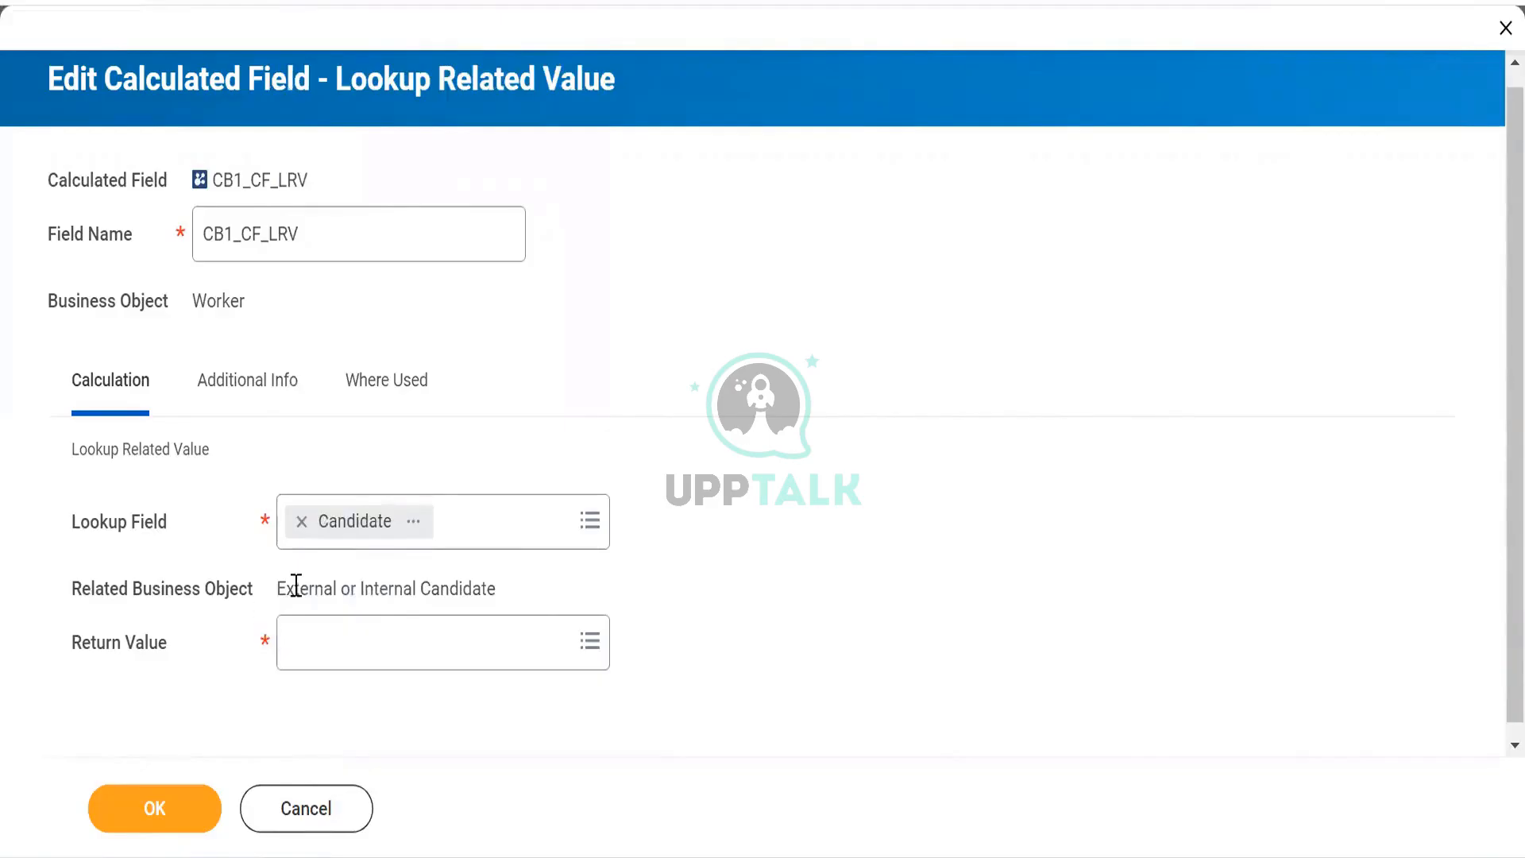
{"action": "left_click_drag", "start_coordinate": [278, 588], "coordinate": [534, 597]}
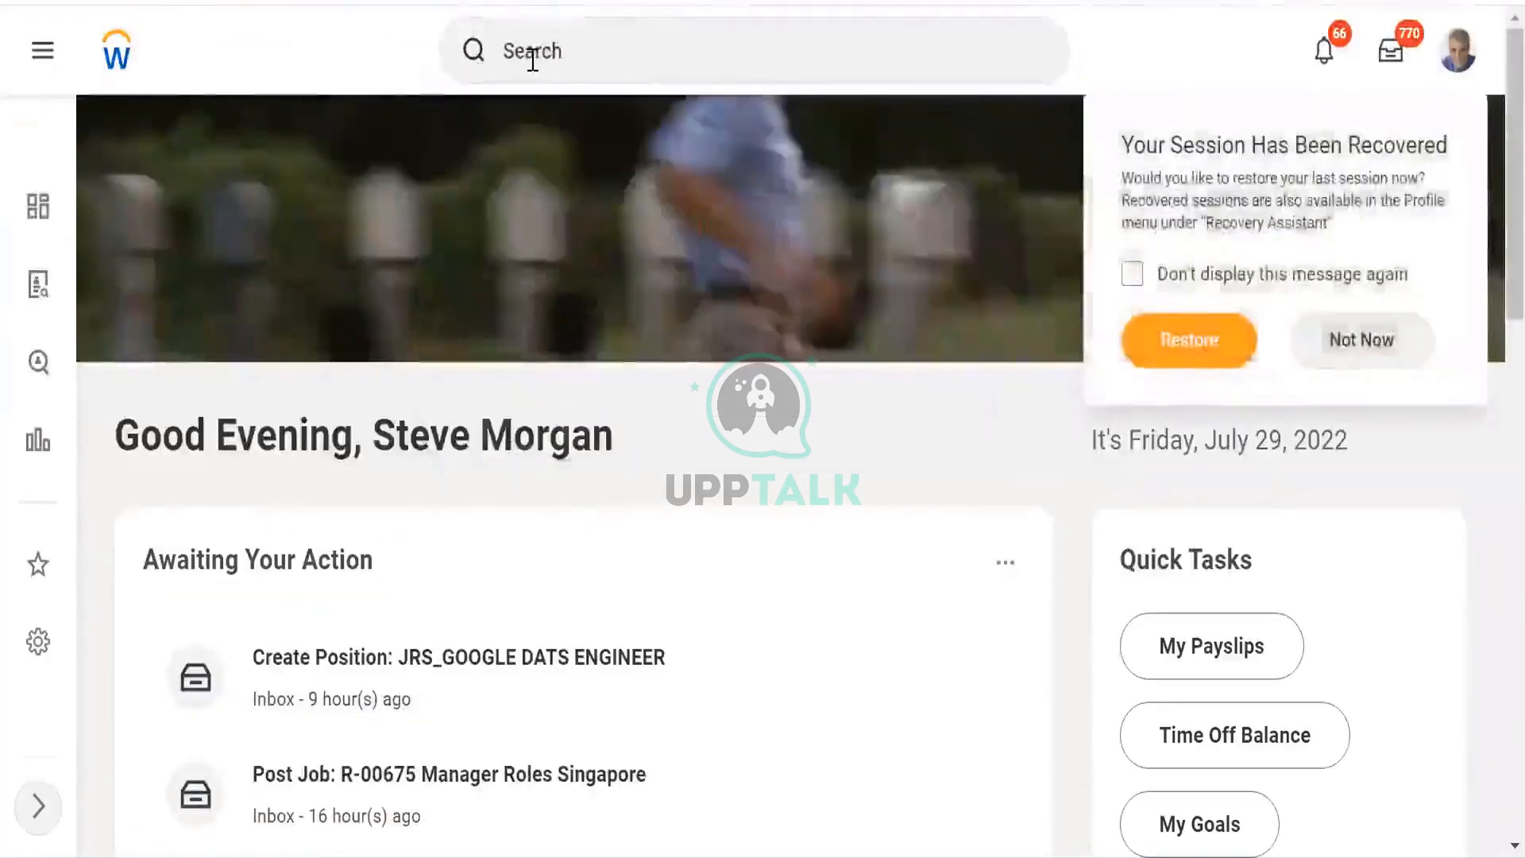
Search for BO:Job Profile and view the related business objects of the Job Profile business object.
{"action": "left_click", "coordinate": [533, 56]}
{"action": "type", "text": "BO"}
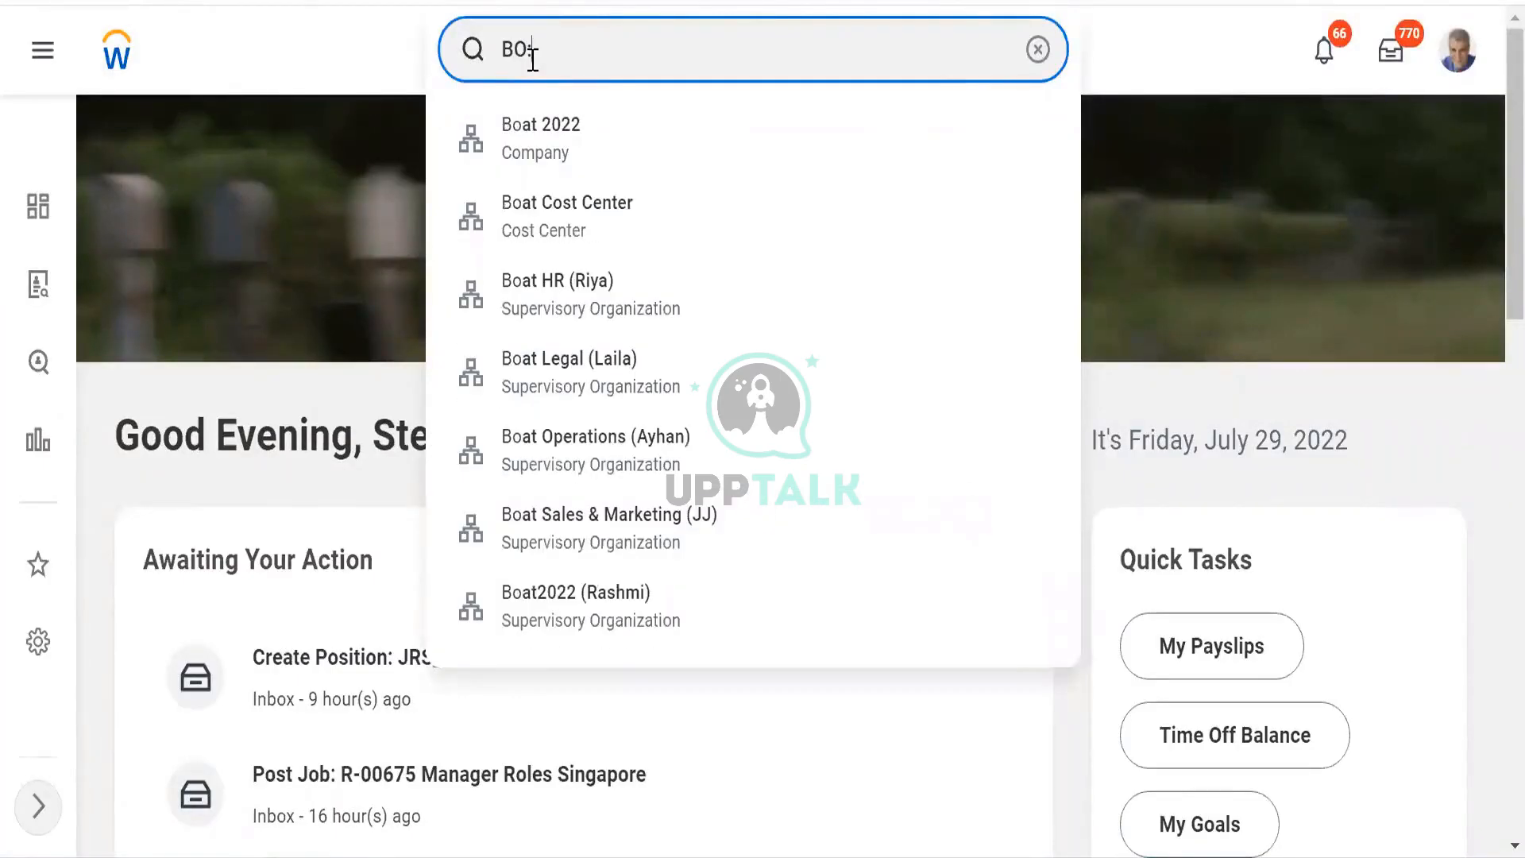
{"action": "type", "text": "Job Profile"}
{"action": "key", "text": "Return"}
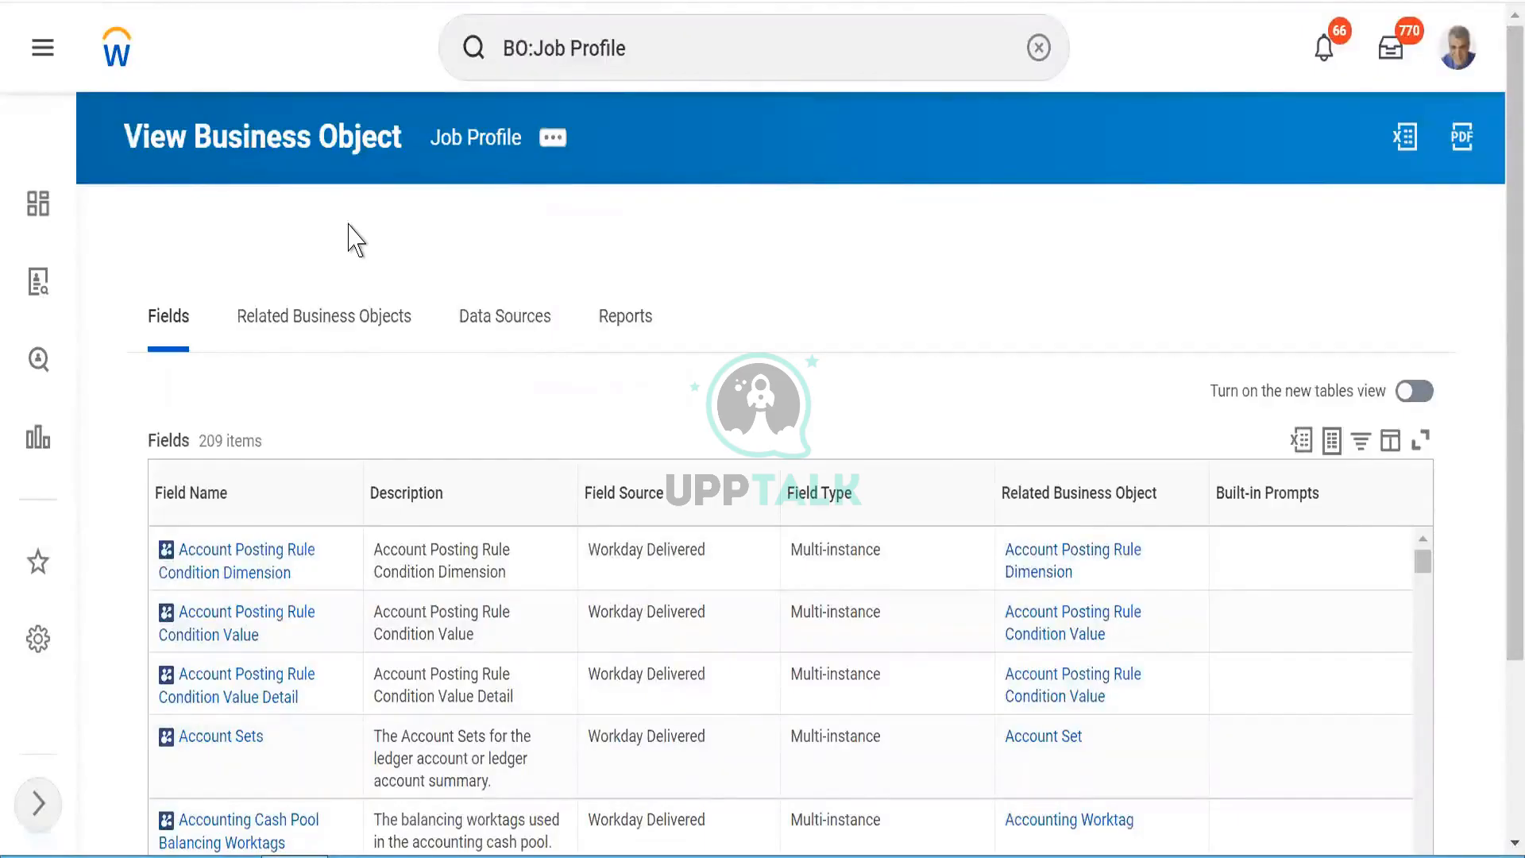
{"action": "left_click", "coordinate": [308, 335]}
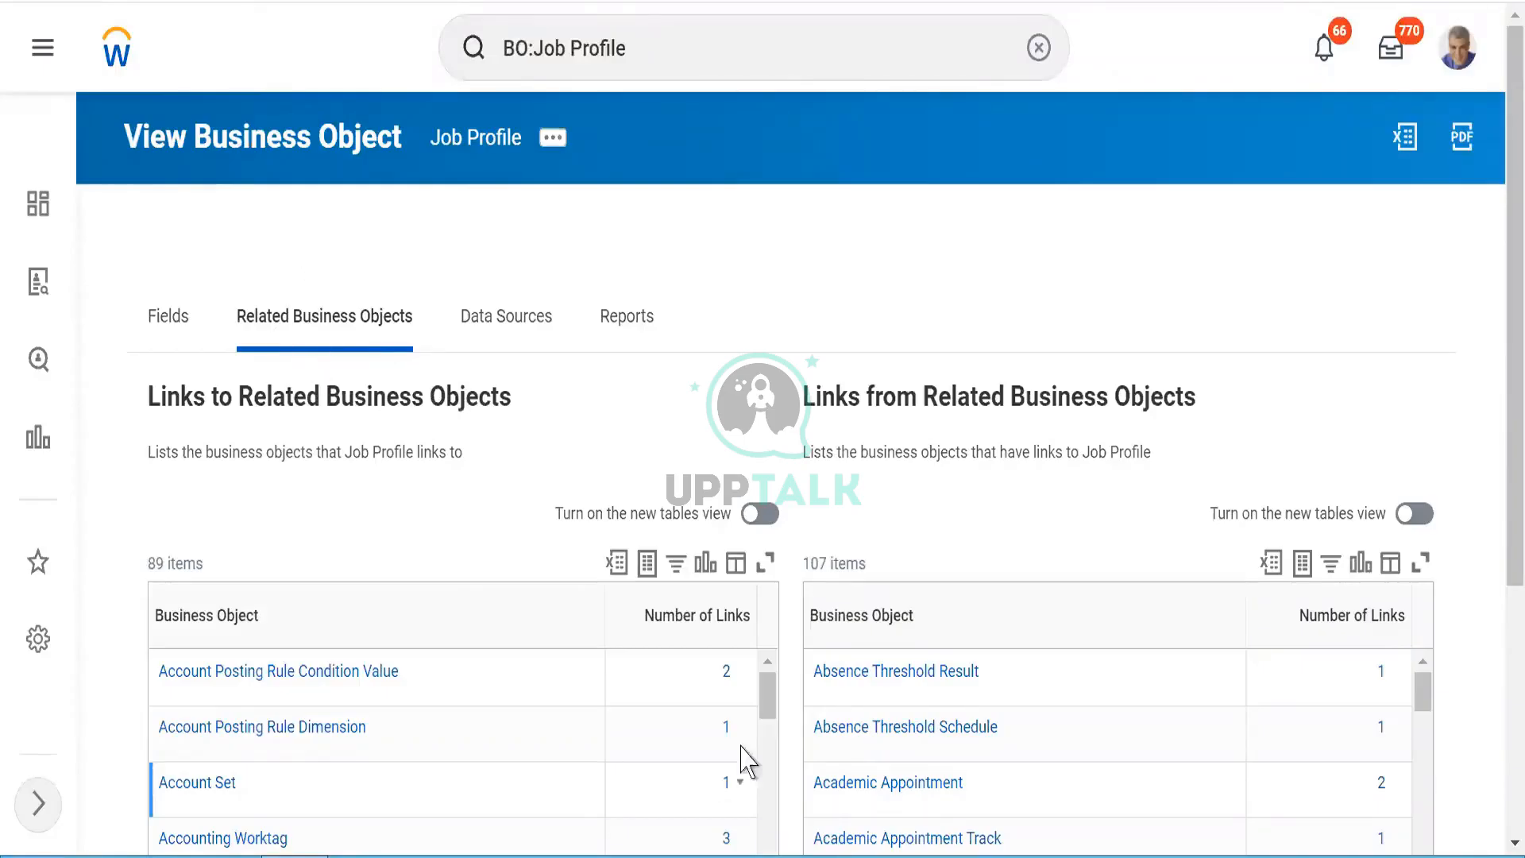
{"action": "left_click_drag", "start_coordinate": [769, 717], "coordinate": [775, 650]}
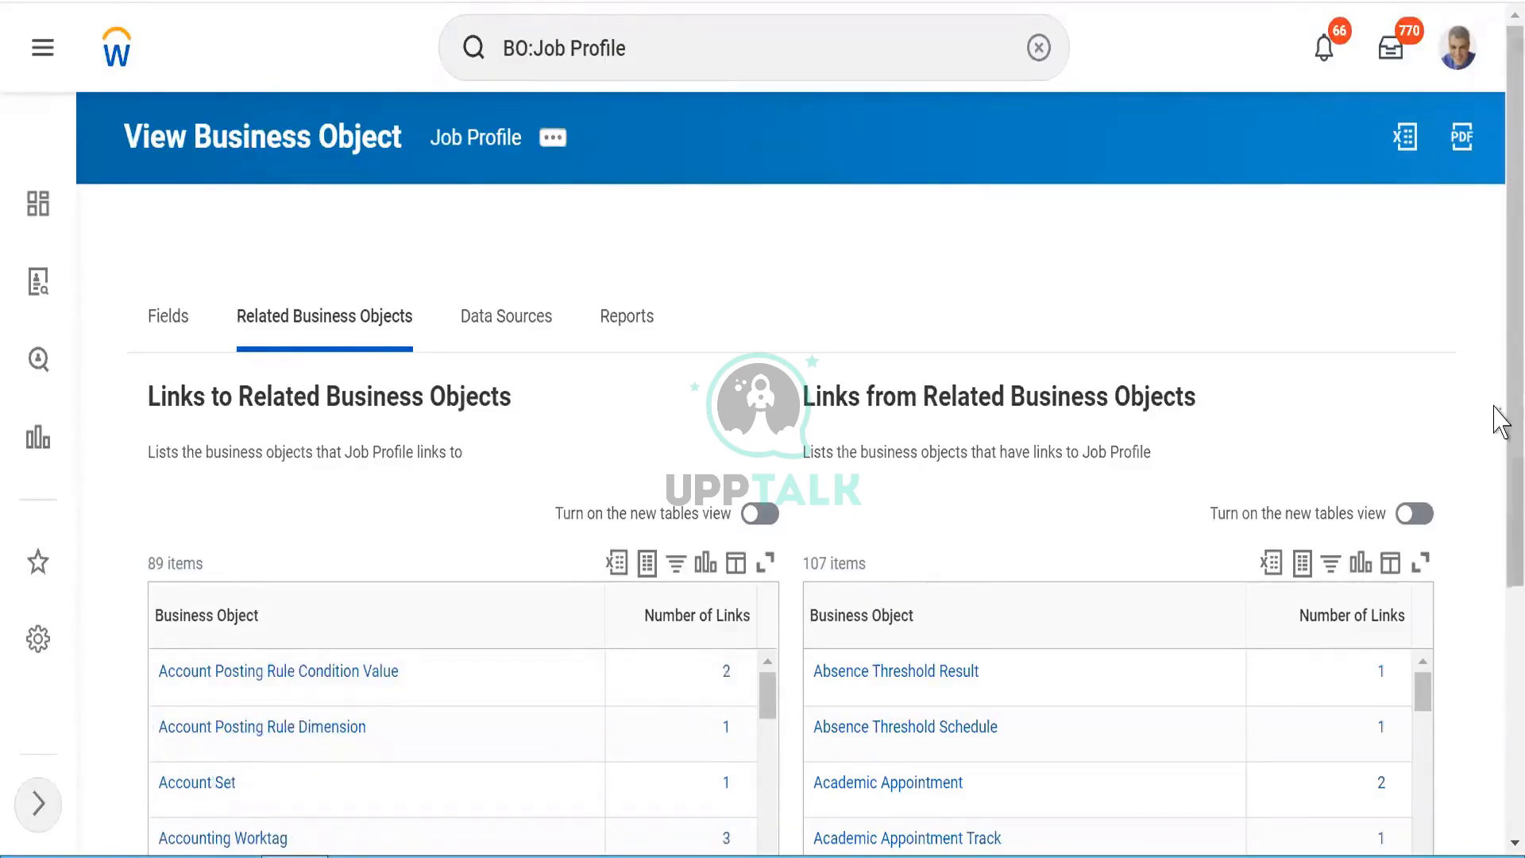
{"action": "scroll", "coordinate": [1496, 592], "scroll_direction": "down", "scroll_amount": 3}
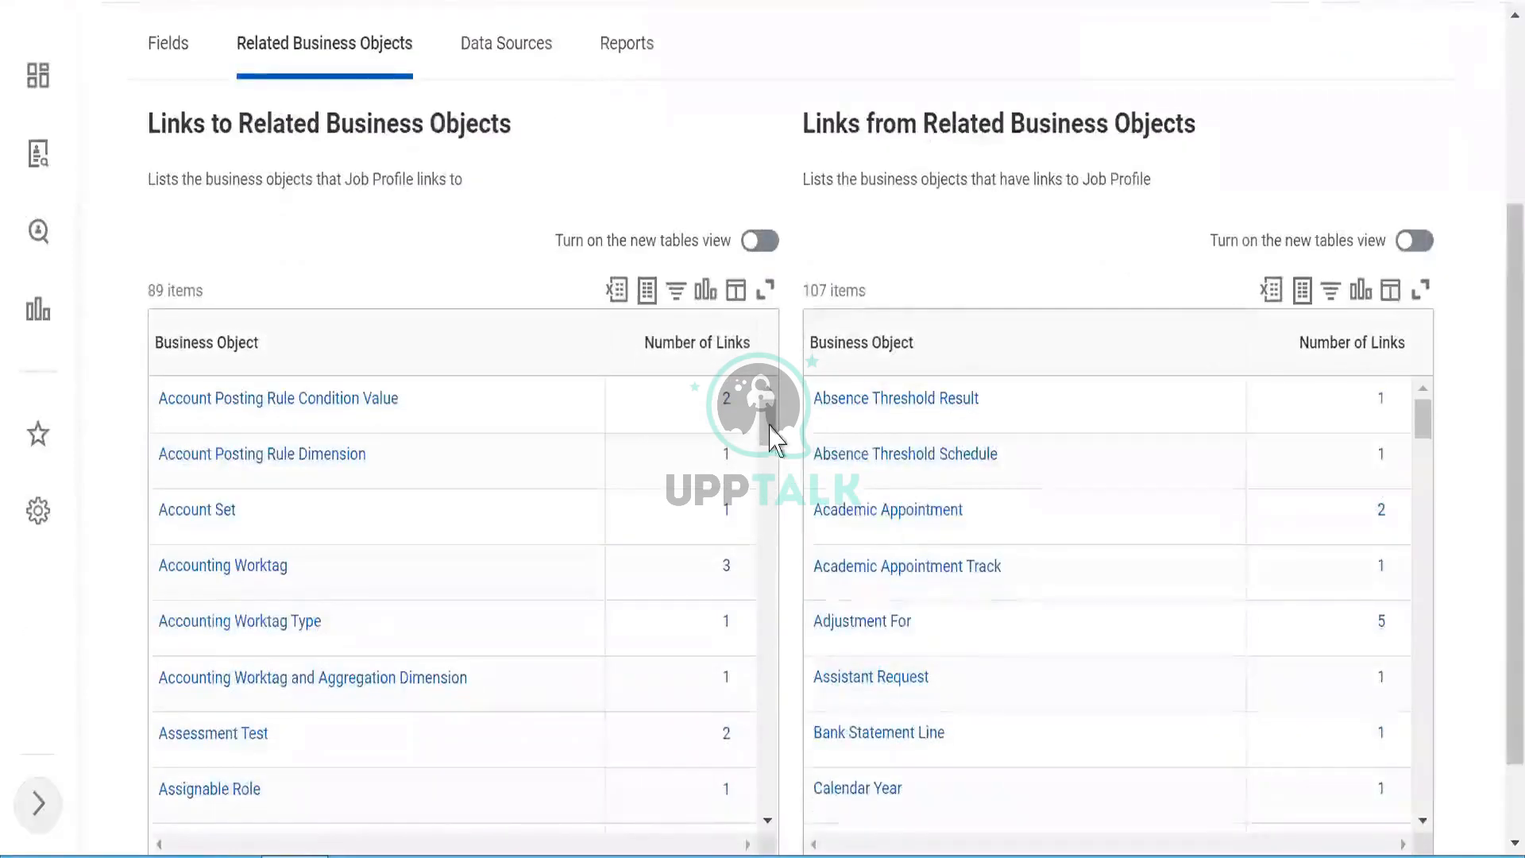
Filter the business objects that Job Profile links to by Workers' Compensation Code and inspect the details of its links.
{"action": "left_click", "coordinate": [364, 344]}
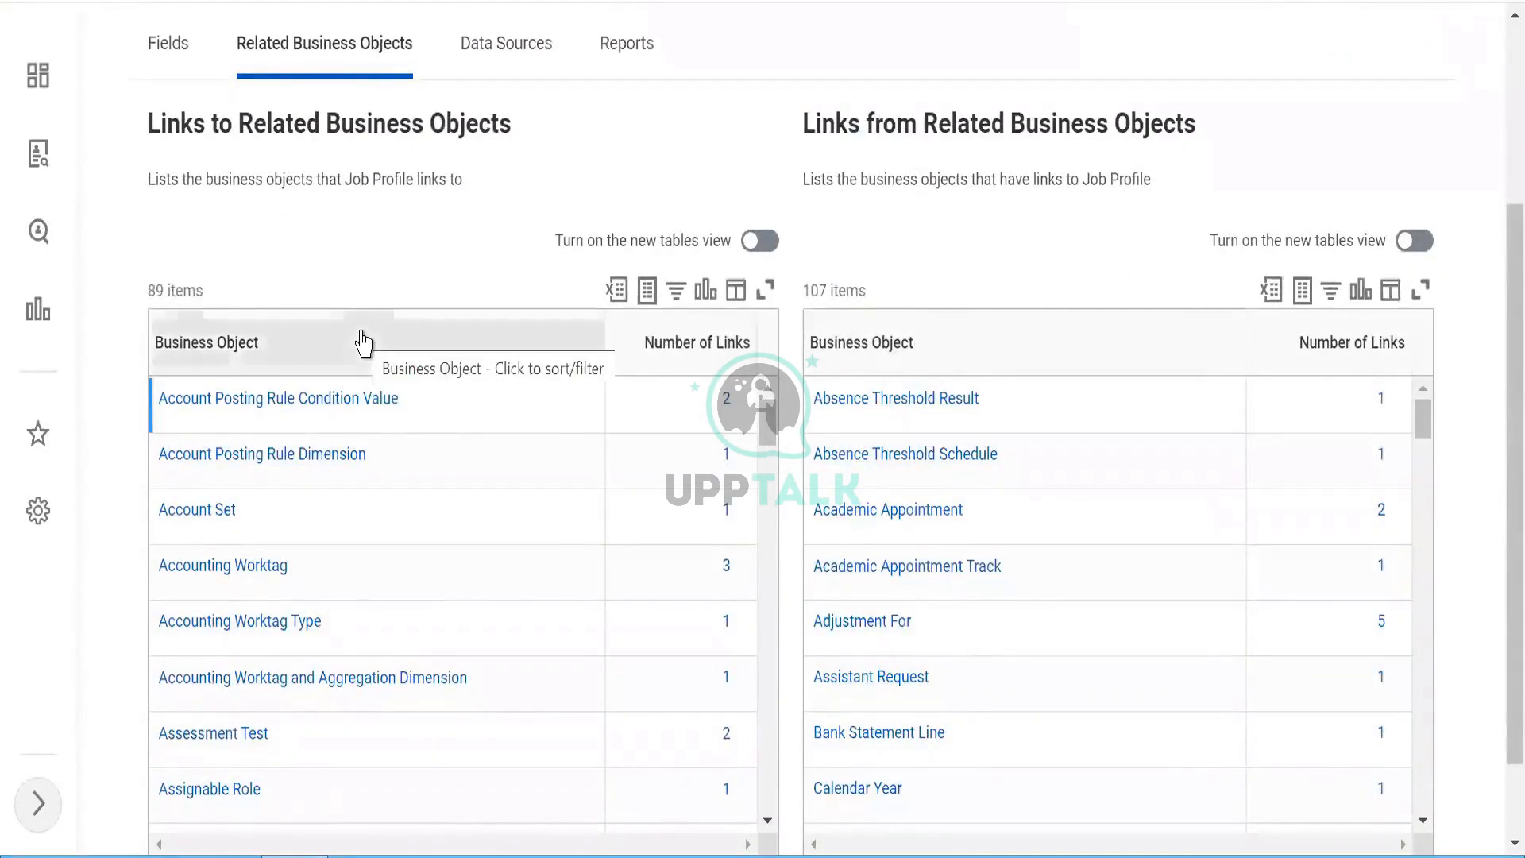
{"action": "left_click", "coordinate": [541, 702]}
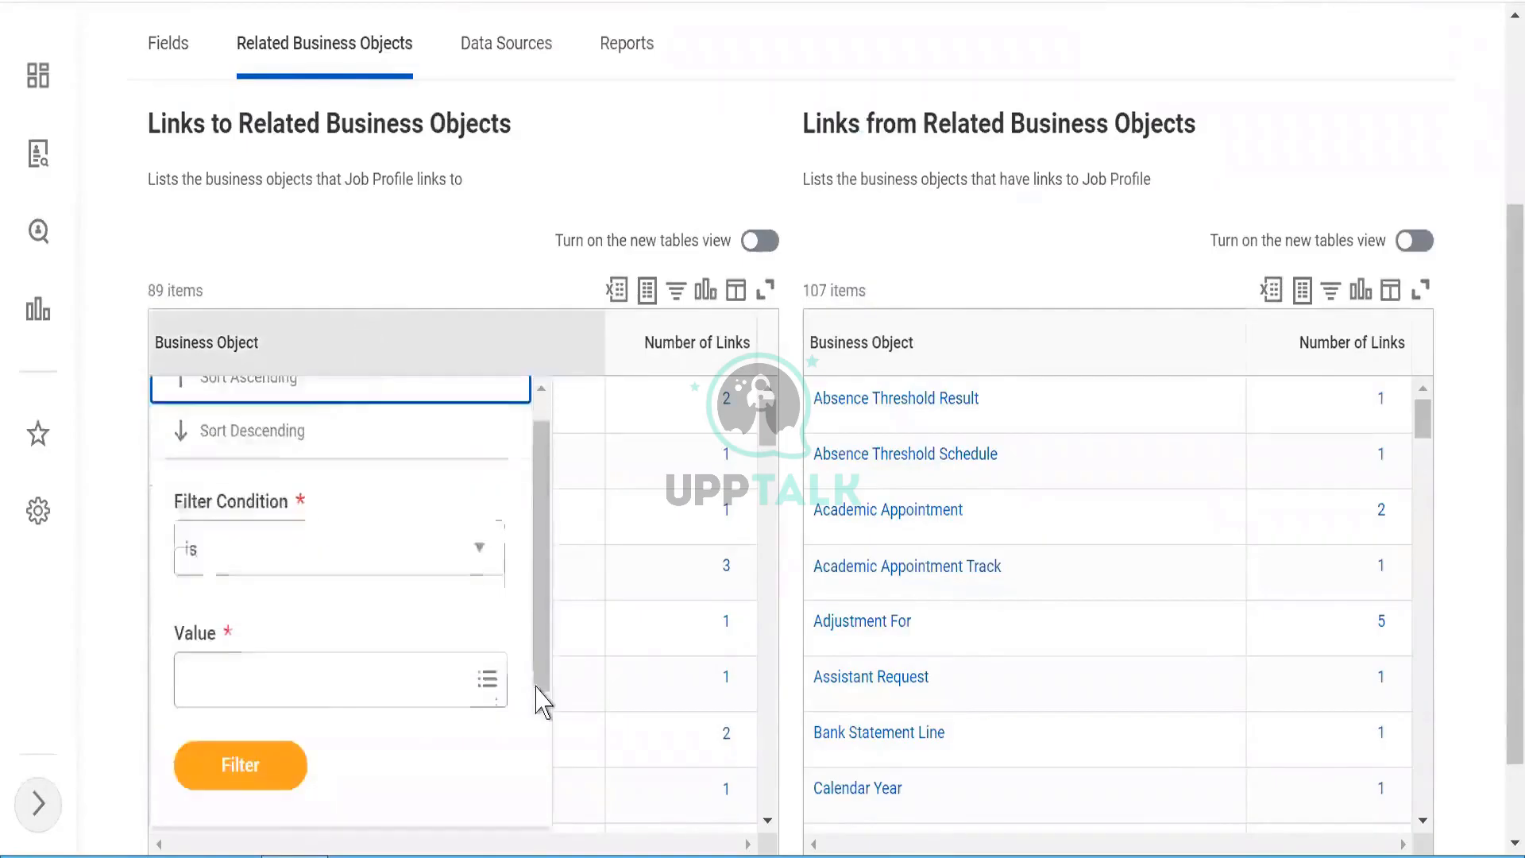
{"action": "left_click", "coordinate": [327, 691]}
{"action": "type", "text": "worker"}
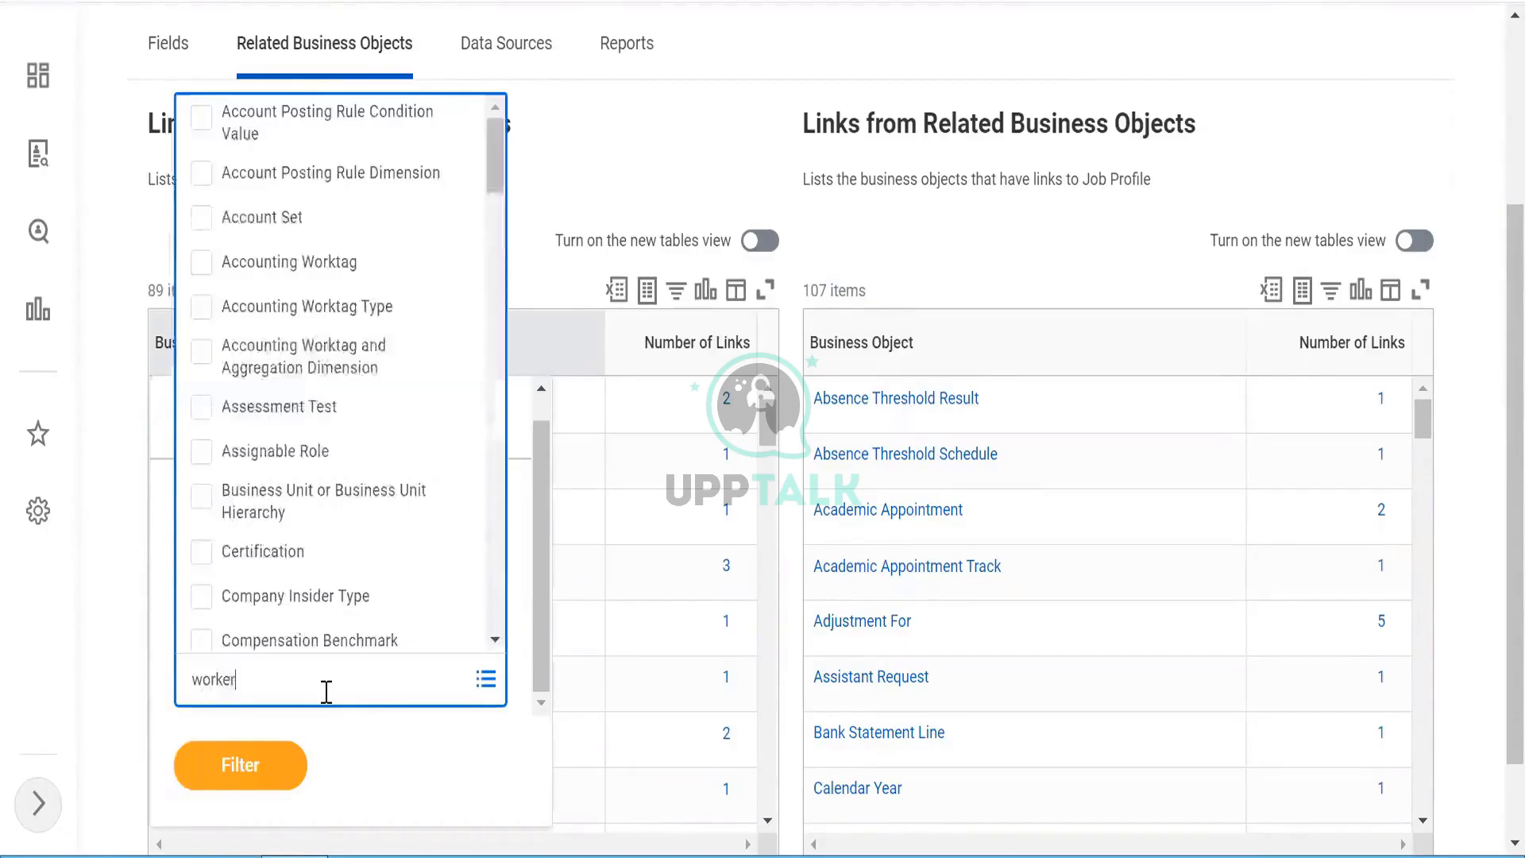
{"action": "key", "text": "Return"}
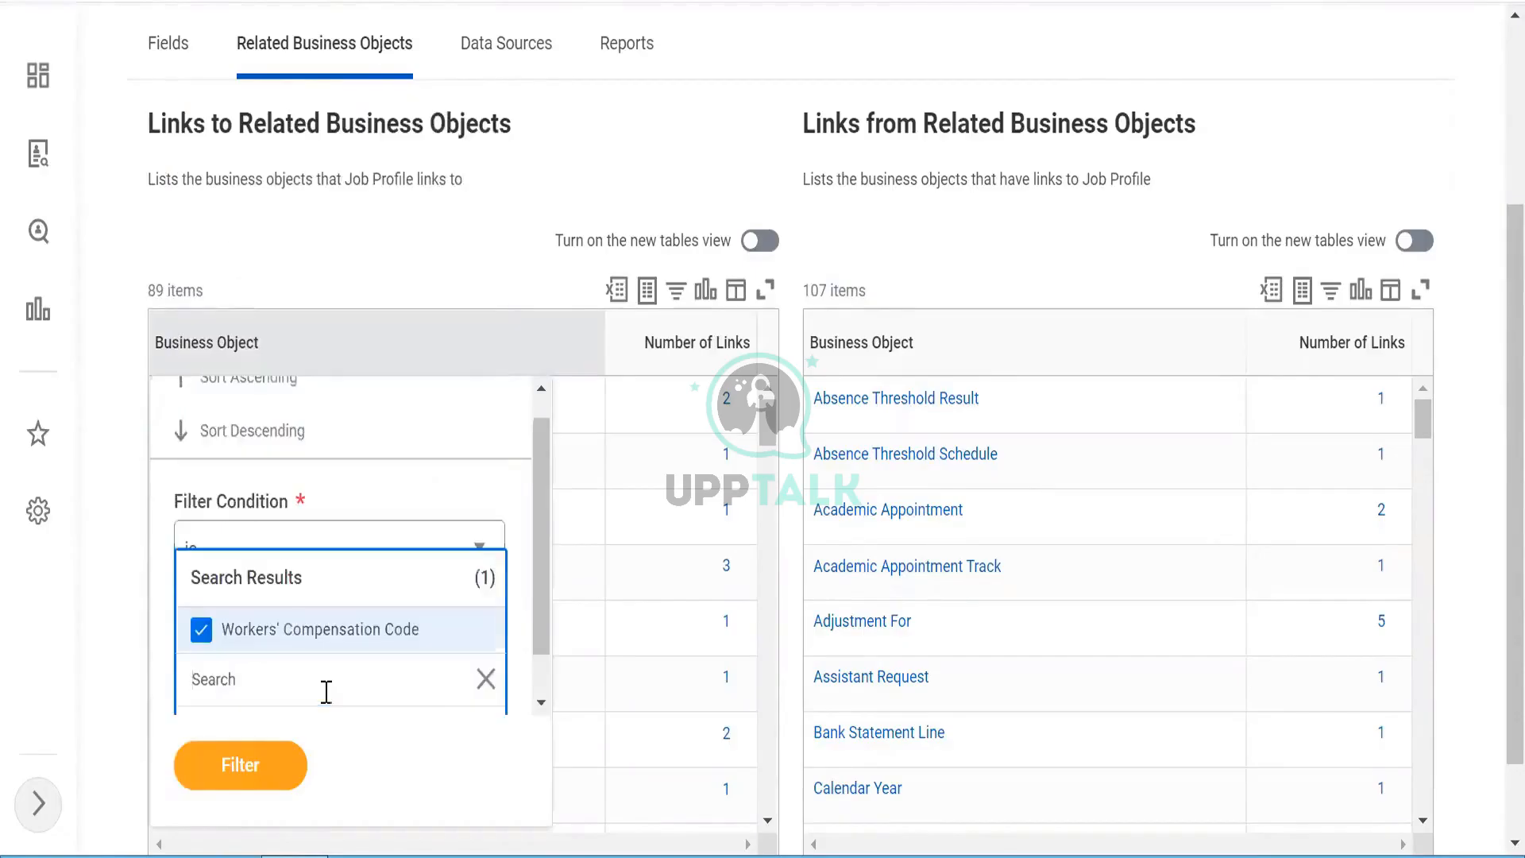
{"action": "left_click", "coordinate": [240, 767]}
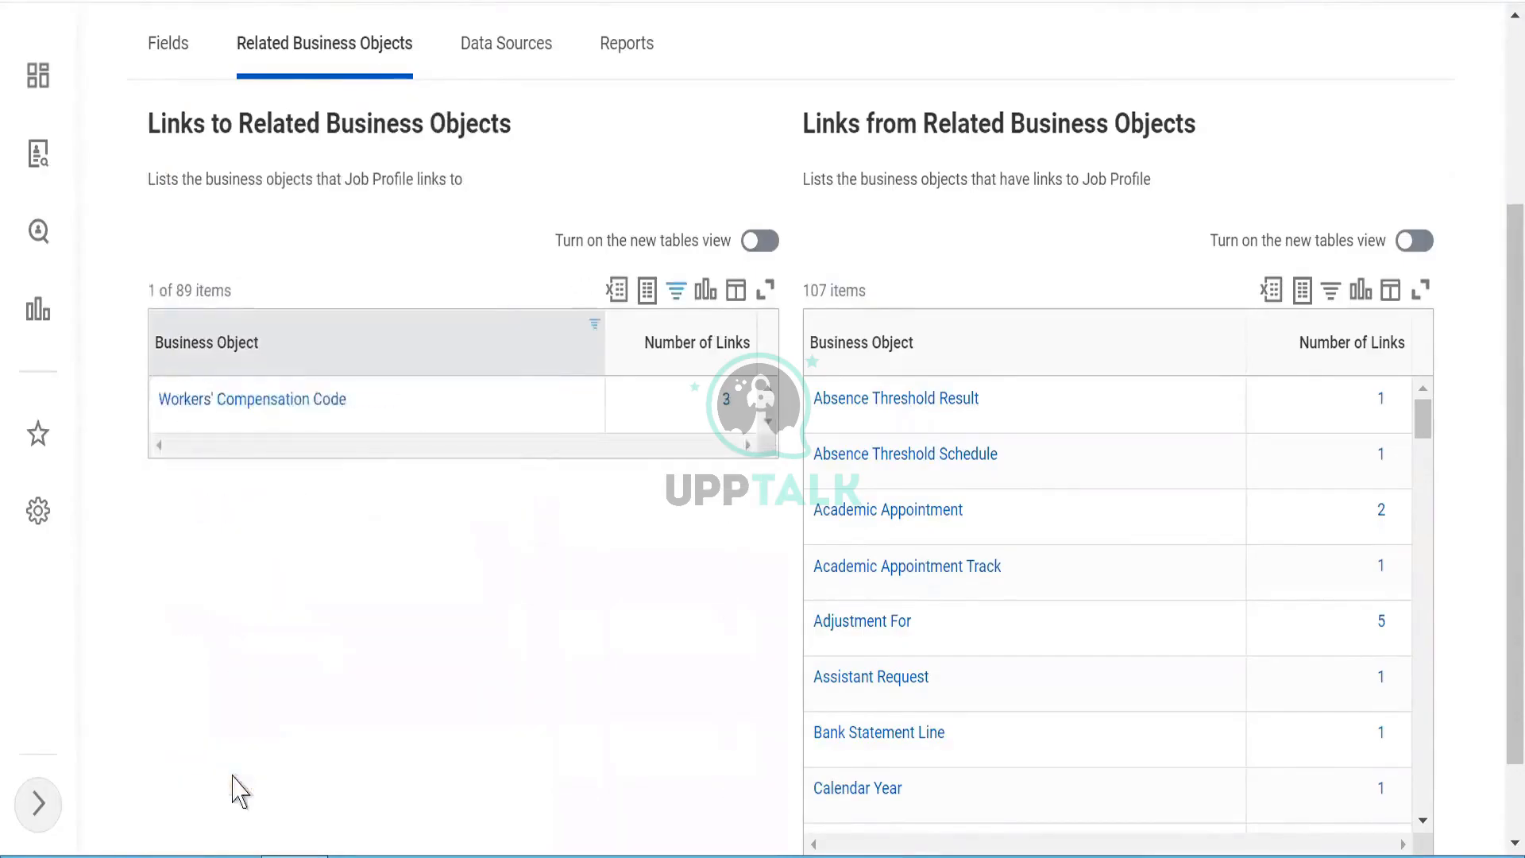
{"action": "left_click", "coordinate": [725, 402]}
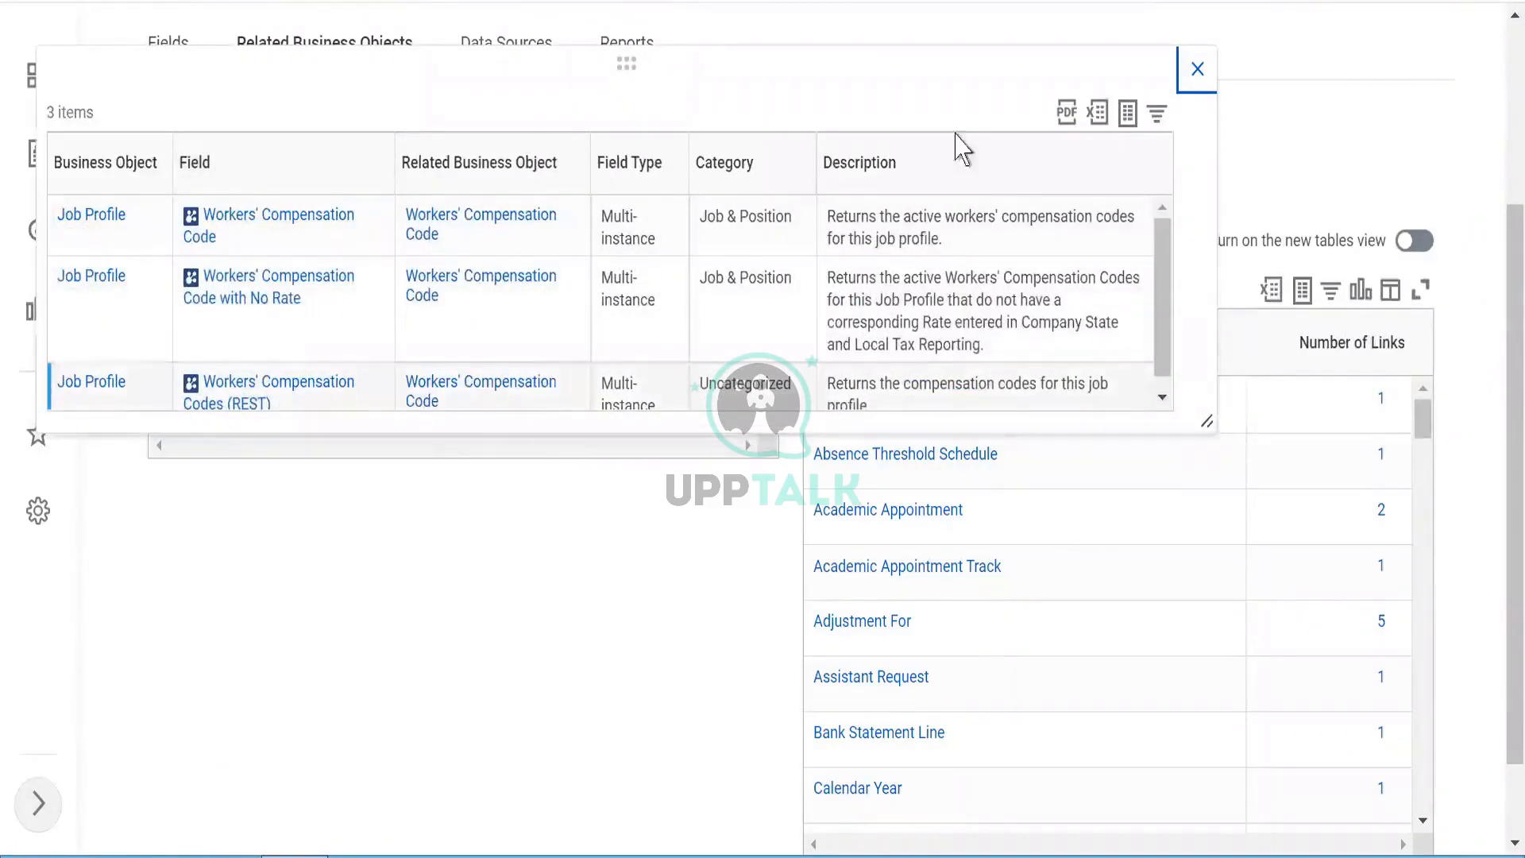
{"action": "left_click", "coordinate": [1200, 69]}
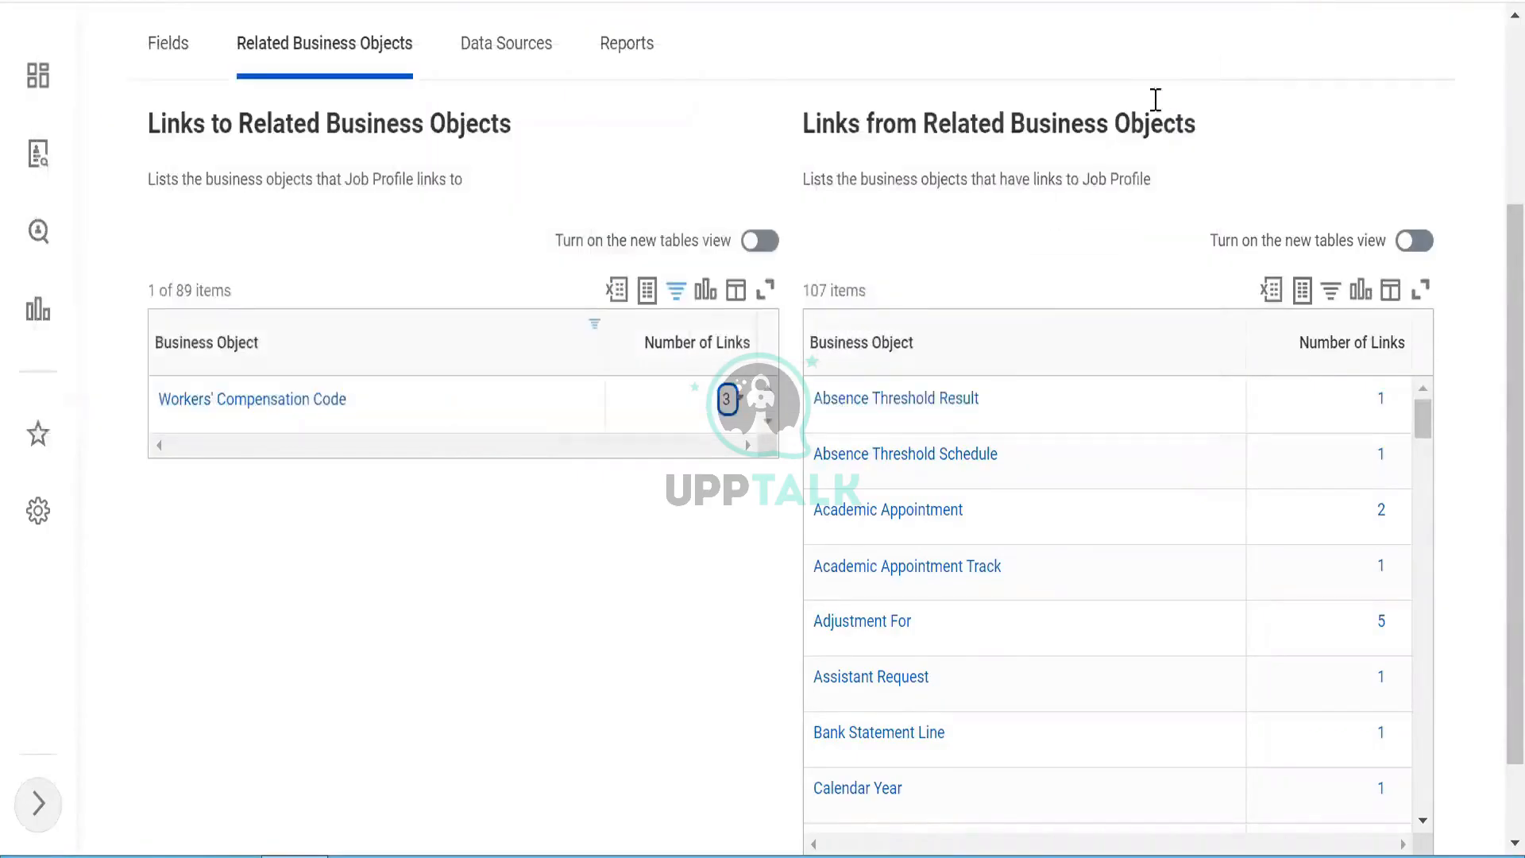
Filter the business objects that have links to Job Profile by Worker.
{"action": "left_click", "coordinate": [995, 347]}
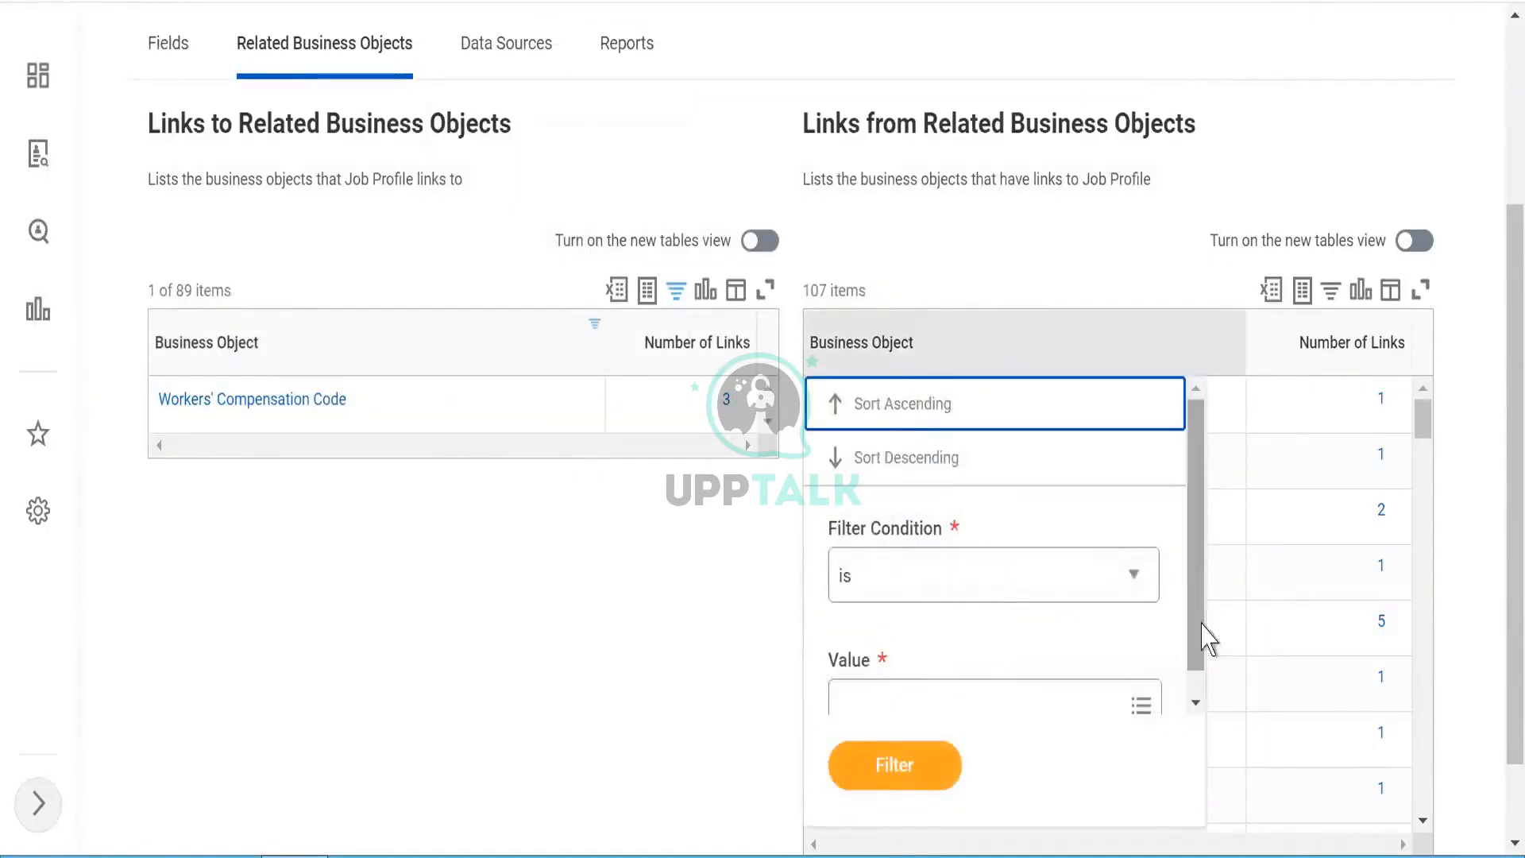
{"action": "scroll", "coordinate": [1208, 635], "scroll_direction": "down", "scroll_amount": 1}
{"action": "left_click", "coordinate": [984, 696]}
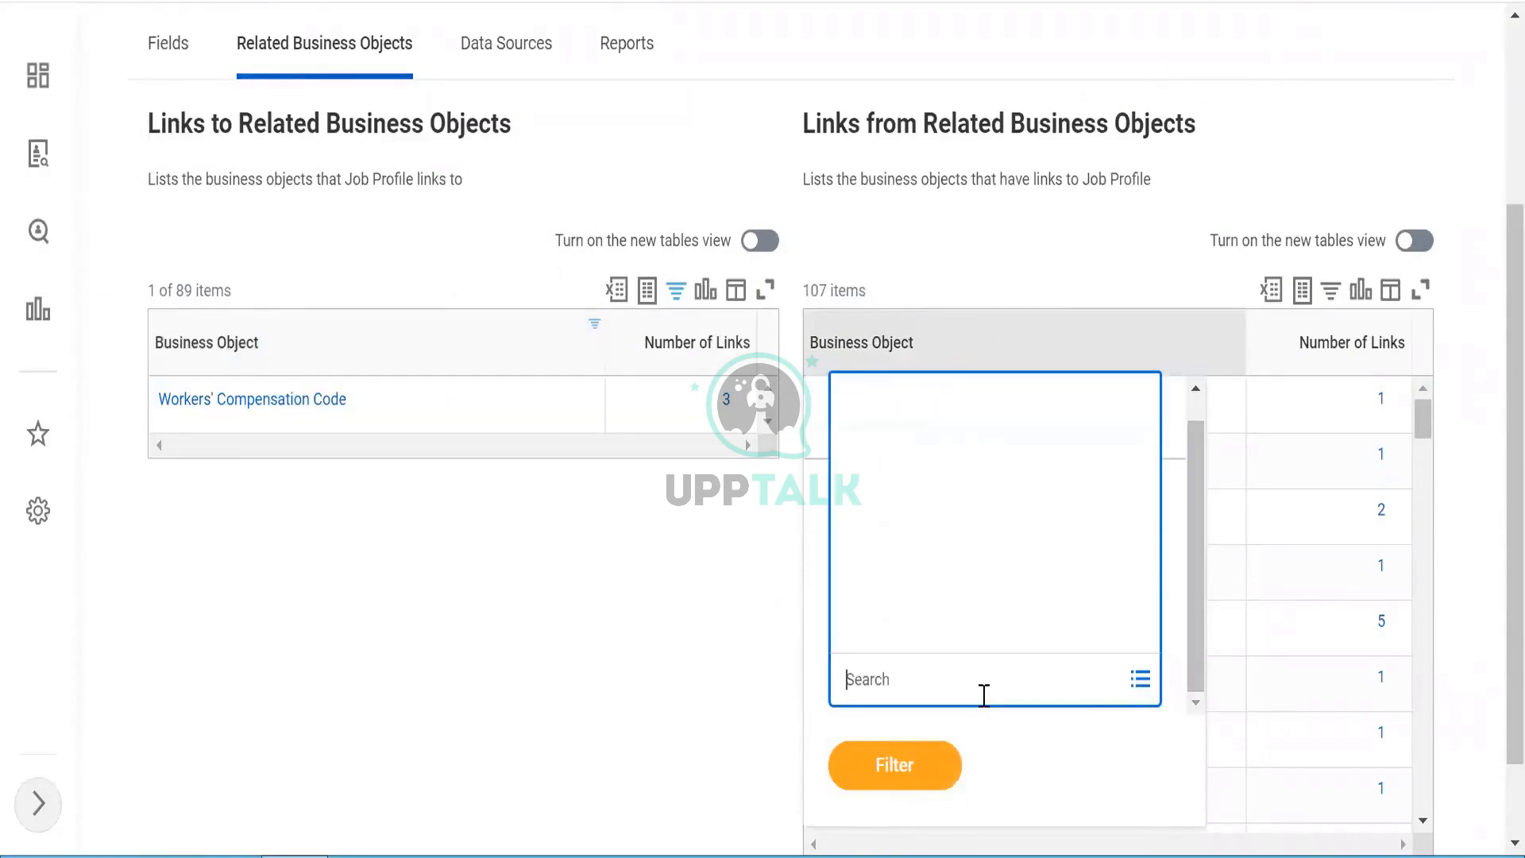
{"action": "type", "text": "Worker"}
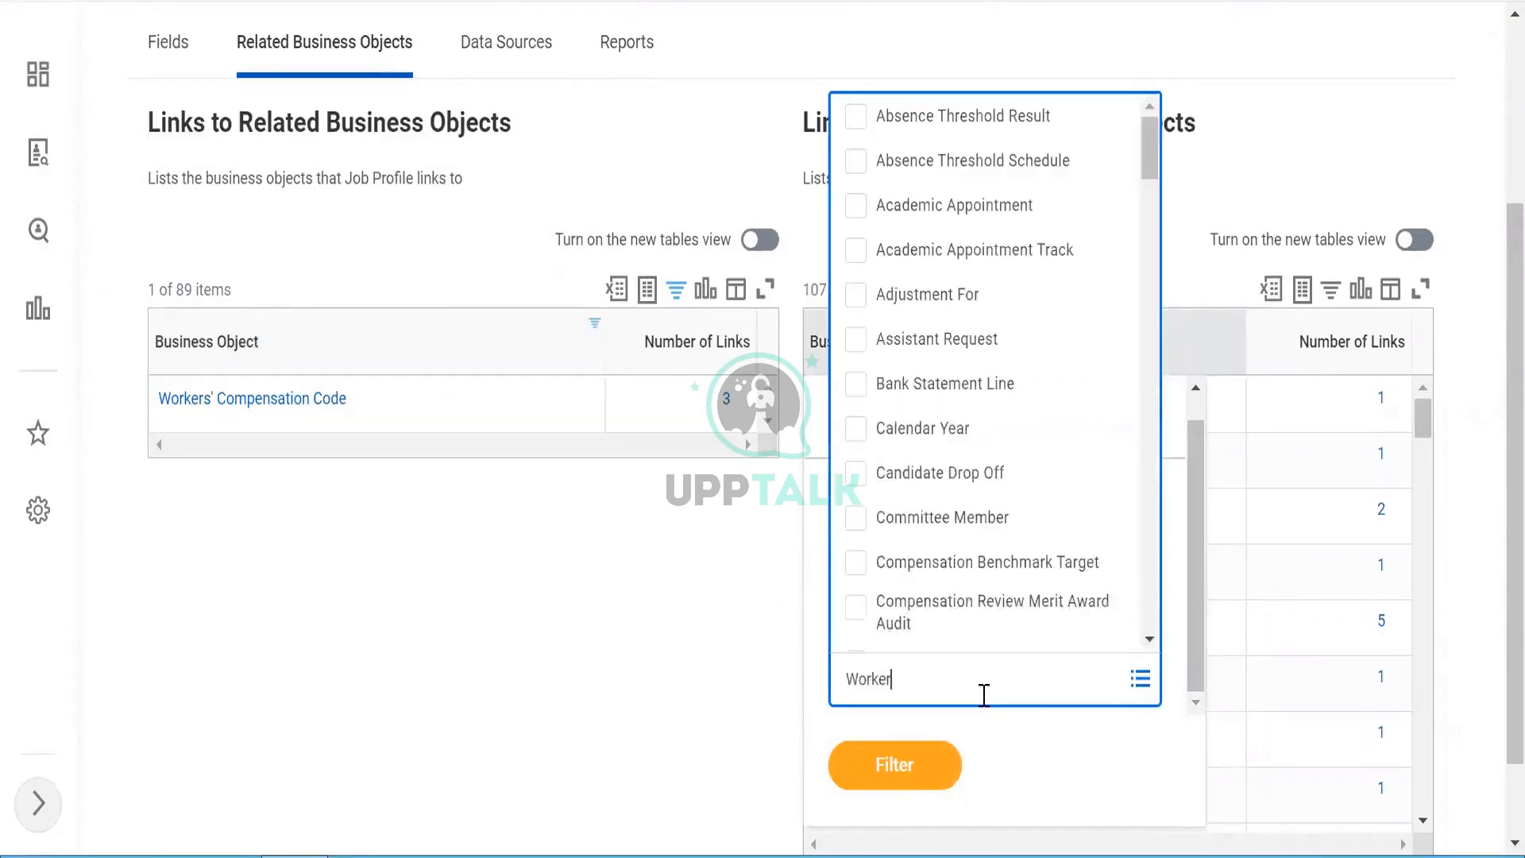
{"action": "key", "text": "Return"}
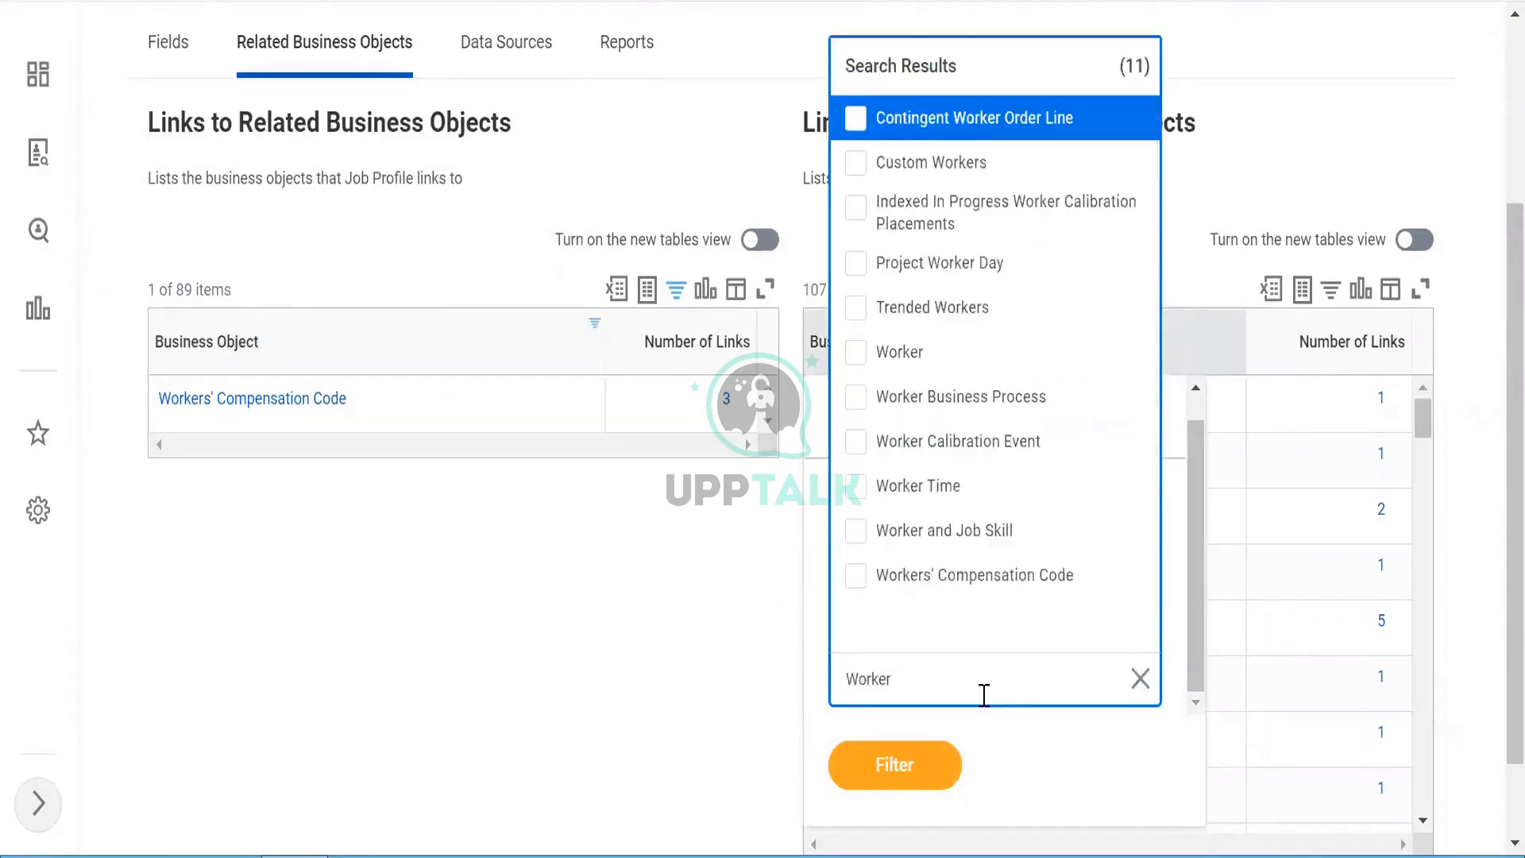
{"action": "left_click", "coordinate": [876, 352]}
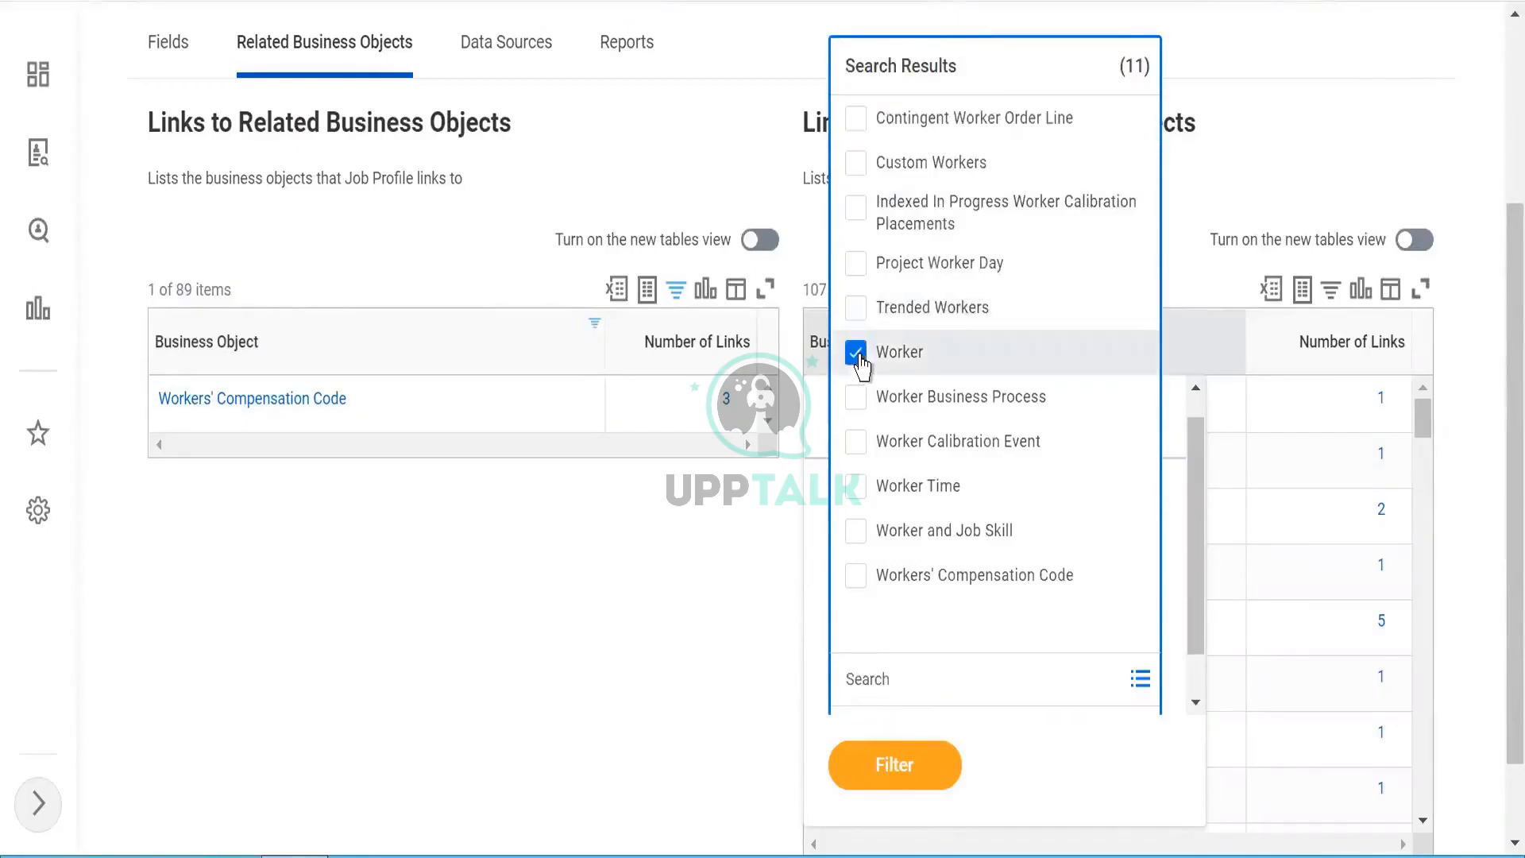
{"action": "left_click", "coordinate": [894, 767]}
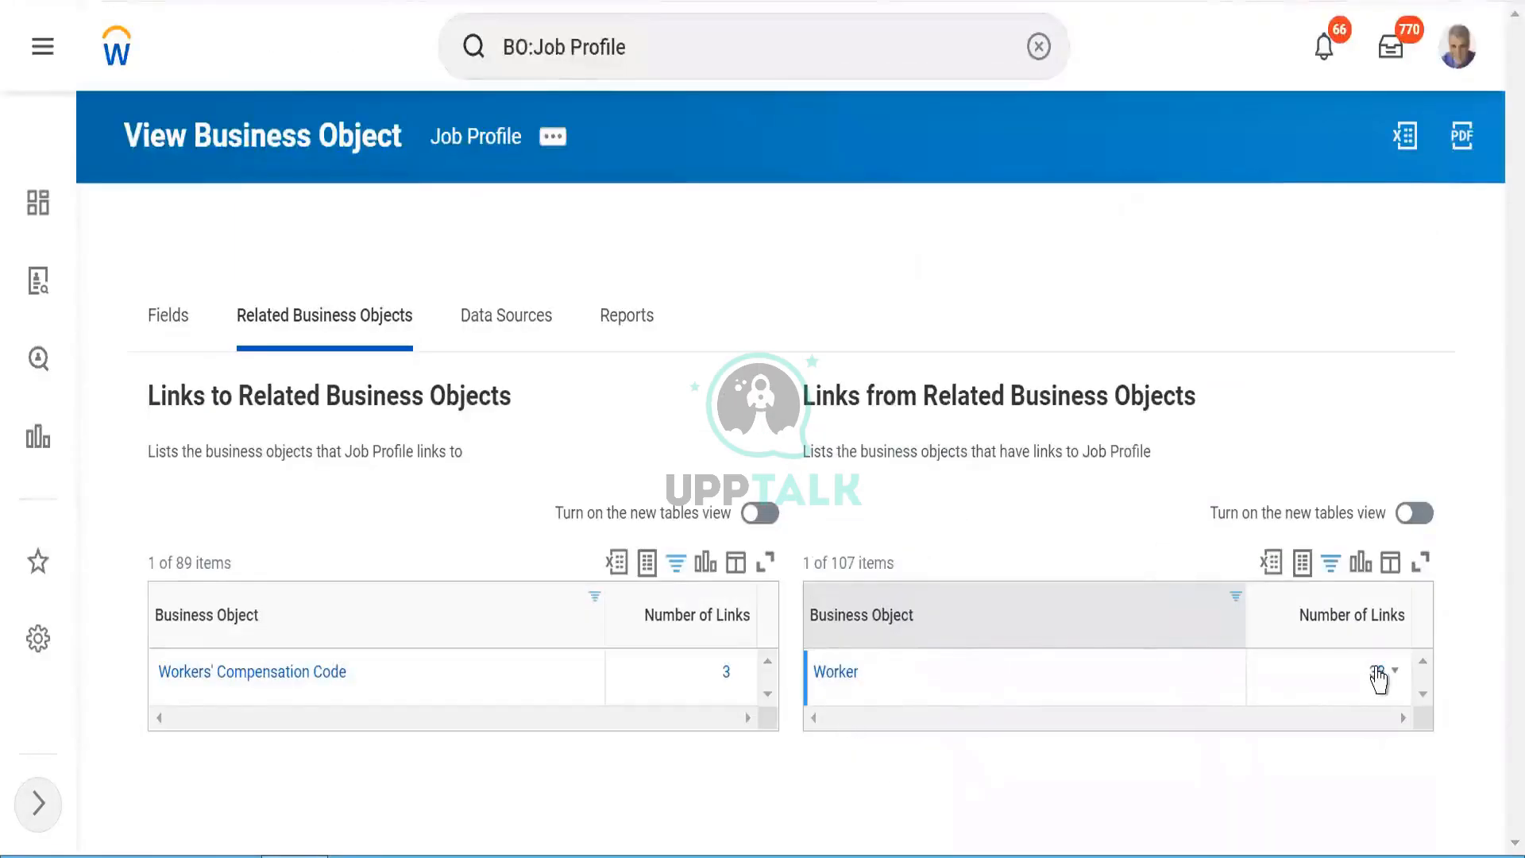
Examine the Worker fields that link to the Job Profile business object, including their field types, categories and descriptions.
{"action": "left_click", "coordinate": [1377, 672]}
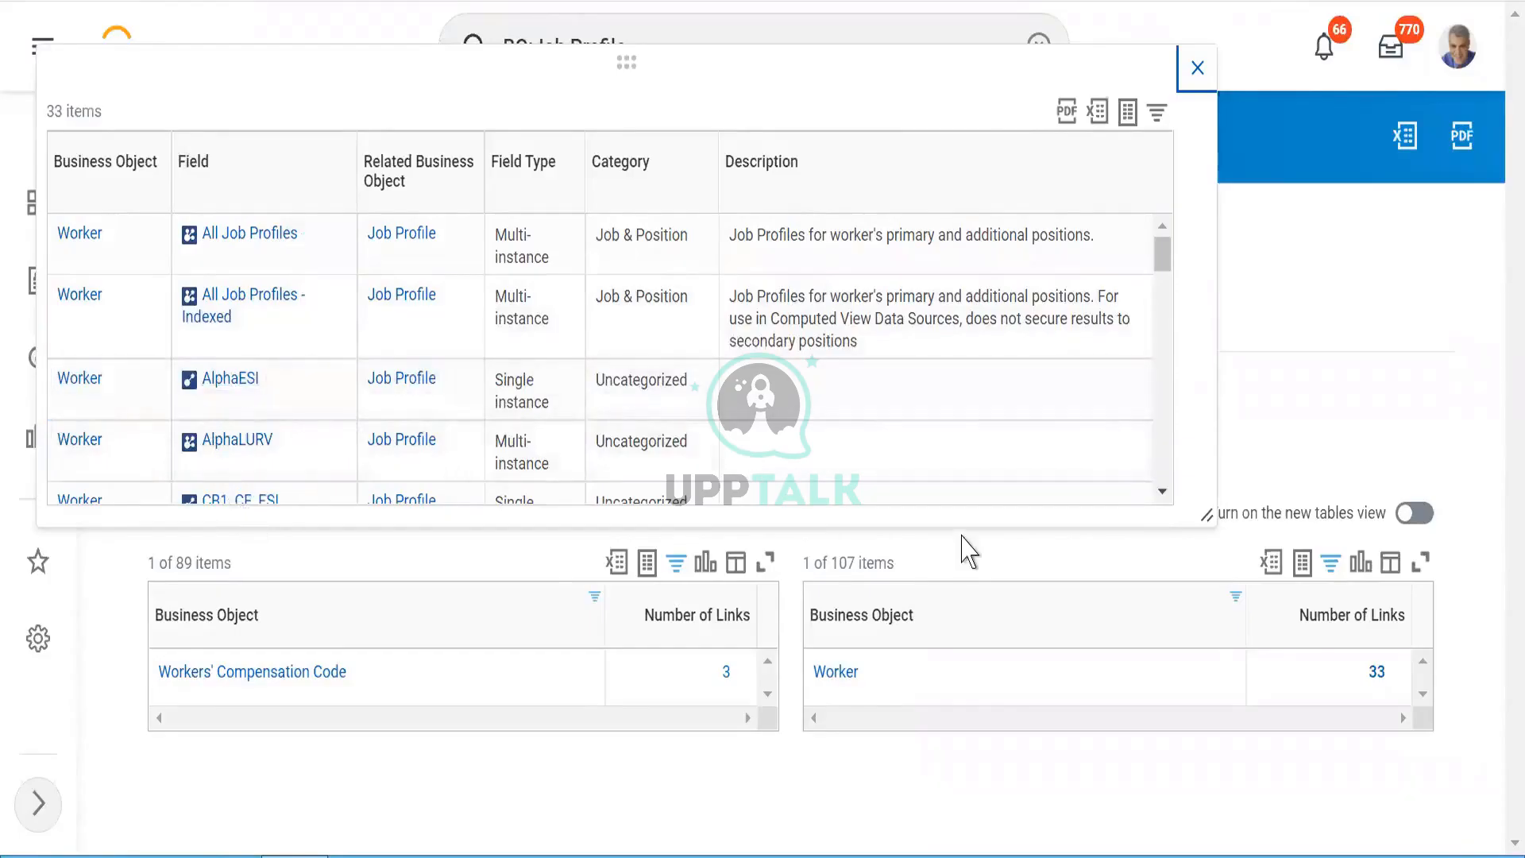
{"action": "left_click", "coordinate": [1162, 492]}
{"action": "left_click", "coordinate": [1162, 492]}
{"action": "left_click", "coordinate": [1163, 492]}
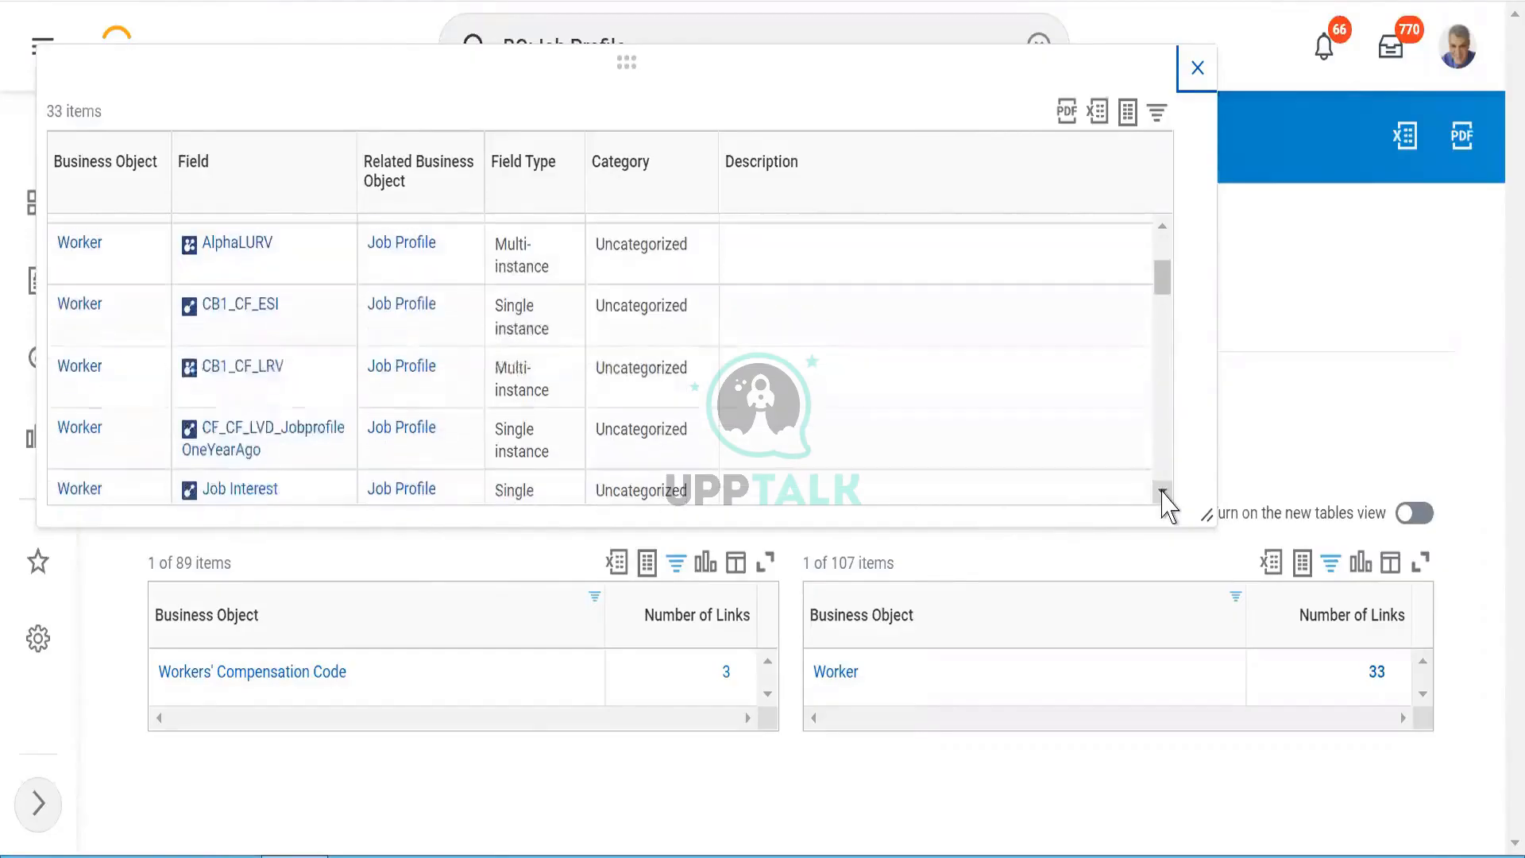
{"action": "left_click", "coordinate": [1162, 492]}
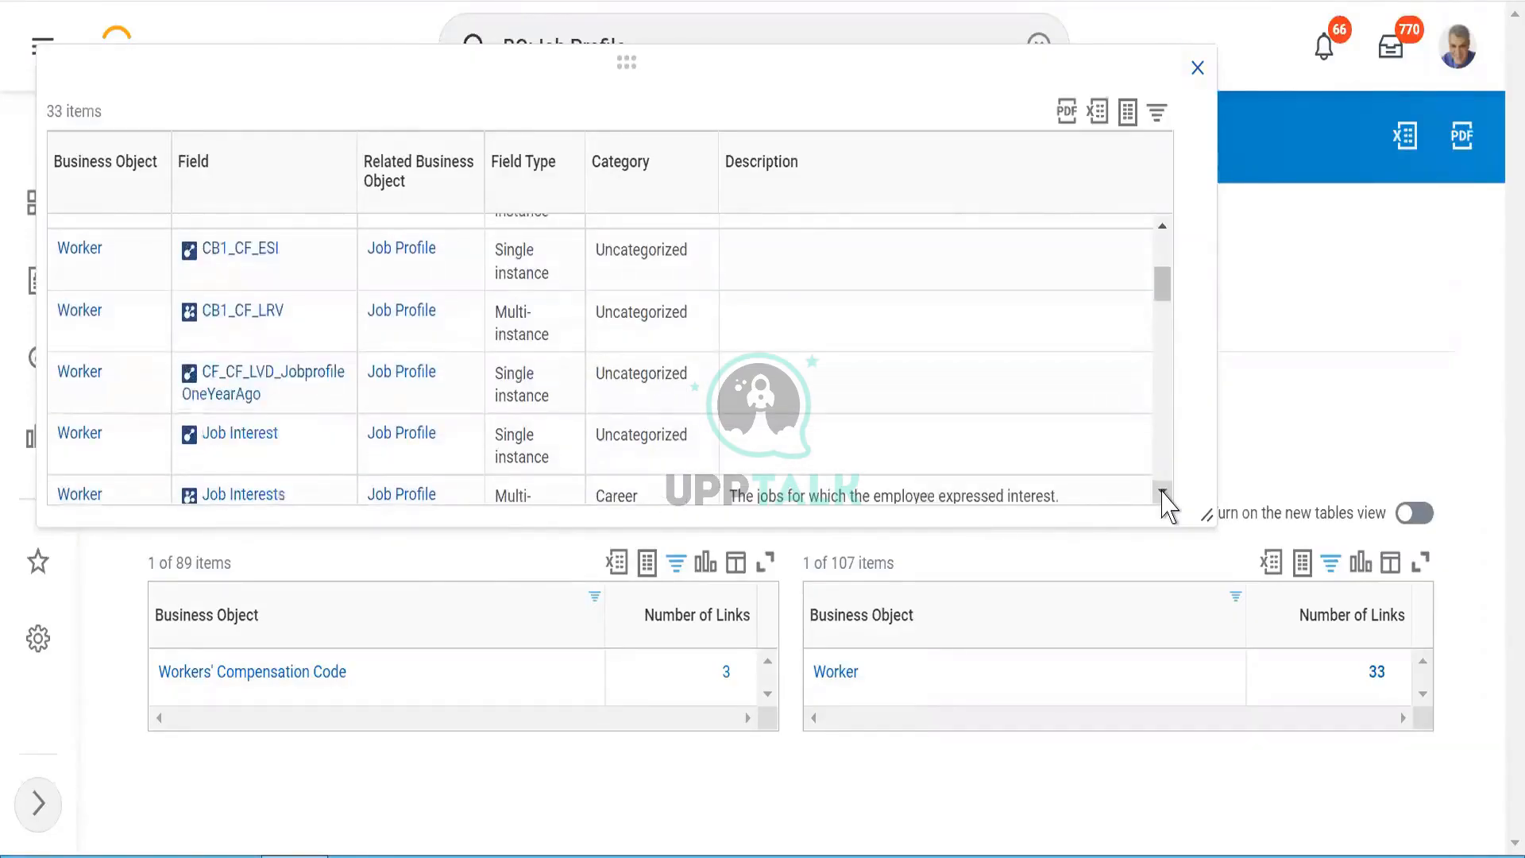
{"action": "left_click", "coordinate": [1163, 492]}
{"action": "left_click", "coordinate": [1163, 492]}
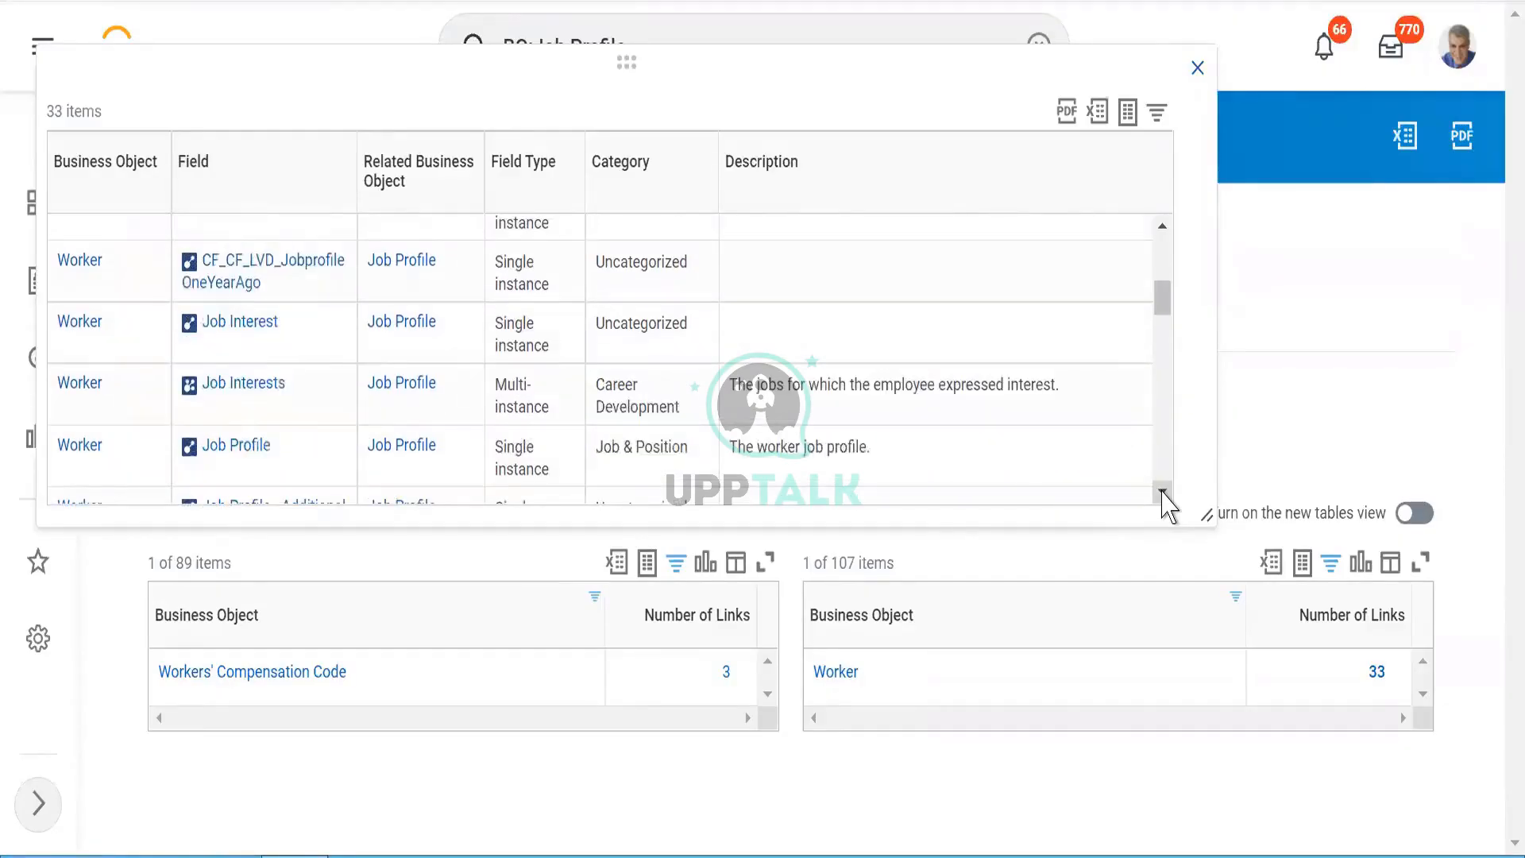
{"action": "left_click", "coordinate": [1162, 492]}
{"action": "left_click", "coordinate": [1163, 492]}
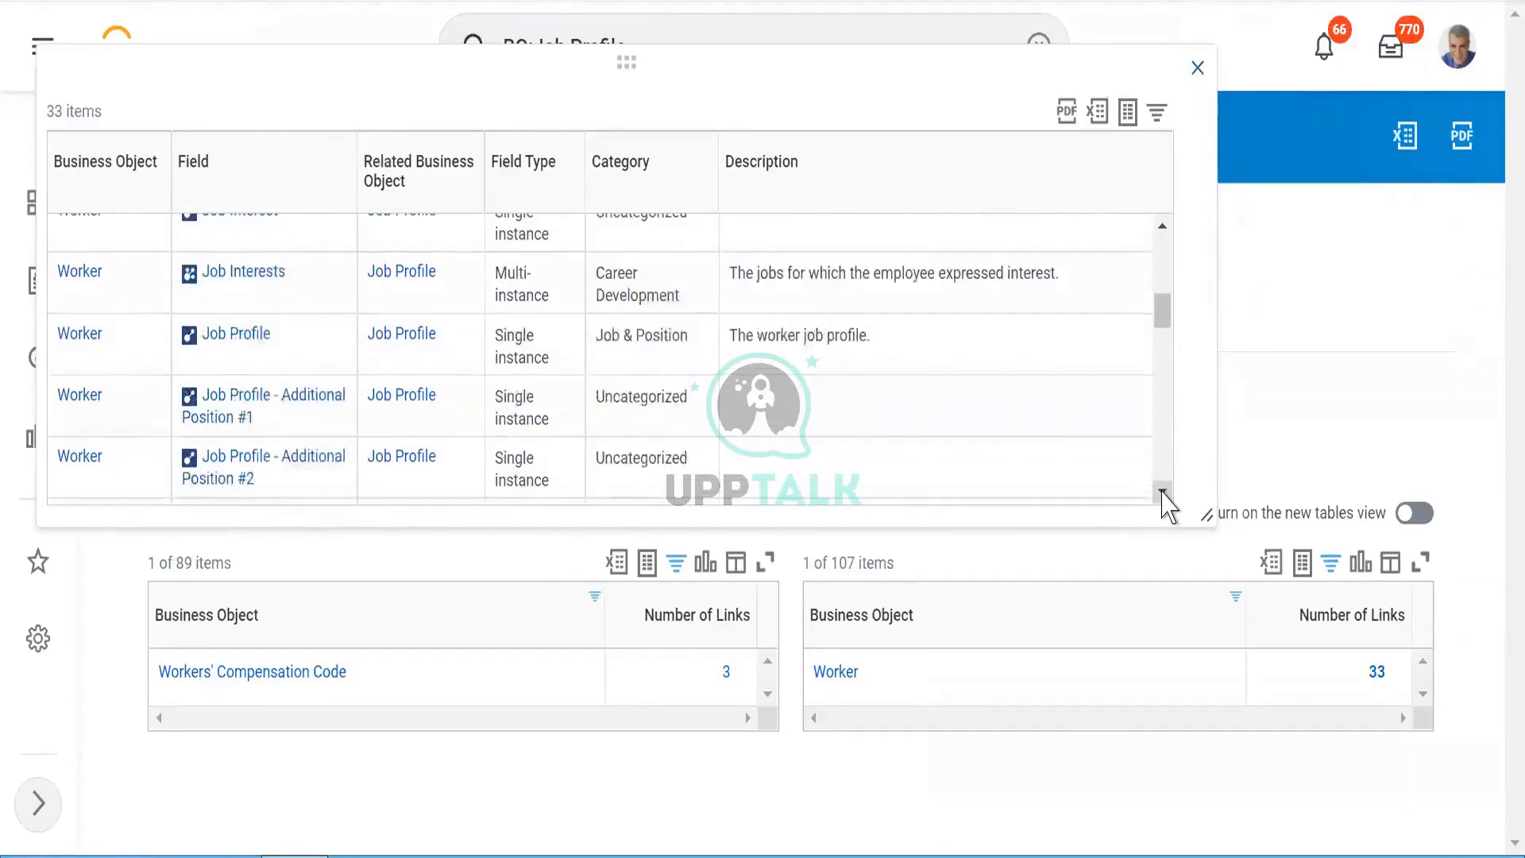
{"action": "left_click", "coordinate": [1162, 492]}
{"action": "left_click", "coordinate": [1162, 492]}
{"action": "left_click", "coordinate": [1162, 491]}
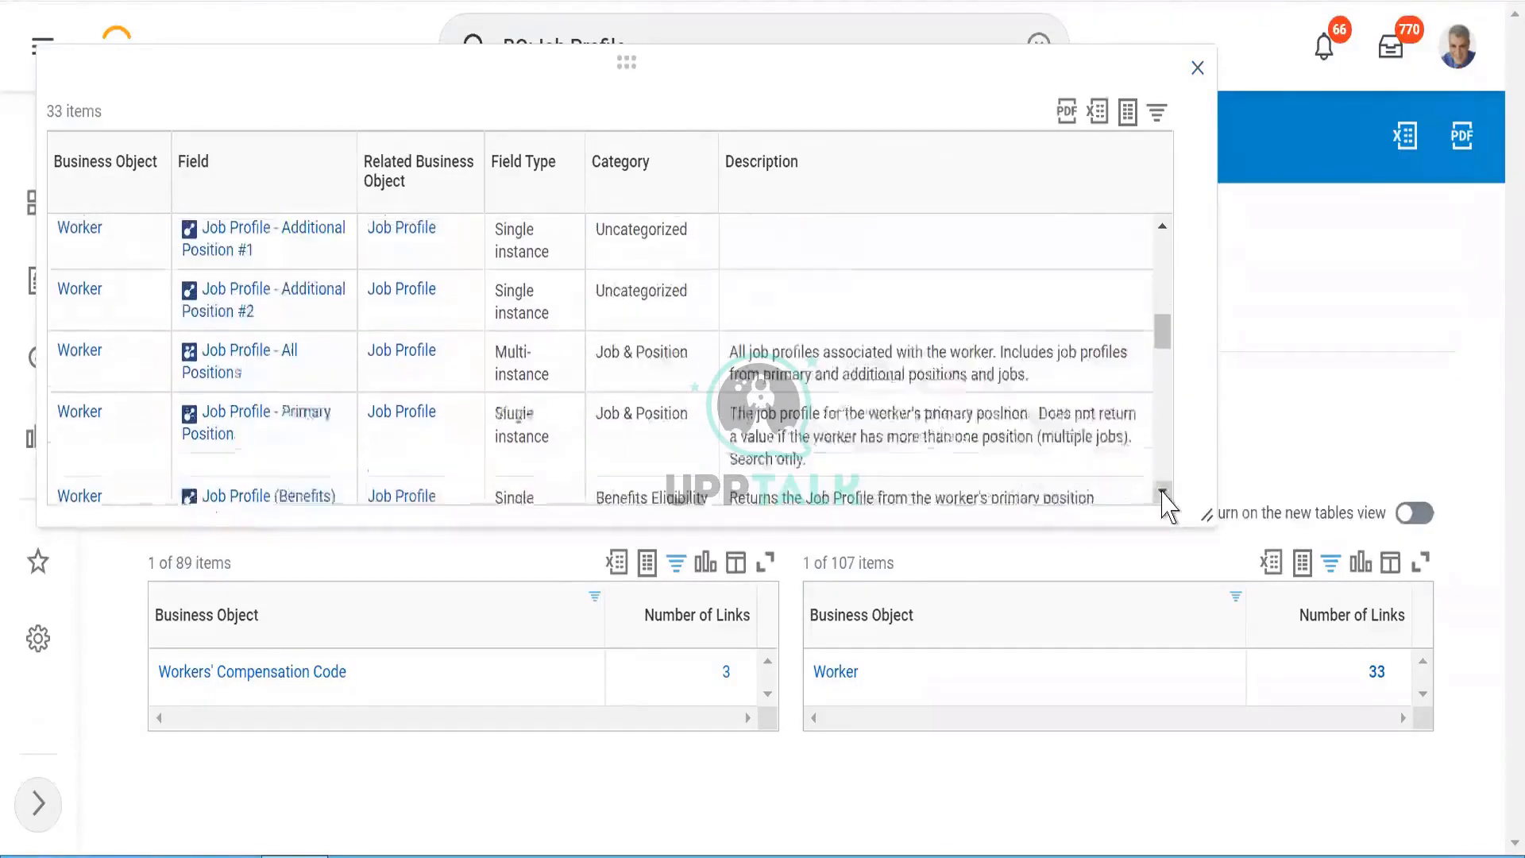
{"action": "left_click", "coordinate": [1163, 491]}
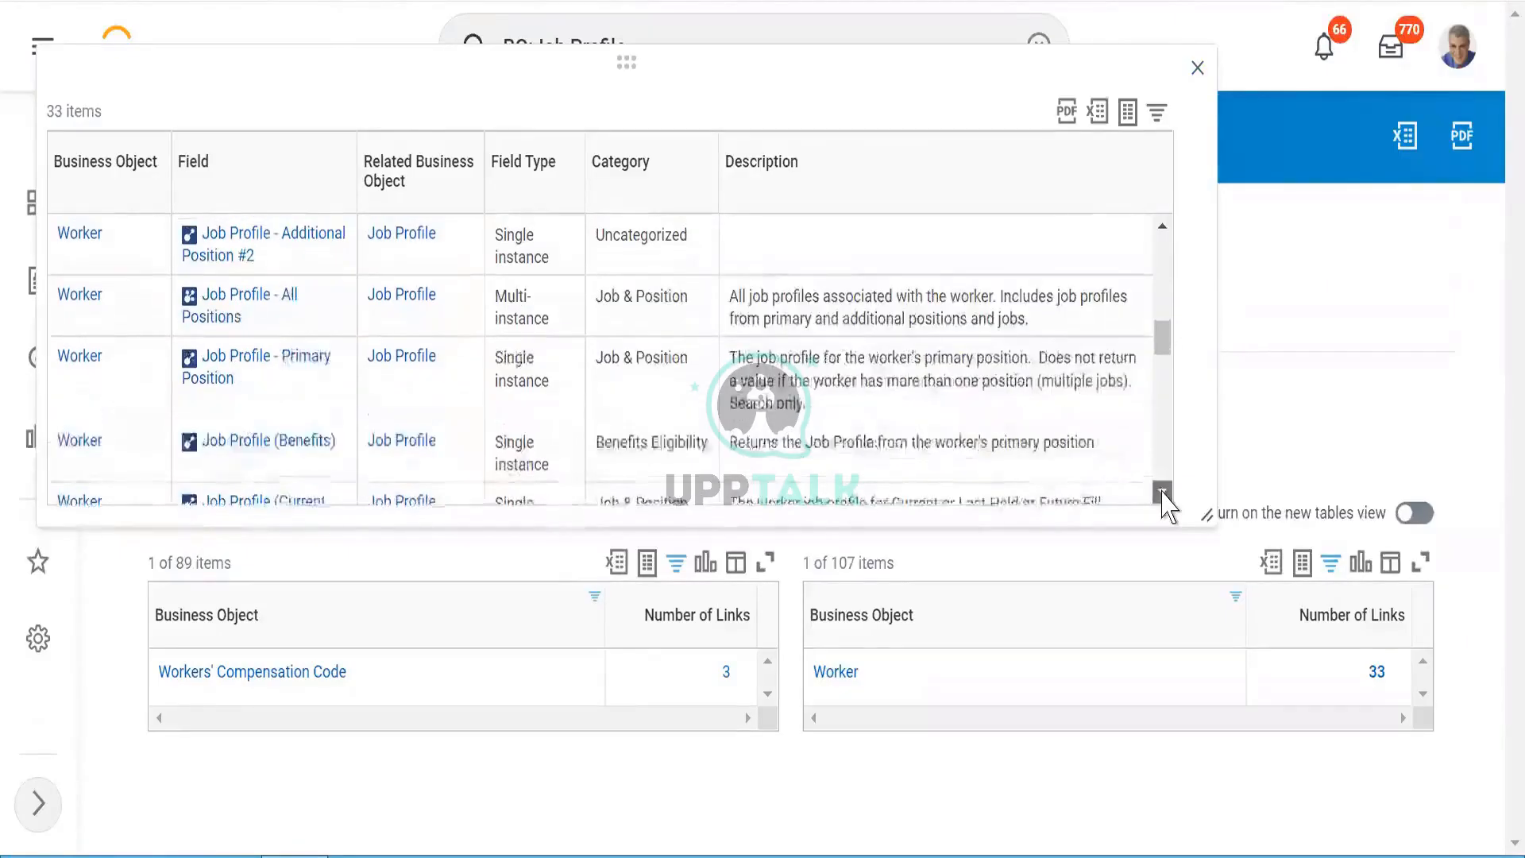
{"action": "left_click", "coordinate": [1162, 491]}
{"action": "left_click", "coordinate": [1162, 492]}
{"action": "left_click", "coordinate": [1163, 492]}
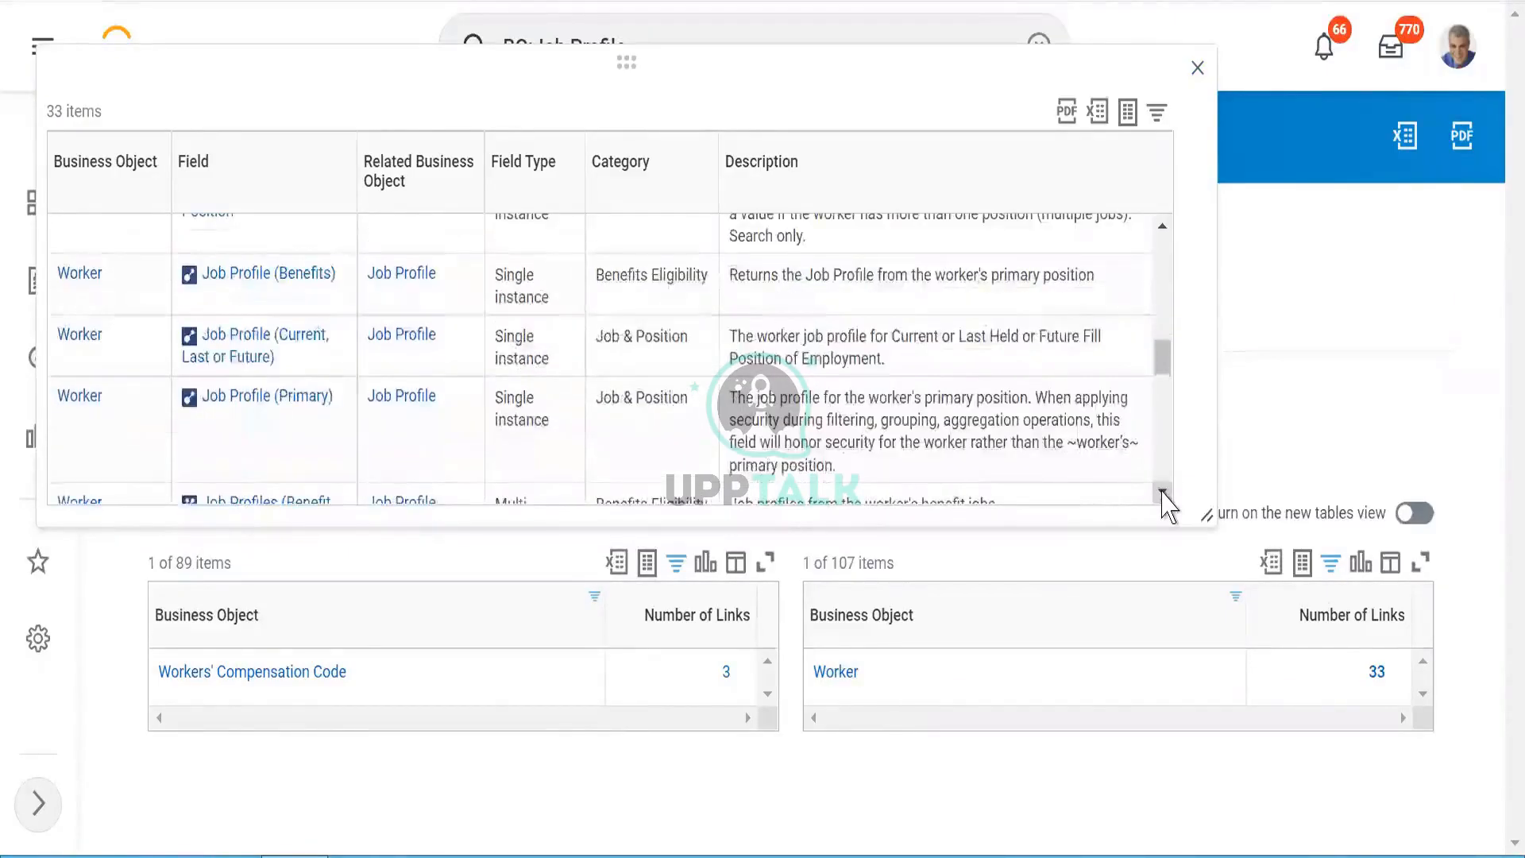
{"action": "left_click", "coordinate": [1197, 67]}
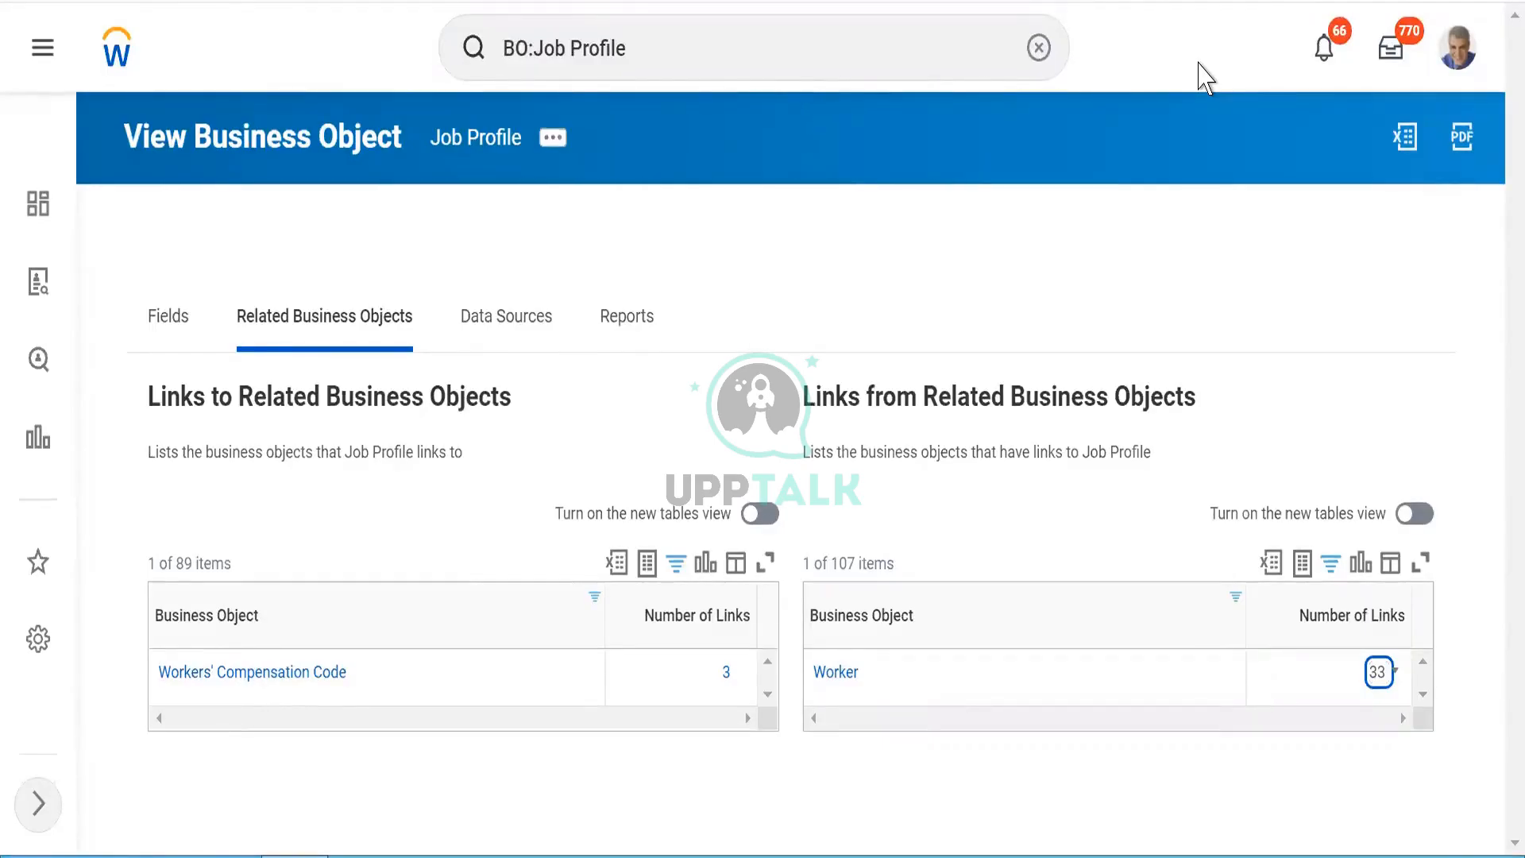
Save the CB1_Advance custom report with CB1_CF_LRV as its first column and run it.
{"action": "left_click", "coordinate": [503, 248]}
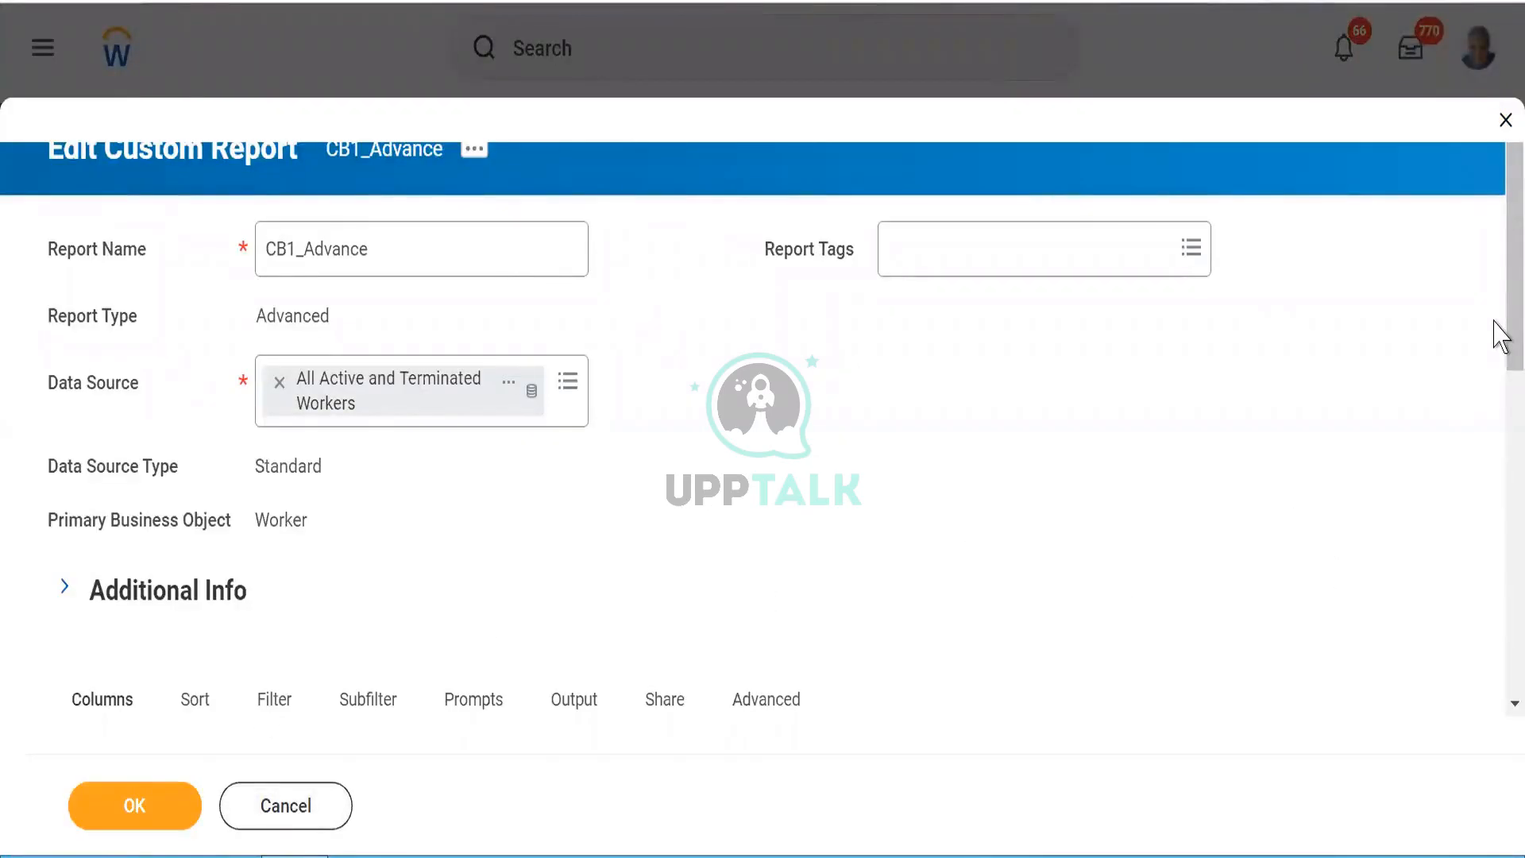
{"action": "scroll", "coordinate": [1498, 364], "scroll_direction": "down", "scroll_amount": 7}
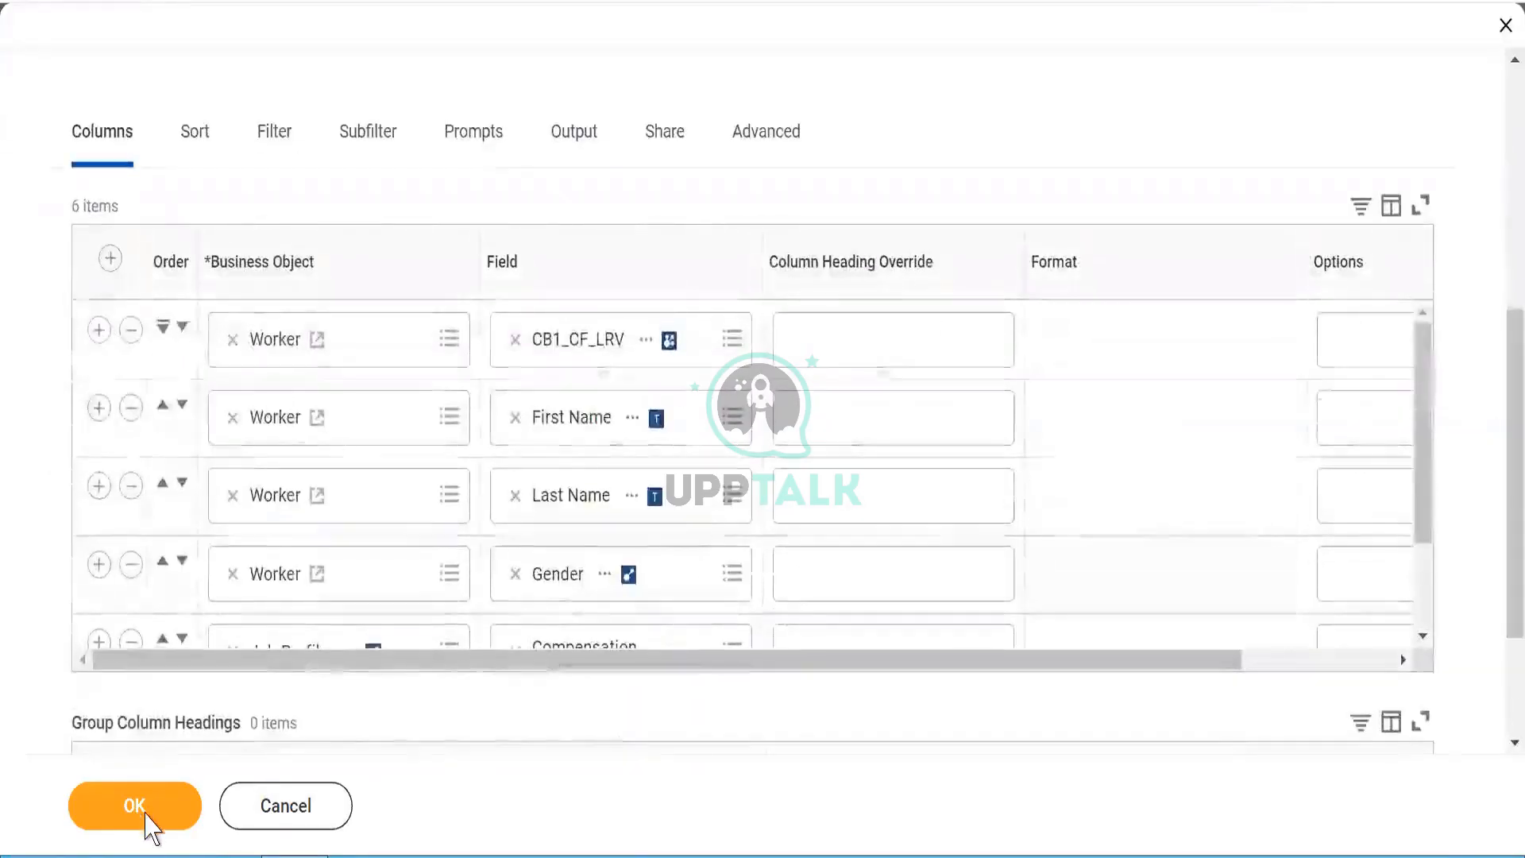
{"action": "left_click", "coordinate": [149, 822]}
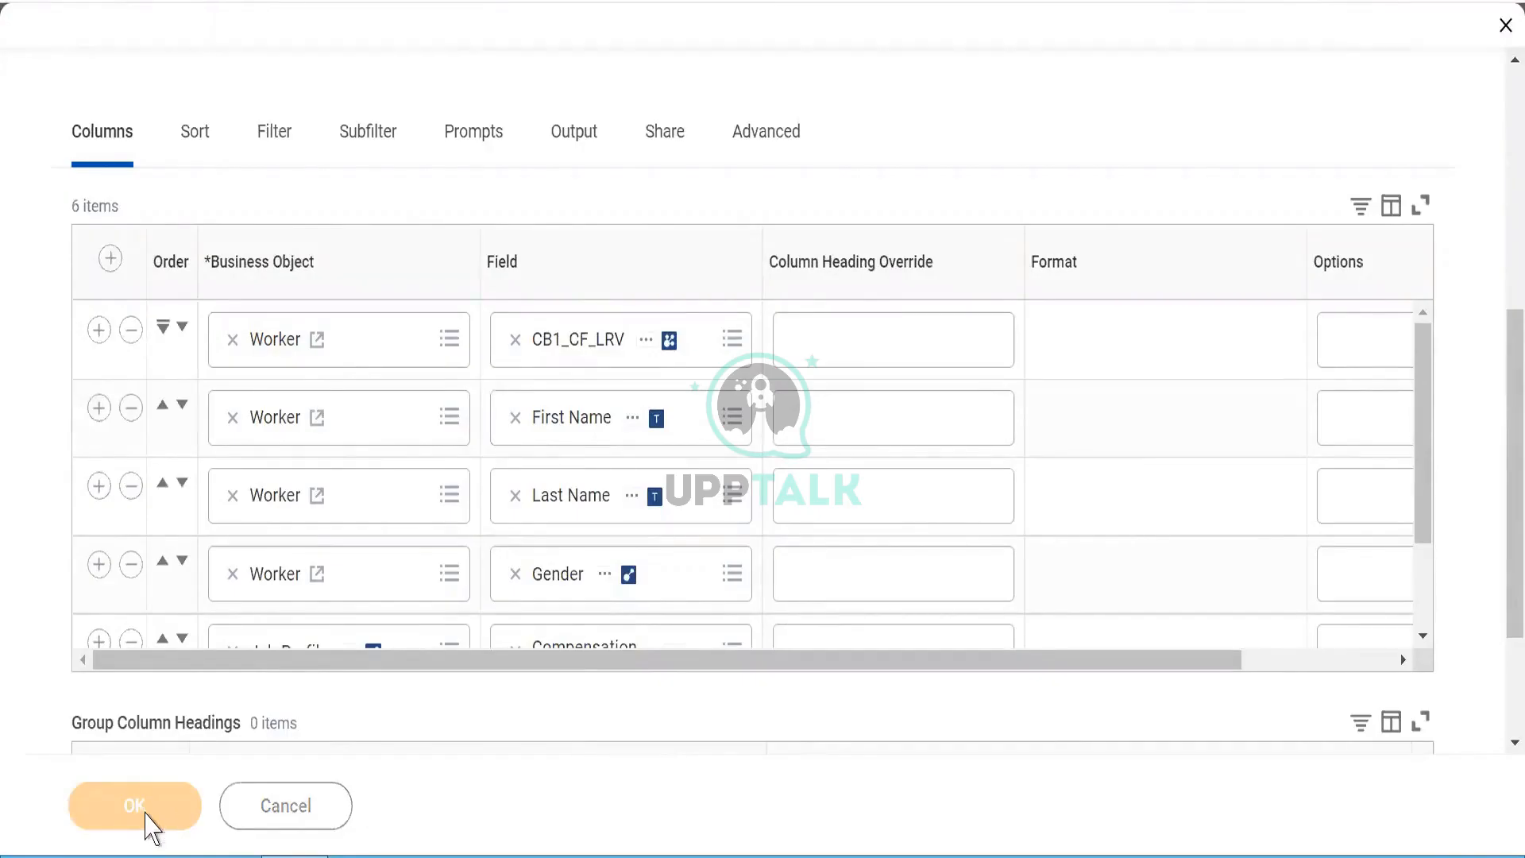
{"action": "left_click", "coordinate": [176, 822]}
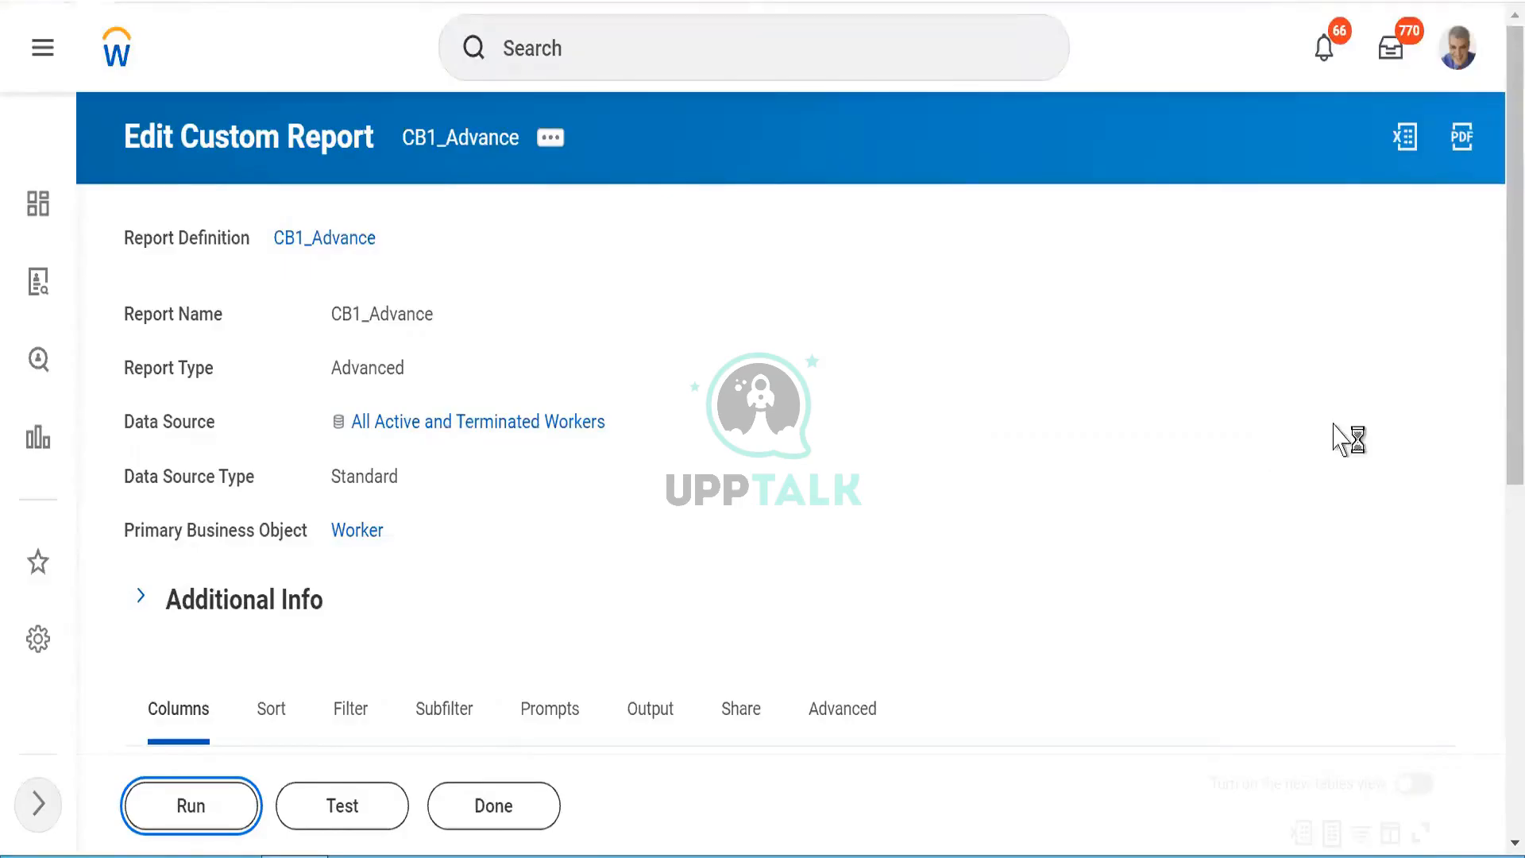
{"action": "left_click_drag", "start_coordinate": [1495, 440], "coordinate": [1495, 453]}
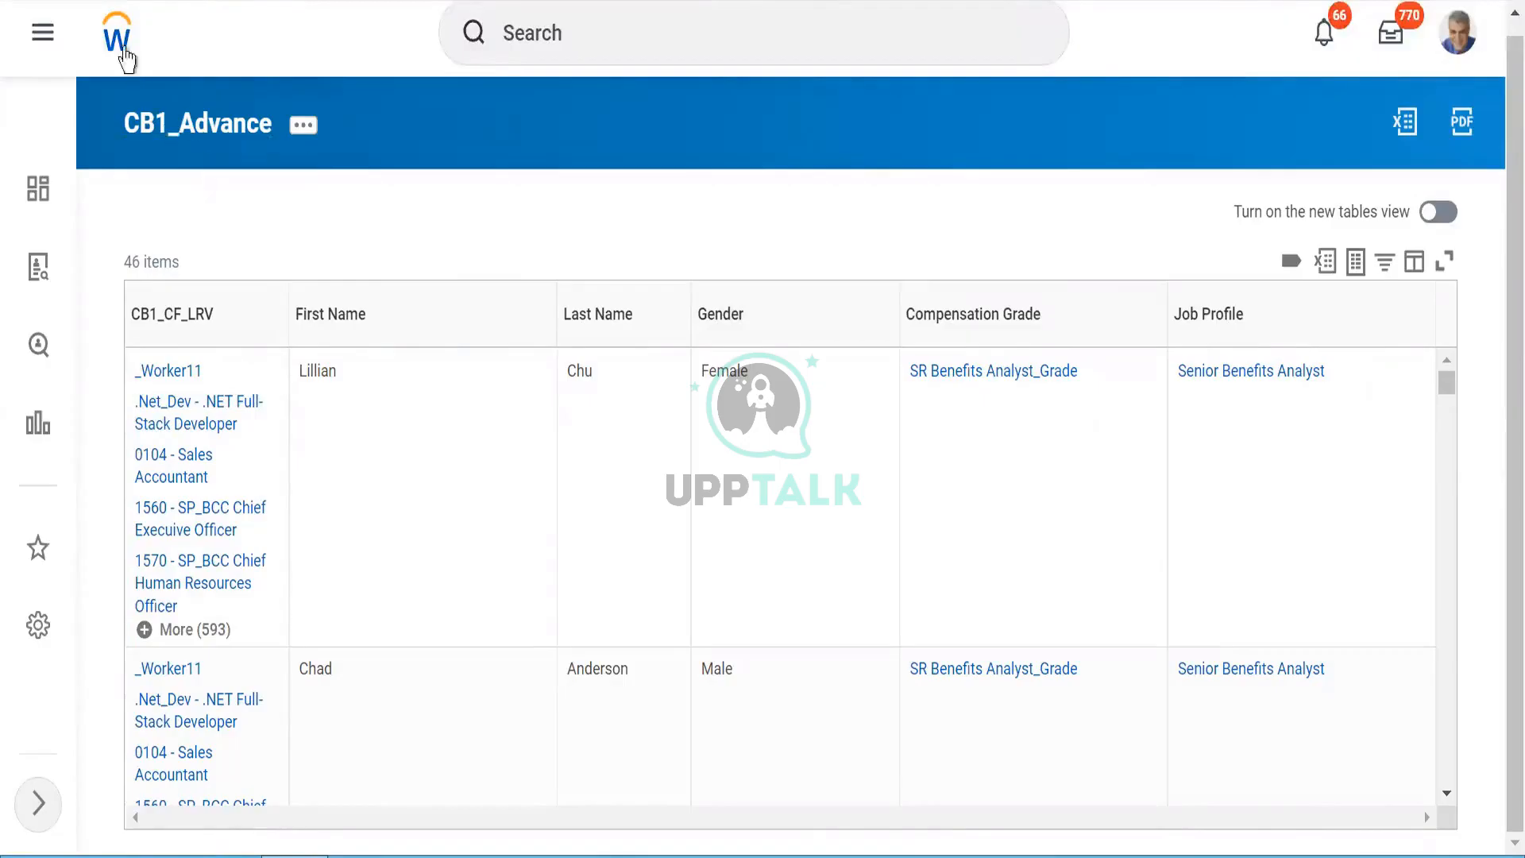
Cancel editing the CB1_CF_LRV calculated field and discard the unsaved lookup field change.
{"action": "left_click", "coordinate": [117, 43]}
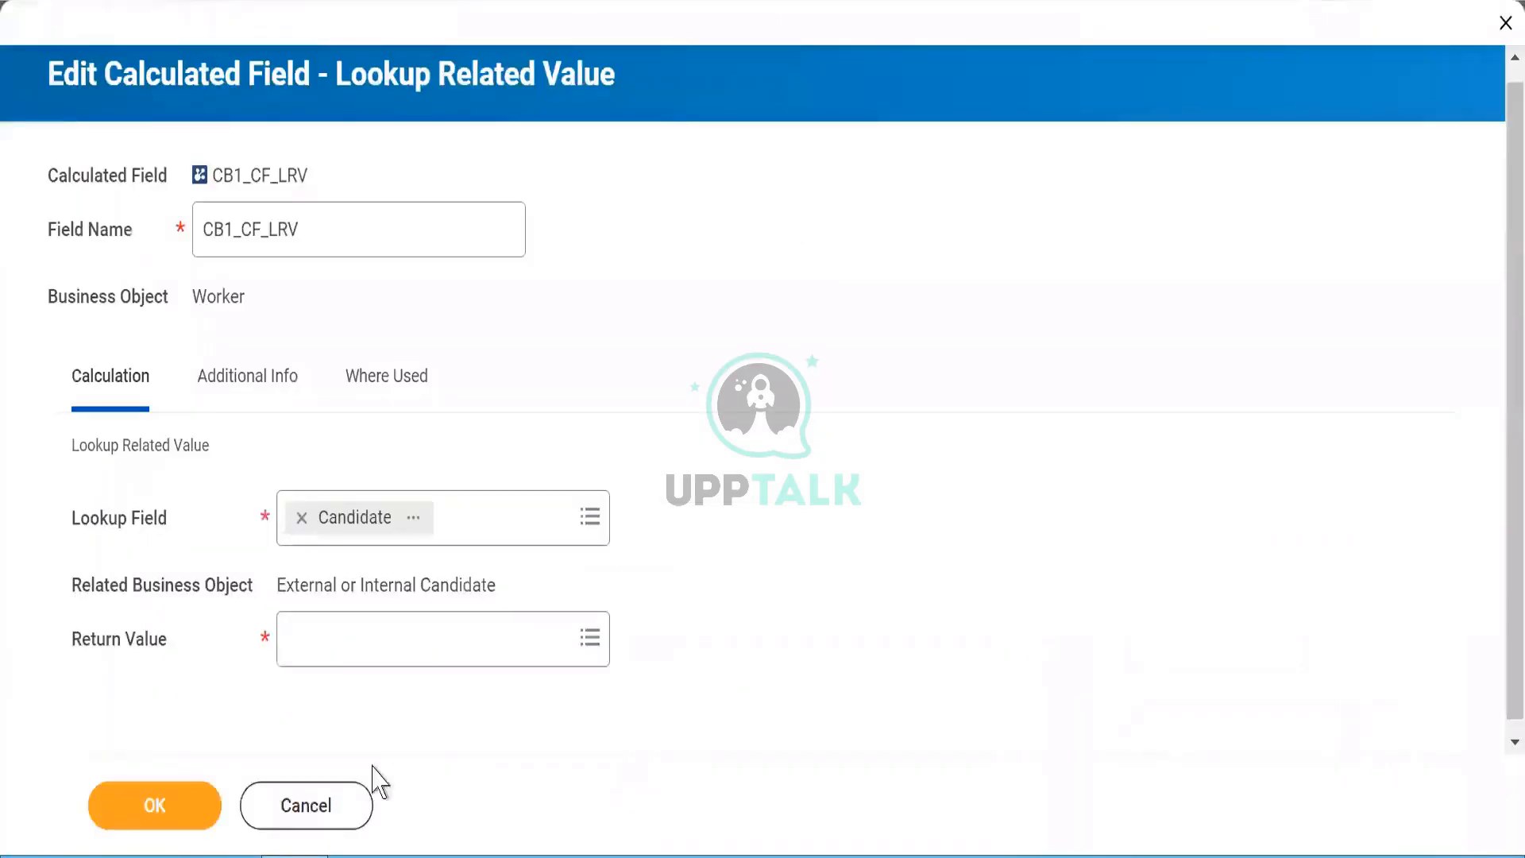
{"action": "left_click", "coordinate": [300, 807]}
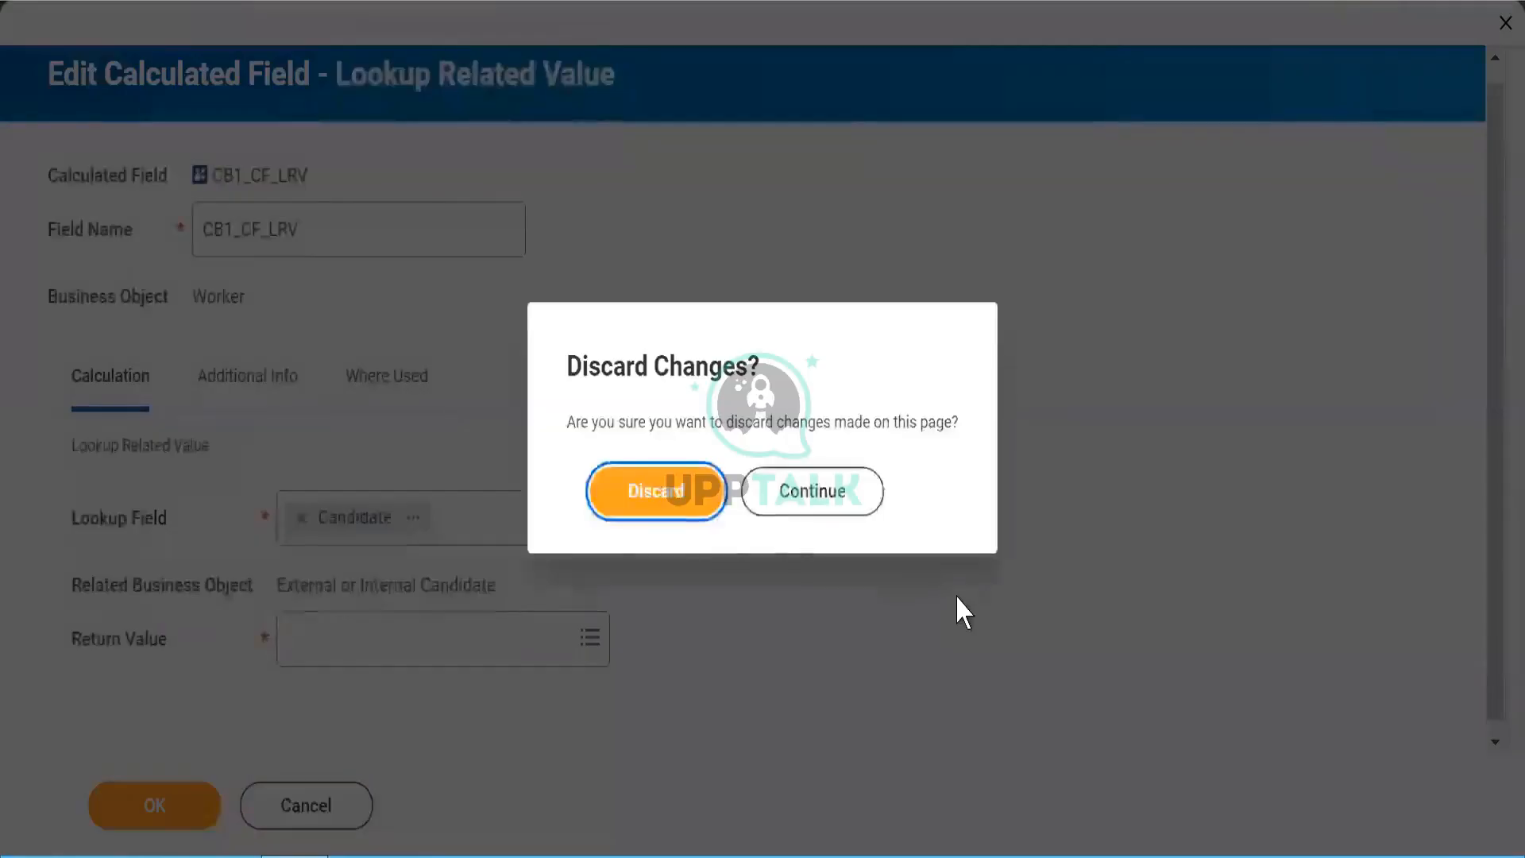
{"action": "left_click", "coordinate": [680, 489]}
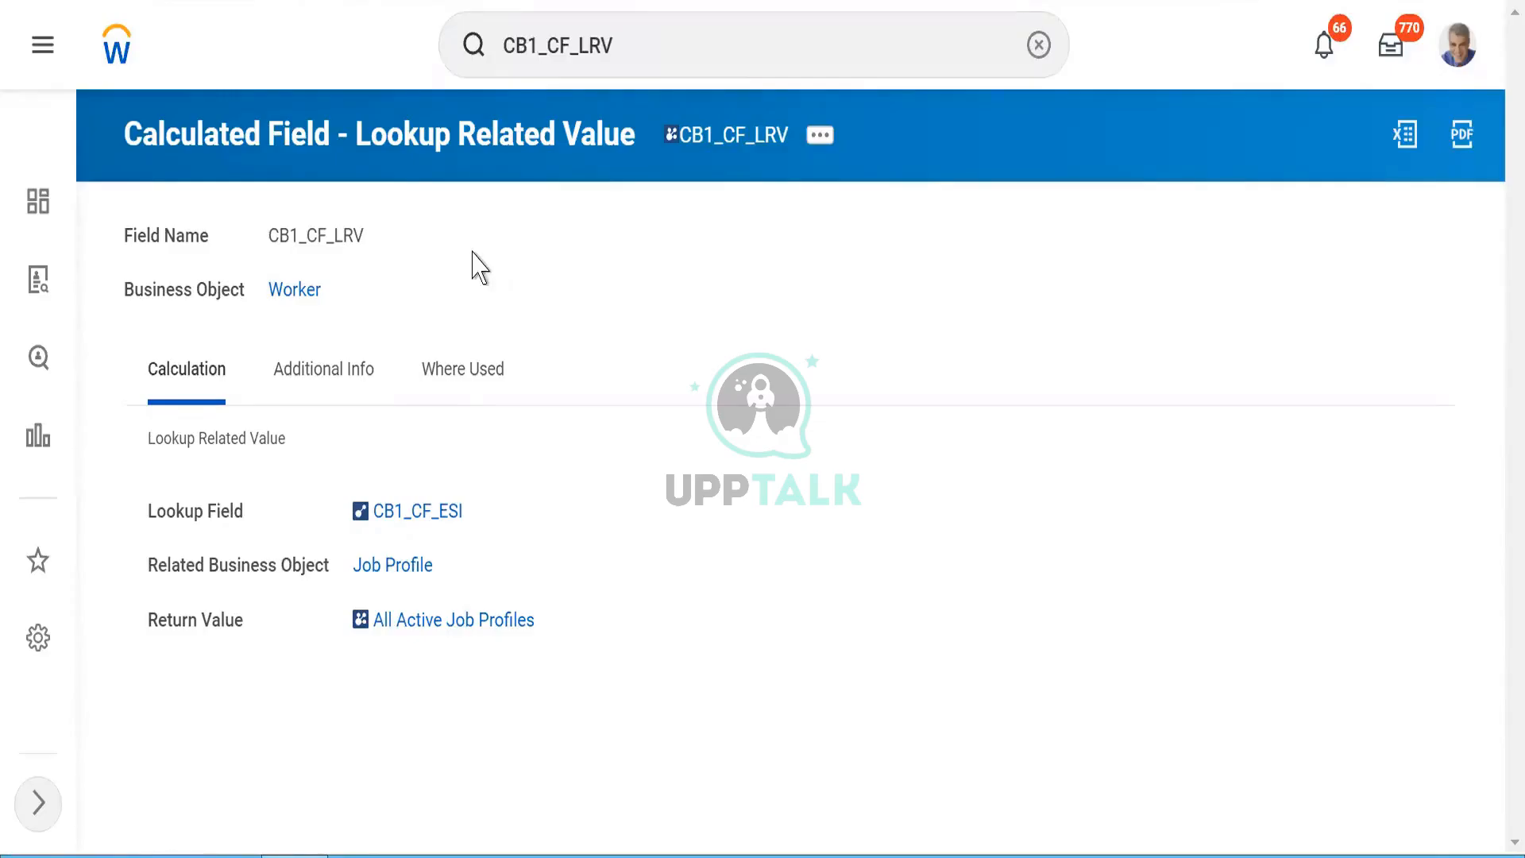
Revisit the related business objects of Job Profile and return to the CB1_CF_LRV calculated field definition.
{"action": "left_click", "coordinate": [340, 1]}
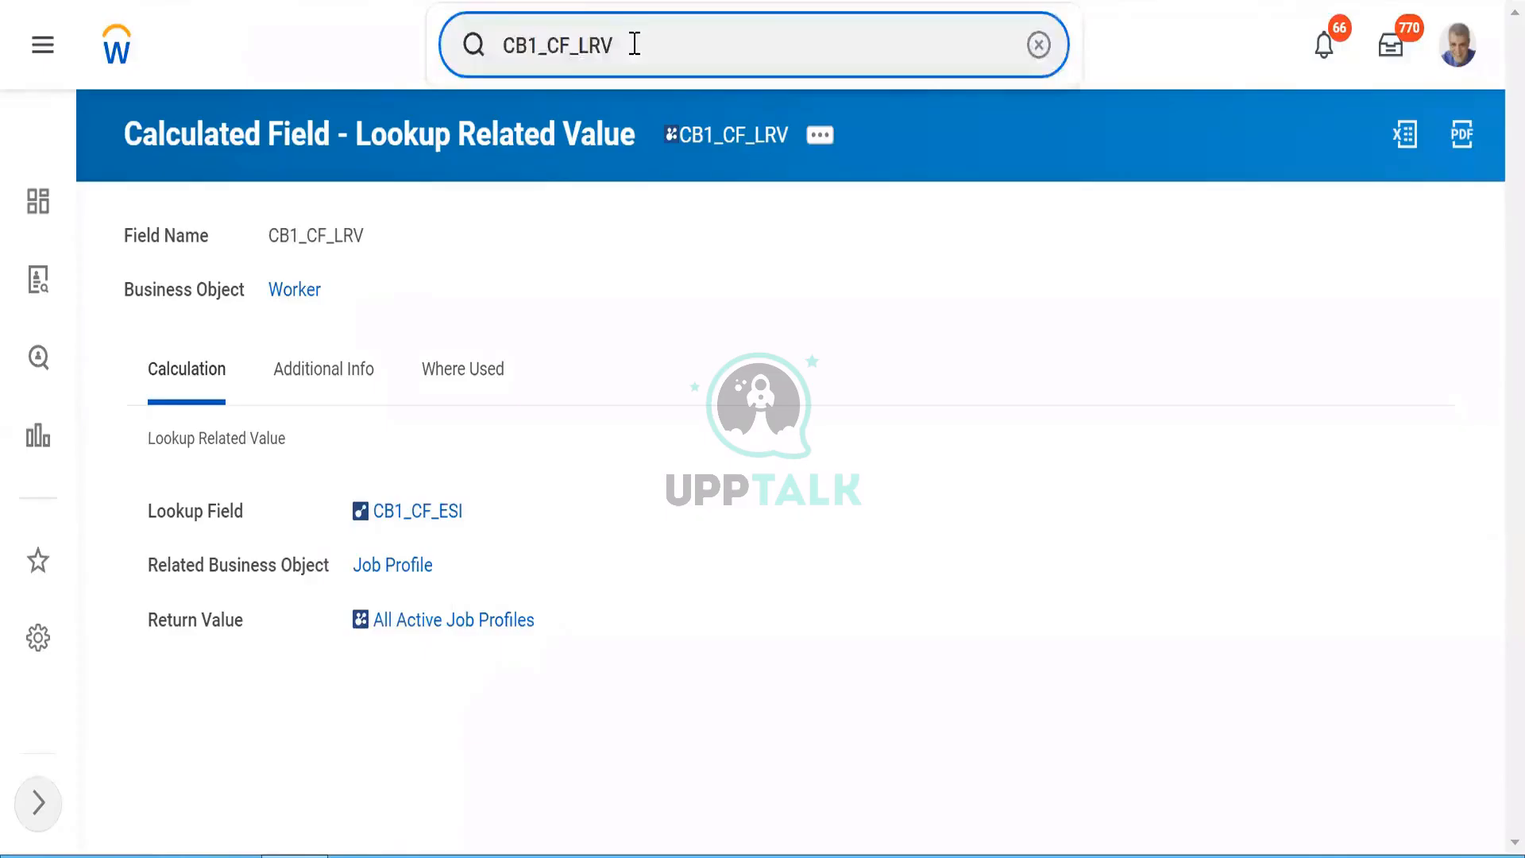
{"action": "double_click", "coordinate": [635, 44]}
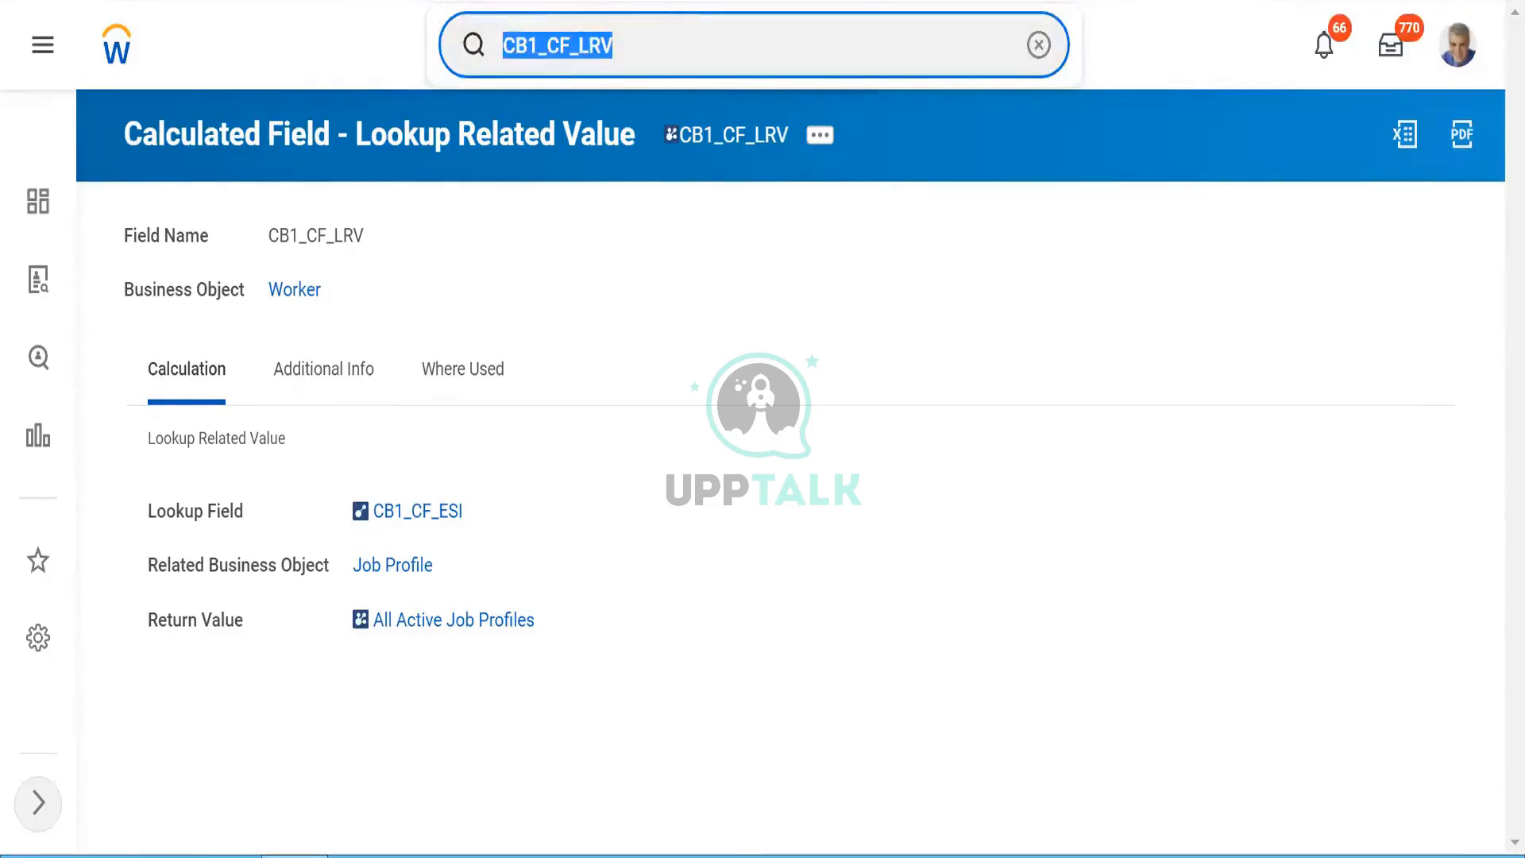
{"action": "type", "text": "BO:Job Profile"}
{"action": "key", "text": "Return"}
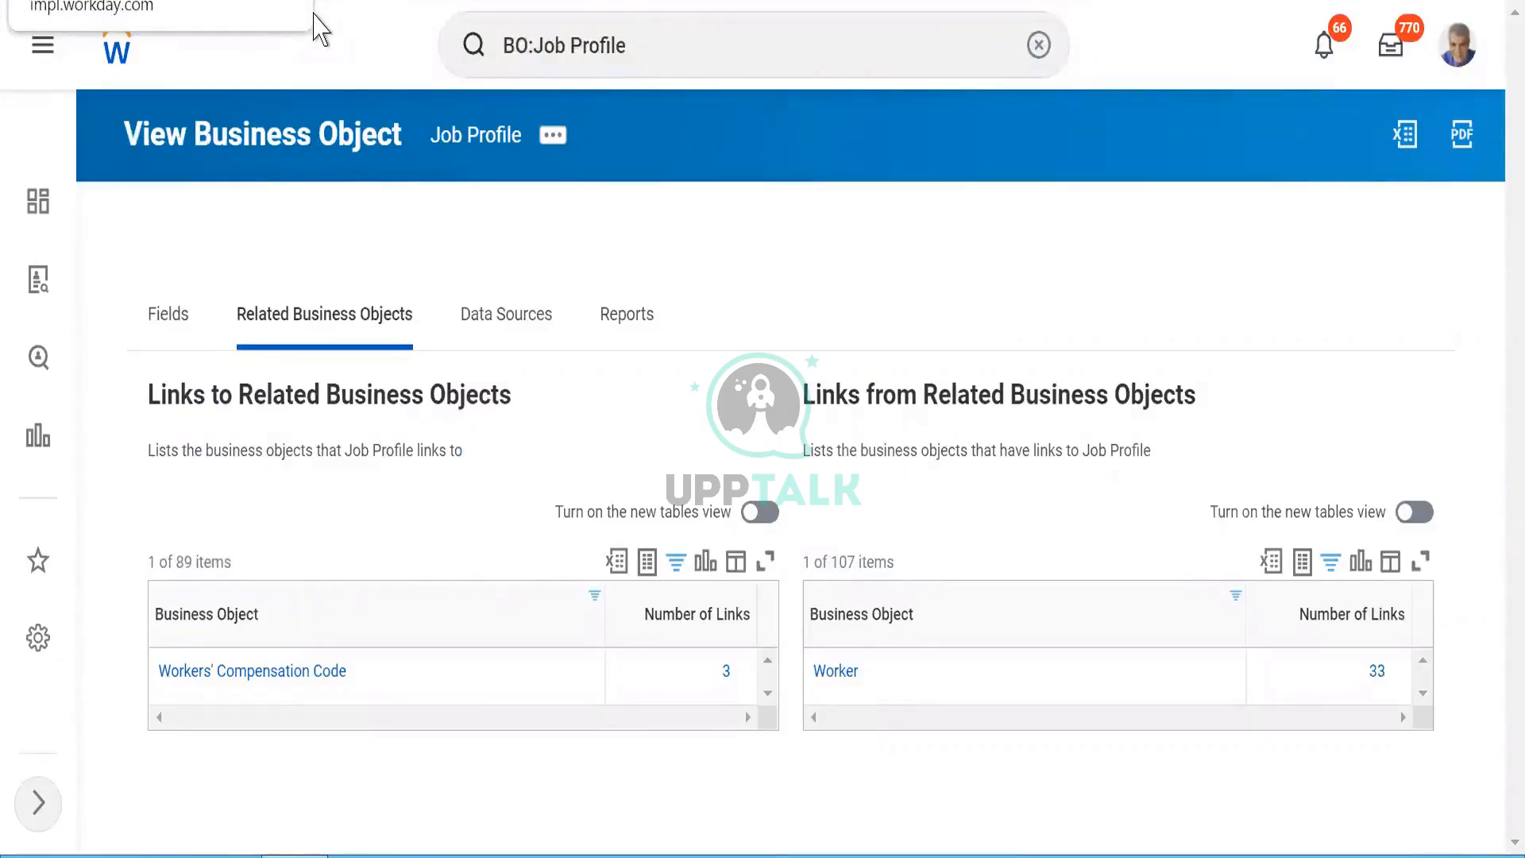
{"action": "left_click", "coordinate": [313, 14]}
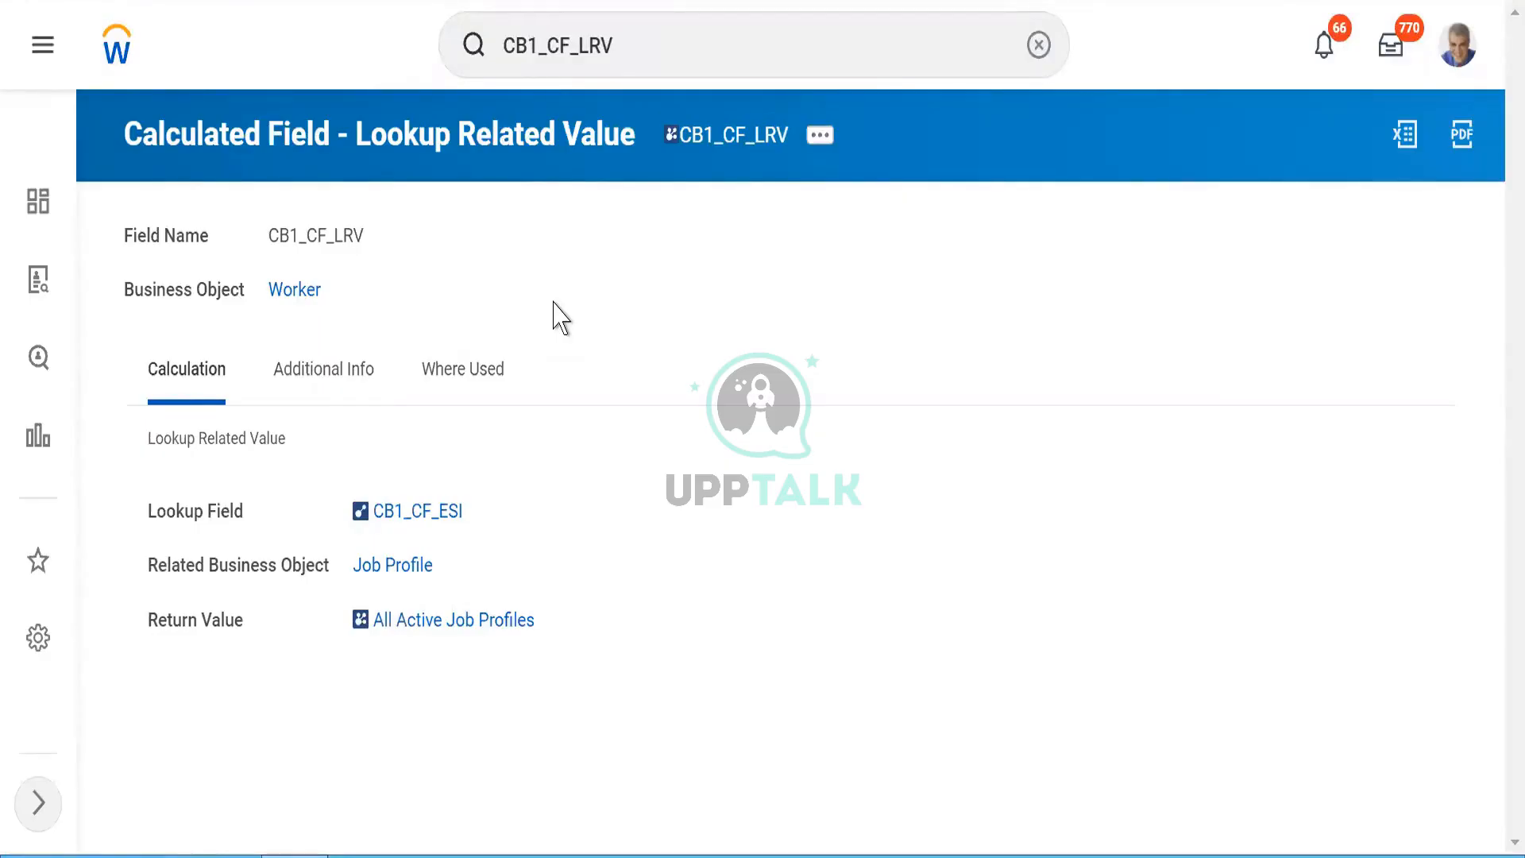
{"action": "mouse_move", "coordinate": [441, 534]}
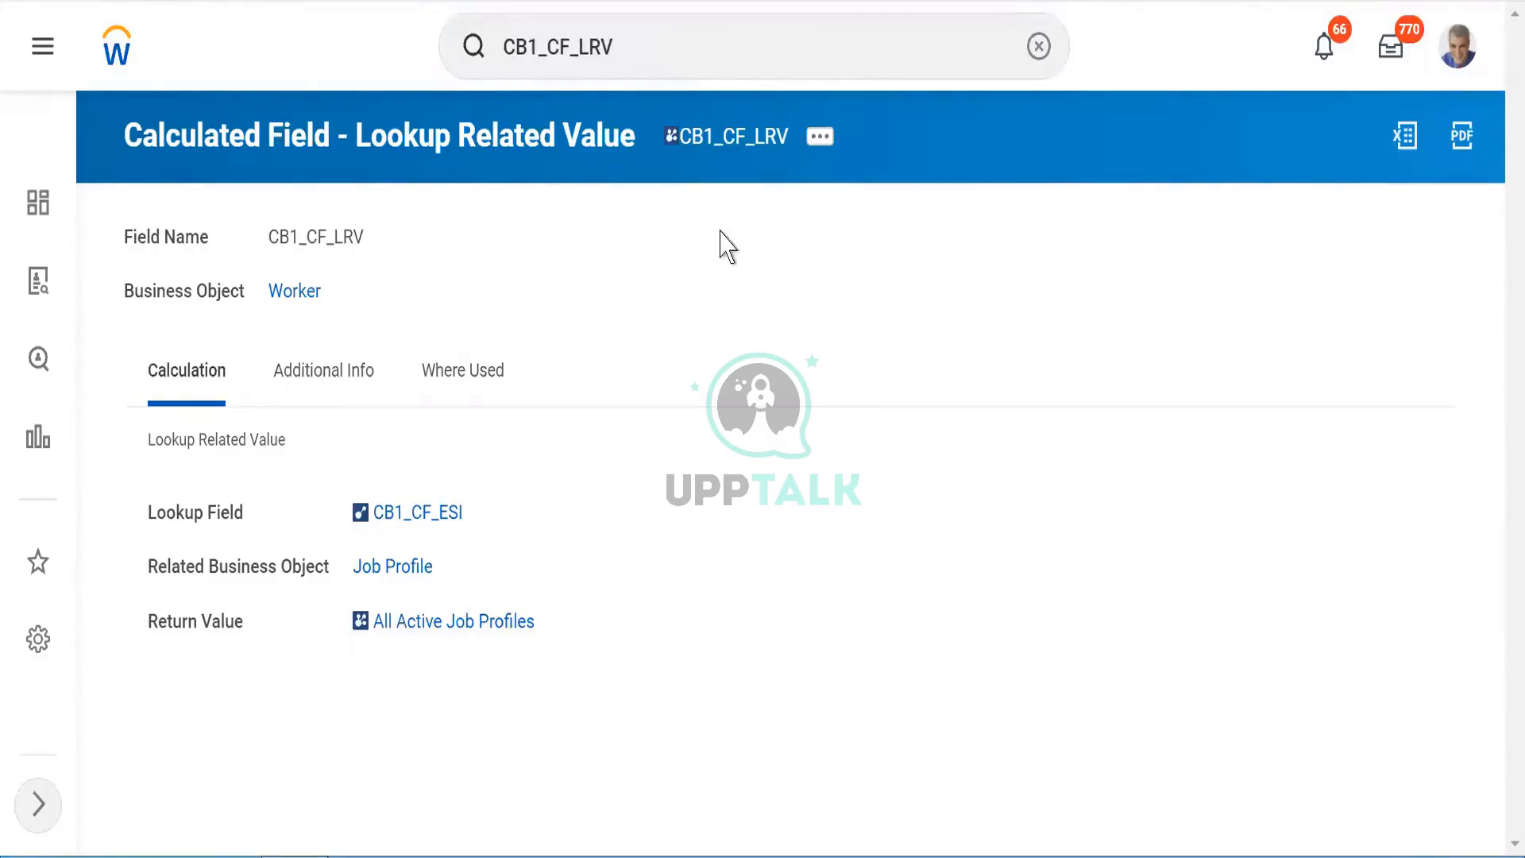
Open CB1_CF_LRV for editing, review its additional information and calculation settings, and close its page.
{"action": "left_click", "coordinate": [821, 143]}
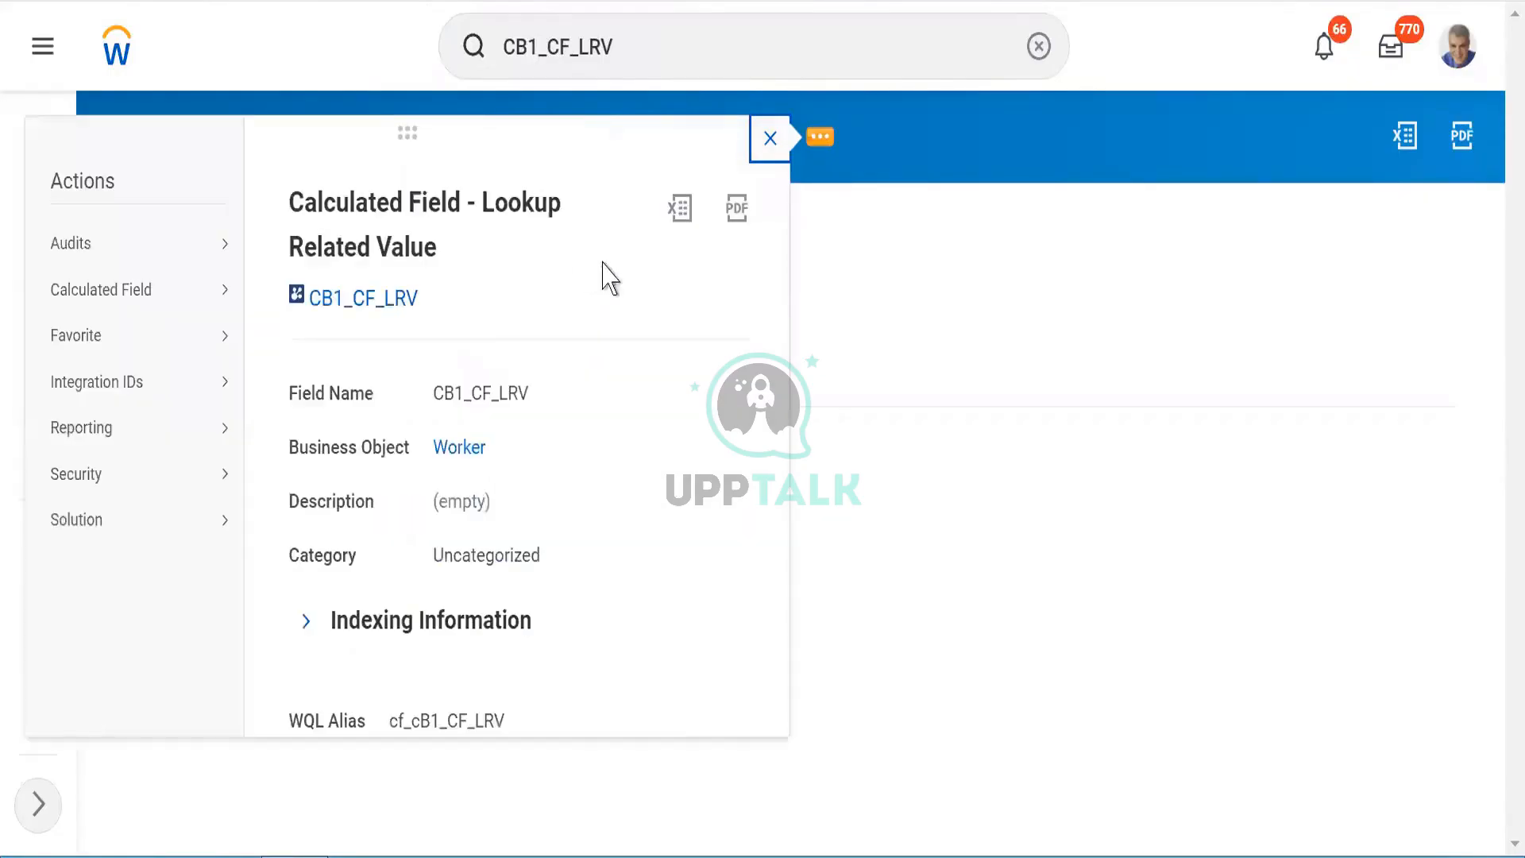
{"action": "mouse_move", "coordinate": [210, 296]}
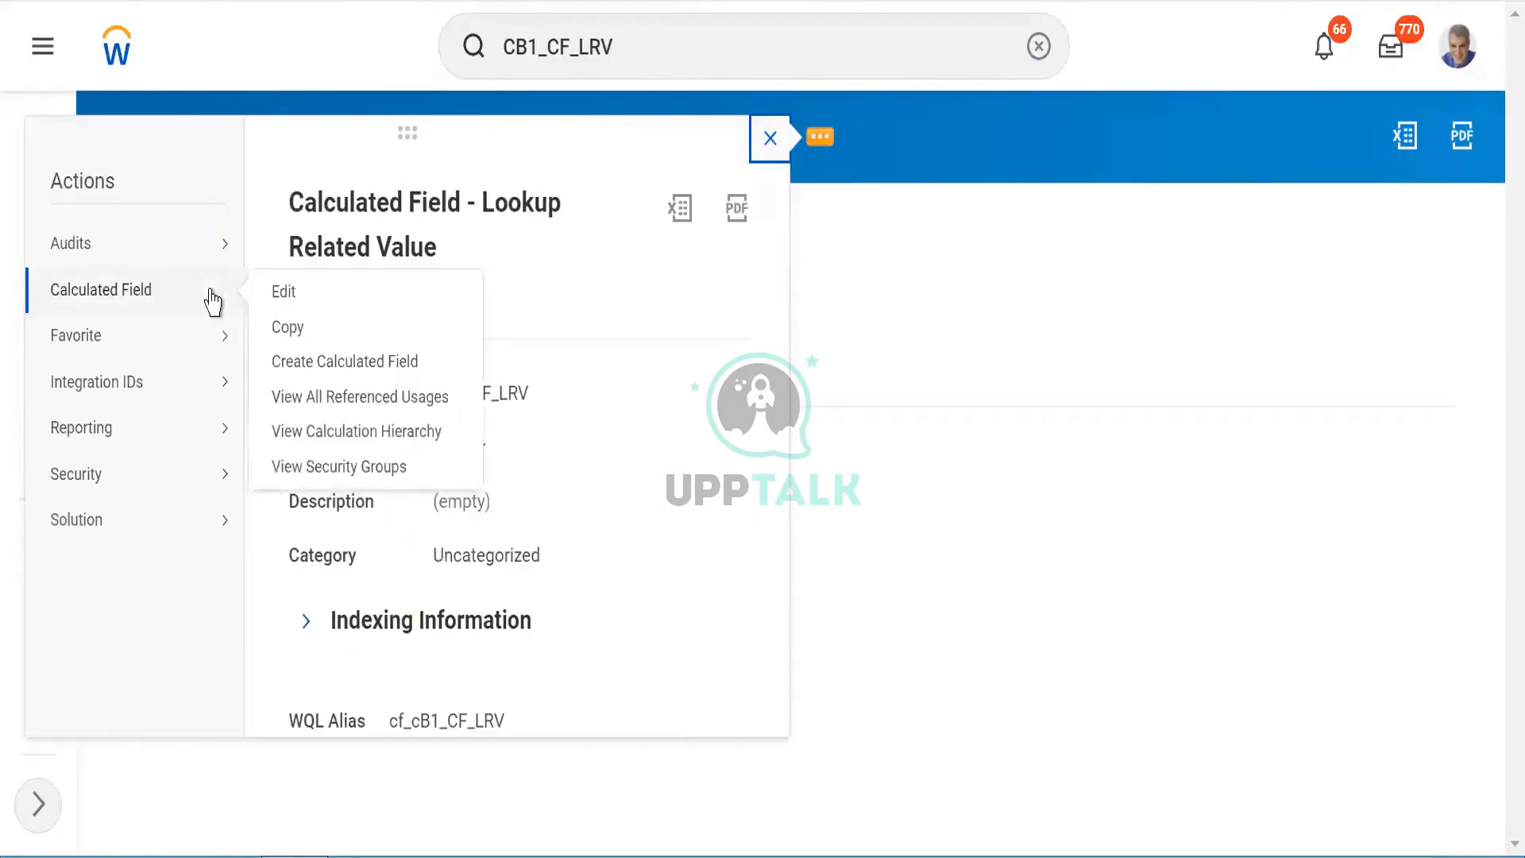
{"action": "left_click", "coordinate": [288, 303]}
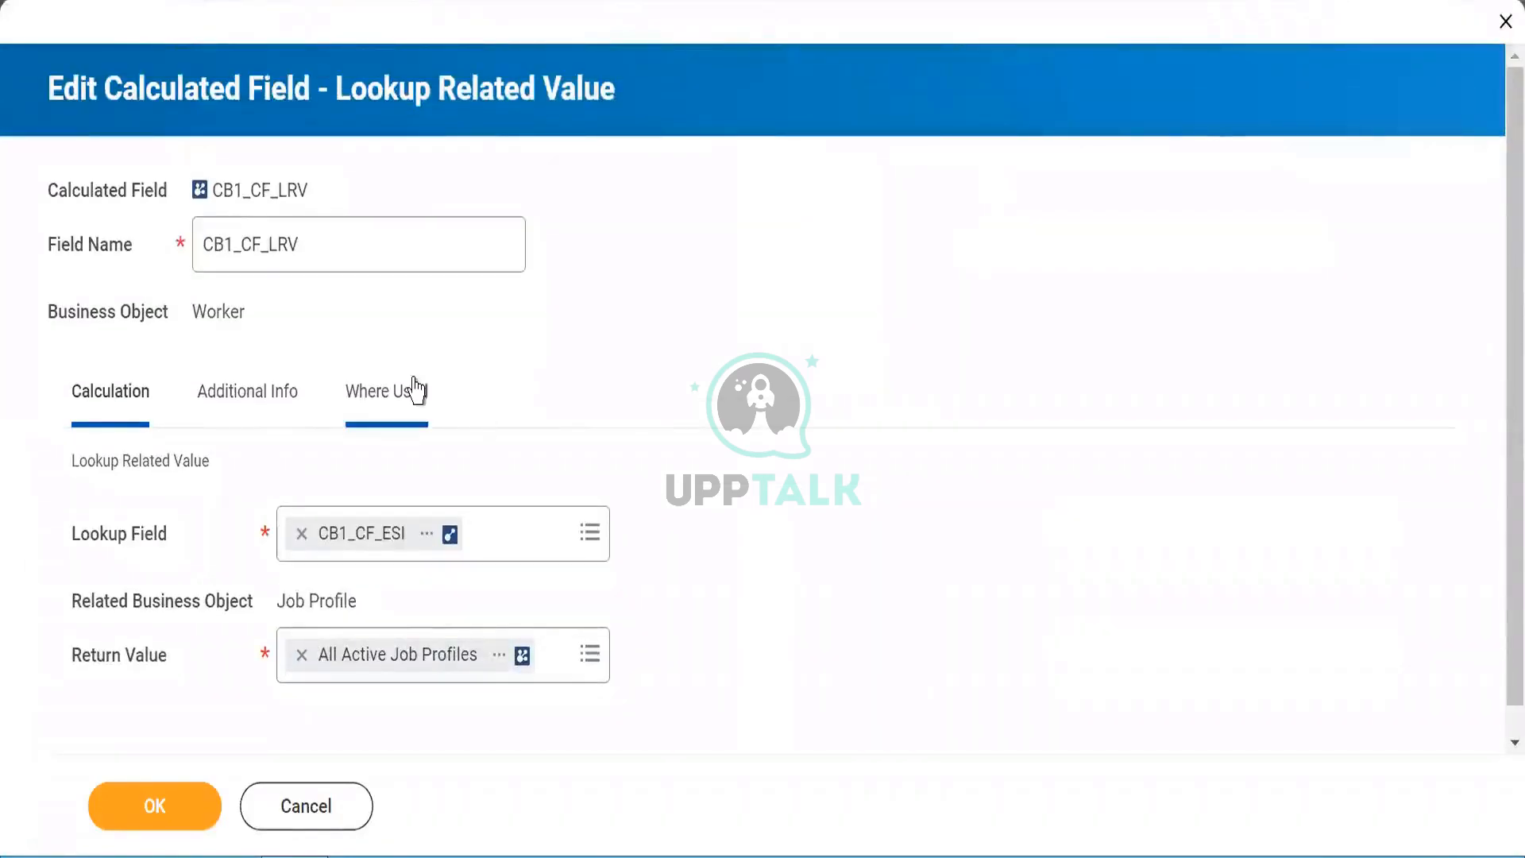
{"action": "left_click", "coordinate": [228, 393]}
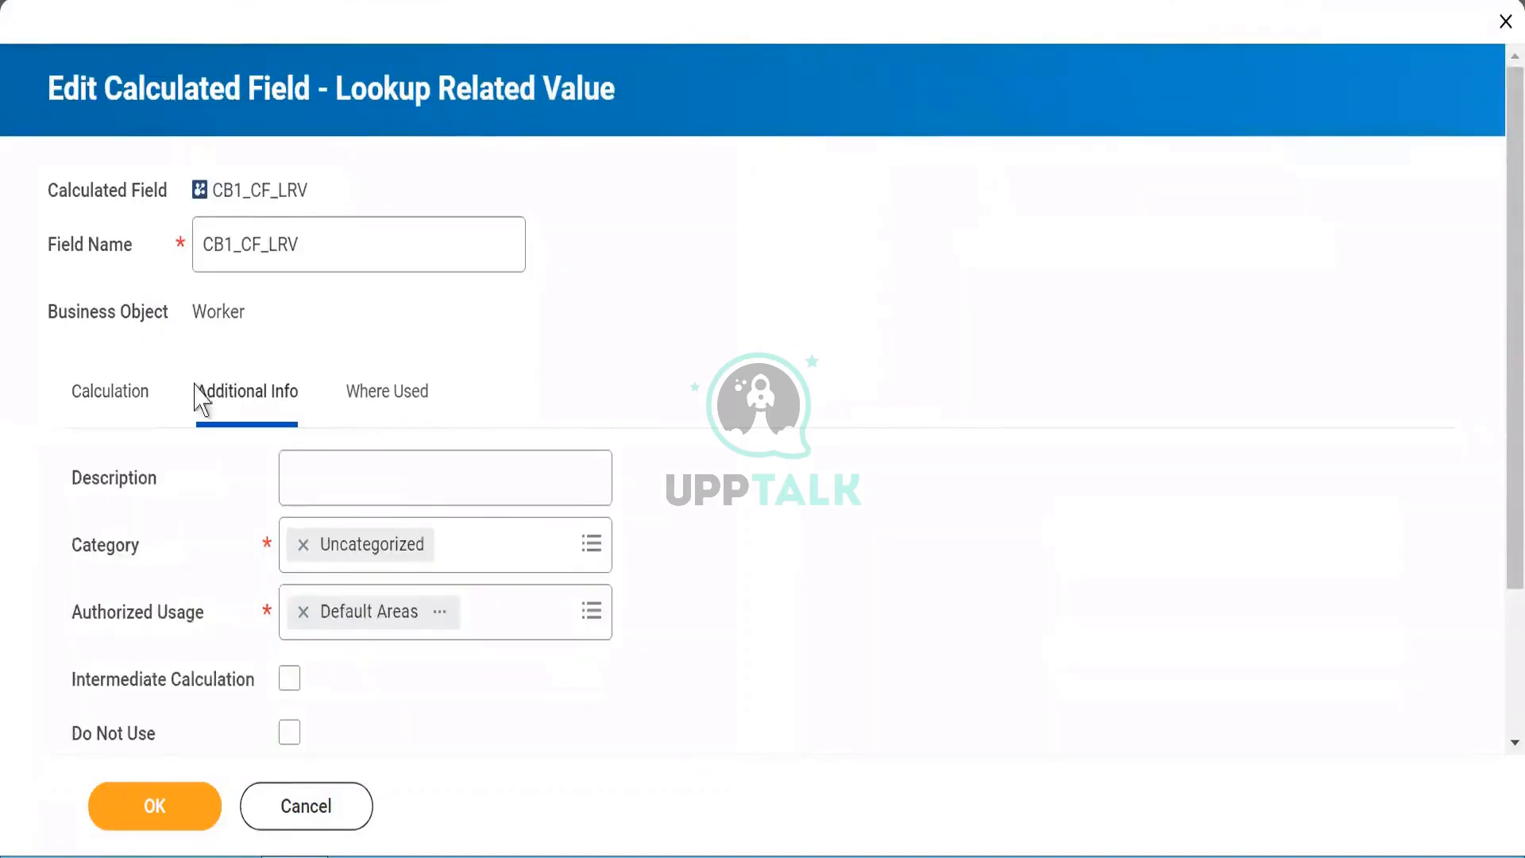
{"action": "left_click", "coordinate": [123, 387]}
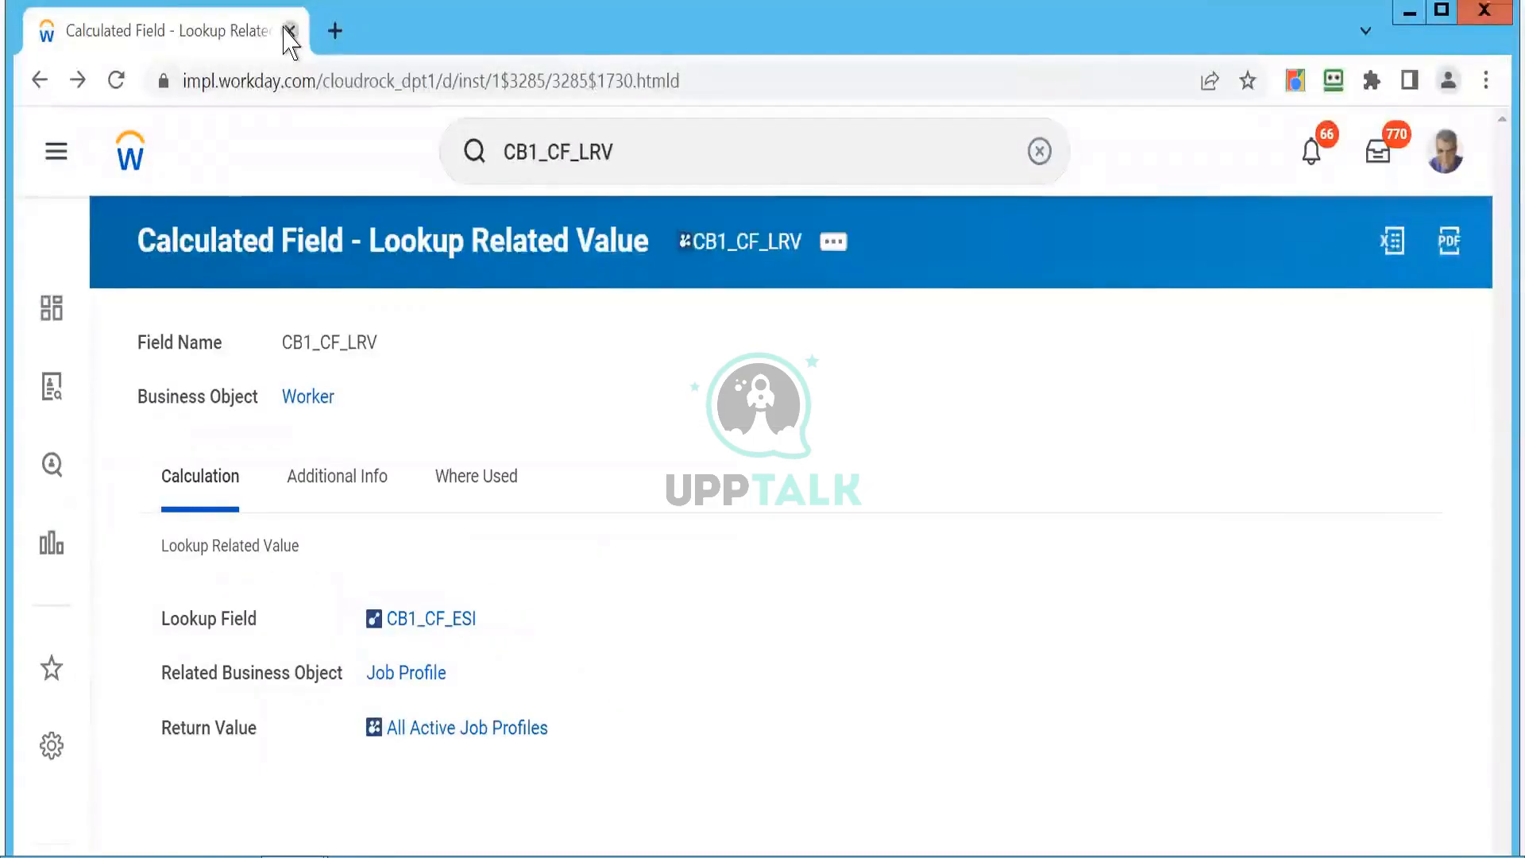
{"action": "left_click", "coordinate": [290, 31]}
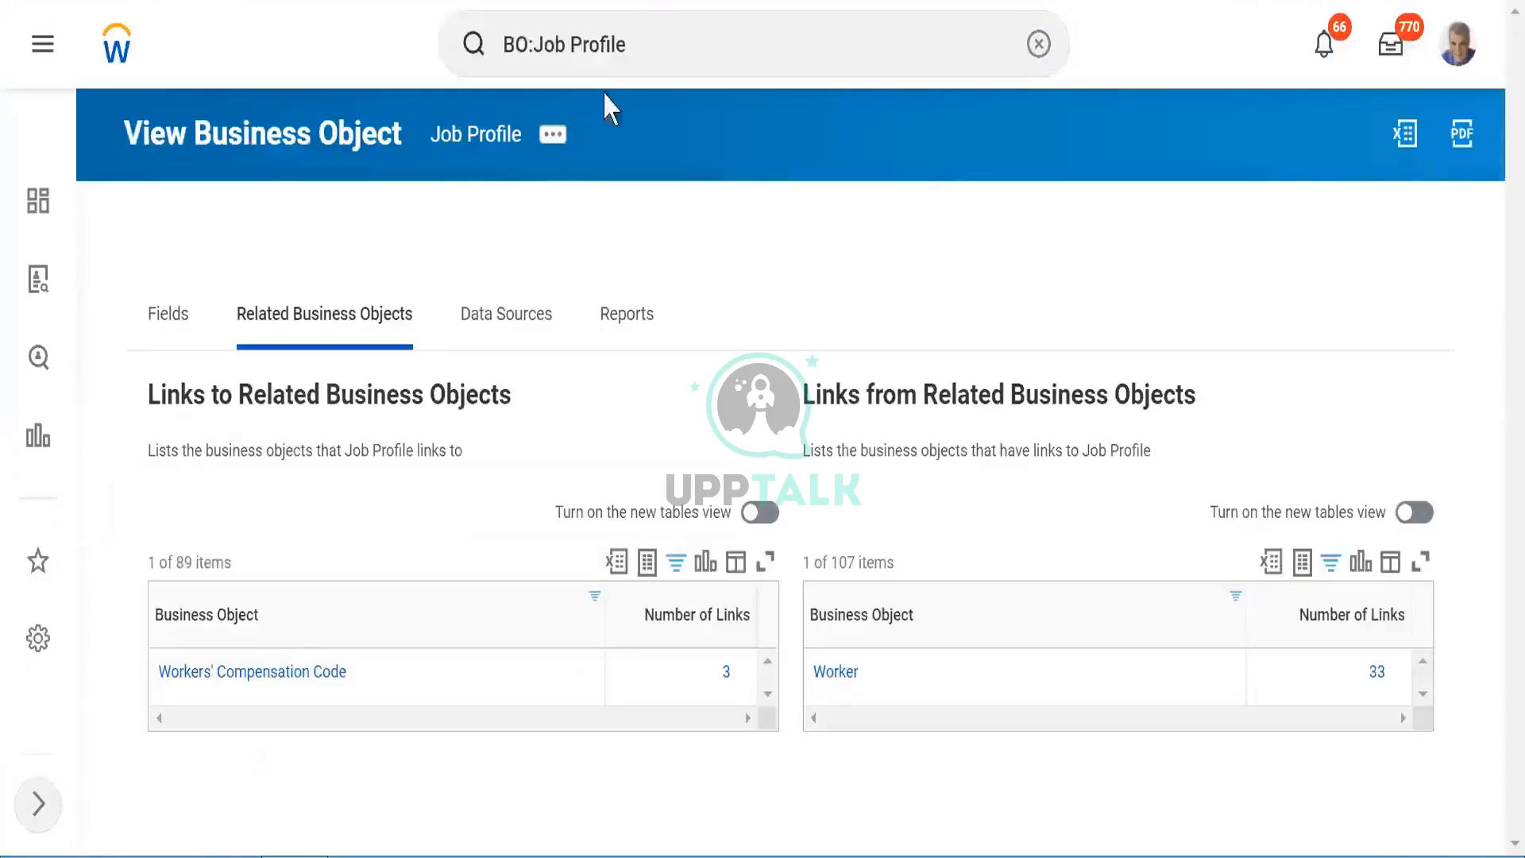
Search for Cb1_CF_ESI across more categories and open the CB1_CF_ESI Extract Single Instance calculated field.
{"action": "left_click", "coordinate": [677, 52]}
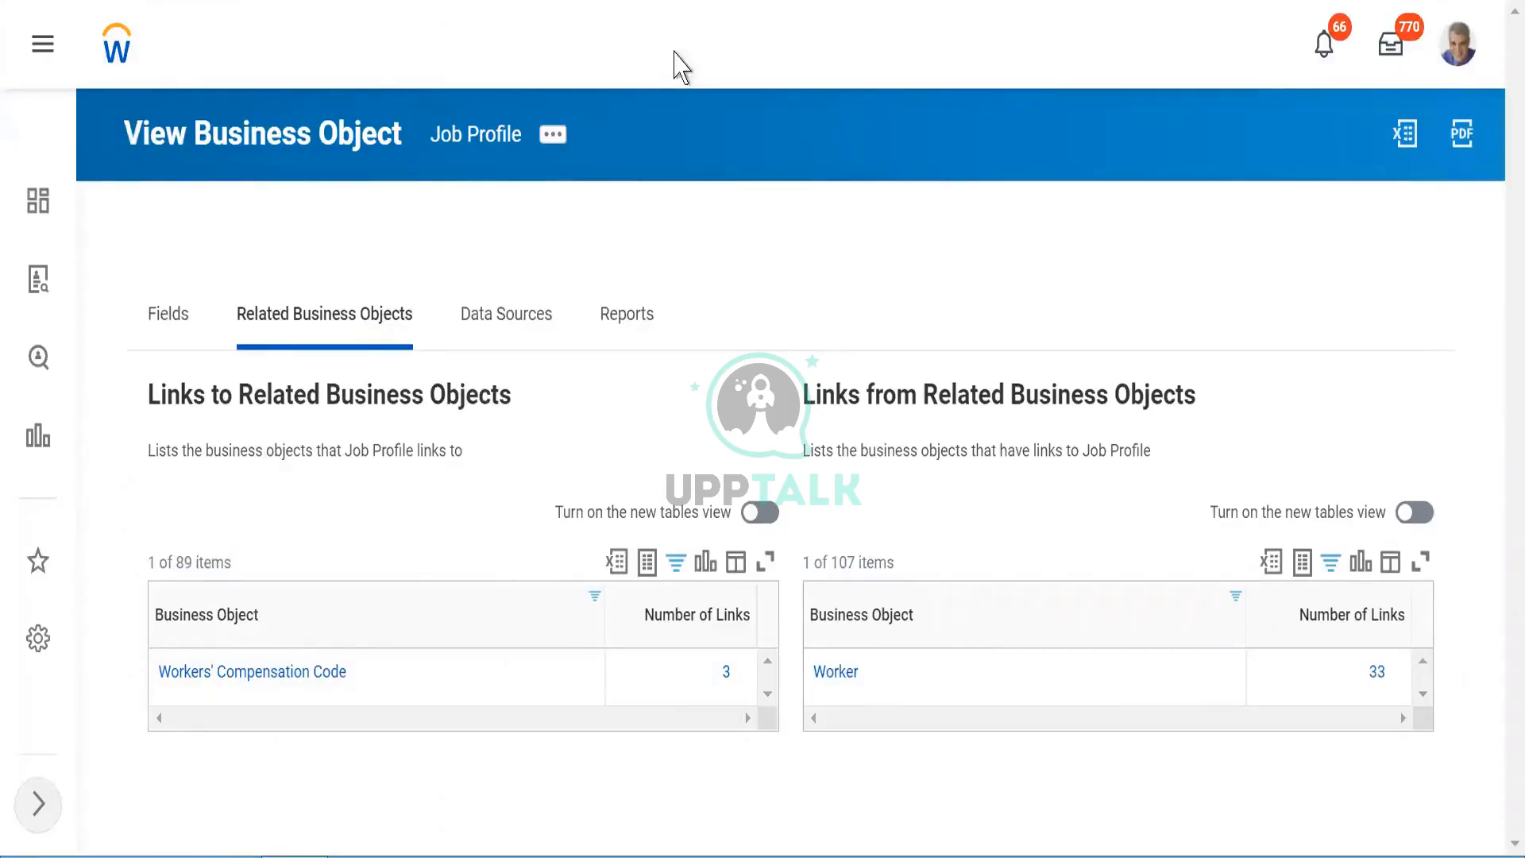
{"action": "left_click", "coordinate": [676, 52]}
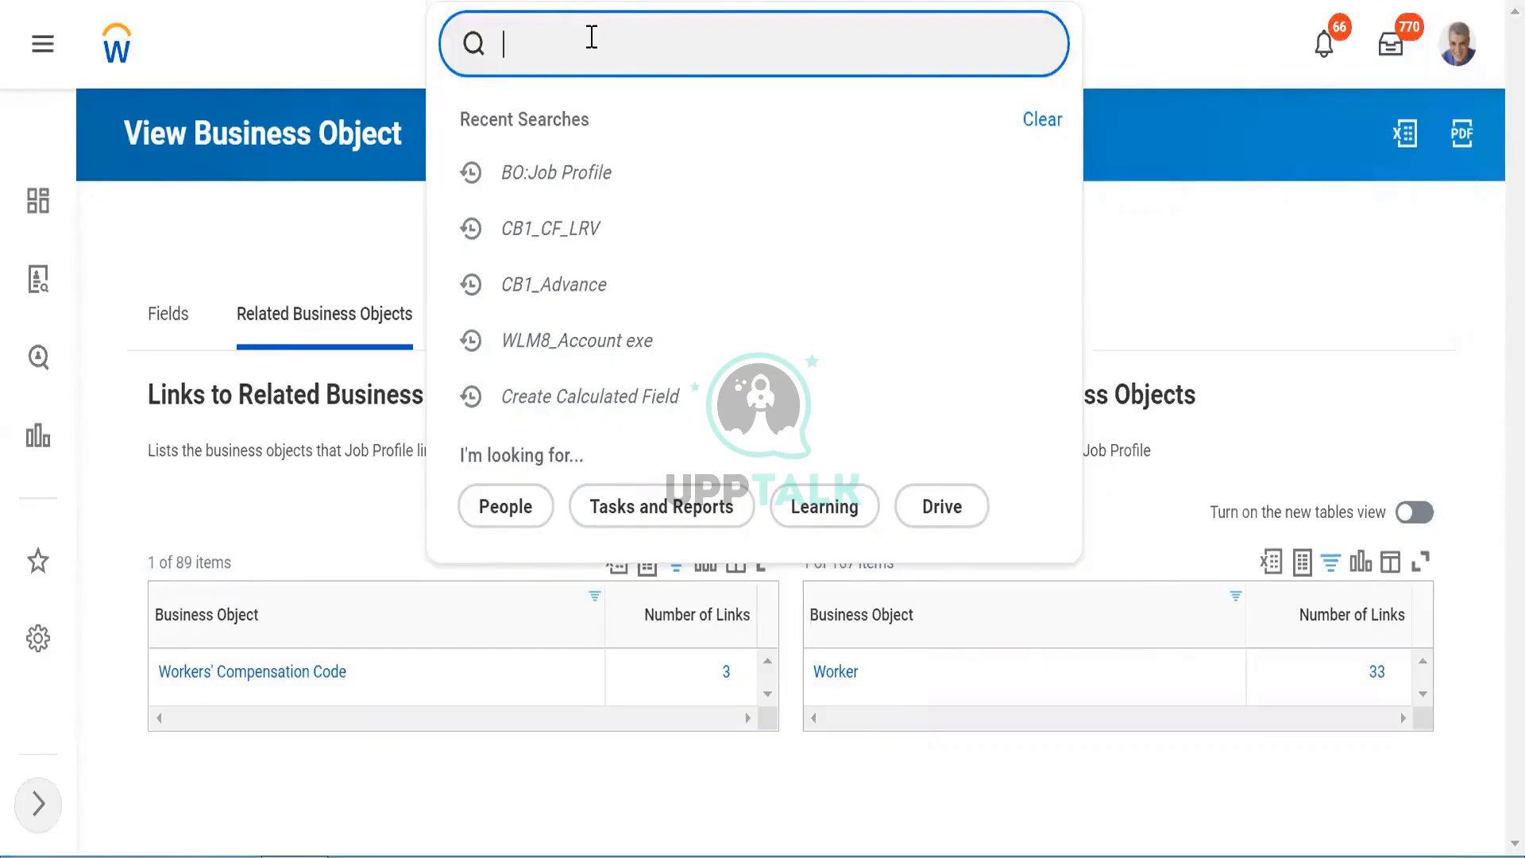
{"action": "type", "text": "Cb1_CF"}
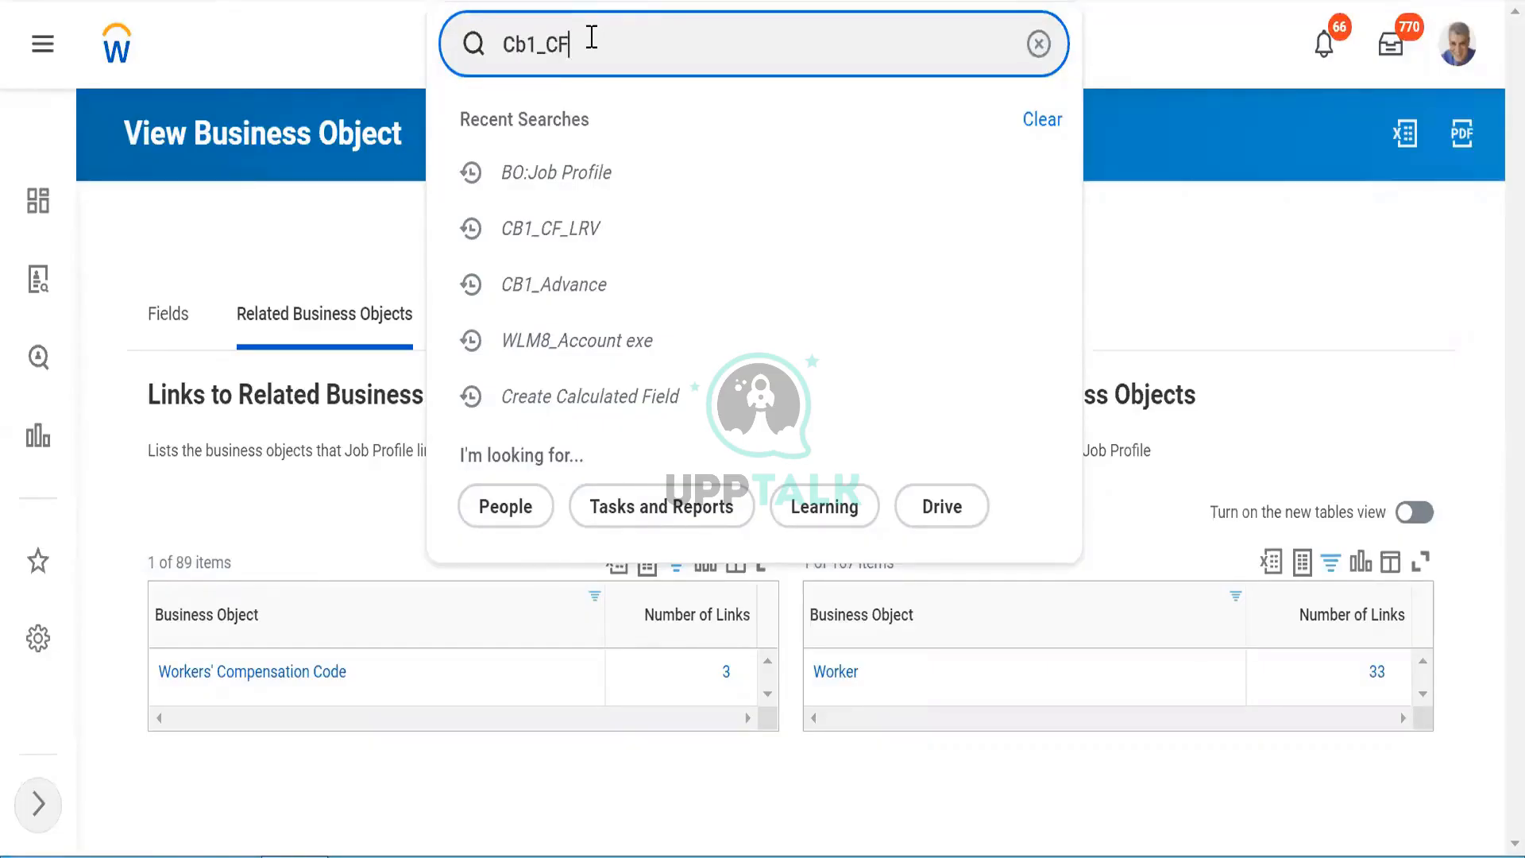
{"action": "type", "text": "_ESI"}
{"action": "key", "text": "Return"}
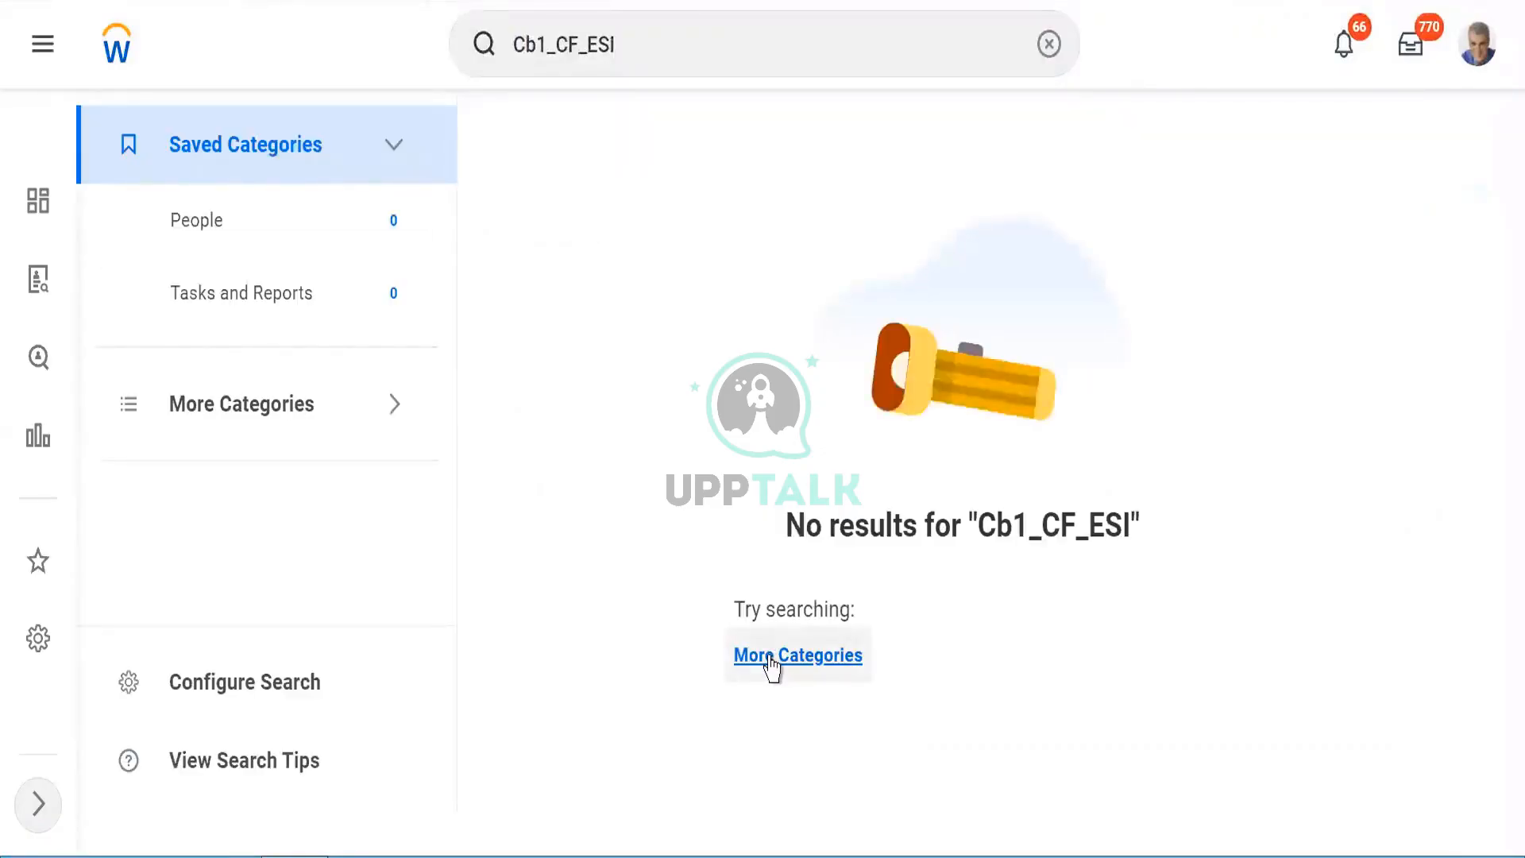
{"action": "left_click", "coordinate": [770, 663]}
{"action": "left_click", "coordinate": [454, 410]}
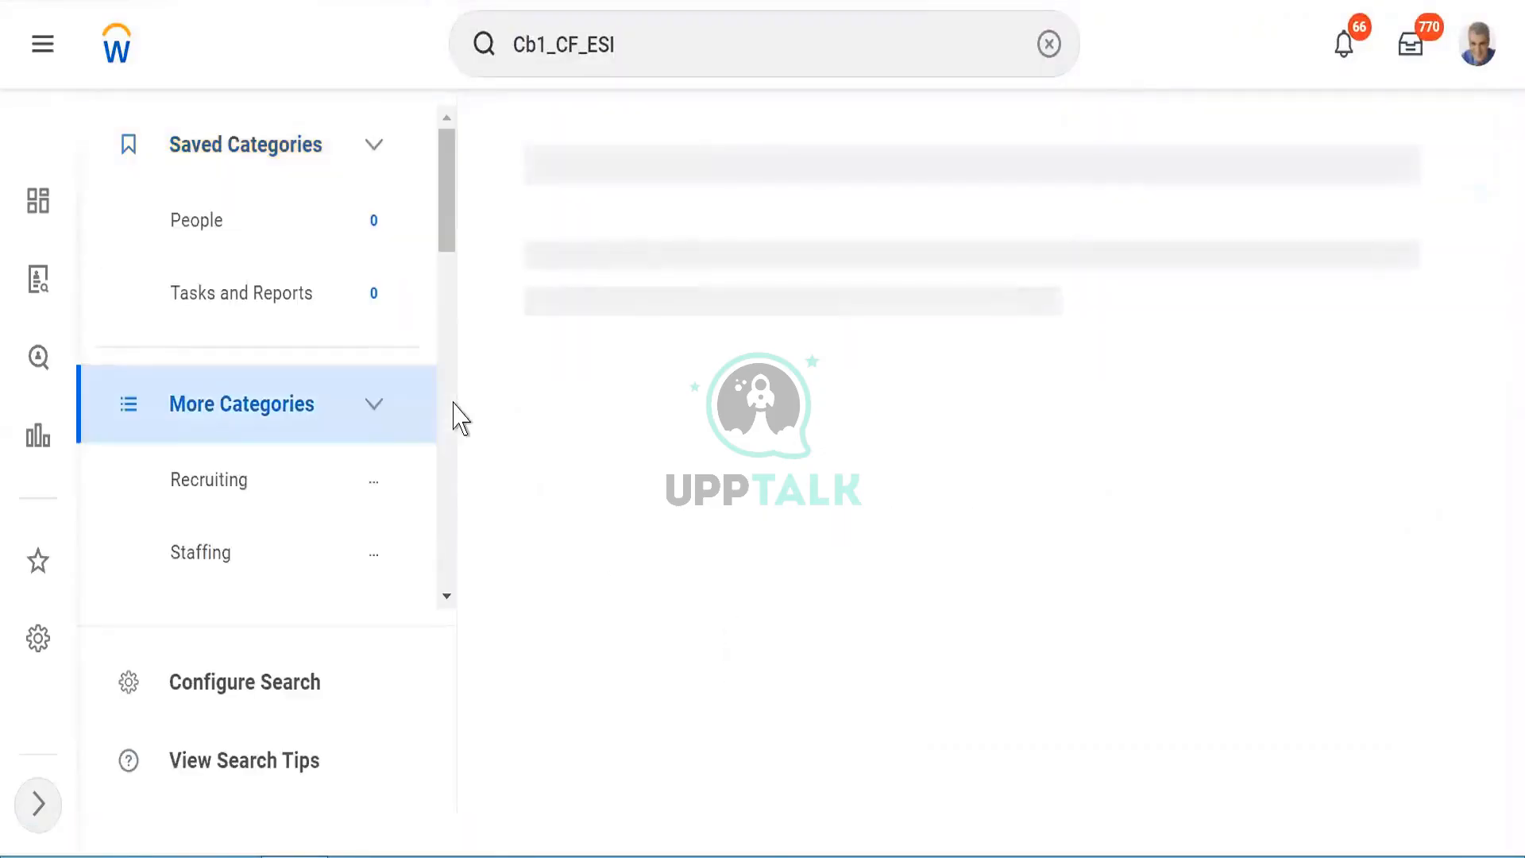
{"action": "left_click_drag", "start_coordinate": [446, 310], "coordinate": [446, 124]}
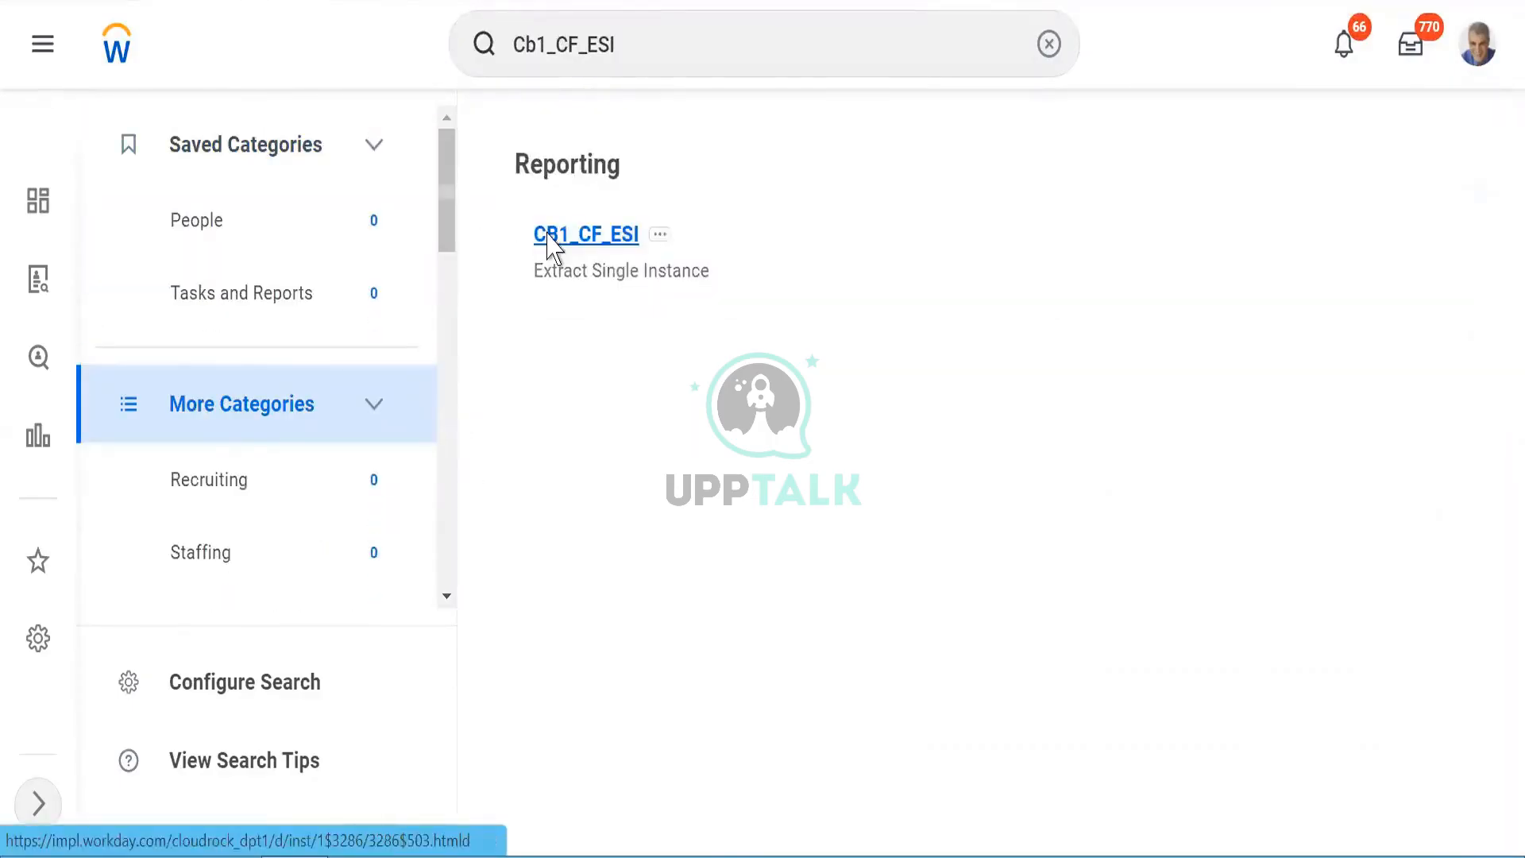
{"action": "left_click", "coordinate": [548, 239]}
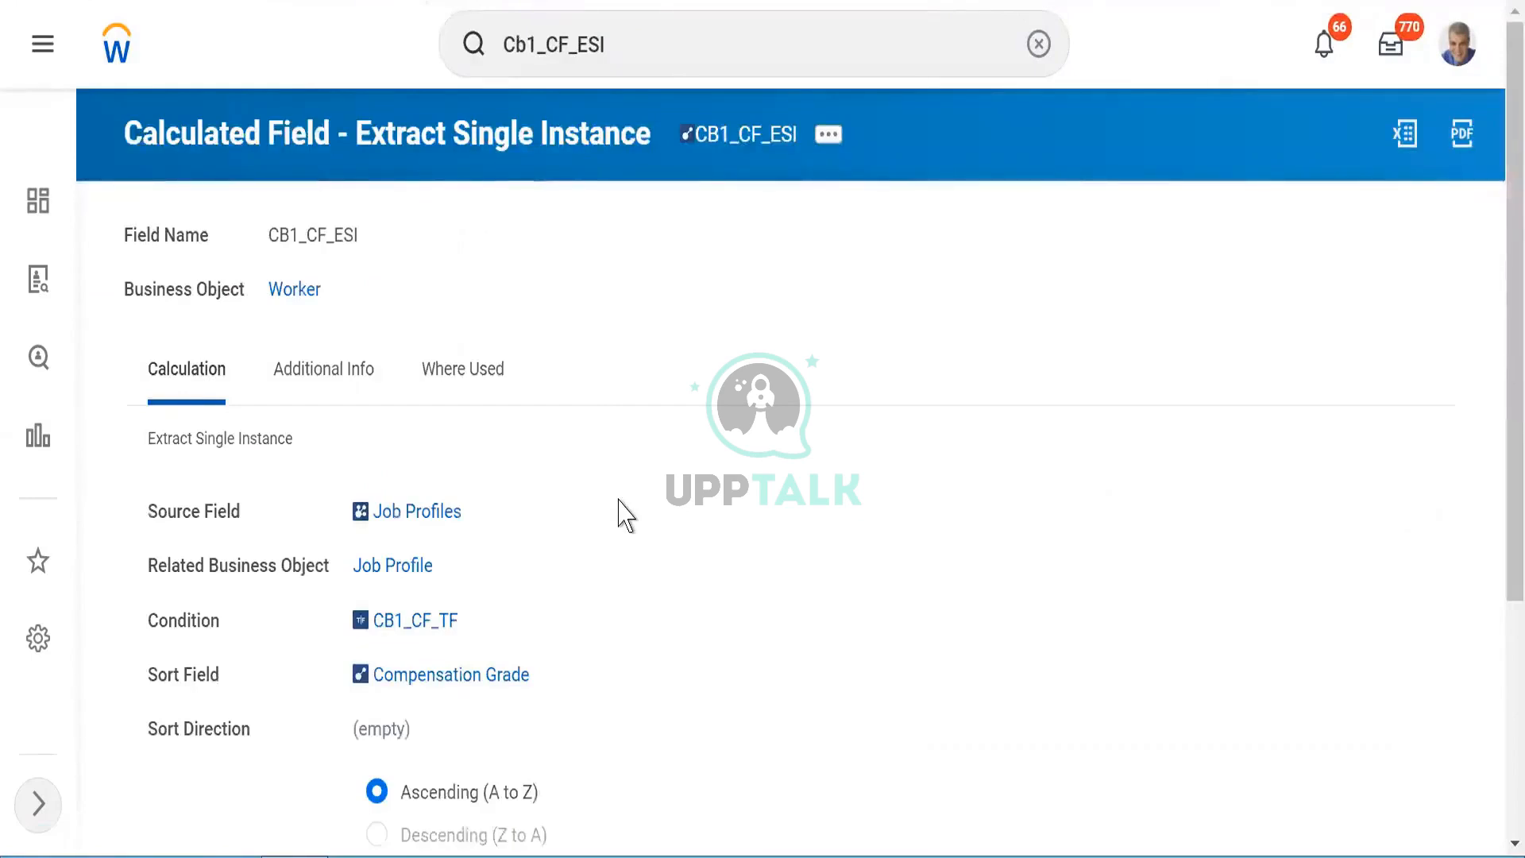
Review the calculation settings of CB1_CF_ESI, including its condition, sort field, sort direction and instance to be returned.
{"action": "scroll", "coordinate": [626, 515], "scroll_direction": "down", "scroll_amount": 4}
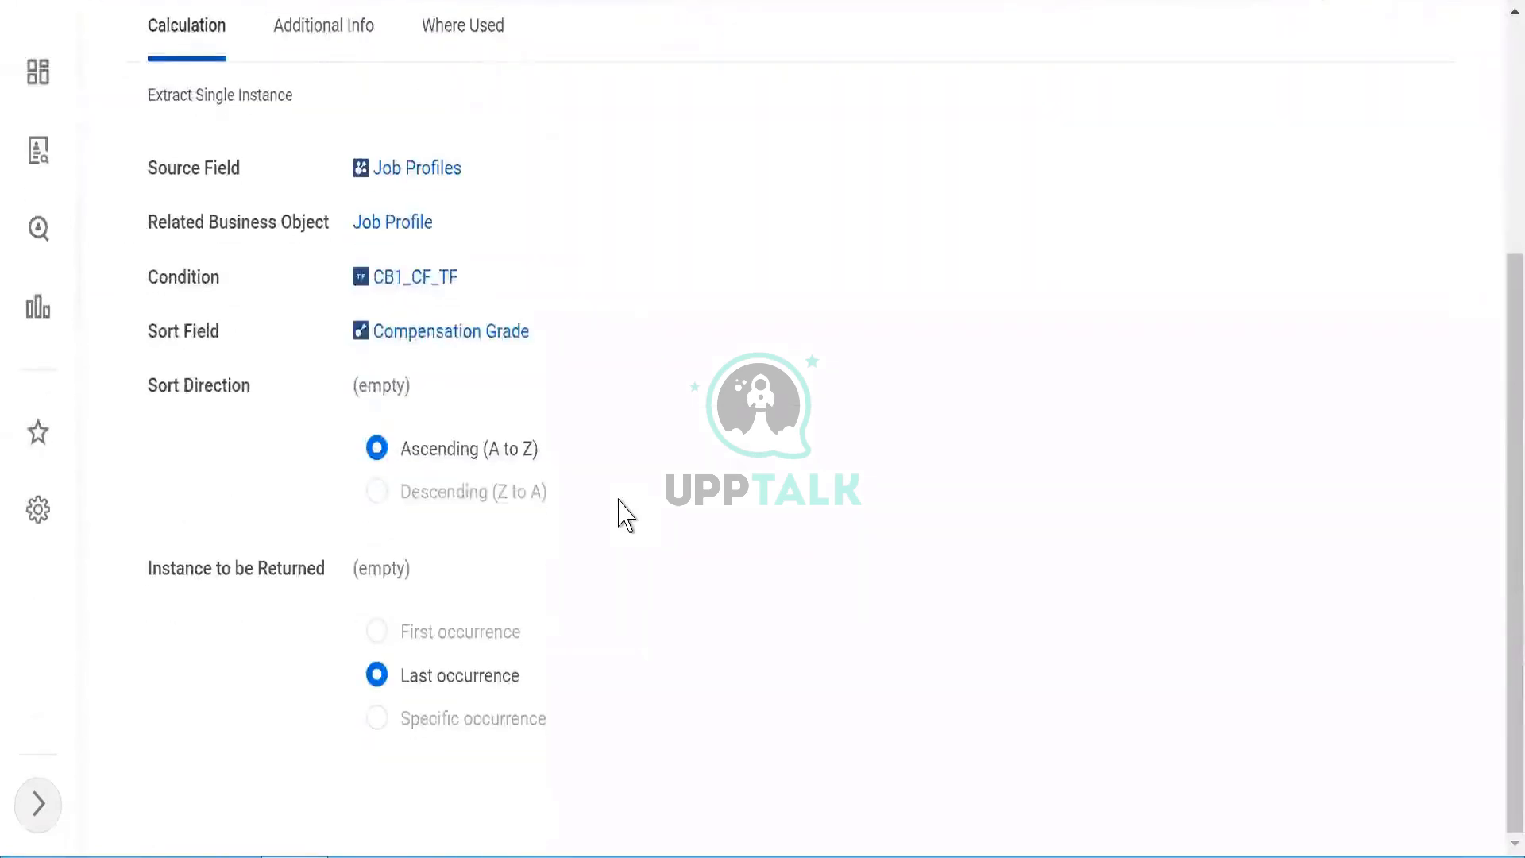
{"action": "scroll", "coordinate": [627, 515], "scroll_direction": "up", "scroll_amount": 2}
{"action": "scroll", "coordinate": [626, 515], "scroll_direction": "up", "scroll_amount": 1}
{"action": "scroll", "coordinate": [626, 515], "scroll_direction": "down", "scroll_amount": 1}
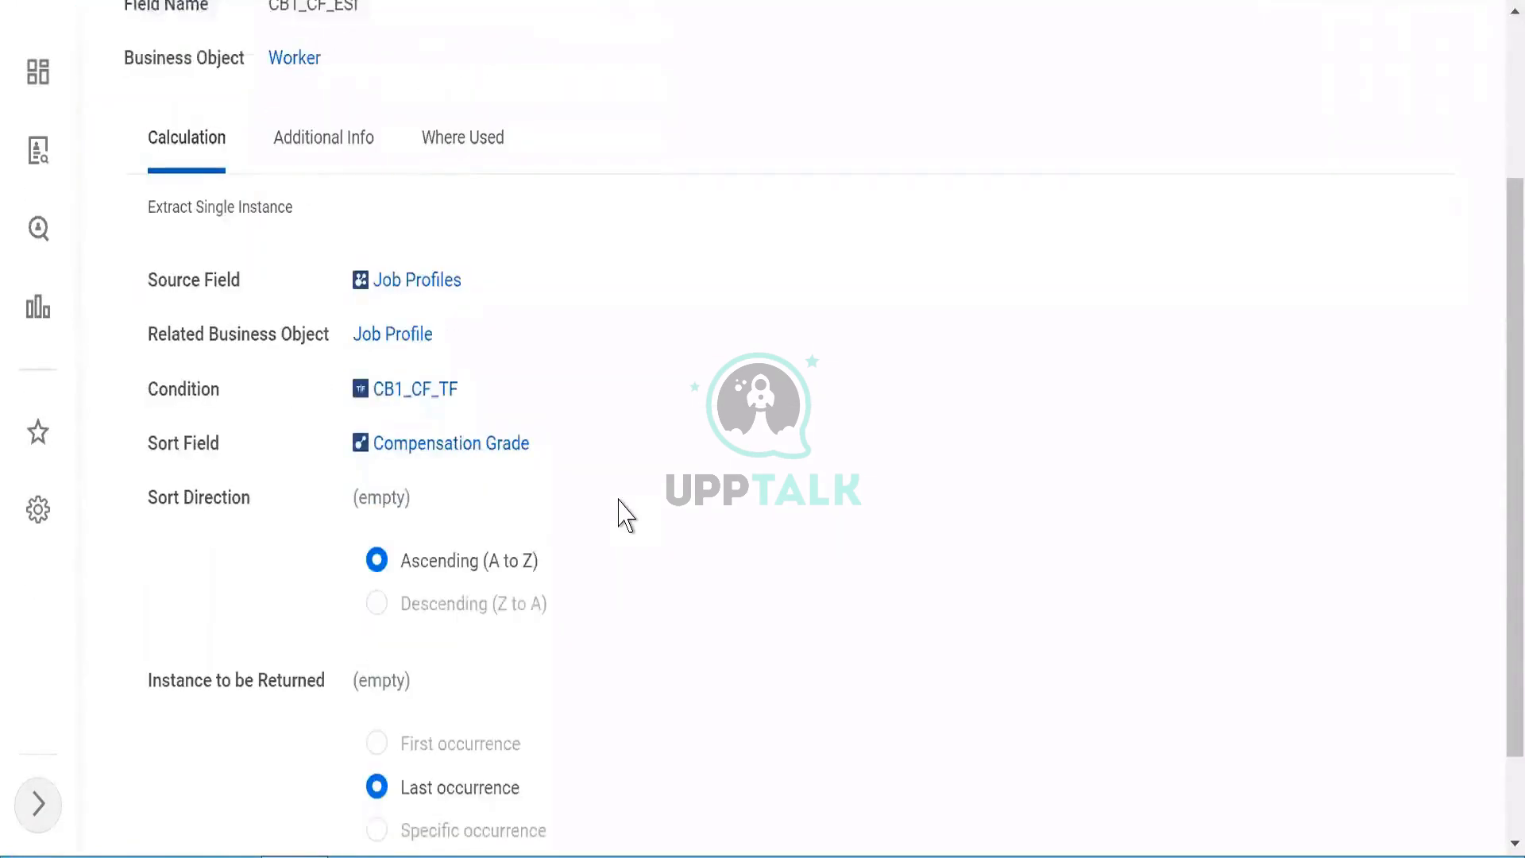
{"action": "scroll", "coordinate": [626, 515], "scroll_direction": "up", "scroll_amount": 3}
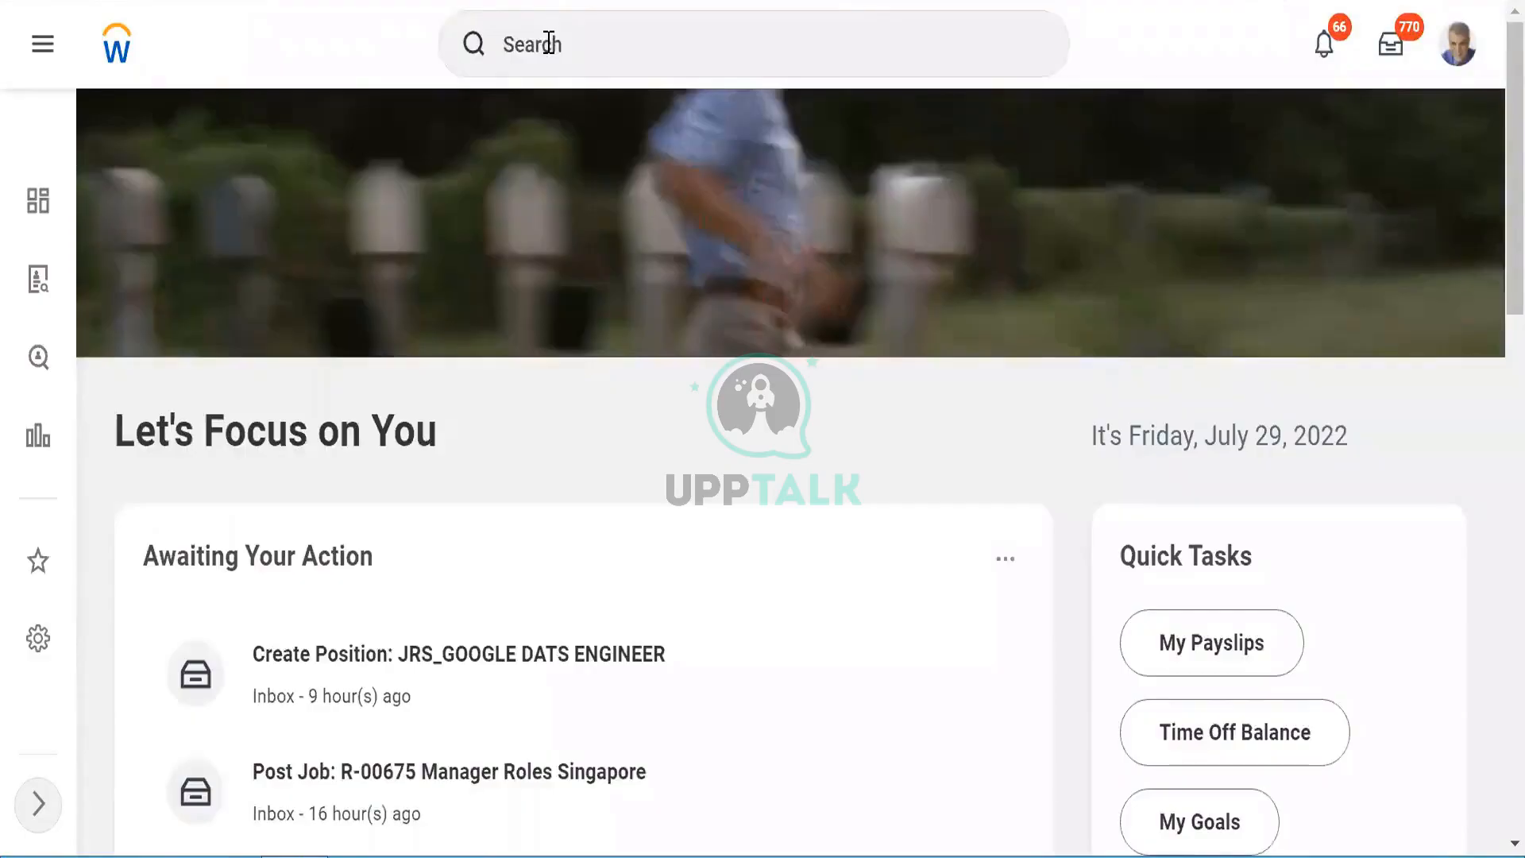
Search for business objects with the query "BO:Screen".
{"action": "left_click", "coordinate": [549, 44]}
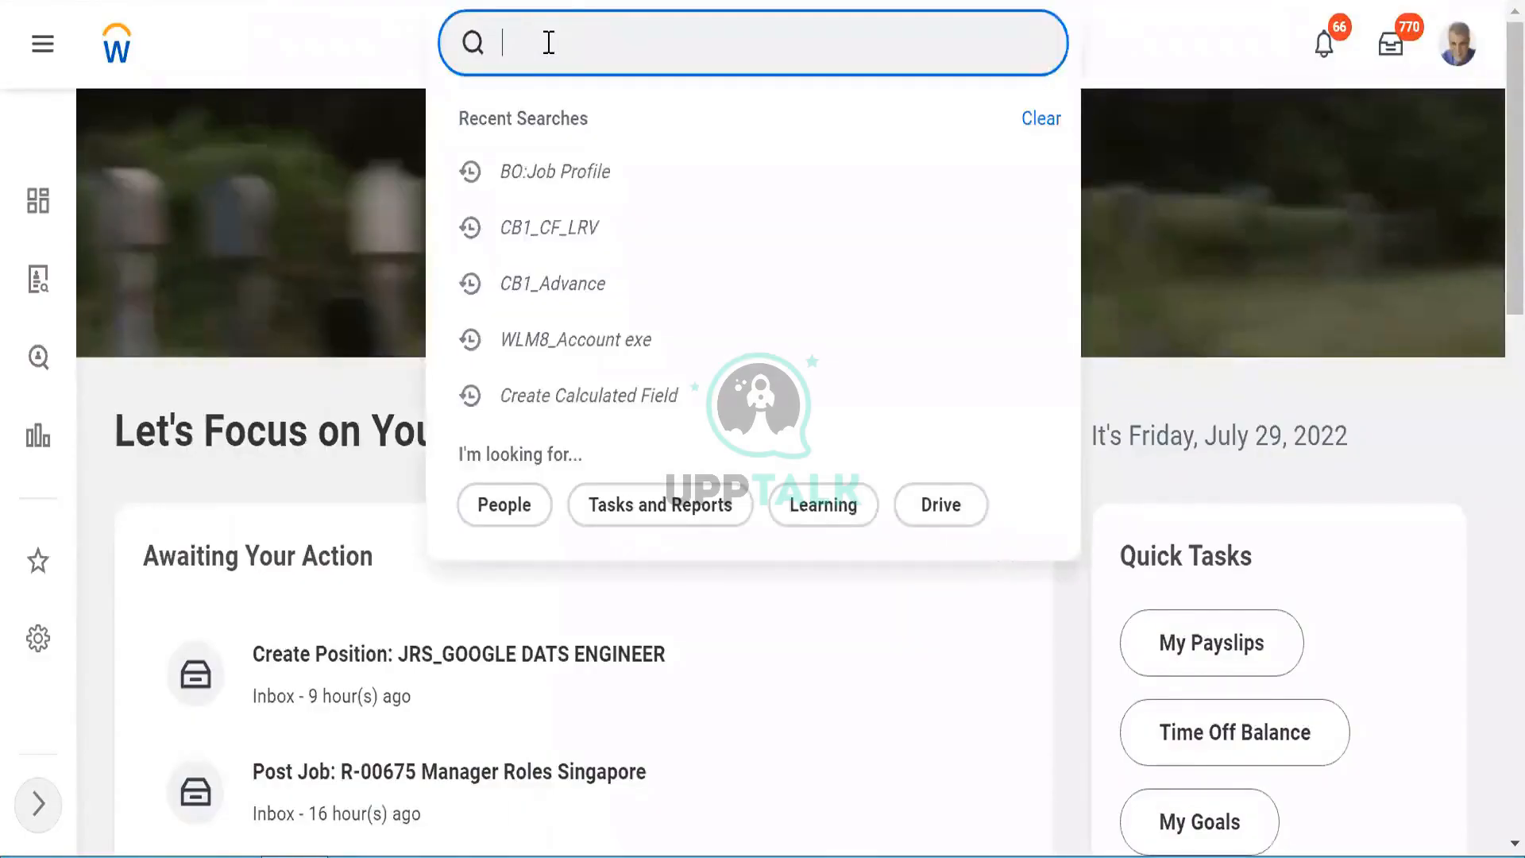
{"action": "type", "text": "BO:"}
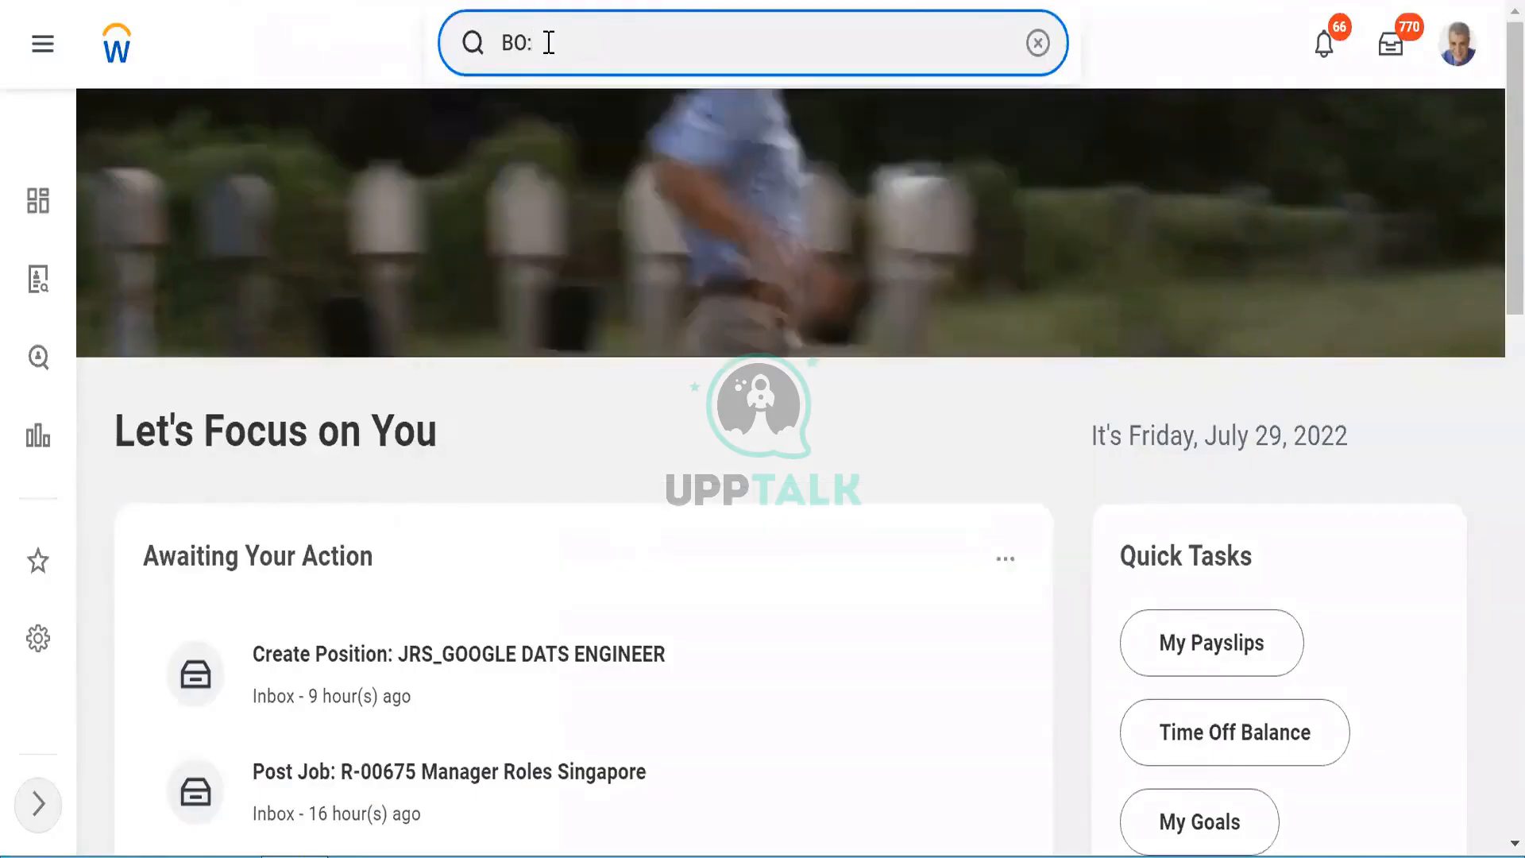
{"action": "type", "text": "Screen"}
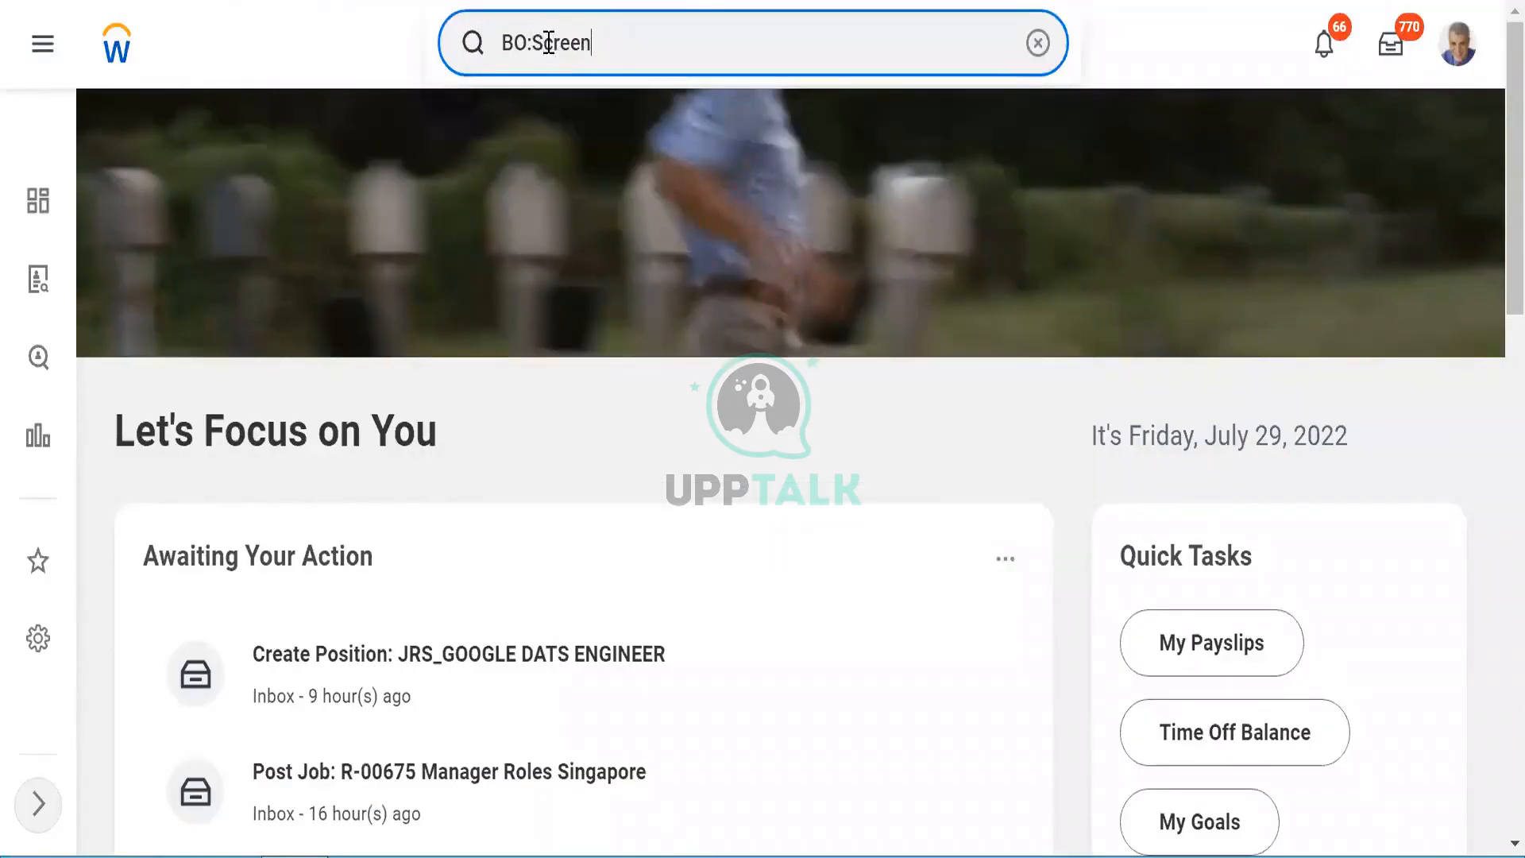
{"action": "key", "text": "Return"}
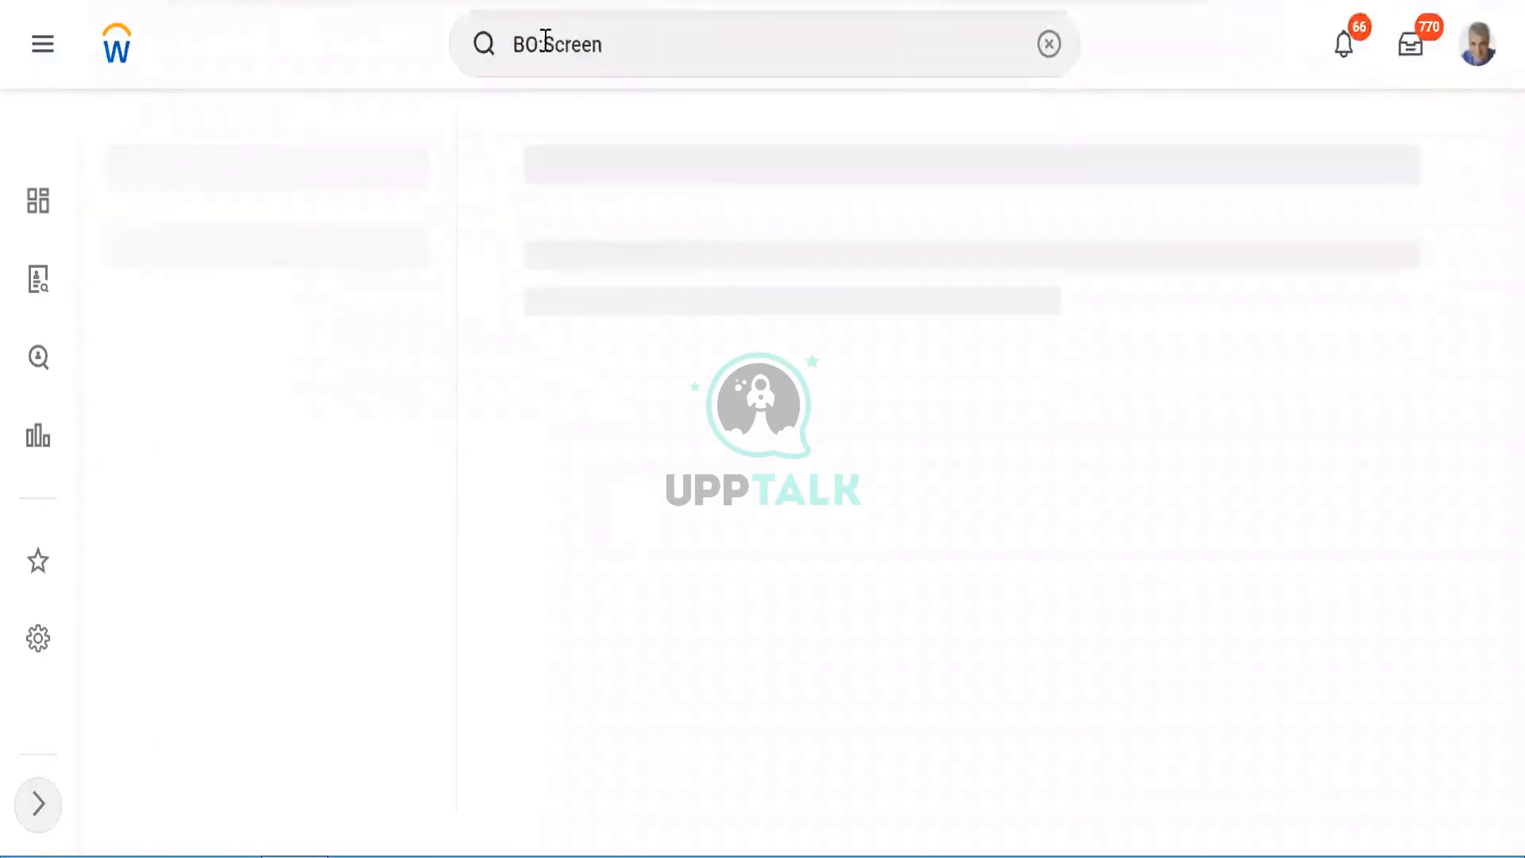
Replace the search query with "BO: JOb req" and open the Job Requisition business object.
{"action": "left_click", "coordinate": [547, 42]}
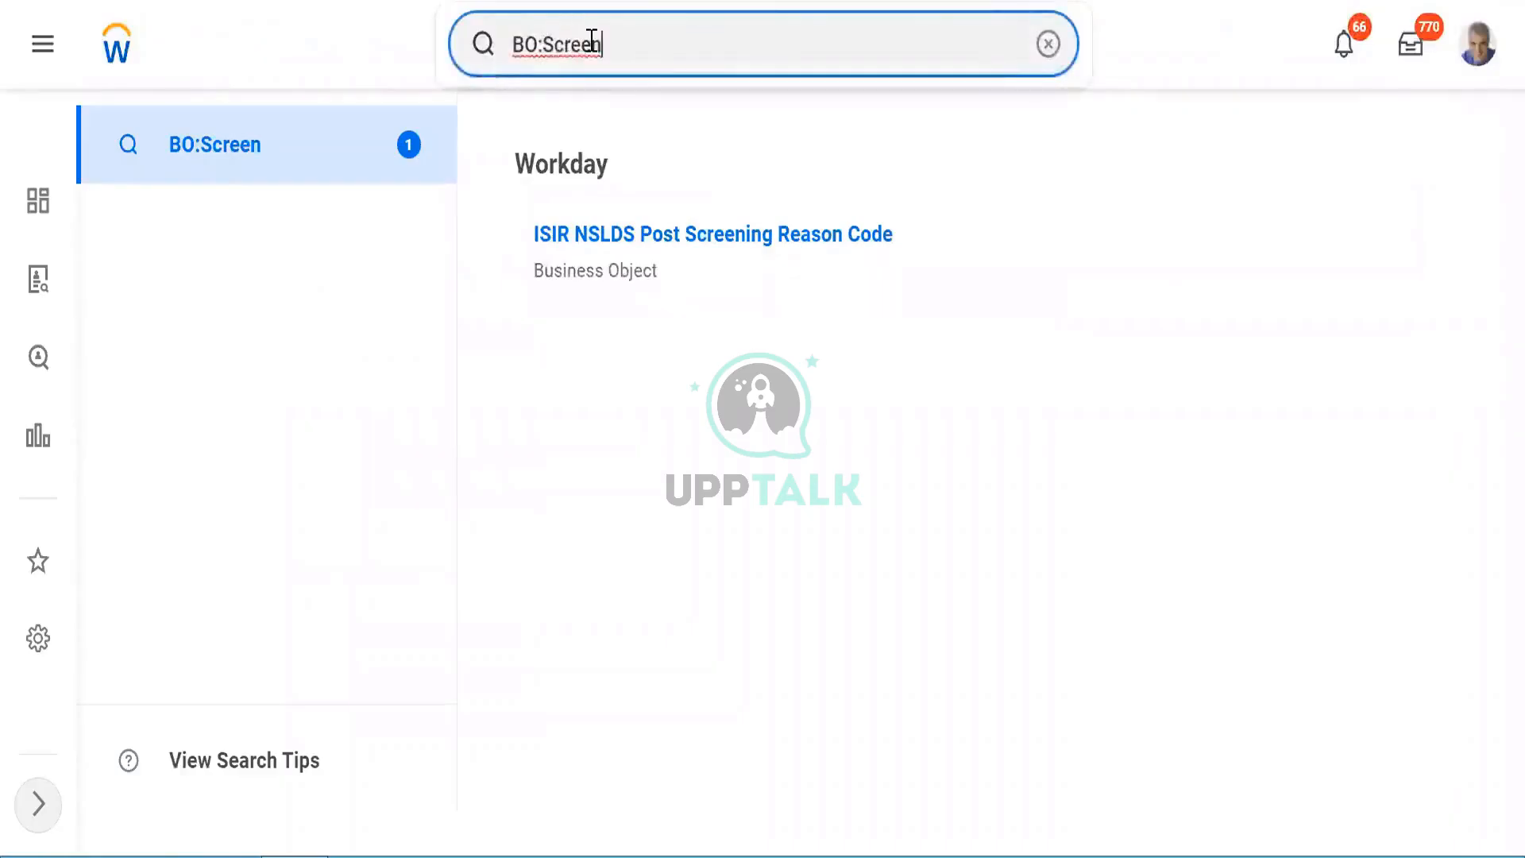
{"action": "left_click_drag", "start_coordinate": [542, 41], "coordinate": [641, 46]}
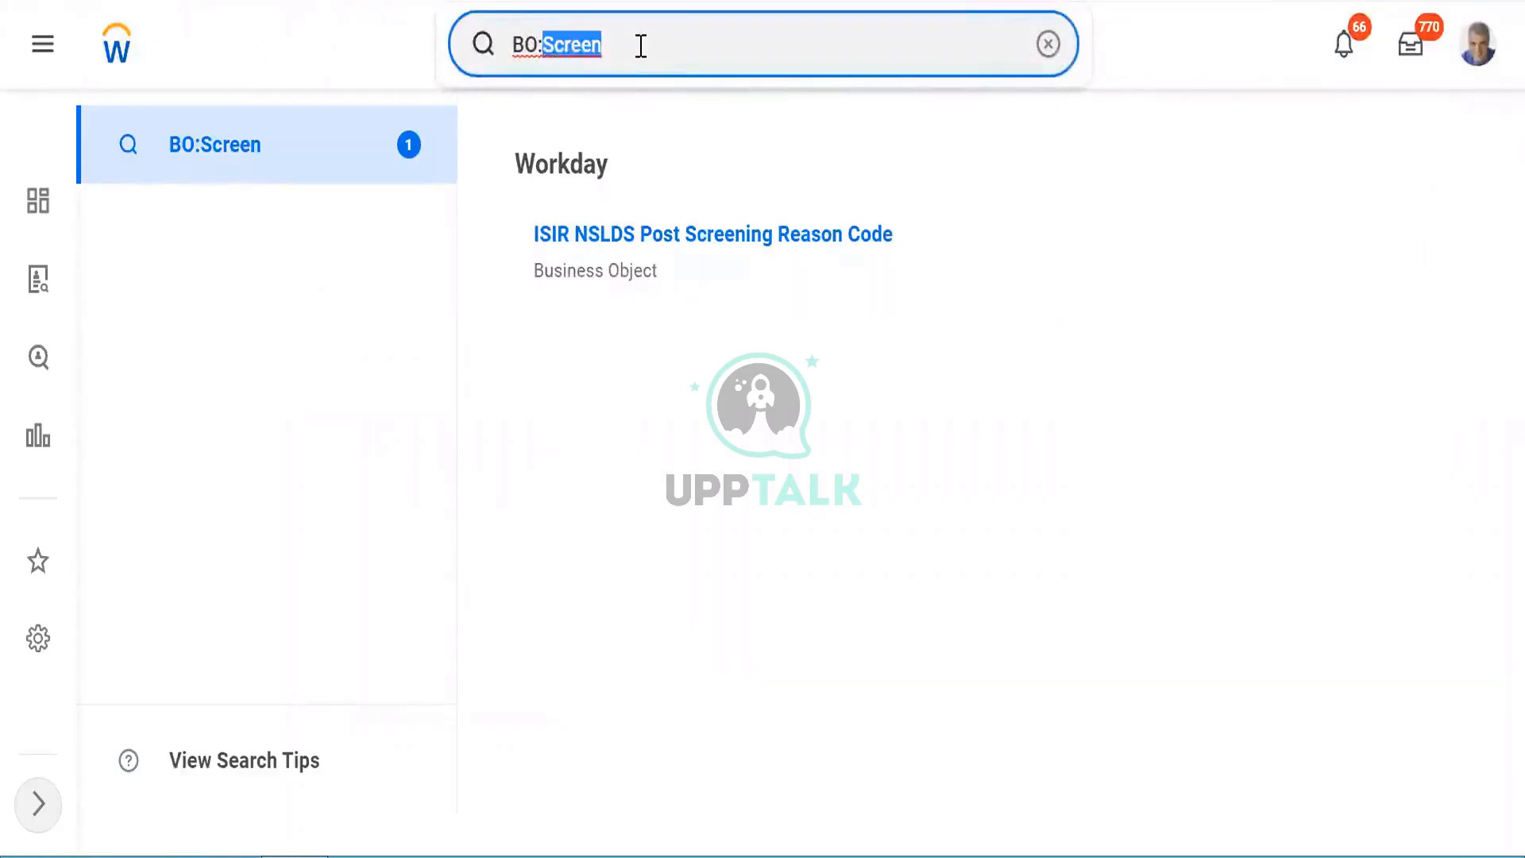
{"action": "key", "text": "BackSpace"}
{"action": "key", "text": "BackSpace"}
{"action": "type", "text": ": J"}
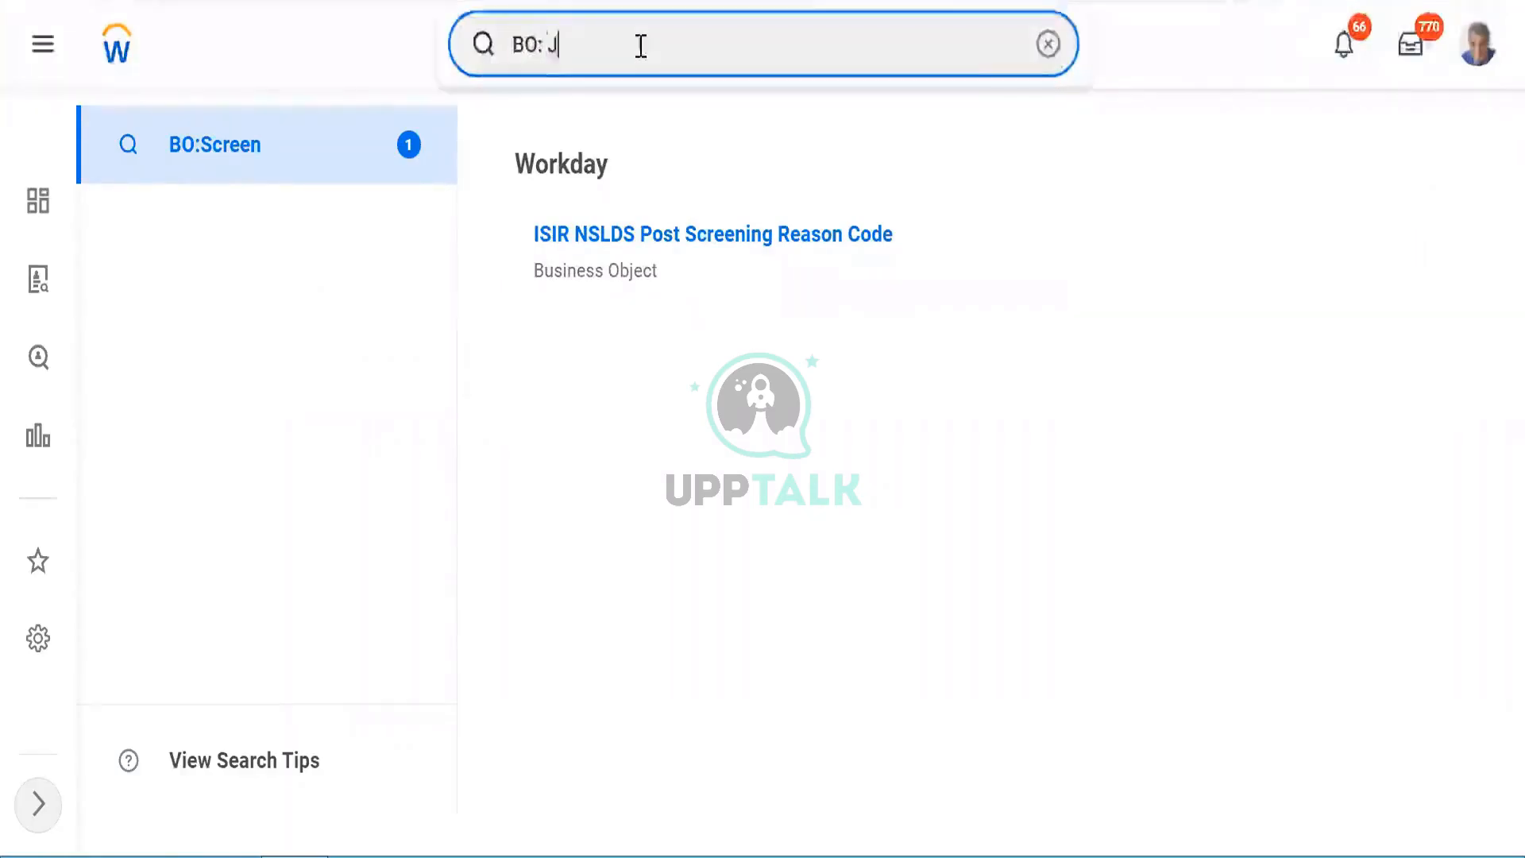
{"action": "type", "text": "Ob re"}
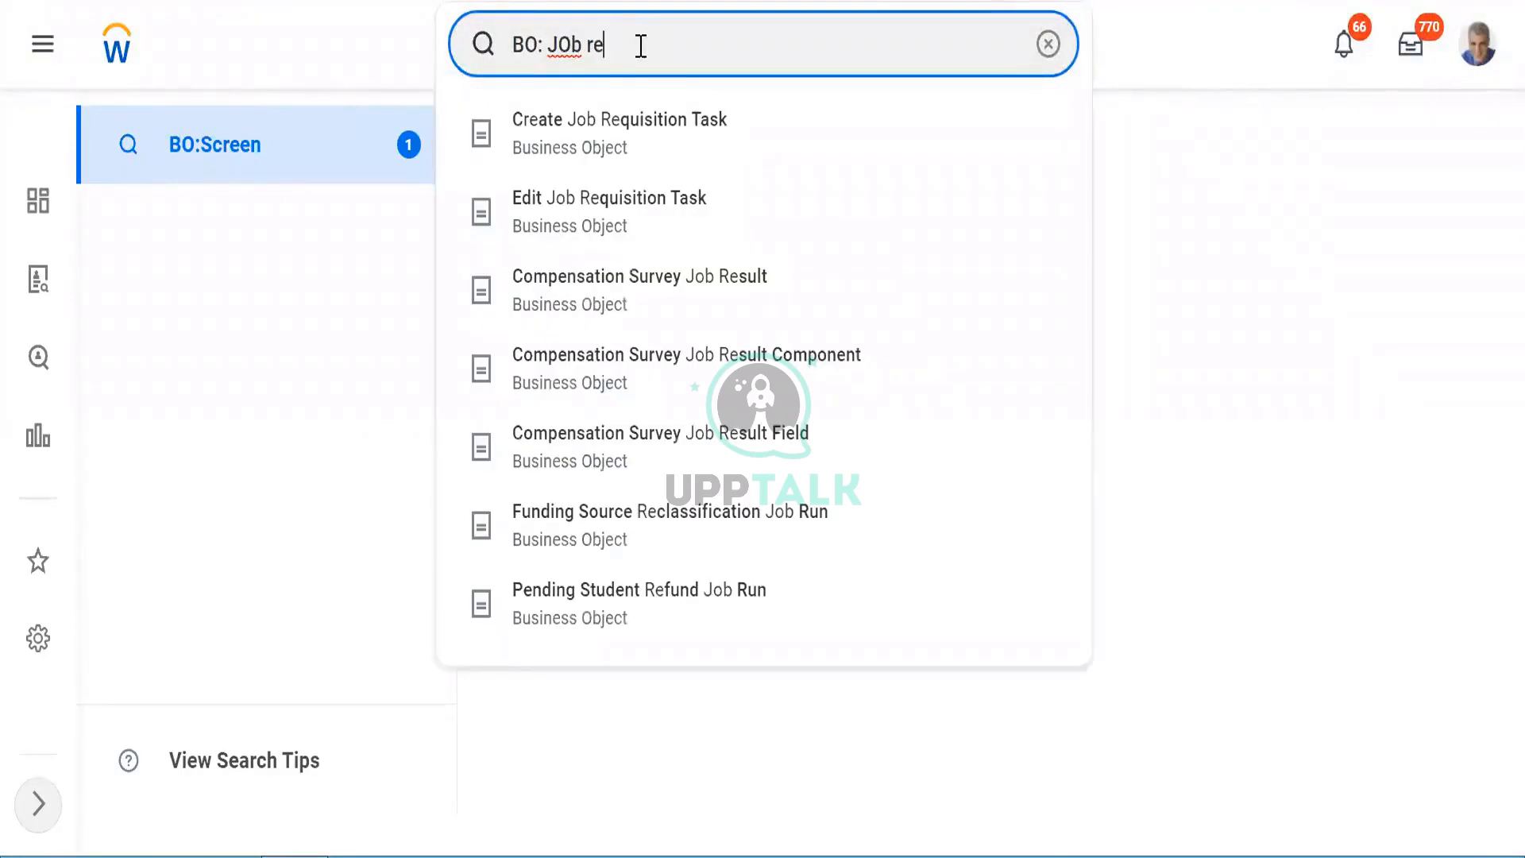
{"action": "type", "text": "q"}
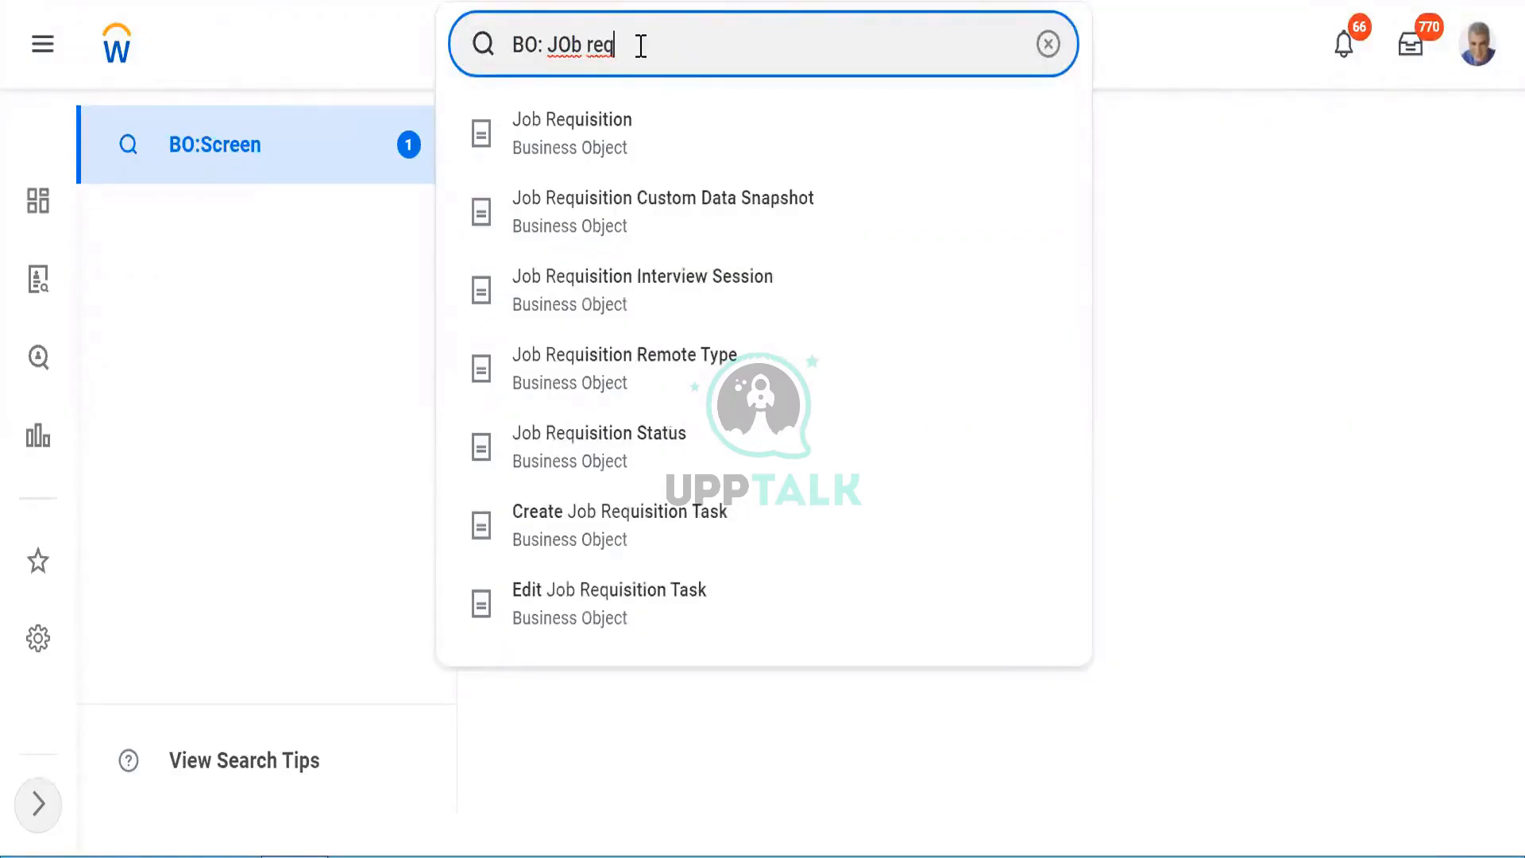
{"action": "left_click", "coordinate": [537, 123]}
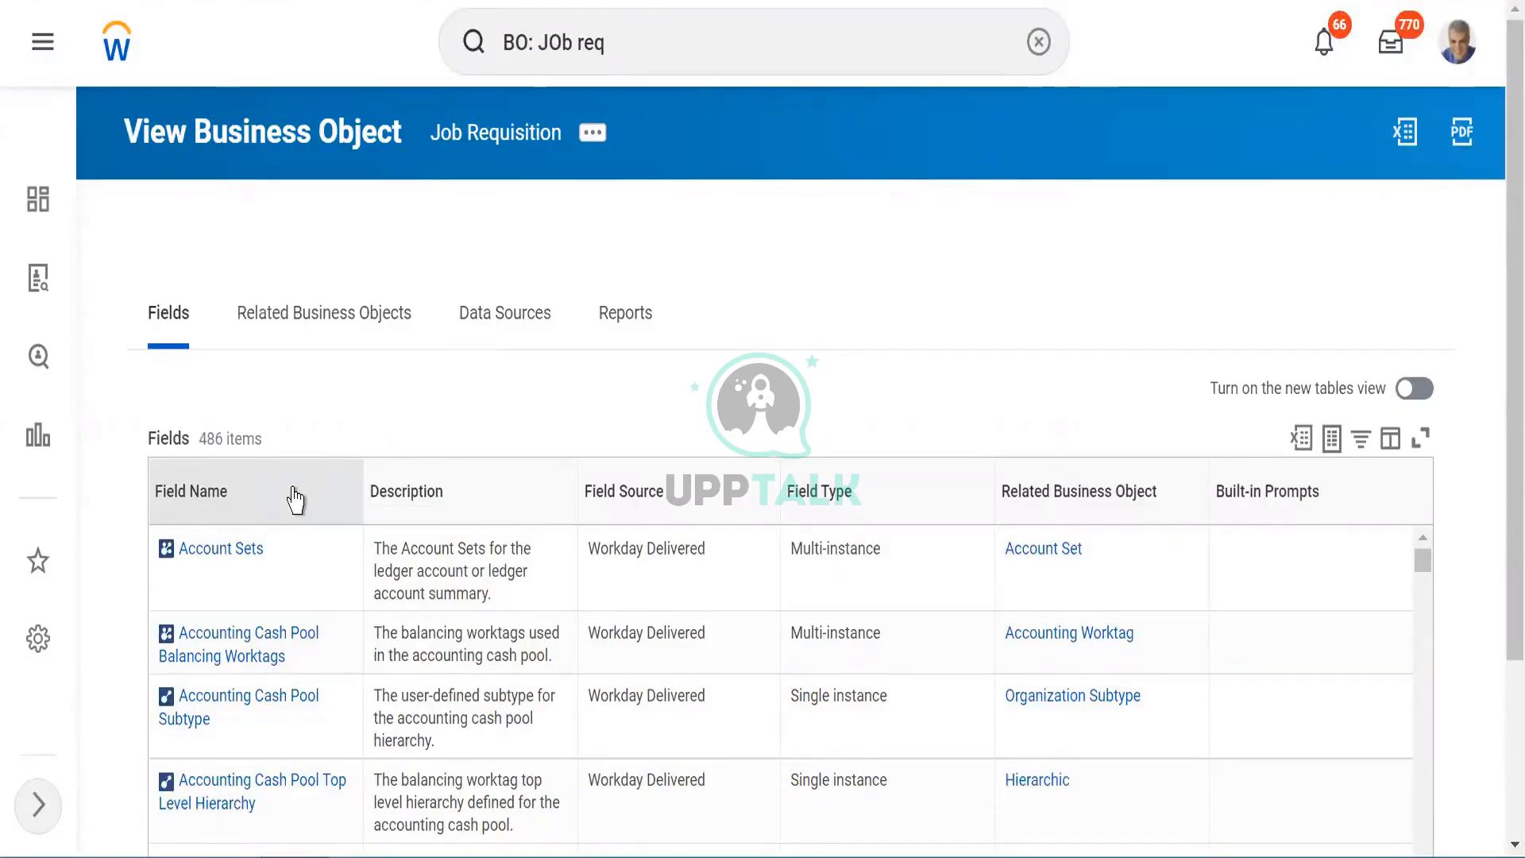
Filter the Job Requisition fields by field name, looking up "Stage" and choosing Recruiting Stages with Active Candidates.
{"action": "left_click", "coordinate": [295, 500]}
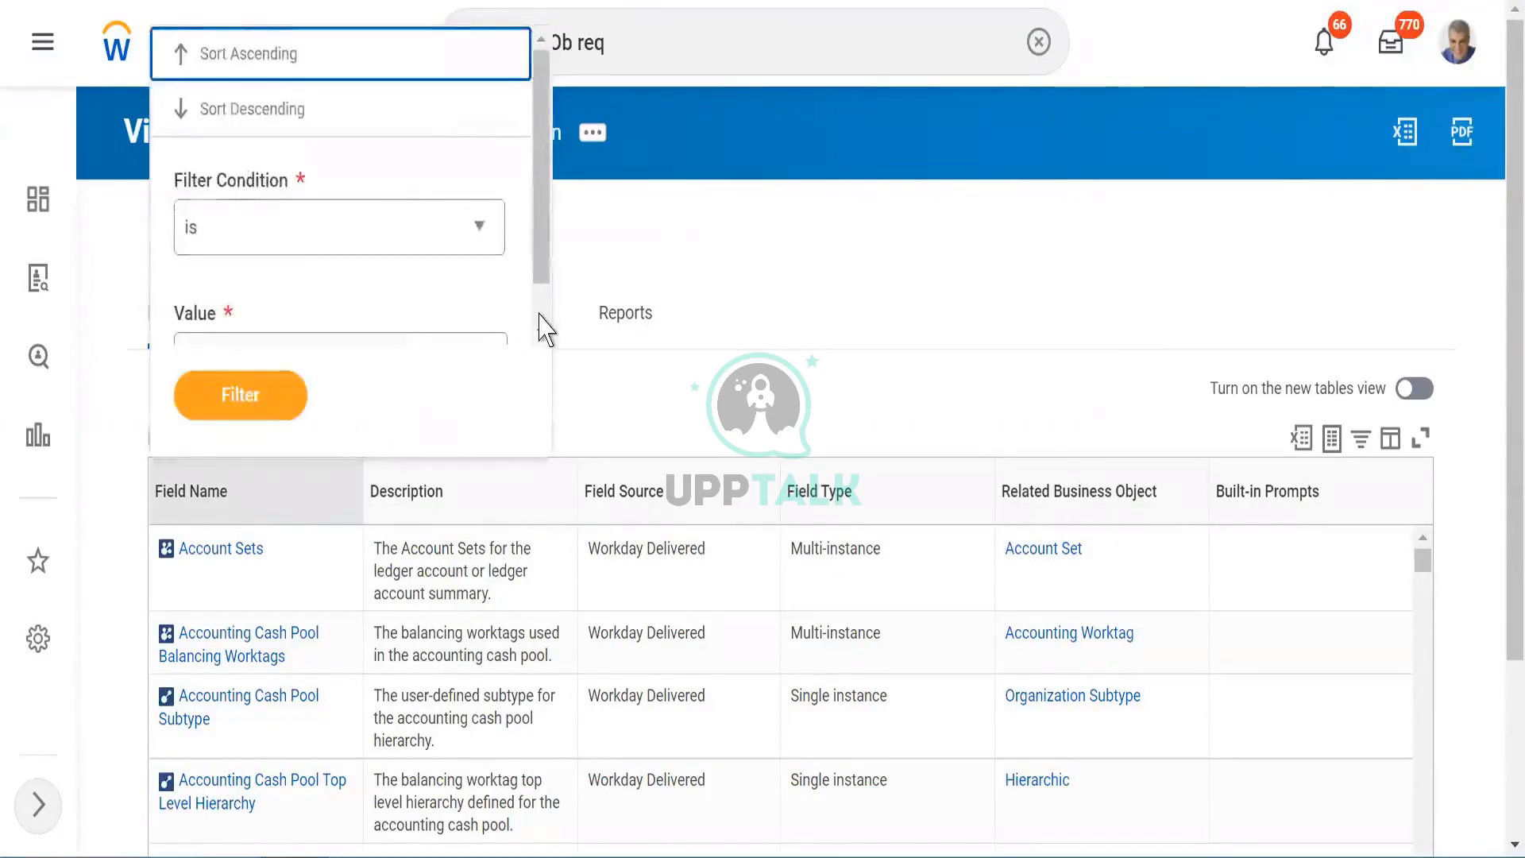
{"action": "scroll", "coordinate": [540, 326], "scroll_direction": "down", "scroll_amount": 1}
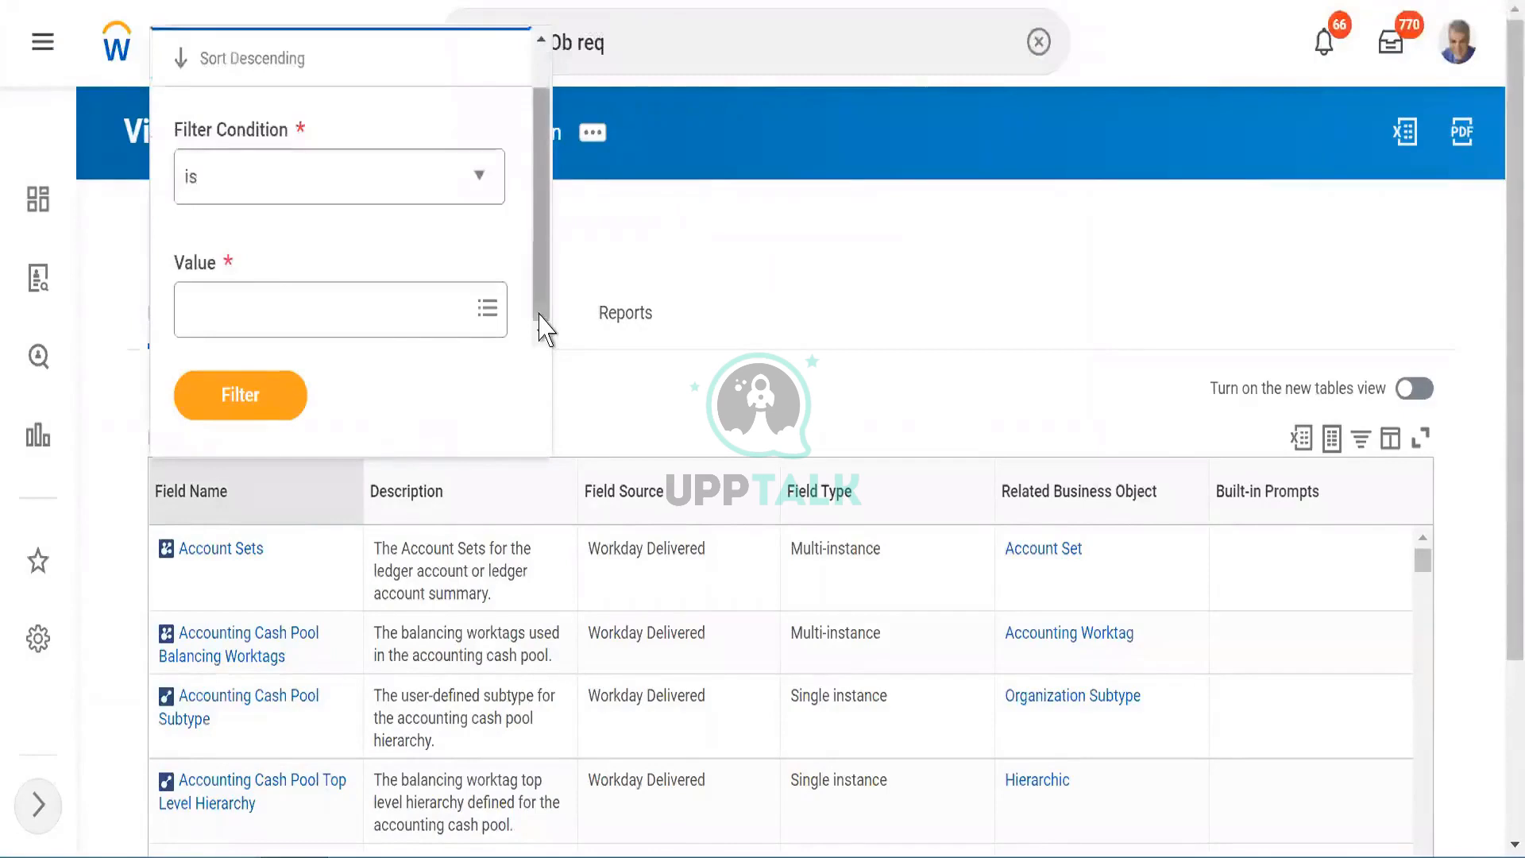
{"action": "left_click", "coordinate": [241, 300]}
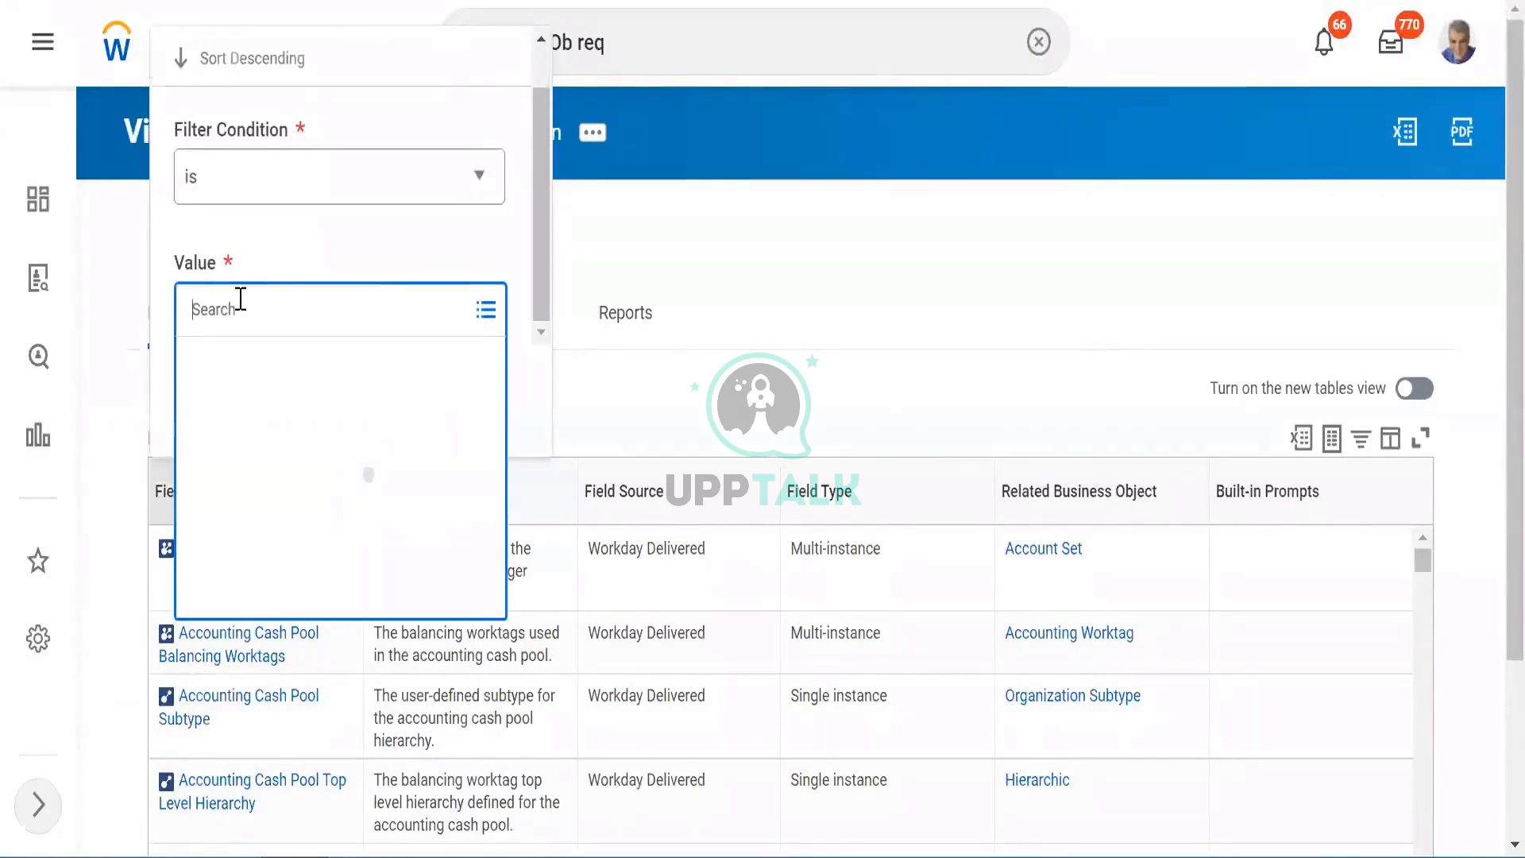
{"action": "type", "text": "satge"}
{"action": "key", "text": "Return"}
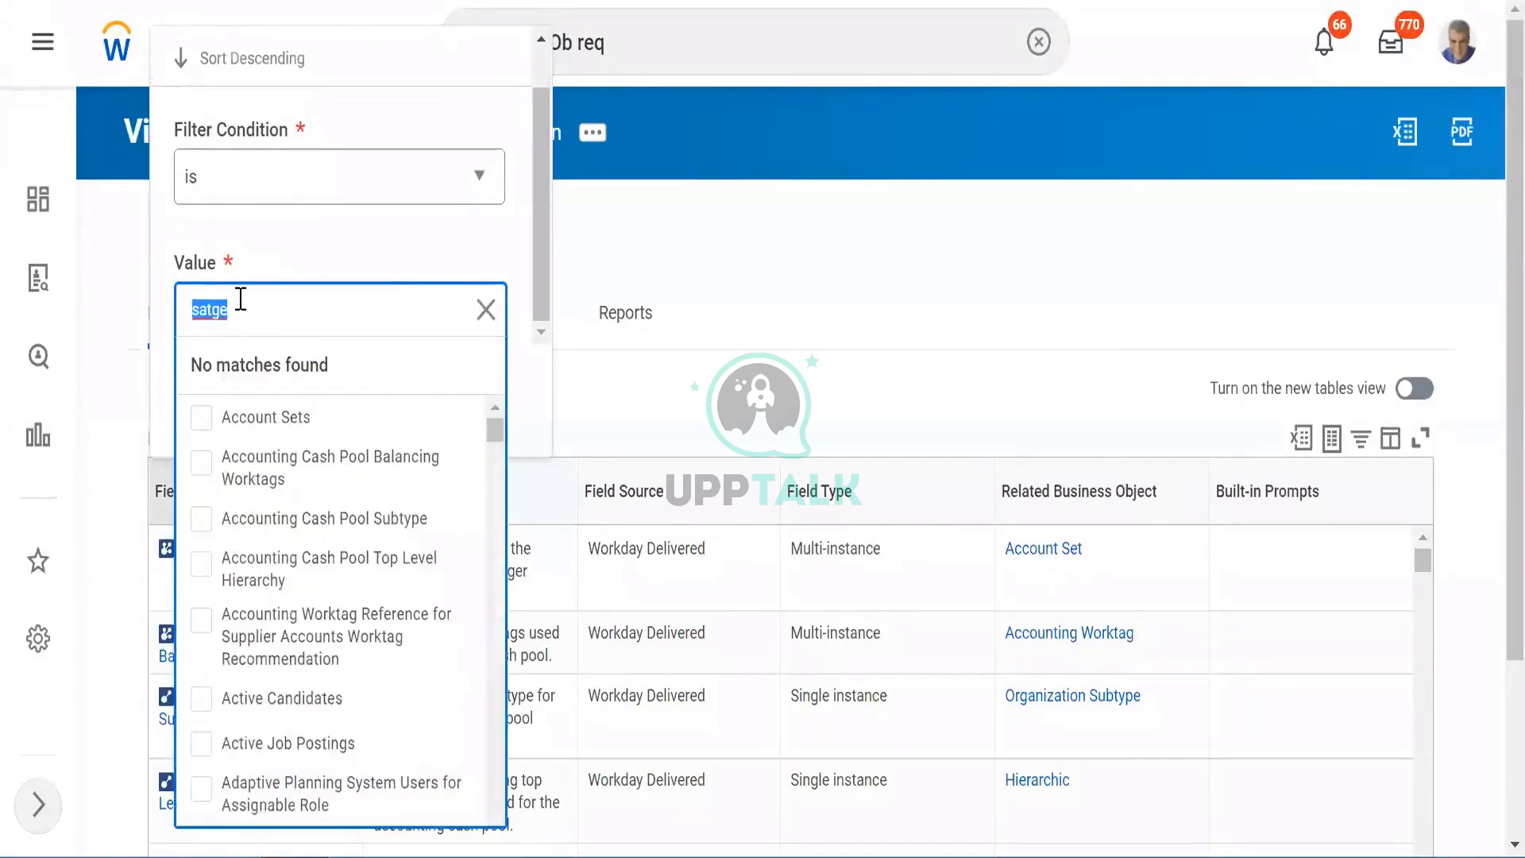
{"action": "key", "text": "BackSpace"}
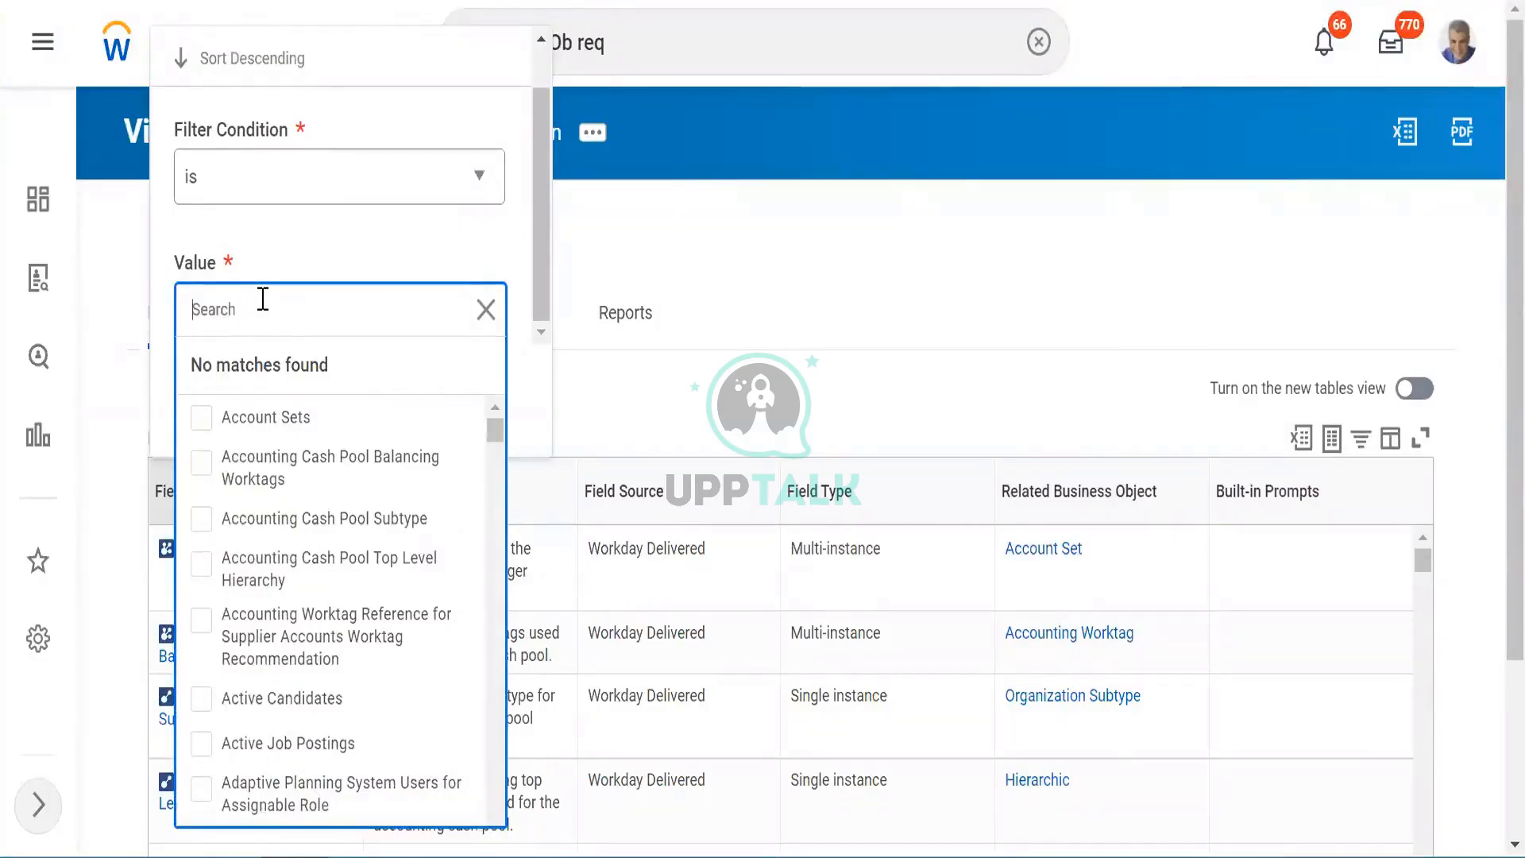
{"action": "type", "text": "Stage"}
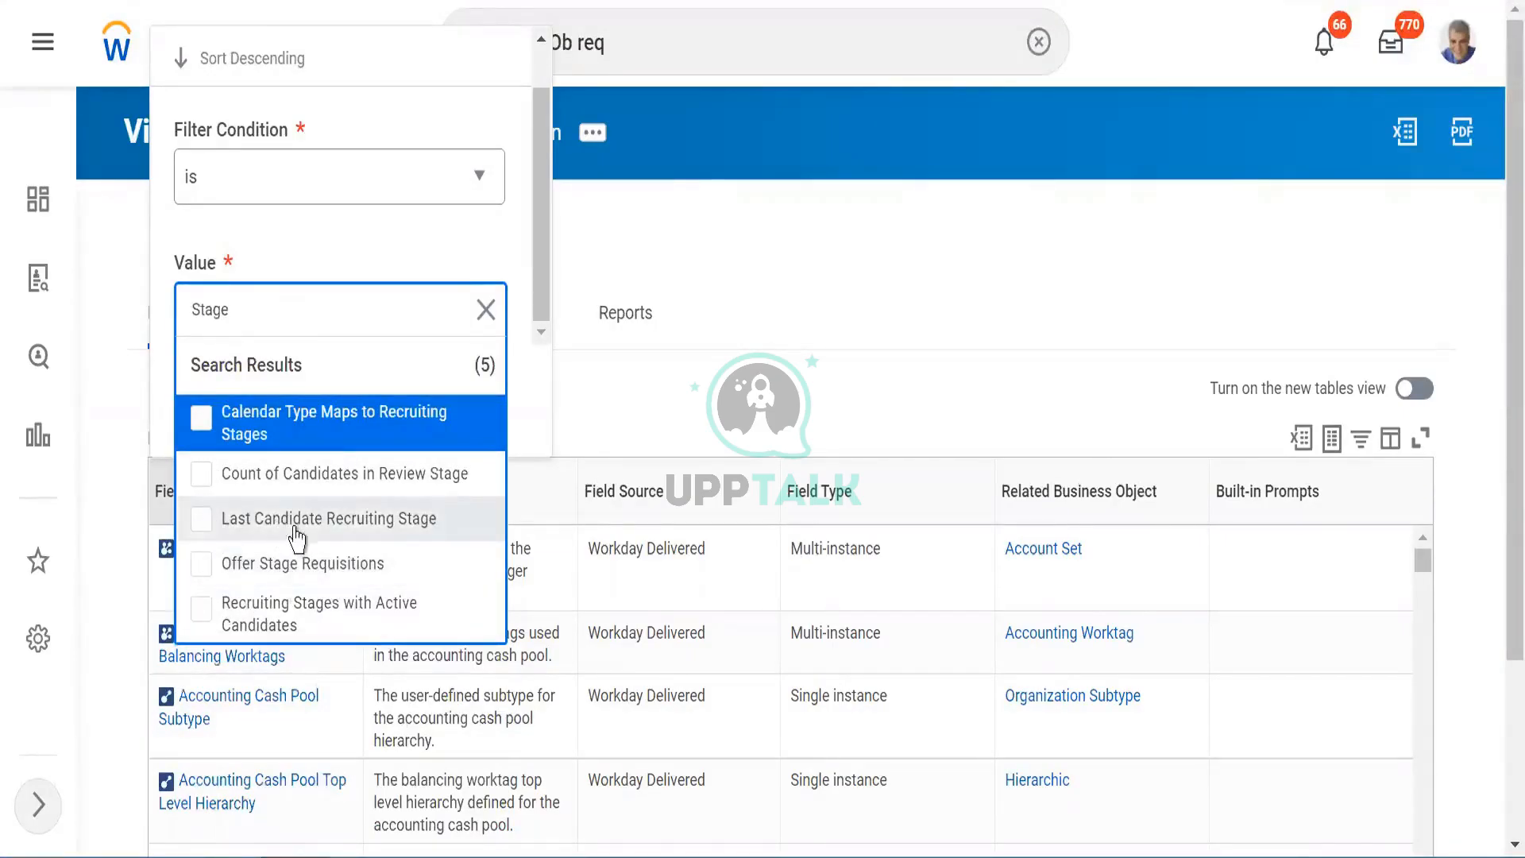
{"action": "left_click", "coordinate": [200, 617]}
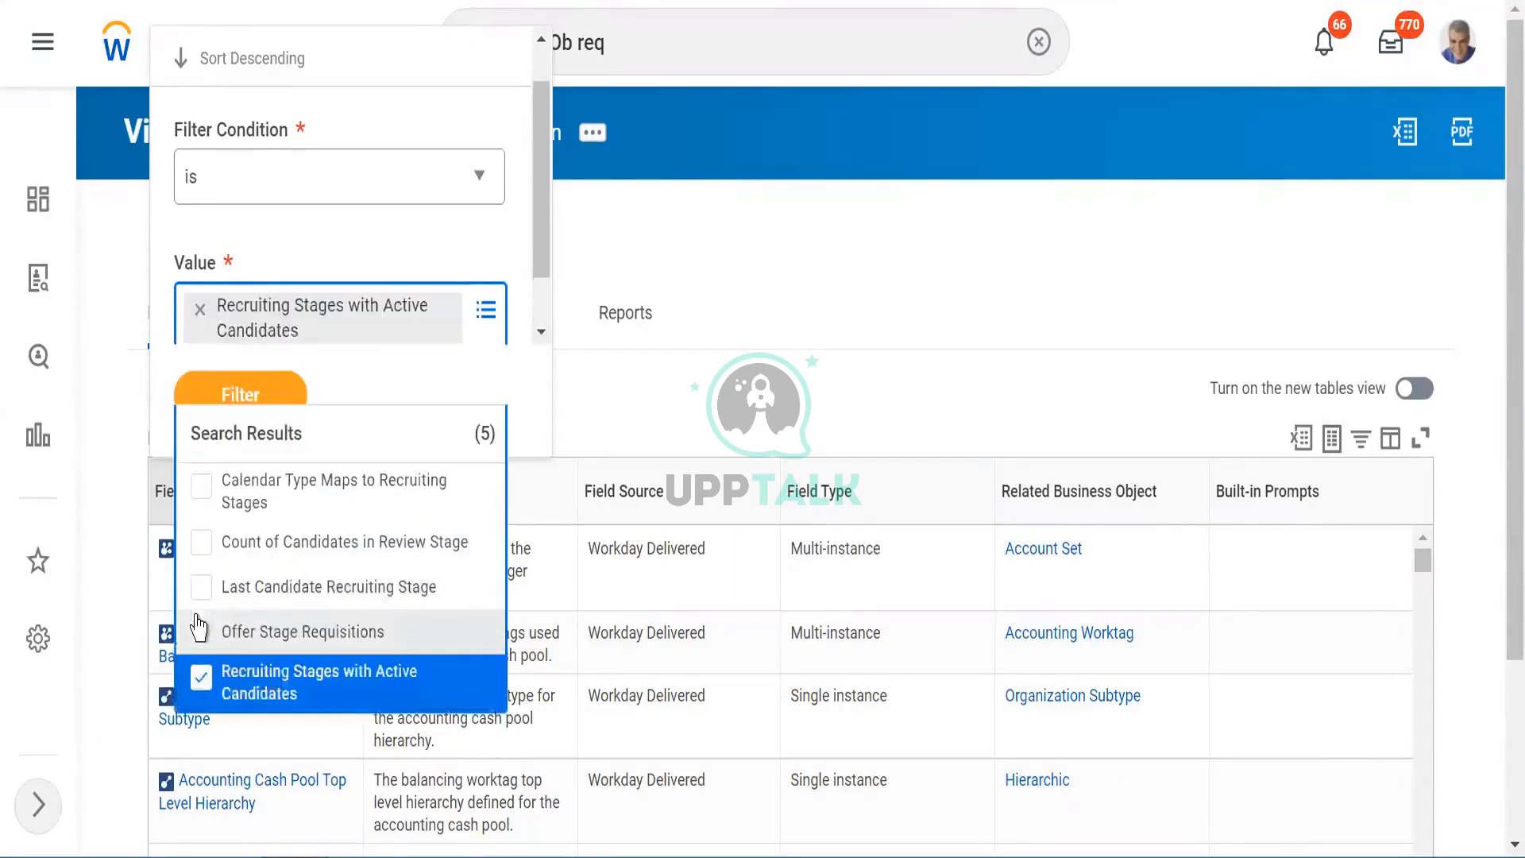
{"action": "left_click", "coordinate": [224, 398]}
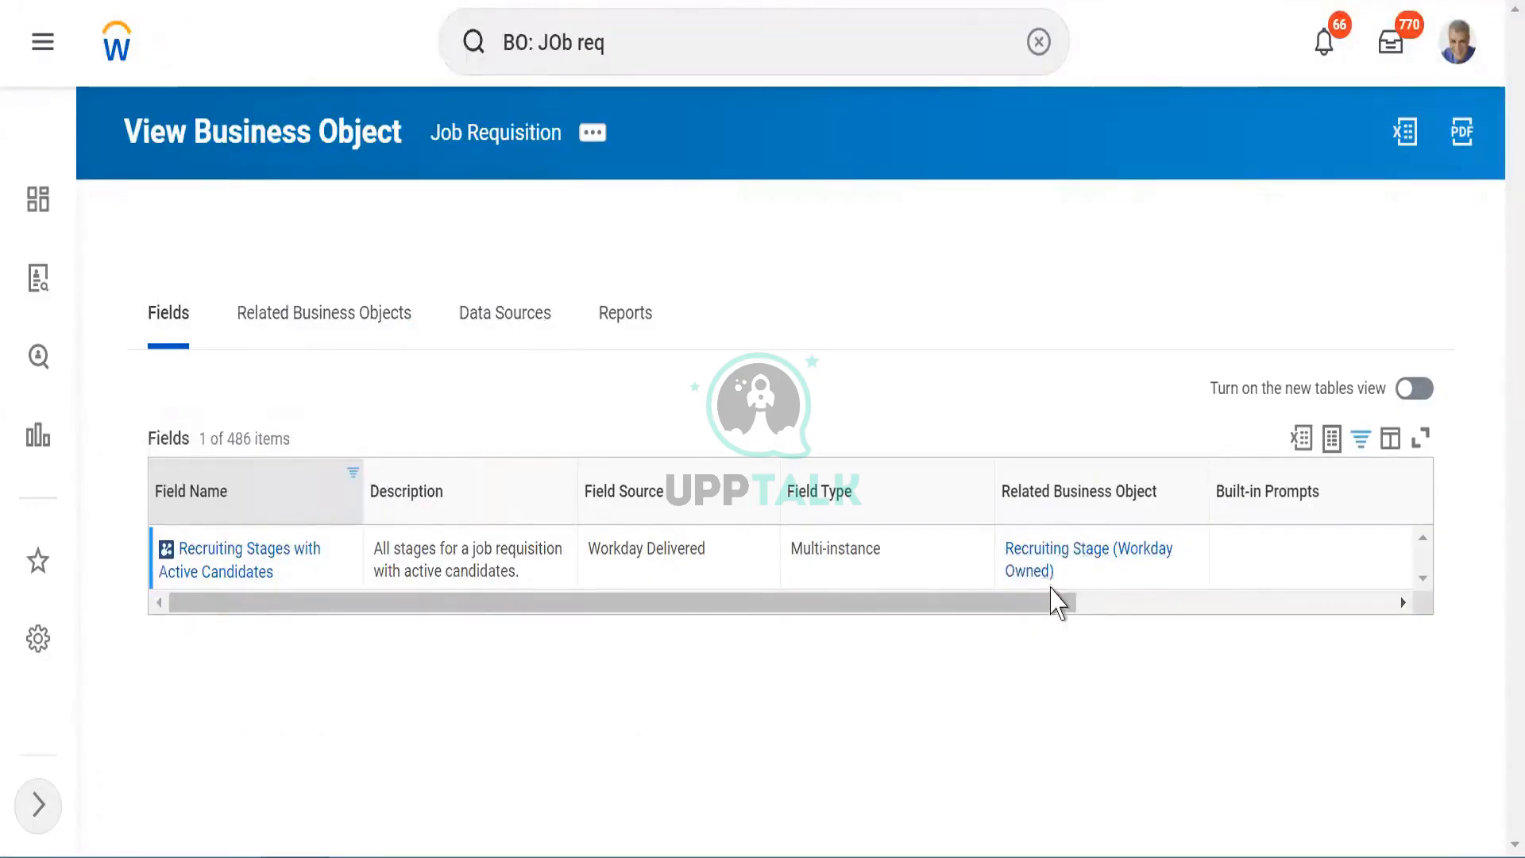
View the report field details of Recruiting Stages with Active Candidates, including its field type and related business object.
{"action": "mouse_move", "coordinate": [1049, 569]}
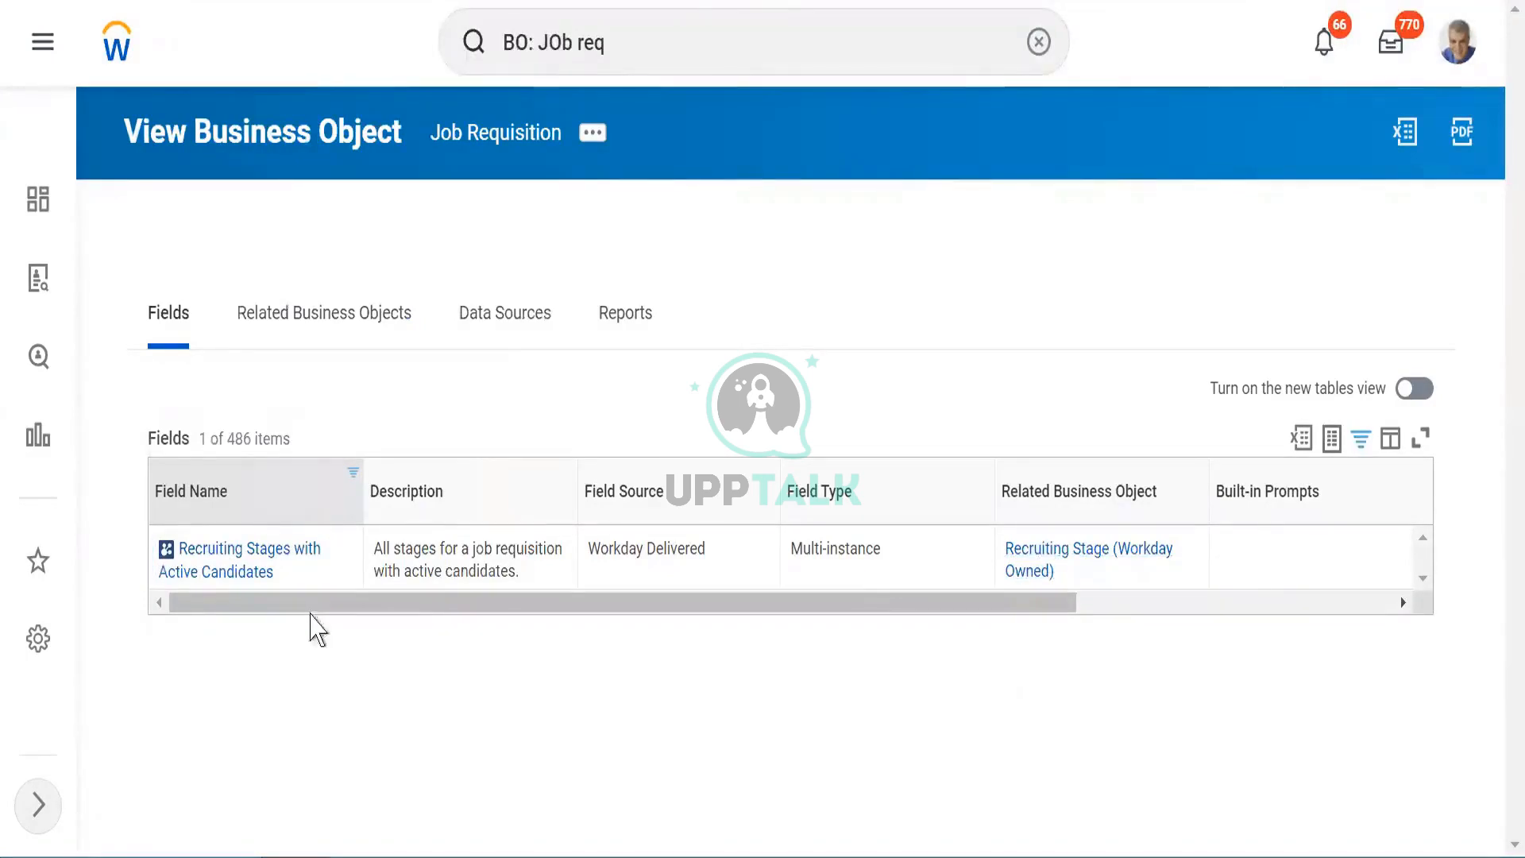
{"action": "mouse_move", "coordinate": [204, 569]}
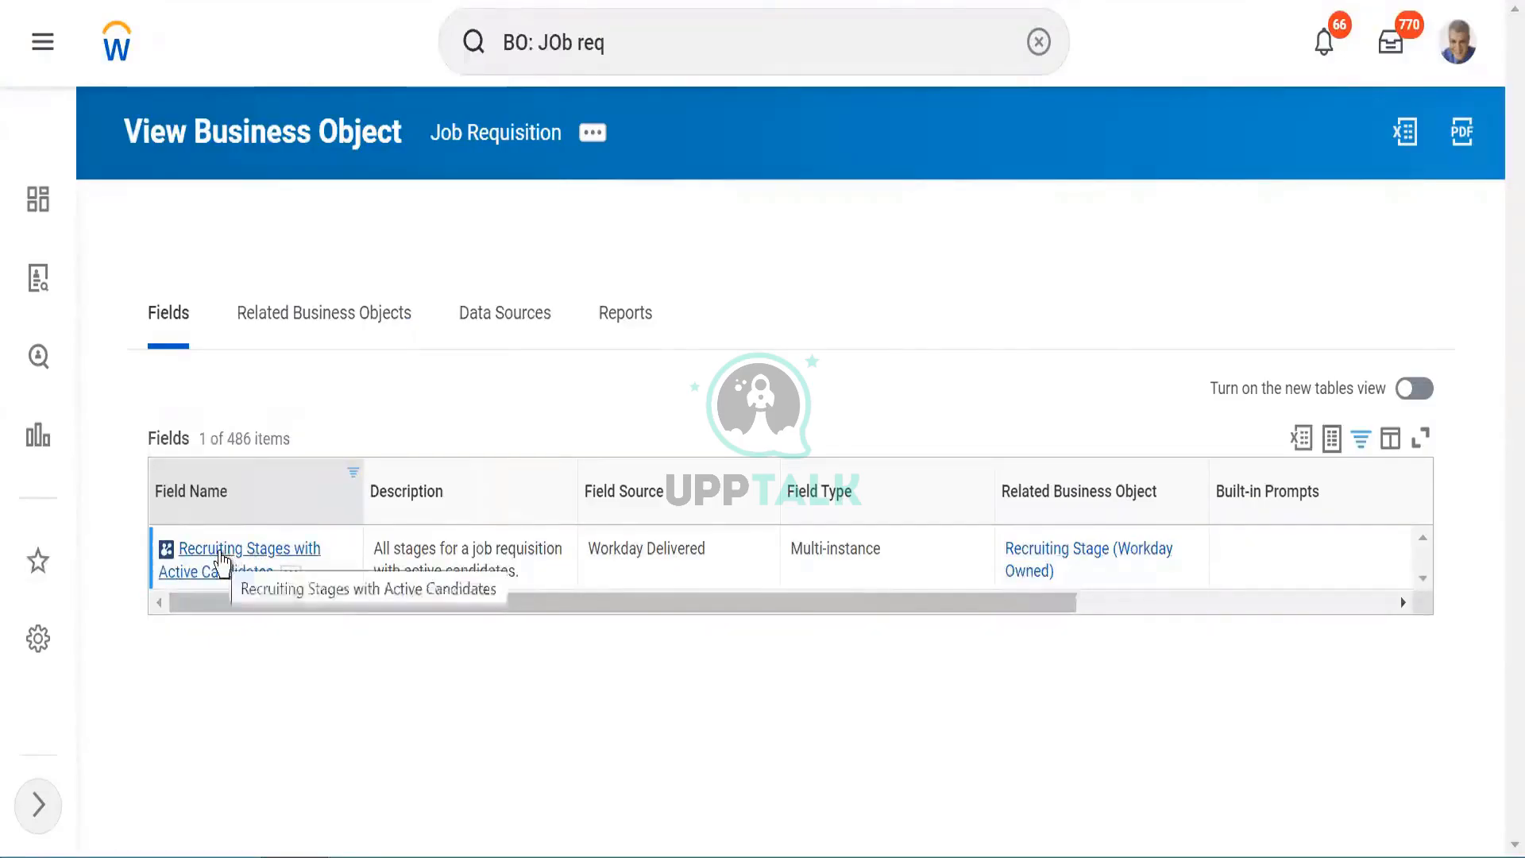
{"action": "right_click", "coordinate": [222, 563]}
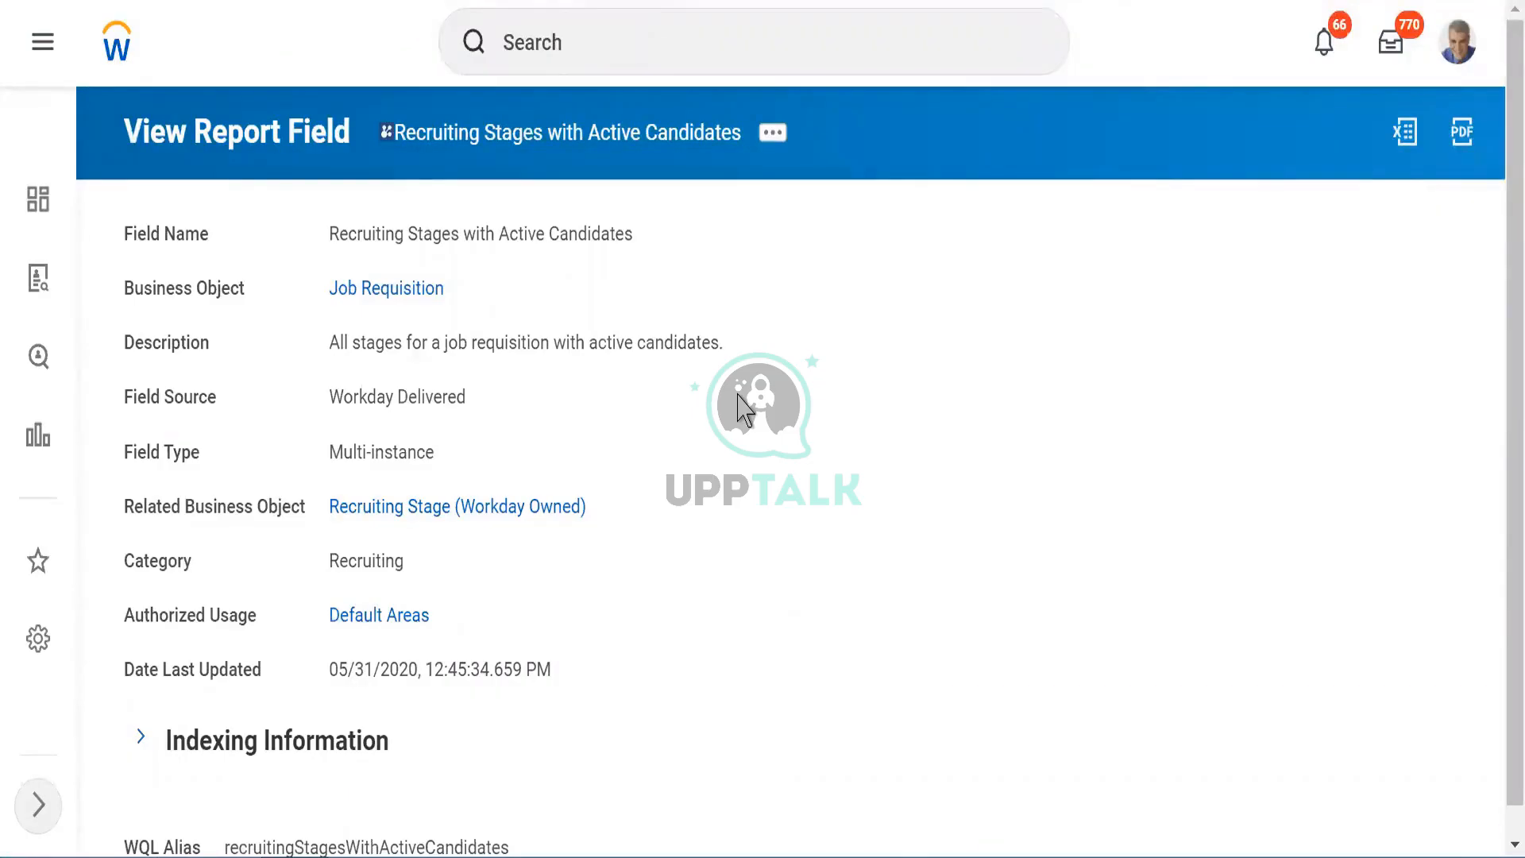
{"action": "scroll", "coordinate": [745, 409], "scroll_direction": "down", "scroll_amount": 1}
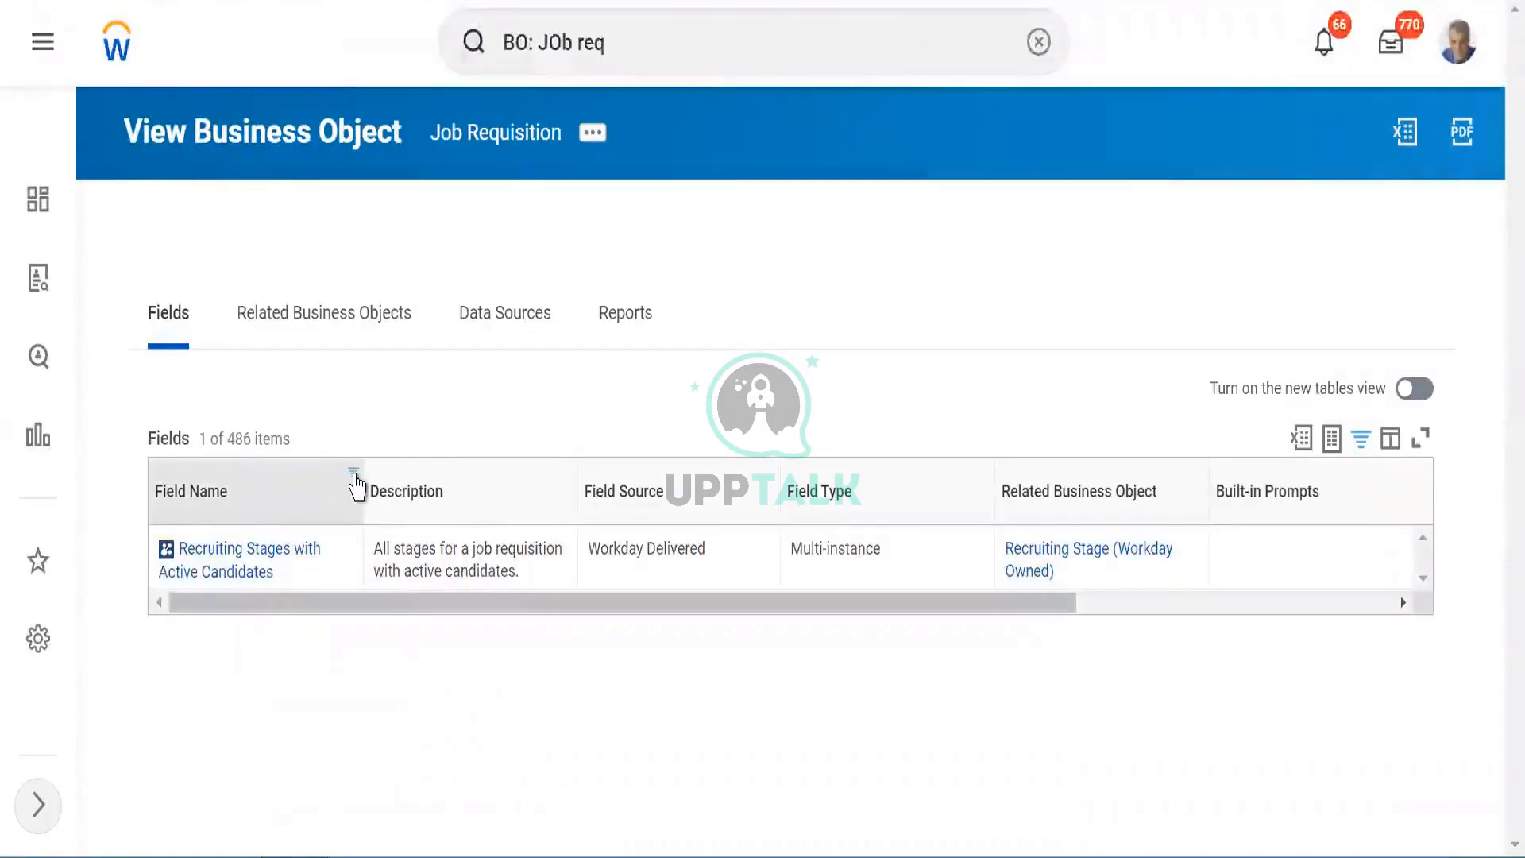
Search the Field Name filter values for "step" in place of the recruiting stages value, and close the filter without applying it.
{"action": "left_click", "coordinate": [354, 475]}
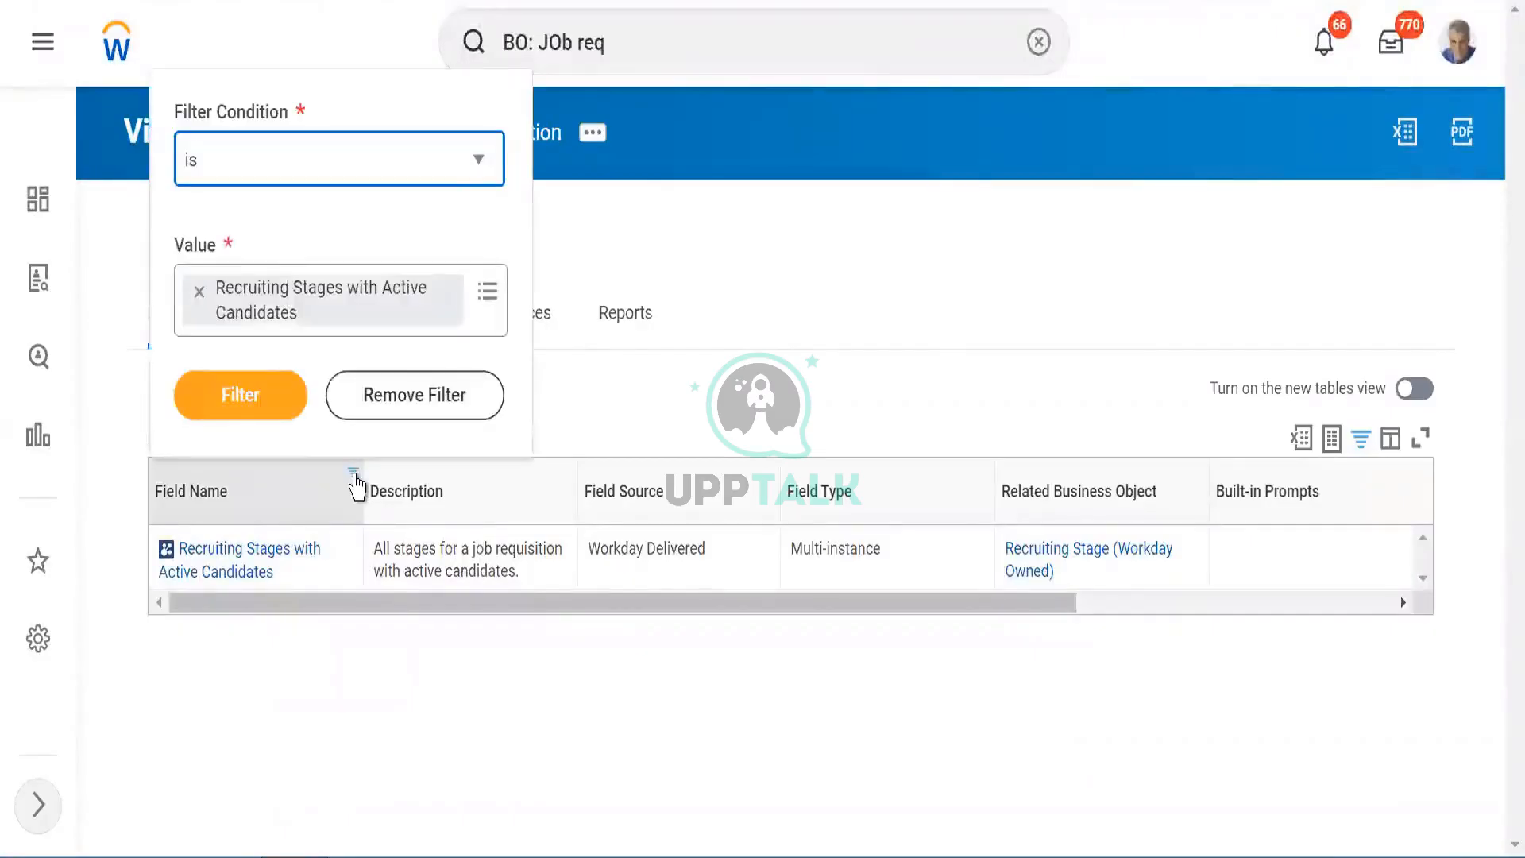
{"action": "left_click", "coordinate": [197, 293]}
{"action": "left_click", "coordinate": [228, 305]}
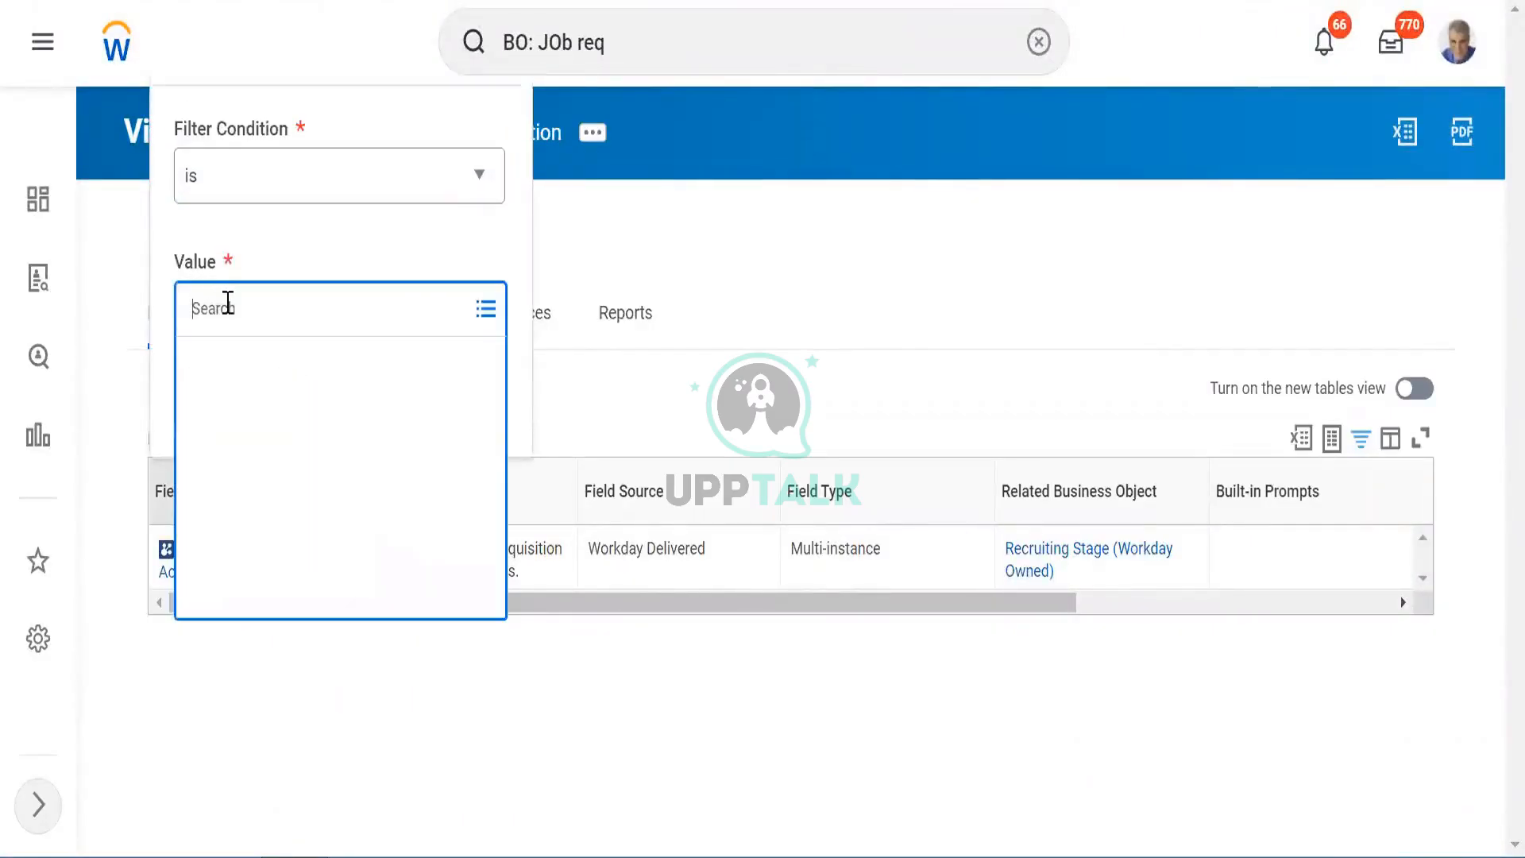
{"action": "type", "text": "ste"}
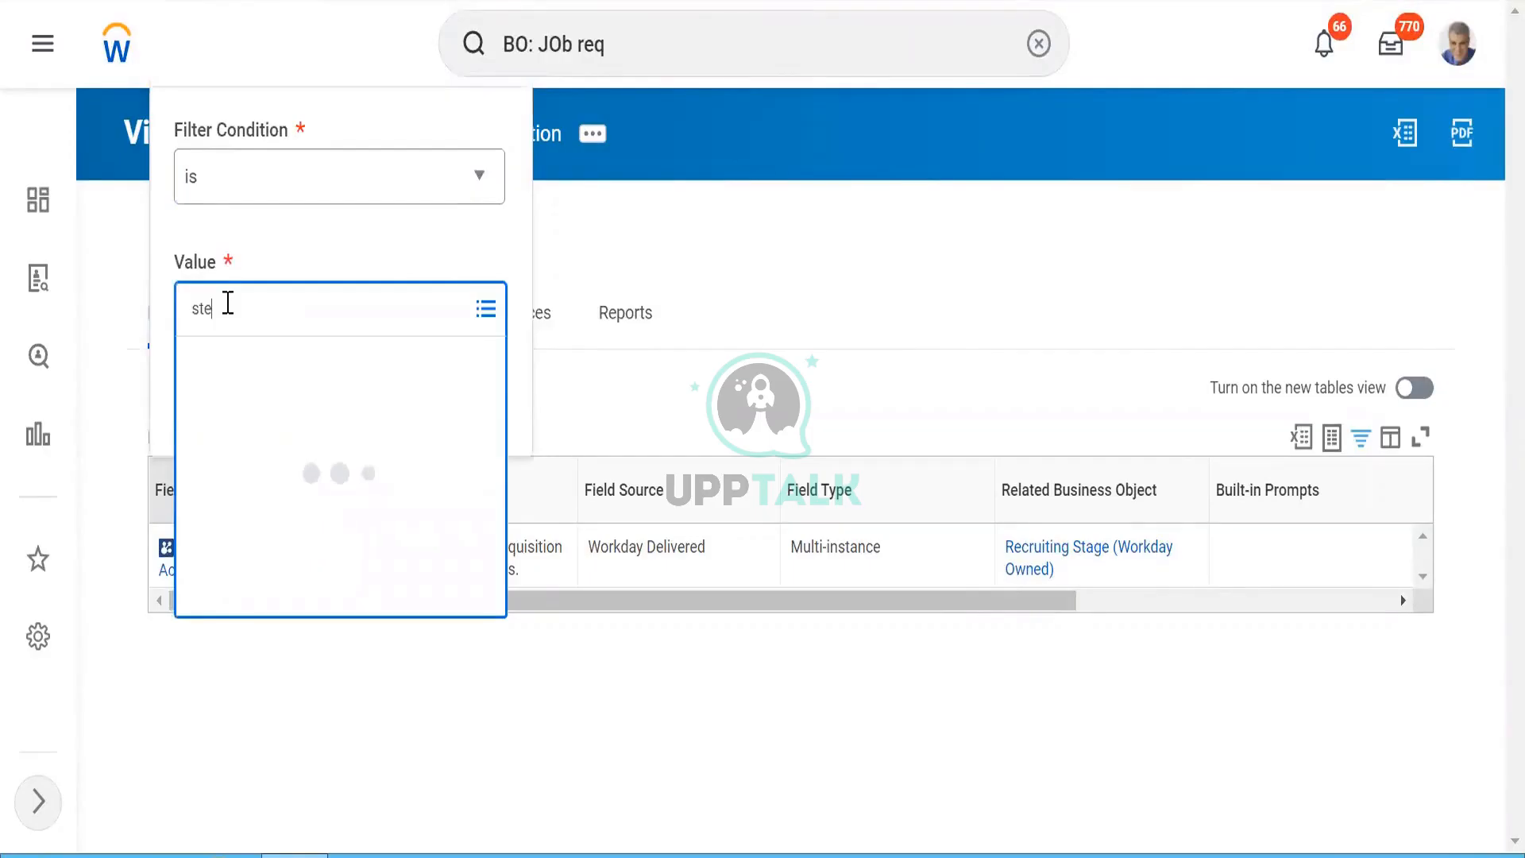
{"action": "type", "text": "p"}
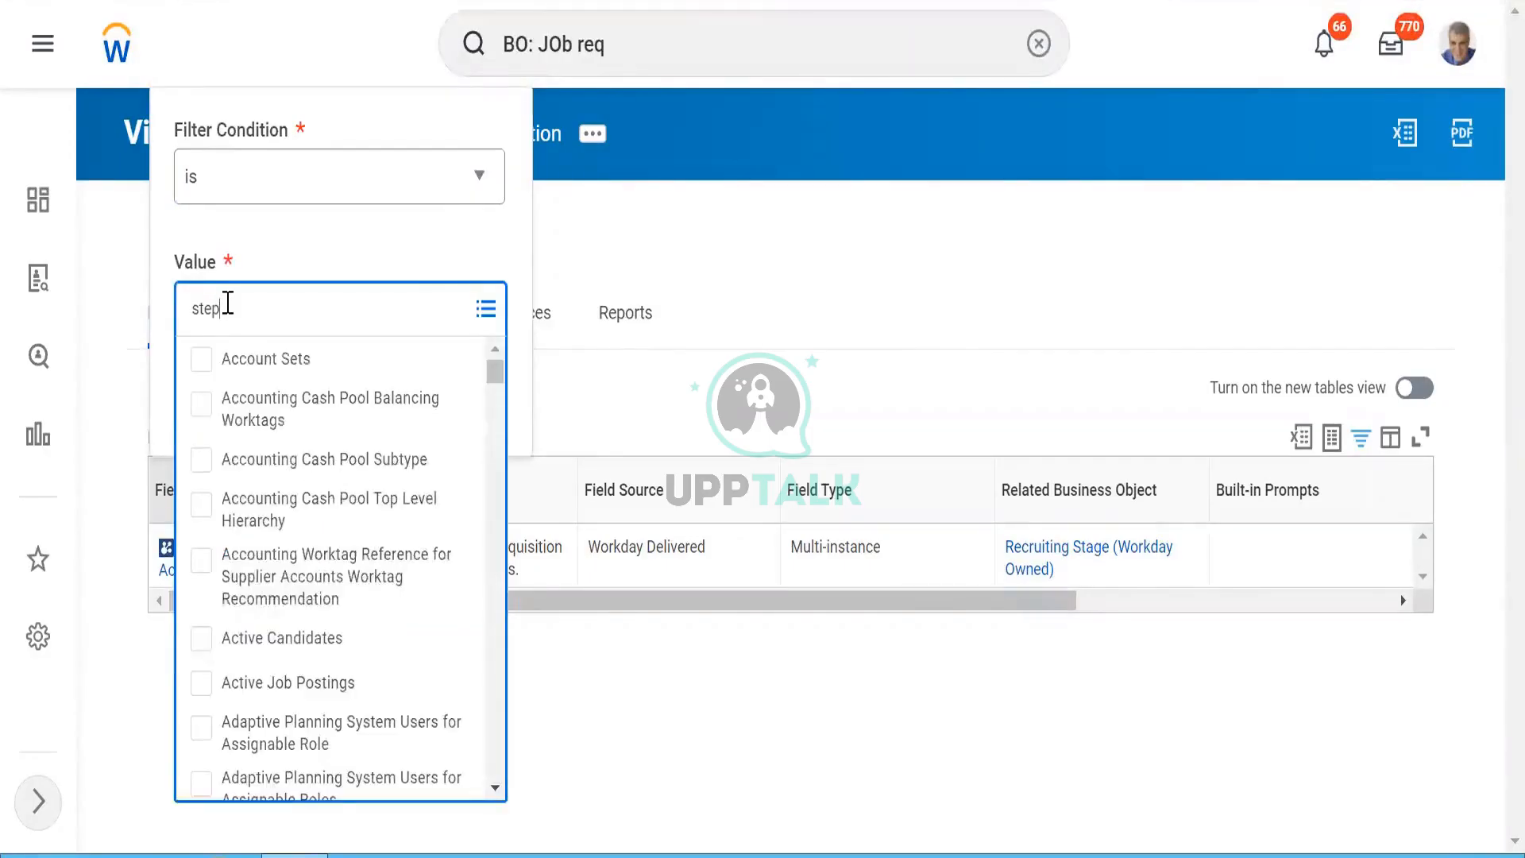
{"action": "key", "text": "Return"}
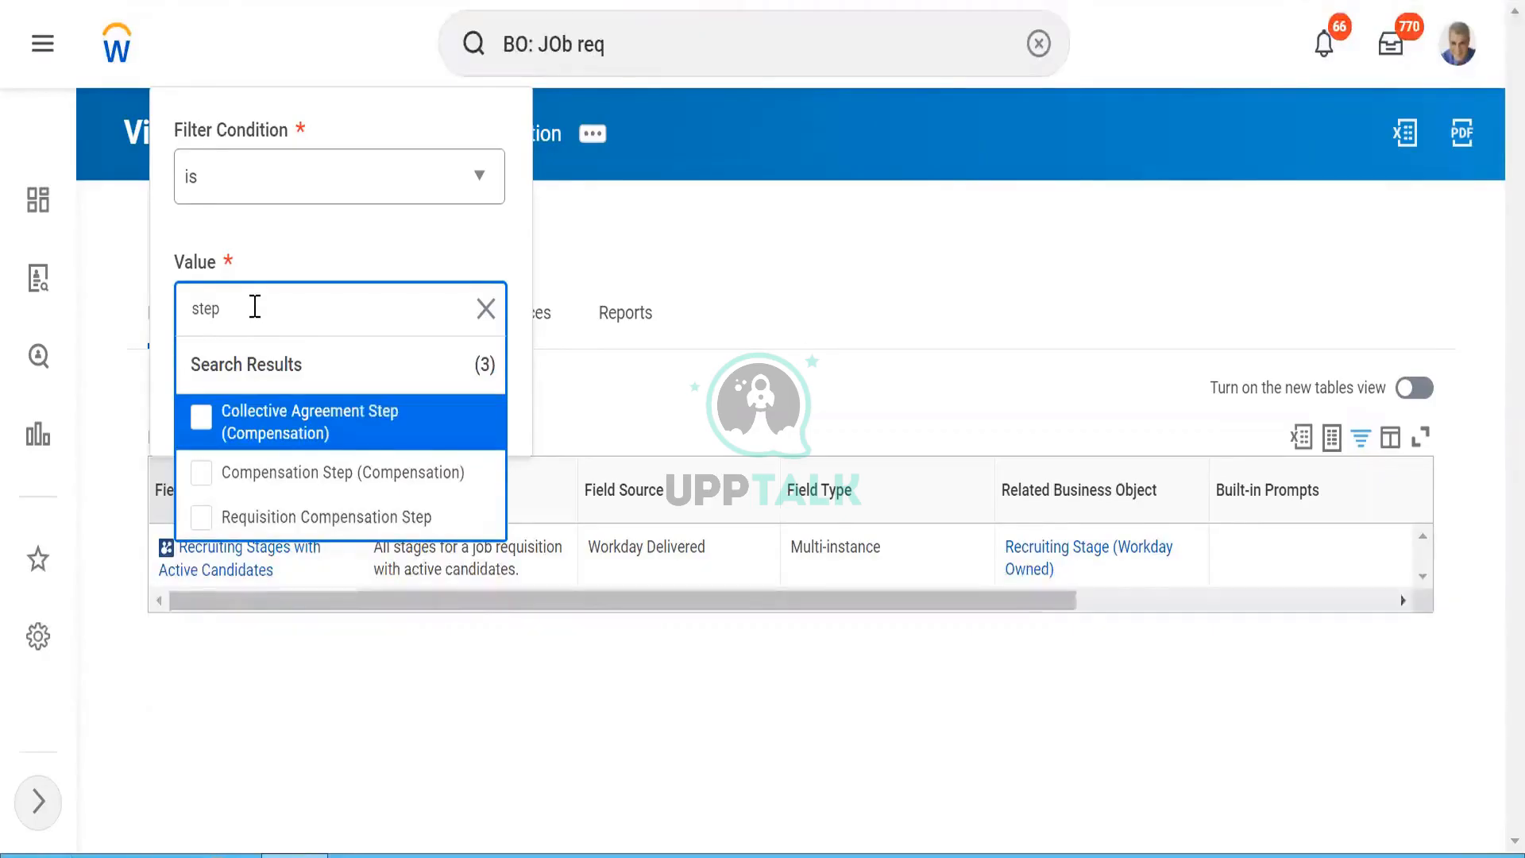
{"action": "double_click", "coordinate": [255, 307]}
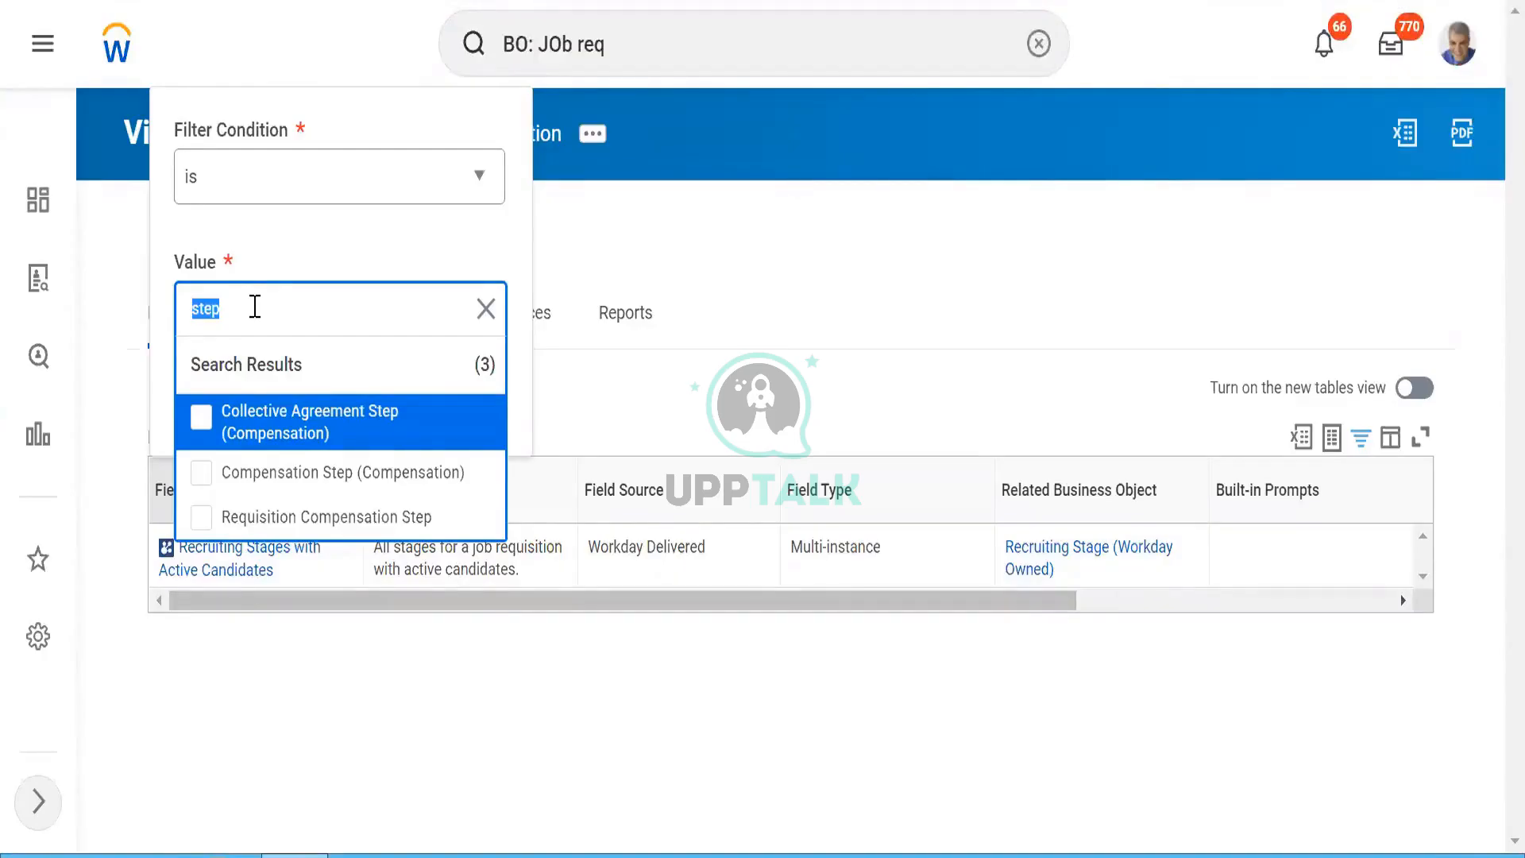
{"action": "left_click", "coordinate": [777, 300]}
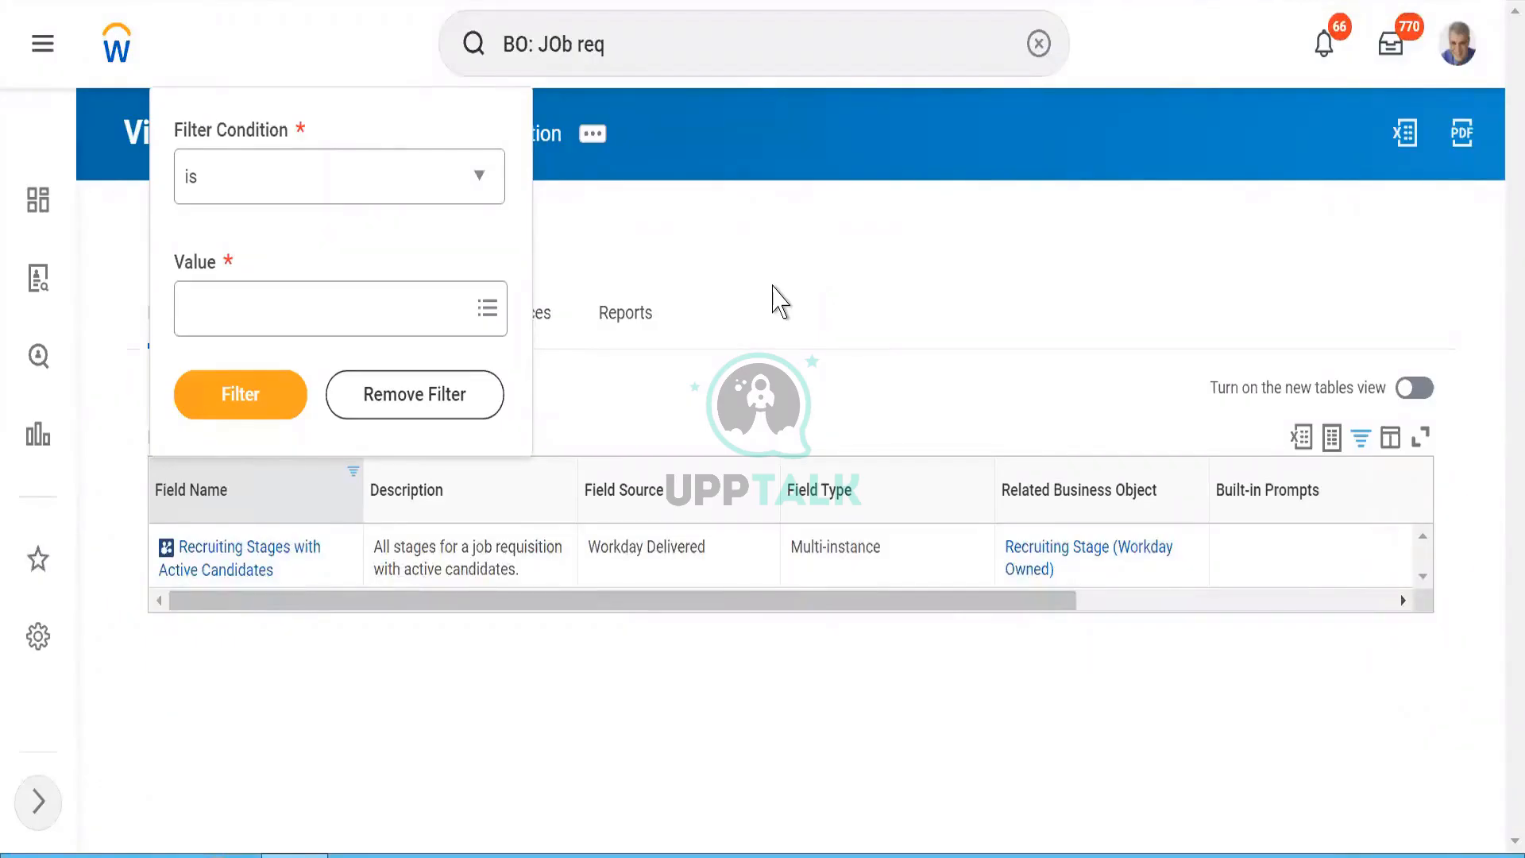
{"action": "left_click", "coordinate": [775, 302]}
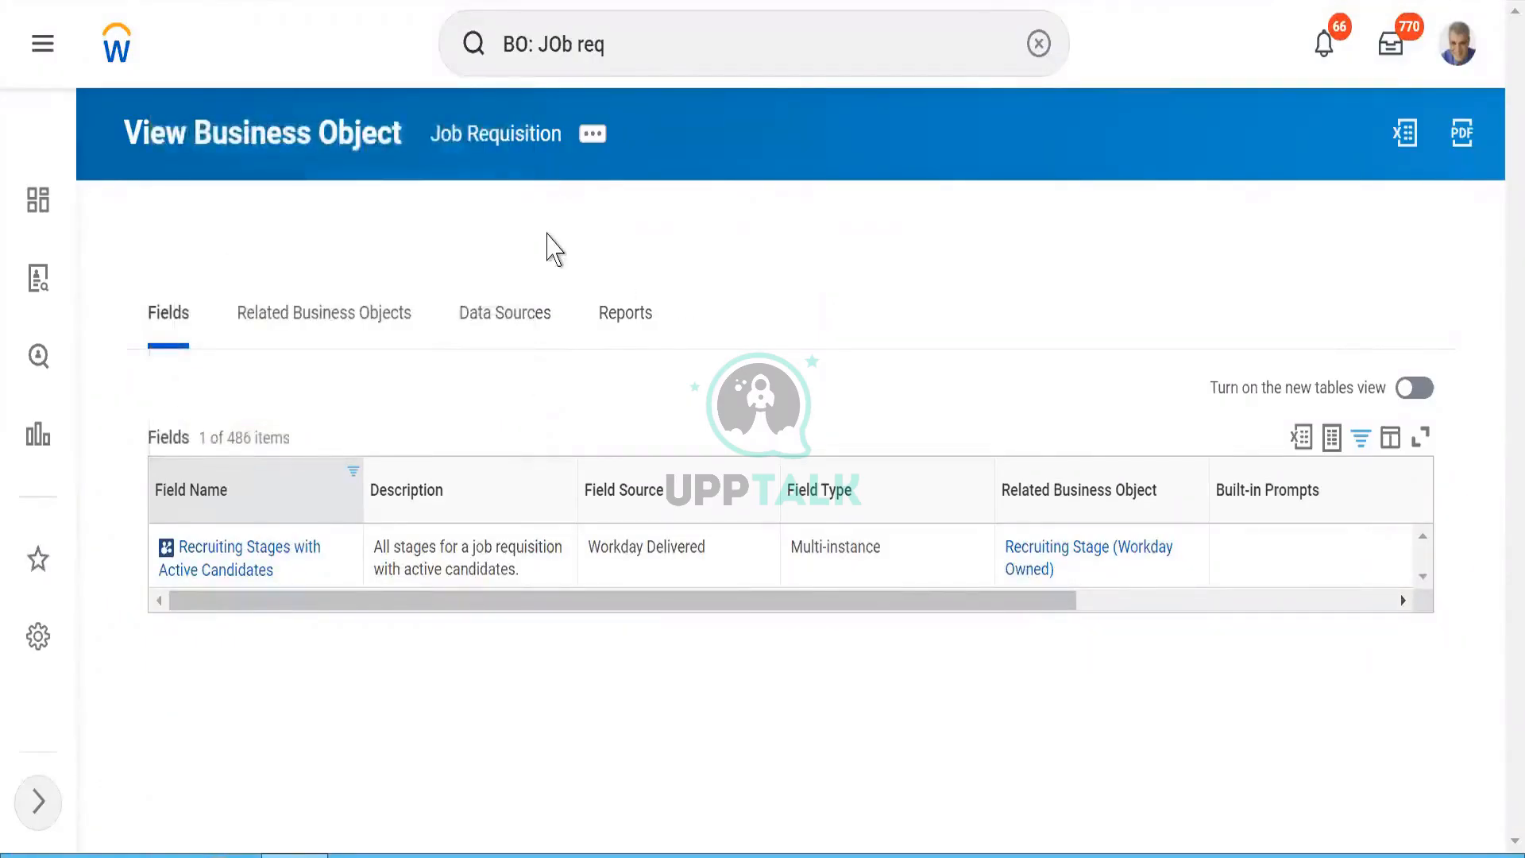
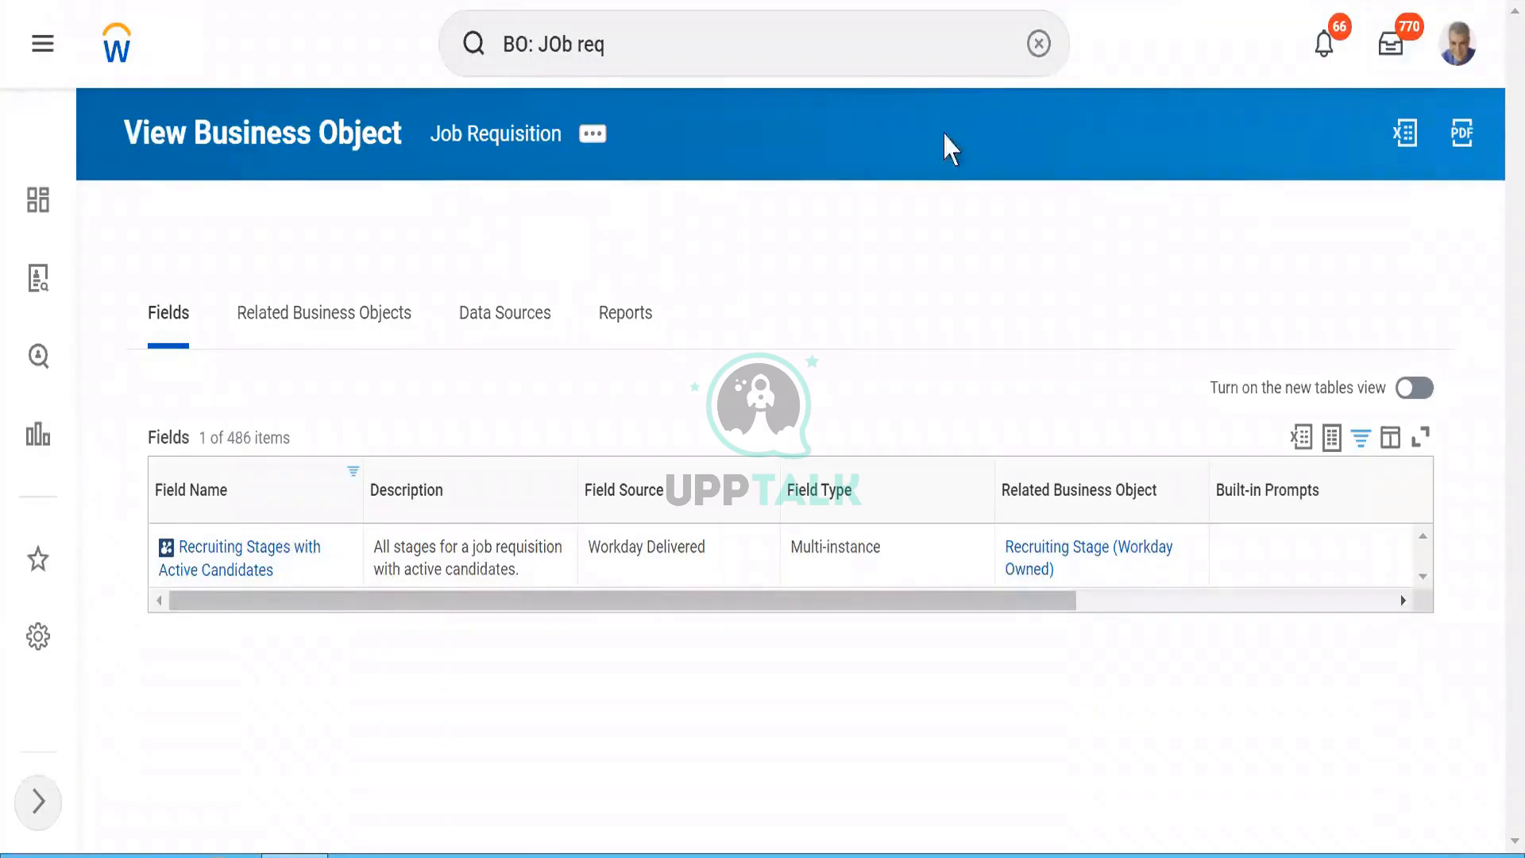
{"action": "left_click", "coordinate": [1040, 43]}
{"action": "left_click", "coordinate": [607, 30]}
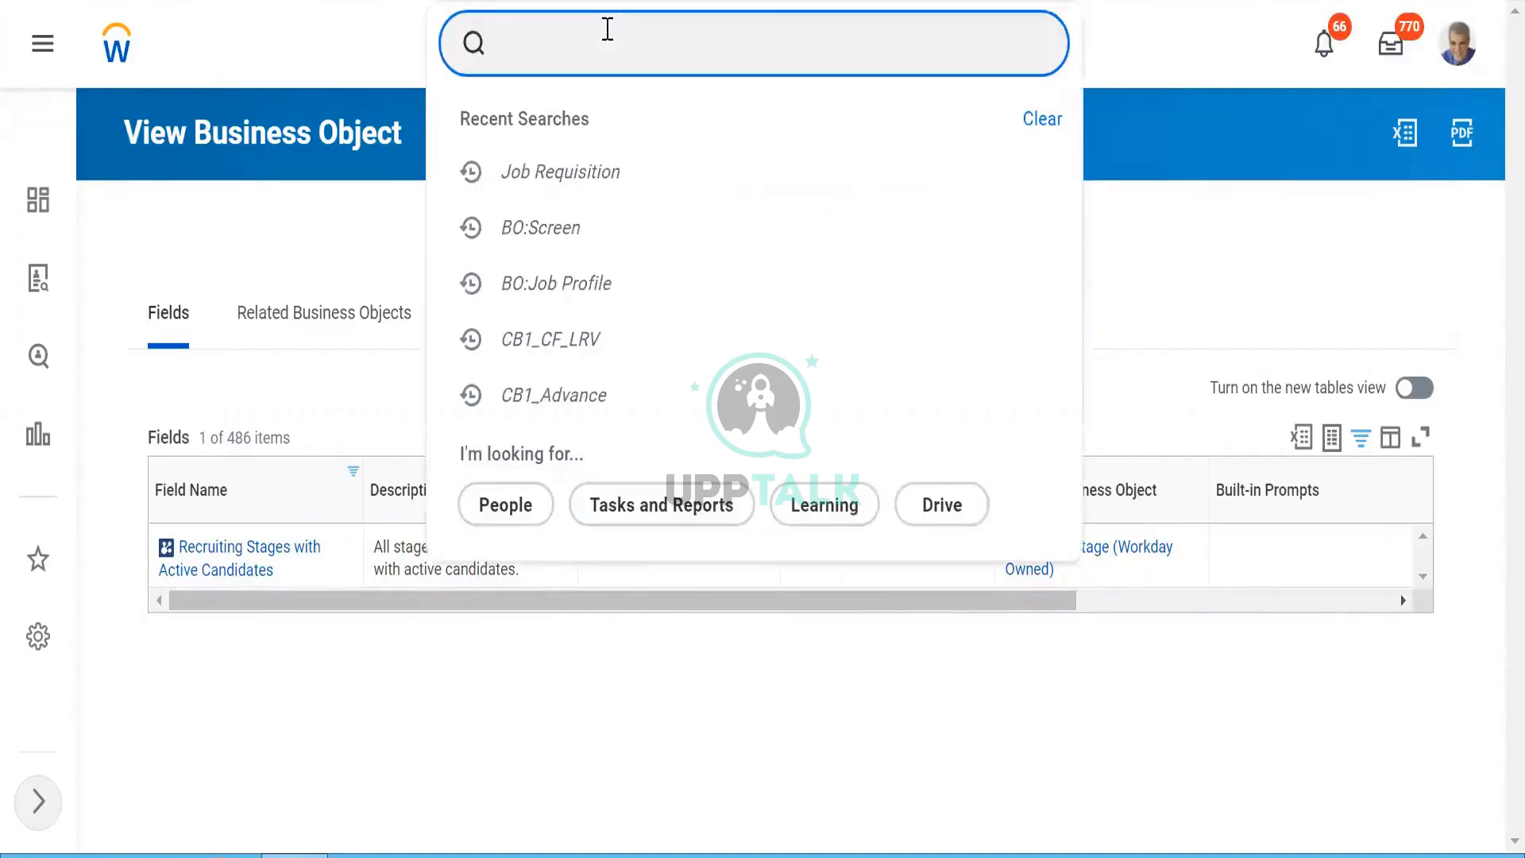
{"action": "type", "text": "cand repo"}
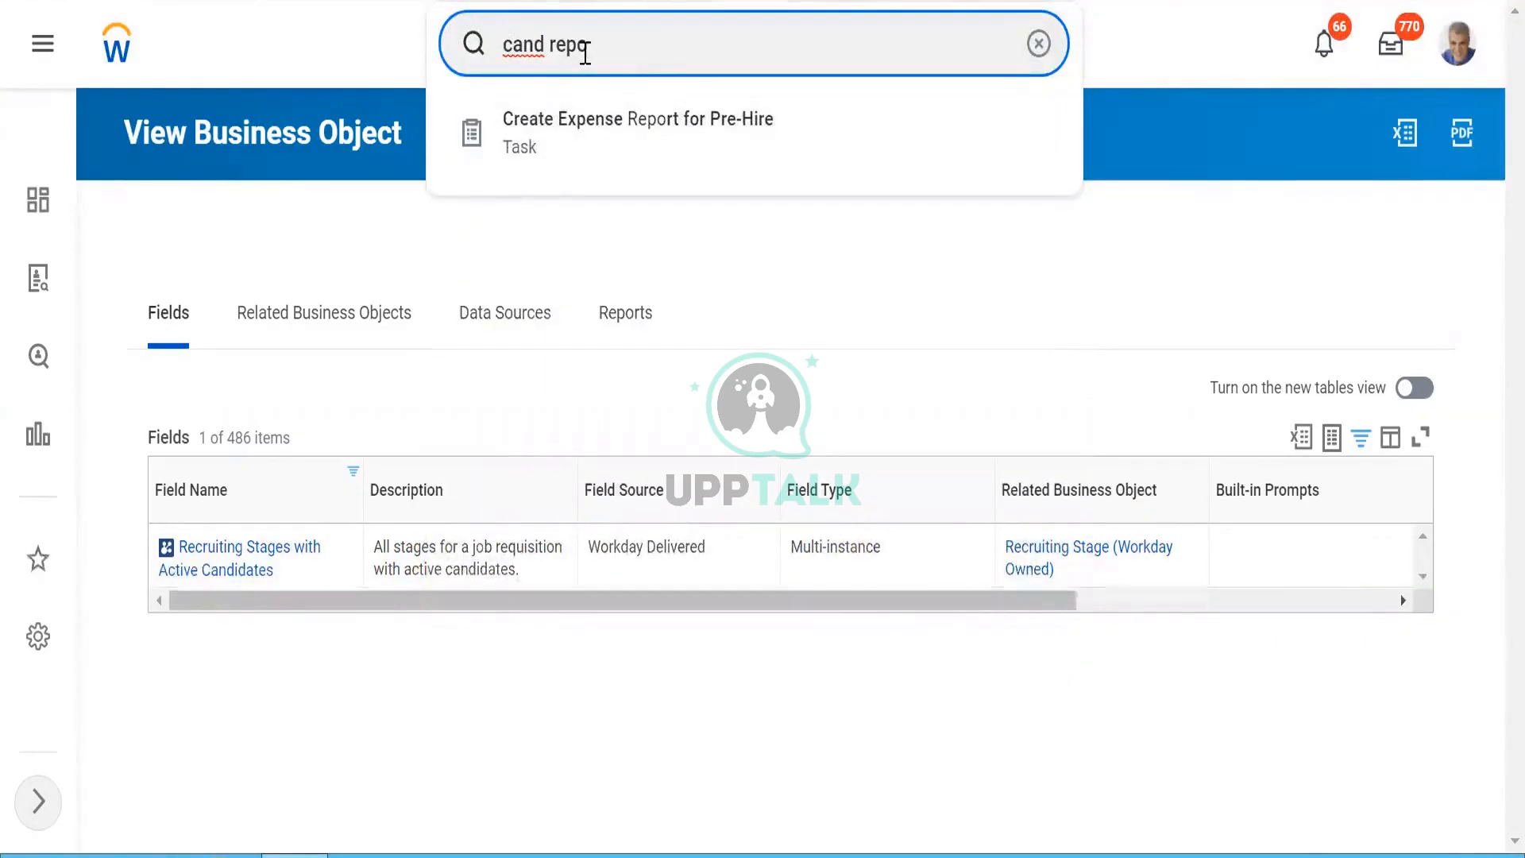
{"action": "key", "text": "BackSpace"}
{"action": "key", "text": "BackSpace"}
{"action": "key", "text": "BackSpace"}
{"action": "key", "text": "BackSpace"}
{"action": "key", "text": "BackSpace"}
{"action": "key", "text": "BackSpace"}
{"action": "key", "text": "BackSpace"}
{"action": "key", "text": "BackSpace"}
{"action": "key", "text": "BackSpace"}
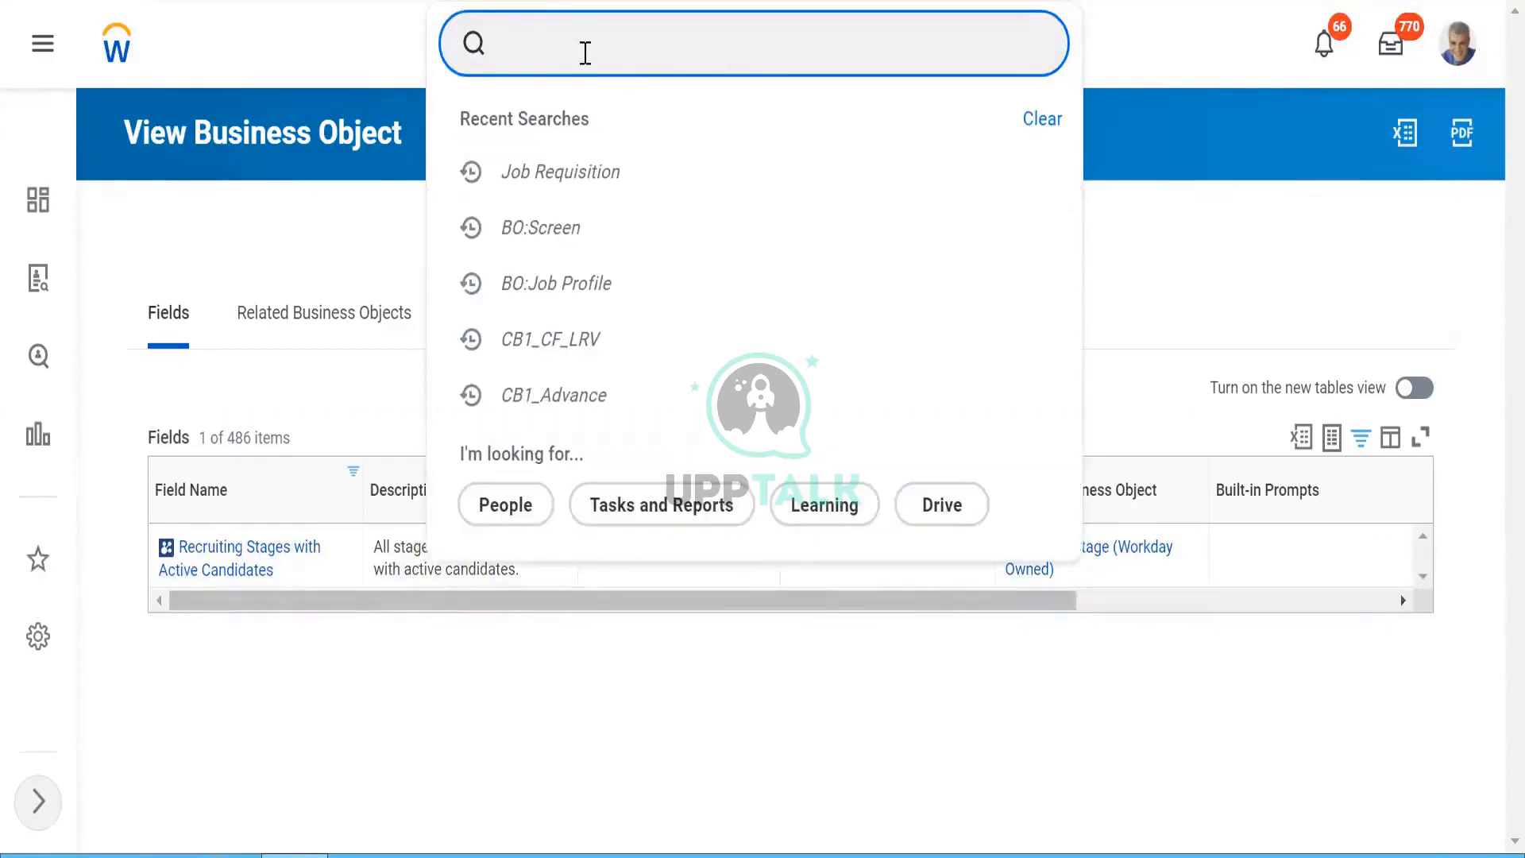
{"action": "type", "text": "candidate"}
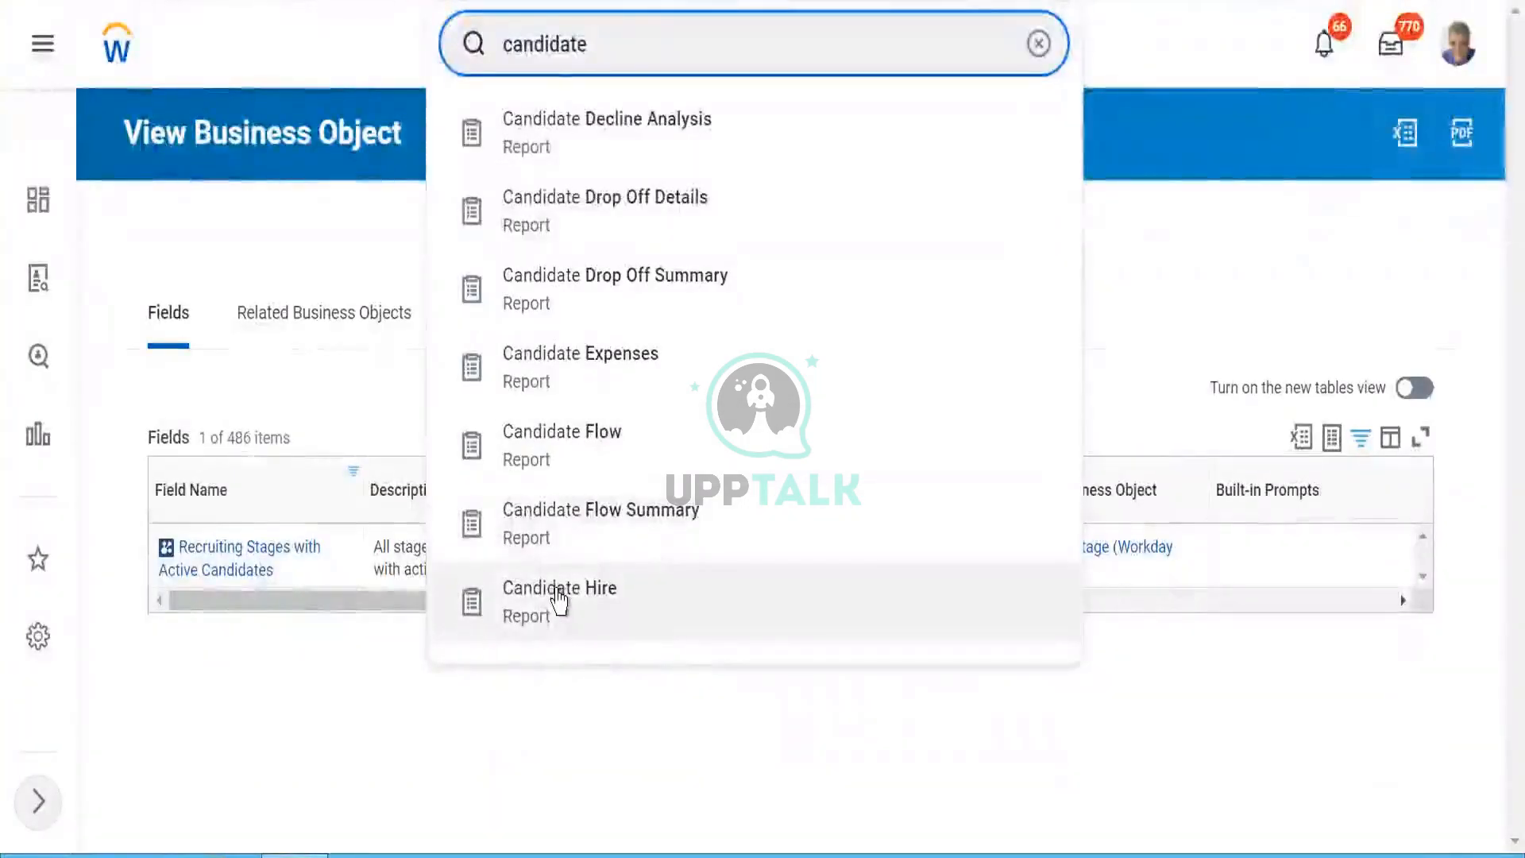
{"action": "left_click", "coordinate": [560, 602]}
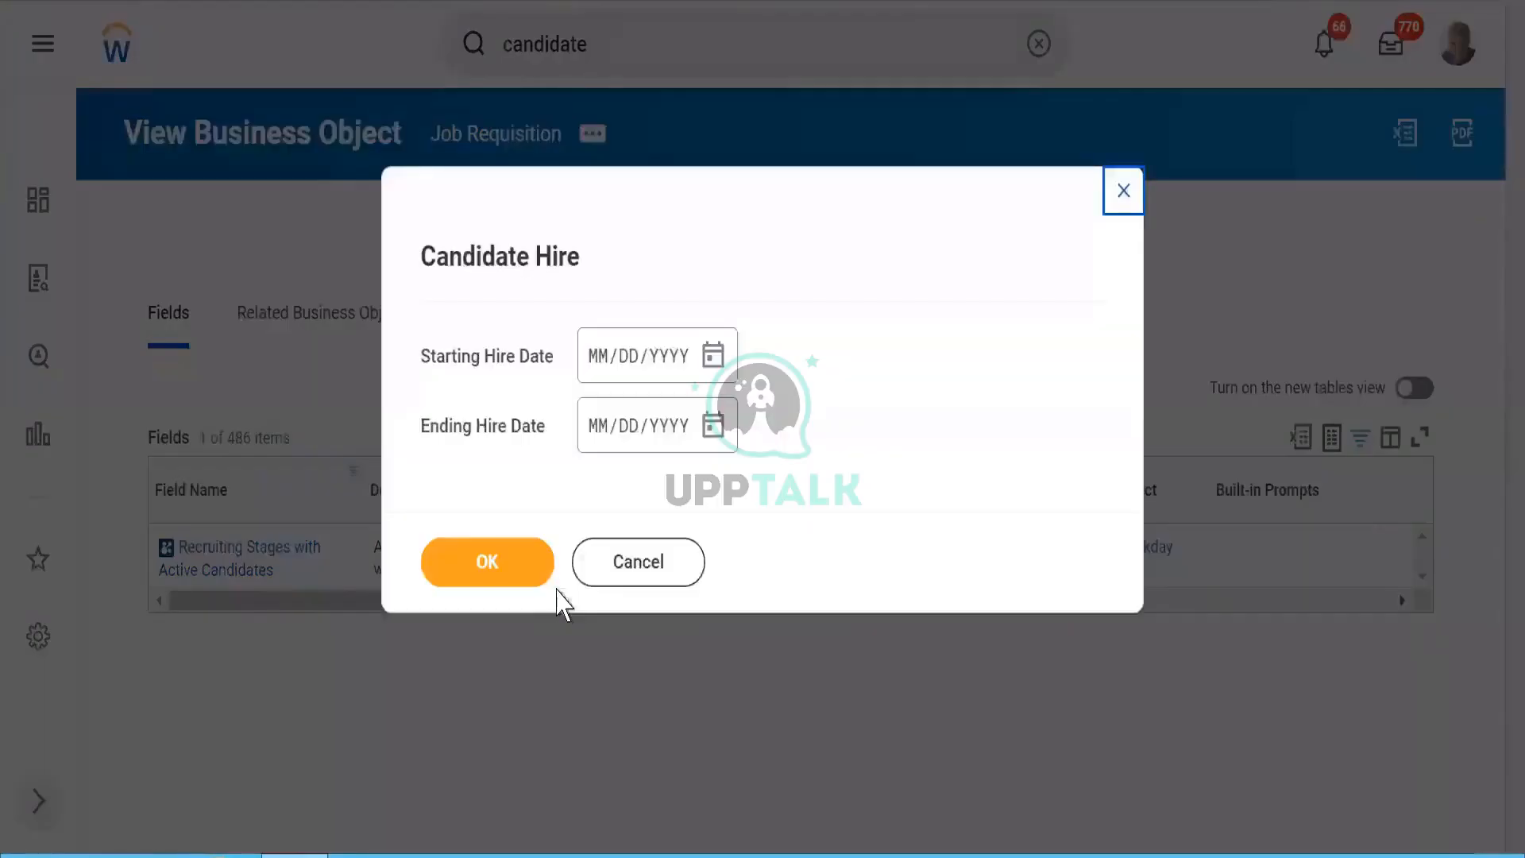
{"action": "left_click", "coordinate": [624, 577]}
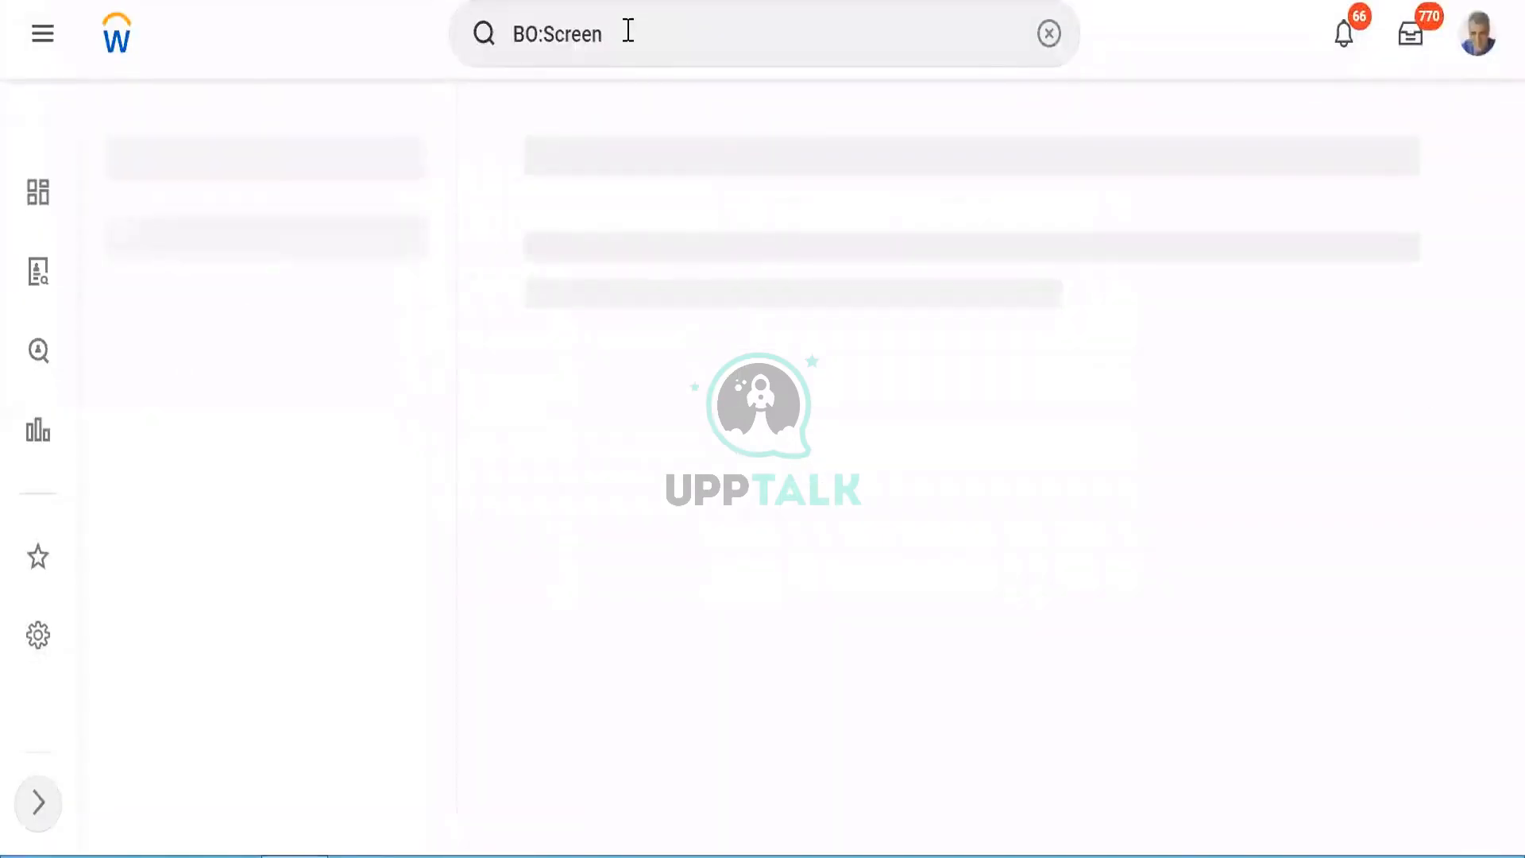
Replace the search query with "candida flow" and open the Candidate Flow report.
{"action": "left_click", "coordinate": [1049, 37]}
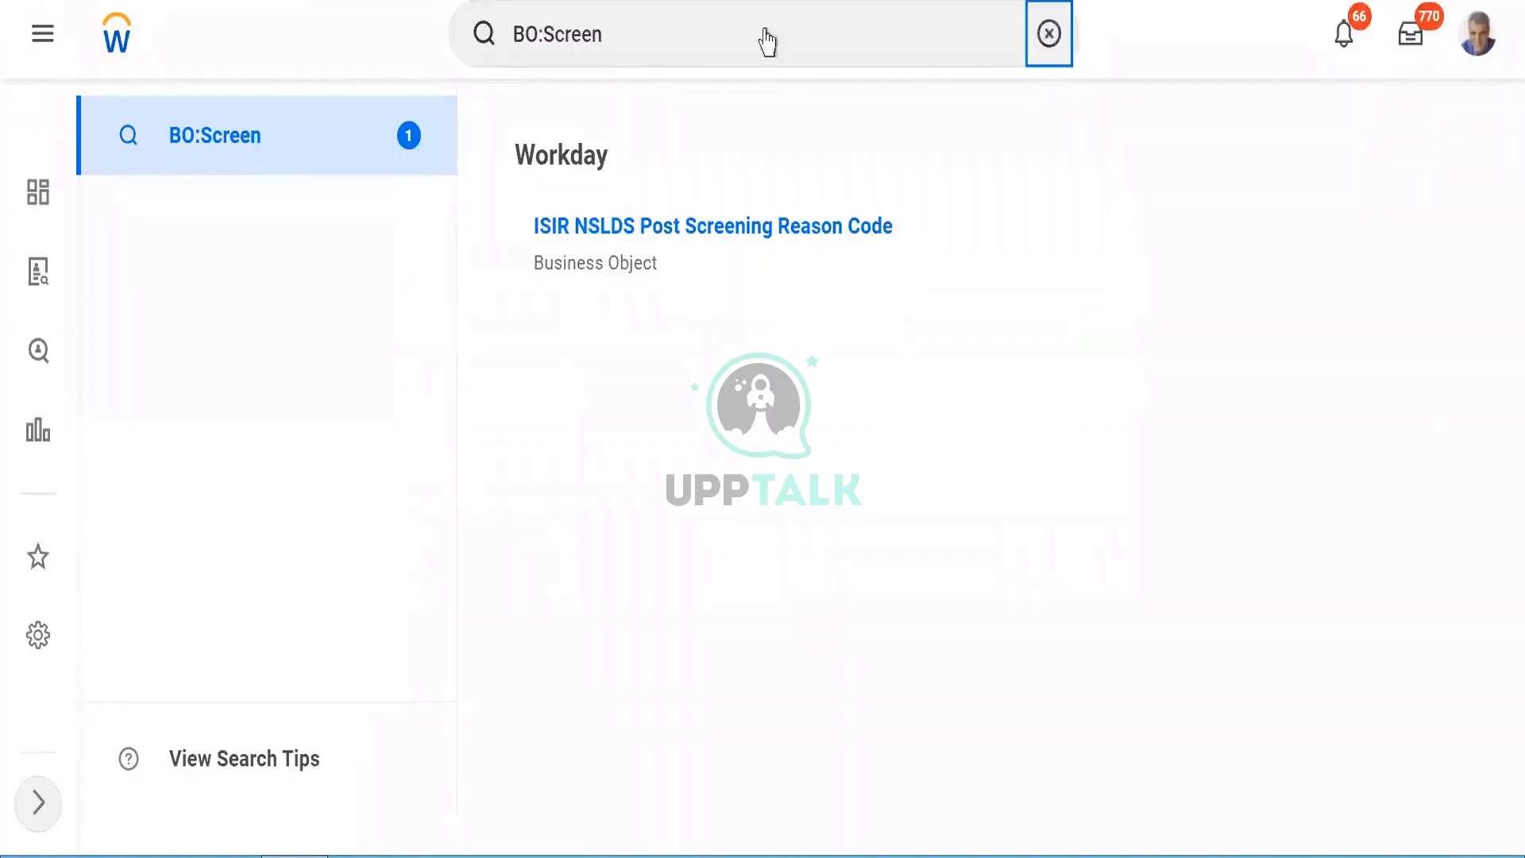
{"action": "left_click", "coordinate": [597, 48]}
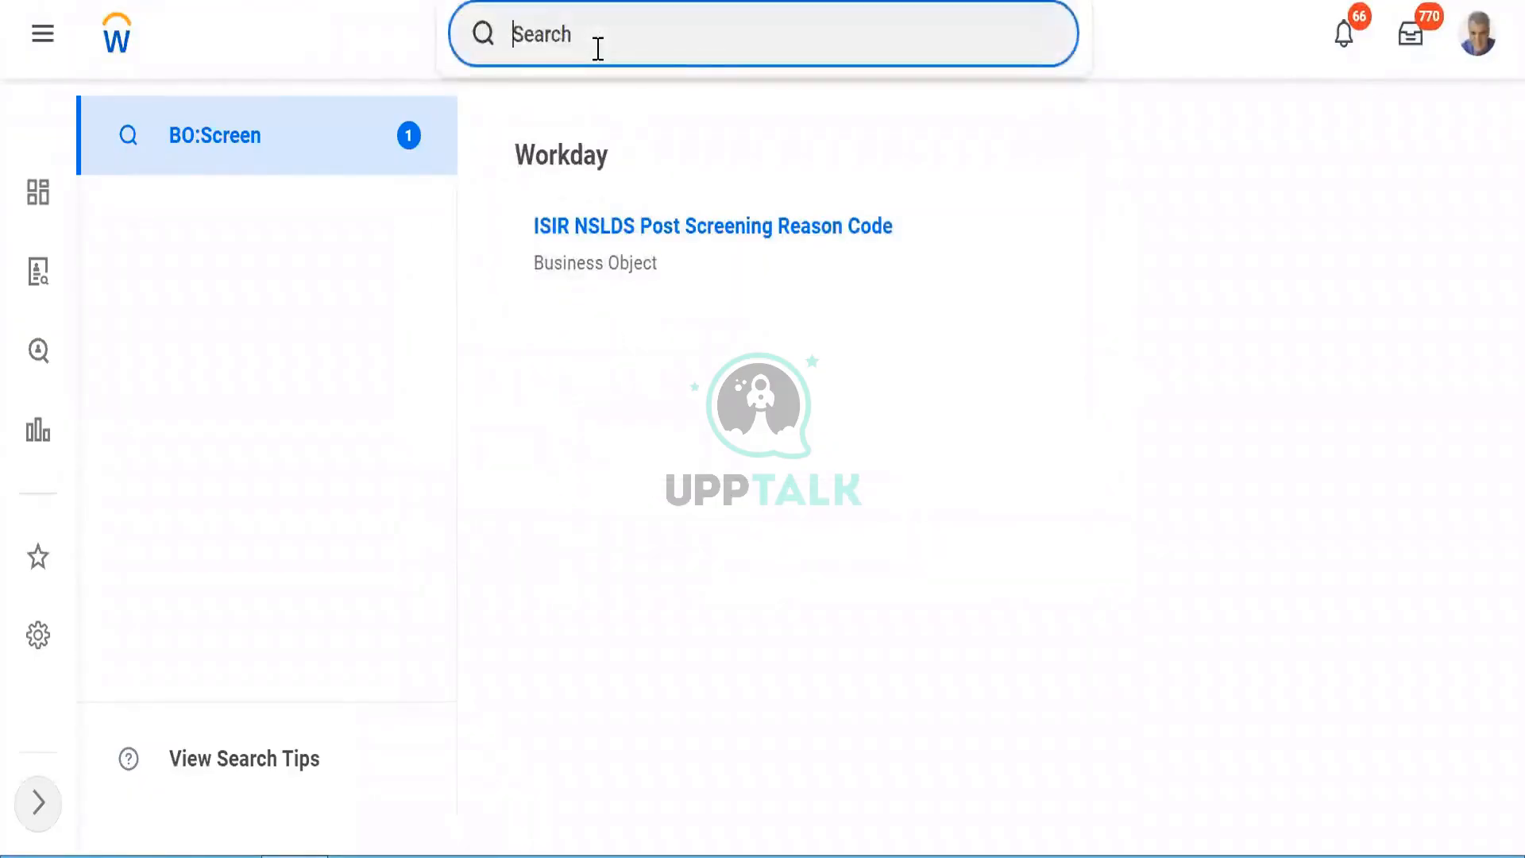
{"action": "type", "text": "candid"}
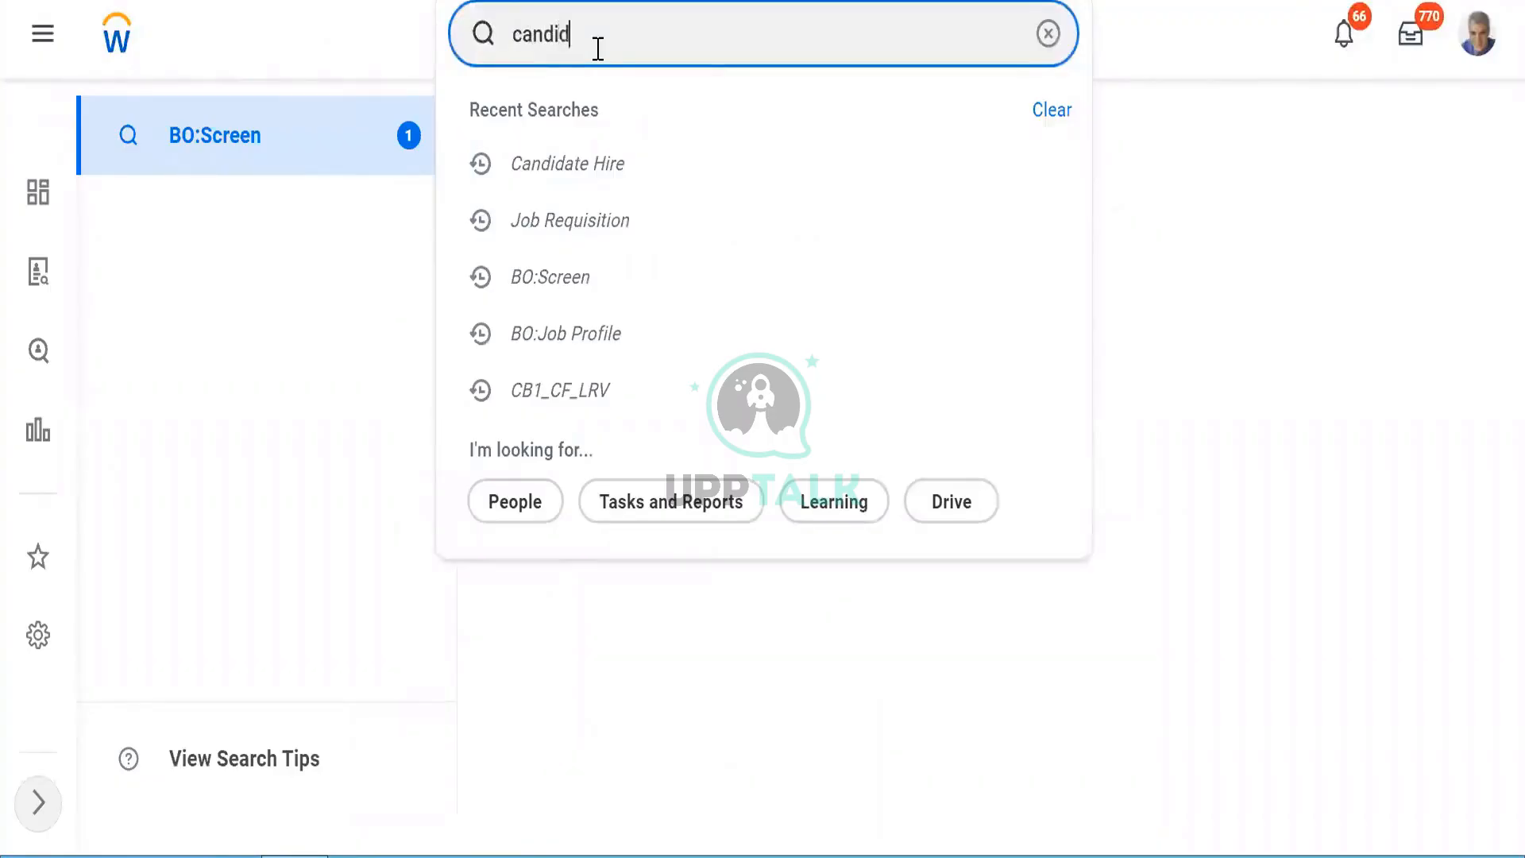
{"action": "type", "text": "a flow"}
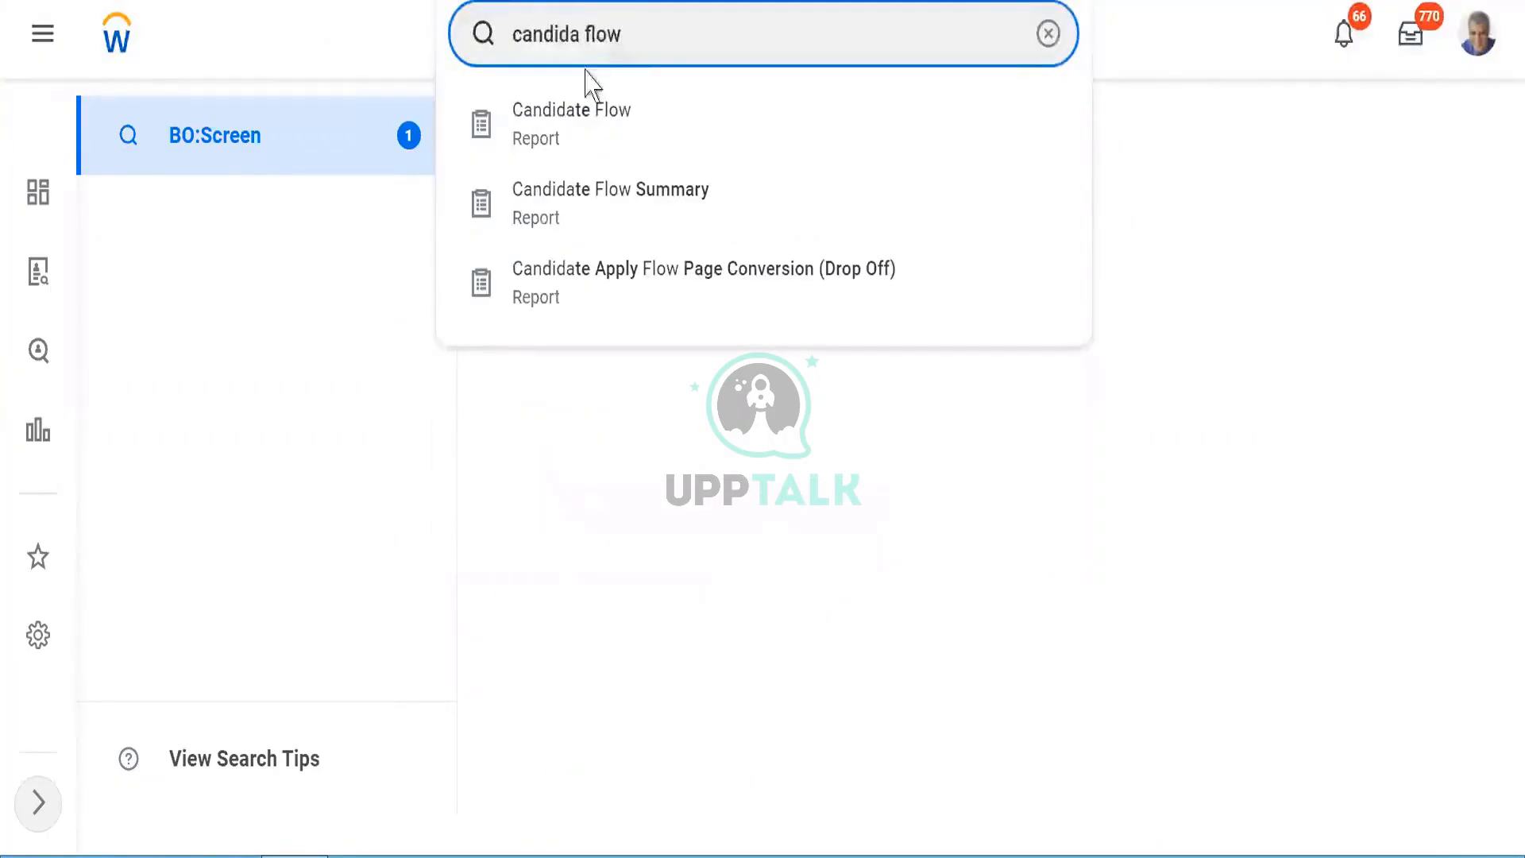
{"action": "left_click", "coordinate": [548, 126]}
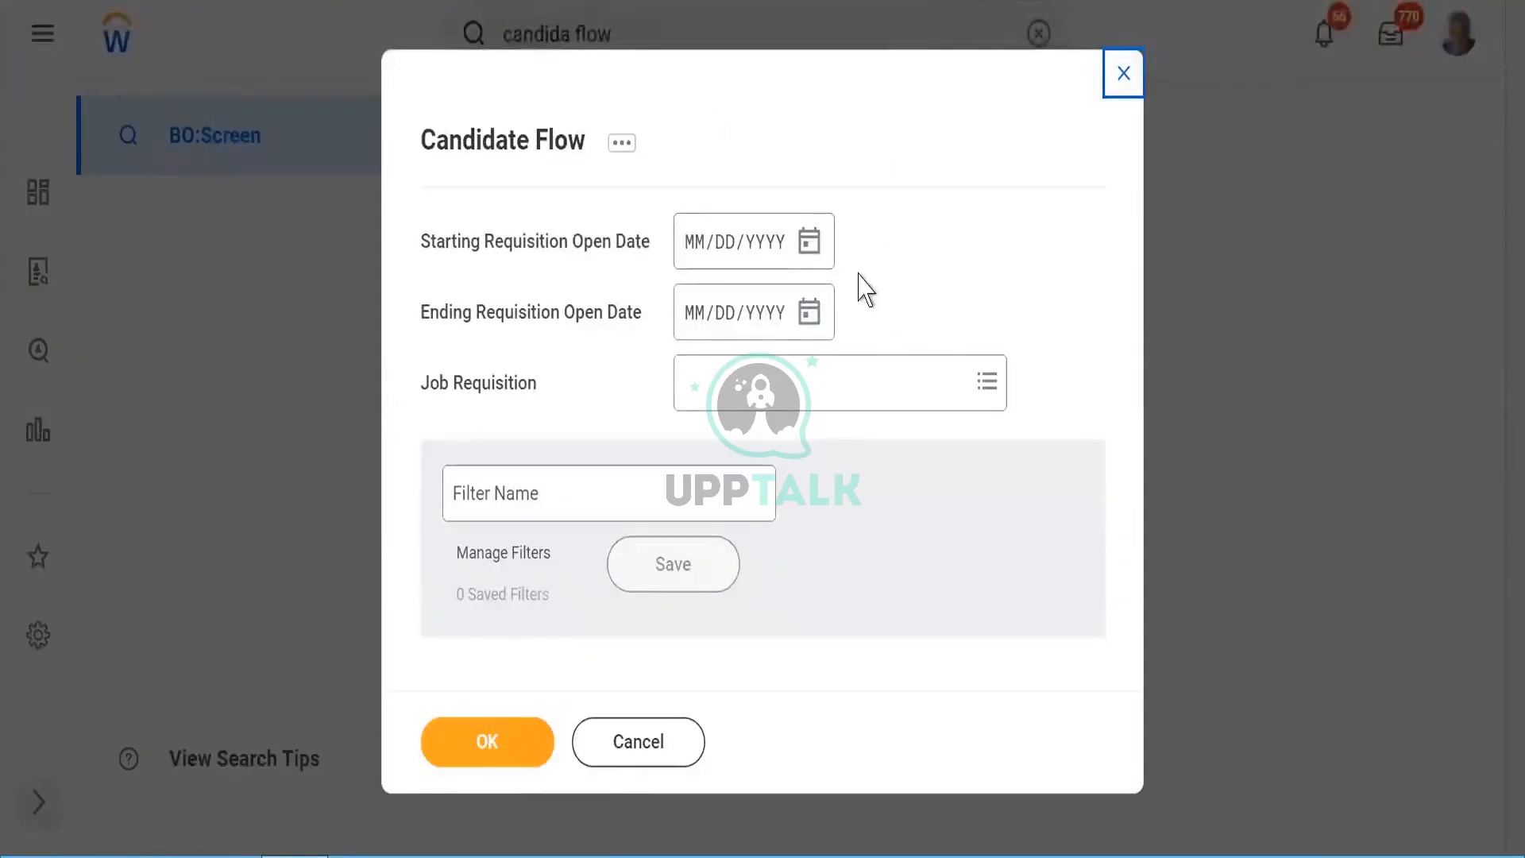
Run the Candidate Flow report for requisition open dates 07/01/2022 to 07/29/2022 and review its columns through Candidate Last Status.
{"action": "left_click", "coordinate": [810, 249]}
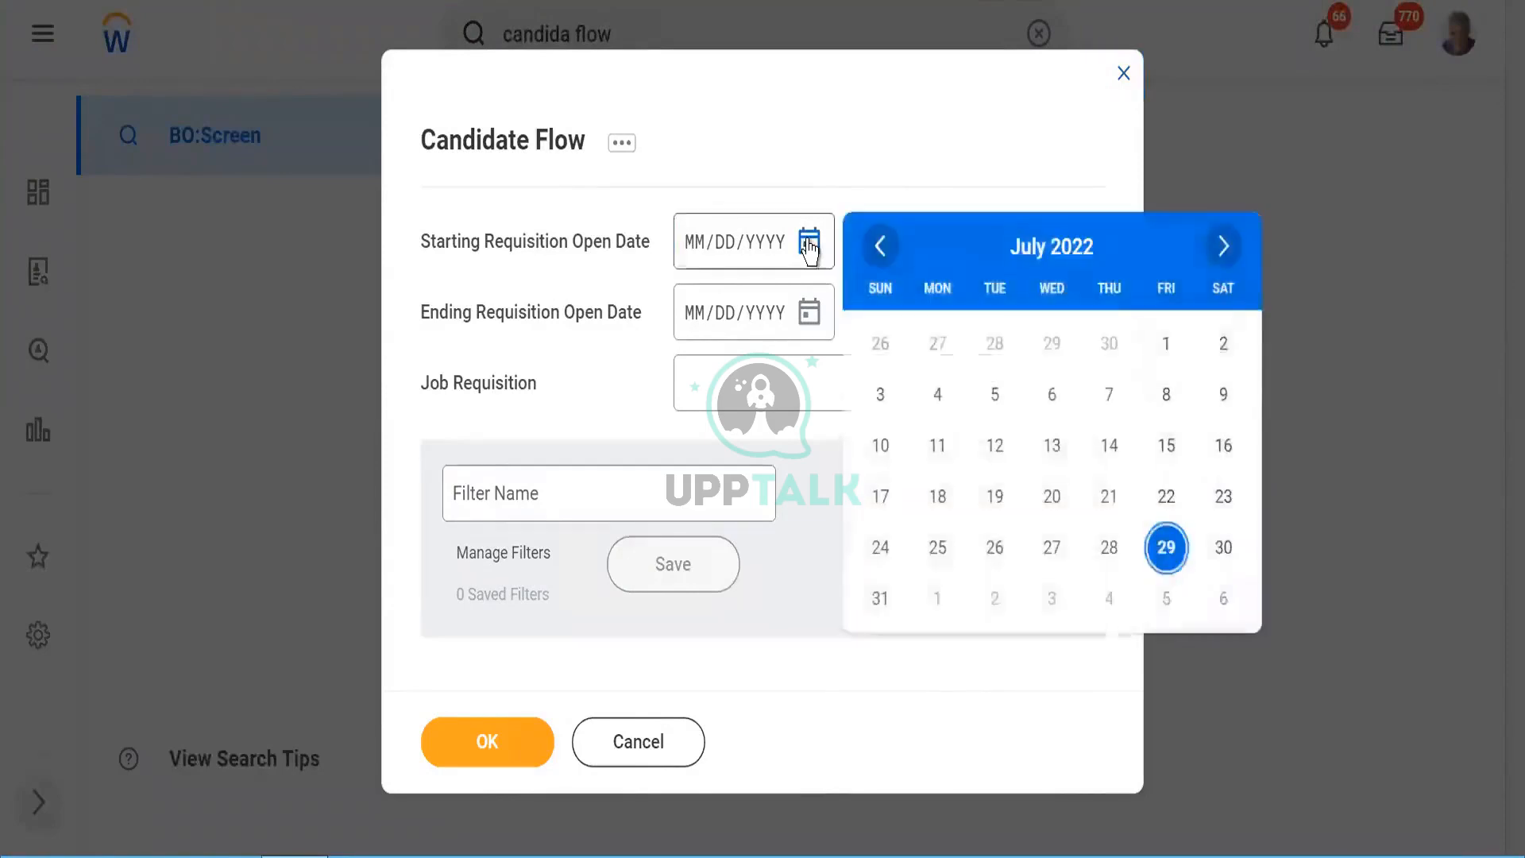
{"action": "left_click", "coordinate": [1167, 344]}
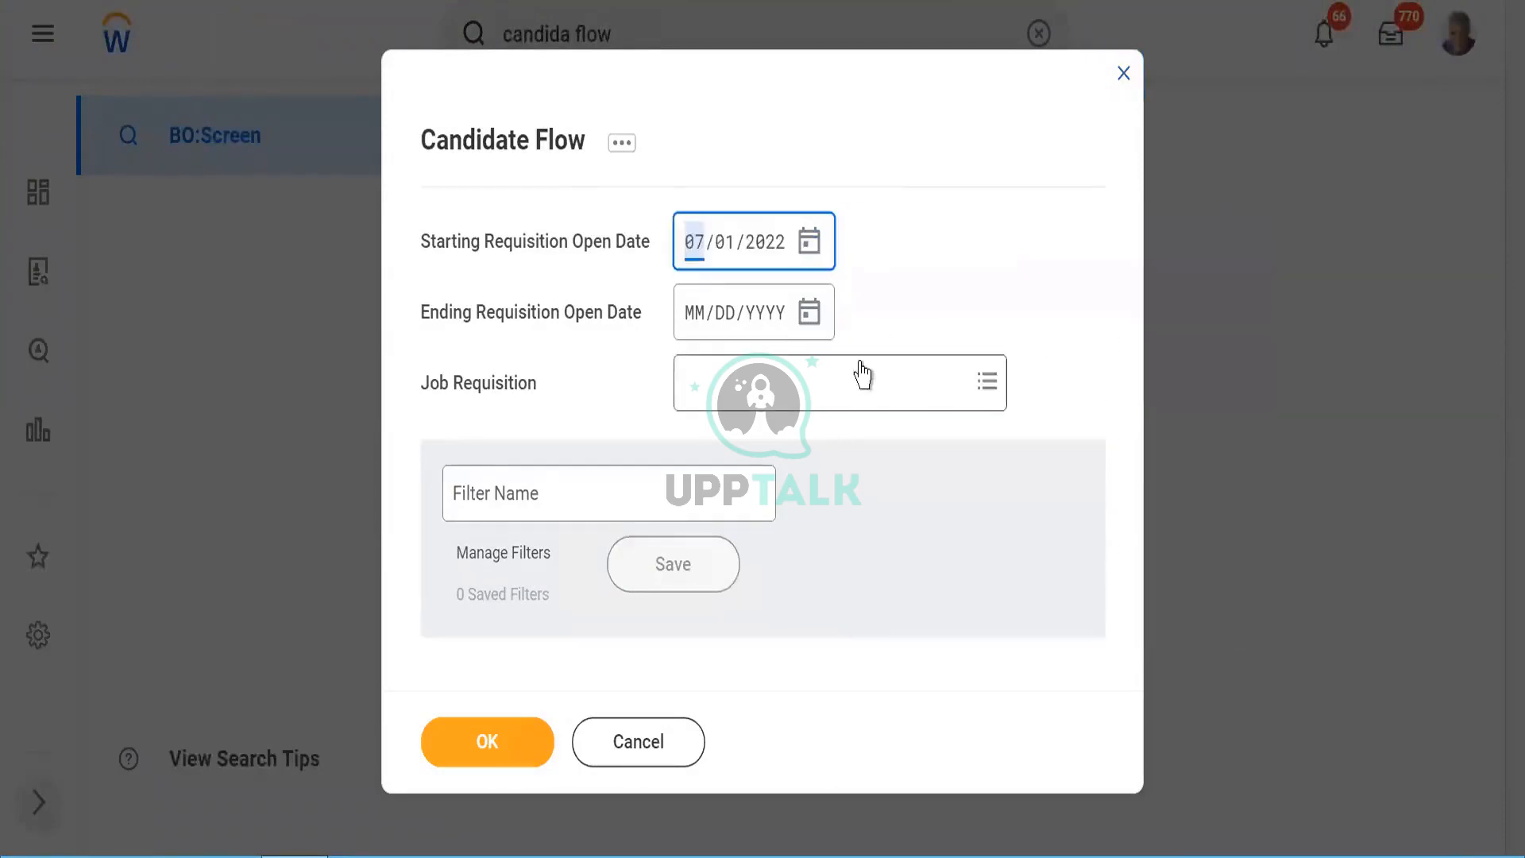
{"action": "left_click", "coordinate": [811, 314]}
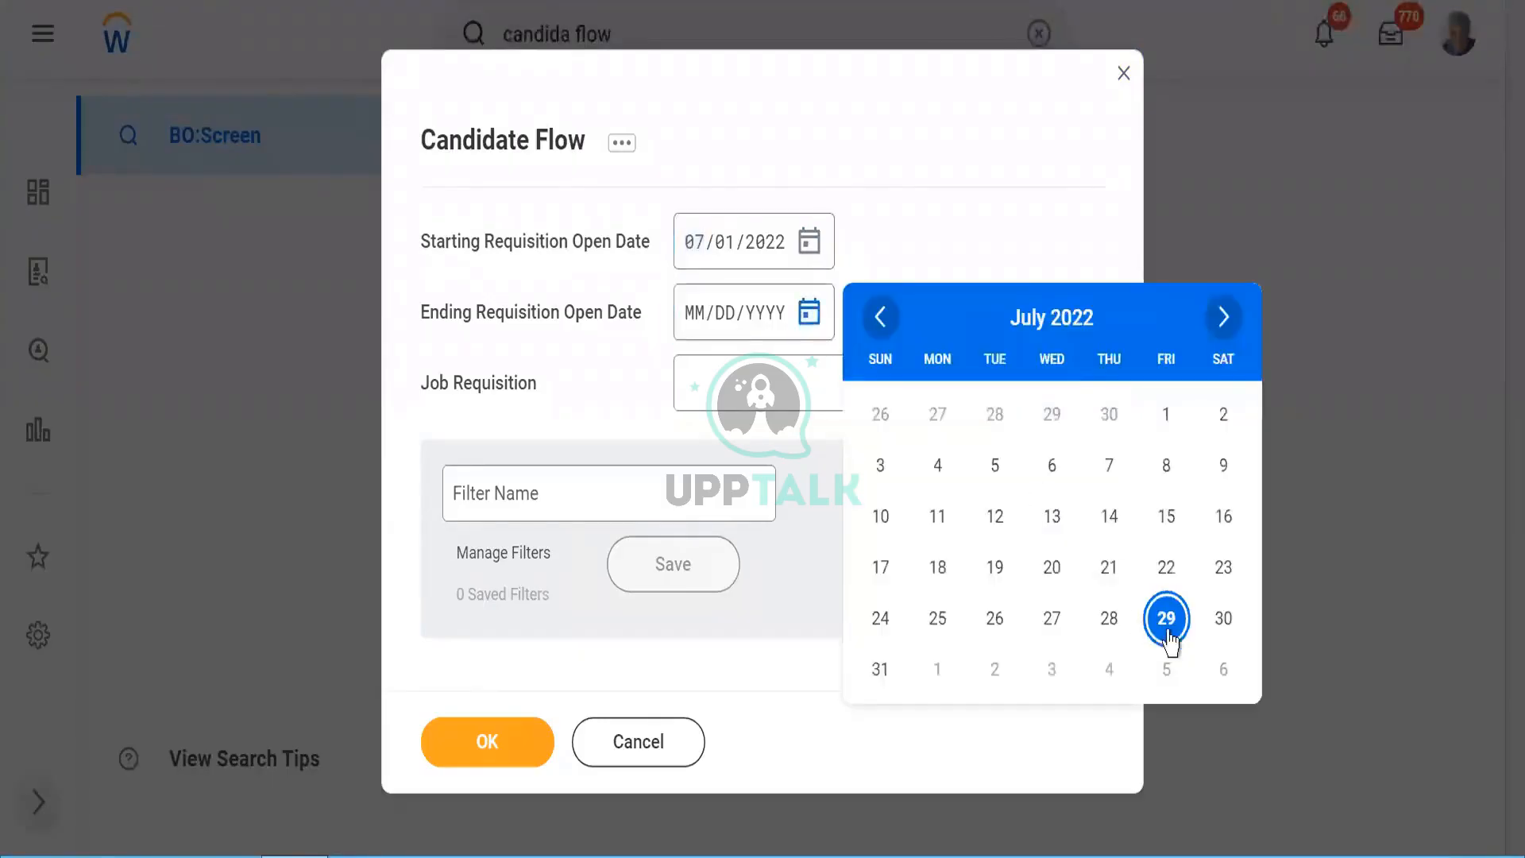
{"action": "left_click", "coordinate": [1168, 632]}
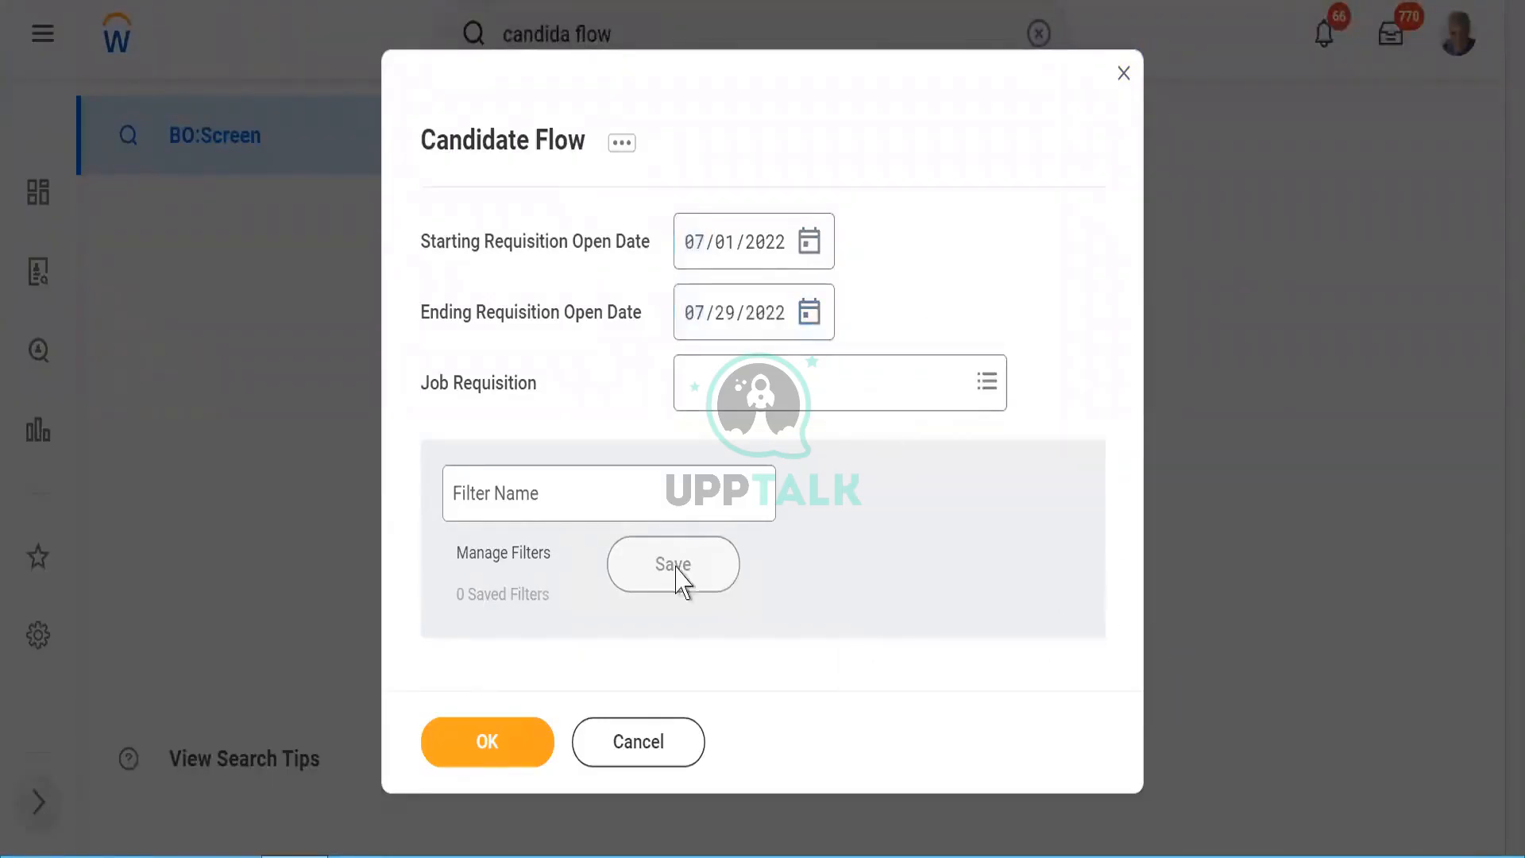
{"action": "left_click", "coordinate": [464, 747]}
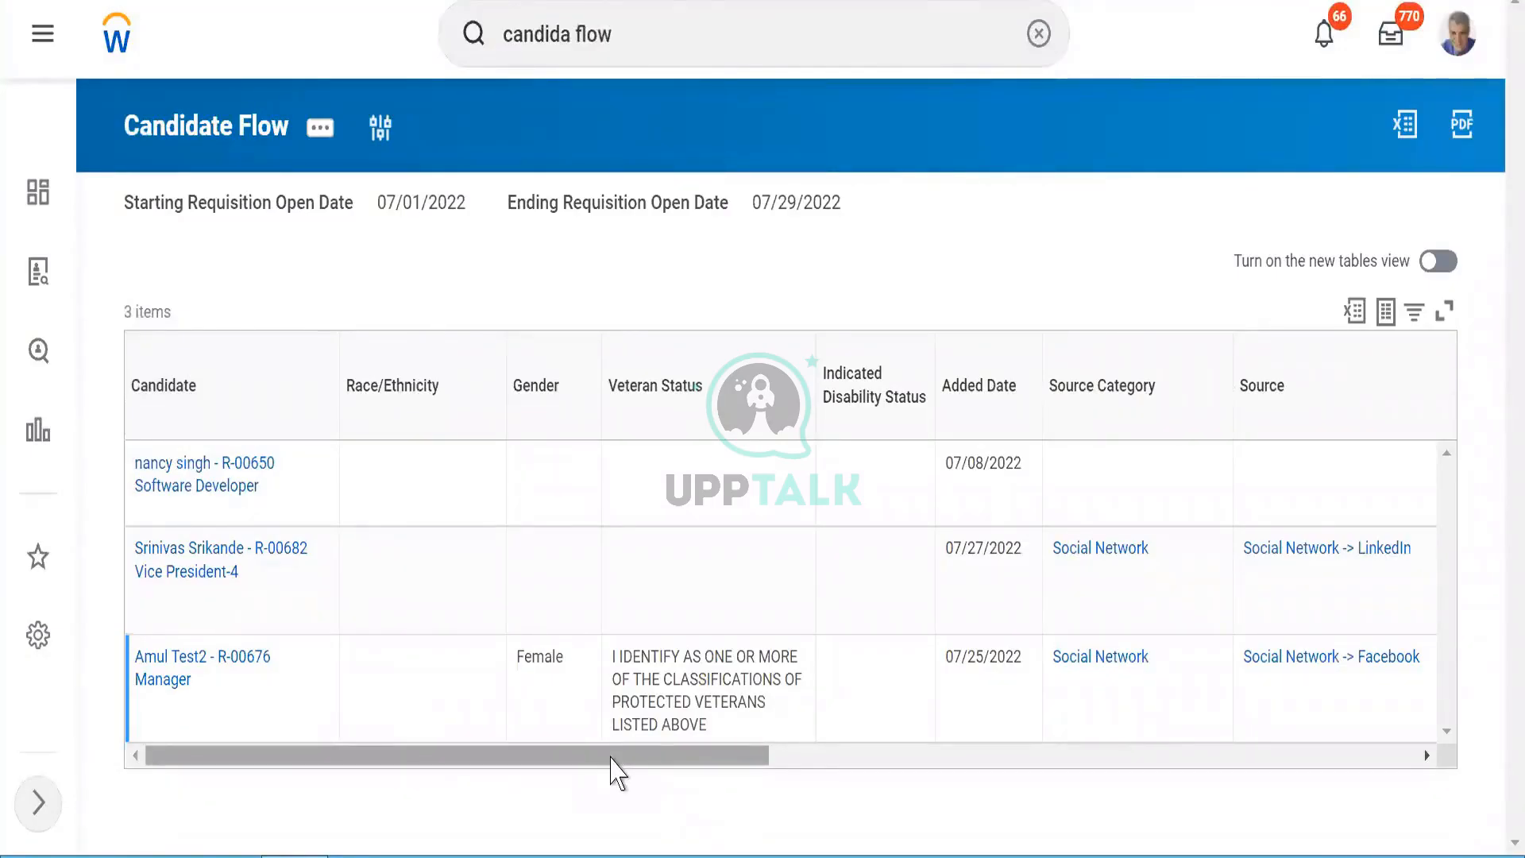
{"action": "left_click_drag", "start_coordinate": [611, 757], "coordinate": [569, 750]}
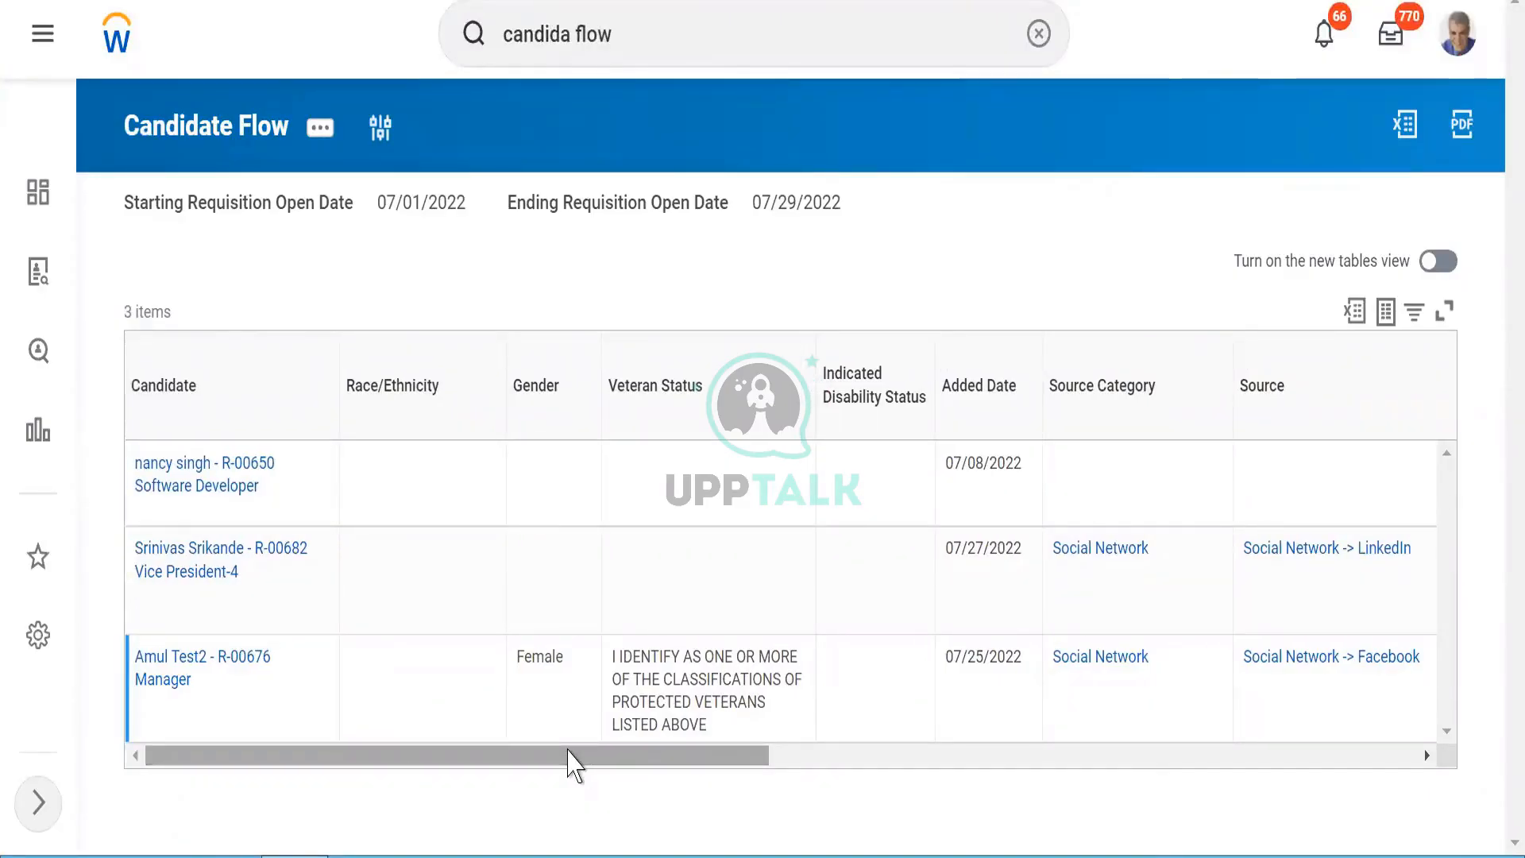
{"action": "left_click", "coordinate": [777, 759]}
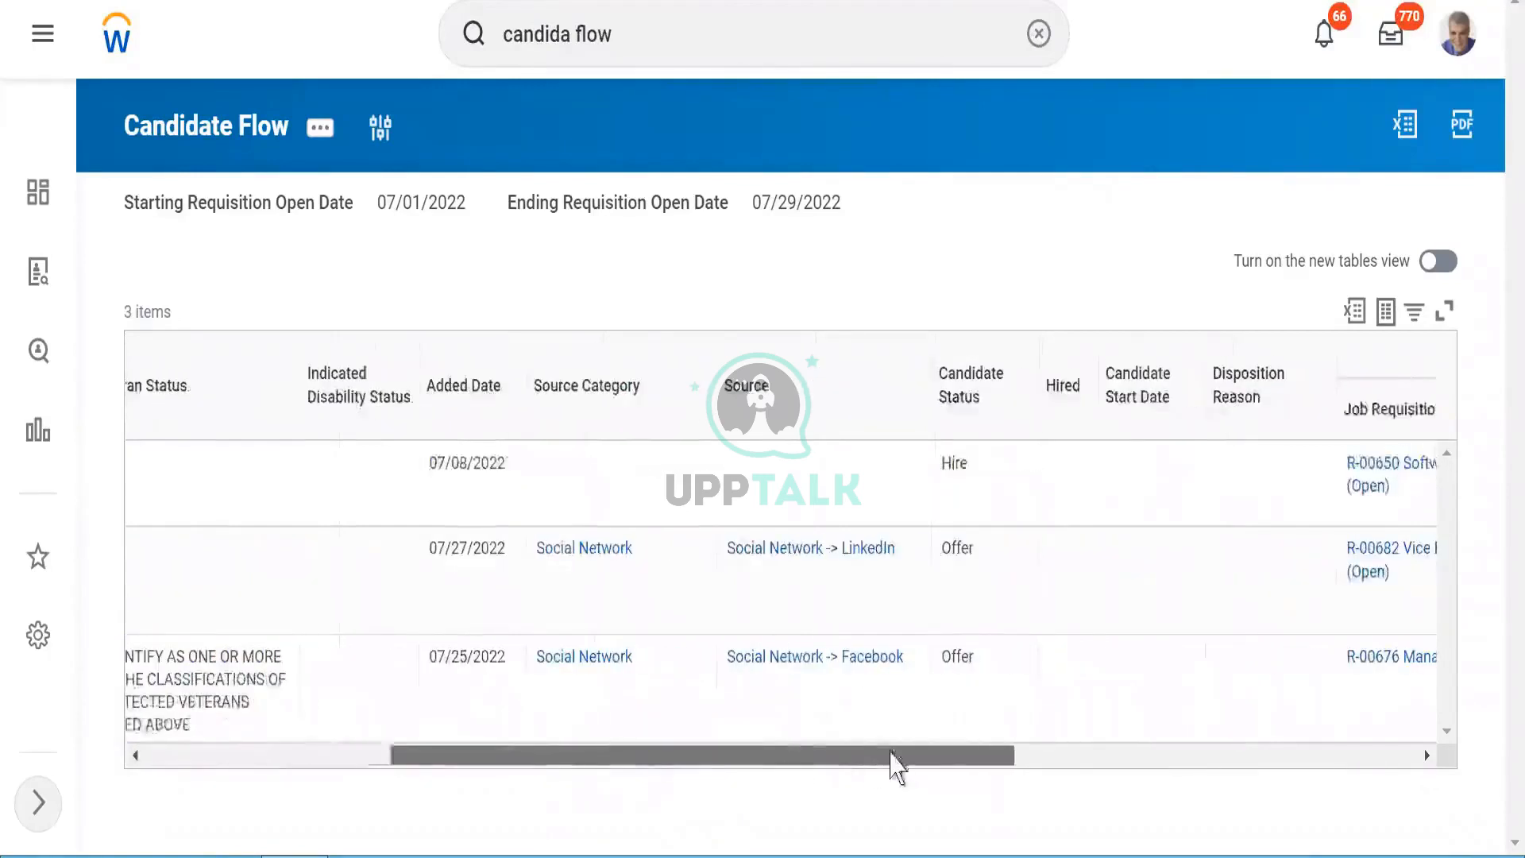
{"action": "left_click_drag", "start_coordinate": [898, 767], "coordinate": [1283, 737]}
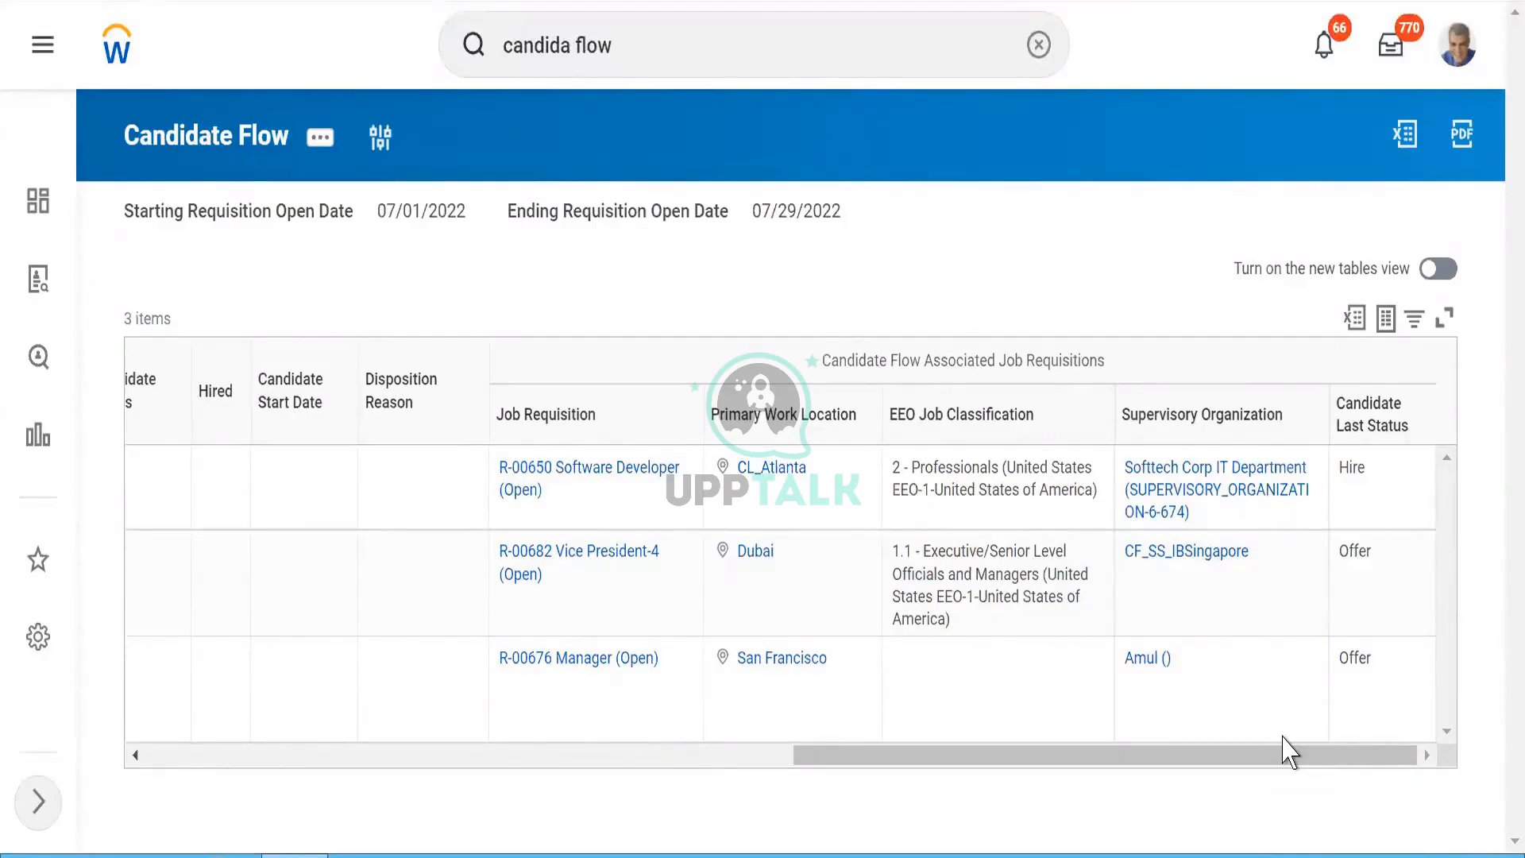
Search for "BP:Screen" and open the Screen (Default Definition) business process definition to view its business process steps.
{"action": "double_click", "coordinate": [671, 47]}
{"action": "left_click", "coordinate": [672, 47]}
{"action": "double_click", "coordinate": [671, 47]}
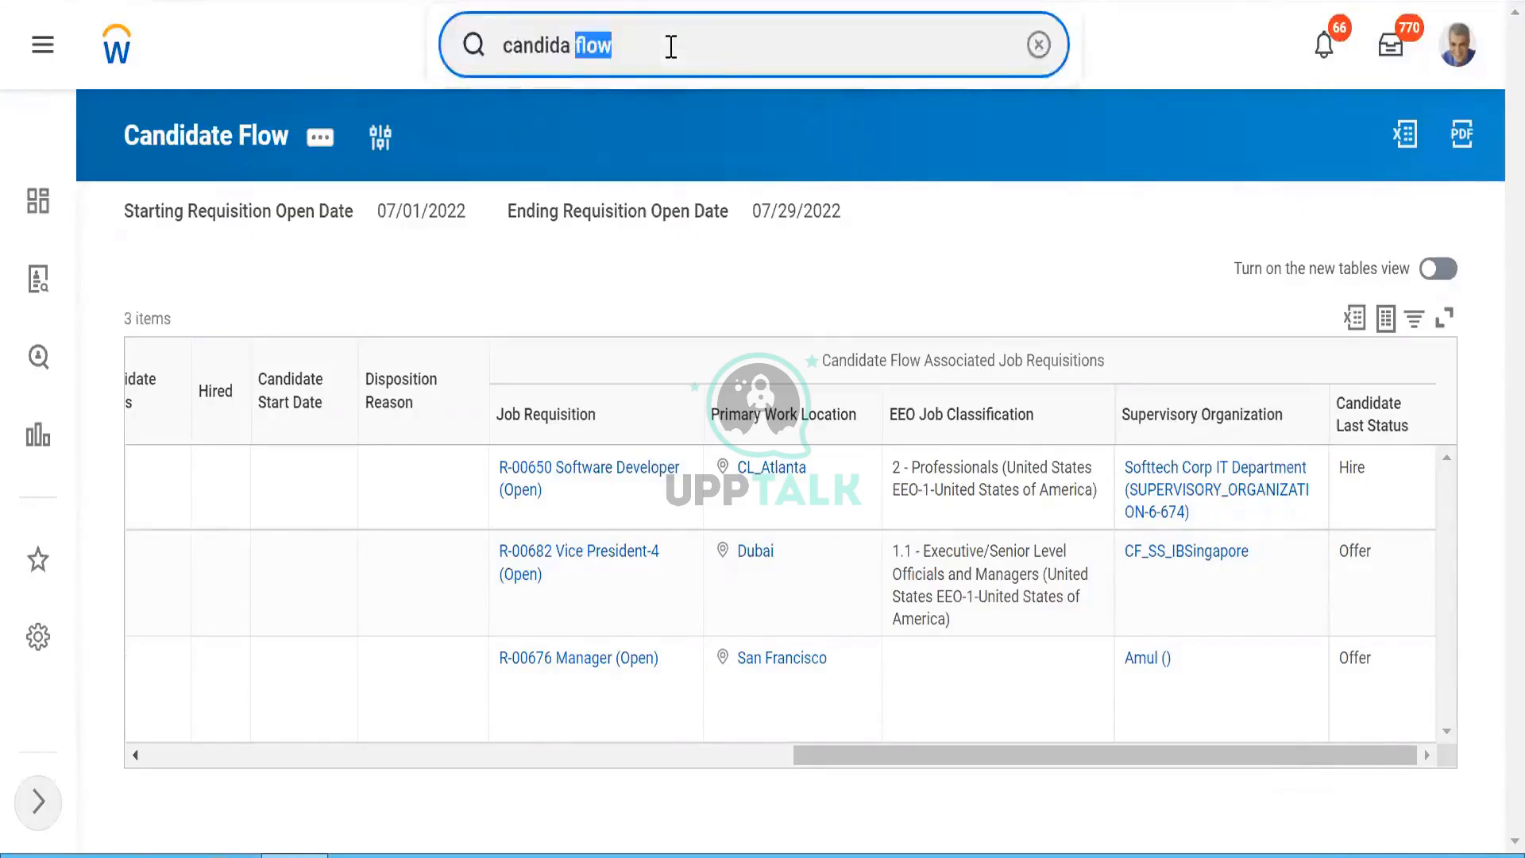
{"action": "left_click", "coordinate": [672, 47]}
{"action": "type", "text": "B"}
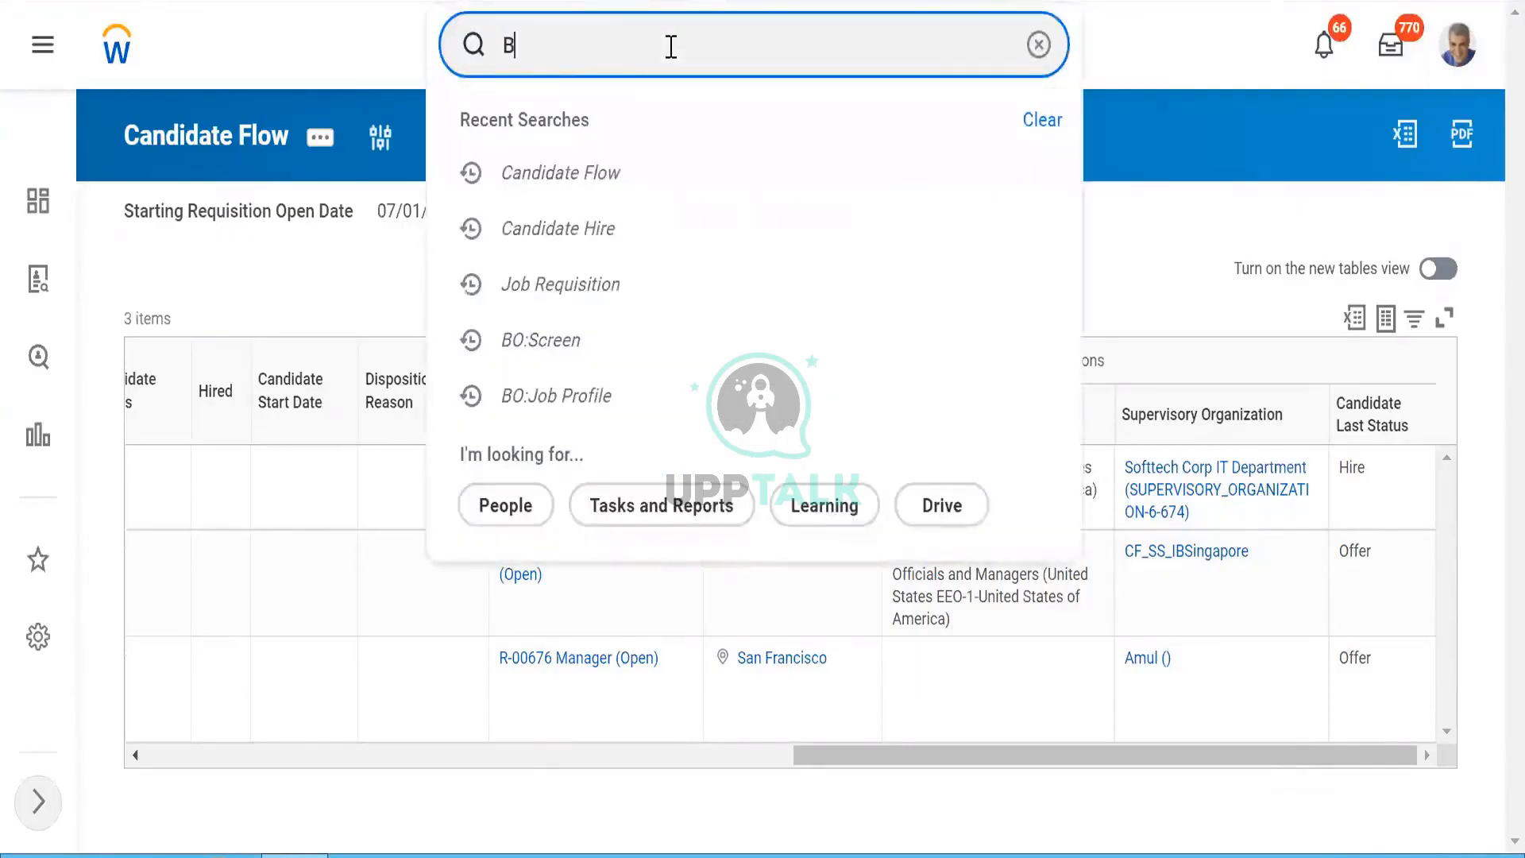
{"action": "type", "text": "P:Screen"}
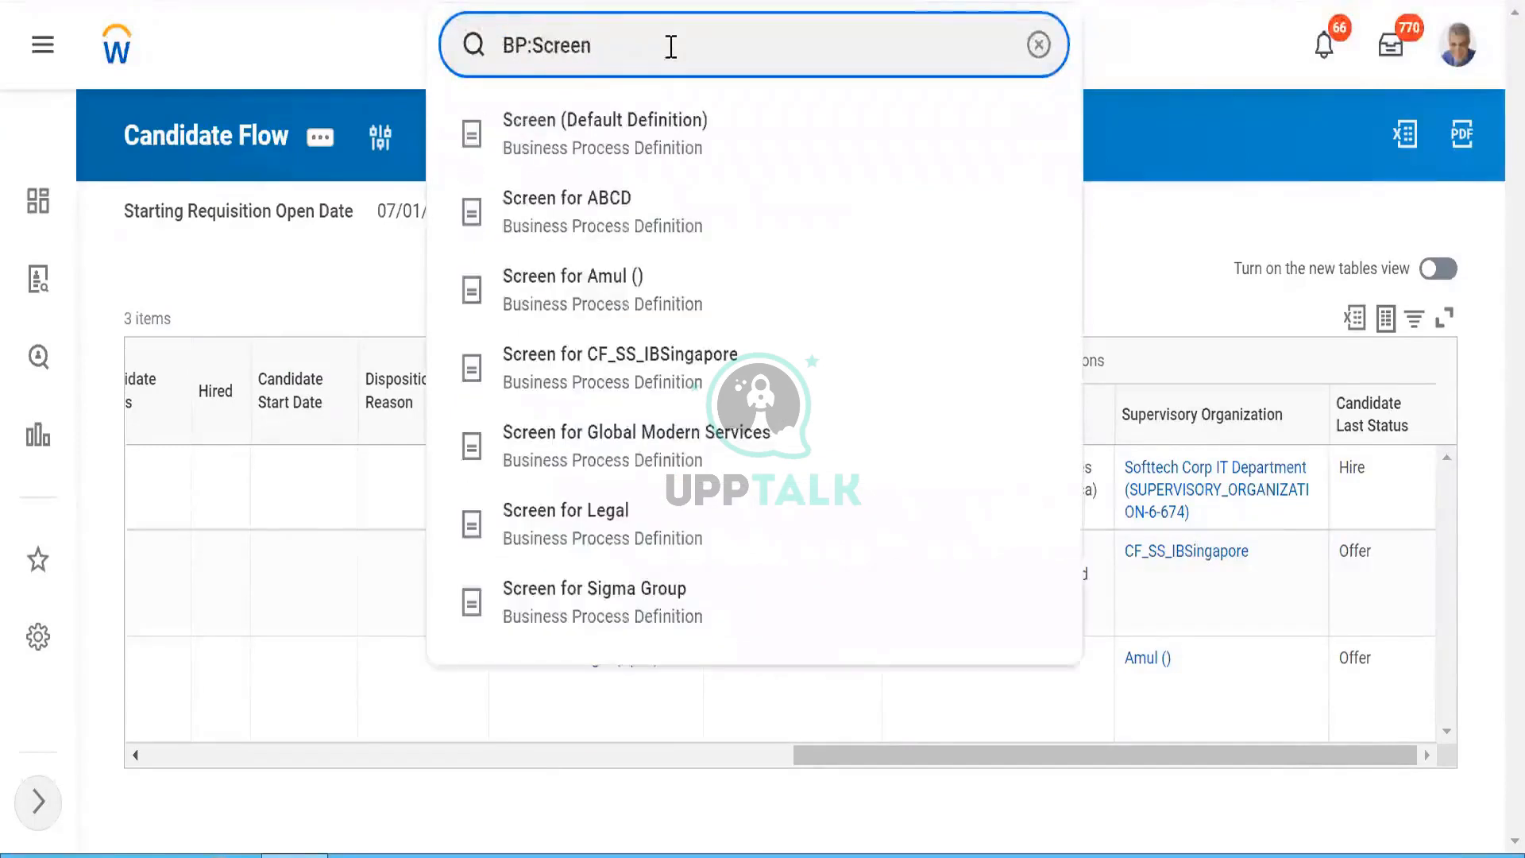
{"action": "left_click", "coordinate": [573, 134]}
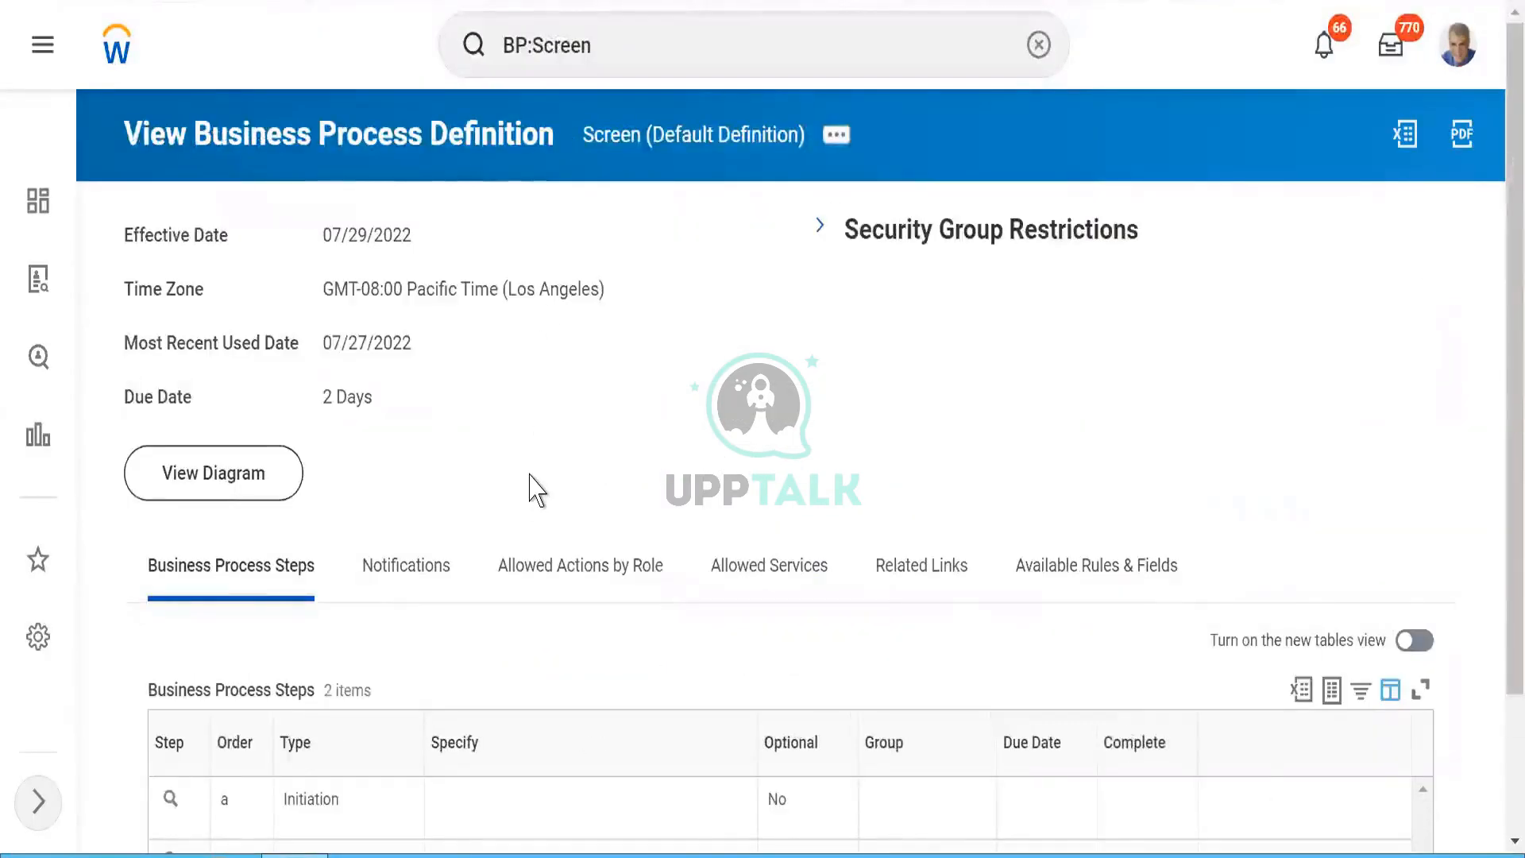
{"action": "scroll", "coordinate": [534, 486], "scroll_direction": "down", "scroll_amount": 2}
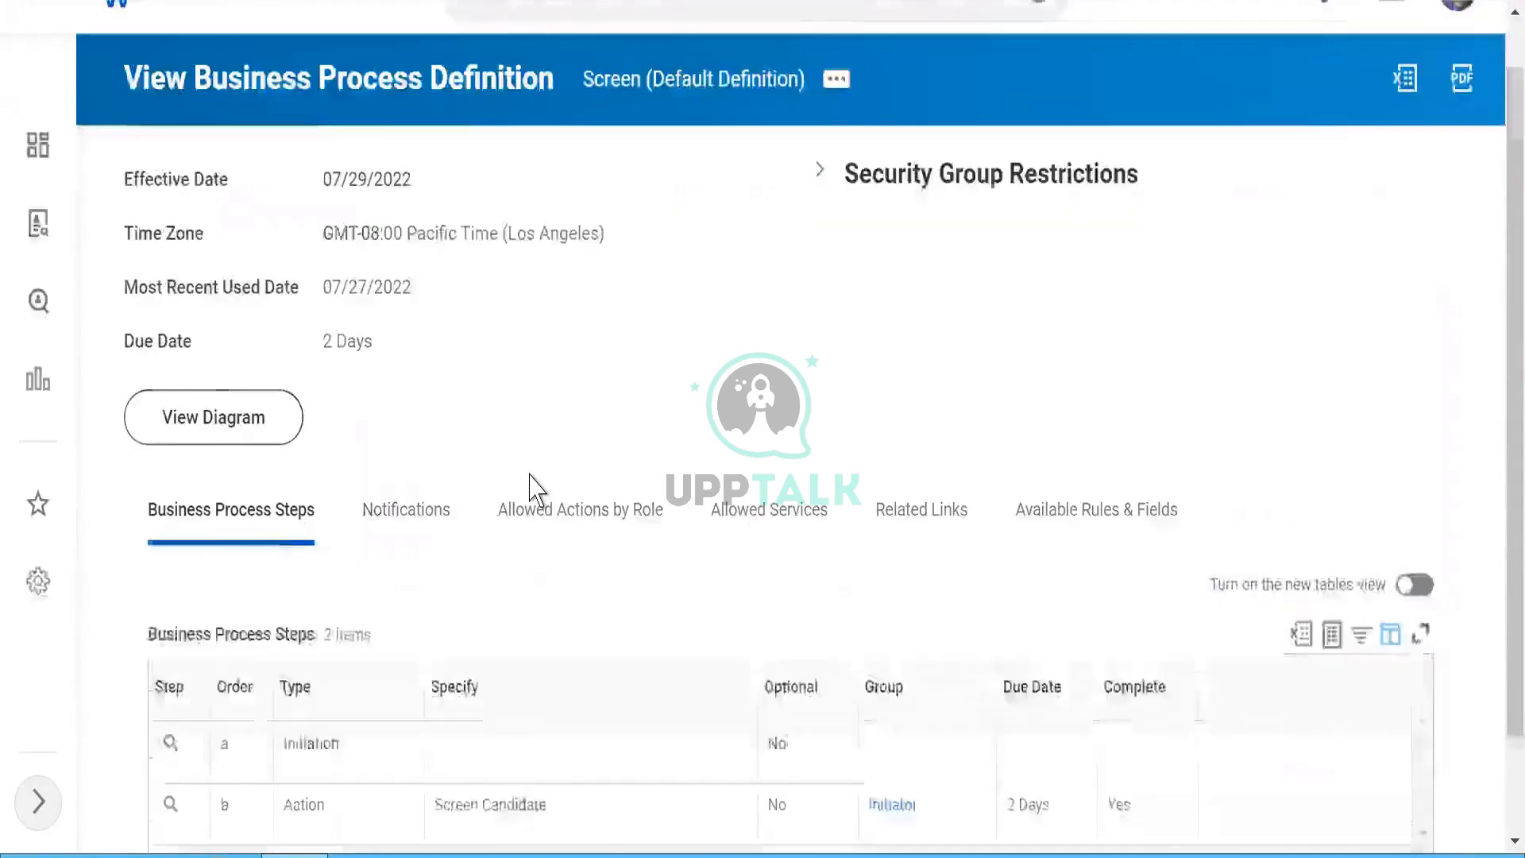
{"action": "scroll", "coordinate": [534, 486], "scroll_direction": "up", "scroll_amount": 2}
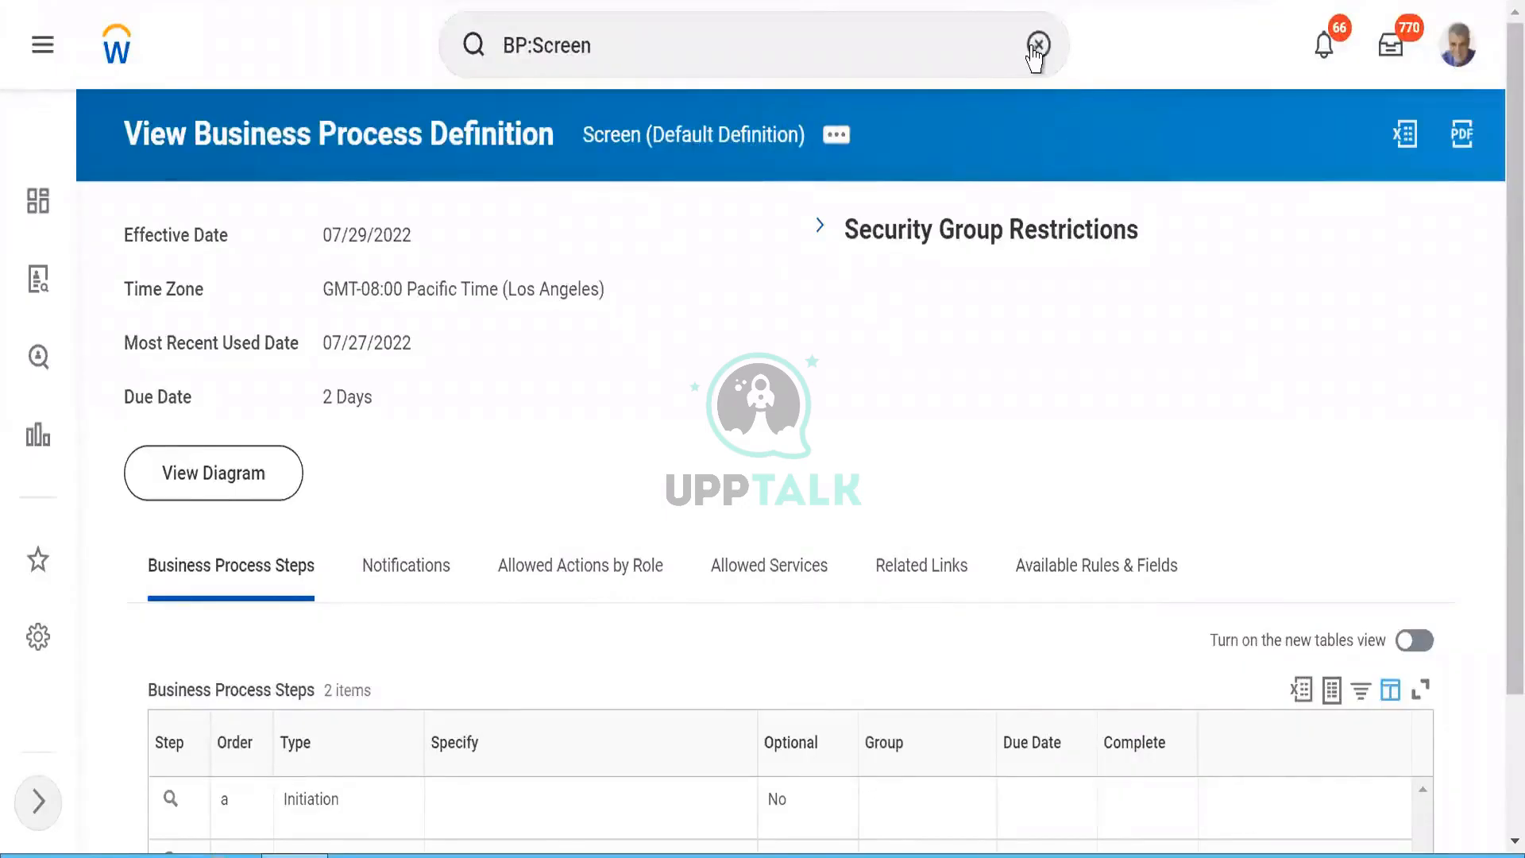
Replace the search query with "BO:job appl" and open the Job Application Update business object.
{"action": "left_click", "coordinate": [1037, 45]}
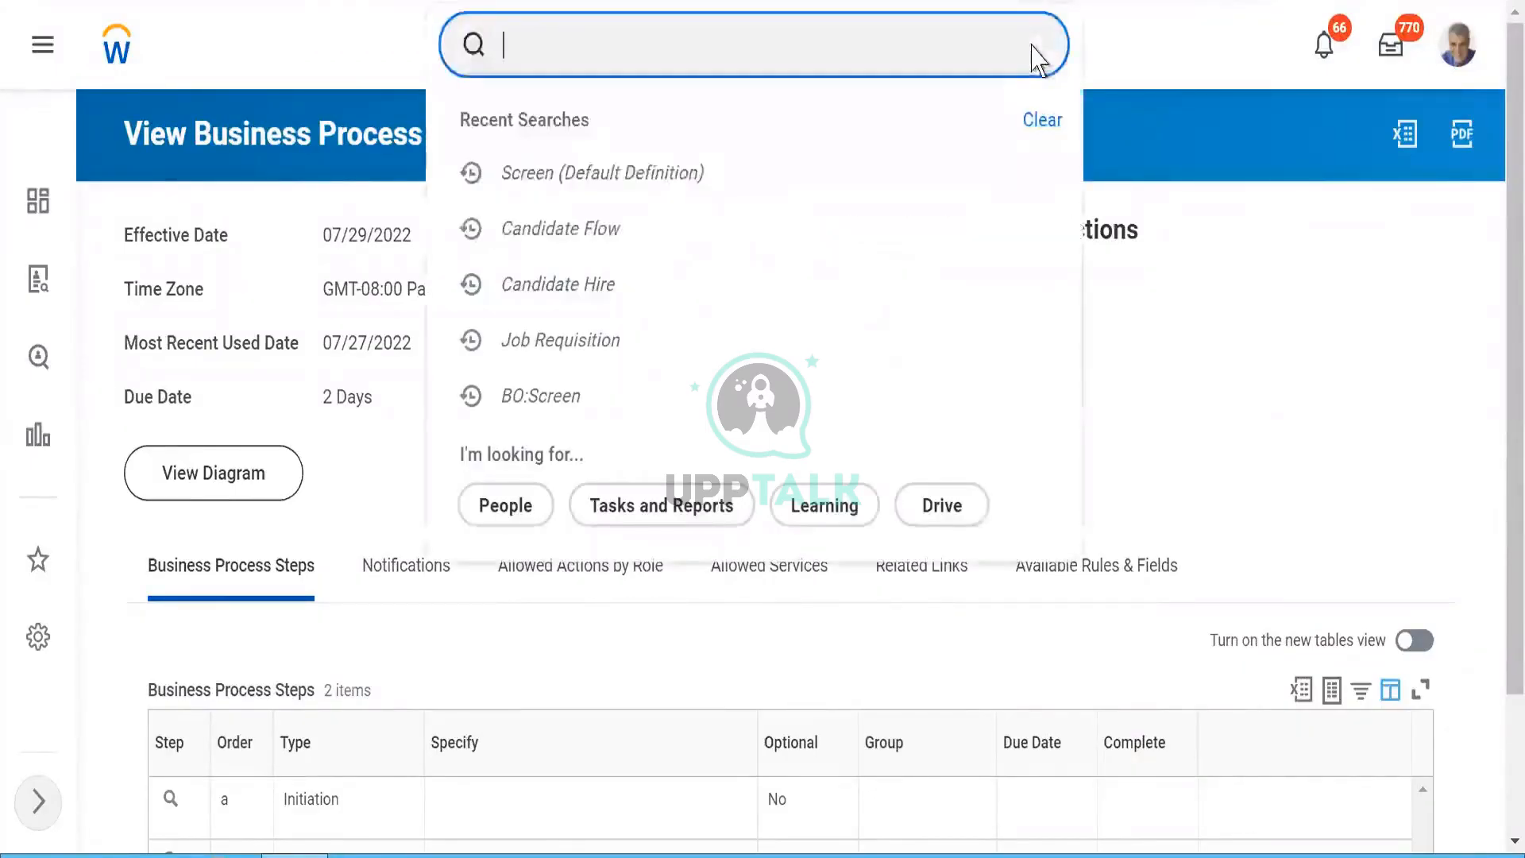
{"action": "type", "text": "rec"}
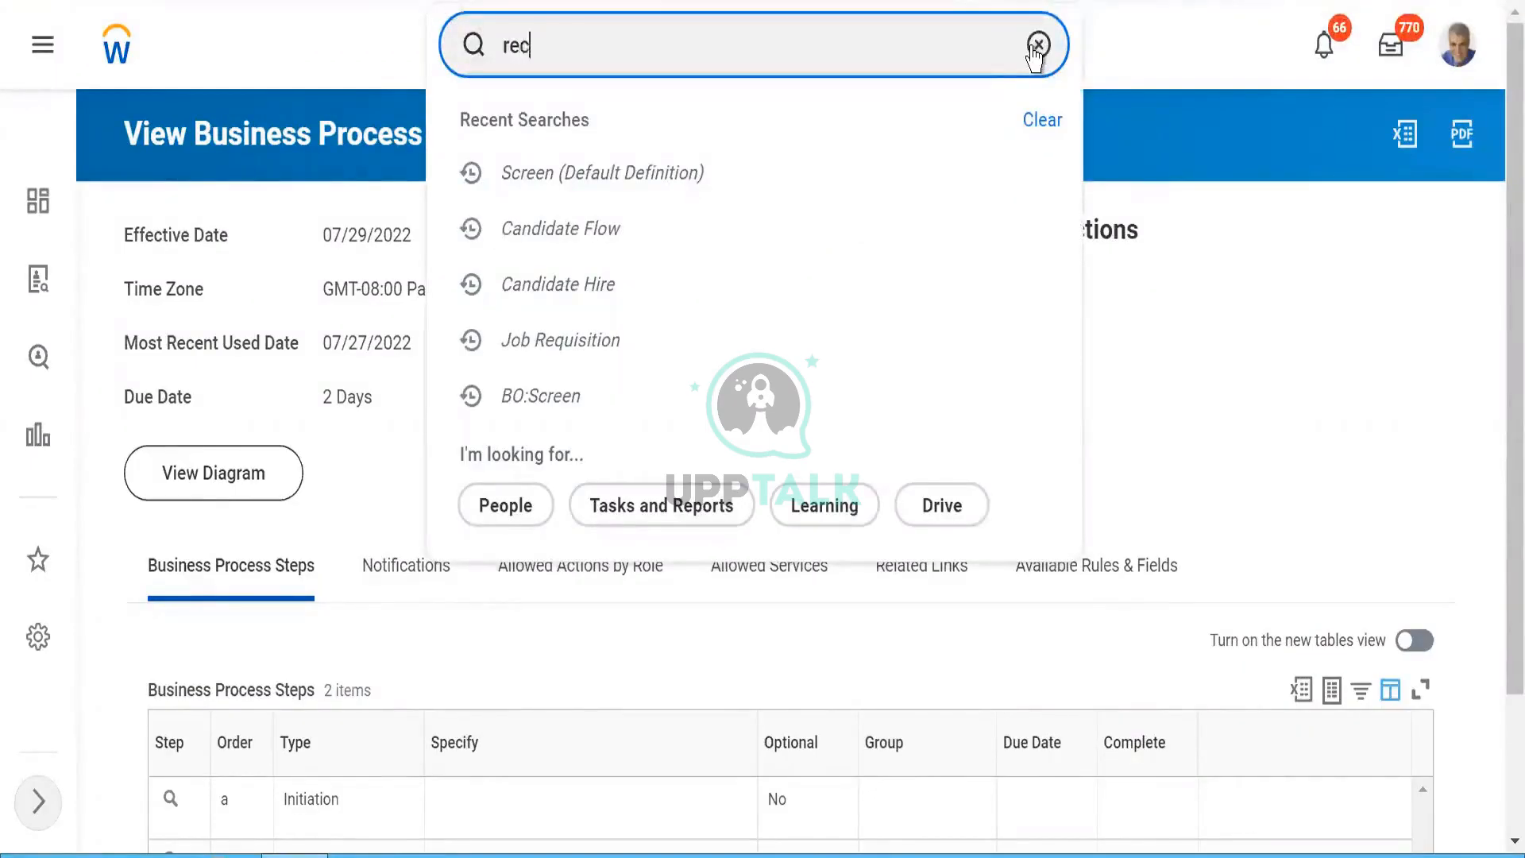
{"action": "key", "text": "BackSpace"}
{"action": "key", "text": "BackSpace"}
{"action": "key", "text": "BackSpace"}
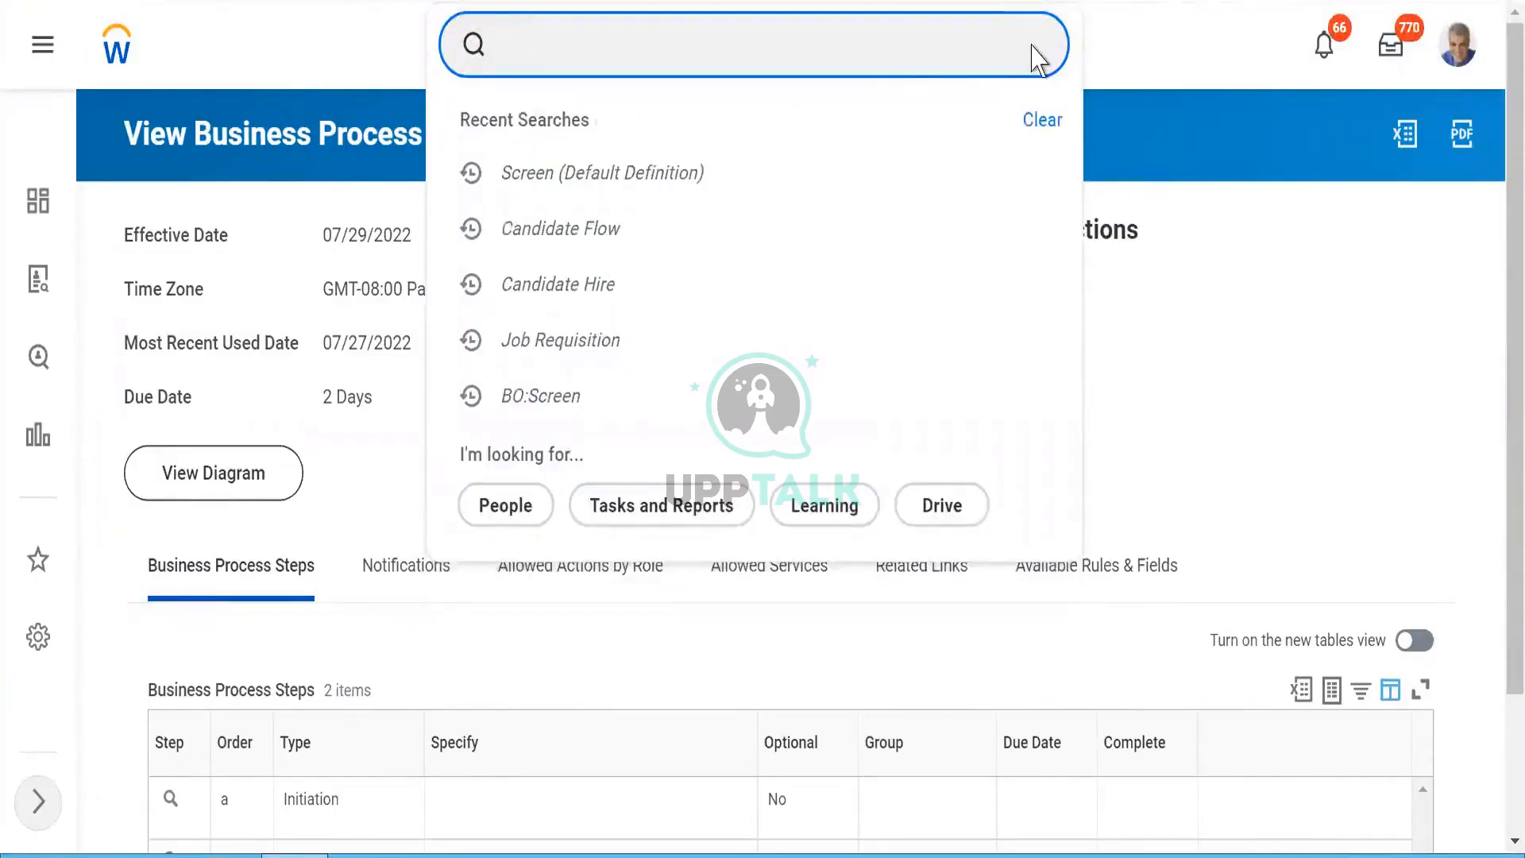
{"action": "type", "text": "BO:job appl"}
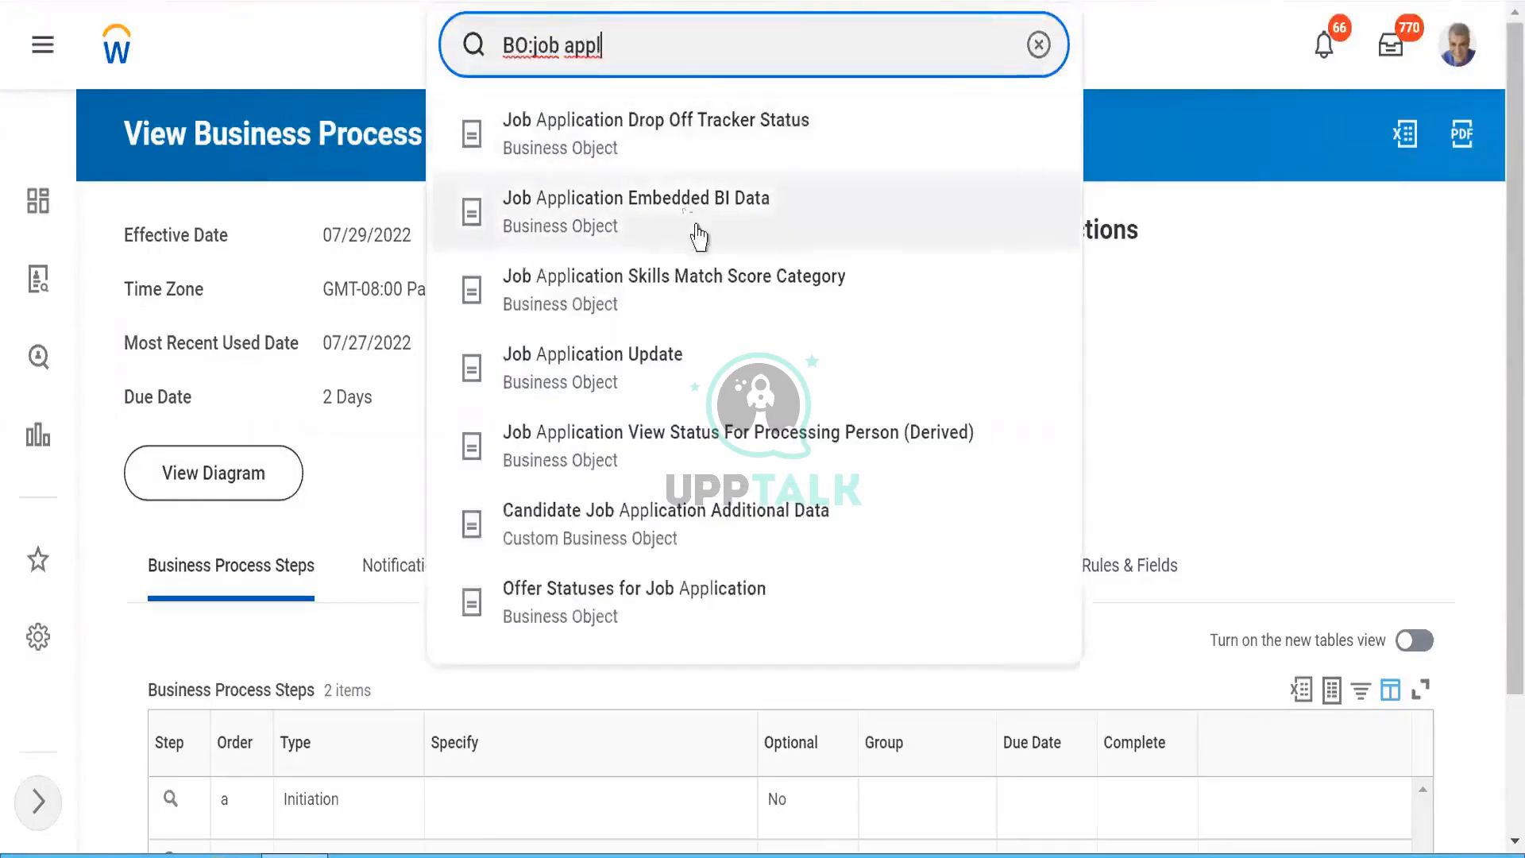
{"action": "left_click", "coordinate": [551, 364]}
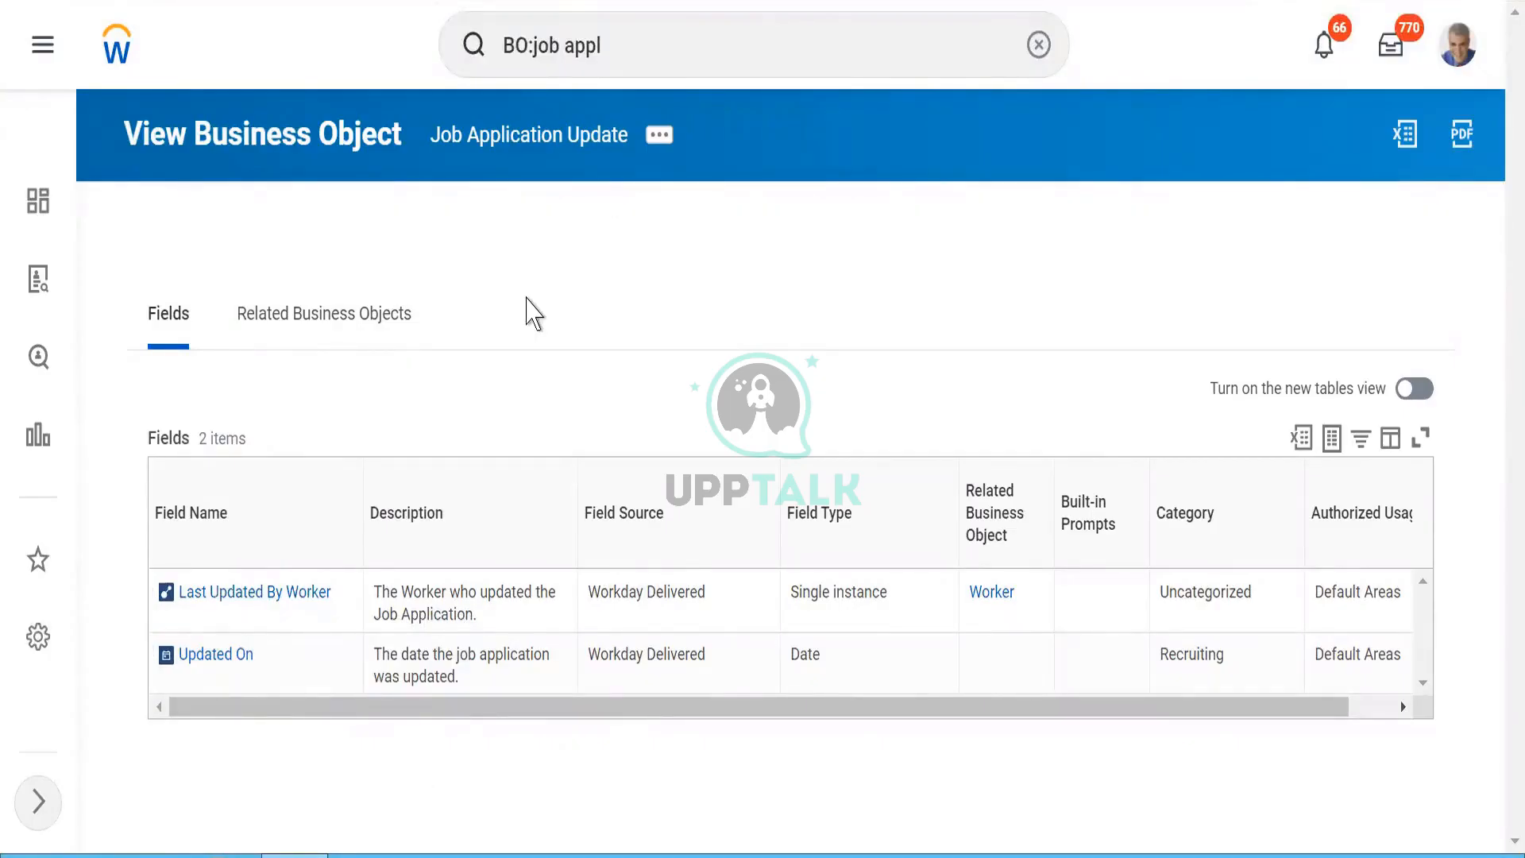
Open the Job Application business object from the related business objects that link to Job Application Update.
{"action": "left_click", "coordinate": [325, 312]}
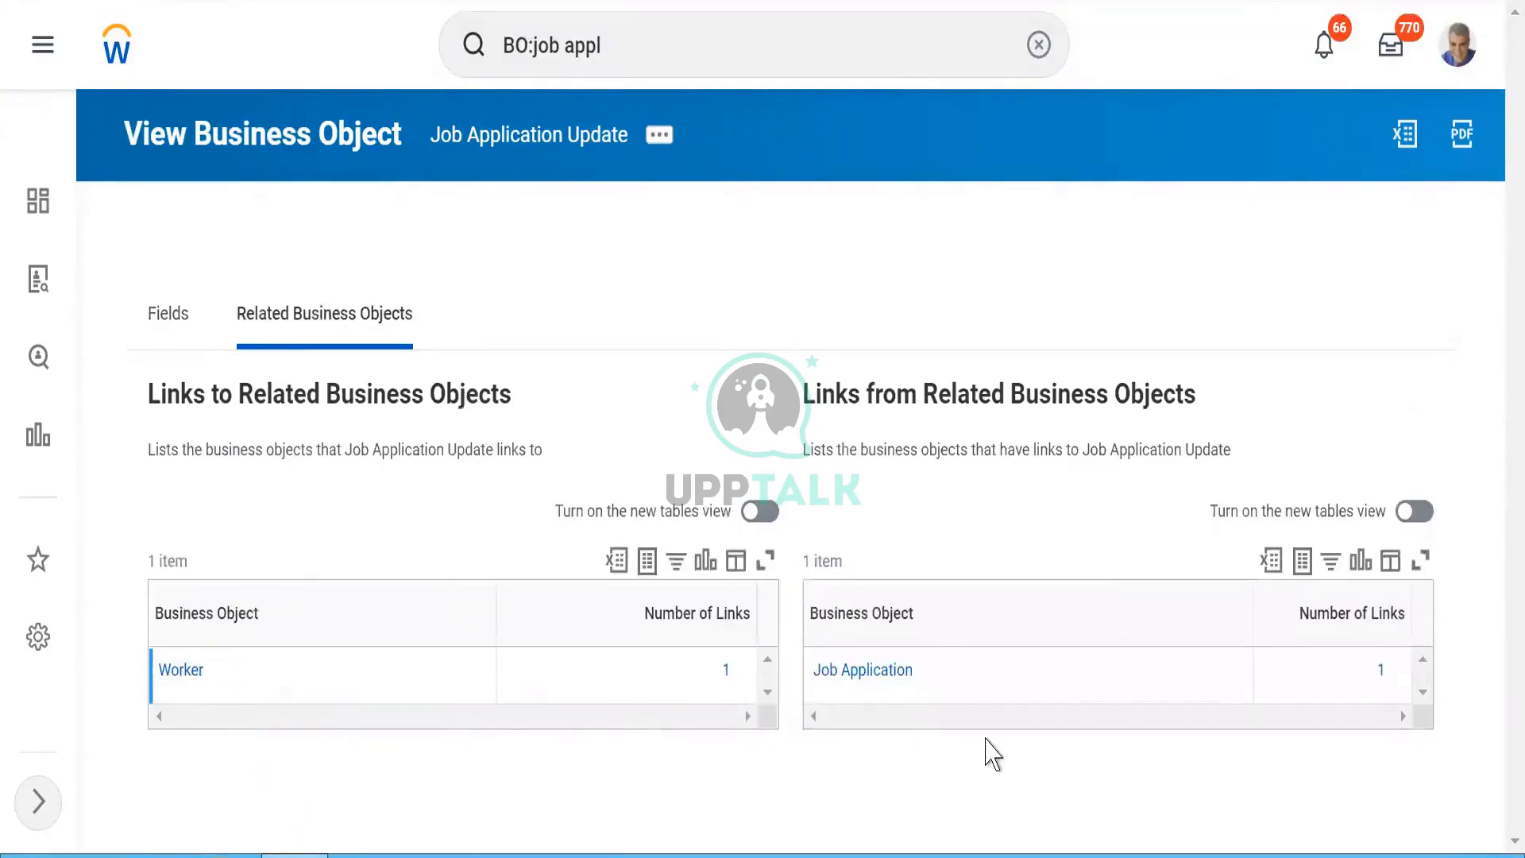
{"action": "right_click", "coordinate": [888, 681]}
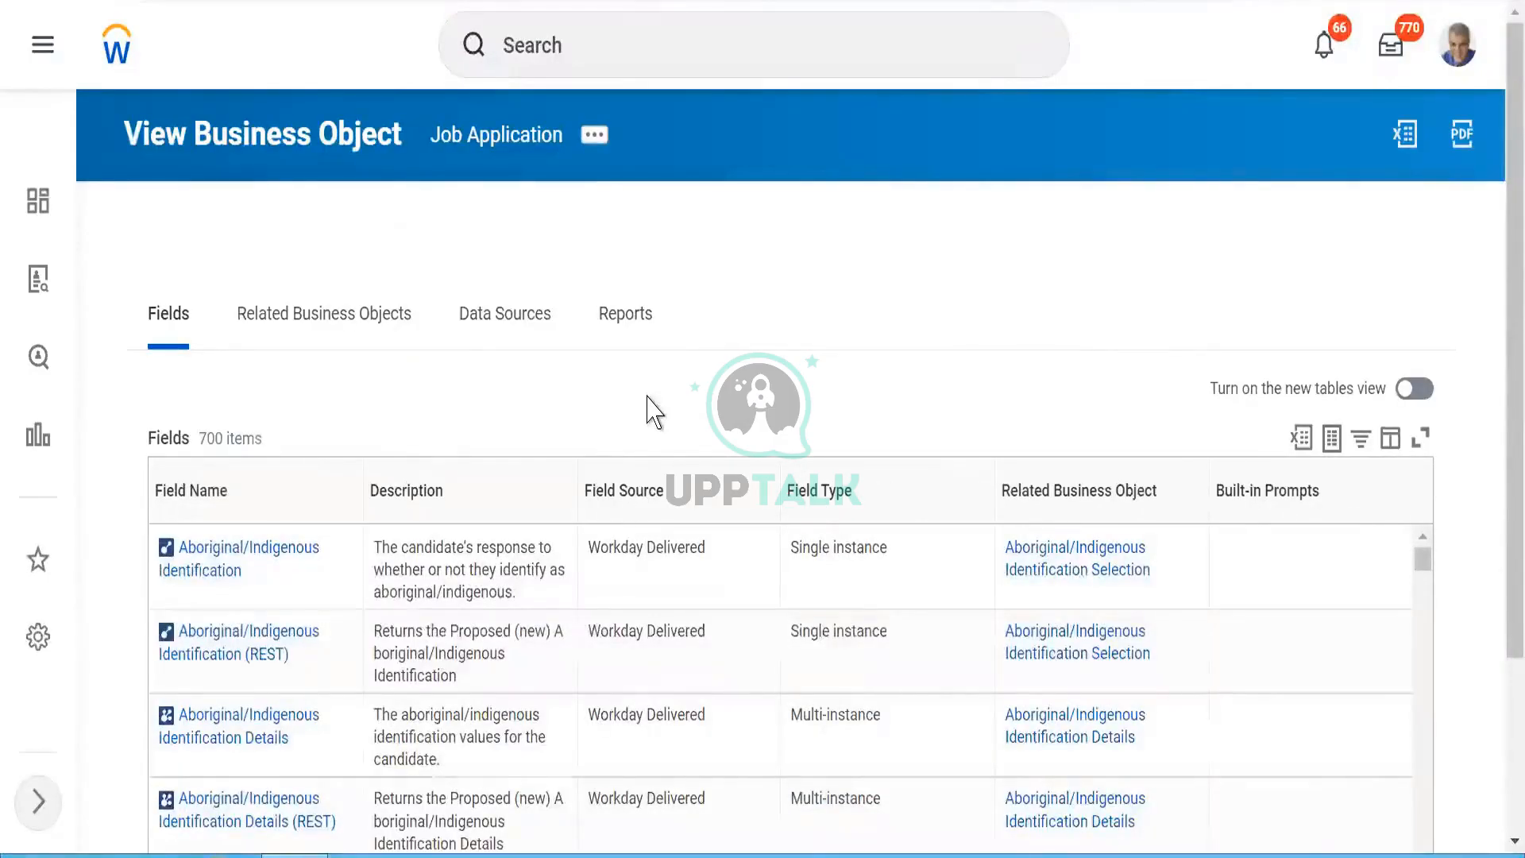
Filter the Job Application fields to the field name Job Application Step and check its field type.
{"action": "left_click", "coordinate": [304, 509]}
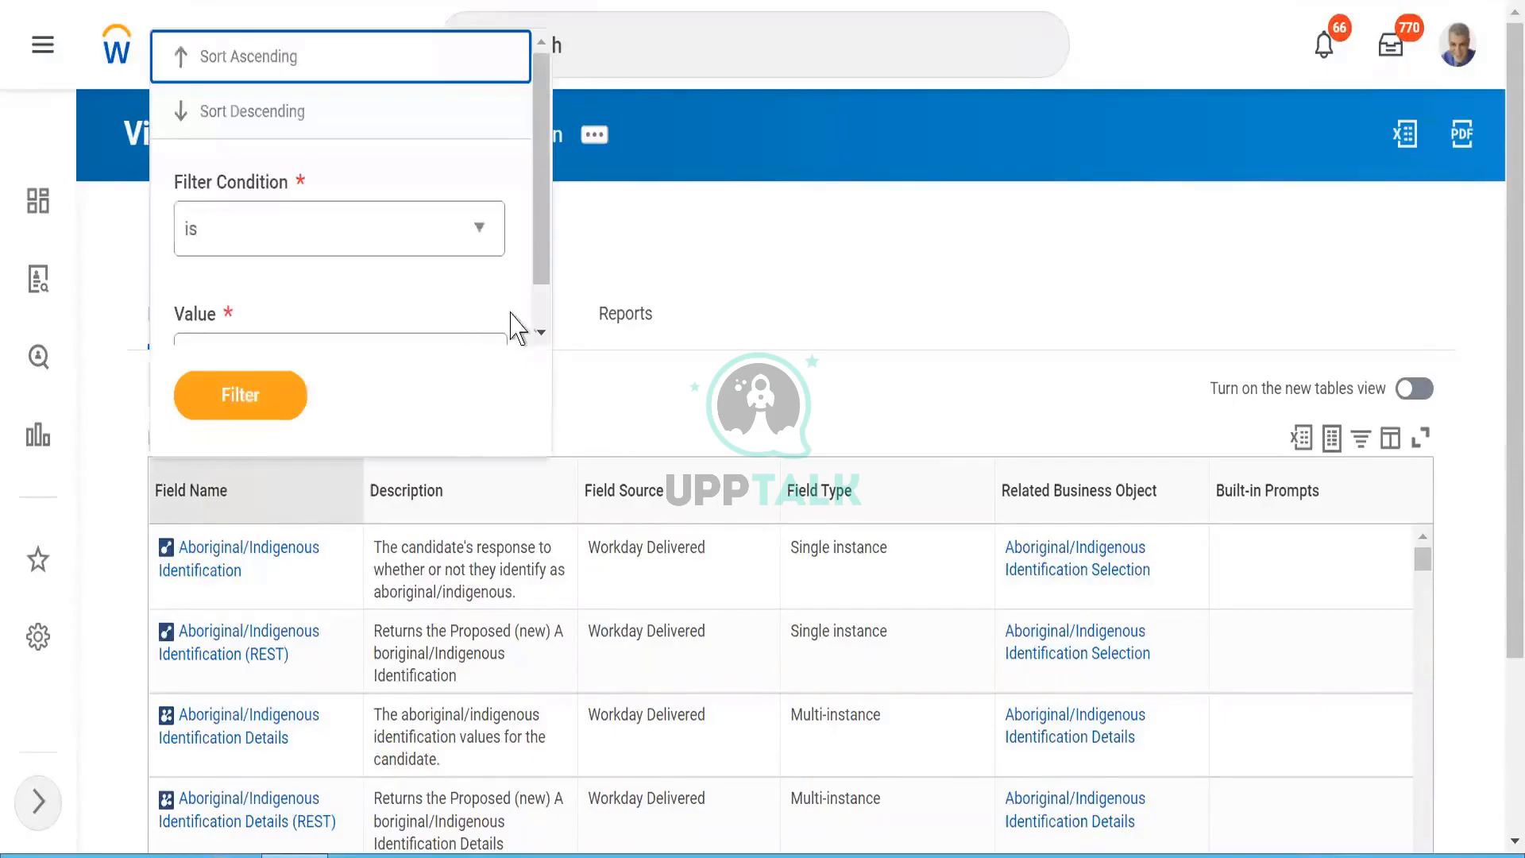
{"action": "scroll", "coordinate": [537, 330], "scroll_direction": "down", "scroll_amount": 1}
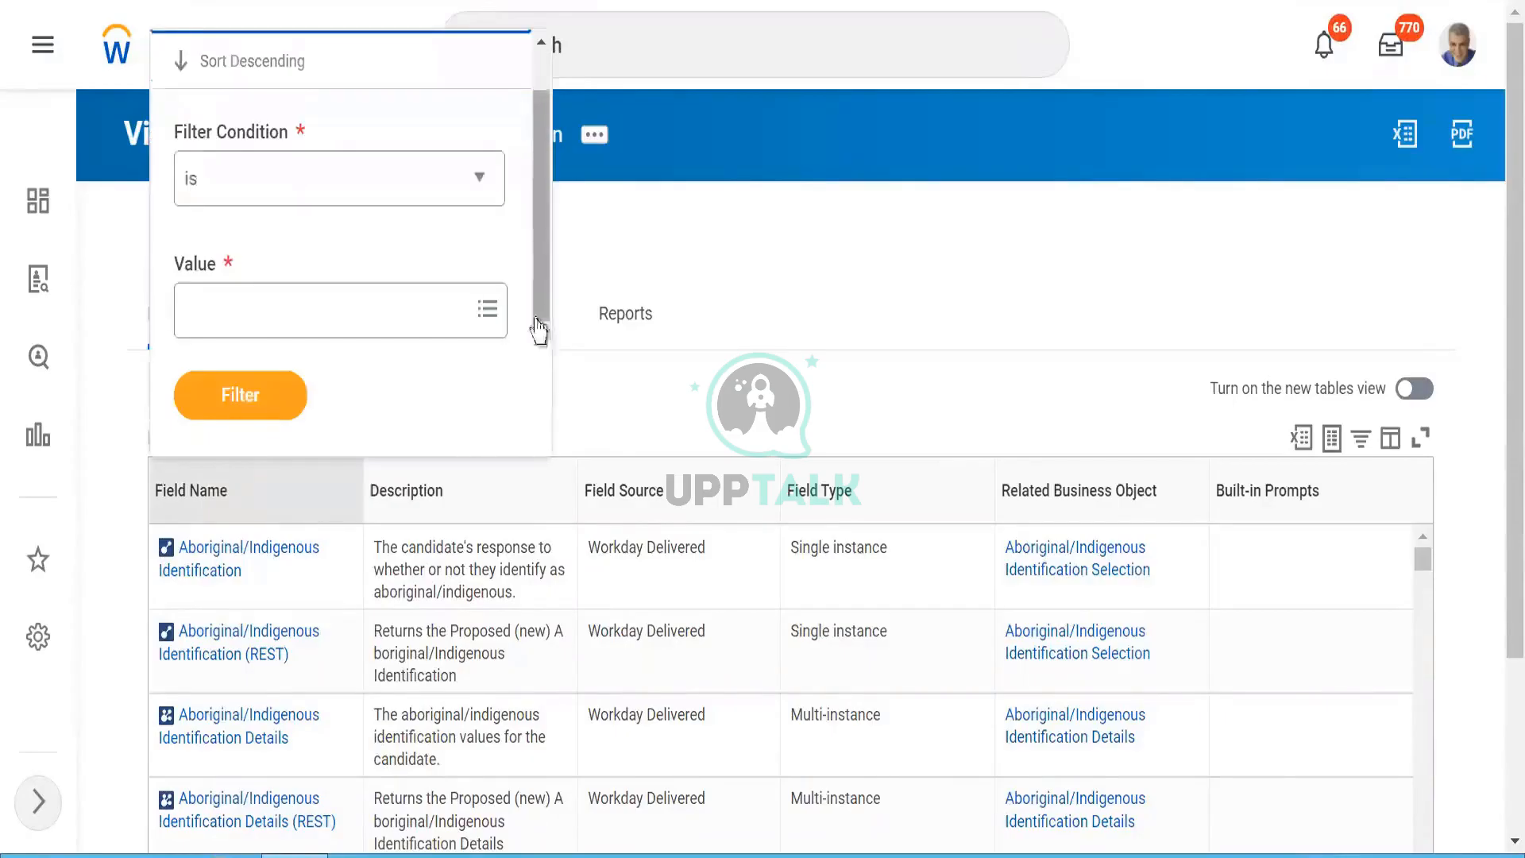
{"action": "left_click", "coordinate": [341, 299]}
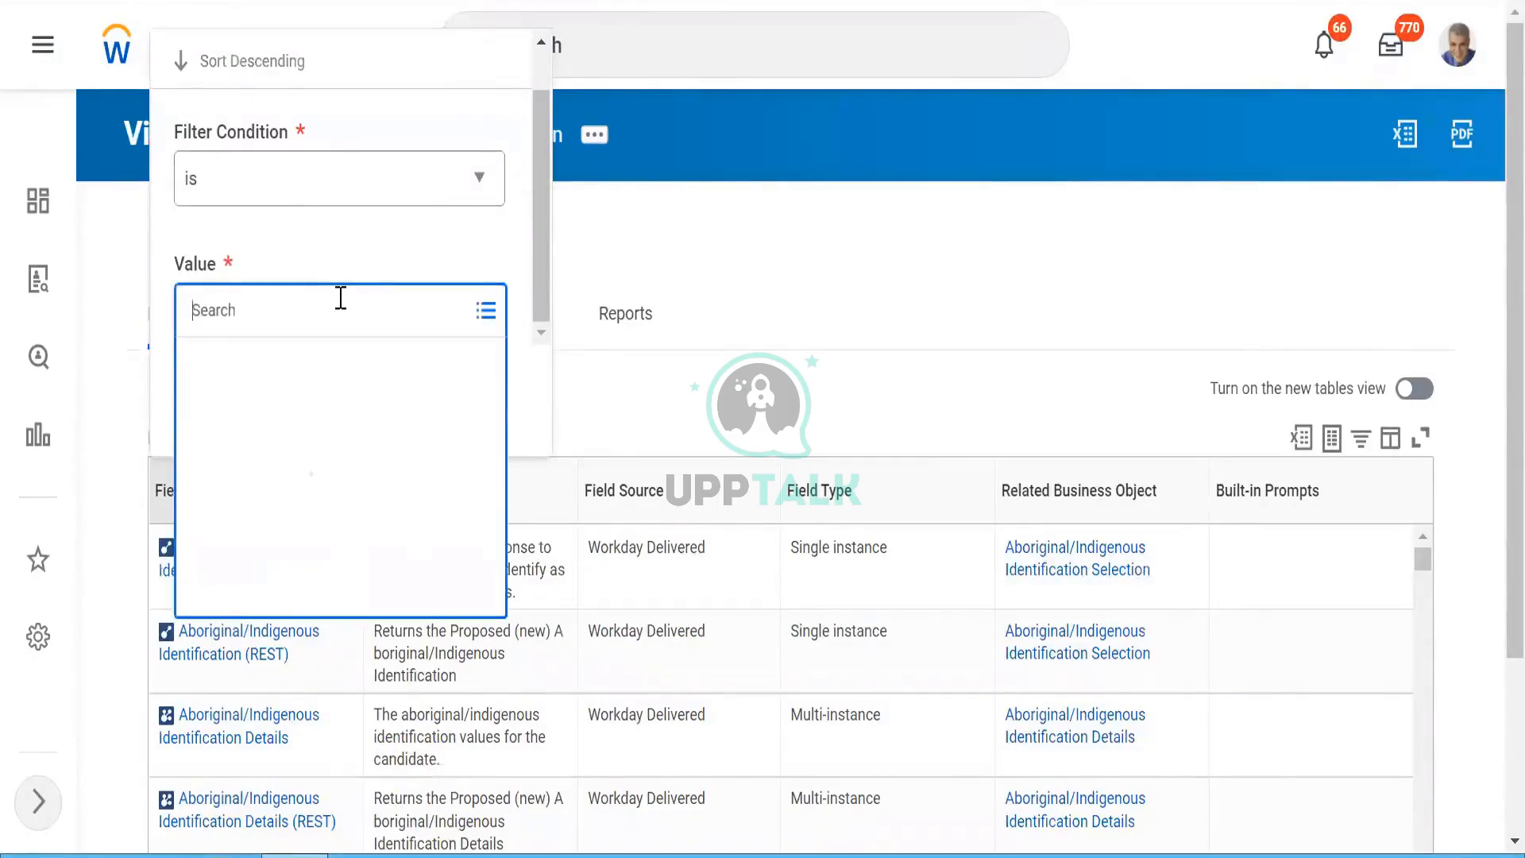
{"action": "type", "text": "Step"}
{"action": "key", "text": "Return"}
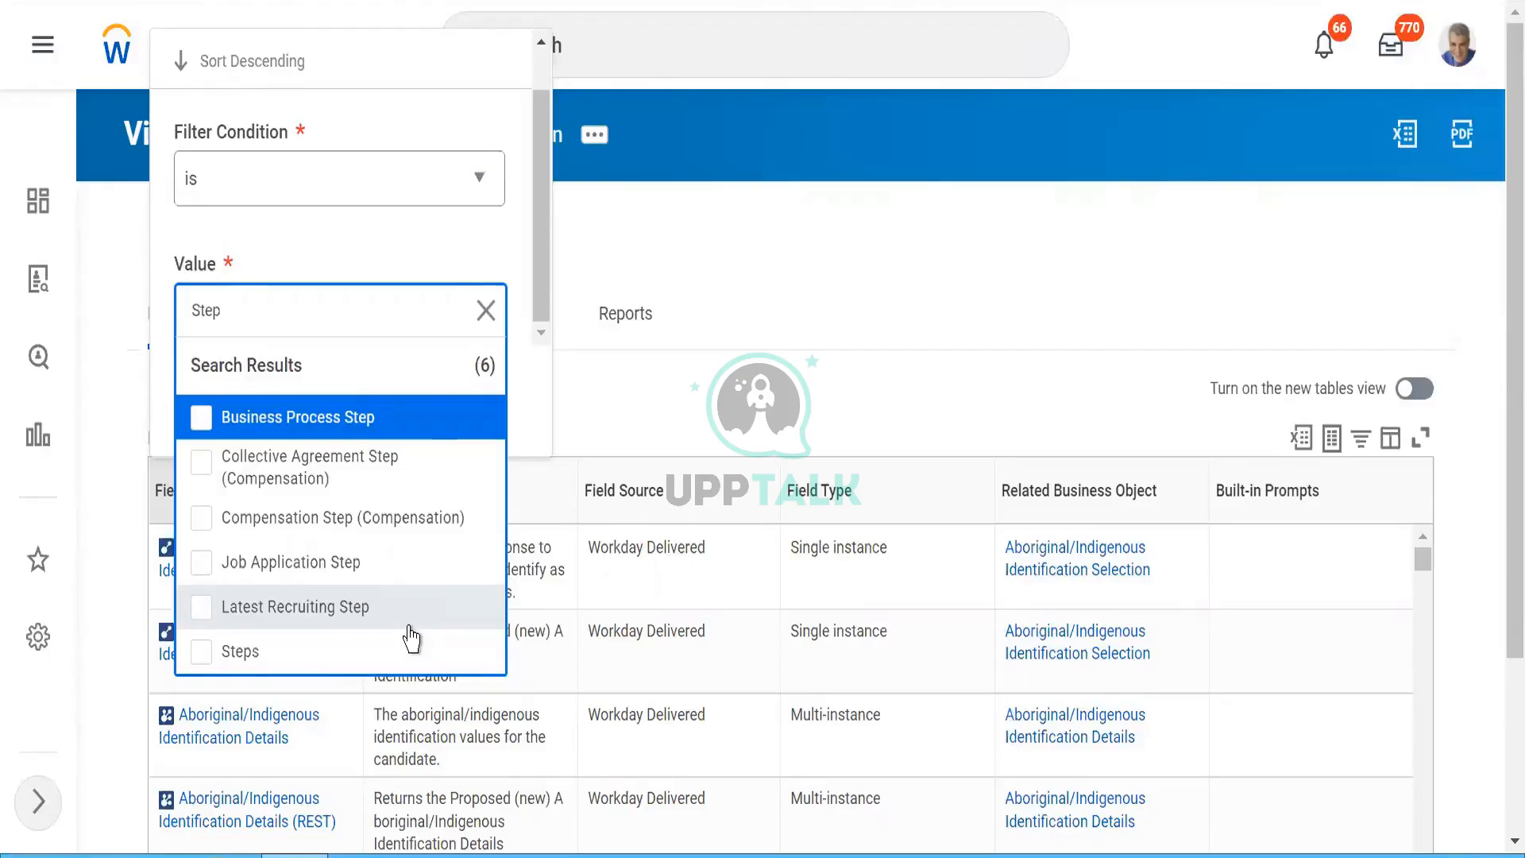
{"action": "left_click", "coordinate": [203, 568]}
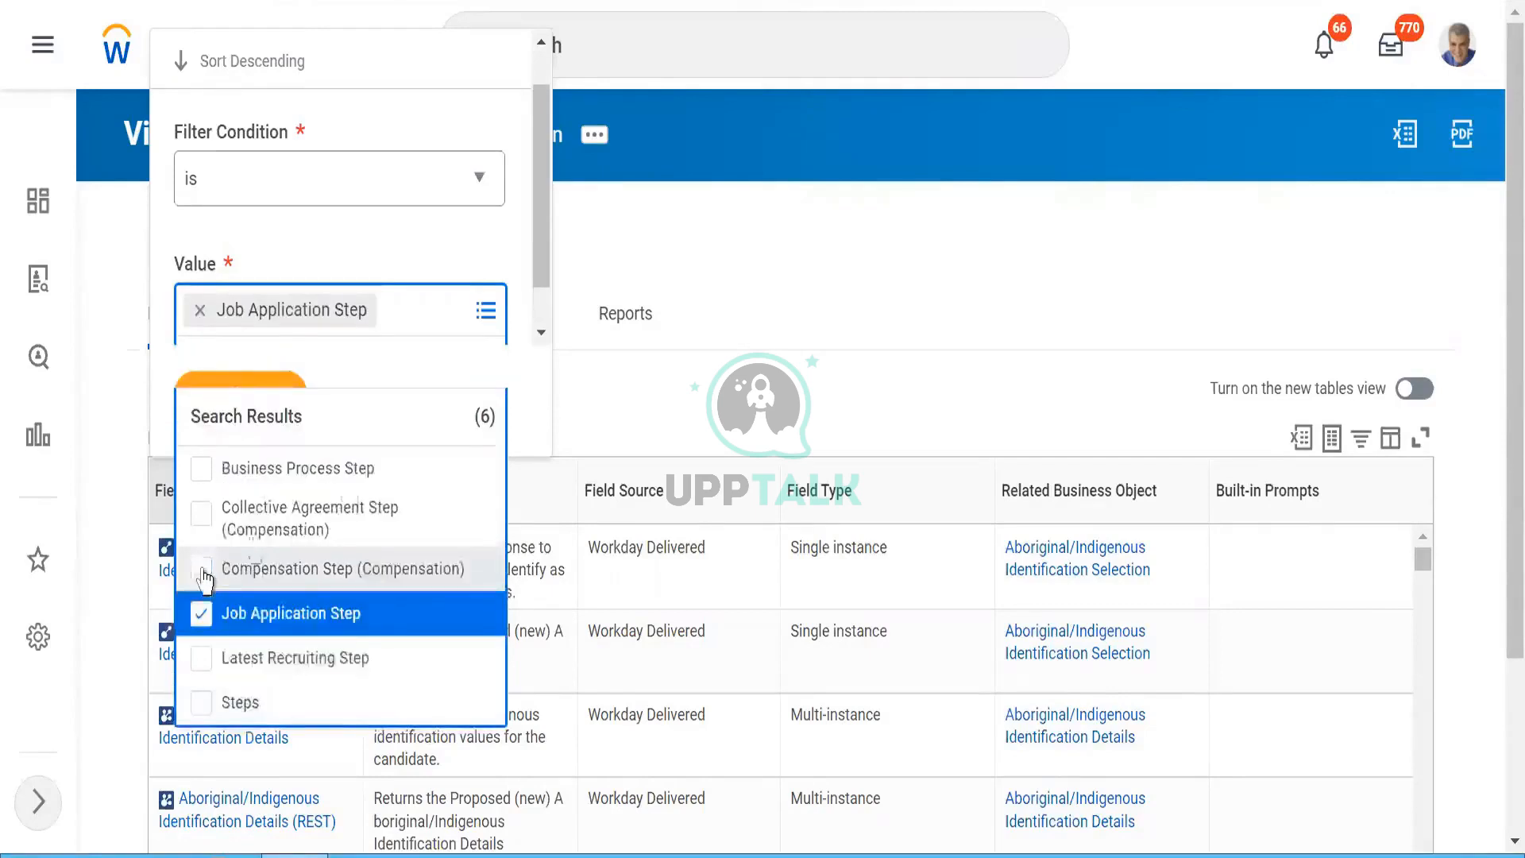
{"action": "left_click", "coordinate": [261, 385]}
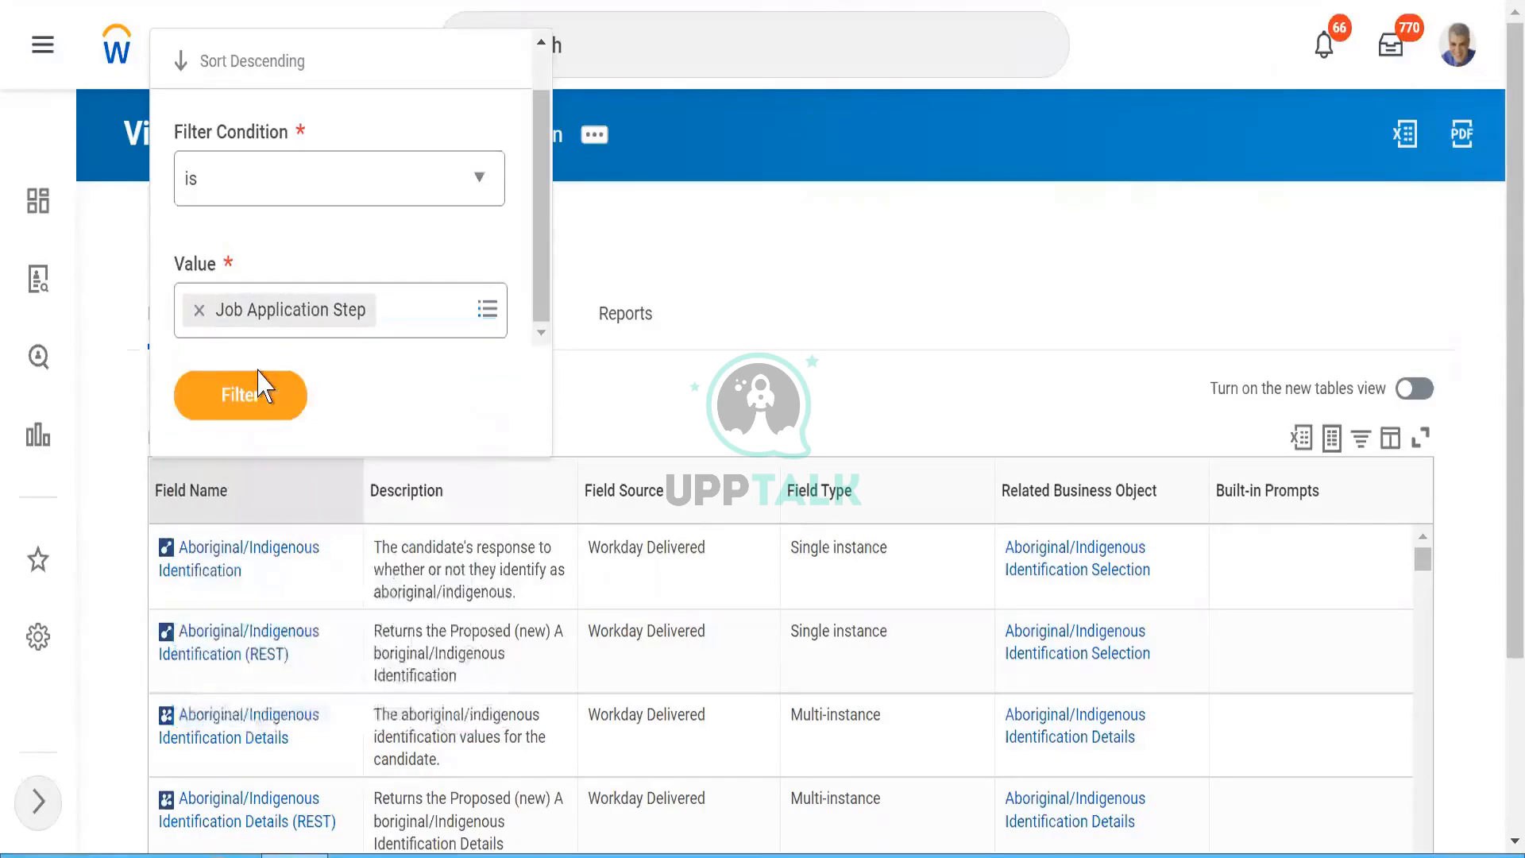
{"action": "left_click", "coordinate": [239, 397]}
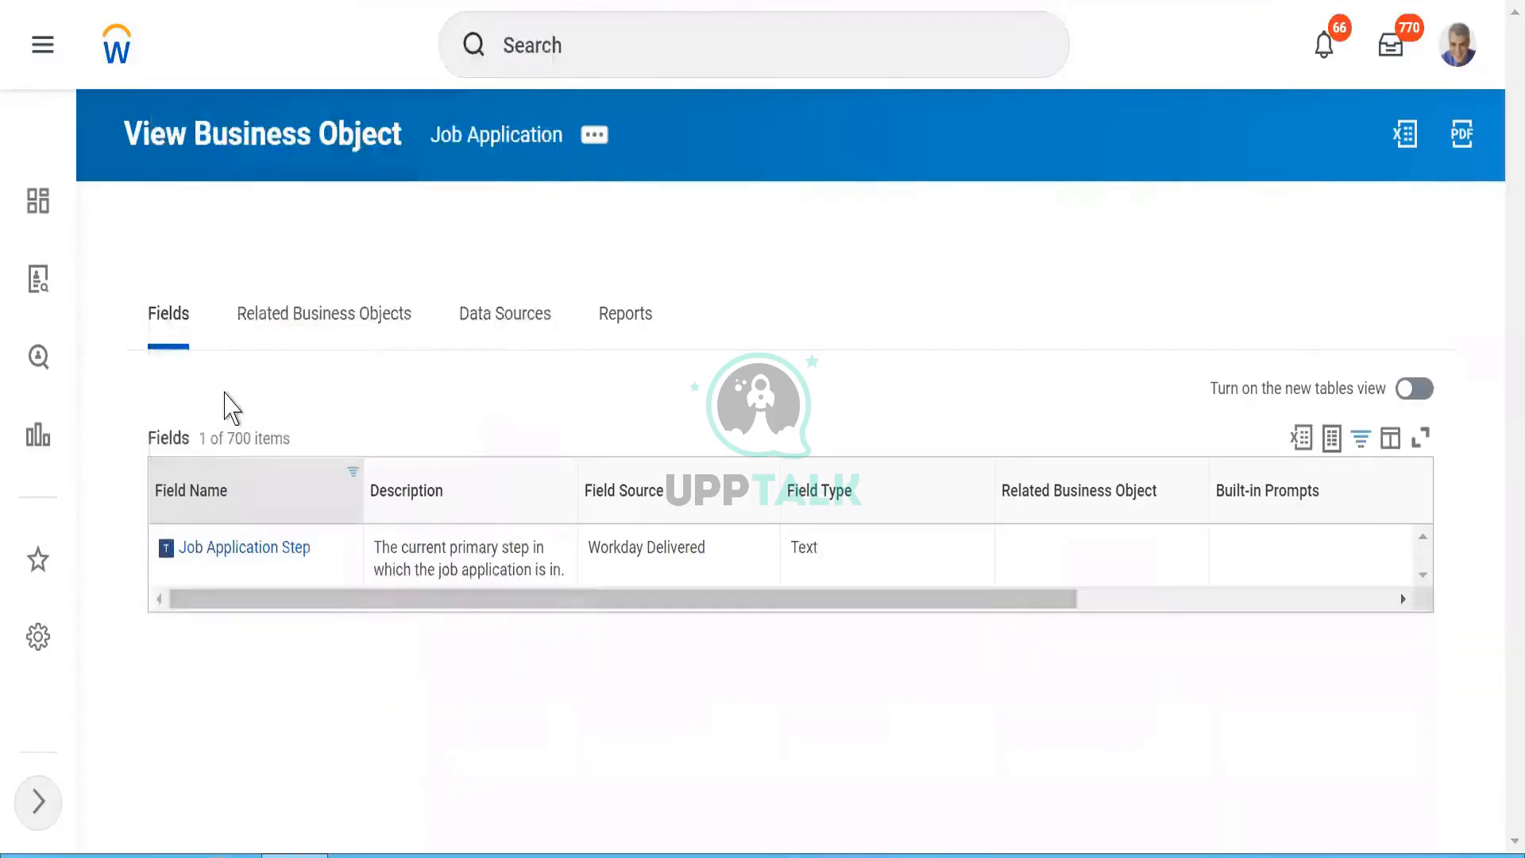
{"action": "double_click", "coordinate": [806, 548]}
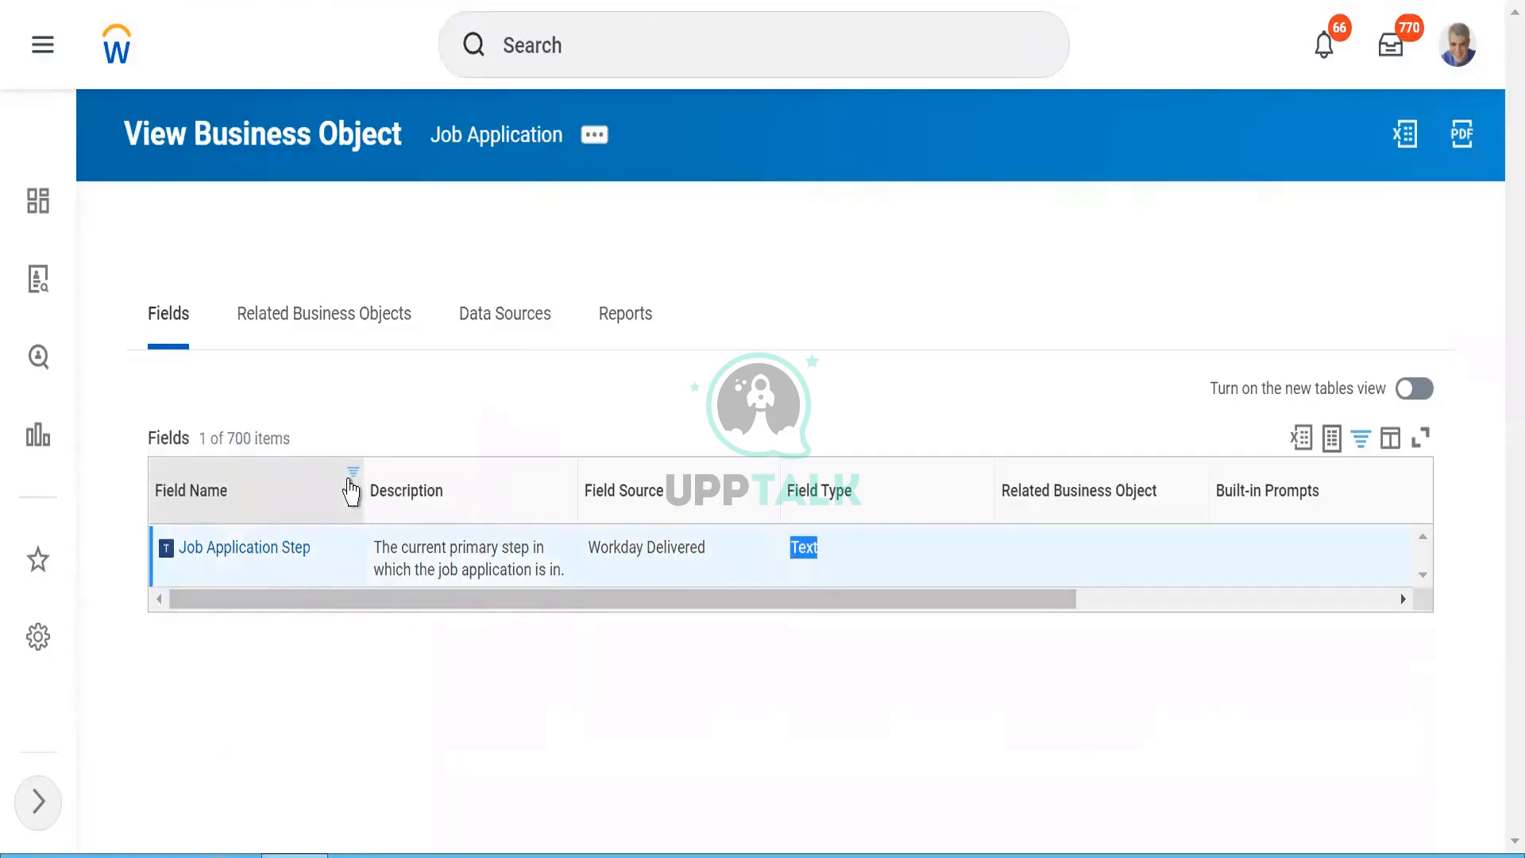
Change the field name filter to Business Process Step and Steps, and read the Business Process Step description.
{"action": "left_click", "coordinate": [351, 491]}
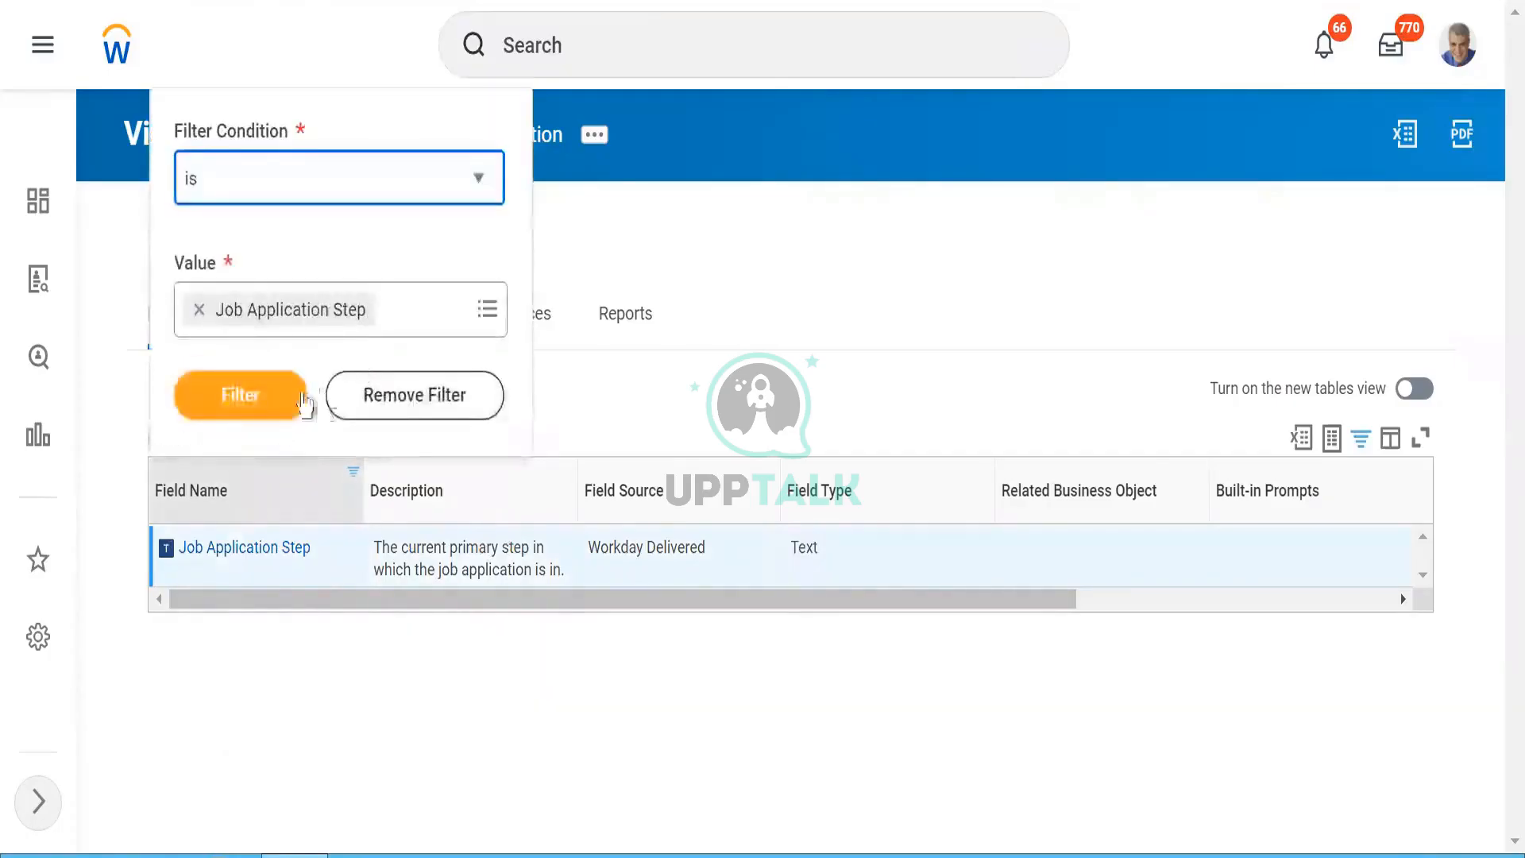
{"action": "left_click", "coordinate": [303, 397]}
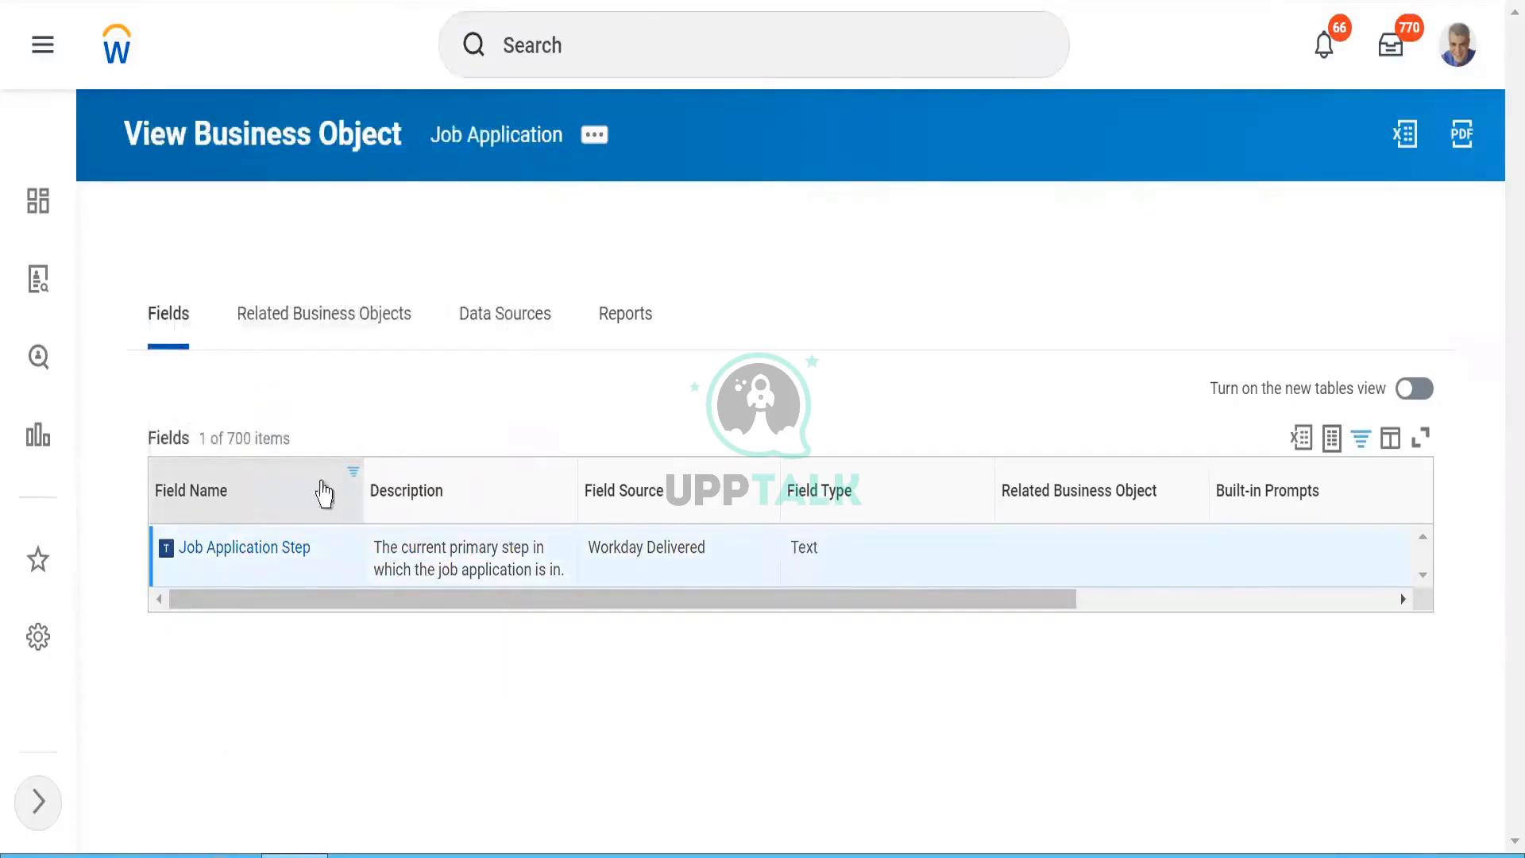
{"action": "left_click", "coordinate": [353, 473]}
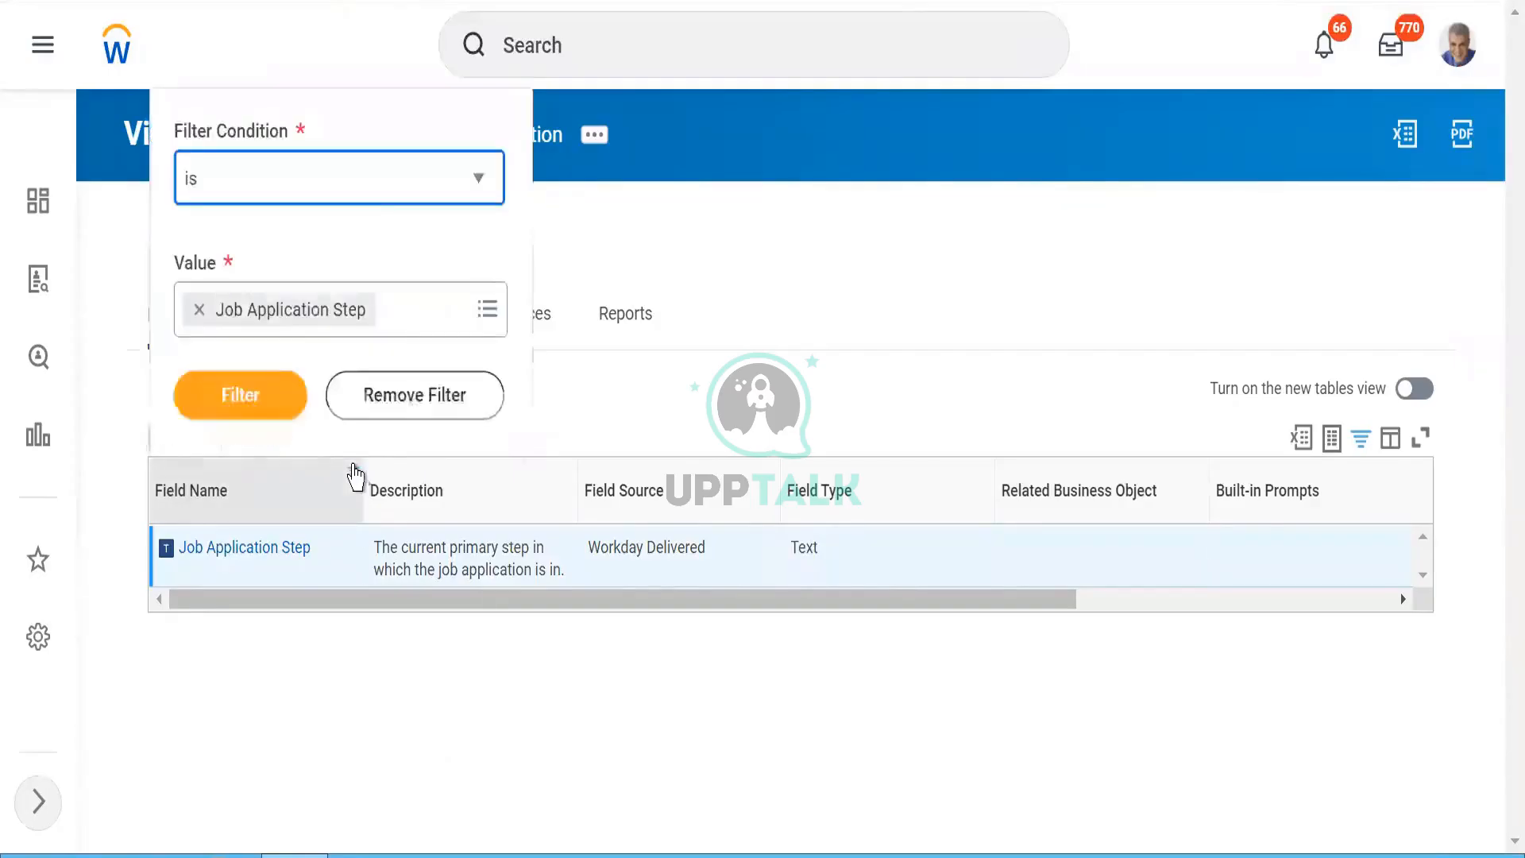
{"action": "left_click", "coordinate": [416, 298]}
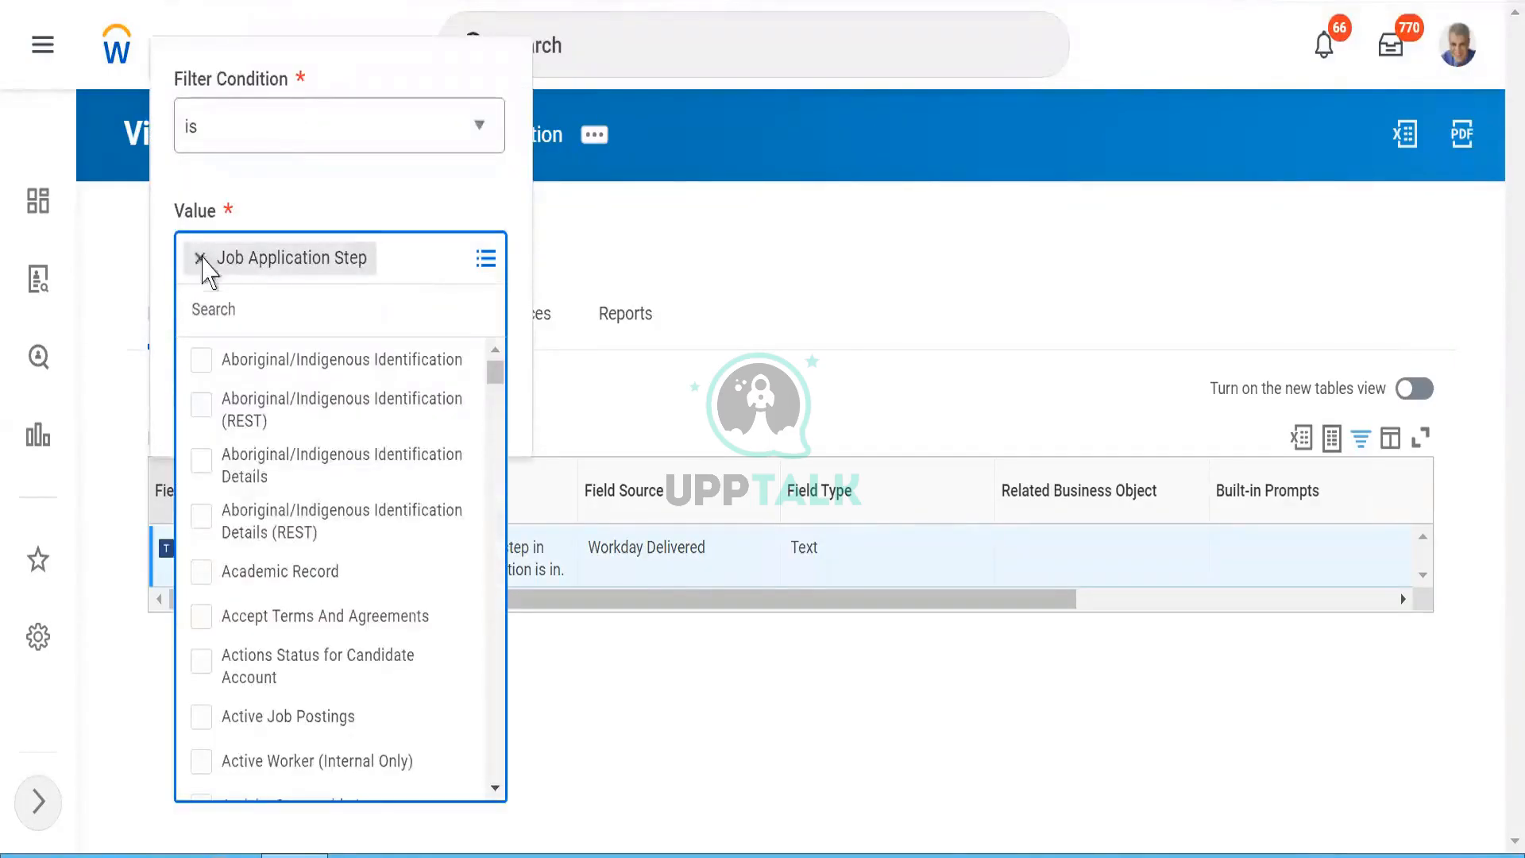
{"action": "left_click", "coordinate": [200, 257]}
{"action": "type", "text": "st"}
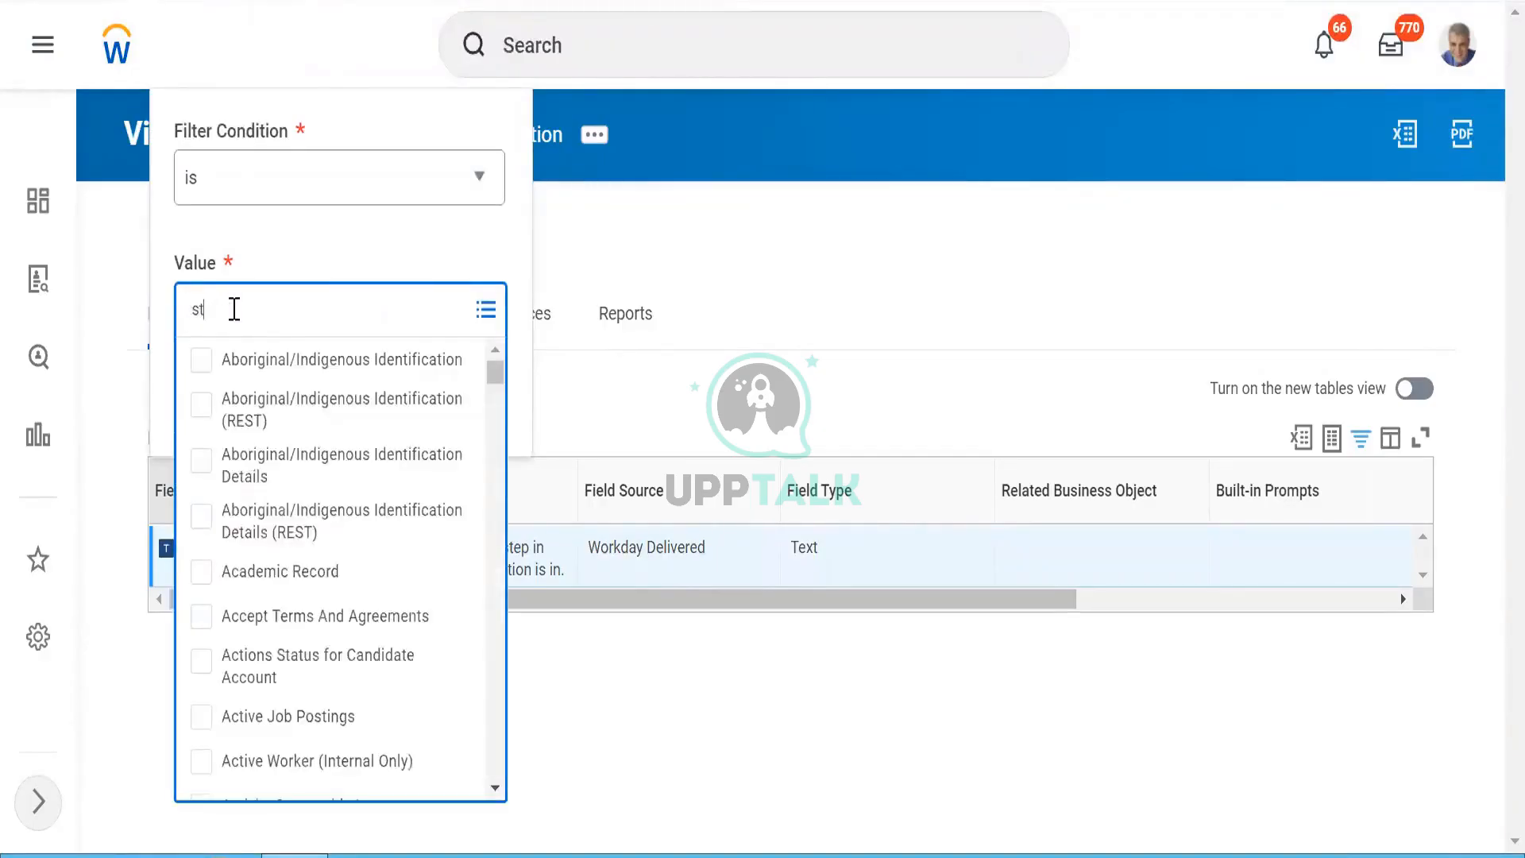
{"action": "type", "text": "ep"}
{"action": "key", "text": "Return"}
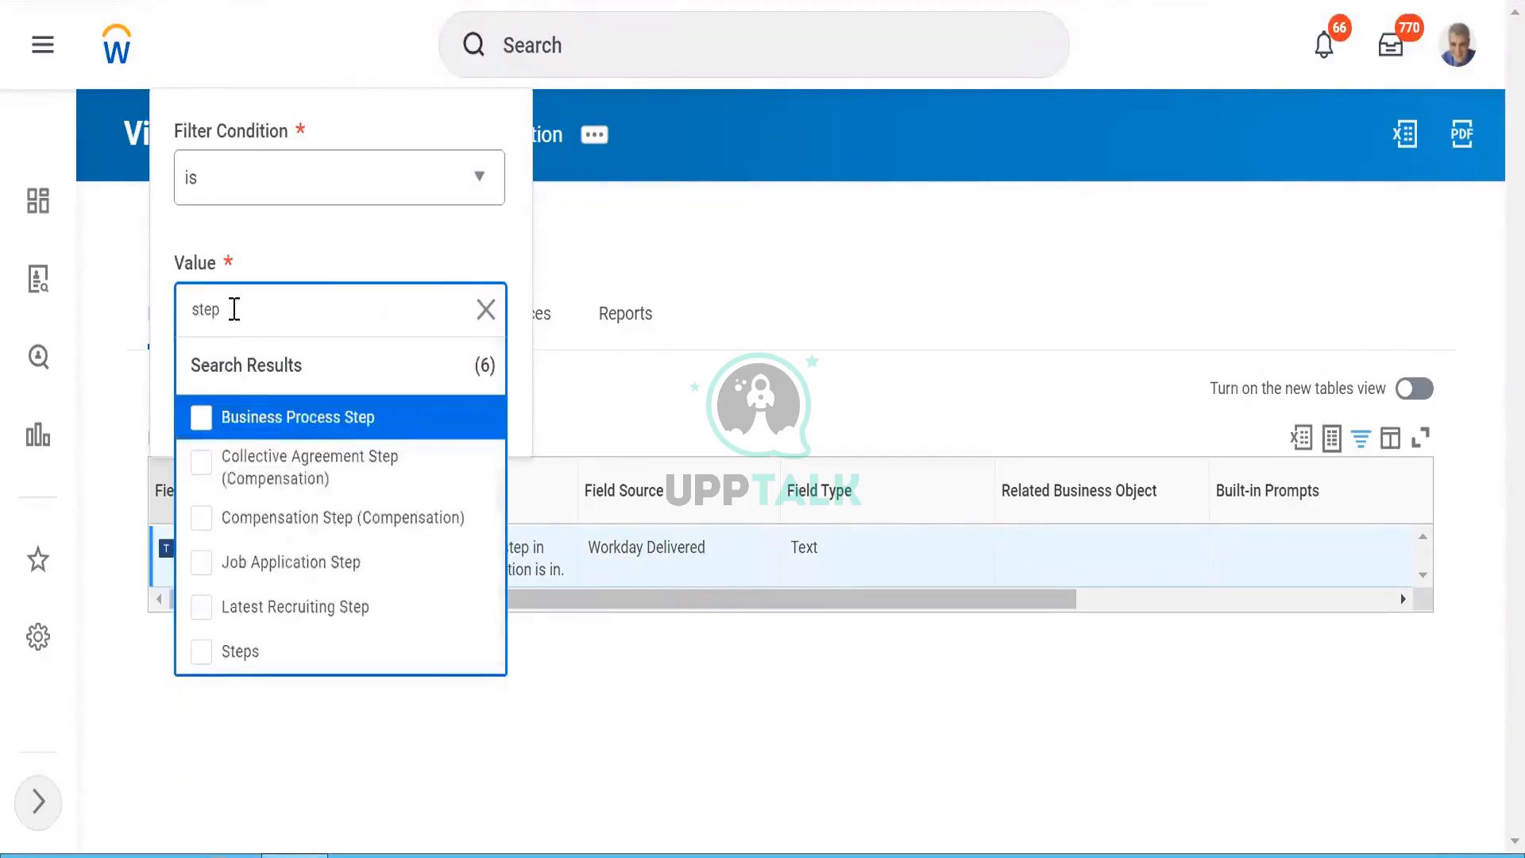
{"action": "left_click", "coordinate": [202, 430]}
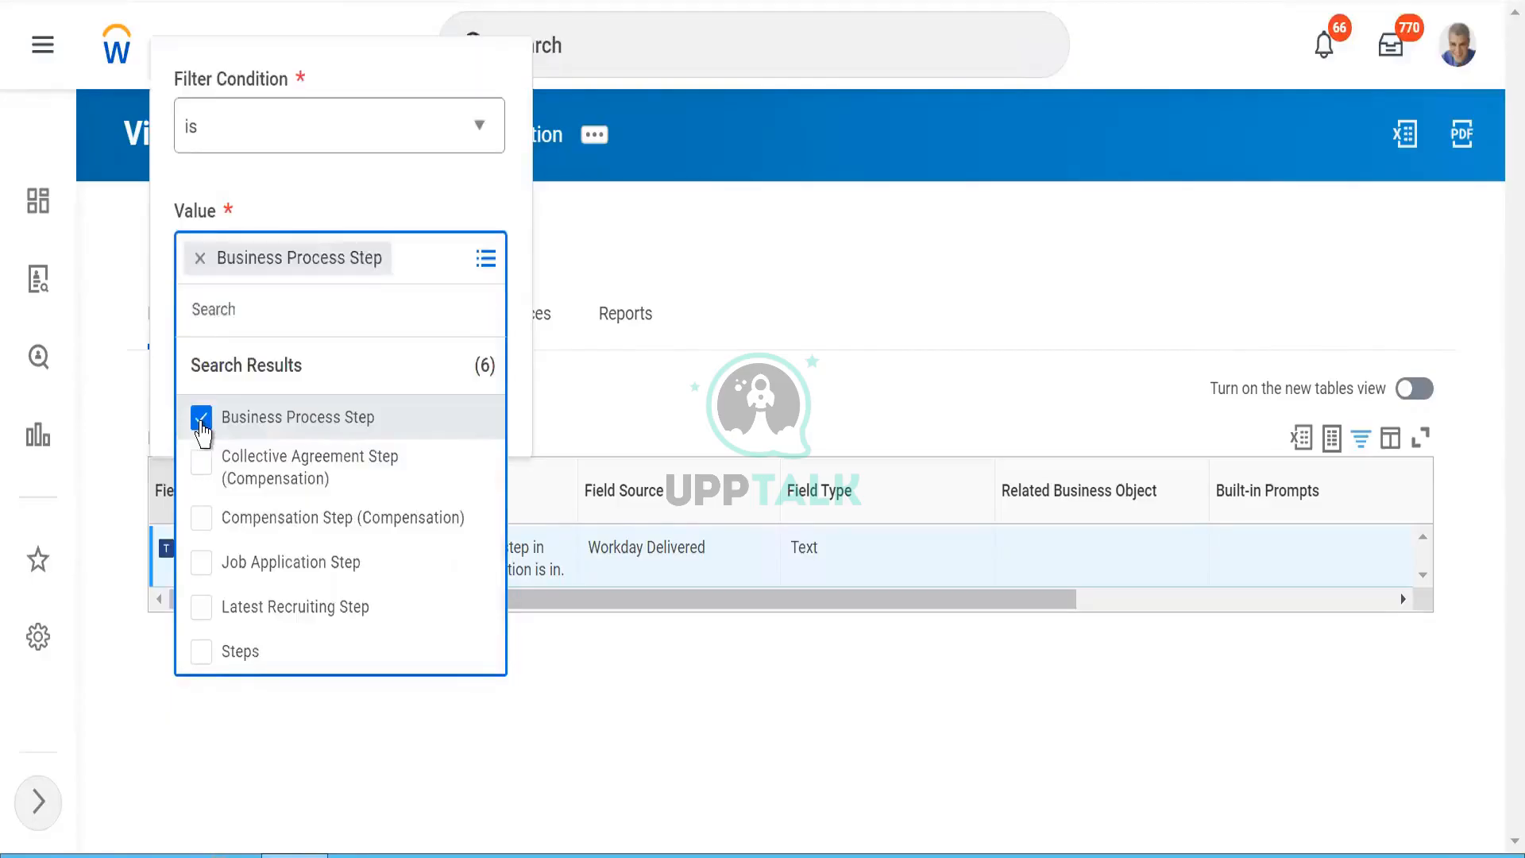
{"action": "left_click", "coordinate": [202, 654]}
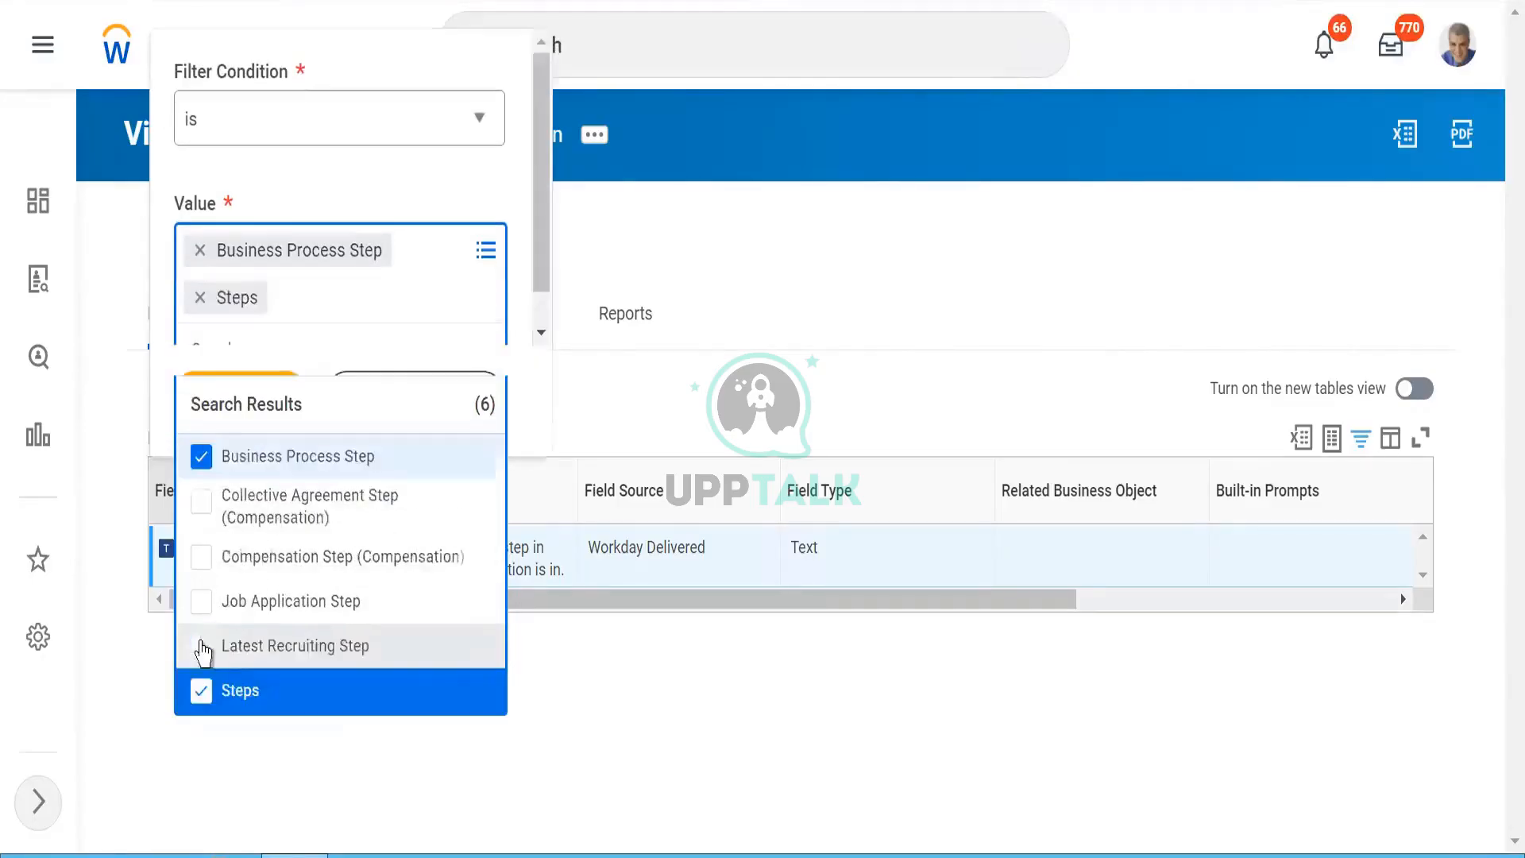
{"action": "left_click", "coordinate": [488, 433]}
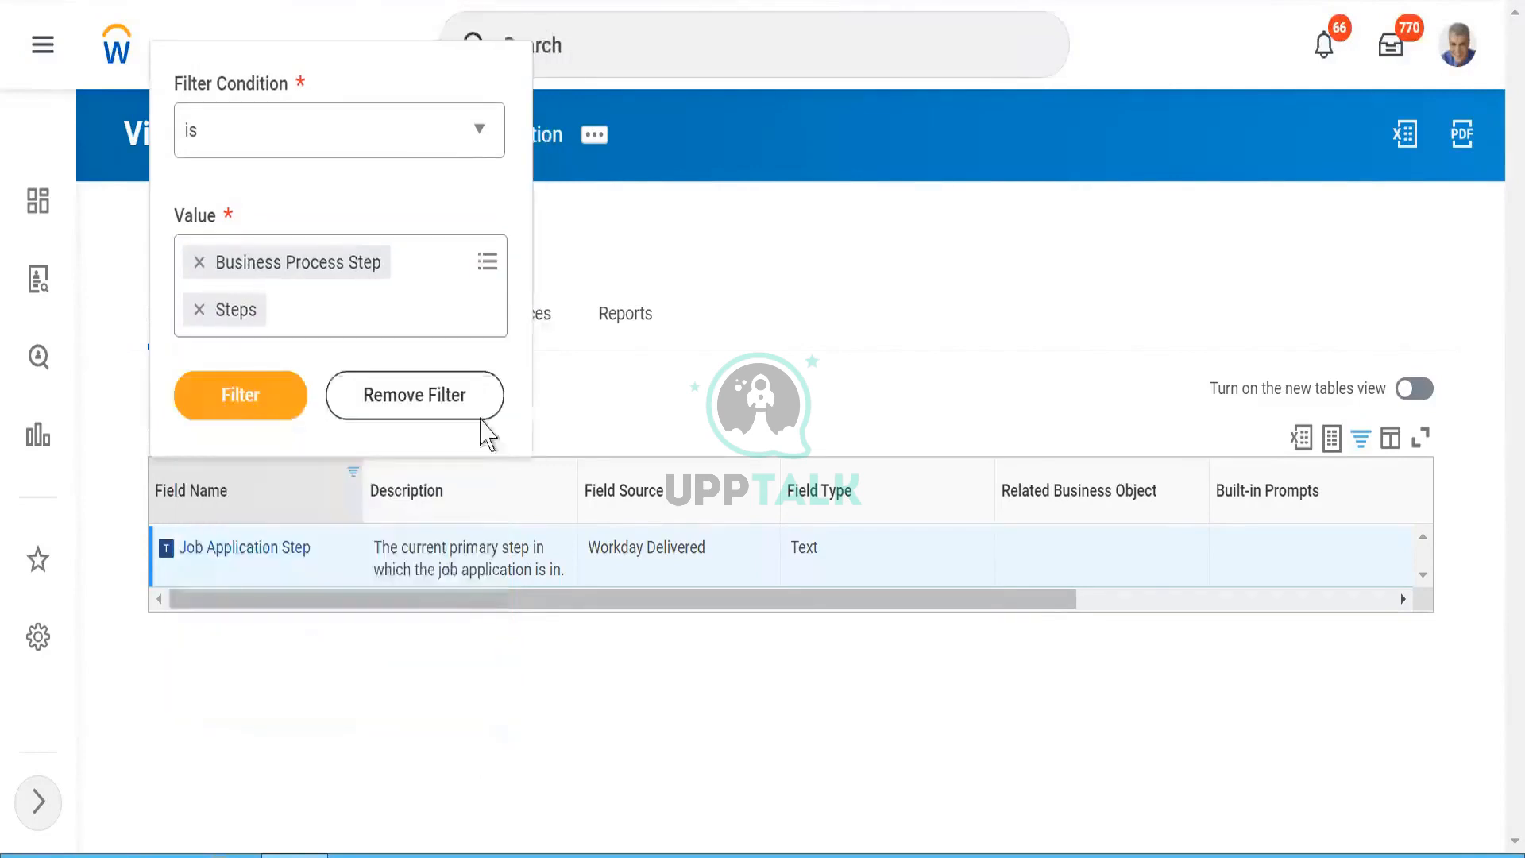
{"action": "left_click", "coordinate": [239, 400]}
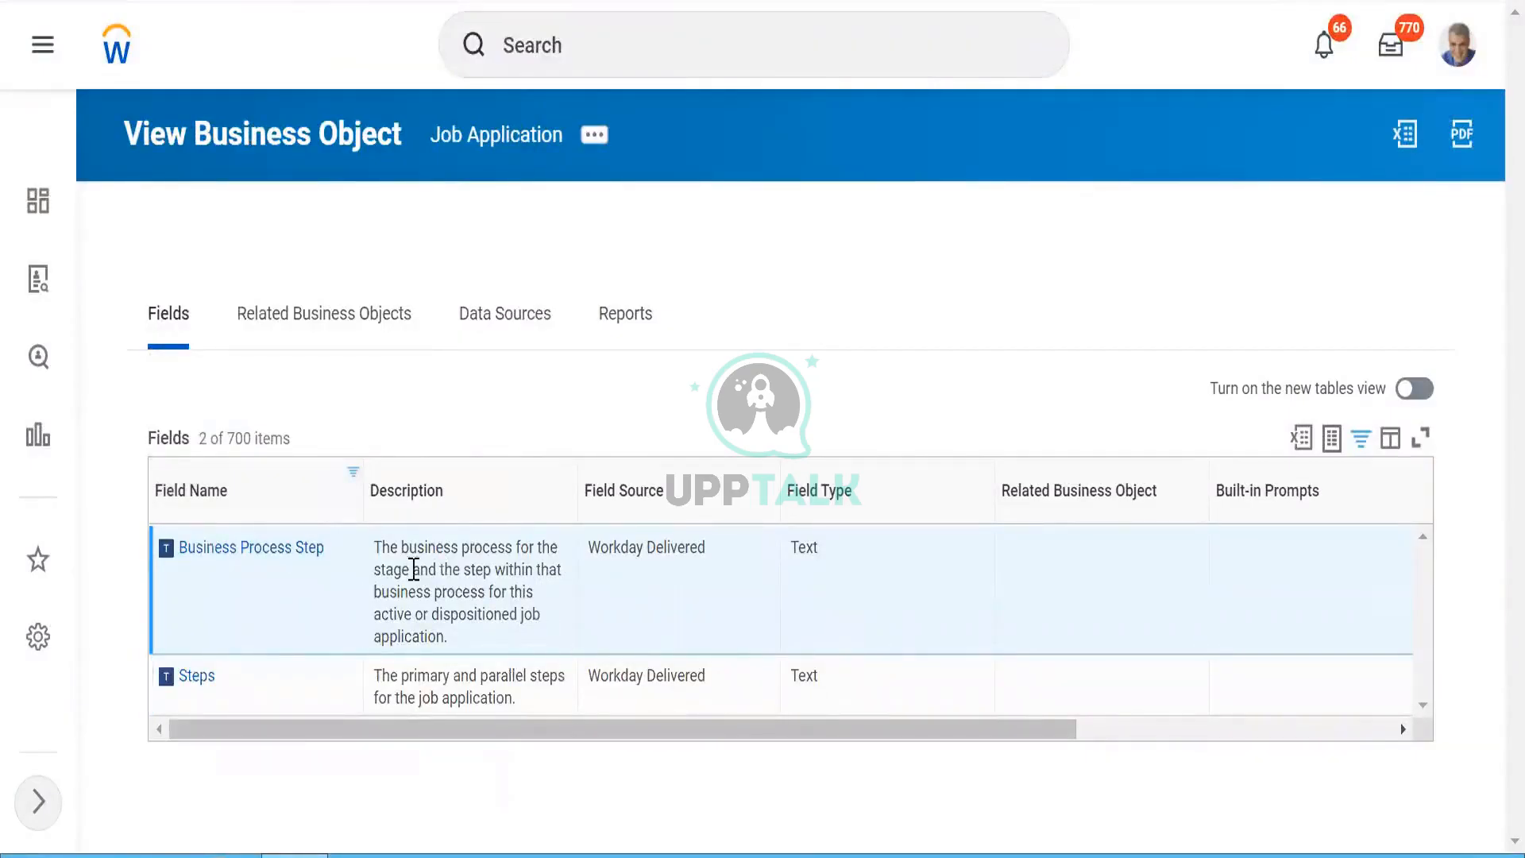
{"action": "left_click_drag", "start_coordinate": [418, 548], "coordinate": [559, 636]}
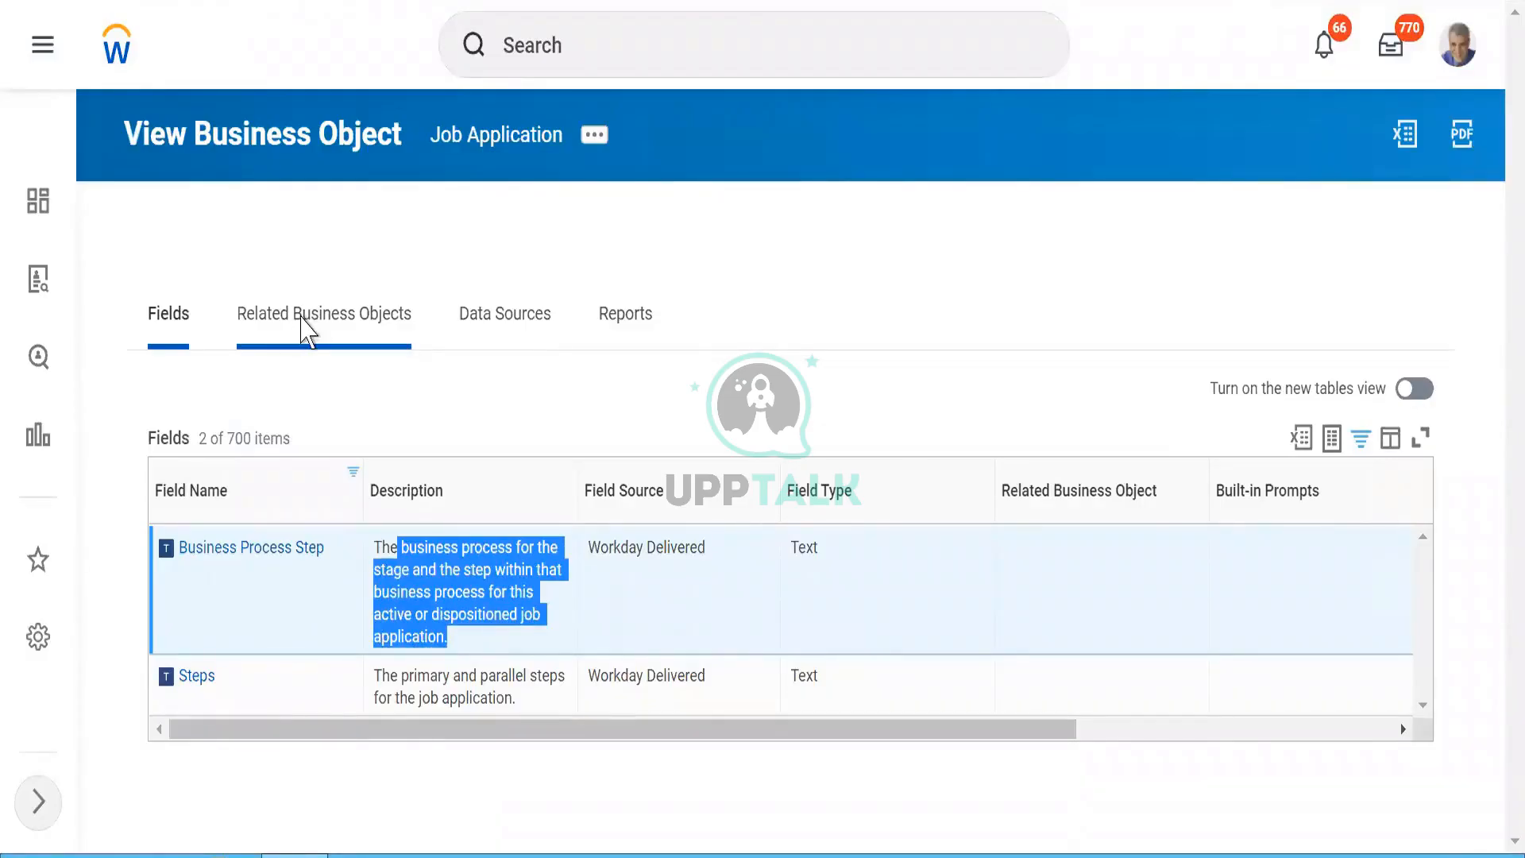
Examine the related business objects that Job Application links to and those that link to it.
{"action": "right_click", "coordinate": [302, 317]}
{"action": "left_click", "coordinate": [289, 283]}
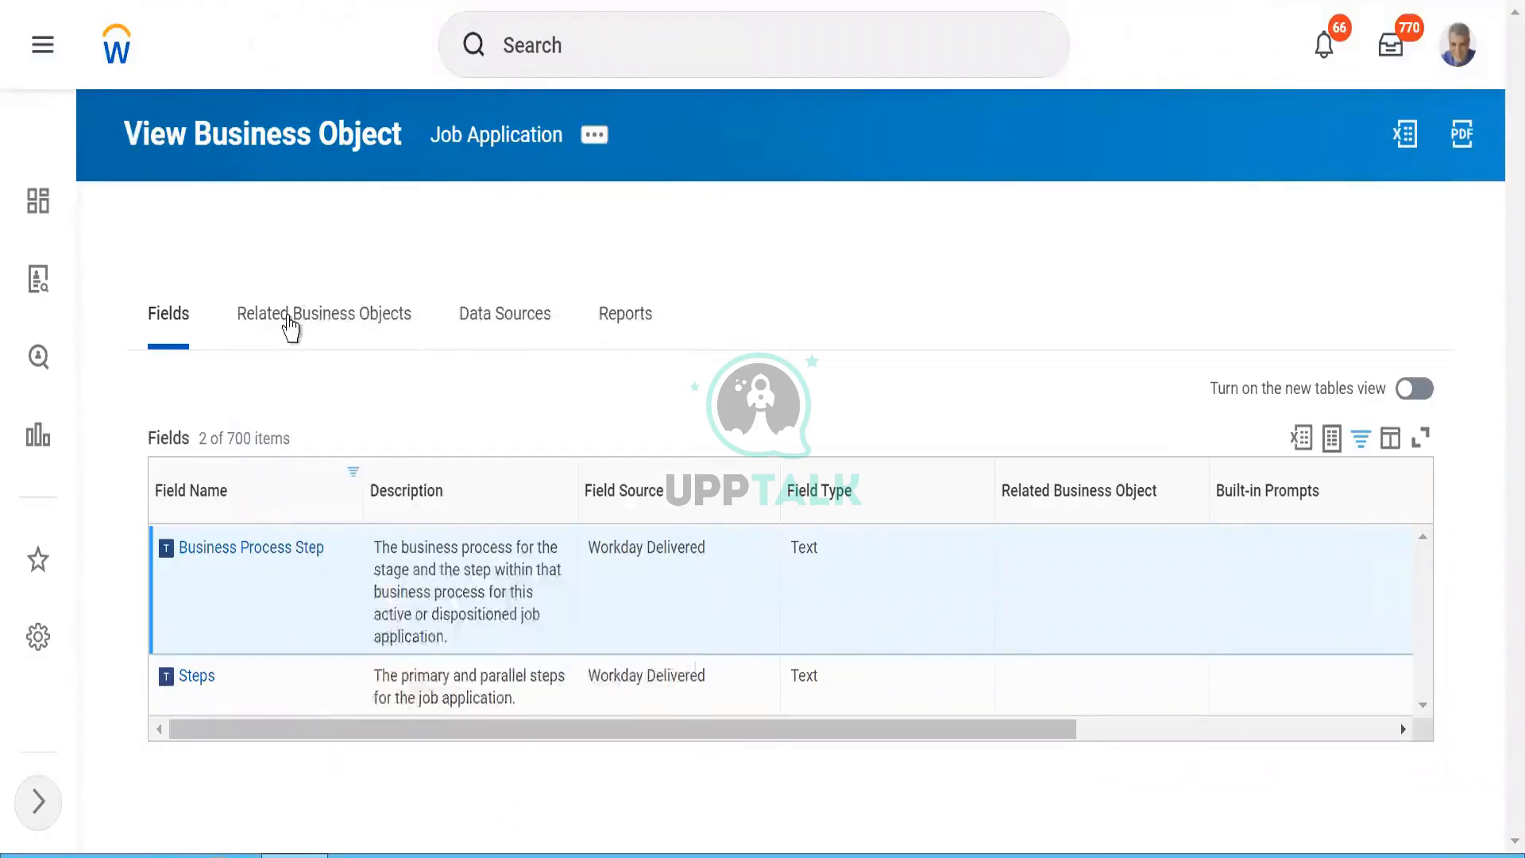
{"action": "left_click", "coordinate": [290, 327]}
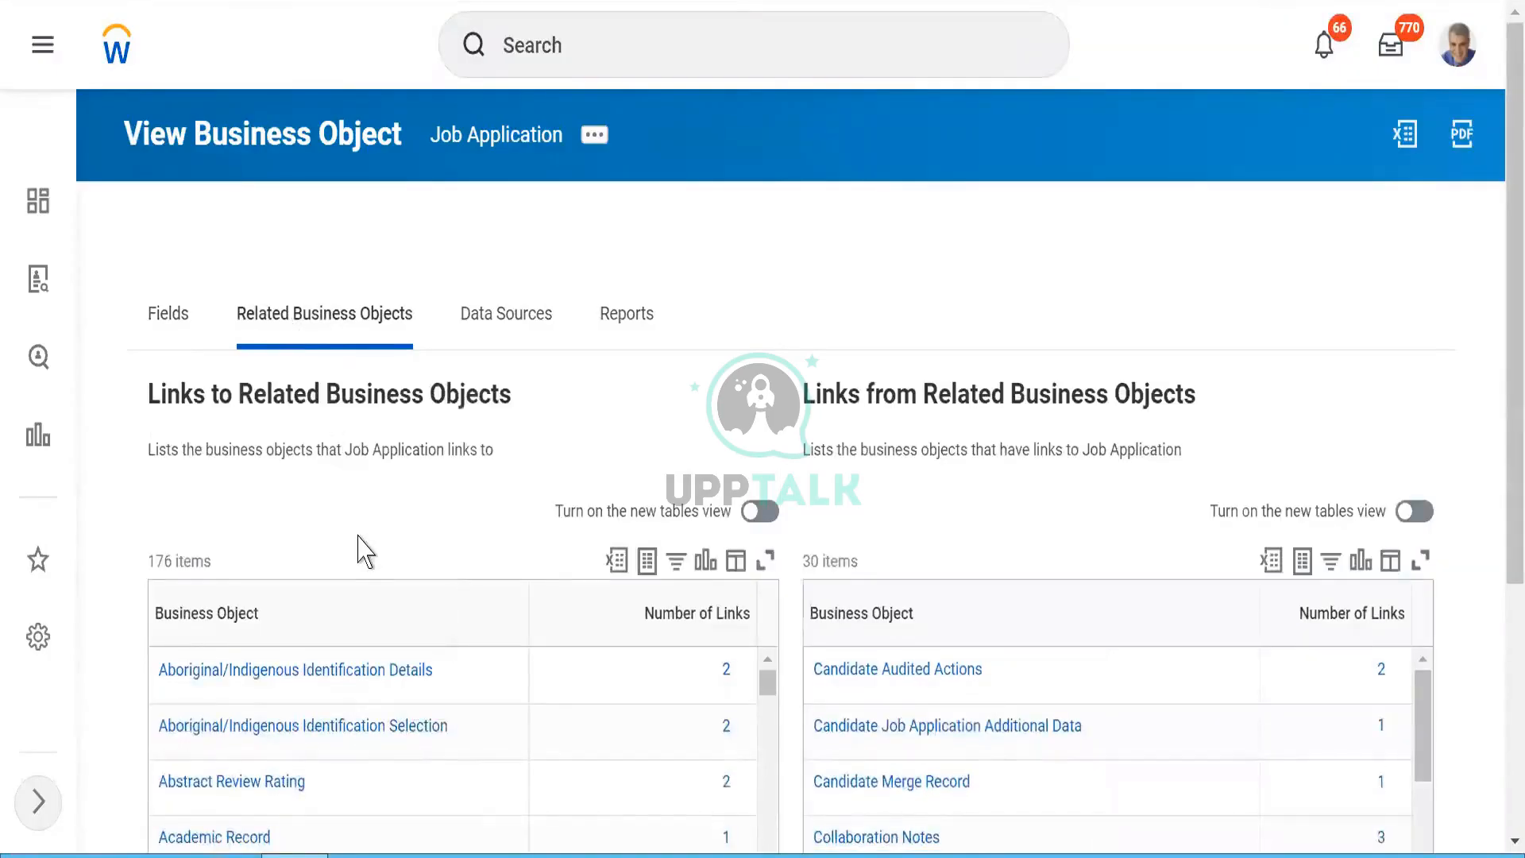
{"action": "scroll", "coordinate": [365, 551], "scroll_direction": "down", "scroll_amount": 3}
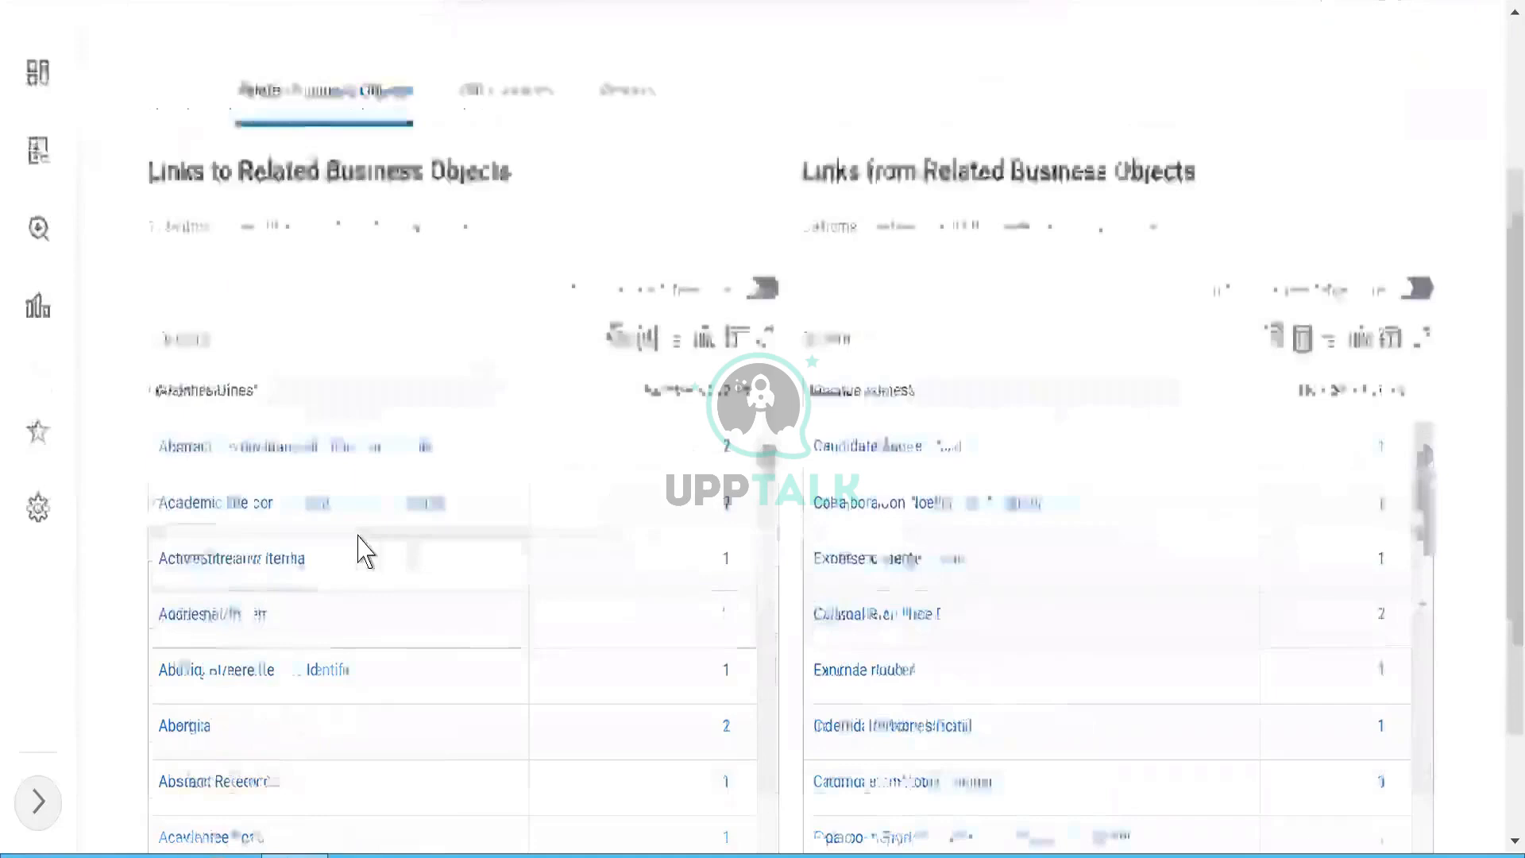
{"action": "scroll", "coordinate": [365, 551], "scroll_direction": "down", "scroll_amount": 2}
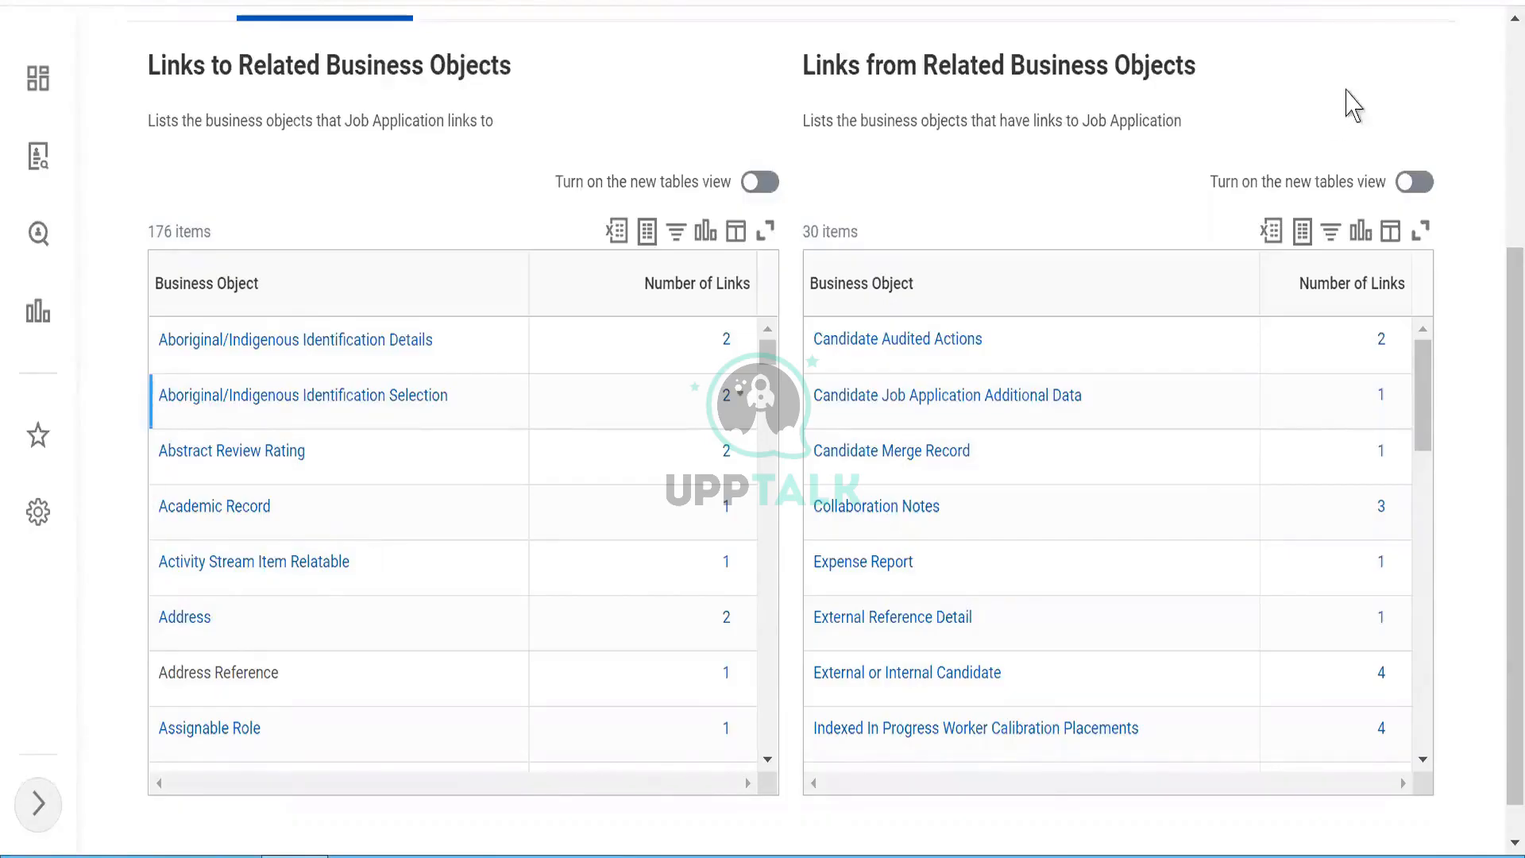
{"action": "scroll", "coordinate": [1500, 63], "scroll_direction": "up", "scroll_amount": 5}
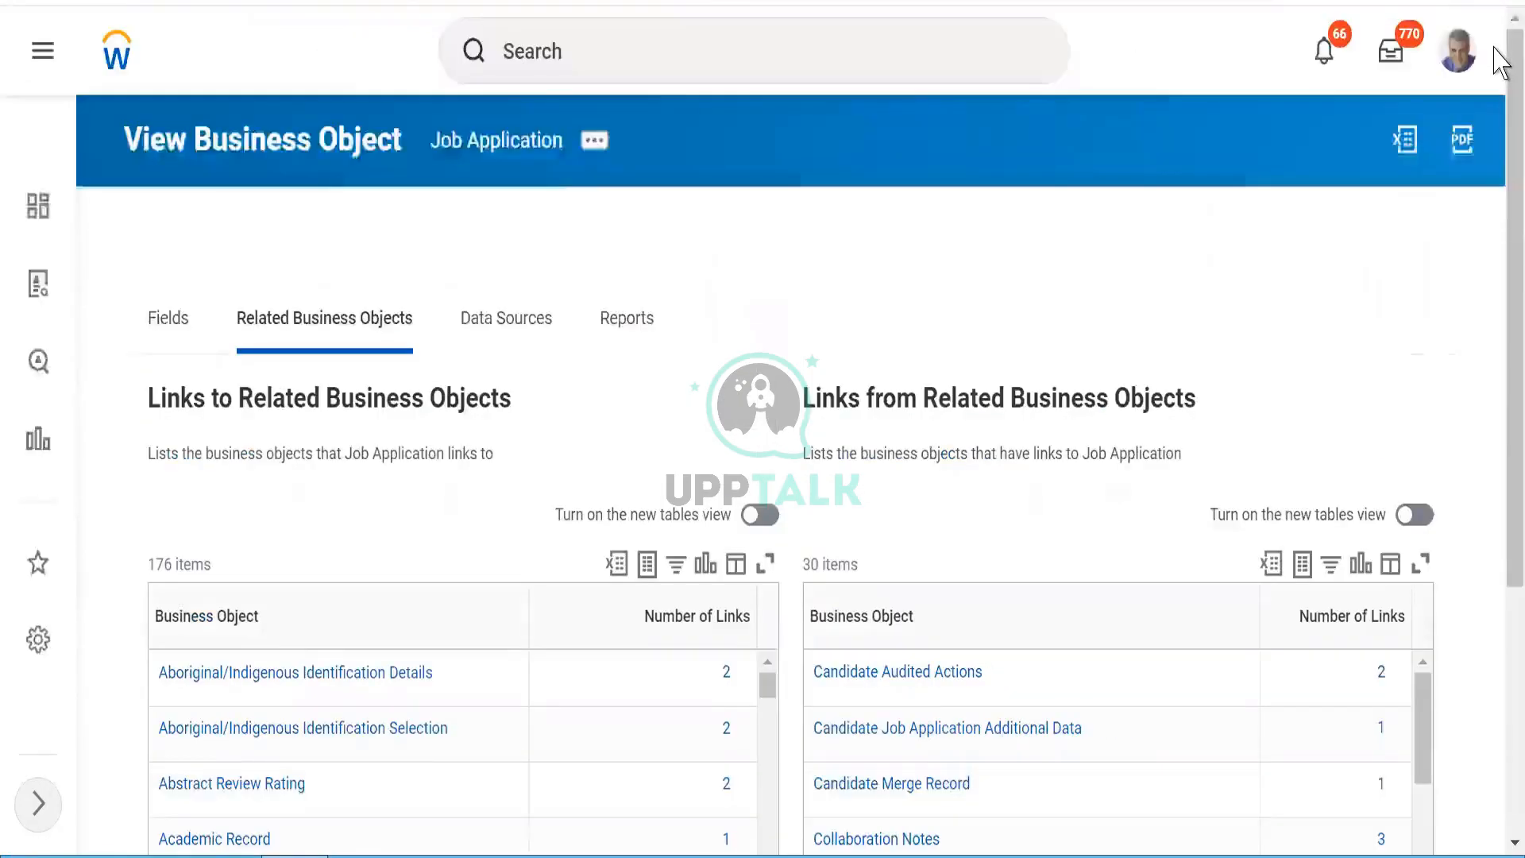
{"action": "scroll", "coordinate": [1497, 87], "scroll_direction": "down", "scroll_amount": 2}
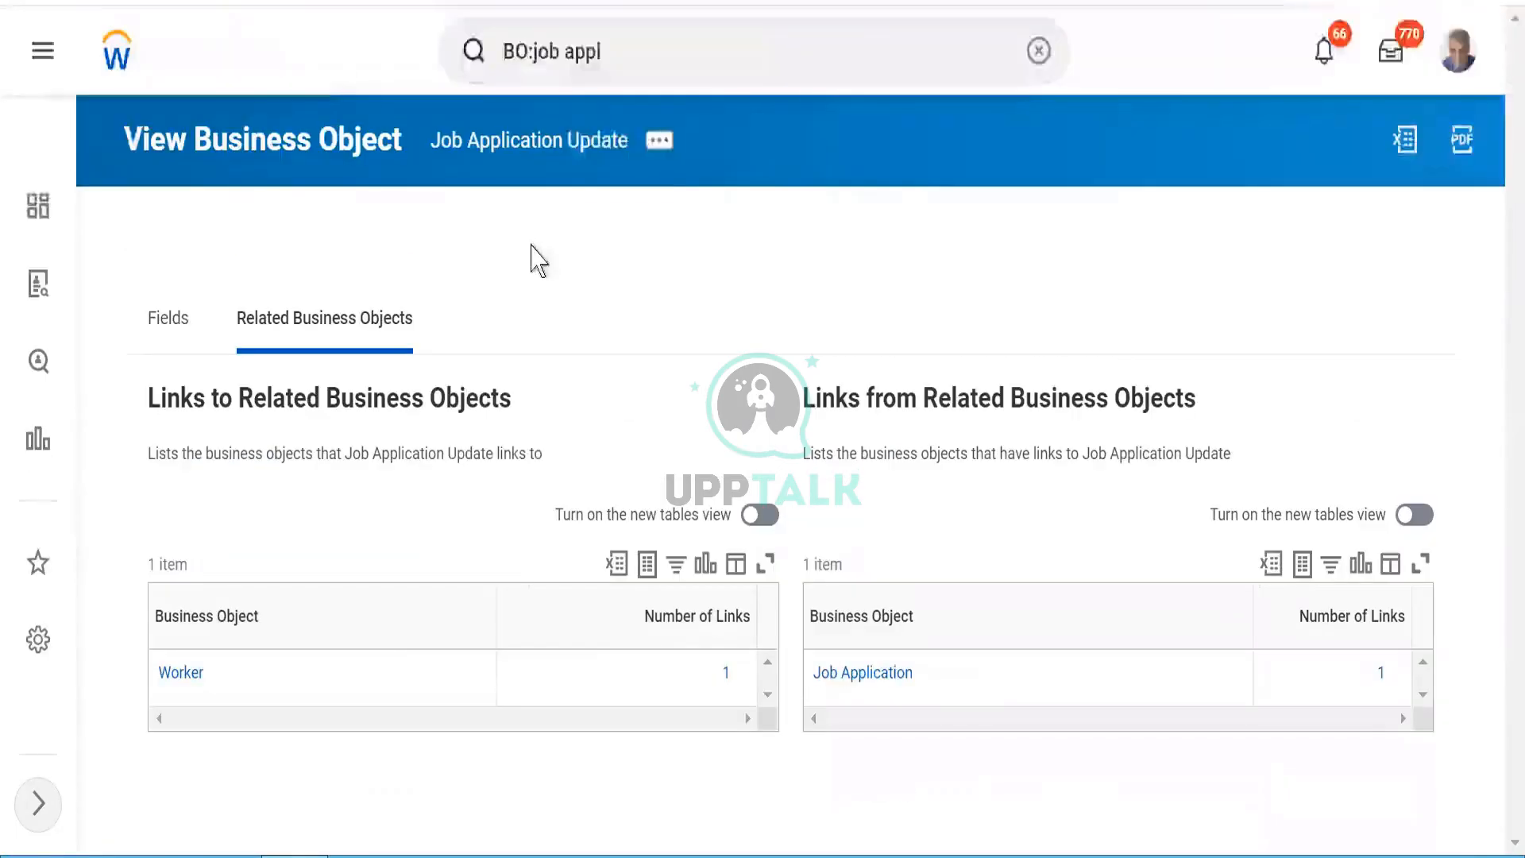
Search for "Cb1_cf_esi", extend the search to more categories, and open the CB1_CF_ESI Extract Single Instance calculated field.
{"action": "left_click", "coordinate": [629, 47]}
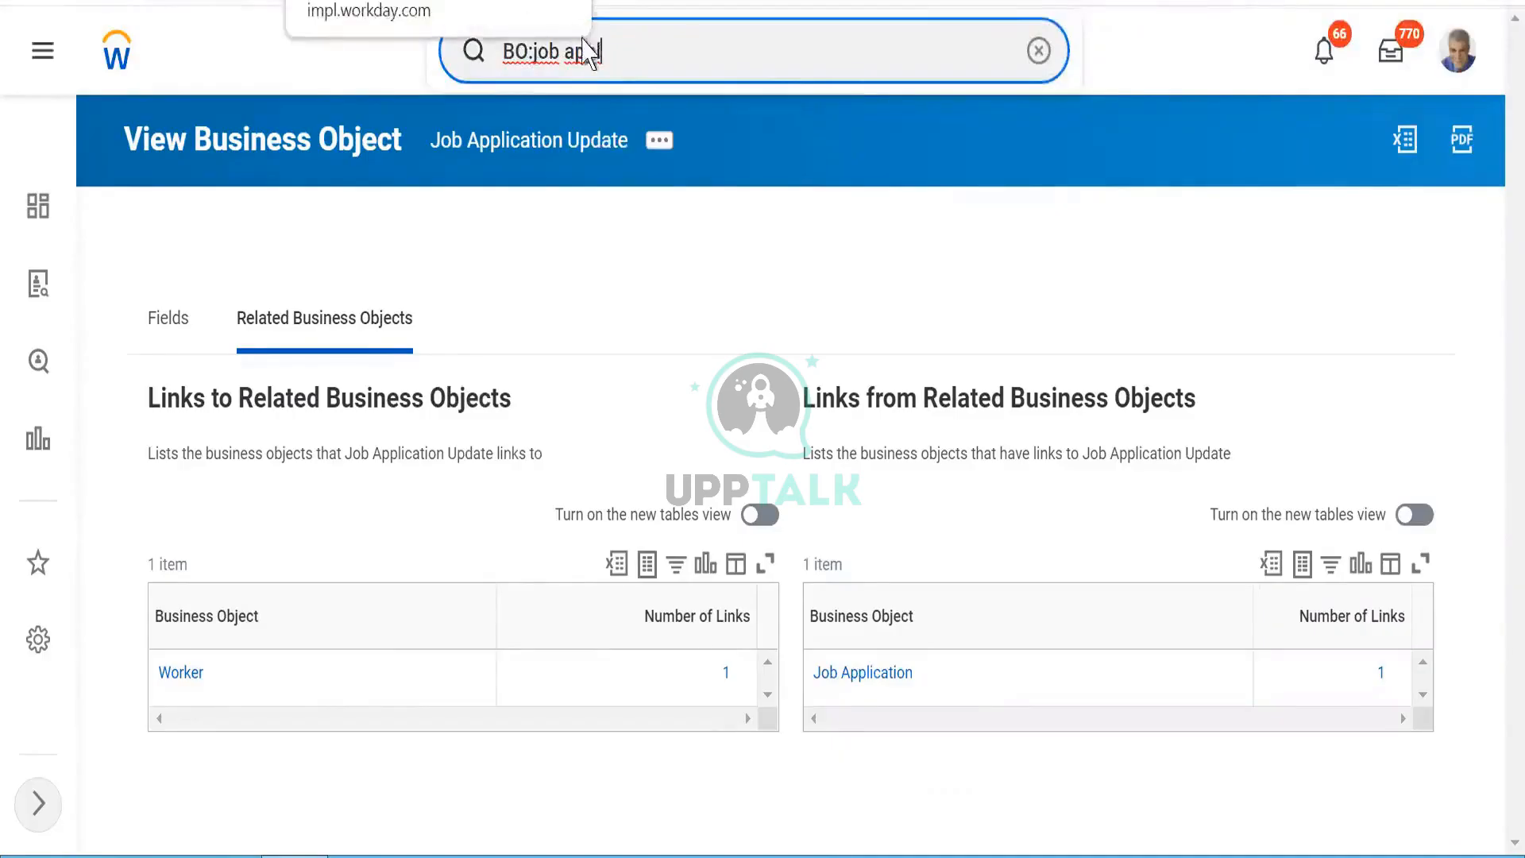
{"action": "key", "text": "ctrl+a"}
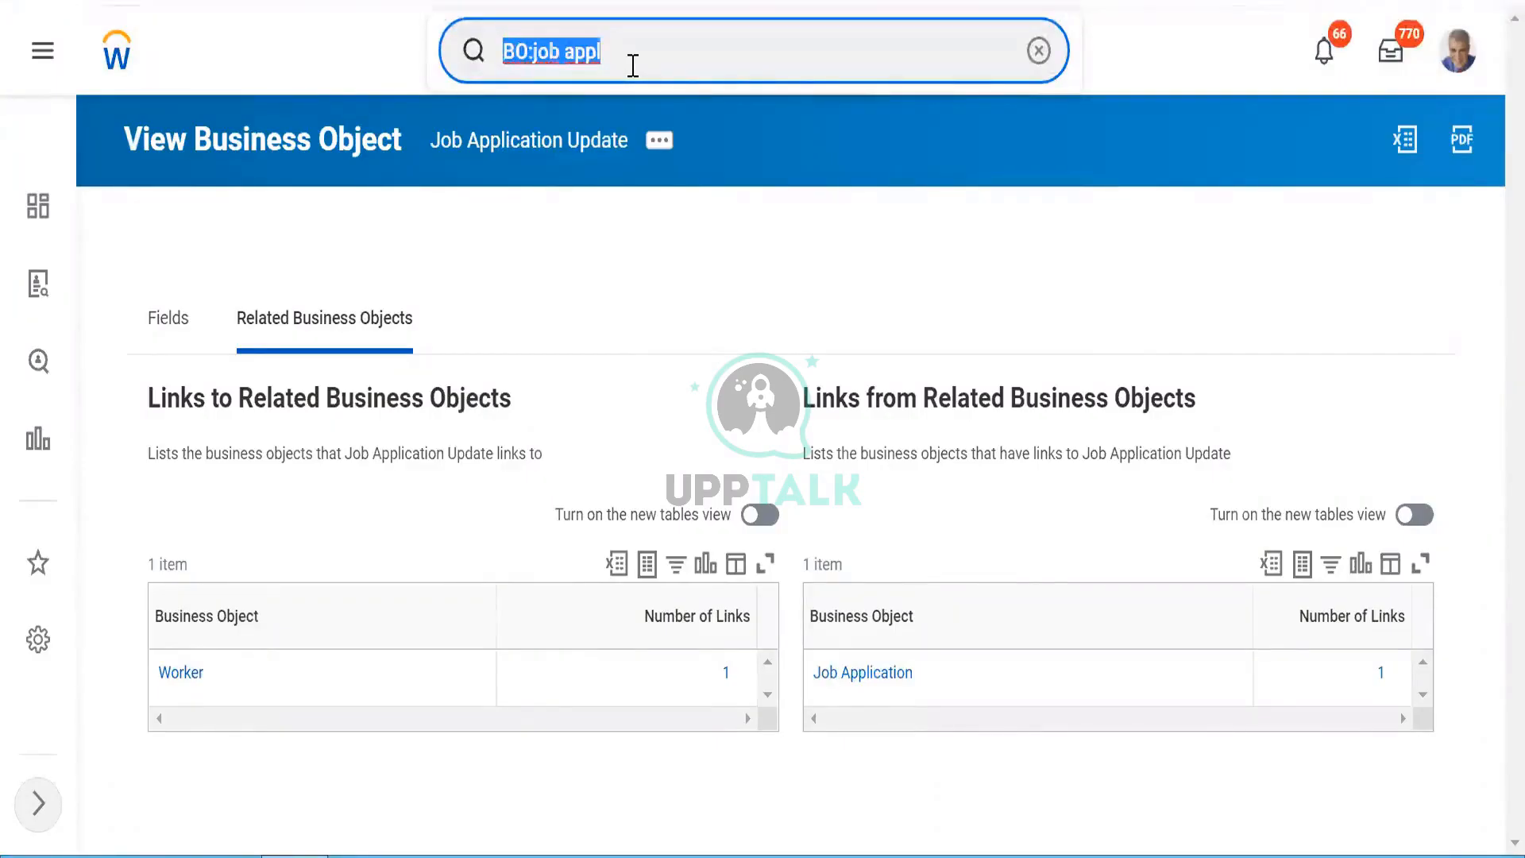
{"action": "type", "text": "Cb1"}
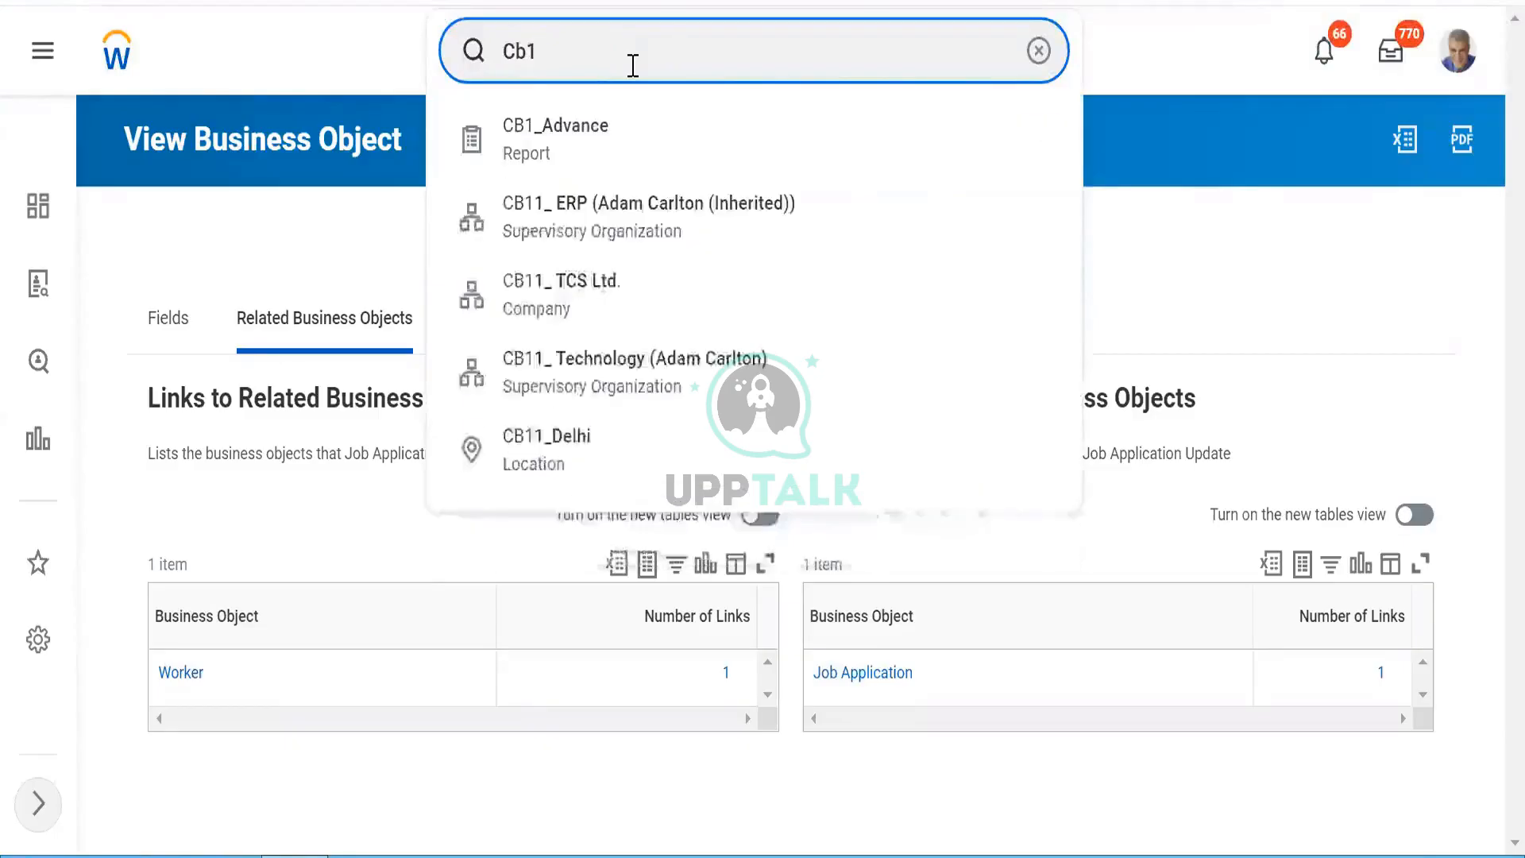
{"action": "type", "text": "_cf_"}
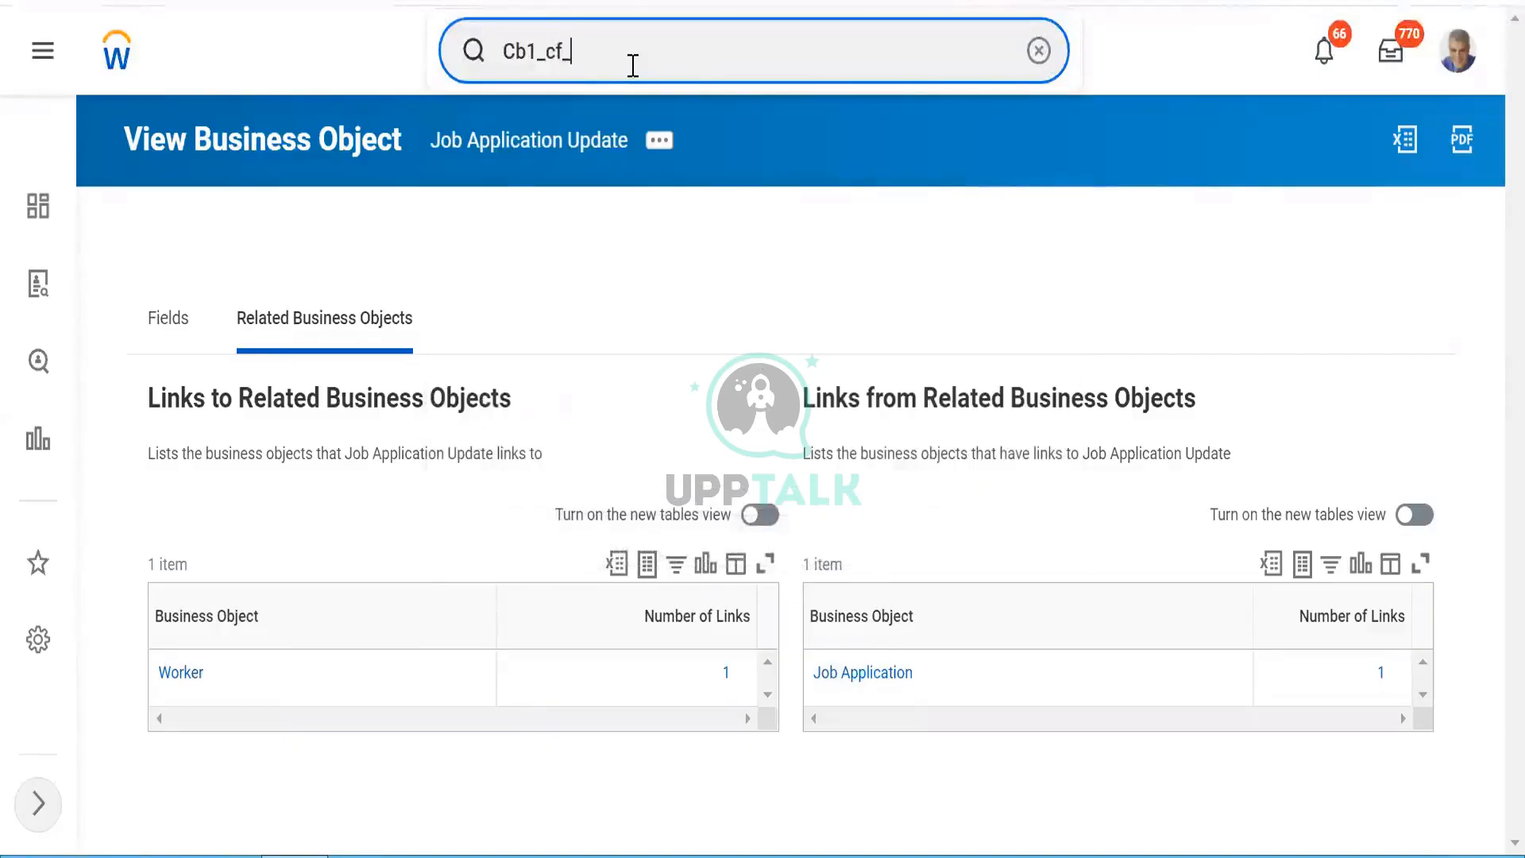
{"action": "type", "text": "esi"}
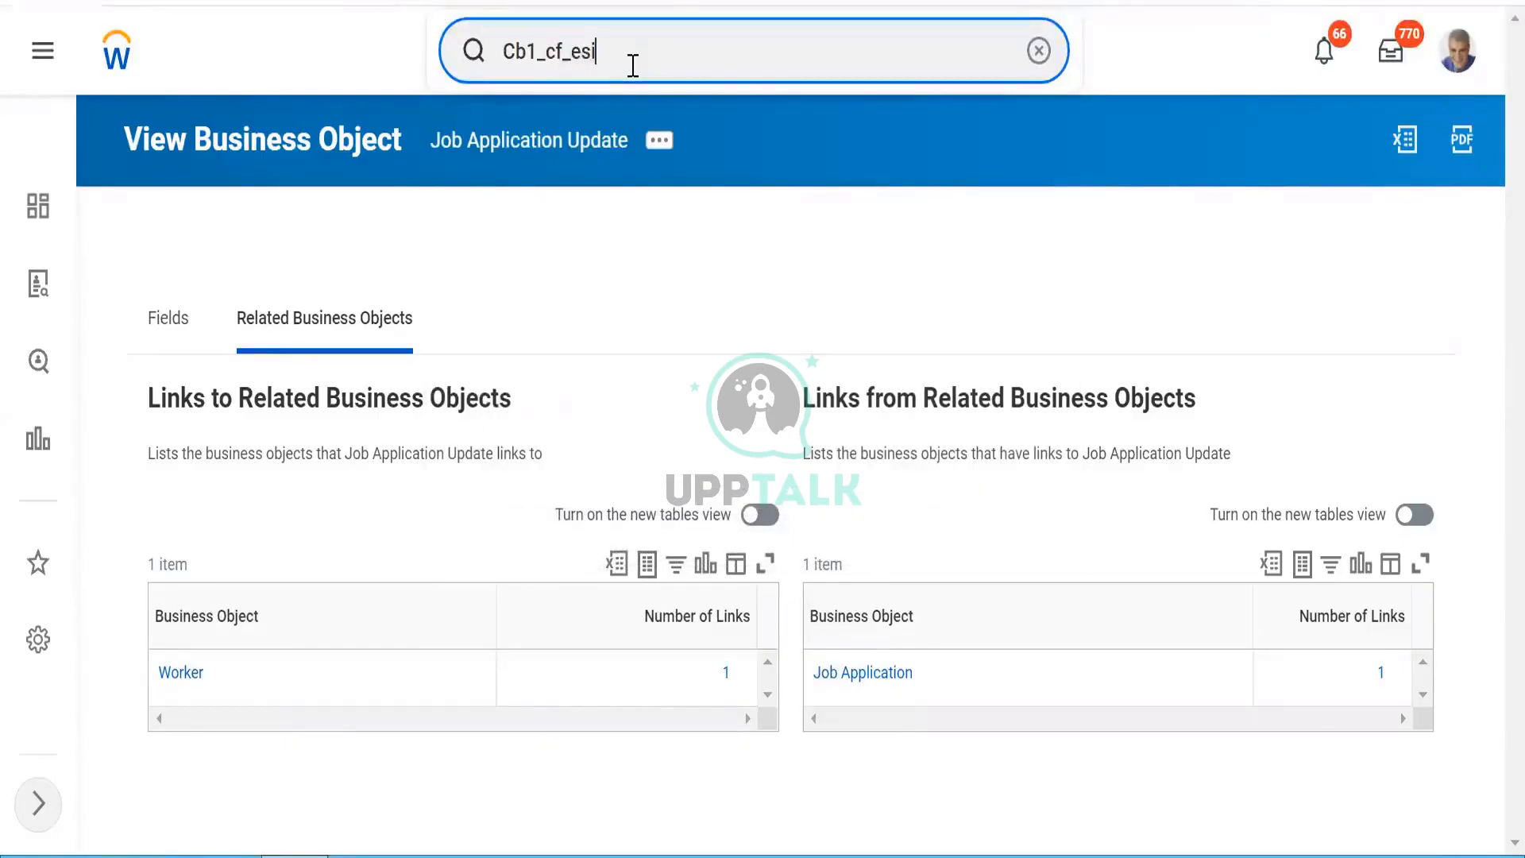
{"action": "key", "text": "Return"}
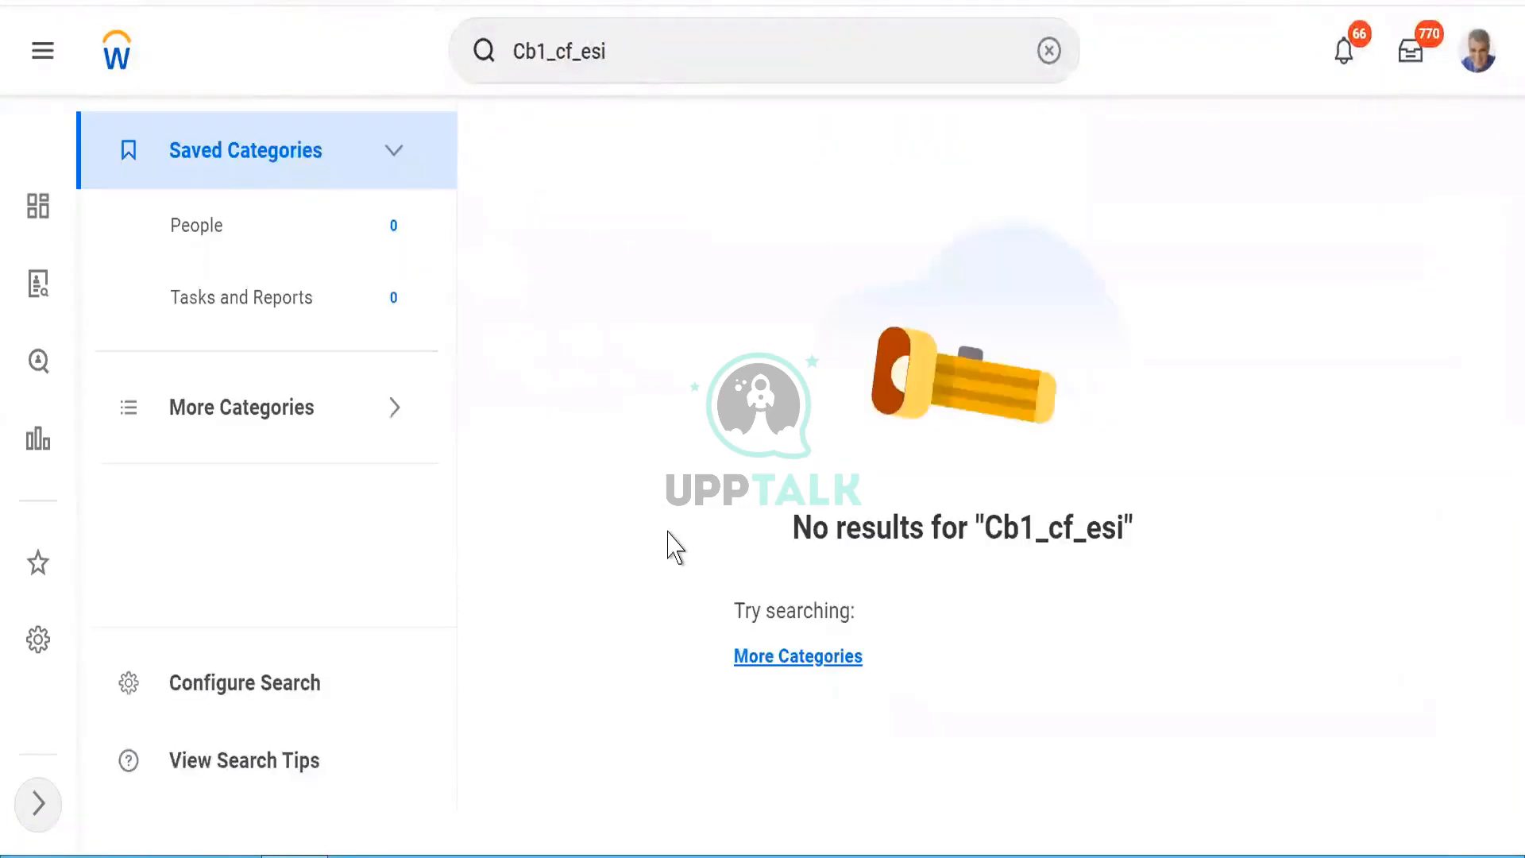
{"action": "left_click", "coordinate": [777, 659]}
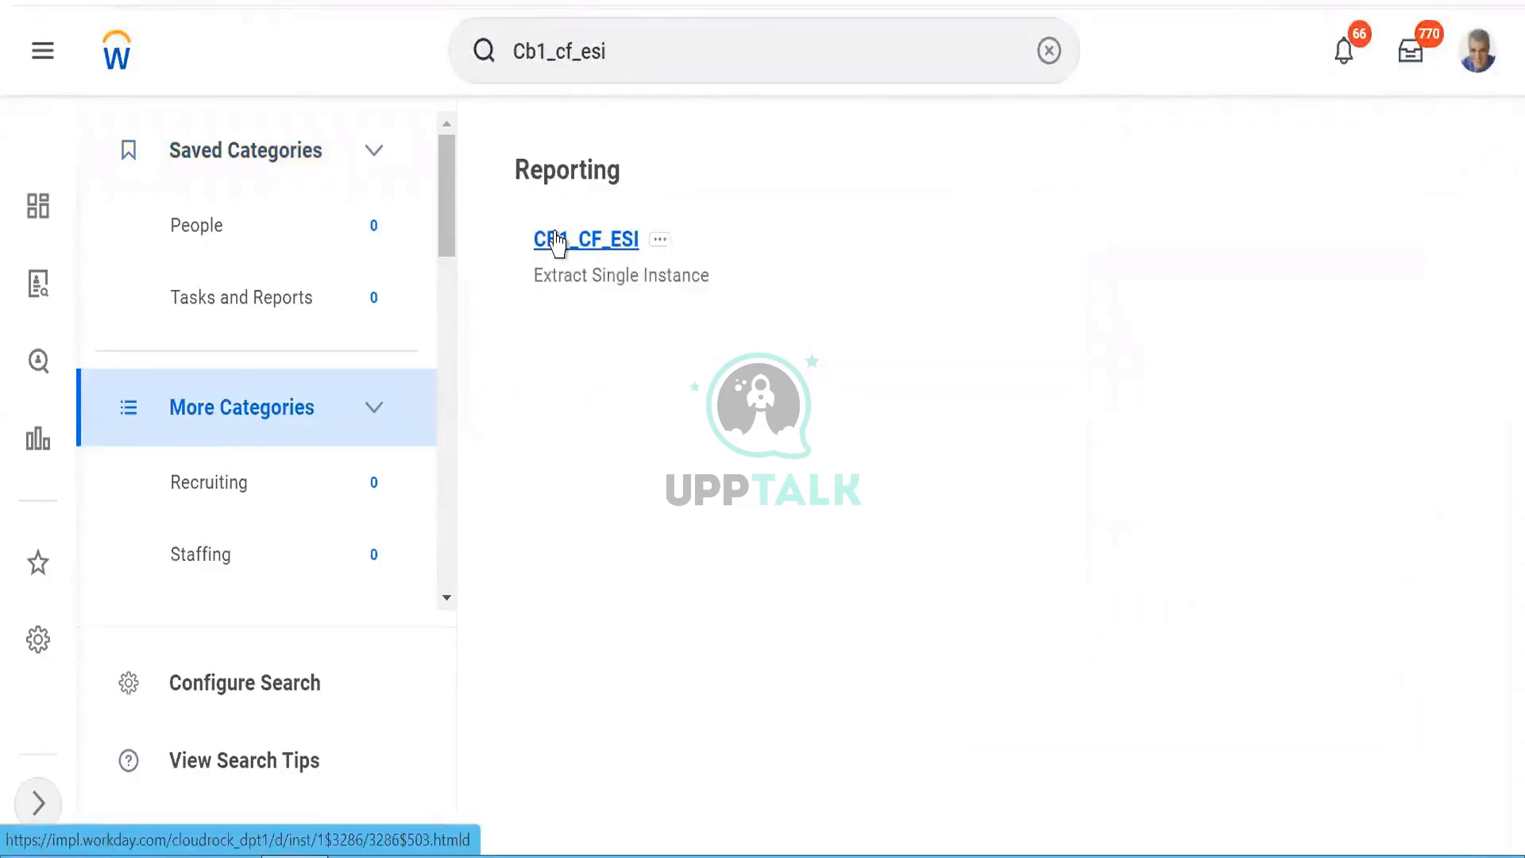
{"action": "left_click", "coordinate": [556, 241]}
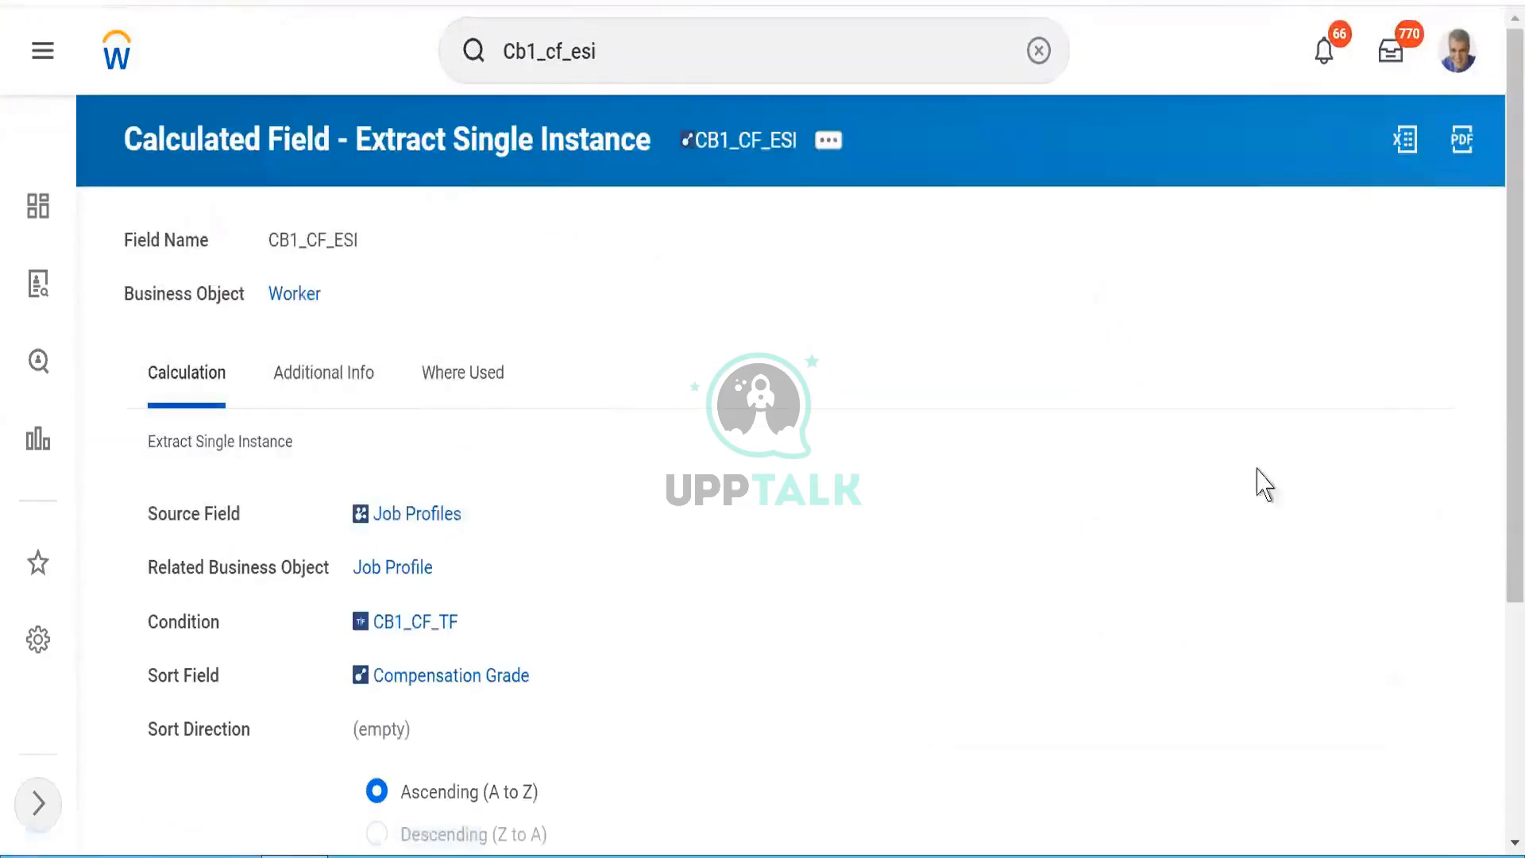
Edit the CB1_CF_ESI calculated field to return specific occurrence 3, and save it.
{"action": "left_click", "coordinate": [826, 143]}
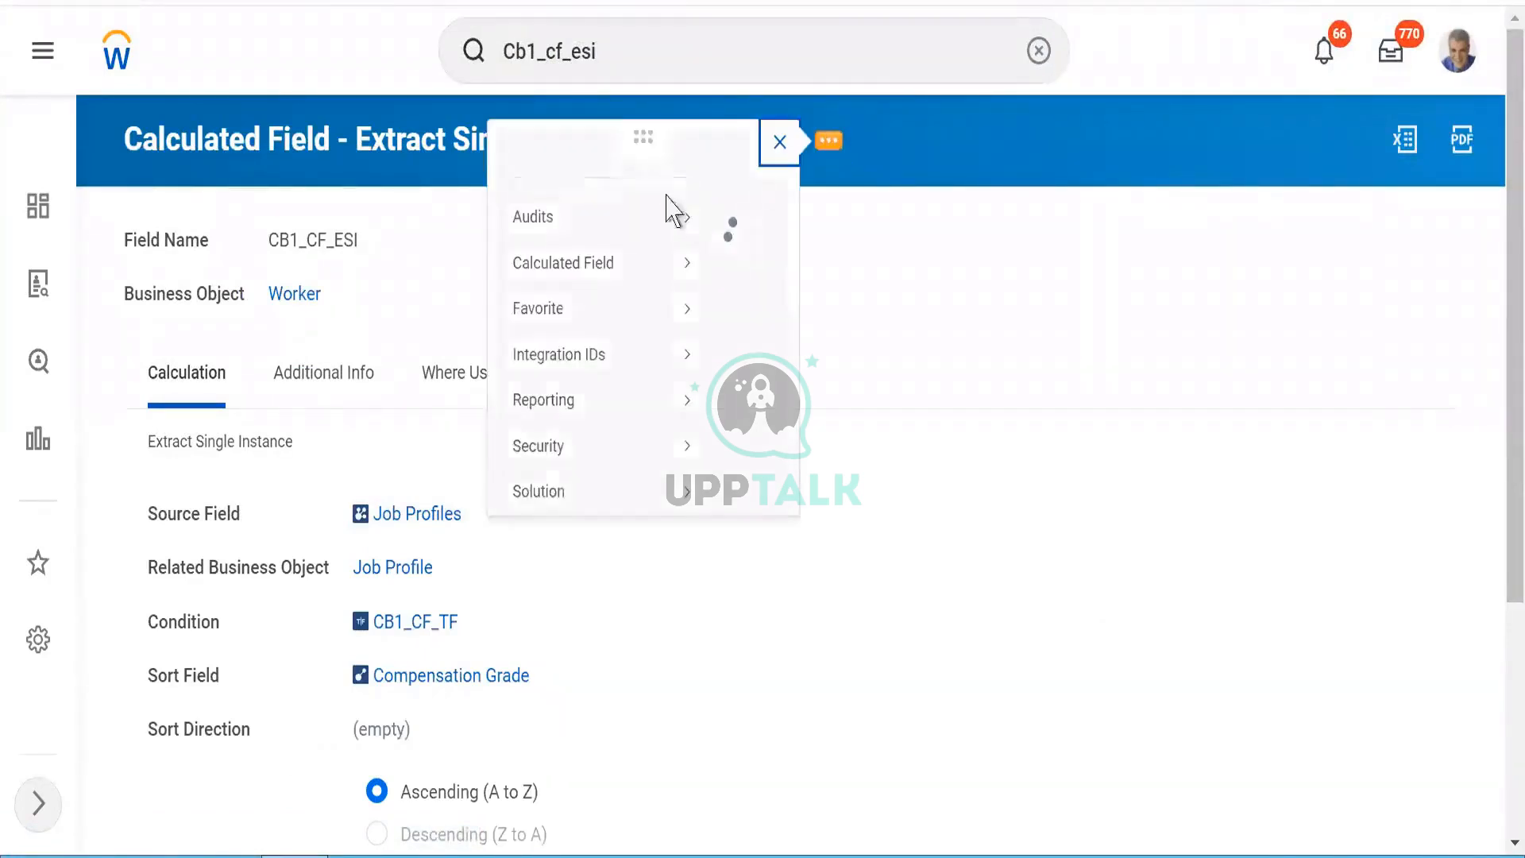
{"action": "mouse_move", "coordinate": [213, 293]}
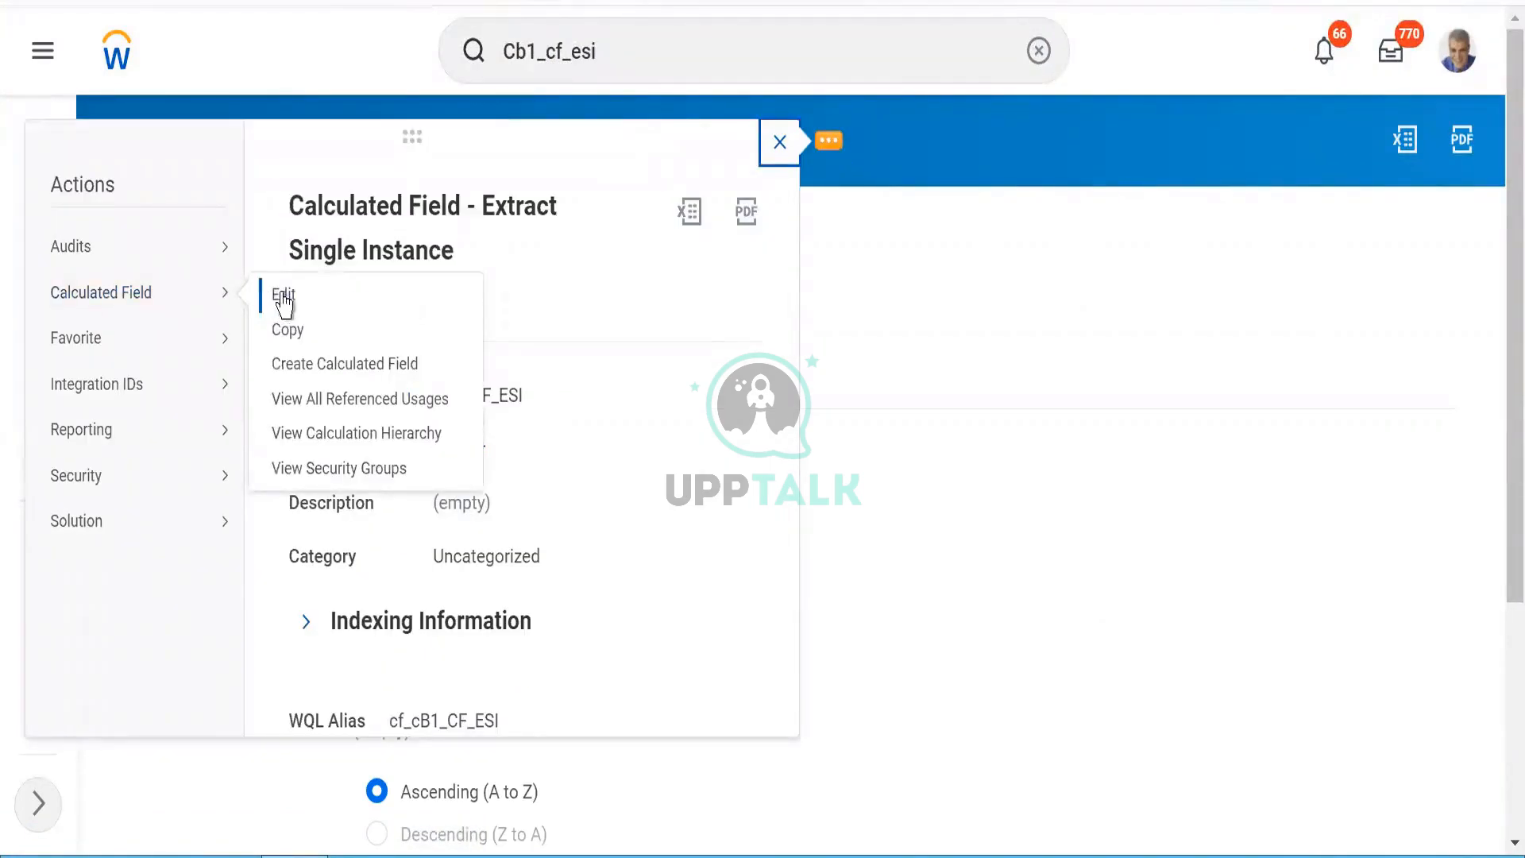
{"action": "left_click", "coordinate": [284, 297]}
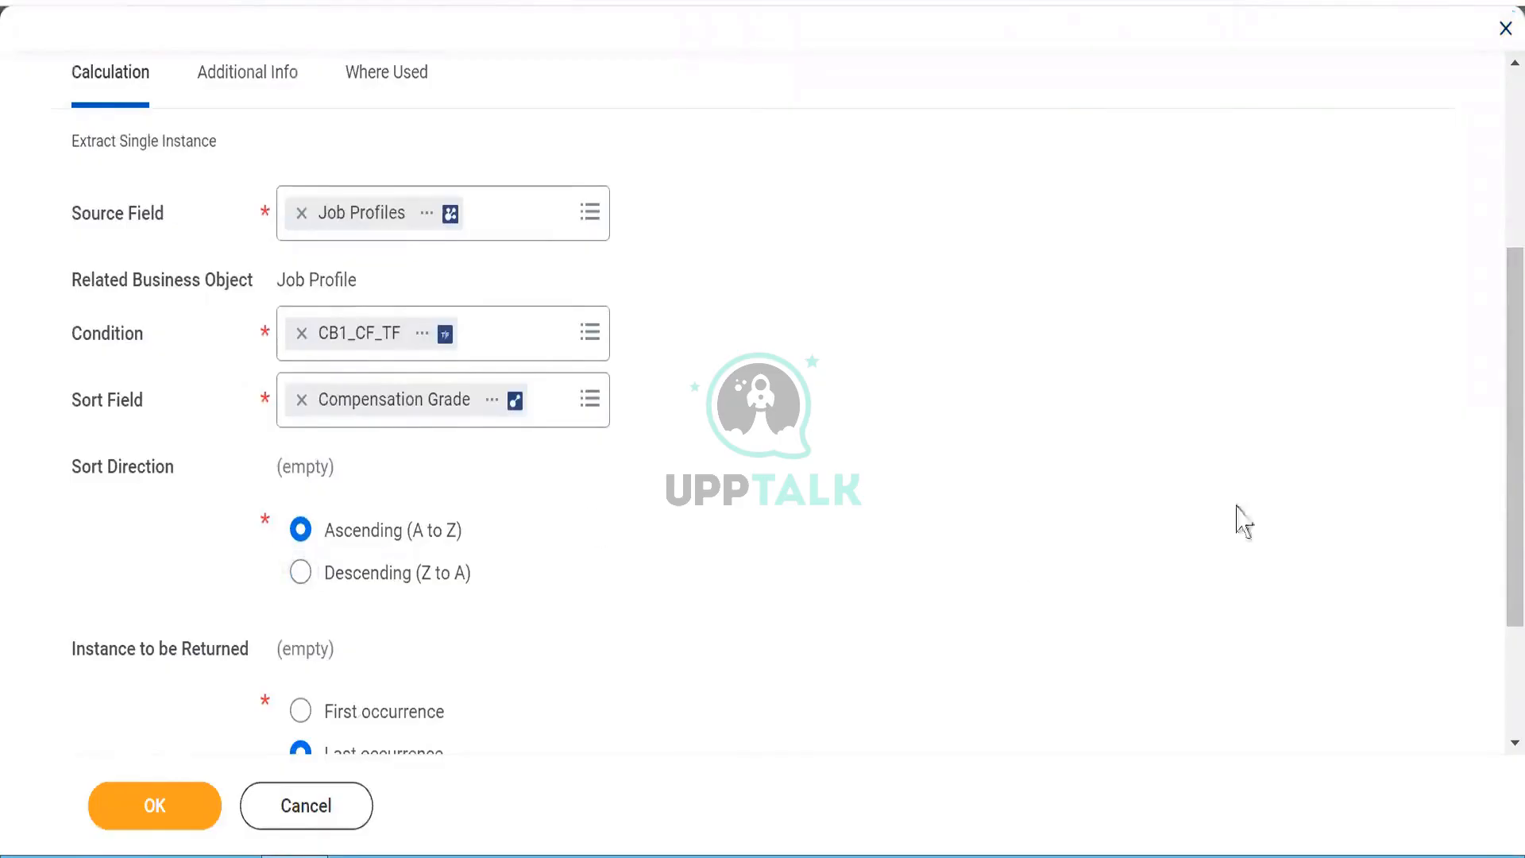
{"action": "scroll", "coordinate": [1494, 524], "scroll_direction": "down", "scroll_amount": 3}
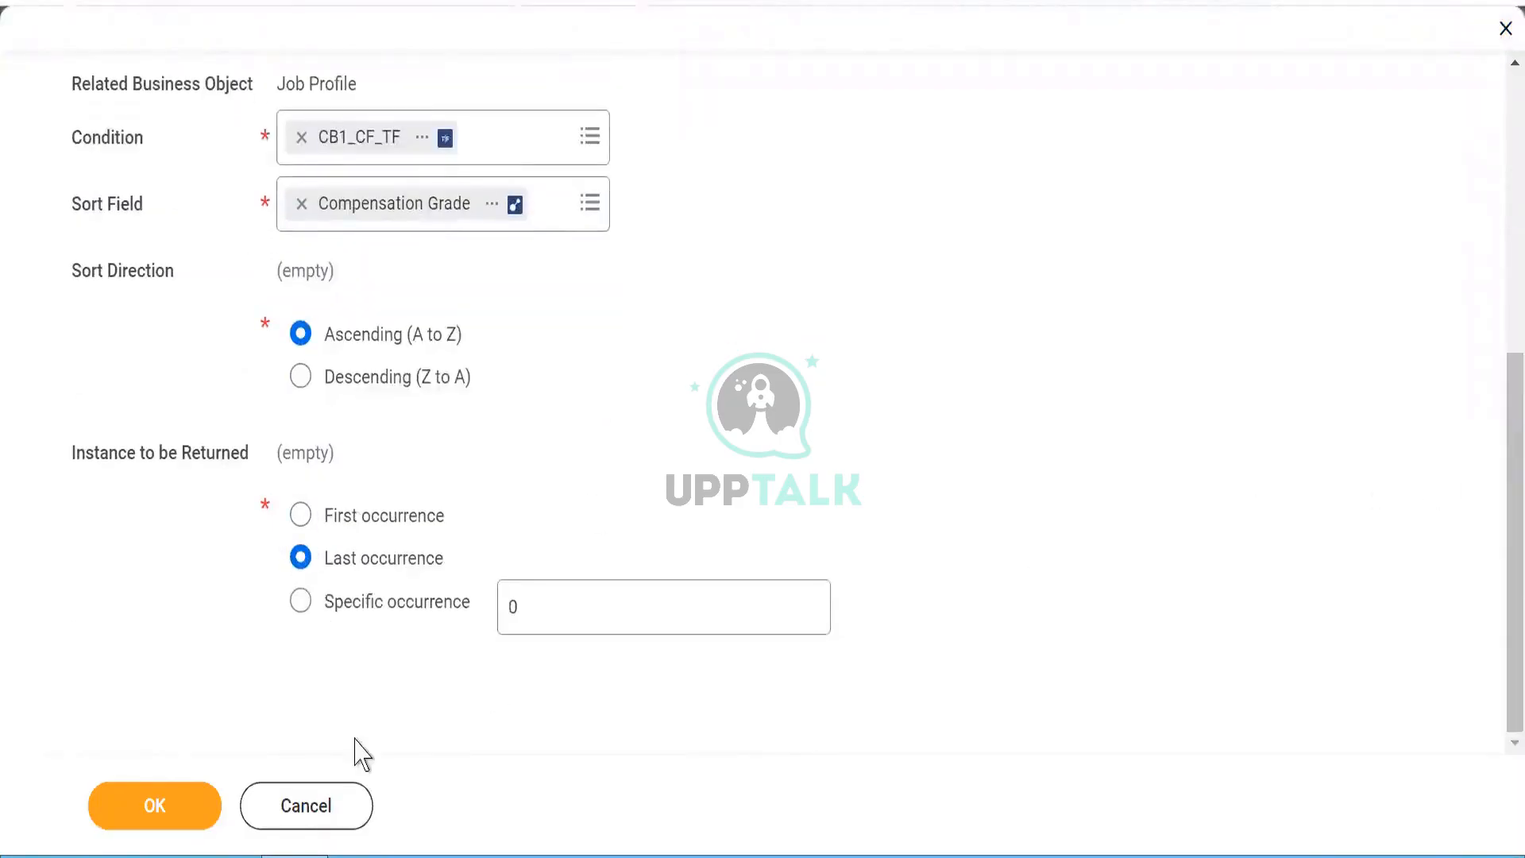
{"action": "left_click", "coordinate": [300, 613]}
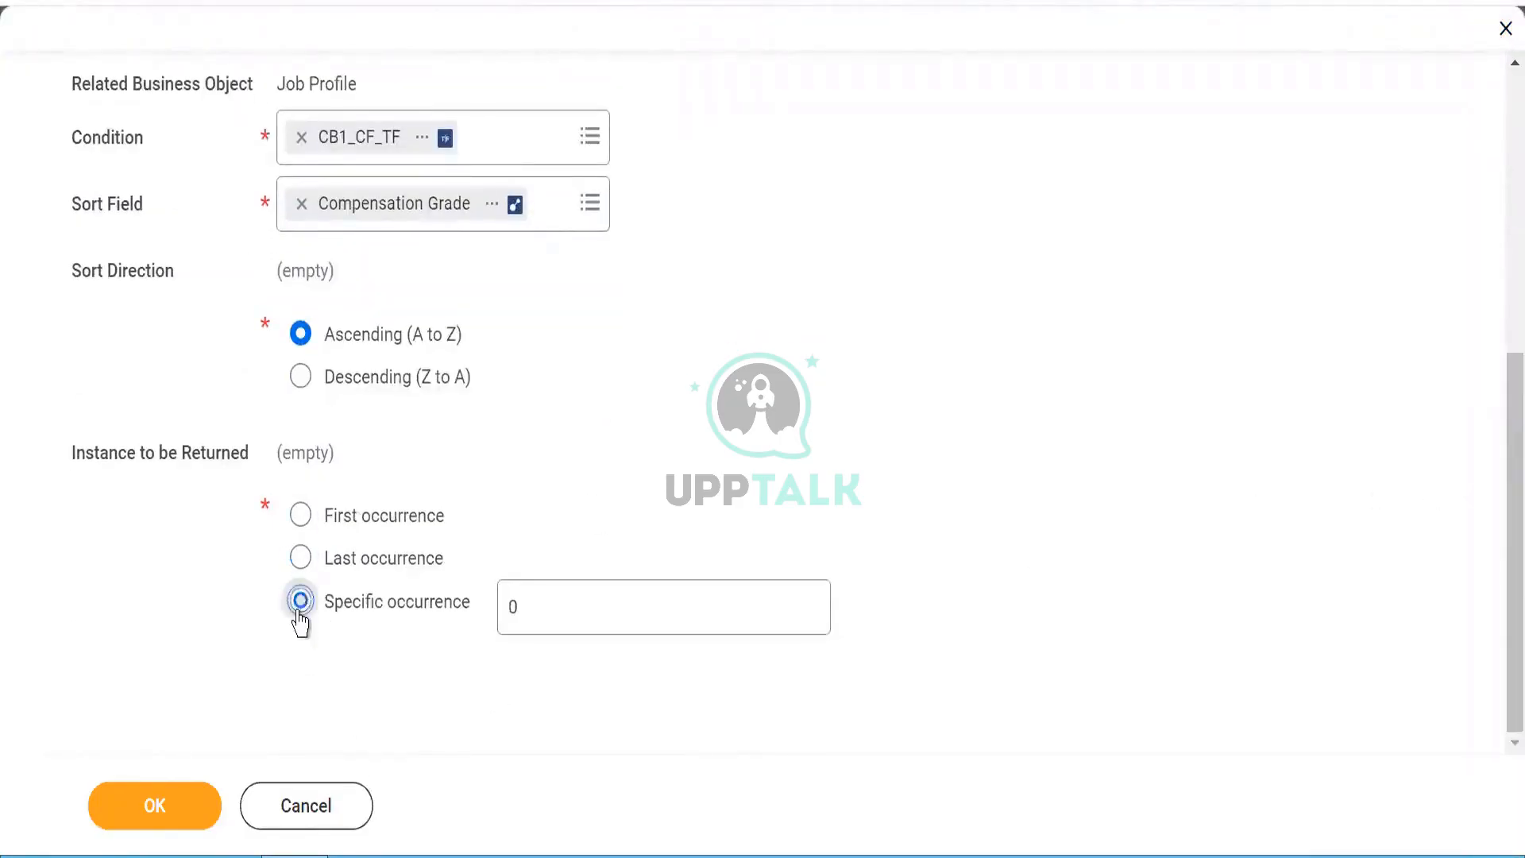
{"action": "left_click", "coordinate": [582, 617]}
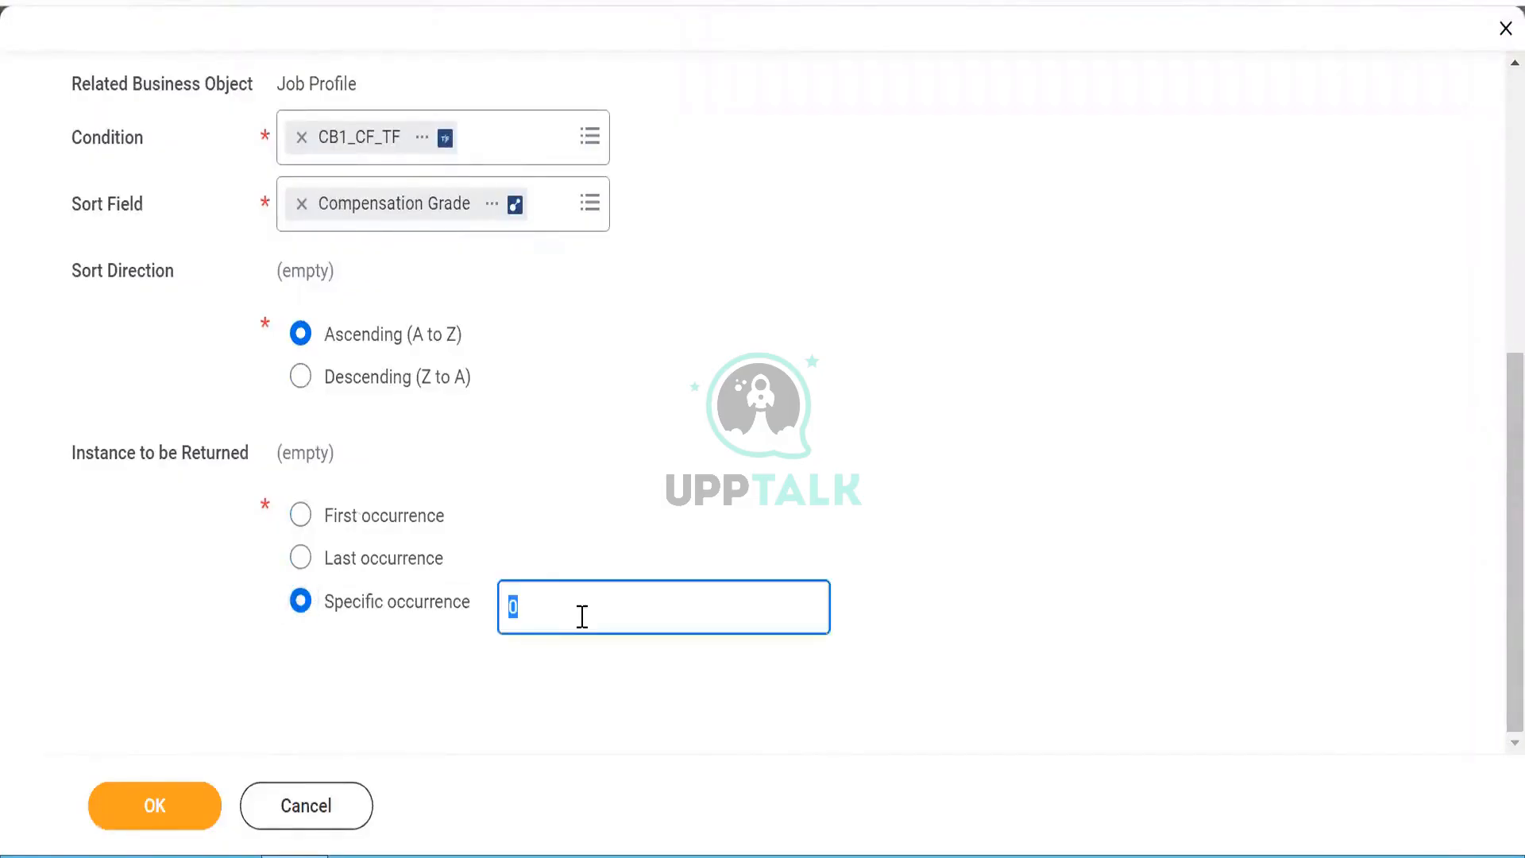
{"action": "type", "text": "3"}
{"action": "left_click", "coordinate": [725, 433]}
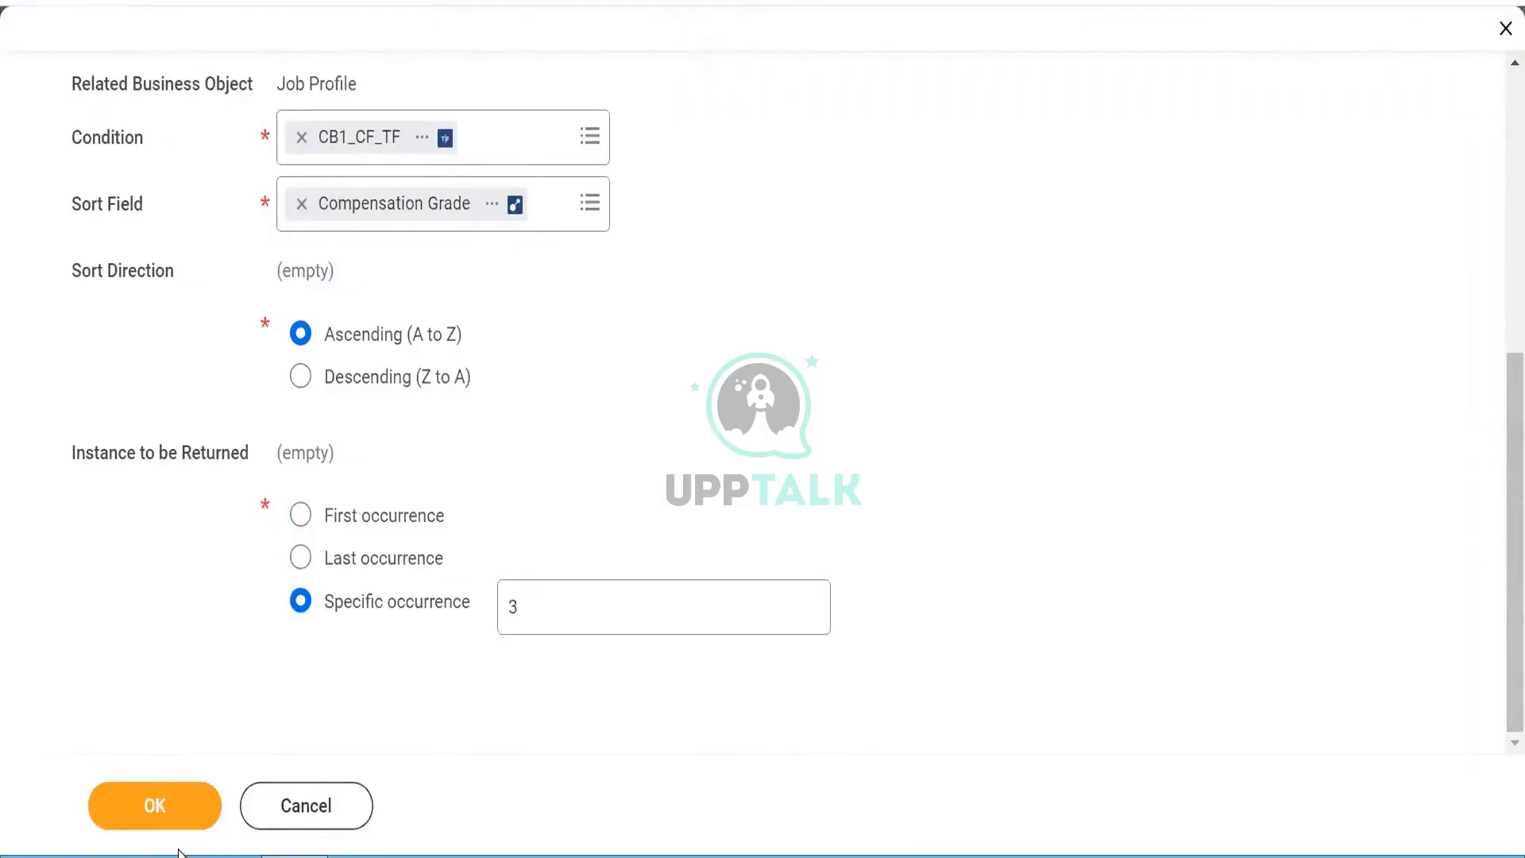
{"action": "left_click", "coordinate": [150, 812]}
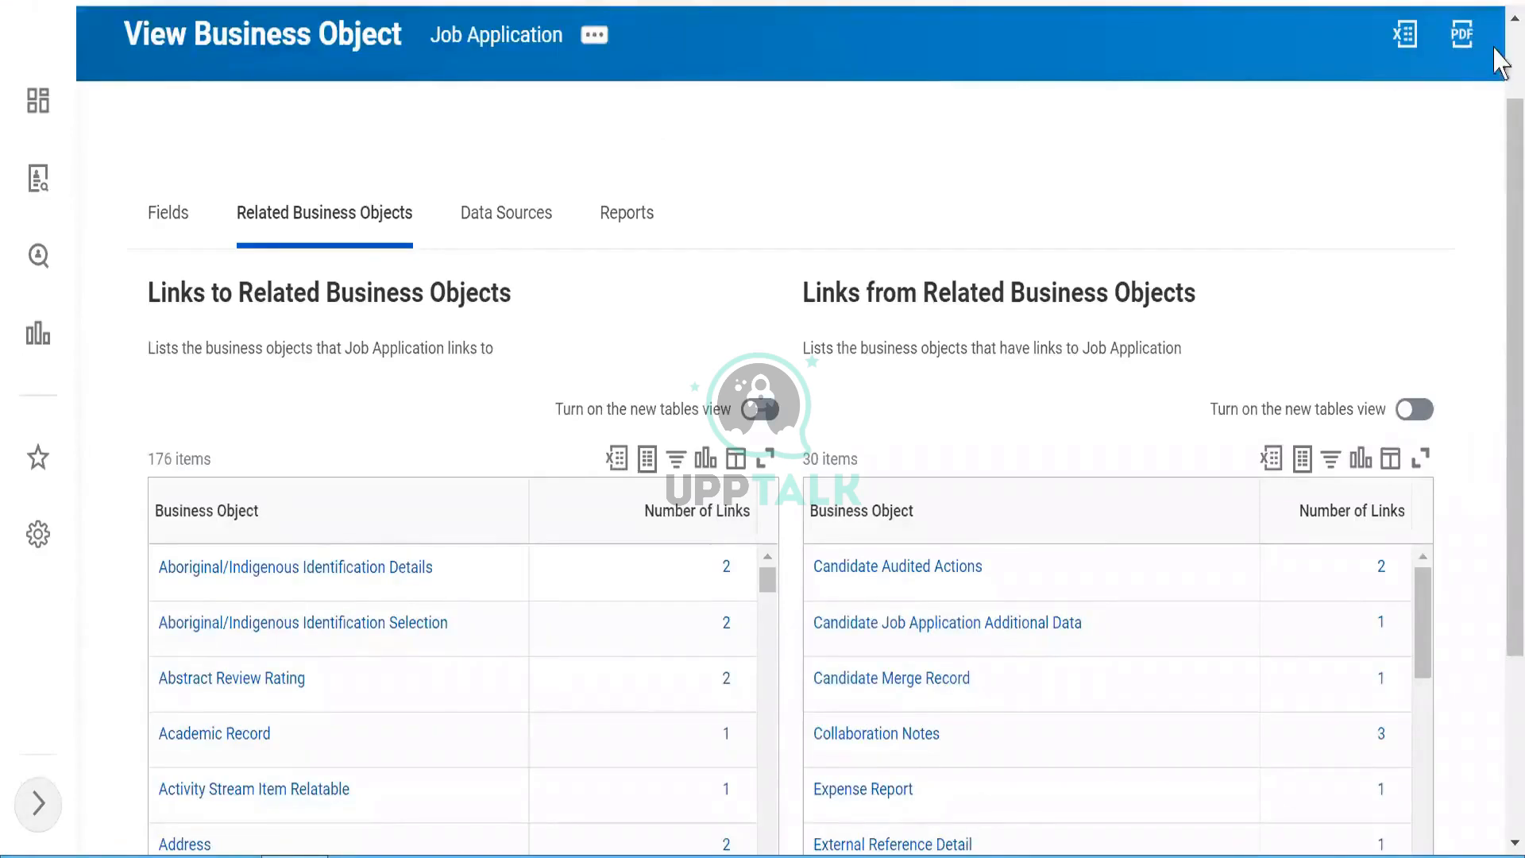
Search for "CB1_" and run the CB1_Advance report to check its output.
{"action": "scroll", "coordinate": [1498, 56], "scroll_direction": "up", "scroll_amount": 2}
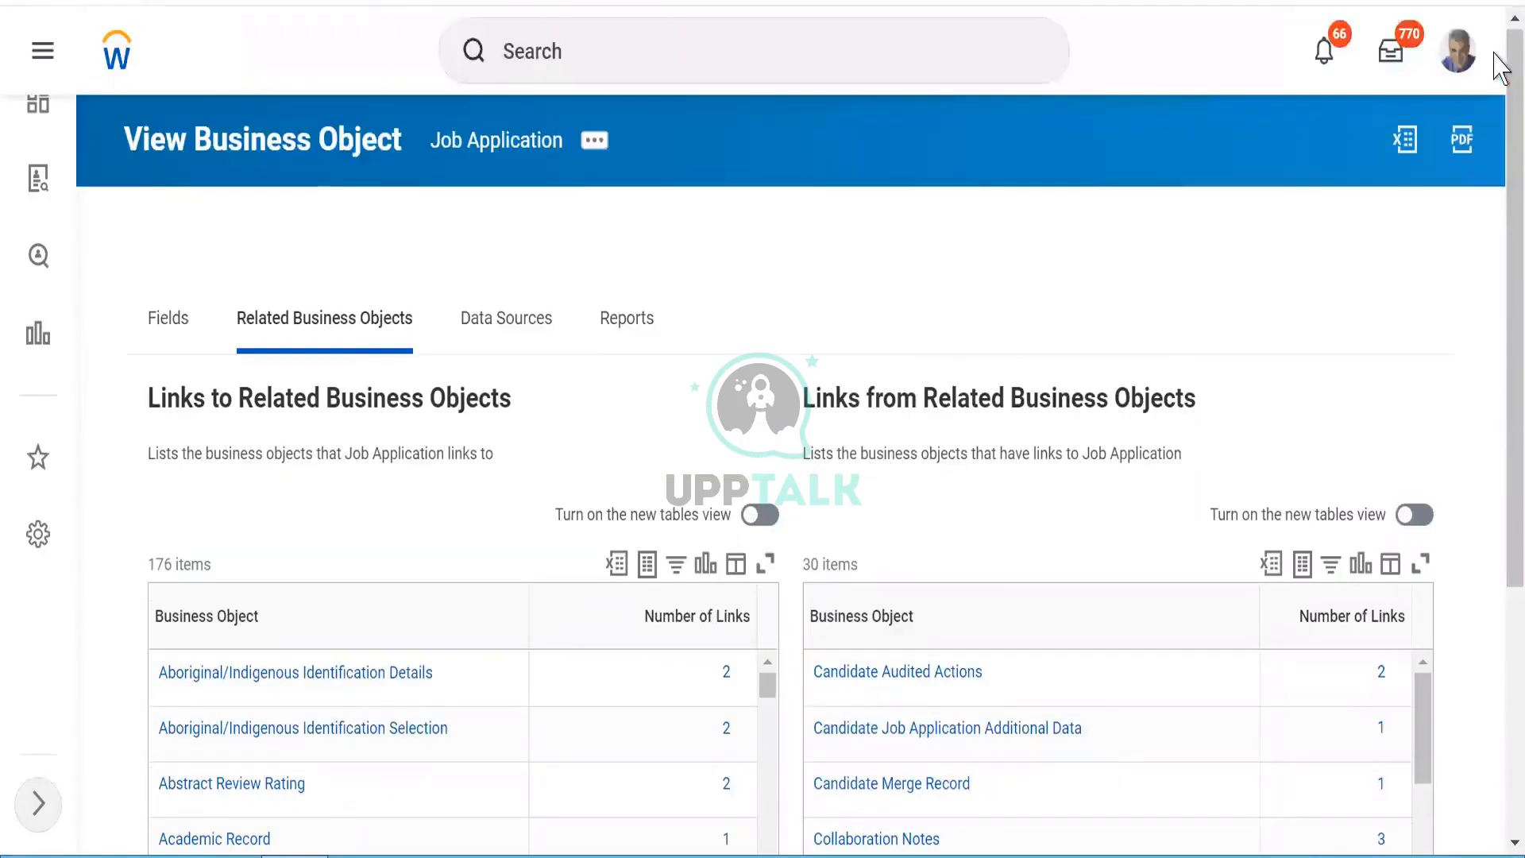
{"action": "left_click", "coordinate": [628, 39]}
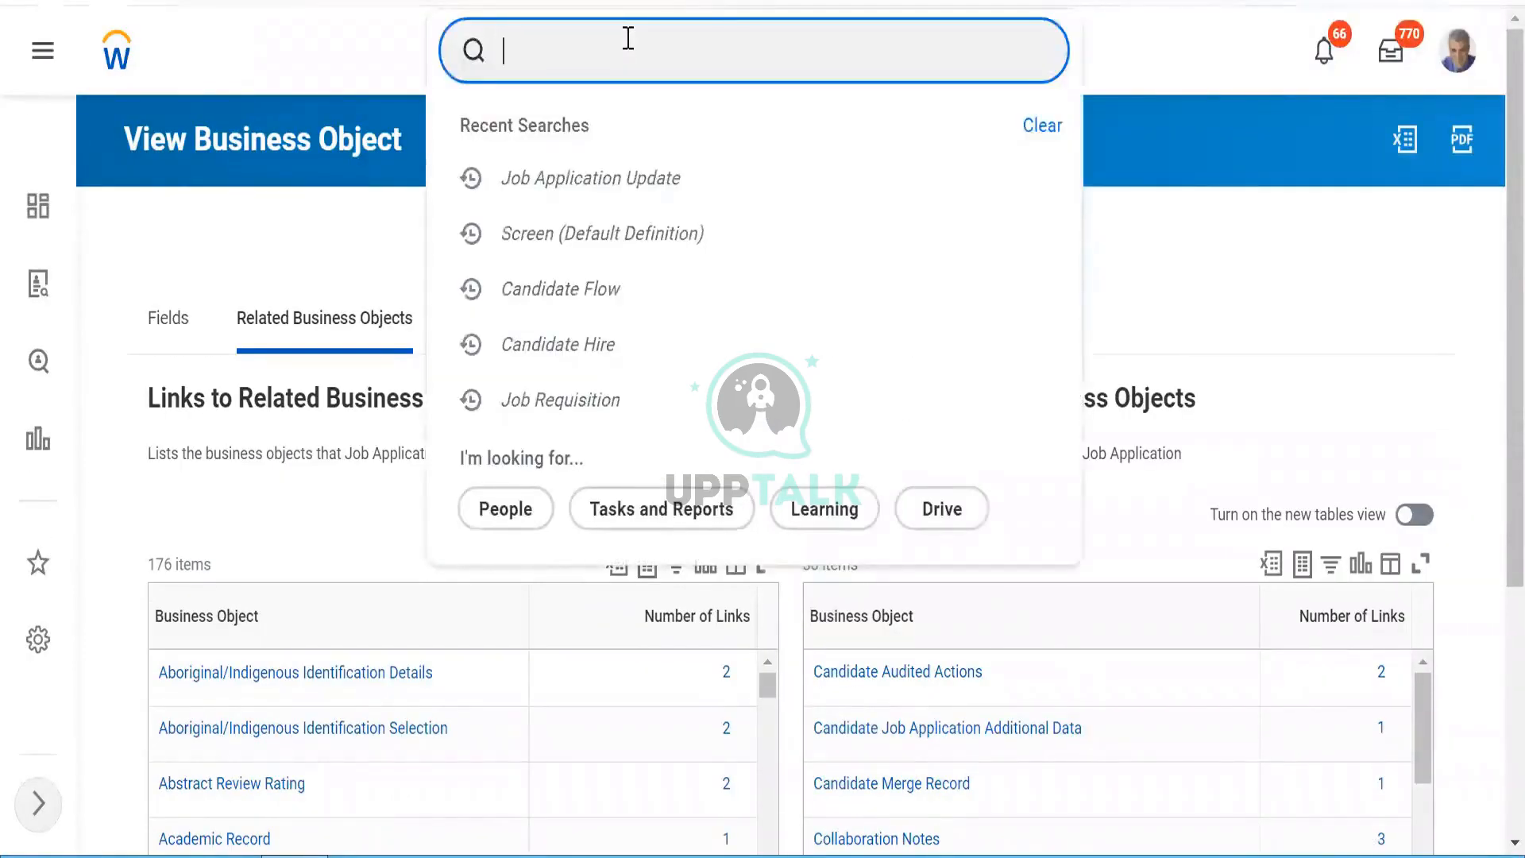
{"action": "type", "text": "B1_"}
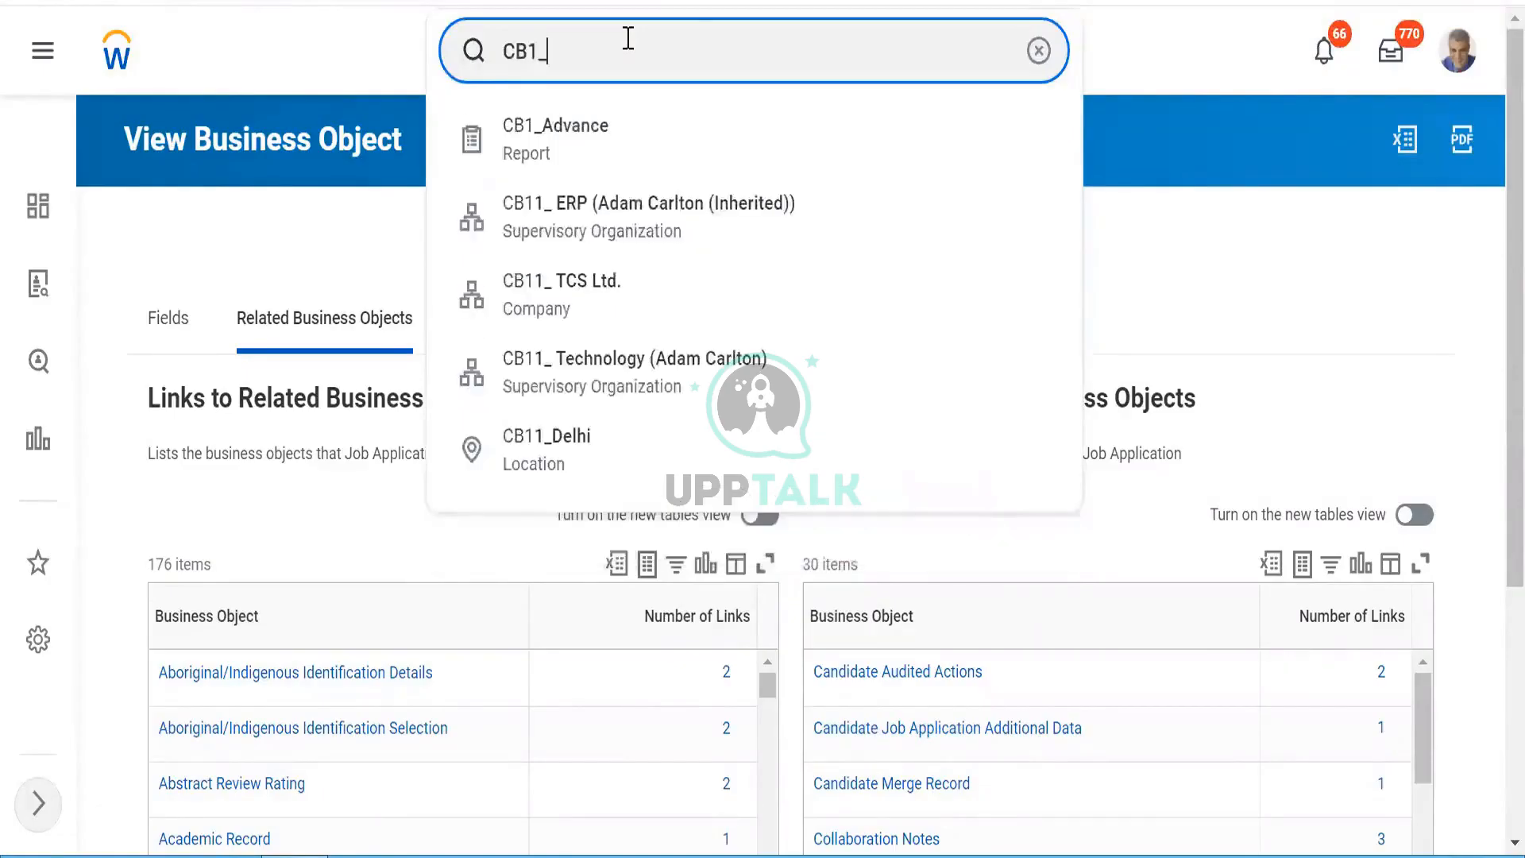
{"action": "left_click", "coordinate": [517, 163]}
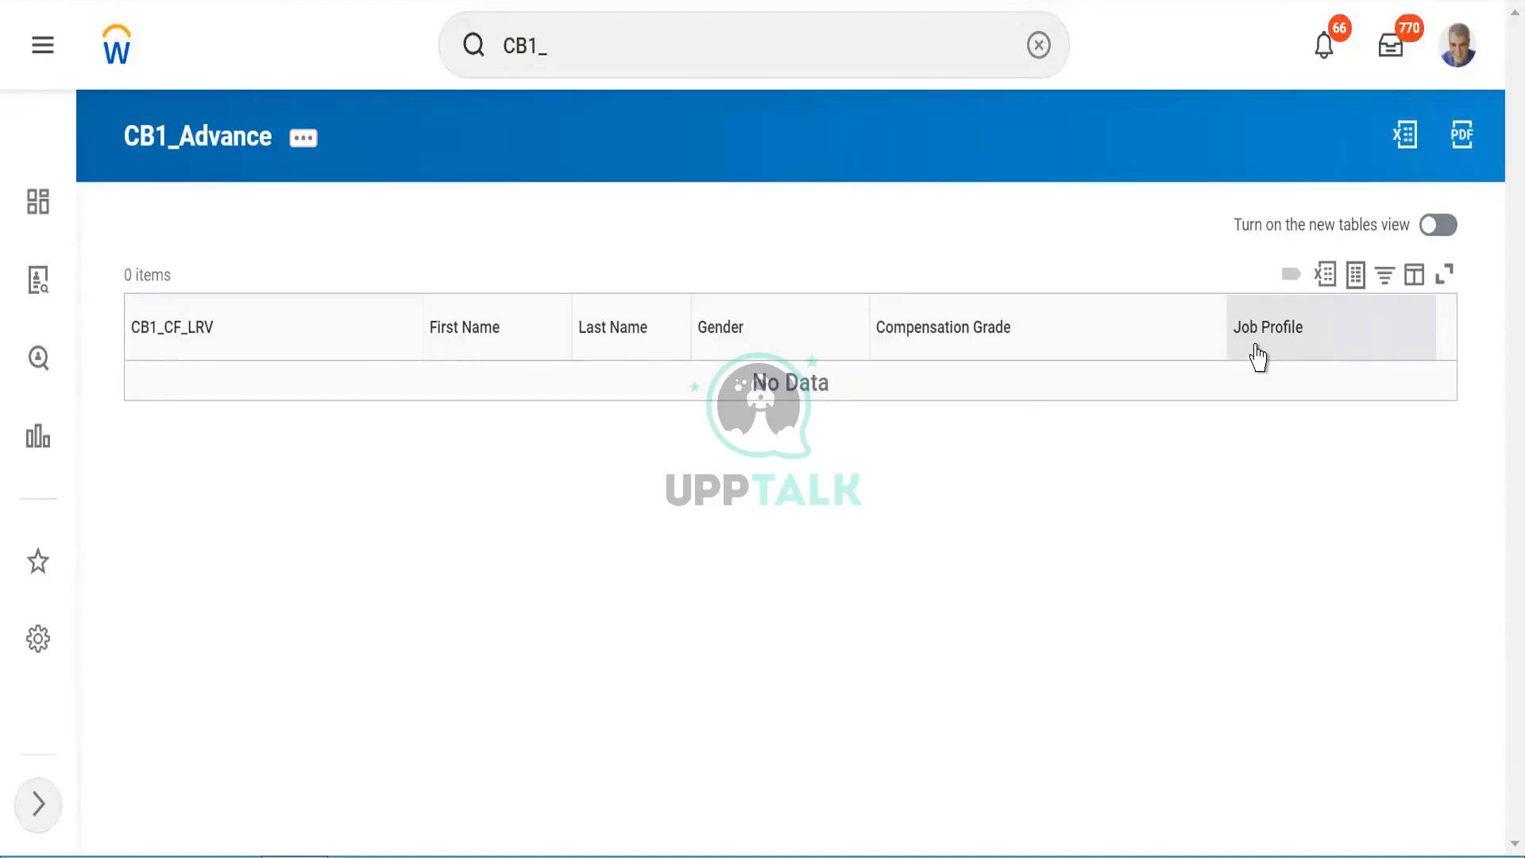
Open the CB1_Advance custom report for editing and look through its definition.
{"action": "left_click", "coordinate": [302, 139]}
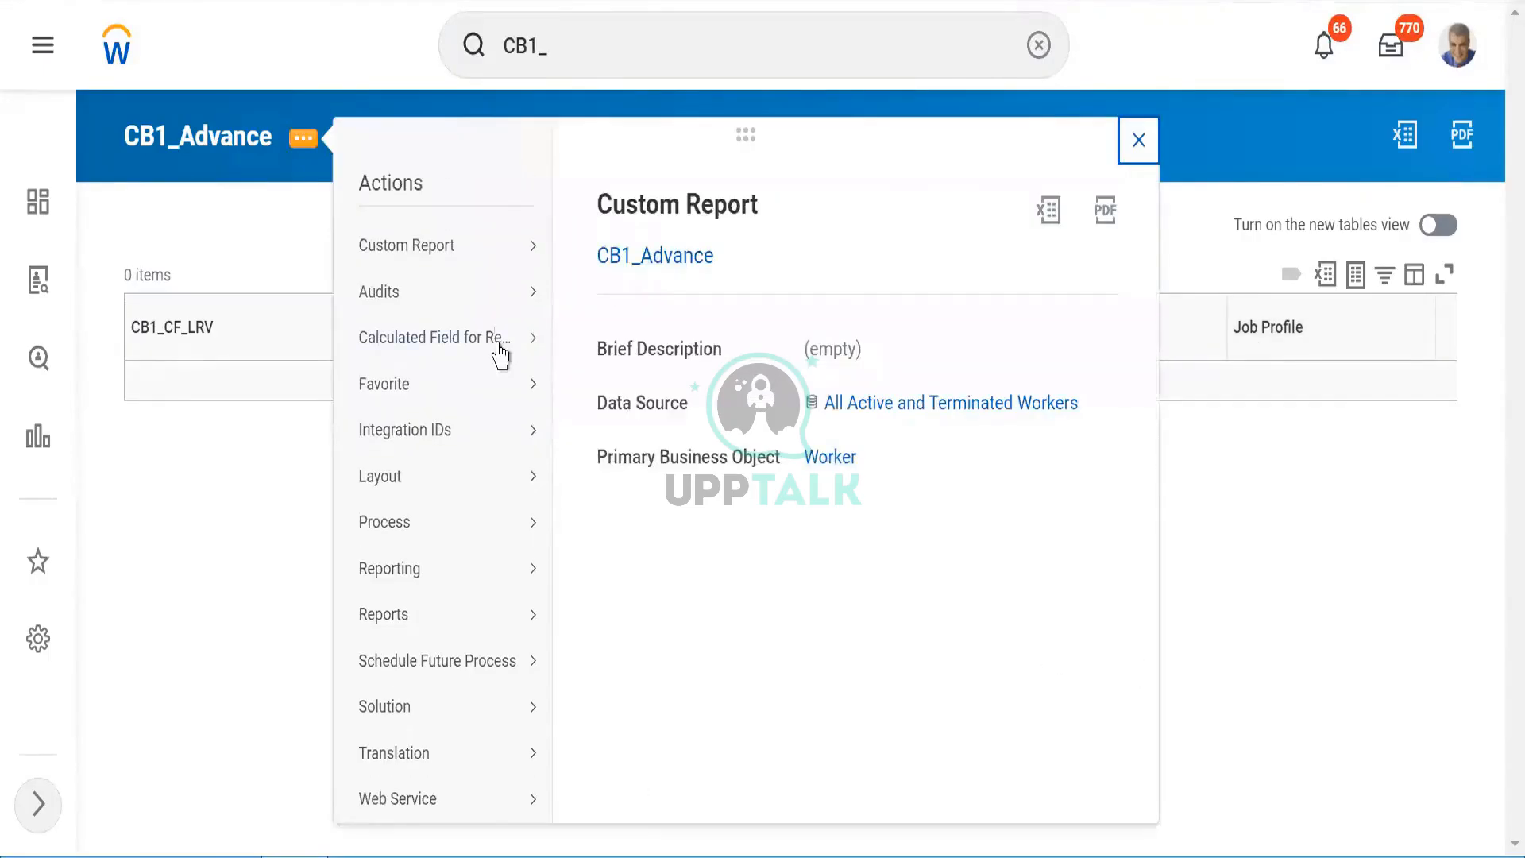
{"action": "mouse_move", "coordinate": [477, 246]}
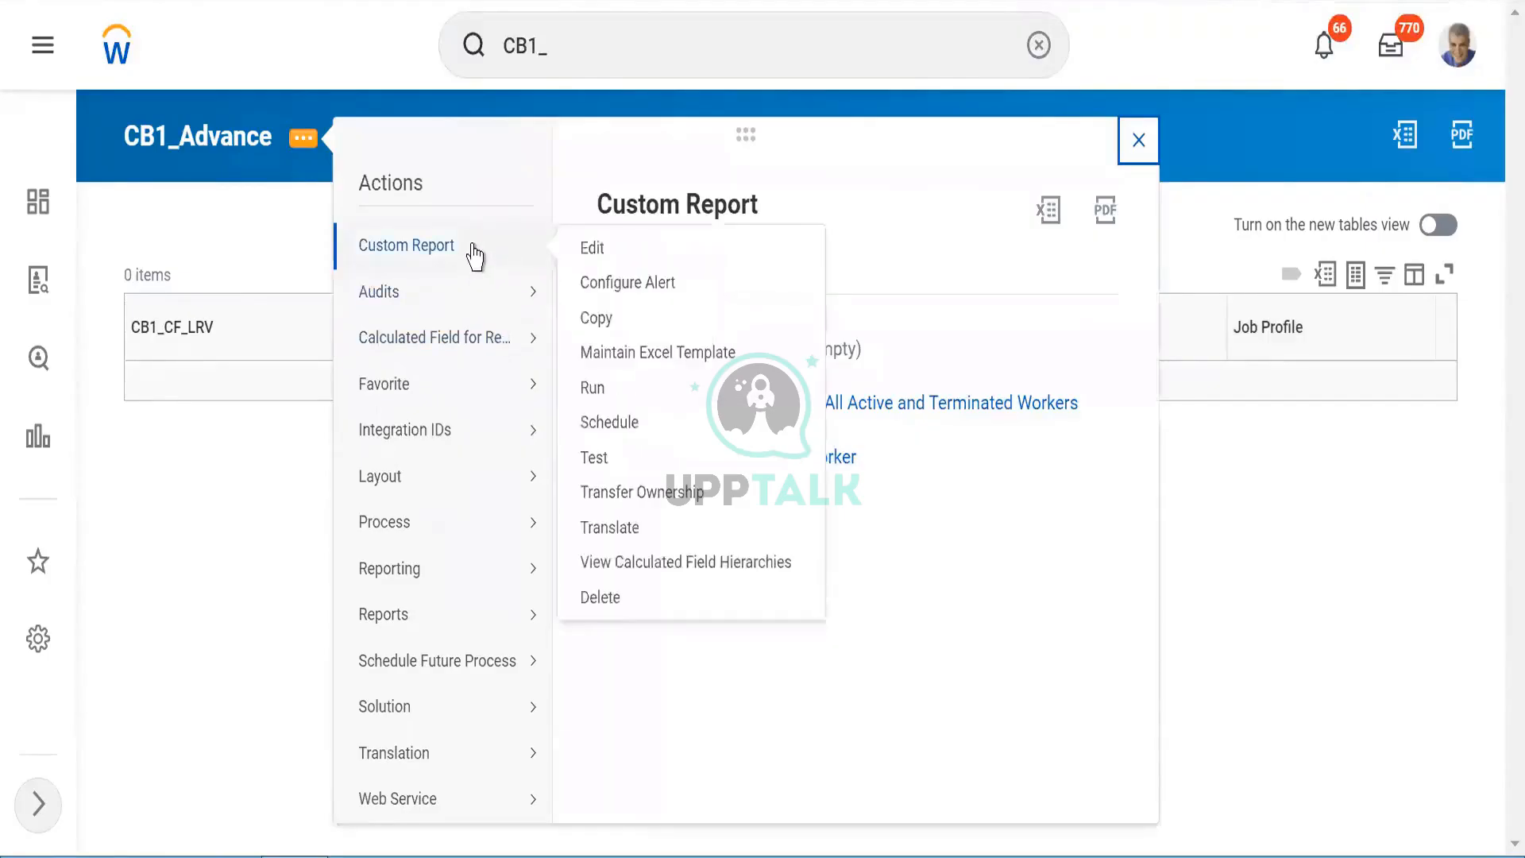
{"action": "left_click", "coordinate": [590, 249]}
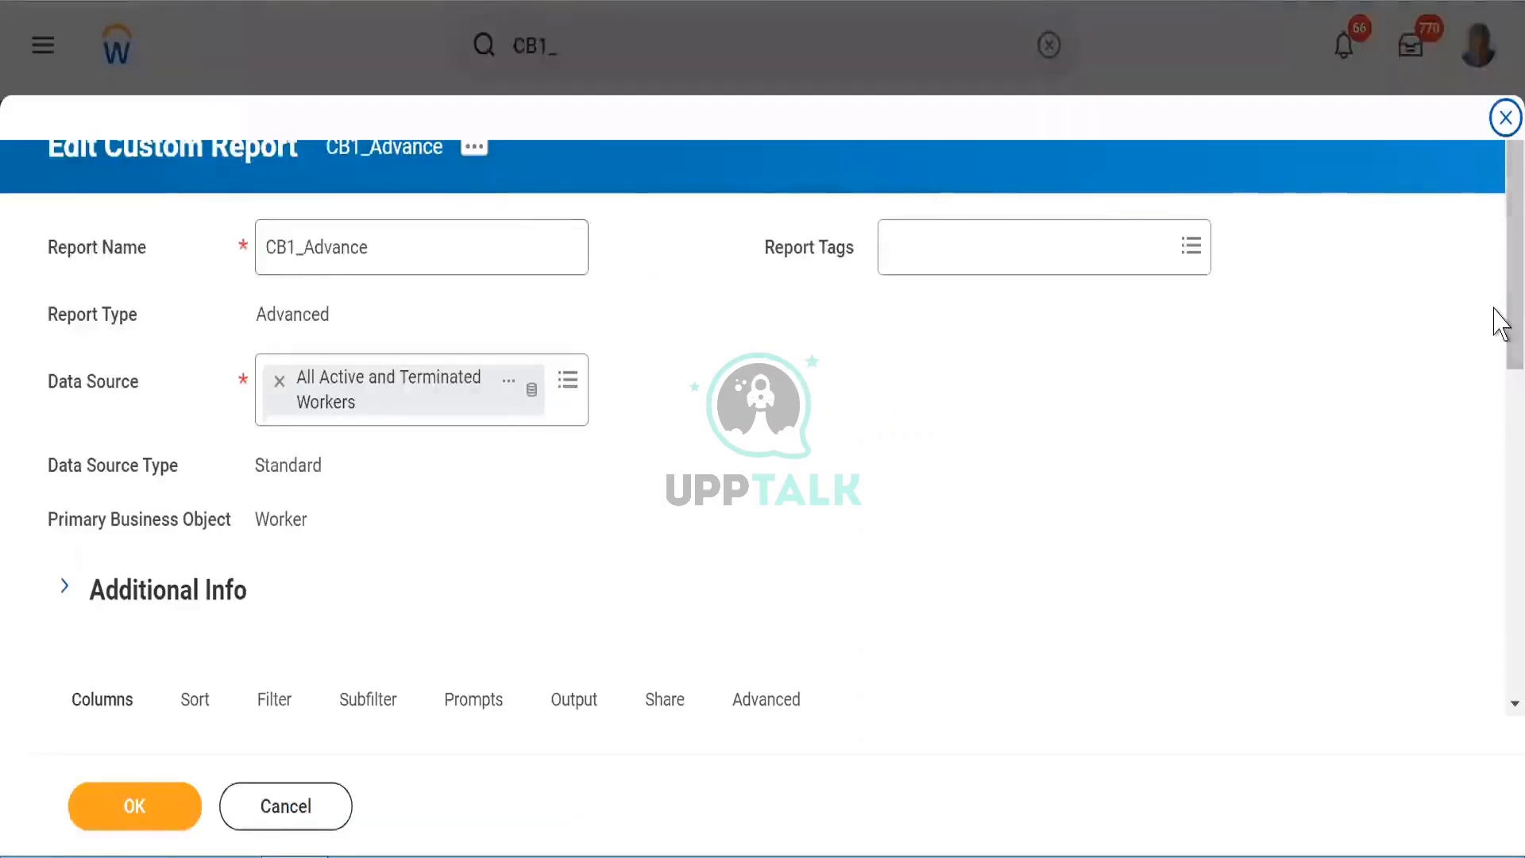
{"action": "scroll", "coordinate": [1491, 437], "scroll_direction": "down", "scroll_amount": 5}
{"action": "left_click_drag", "start_coordinate": [1494, 460], "coordinate": [1494, 445]}
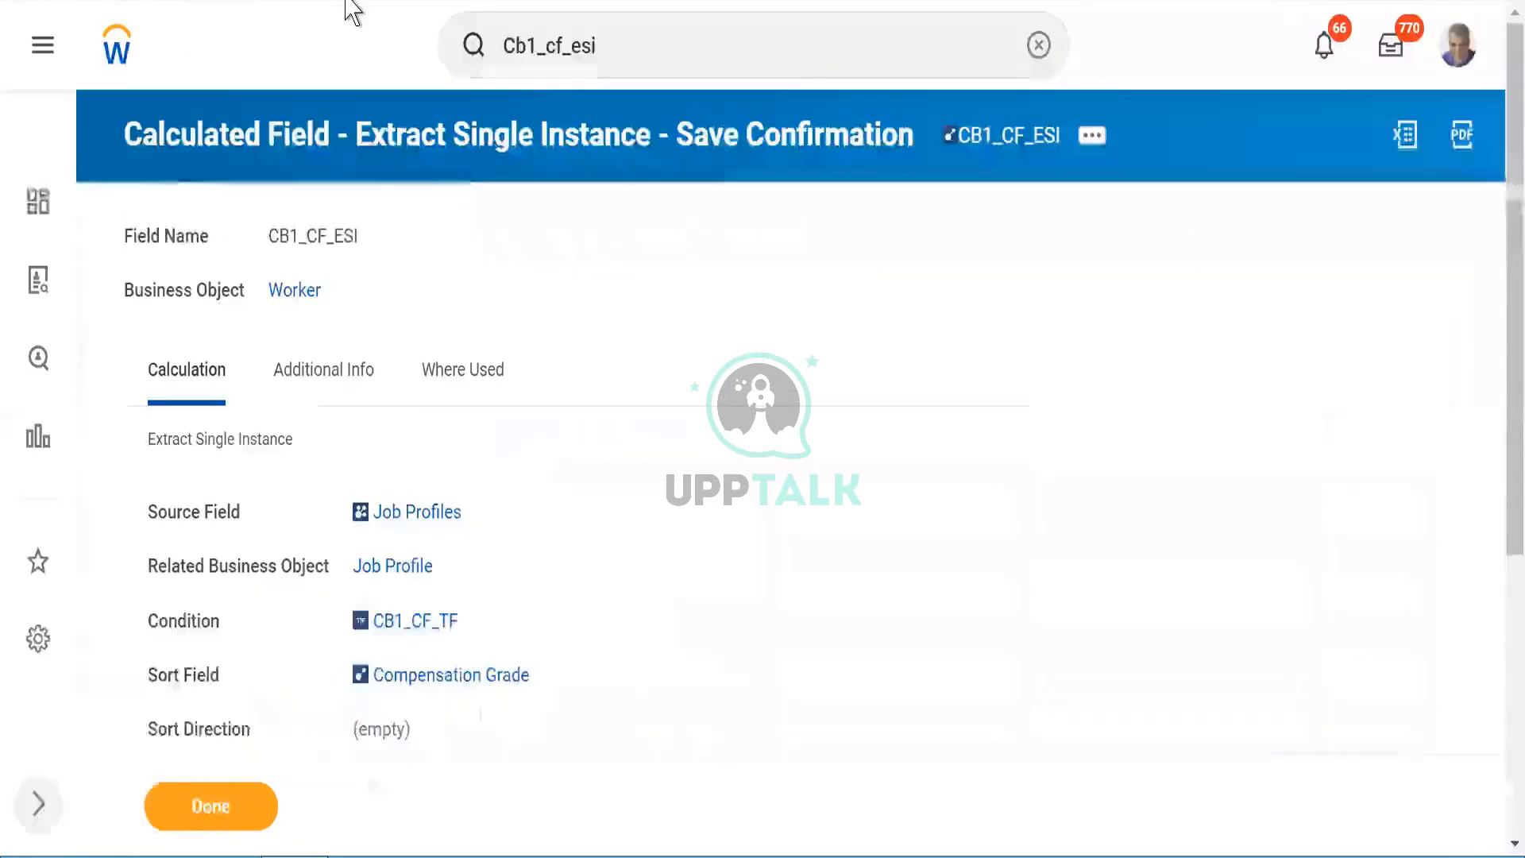
Edit the CB1_CF_ESI calculated field to return the last occurrence, and save it.
{"action": "left_click", "coordinate": [1092, 138]}
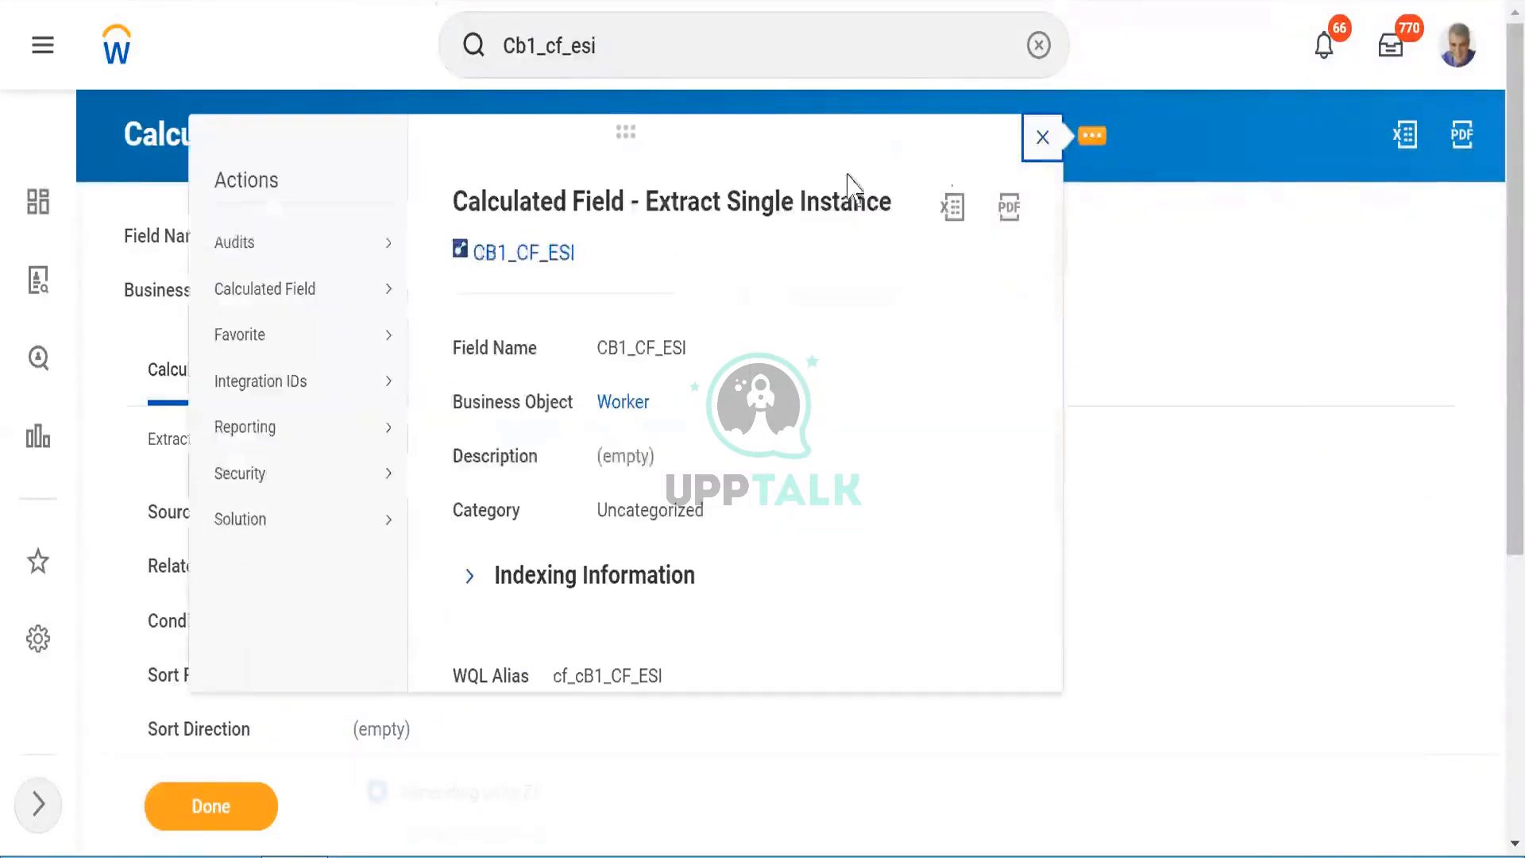
{"action": "mouse_move", "coordinate": [302, 293]}
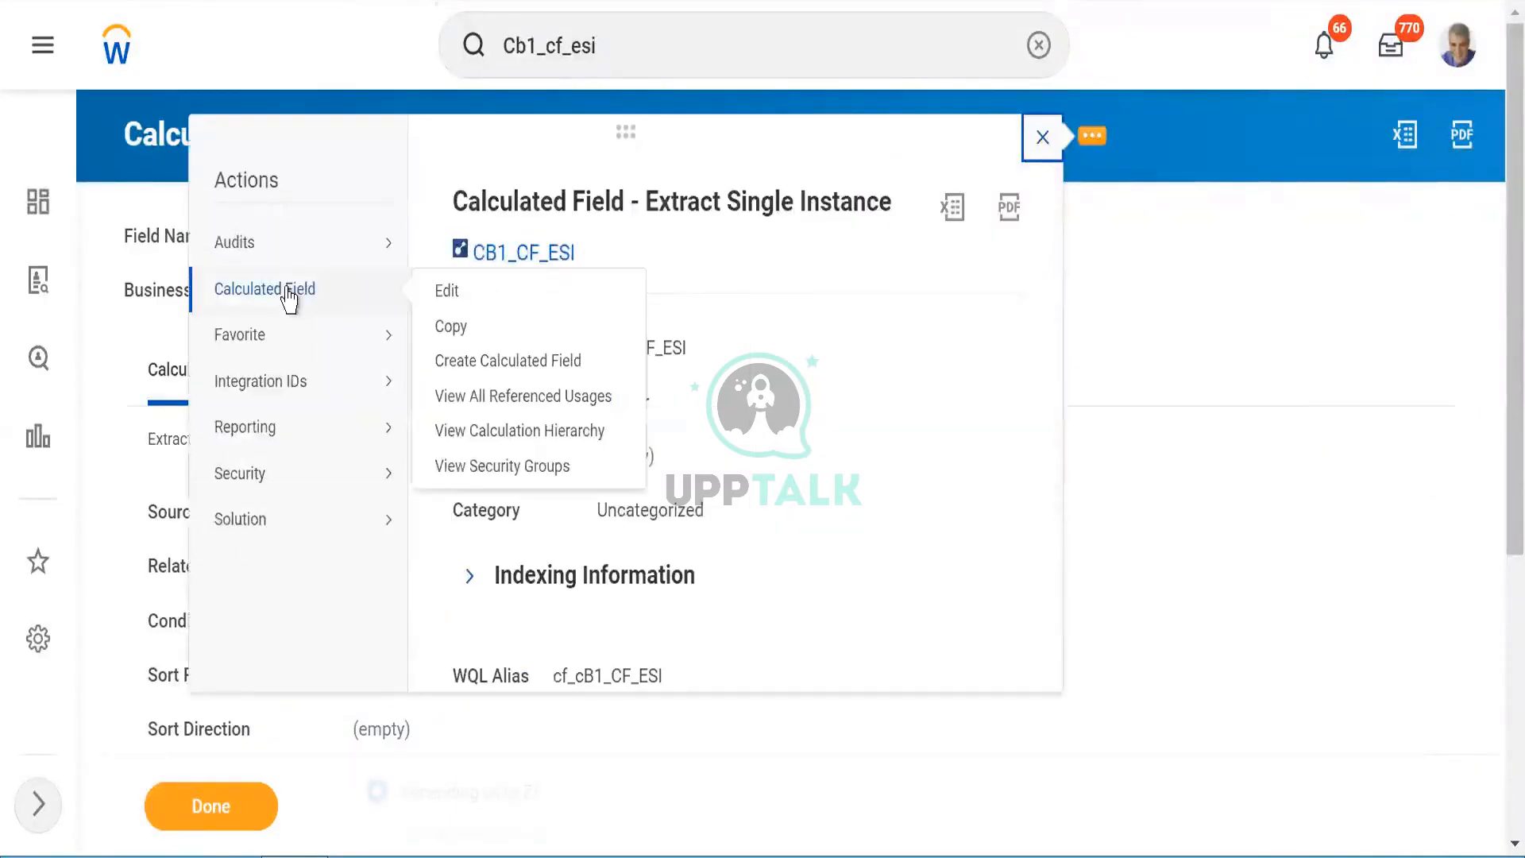
{"action": "left_click", "coordinate": [450, 294]}
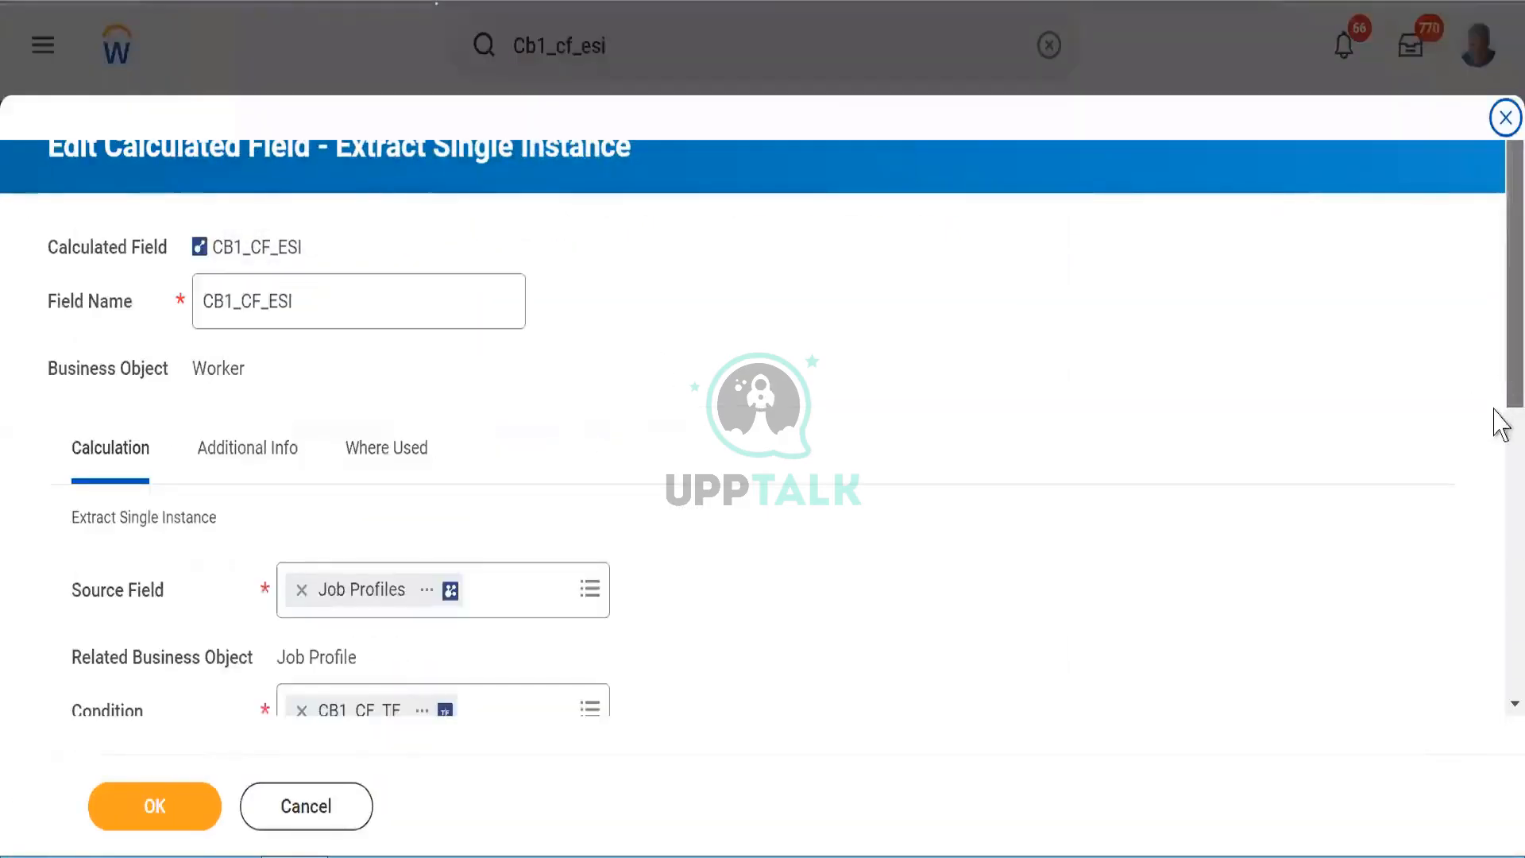
{"action": "scroll", "coordinate": [1499, 422], "scroll_direction": "down", "scroll_amount": 6}
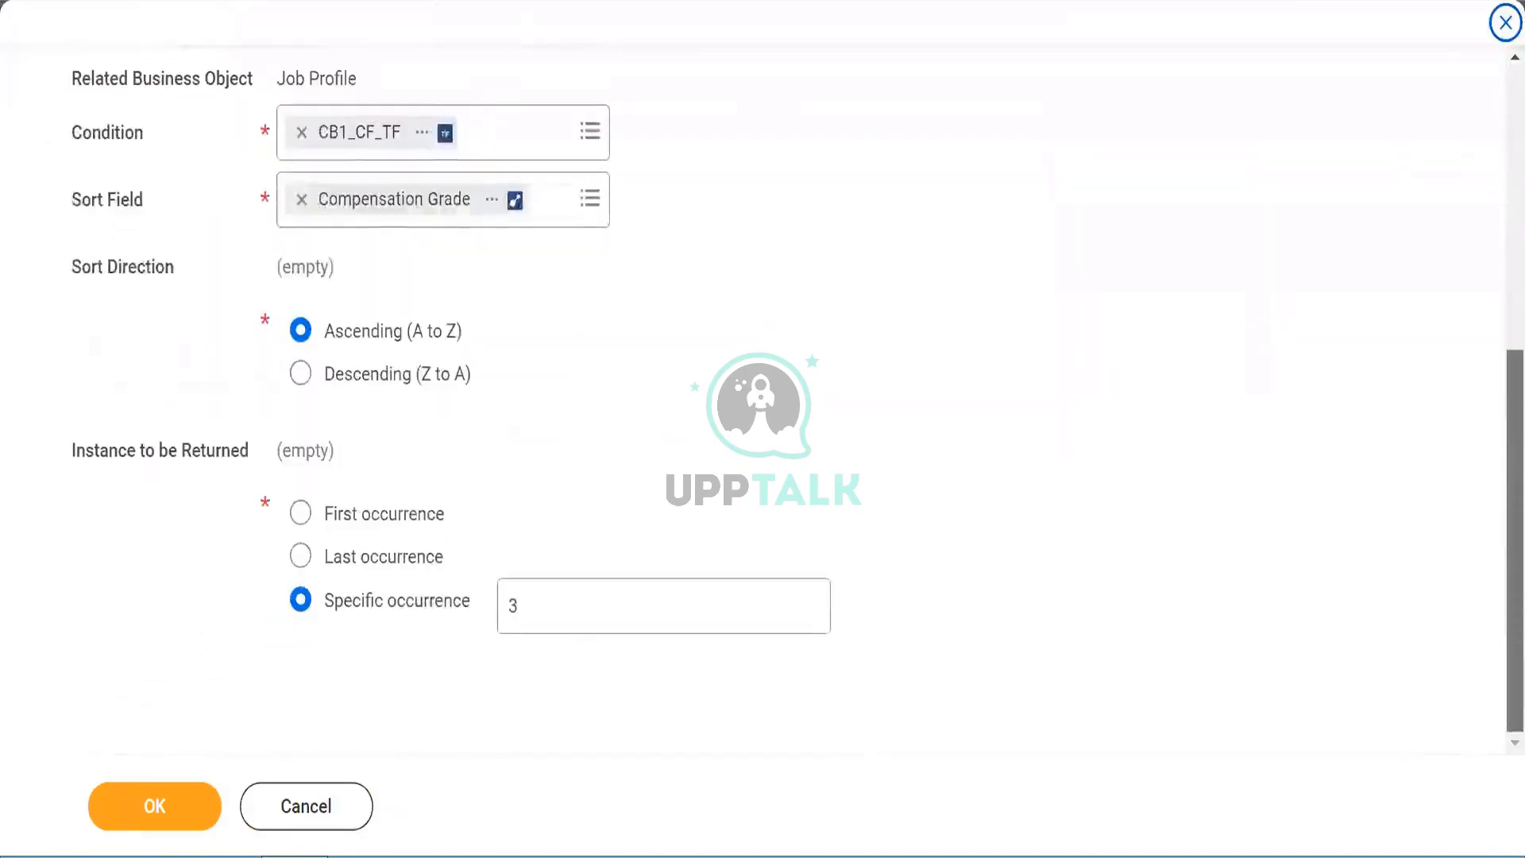
{"action": "left_click", "coordinate": [301, 556]}
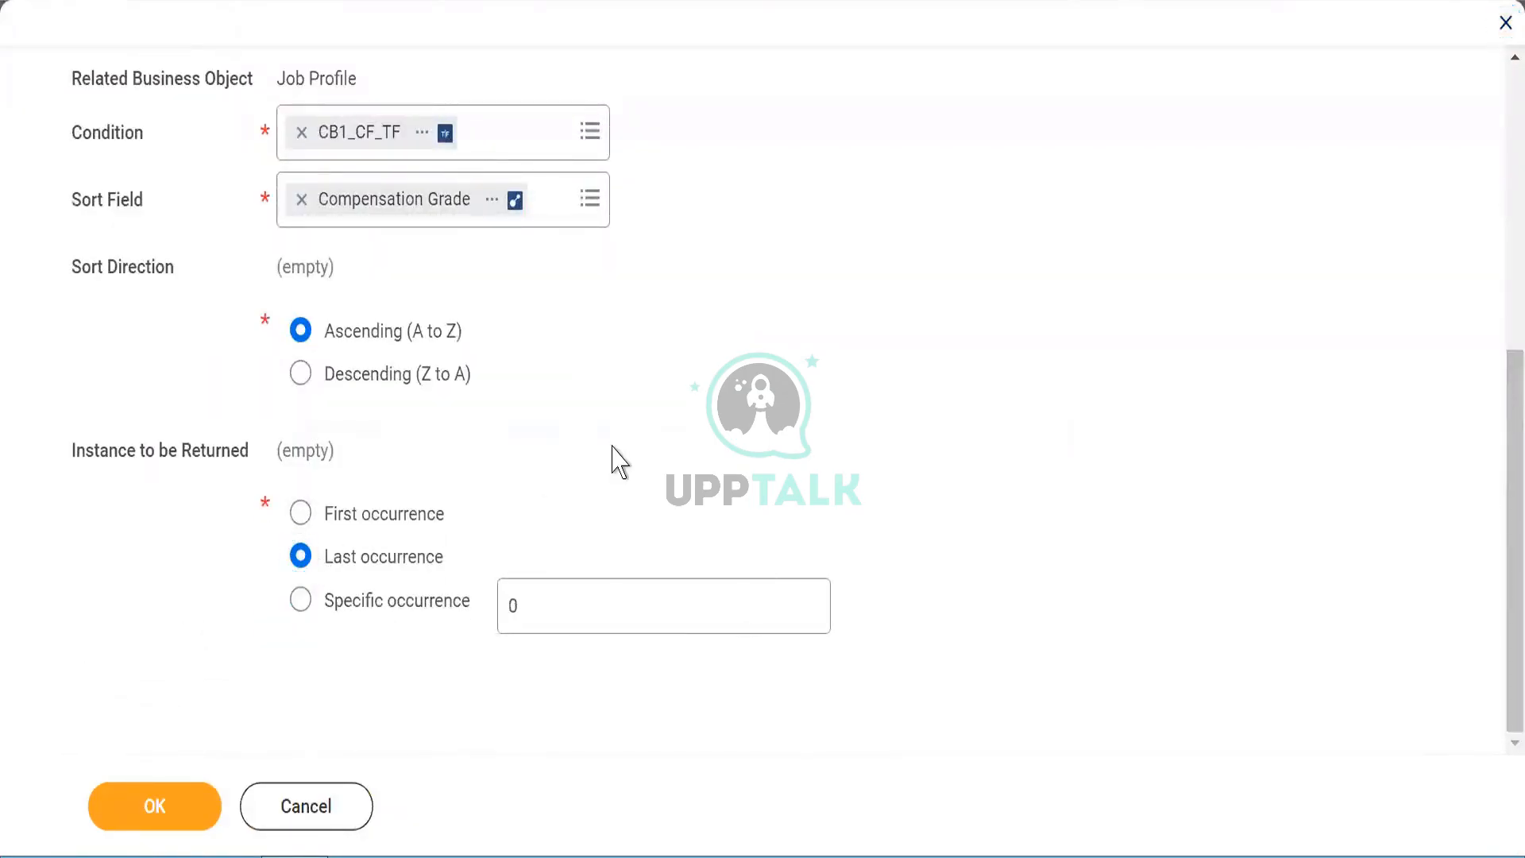
{"action": "left_click", "coordinate": [141, 818]}
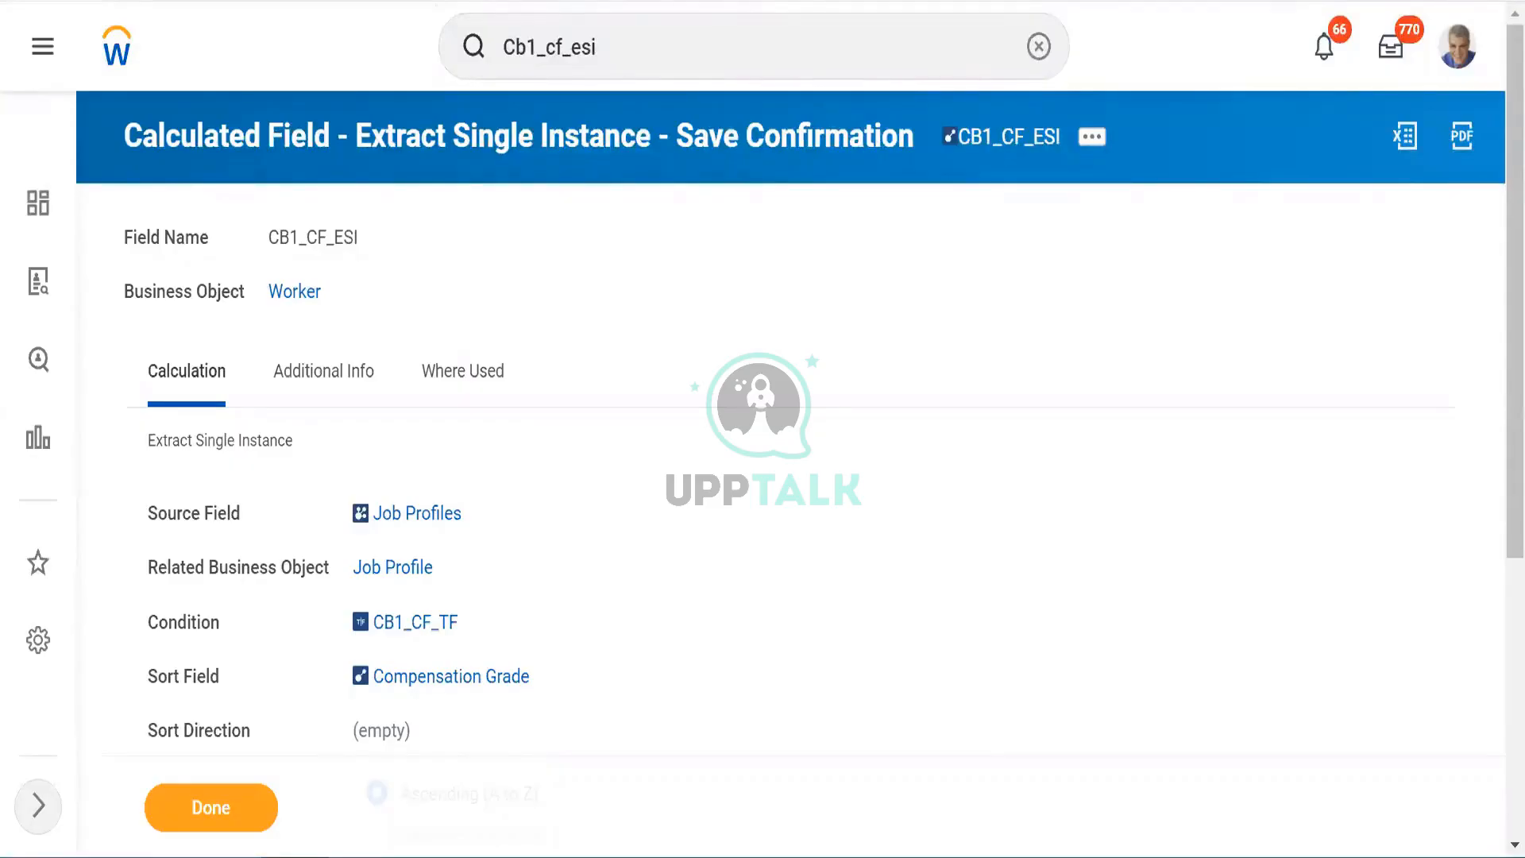
Review the saved sort and instance settings of CB1_CF_ESI, and go to the home page.
{"action": "scroll", "coordinate": [112, 20], "scroll_direction": "down", "scroll_amount": 5}
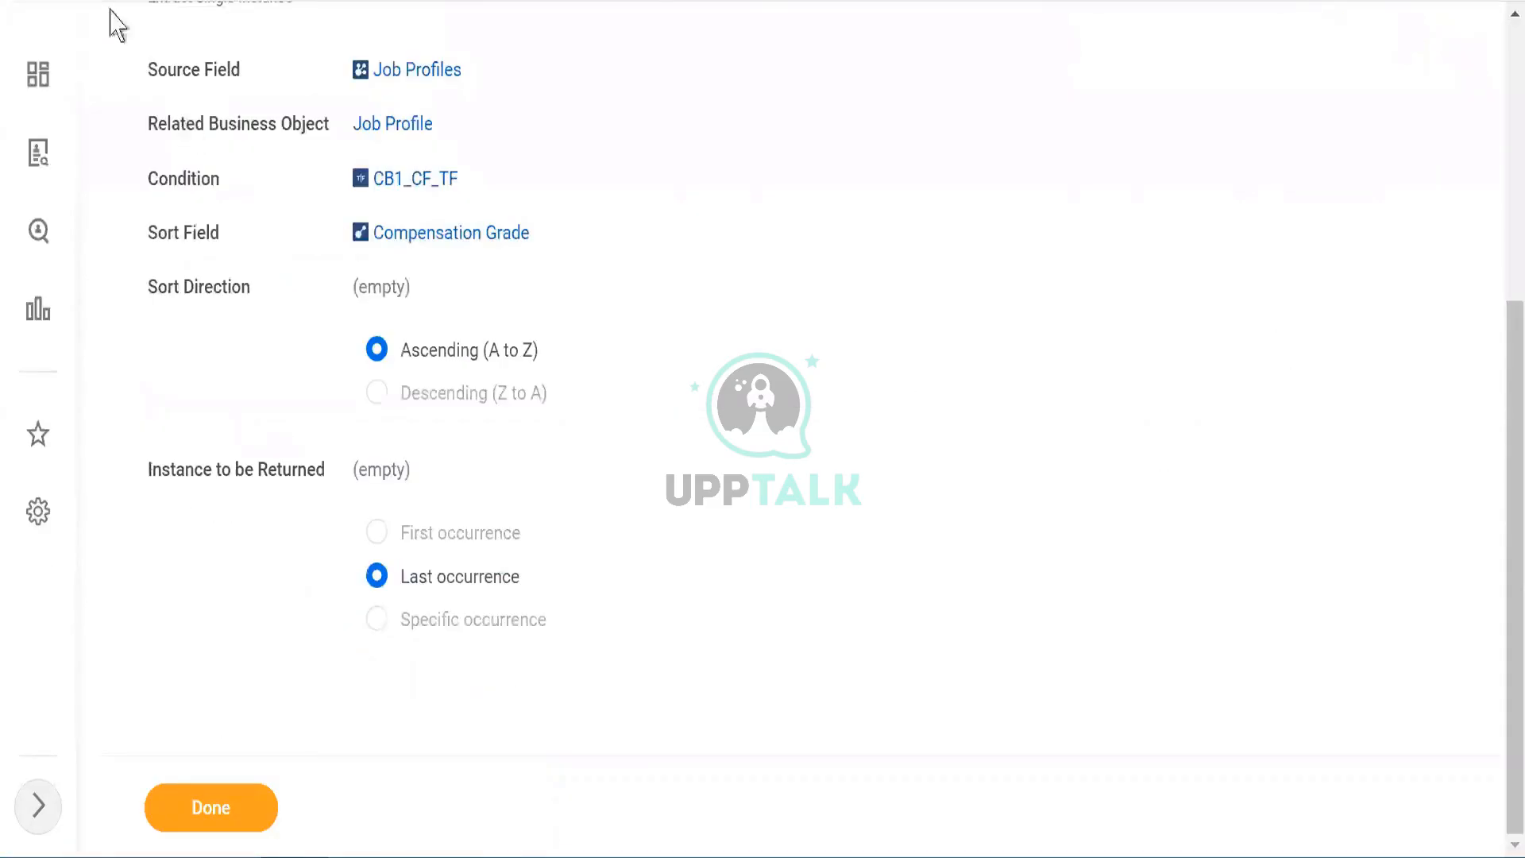
{"action": "scroll", "coordinate": [1500, 80], "scroll_direction": "up", "scroll_amount": 5}
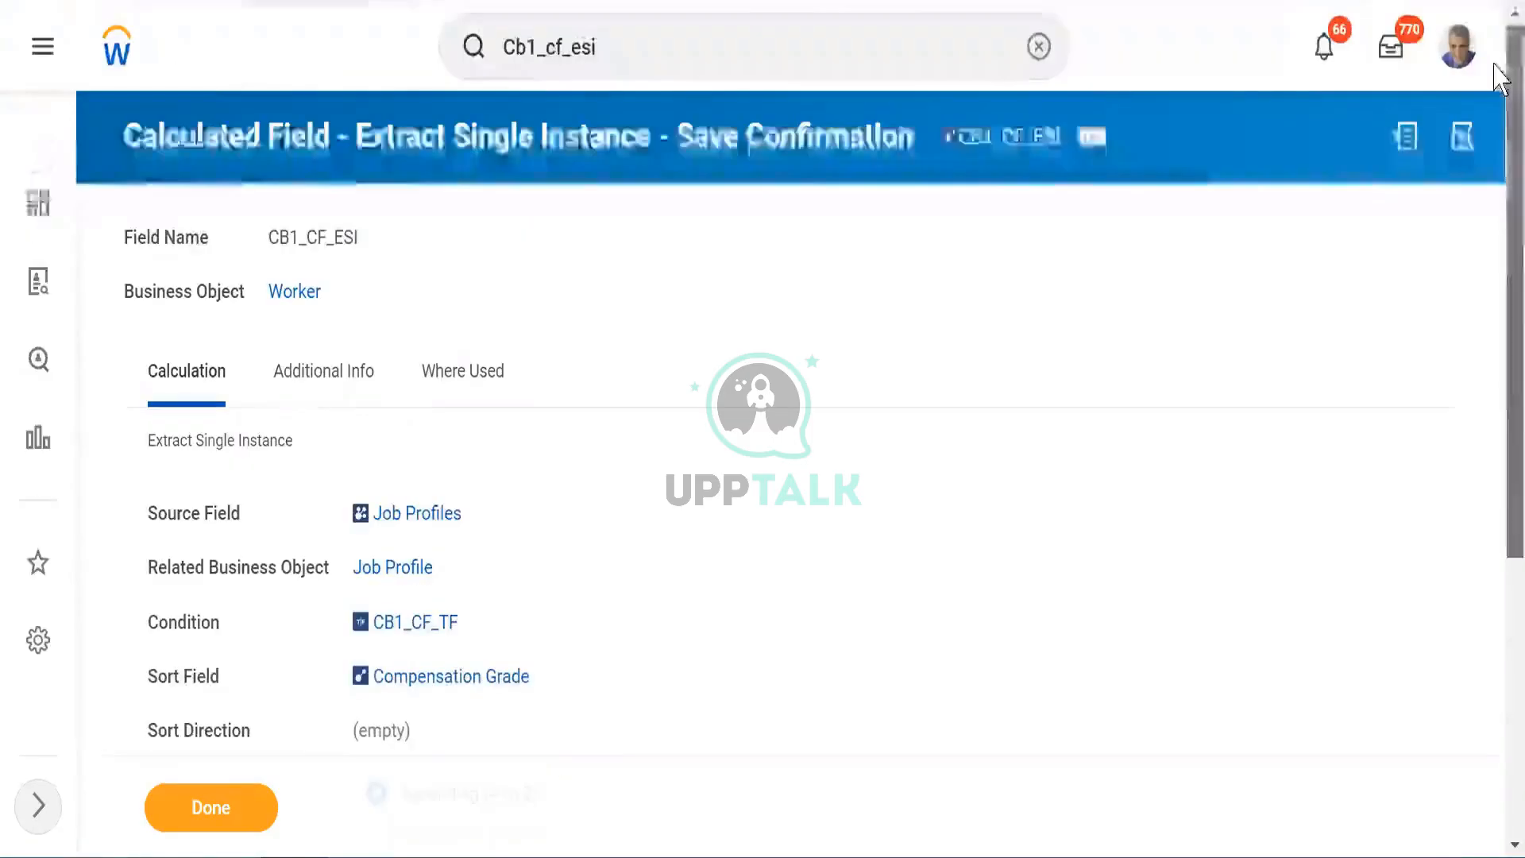
{"action": "left_click", "coordinate": [116, 57]}
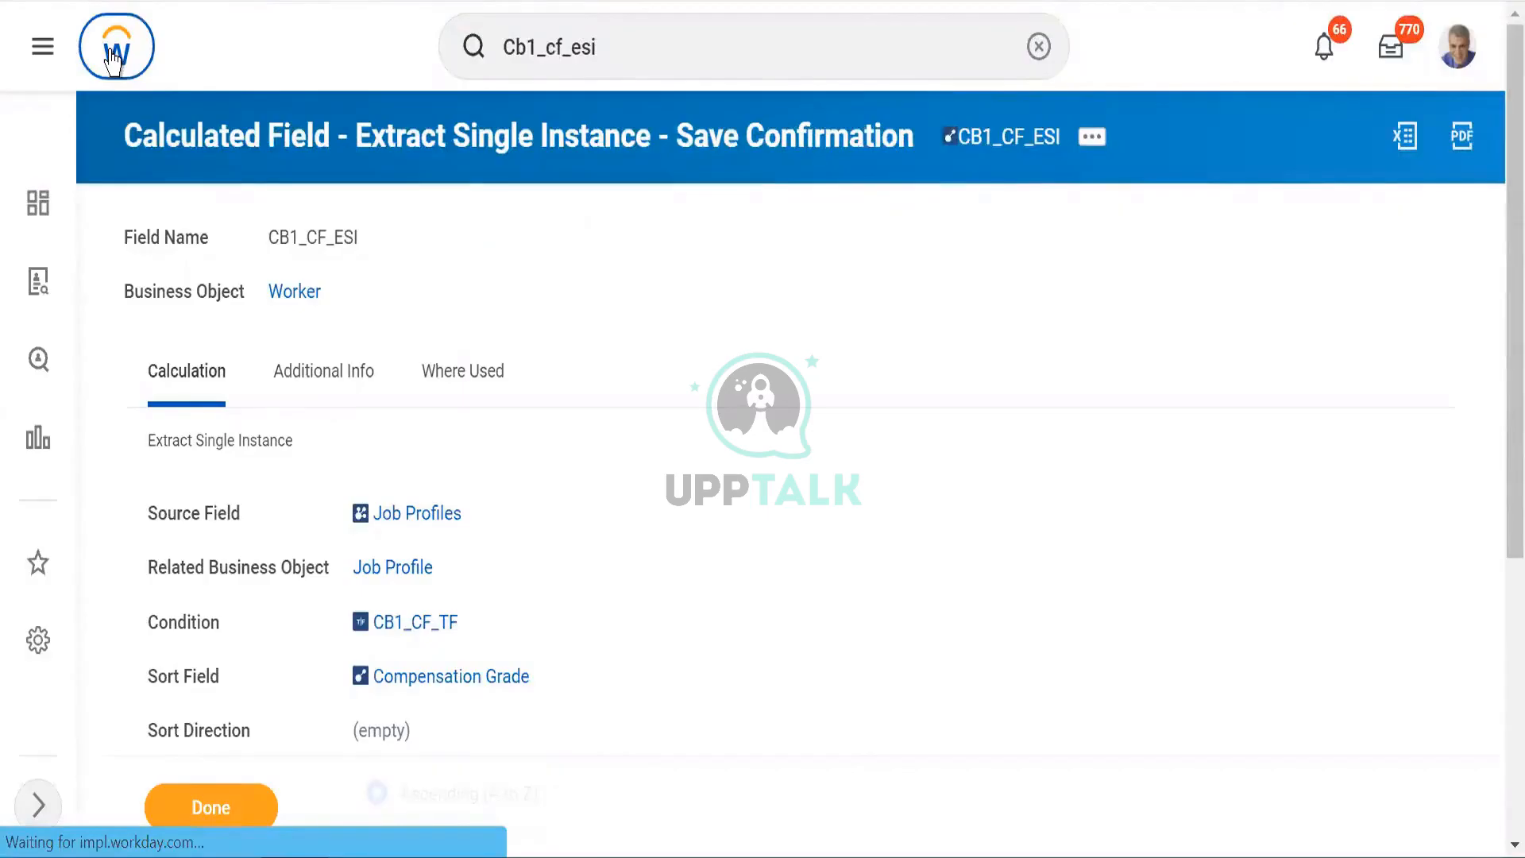